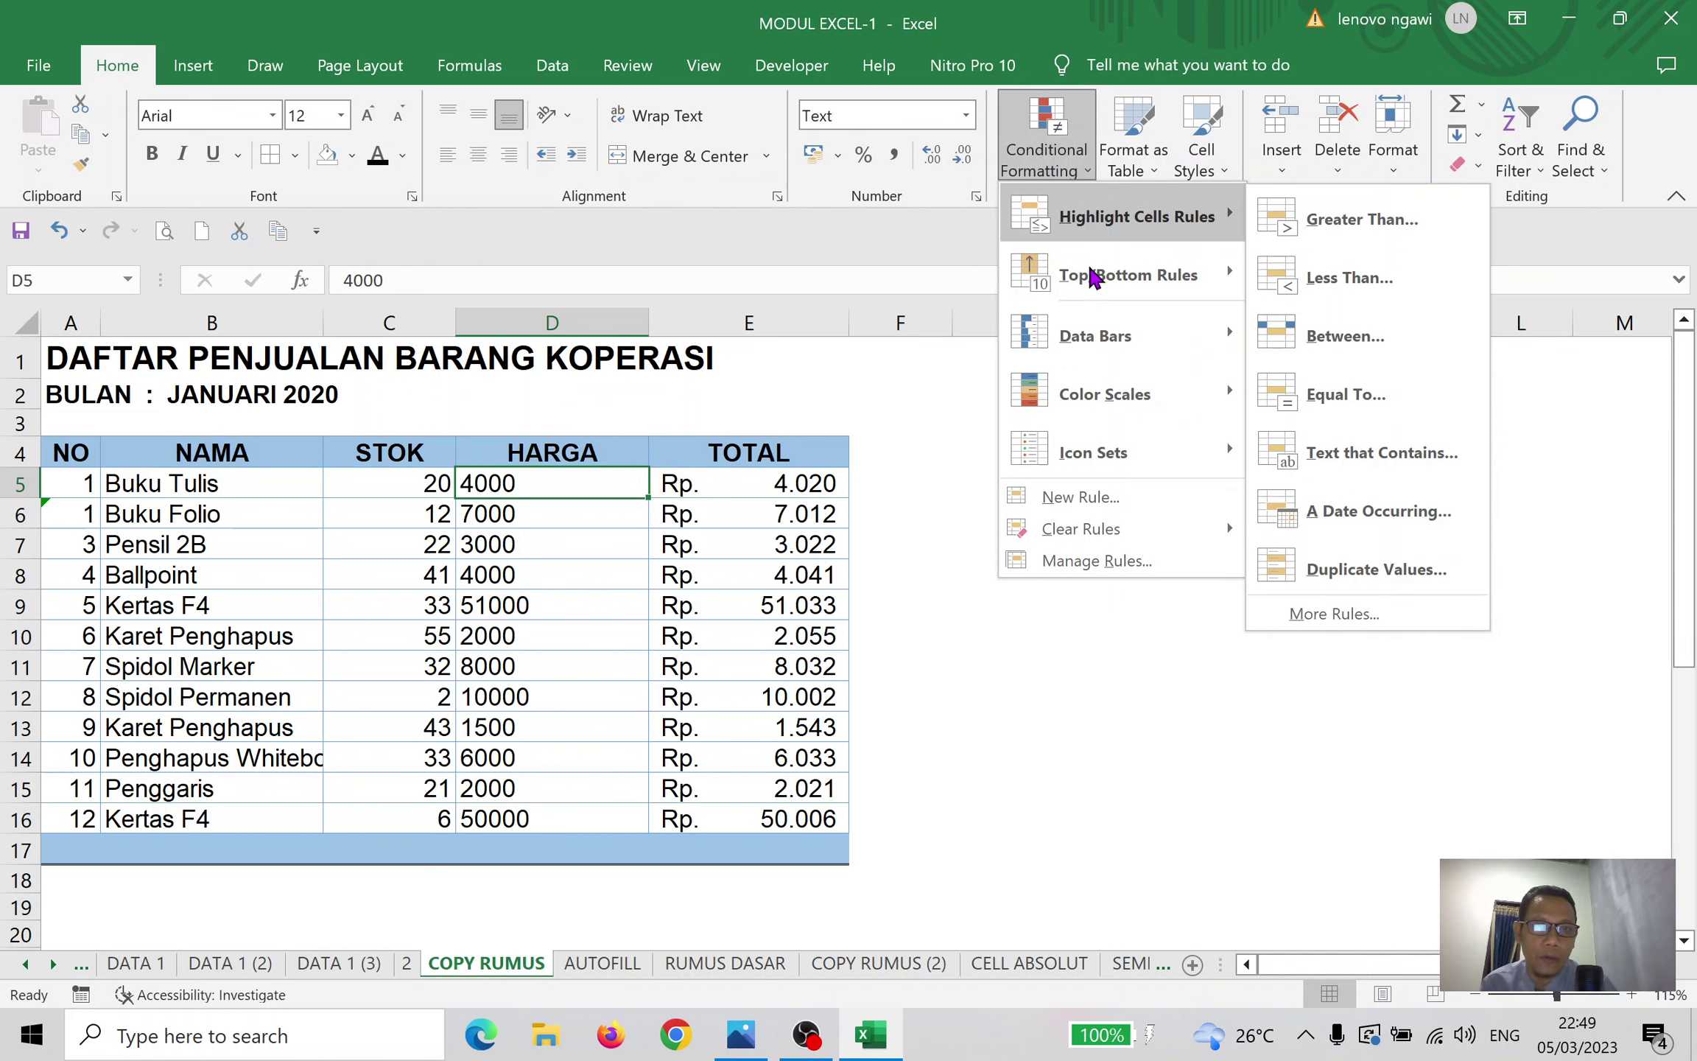
Select the STOK, HARGA and TOTAL values in C5:E16 and review the available conditional formatting rule categories
left_click(821, 407)
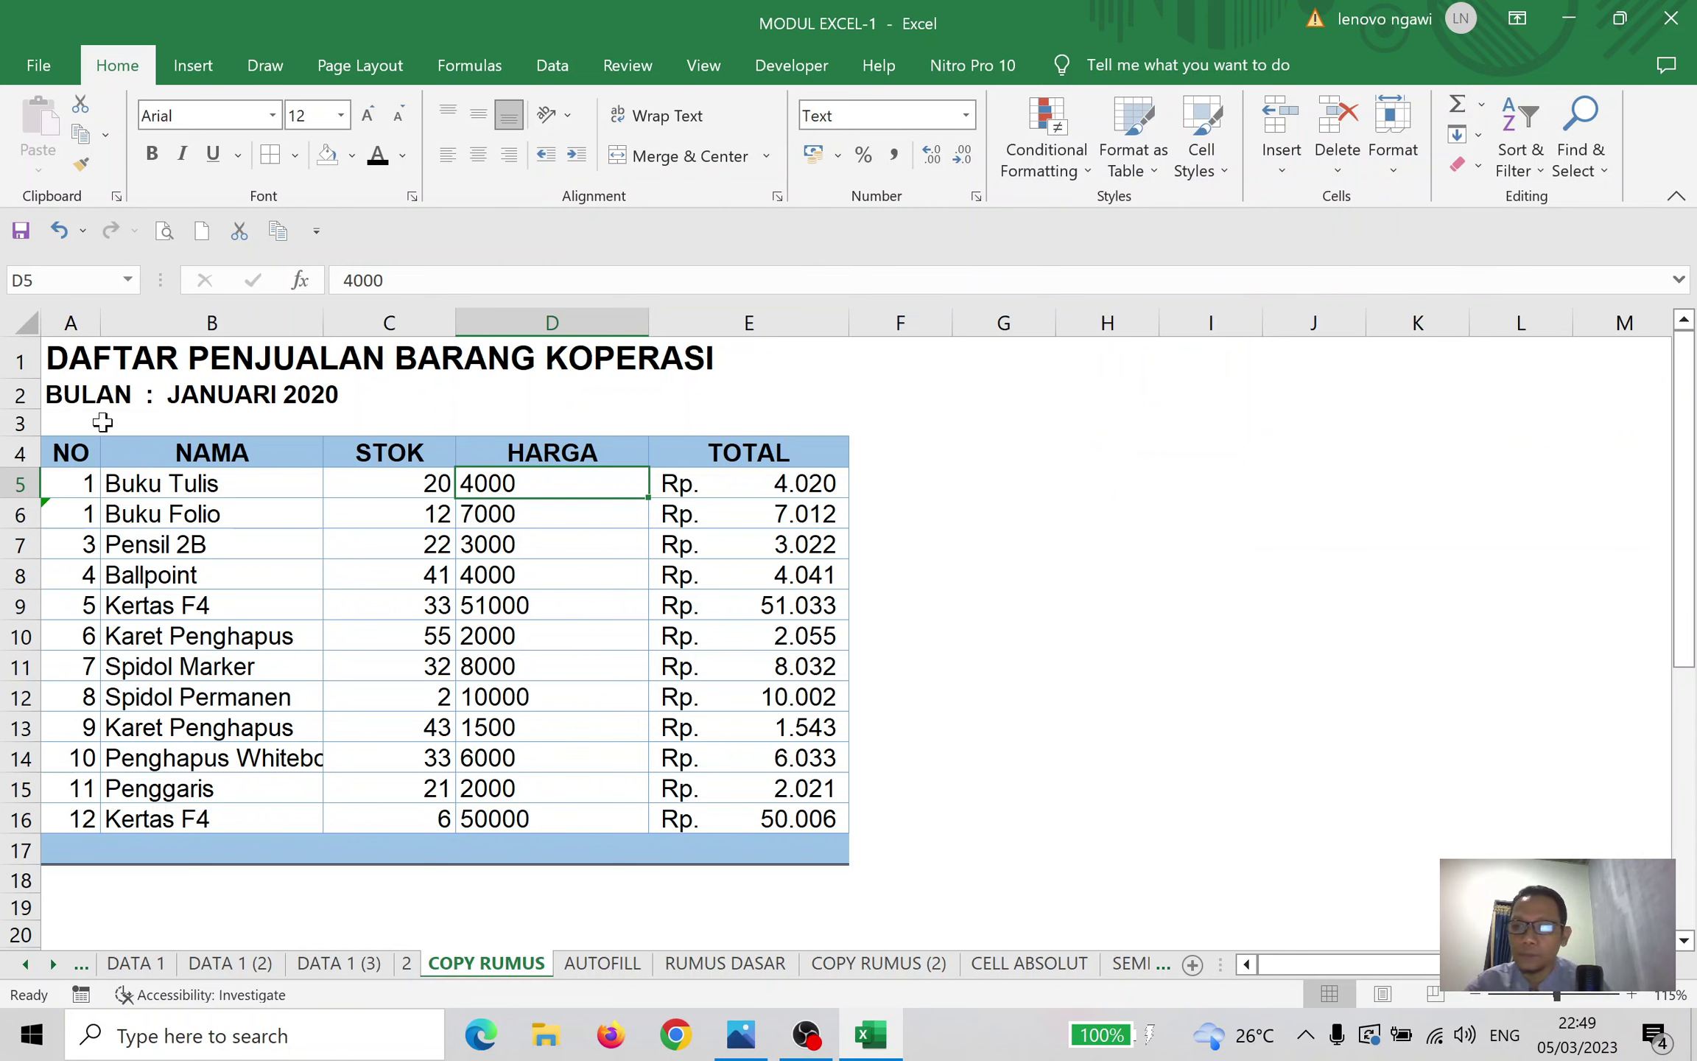
left_click(129, 478)
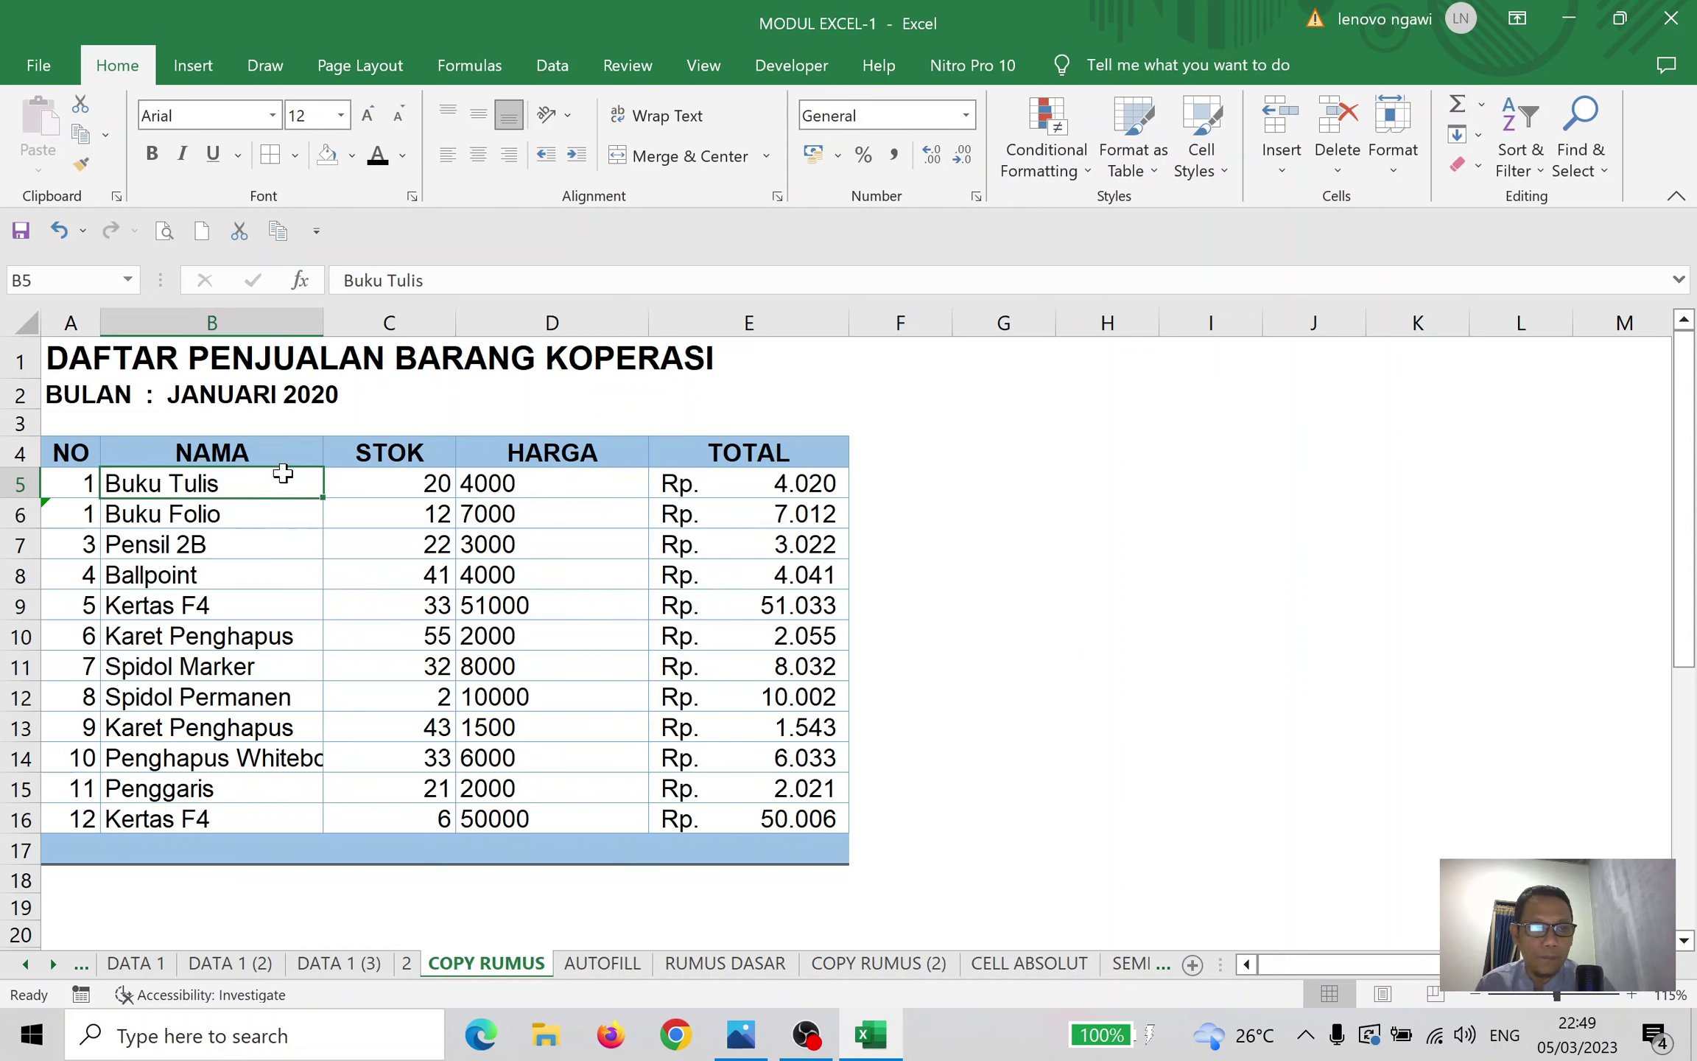
left_click_drag(279, 479, 769, 810)
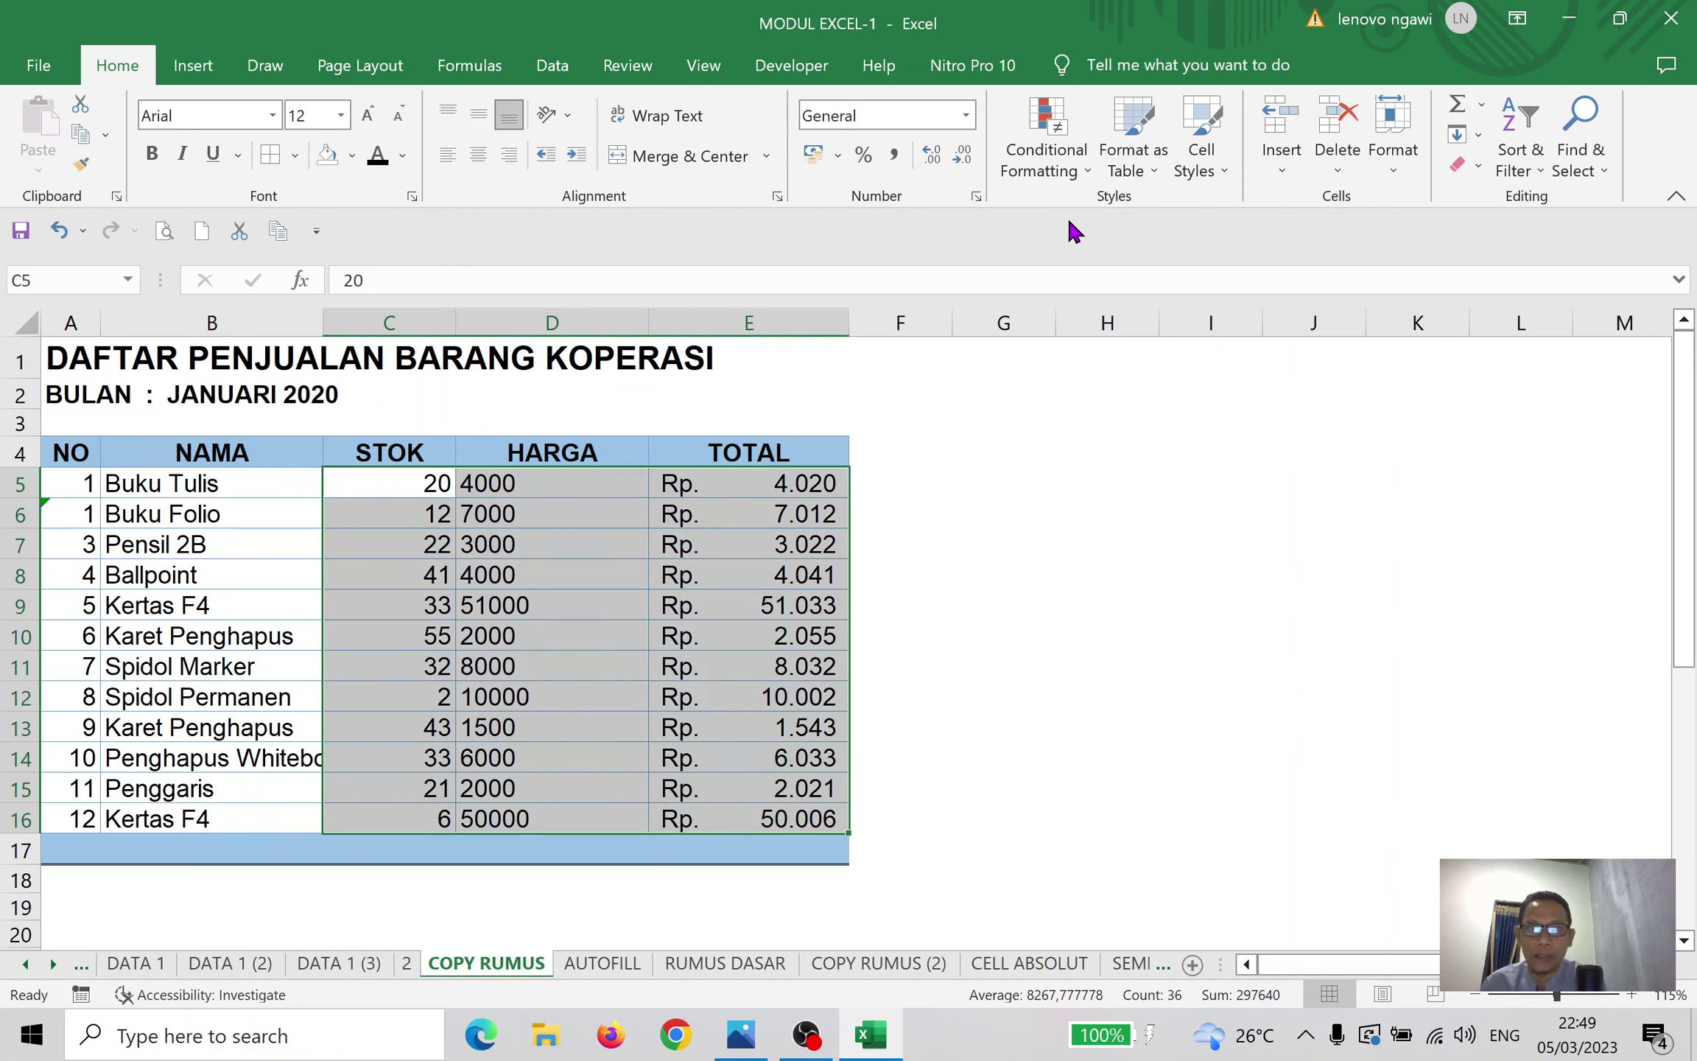
left_click(1087, 173)
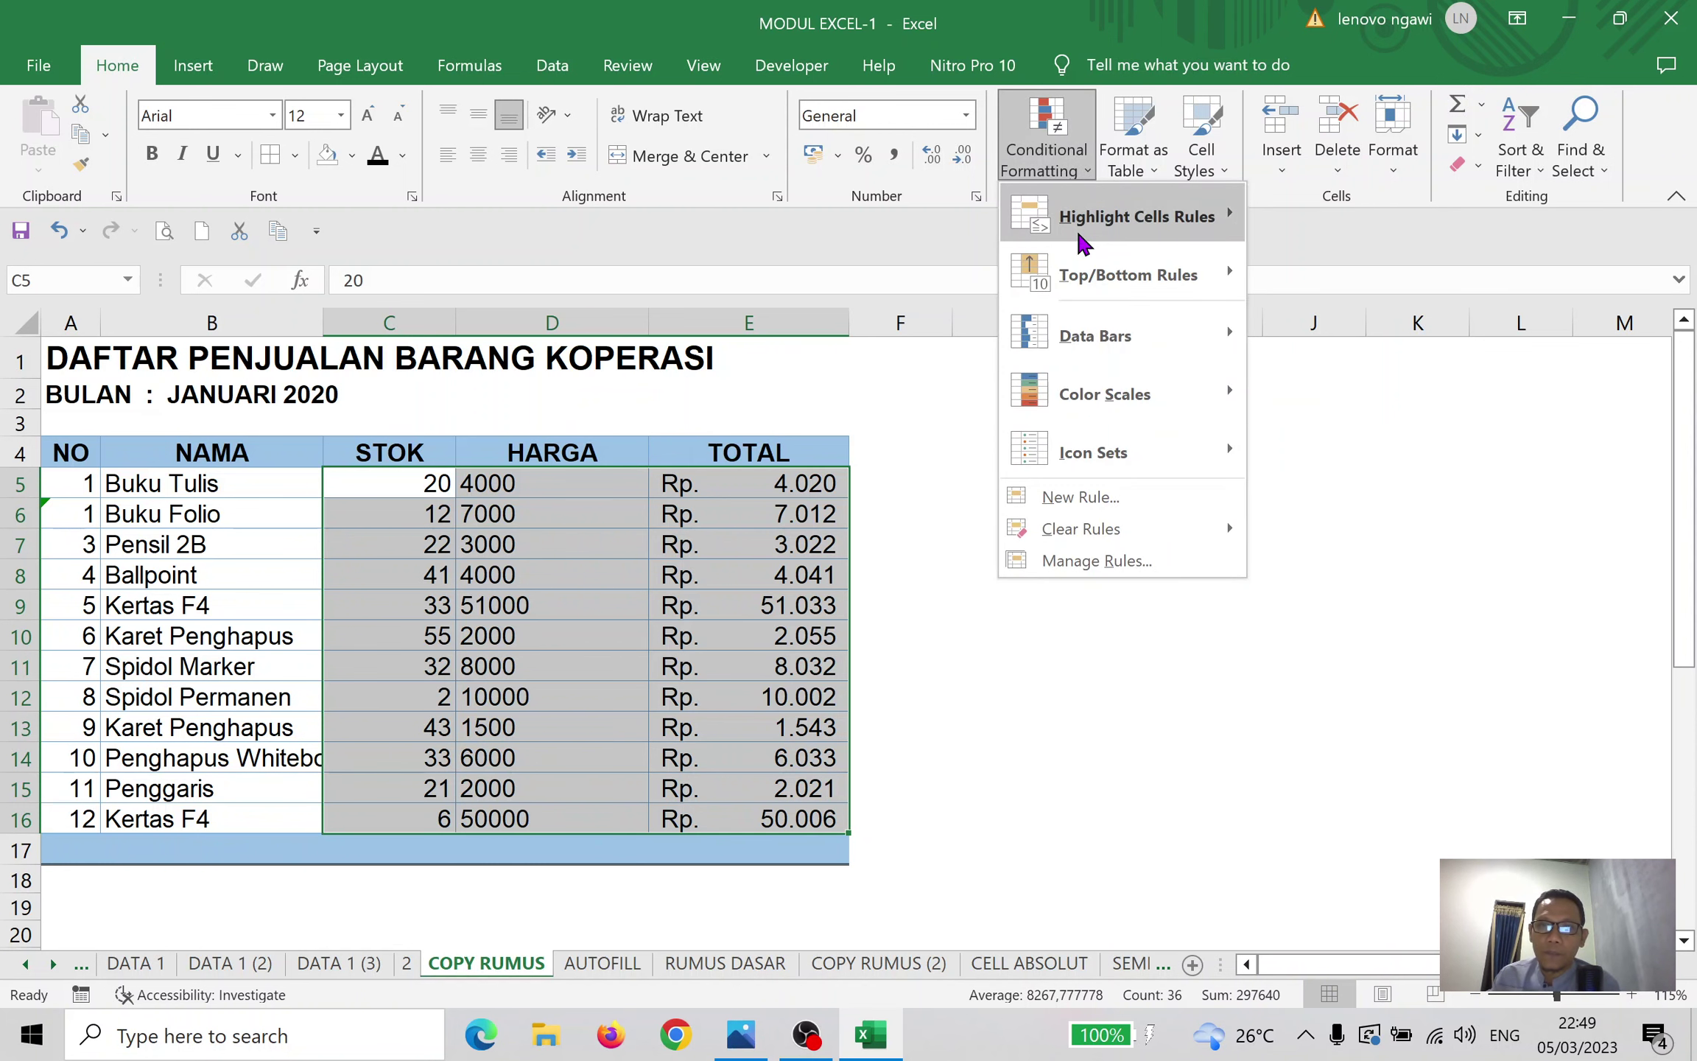
mouse_move(1080, 234)
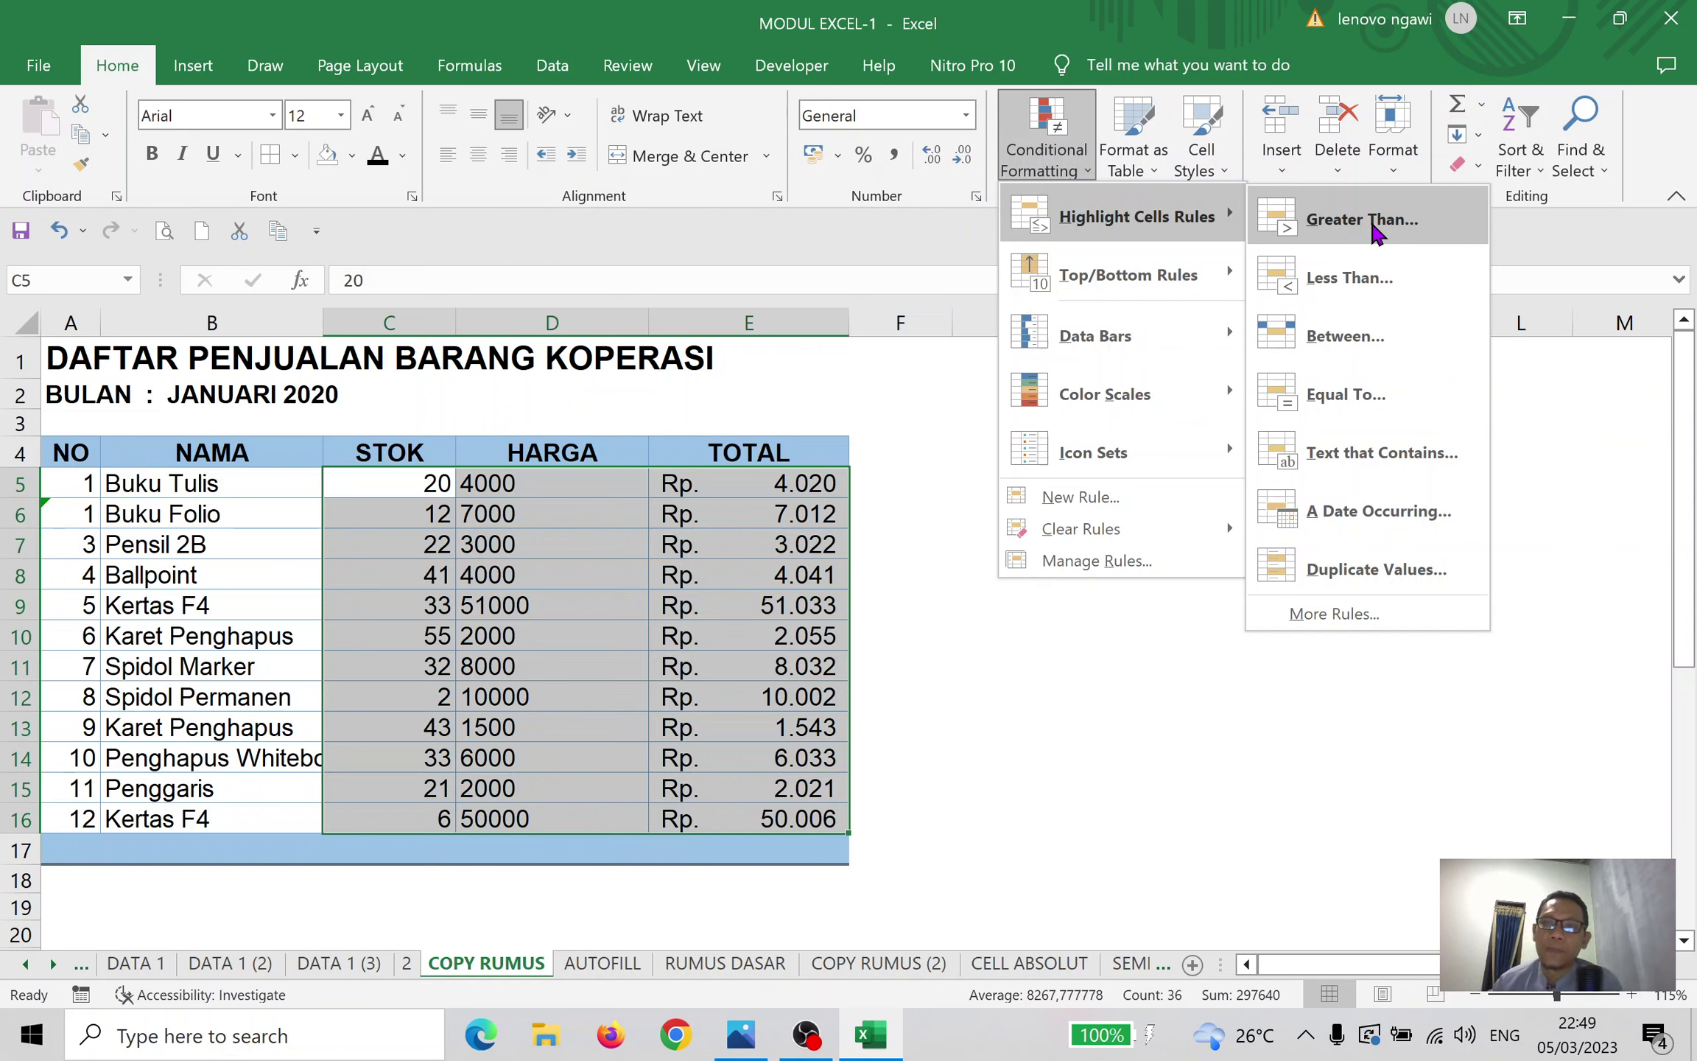
mouse_move(1163, 292)
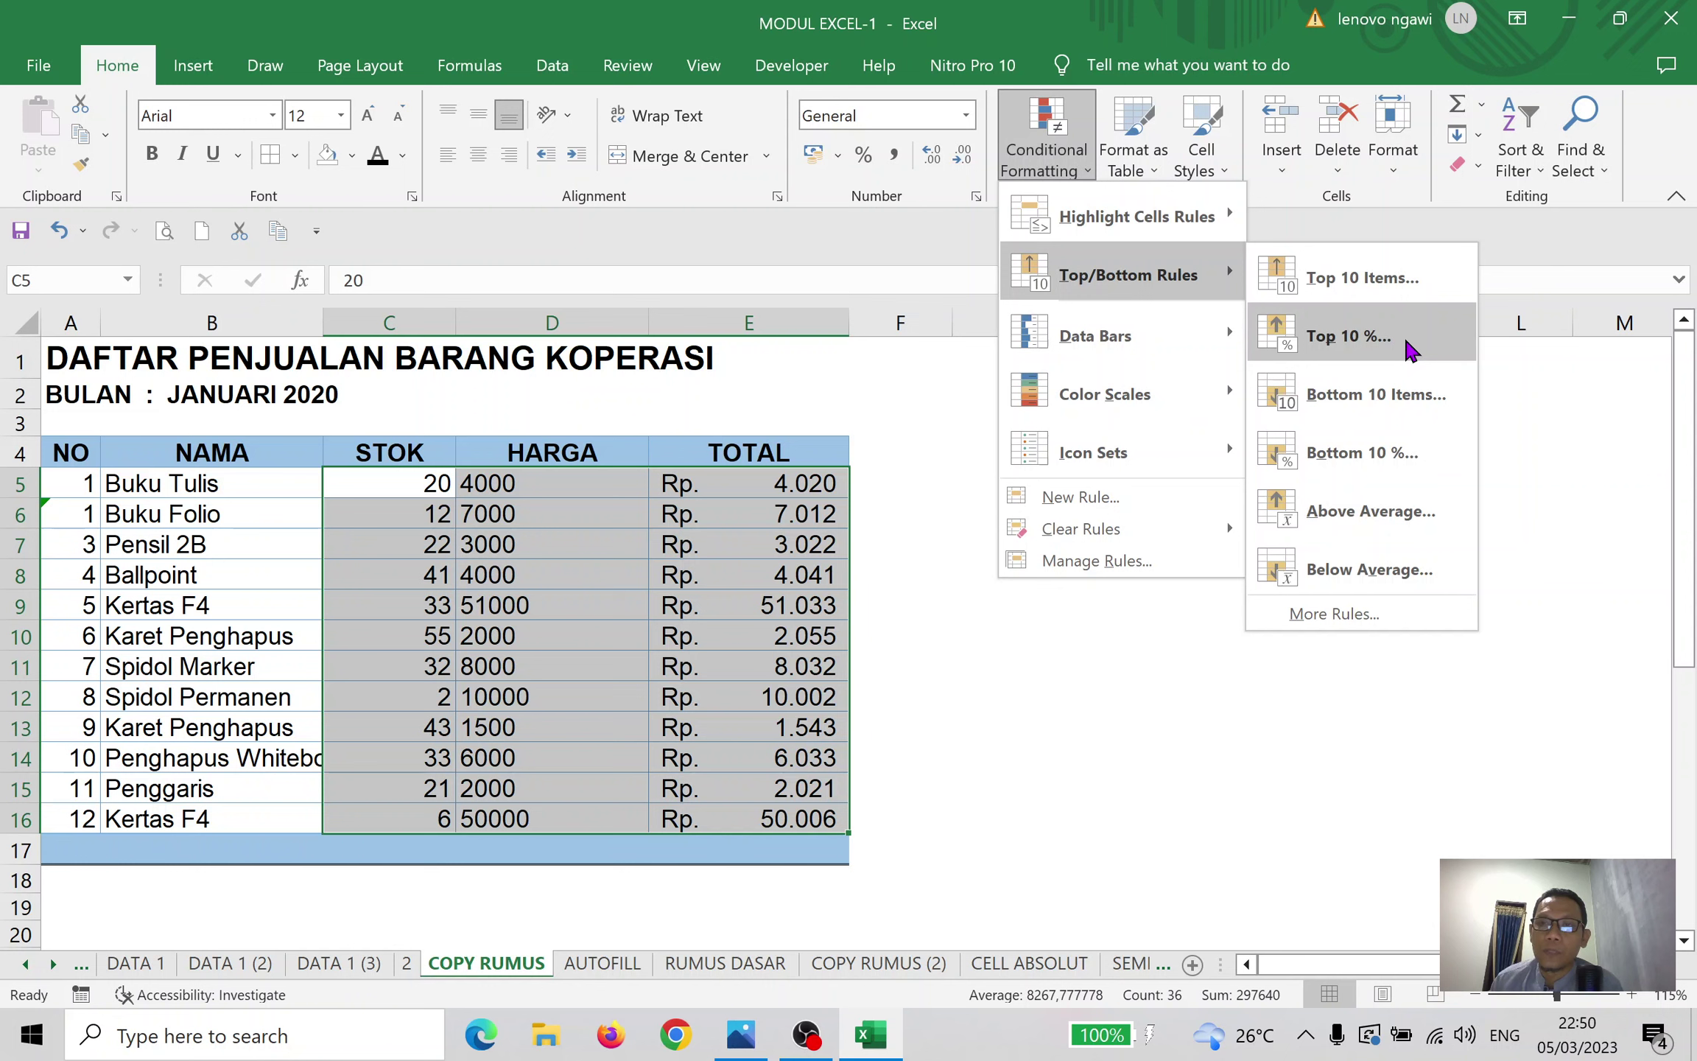
mouse_move(1149, 348)
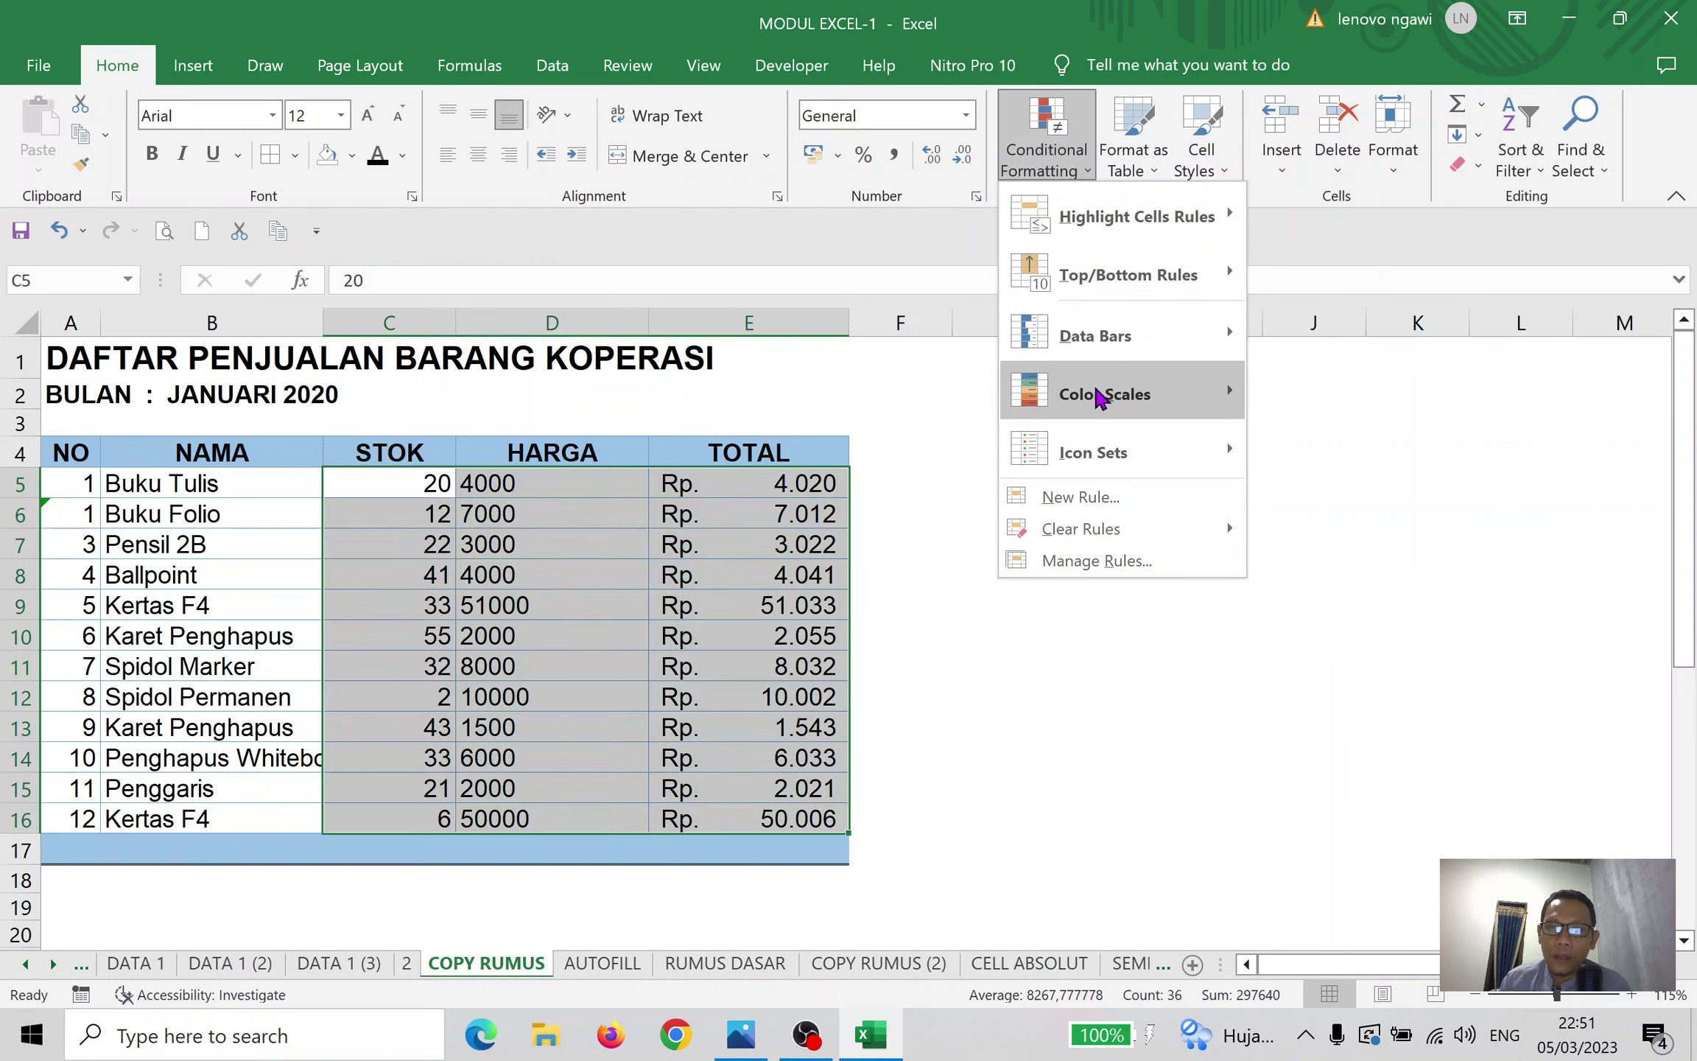
mouse_move(1099, 397)
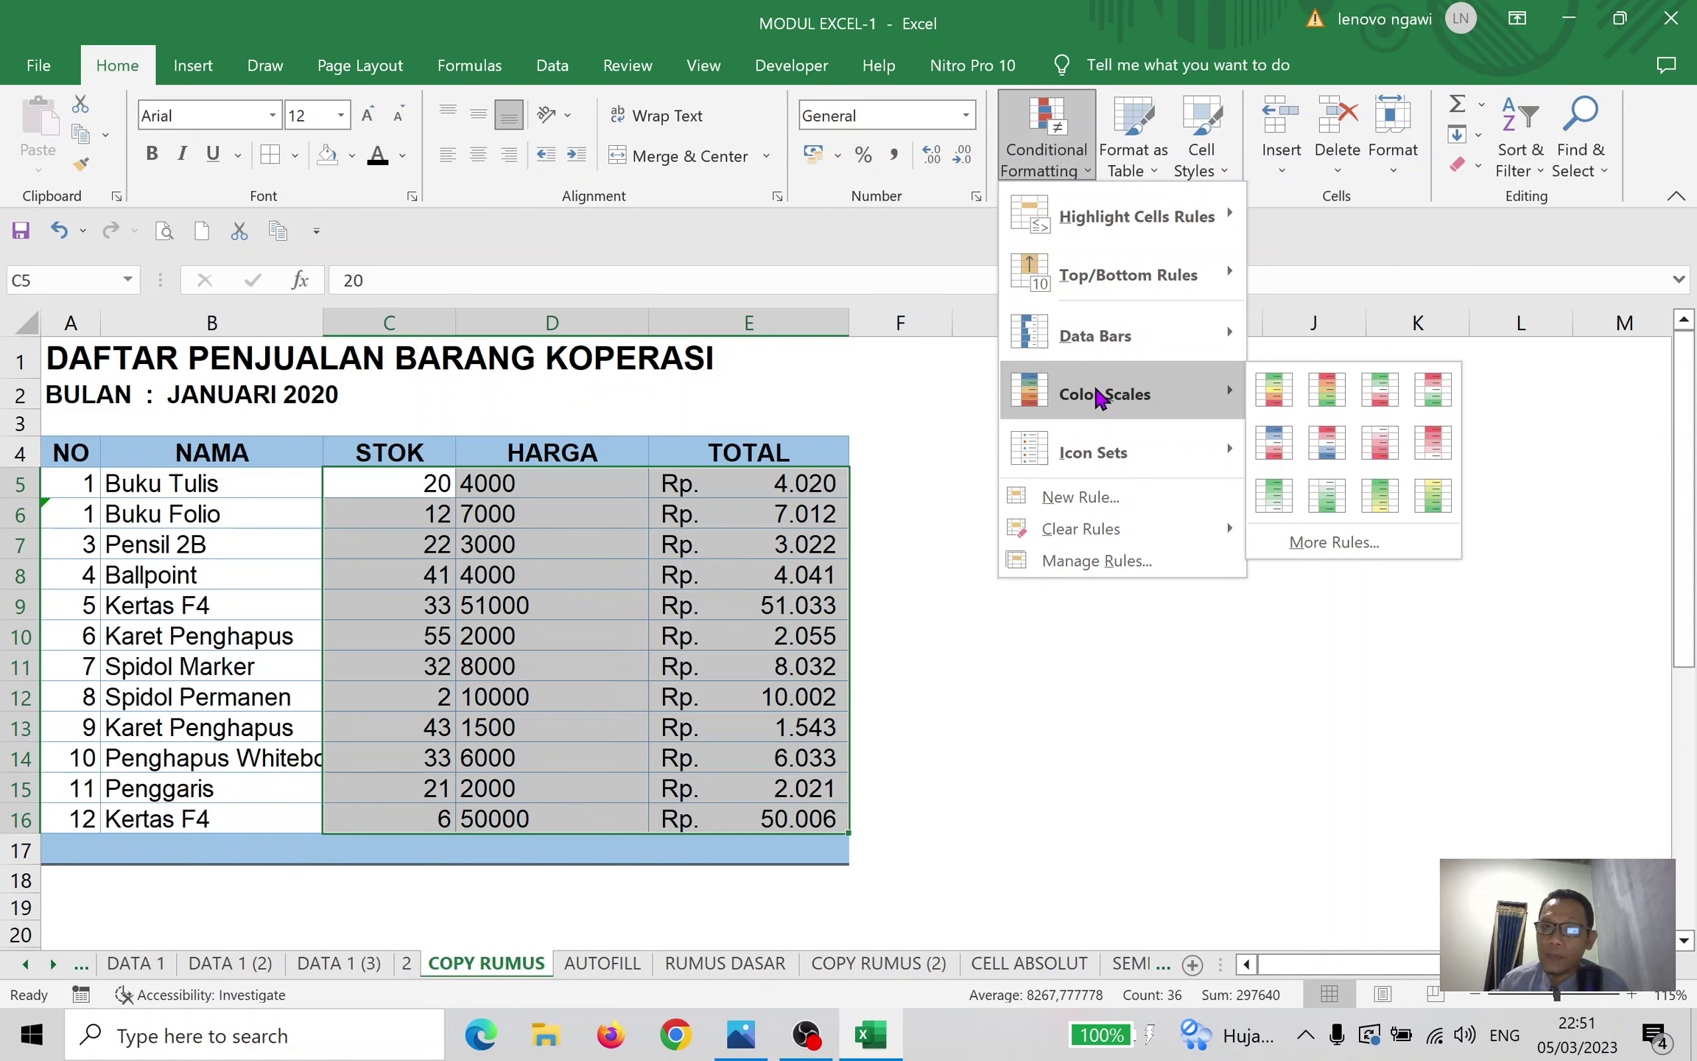
mouse_move(1111, 451)
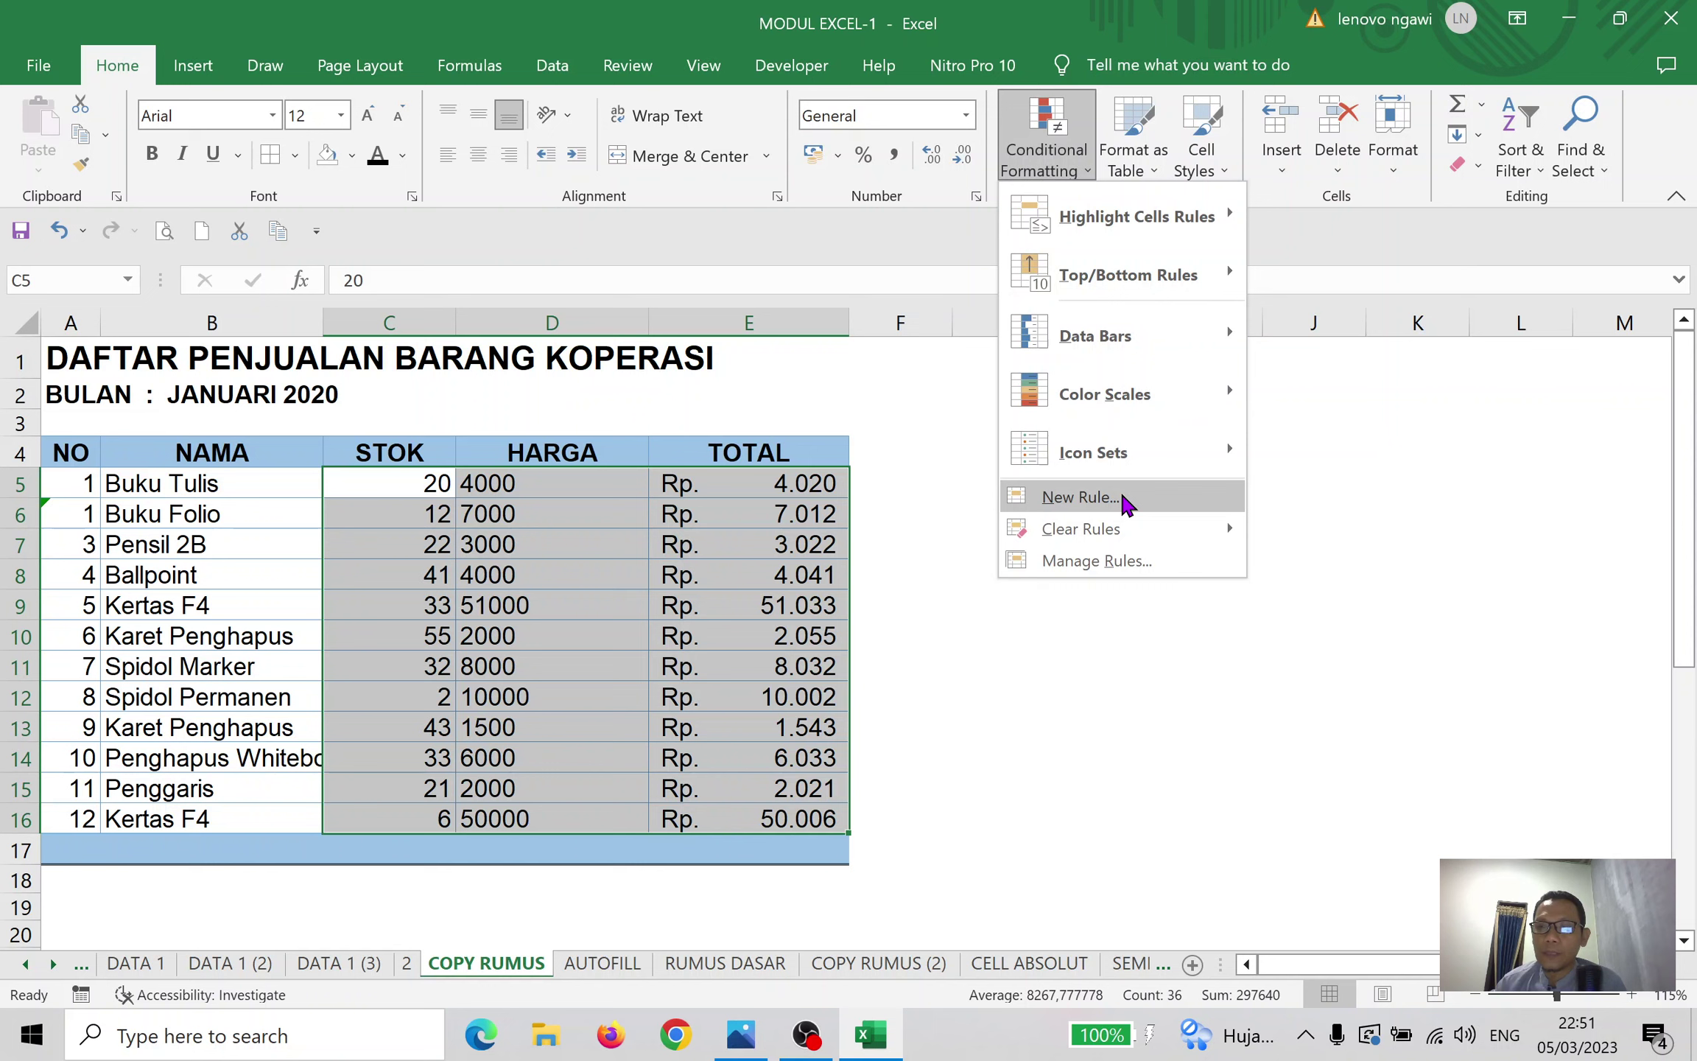
mouse_move(1151, 219)
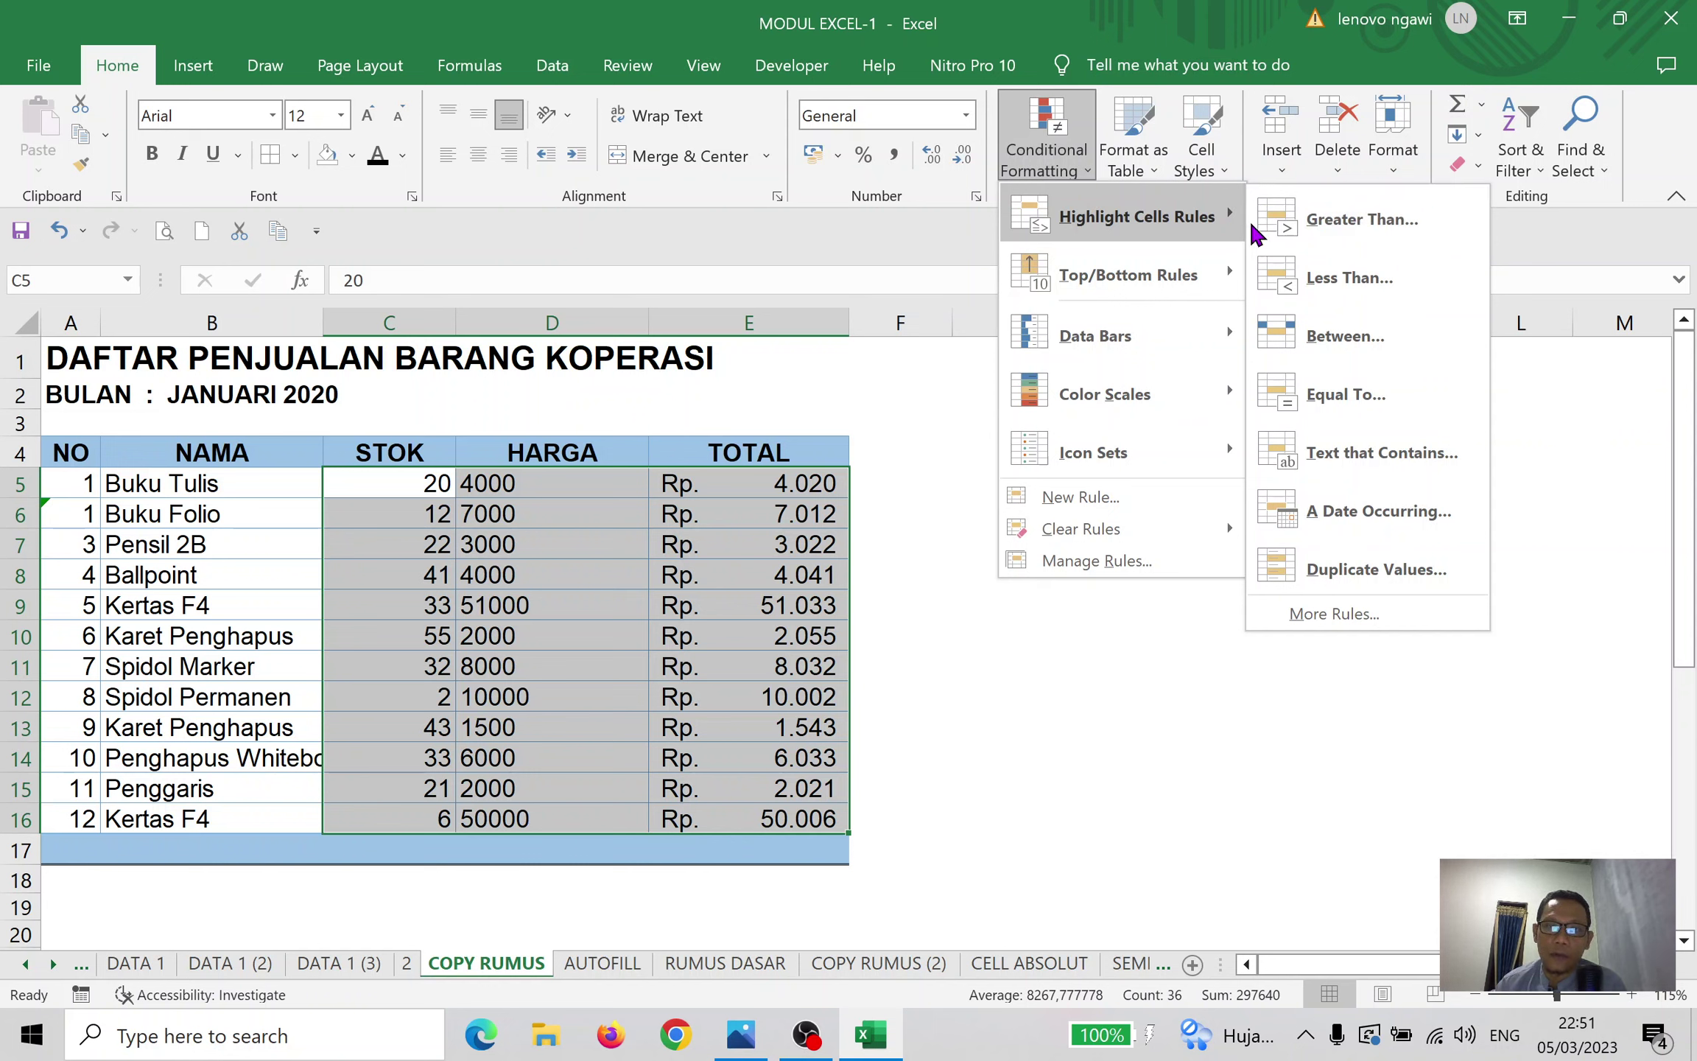
left_click(1362, 219)
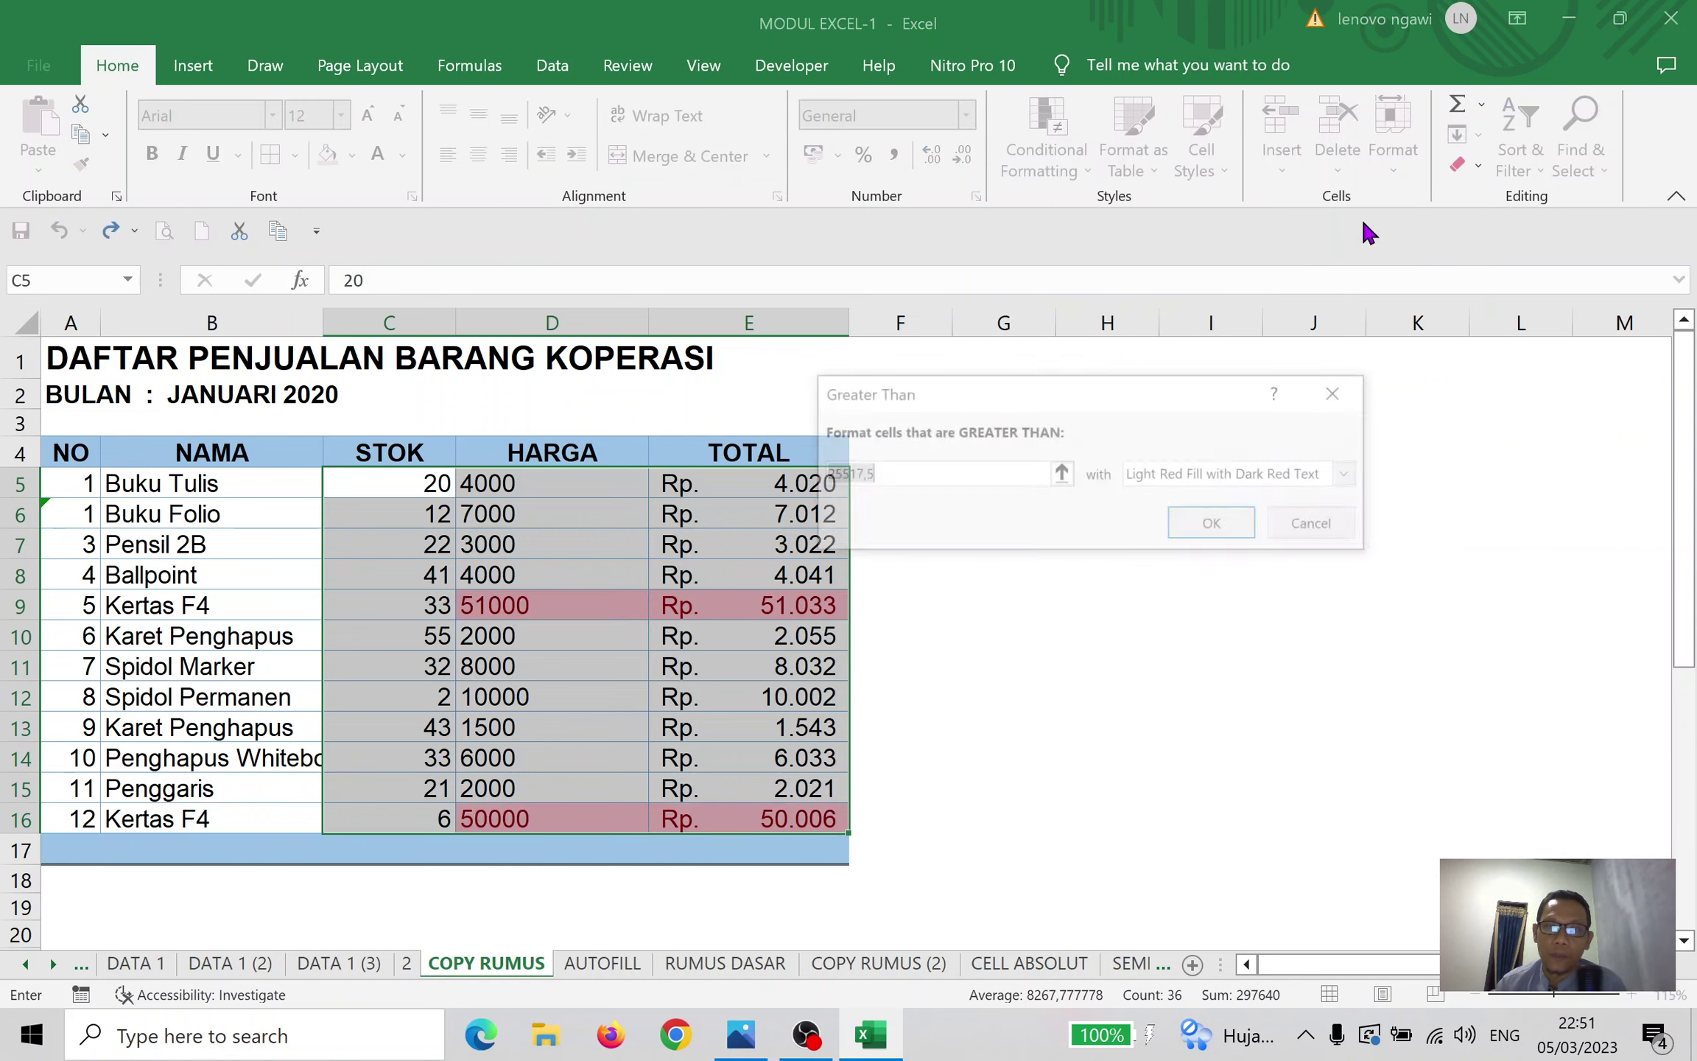
left_click_drag(1194, 308, 1257, 270)
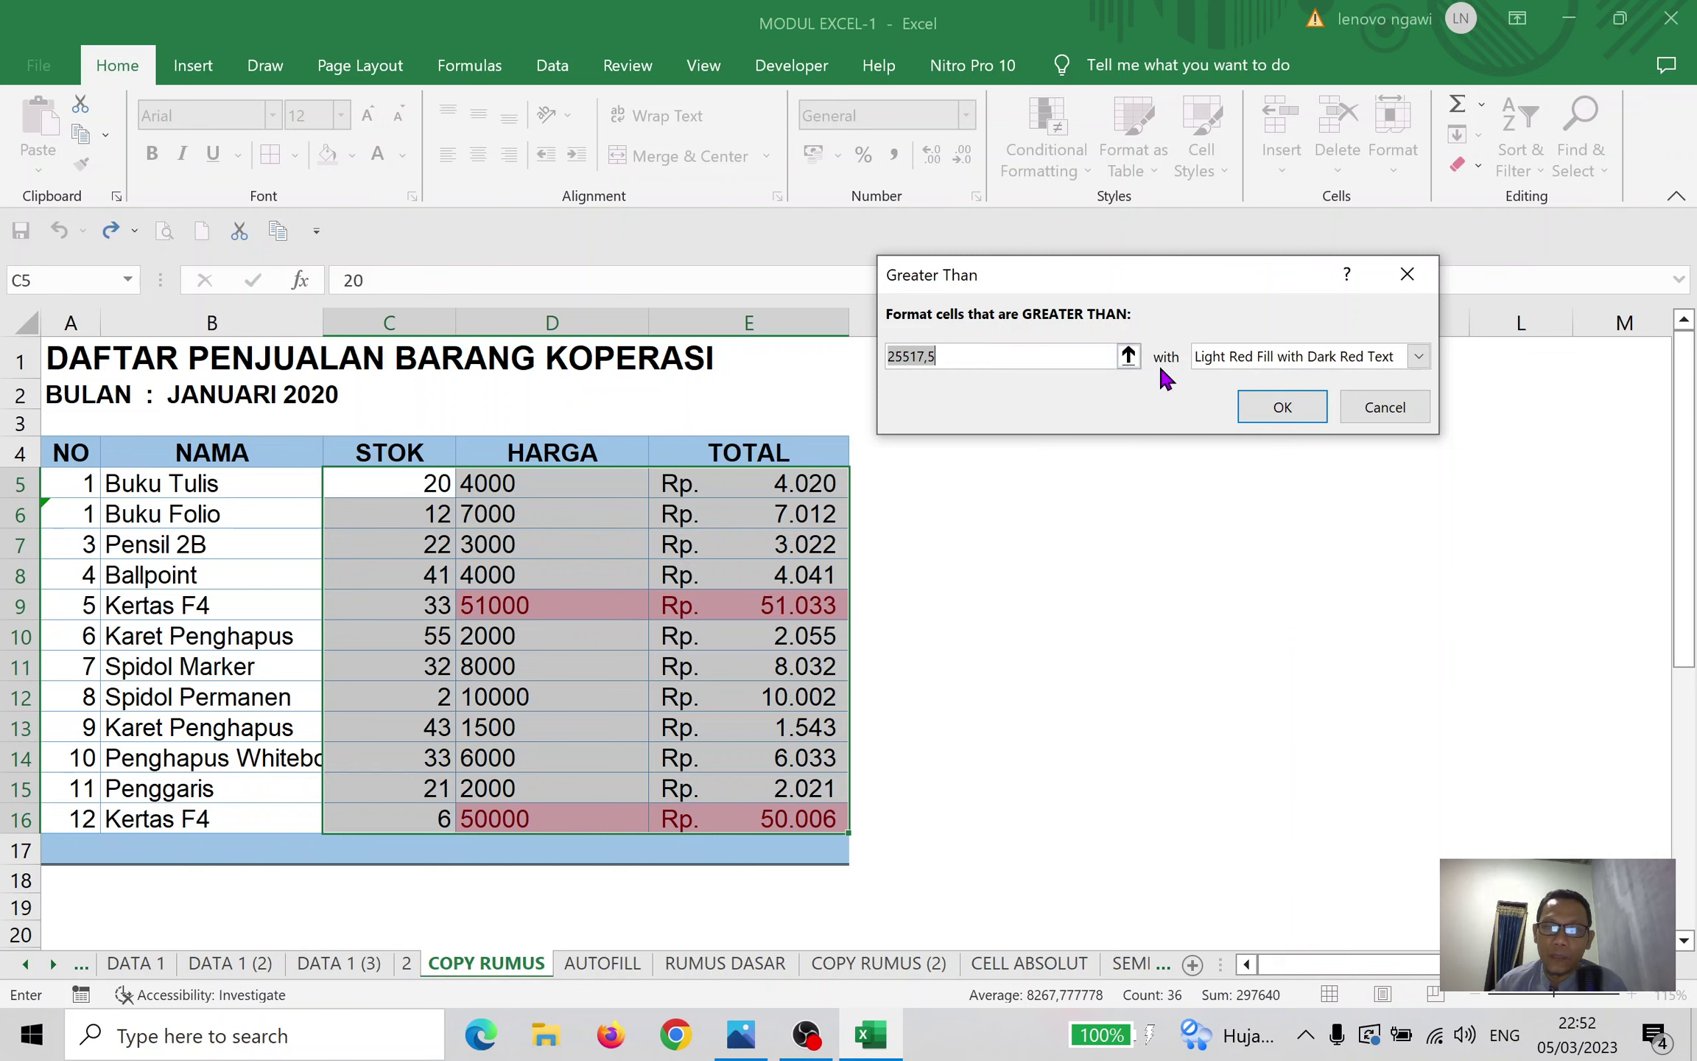
left_click_drag(962, 351, 880, 346)
left_click(951, 352)
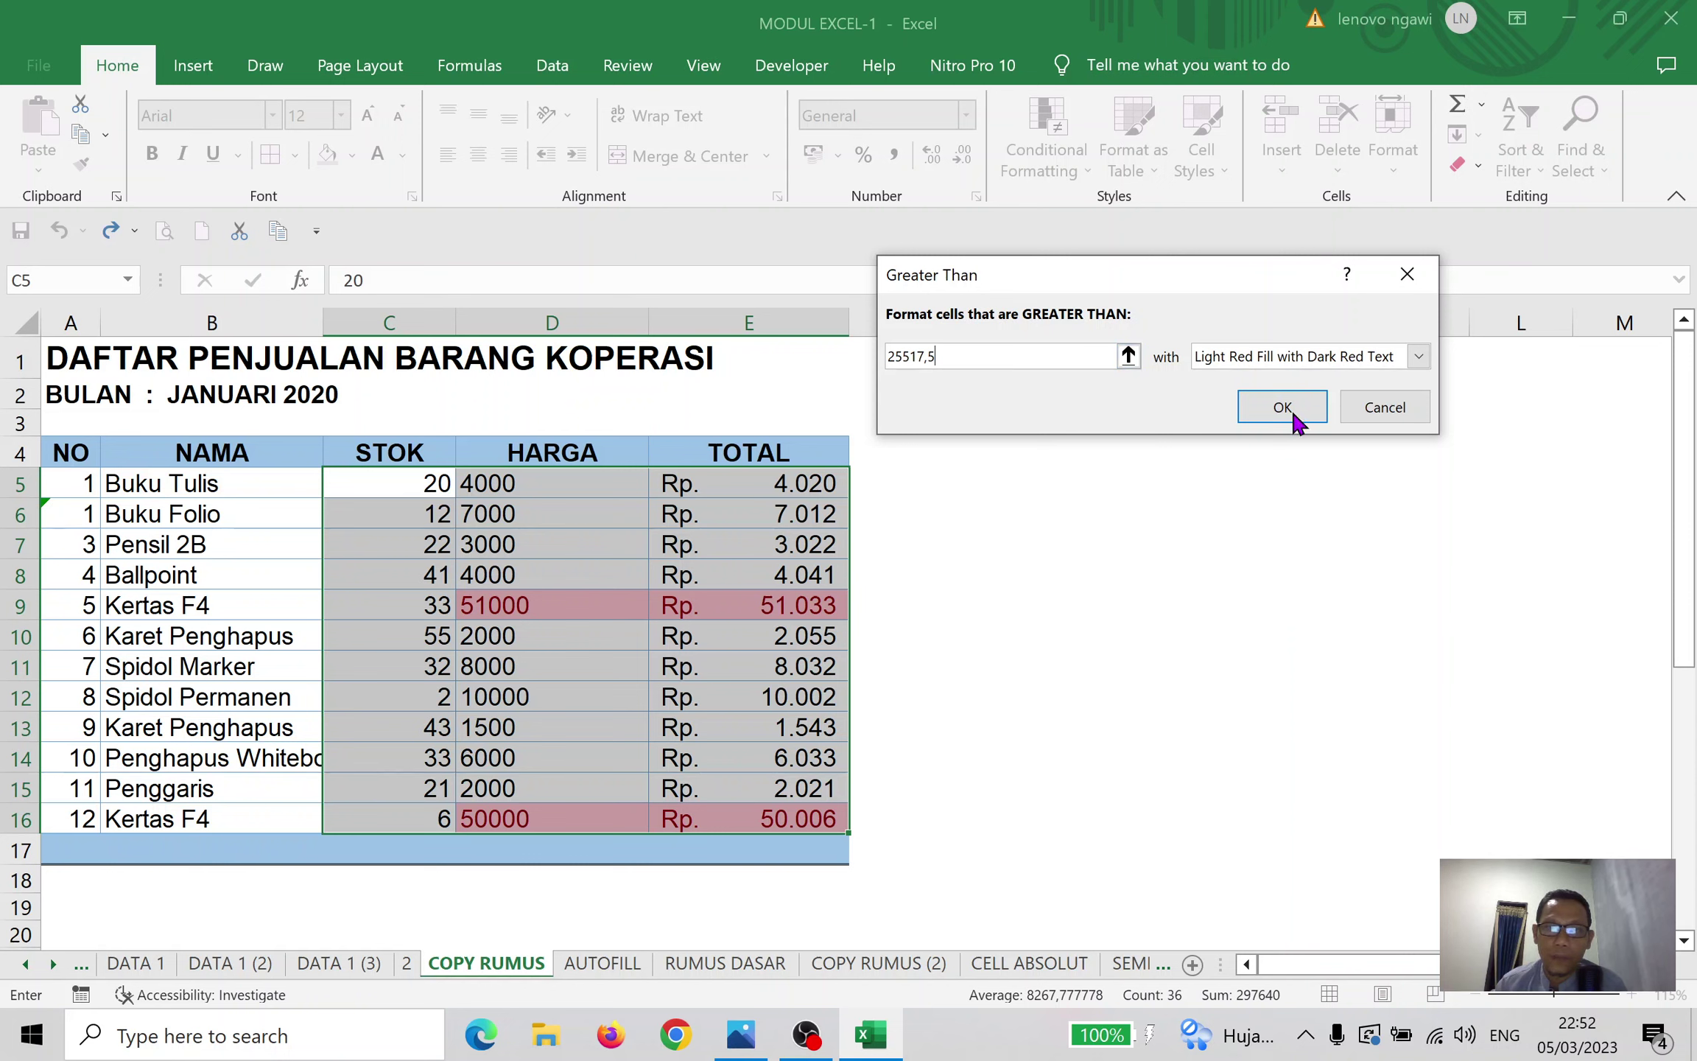
left_click(1385, 407)
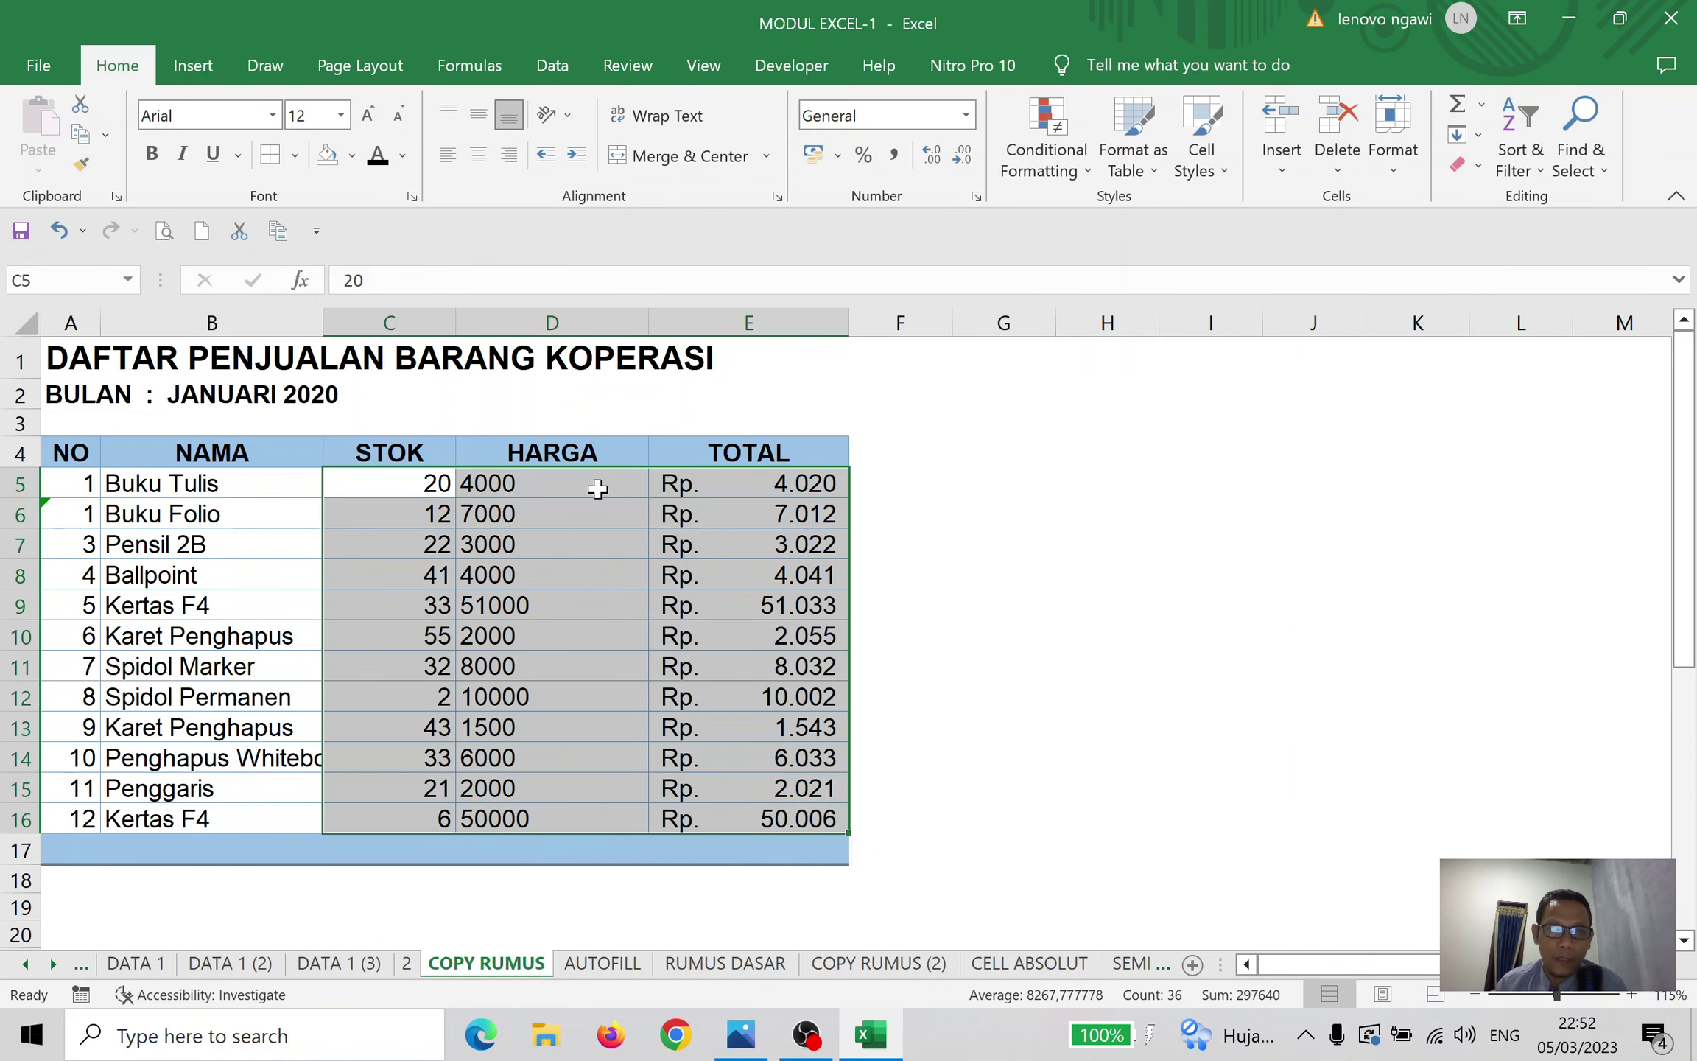
Set up a Greater Than highlight rule on the HARGA values in D5:D16 with a threshold of 4000
left_click_drag(595, 484, 582, 819)
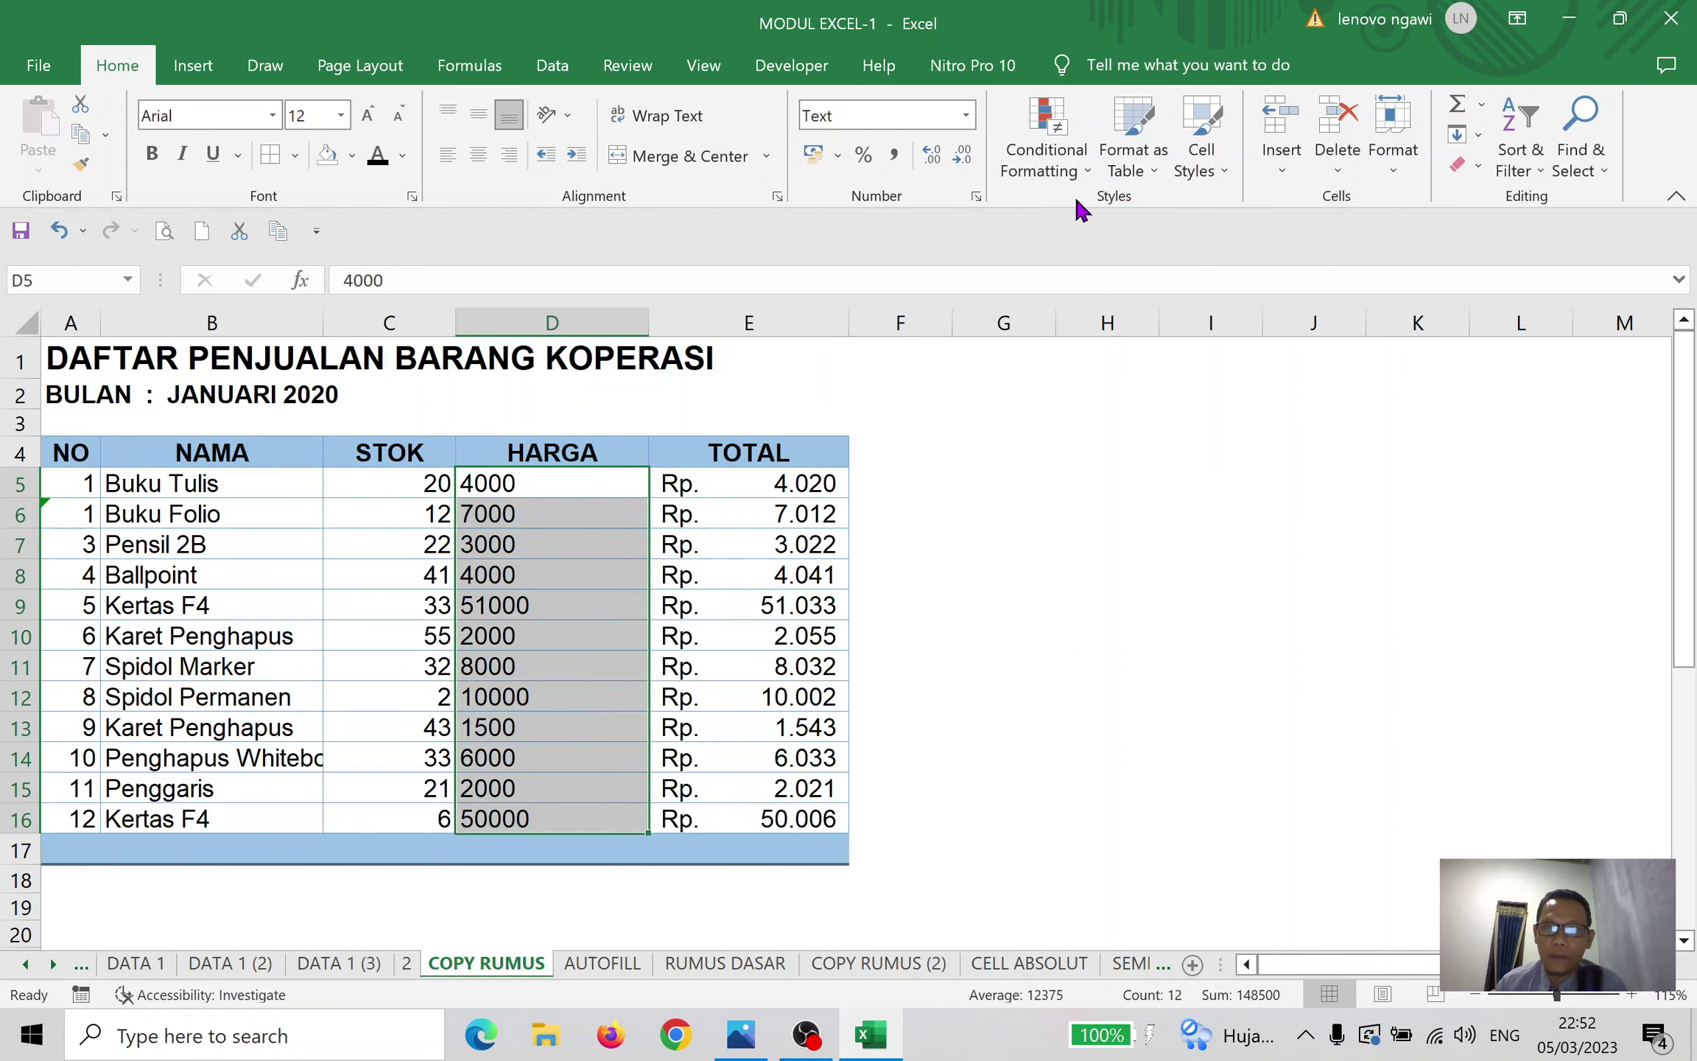
left_click(1082, 170)
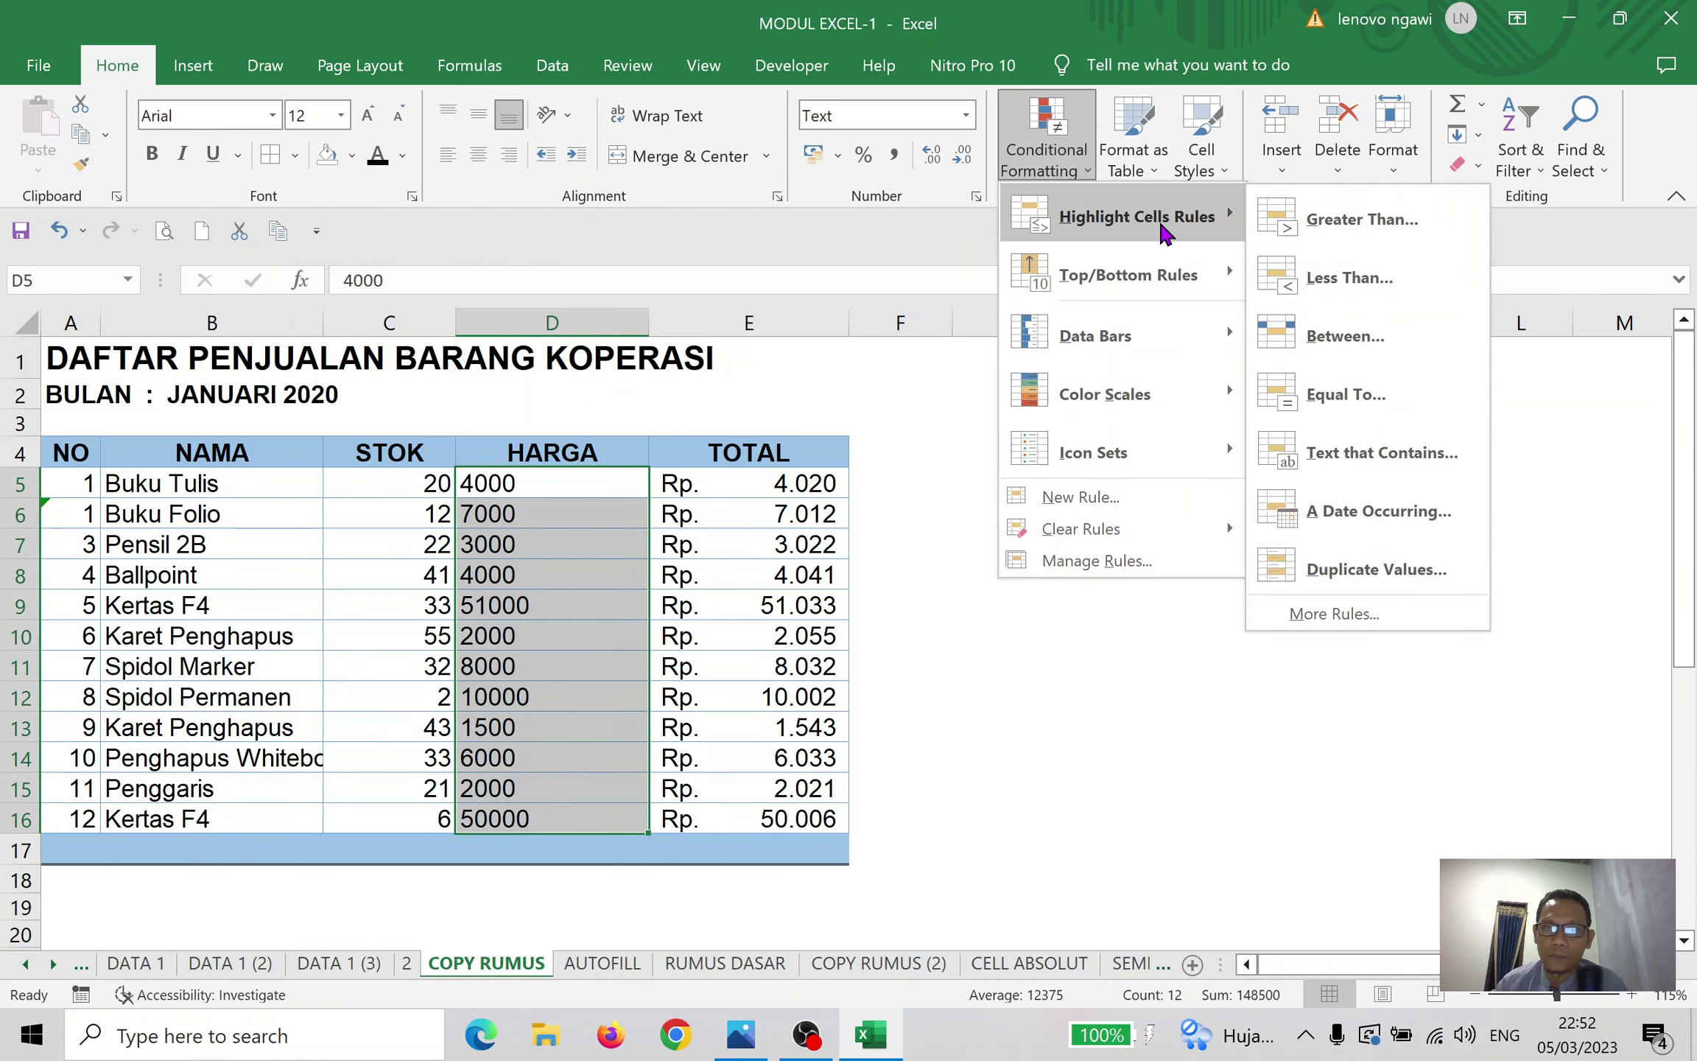
left_click(1336, 219)
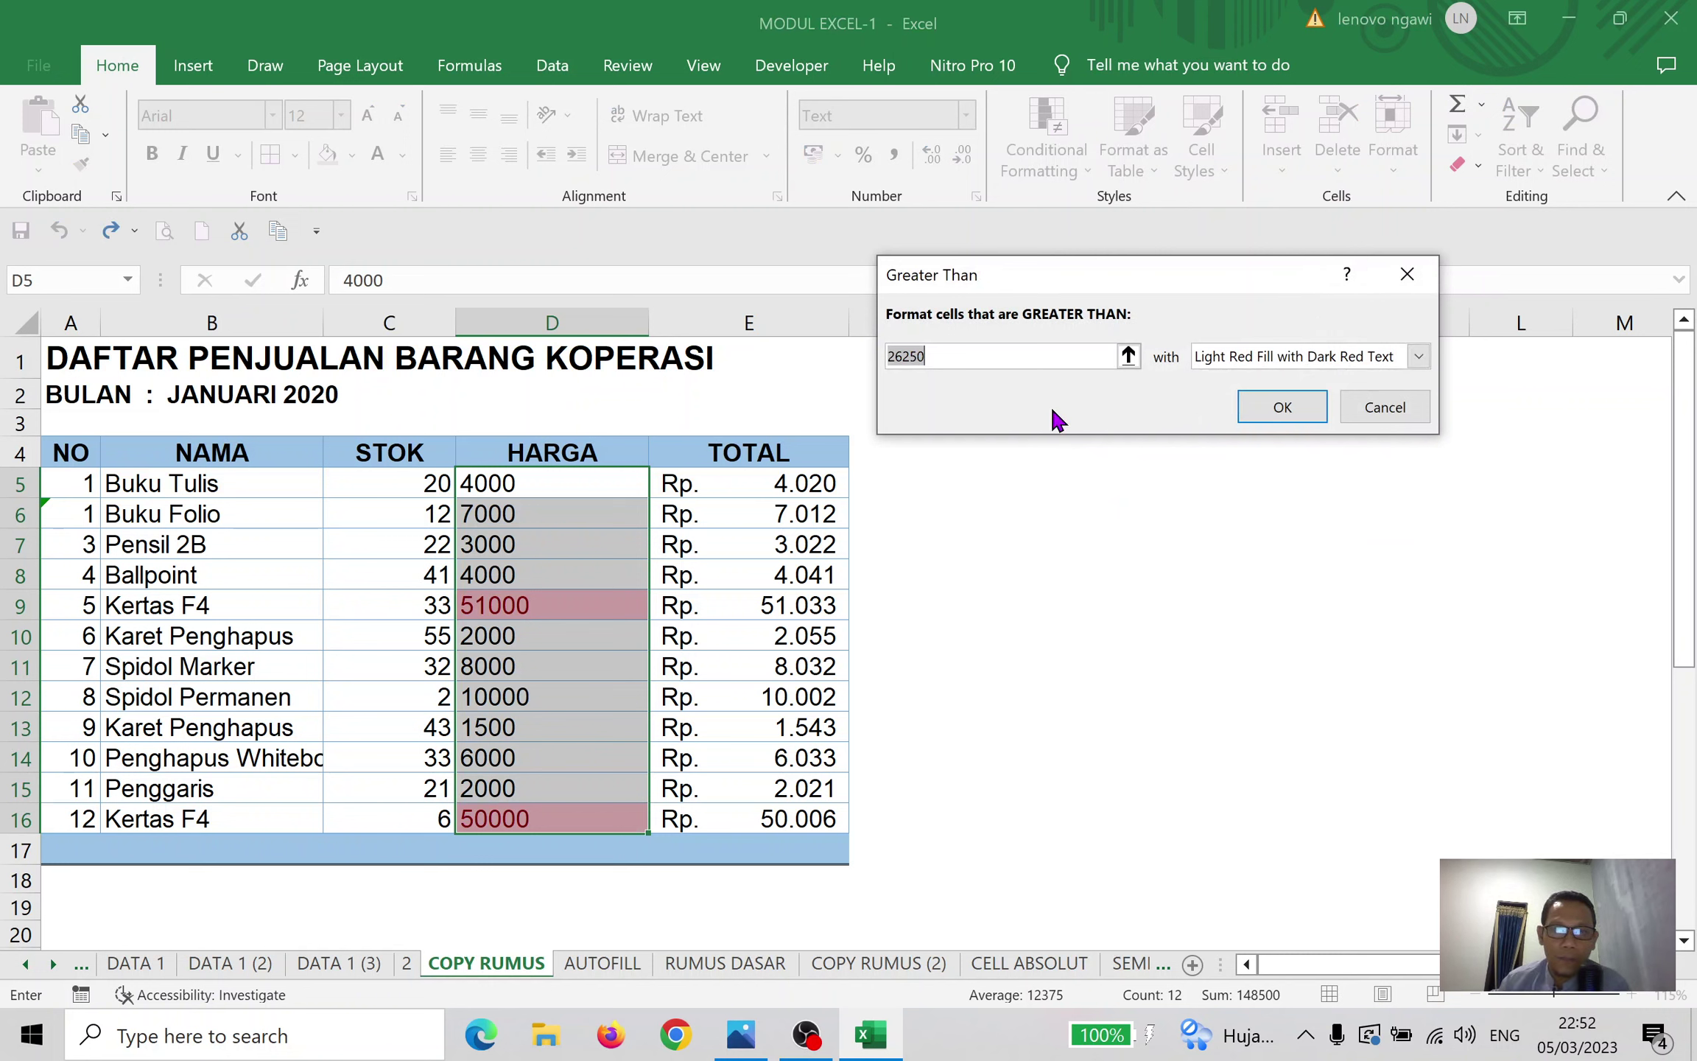
left_click(939, 359)
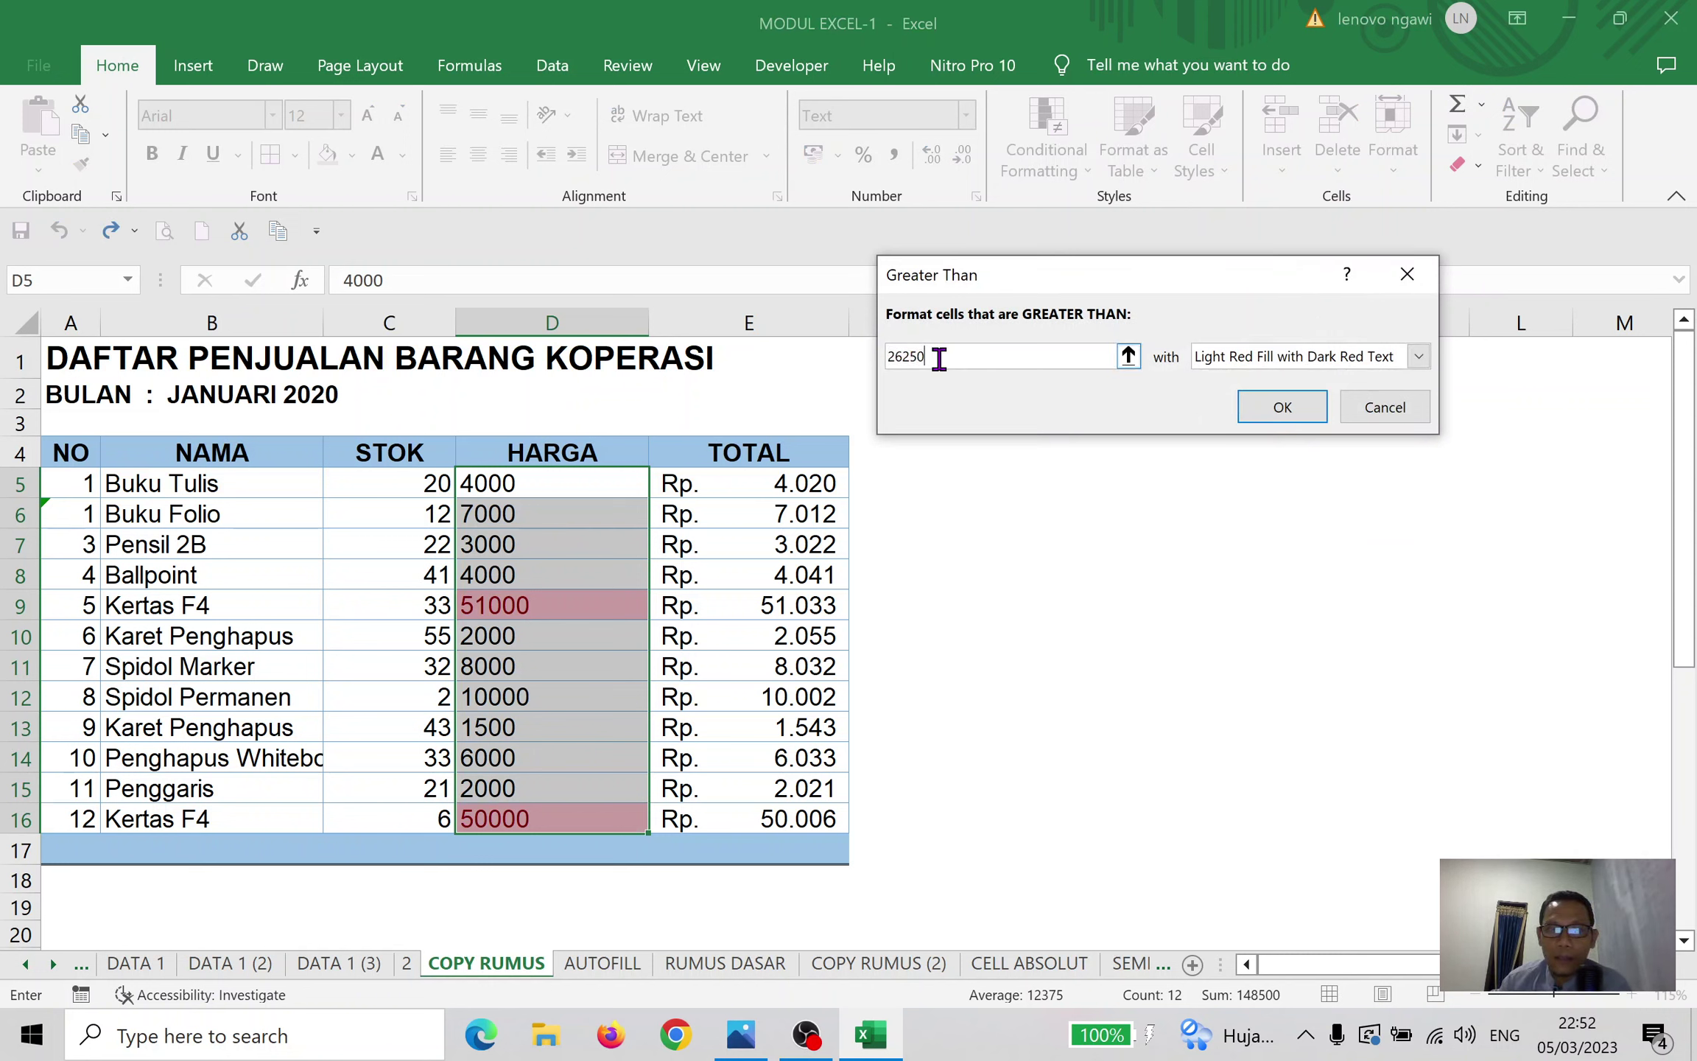
left_click_drag(942, 355, 879, 343)
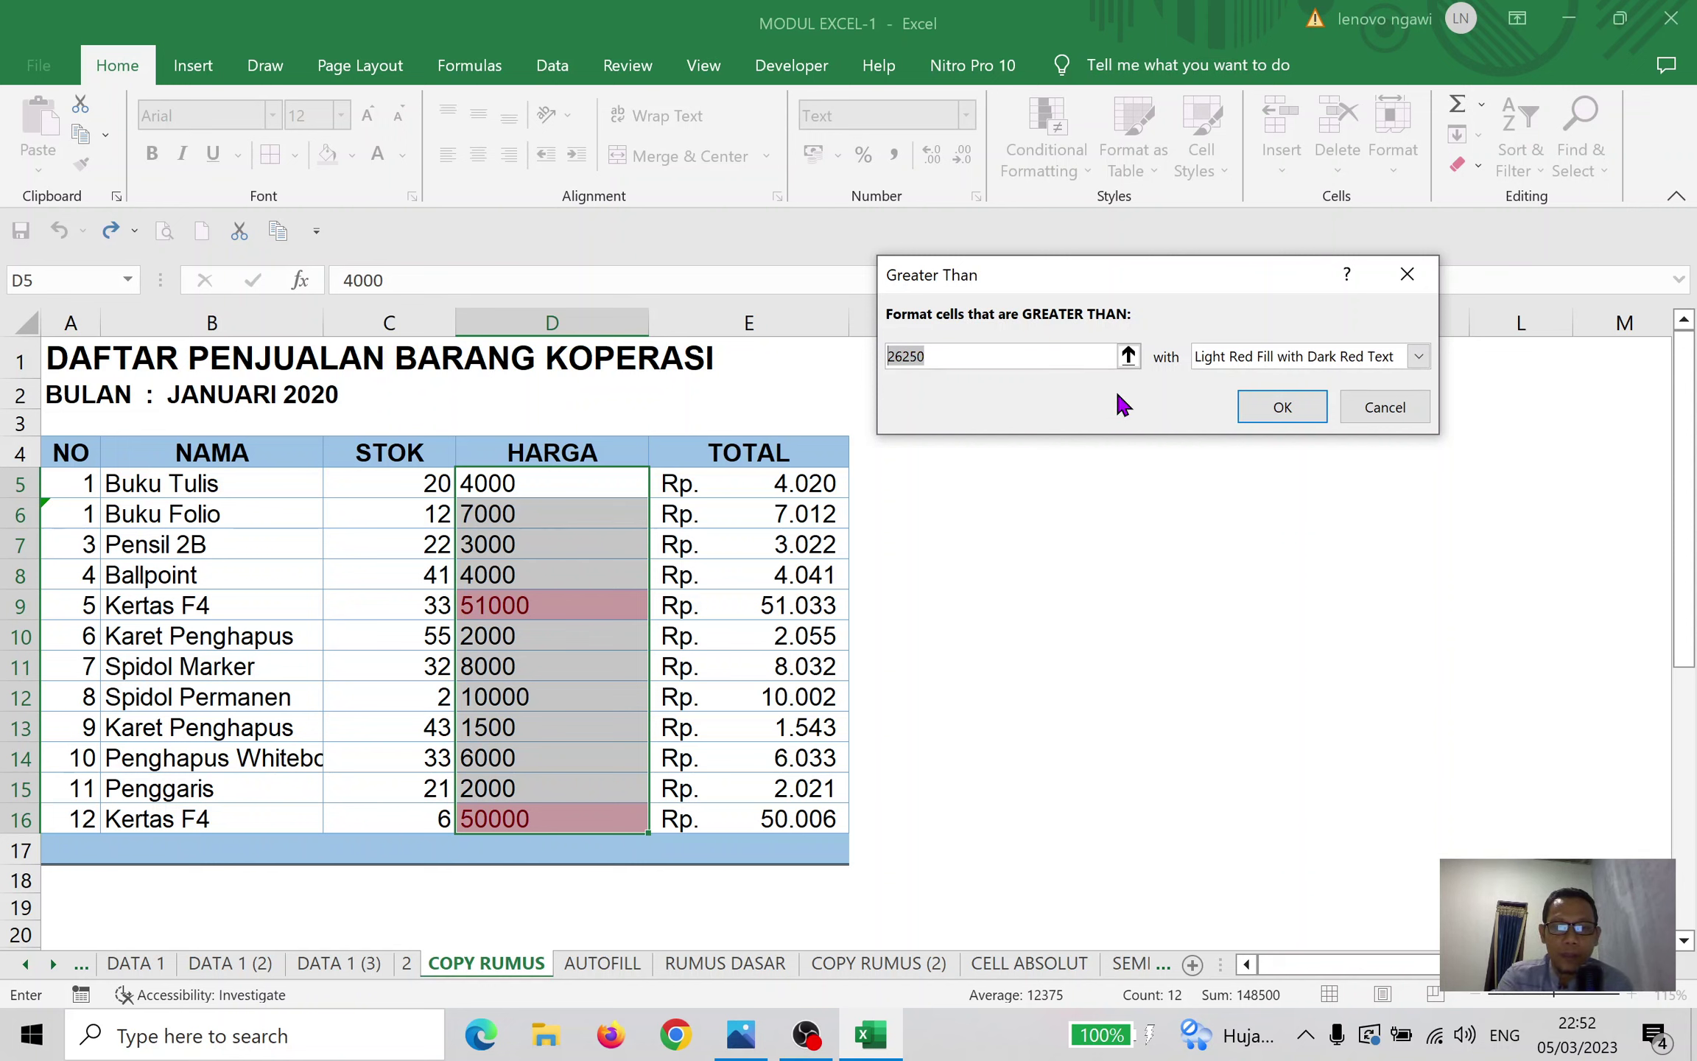
type("4000")
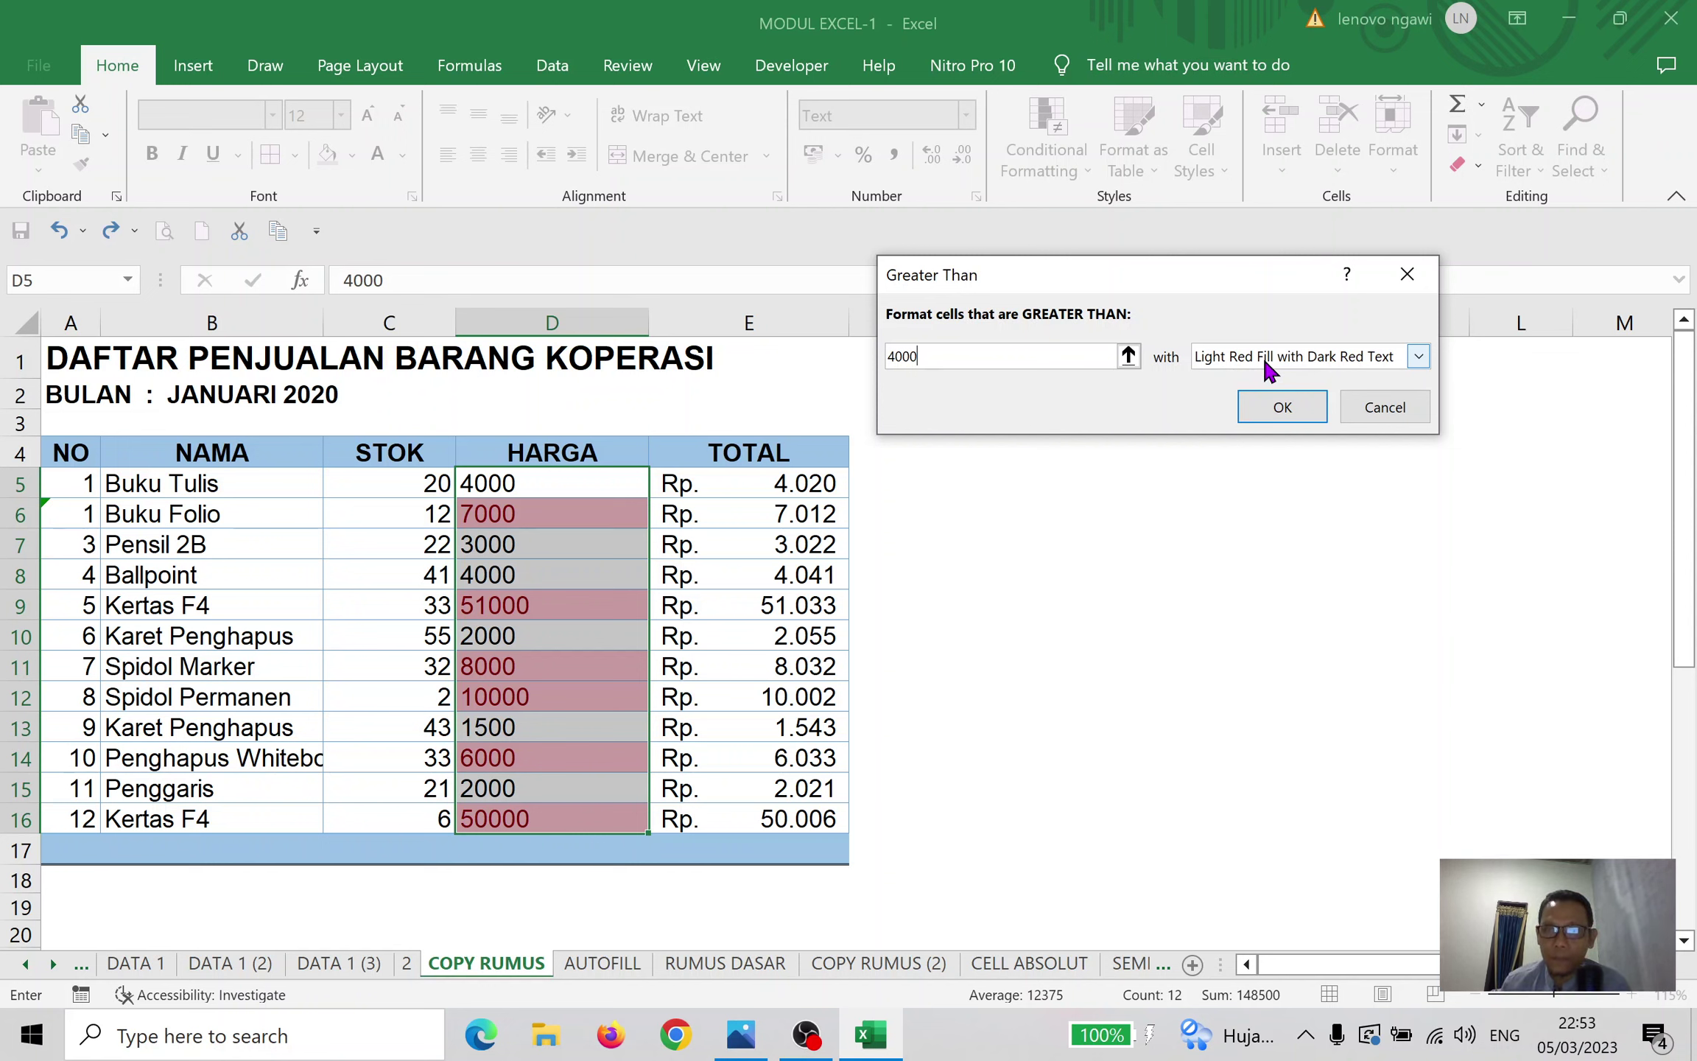
Preview Yellow Fill with Dark Yellow Text and Green Fill with Dark Green Text for the Greater Than rule, and discard the rule
left_click(1418, 356)
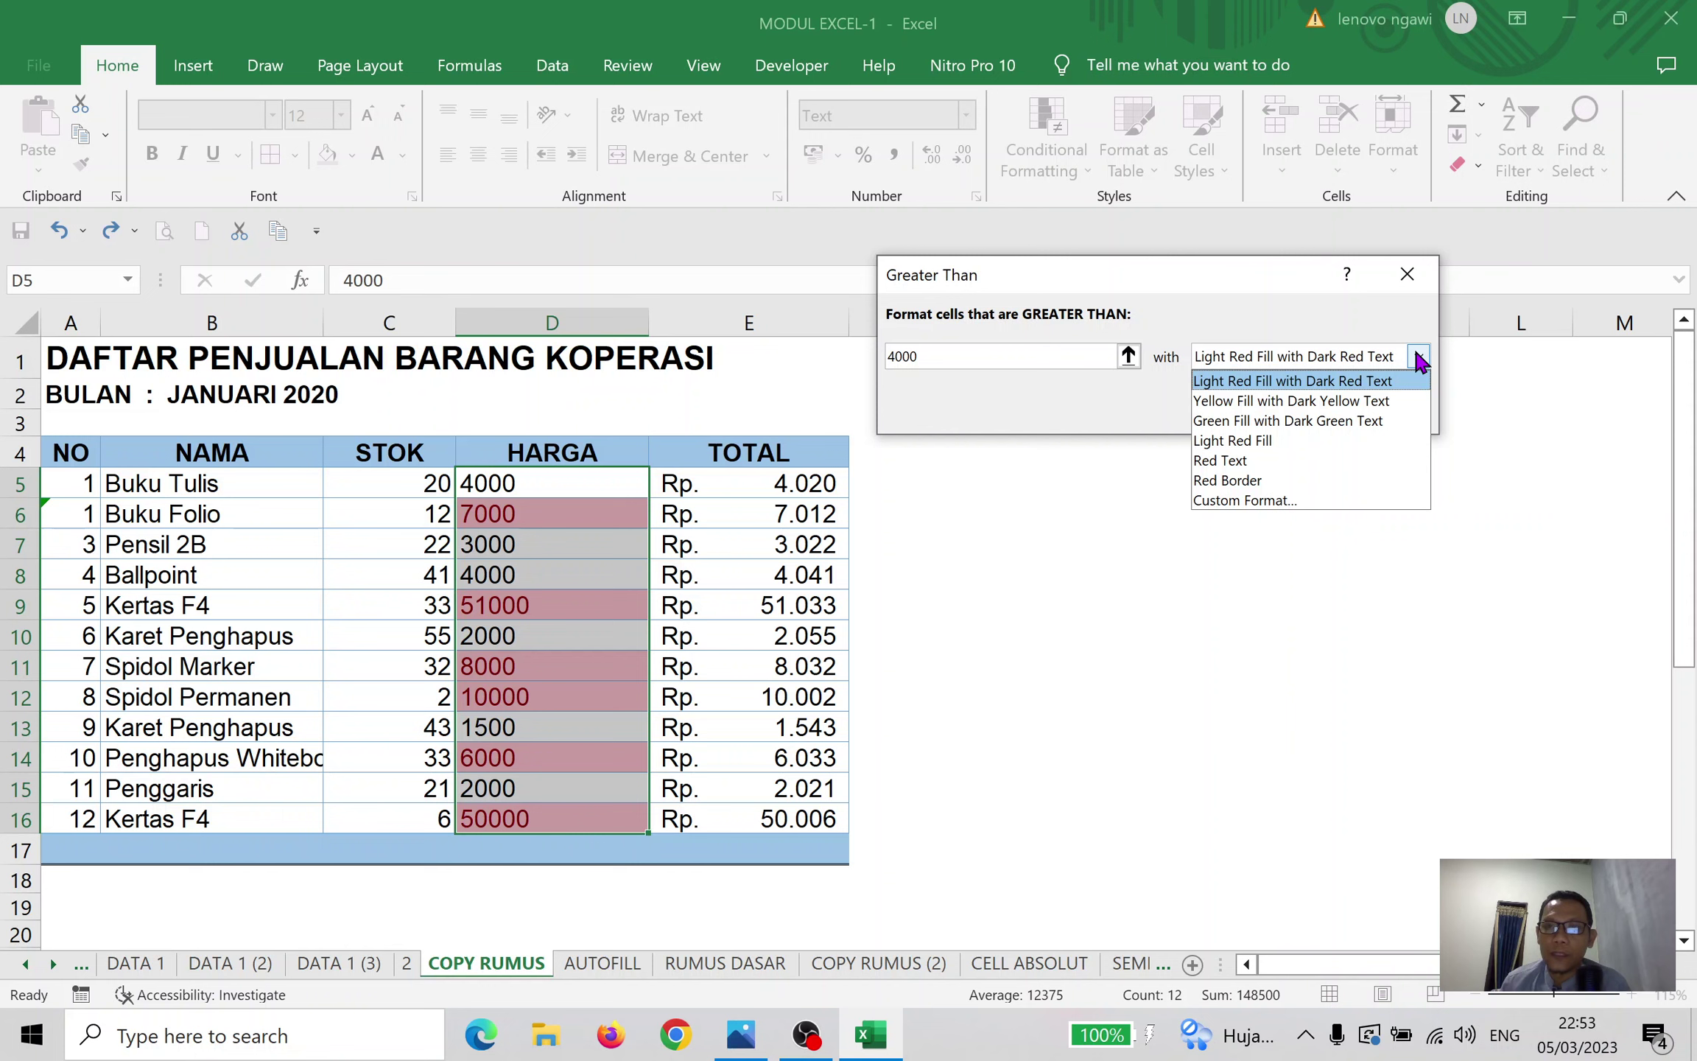
left_click(1383, 400)
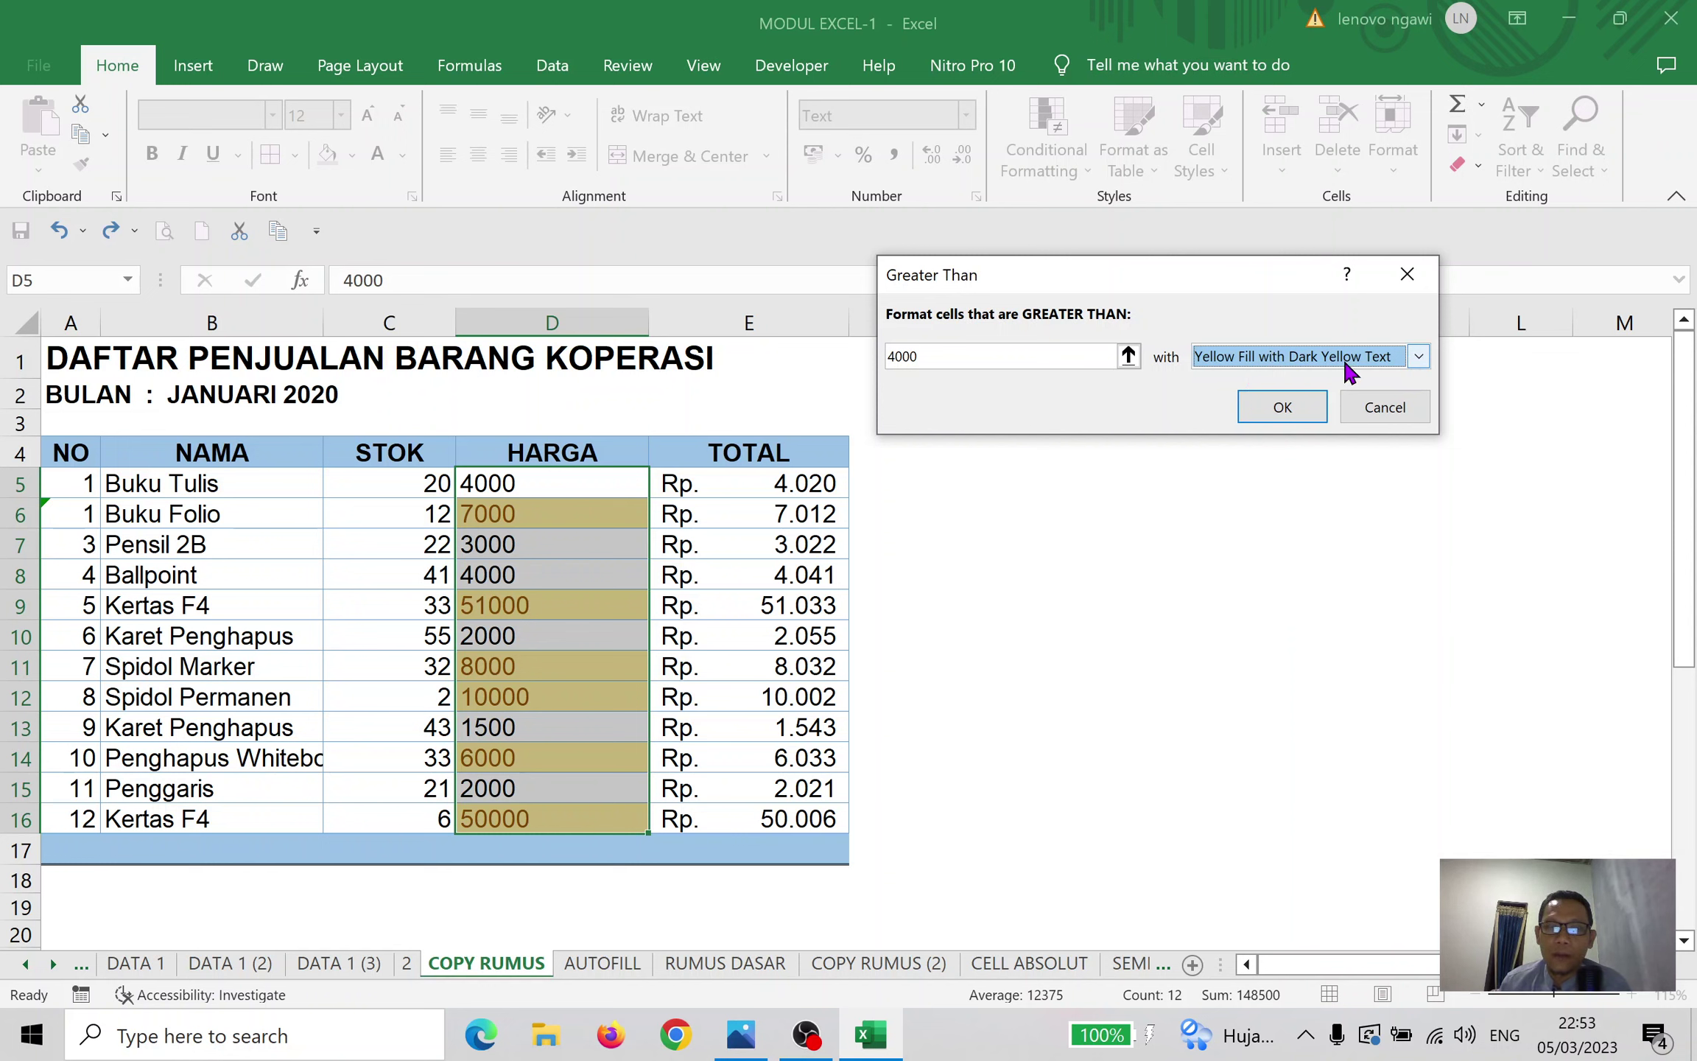
left_click(1419, 356)
left_click(1392, 421)
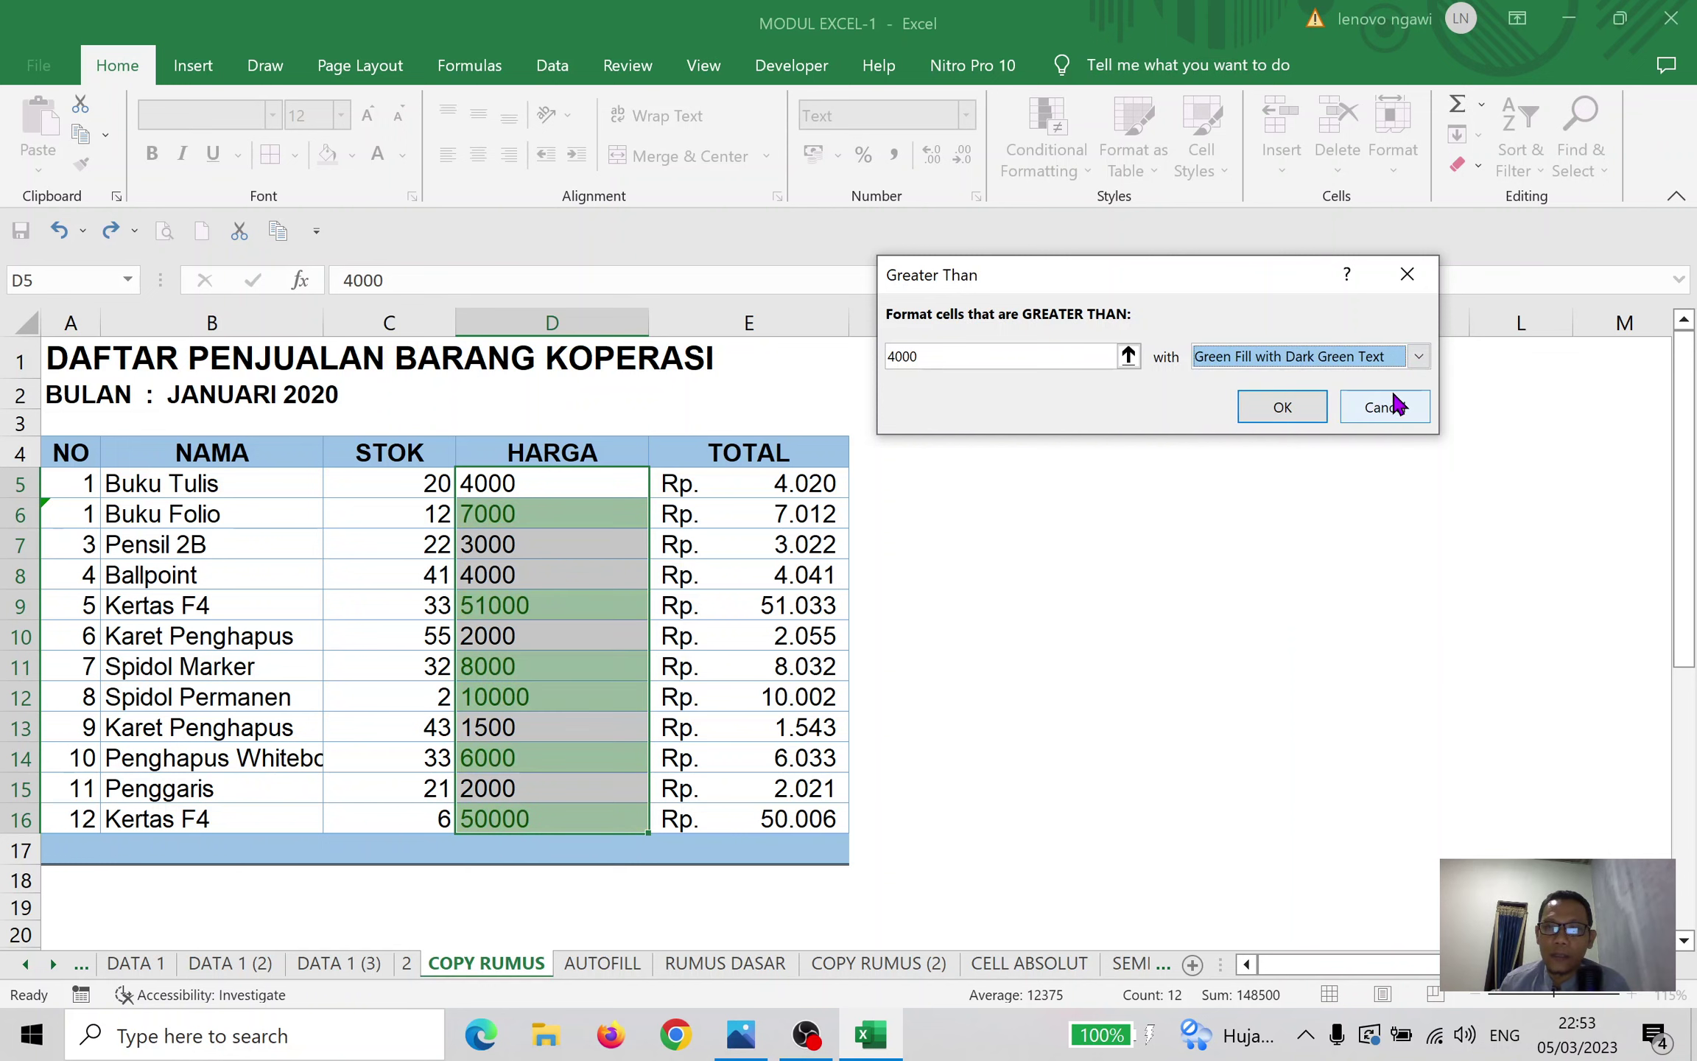
left_click(1382, 409)
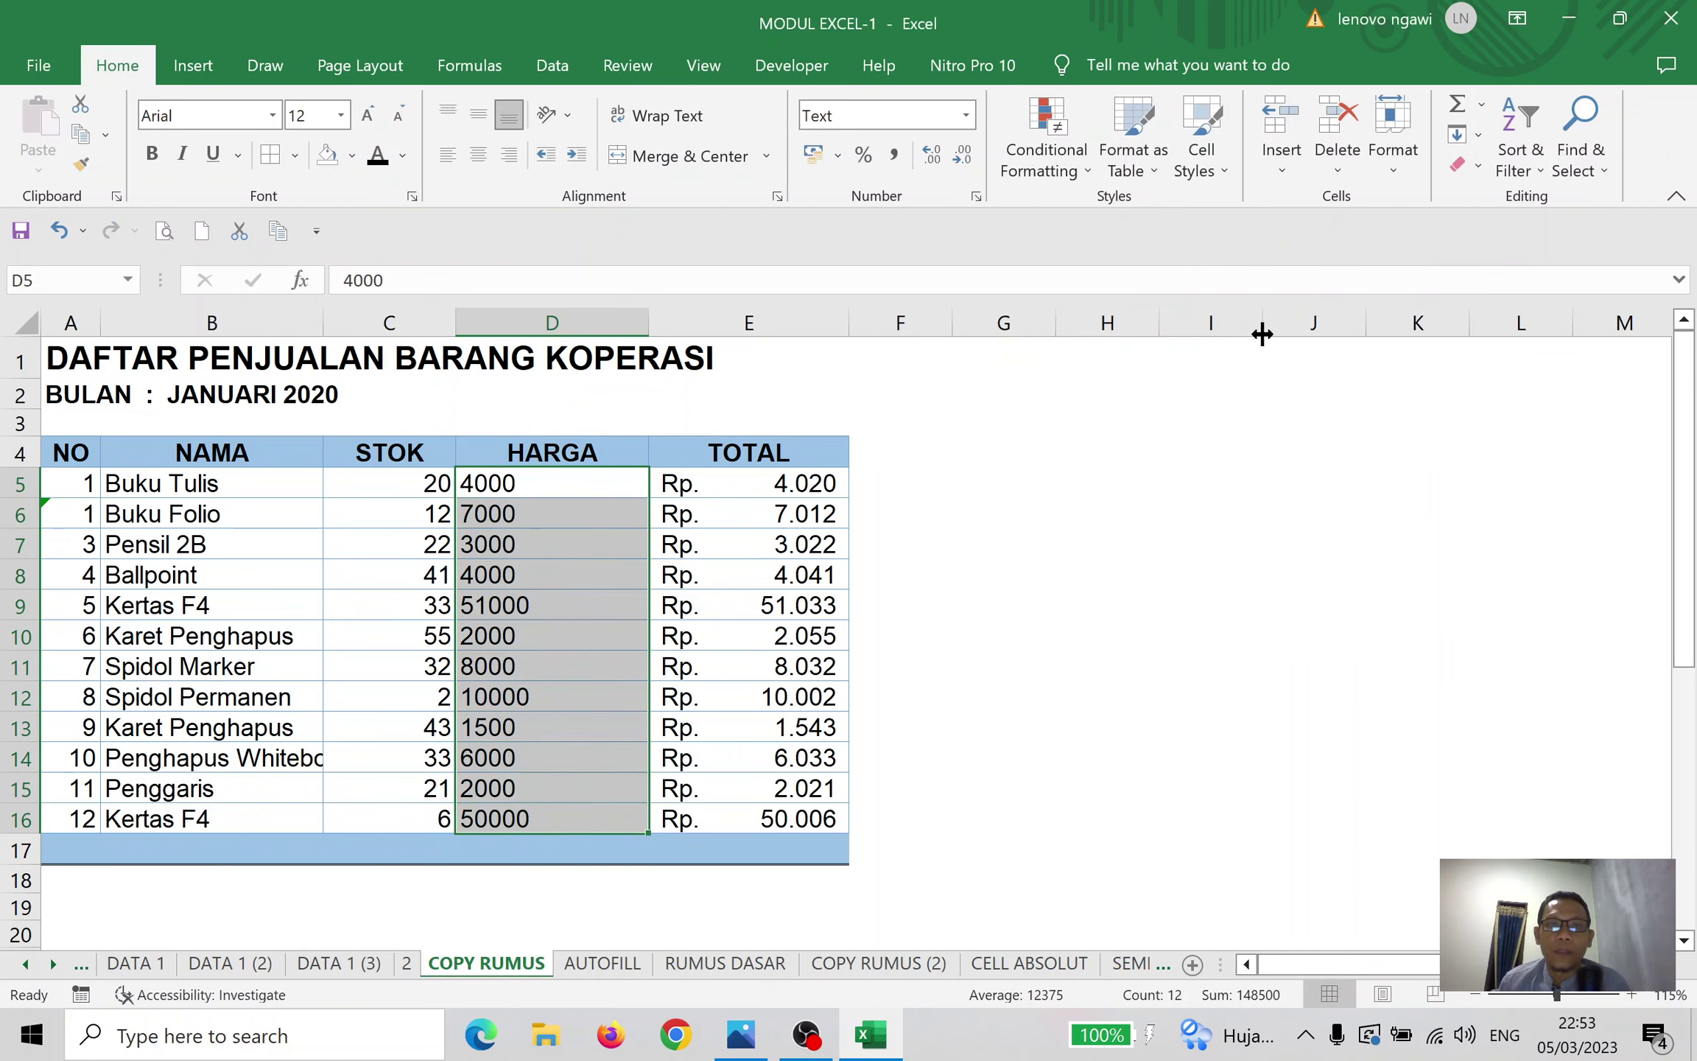
Preview a Less Than highlight rule on the HARGA values with a threshold of 7000, and discard it
left_click(1089, 173)
mouse_move(1109, 223)
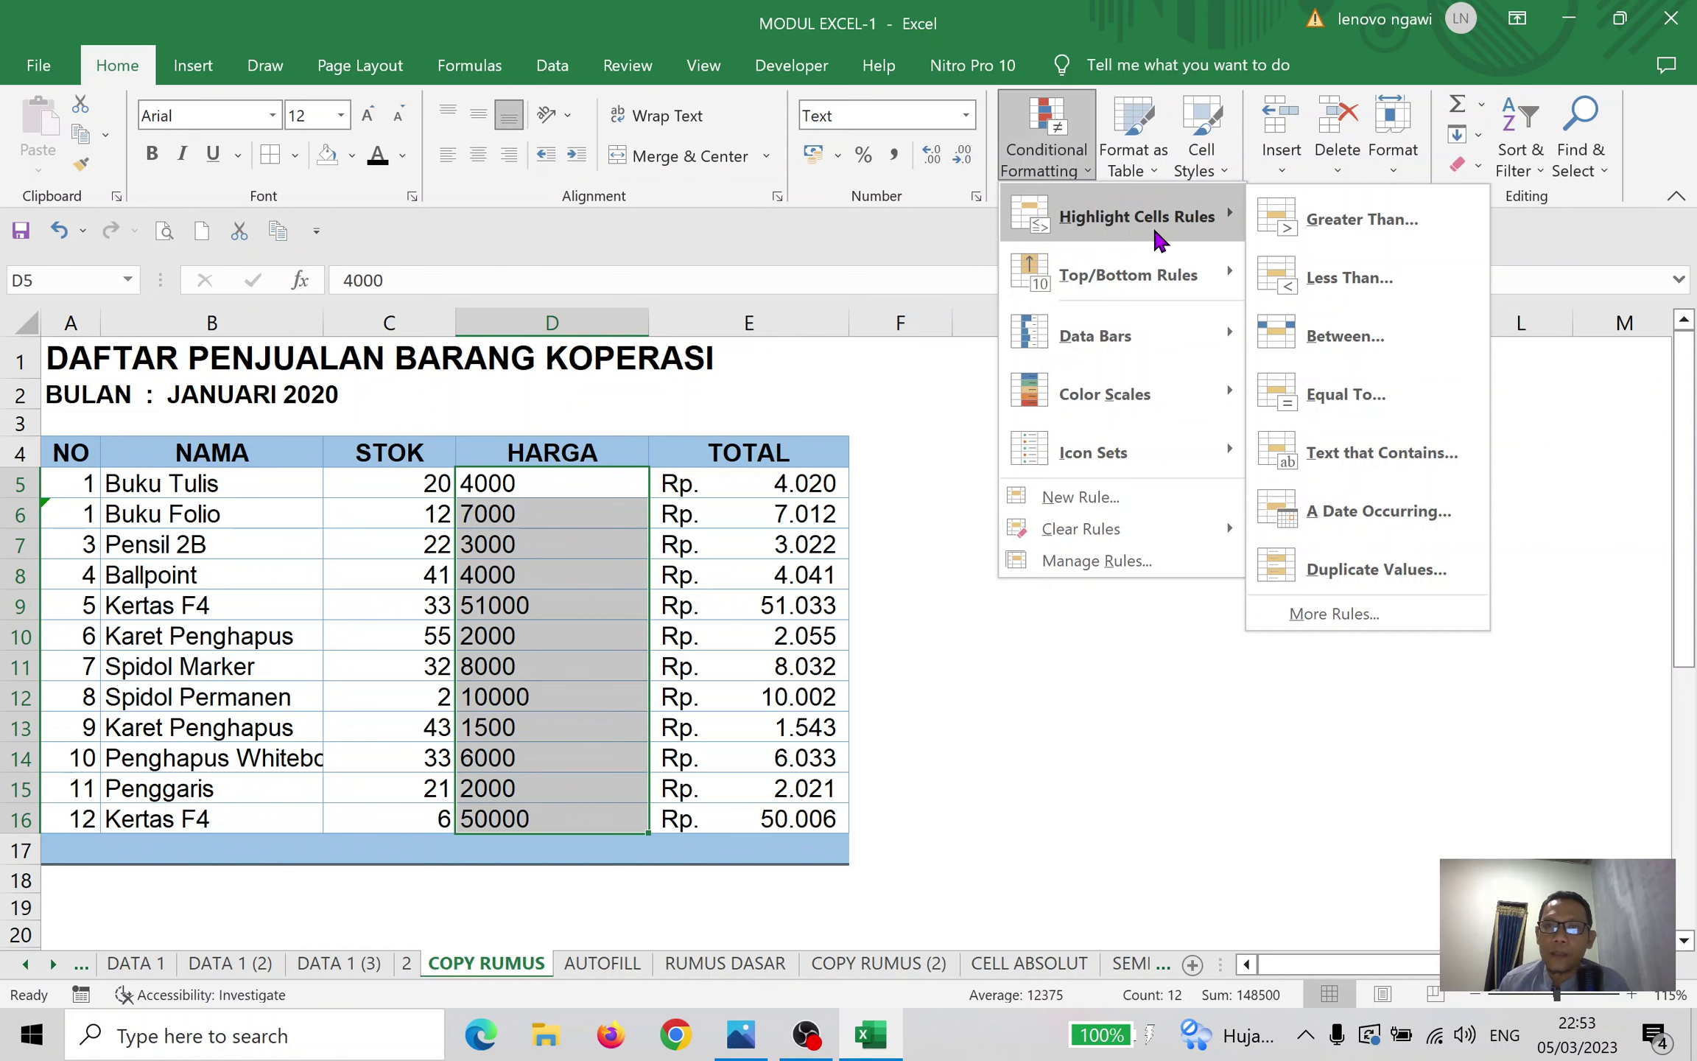
left_click(1348, 284)
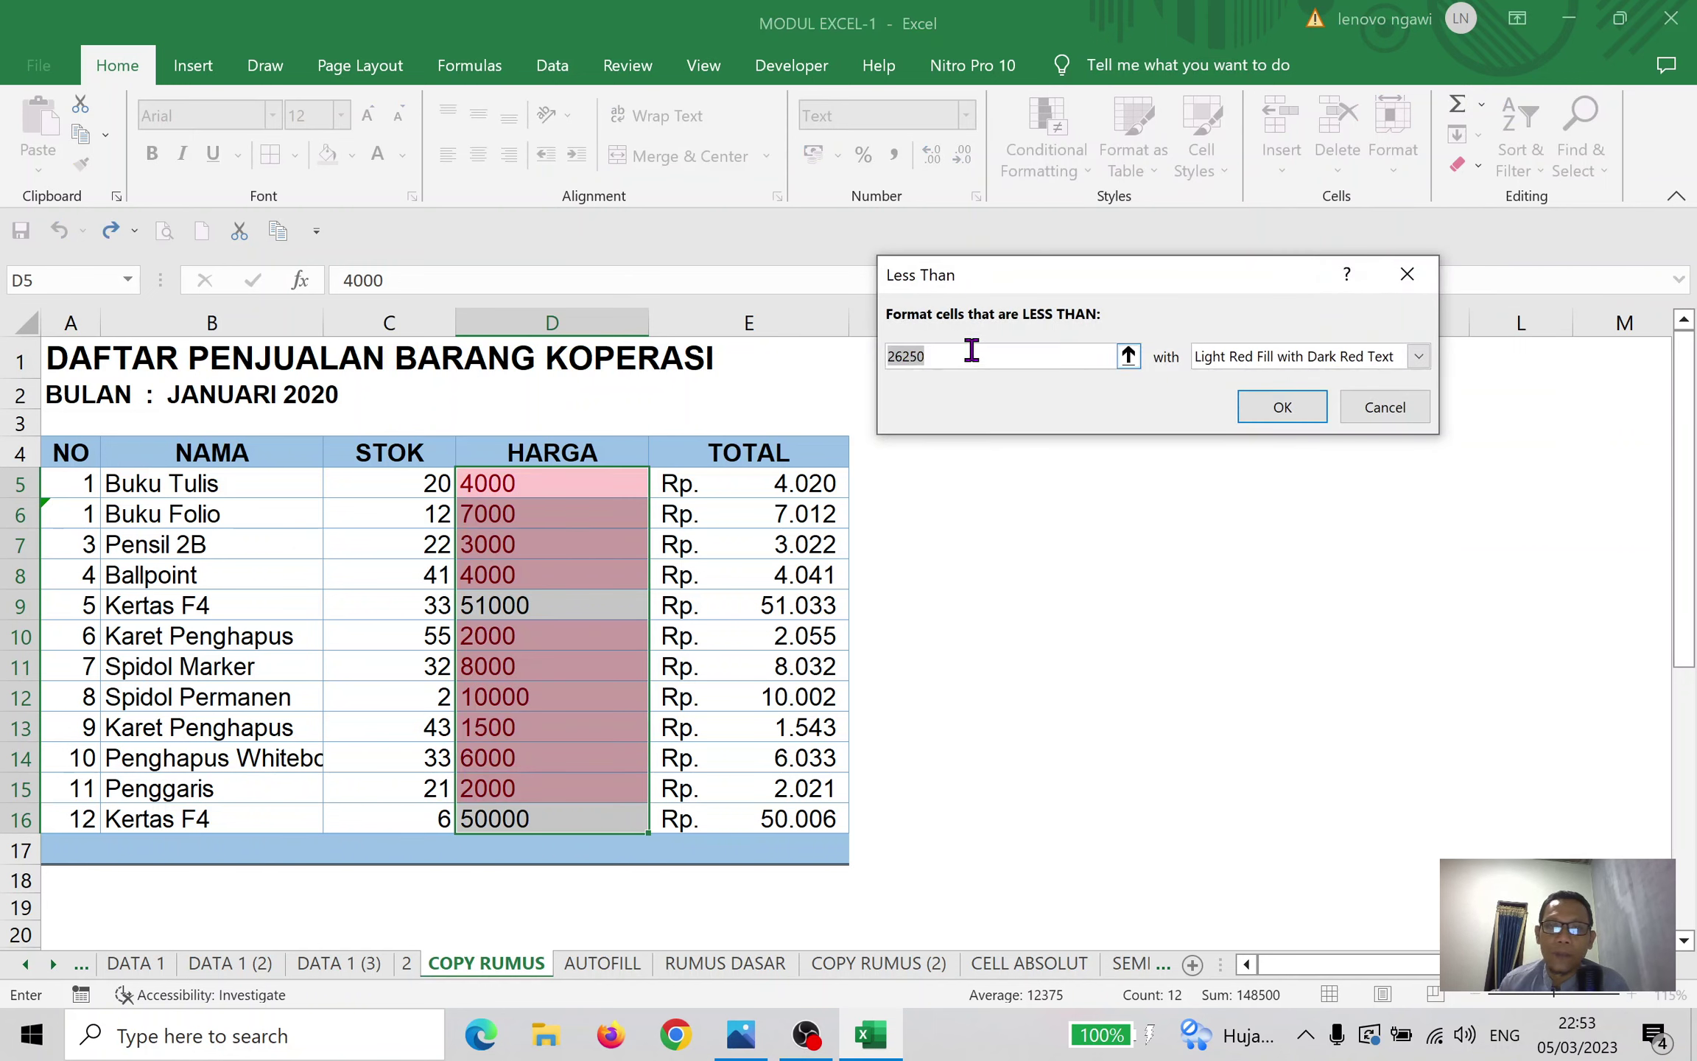
left_click_drag(972, 350, 884, 349)
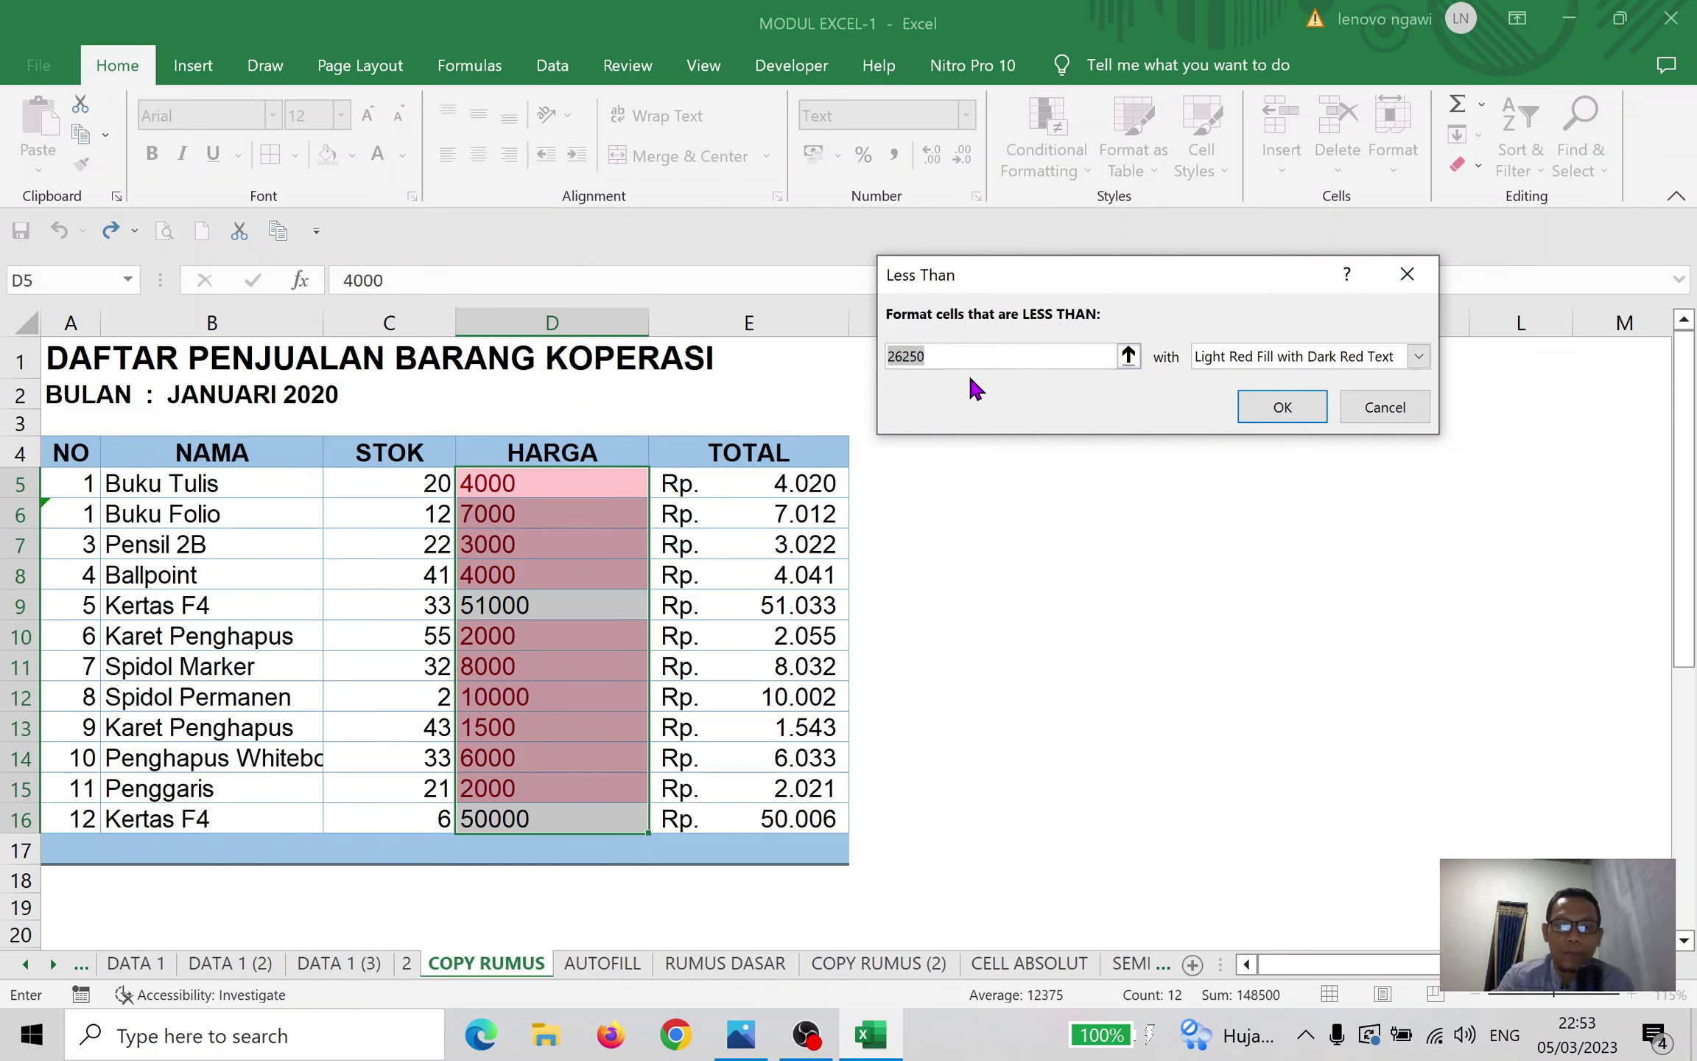
type("7000")
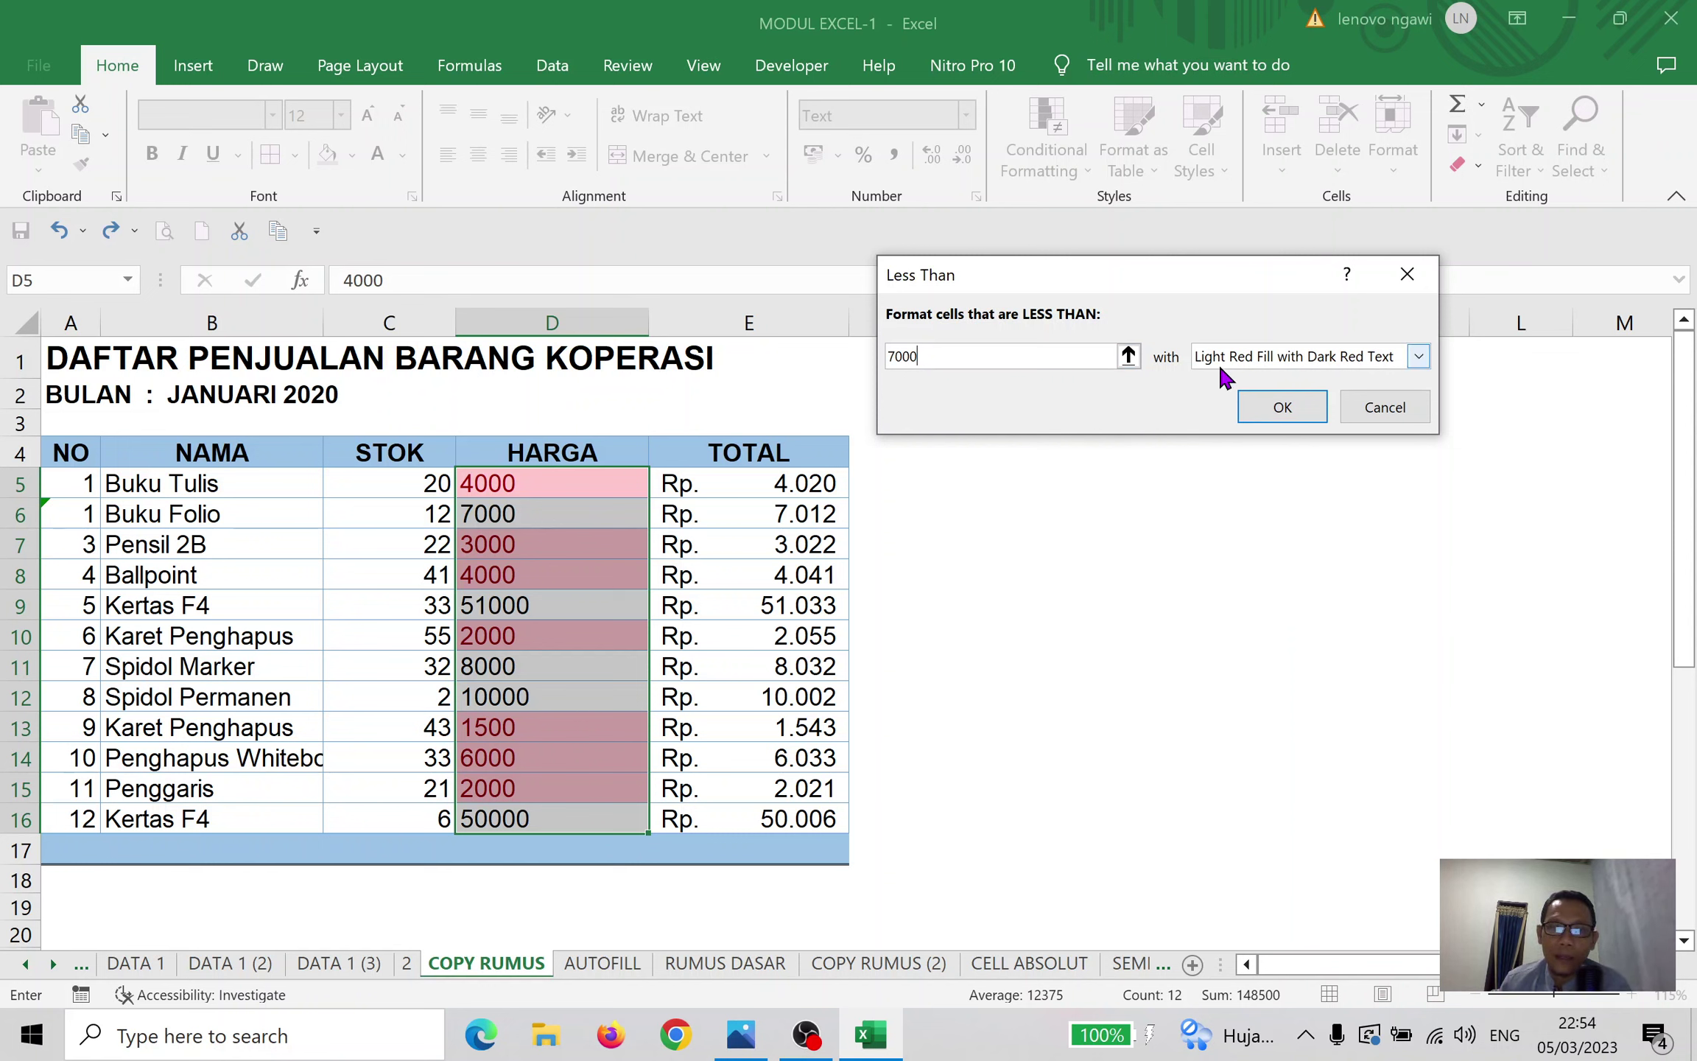
left_click(1418, 357)
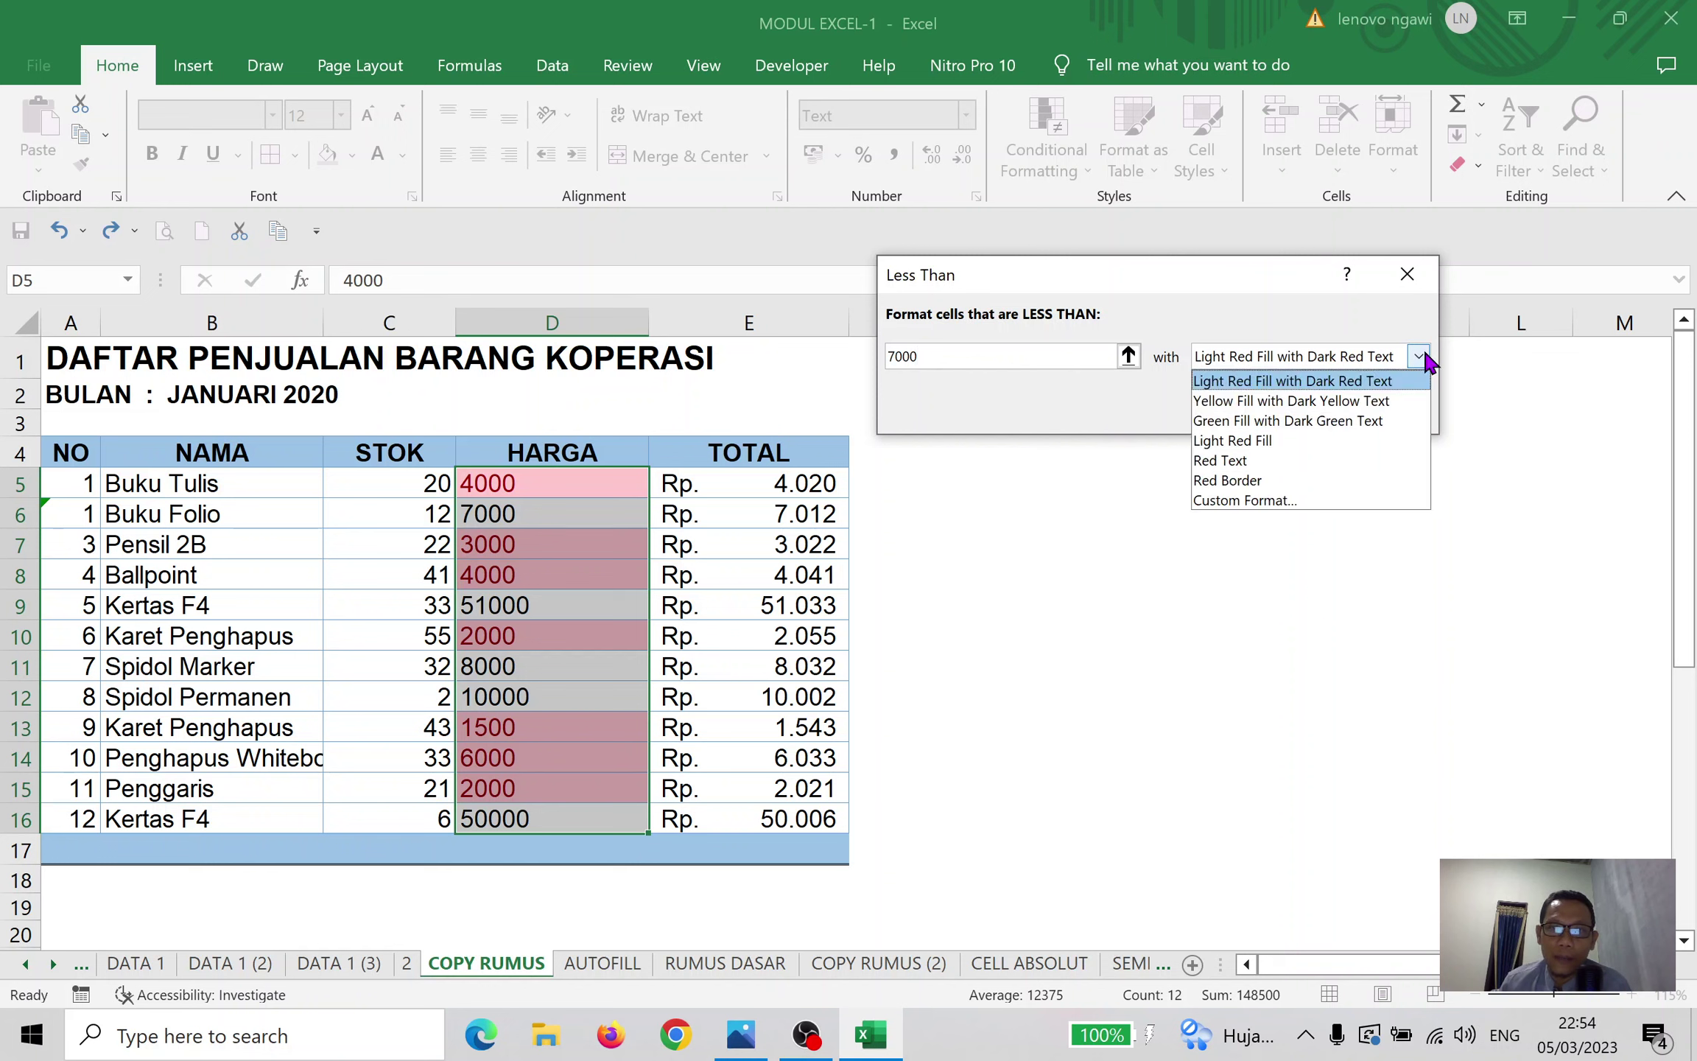
left_click(1420, 354)
left_click(1378, 398)
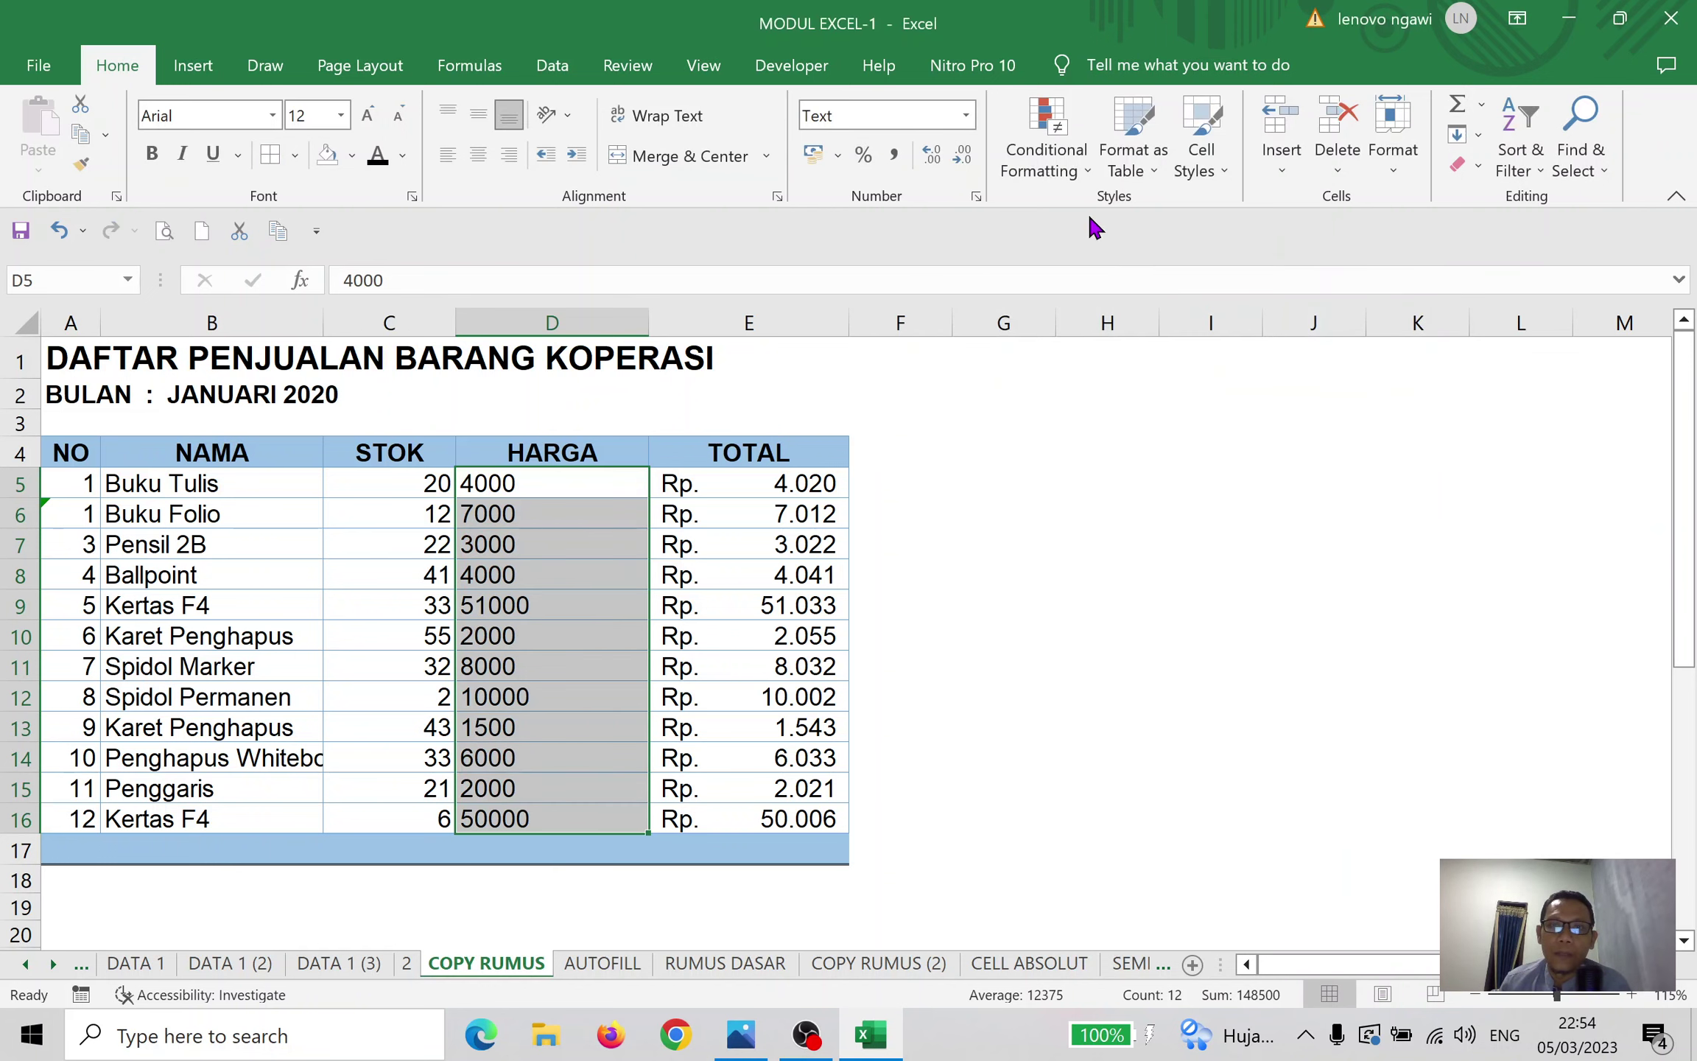
Preview a Between highlight rule on the HARGA values in D5:D16 with limits 3000 and 10000, and discard it
left_click(1082, 171)
mouse_move(1118, 221)
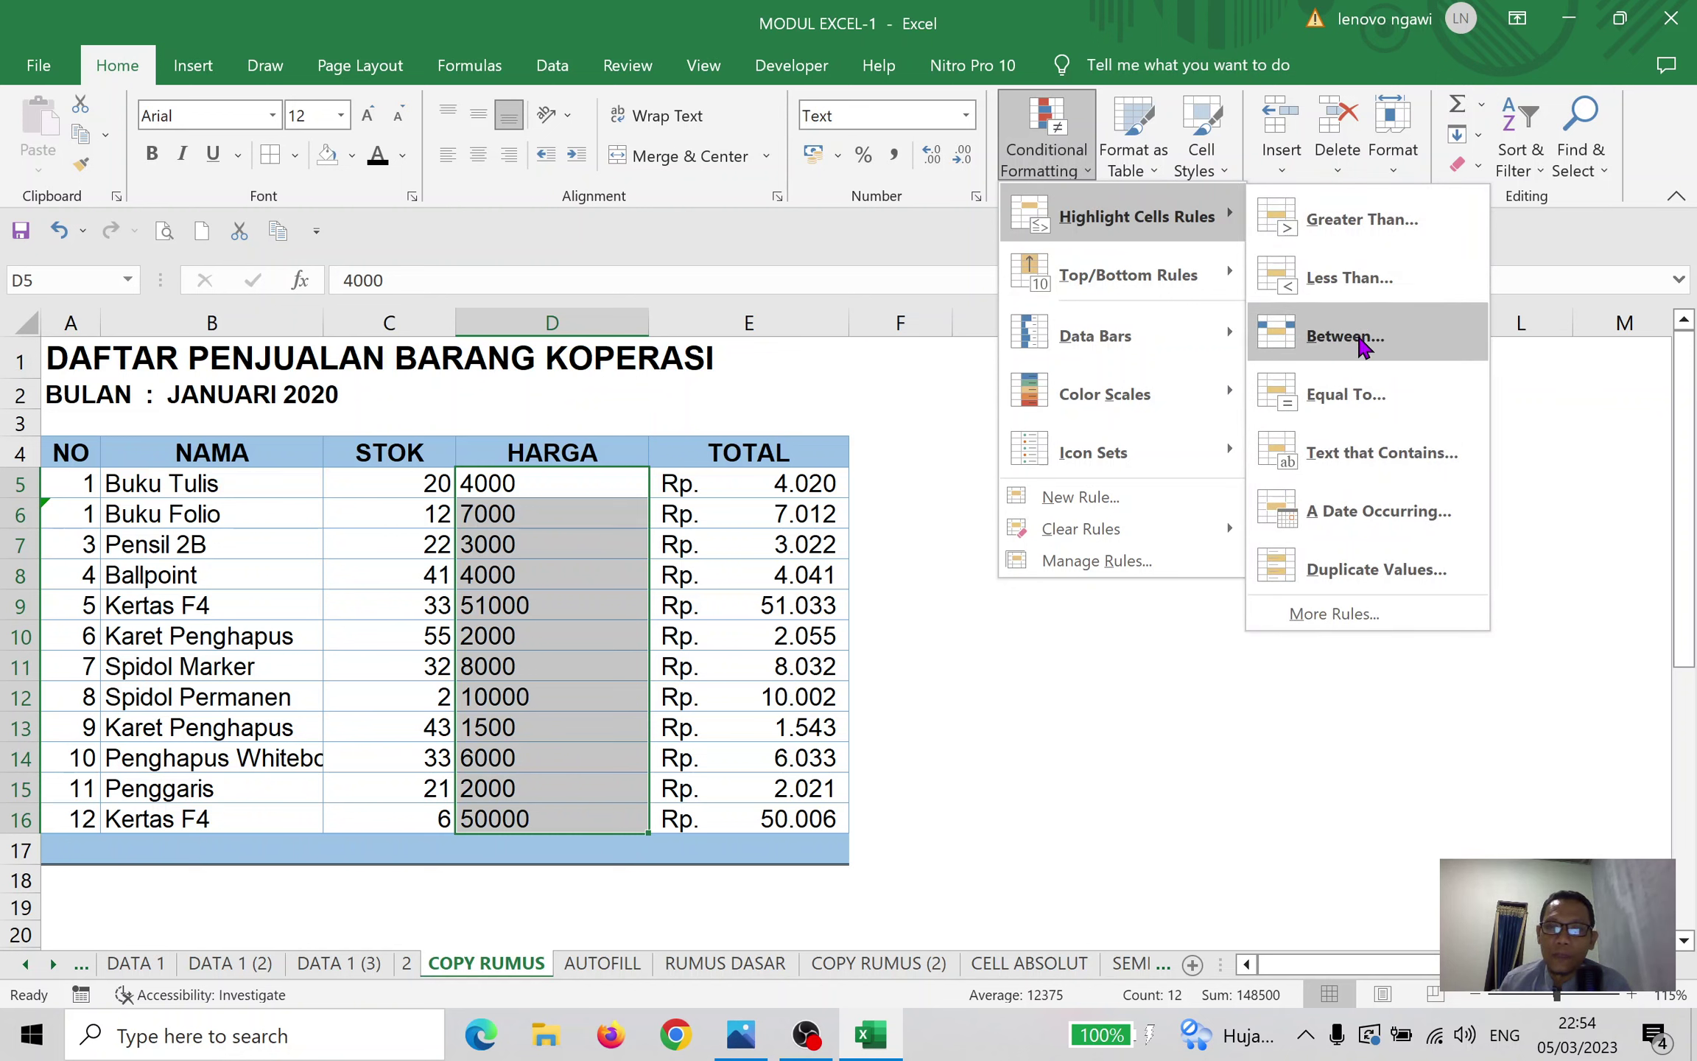
left_click(1361, 345)
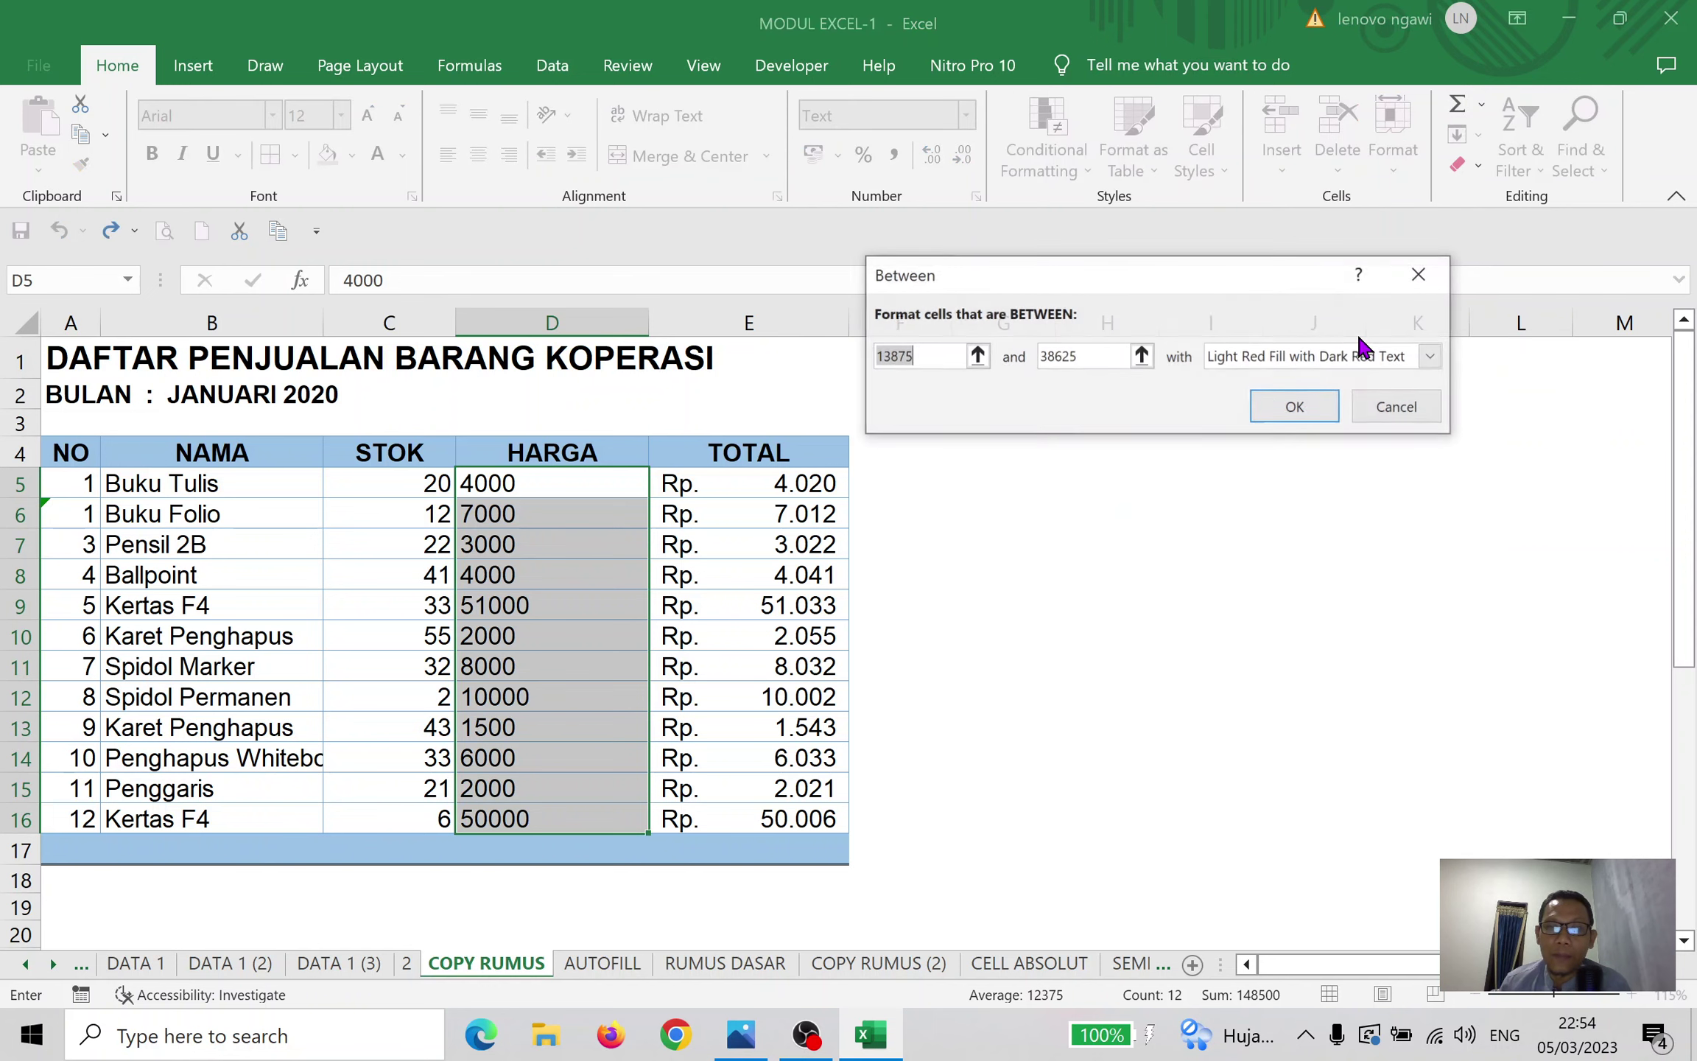
left_click(933, 358)
left_click_drag(932, 359, 869, 356)
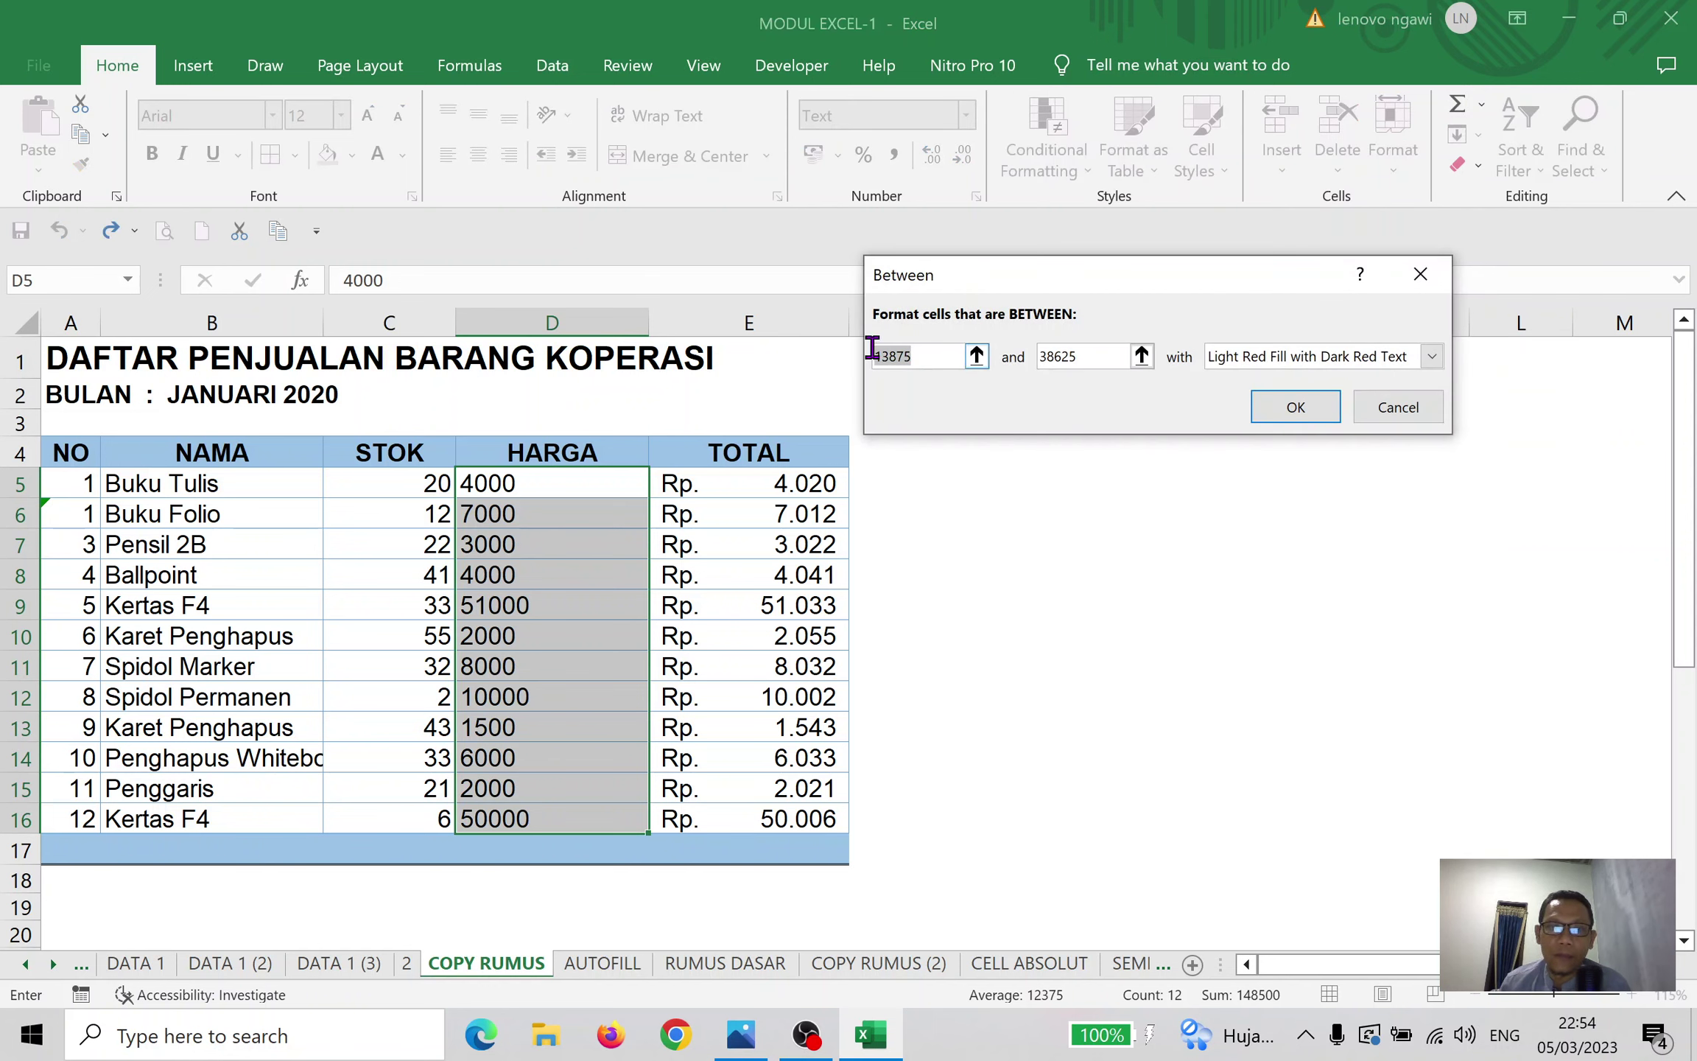
type("3000")
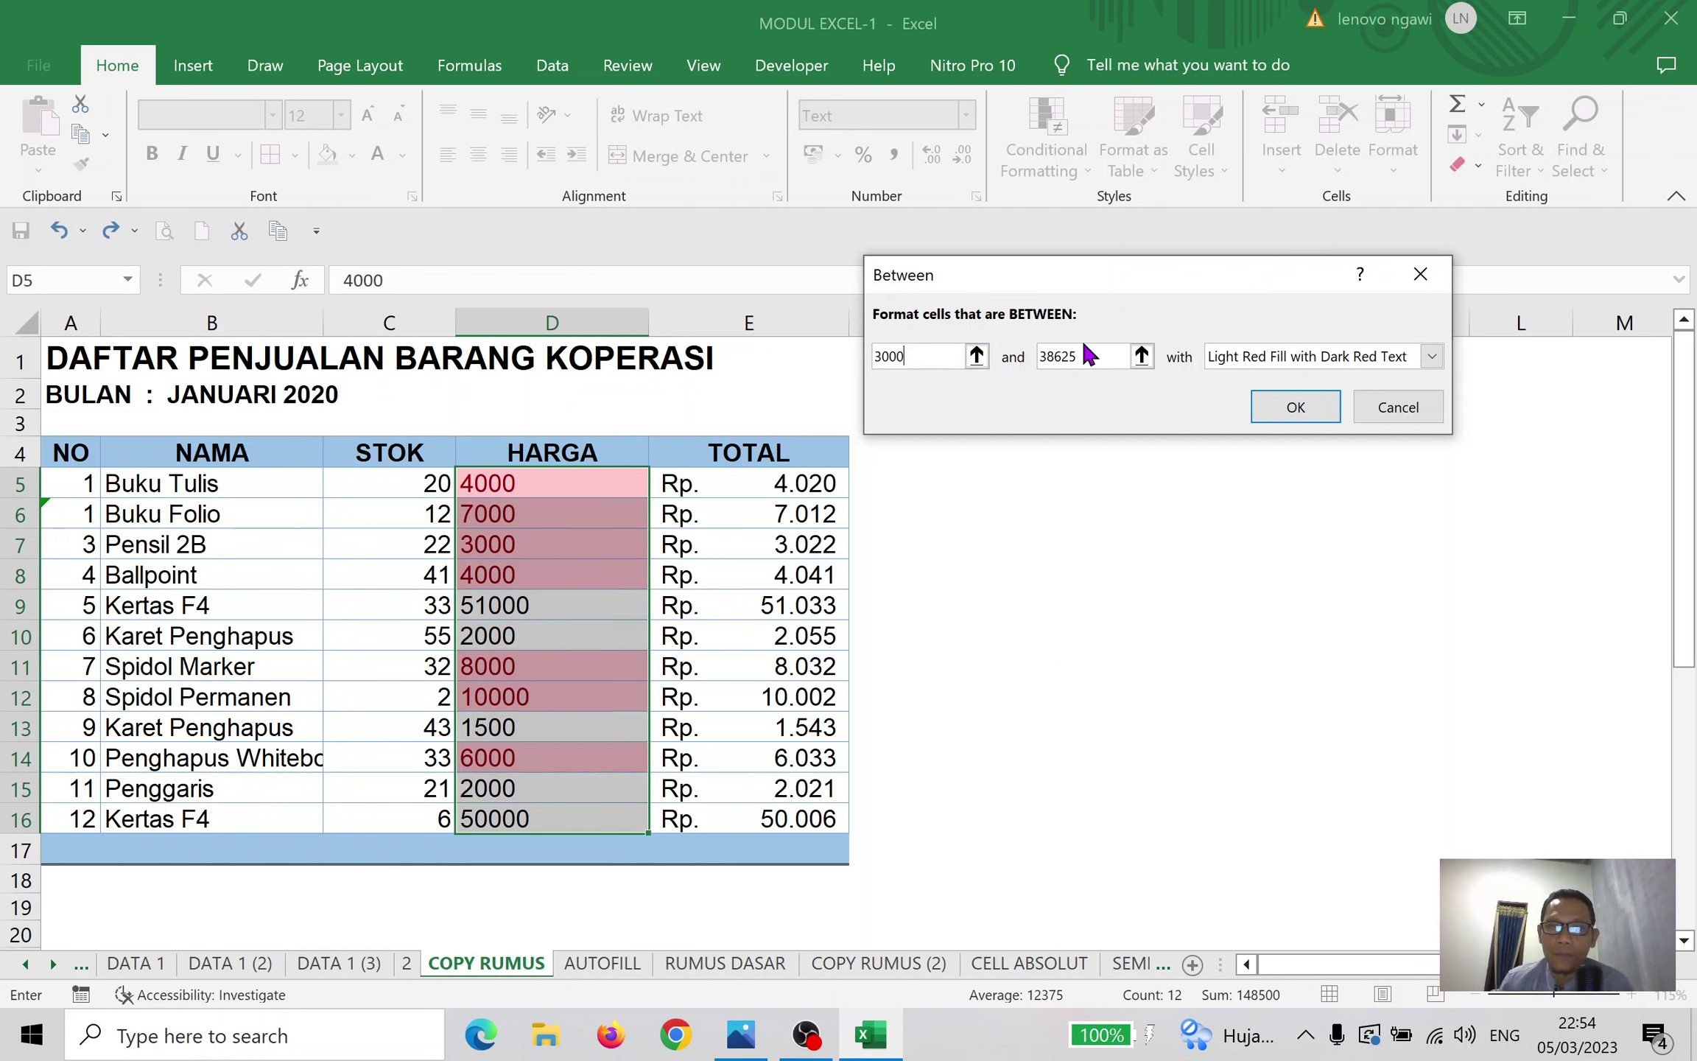
left_click_drag(1087, 354, 1011, 361)
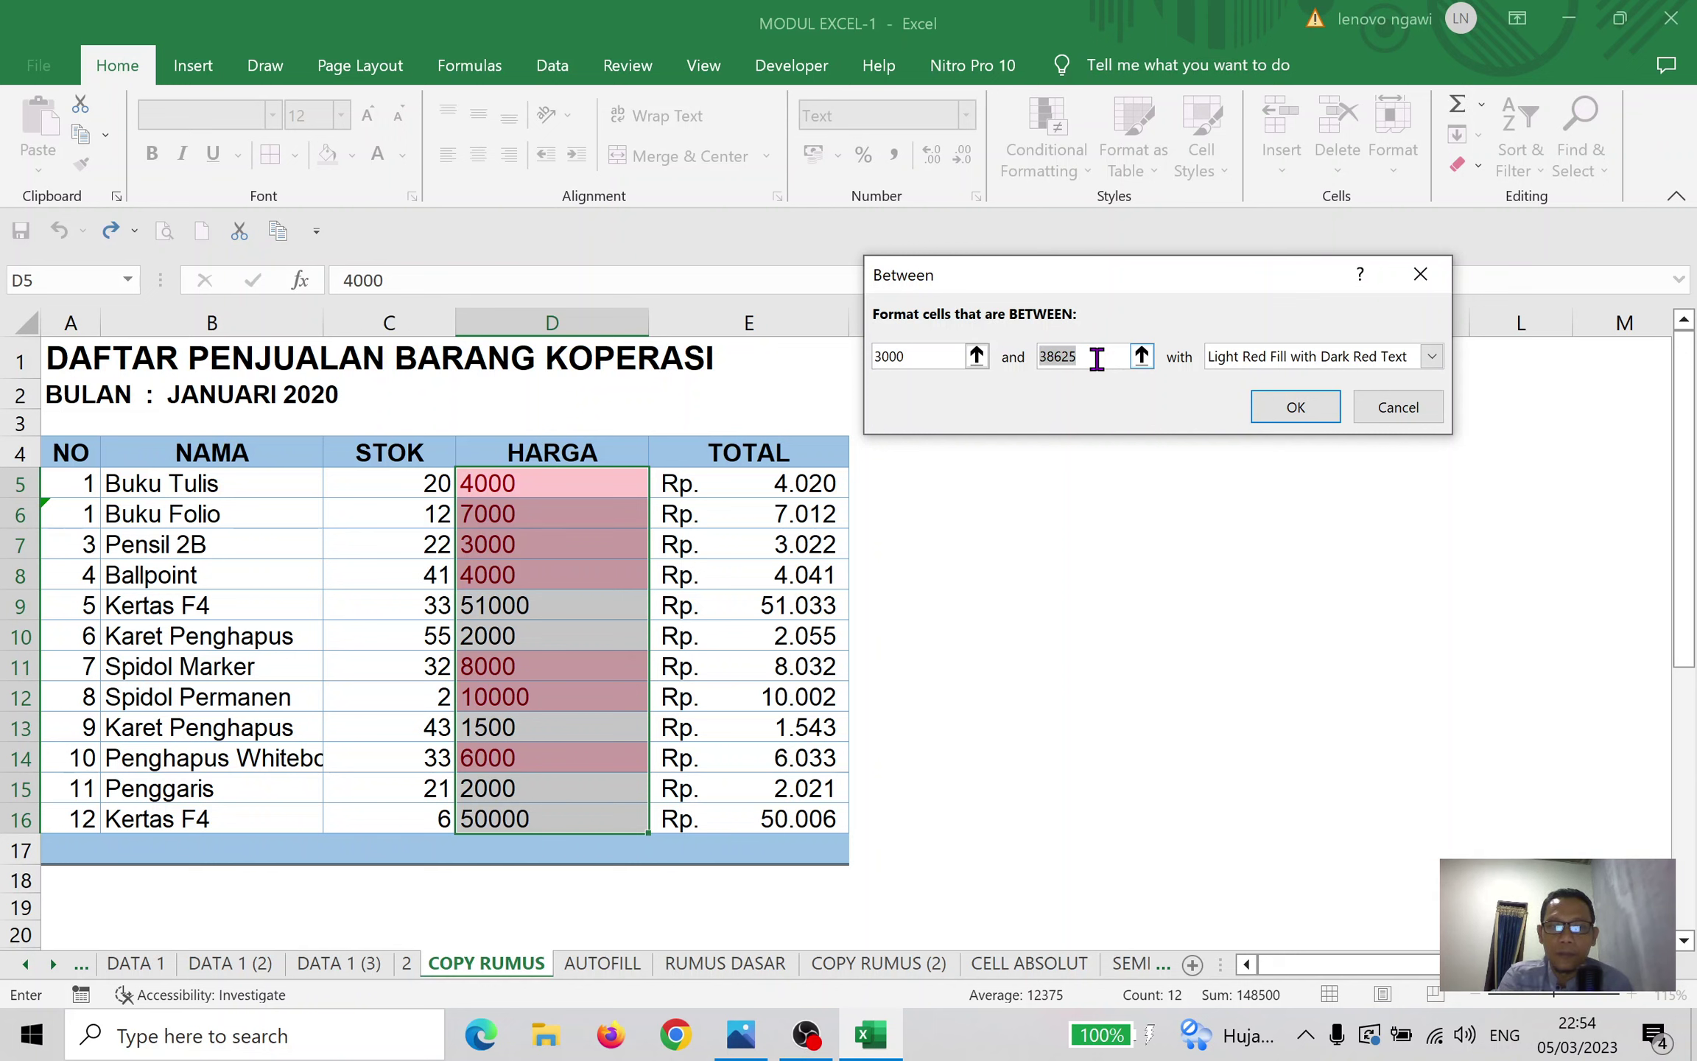
type("1000")
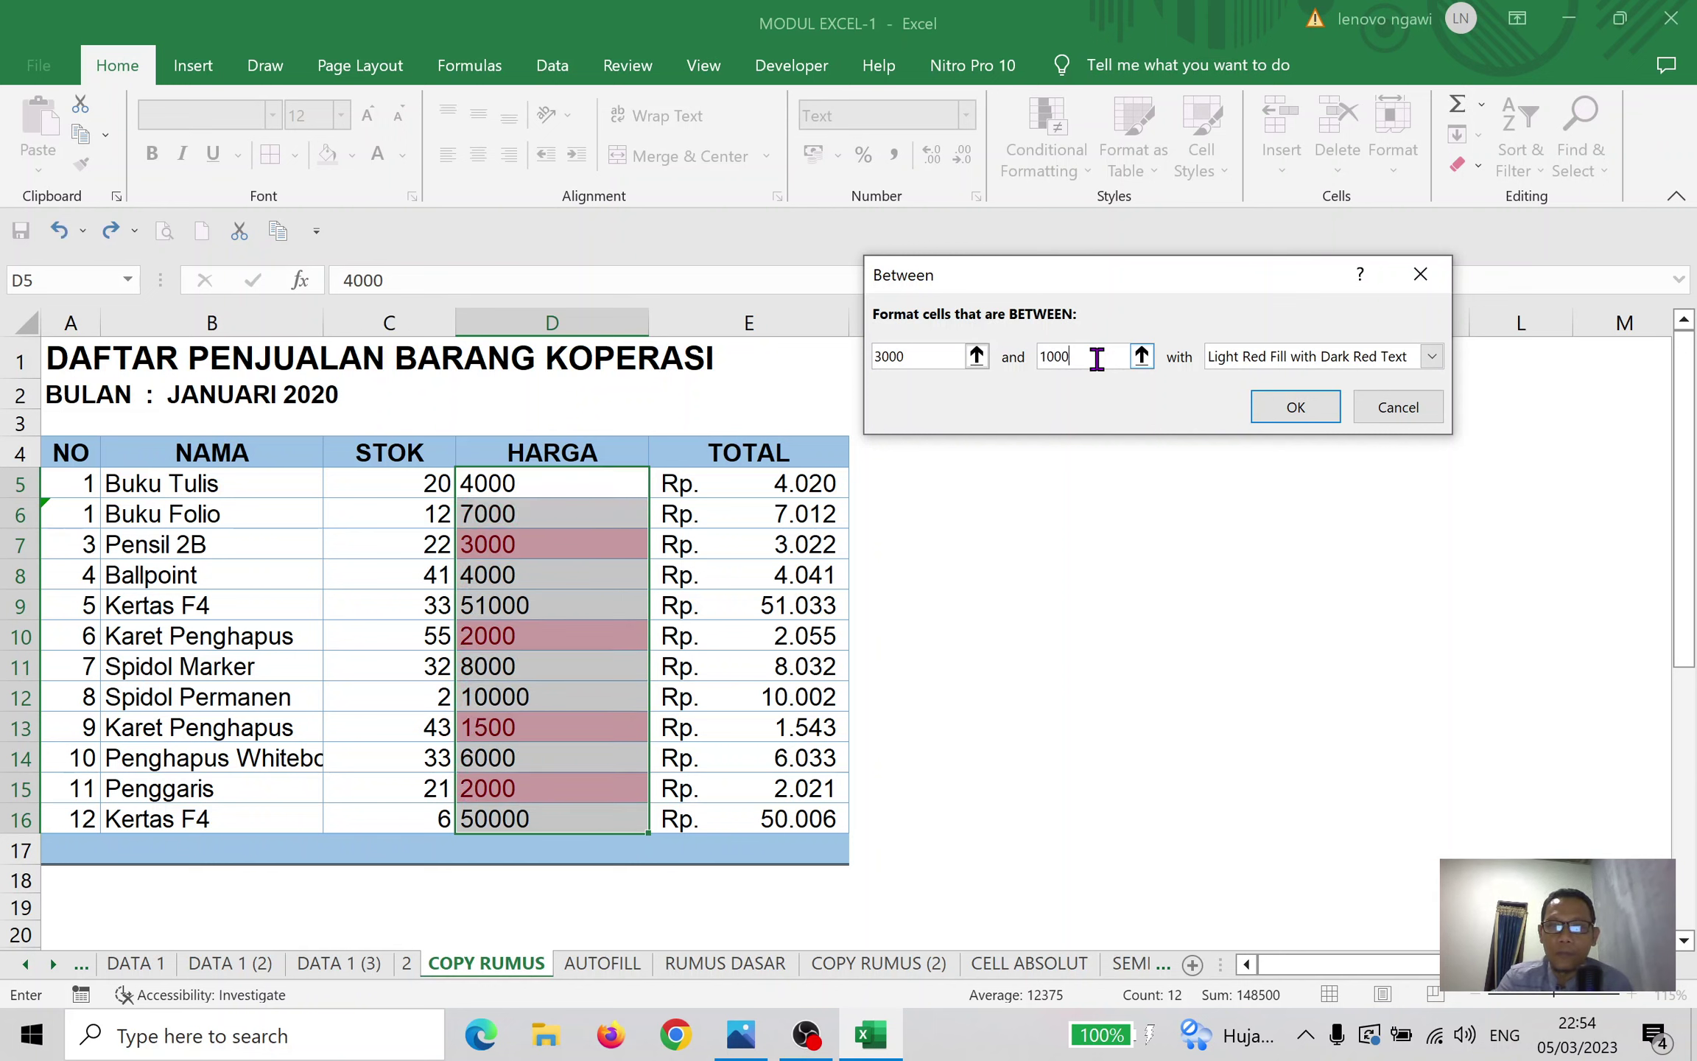
type("0")
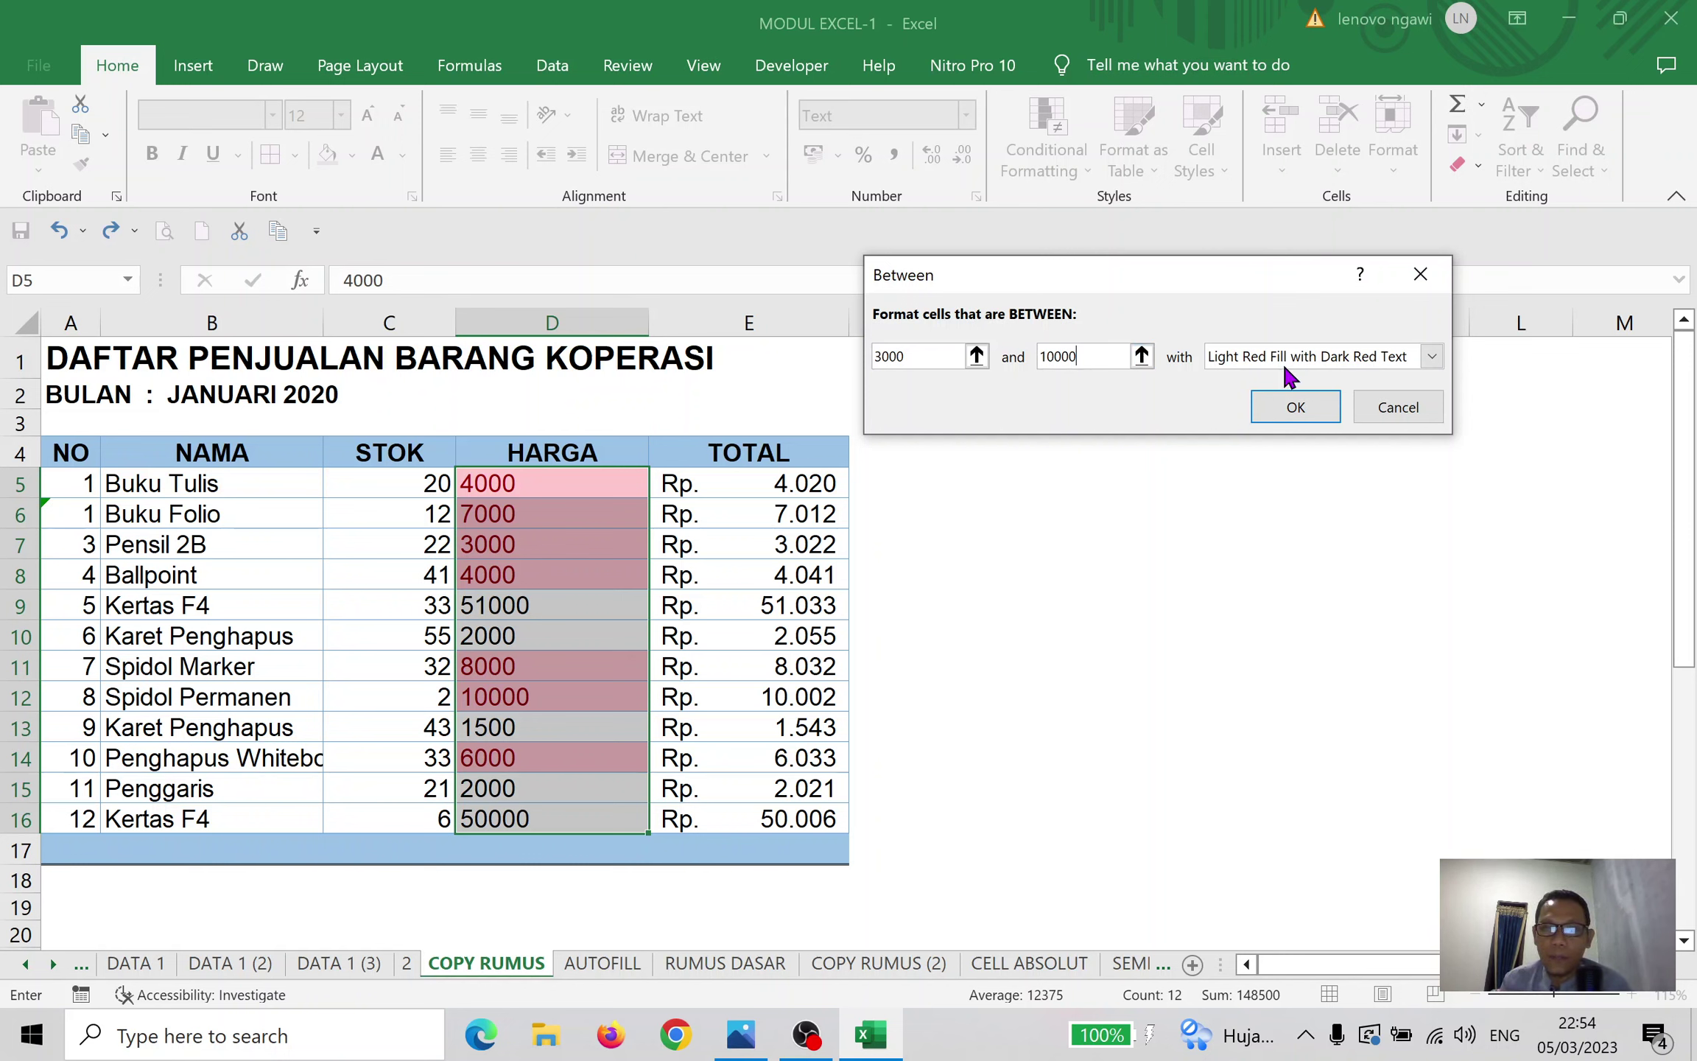
left_click(1417, 410)
Preview an Equal To highlight rule on the HARGA values with a comparison value of 7000, and discard it
left_click(1079, 173)
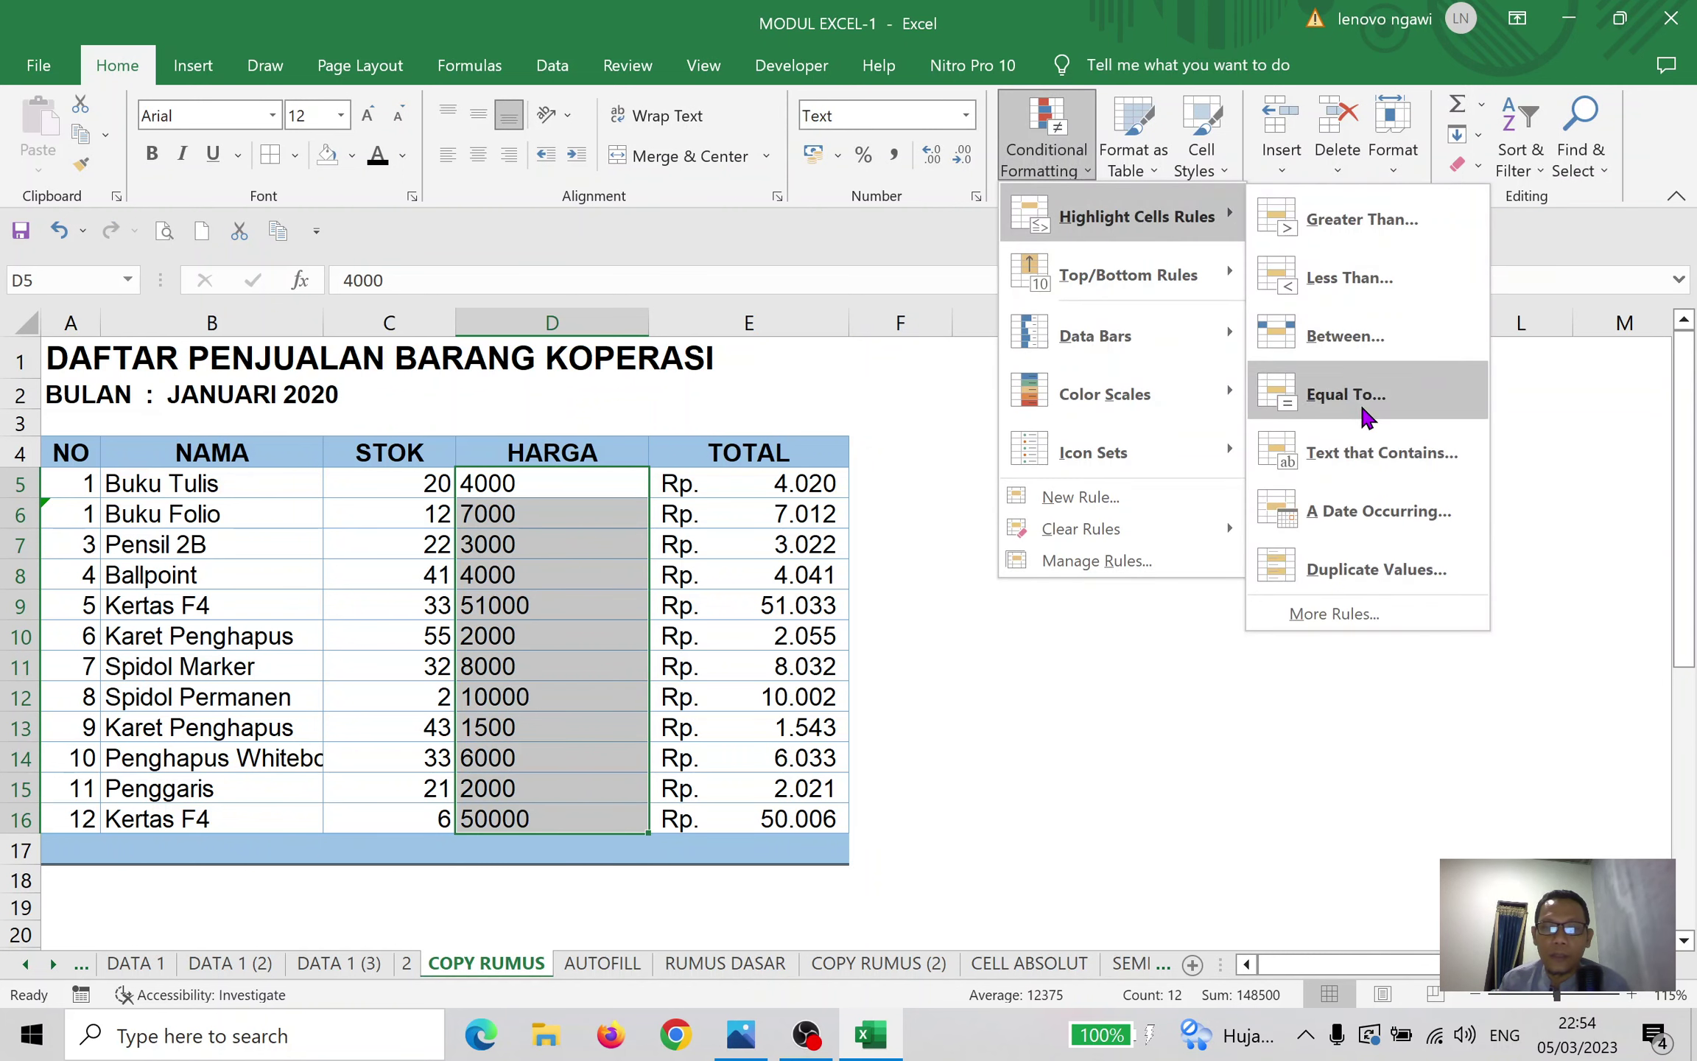
left_click(1360, 402)
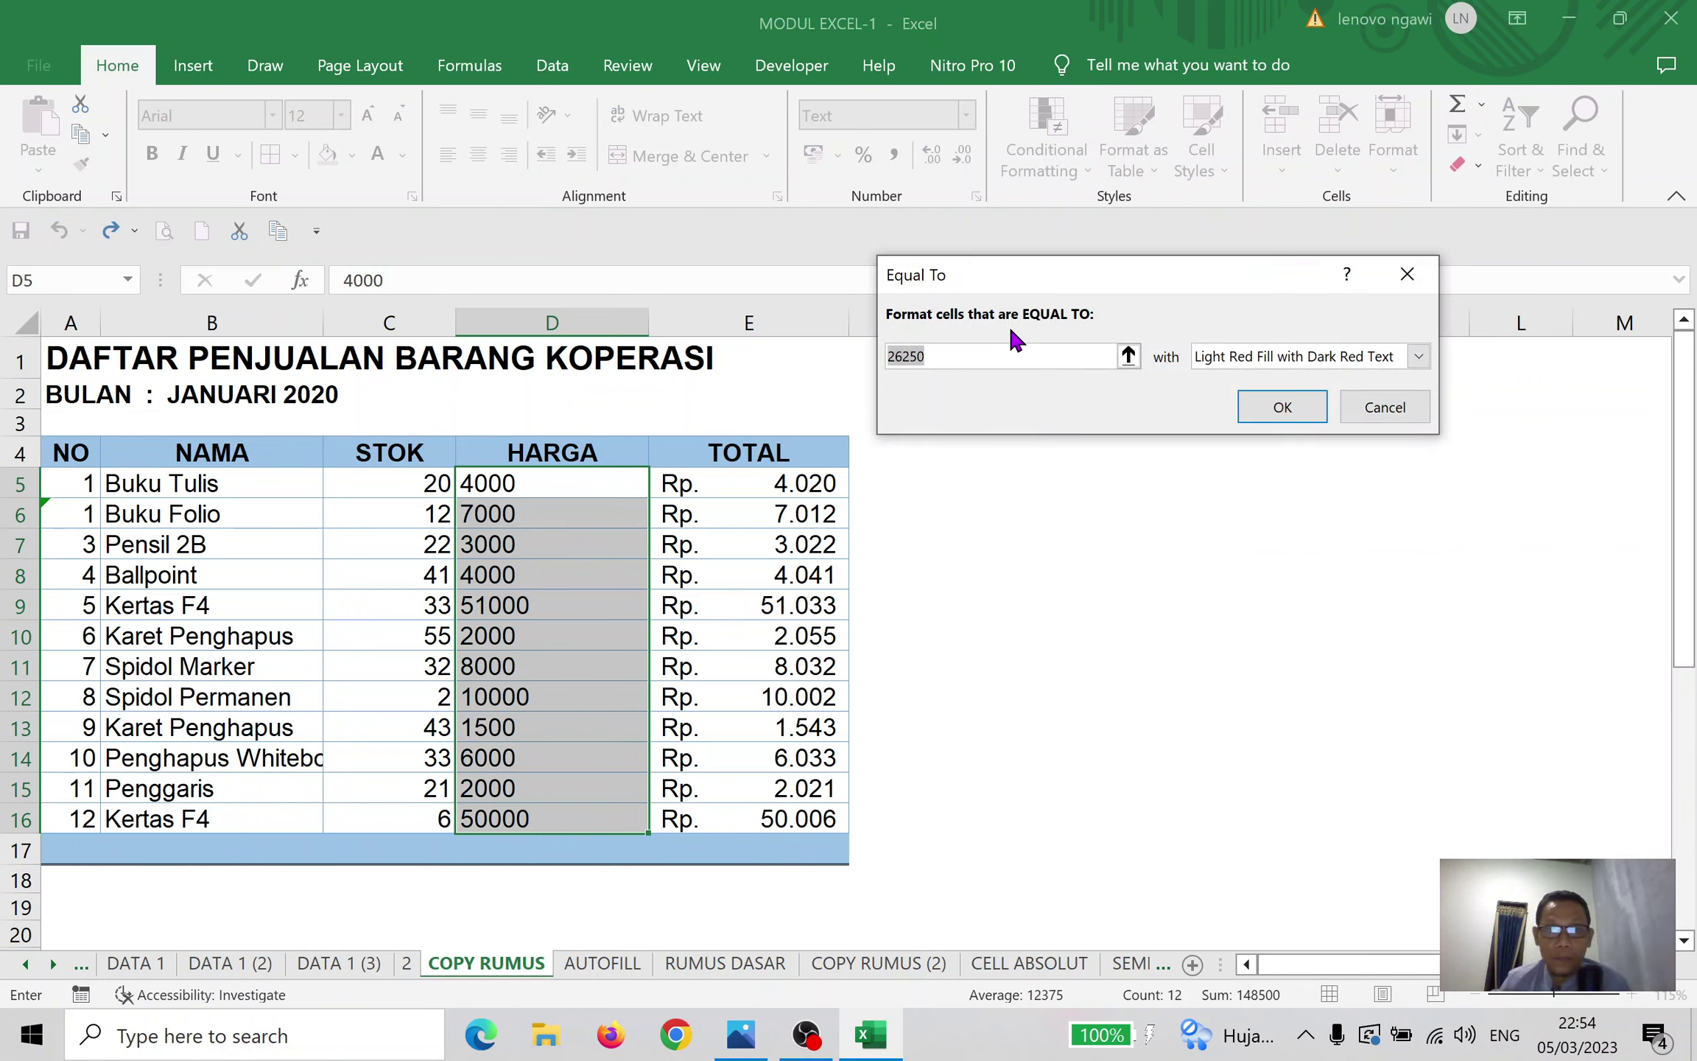
type("7000")
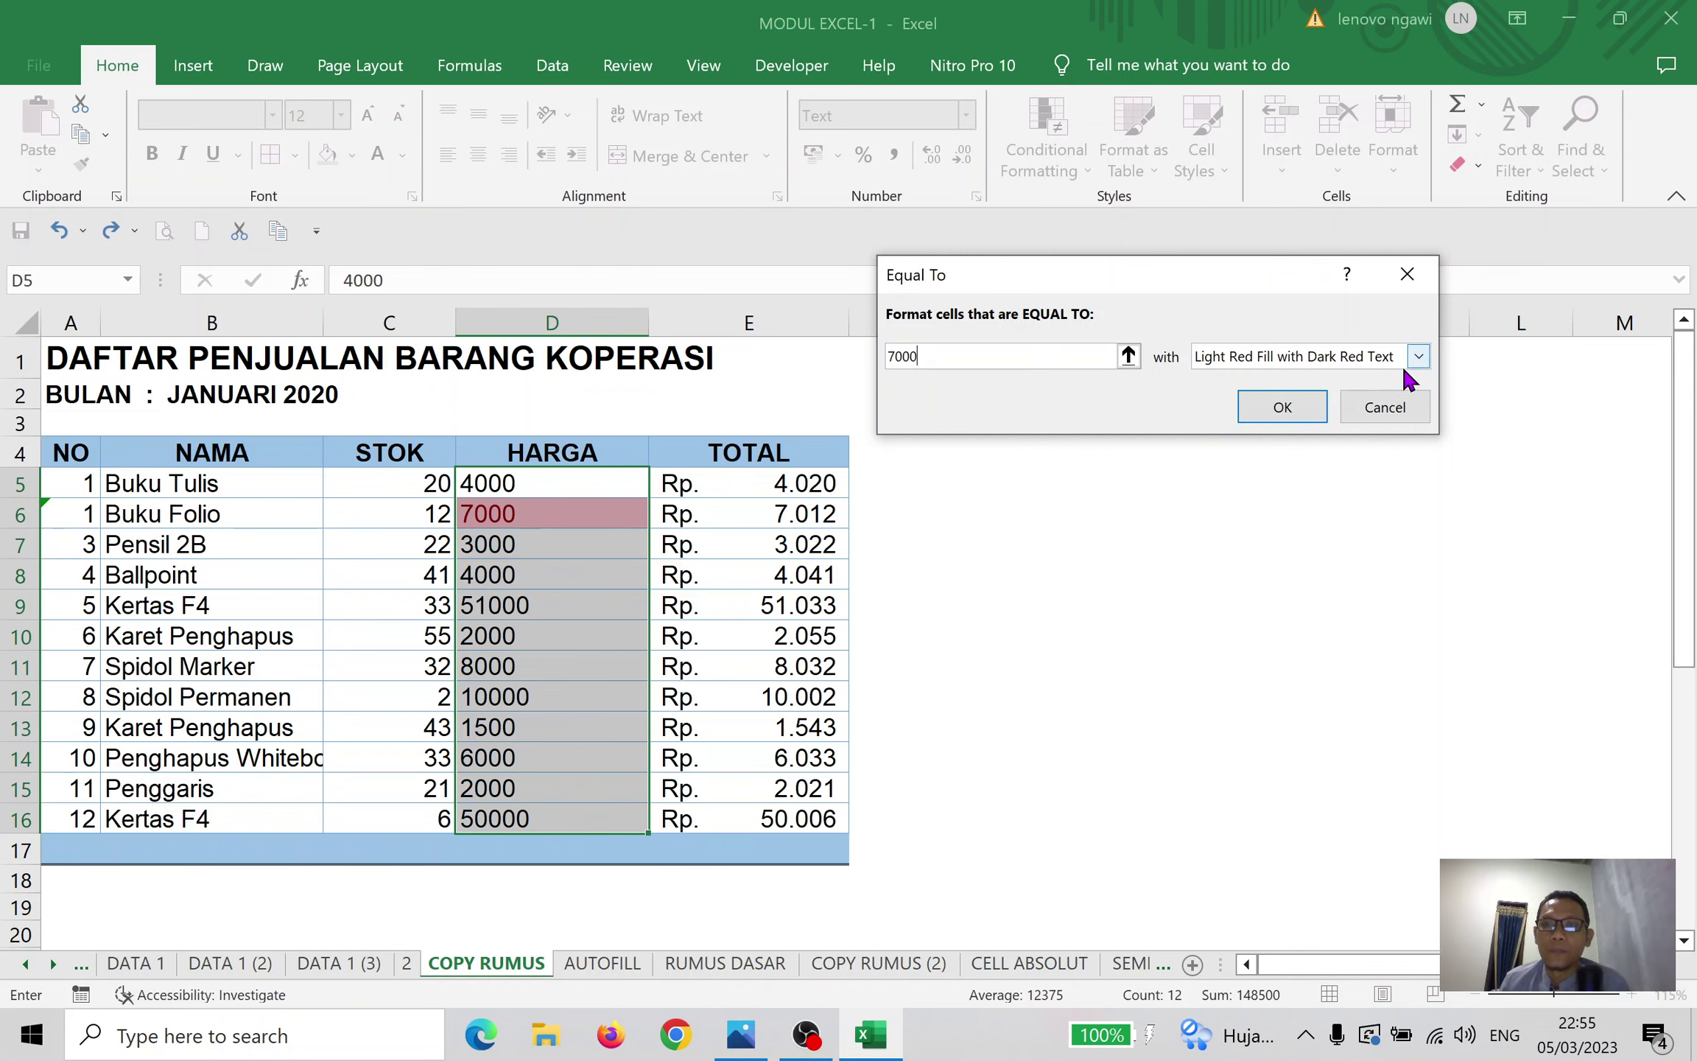
left_click(1396, 406)
left_click(1079, 168)
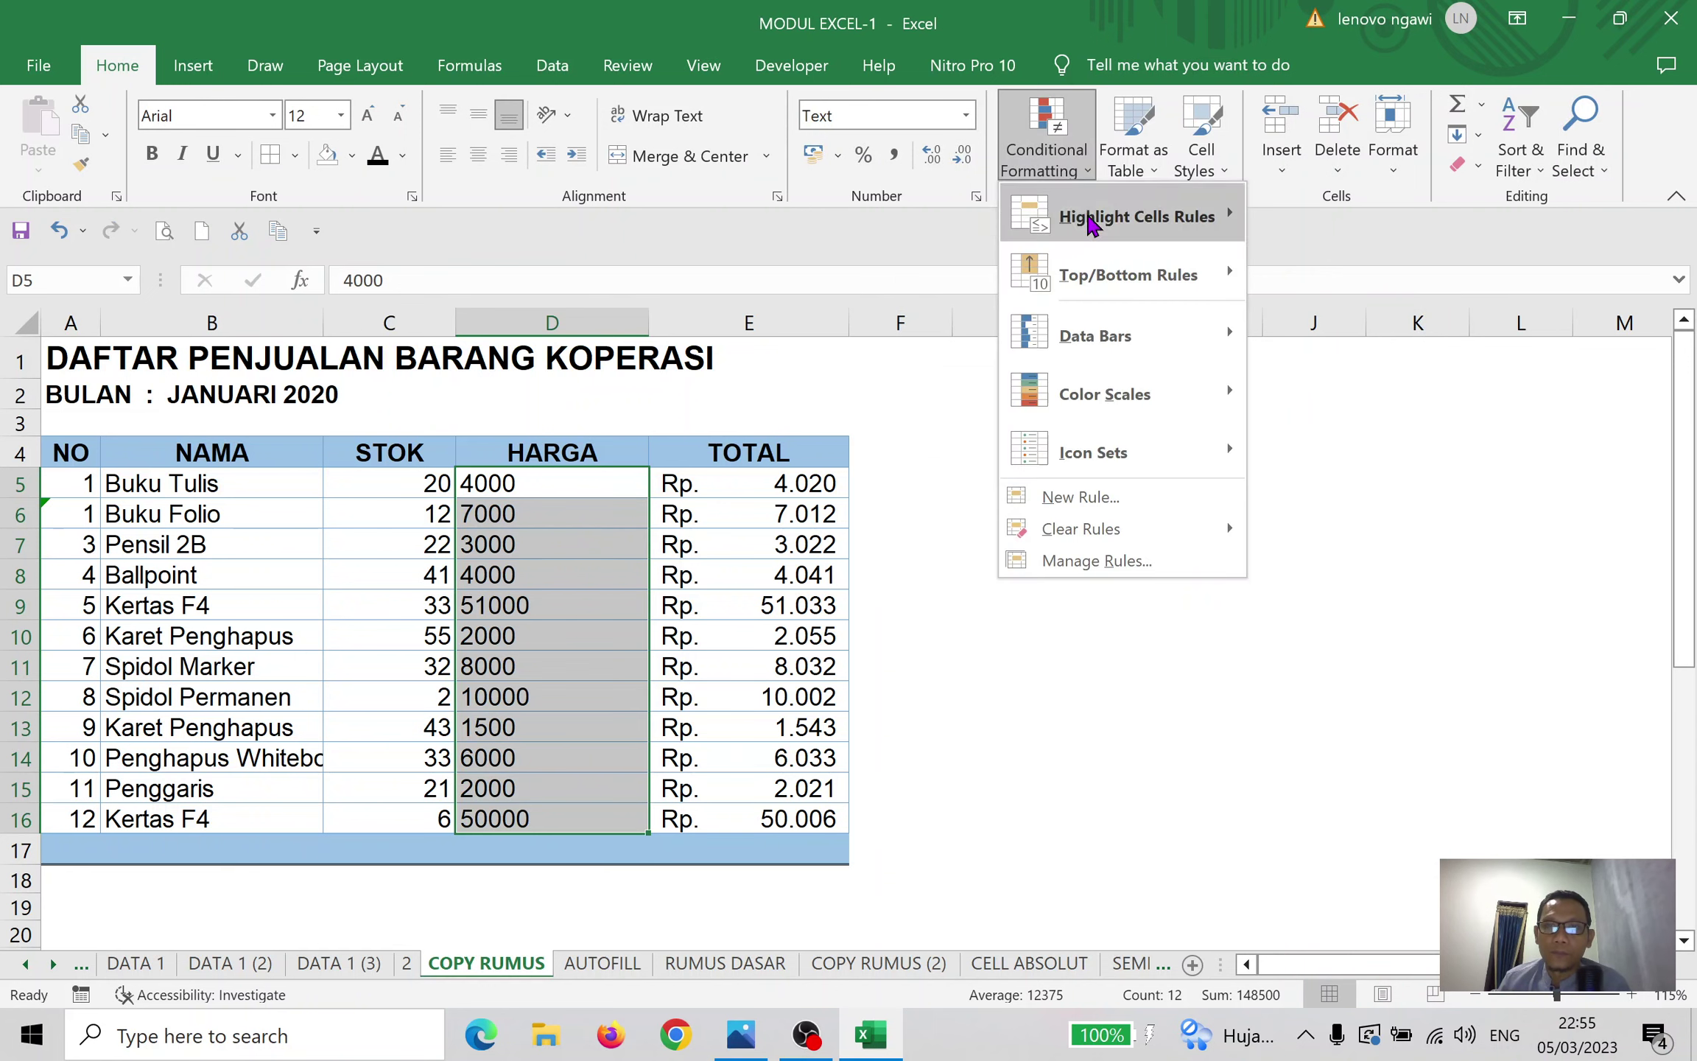
mouse_move(1164, 230)
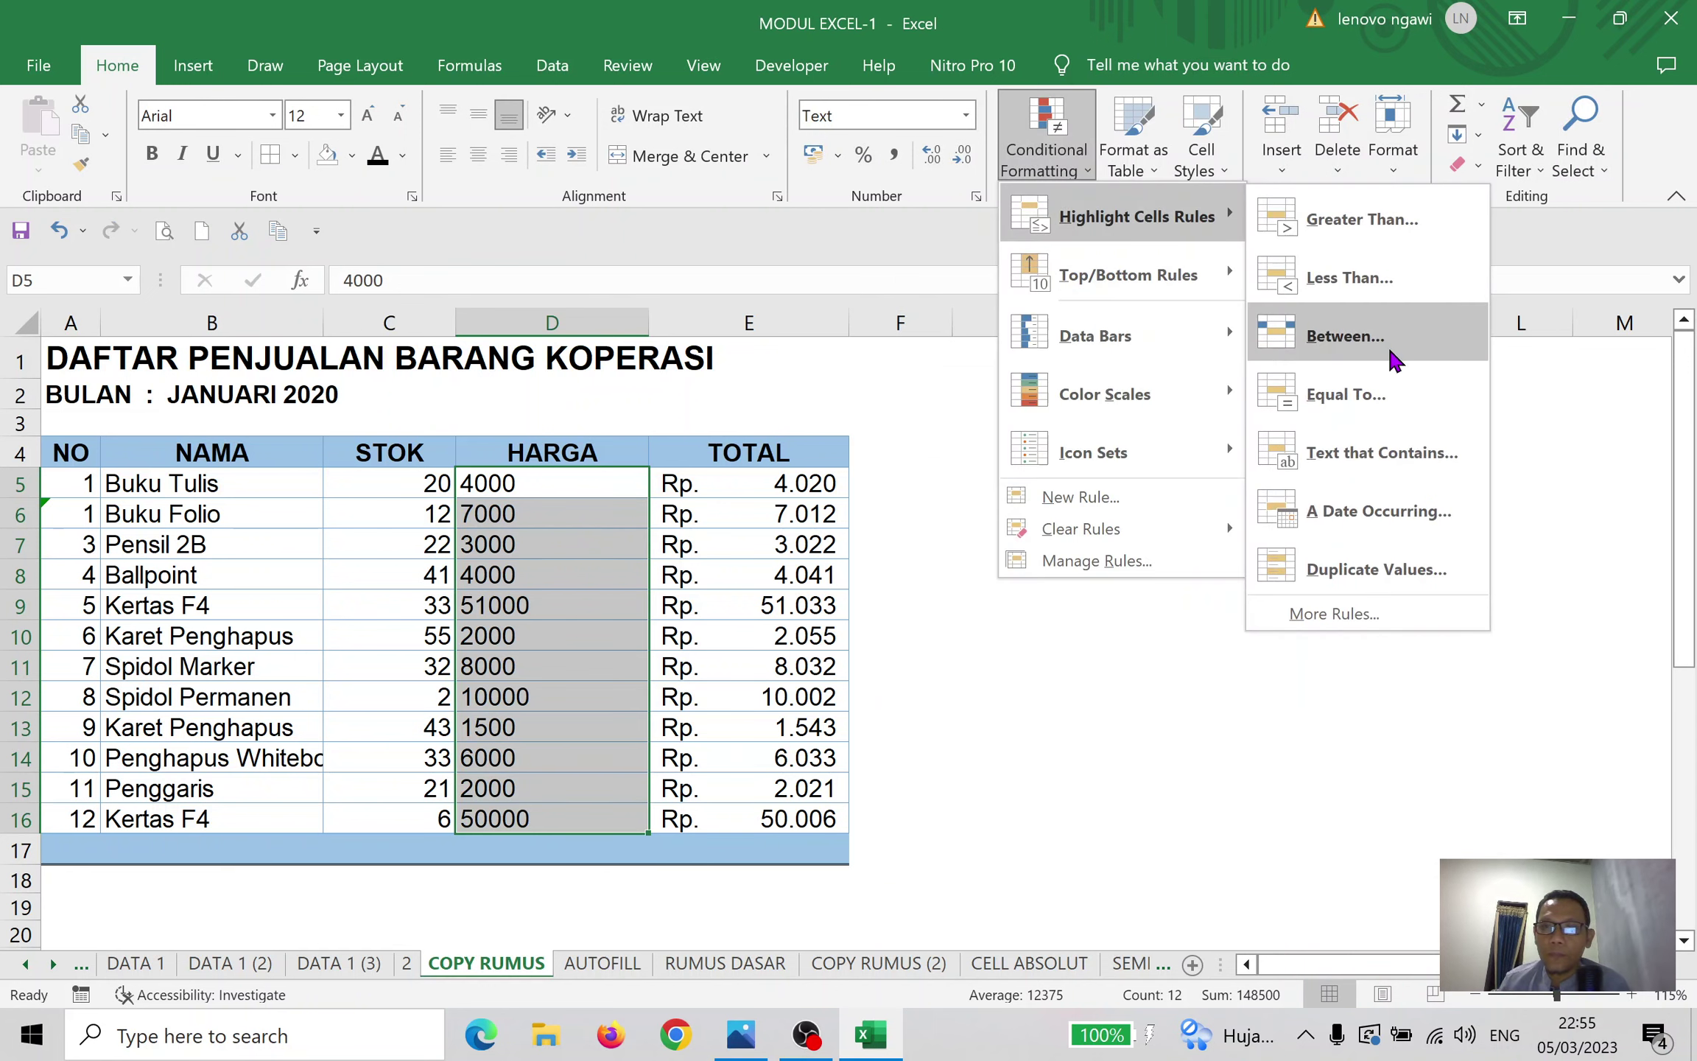
left_click(1379, 456)
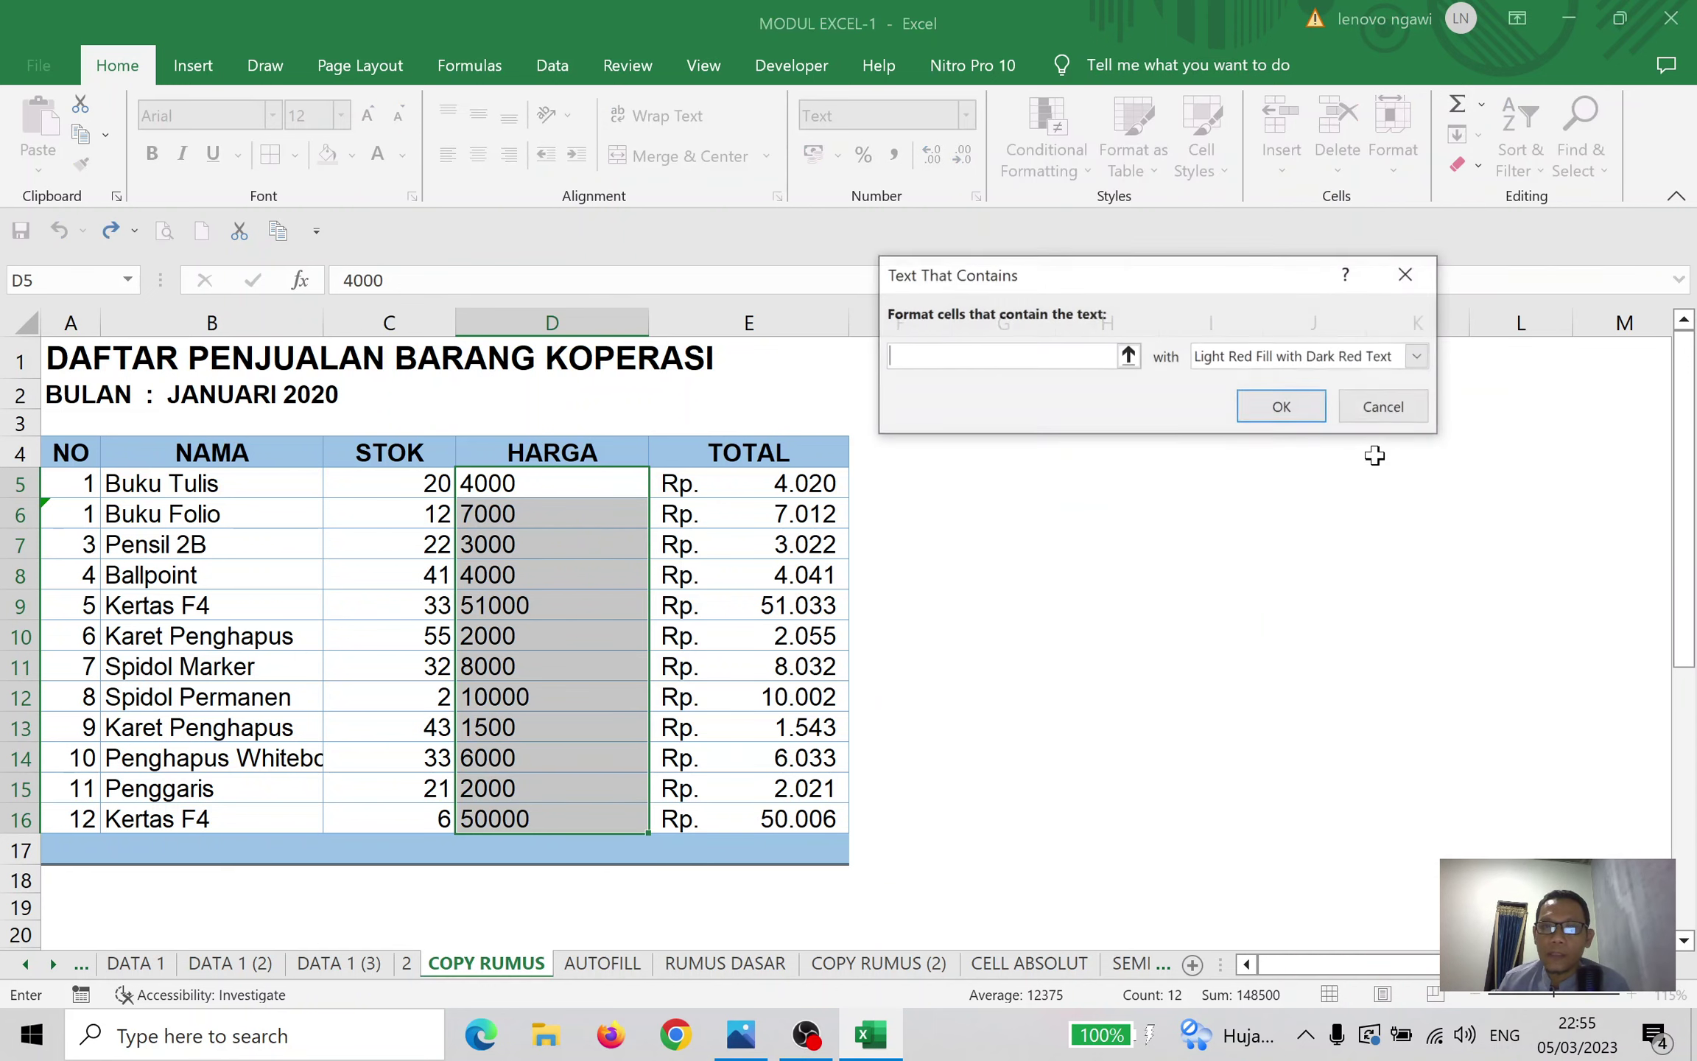
left_click(1384, 407)
left_click(1137, 461)
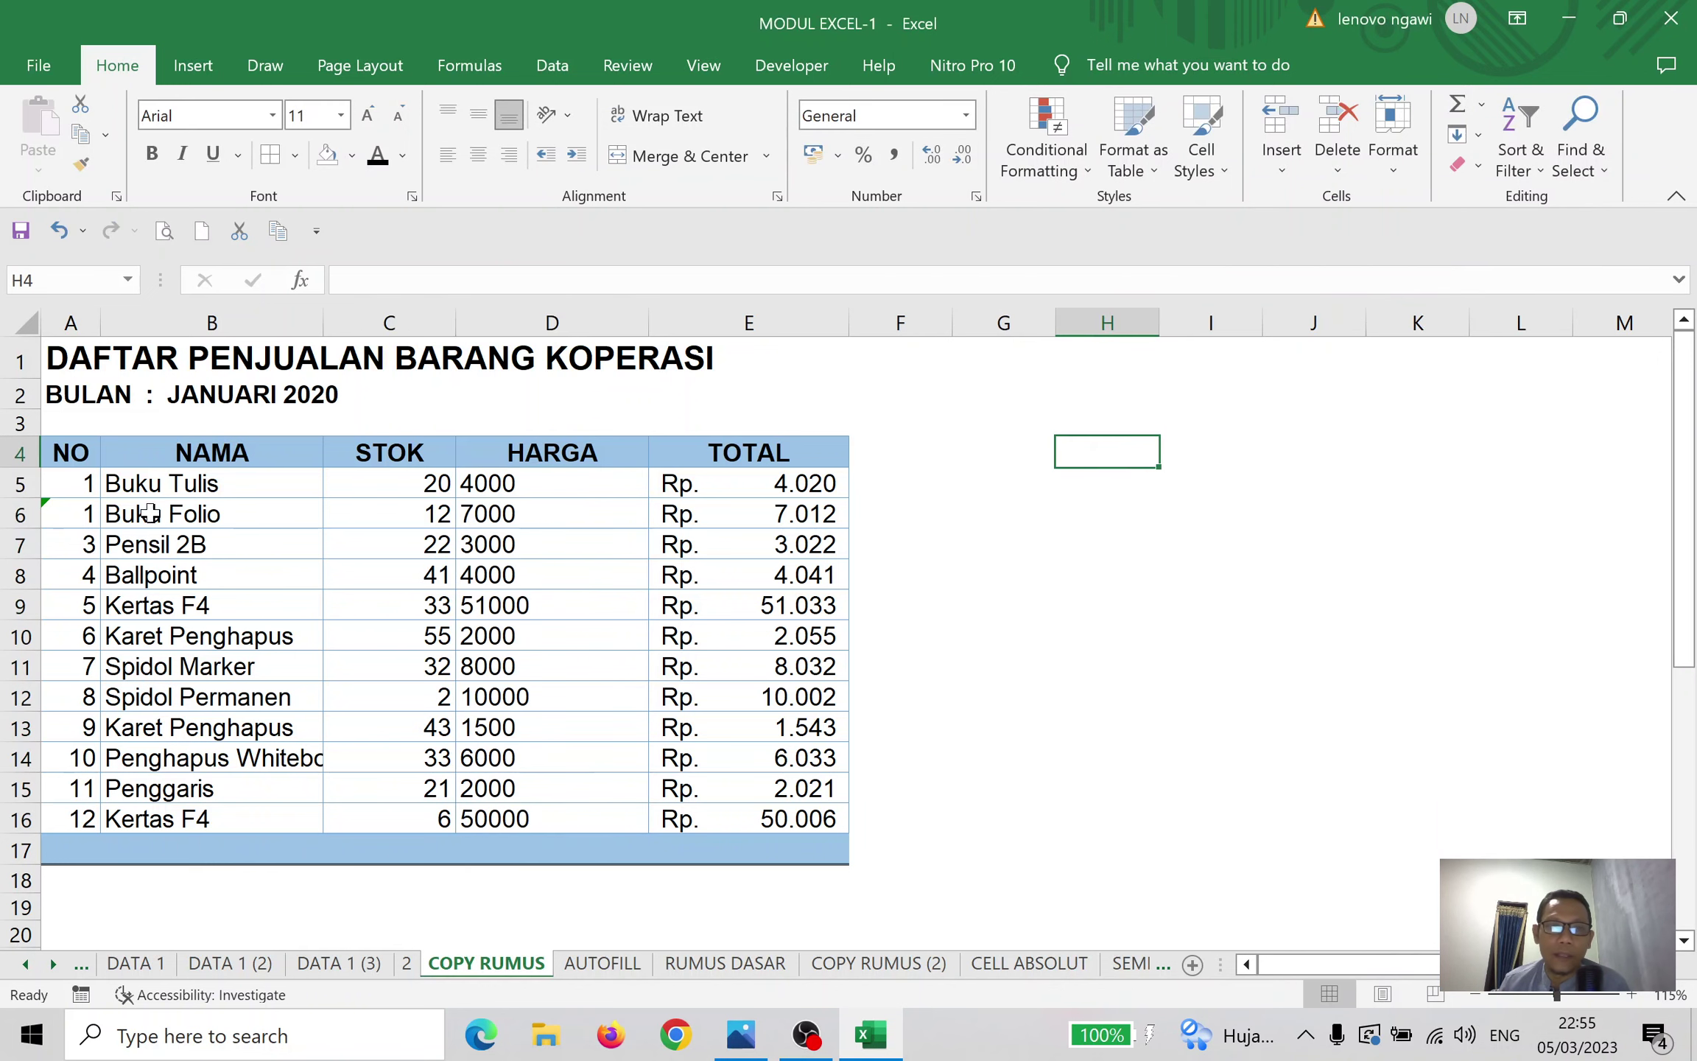
Preview a Text That Contains highlight rule on the NAMA values in B5:B16 with the text Buku, and discard it
left_click_drag(155, 487, 151, 819)
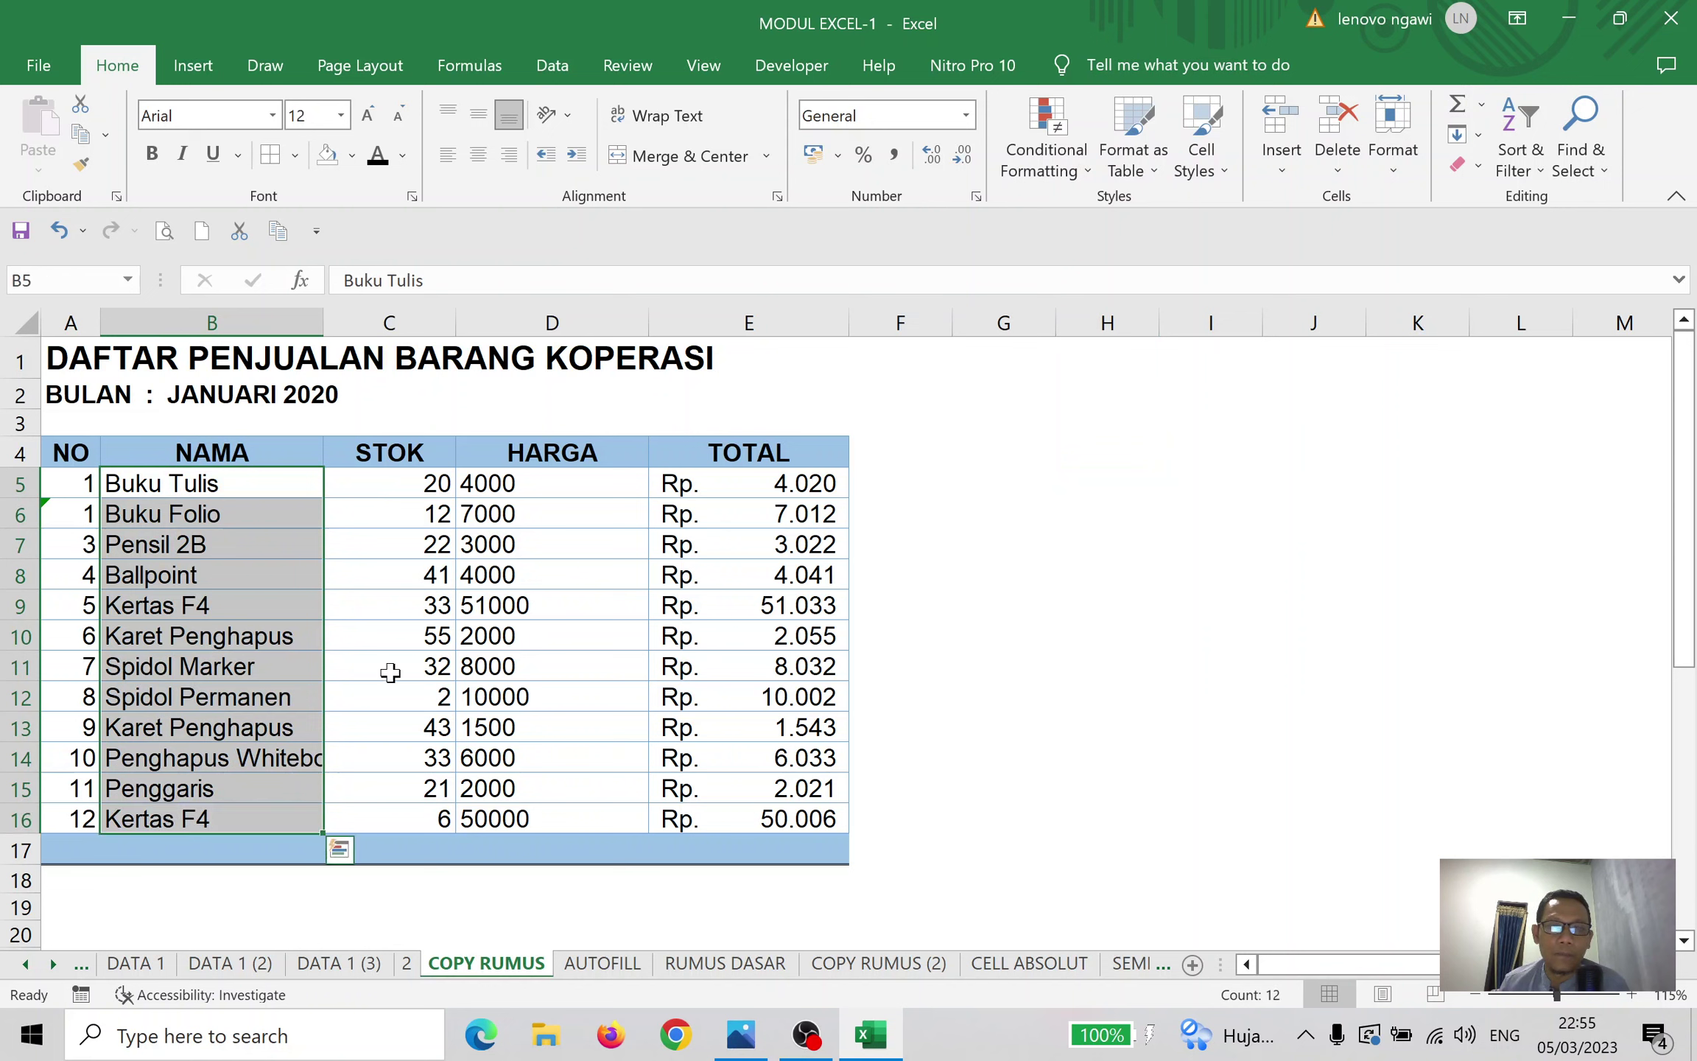
left_click(1091, 170)
mouse_move(1127, 232)
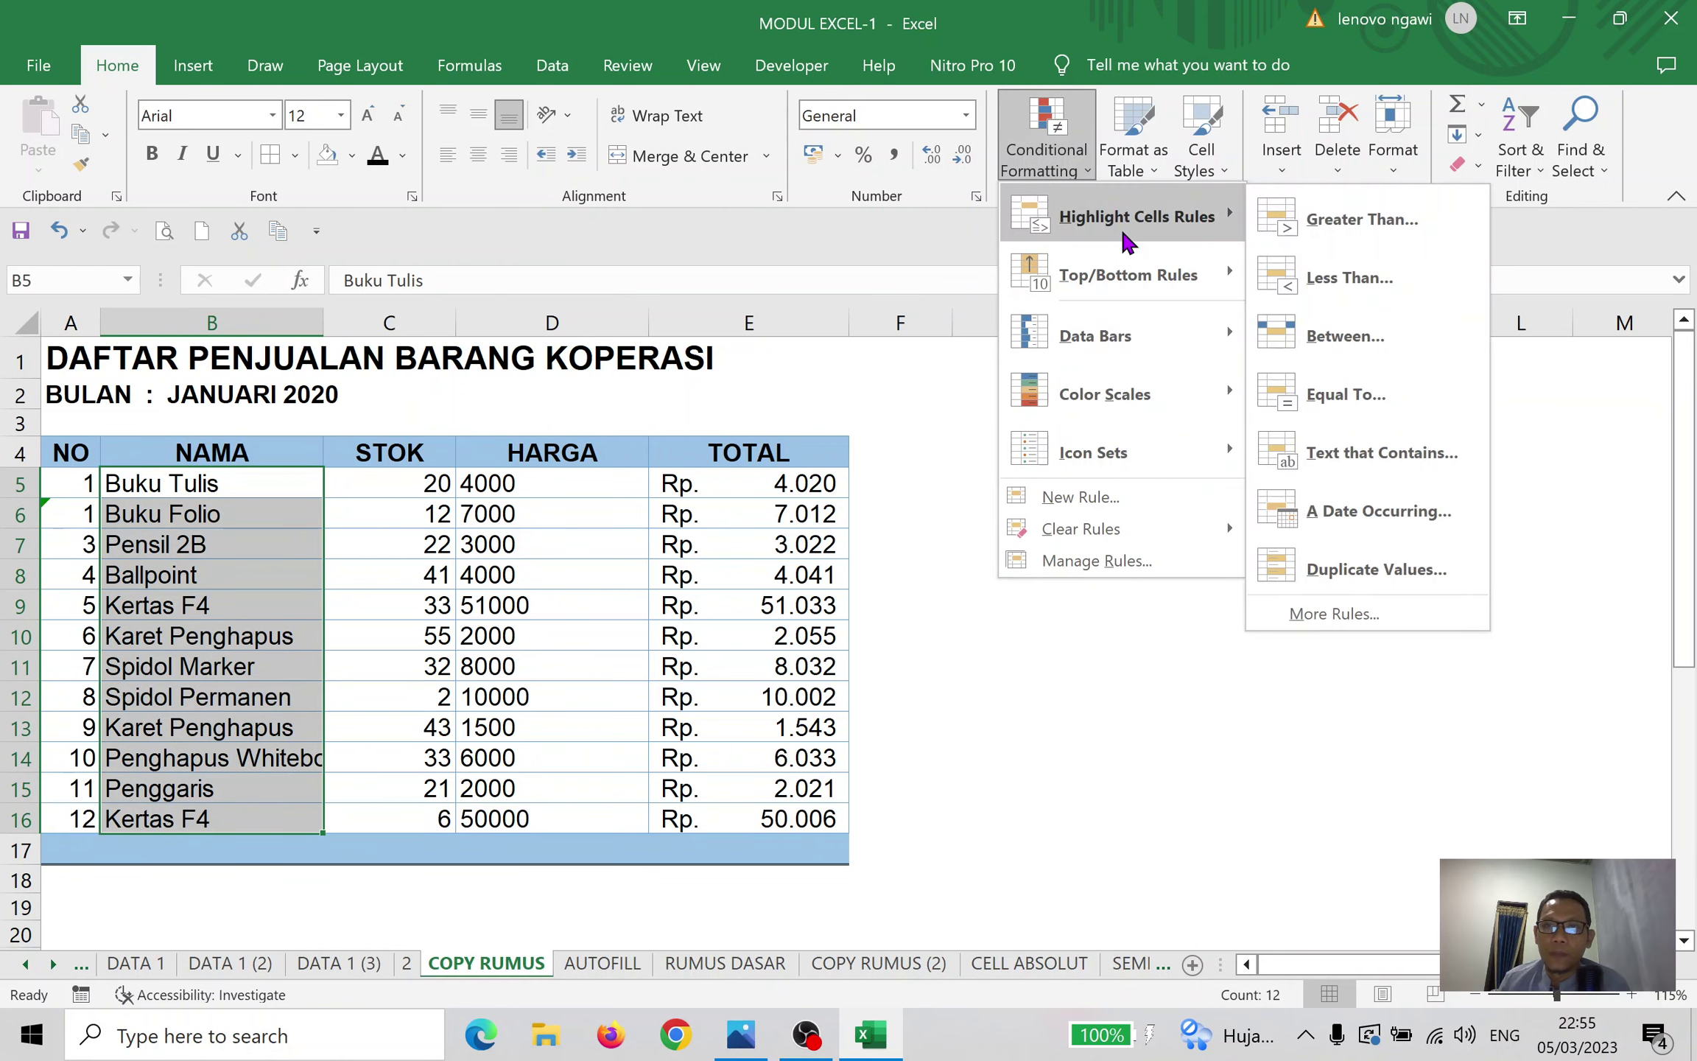
left_click(1364, 451)
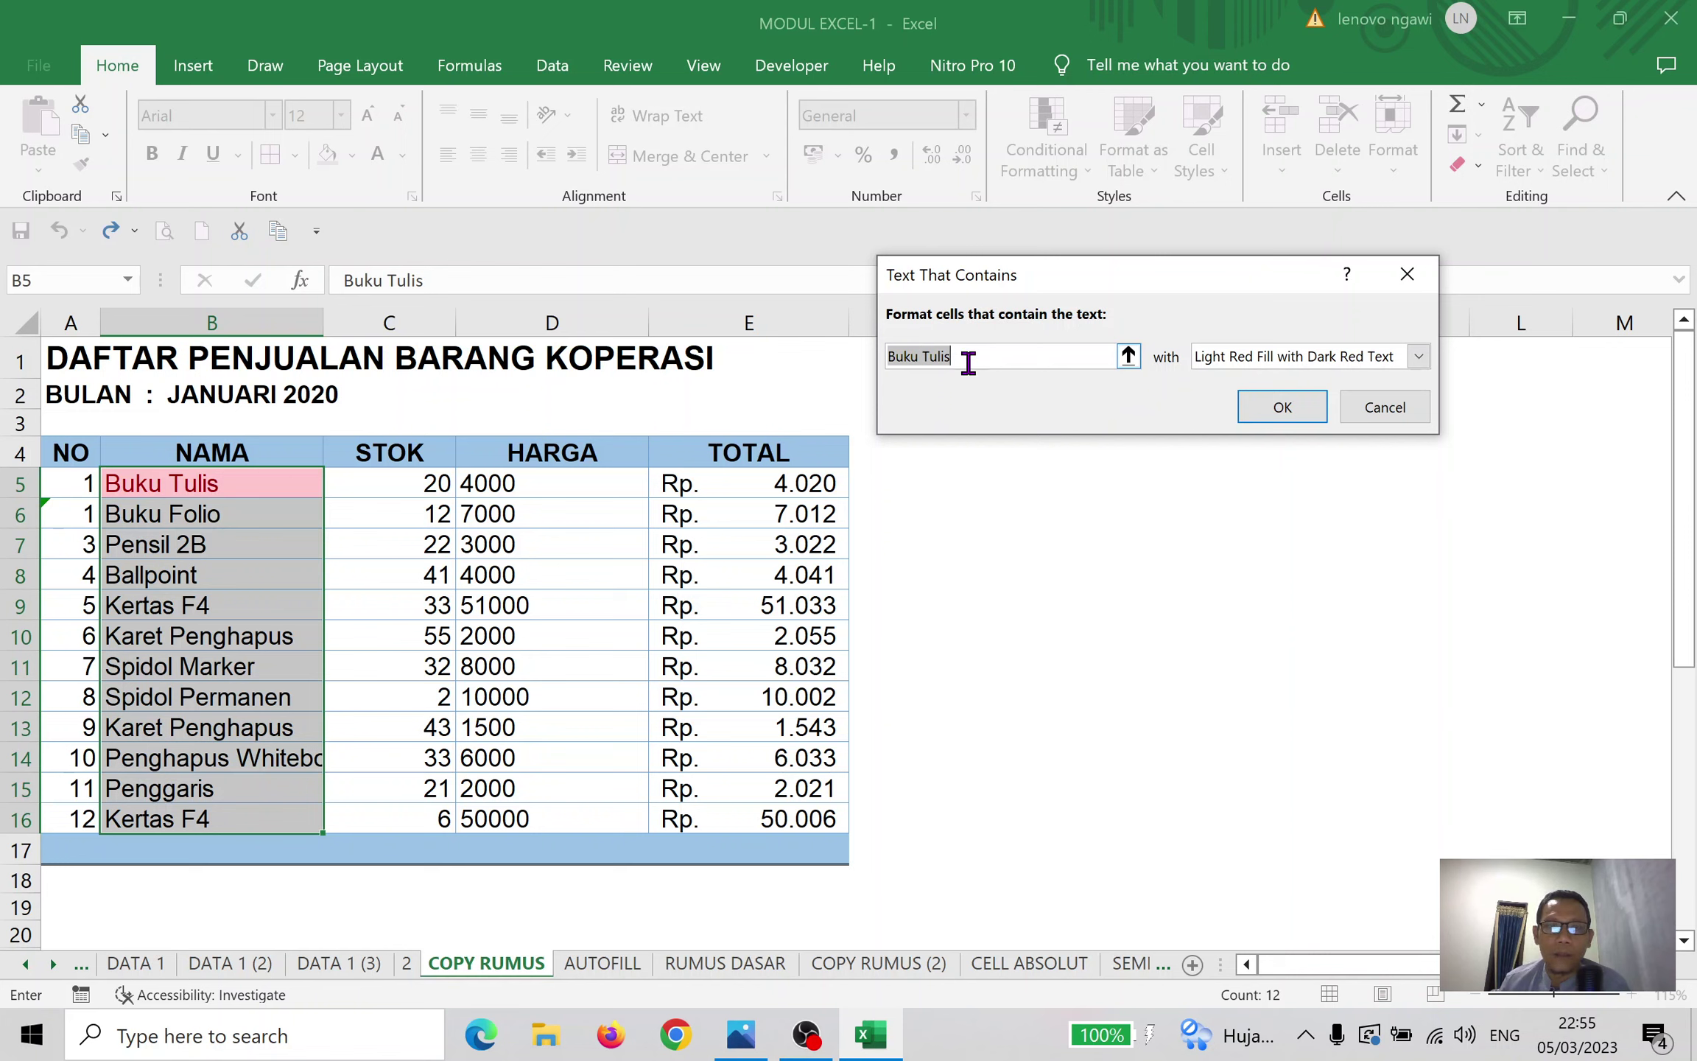
left_click(1129, 356)
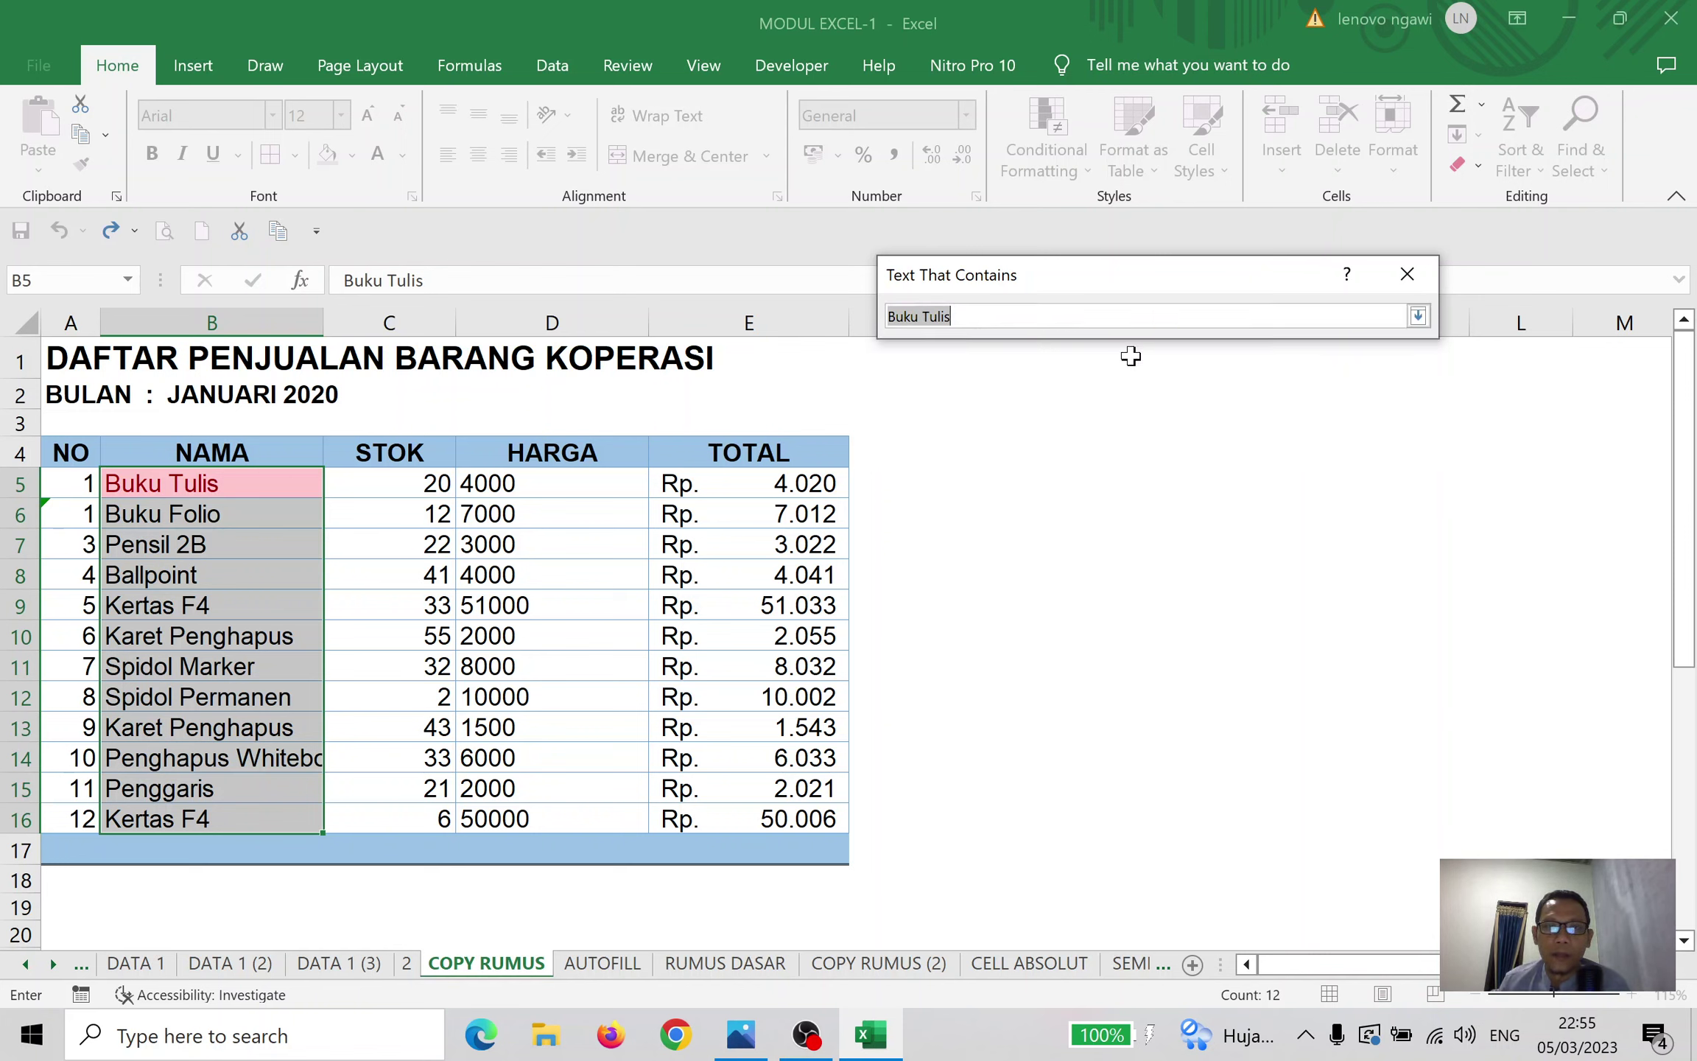
left_click(1420, 322)
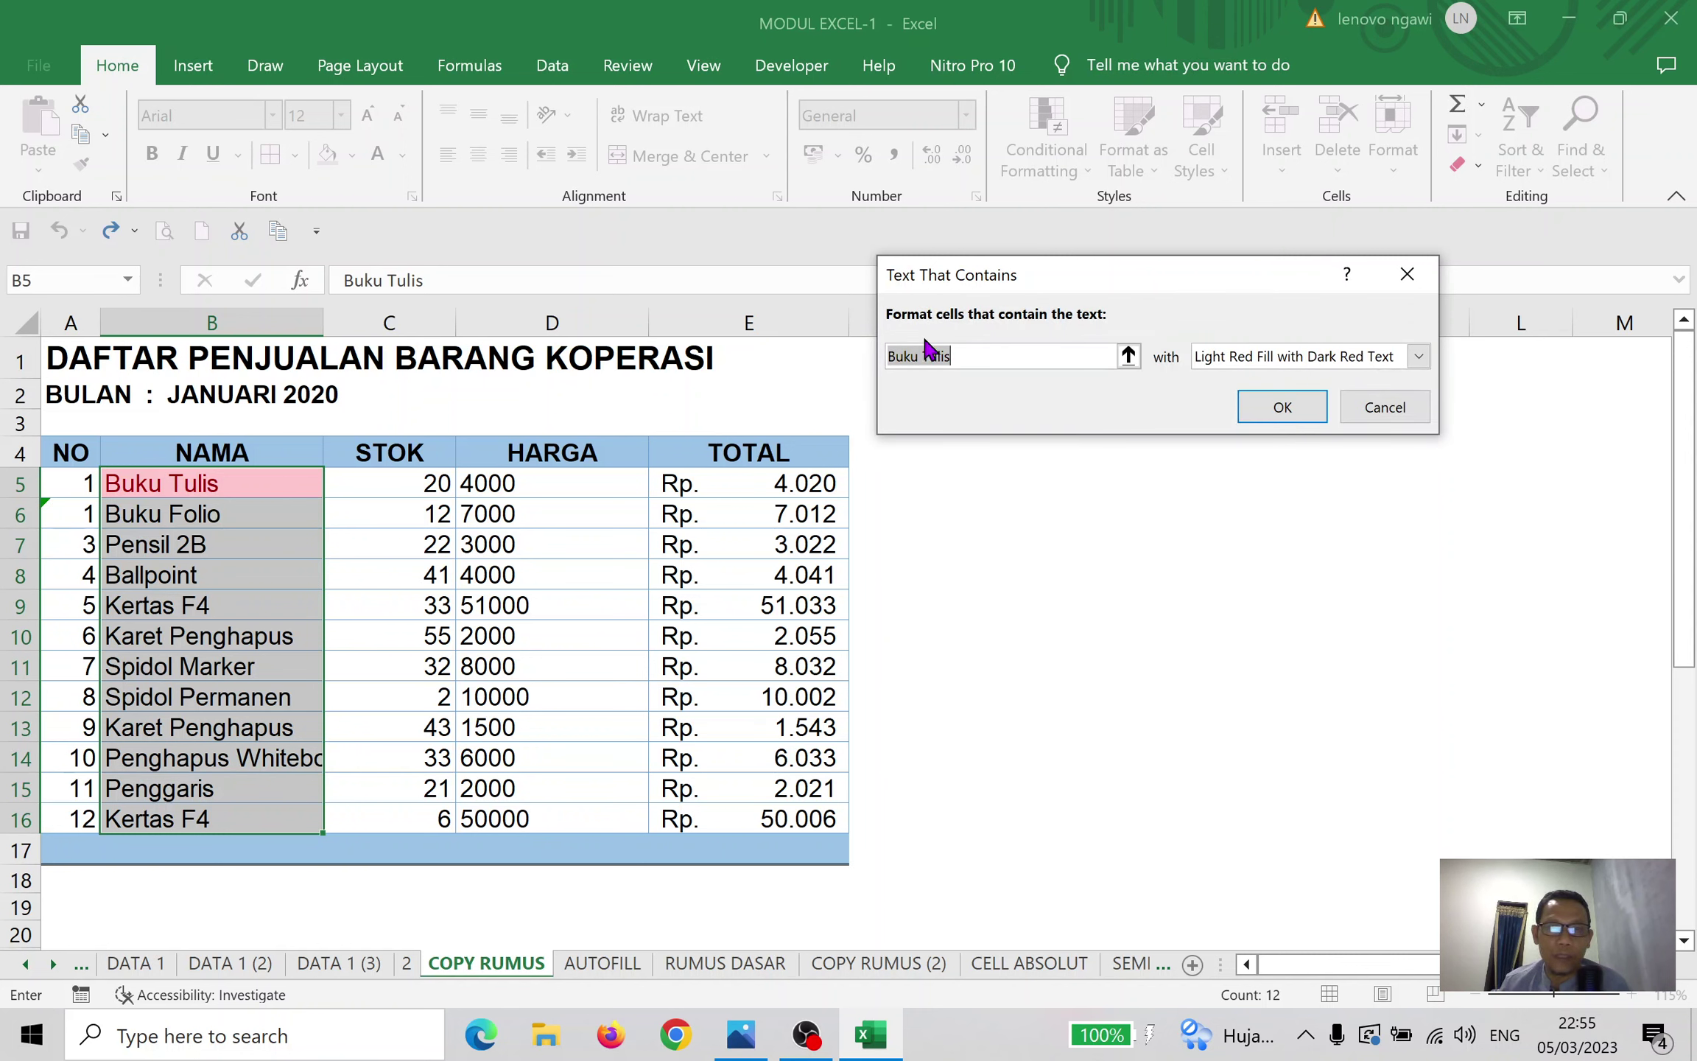
left_click(963, 352)
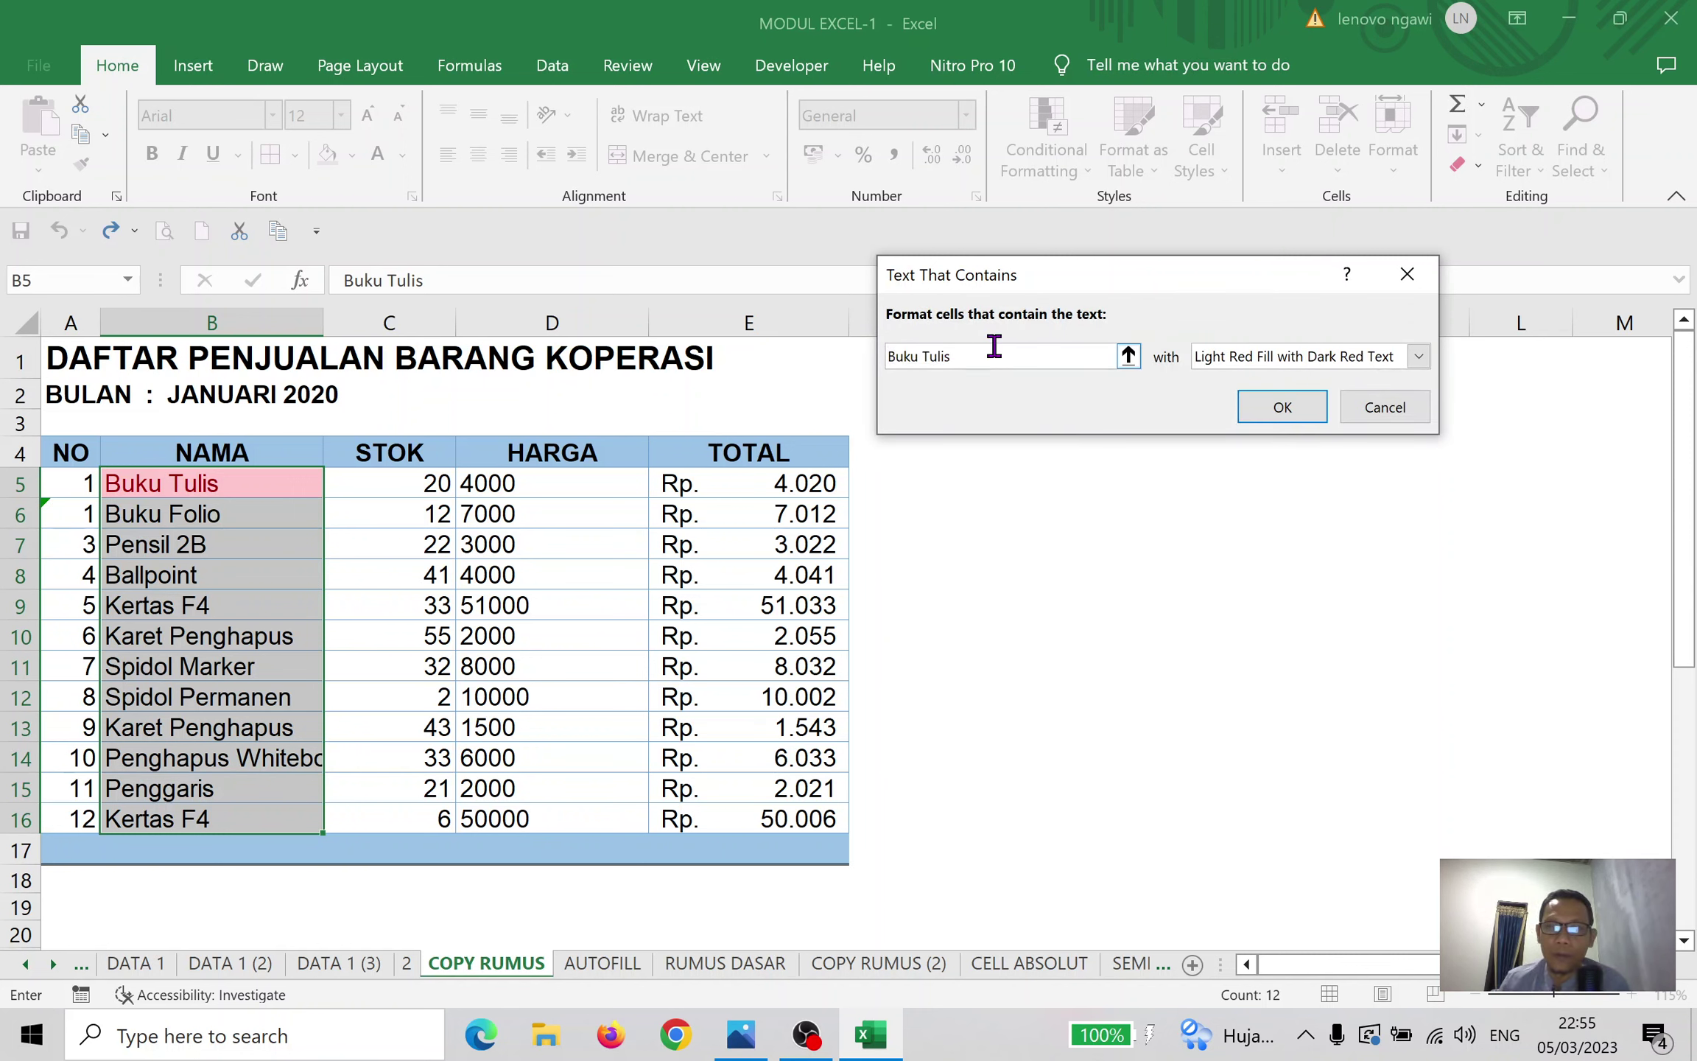
key("BackSpace")
key("BackSpace")
key("BackSpace")
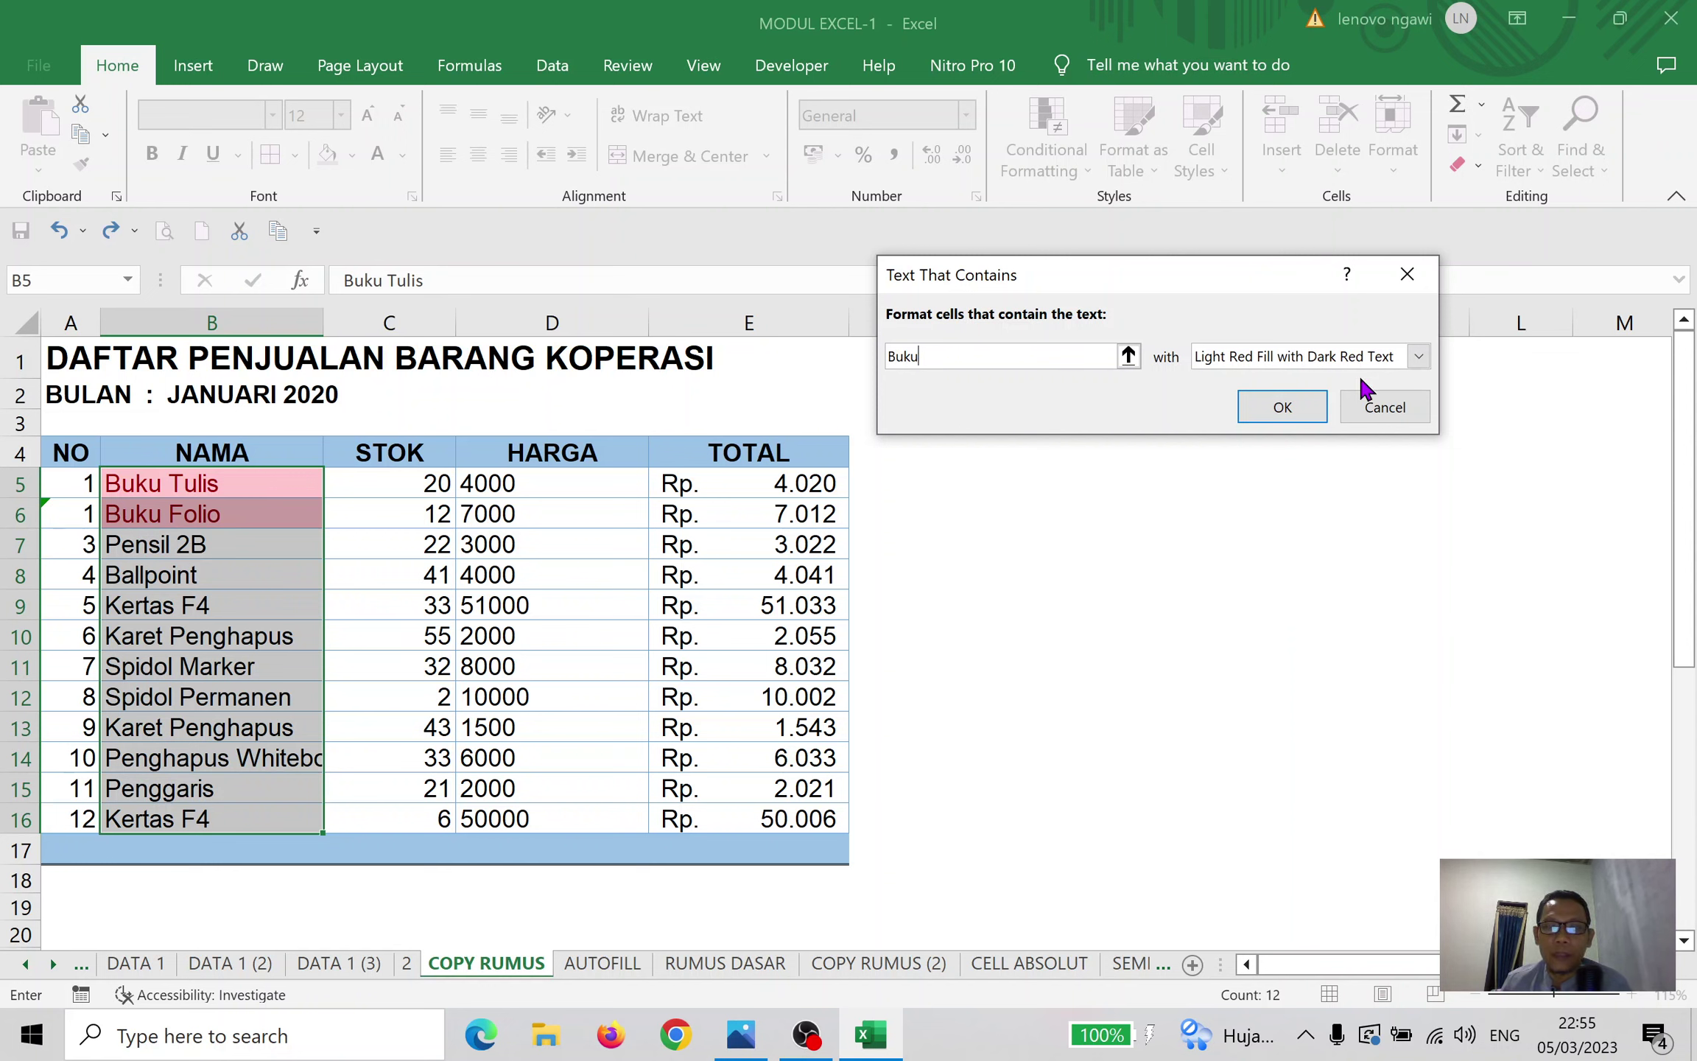
left_click(1383, 409)
Preview a Duplicate Values rule on the NAMA values for Duplicate and Unique entries, and discard it
left_click(1087, 177)
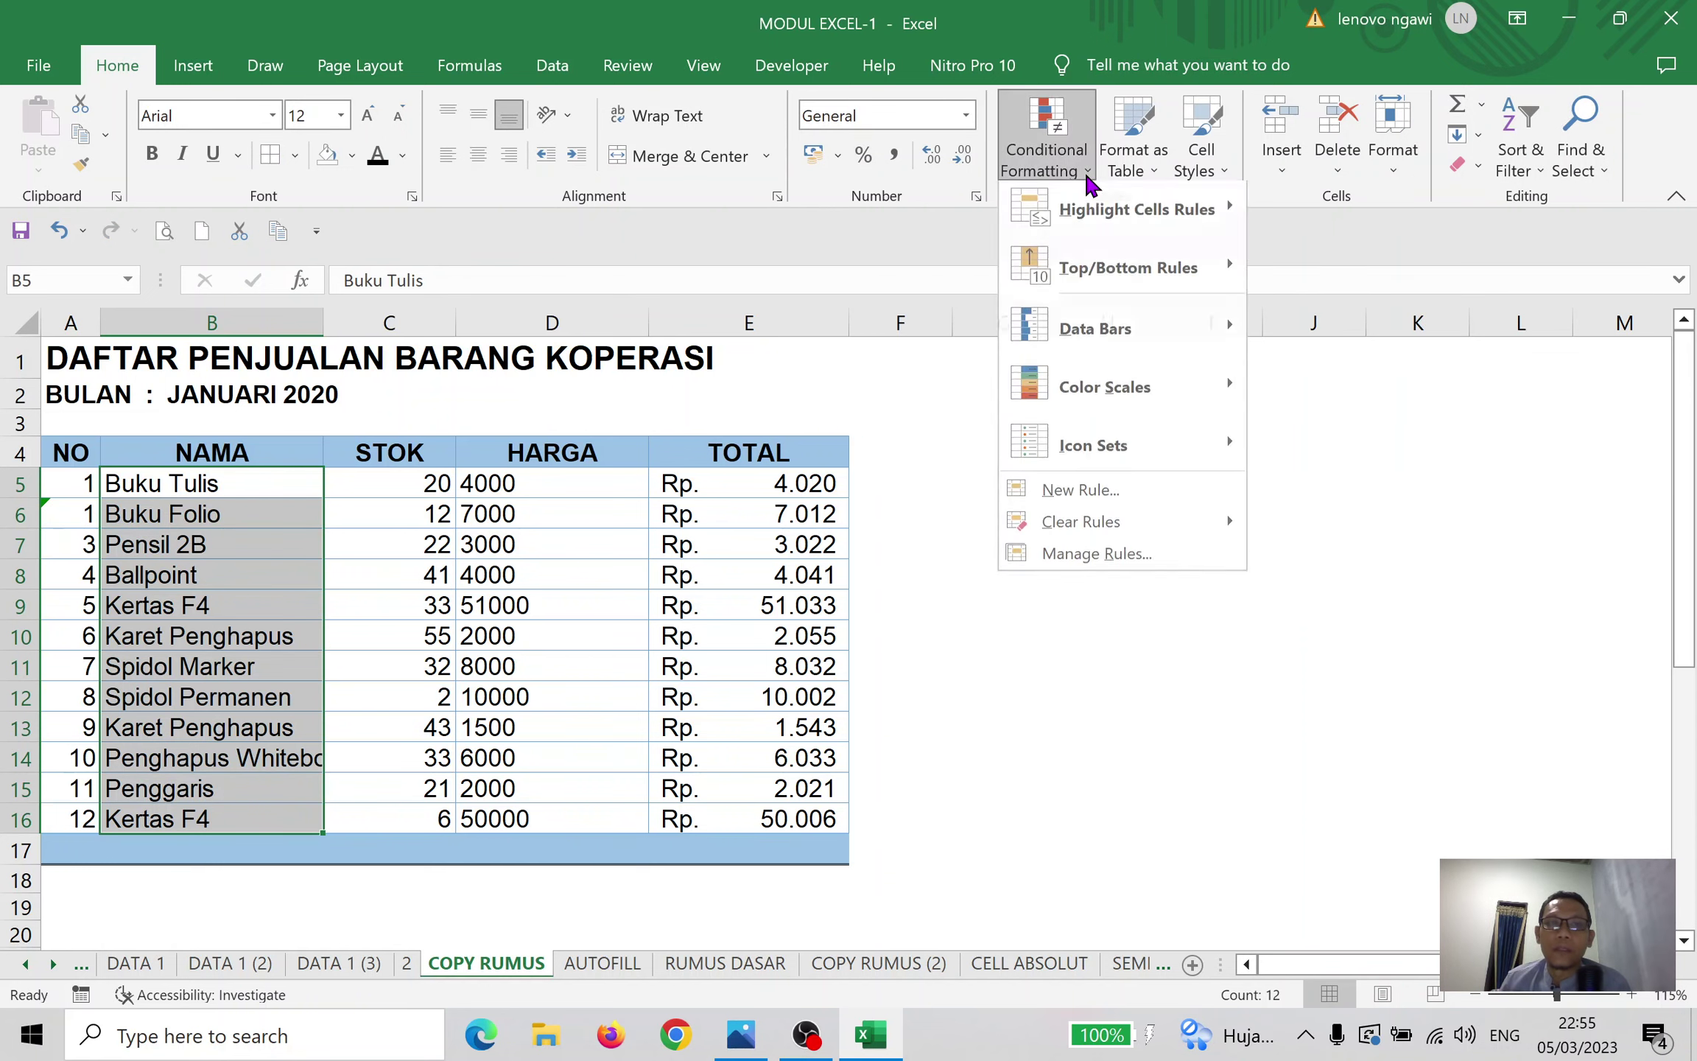
mouse_move(1138, 217)
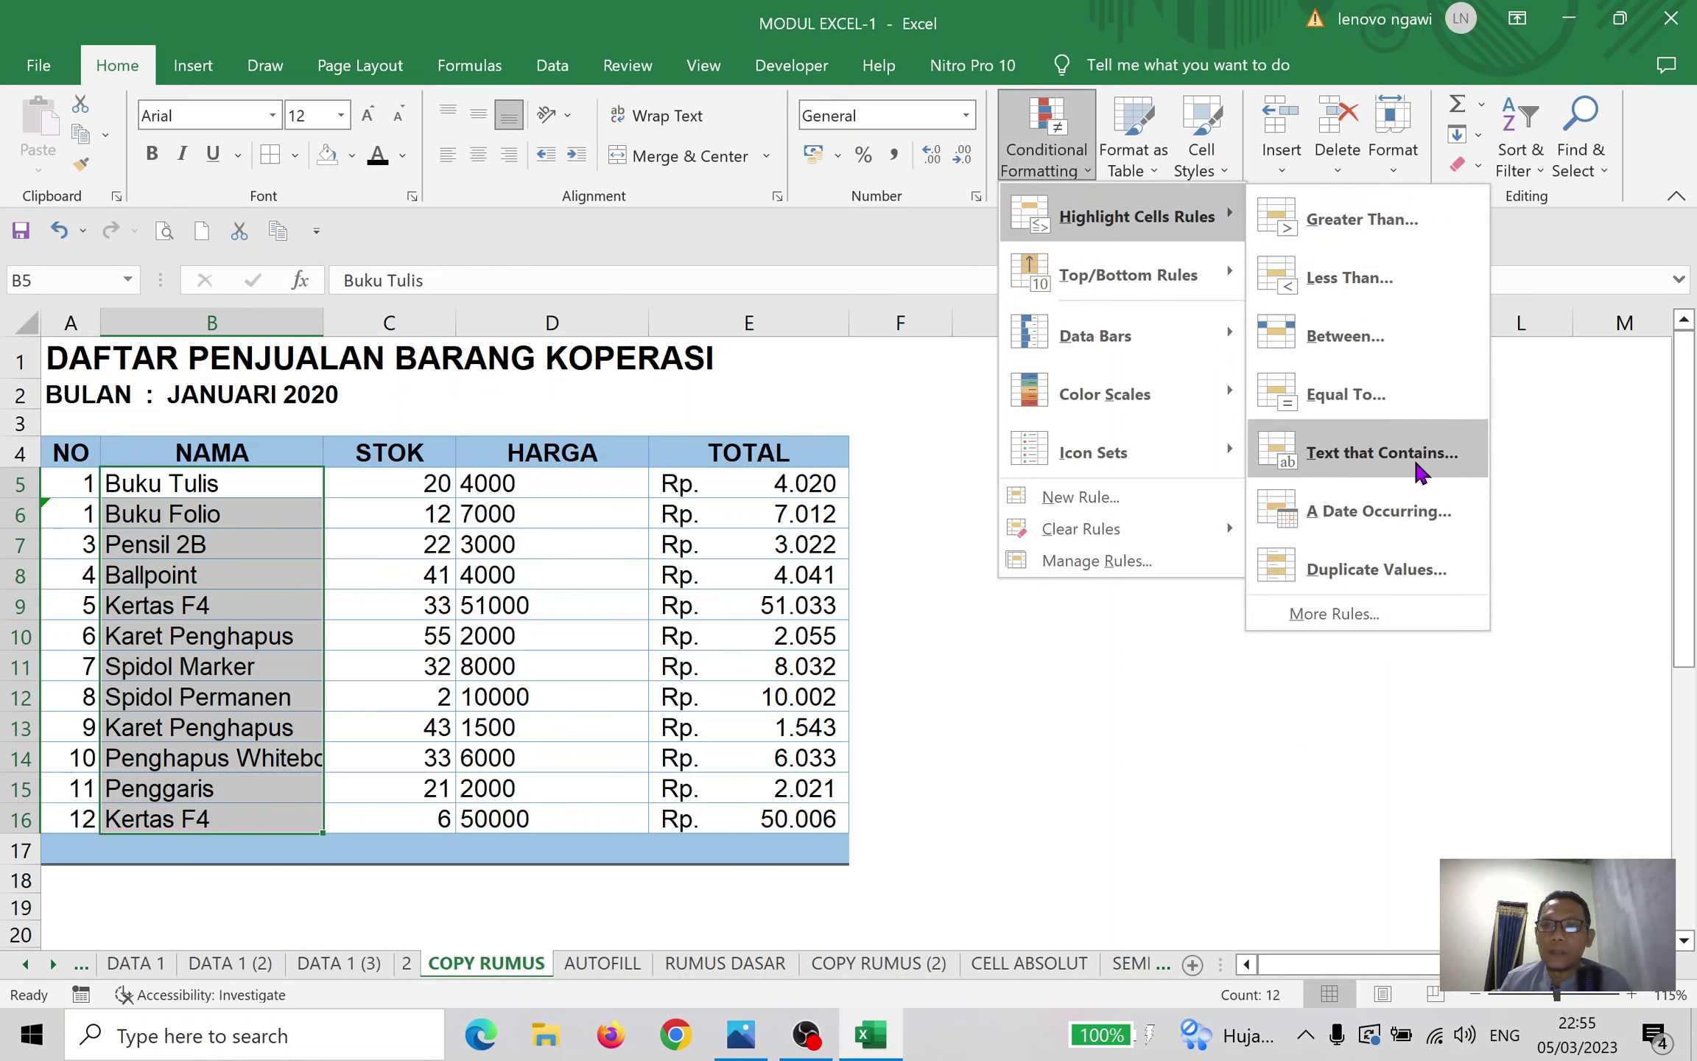
left_click(1371, 578)
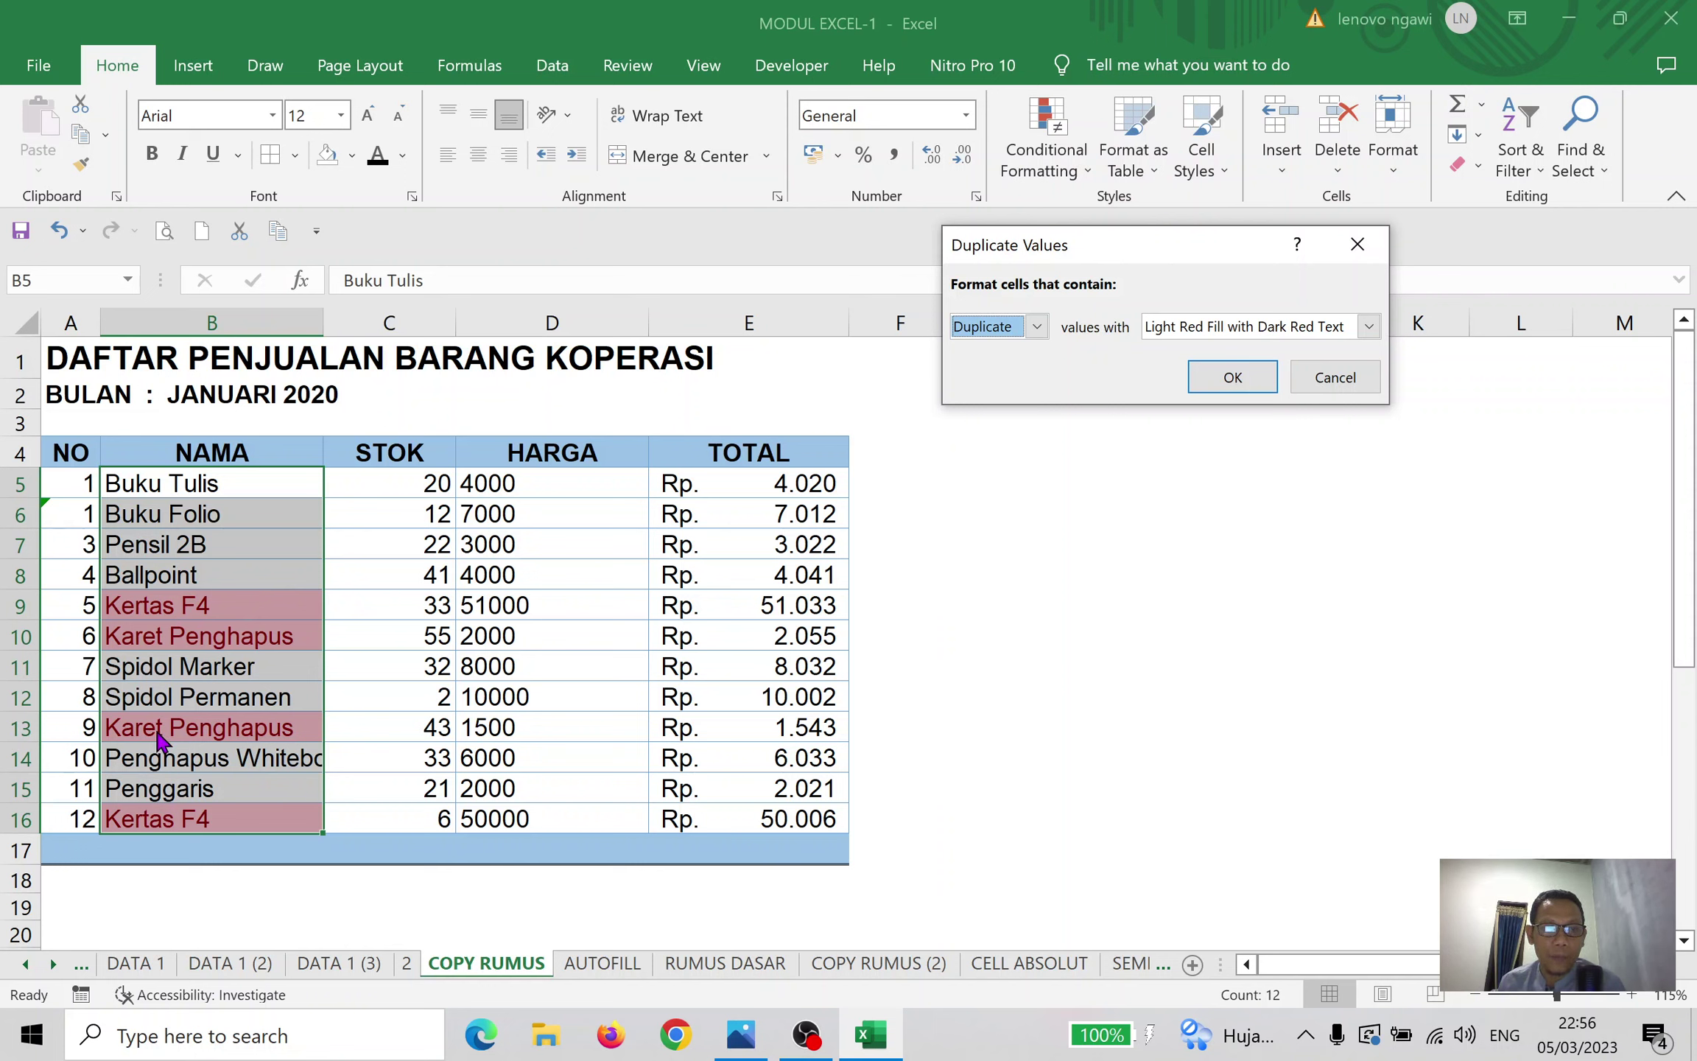
left_click(1040, 327)
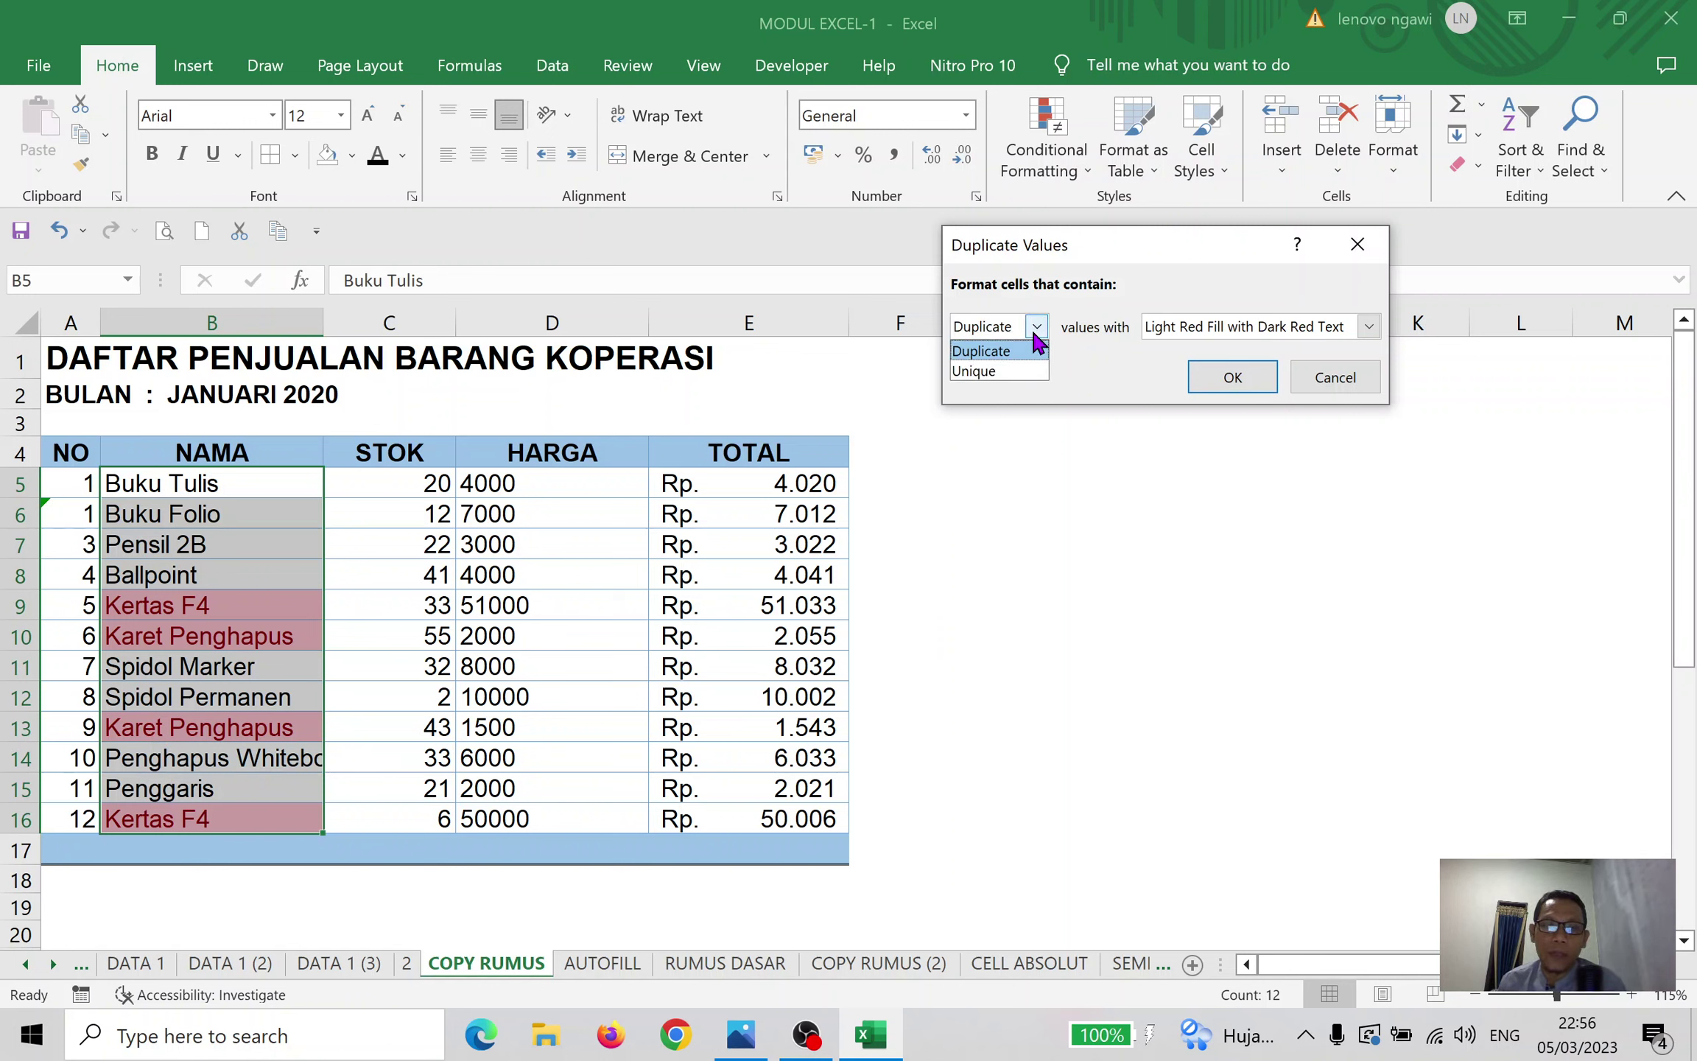
left_click(1037, 371)
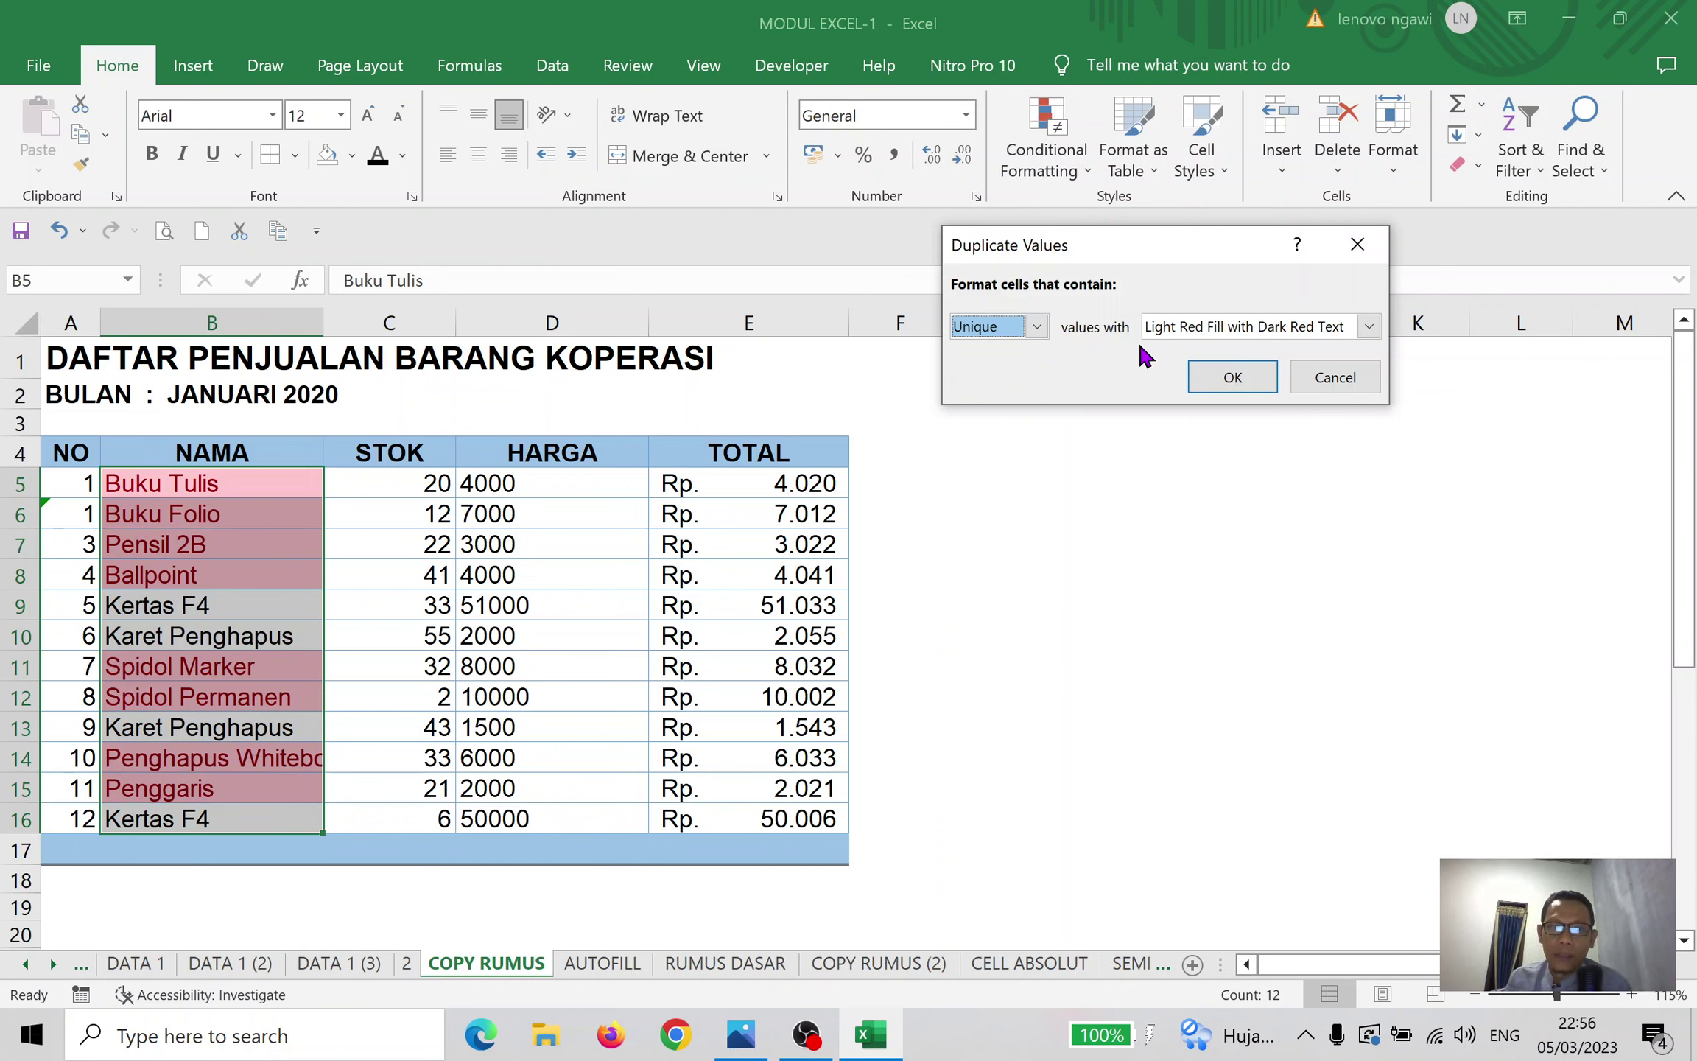
left_click(1328, 380)
Apply a Top 10 Items rule to the NAMA values in B5:B16 with the rank set to 7 and Light Red Fill with Dark Red Text
left_click(1088, 163)
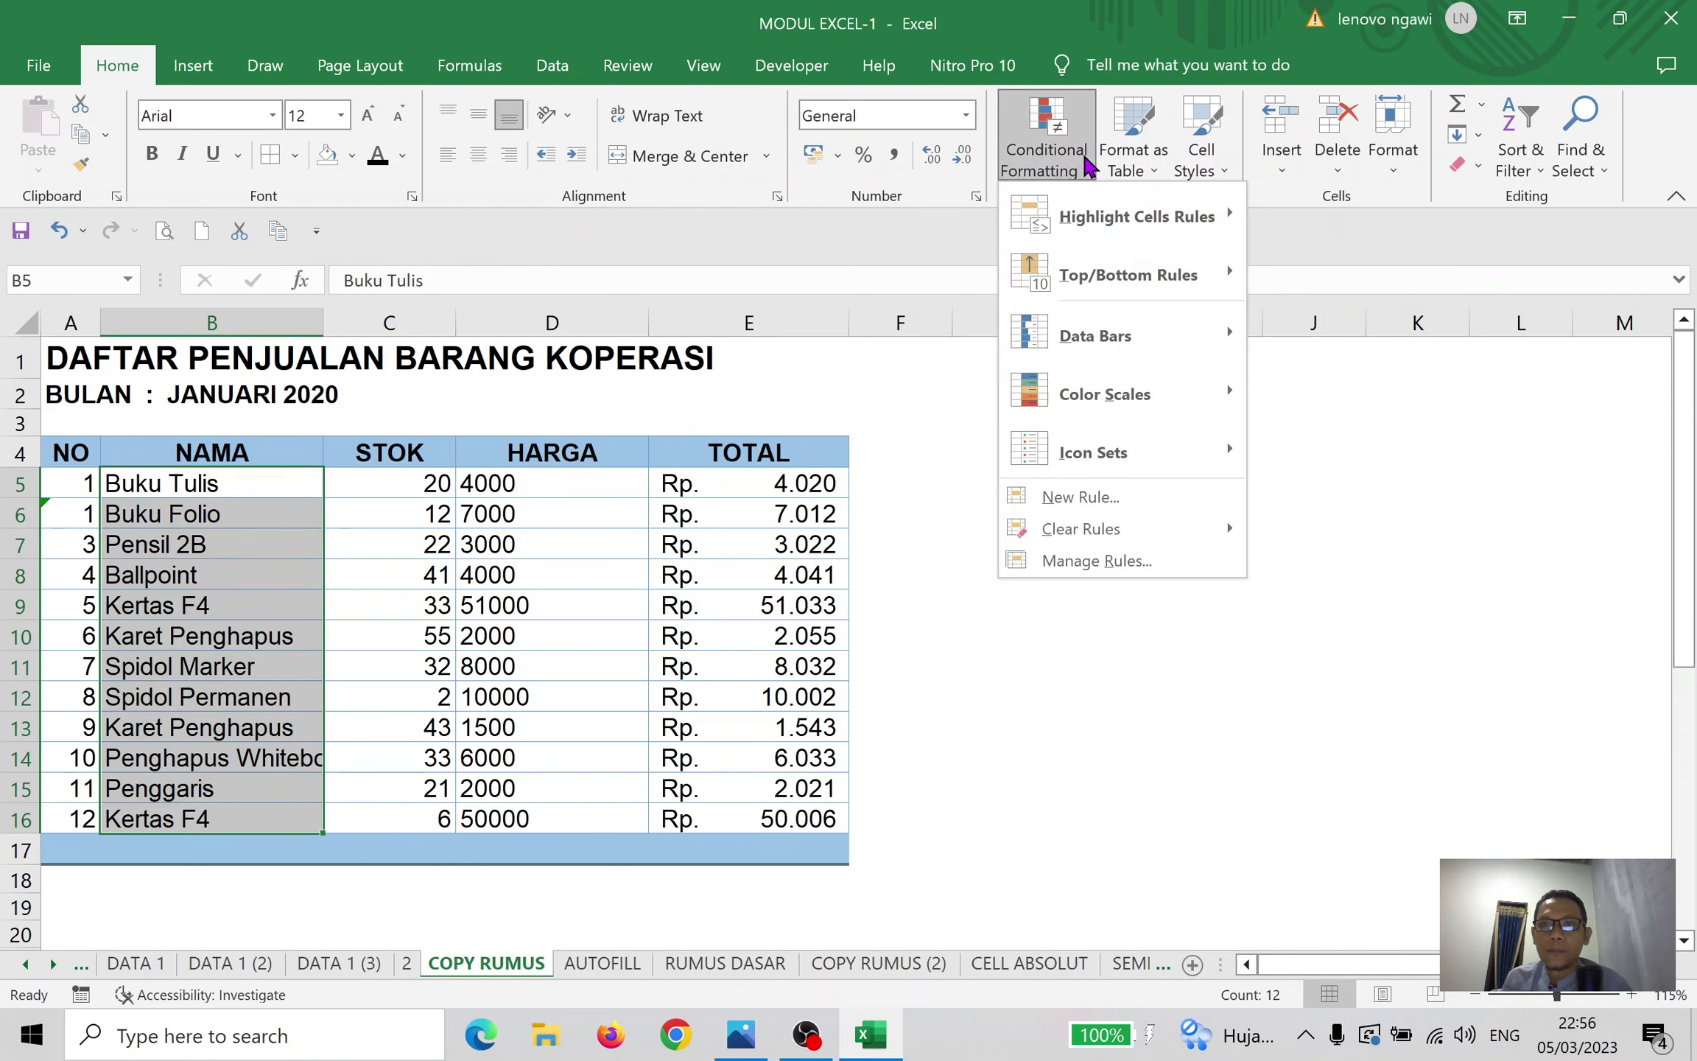
mouse_move(1093, 221)
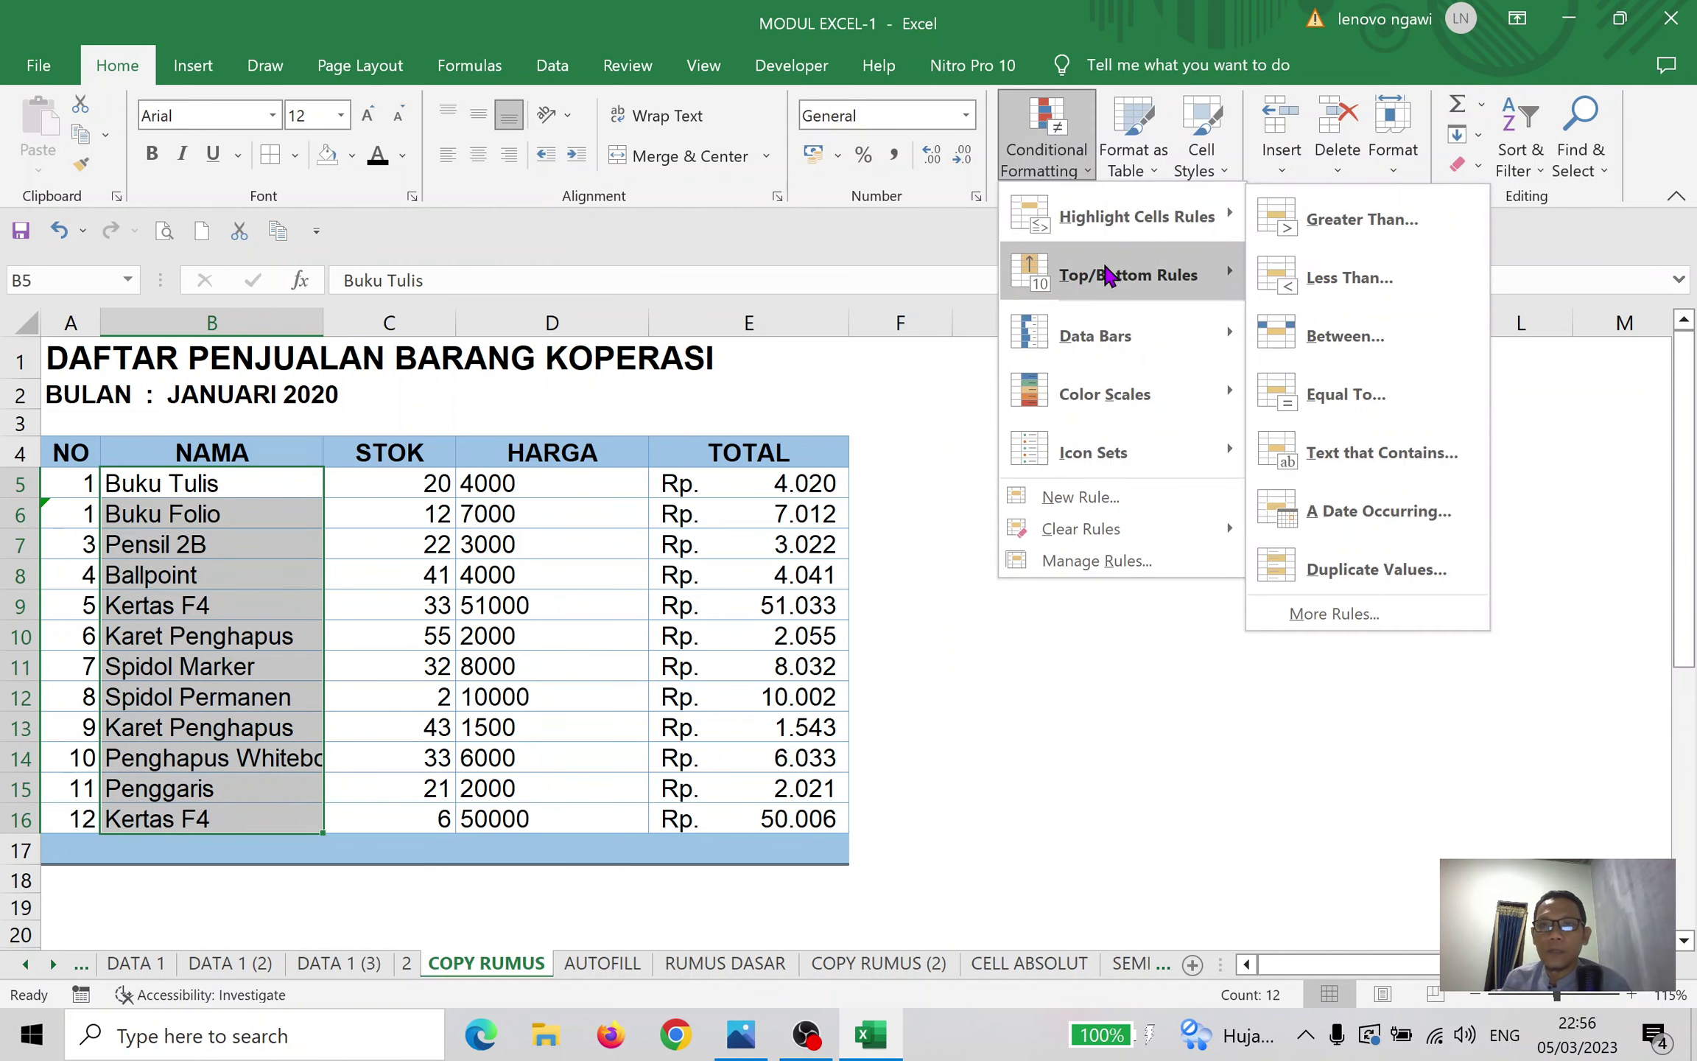
mouse_move(1113, 277)
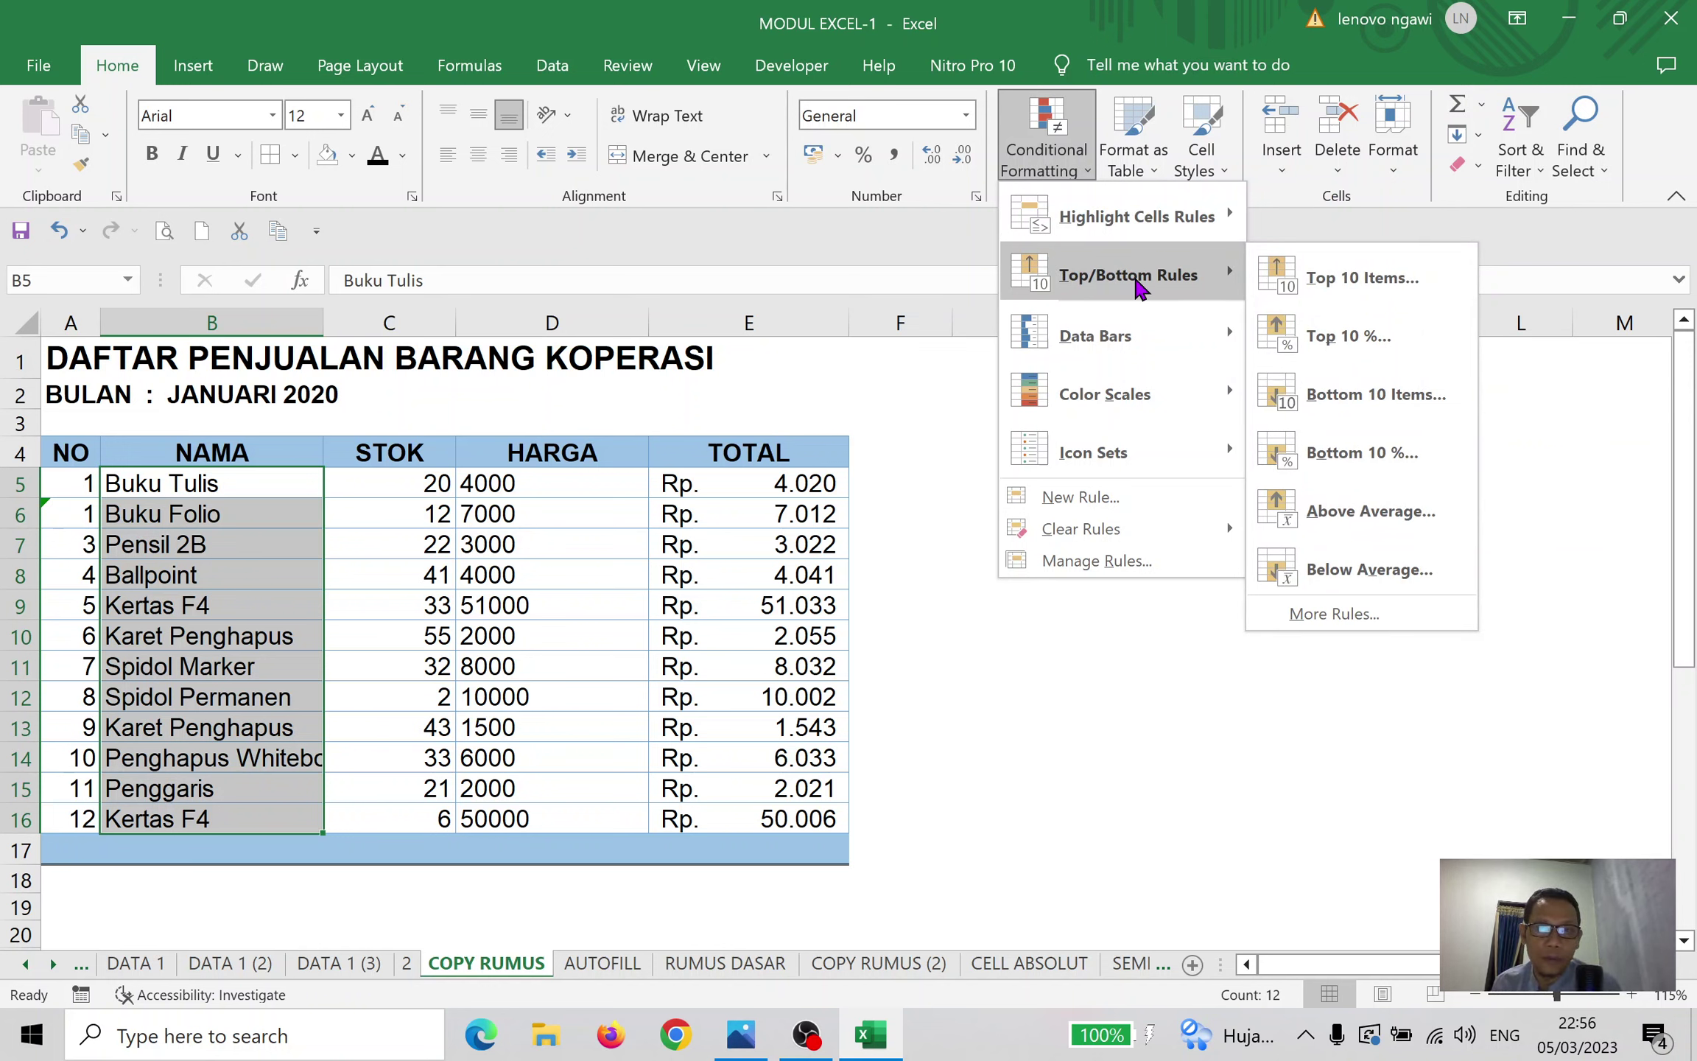
left_click(1379, 291)
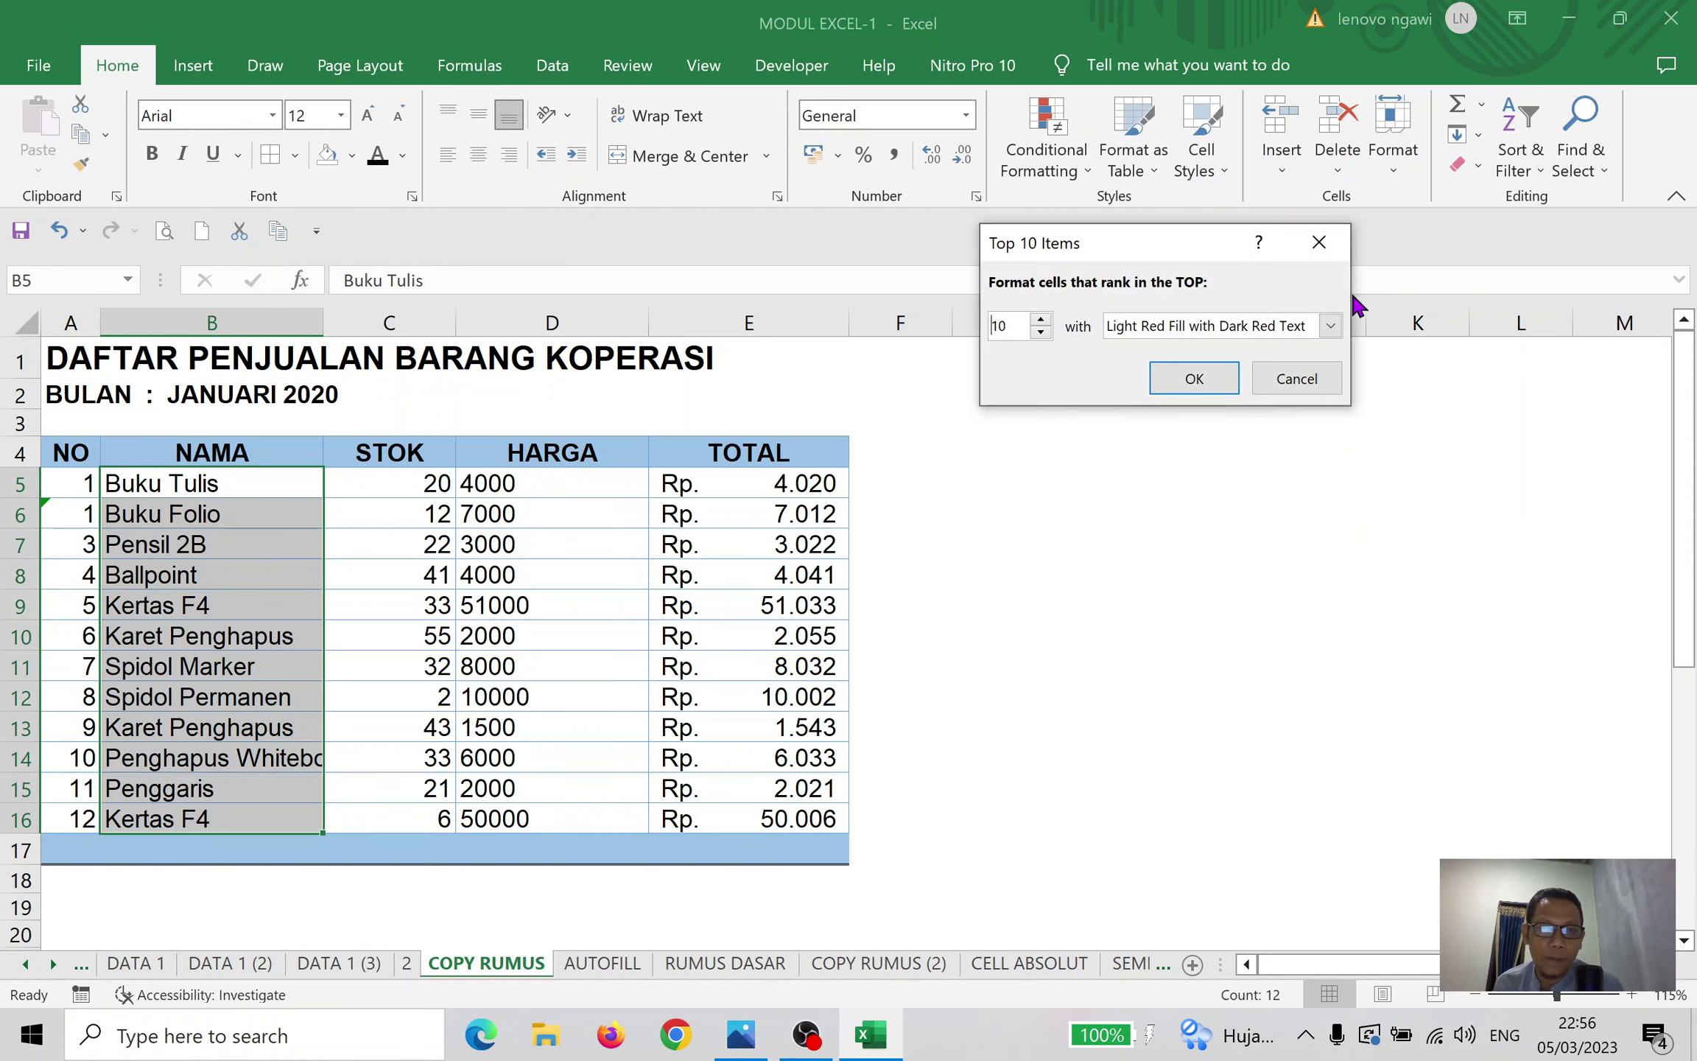
left_click(1040, 332)
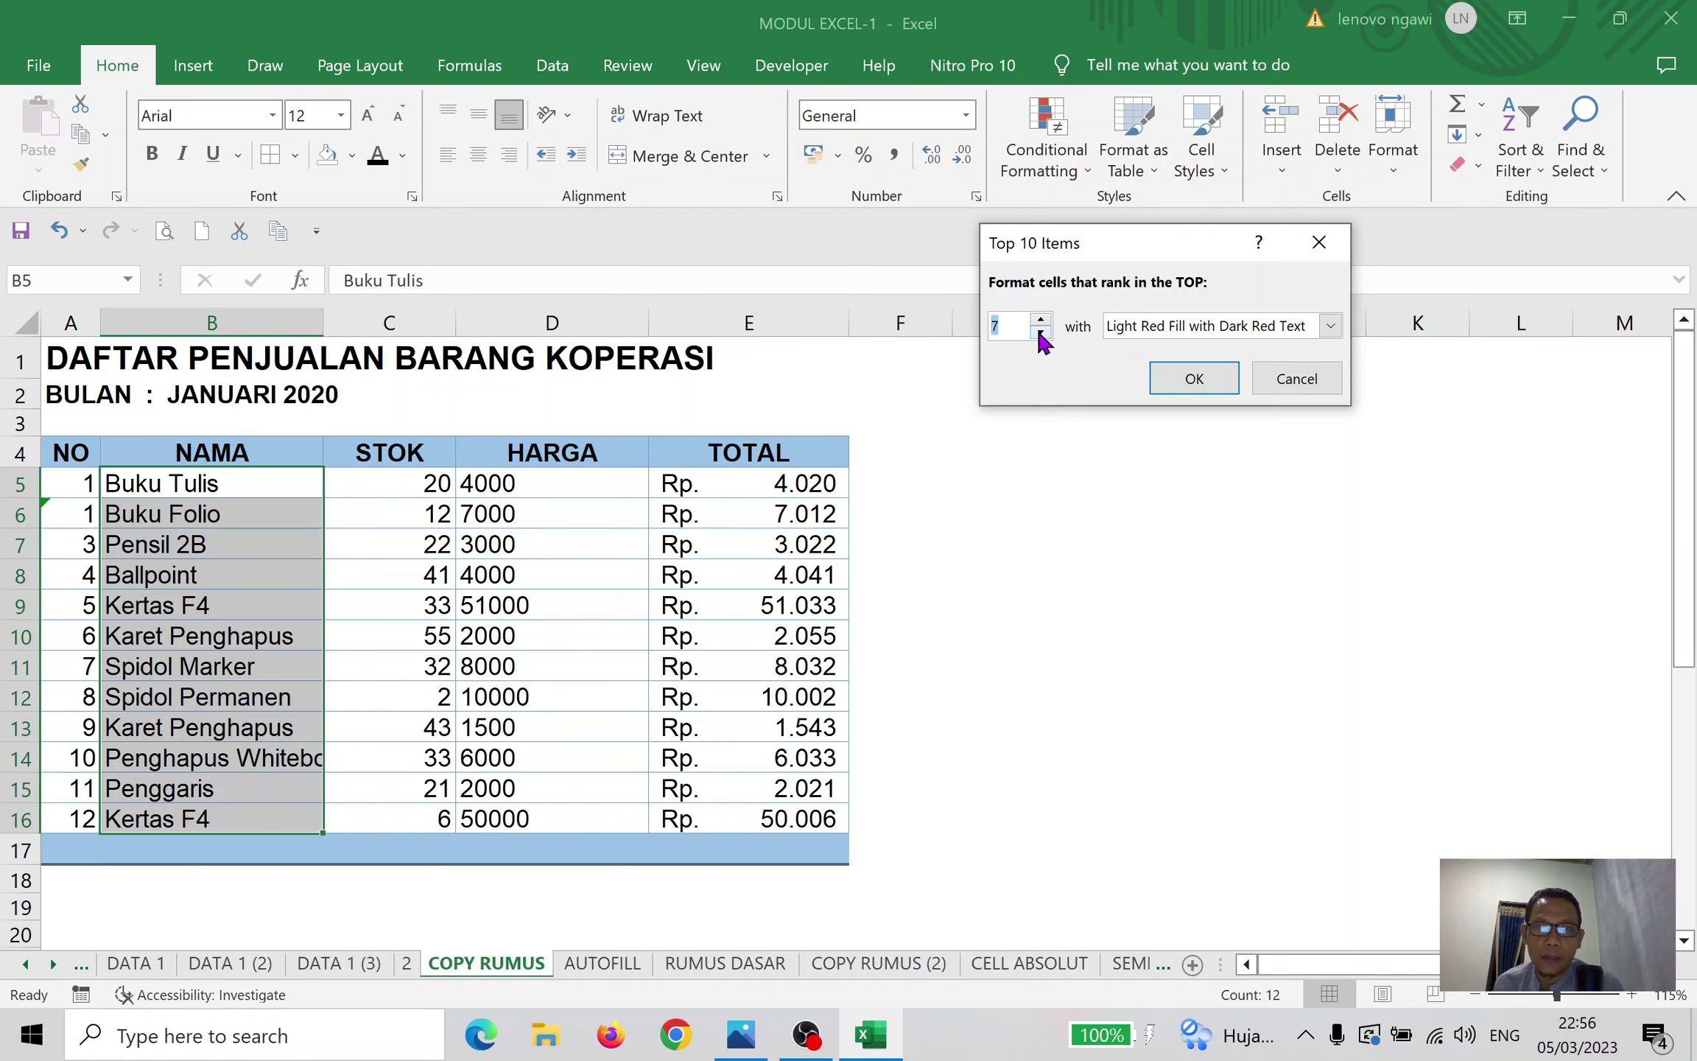
left_click(1214, 381)
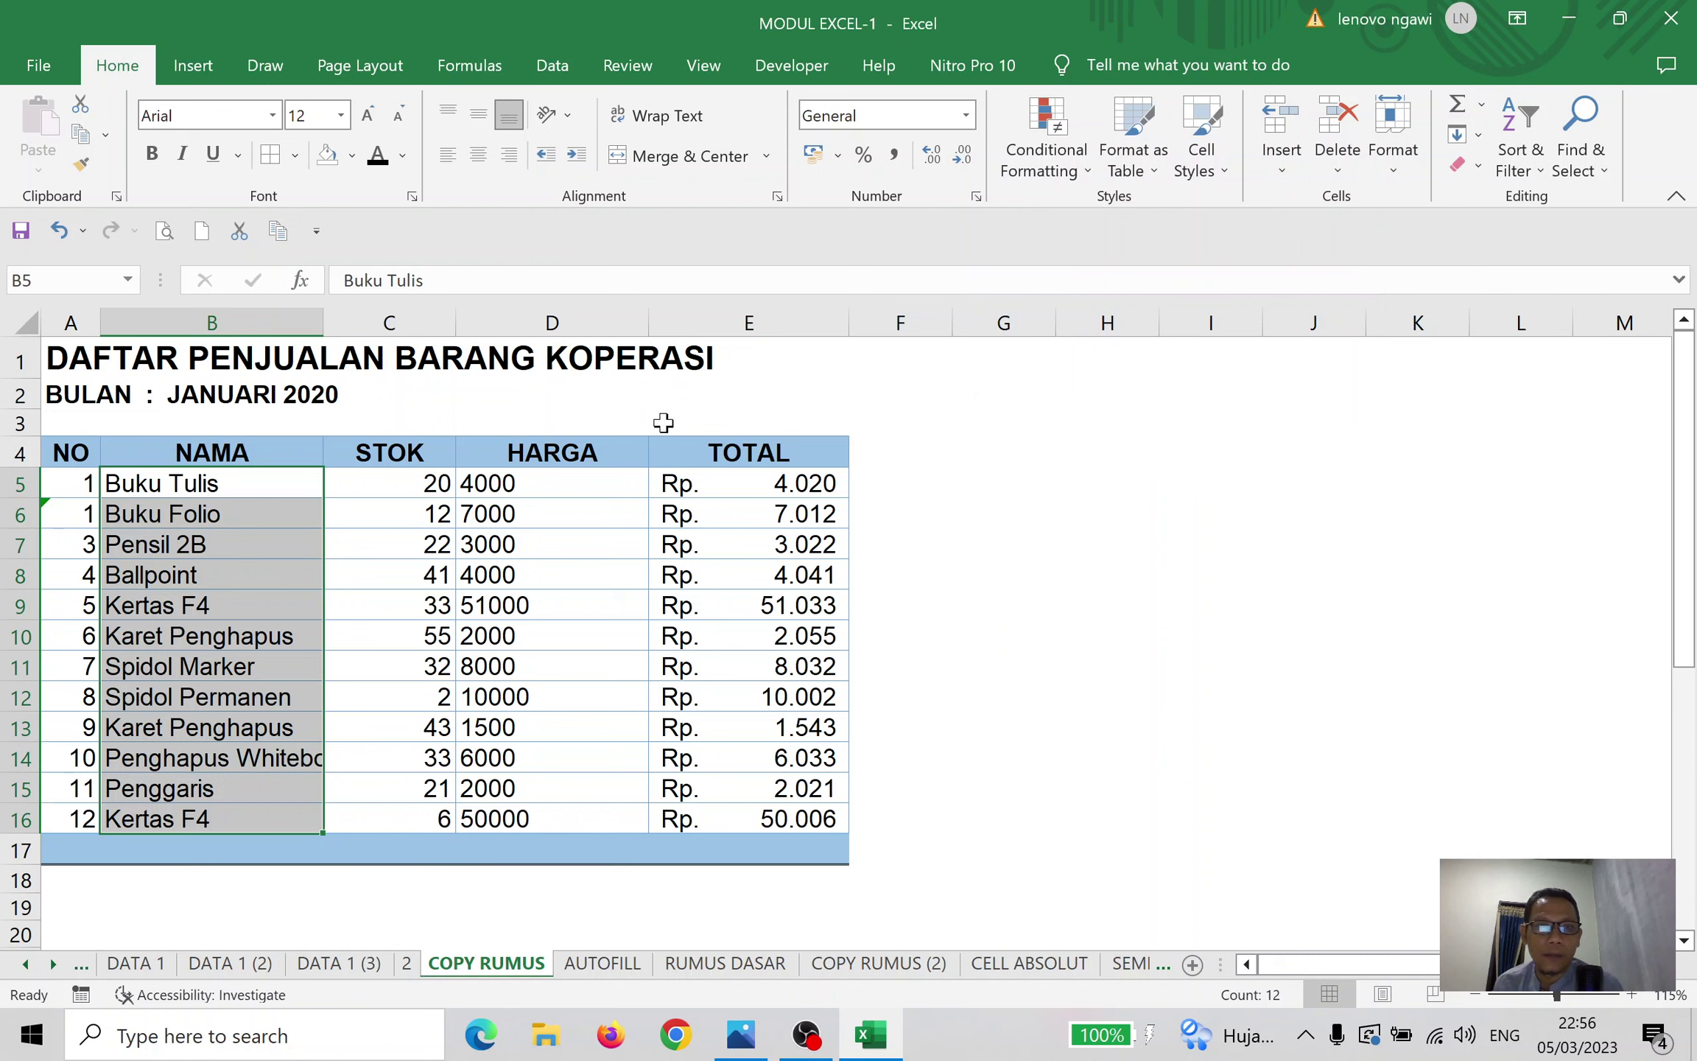
Preview a Top 10 Items rule on the TOTAL values in E5:E16 with the rank lowered to 5, and discard it
left_click(210, 482)
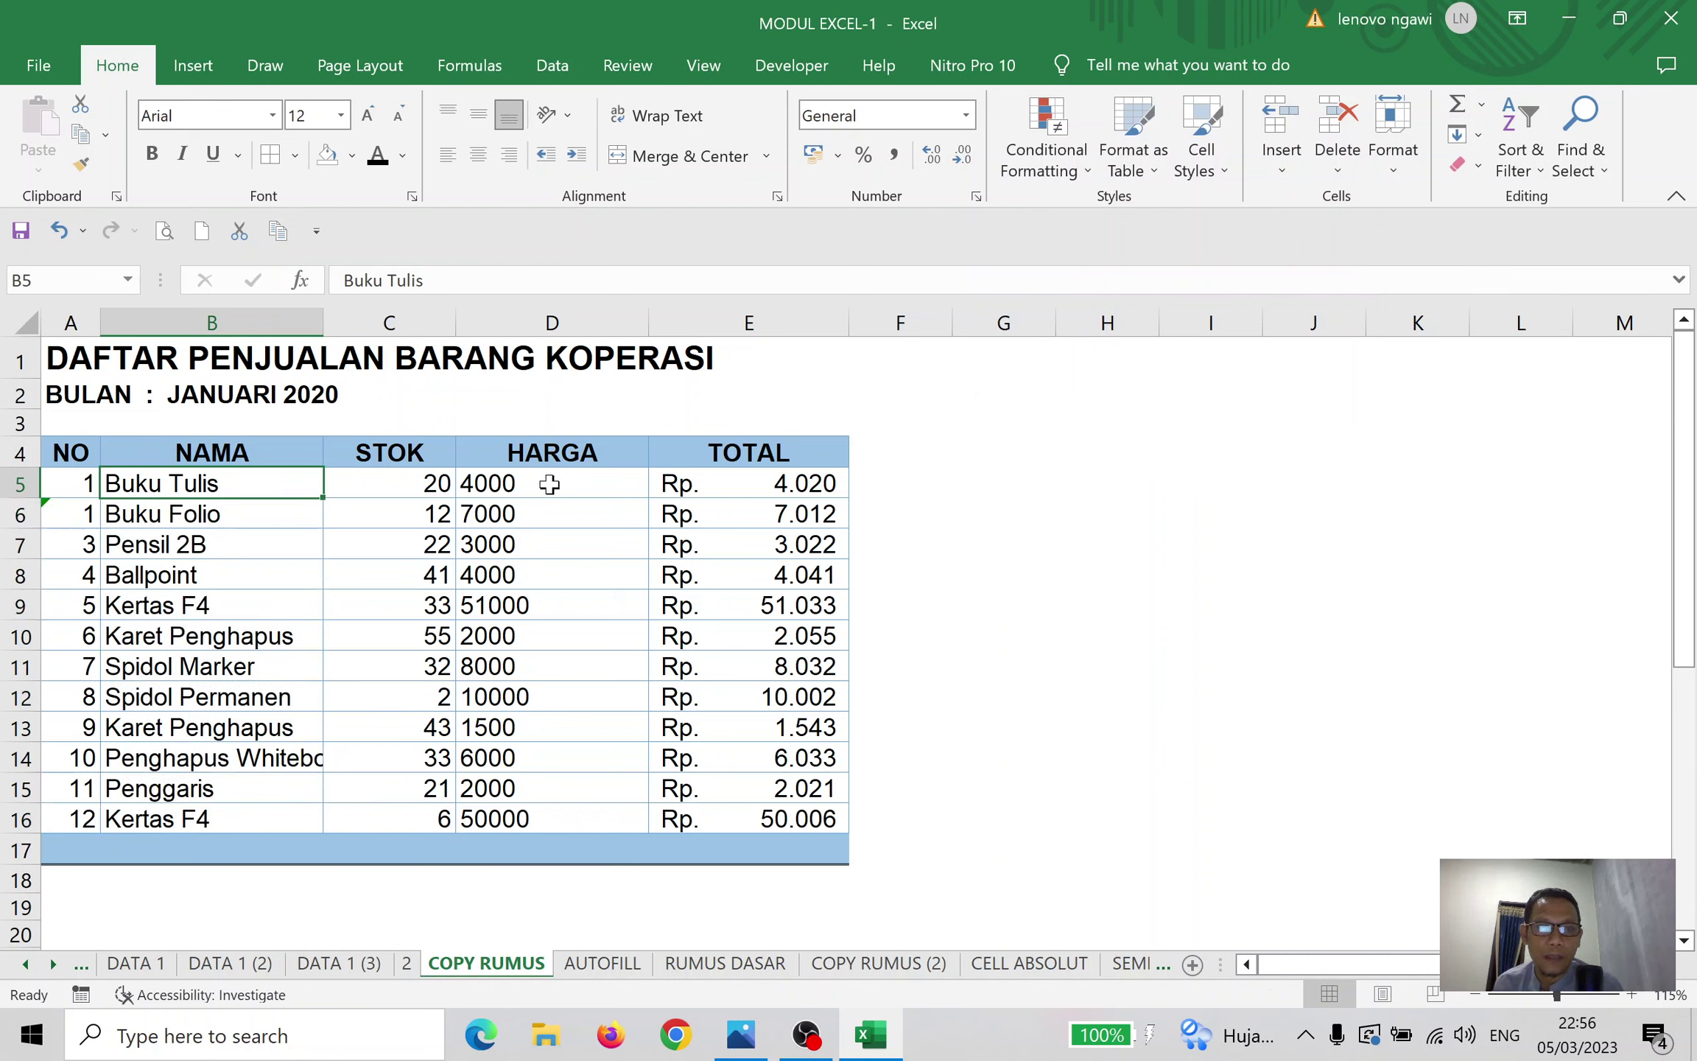
left_click_drag(545, 486, 525, 824)
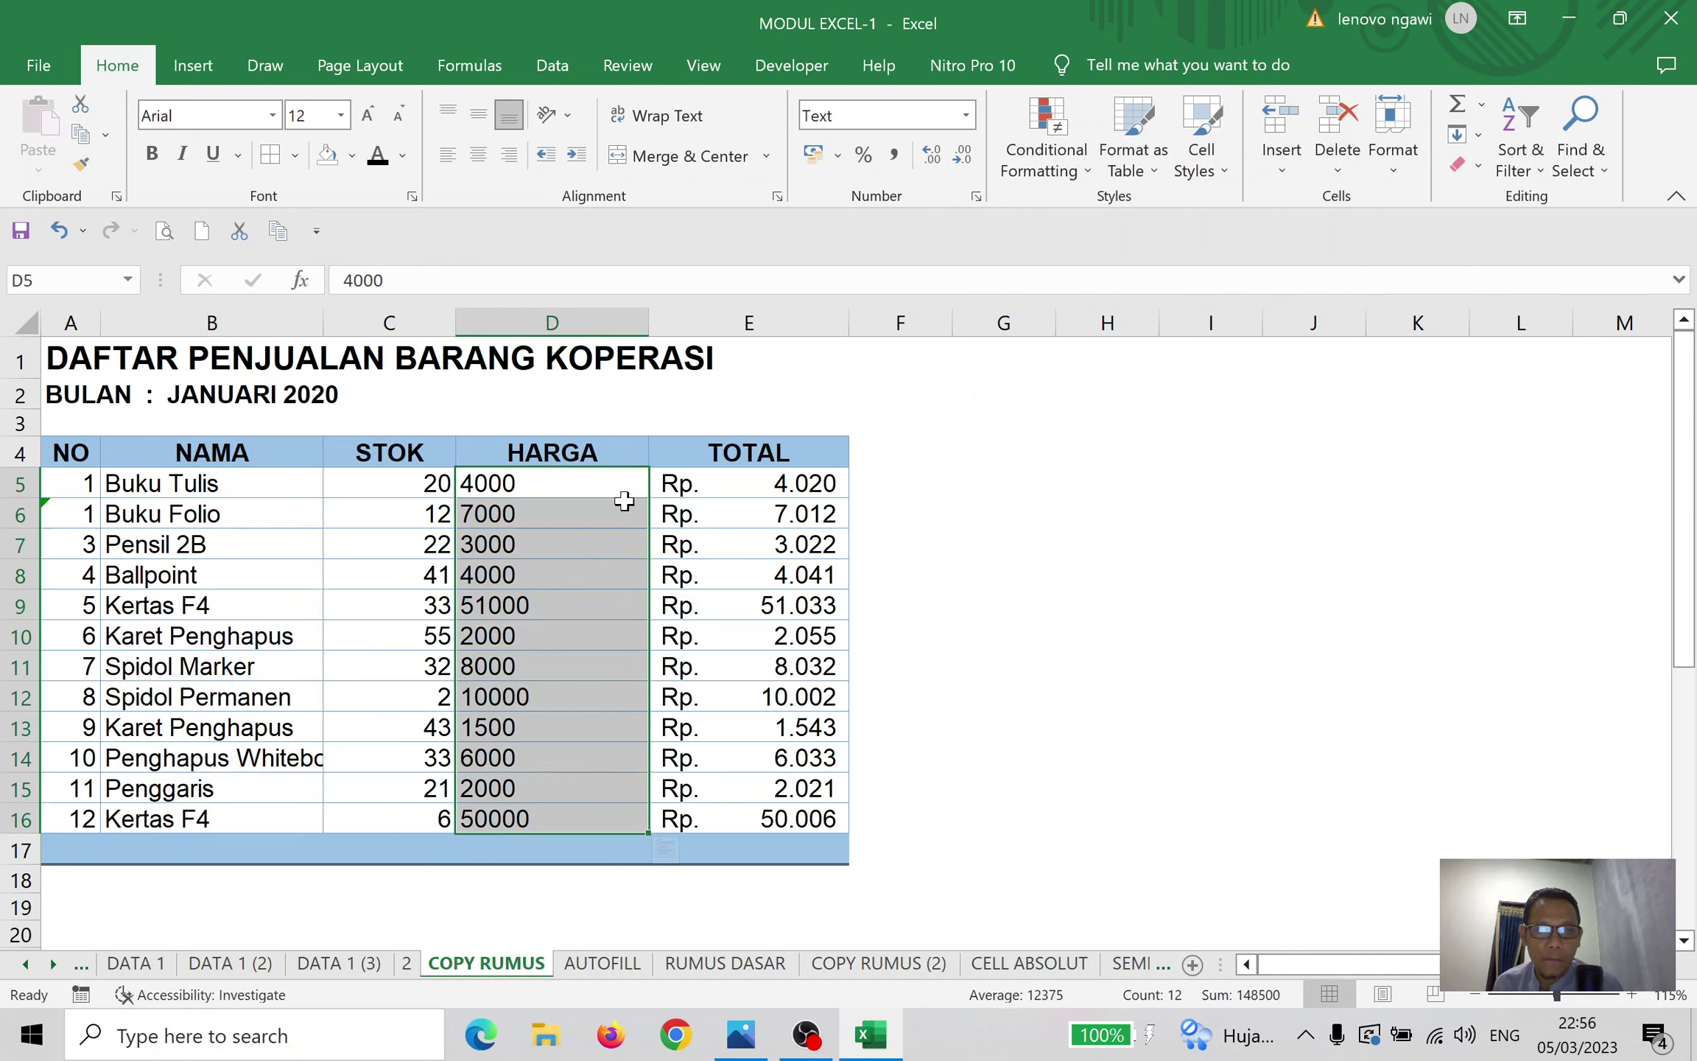
left_click_drag(769, 481, 757, 817)
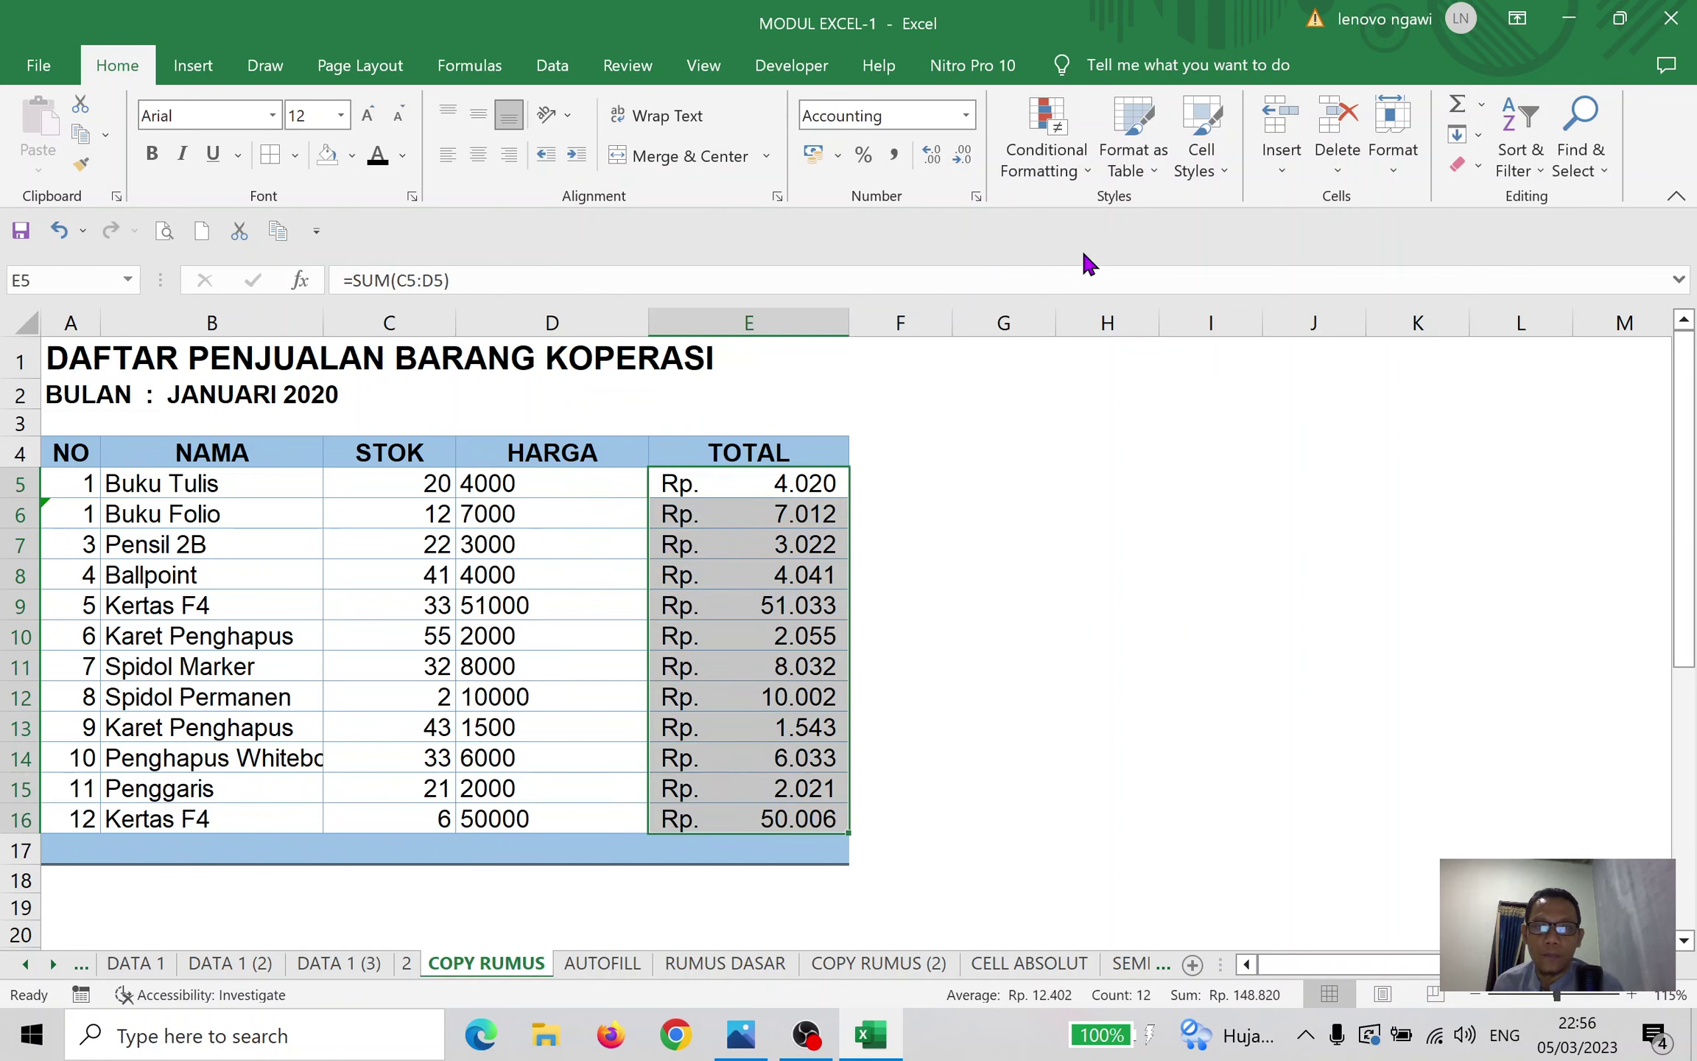
left_click(1084, 173)
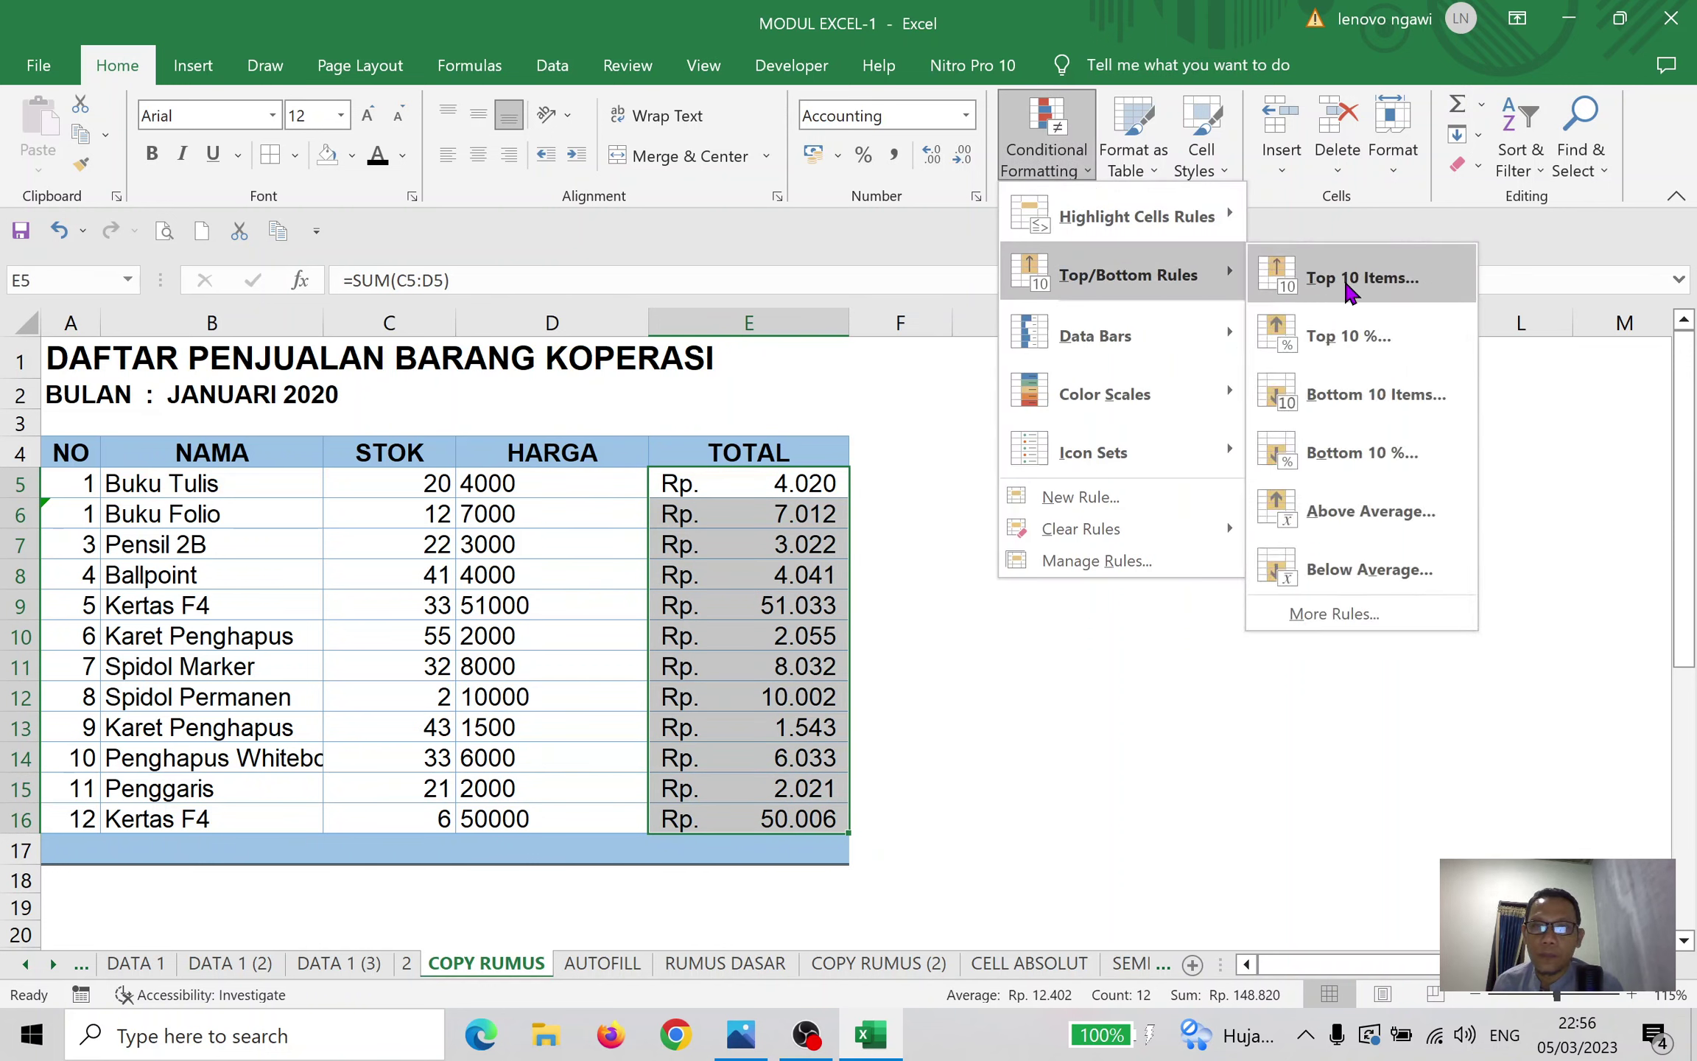
left_click(1347, 284)
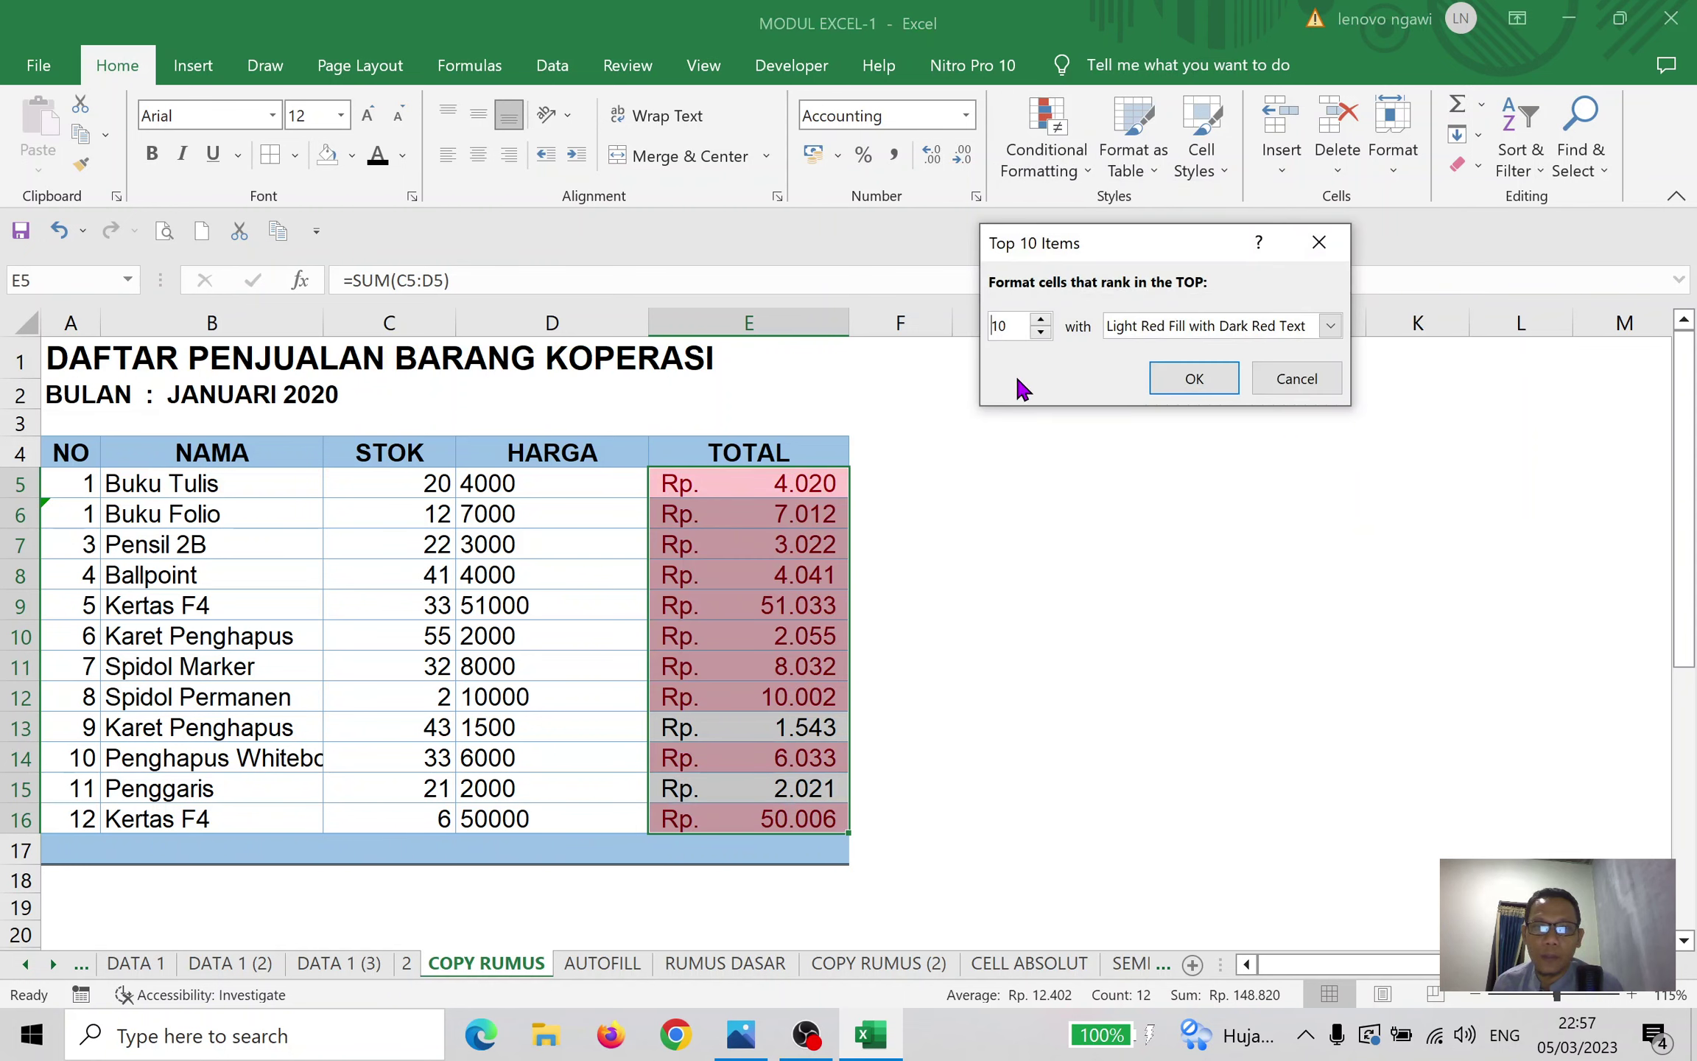
left_click(1040, 333)
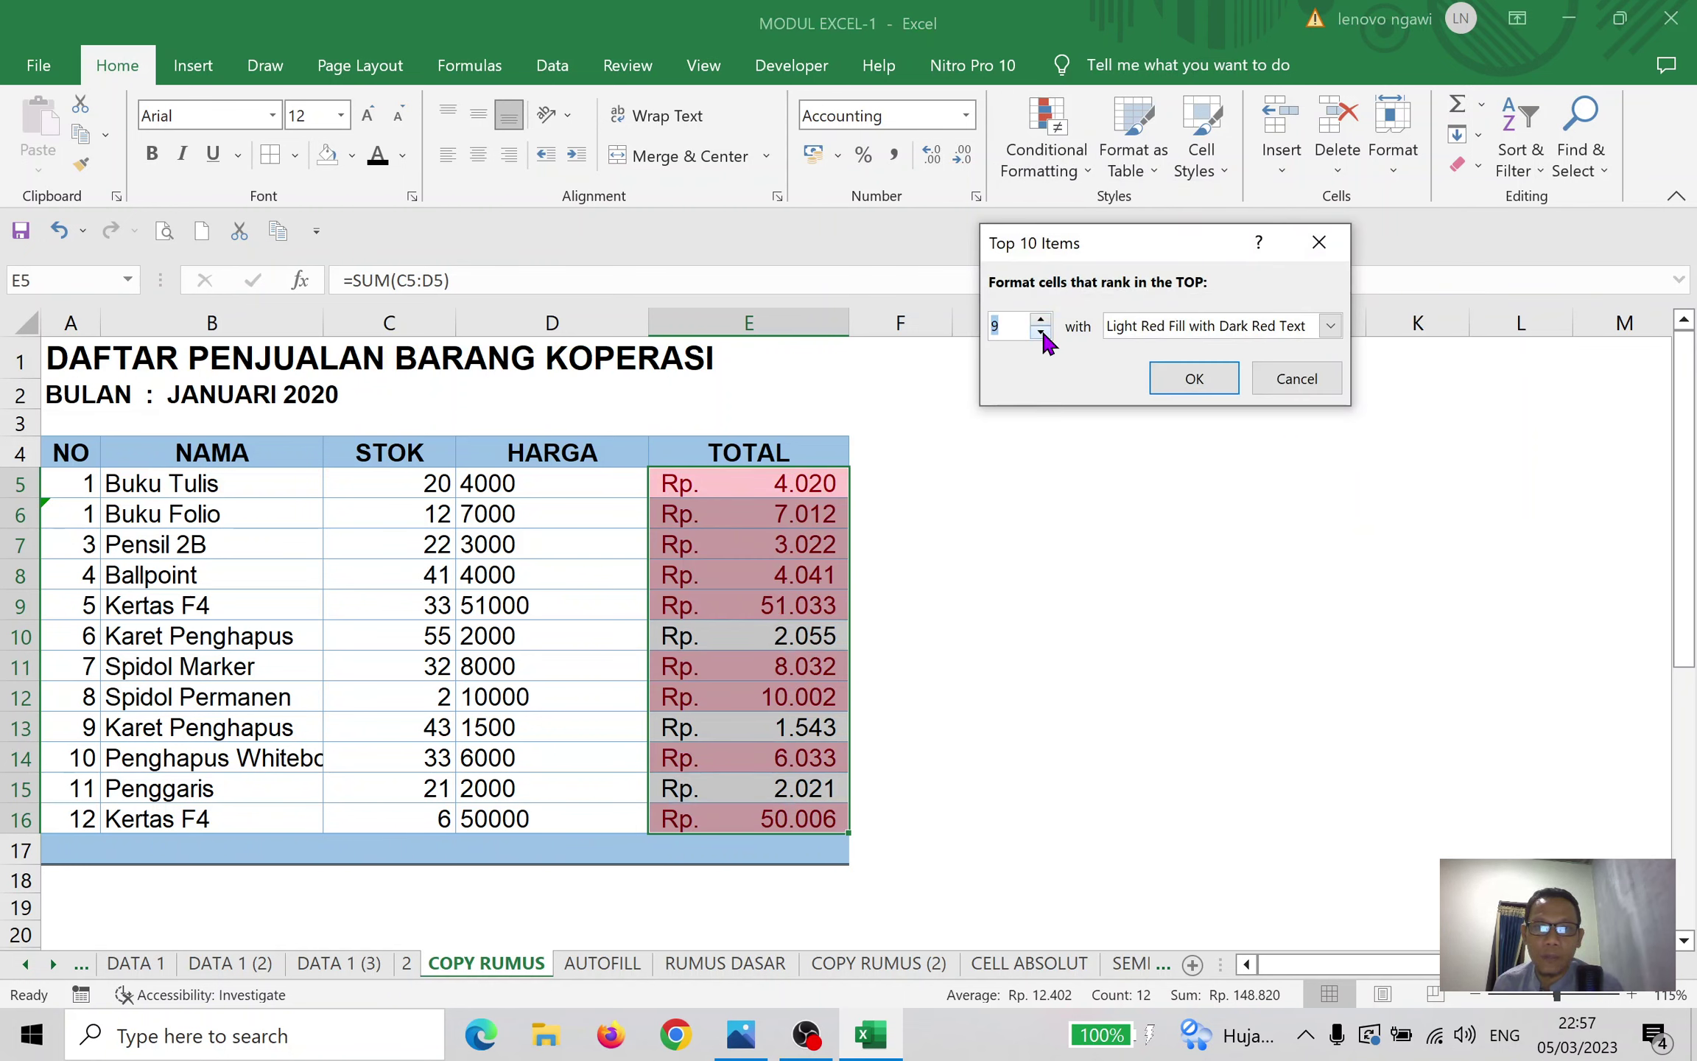
left_click(1041, 332)
left_click(1040, 332)
left_click(1041, 332)
left_click(1041, 332)
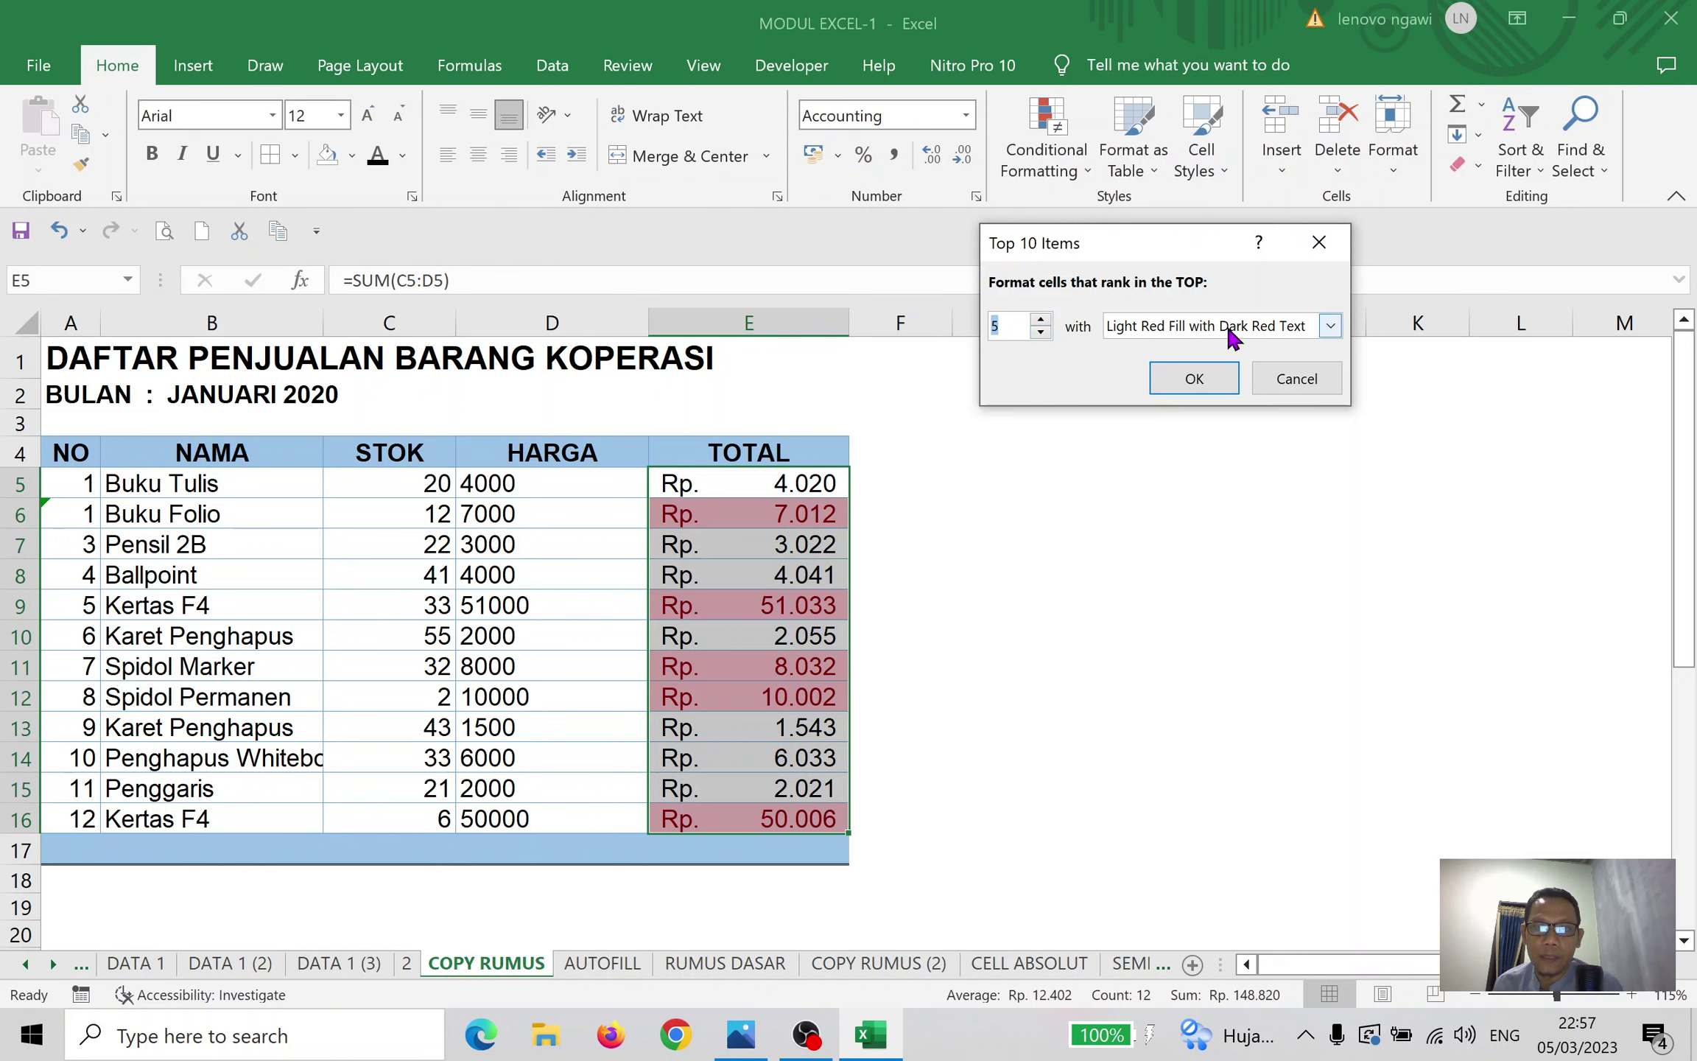
left_click(1289, 379)
Preview a Top 10% rule on the TOTAL values, raising the percentage to 14 and lowering it to 3, and discard it
left_click(1046, 147)
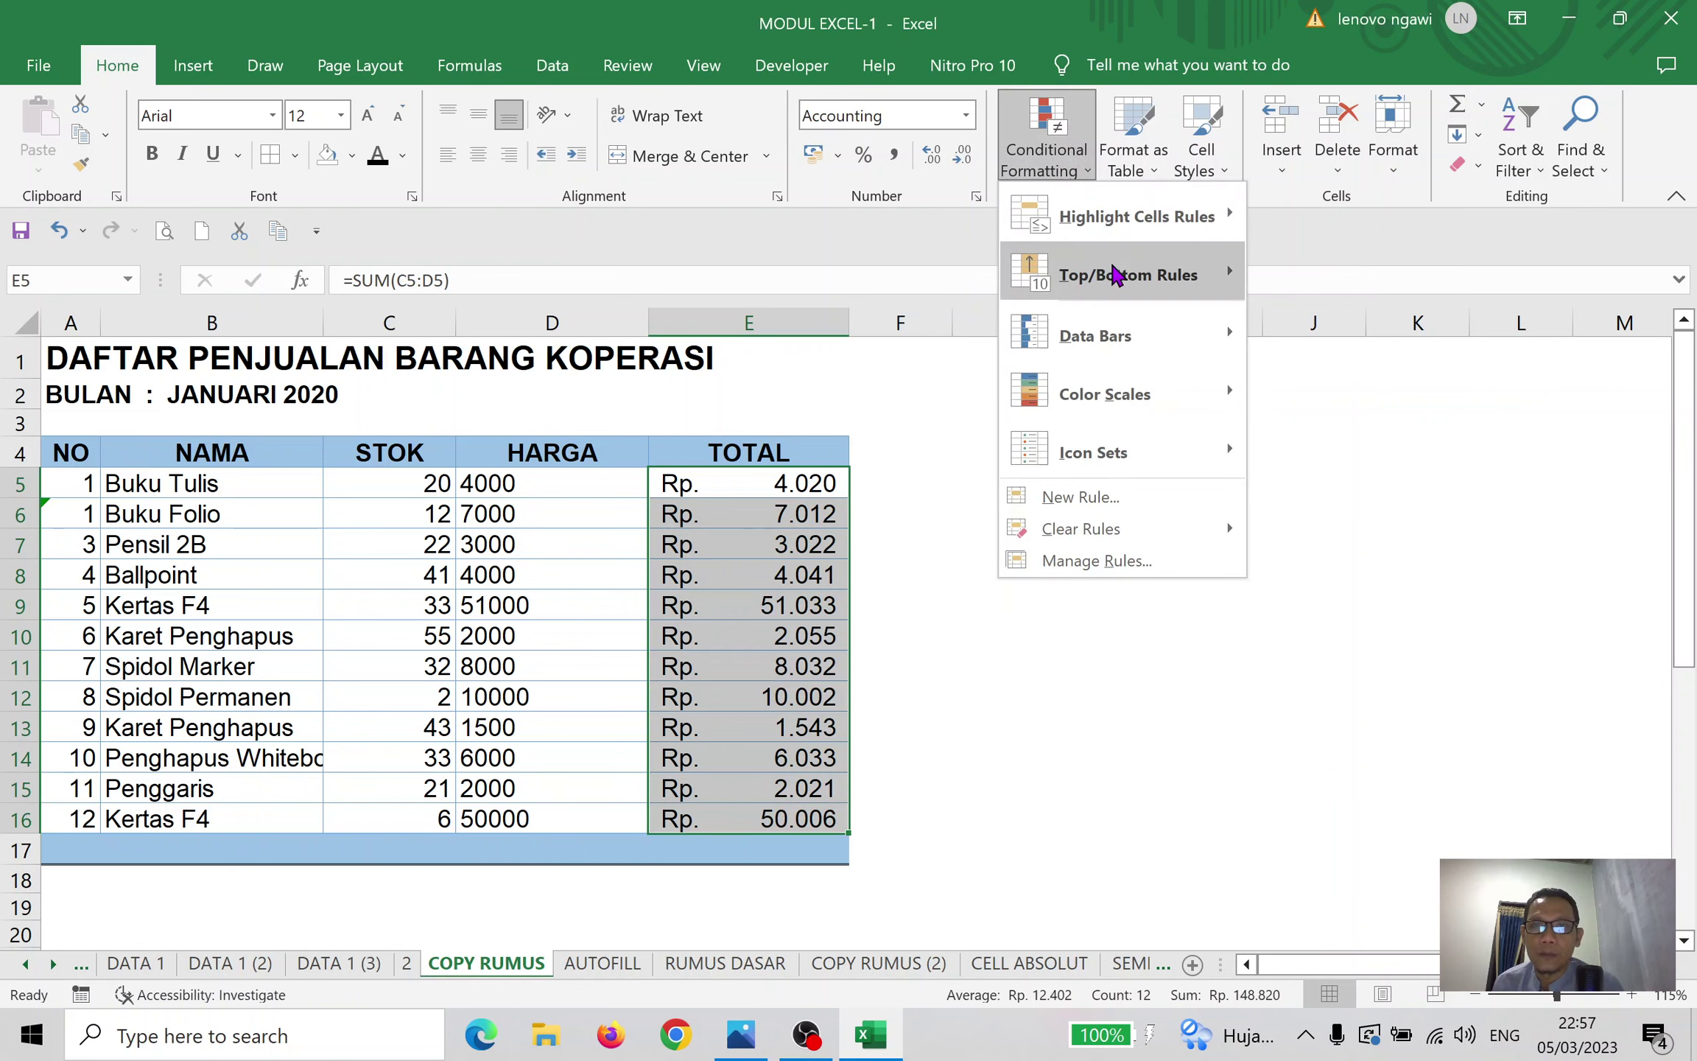
mouse_move(1110, 274)
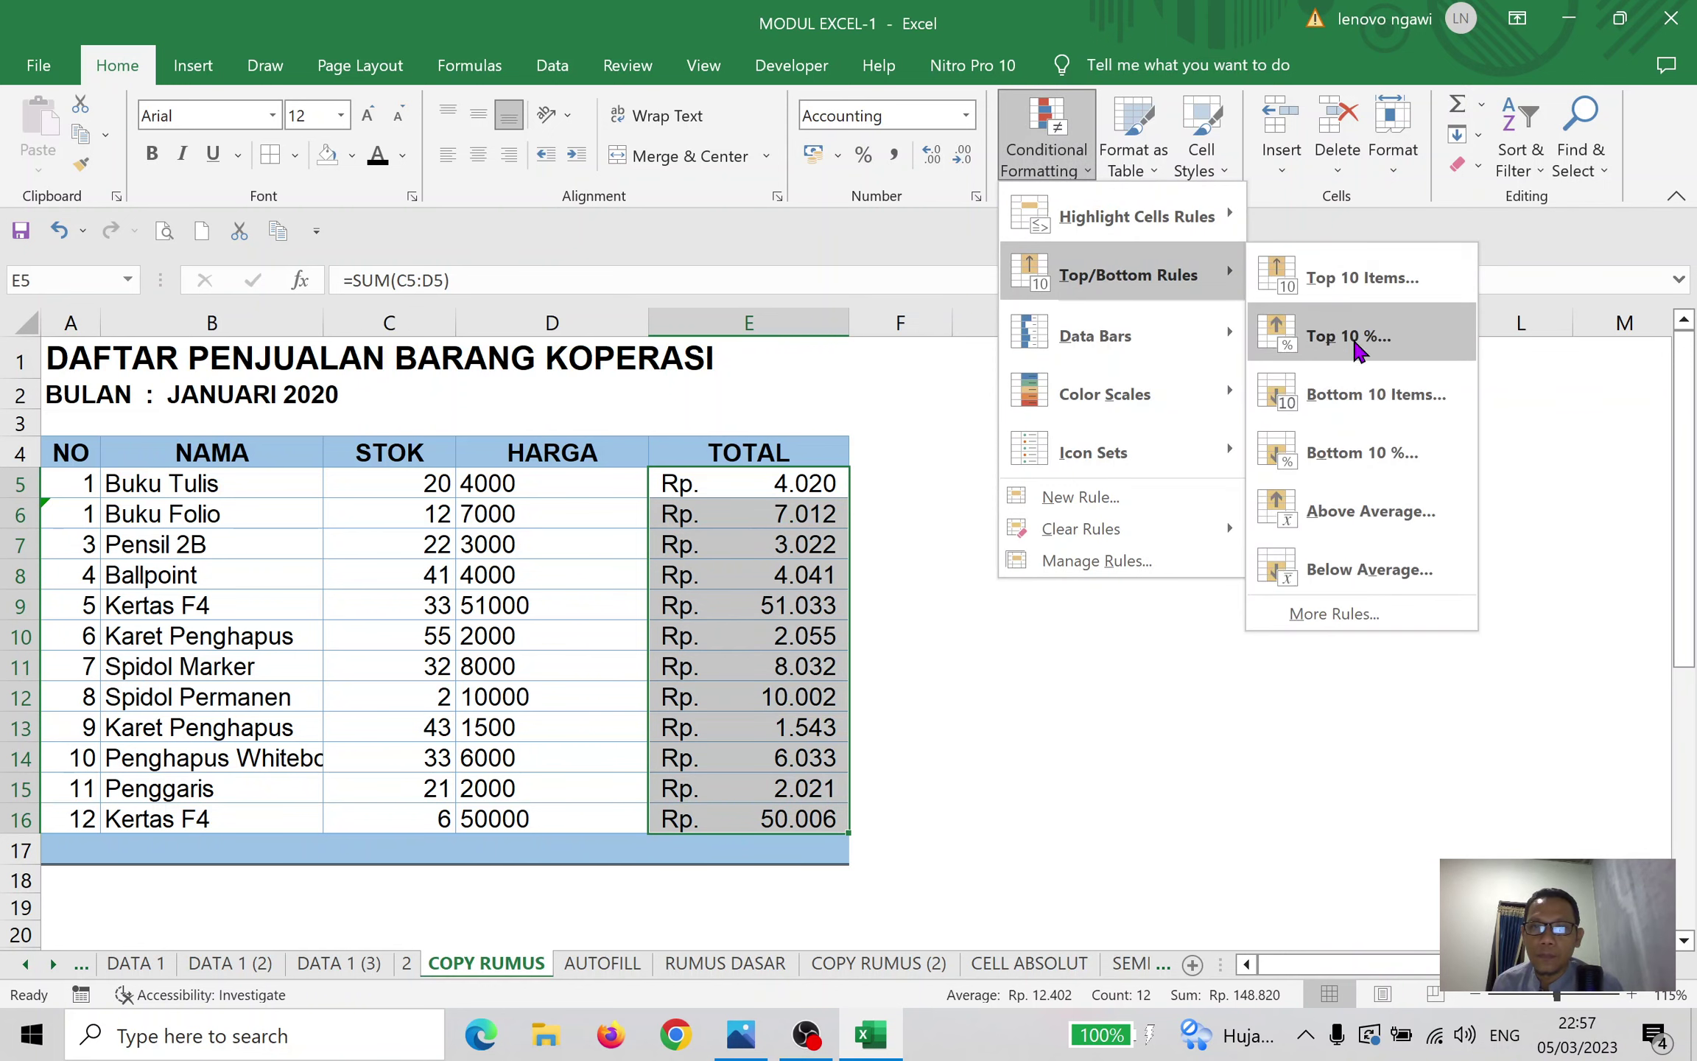
left_click(1358, 350)
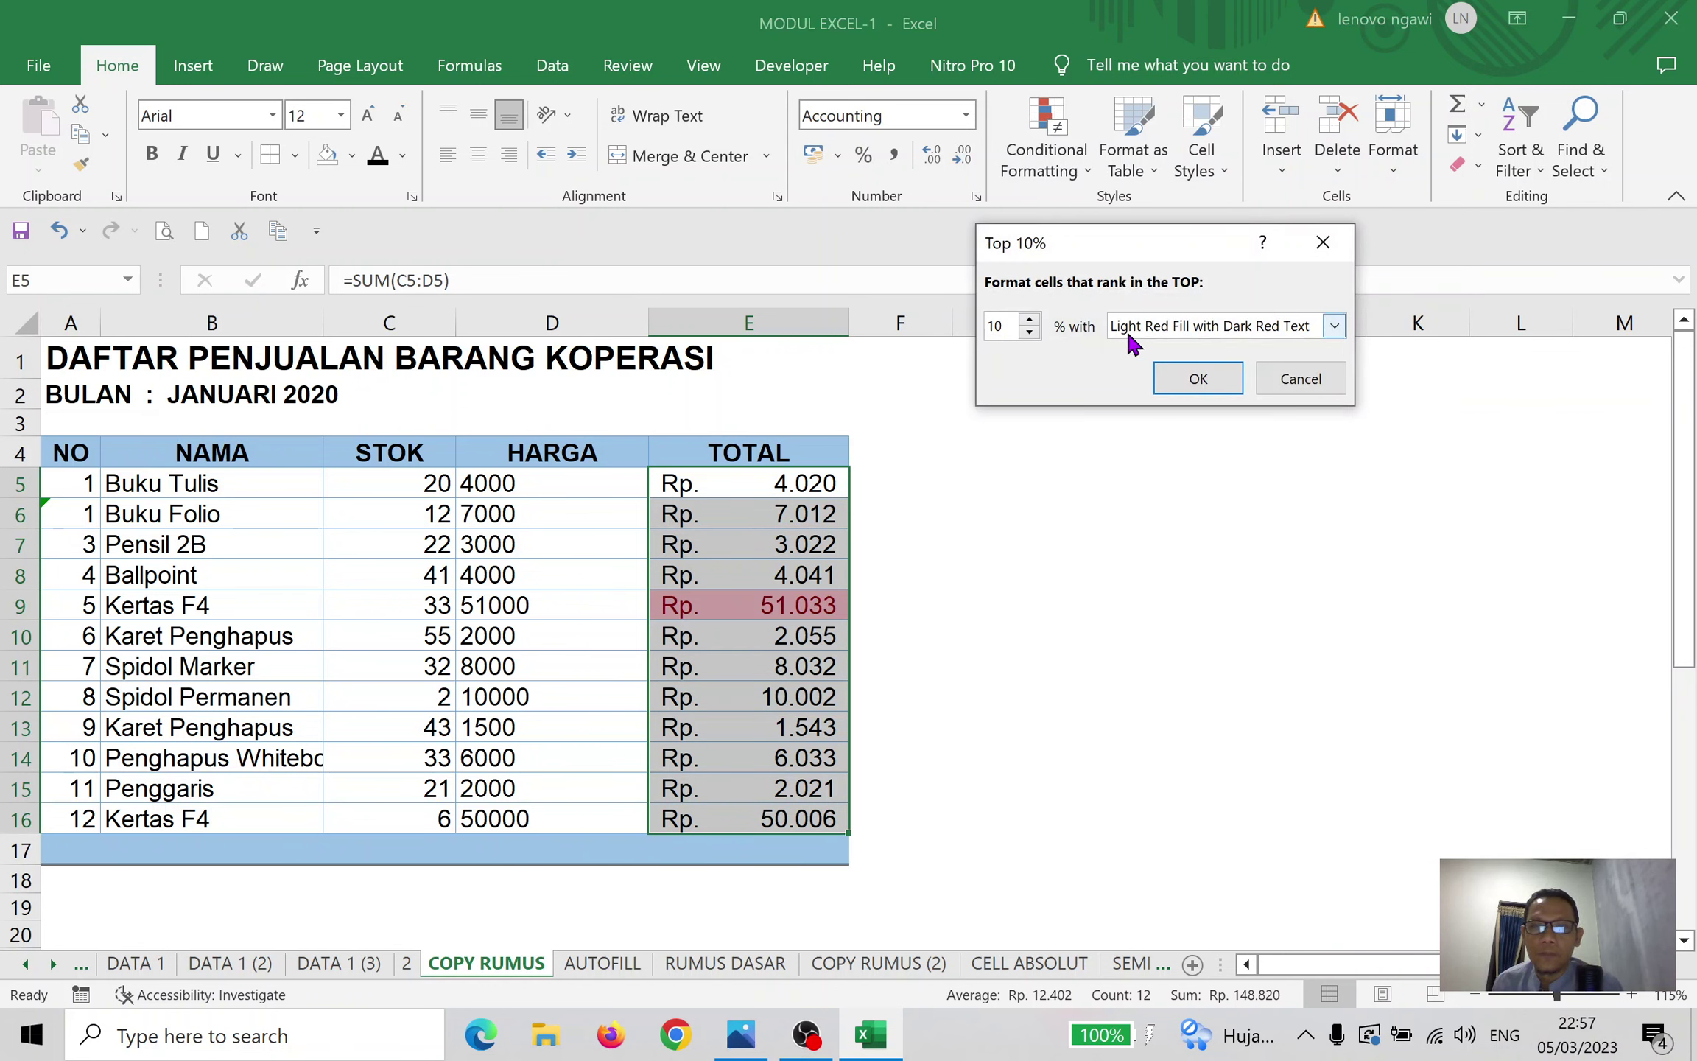
left_click(1029, 319)
left_click(1029, 319)
left_click(1029, 320)
left_click(1029, 320)
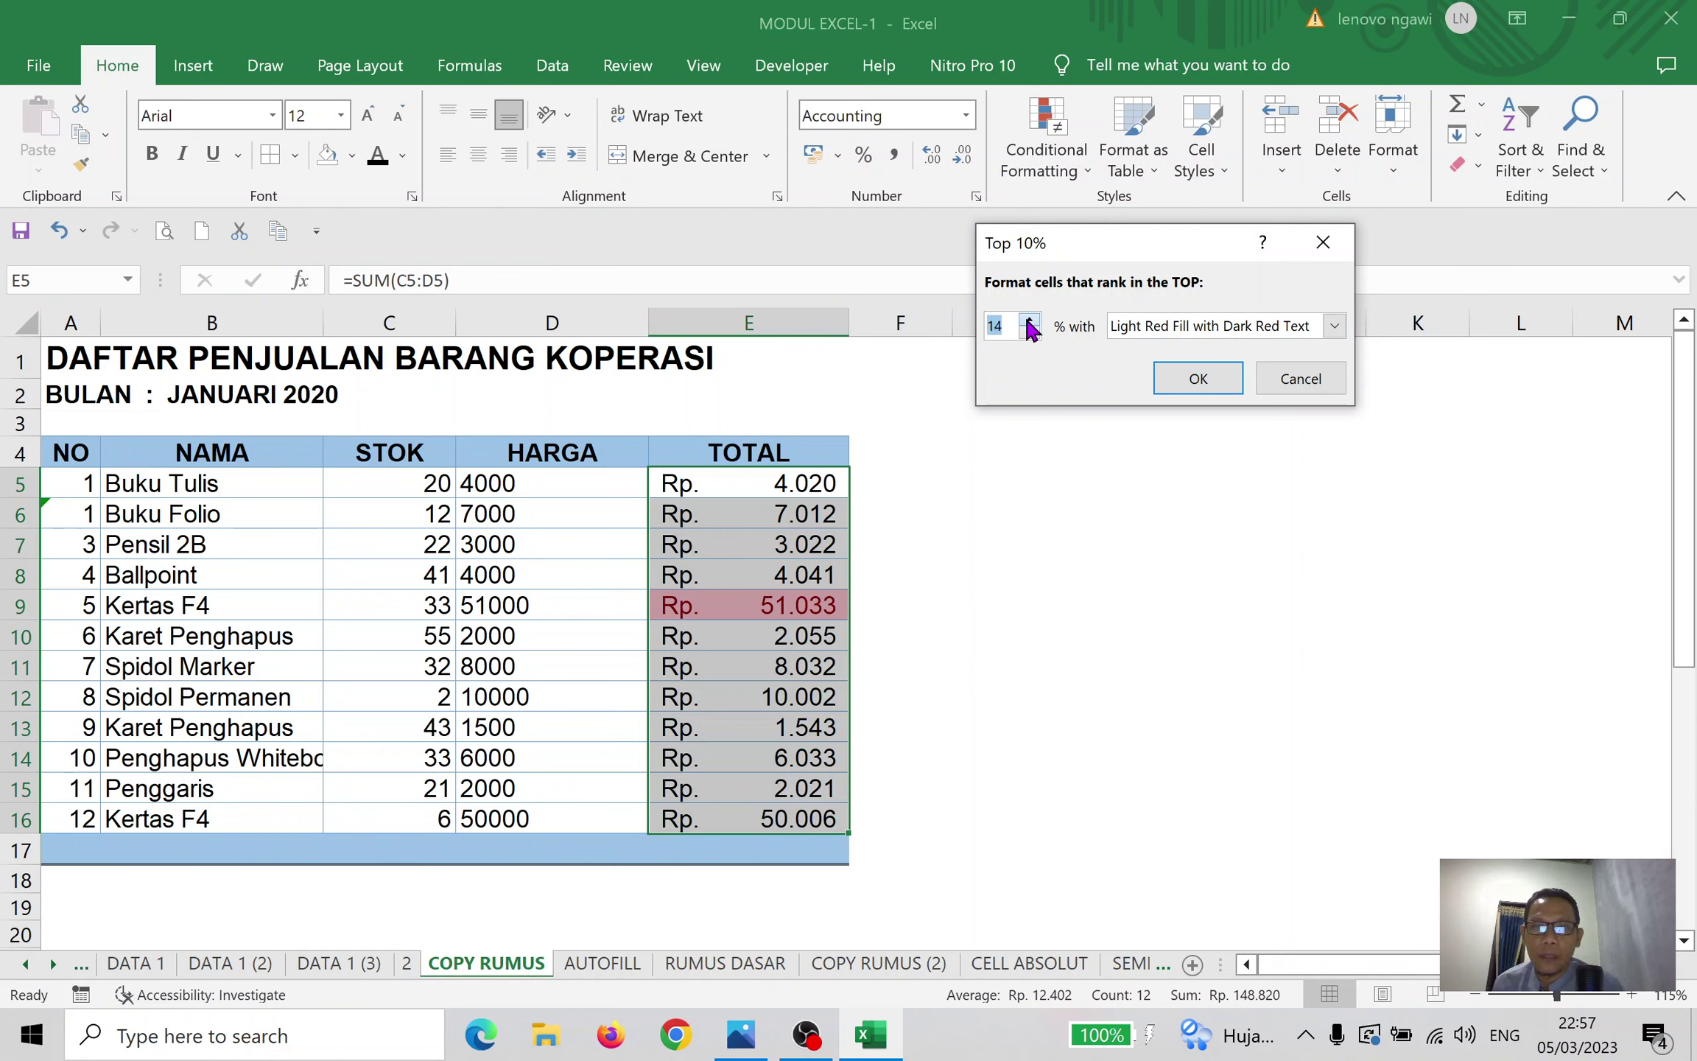
left_click(1029, 333)
left_click(1030, 332)
left_click(1030, 332)
left_click(1030, 332)
left_click(1030, 332)
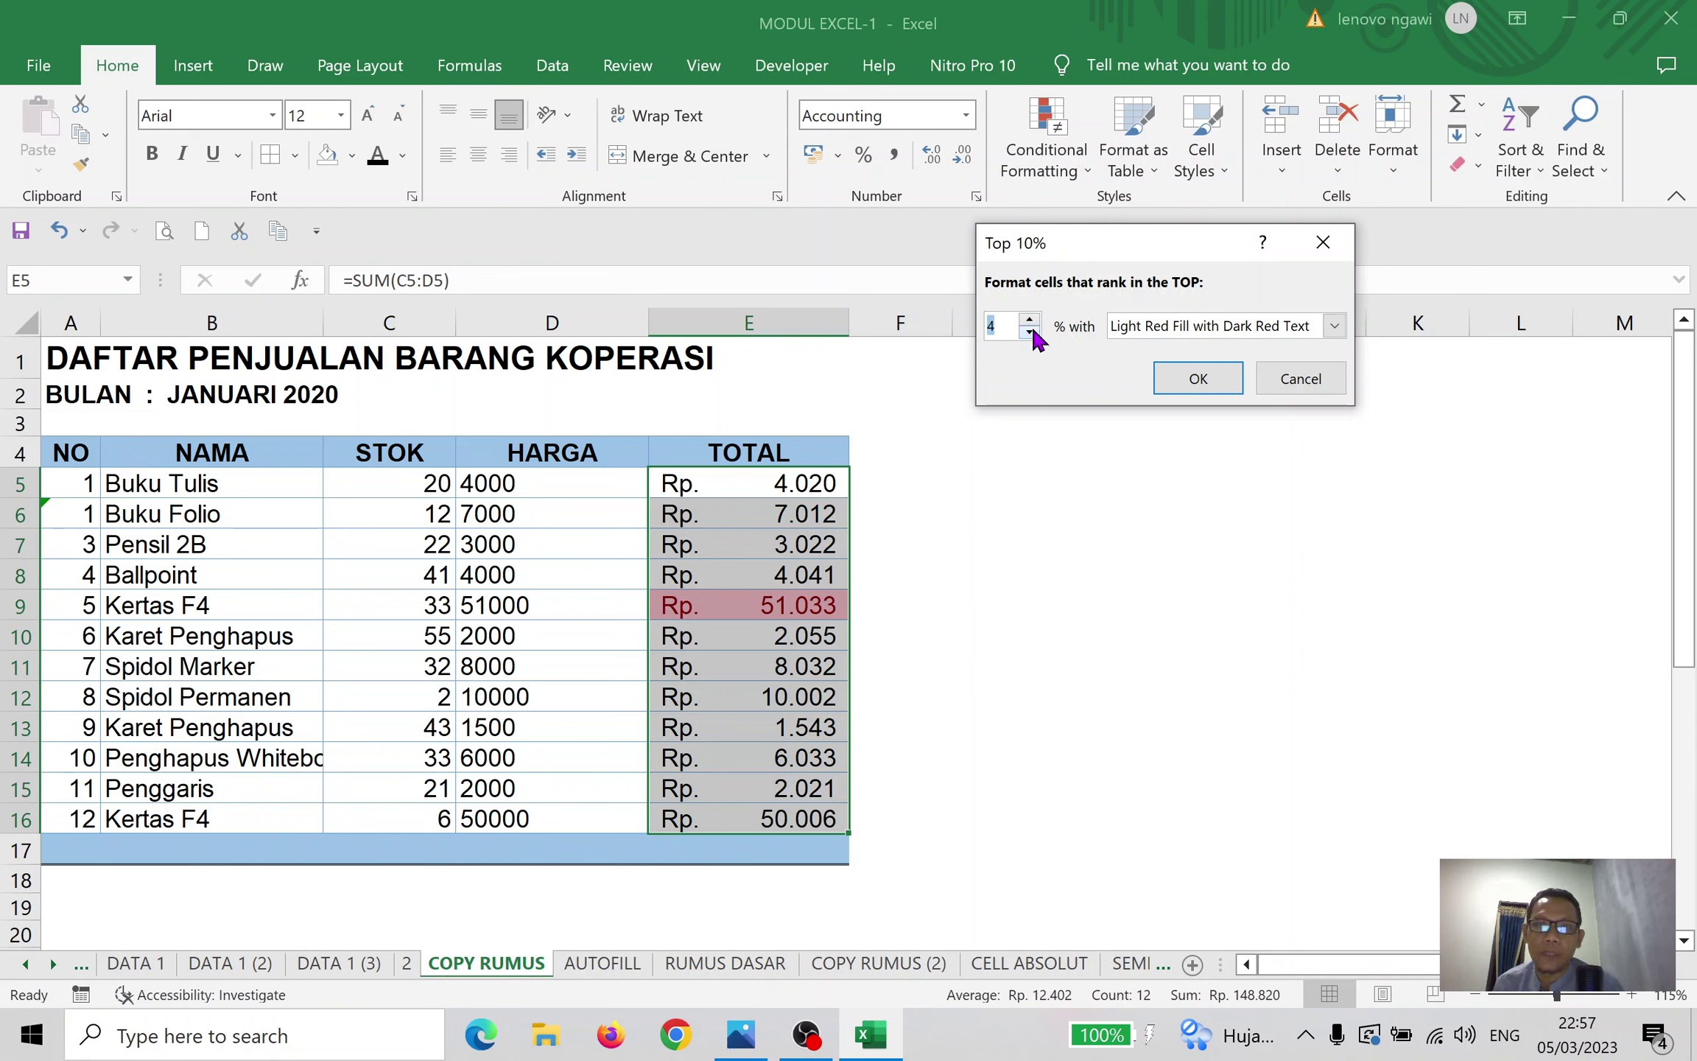
left_click(1030, 332)
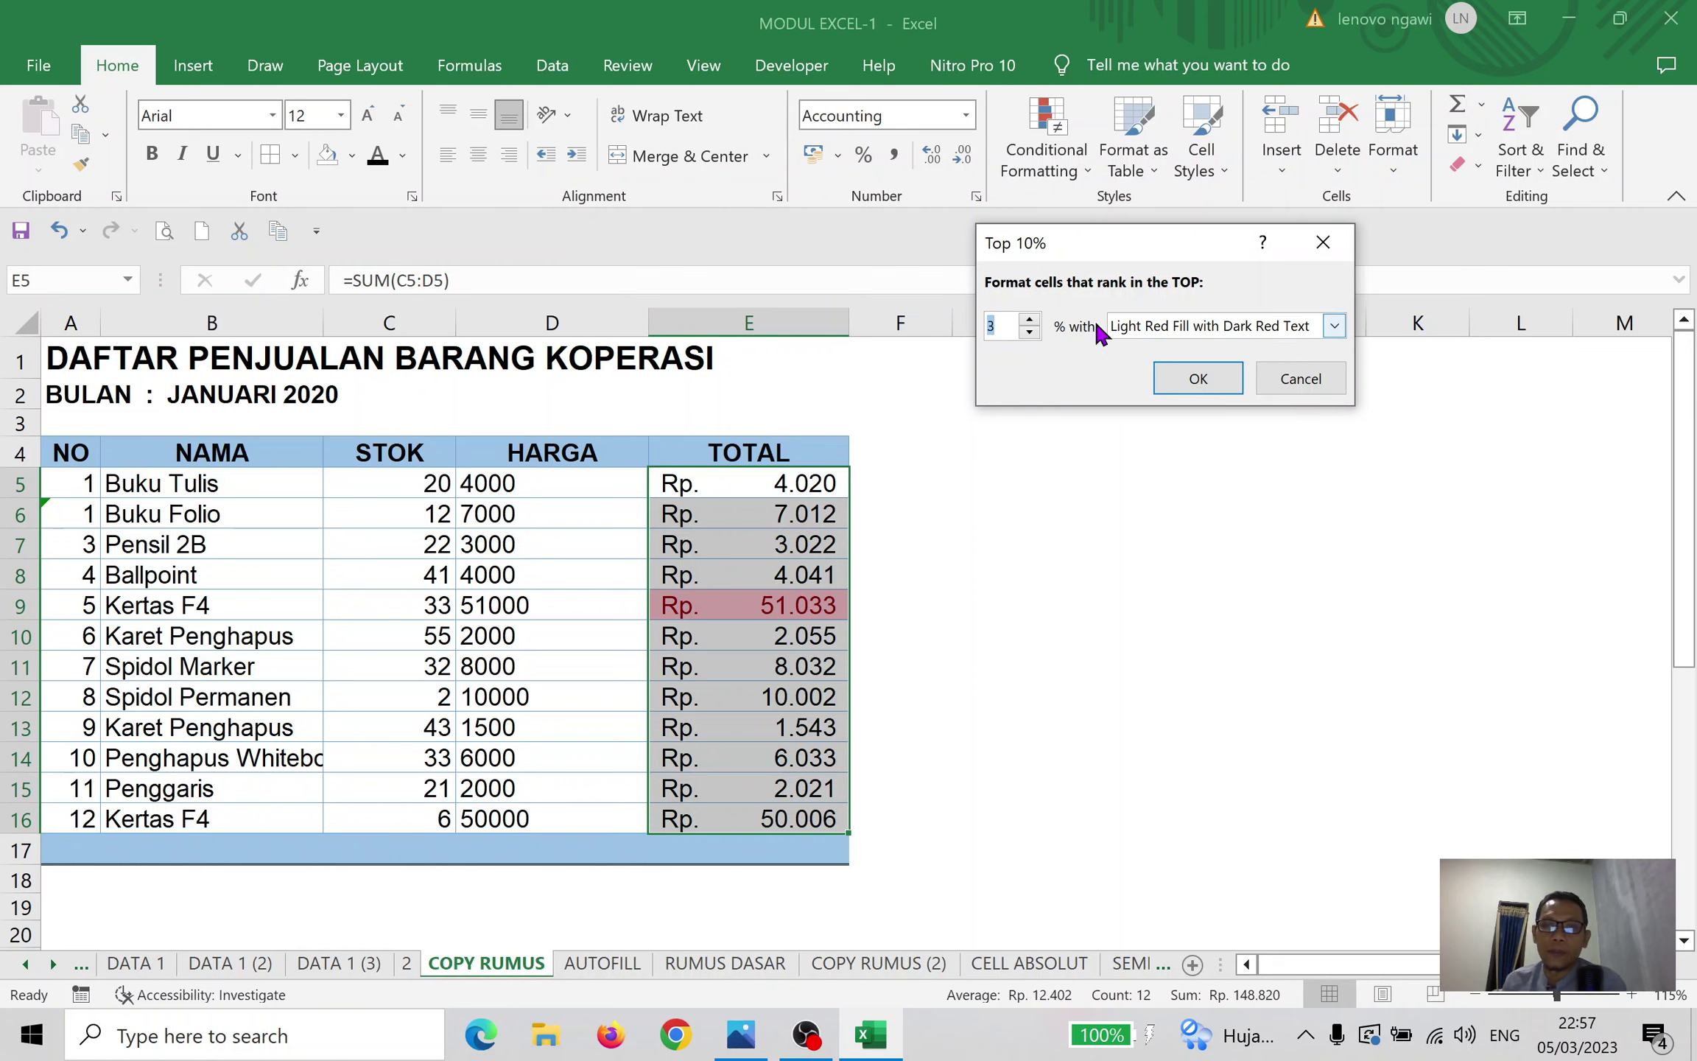
left_click(1290, 380)
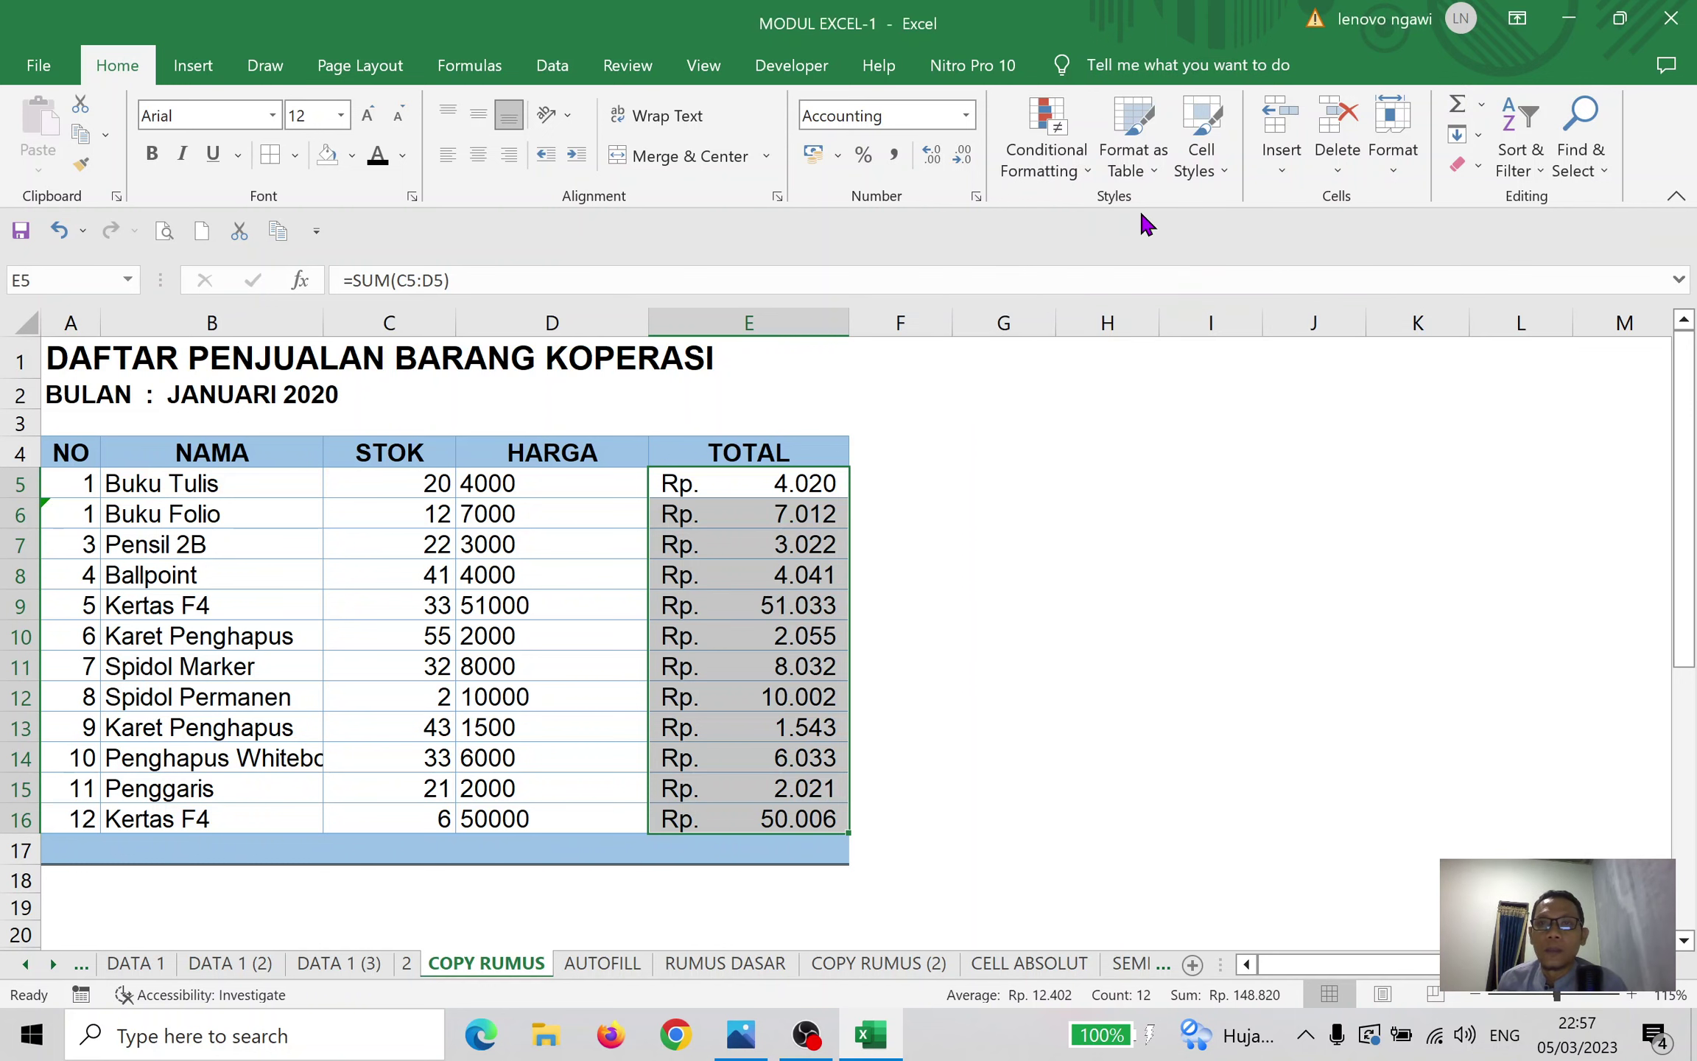
Preview a Bottom 10 Items rule on the TOTAL values with the rank lowered to 5, and discard it
left_click(1090, 170)
mouse_move(1121, 269)
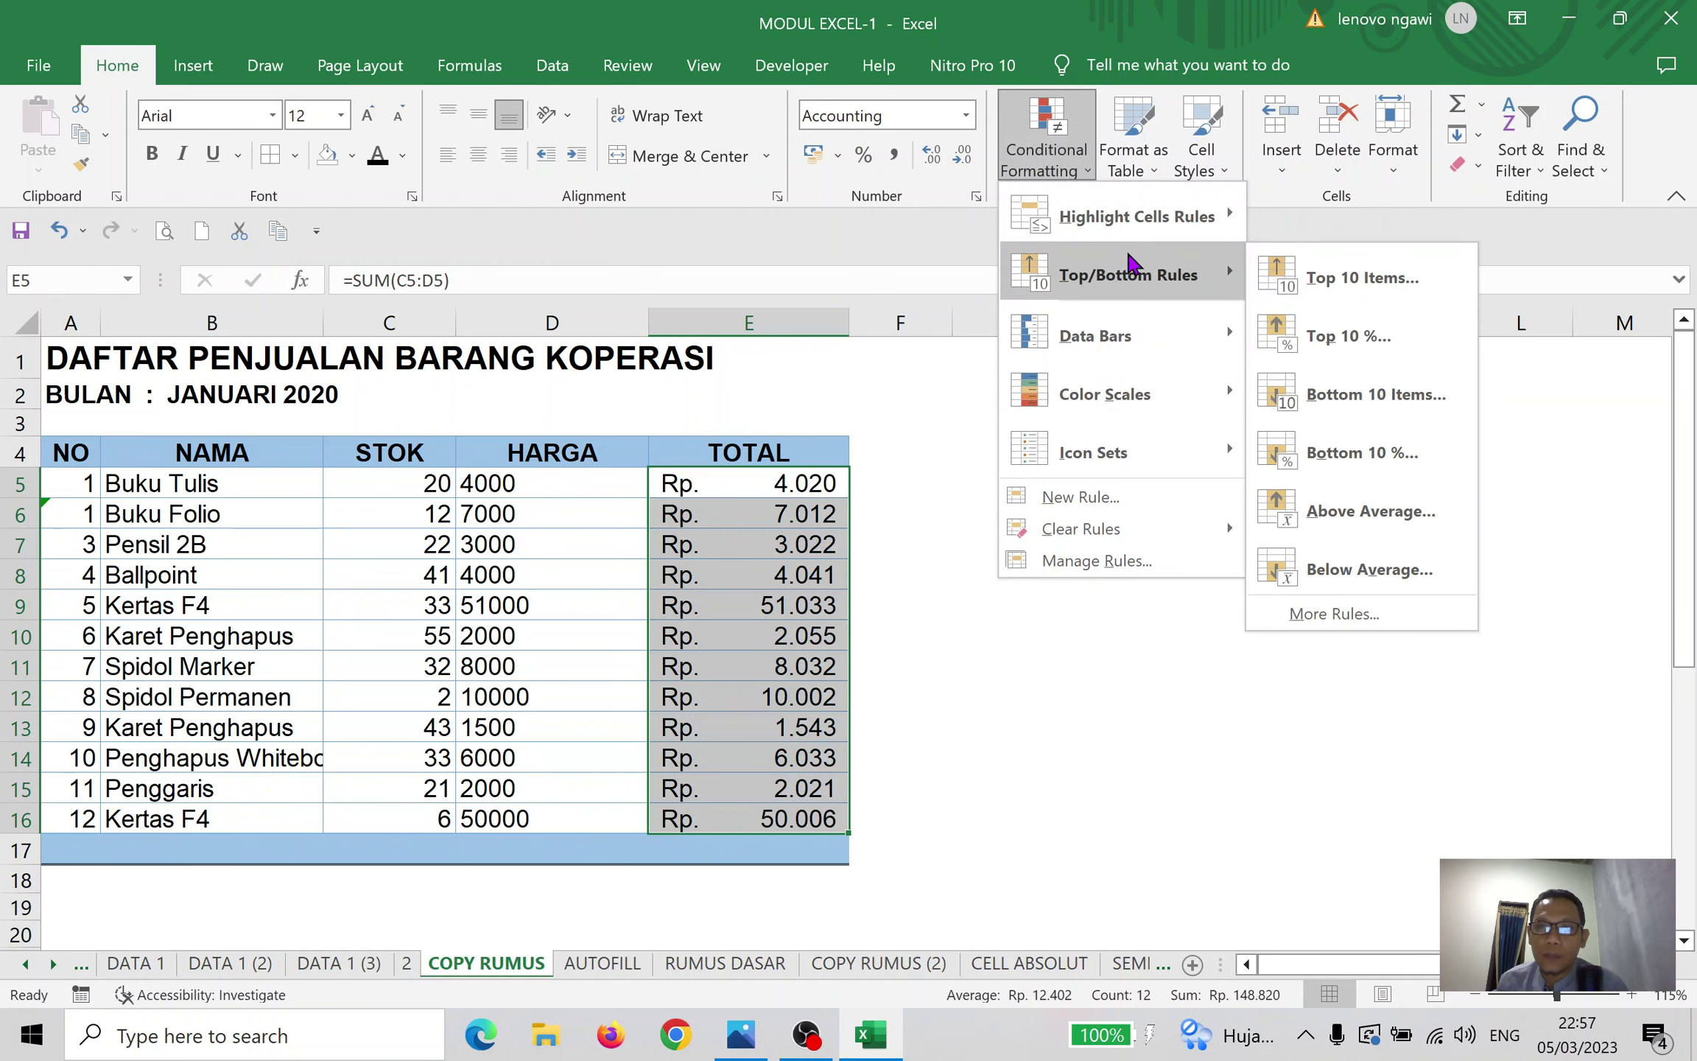
left_click(1359, 397)
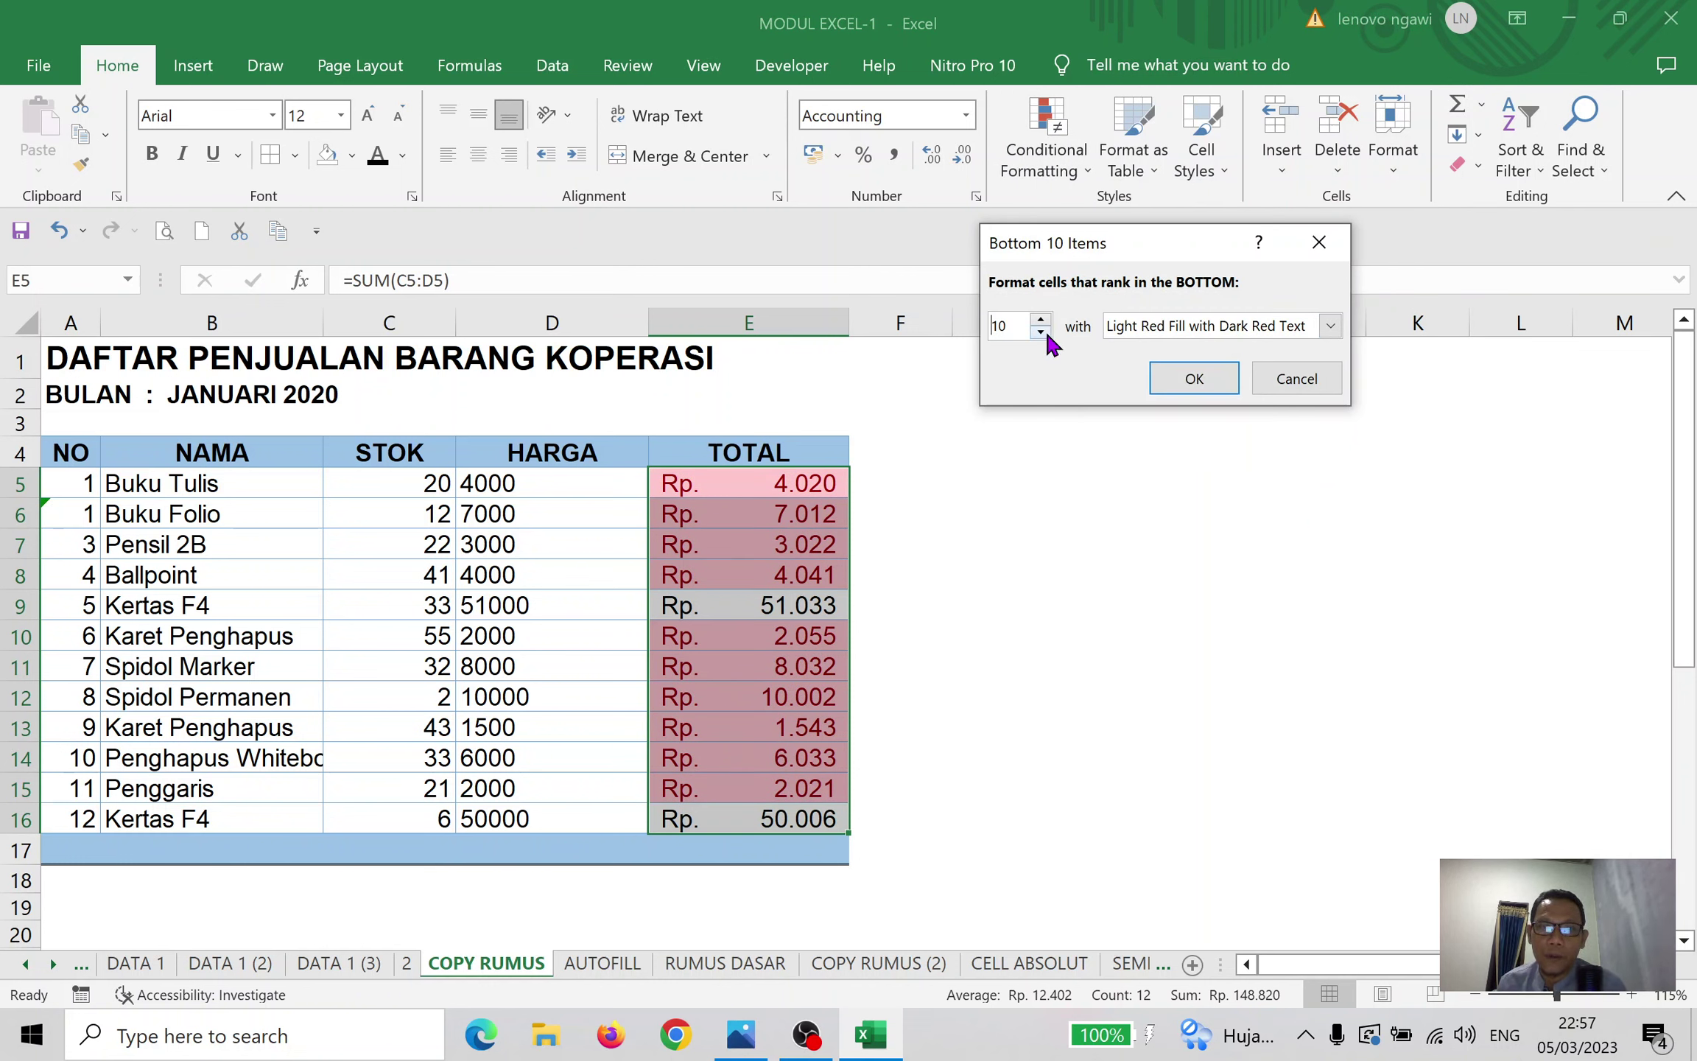
left_click(1045, 331)
left_click(1045, 332)
left_click(1045, 331)
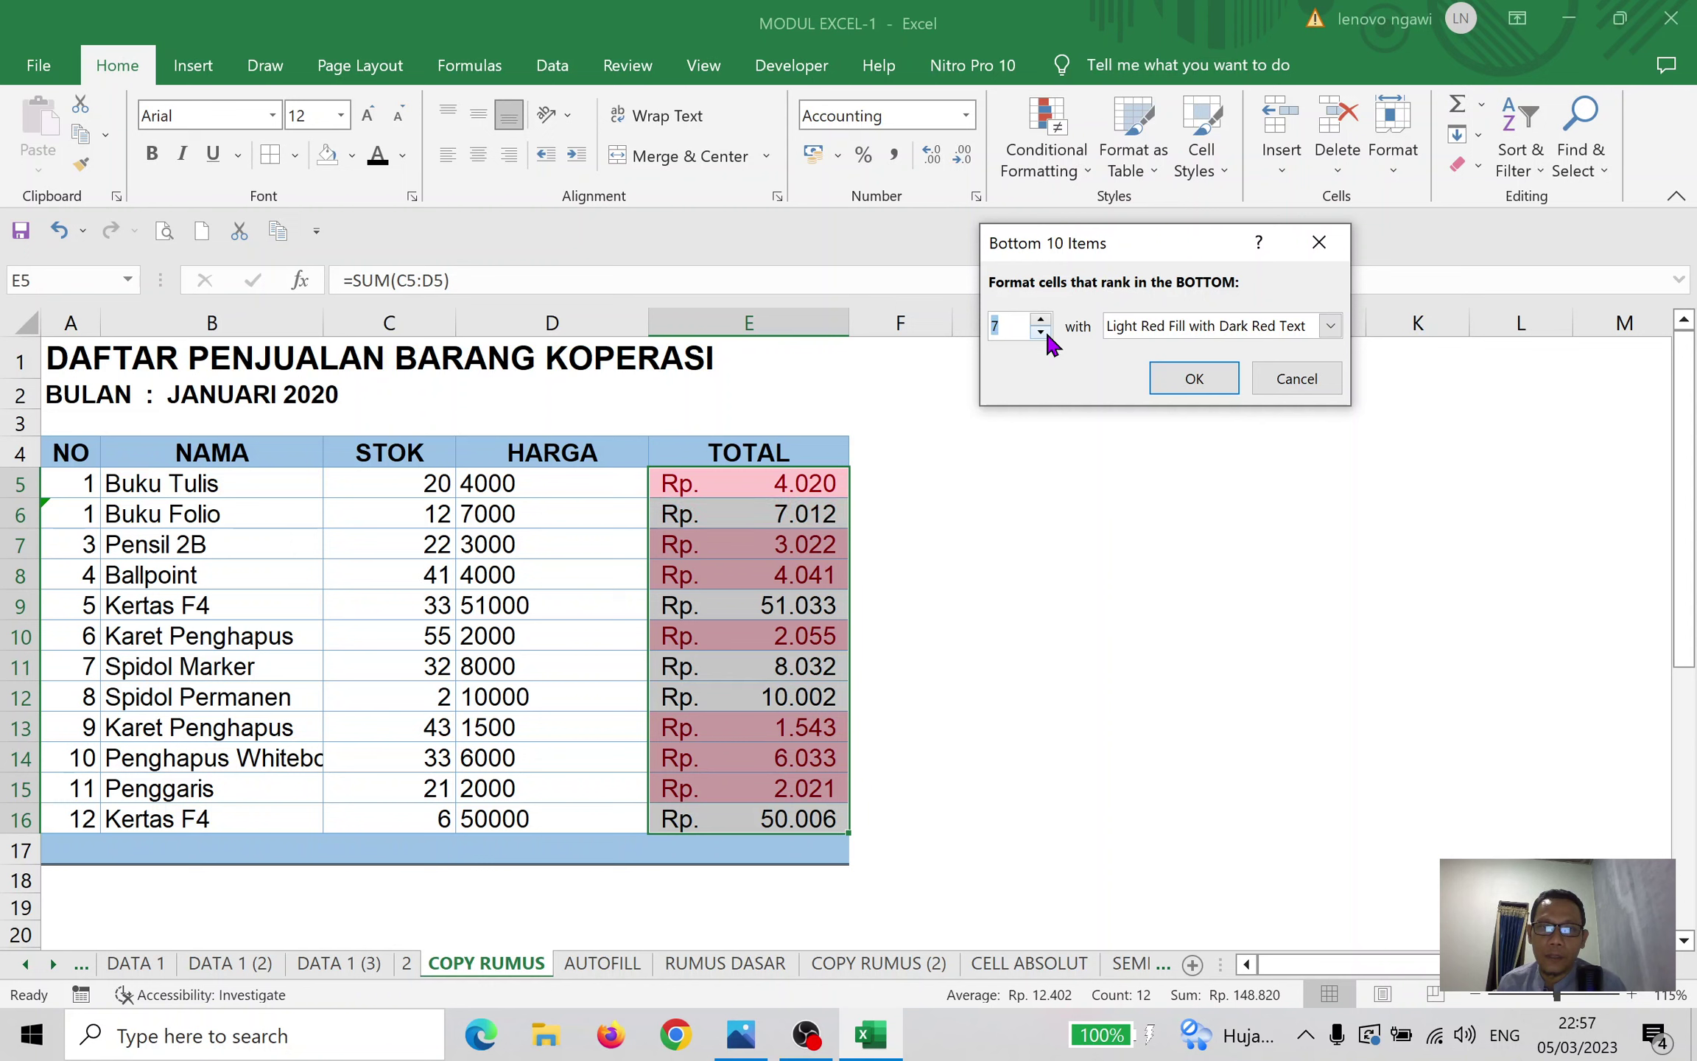
left_click(1046, 332)
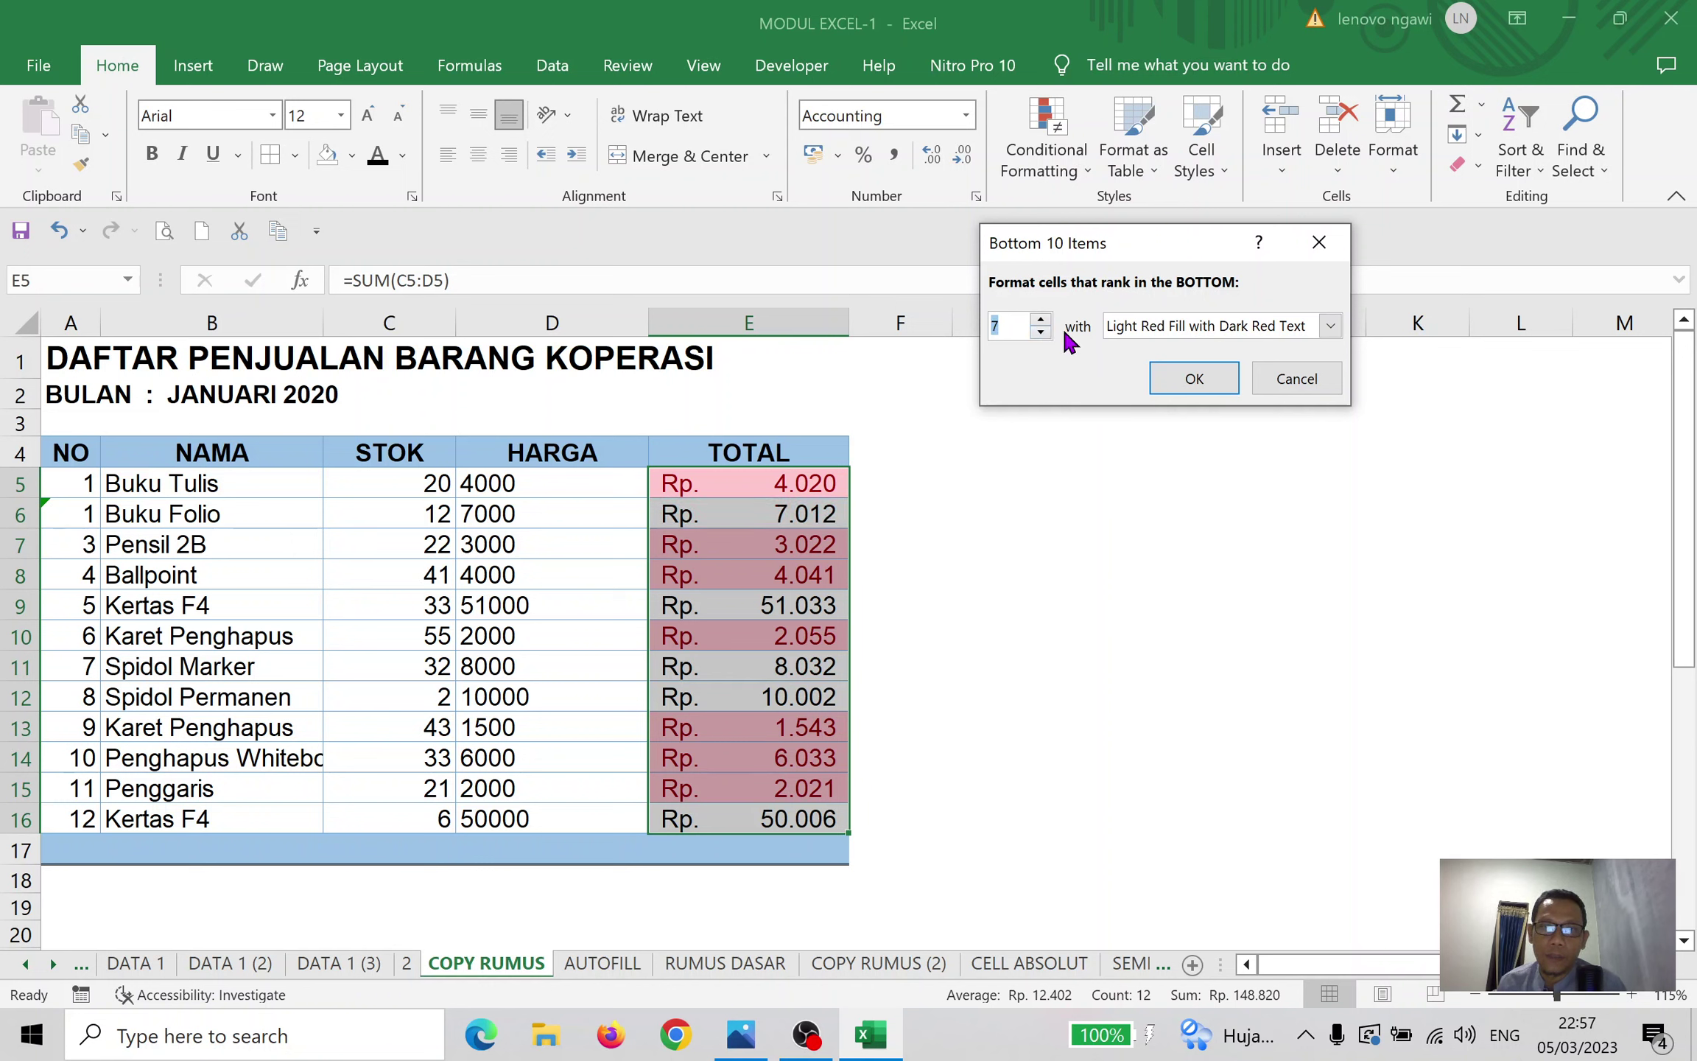
left_click(1041, 331)
left_click(1041, 331)
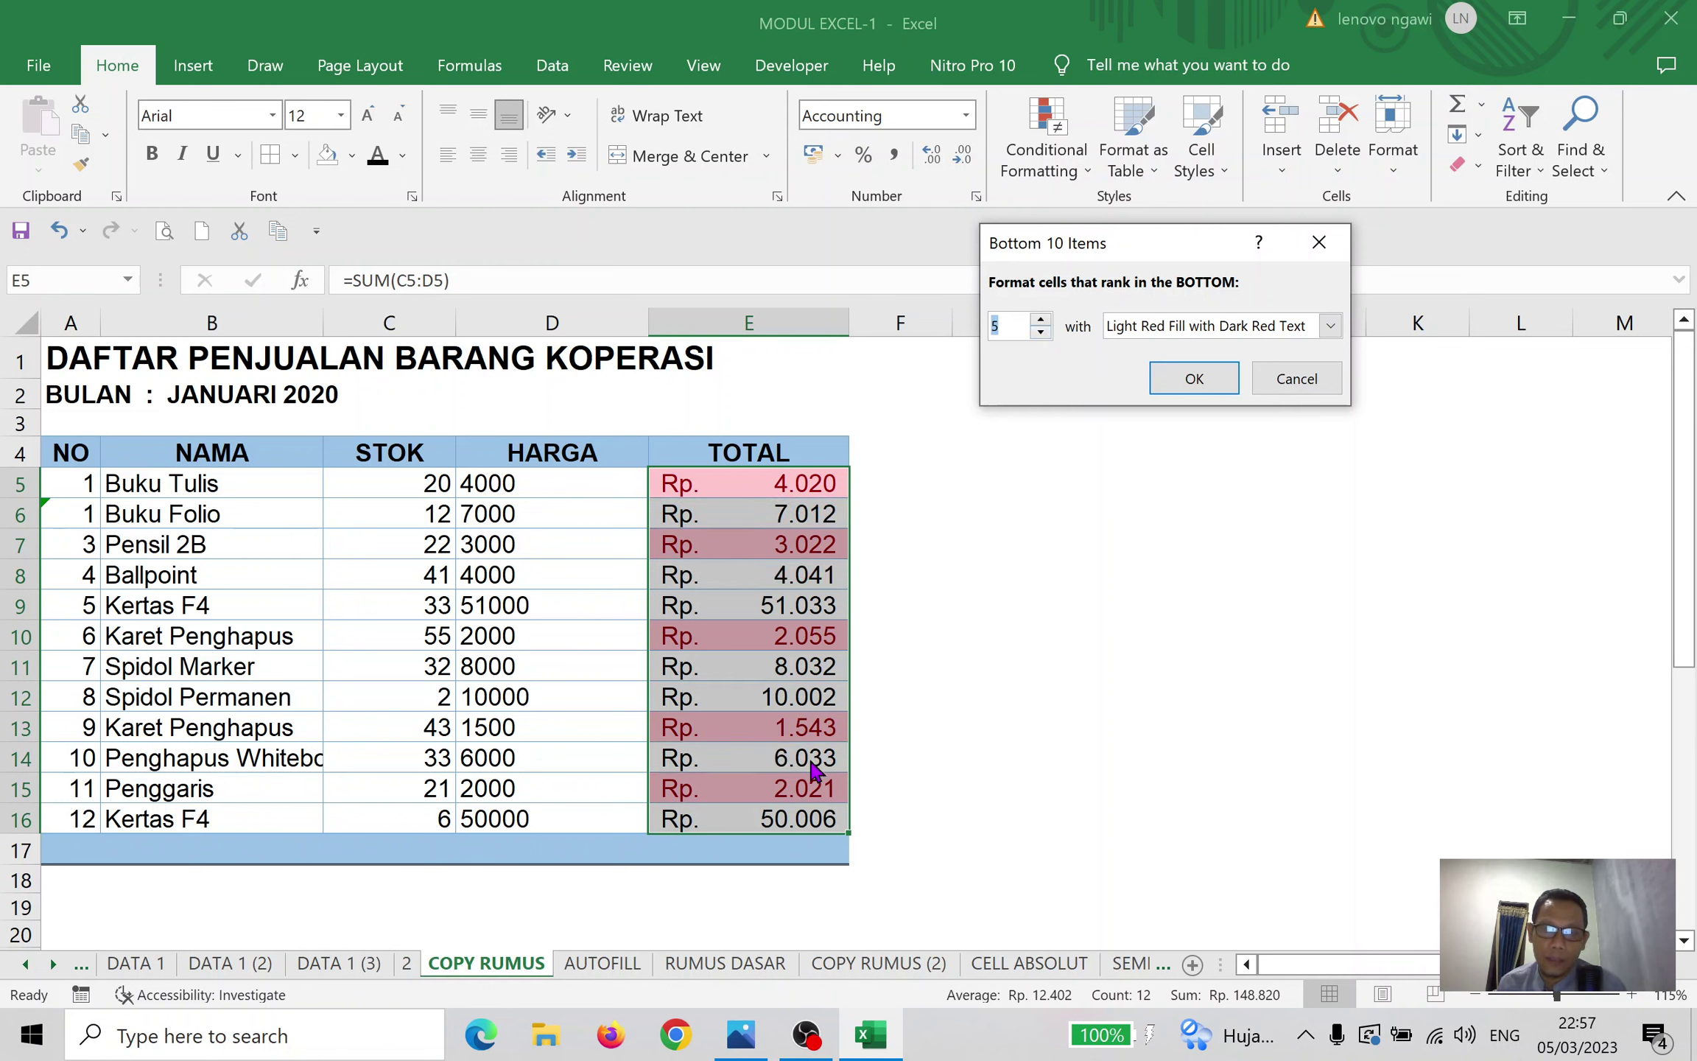
left_click(1294, 378)
Preview an Above Average rule on the TOTAL values with Light Red Fill with Dark Red Text, and discard it
left_click(1090, 170)
mouse_move(1132, 273)
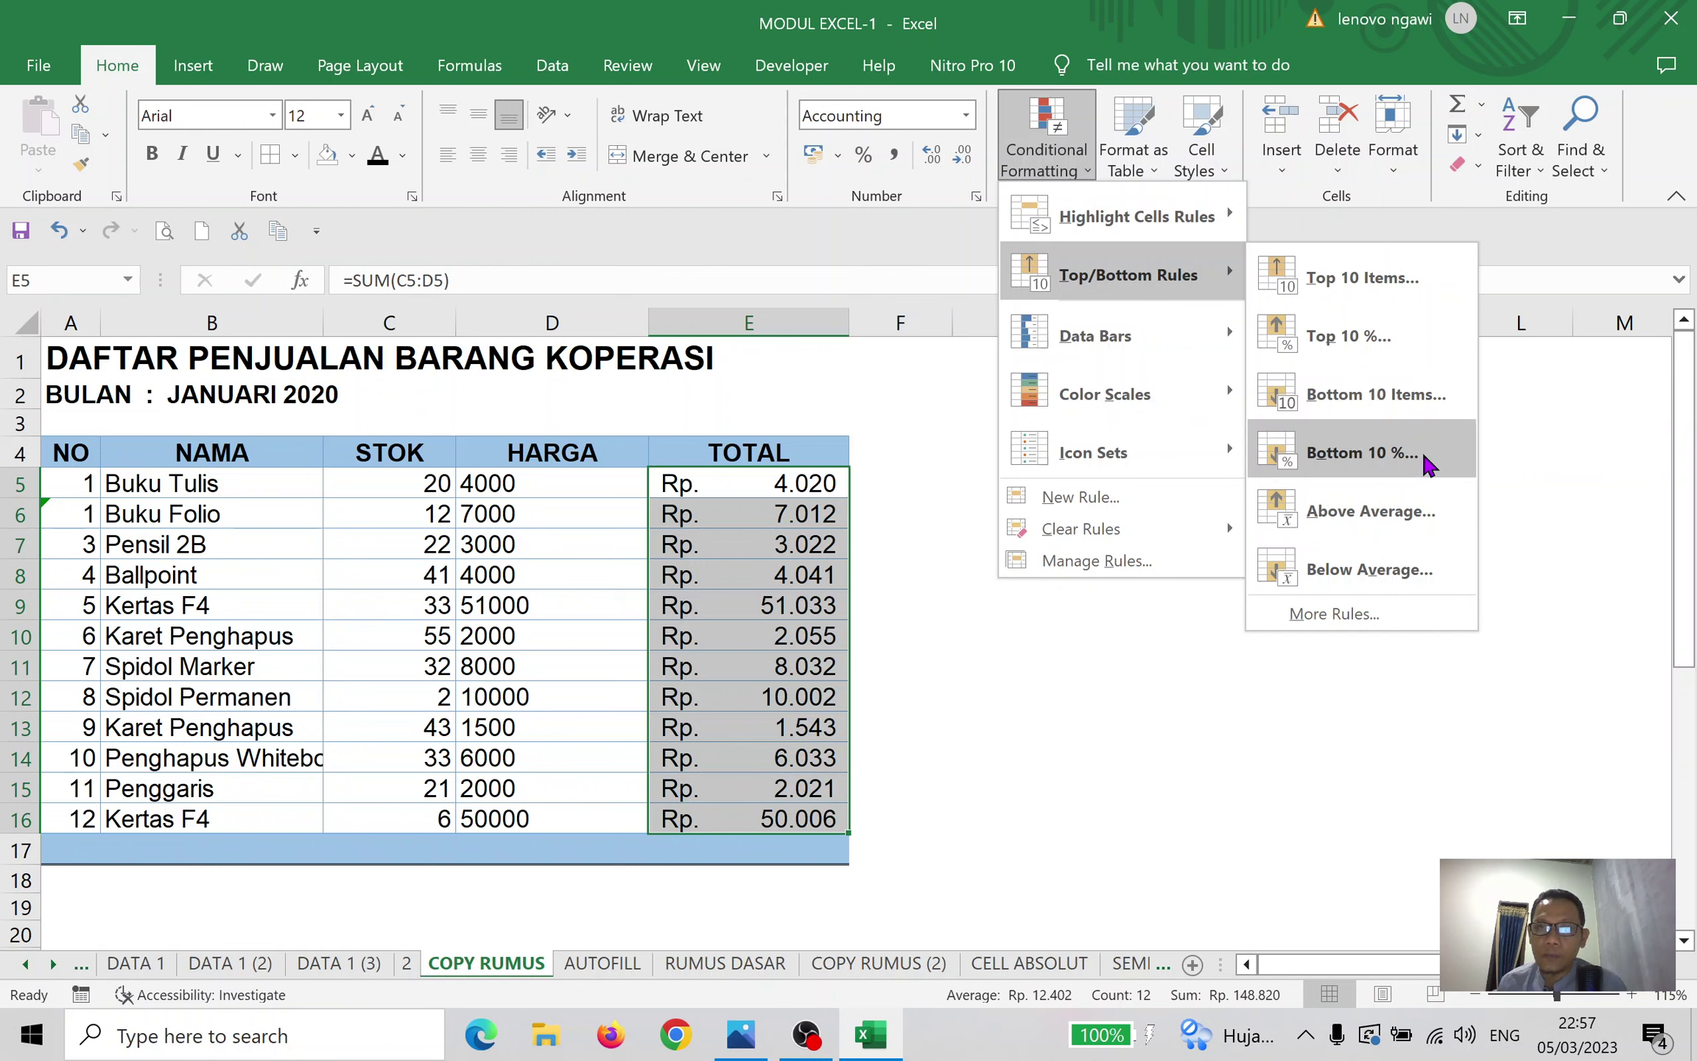
left_click(1383, 523)
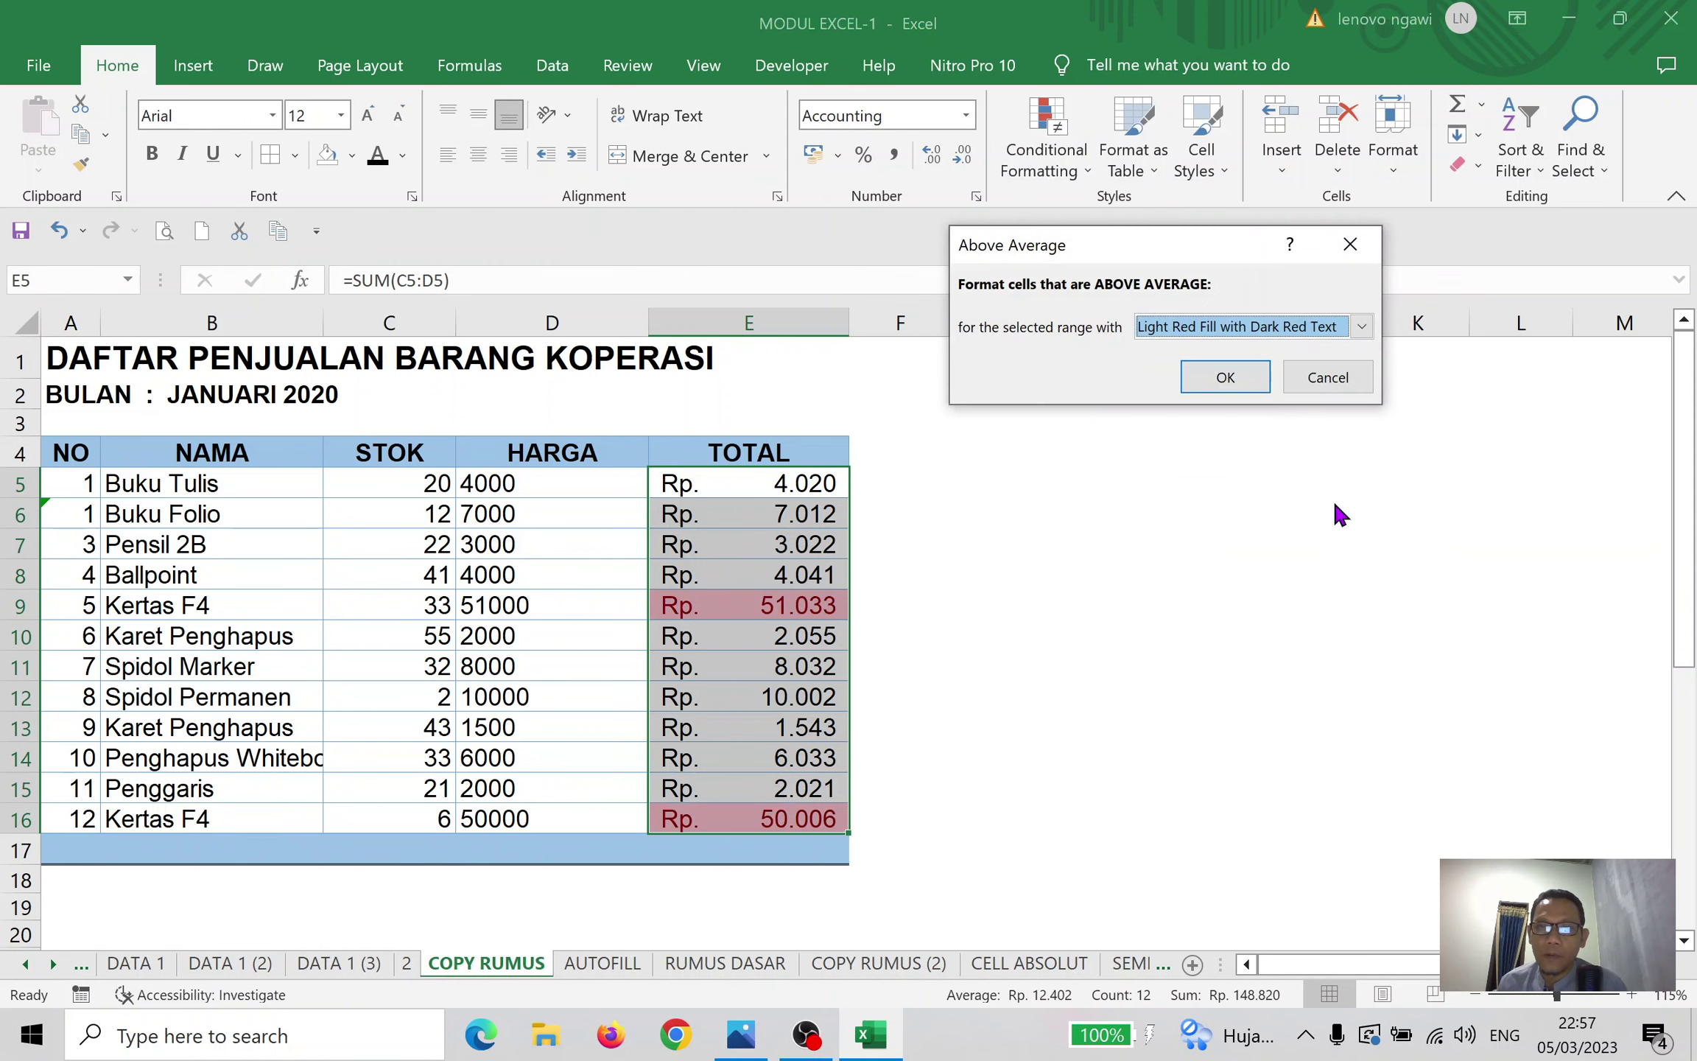
left_click(1358, 325)
left_click(1359, 325)
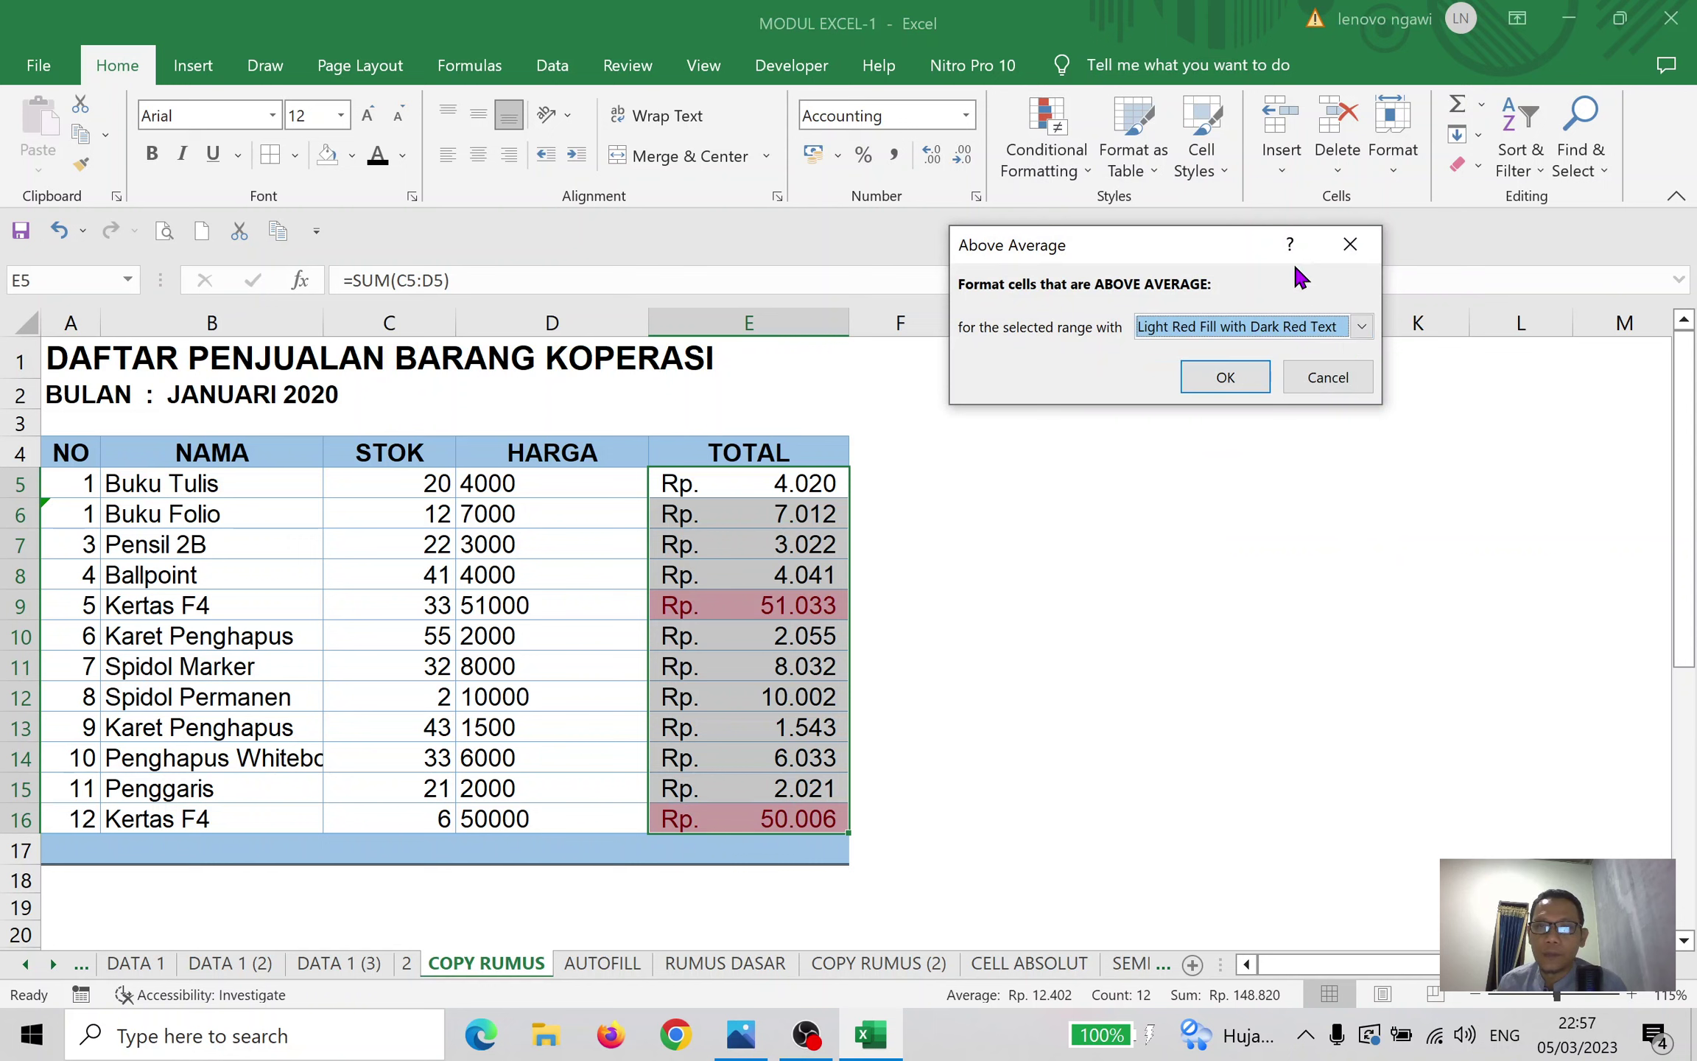
left_click(1347, 369)
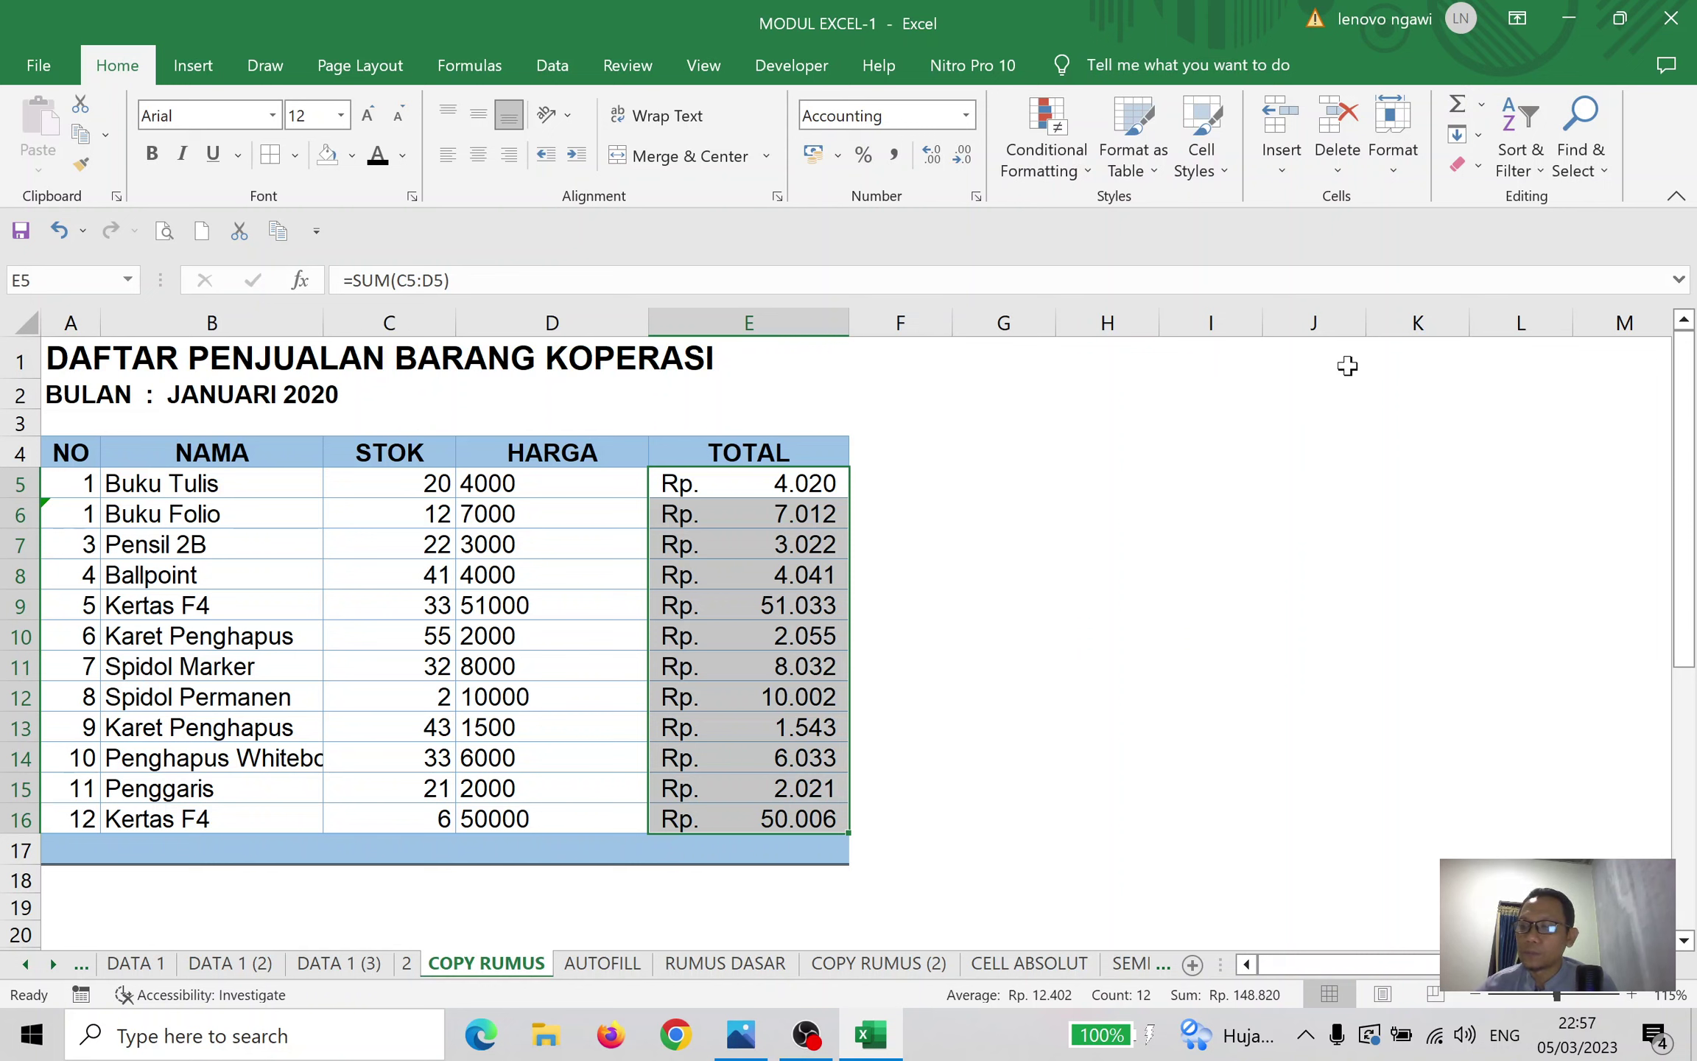
Preview a Below Average rule on the TOTAL values with Light Red Fill with Dark Red Text, and discard it
left_click(1087, 177)
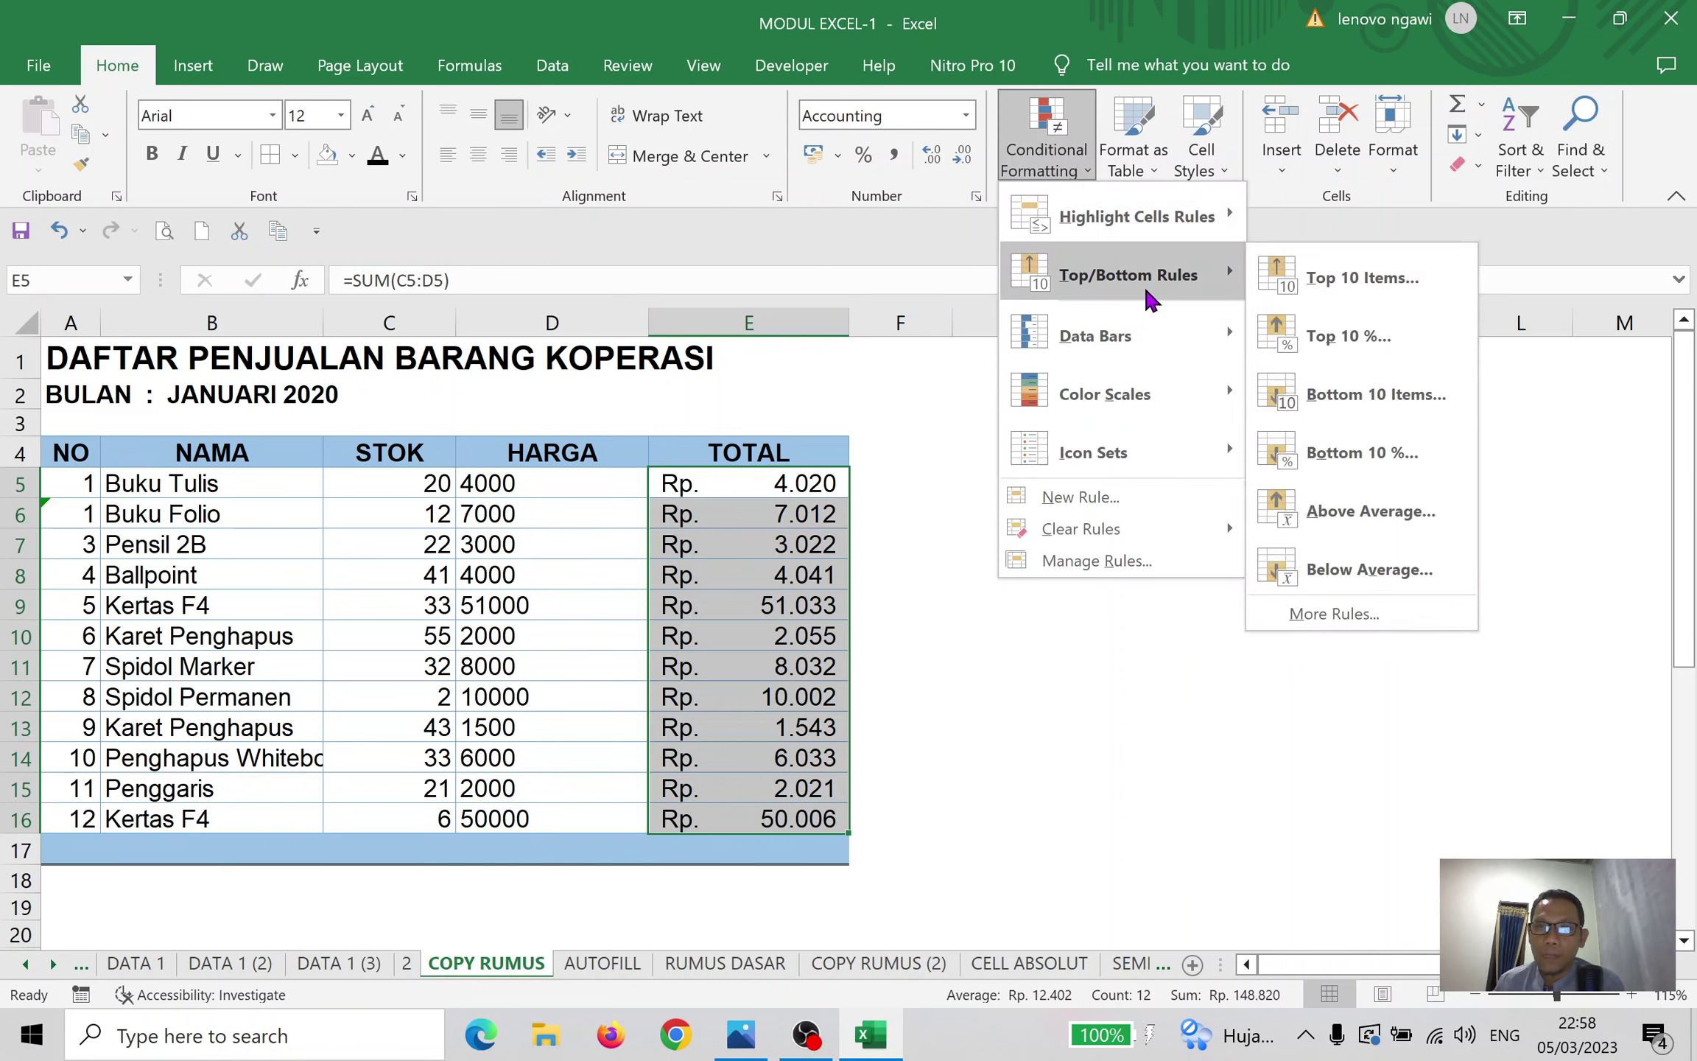
left_click(1369, 569)
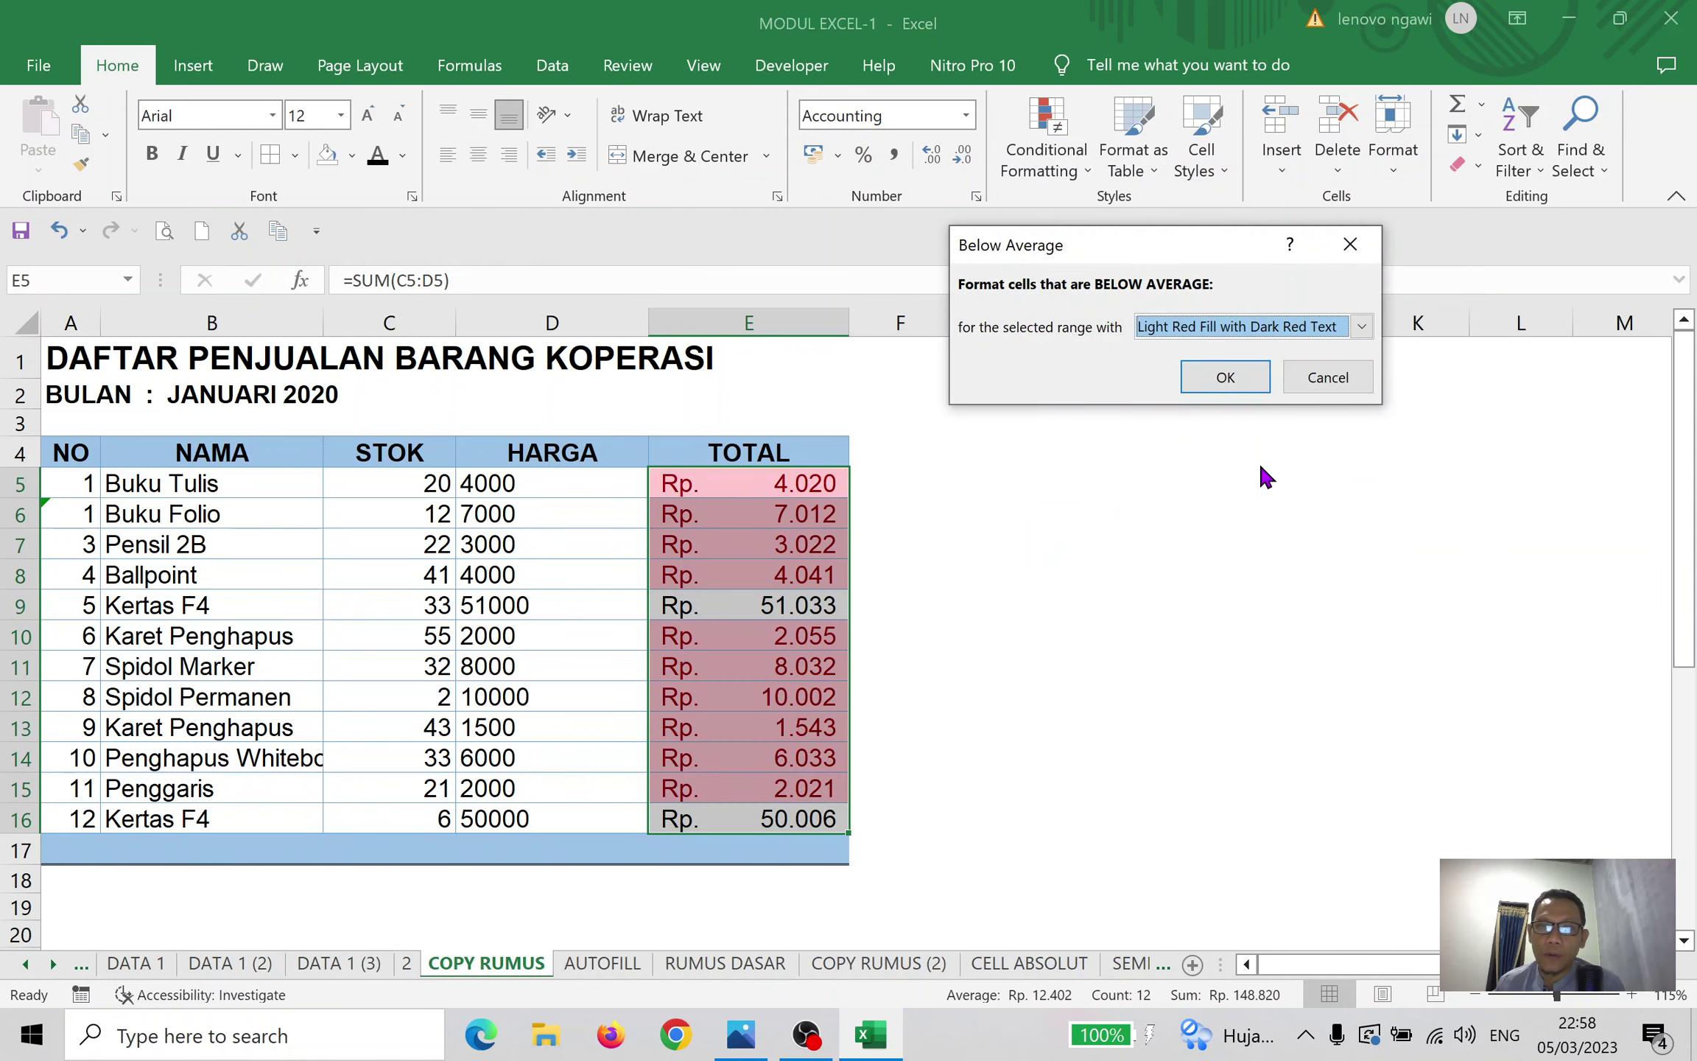
left_click(1332, 377)
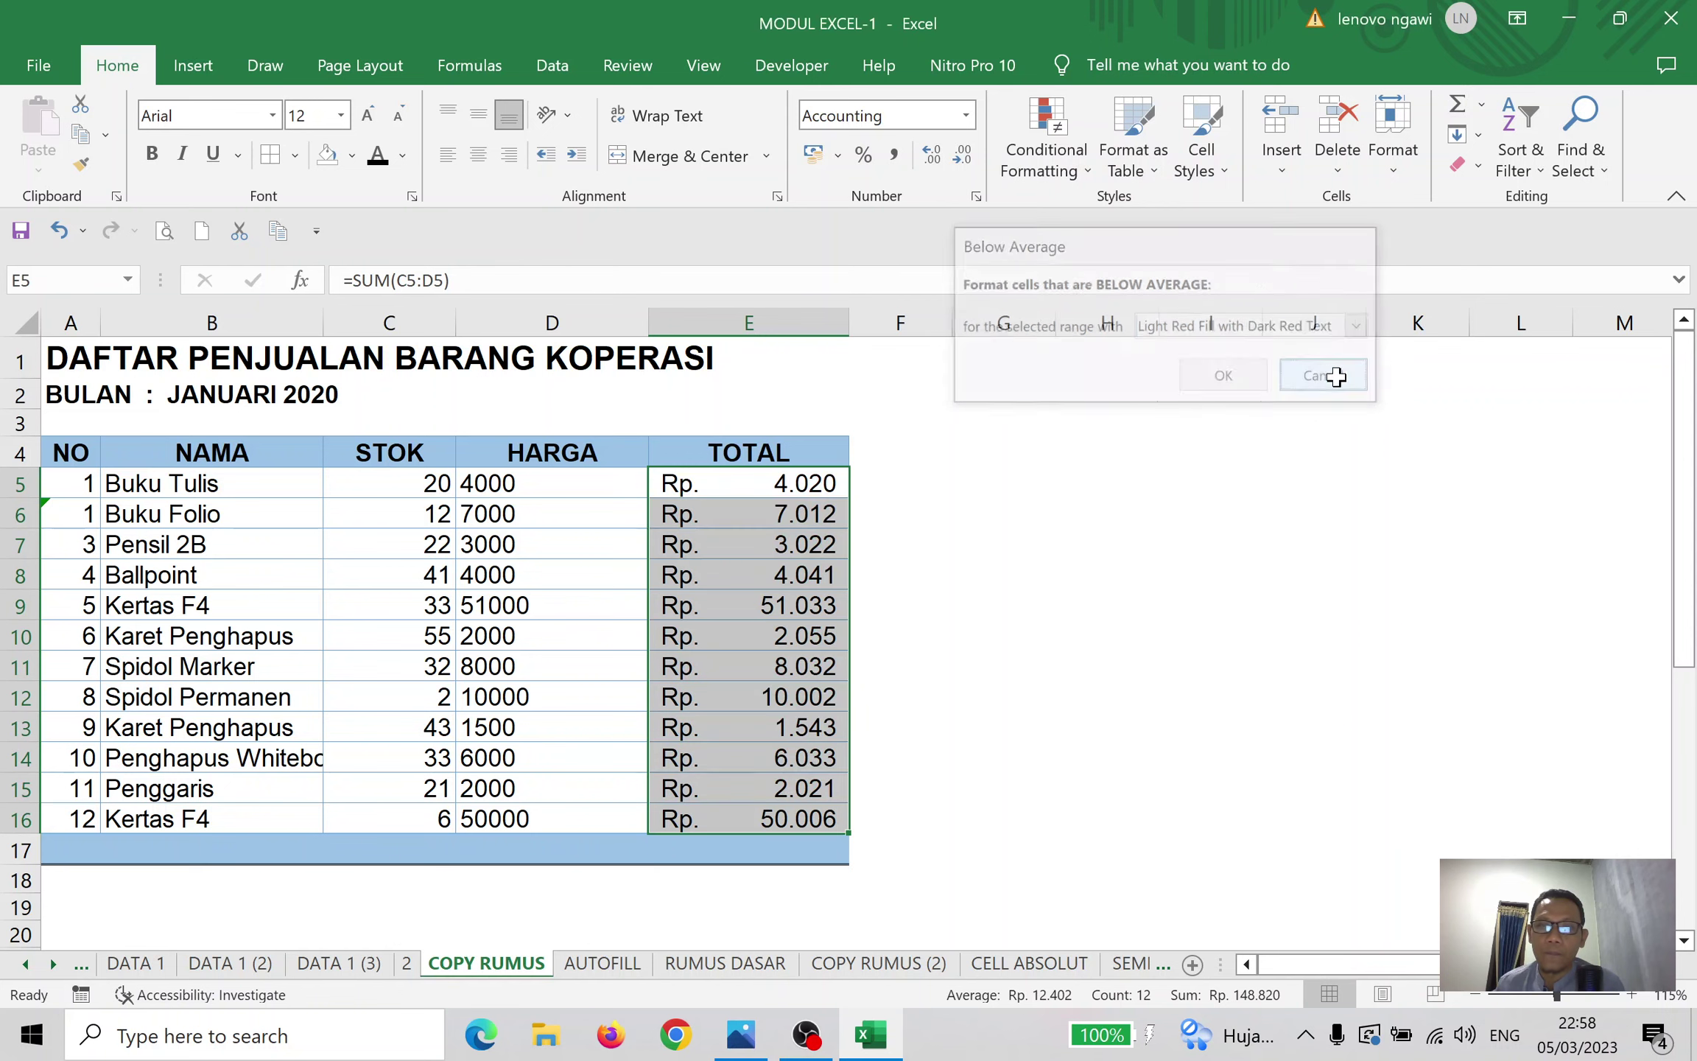
Examine the Data Bars, Color Scales and Icon Sets conditional formatting options for the TOTAL values
left_click(1083, 165)
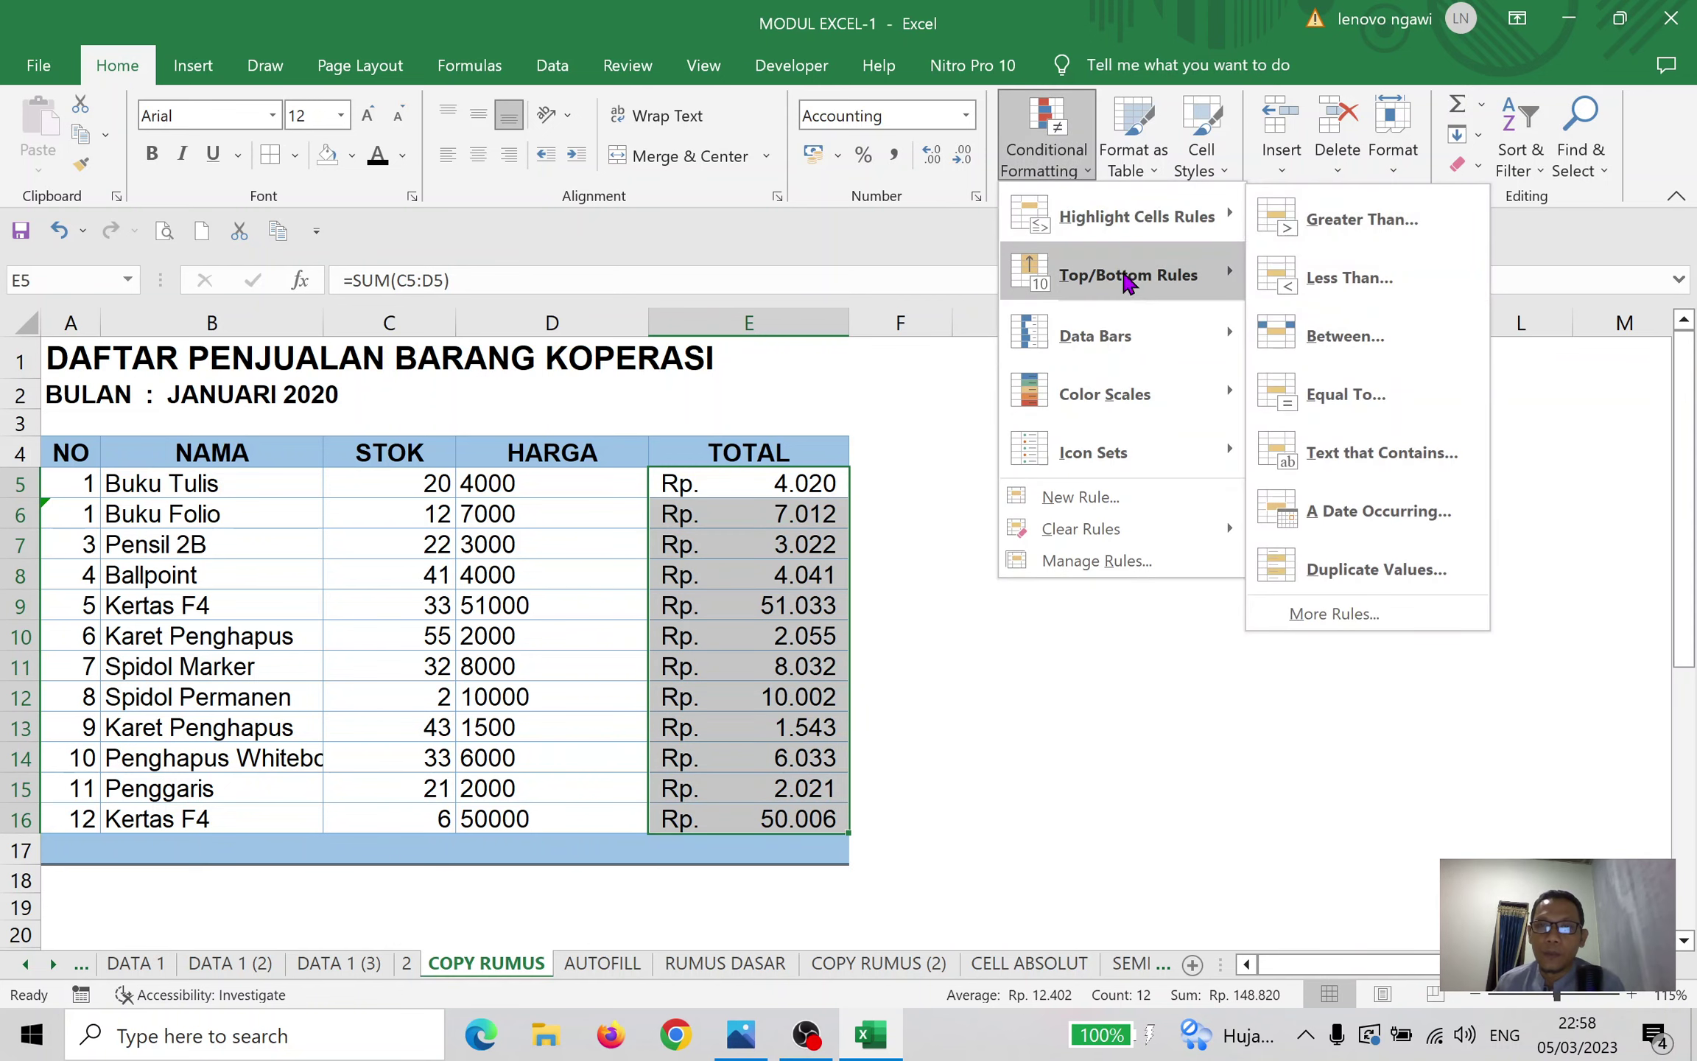
mouse_move(1129, 296)
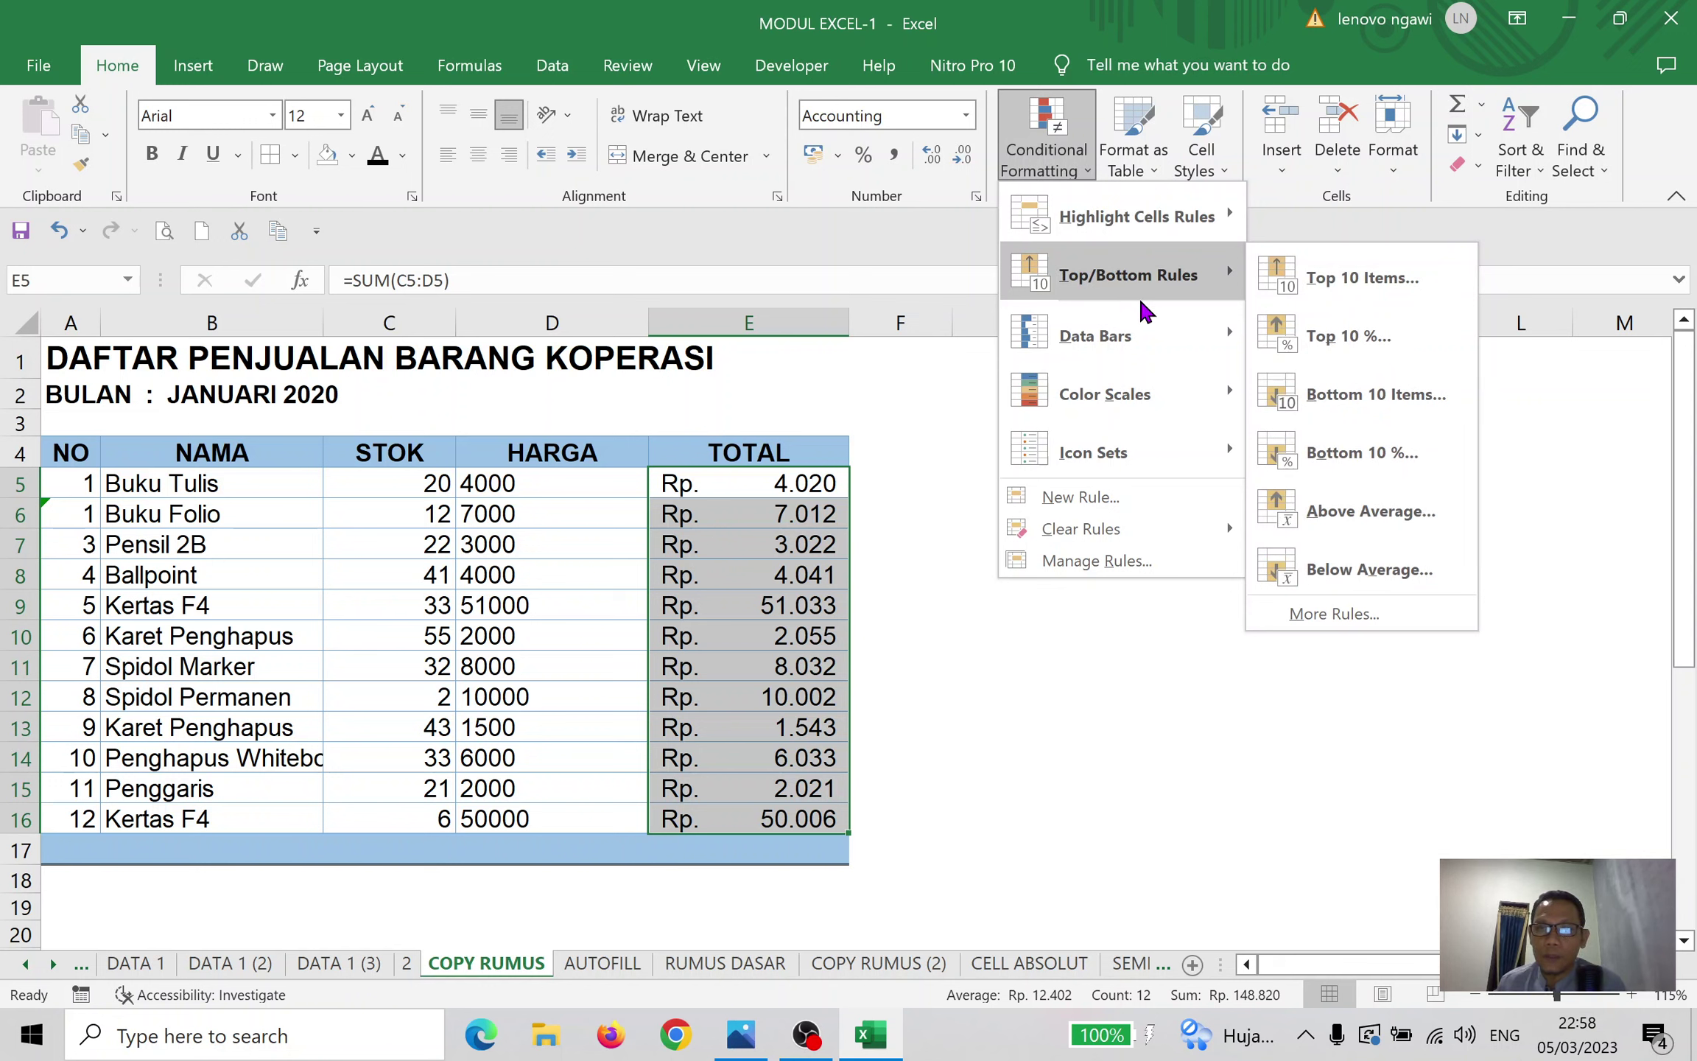
mouse_move(1144, 348)
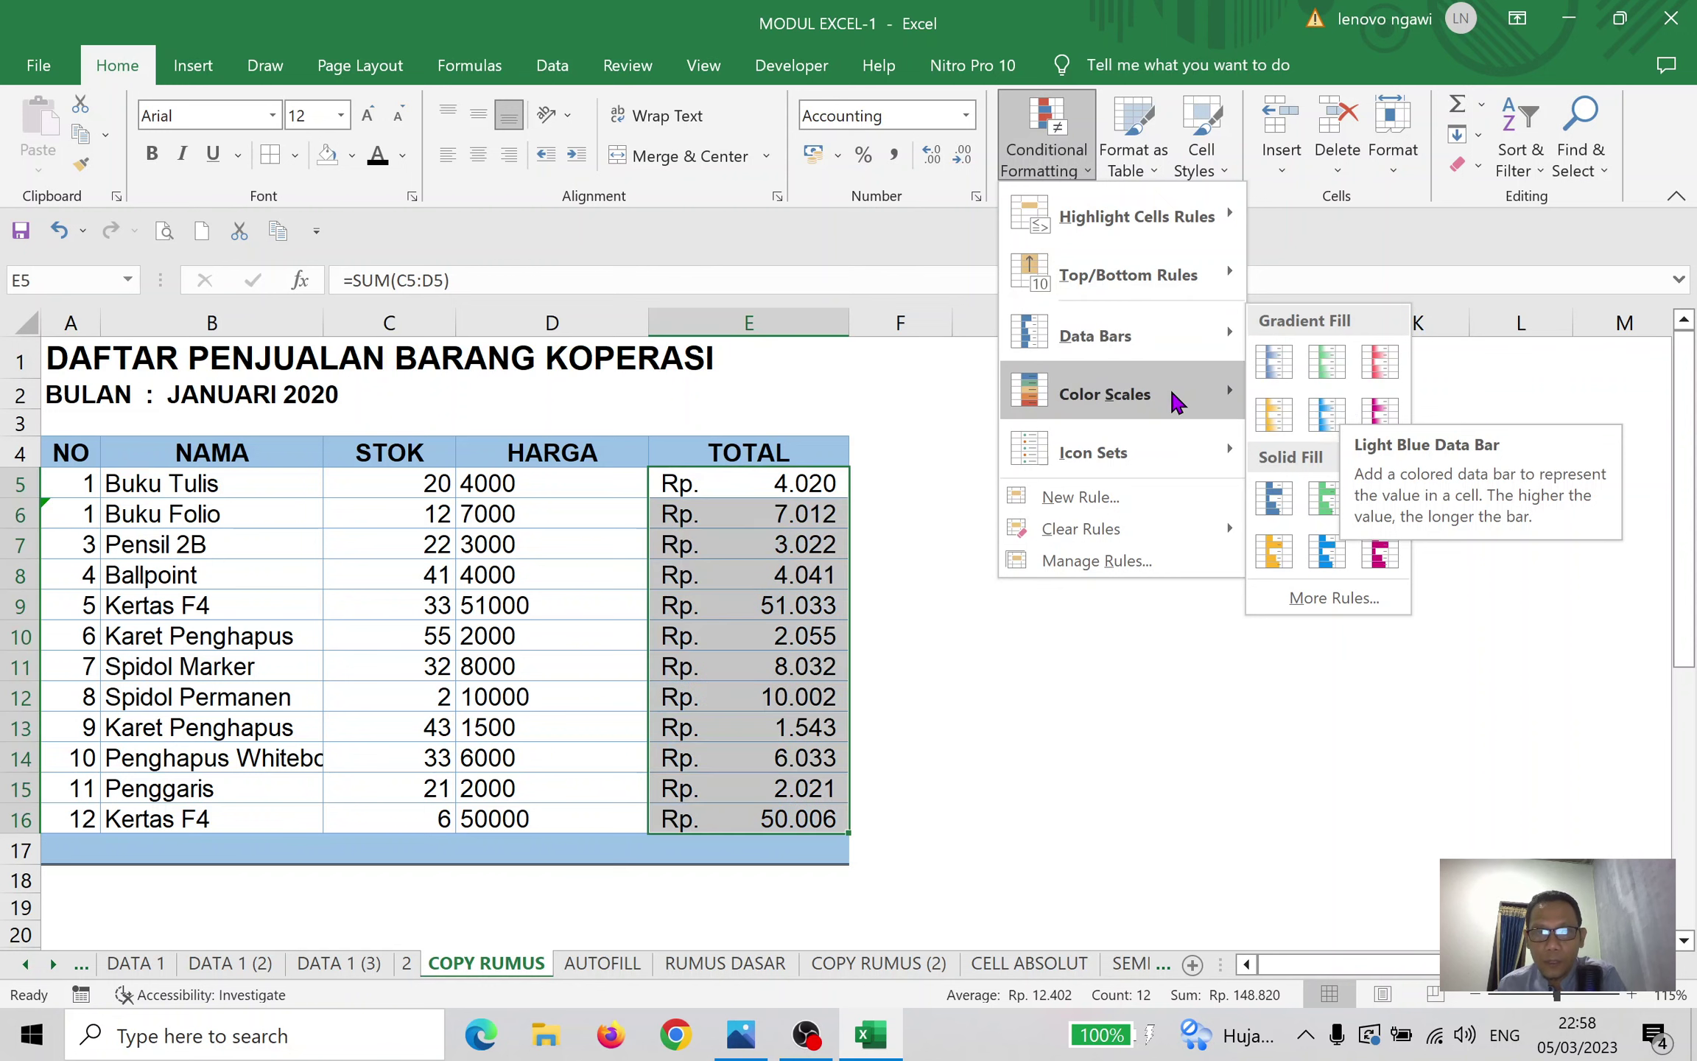
mouse_move(1176, 401)
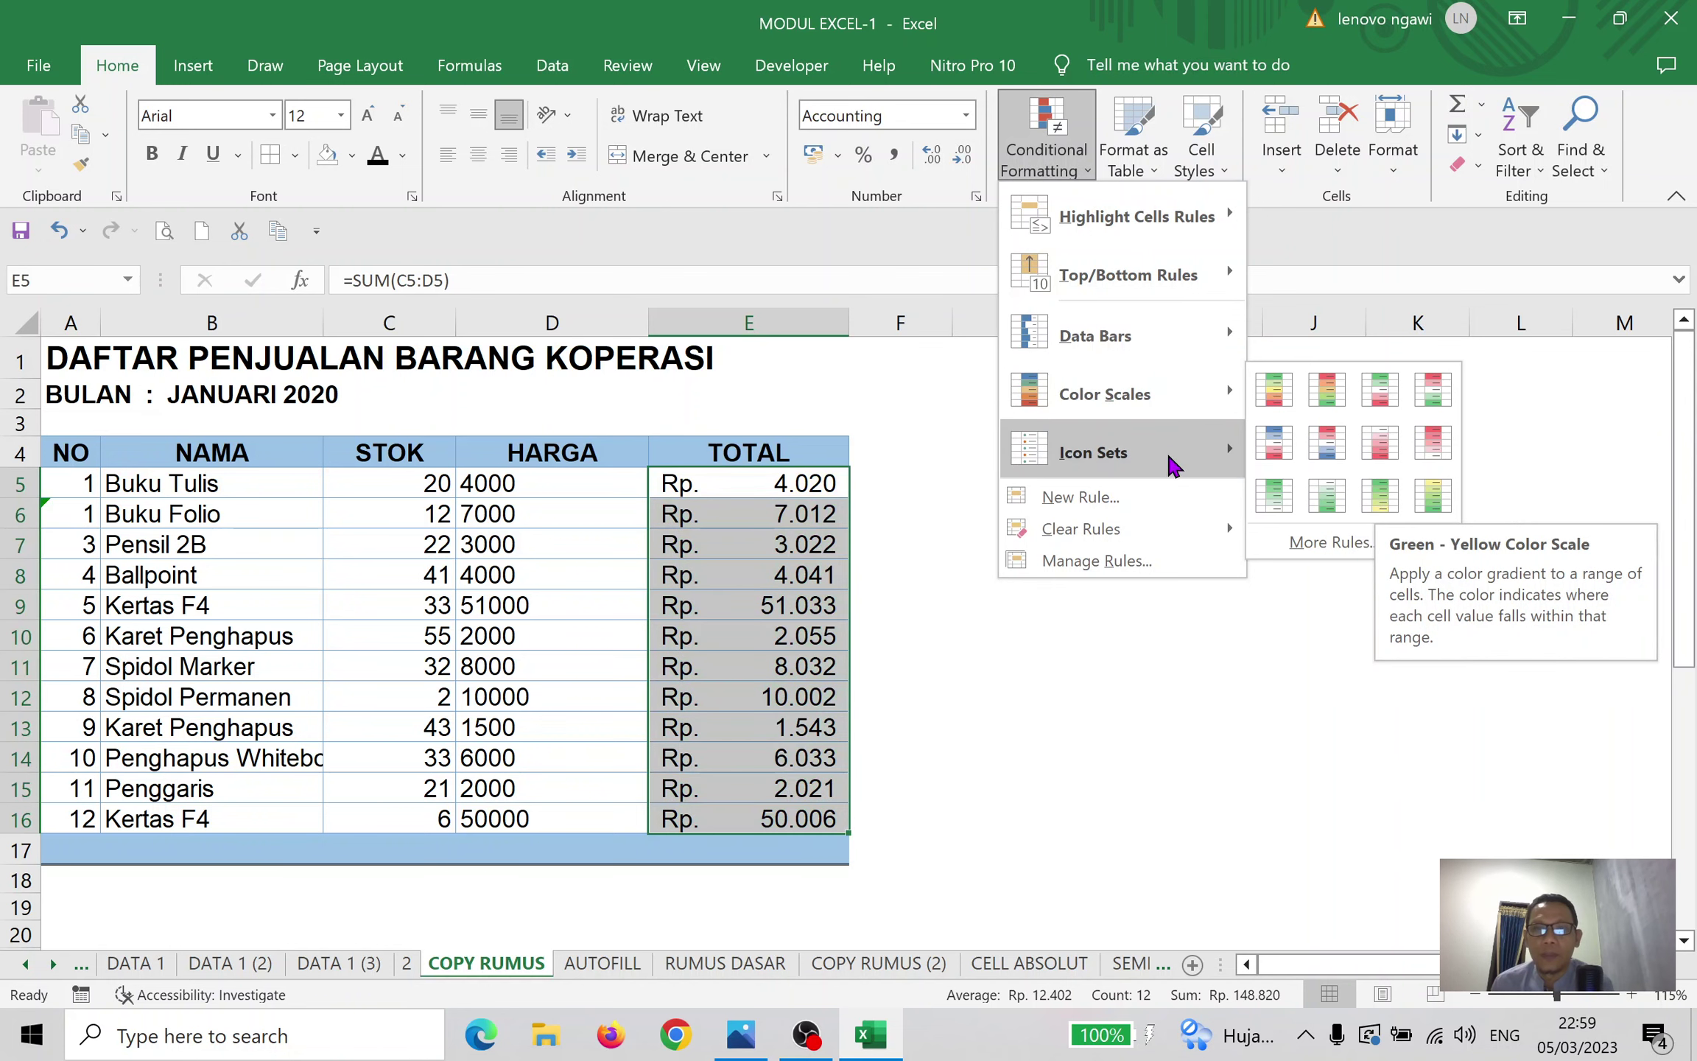
mouse_move(1153, 456)
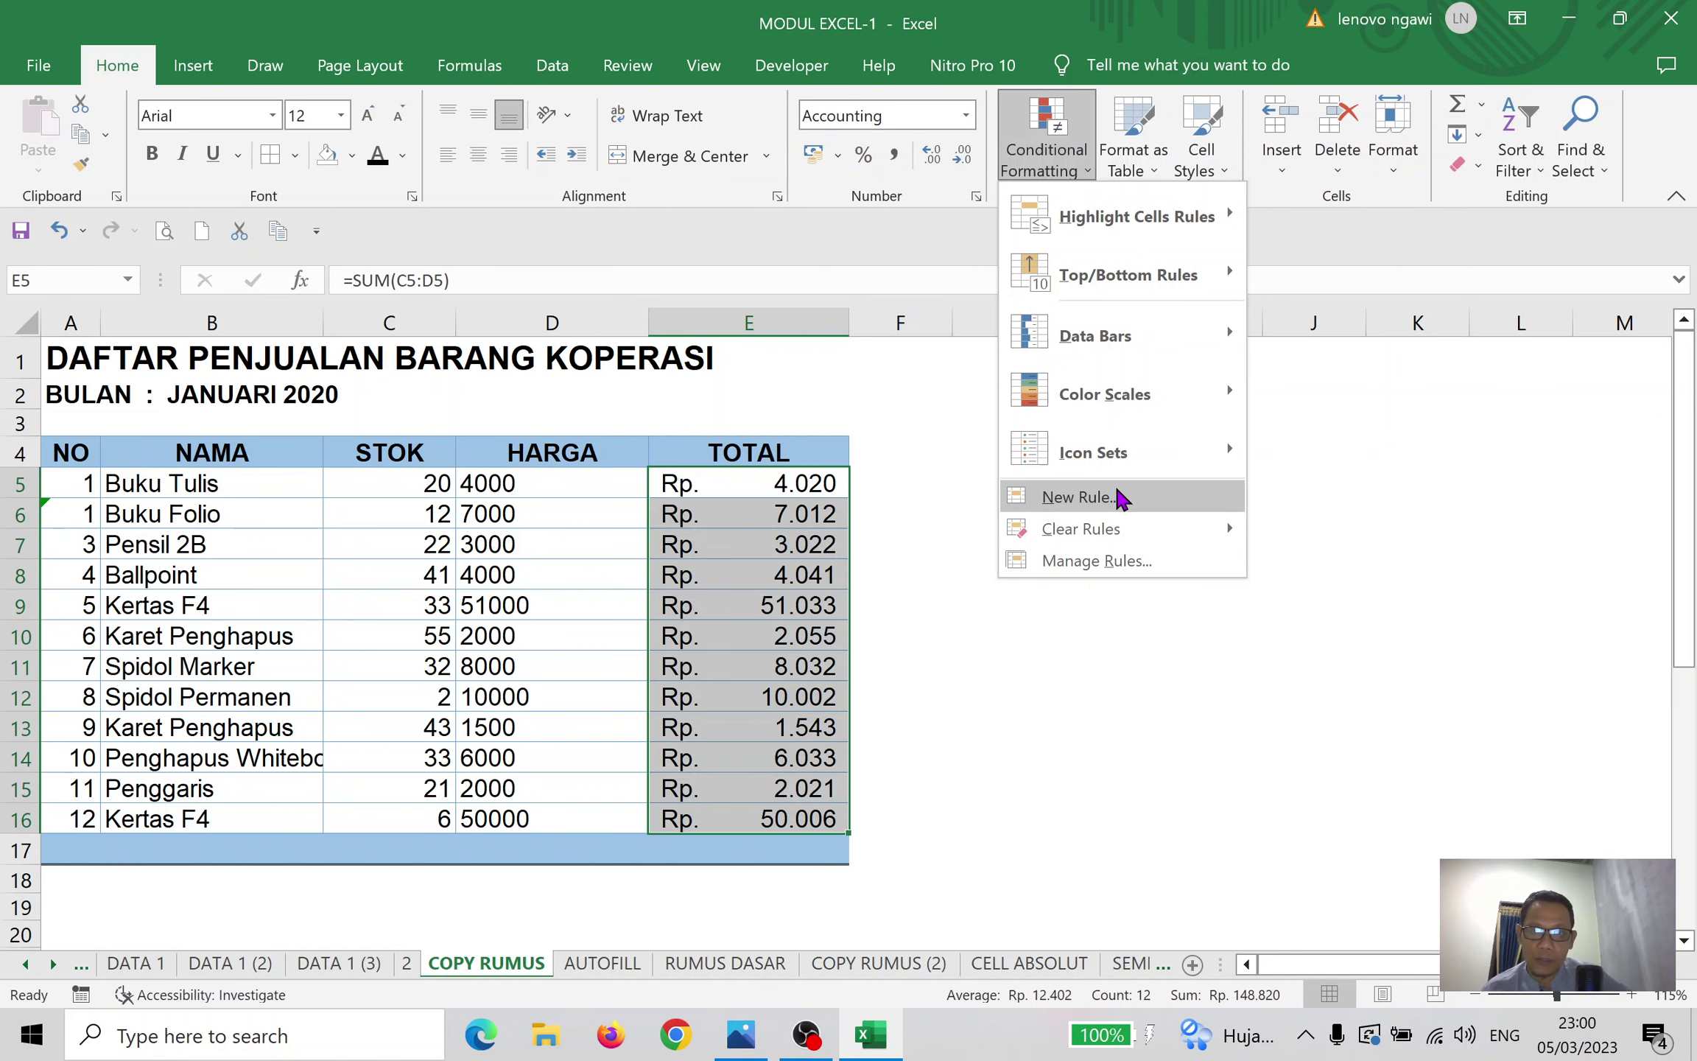
Start a new formatting rule for the TOTAL values and try the 3-Color Scale and Data Bar format styles
left_click(1118, 504)
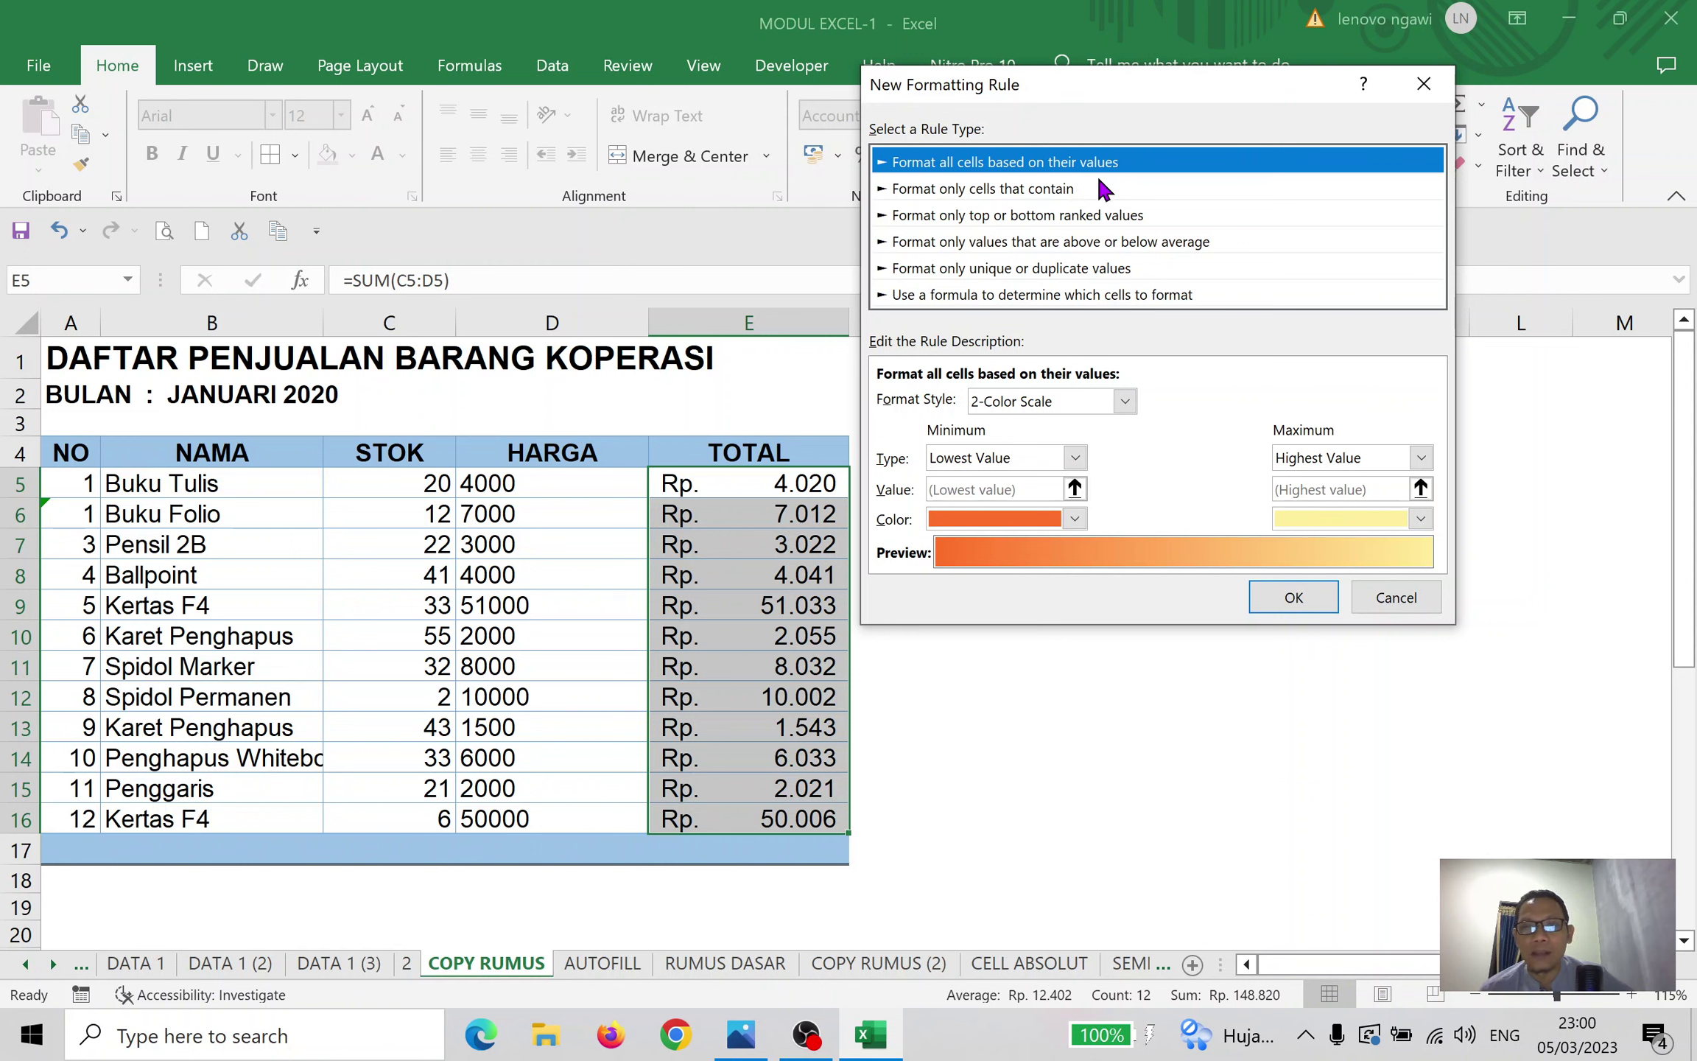
left_click_drag(1085, 83, 1051, 192)
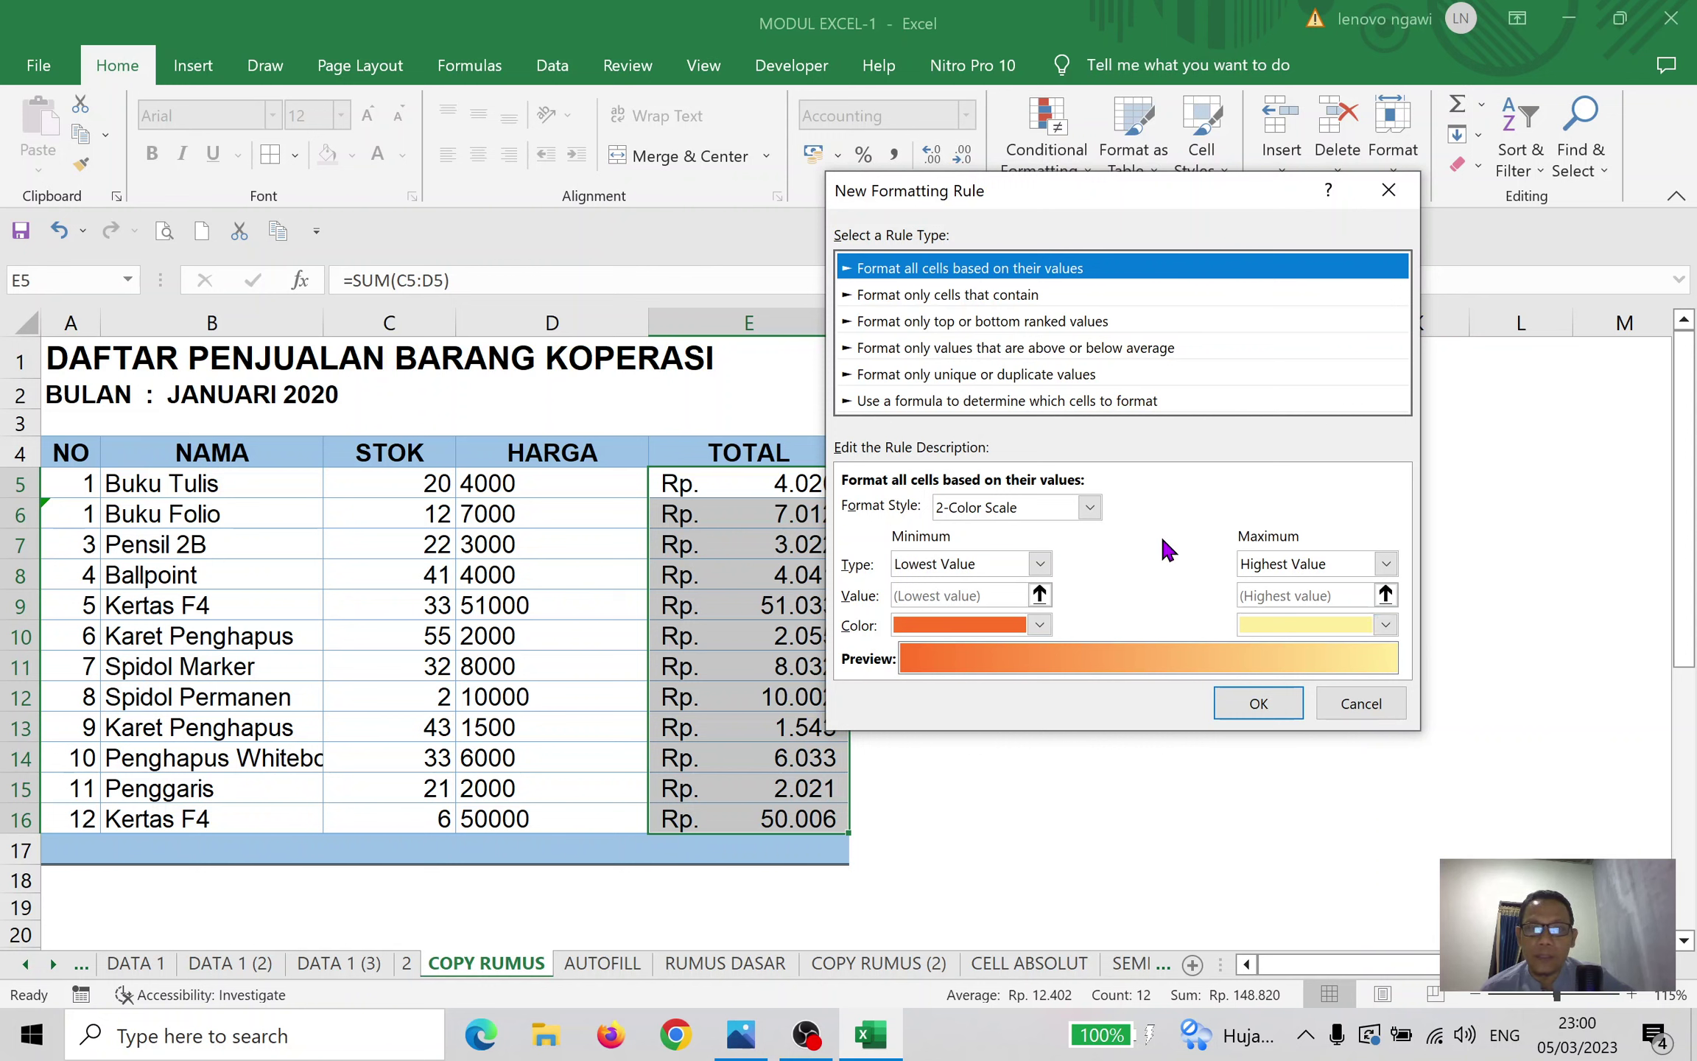
left_click(1090, 506)
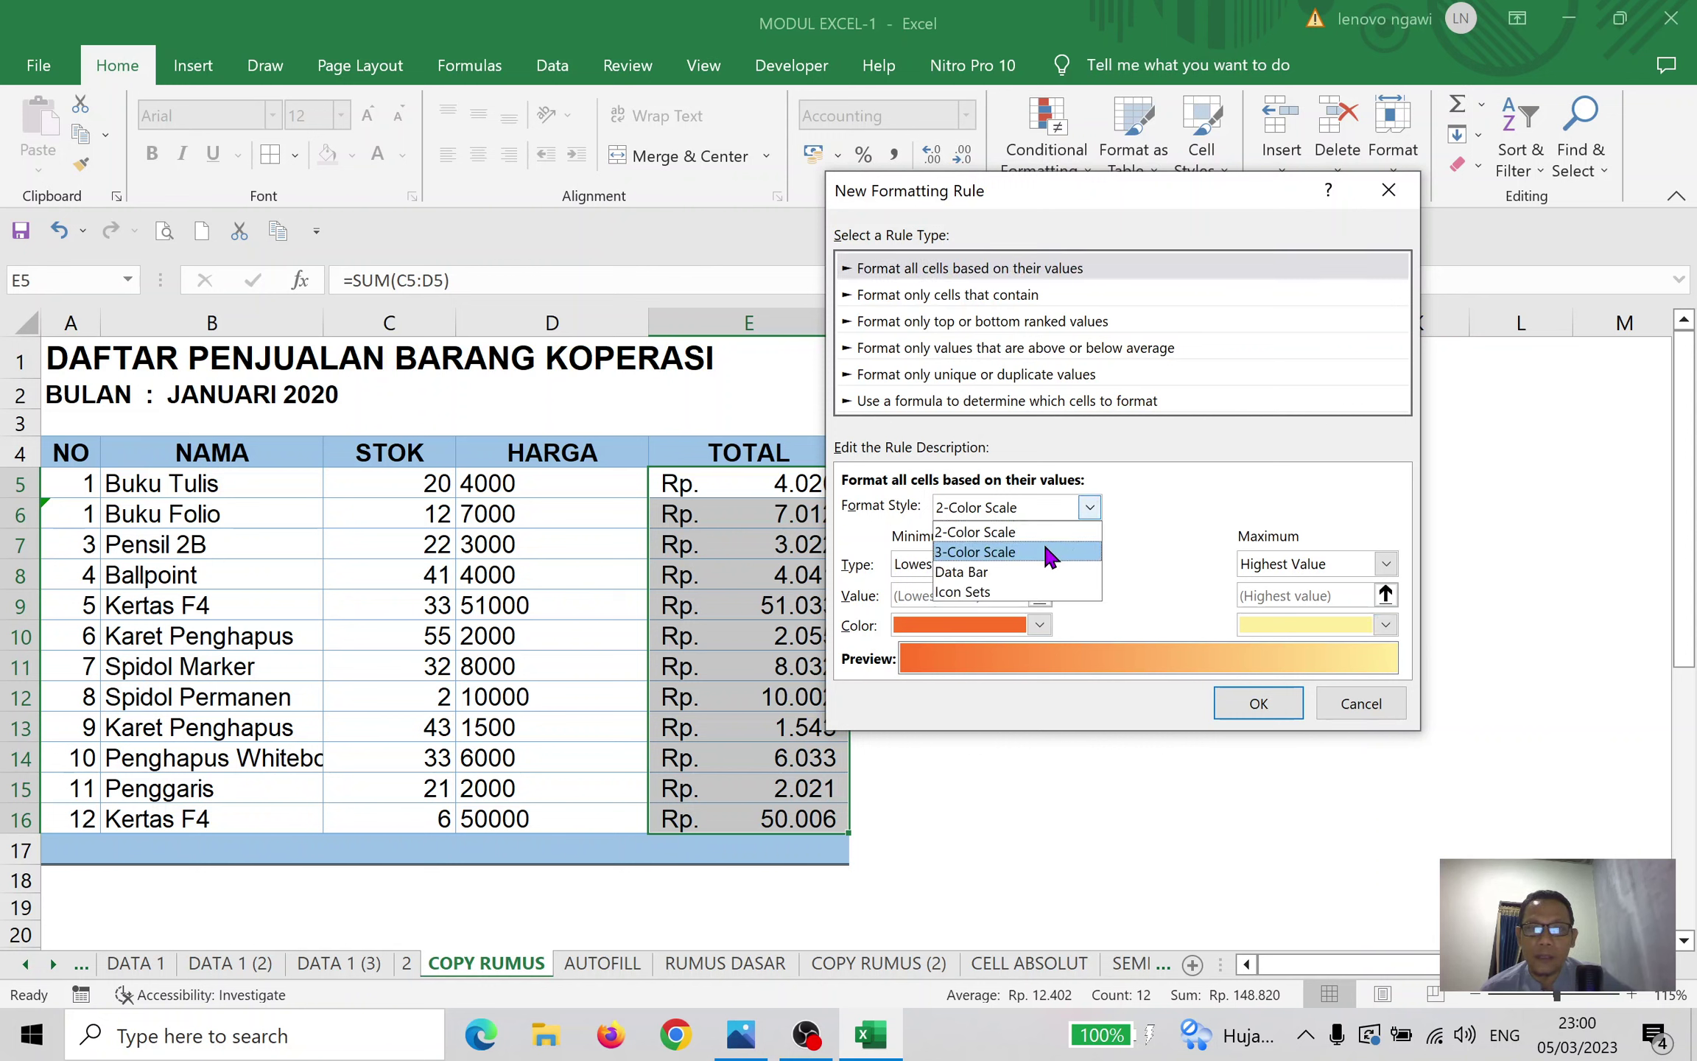
left_click(1044, 540)
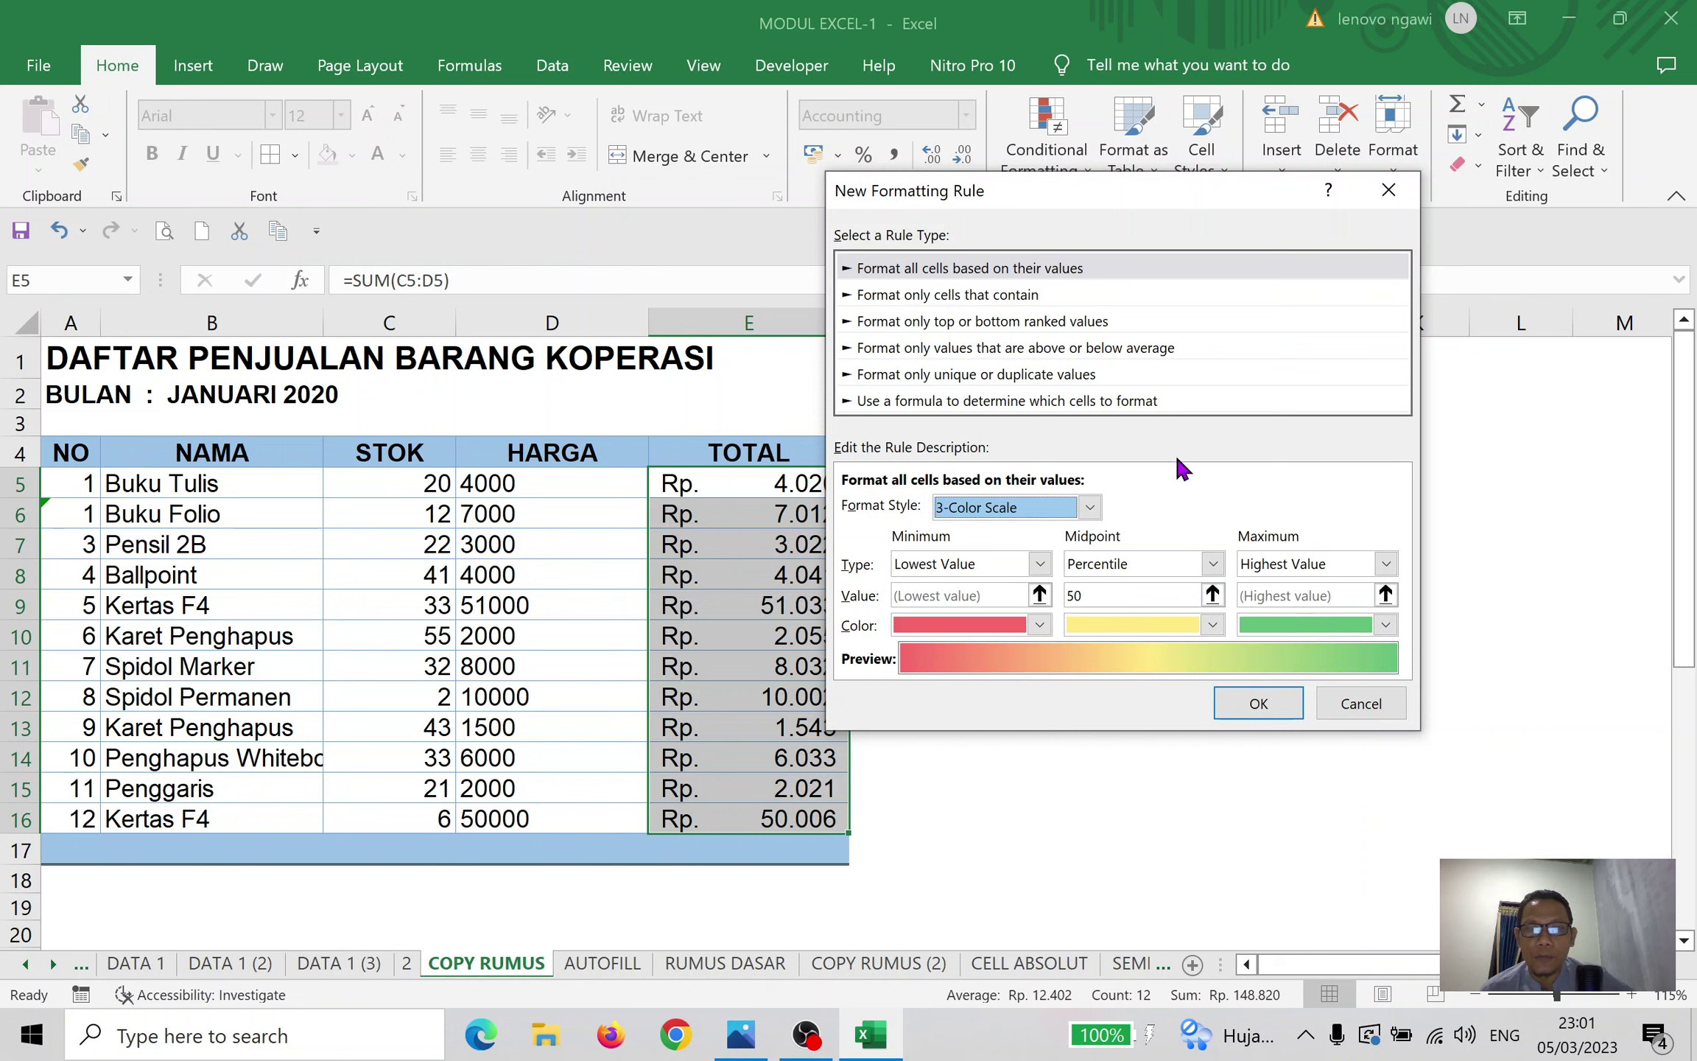
left_click(1089, 507)
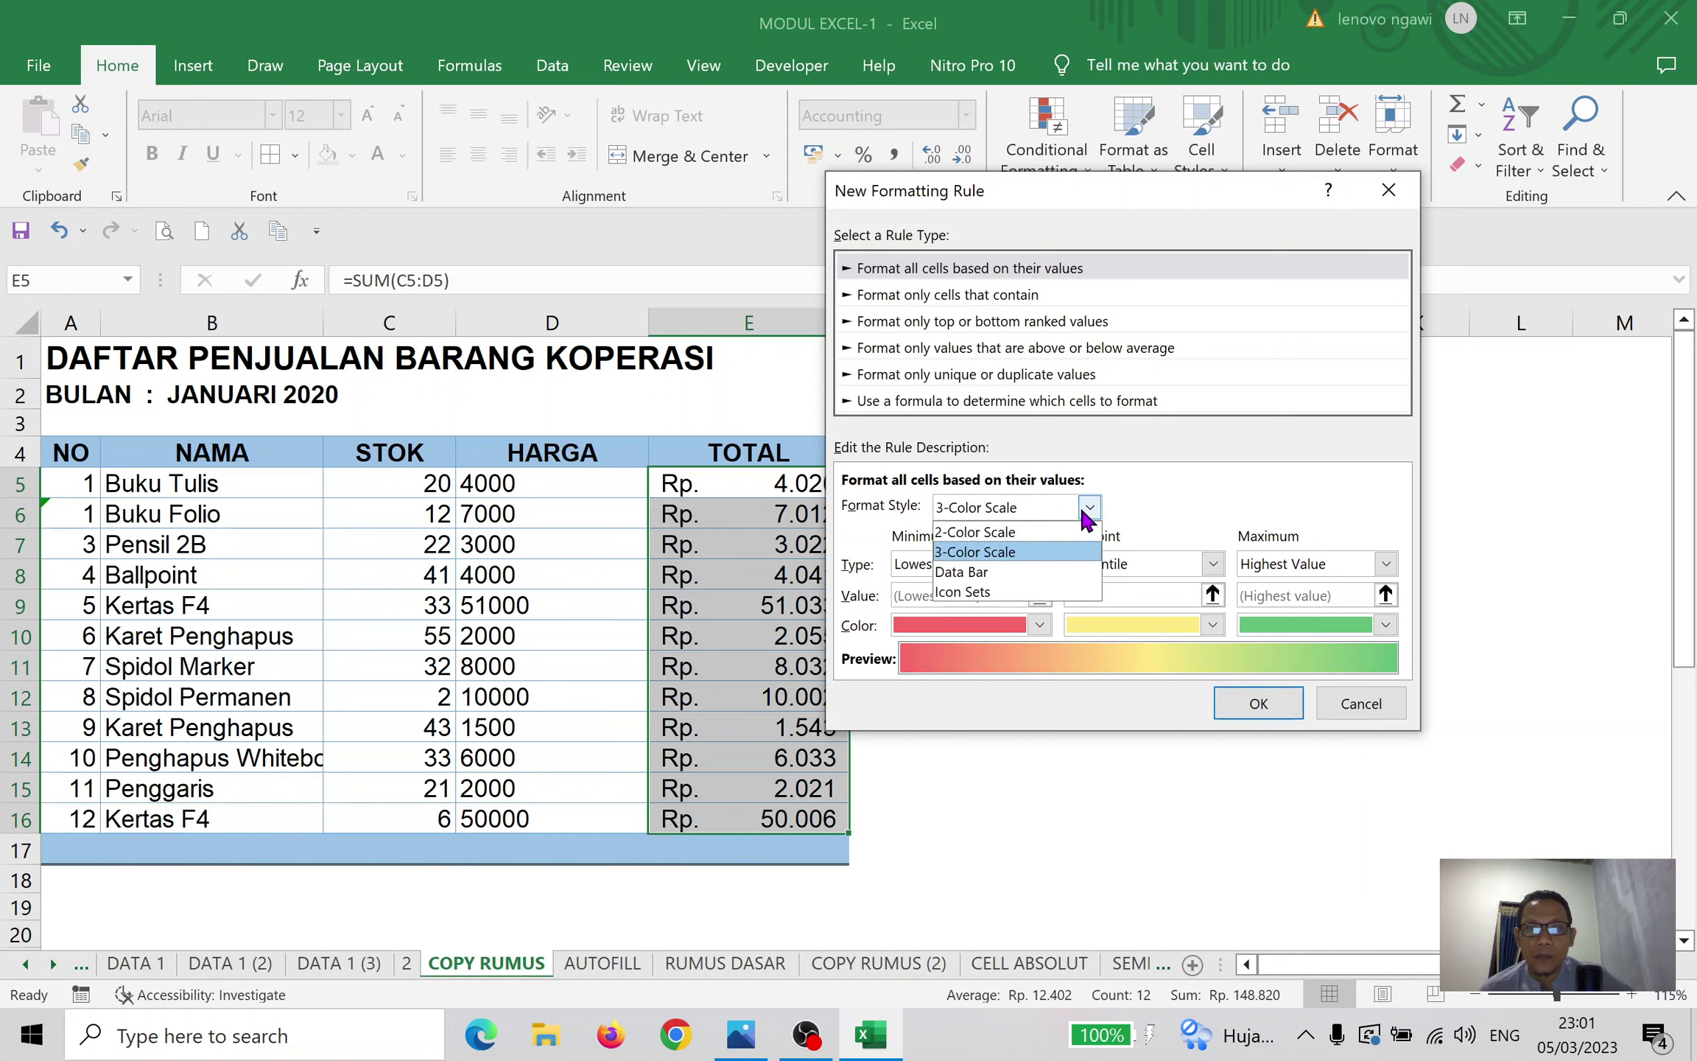
left_click(1051, 571)
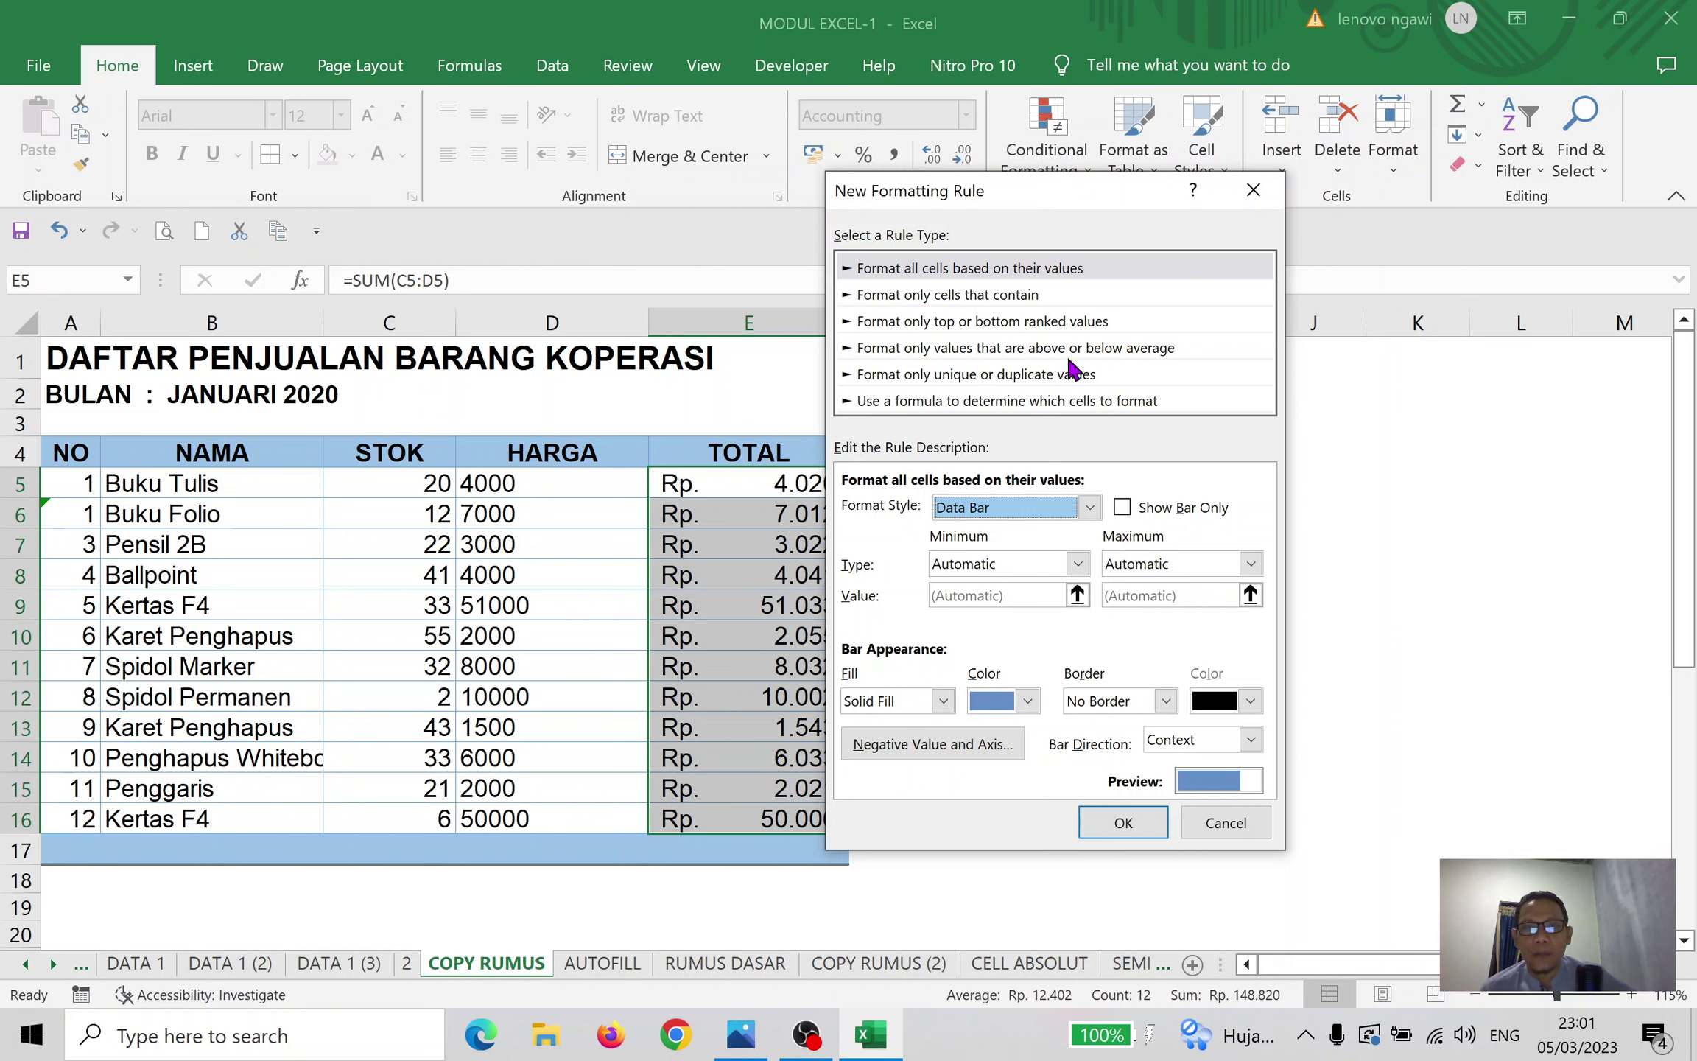
Switch the rule type to Format only cells that contain, reviewing the condition options and keeping Cell Value and between
left_click(894, 303)
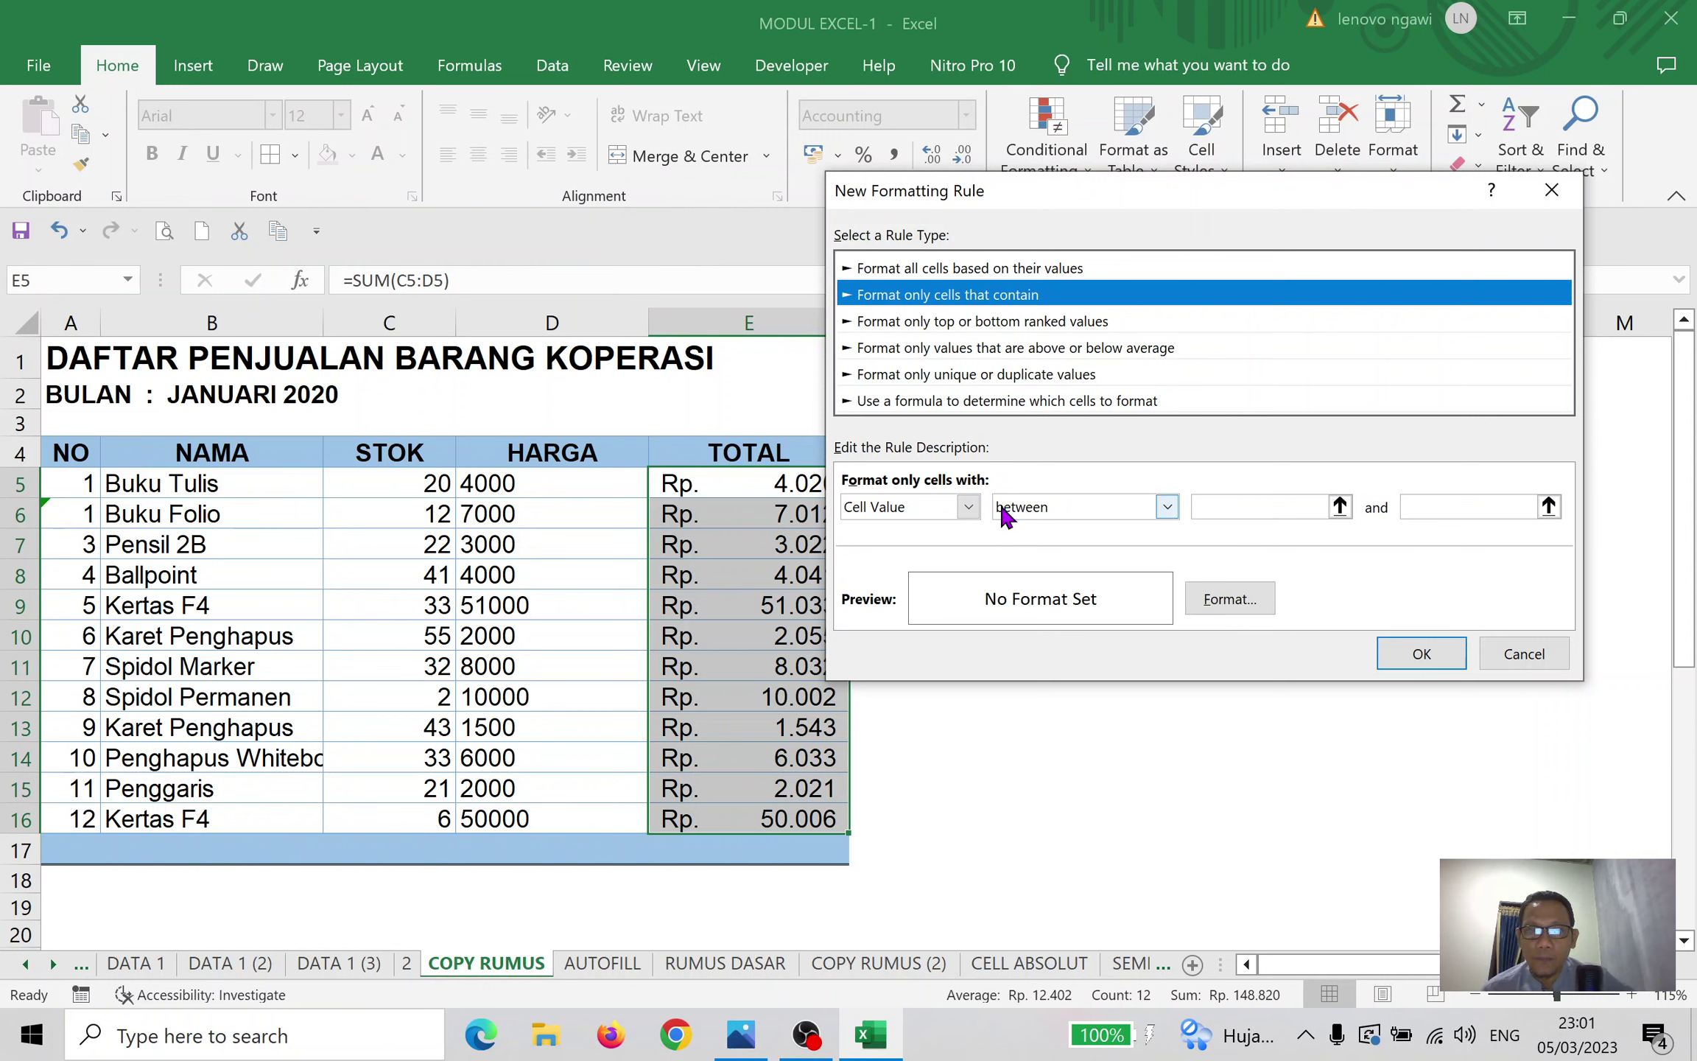
left_click(1166, 506)
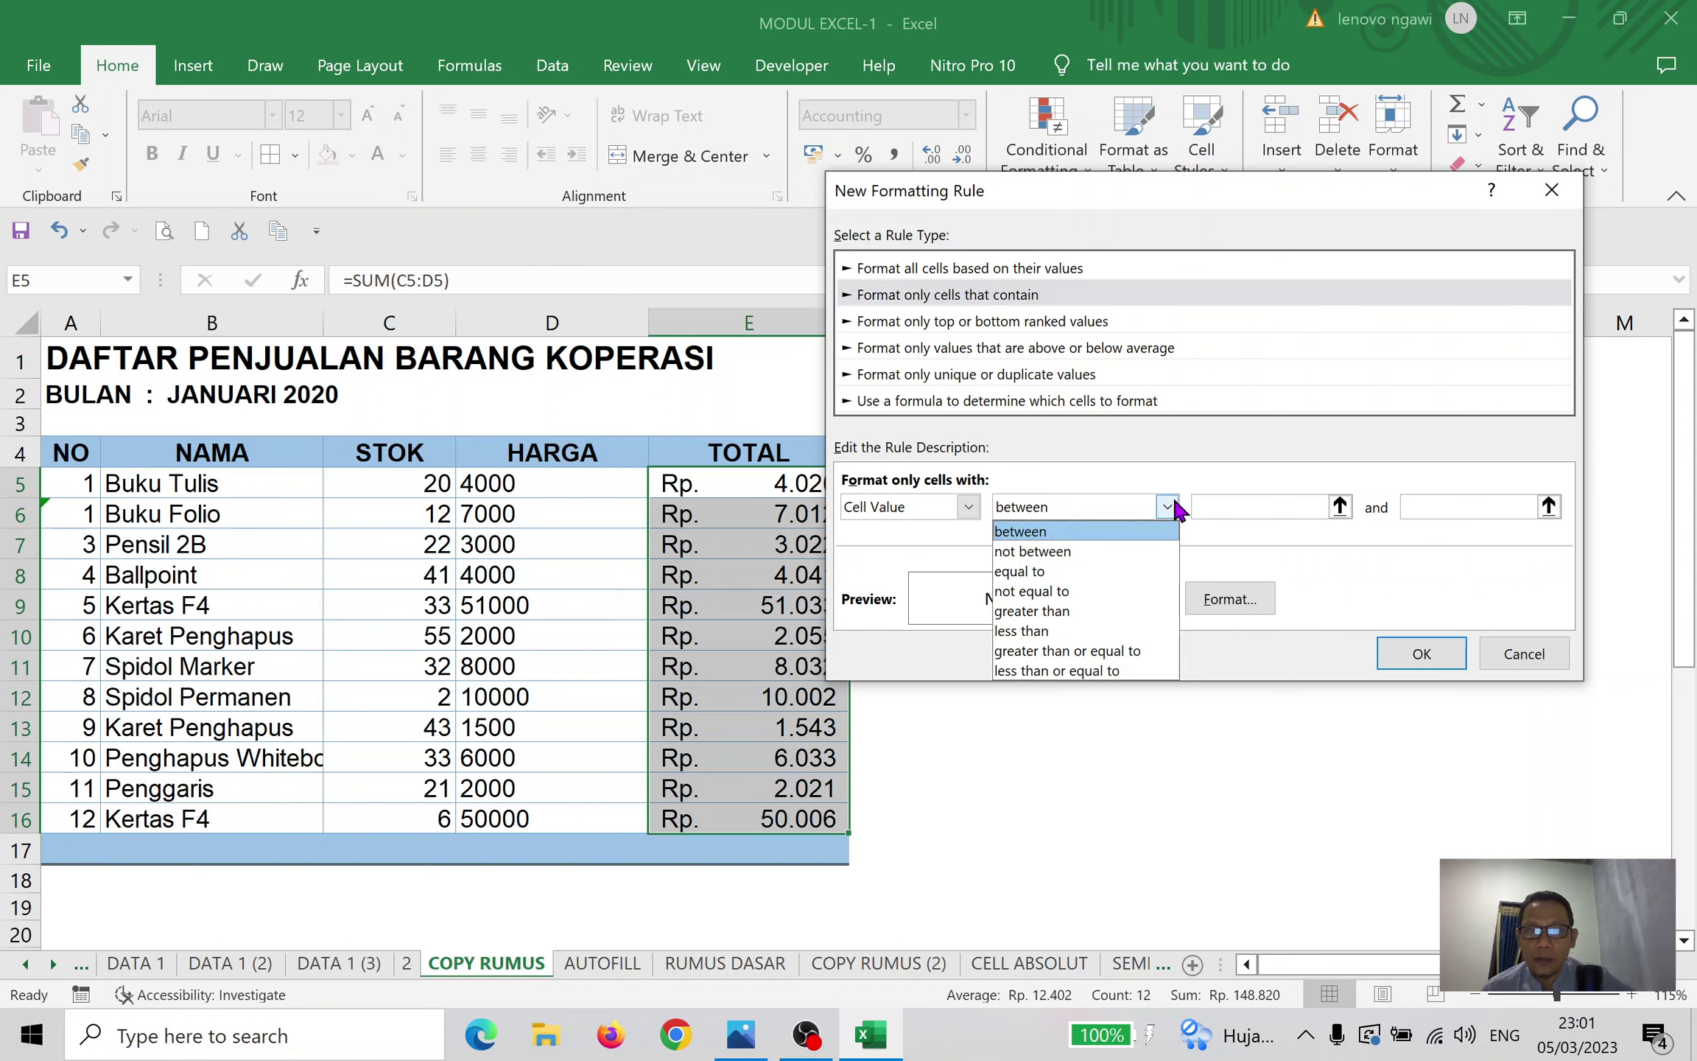
left_click(1049, 529)
left_click(968, 506)
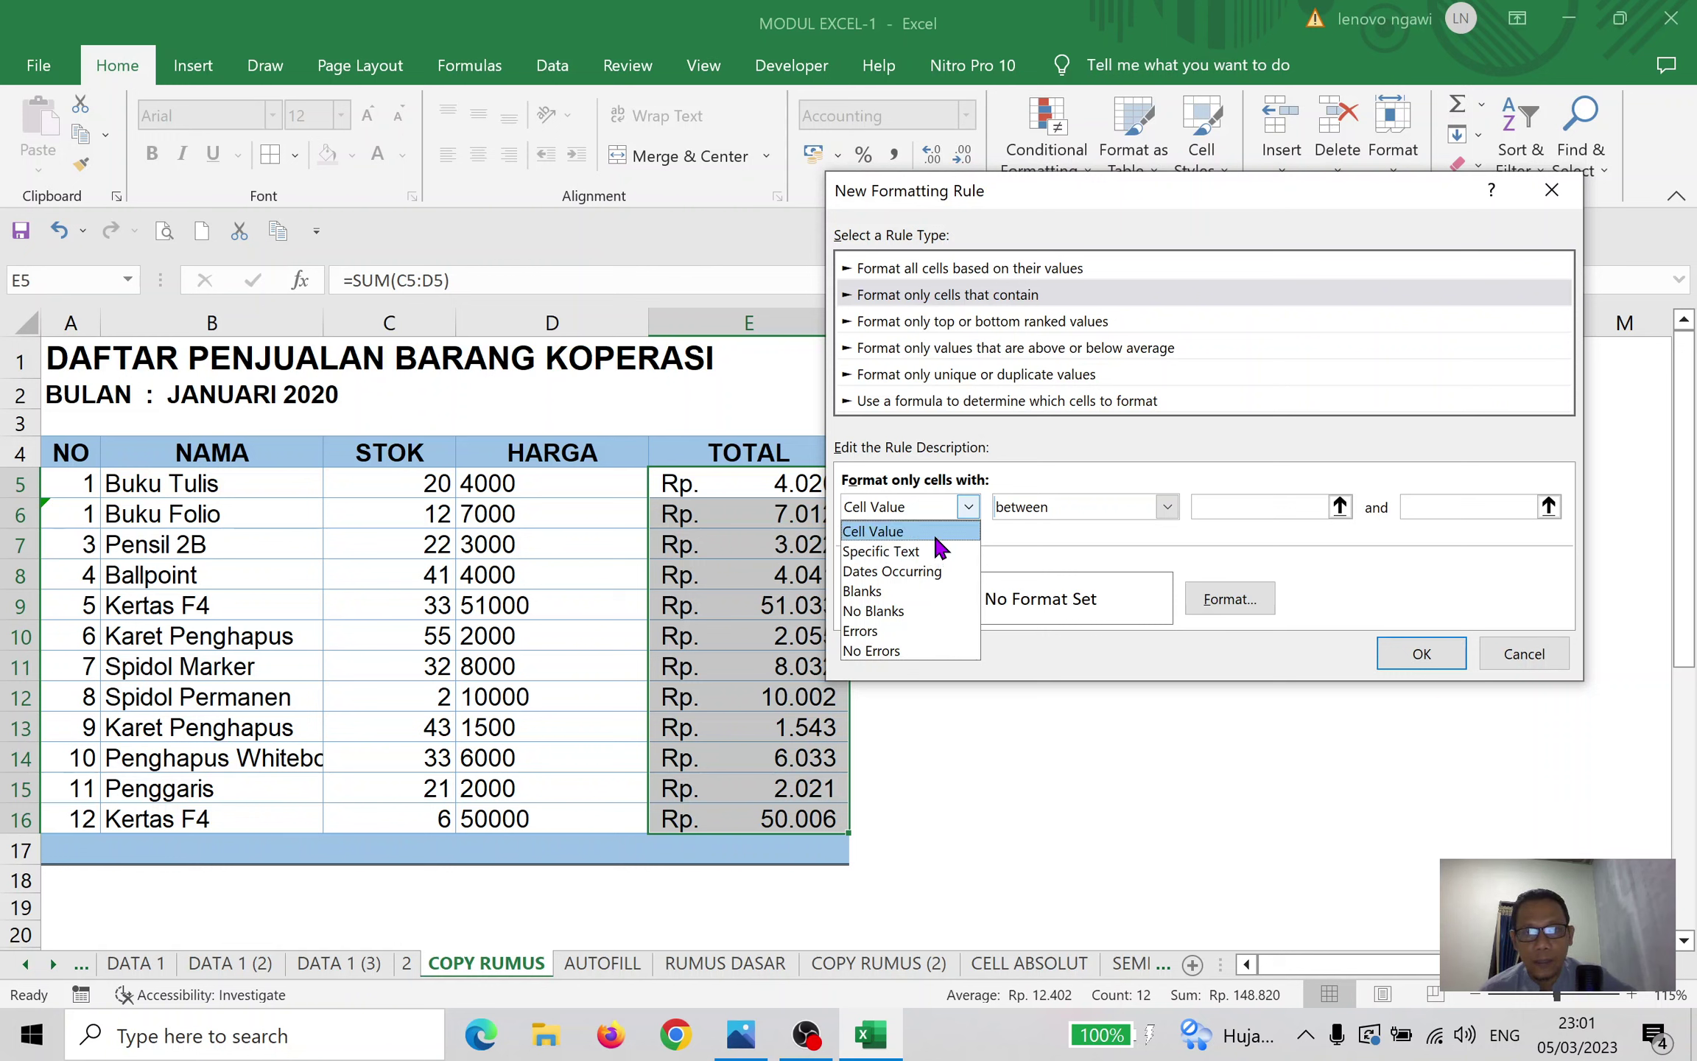
left_click(934, 529)
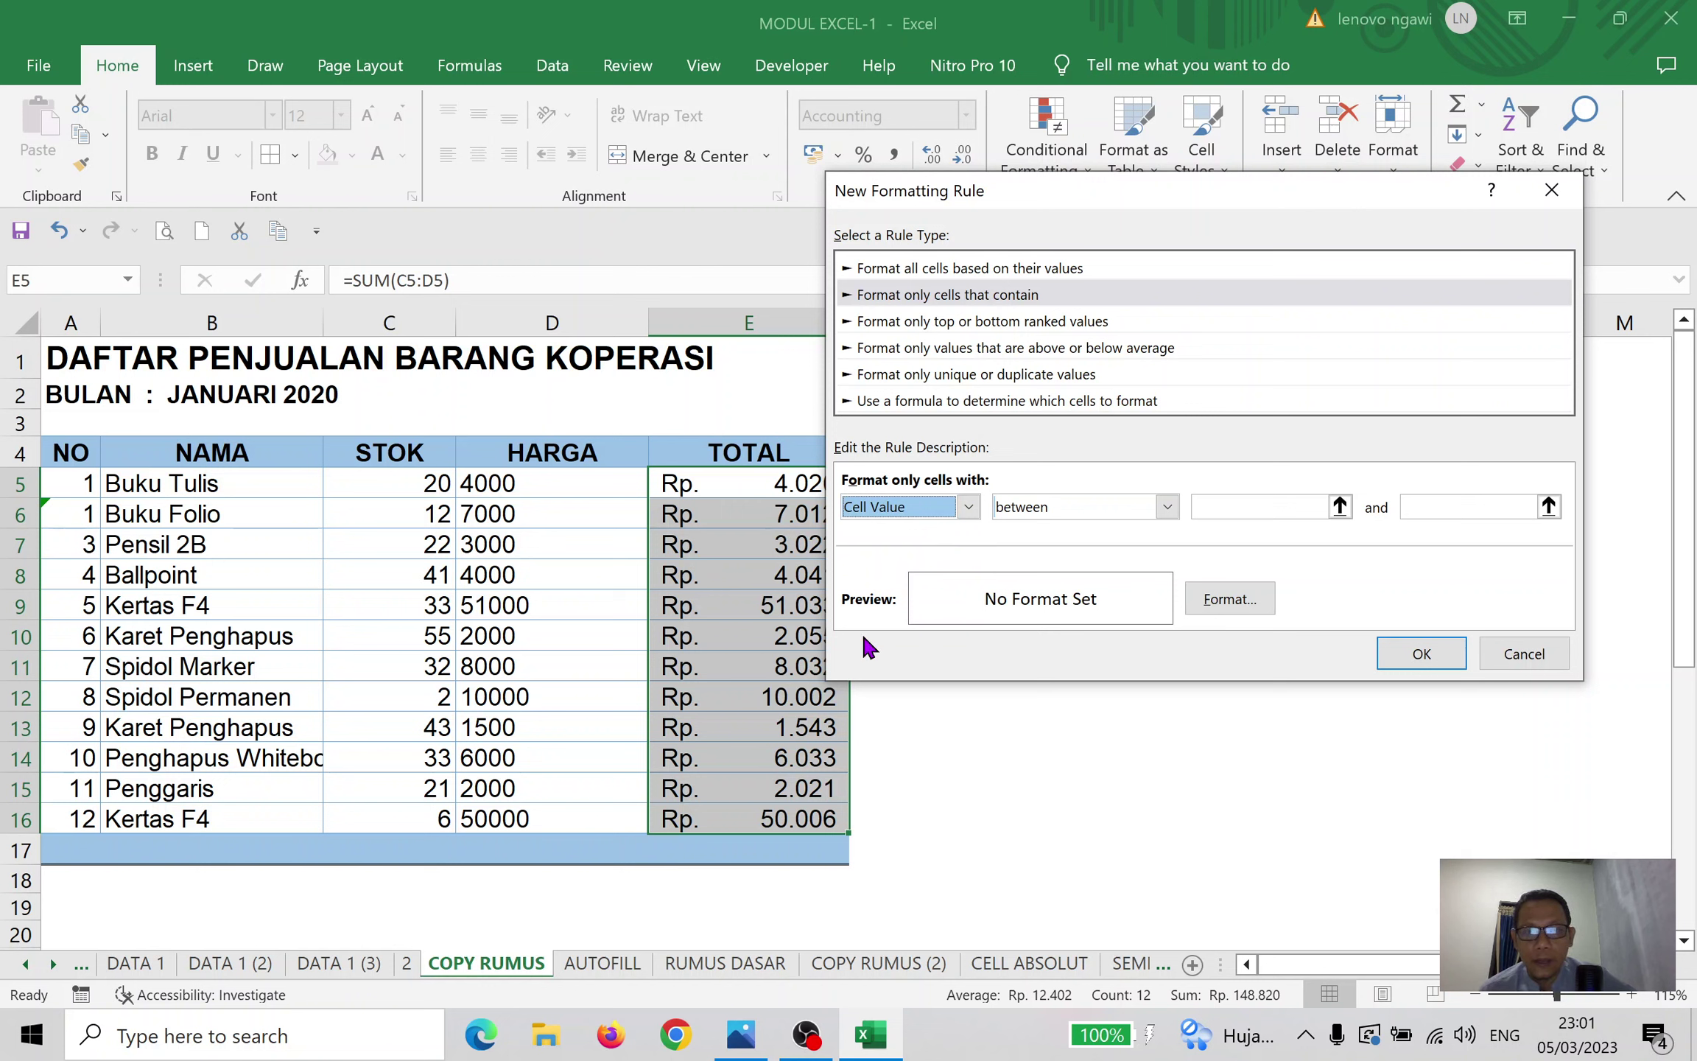
left_click(1167, 507)
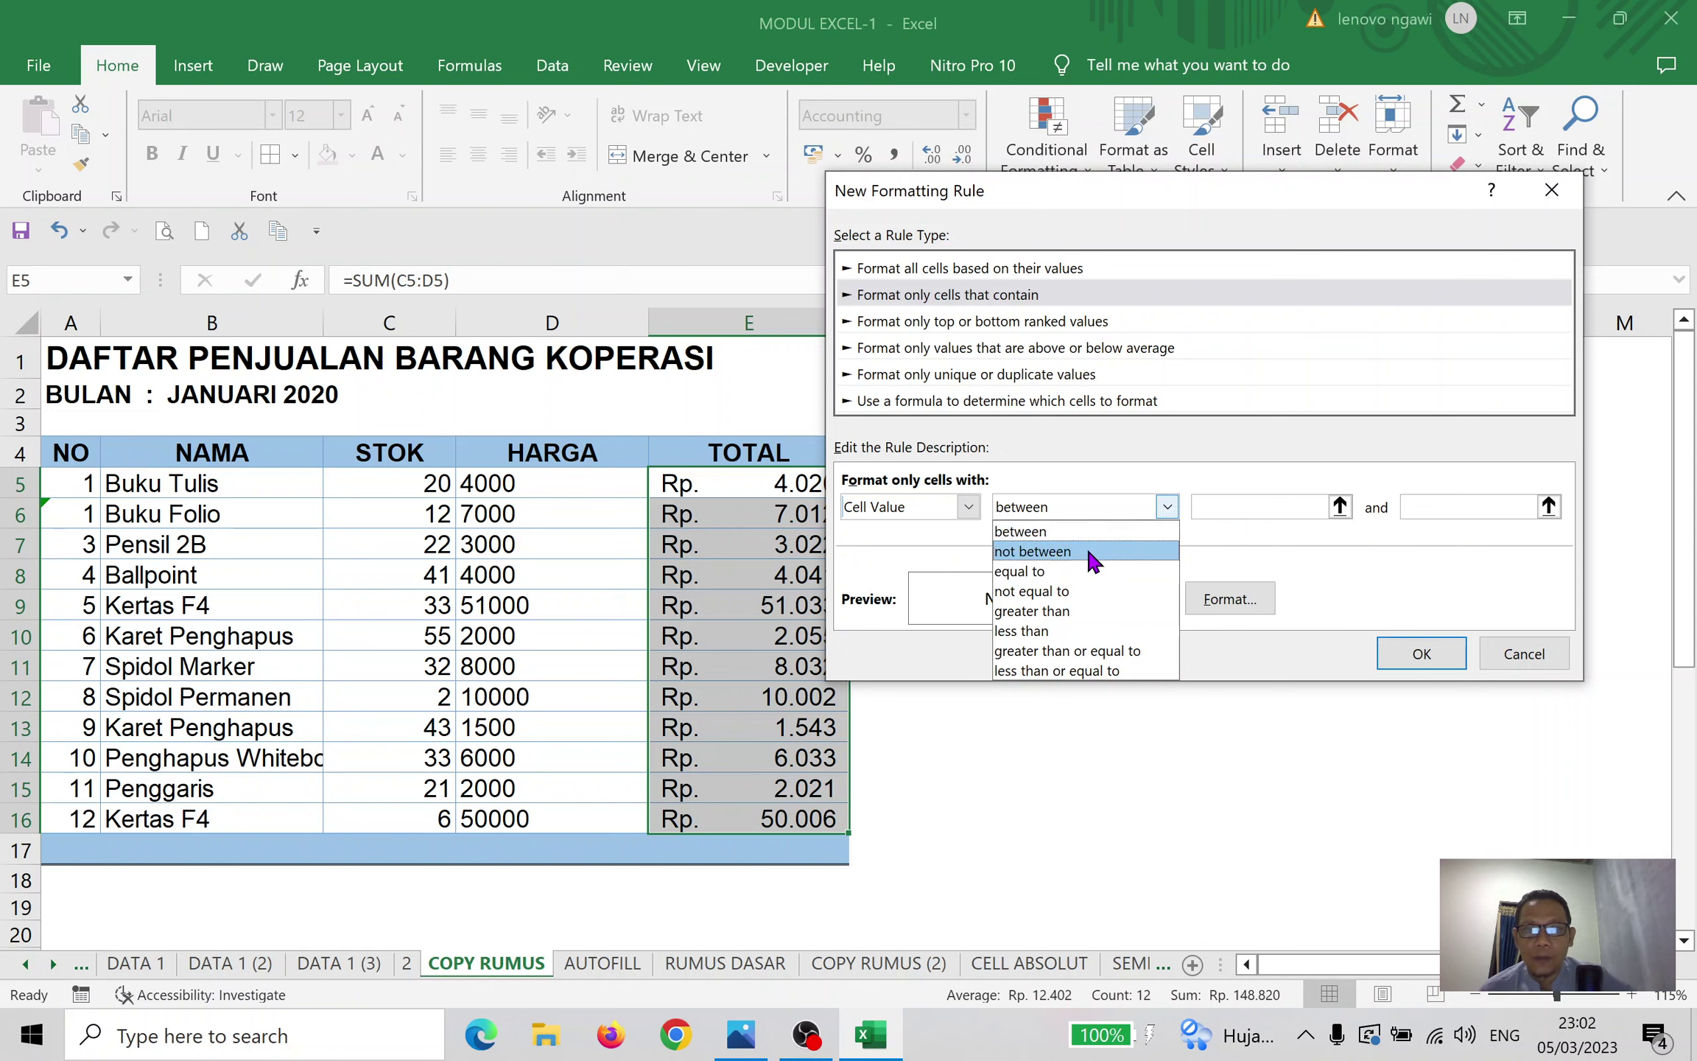
left_click(1144, 509)
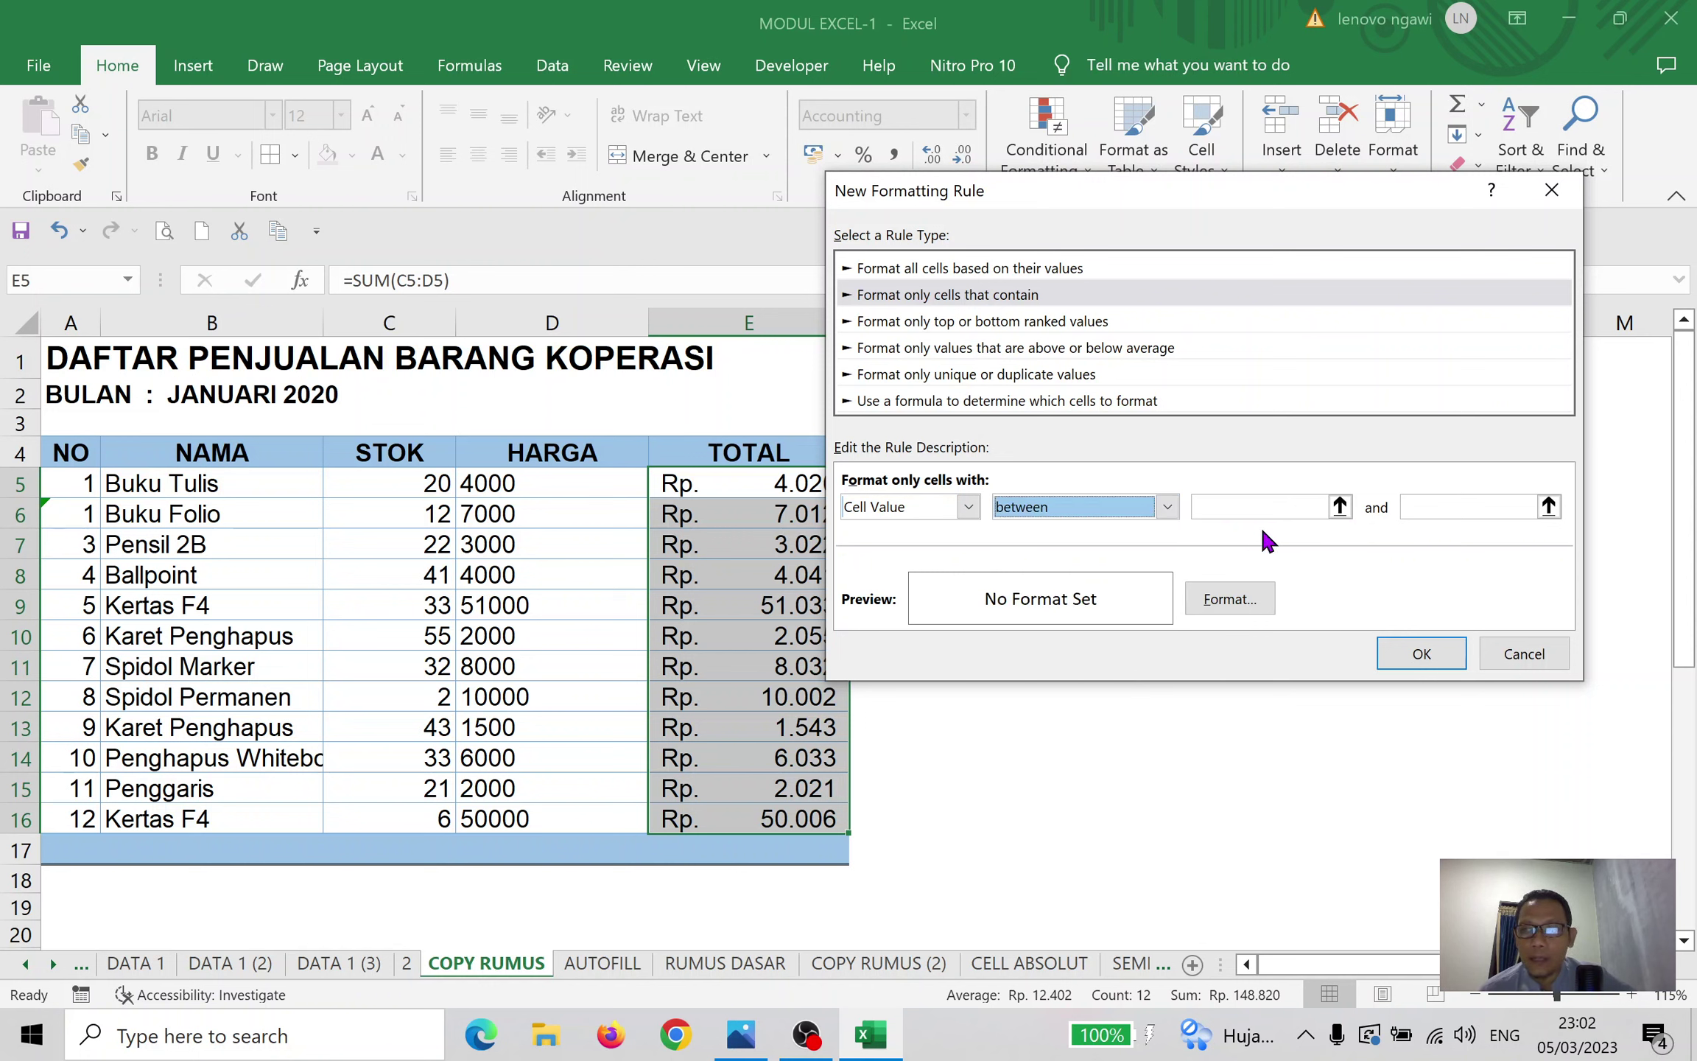
Set the rule's between limits to 3500 and 10000
left_click_drag(1182, 189, 1267, 179)
left_click(1330, 497)
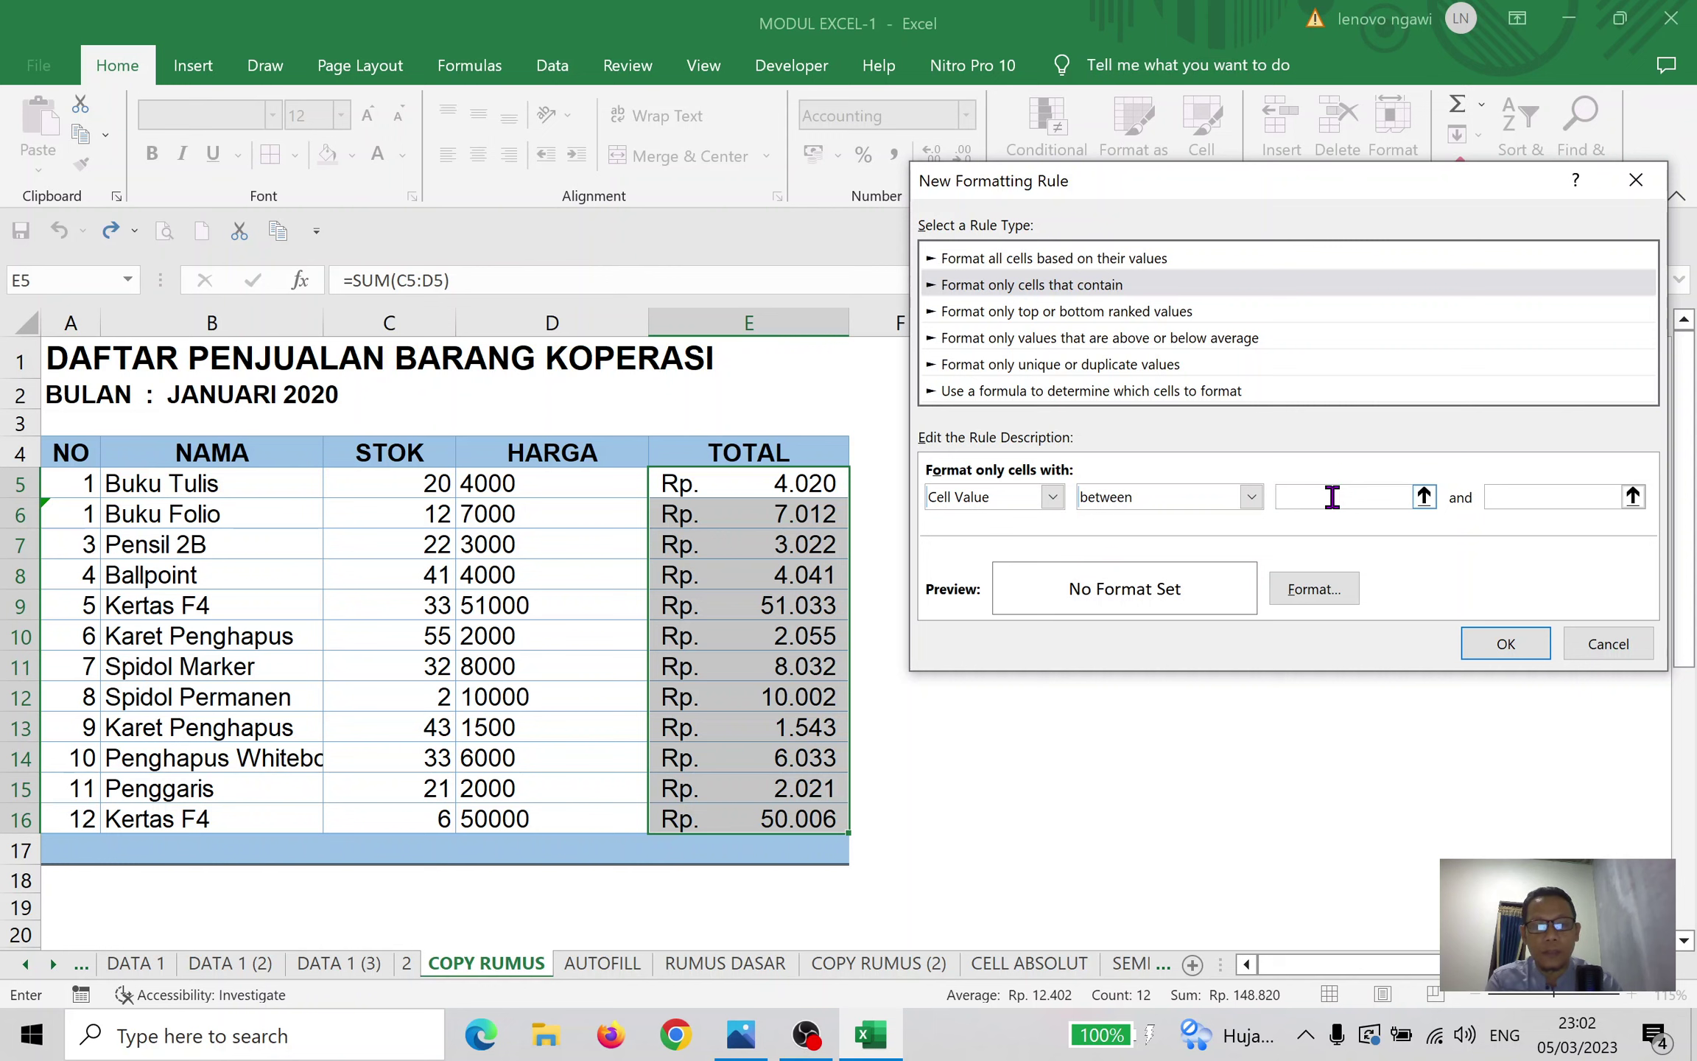
type("3500")
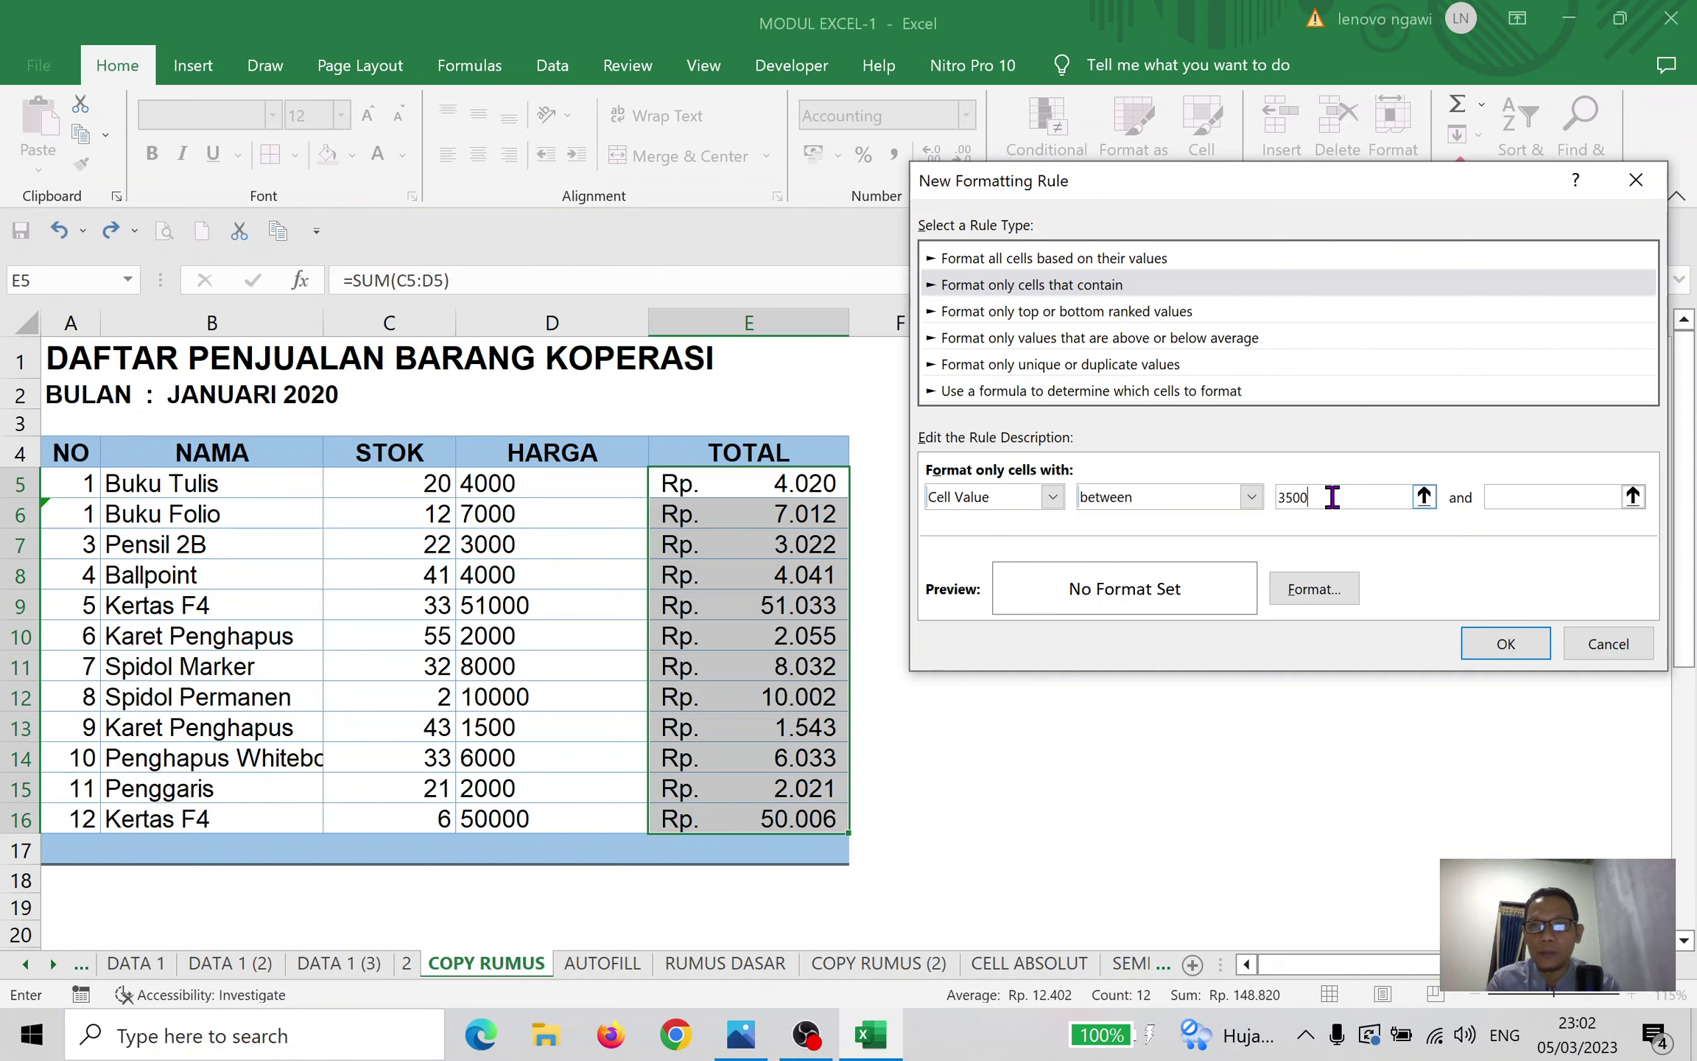
left_click(1520, 498)
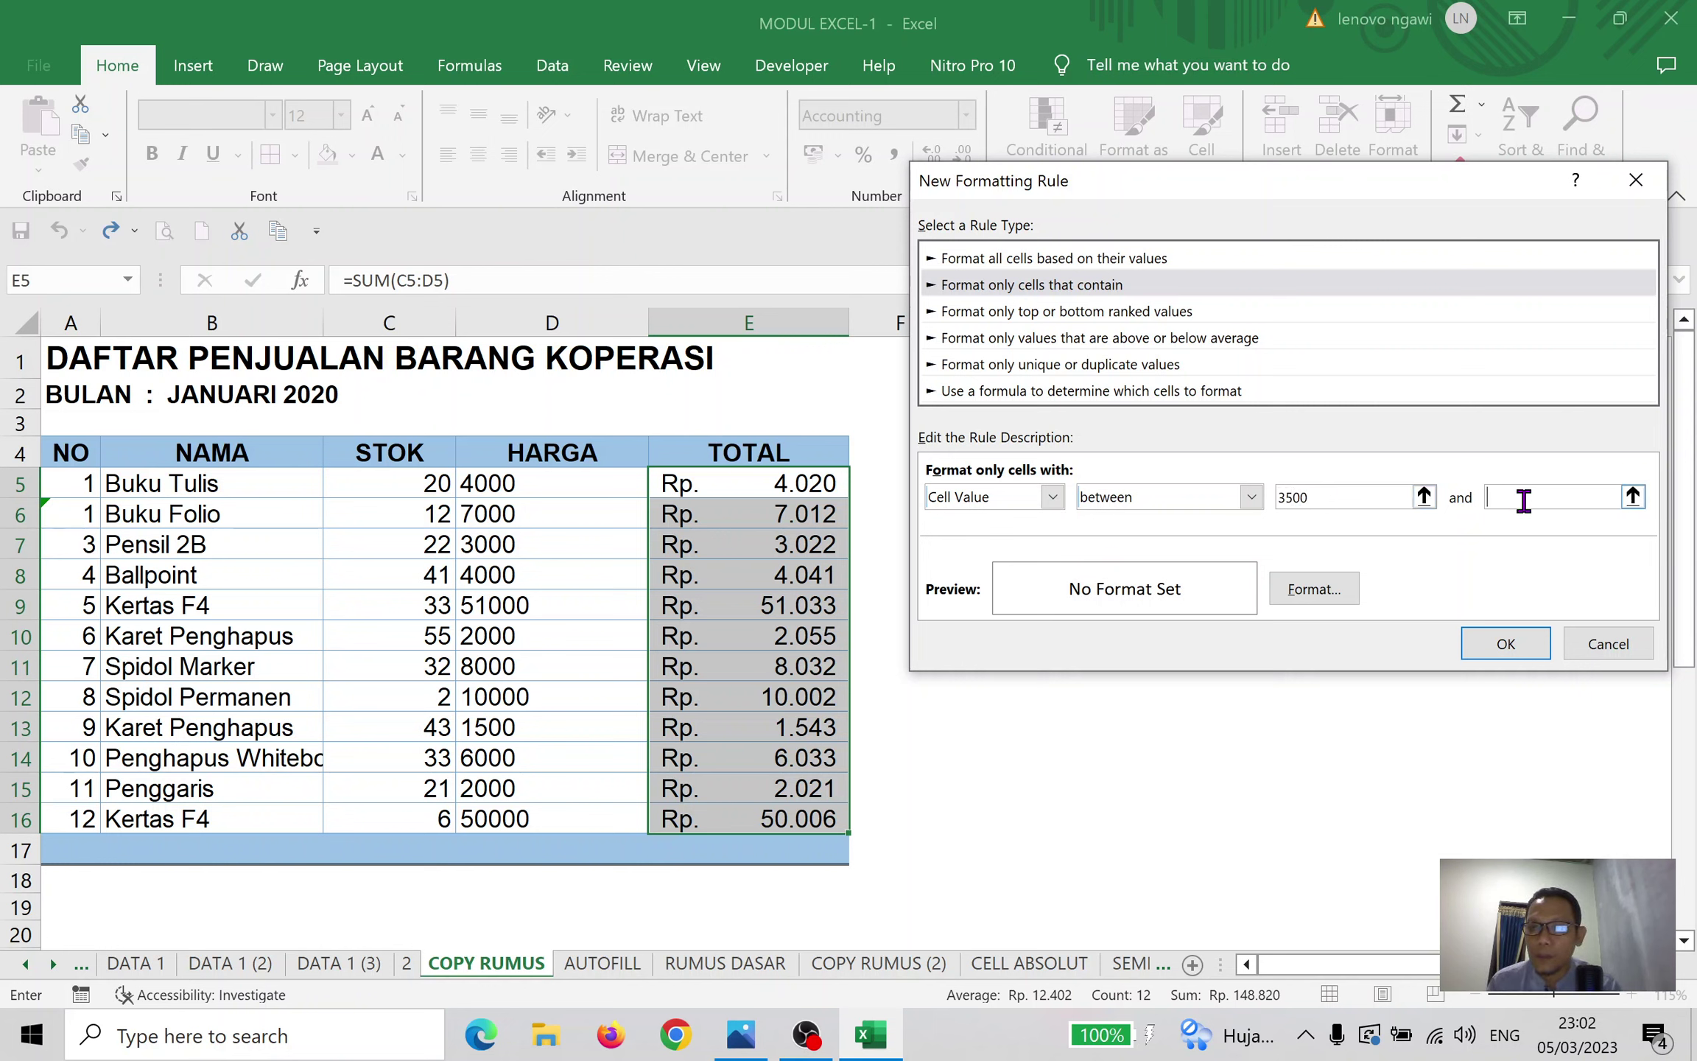
type("10000")
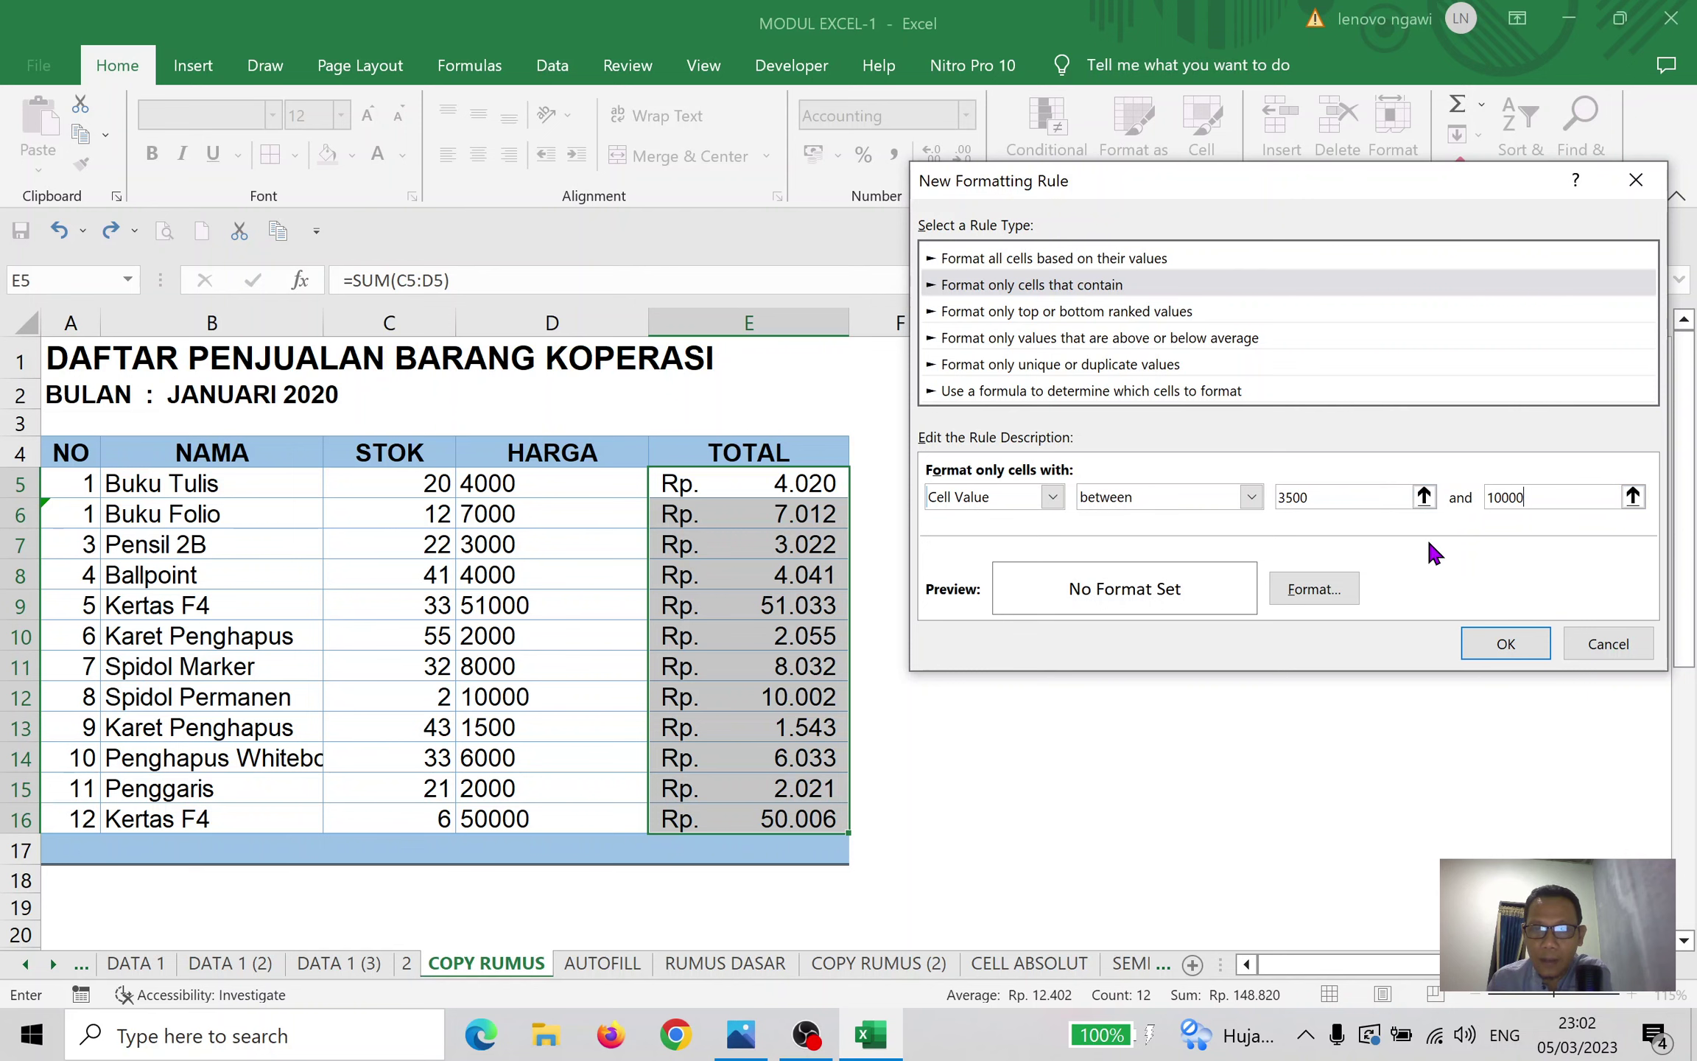
Give the rule a yellow background fill and apply it to the TOTAL values
left_click(1314, 588)
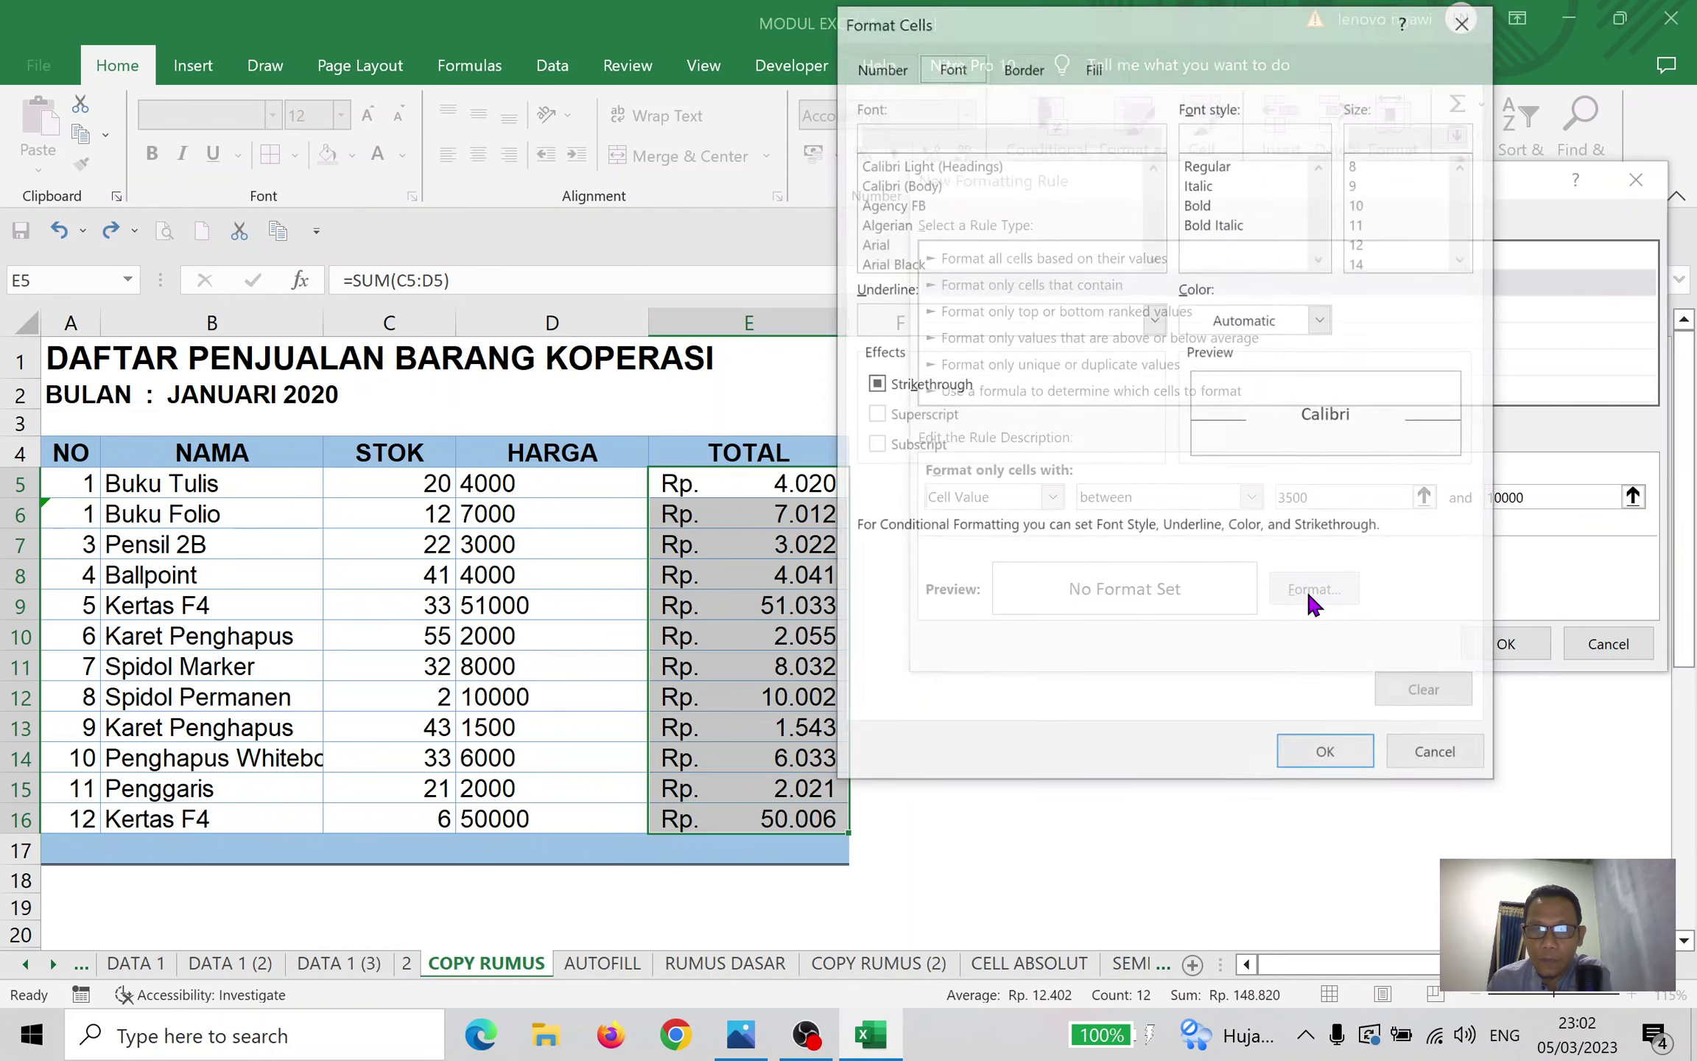
left_click_drag(1203, 41, 1319, 86)
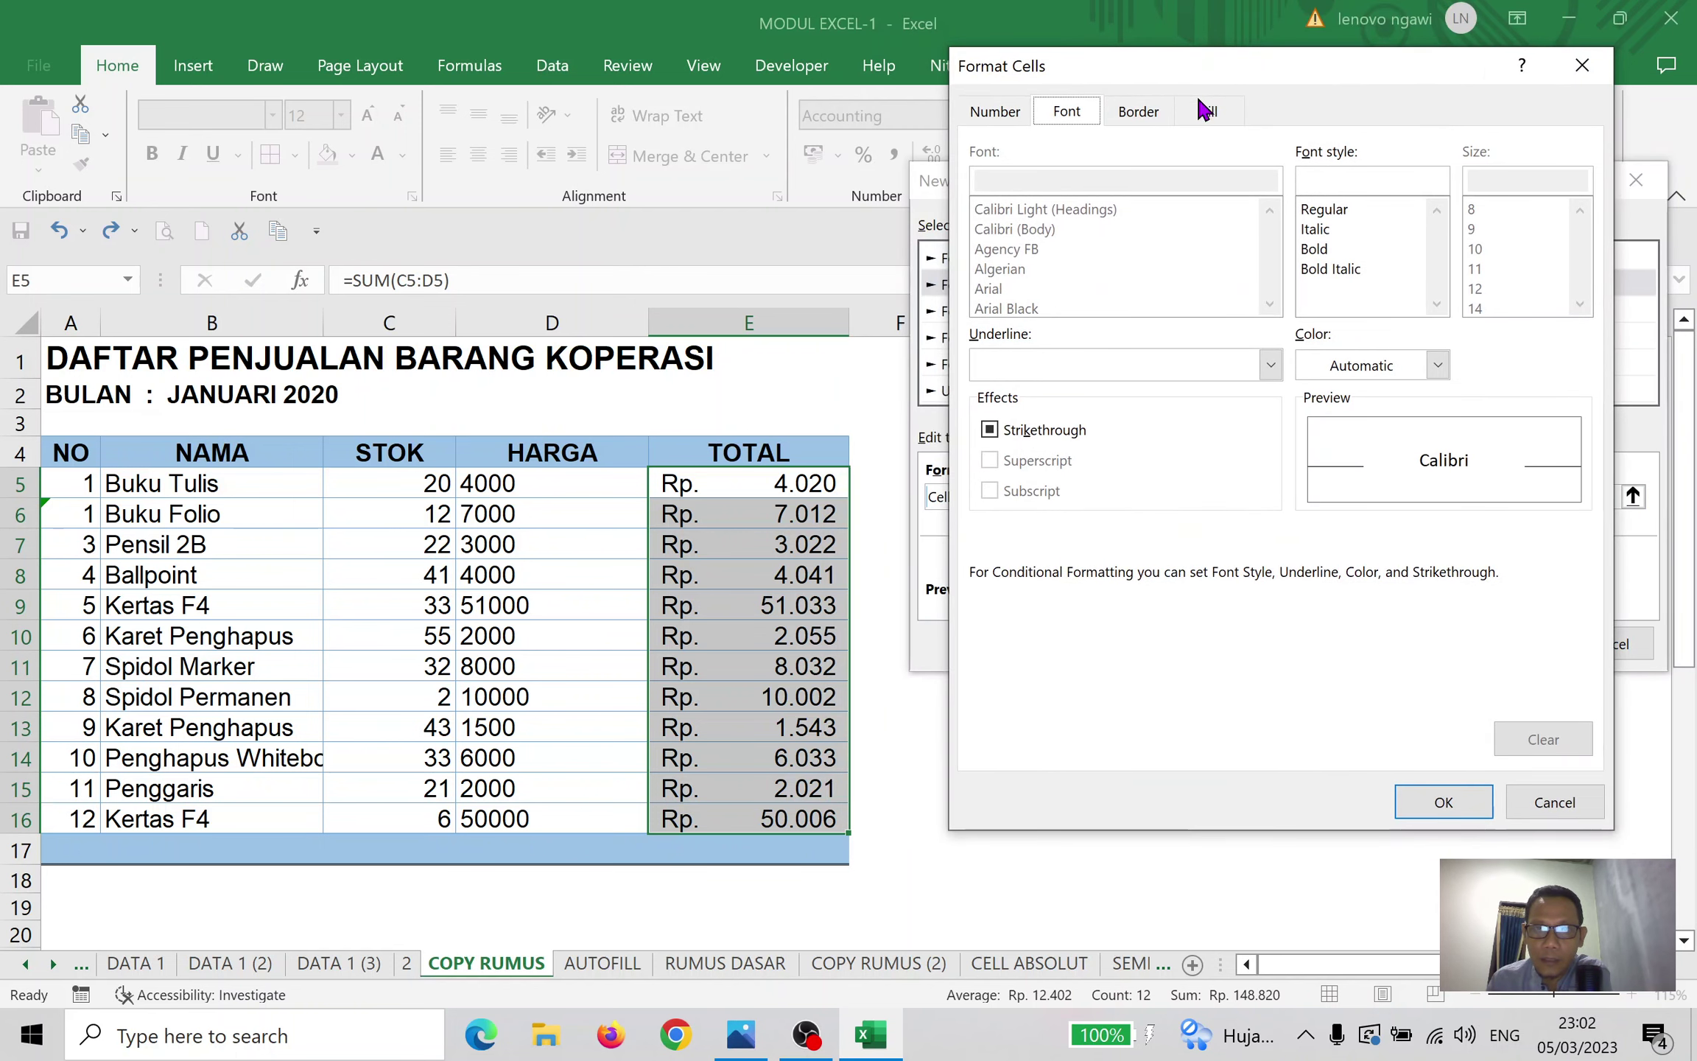
left_click(1149, 108)
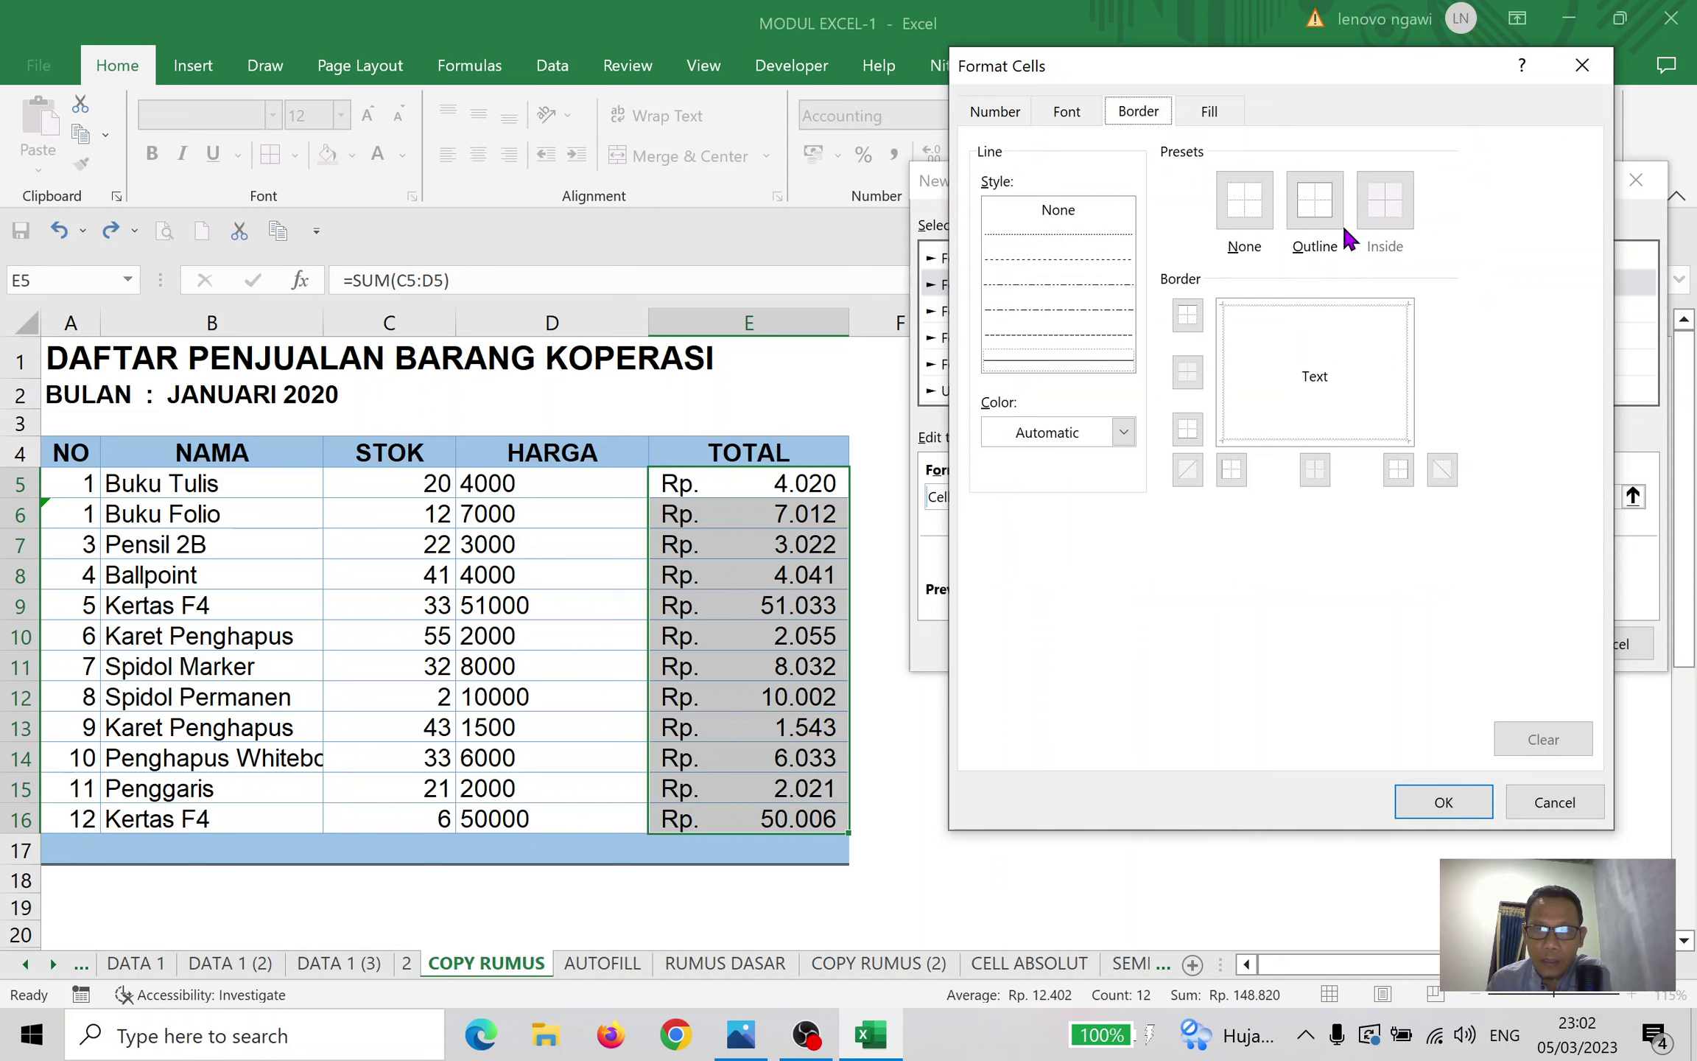
left_click(1211, 113)
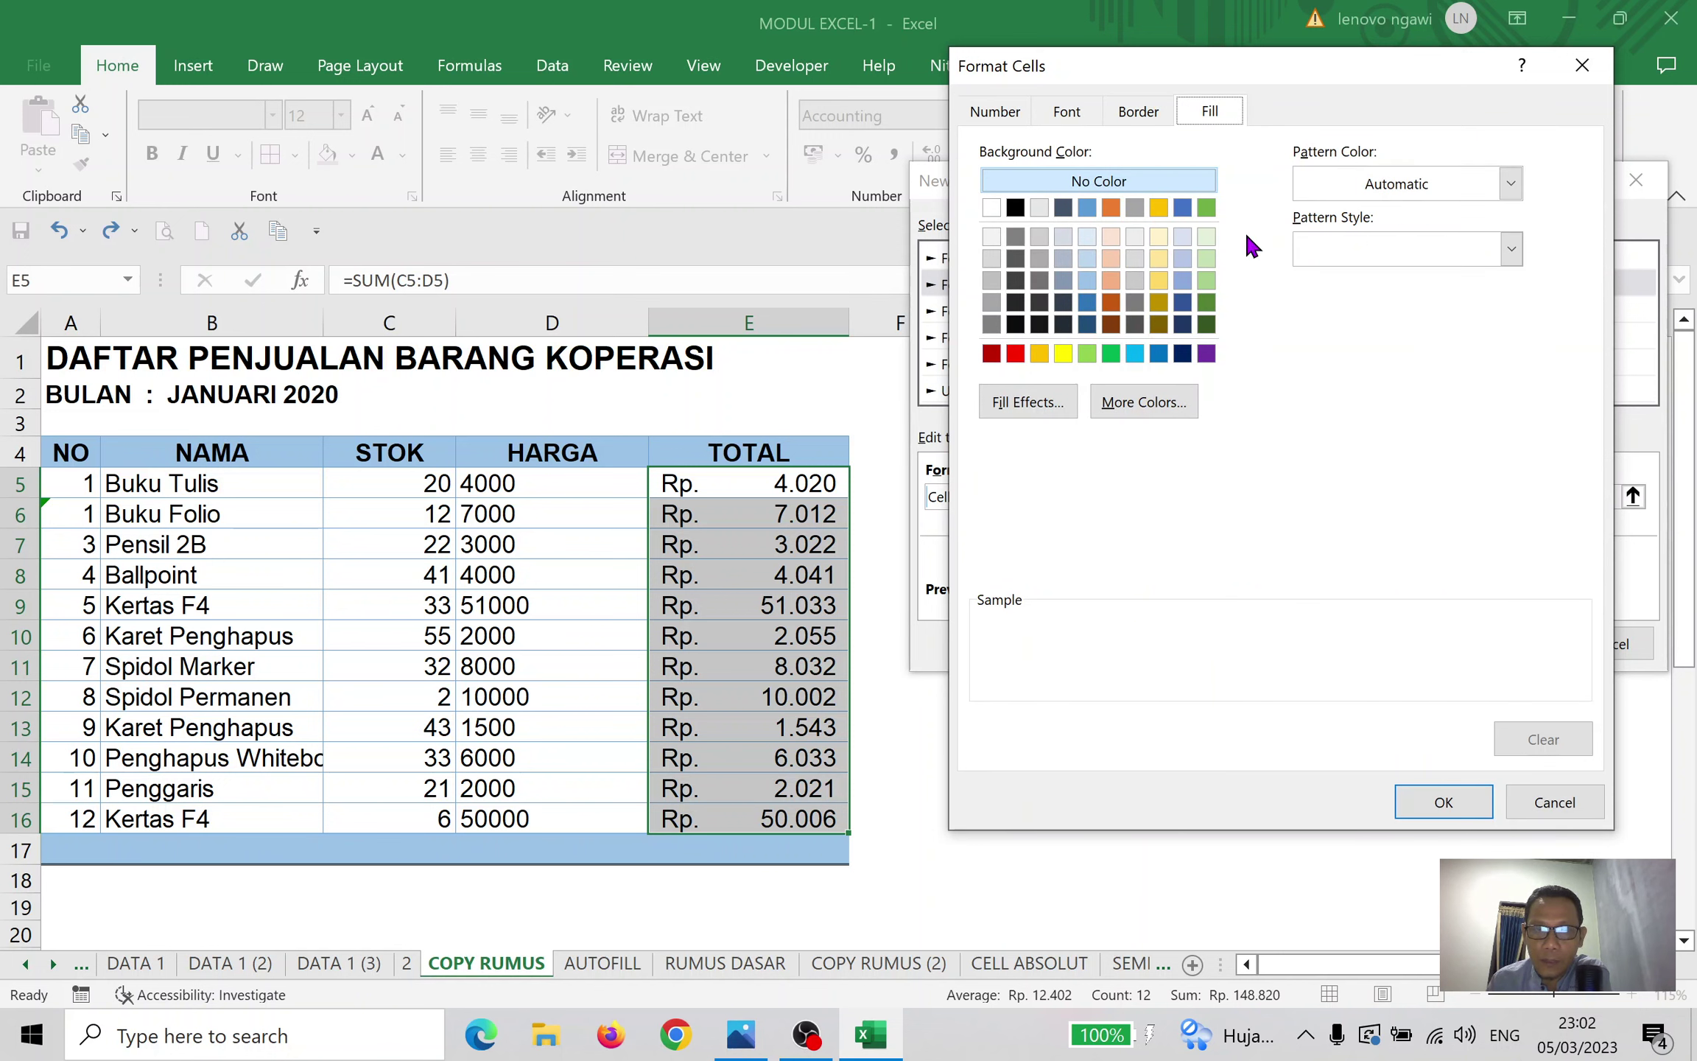
left_click(1061, 352)
left_click(1443, 800)
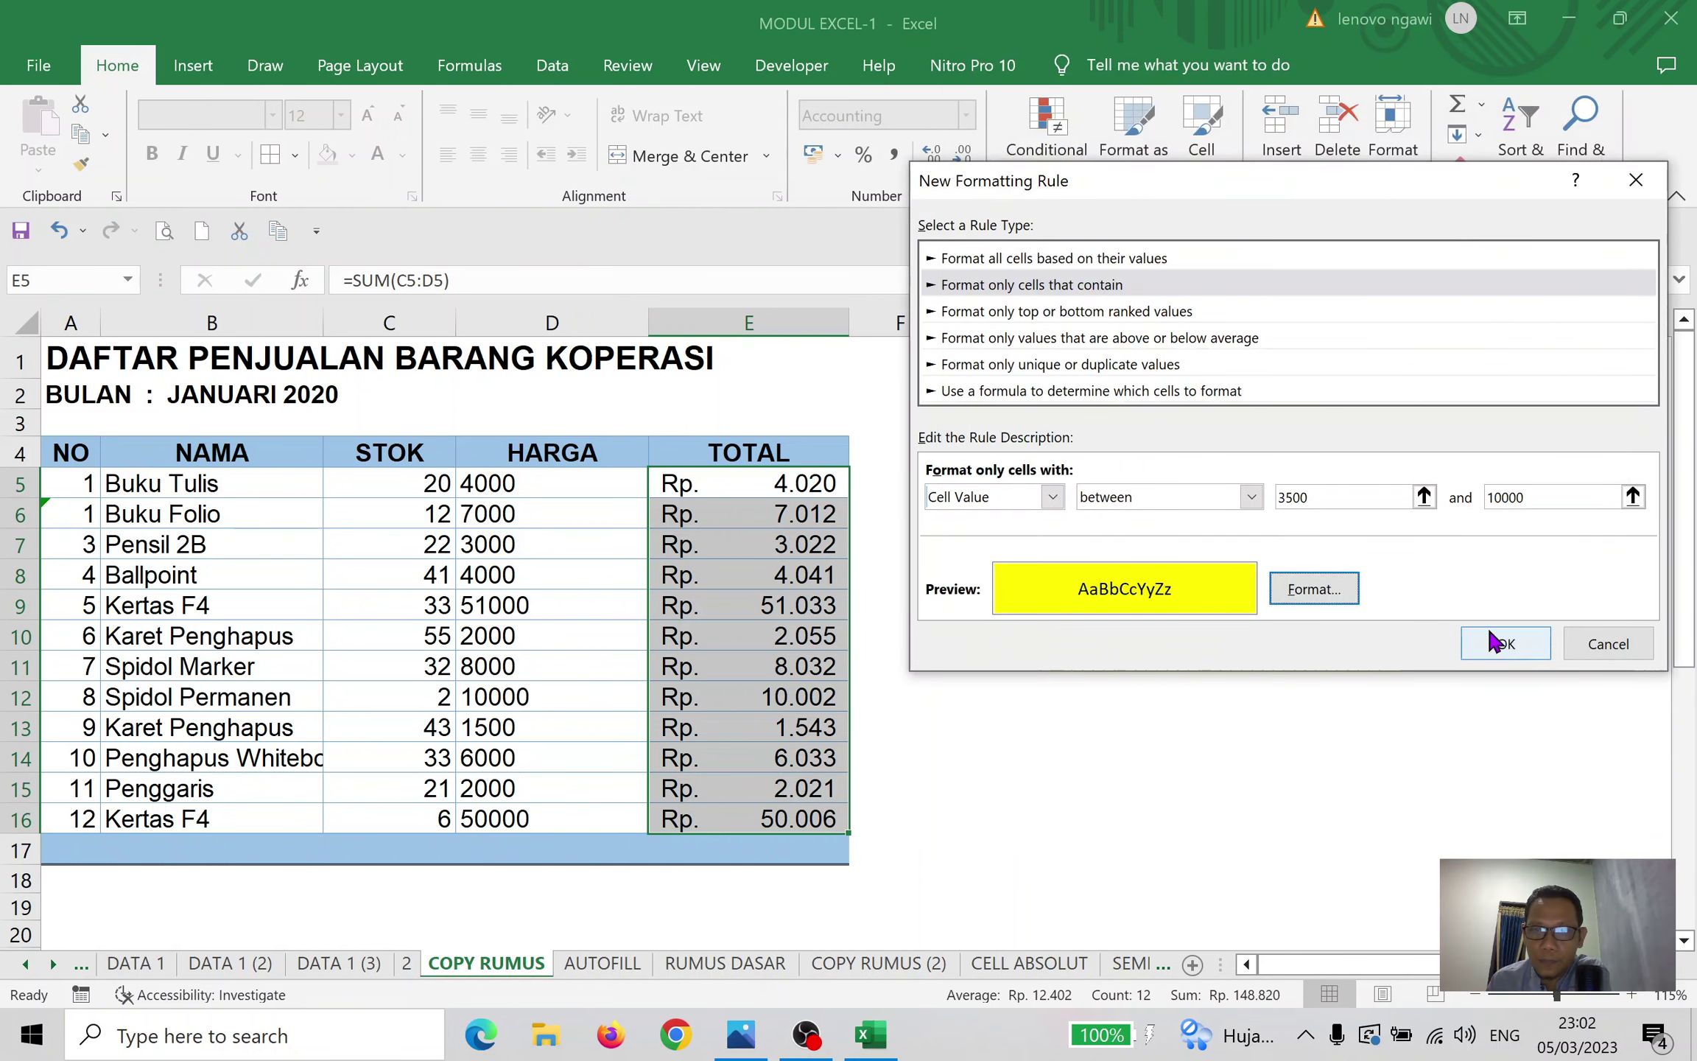
left_click(1517, 642)
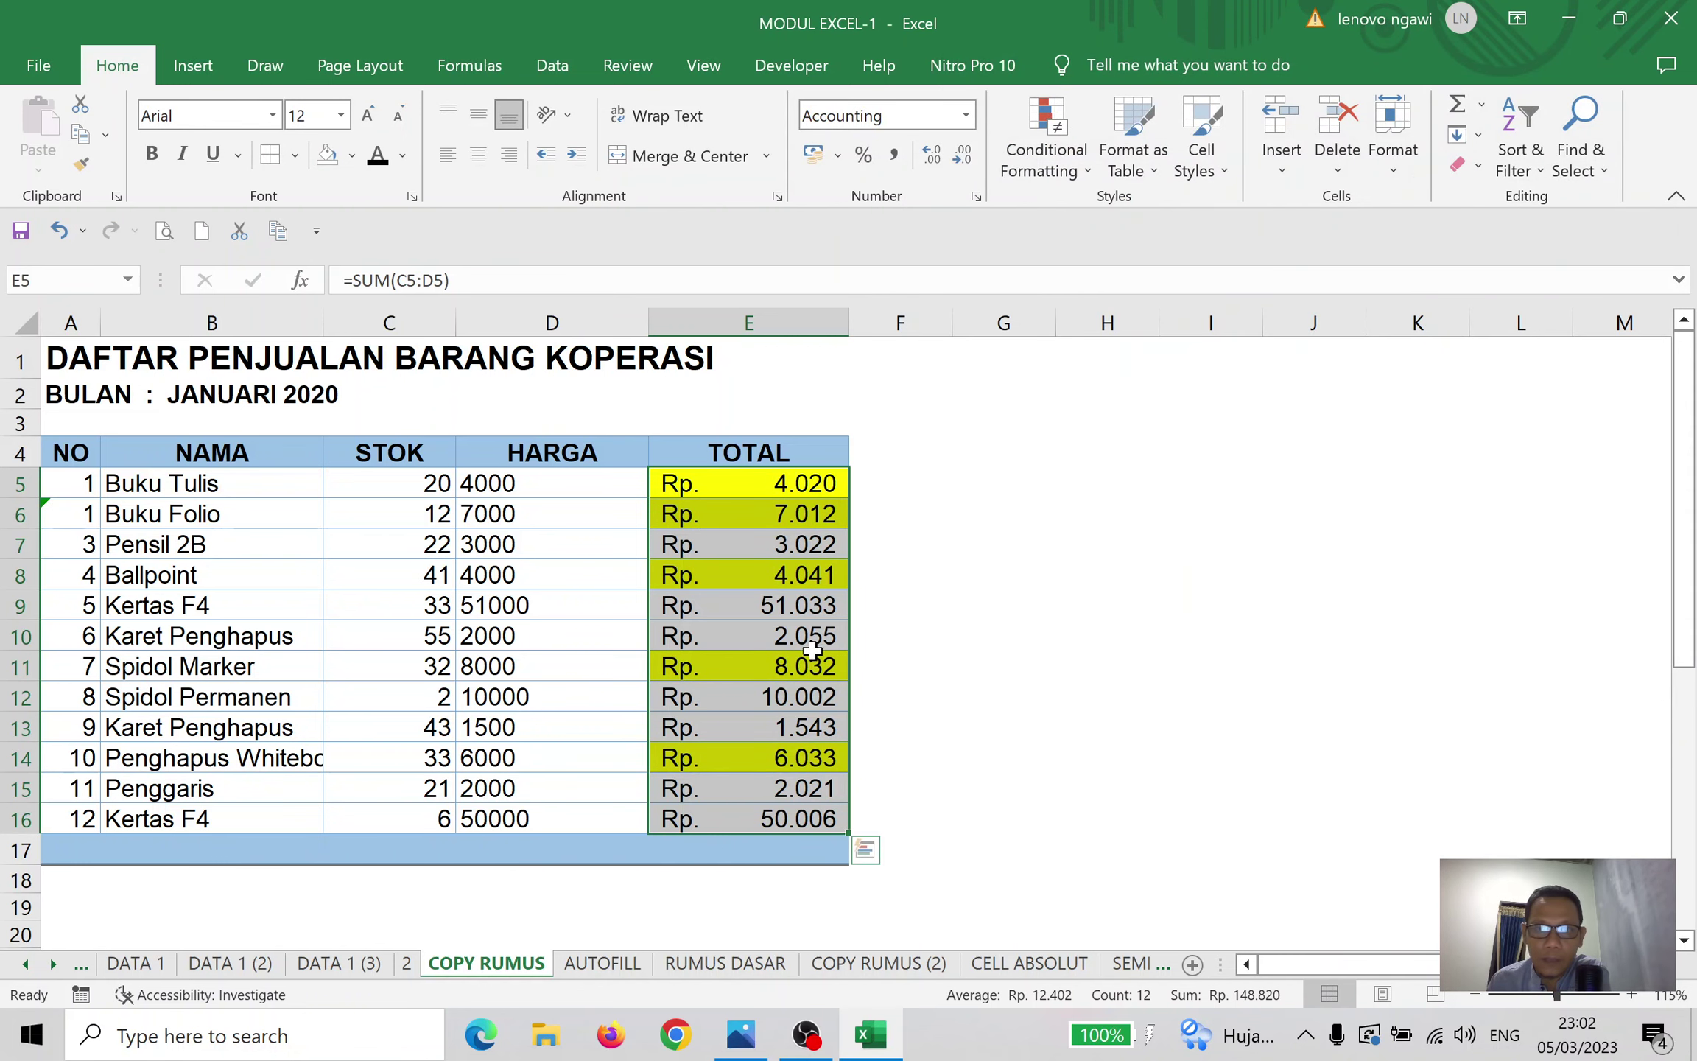
Edit the existing between rule through the Rules Manager, change its fill to red, and apply the change
left_click(1078, 175)
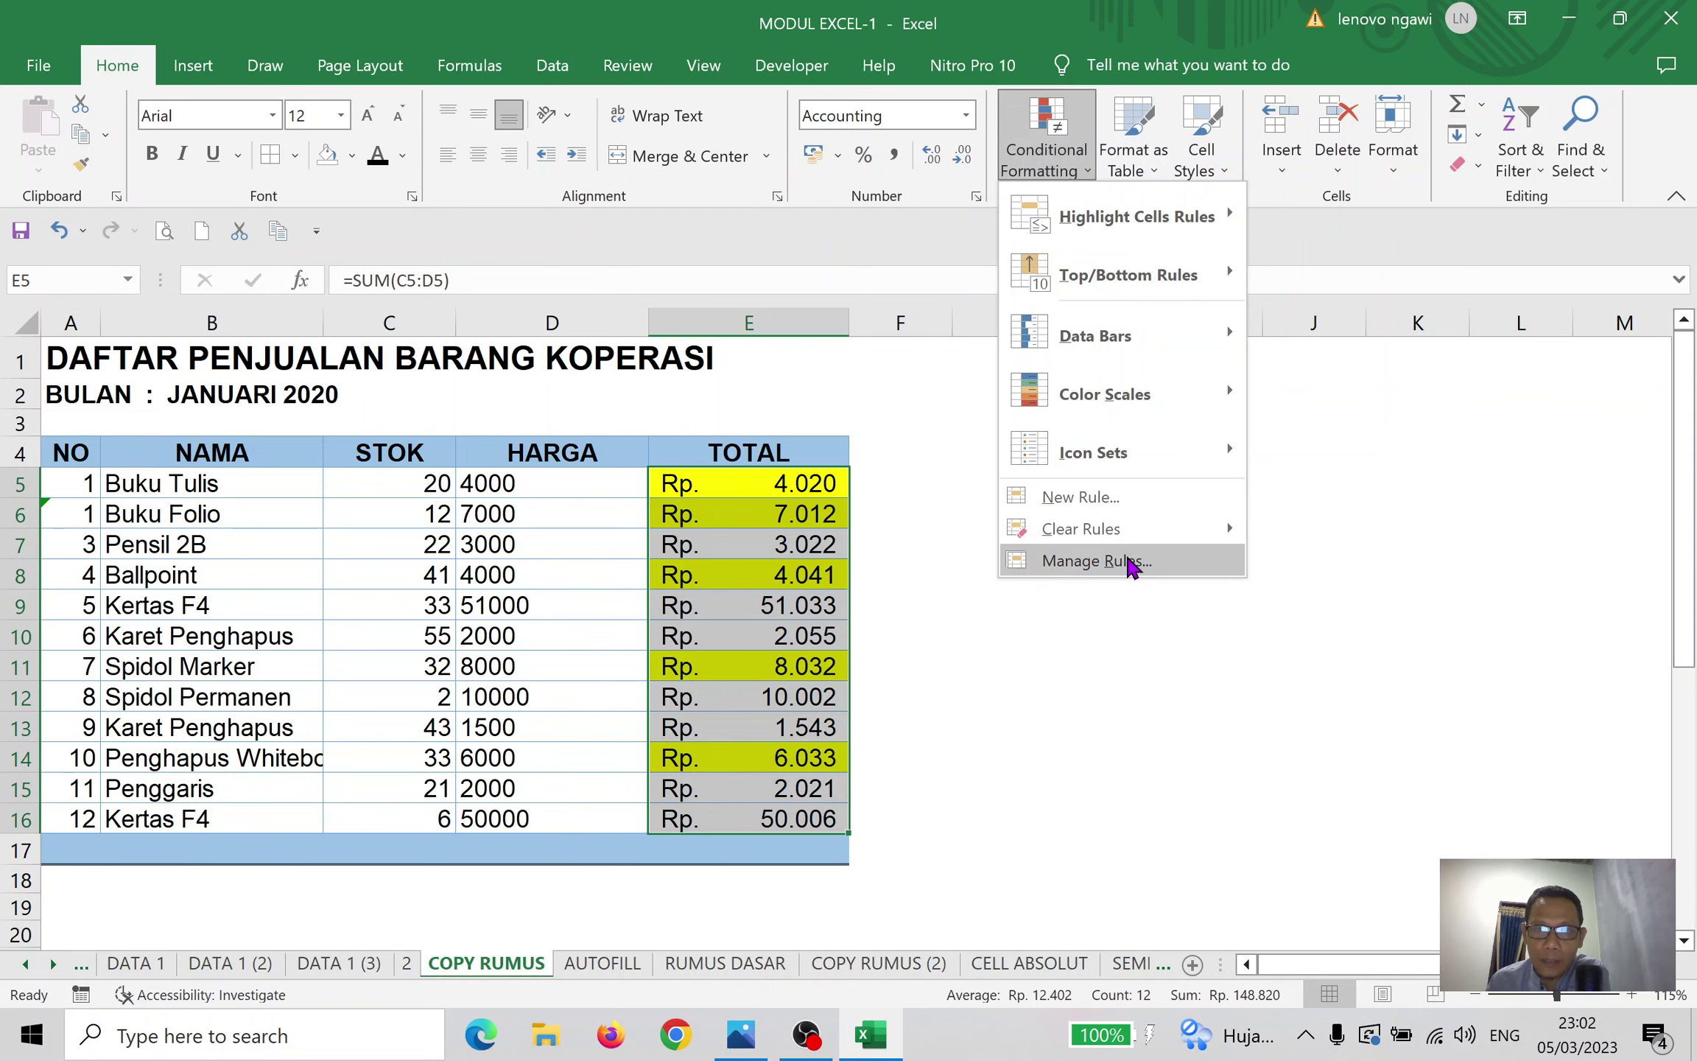
left_click(1127, 561)
left_click_drag(1233, 223, 1134, 38)
left_click(938, 207)
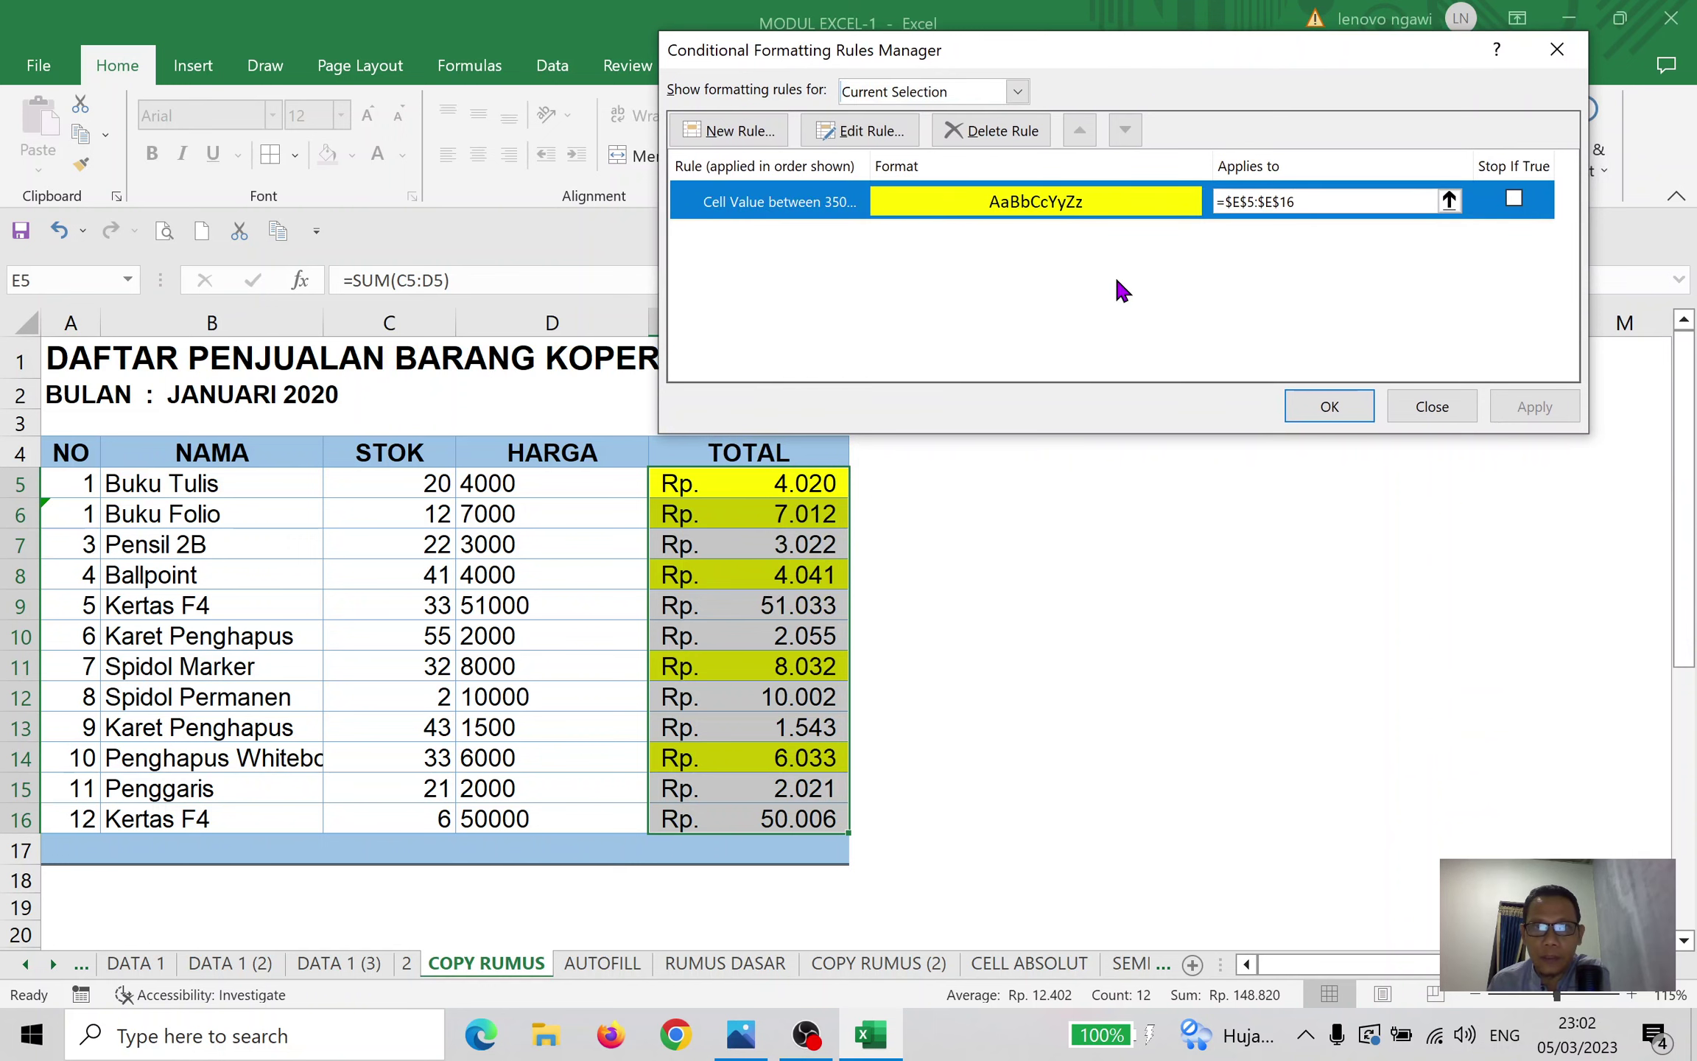
left_click(902, 136)
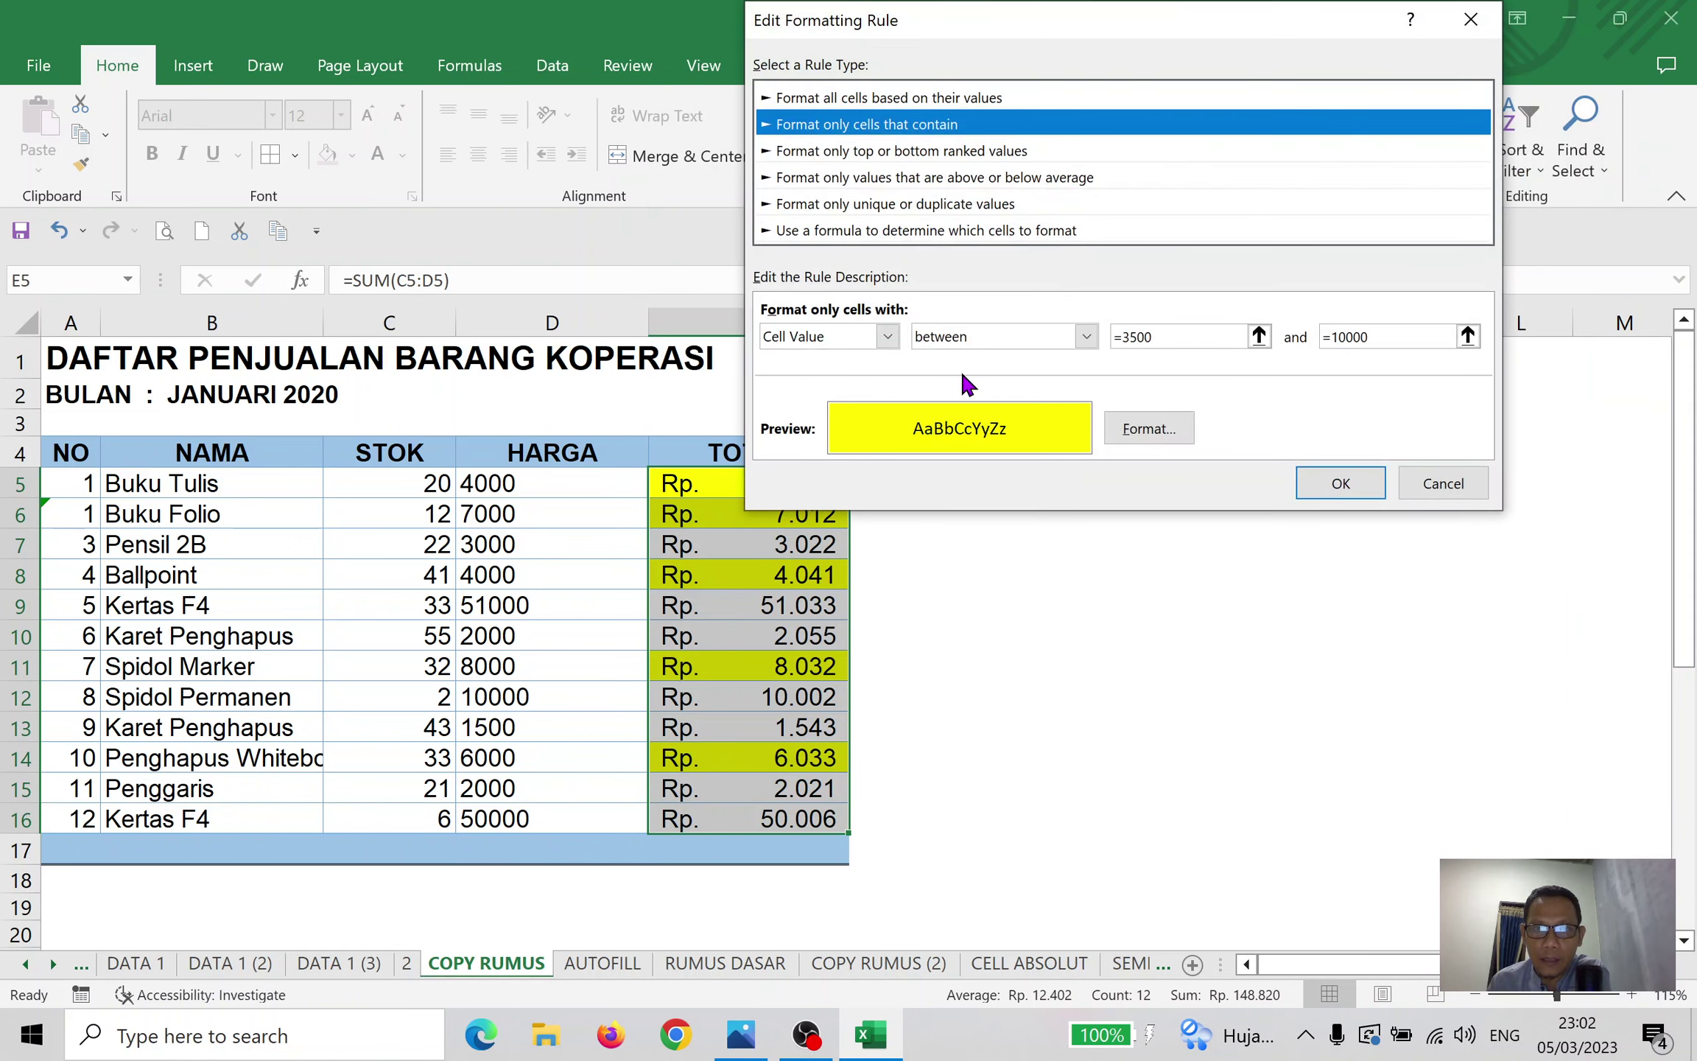
left_click(1138, 434)
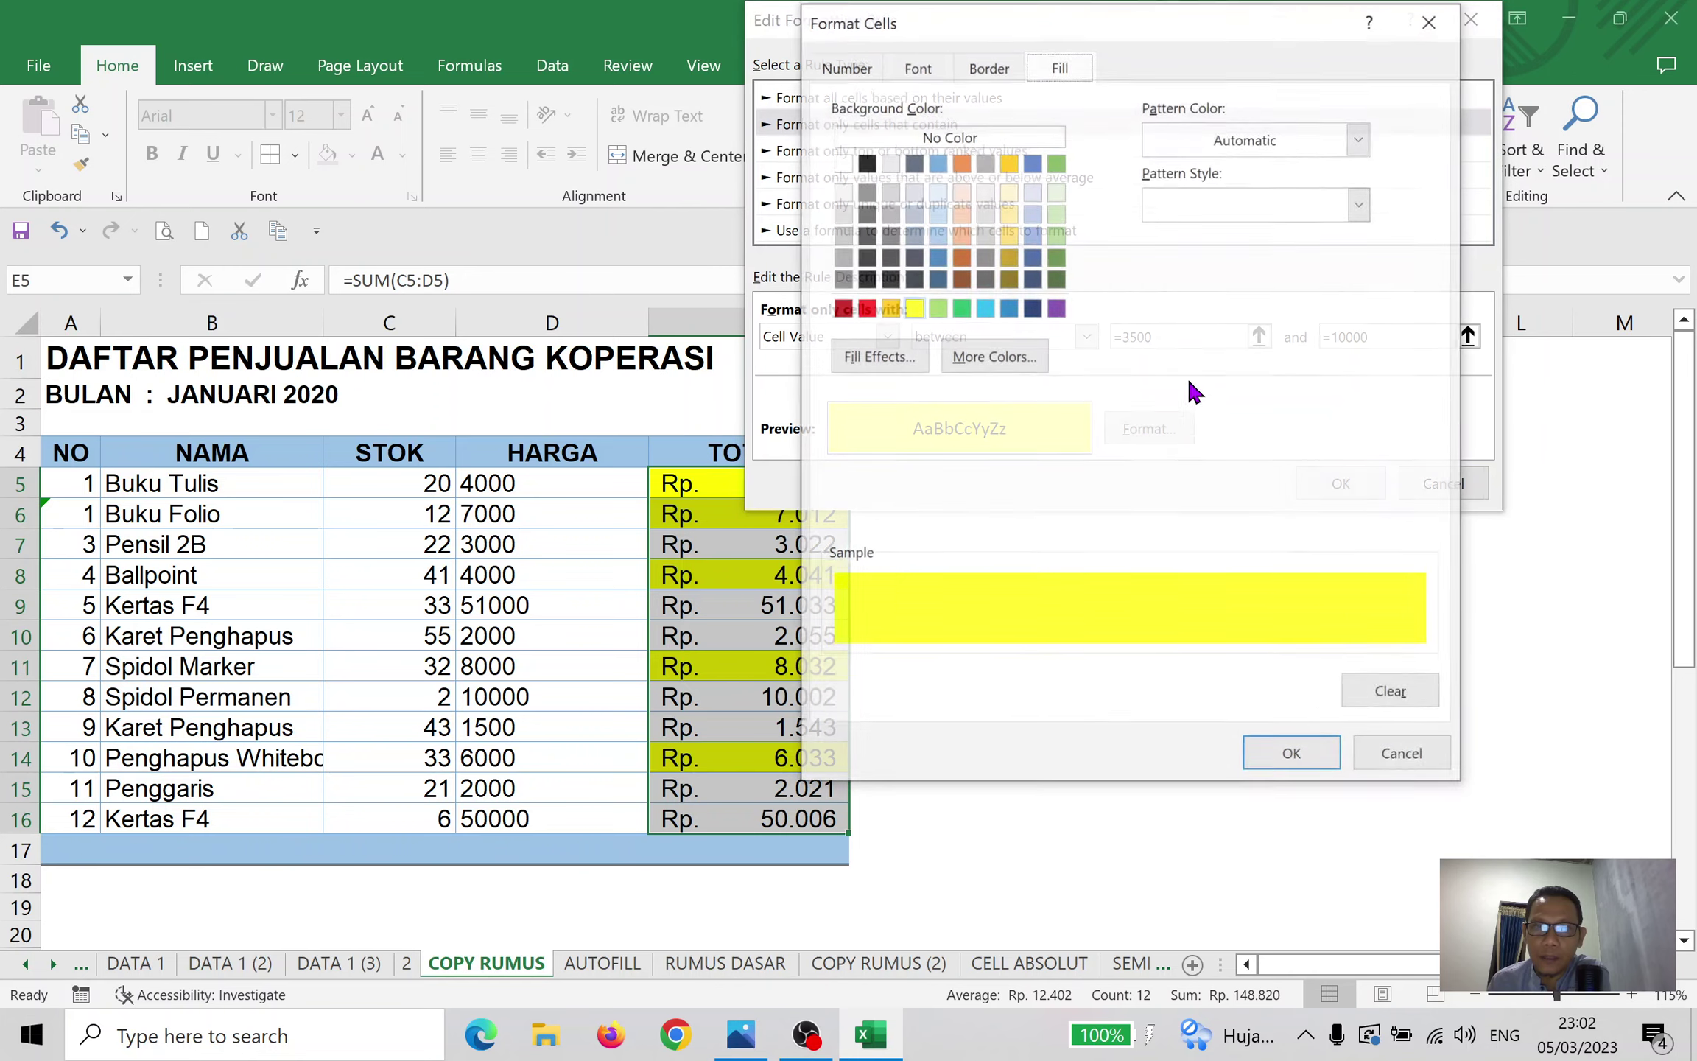
left_click(865, 307)
left_click(1294, 755)
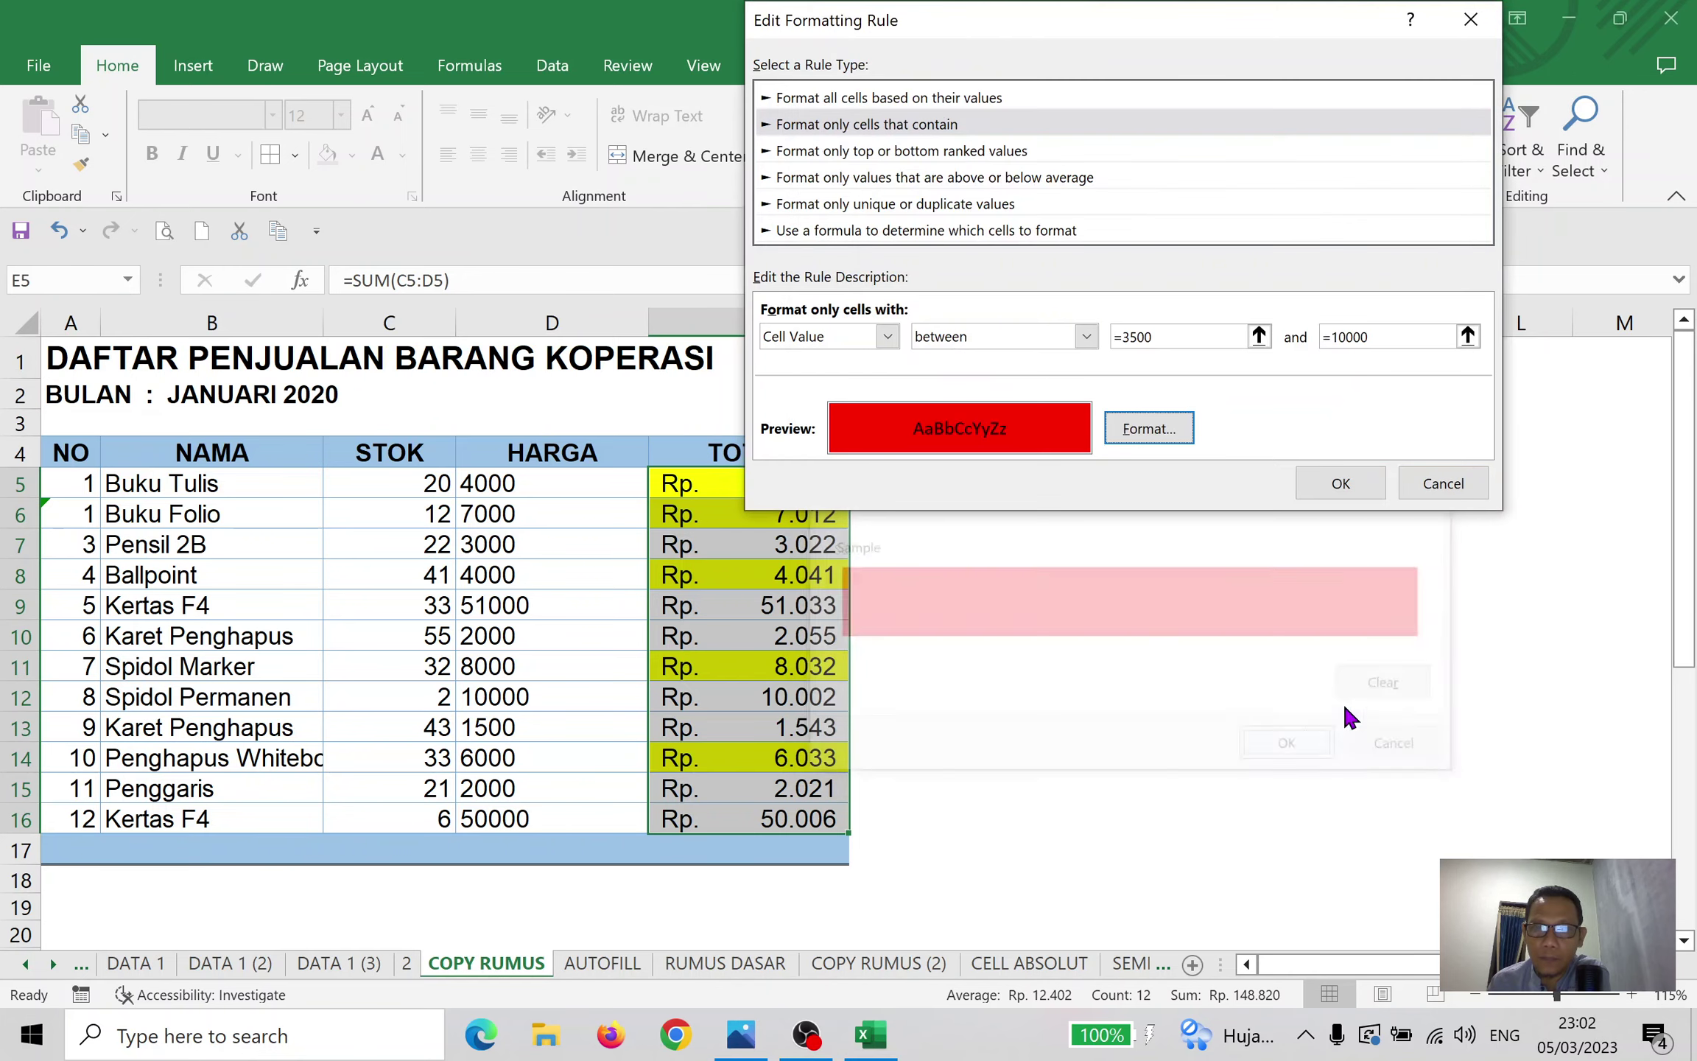
left_click(1333, 480)
left_click(1531, 411)
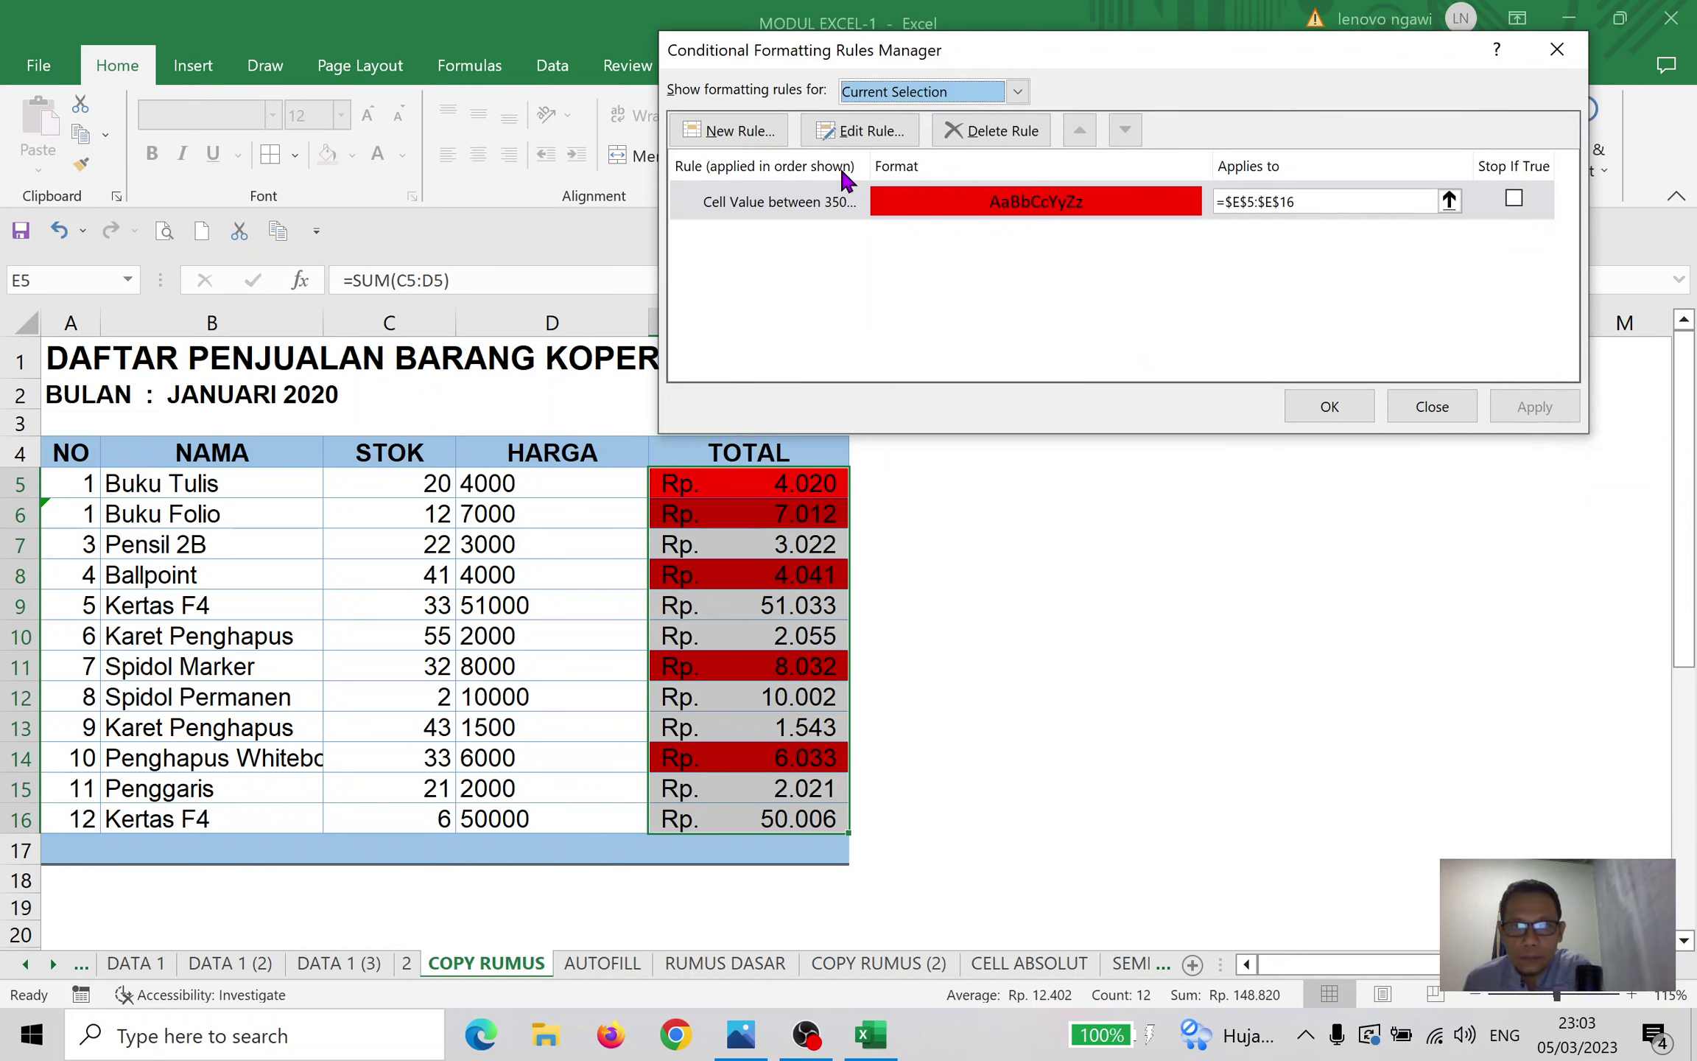
Create a new rule of type Format only cells that contain, with Cell Value equal to 10002
left_click(737, 137)
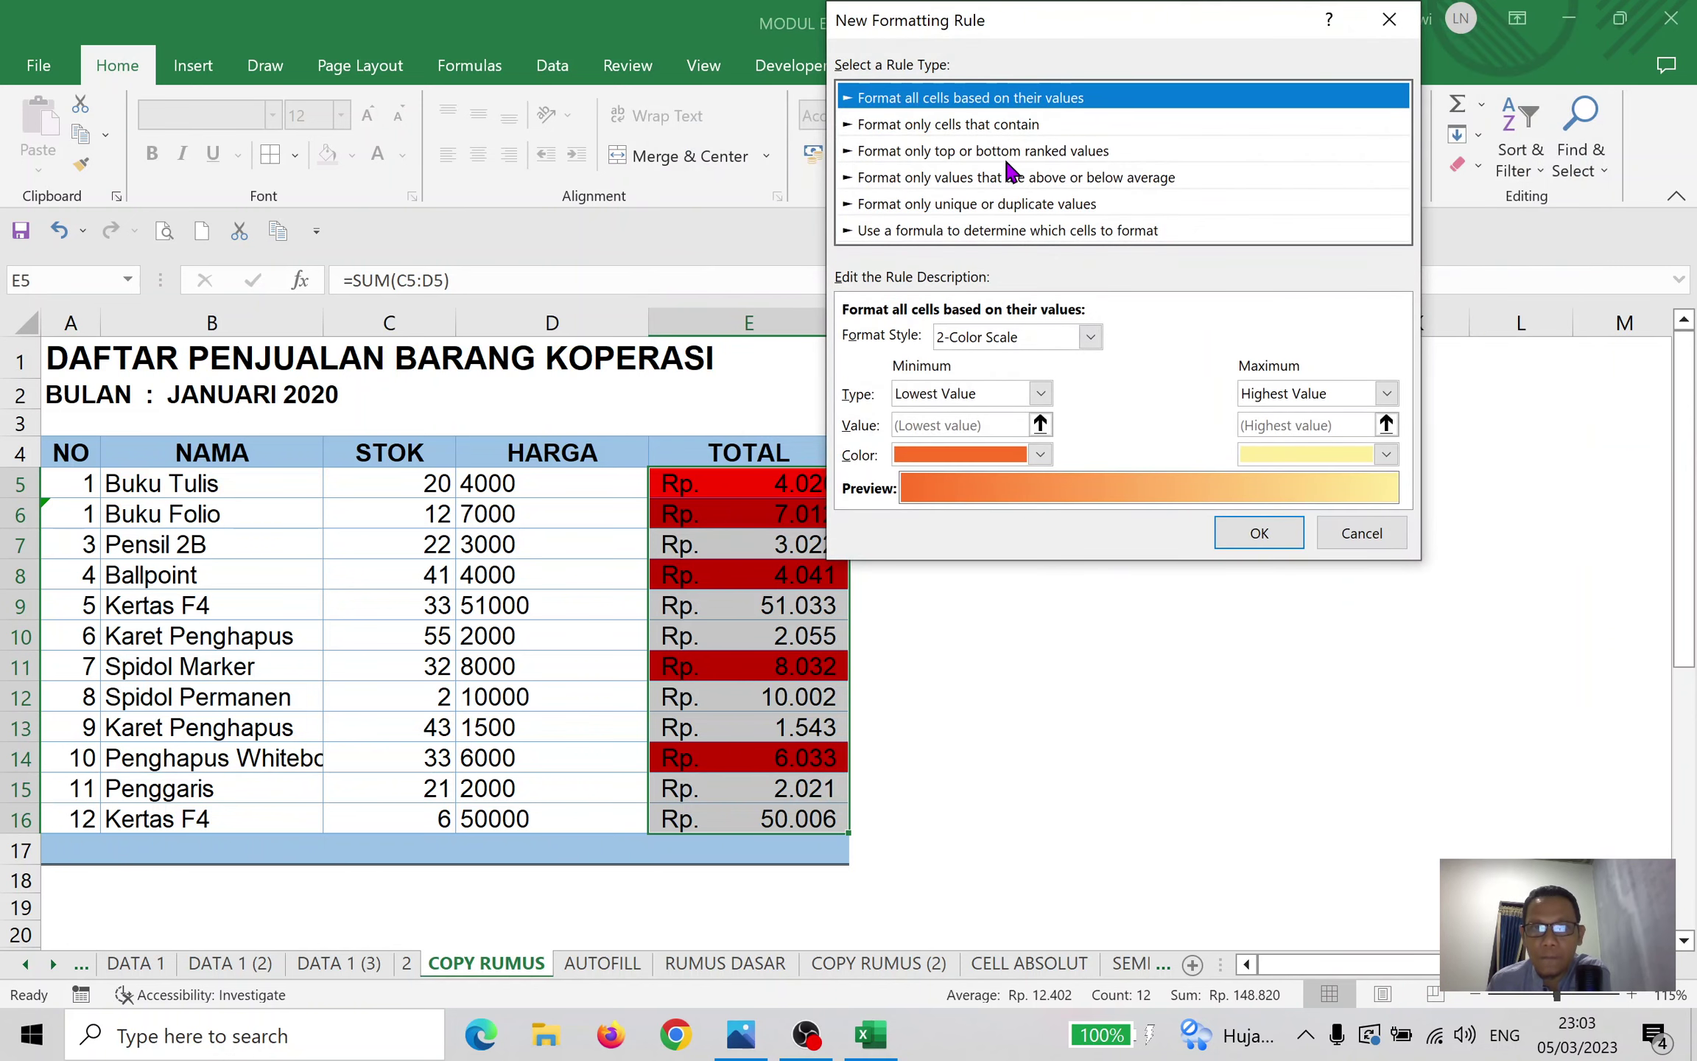
left_click(1006, 129)
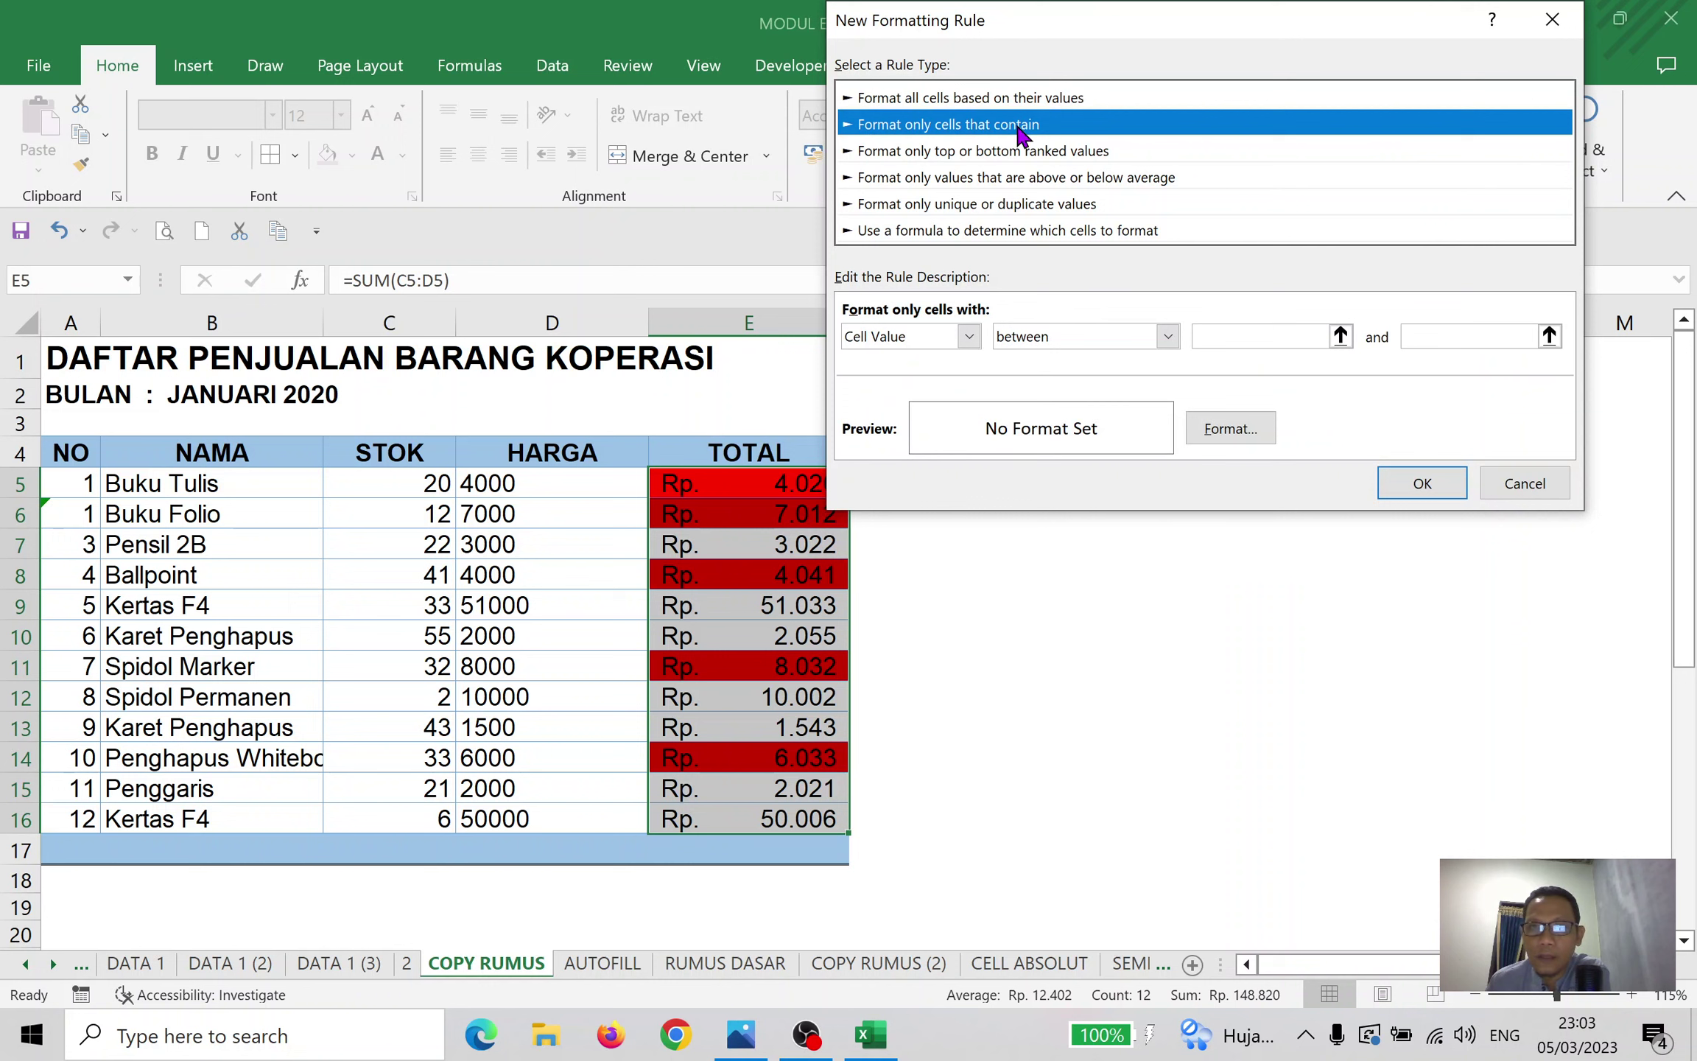
left_click(1168, 337)
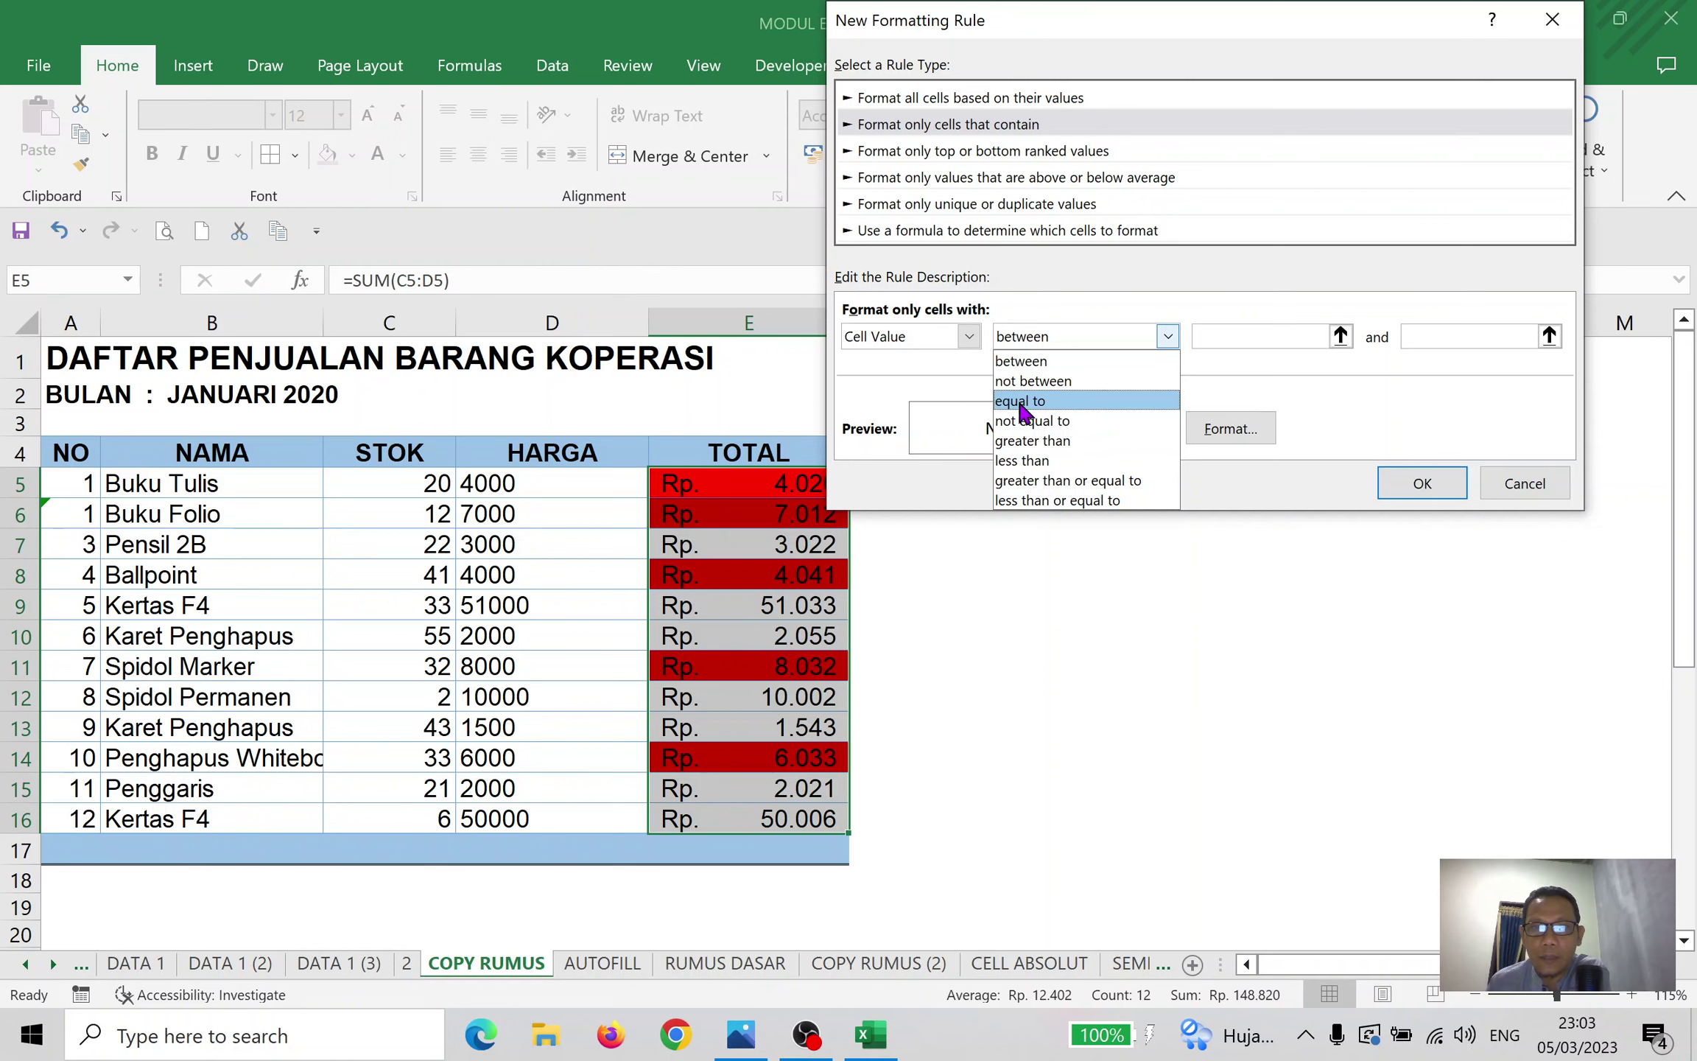
left_click(1068, 403)
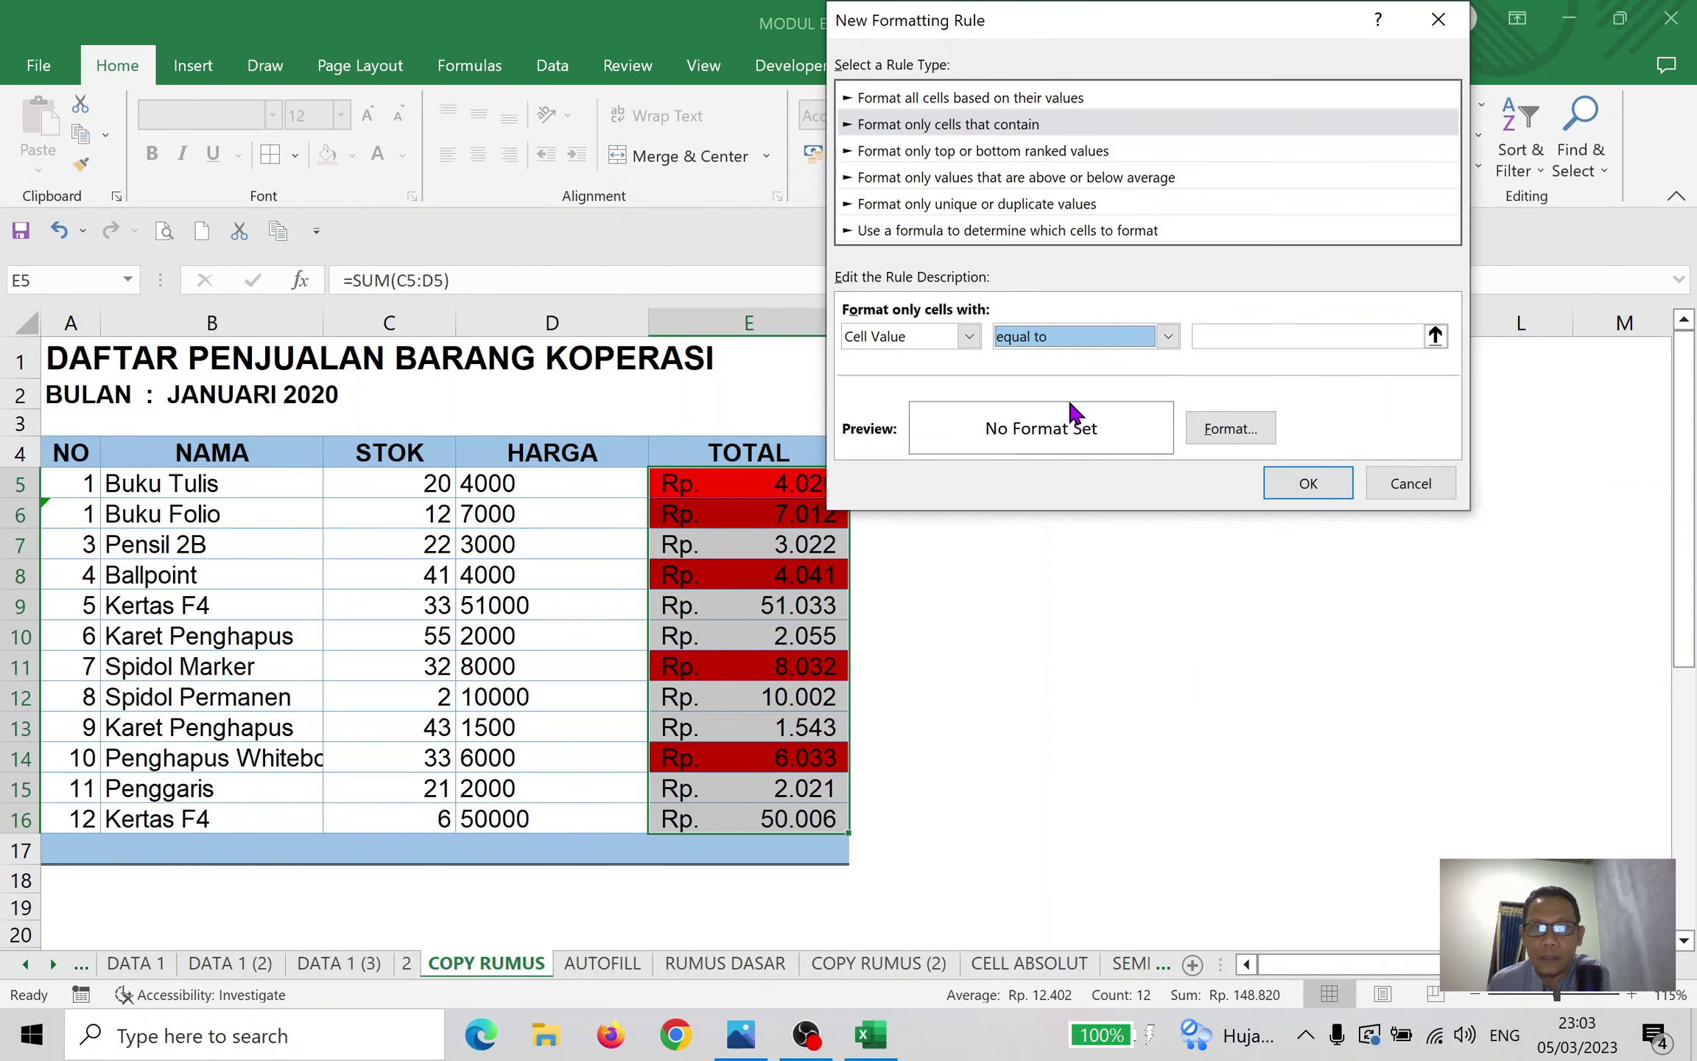
left_click(1268, 338)
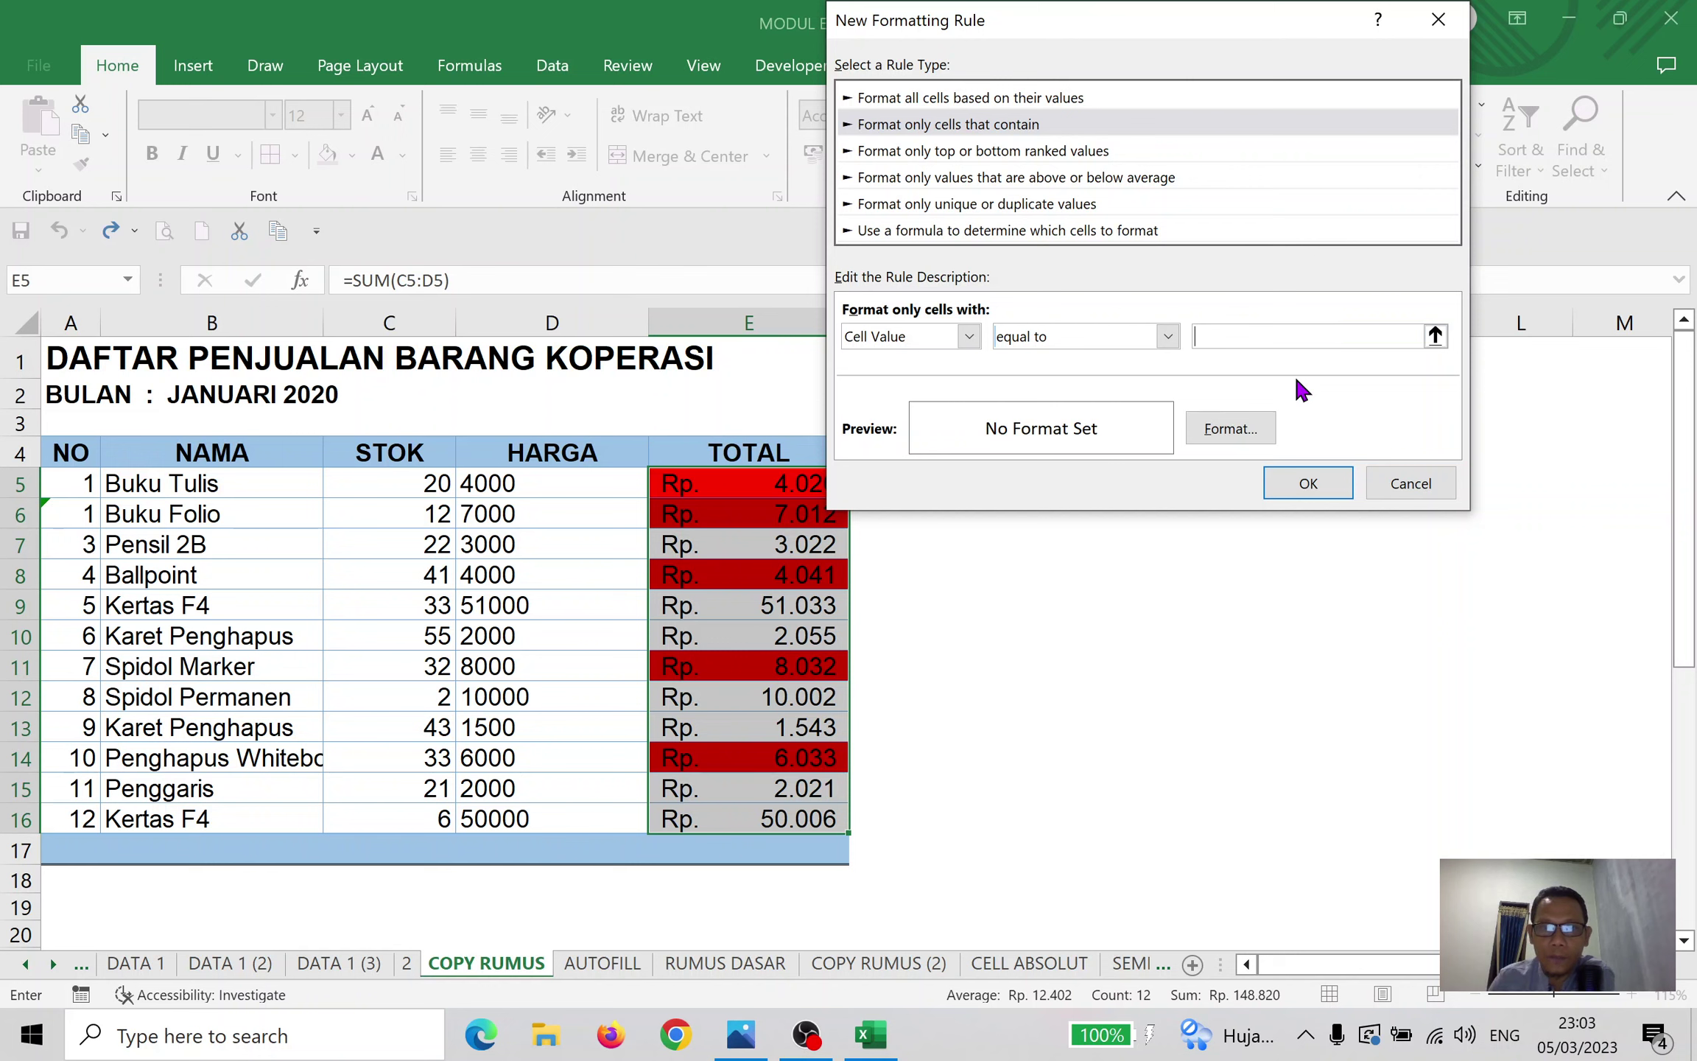
type("1")
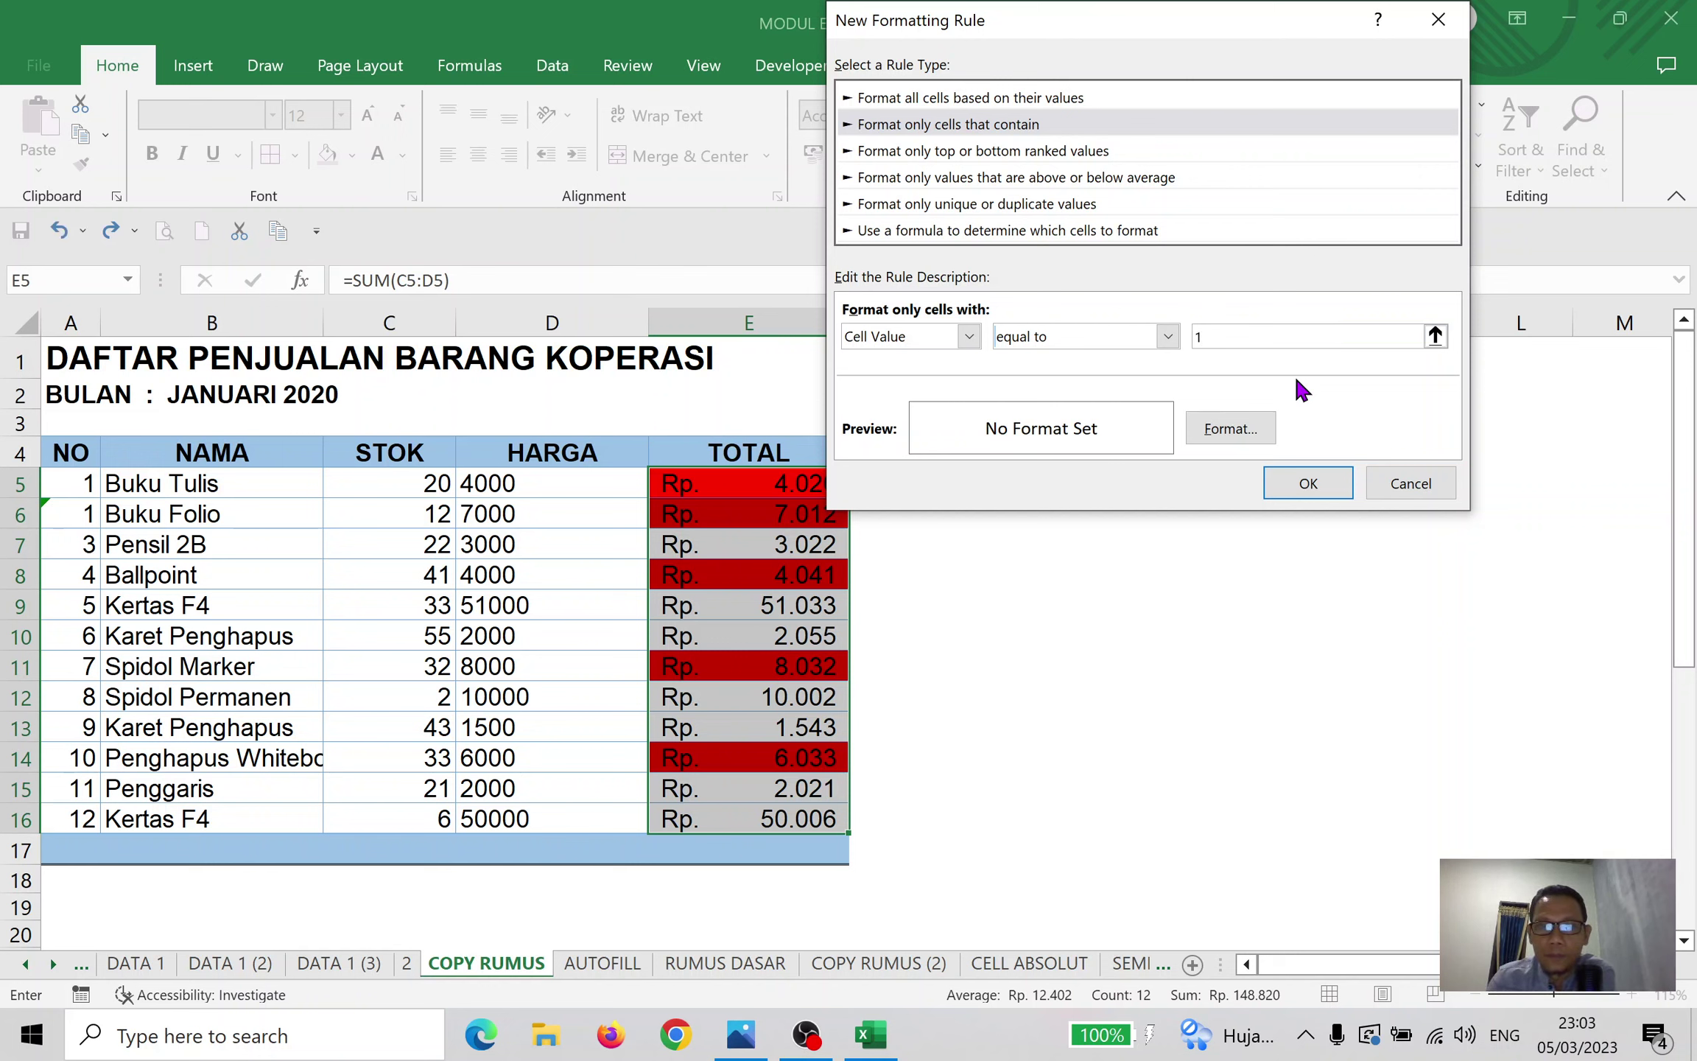
type("-")
key("BackSpace")
type("0")
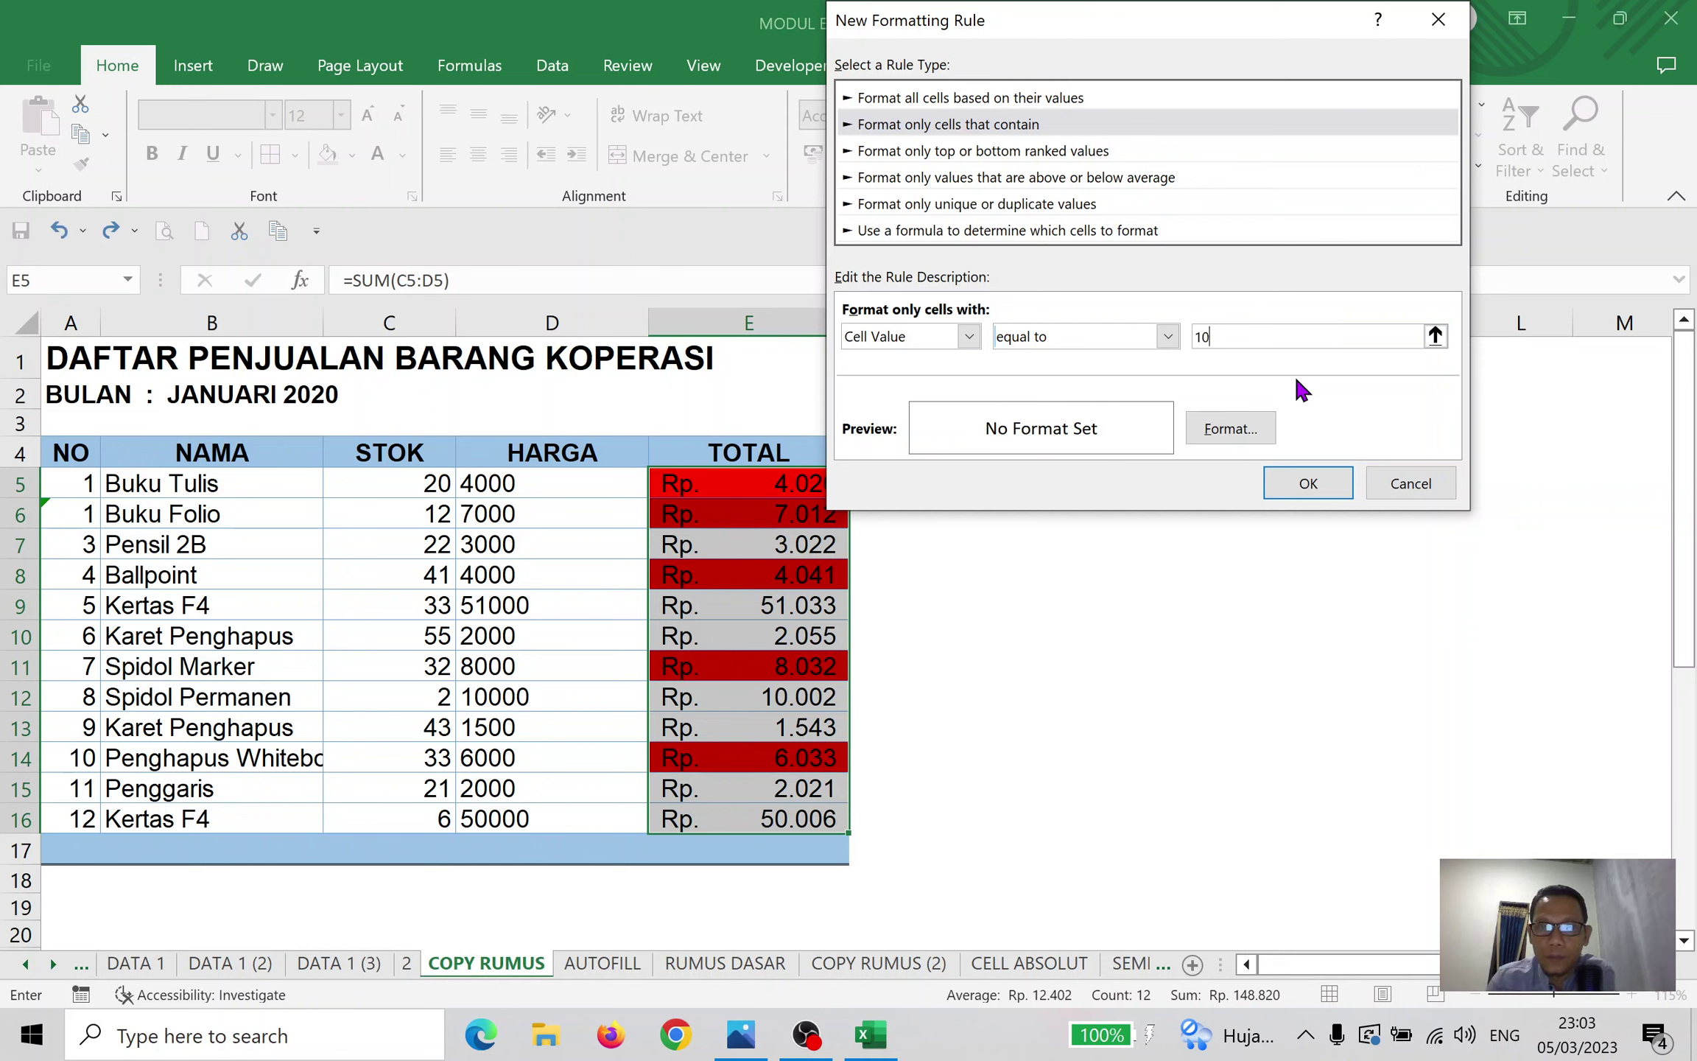
type("002")
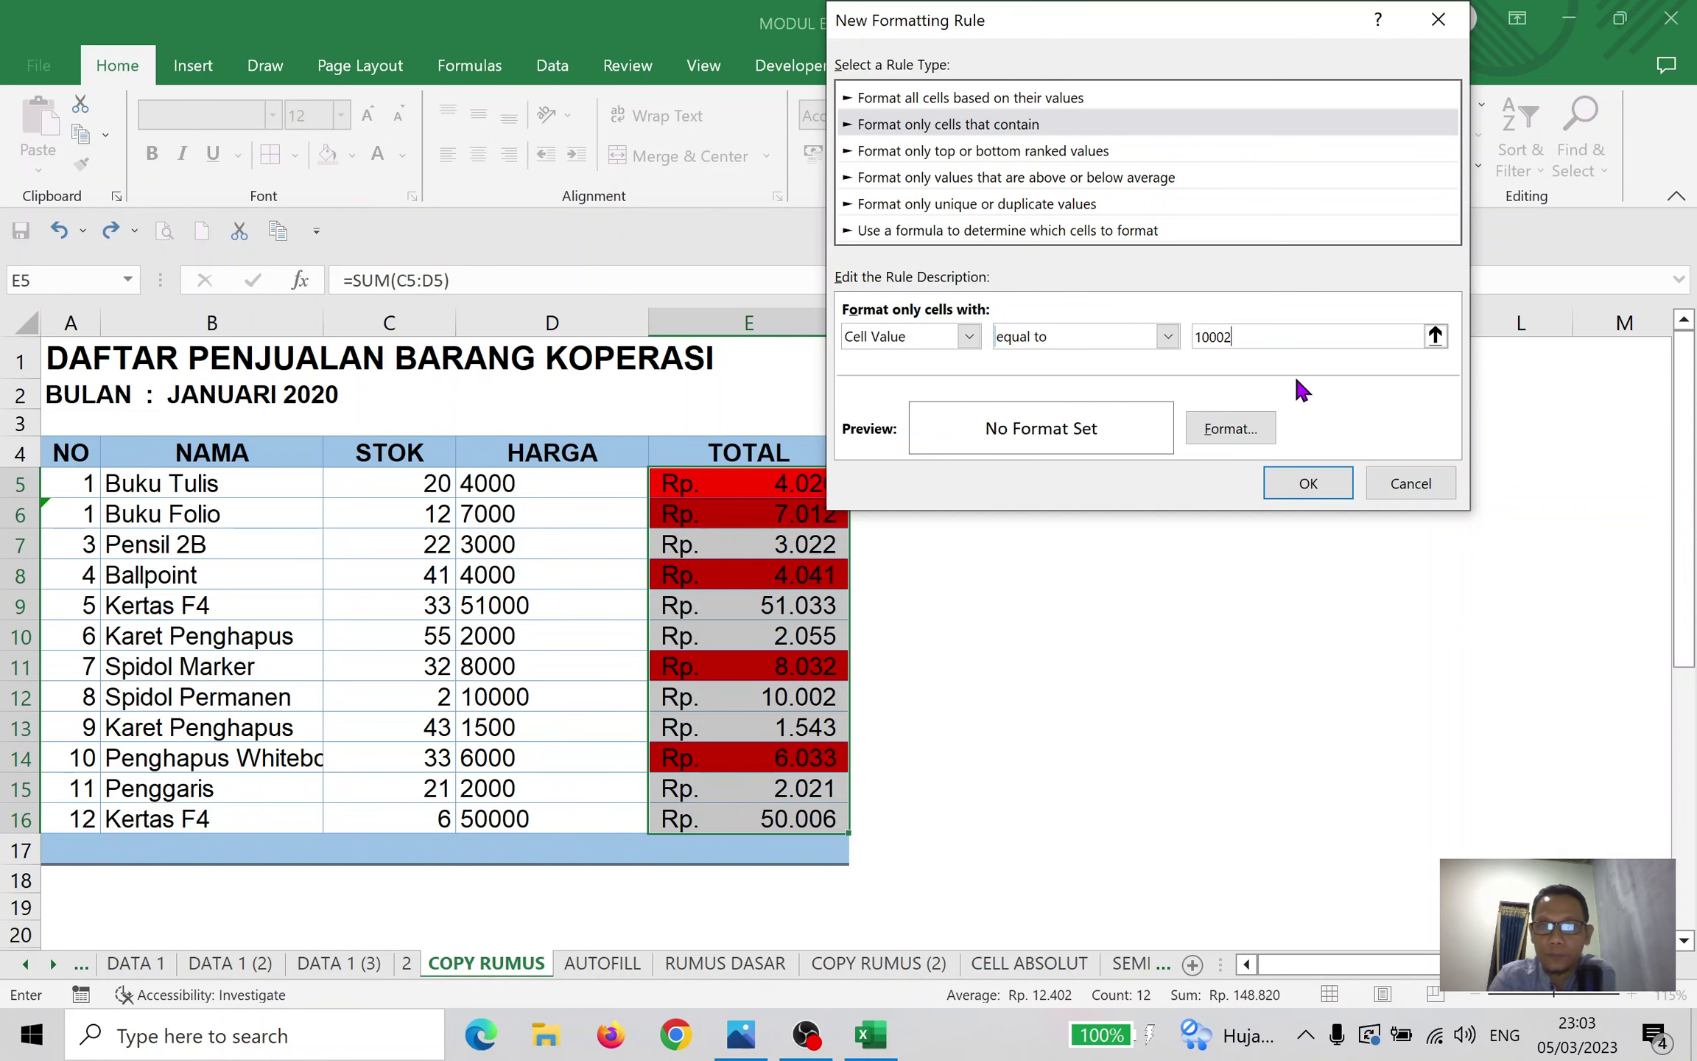
Give the equal-to rule a light green background fill and apply it to the TOTAL values
left_click(1217, 431)
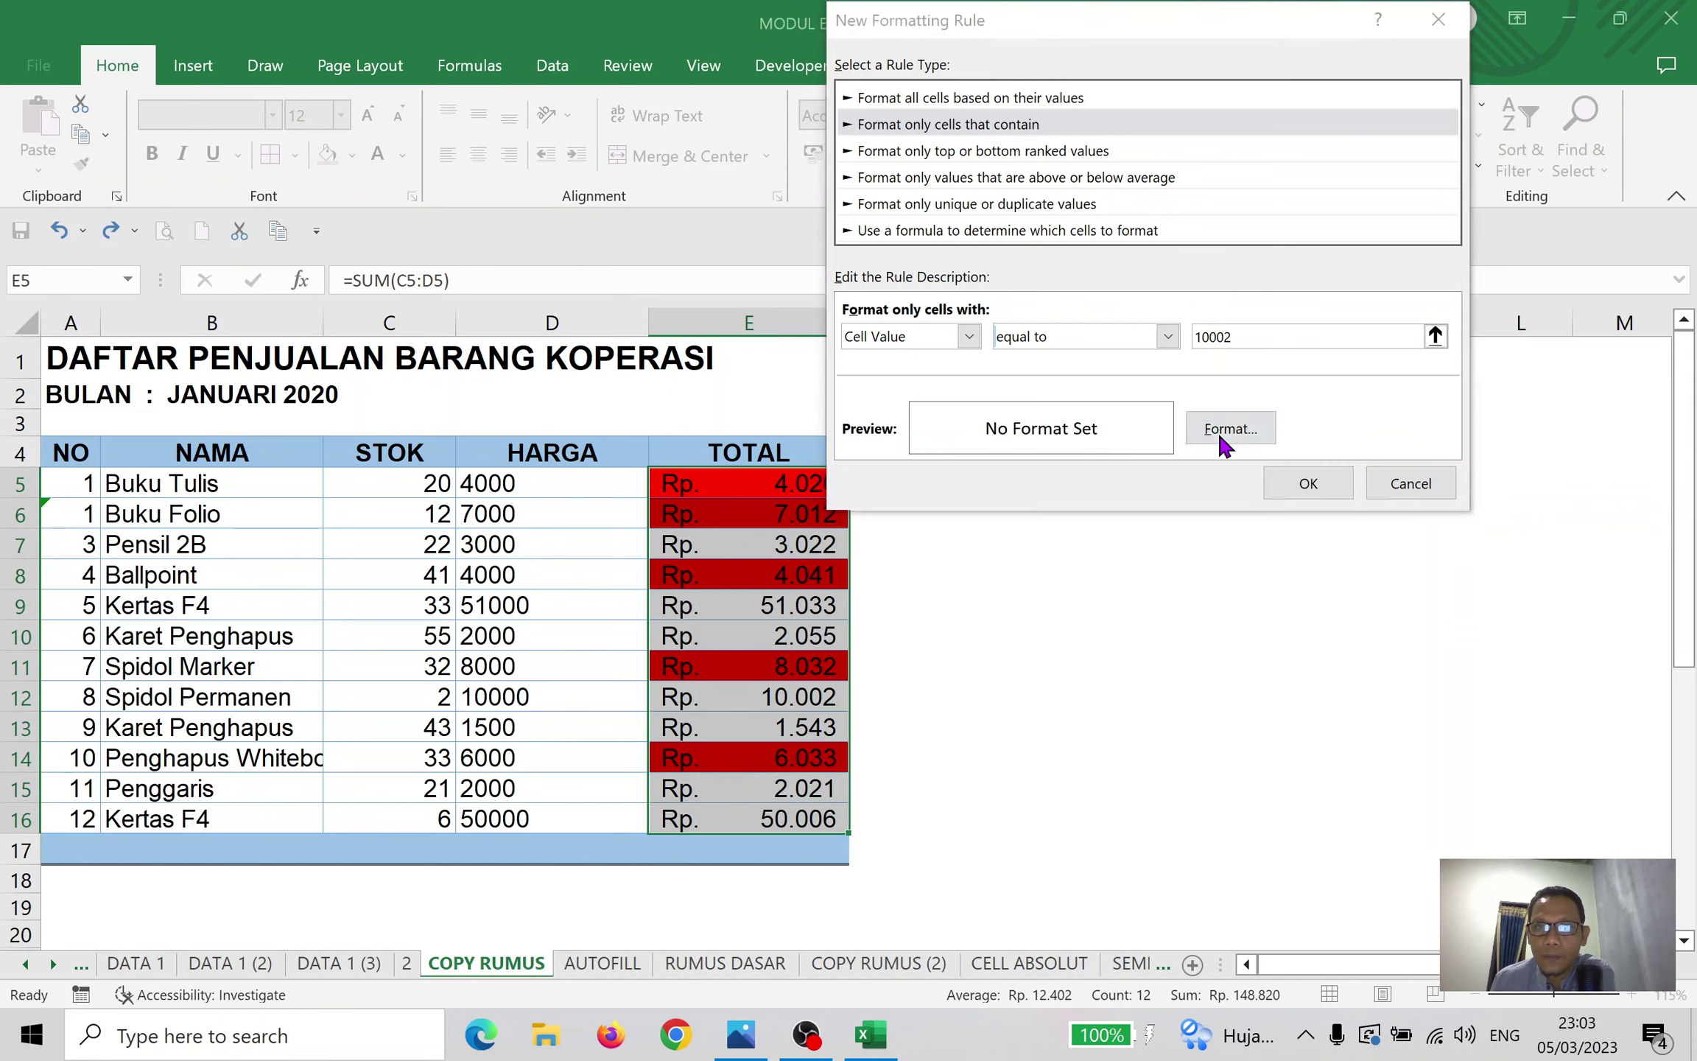
left_click(935, 307)
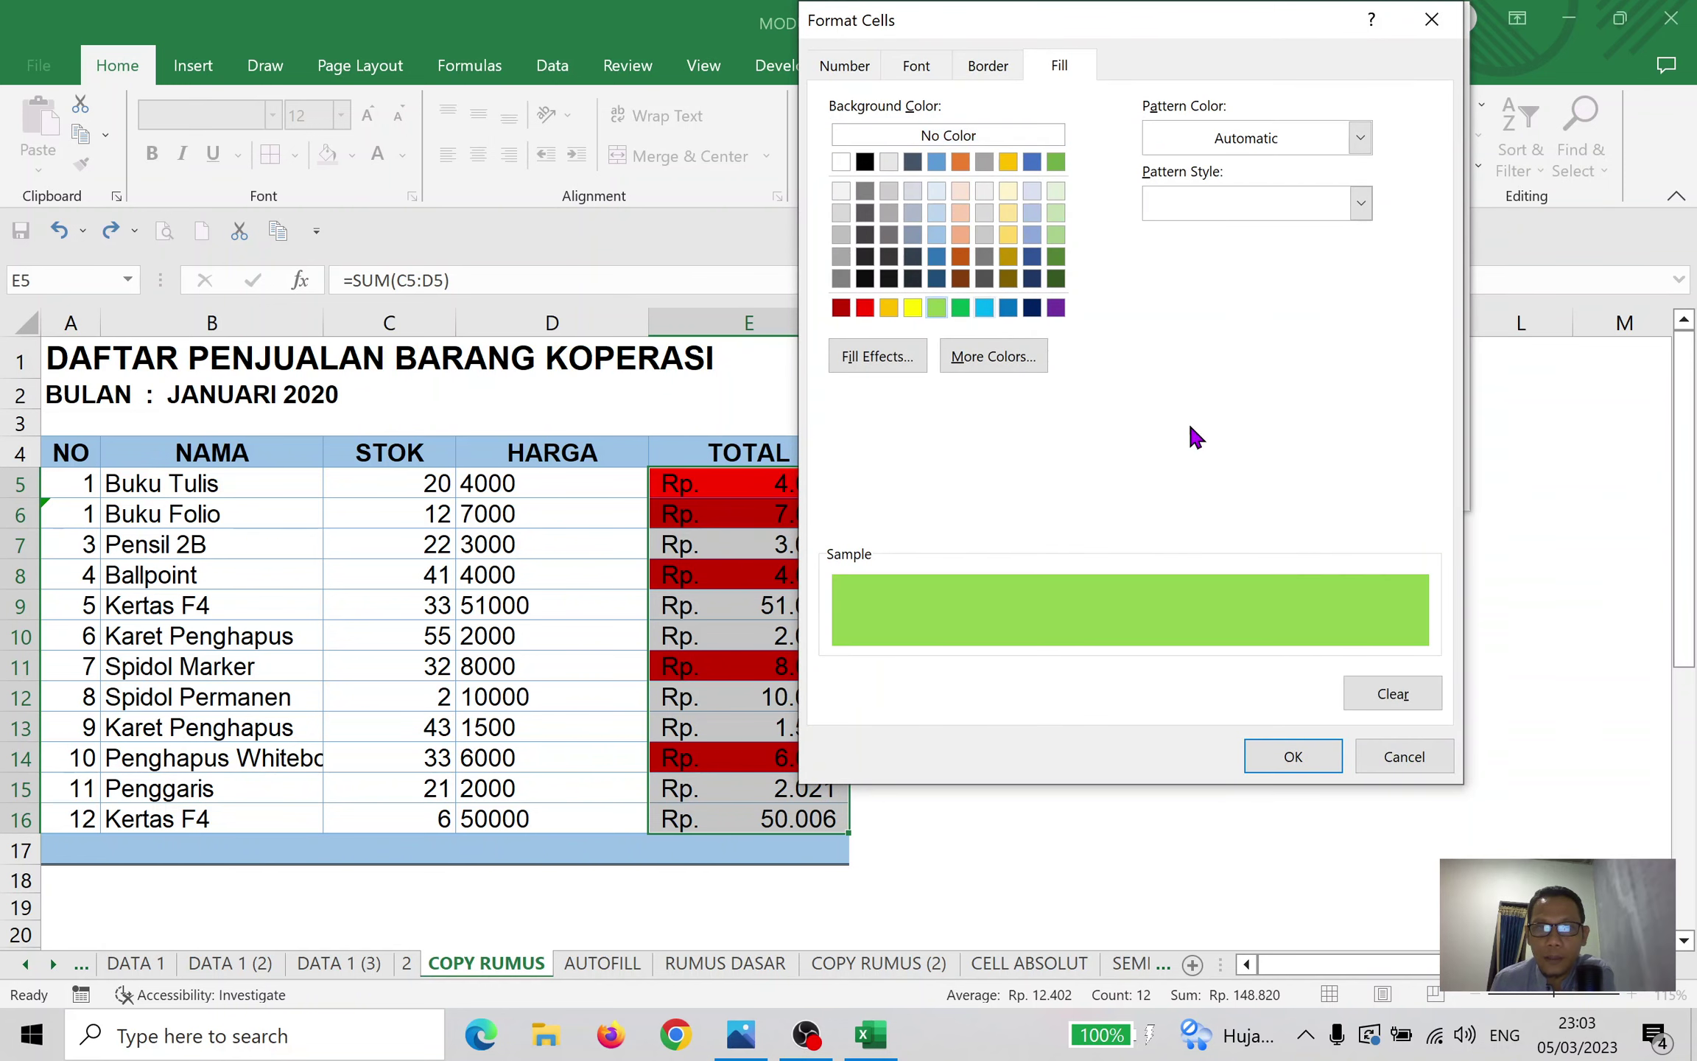
left_click(1297, 752)
left_click(1307, 483)
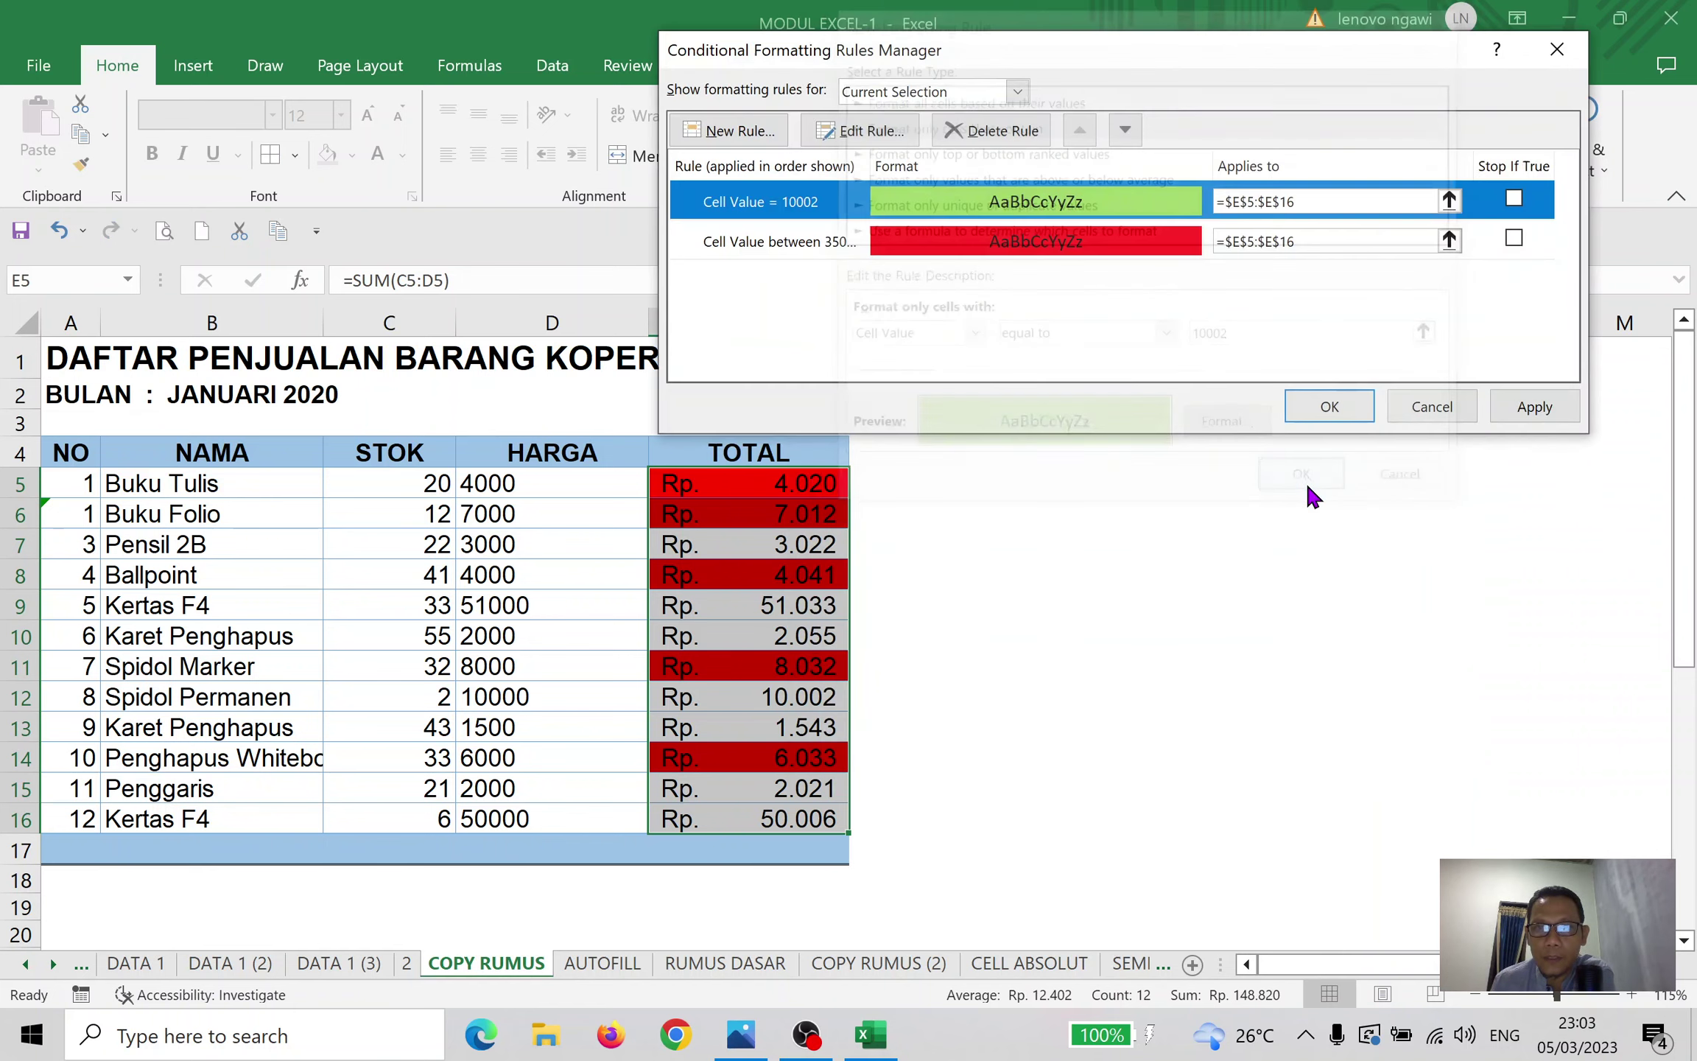
left_click(1536, 410)
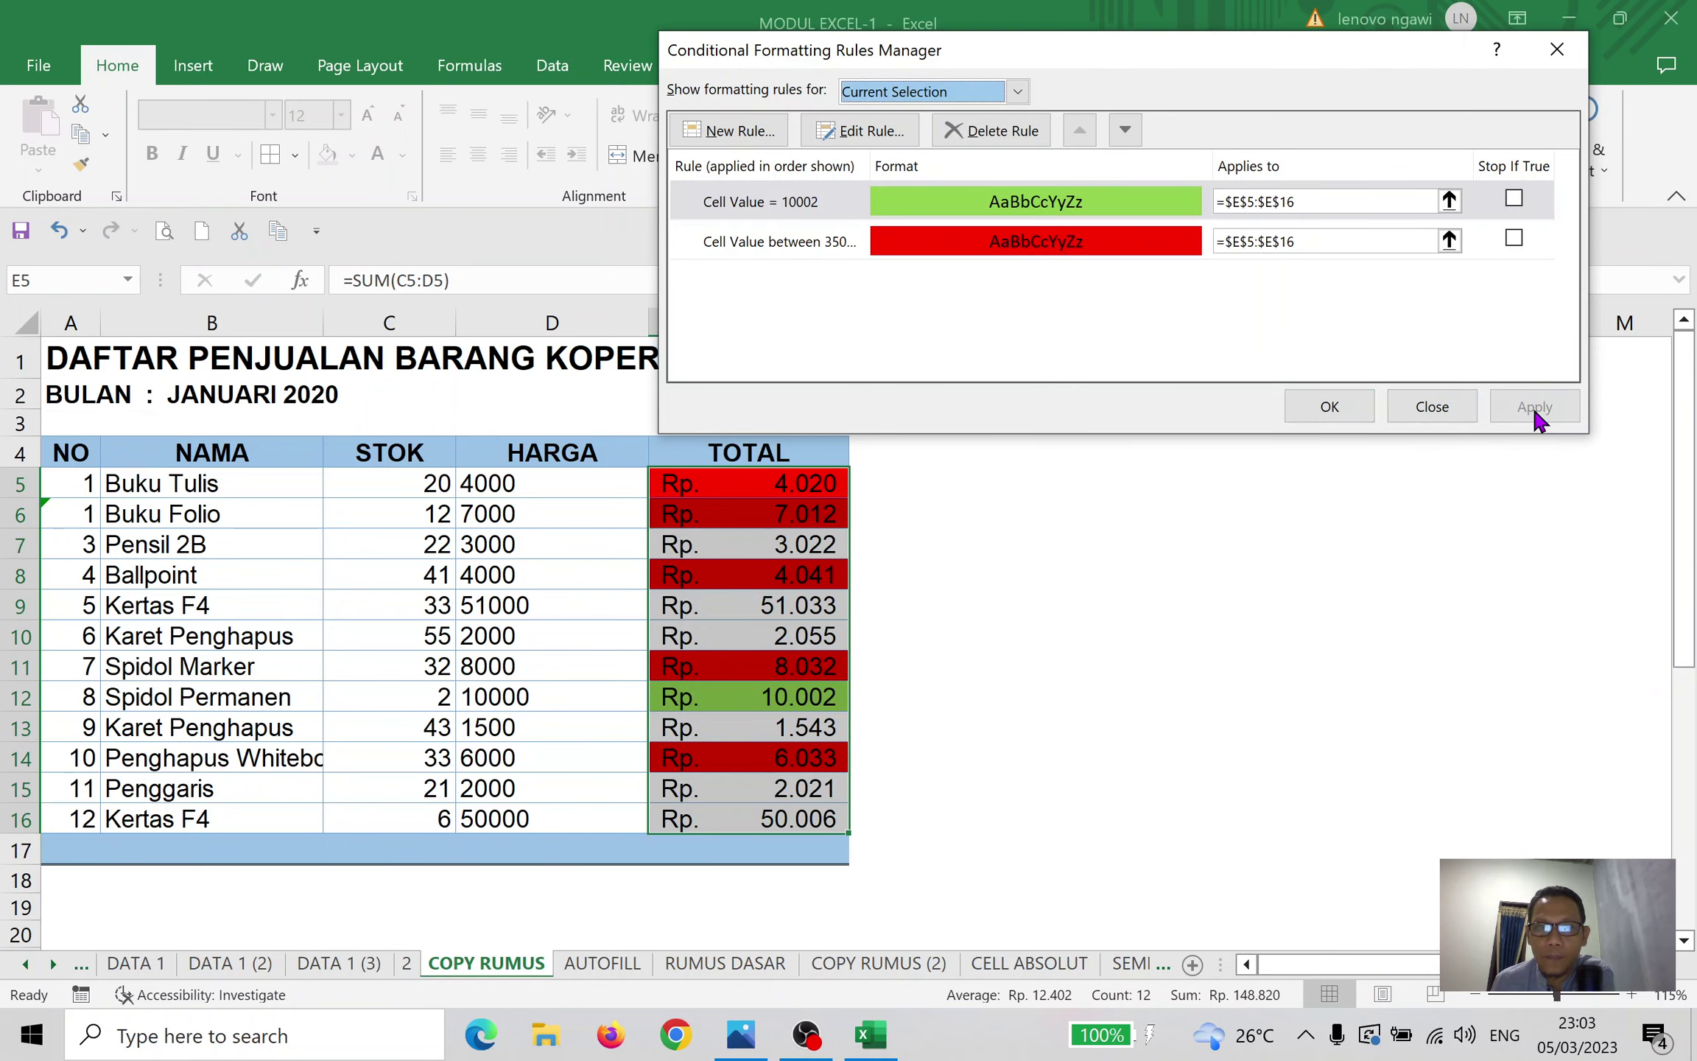
Open the Cell Value = 10002 rule for editing to review its condition and format, and keep its settings
left_click(1054, 200)
left_click(860, 130)
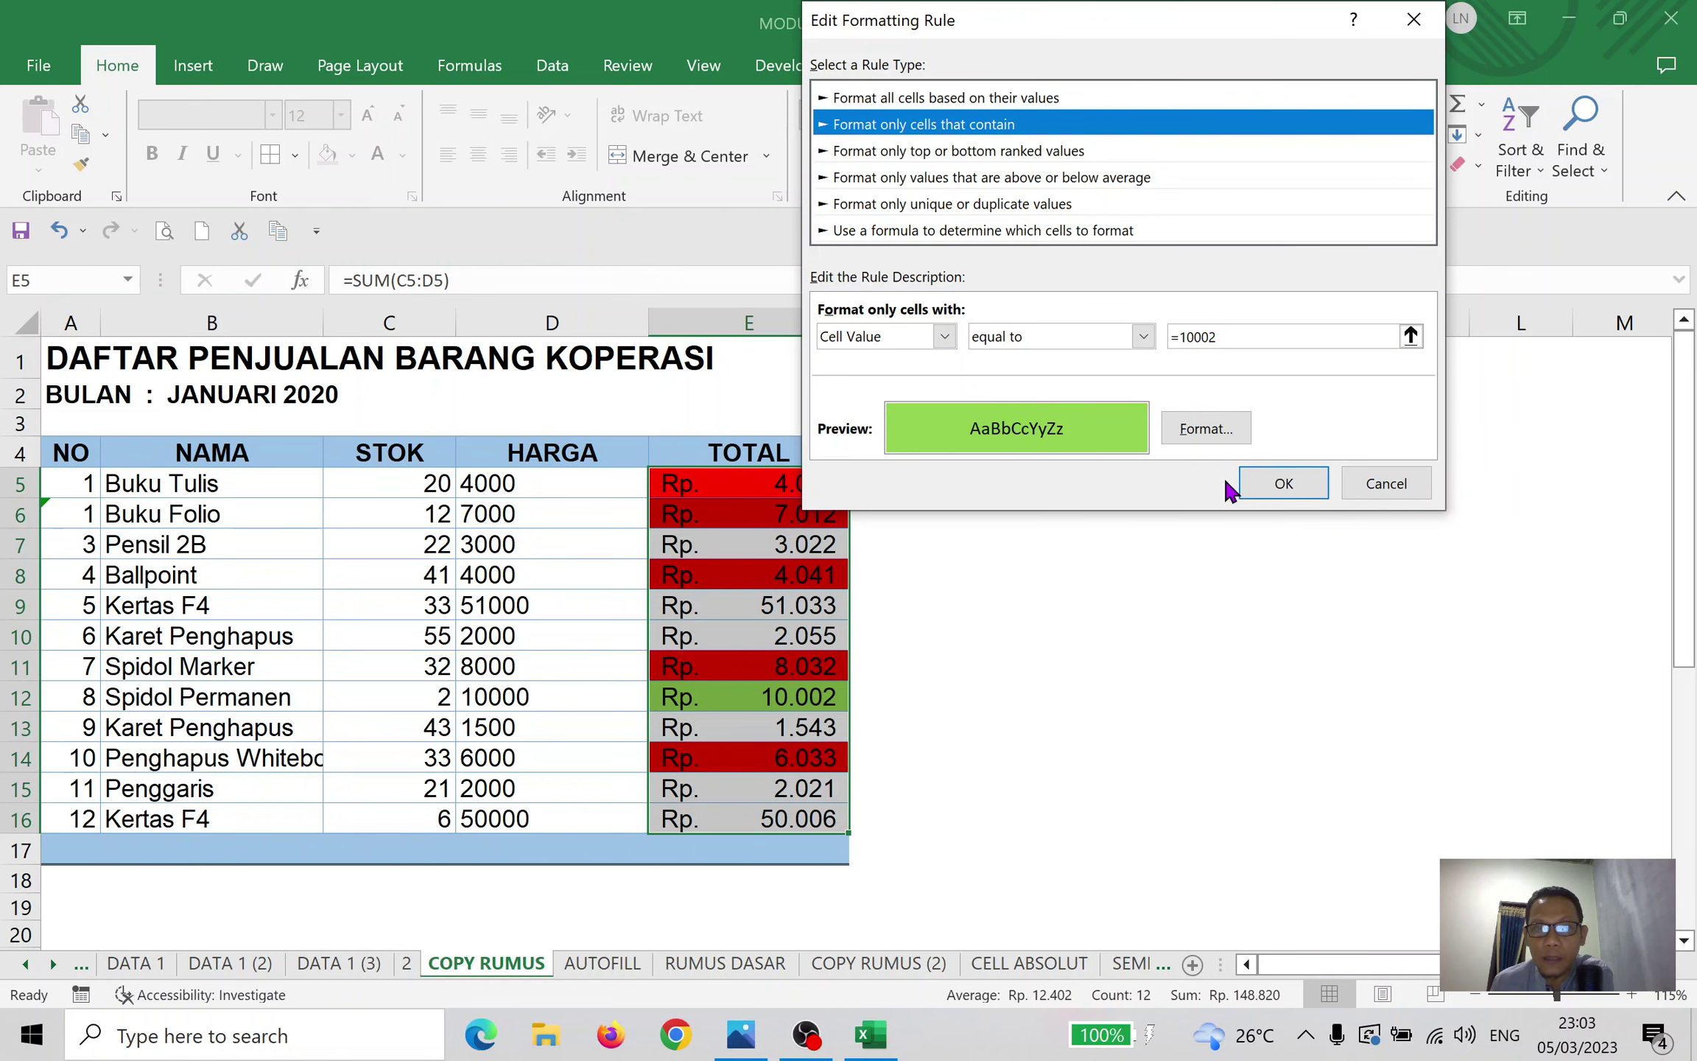
left_click(1252, 483)
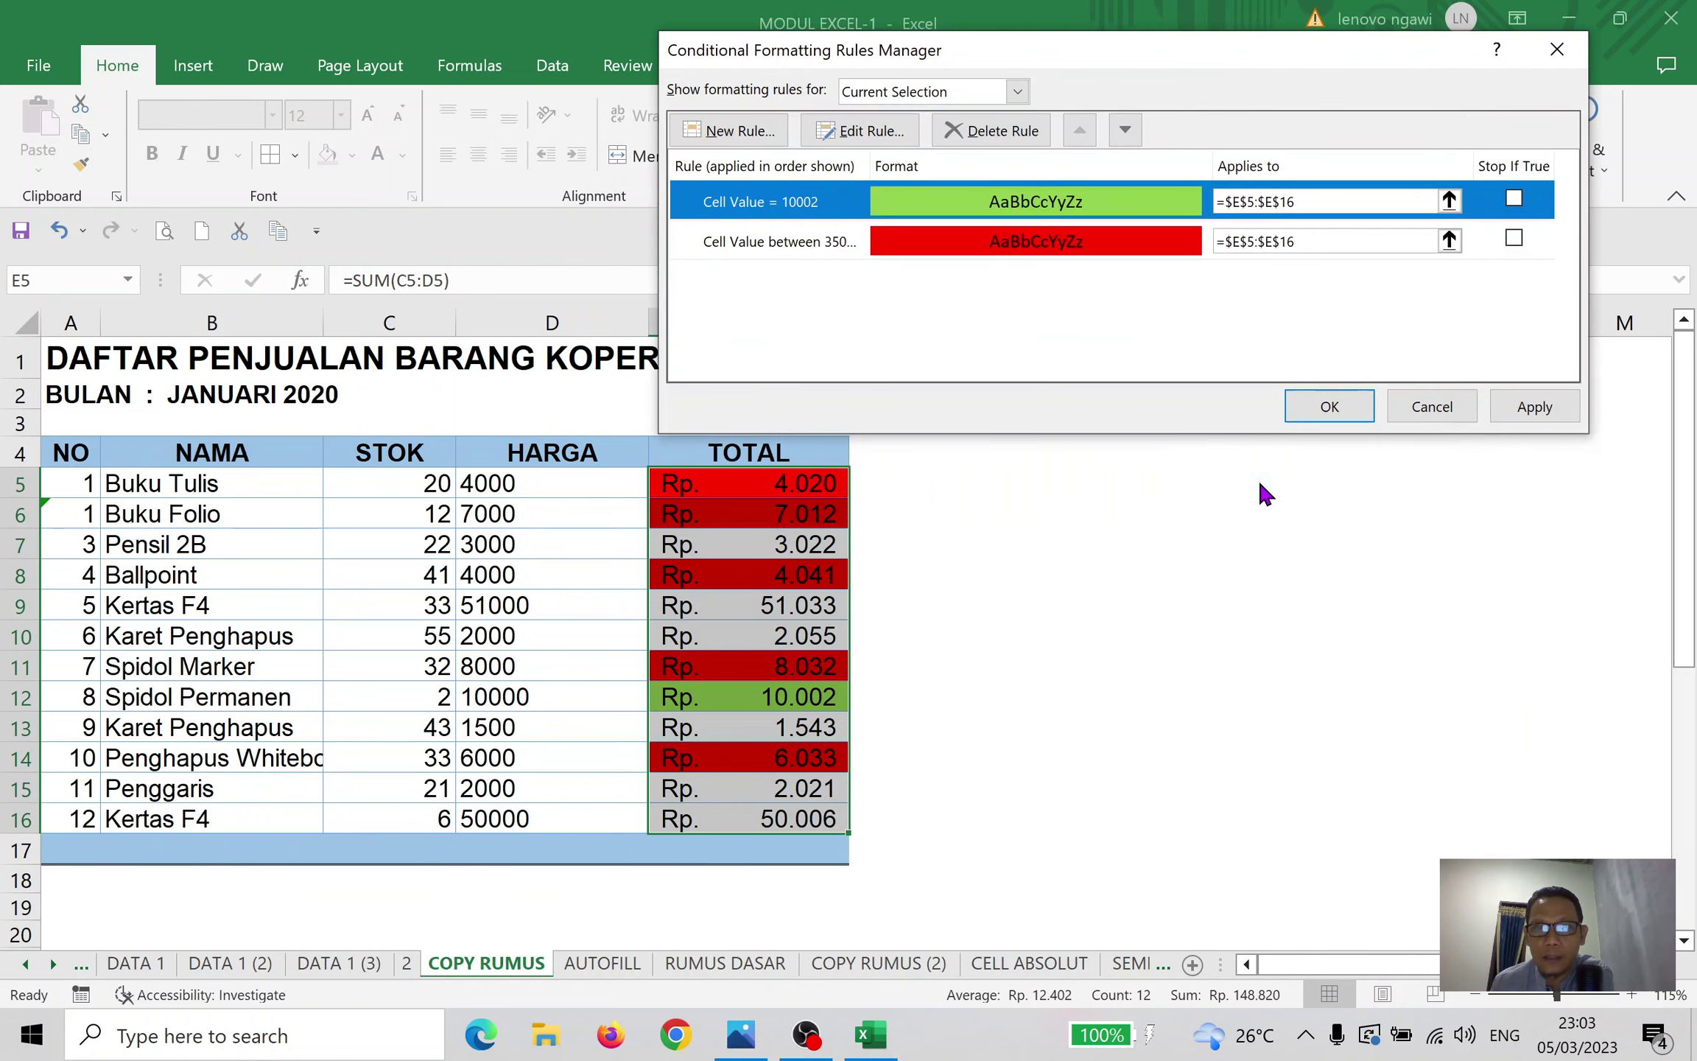
Try to delete both rules and start a top or bottom ranked values rule in their place
left_click(1011, 244)
left_click(989, 133)
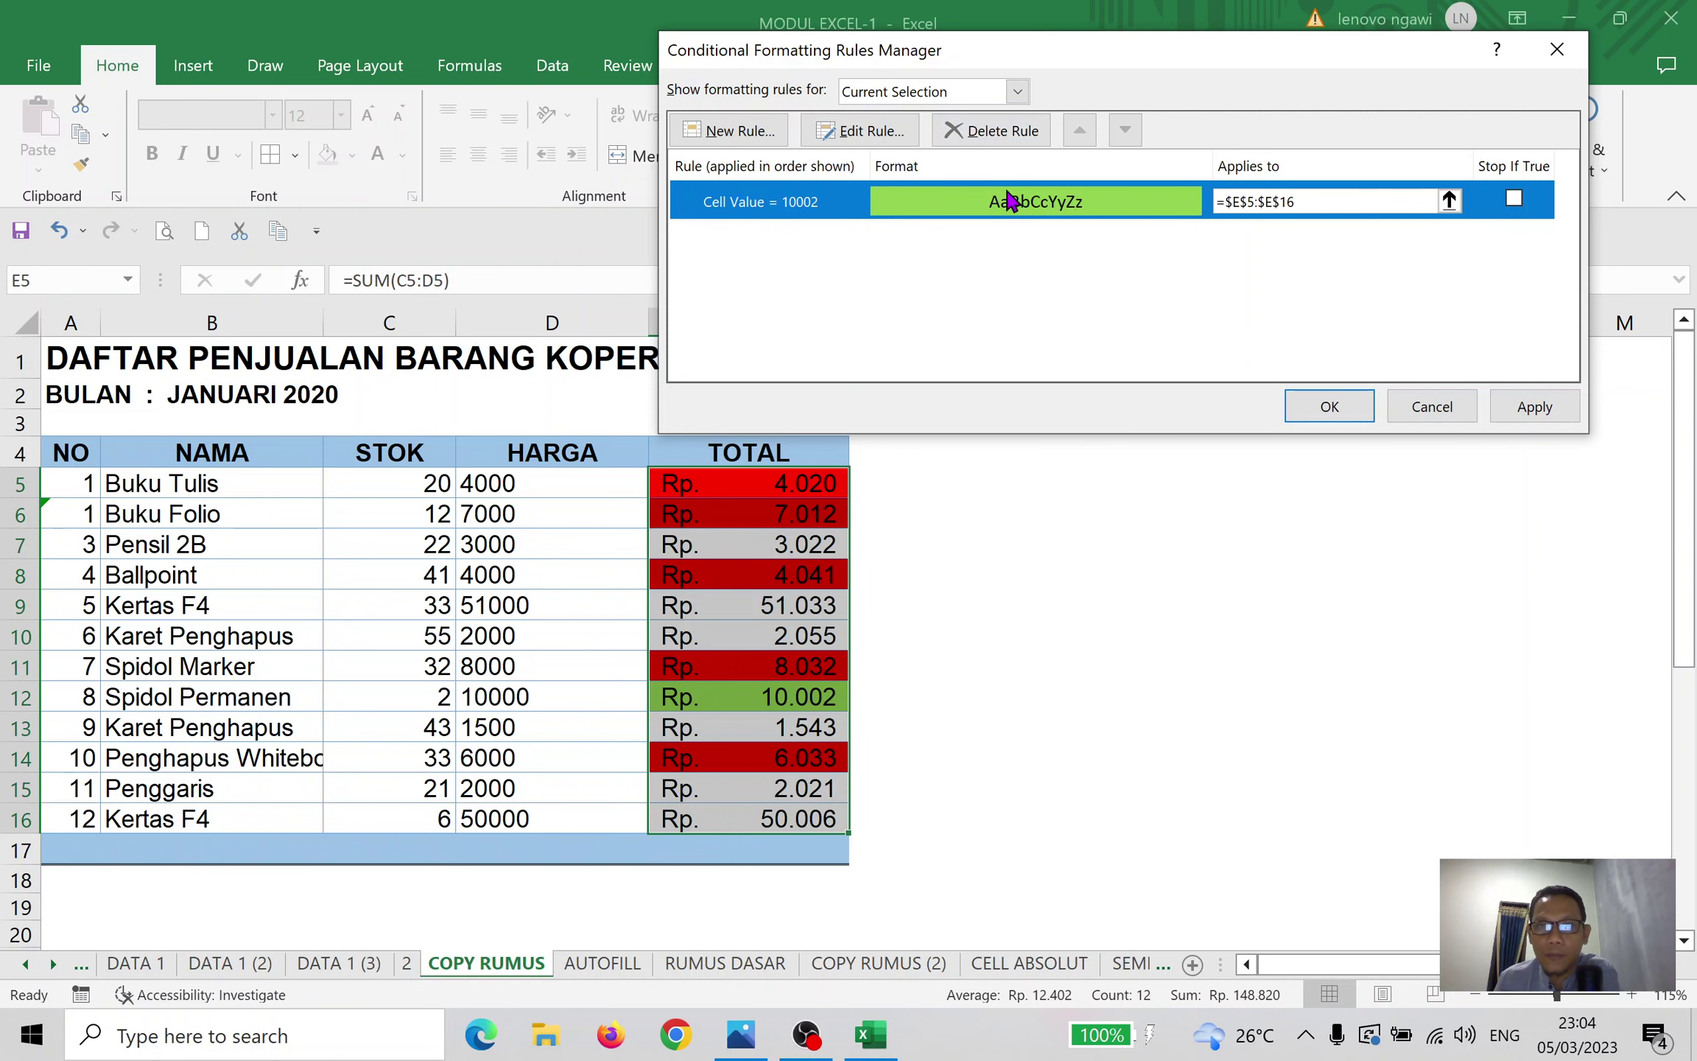
left_click(977, 129)
left_click(739, 131)
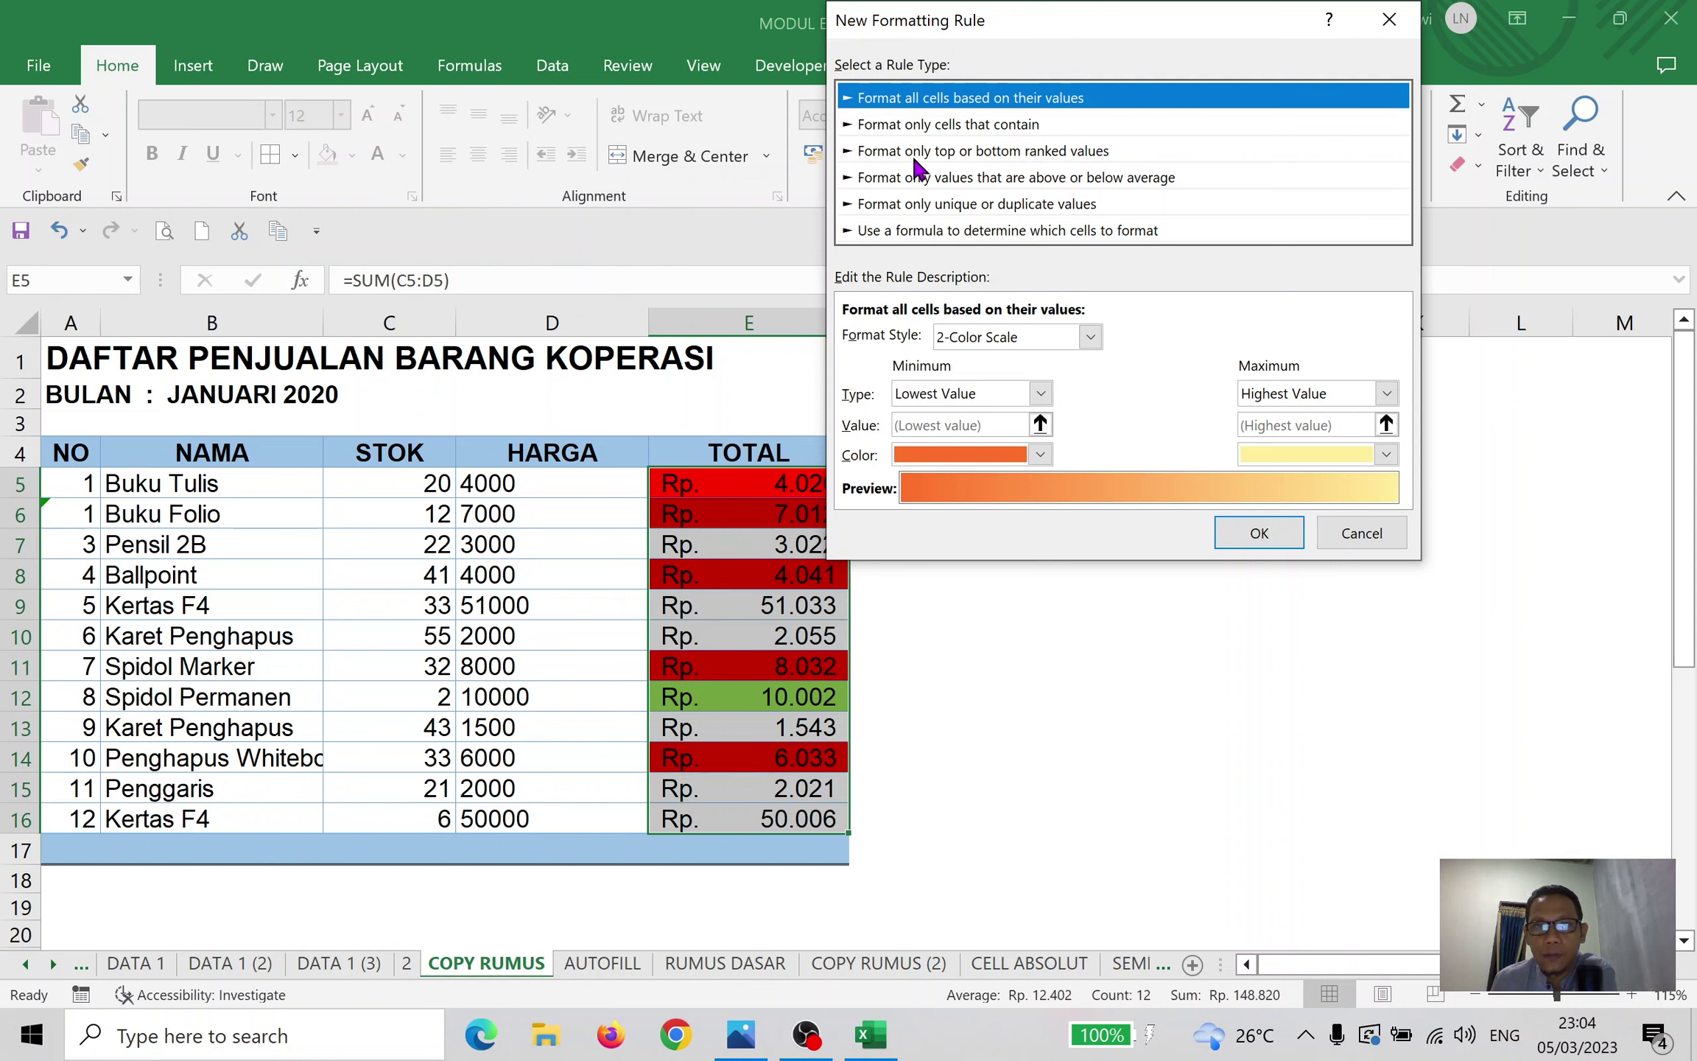
left_click(940, 153)
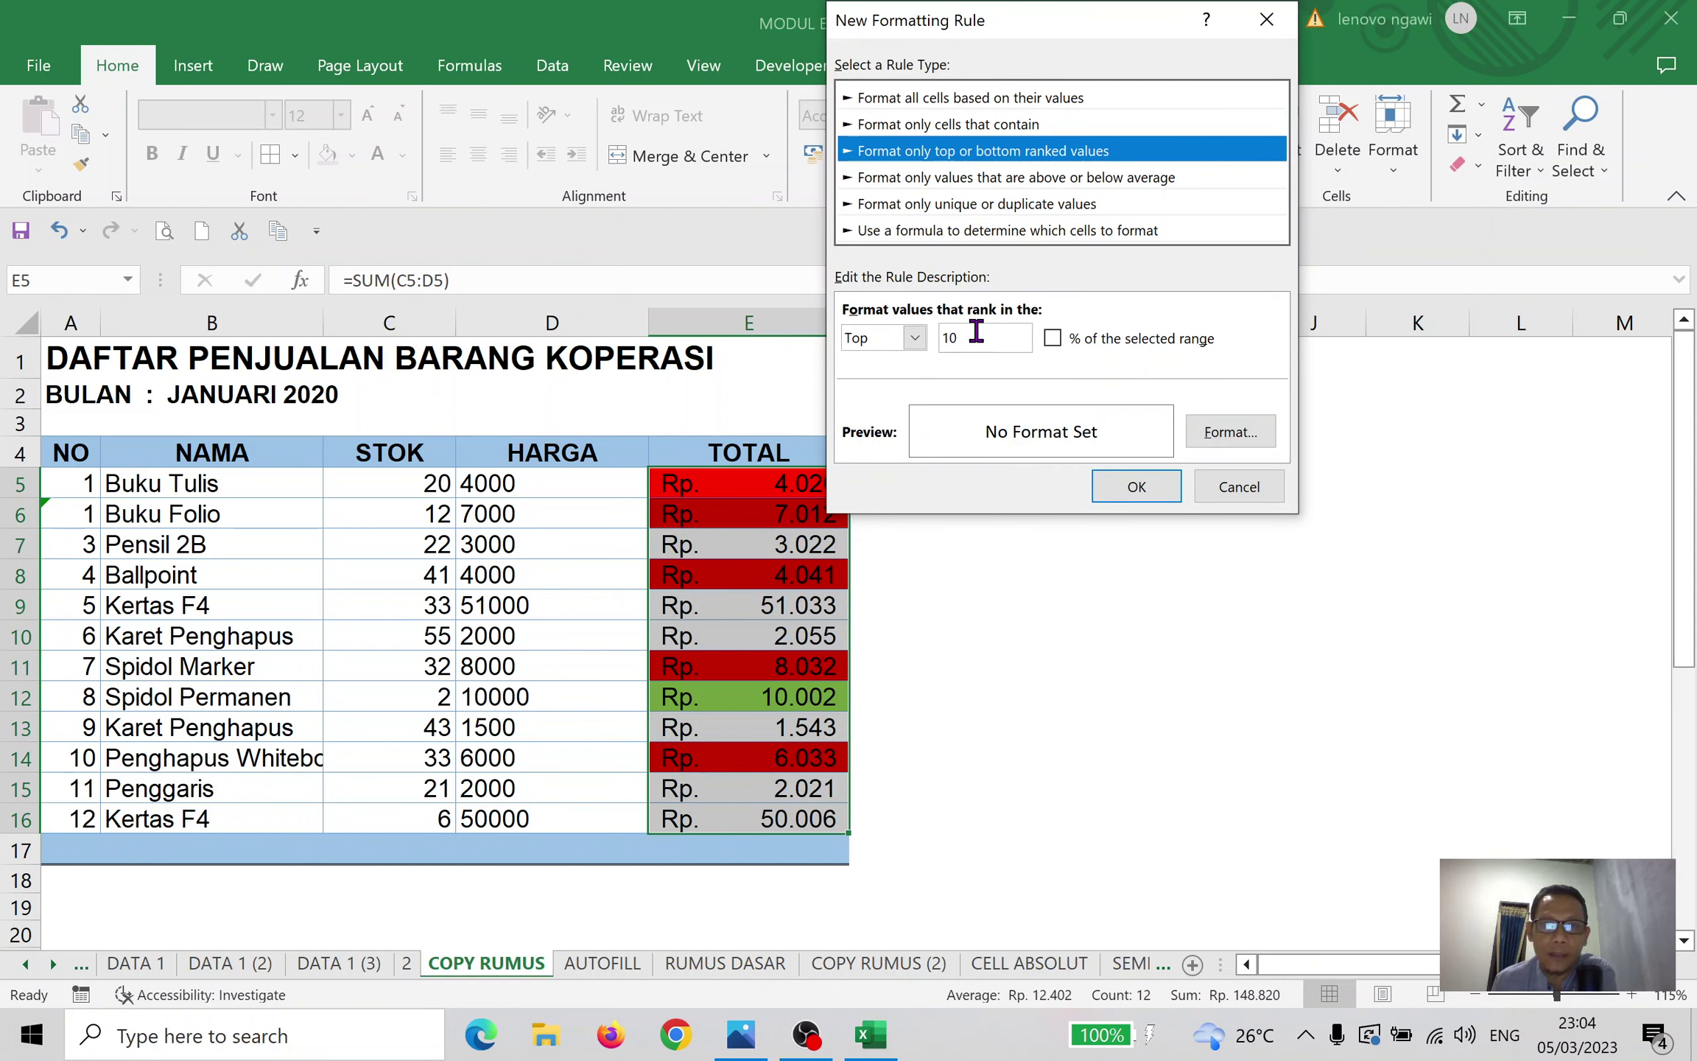
left_click_drag(1077, 33, 1197, 316)
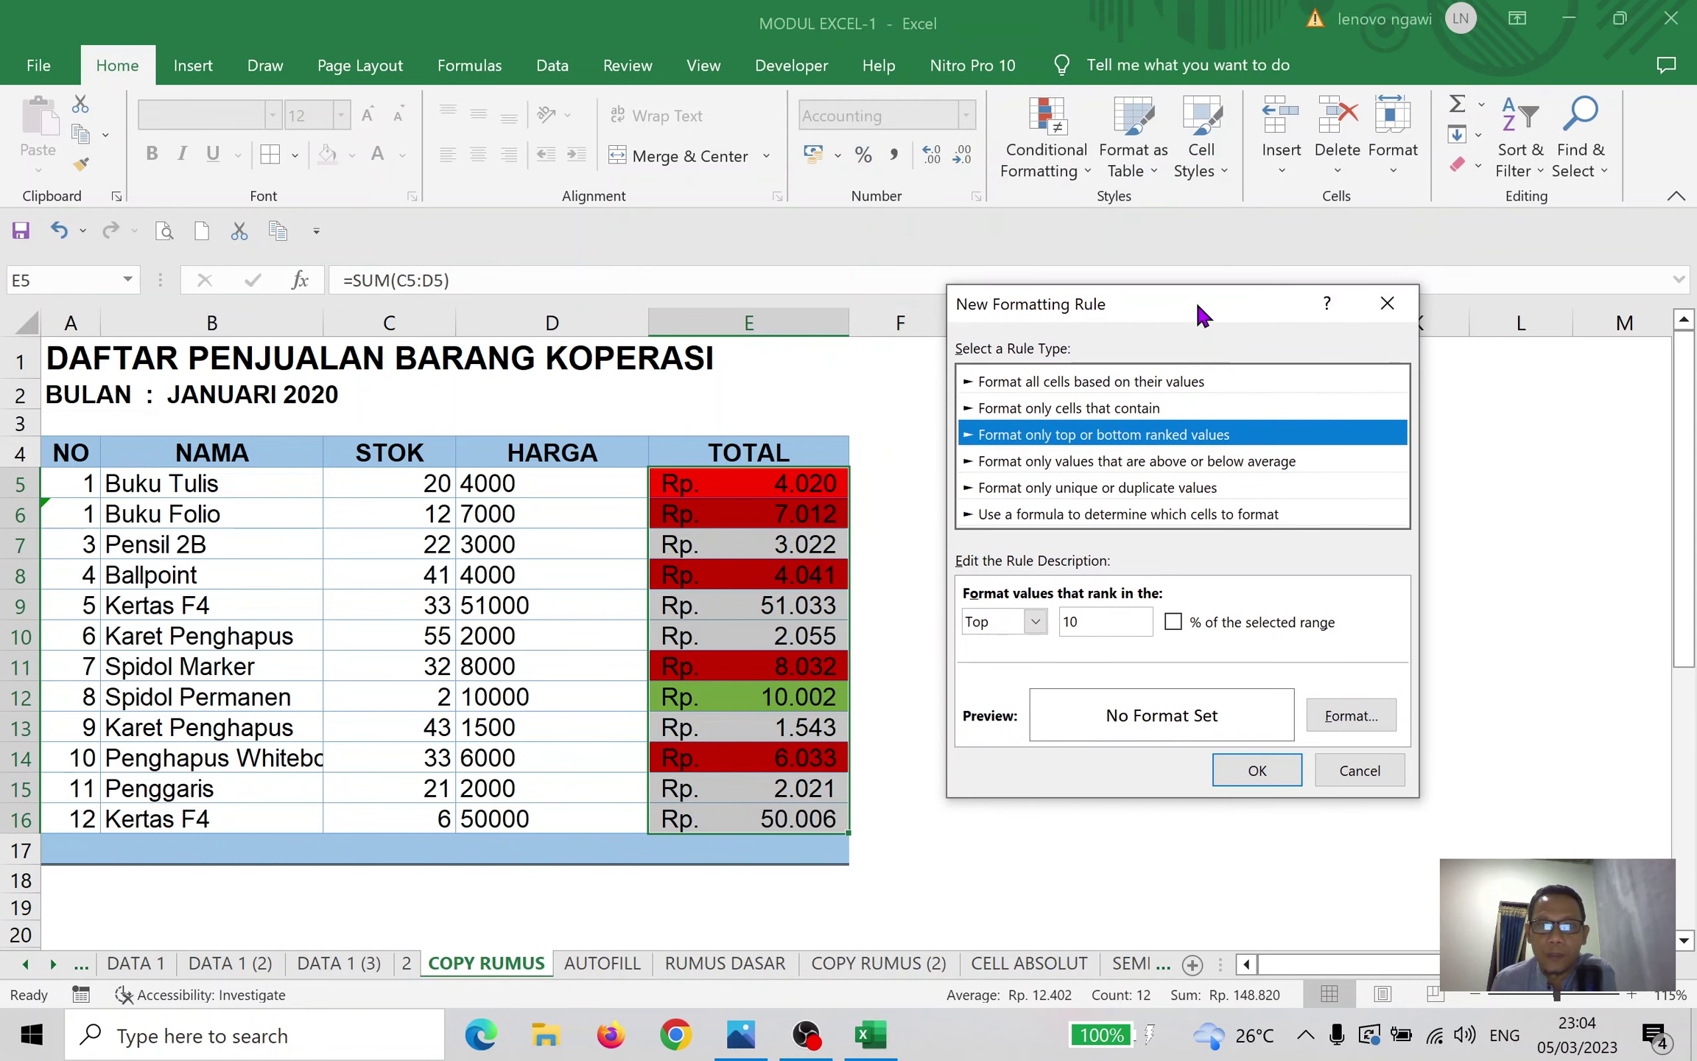
left_click(1359, 770)
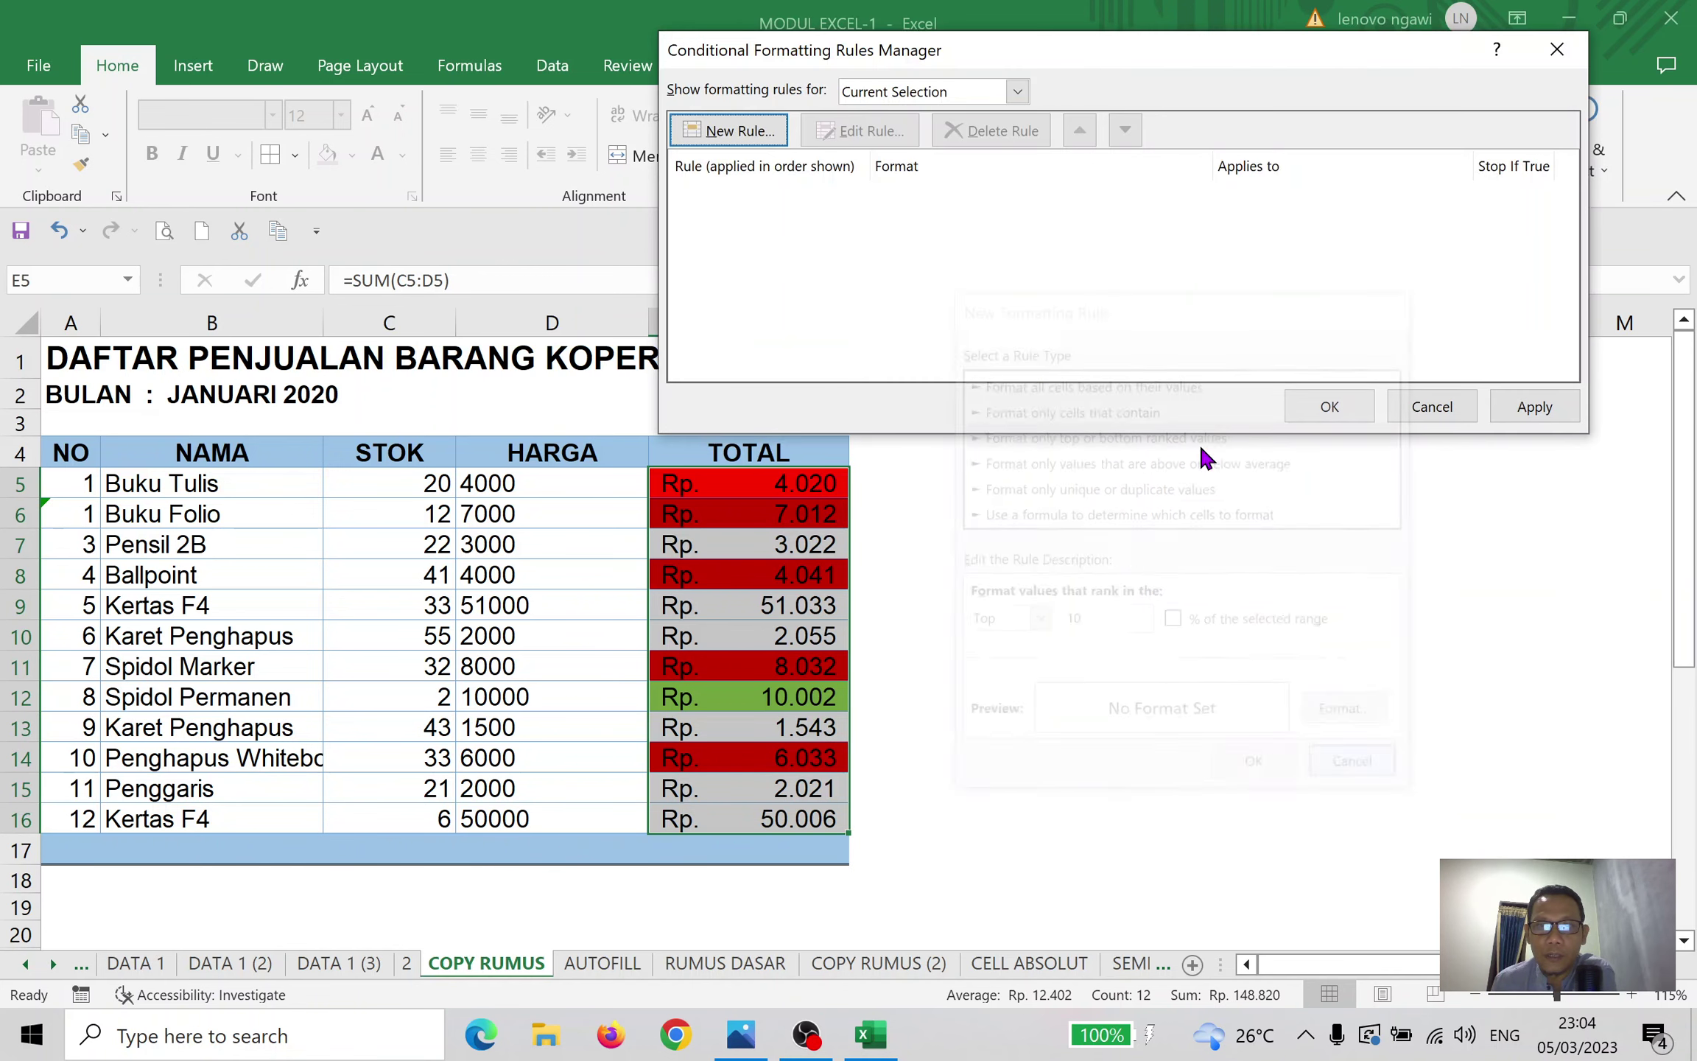
left_click(1448, 408)
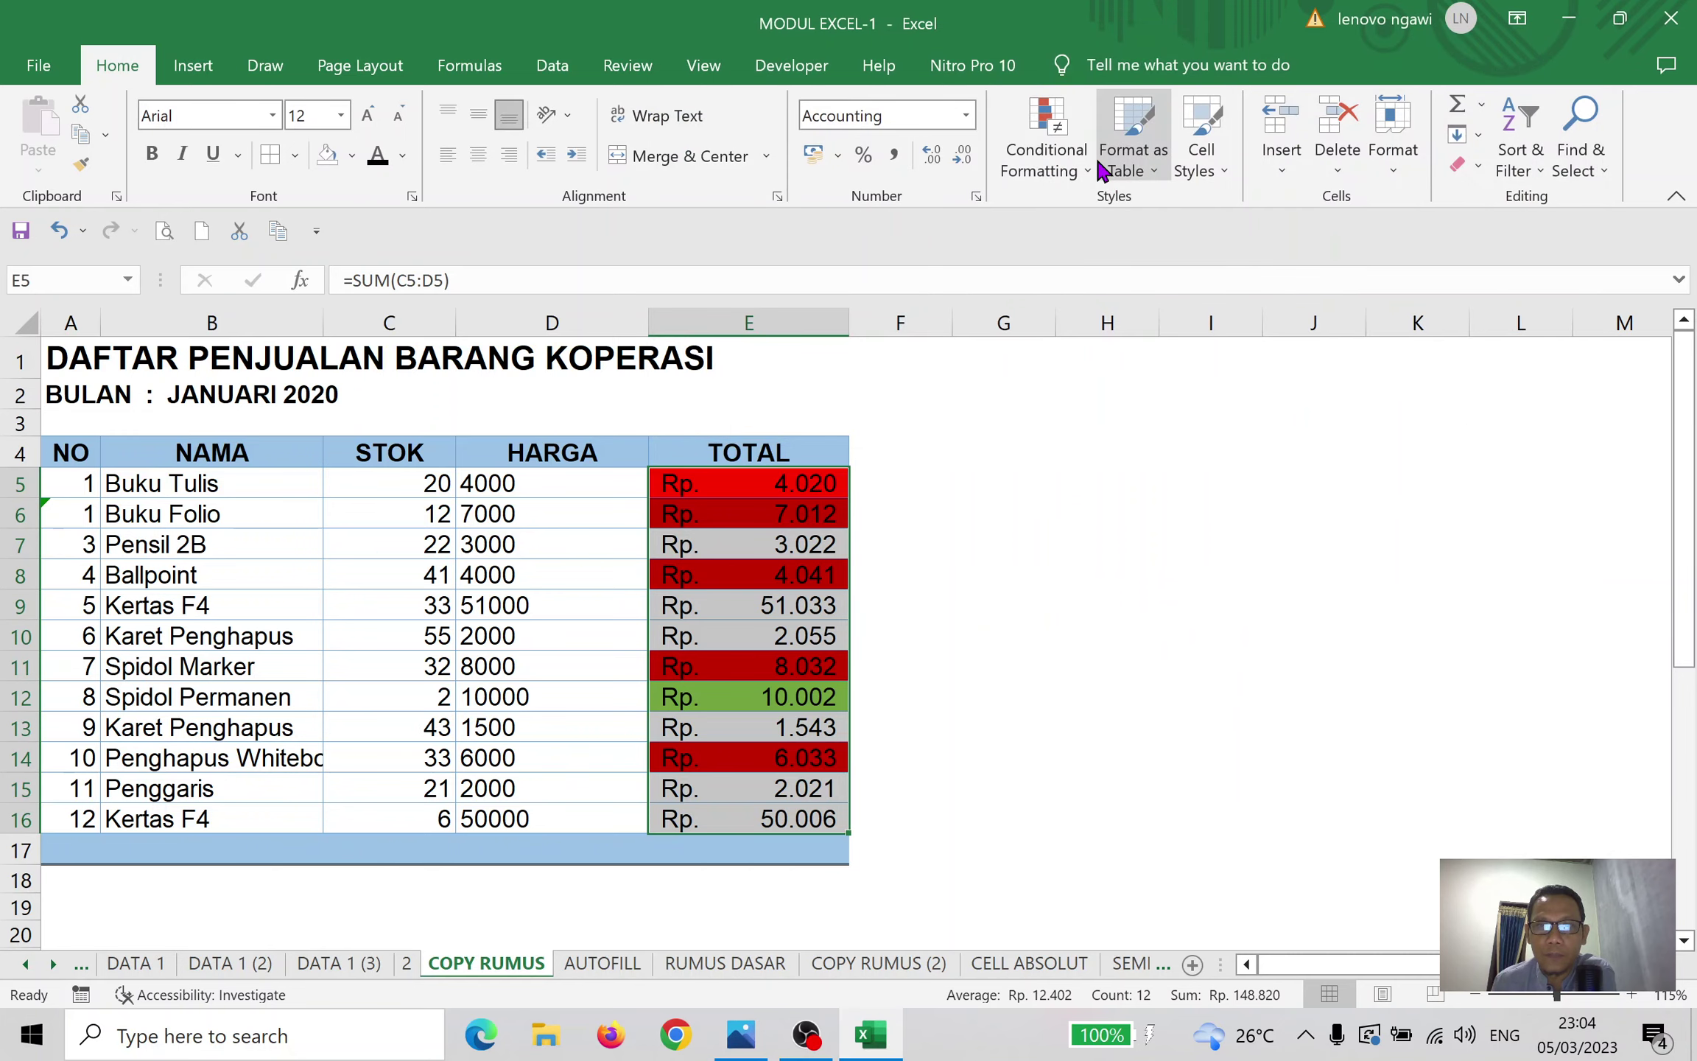
left_click(1097, 159)
left_click(1091, 171)
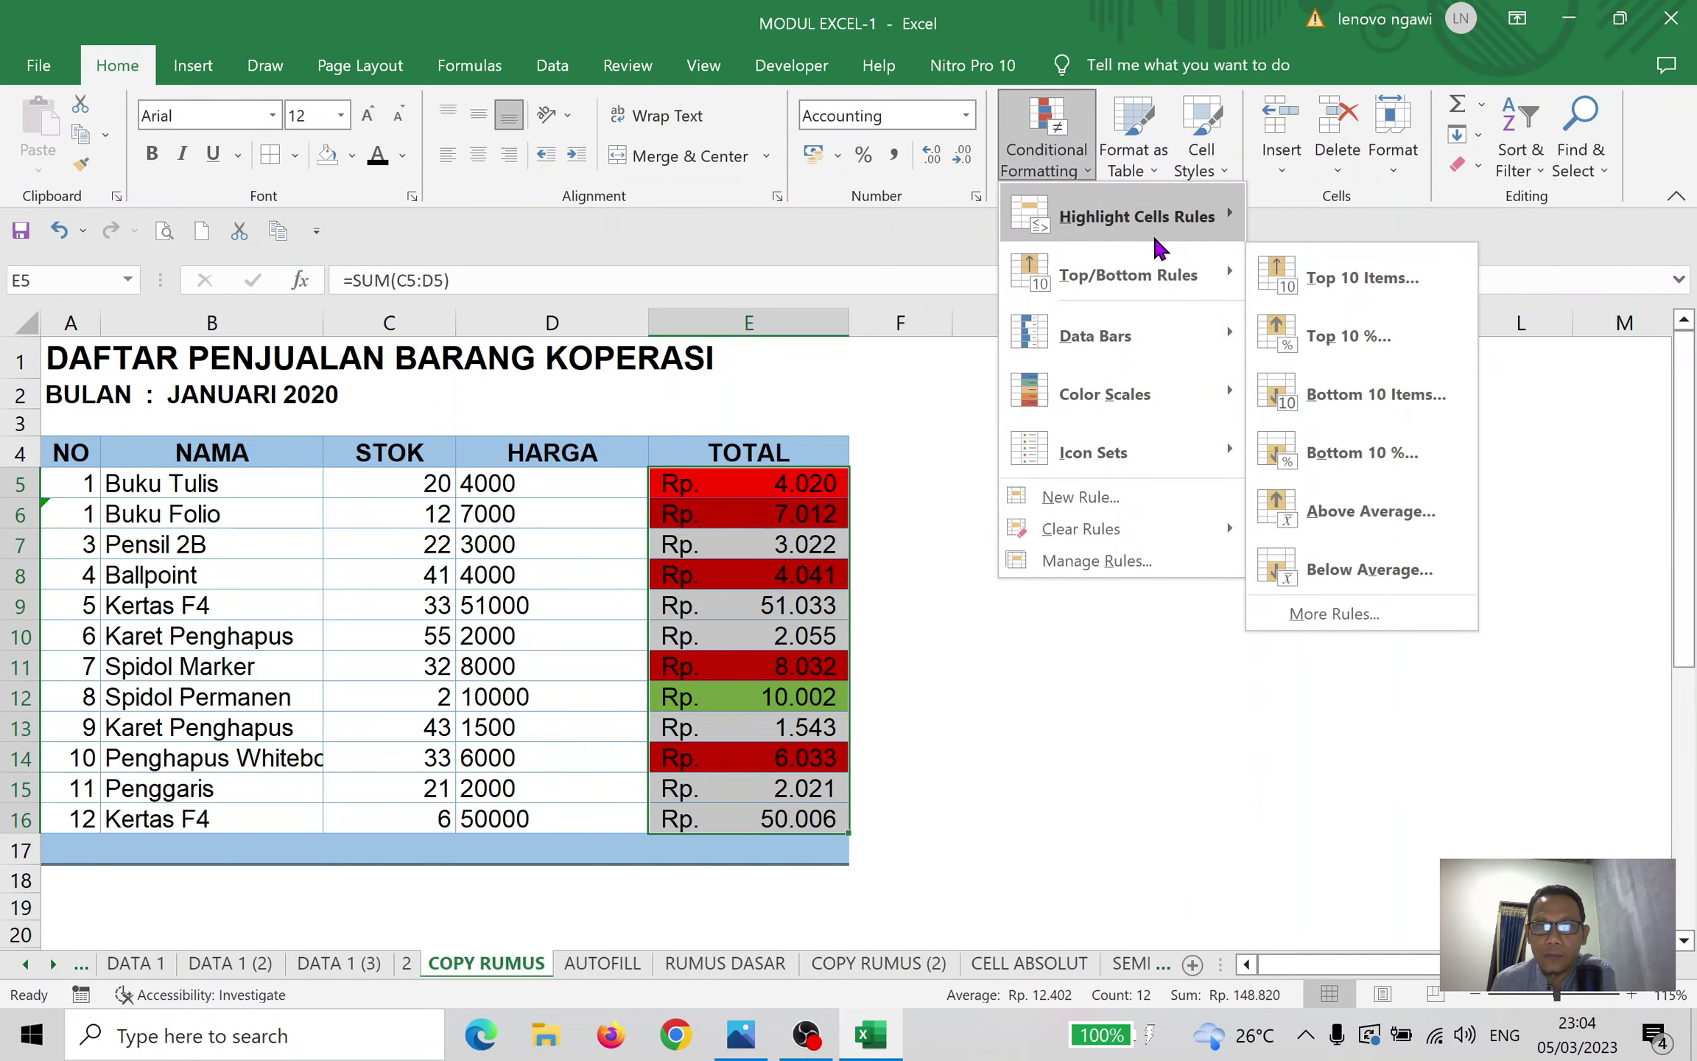
mouse_move(1156, 234)
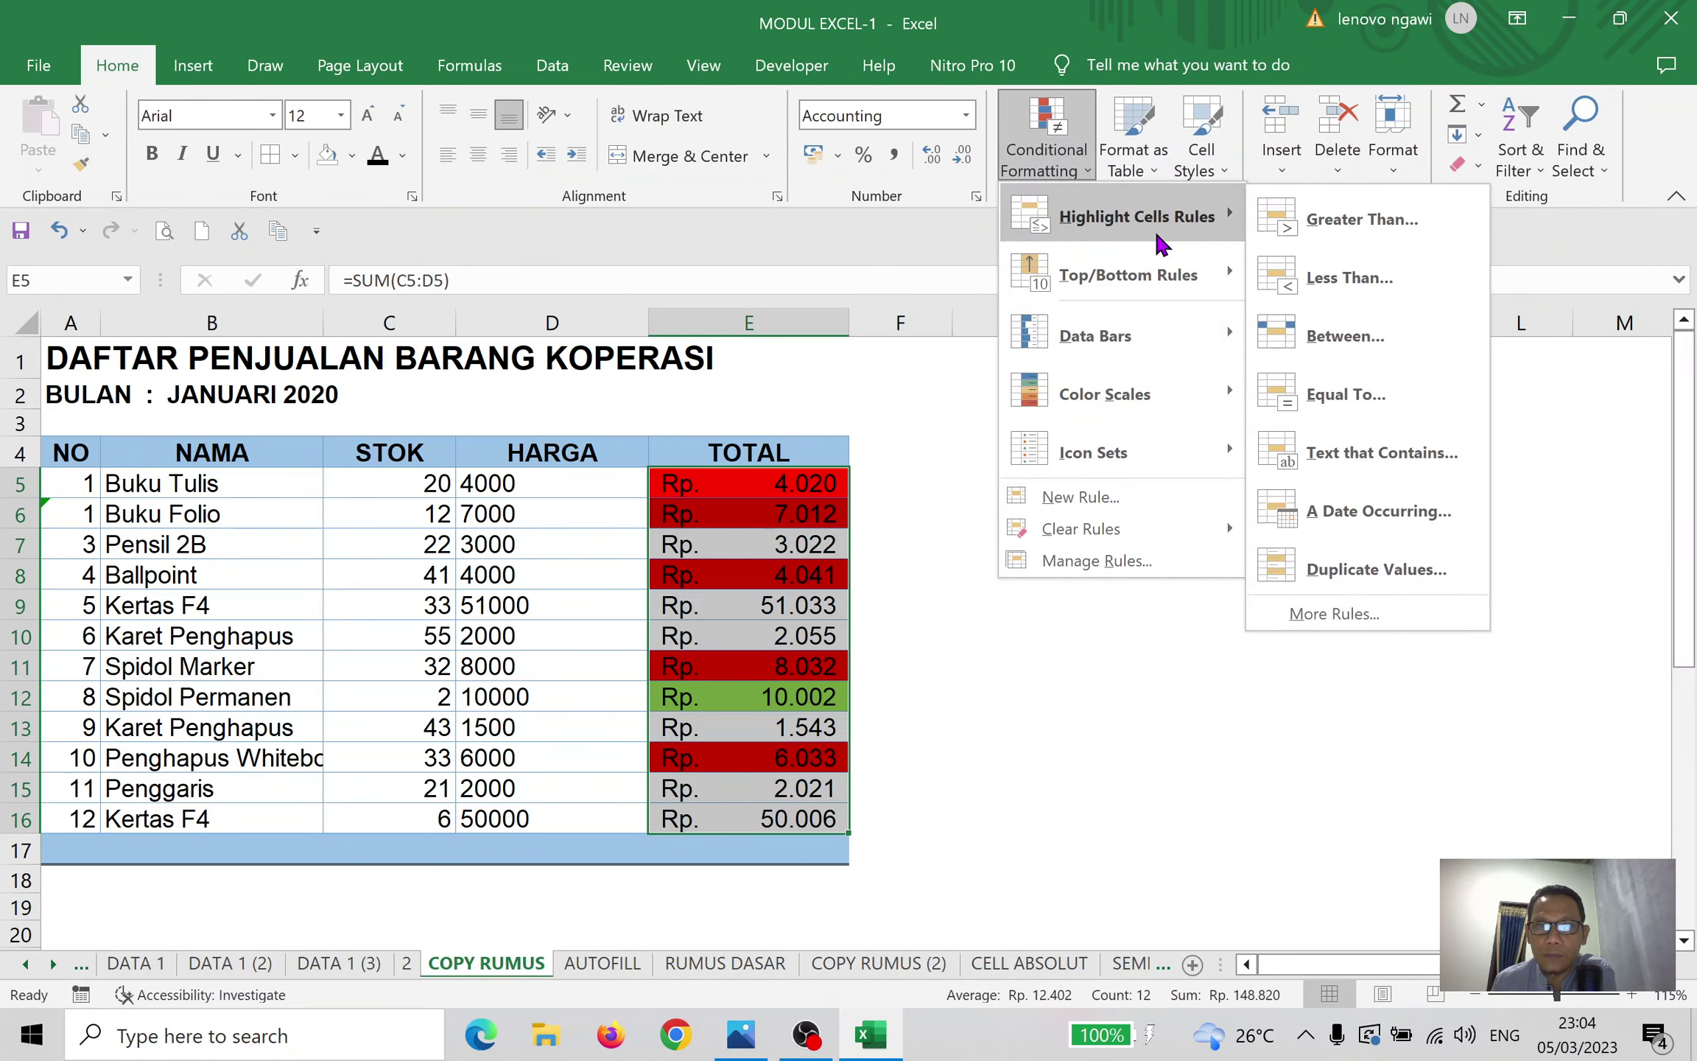
left_click(1371, 221)
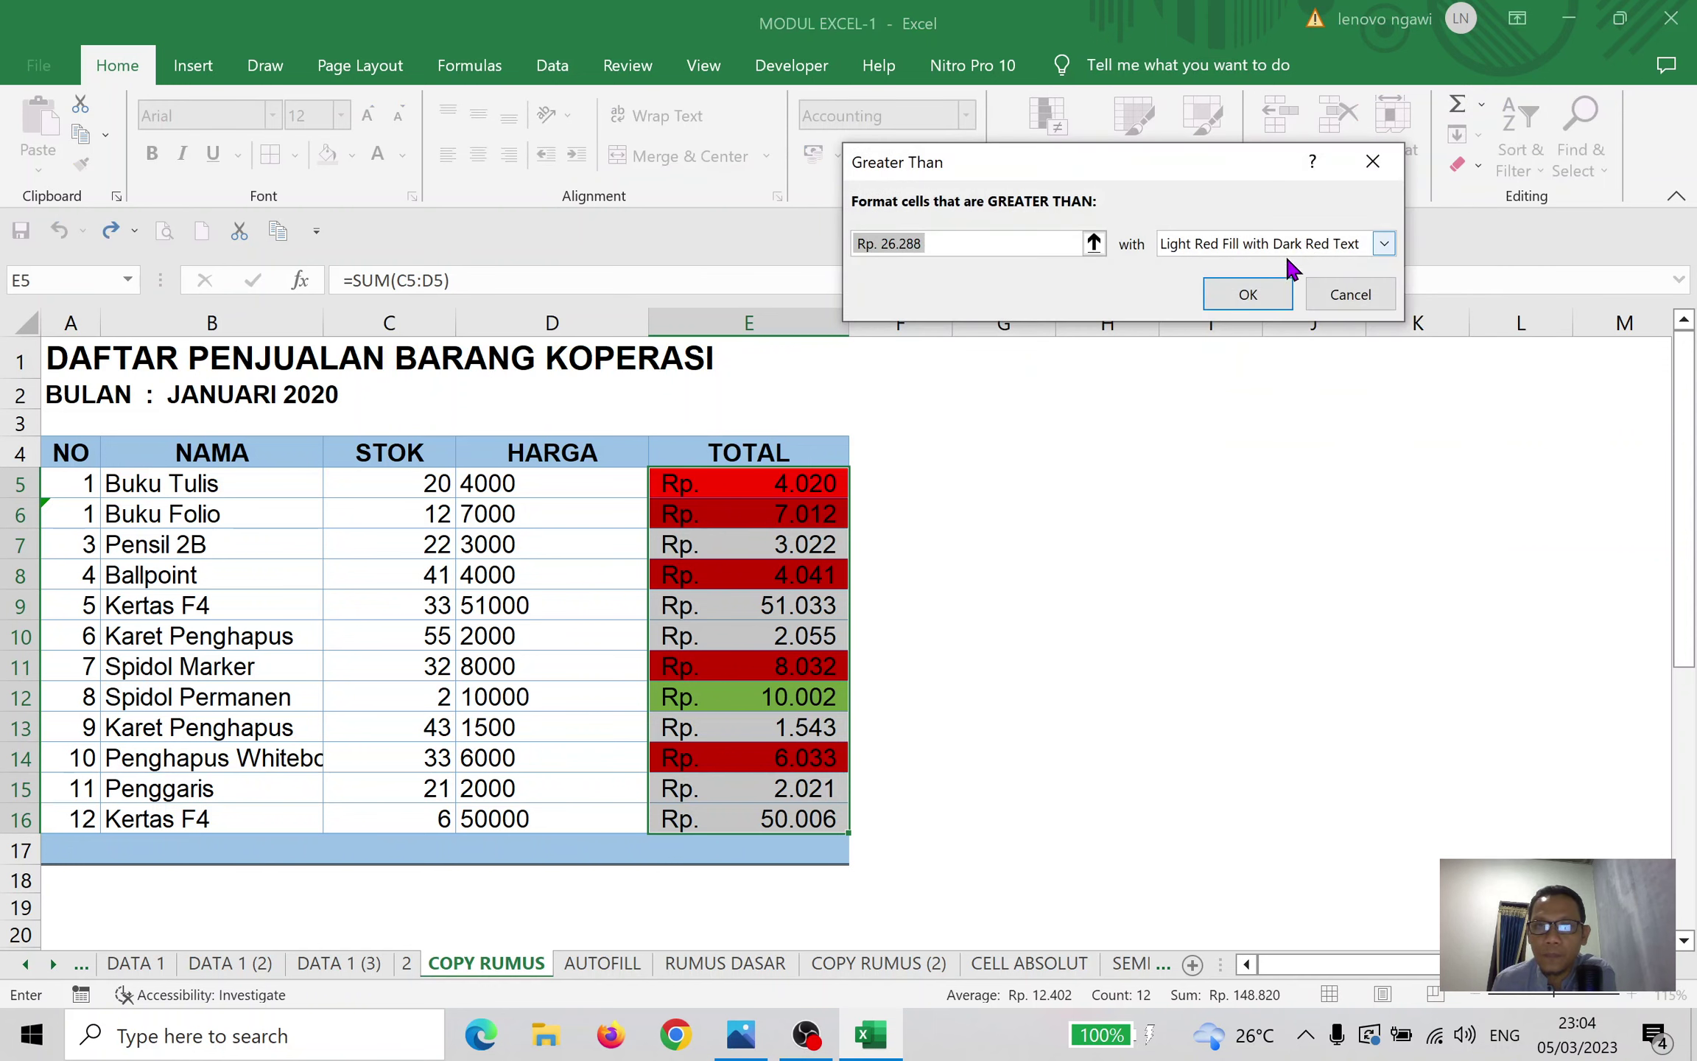
left_click(1352, 294)
left_click(1079, 173)
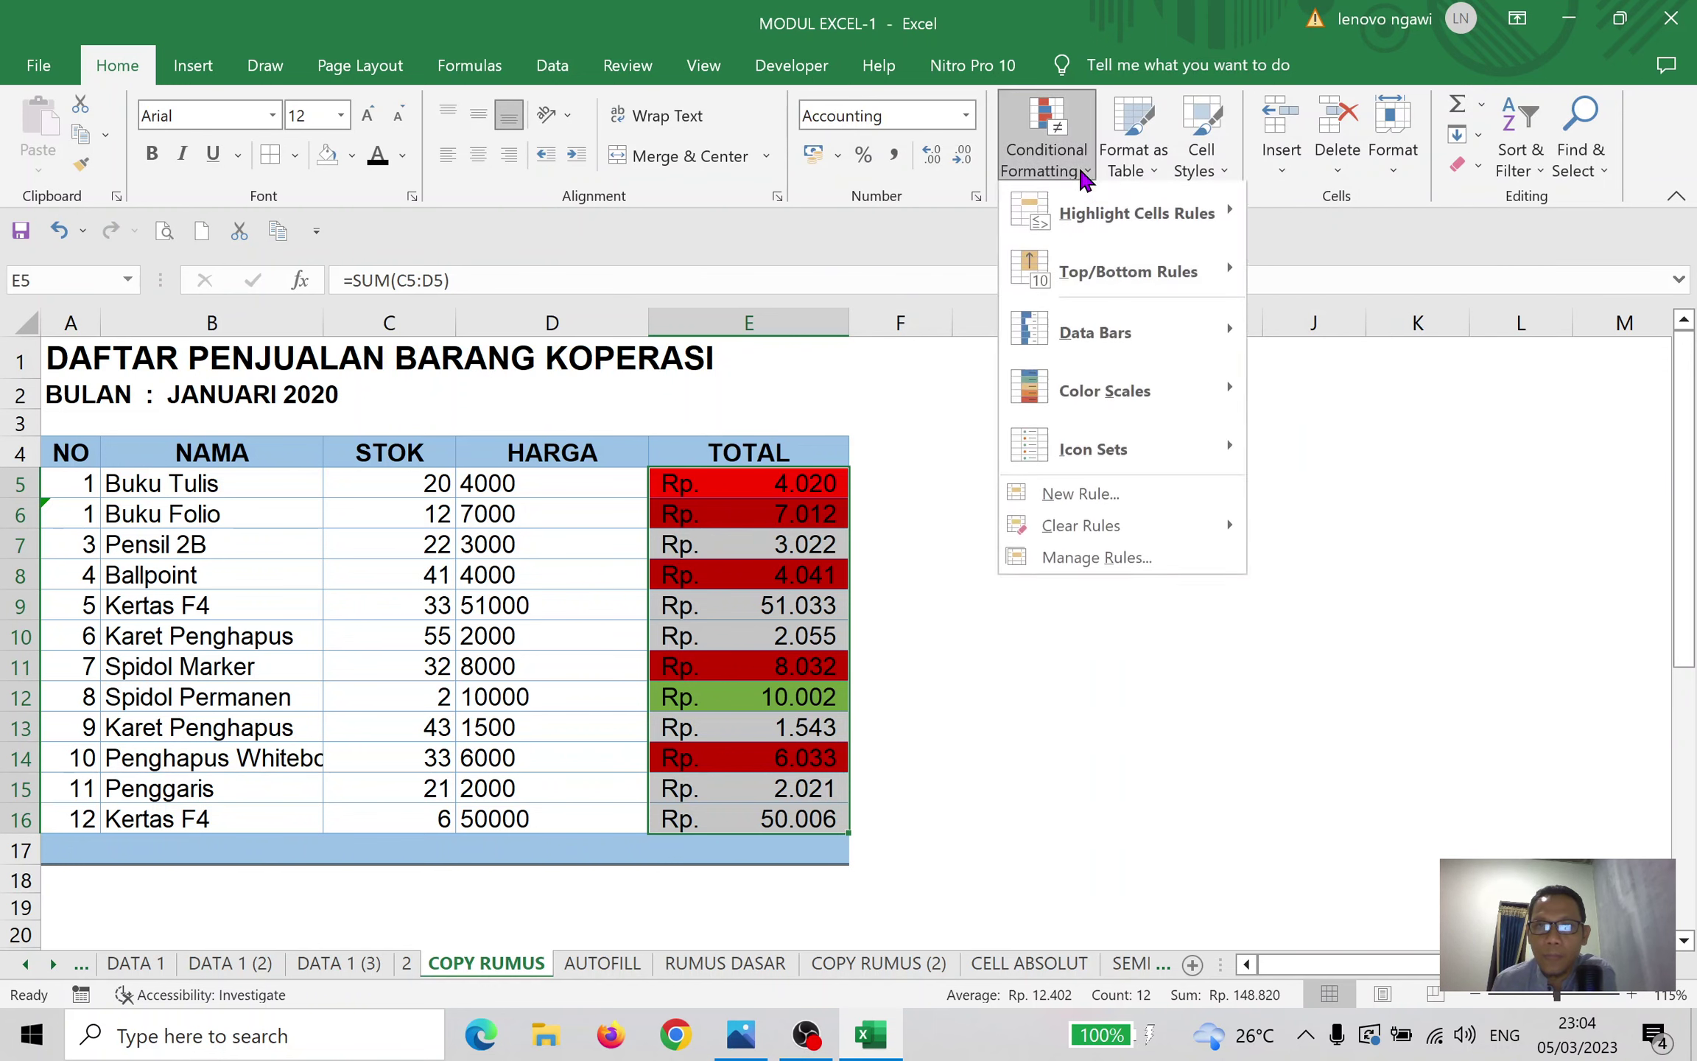
mouse_move(1101, 265)
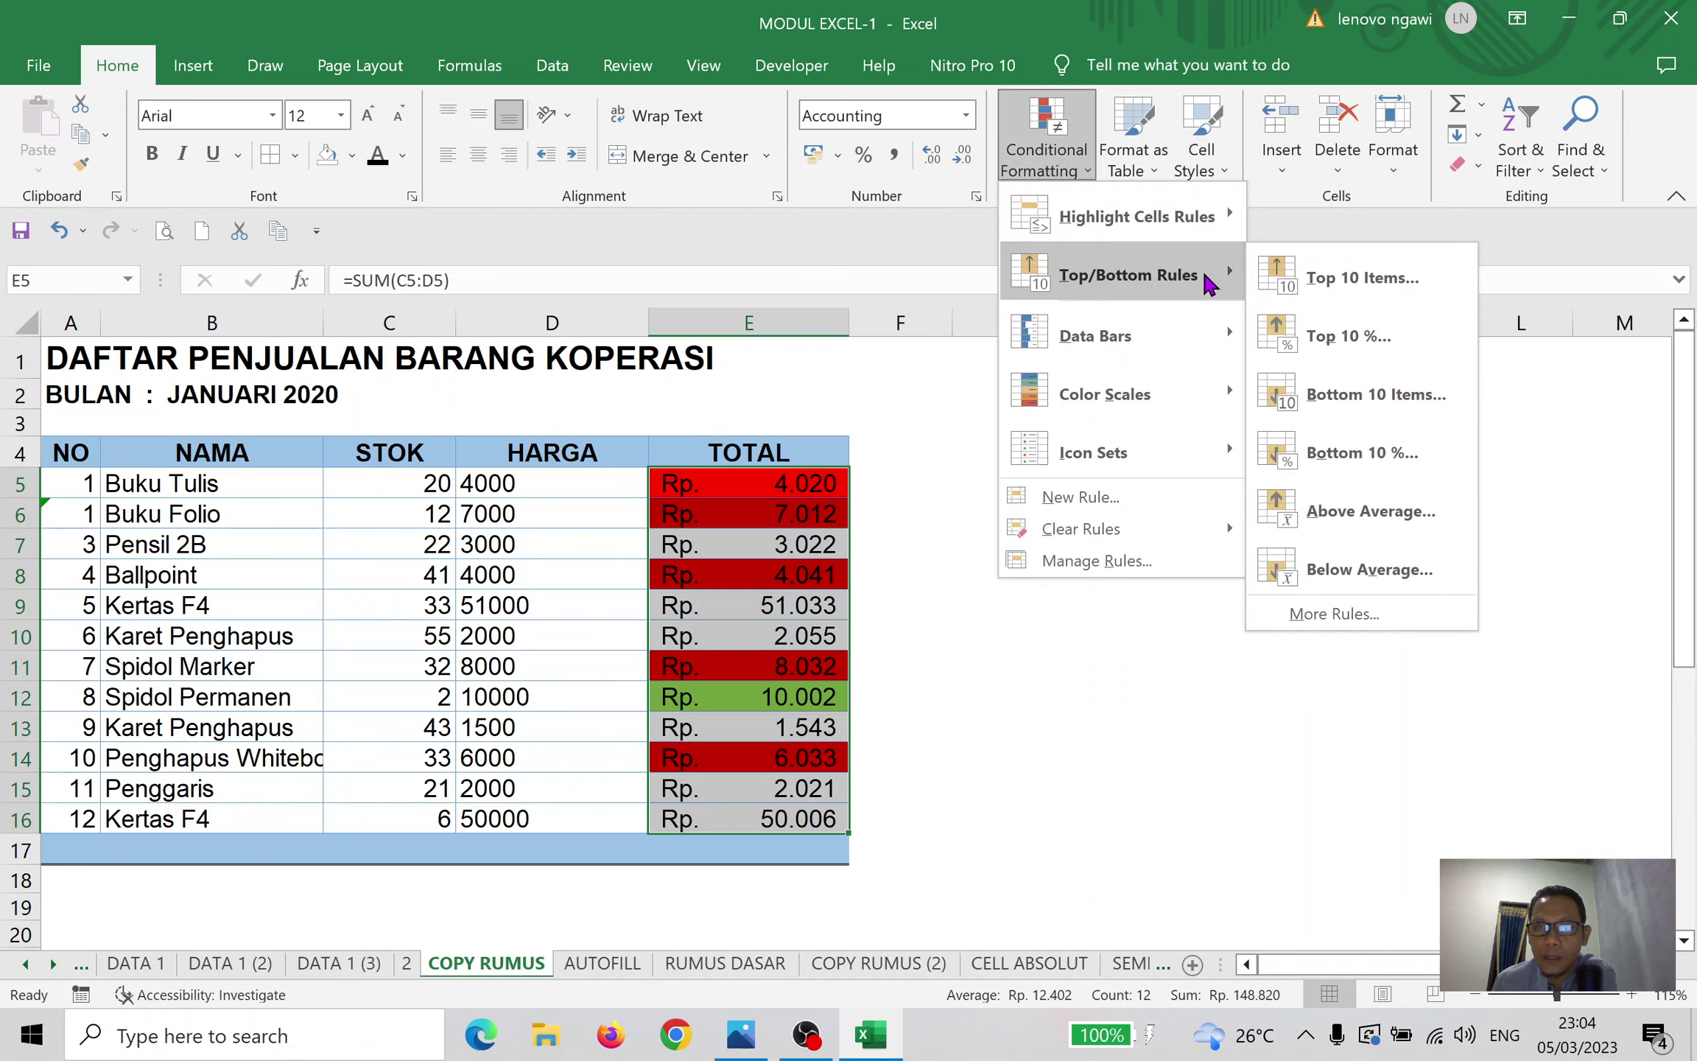
Delete both the between rule and the equal-to rule of the TOTAL values in the Rules Manager
left_click(1121, 564)
left_click(1167, 247)
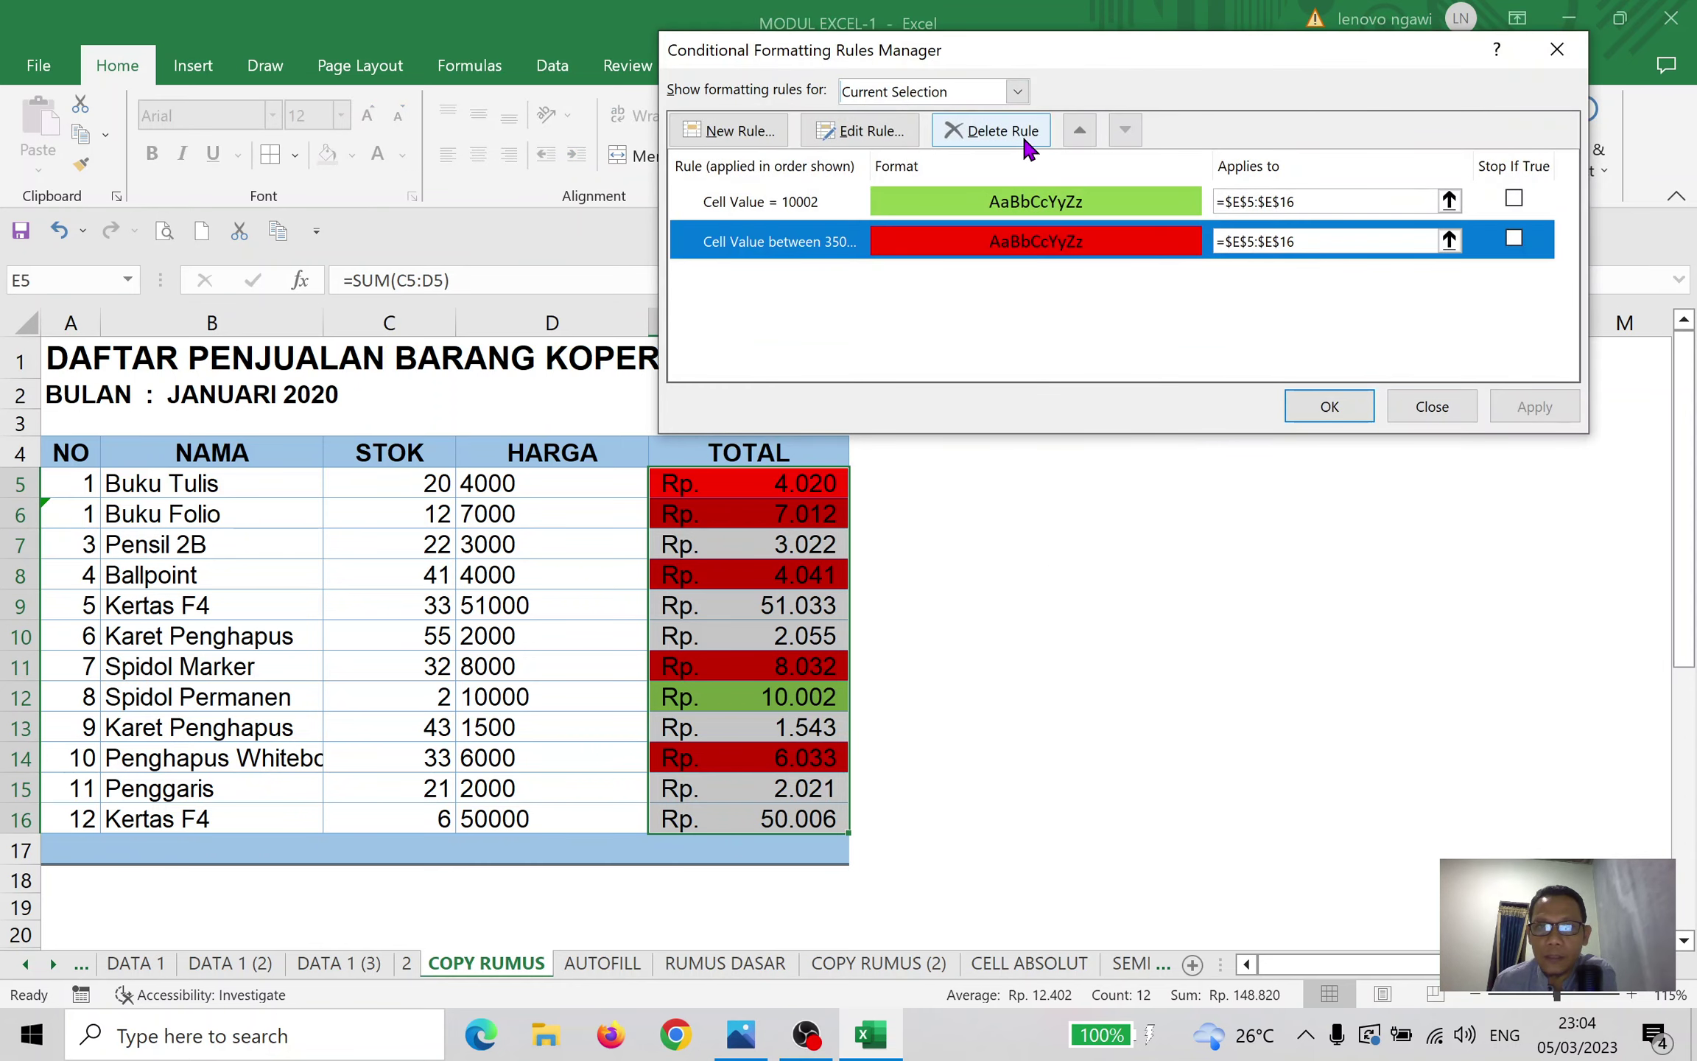
left_click(1022, 134)
left_click(1010, 136)
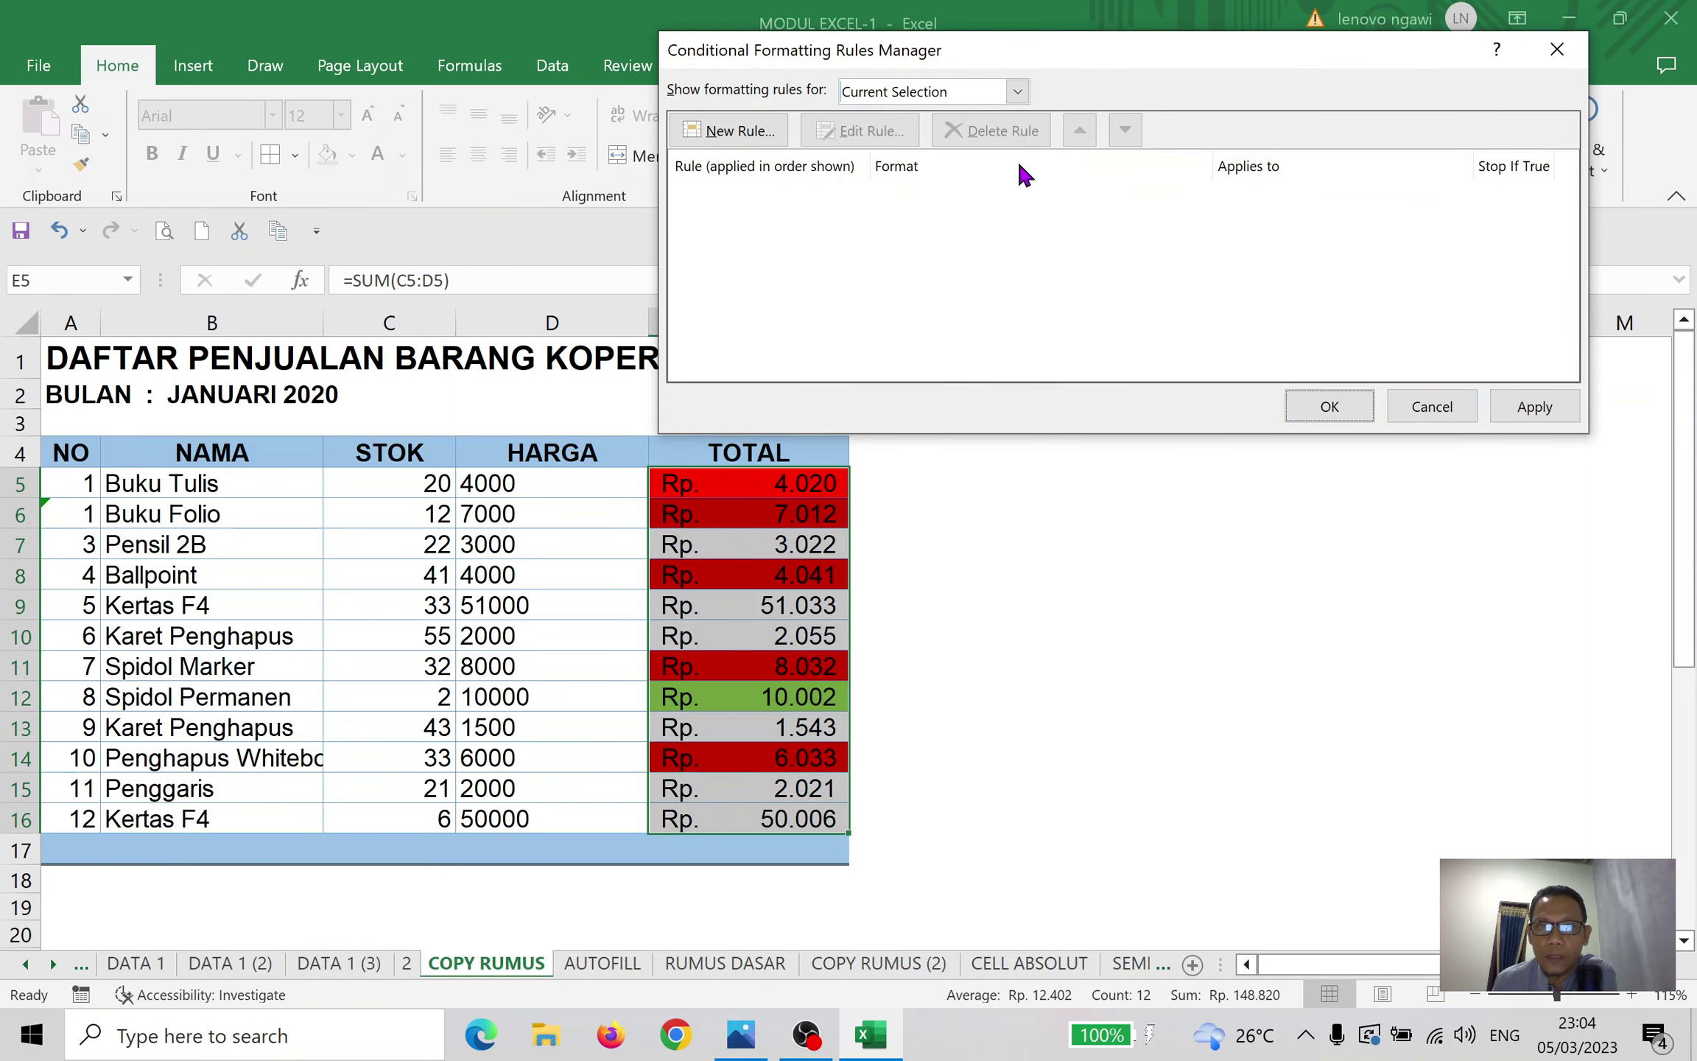
Examine the comparison options of the Format only values that are above or below average rule type
left_click(735, 131)
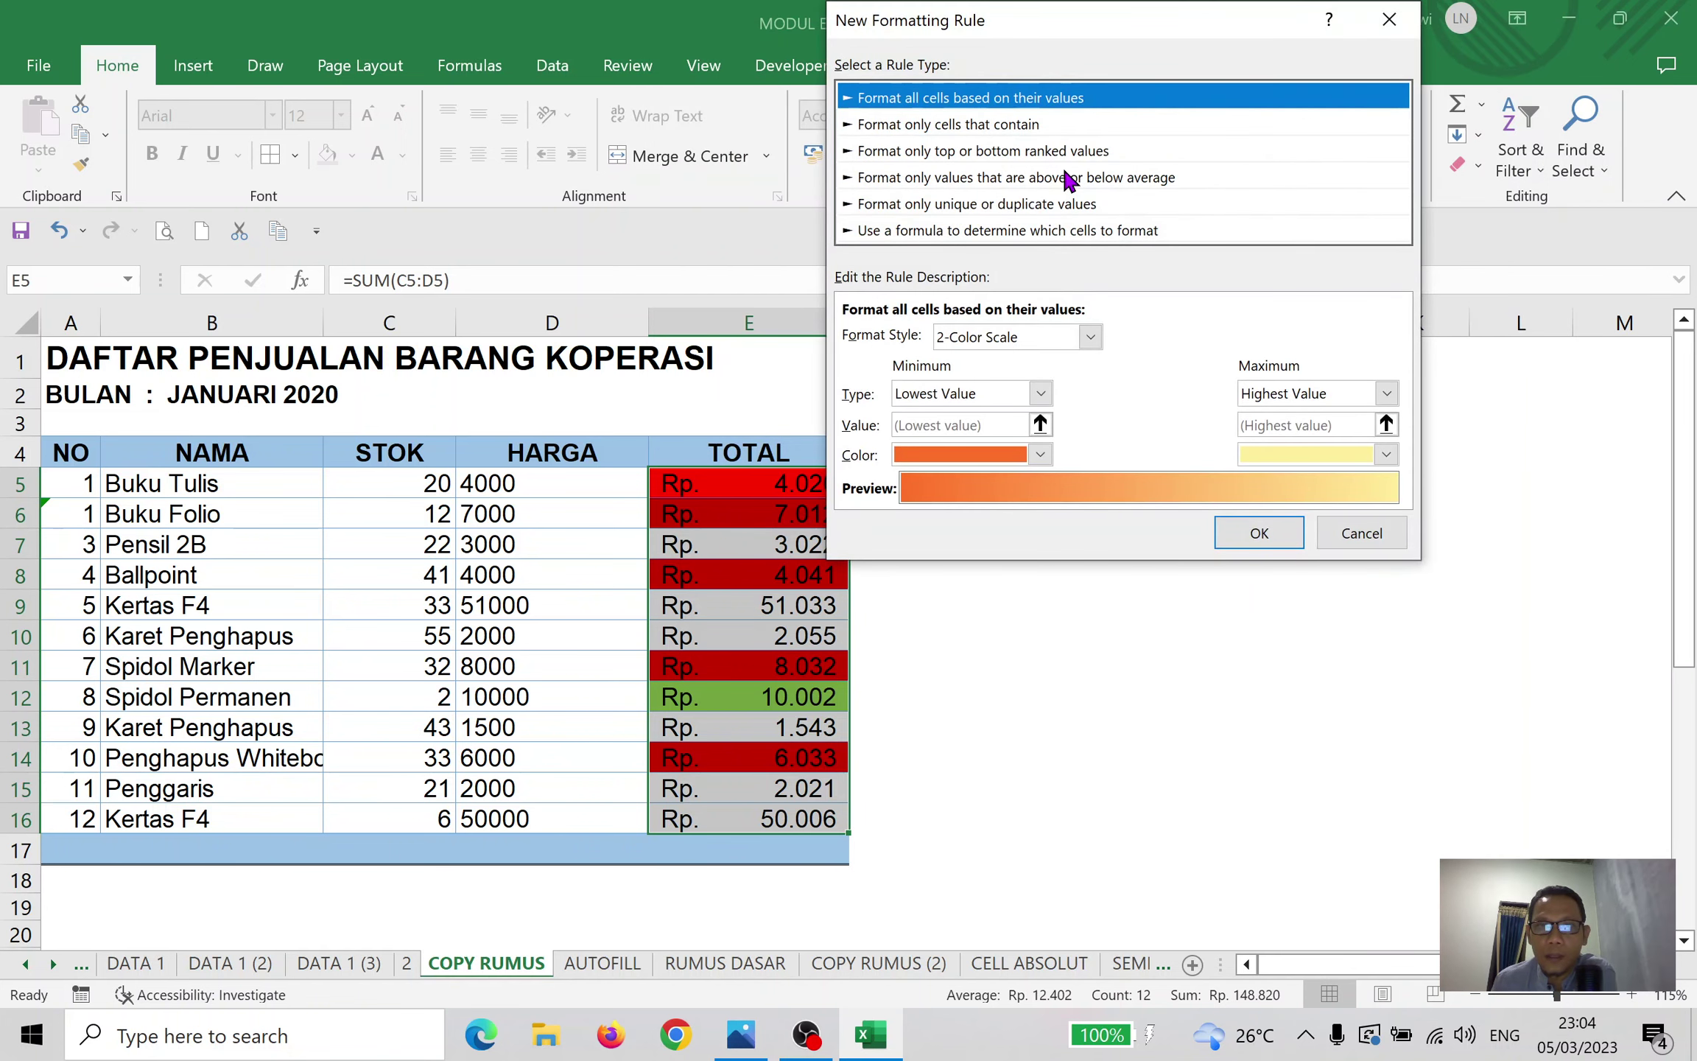
left_click(943, 179)
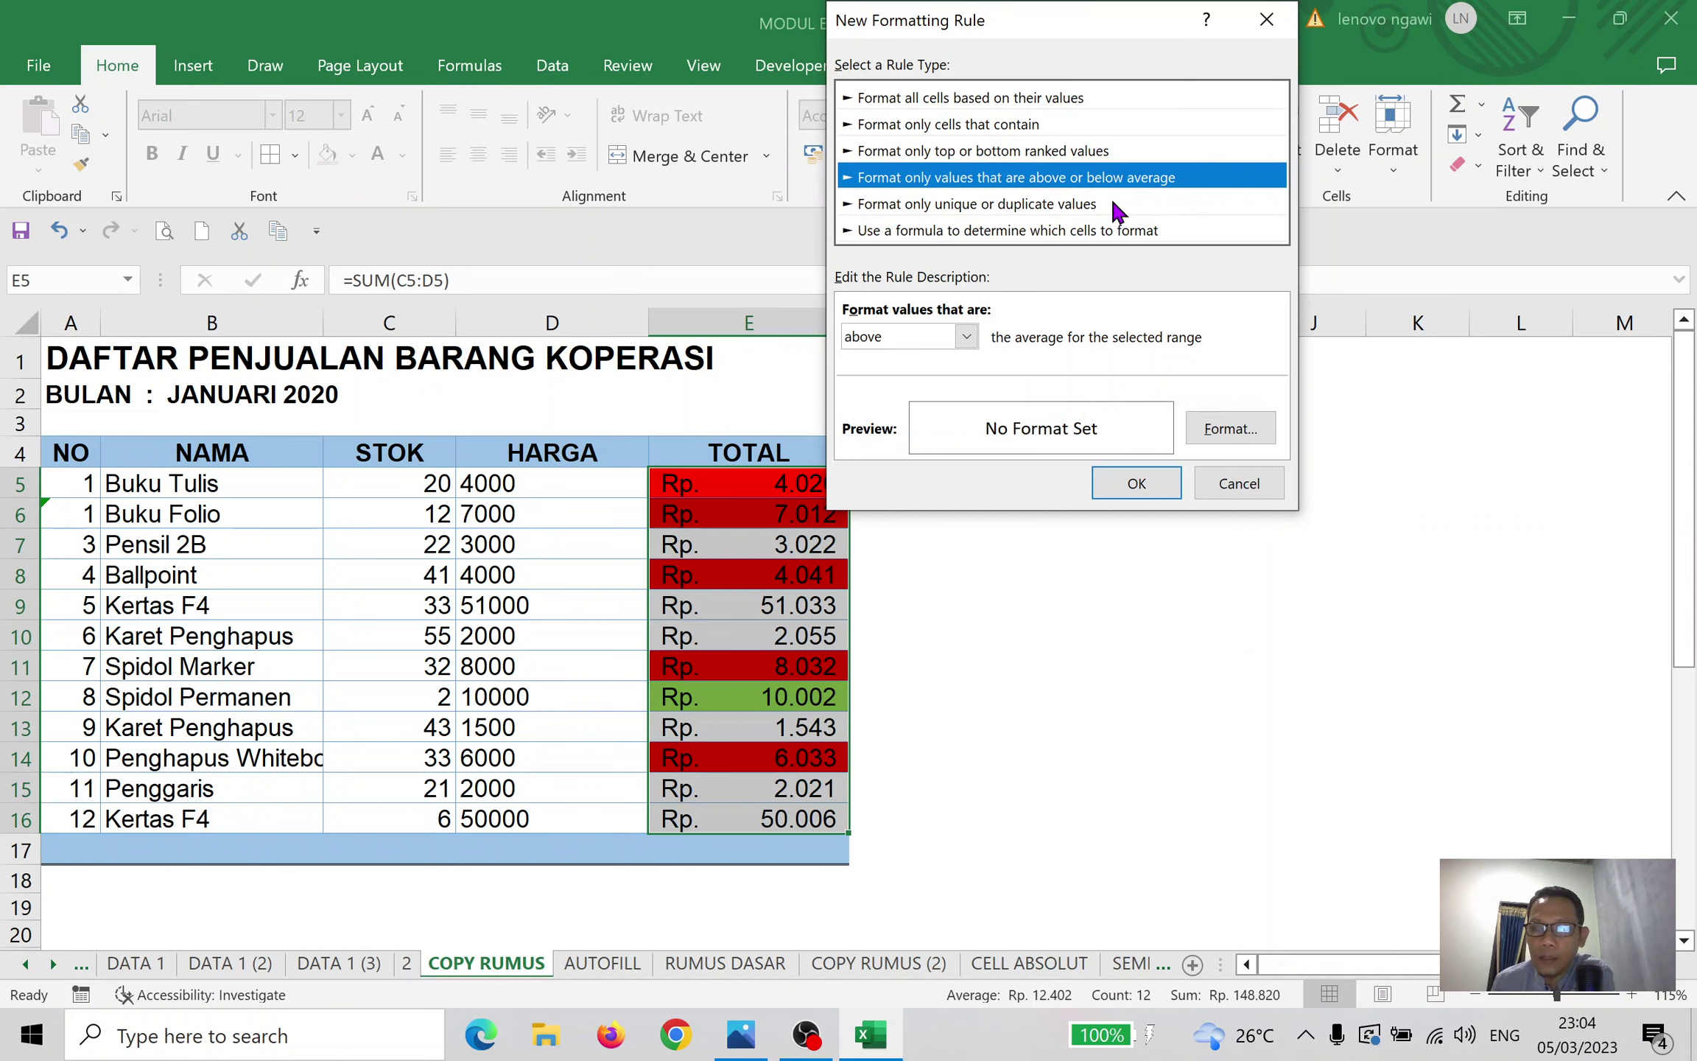
left_click(966, 336)
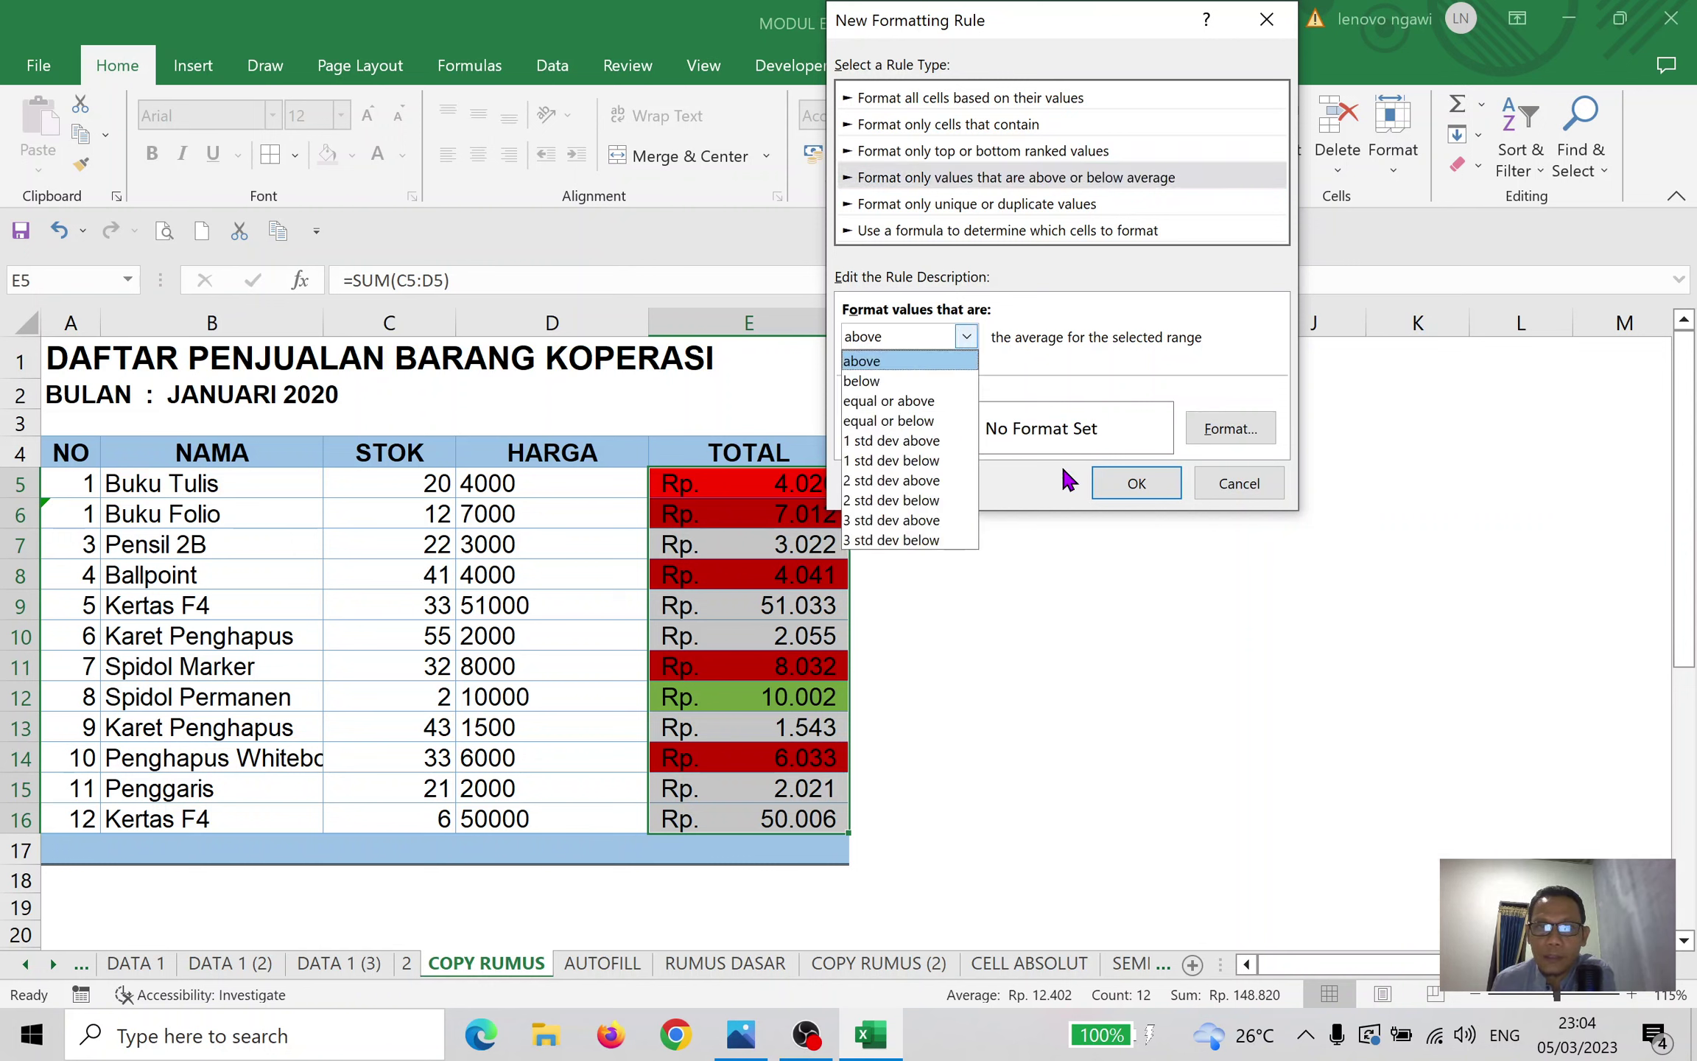
left_click(1252, 479)
left_click(1252, 479)
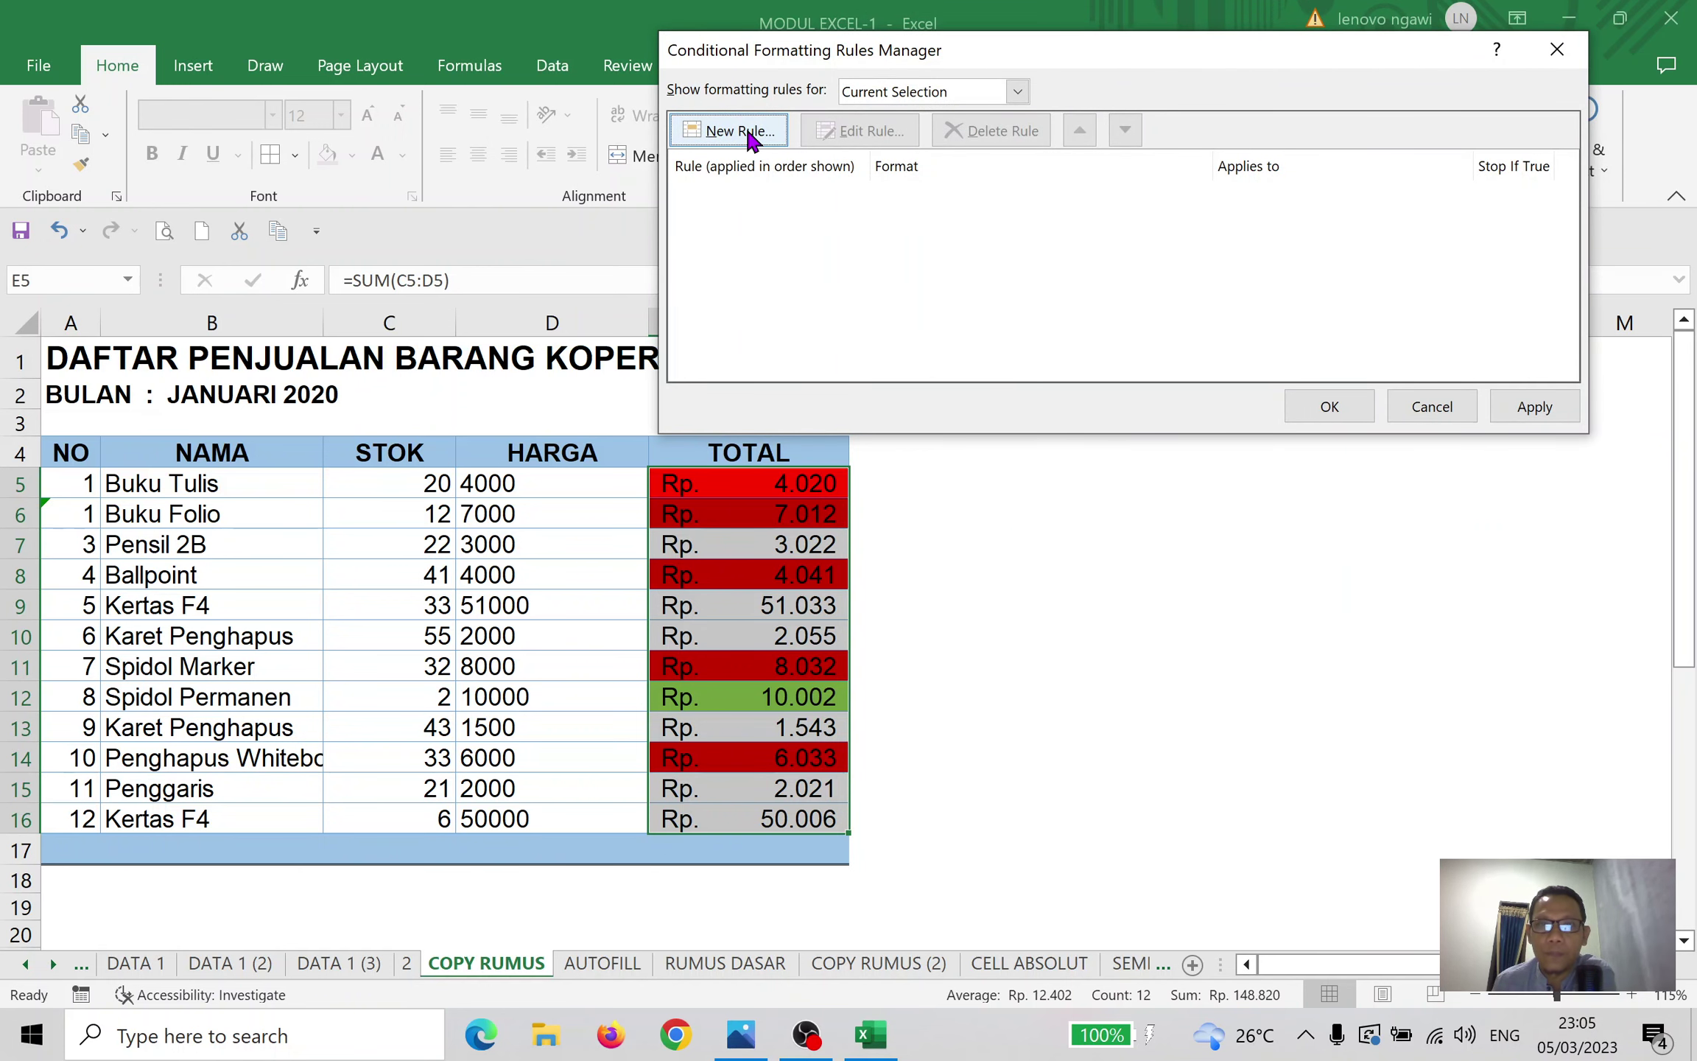
Apply the rule deletions and add a rule filling TOTAL values above the average of the selected range with green
left_click(1537, 402)
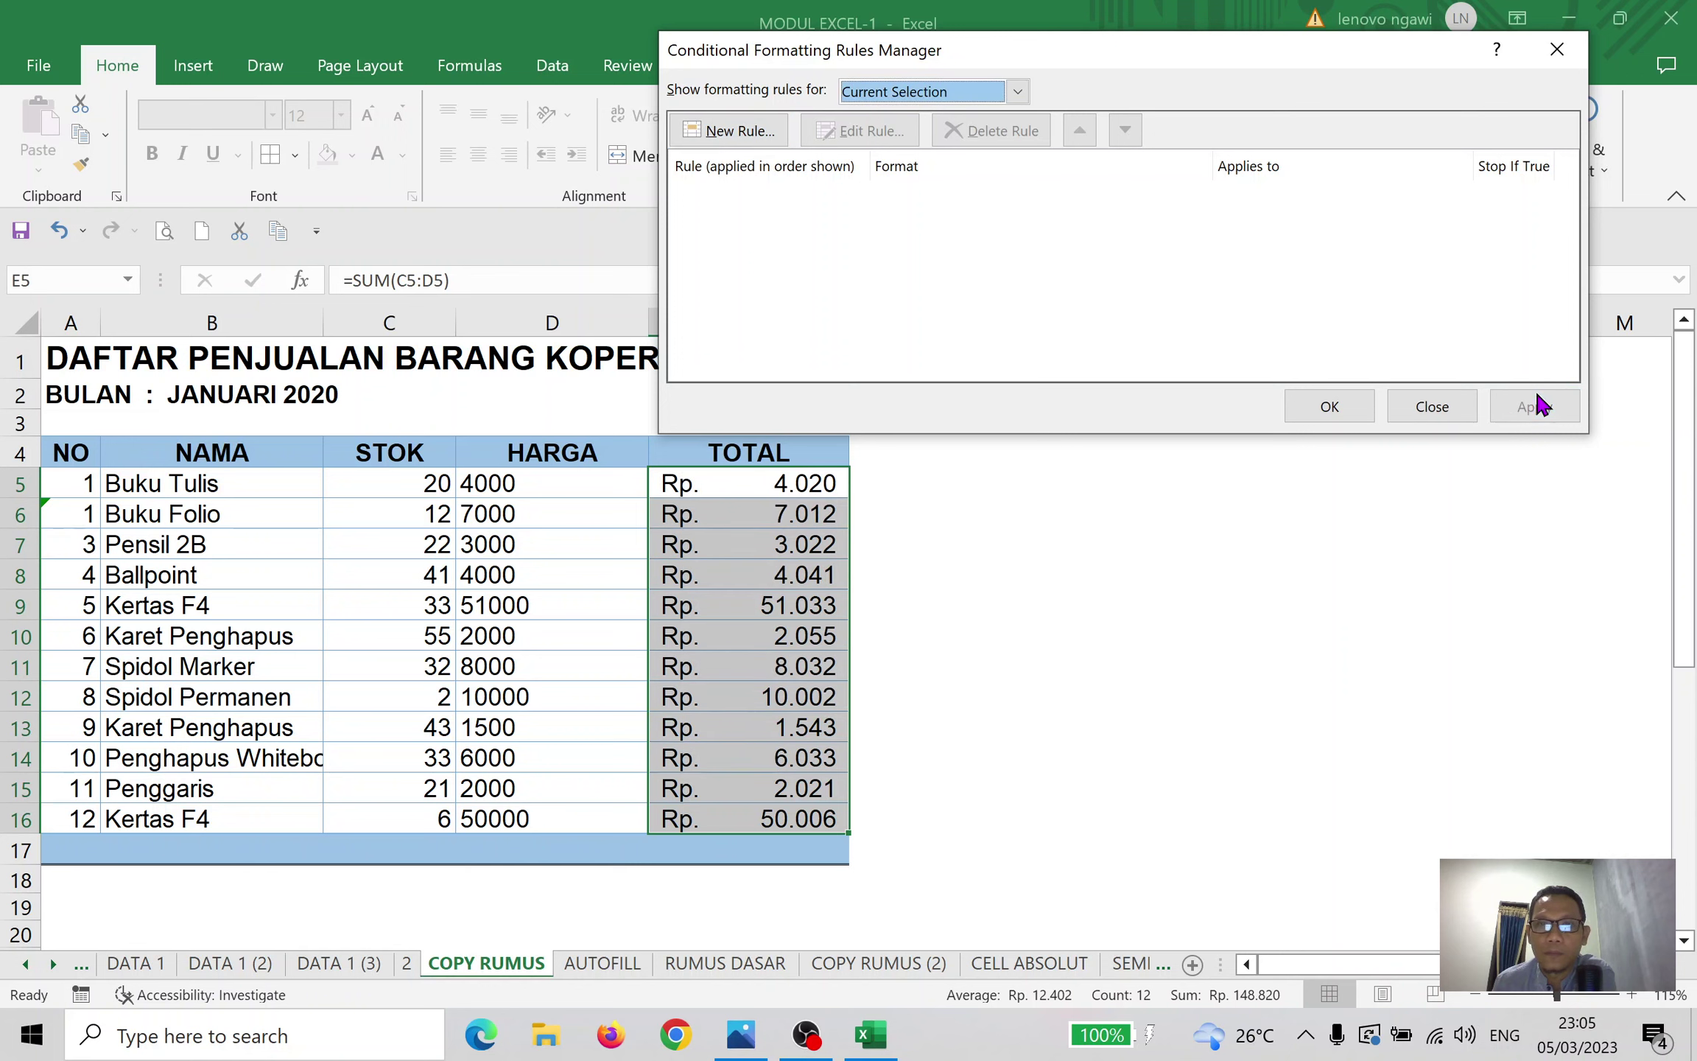
left_click(736, 131)
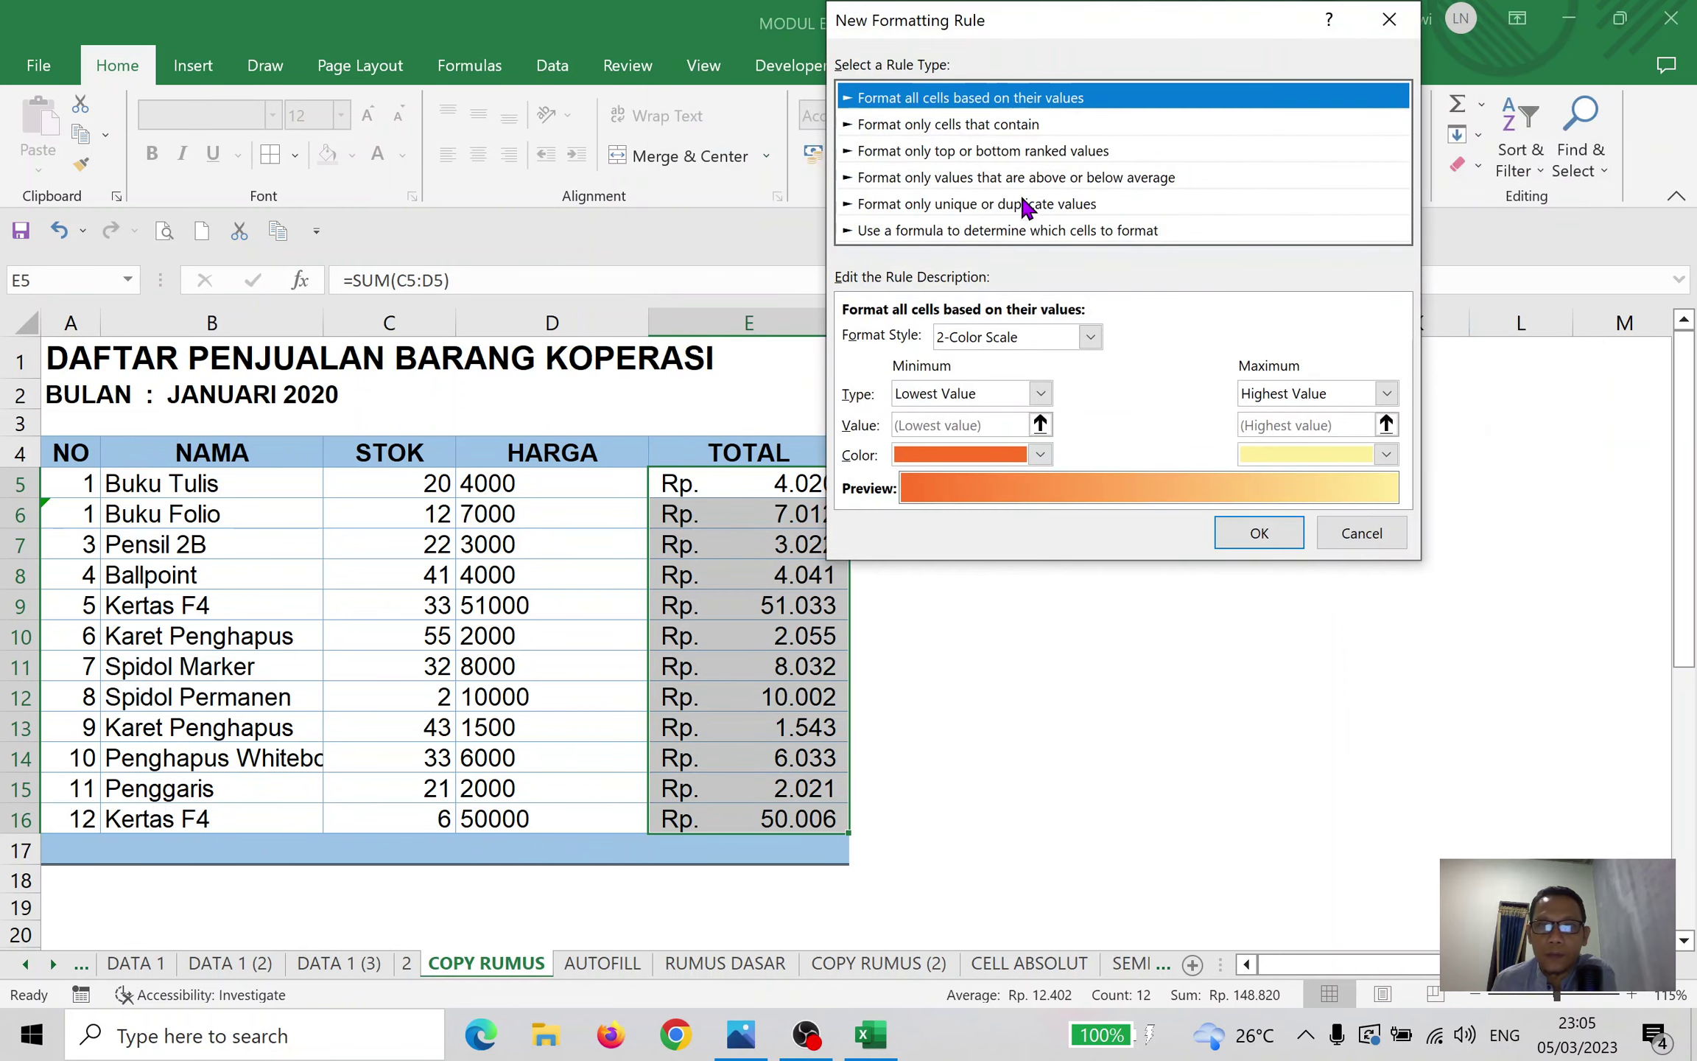
left_click(1045, 178)
left_click(965, 336)
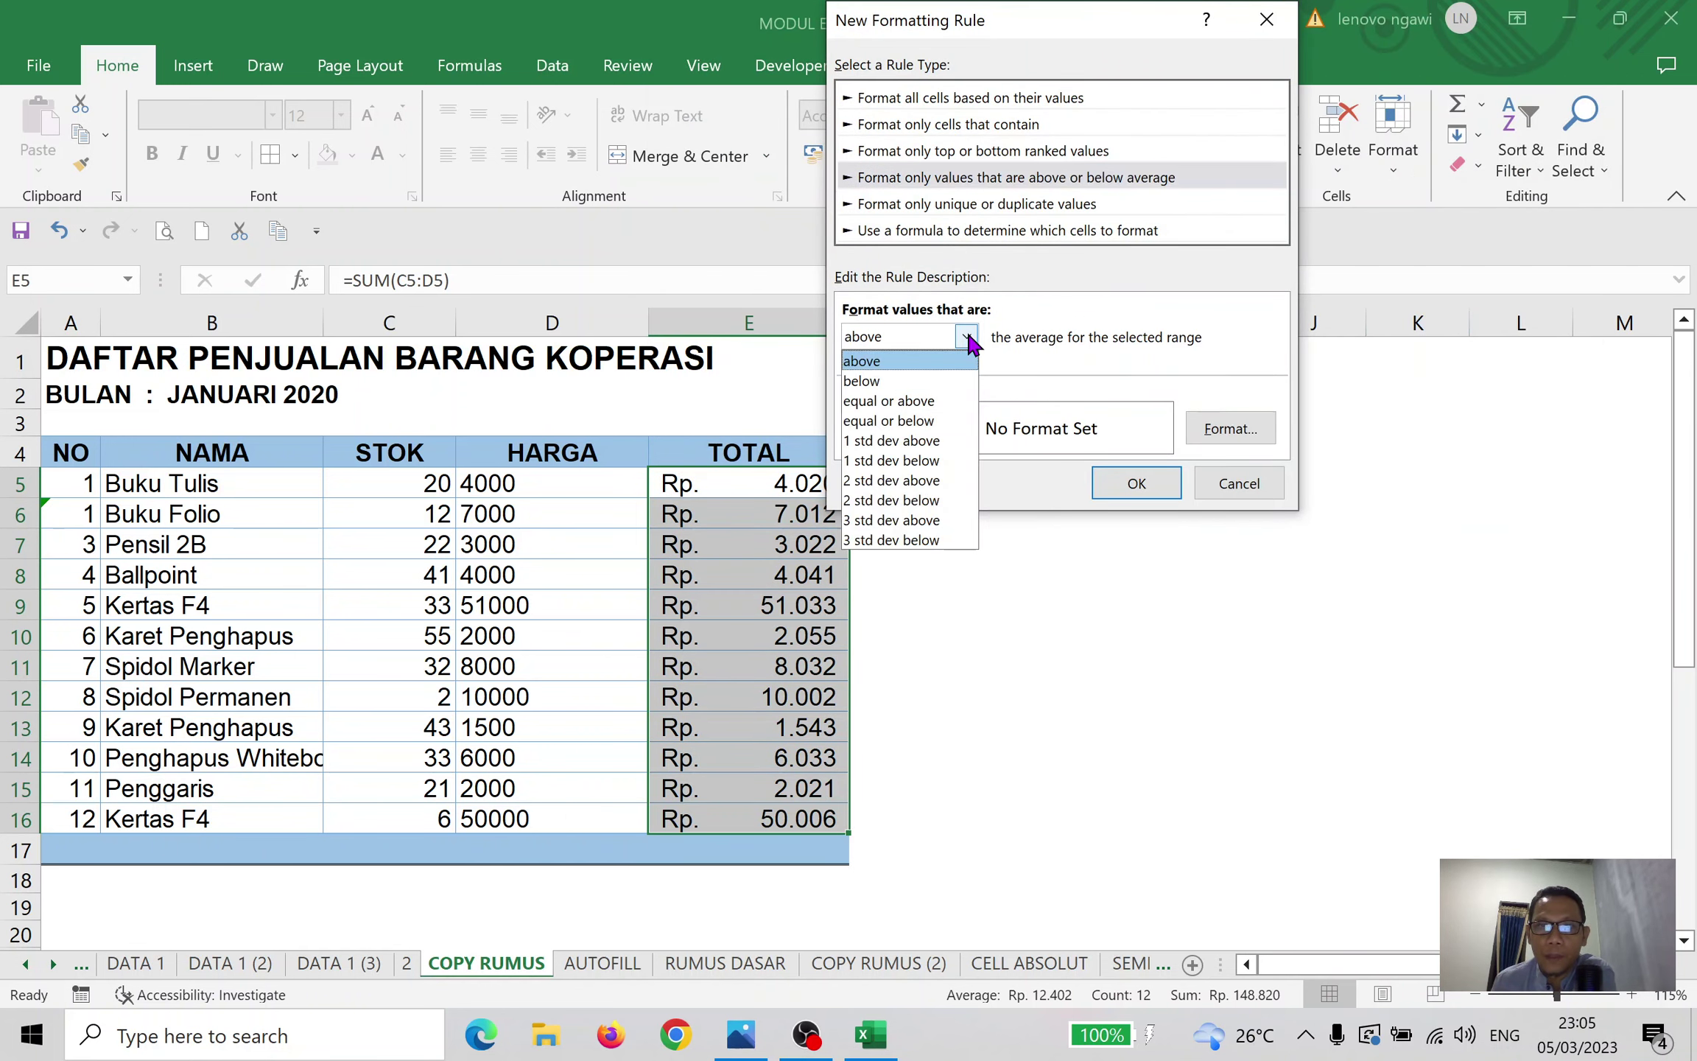
left_click(931, 361)
left_click(1239, 430)
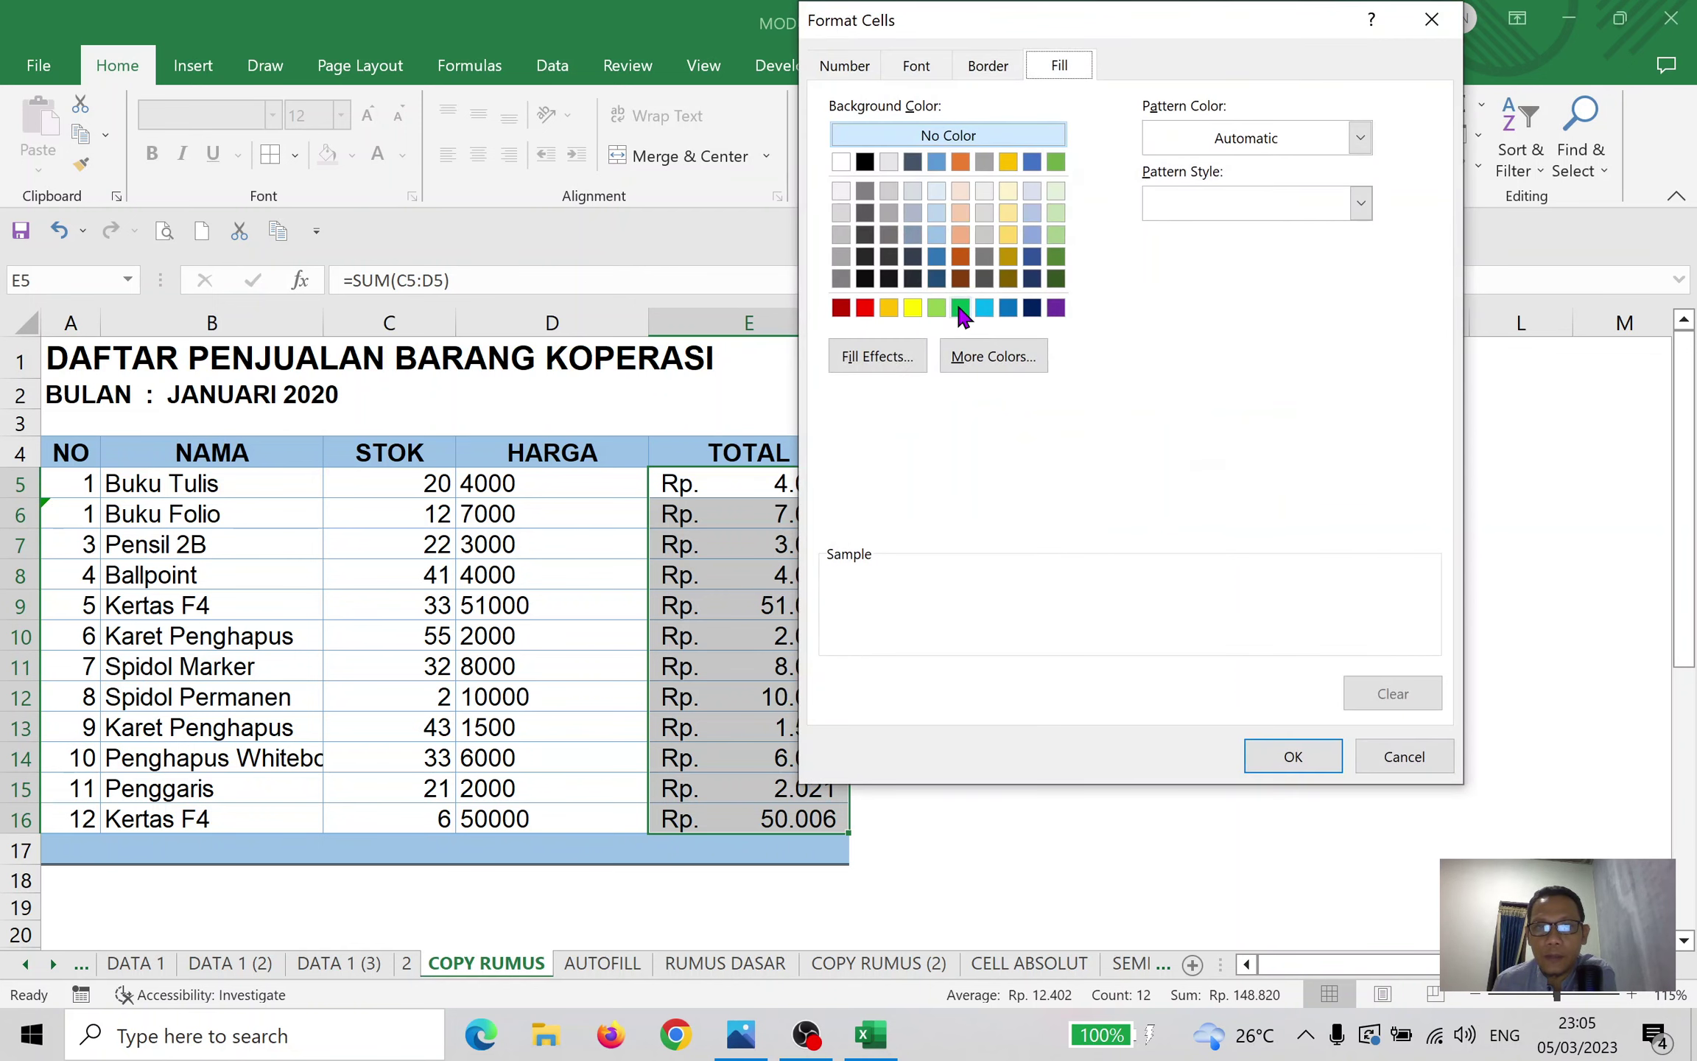
left_click(960, 308)
left_click(1295, 752)
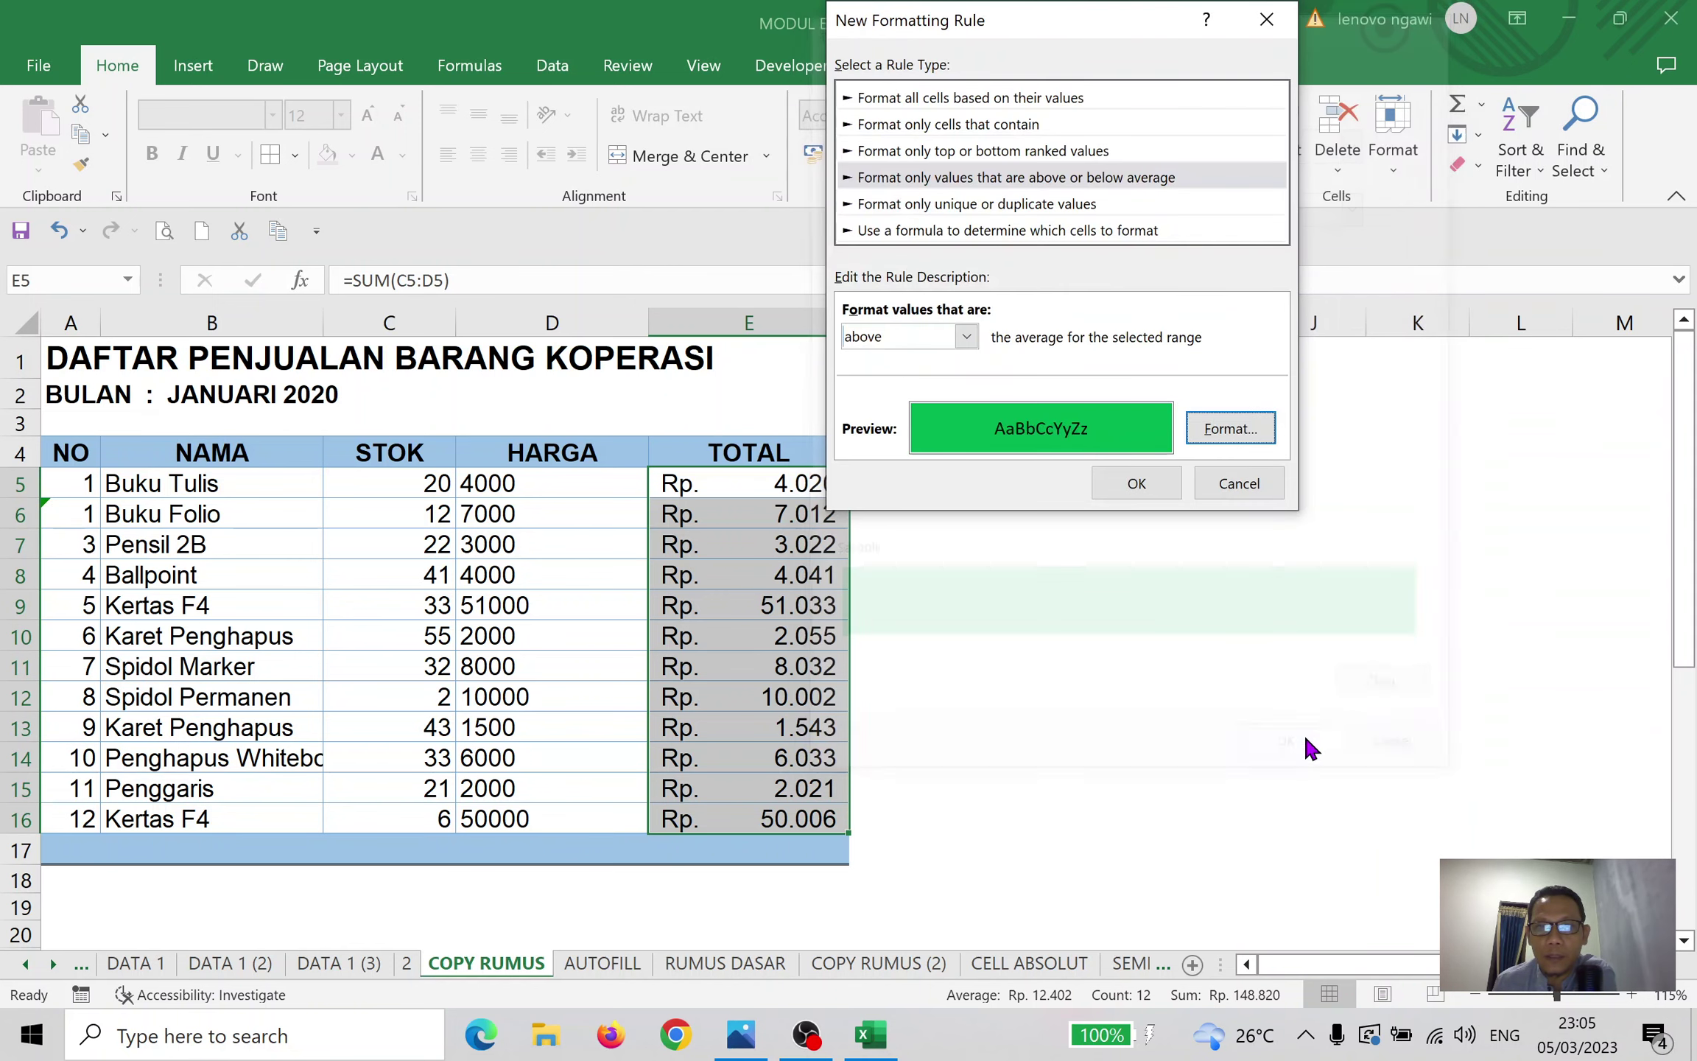
left_click(1157, 484)
left_click(1544, 413)
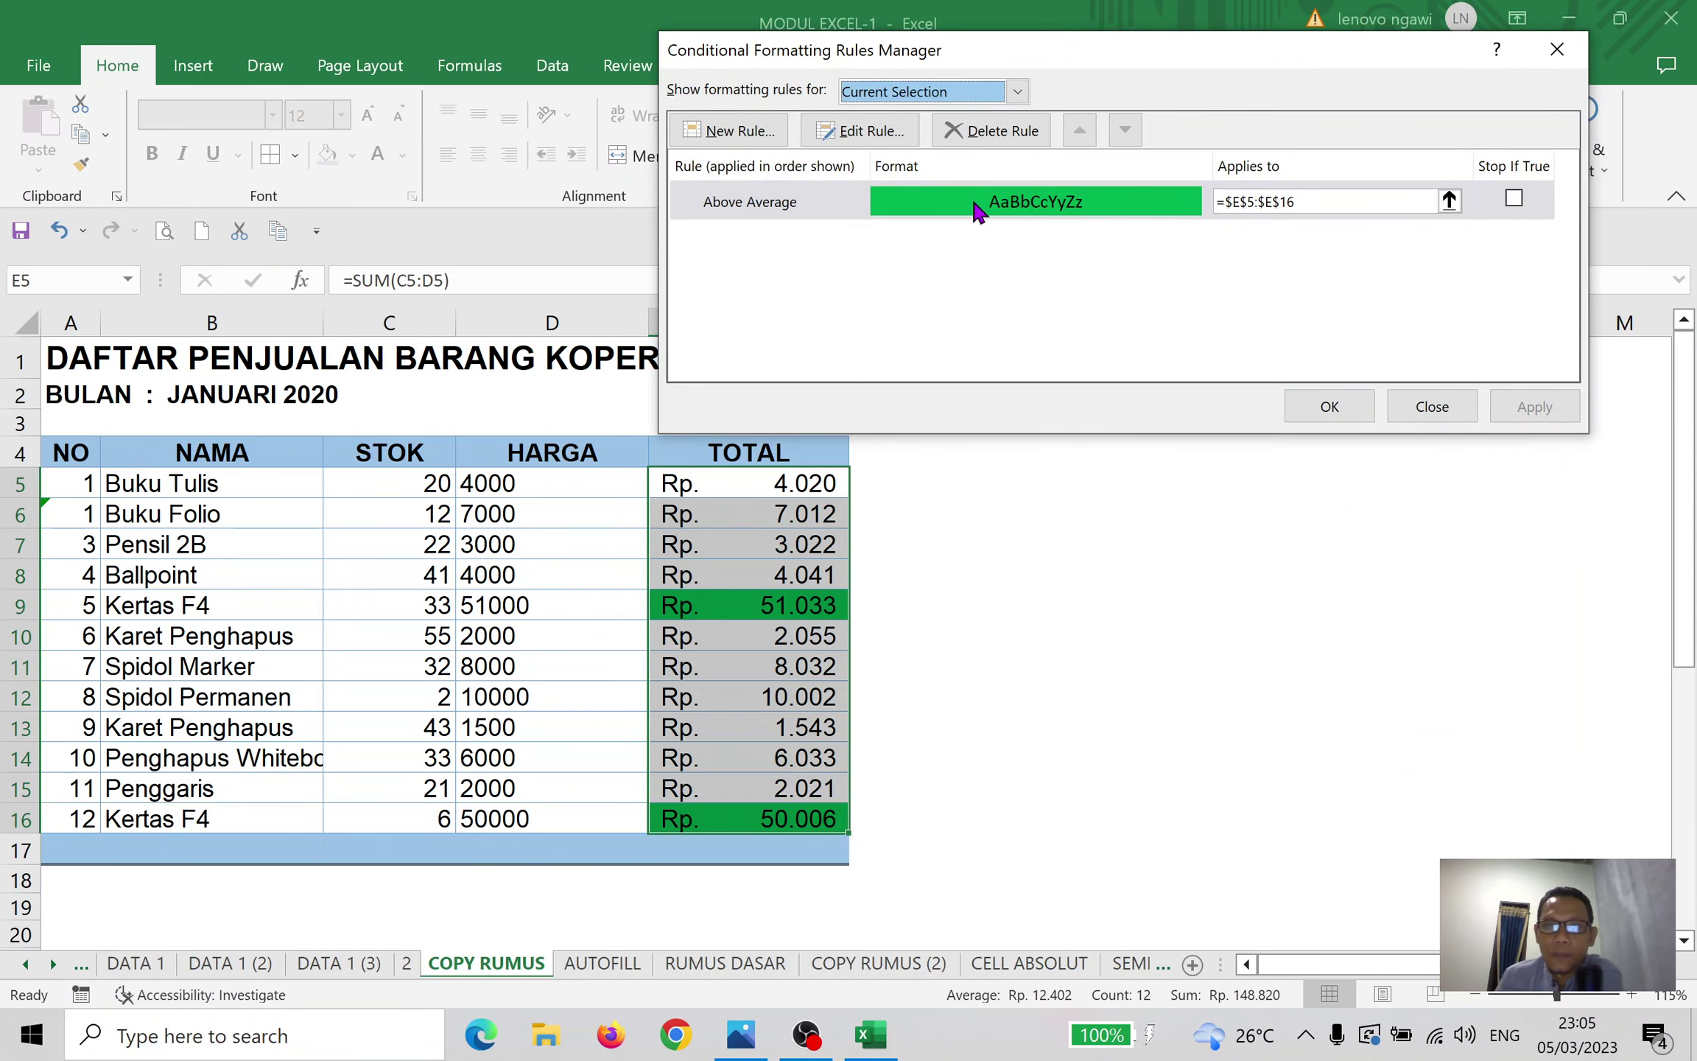
Try to delete the above-average rule and start a duplicate values or formula-based rule in its place
left_click(980, 132)
left_click(980, 134)
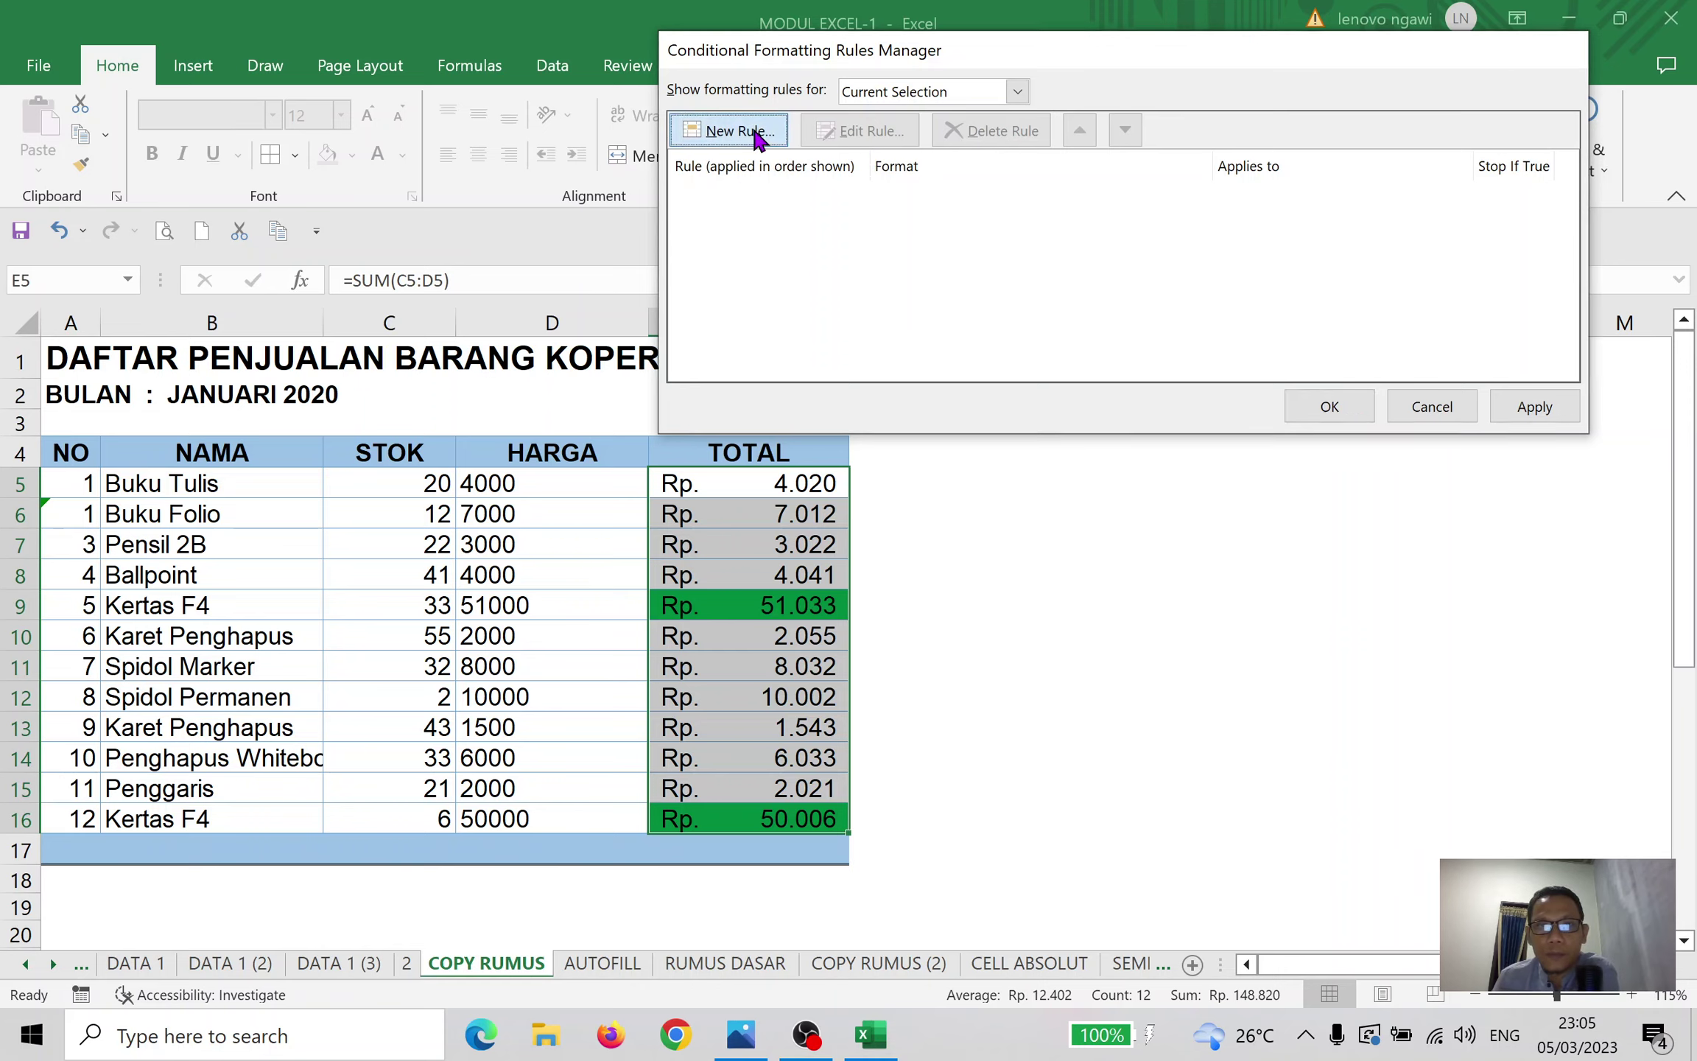
left_click(725, 131)
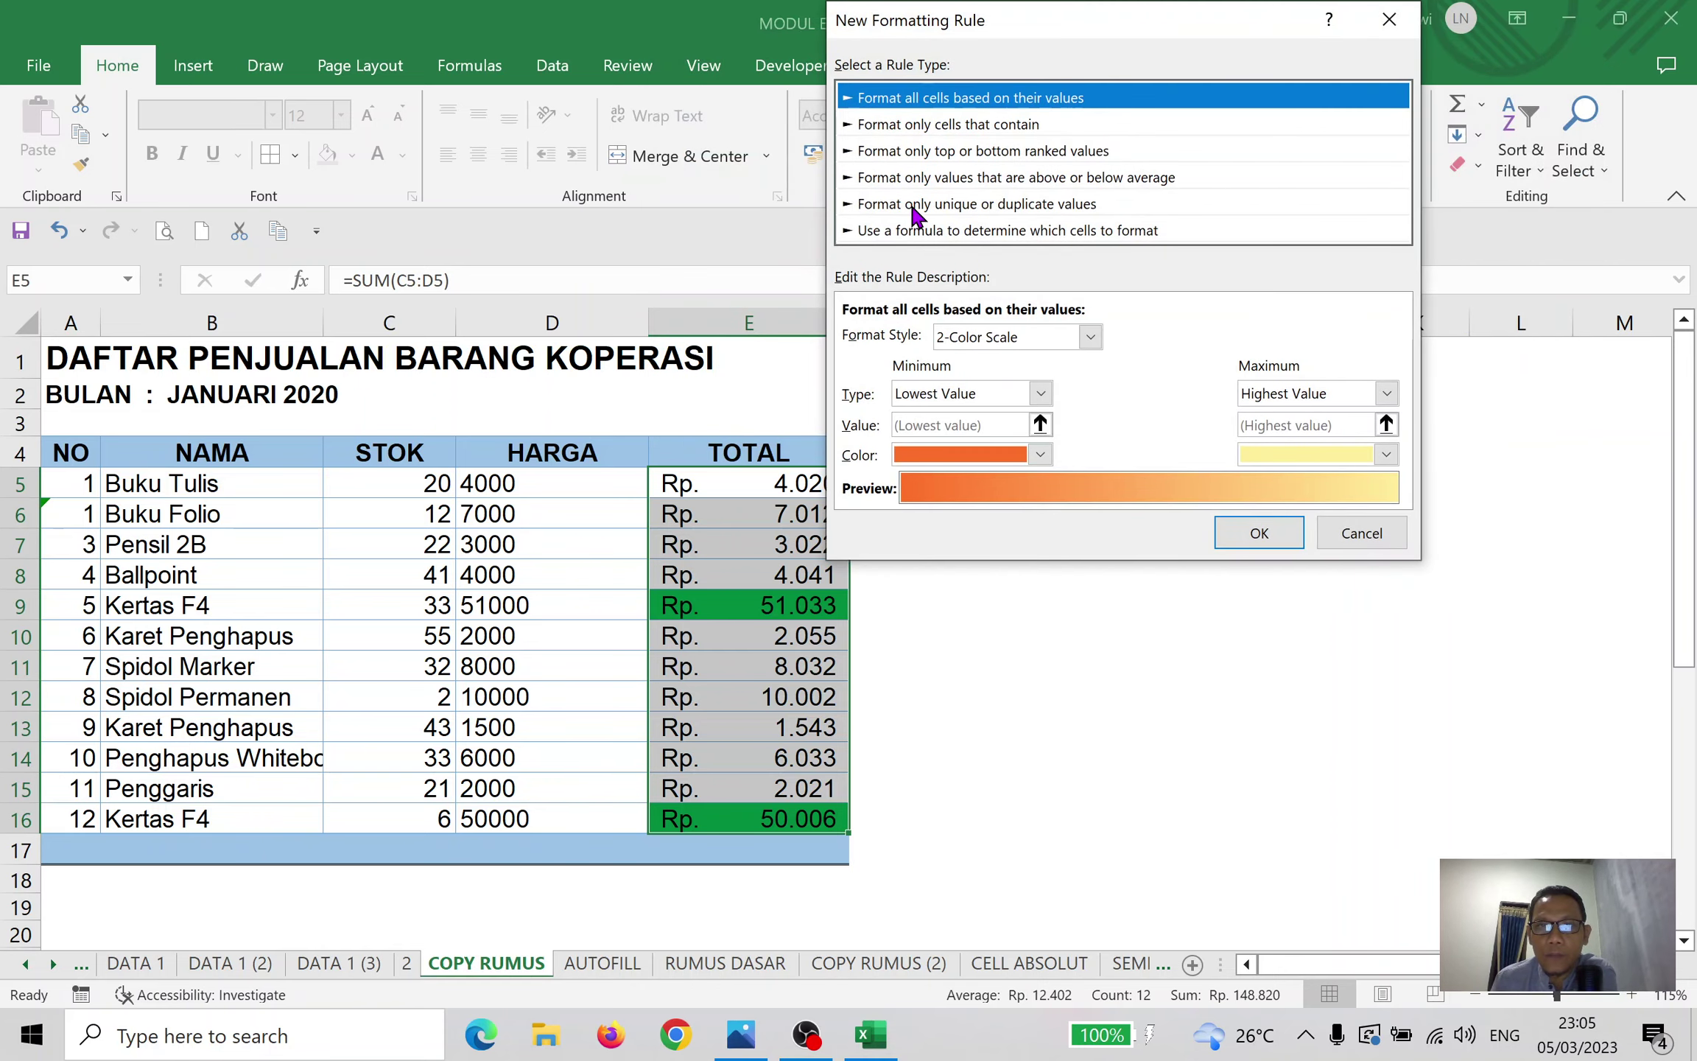
left_click(962, 206)
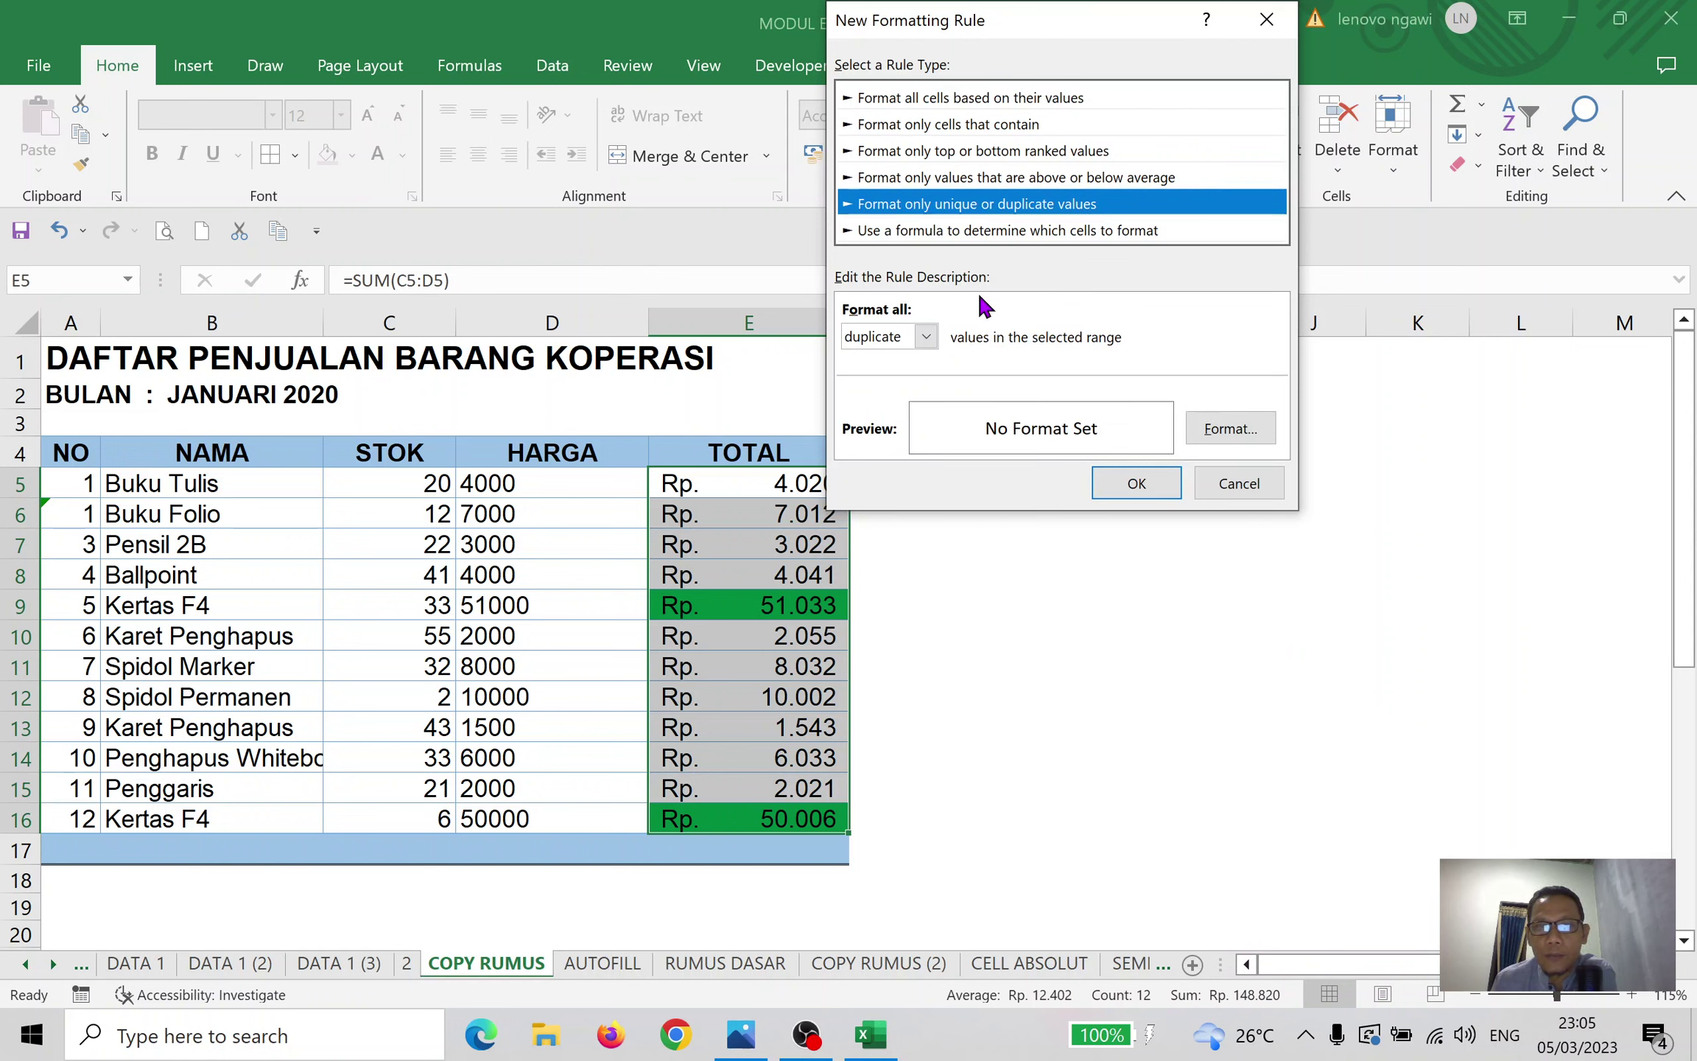
left_click(926, 337)
left_click(924, 339)
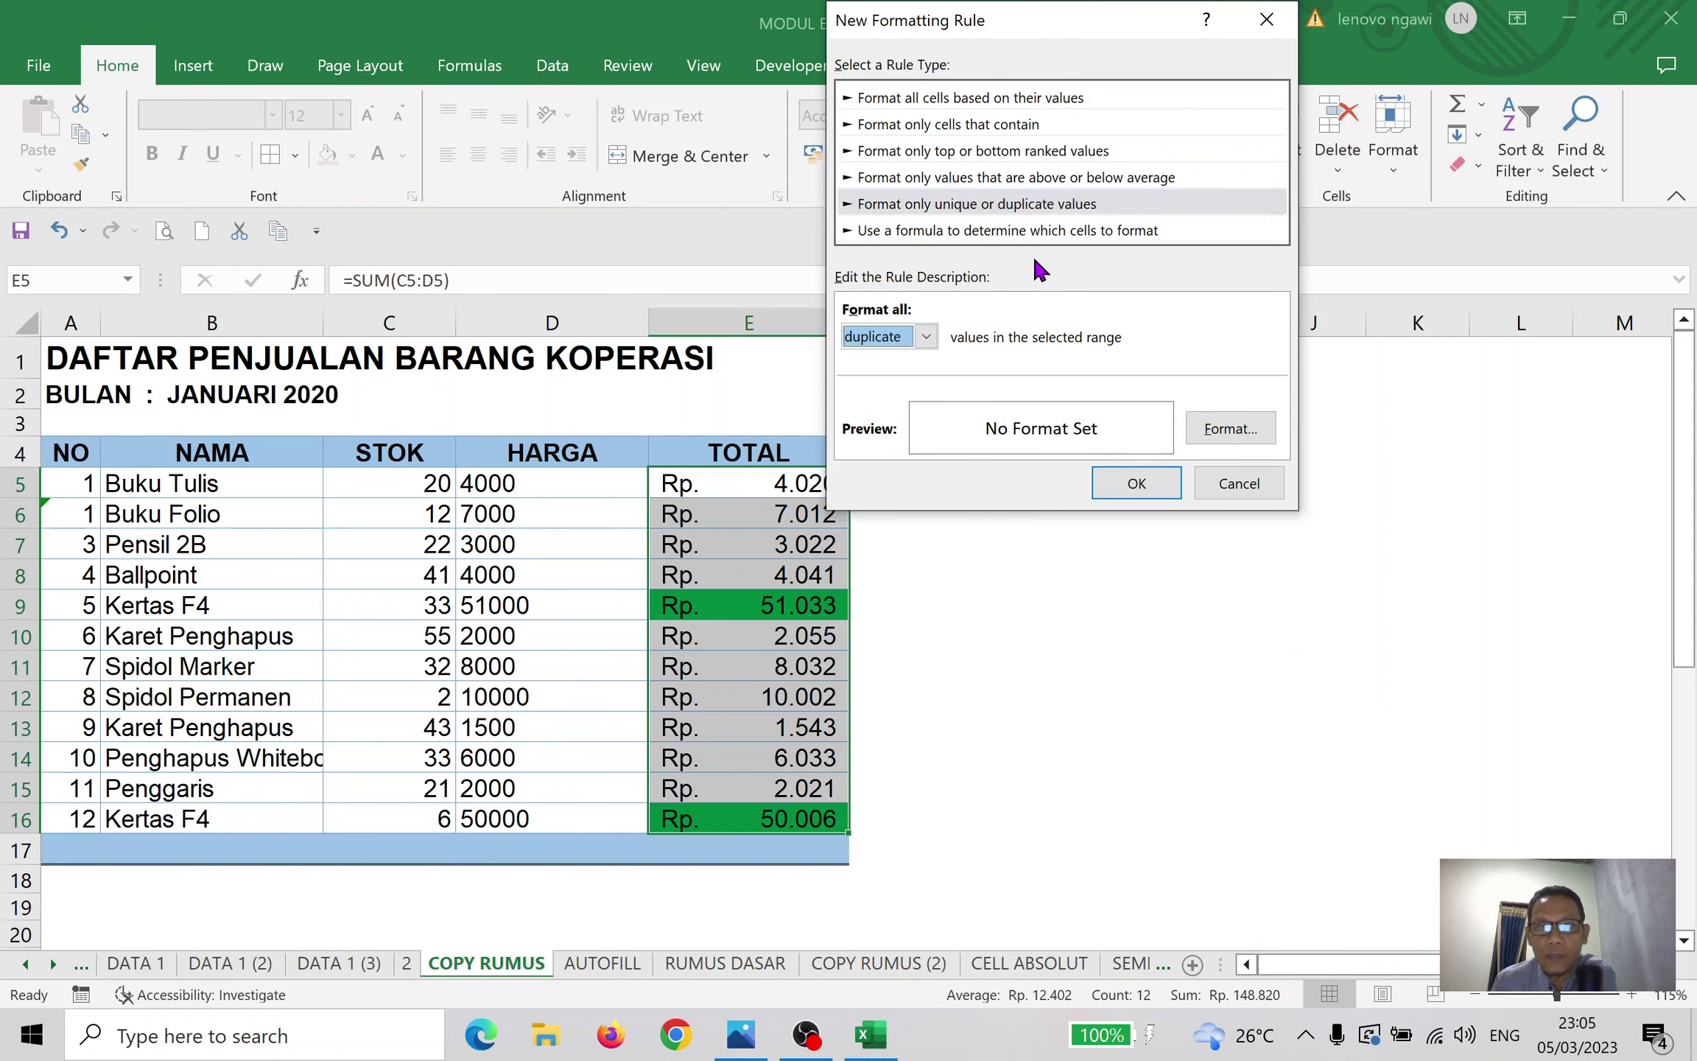
left_click(995, 234)
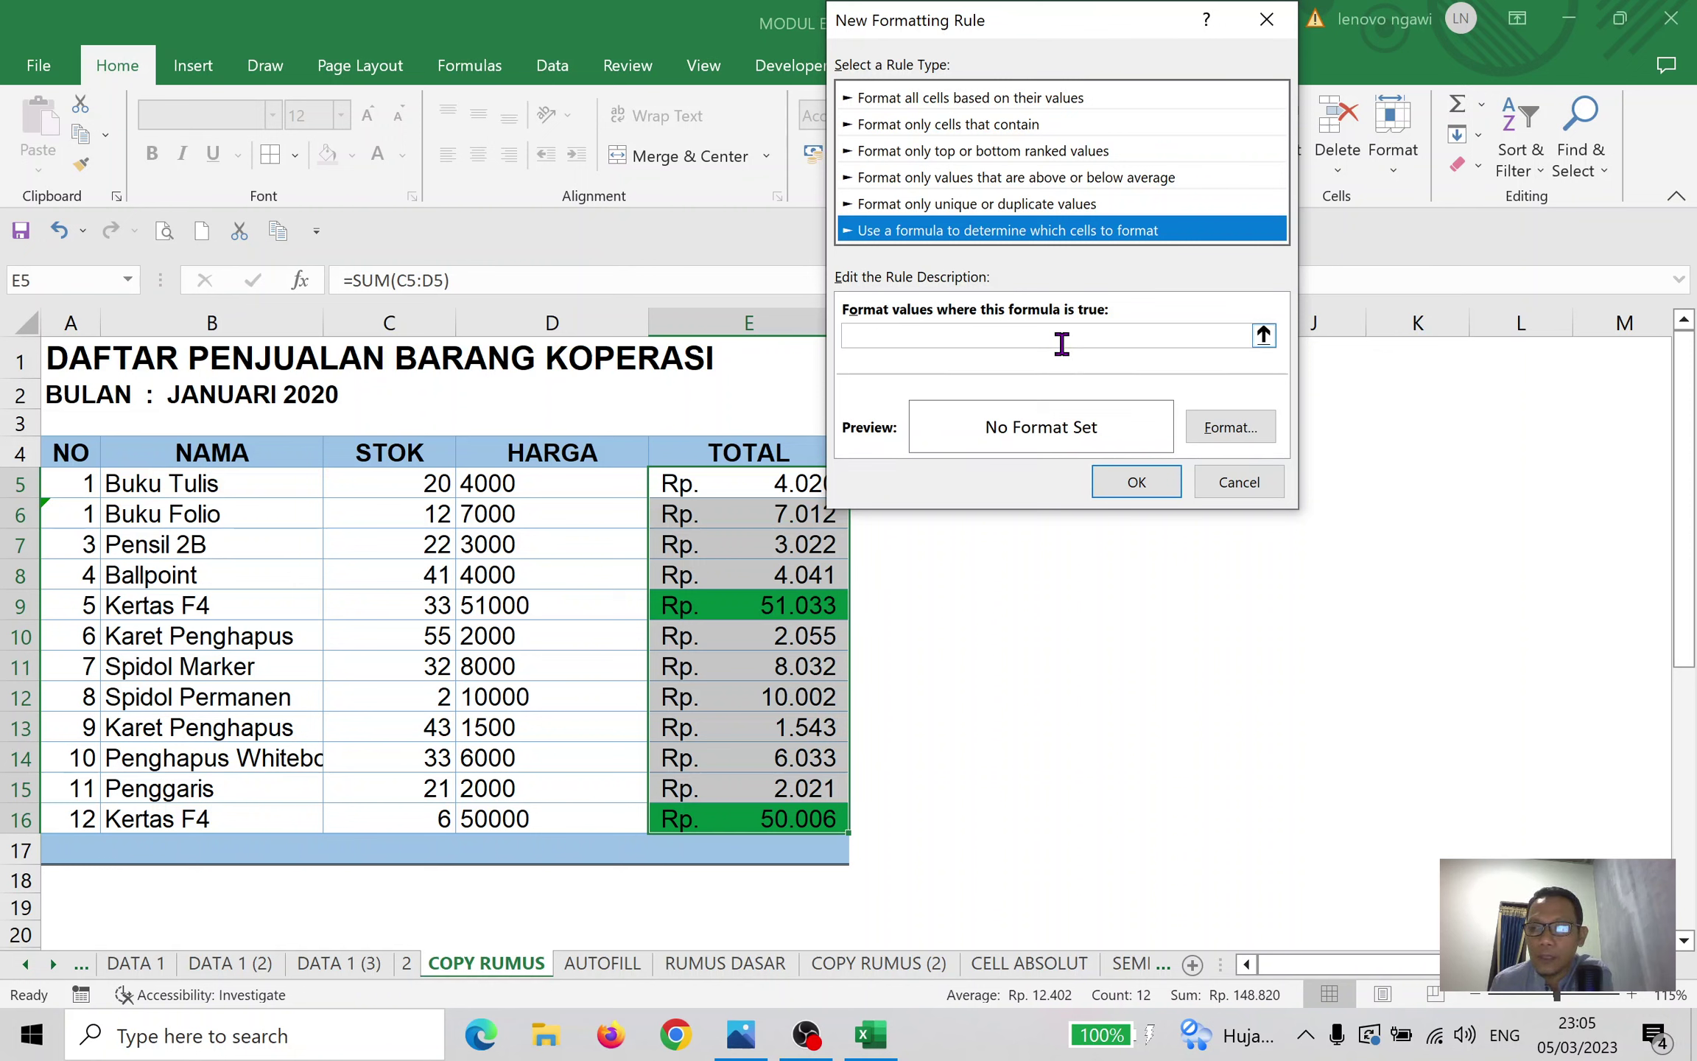
left_click(1241, 483)
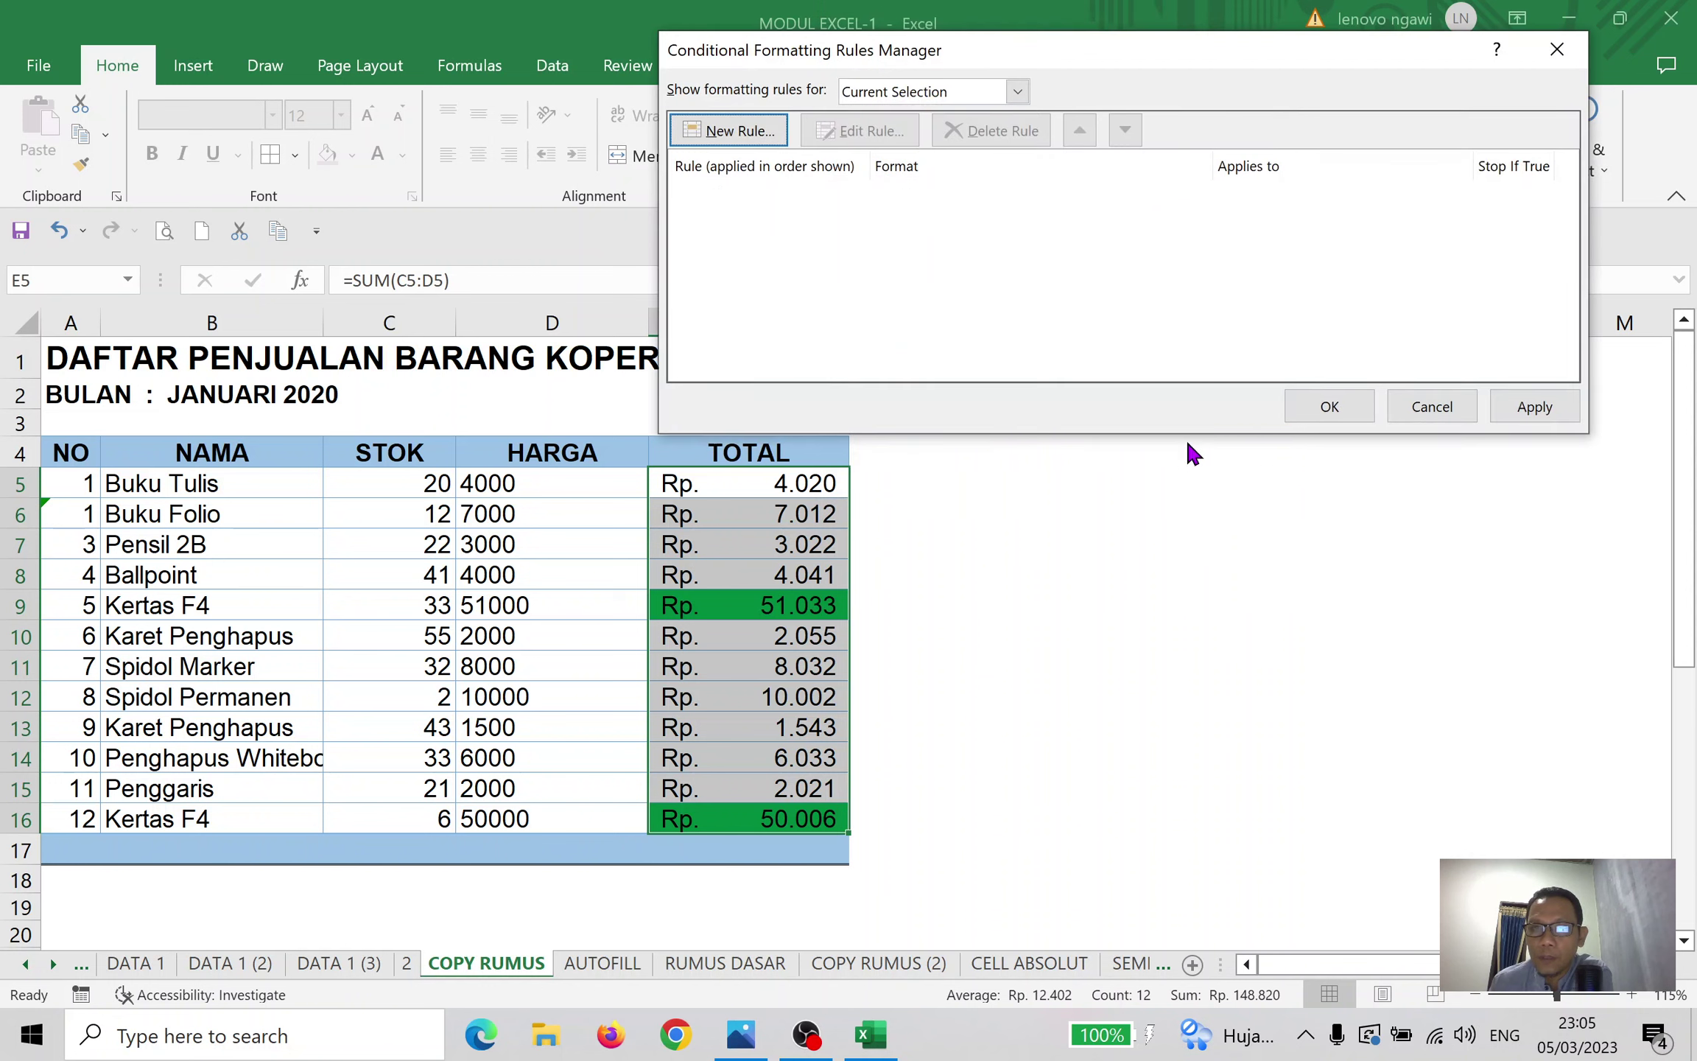
left_click(1399, 405)
left_click(1199, 548)
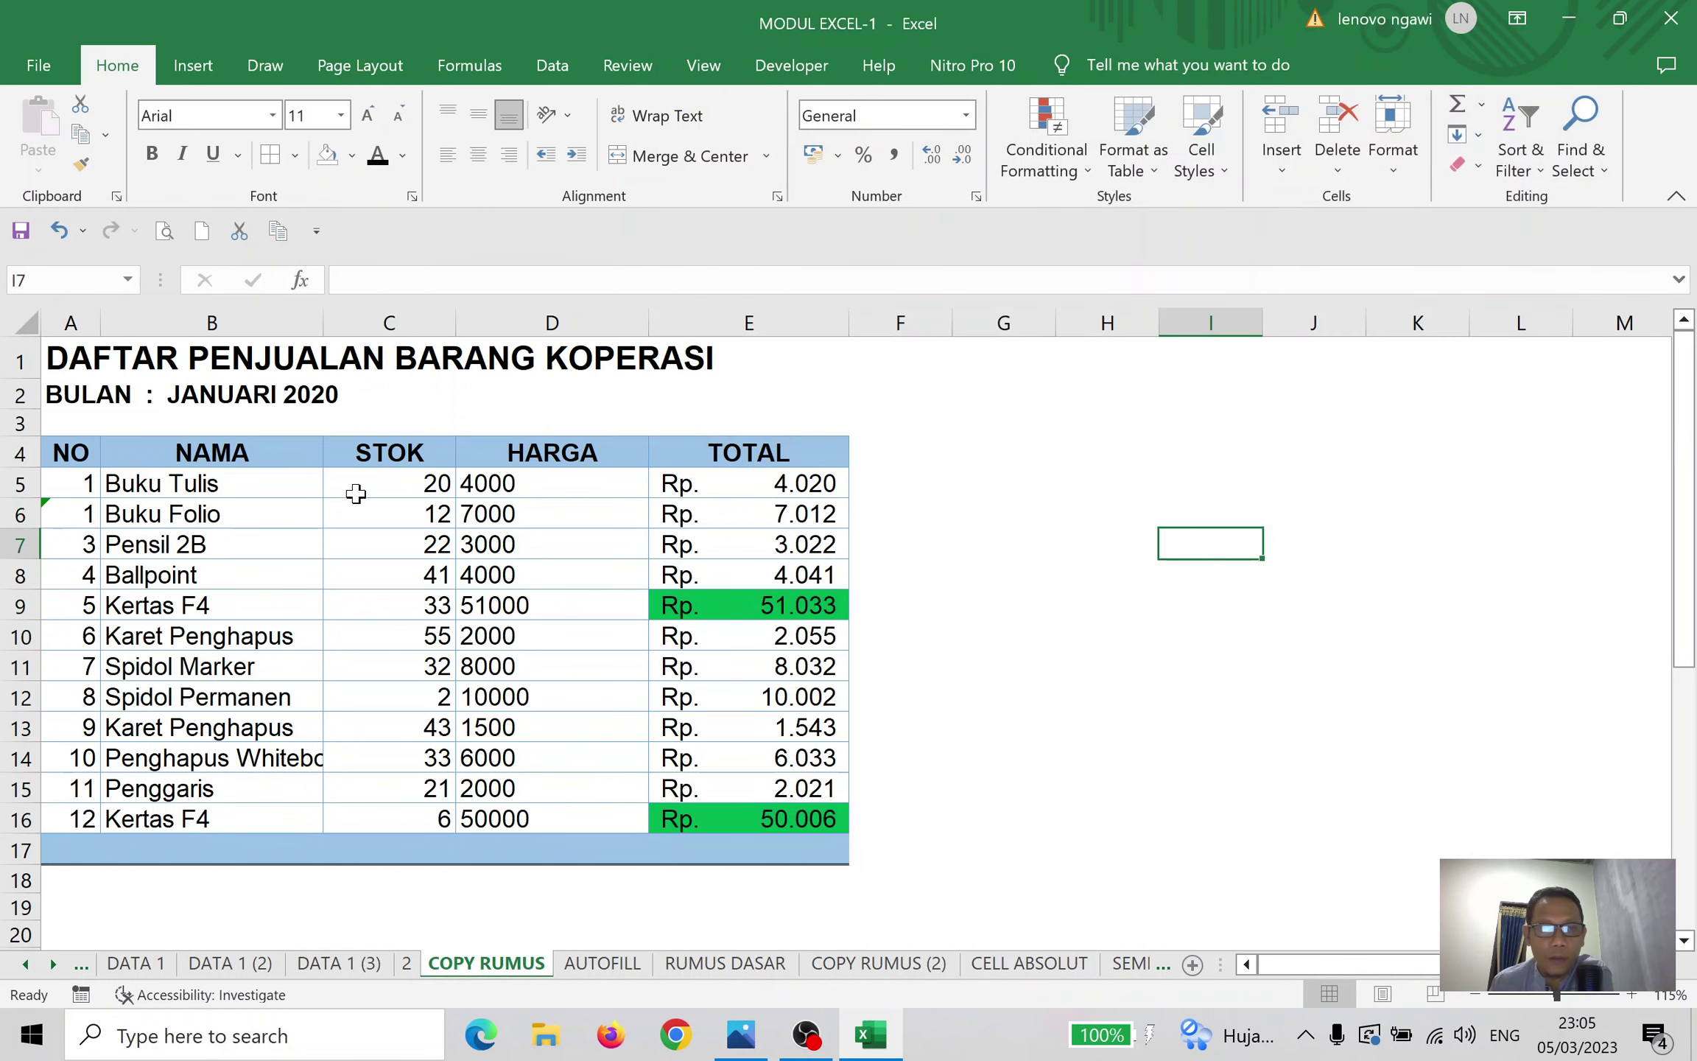
Delete the Top 5 rule from the item names in B5:B16 and apply the change
left_click_drag(240, 492, 231, 799)
left_click(1089, 173)
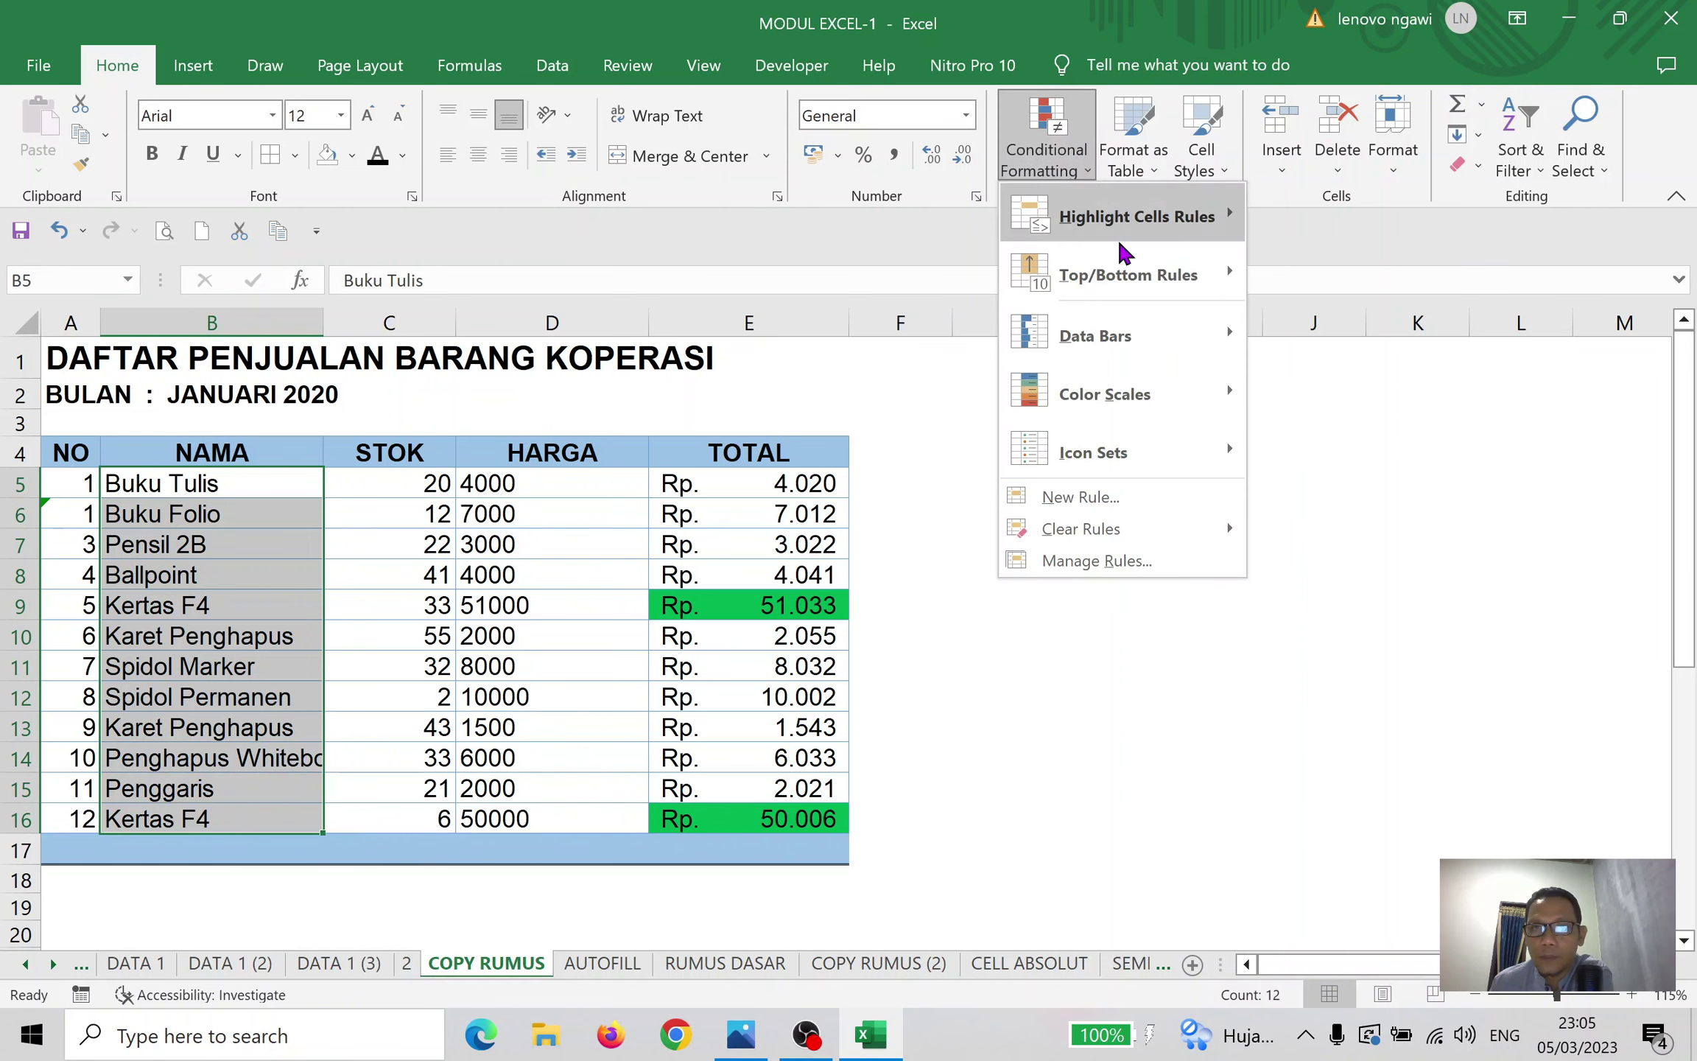
left_click(1134, 562)
left_click(1132, 203)
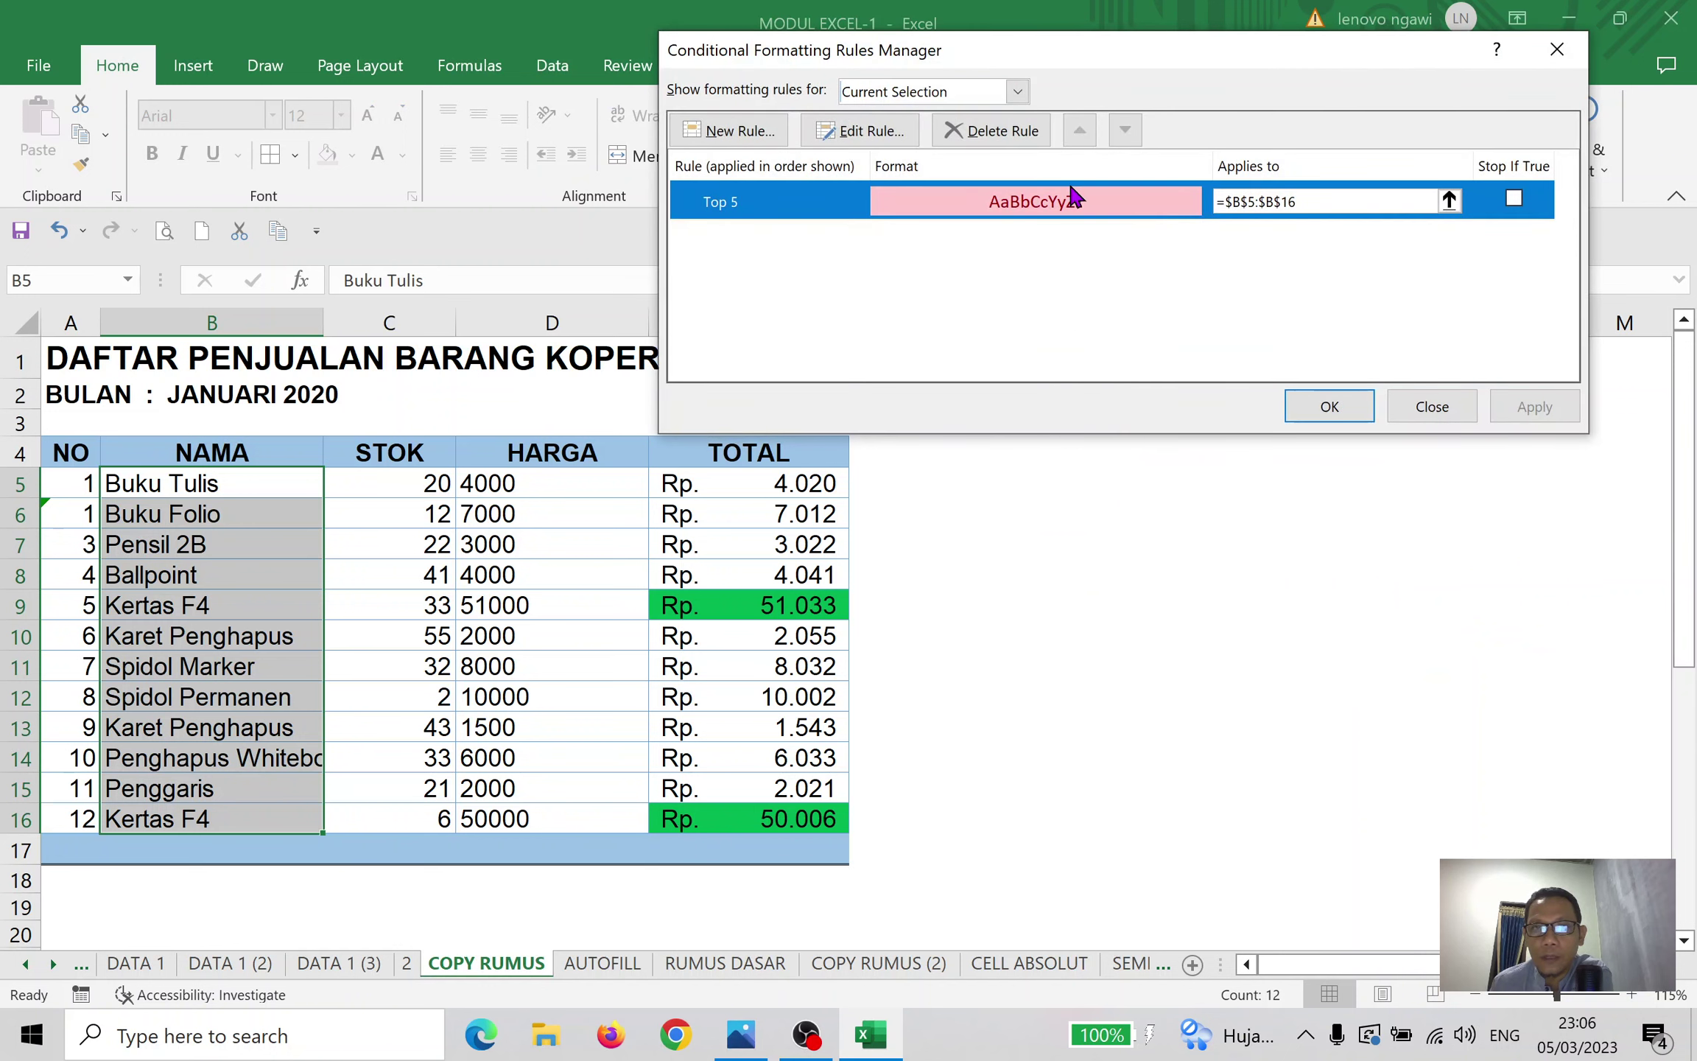
left_click(1011, 134)
left_click(1541, 404)
left_click(1327, 406)
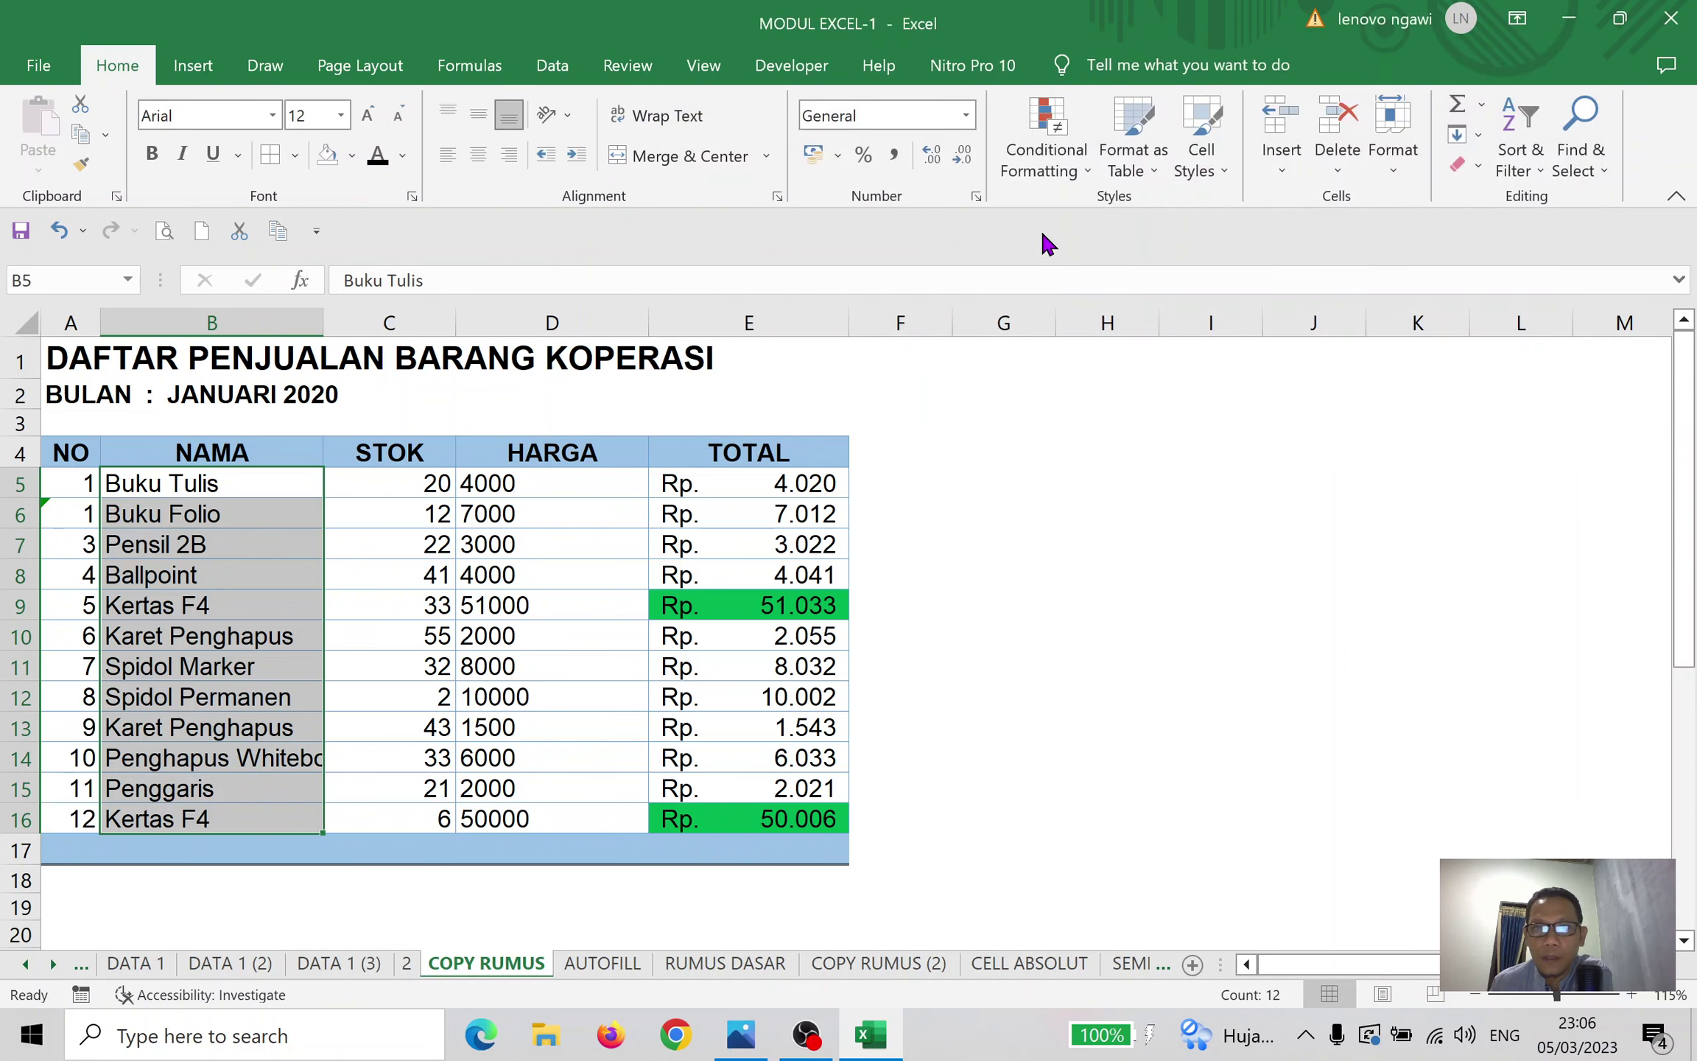
Start a formula-based formatting rule for the item names in B5:B16 with the formula =C5<20
left_click(1074, 180)
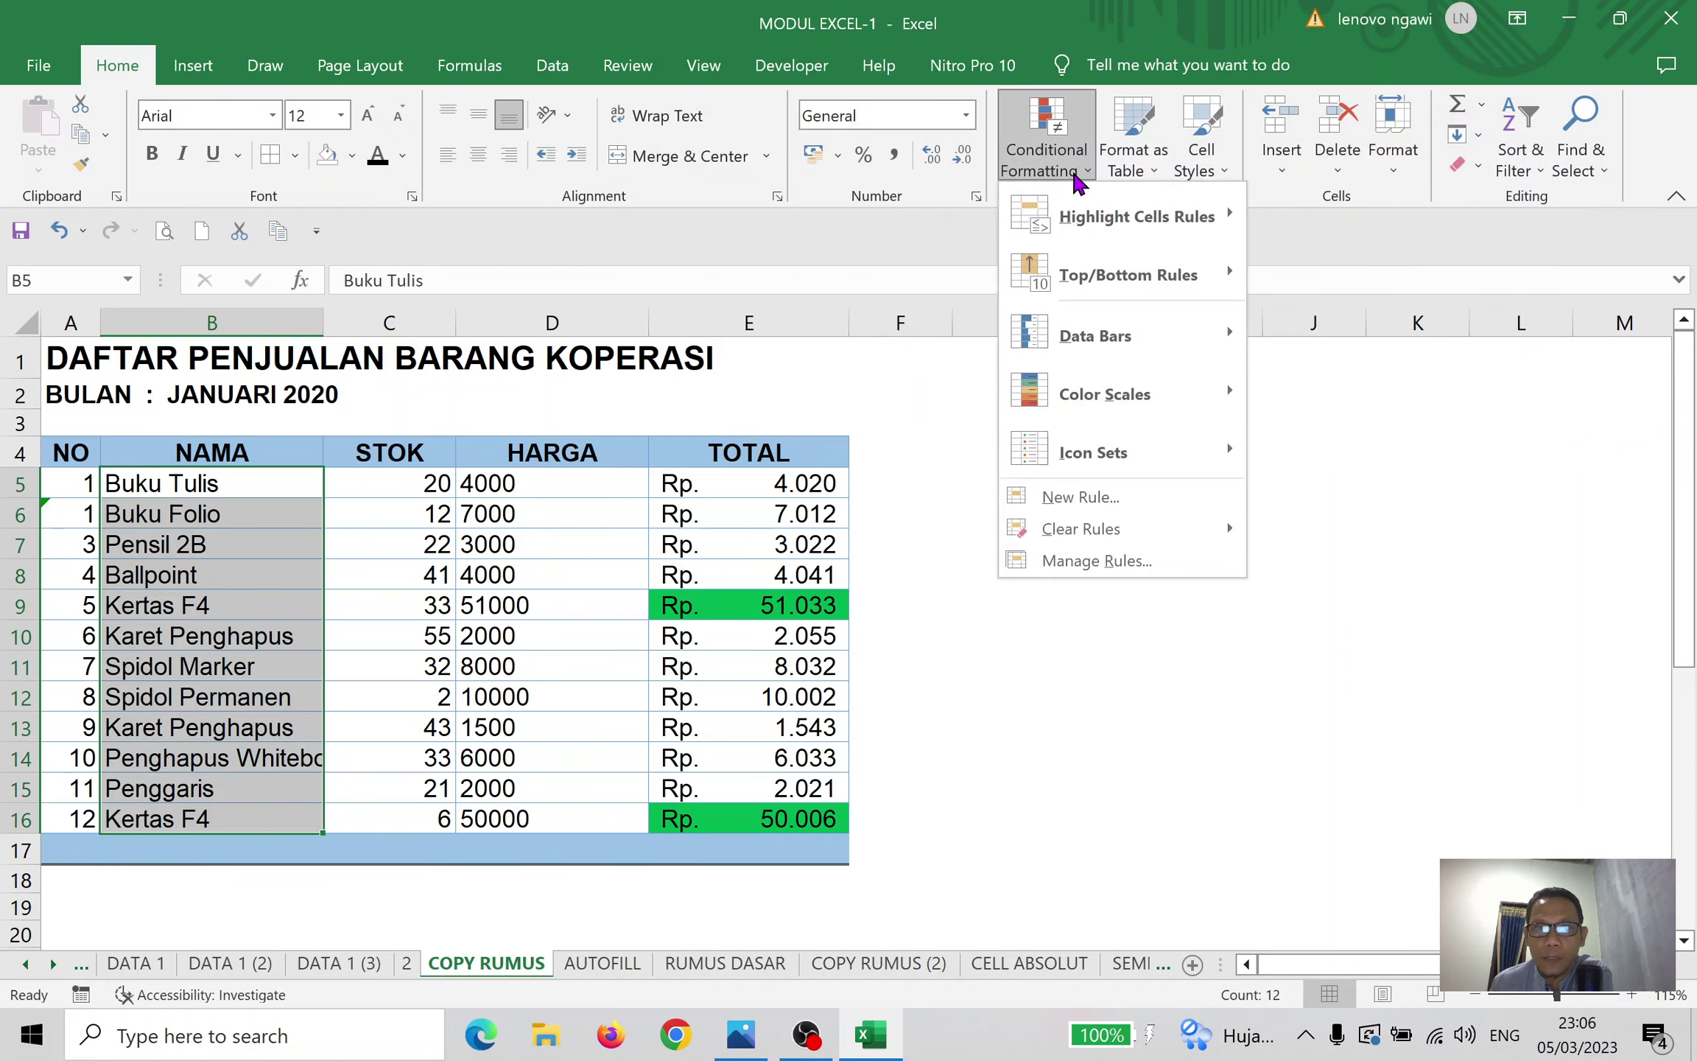
left_click(1111, 494)
left_click(1079, 233)
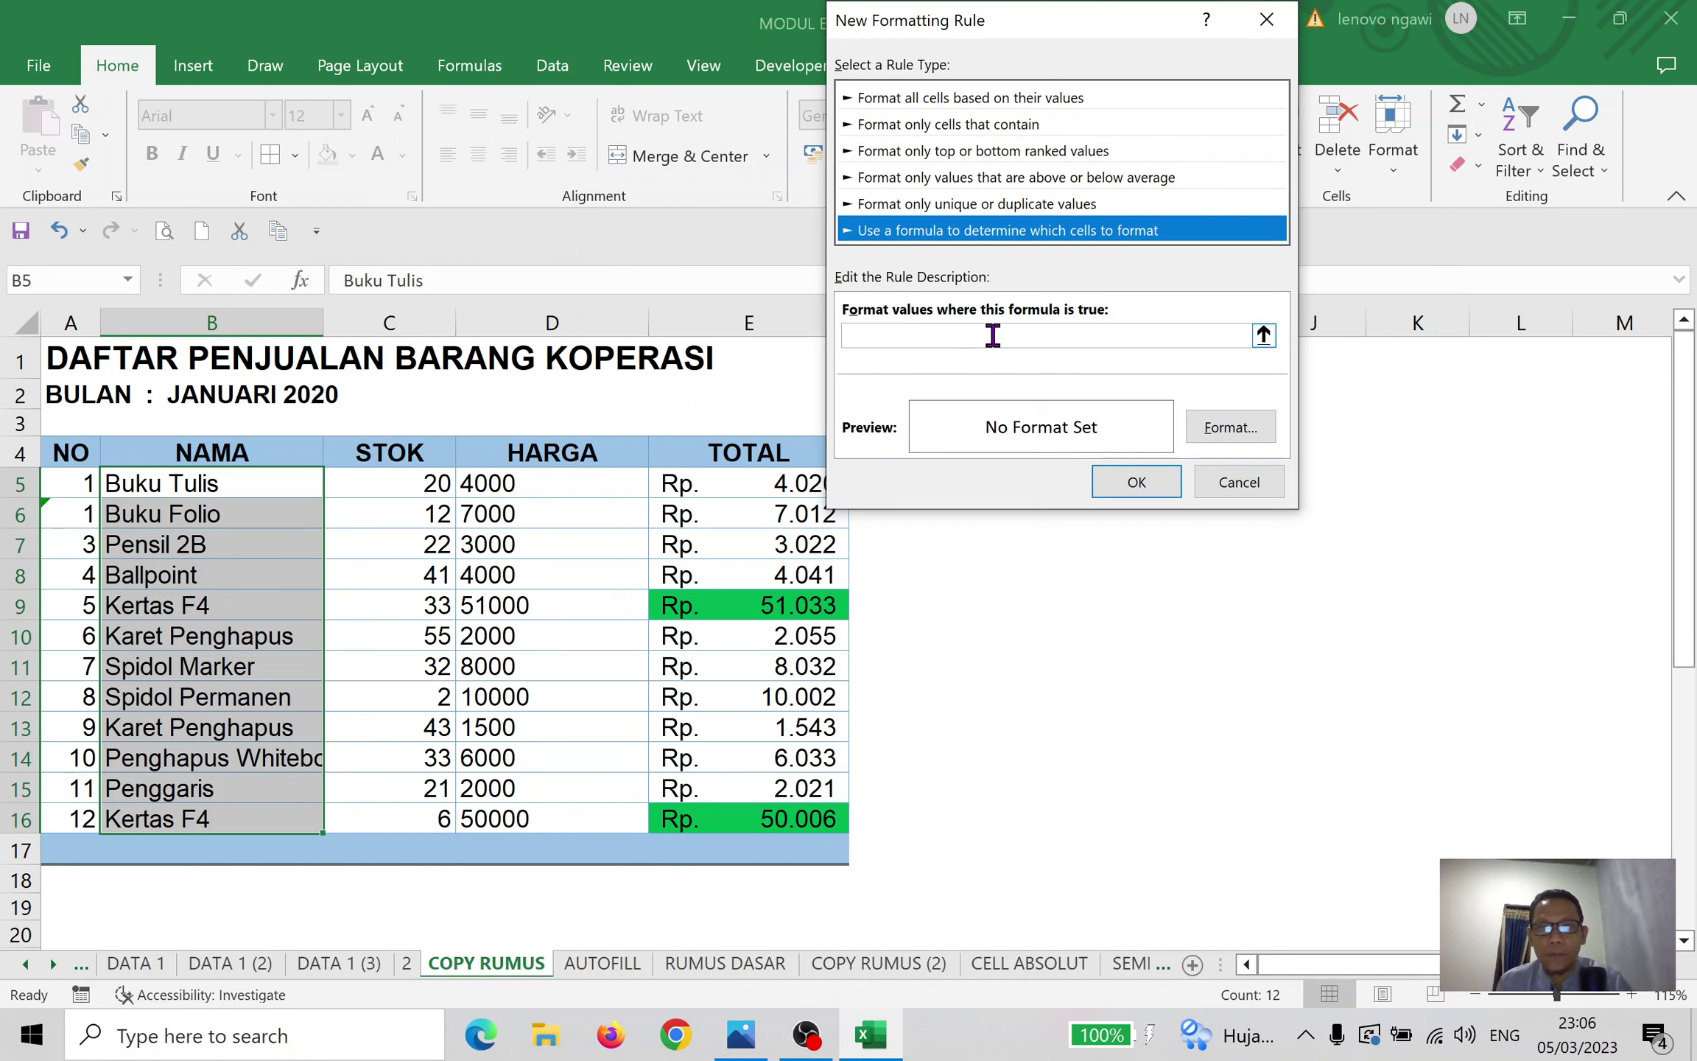
left_click(1082, 328)
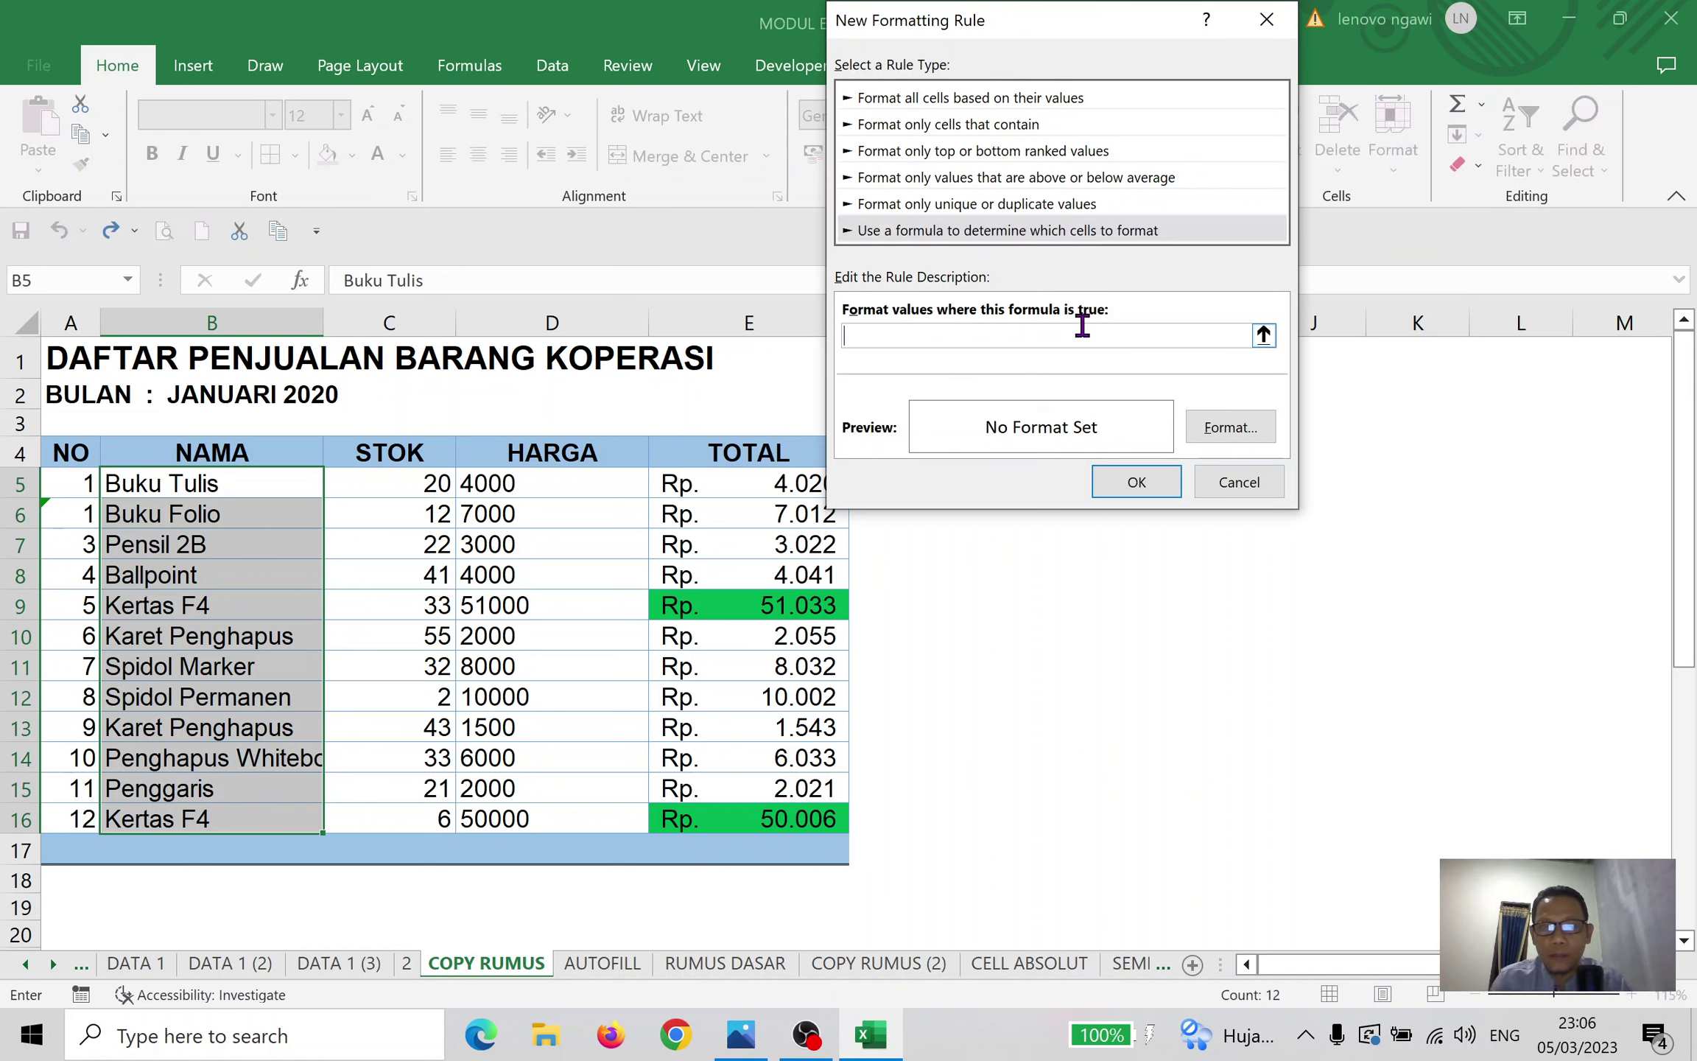
type("=Cc")
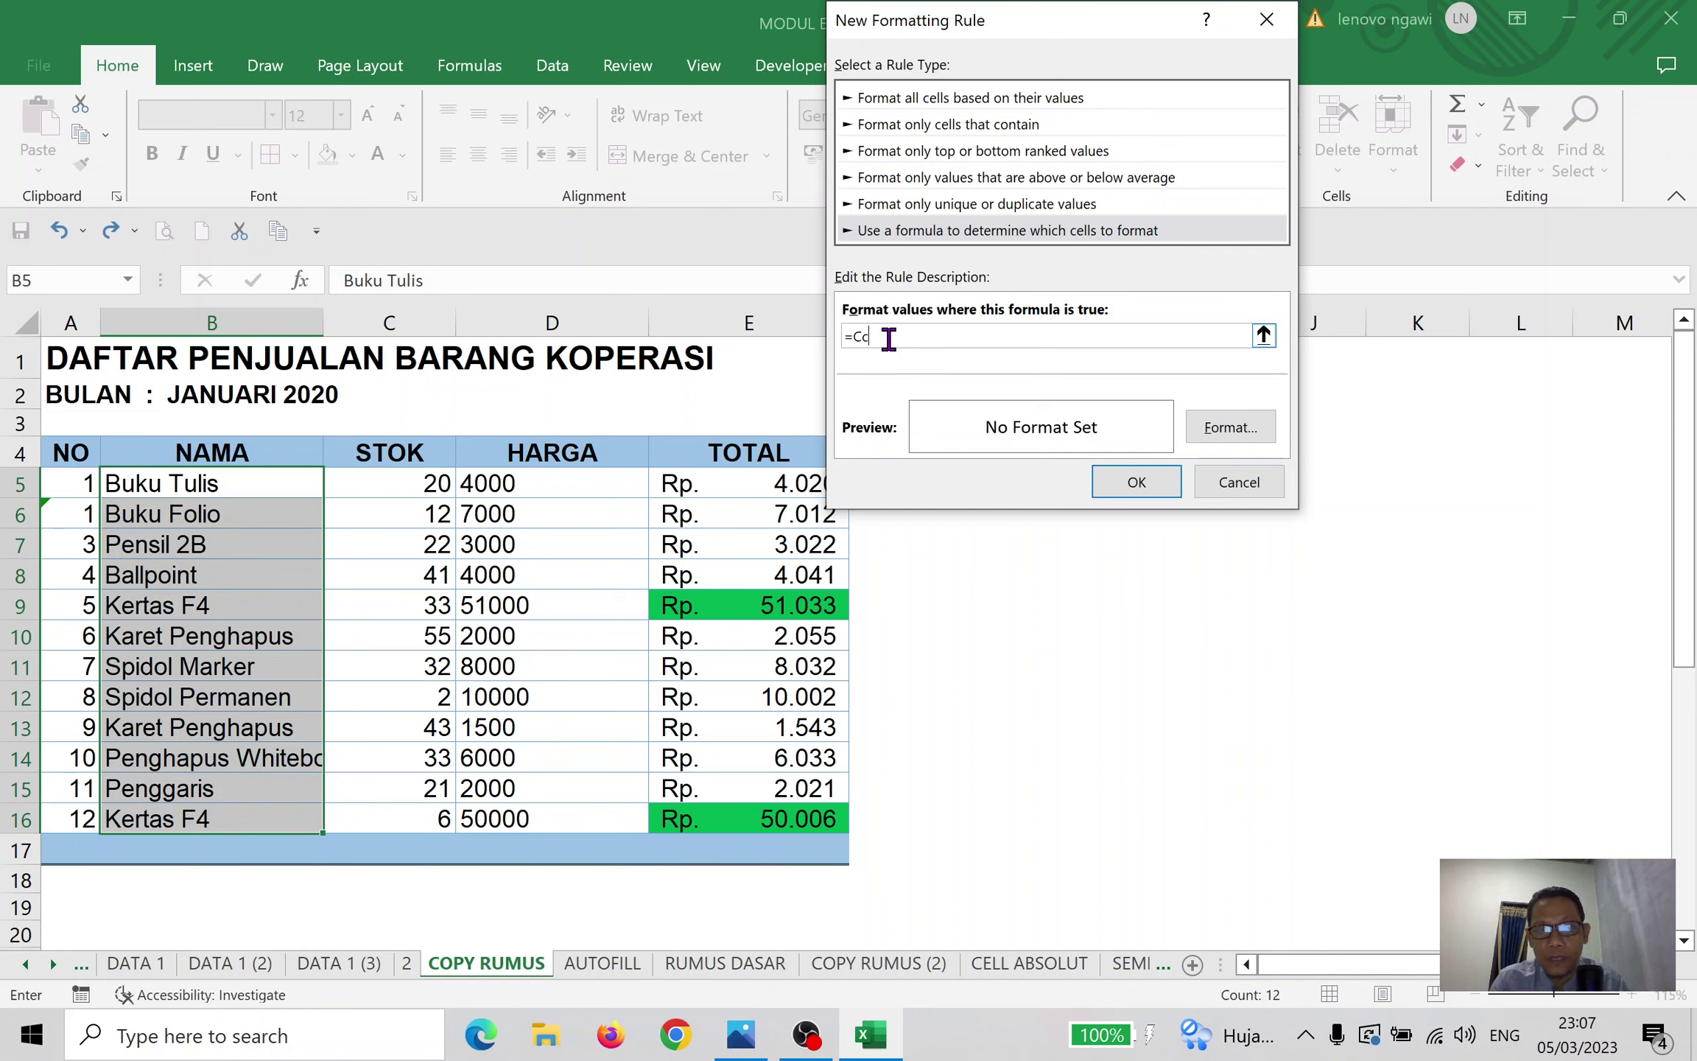
key("BackSpace")
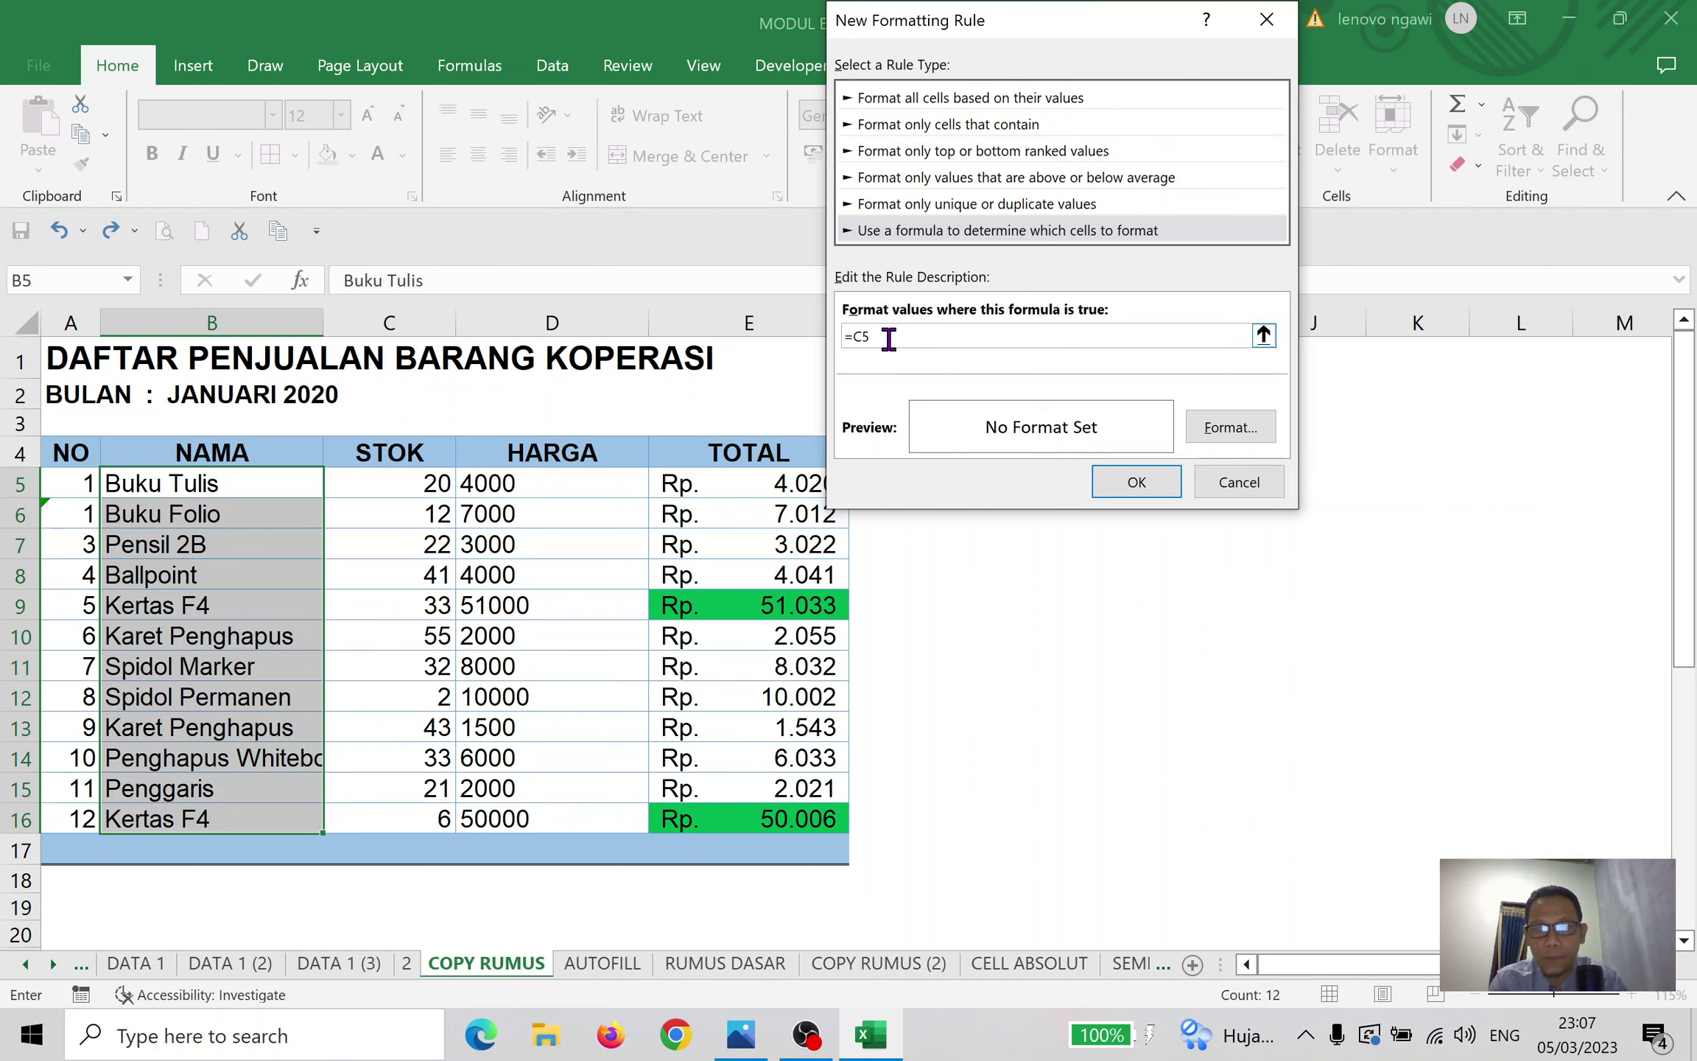
type("5<")
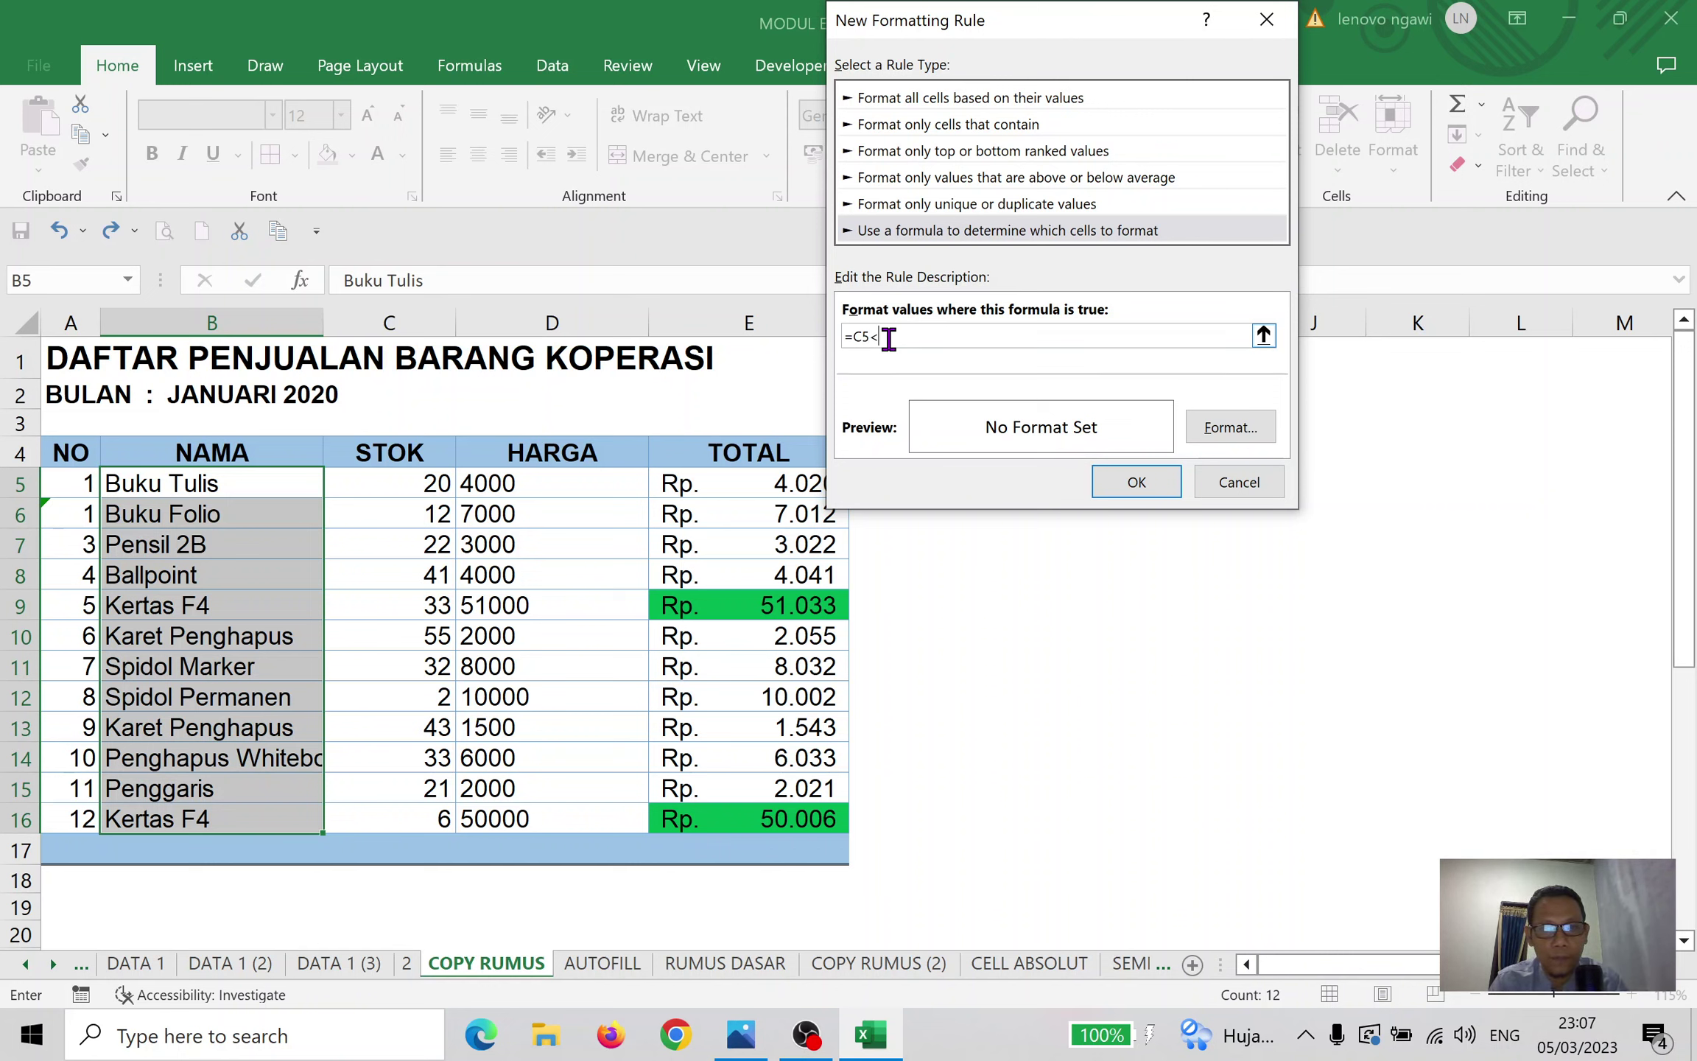
type("20")
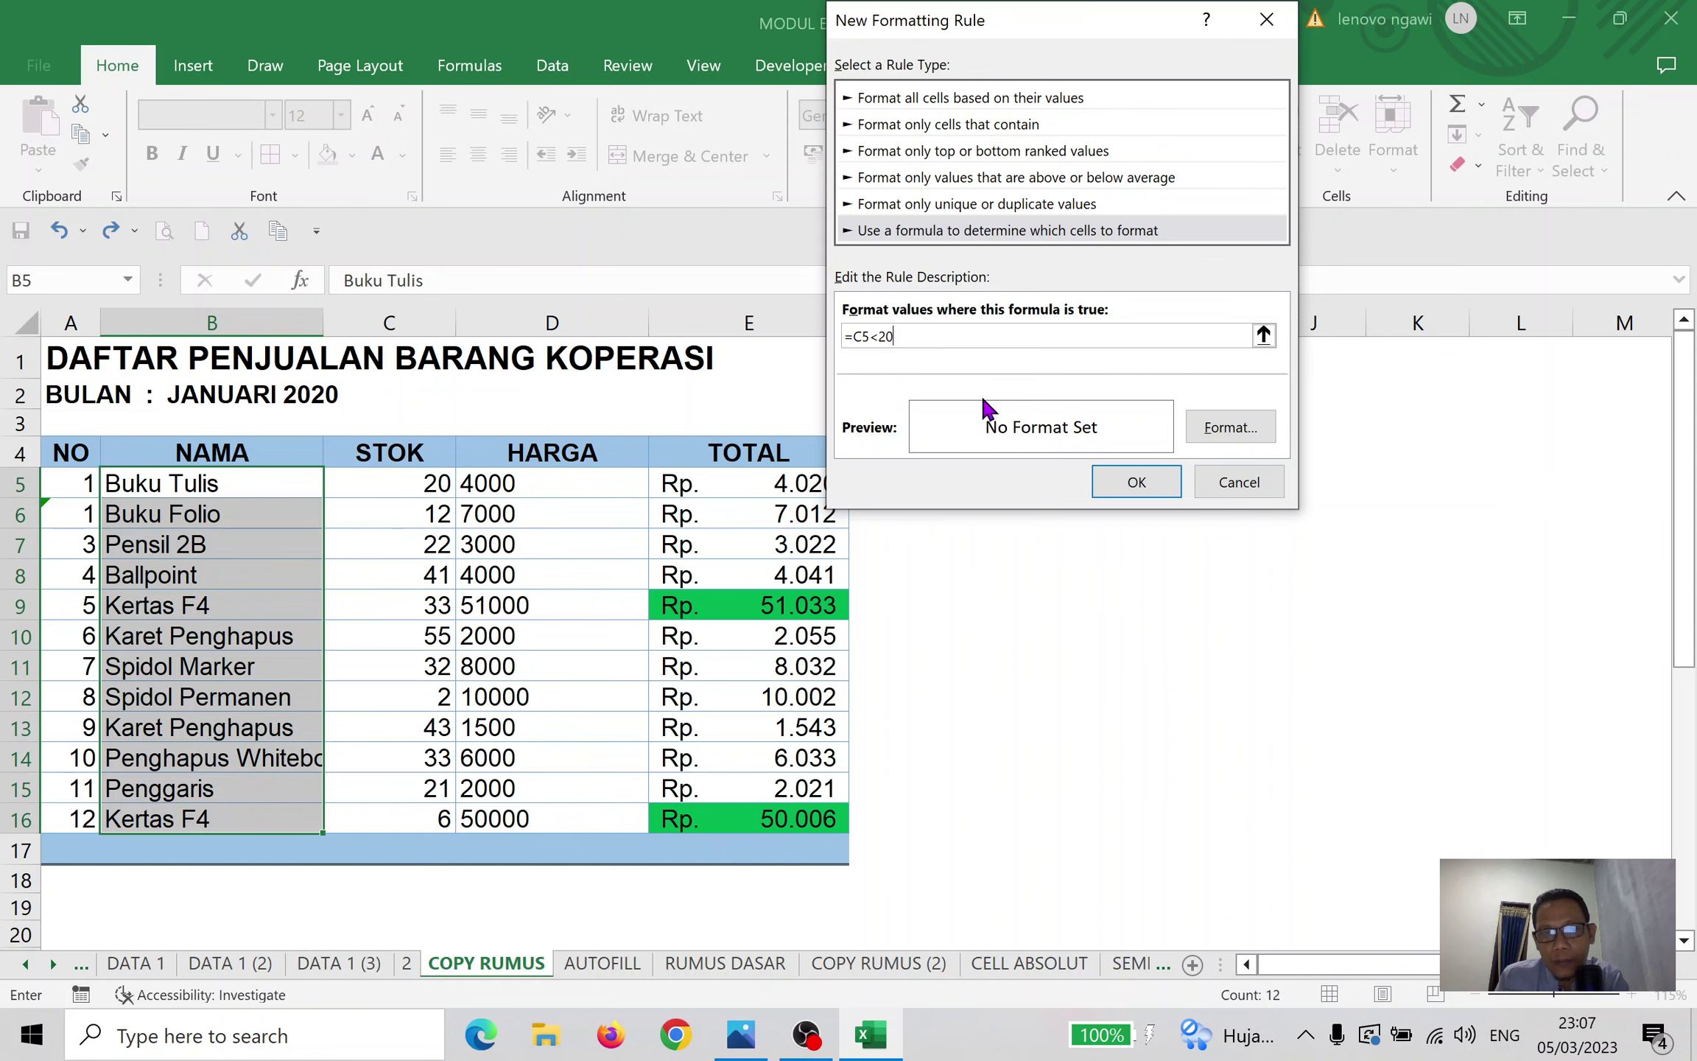
Give the formula rule a red background fill after reviewing the other format categories, and create the rule
left_click(1242, 419)
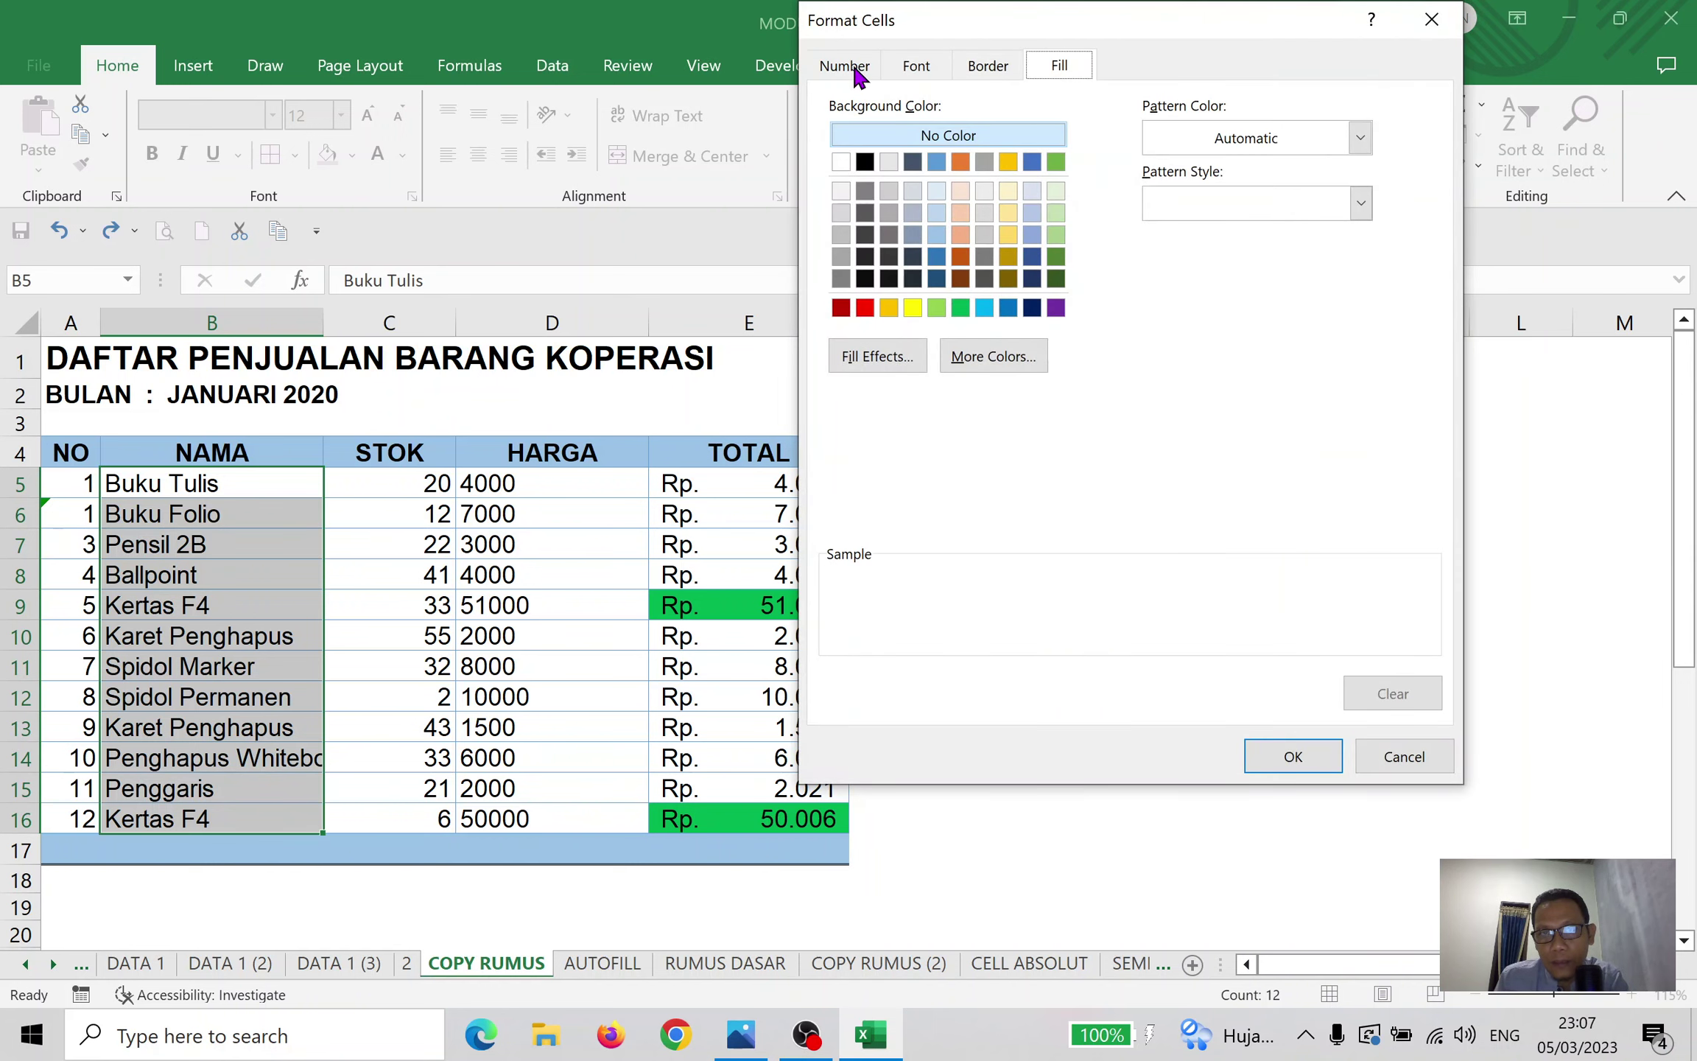
left_click(855, 68)
left_click(929, 67)
left_click(984, 66)
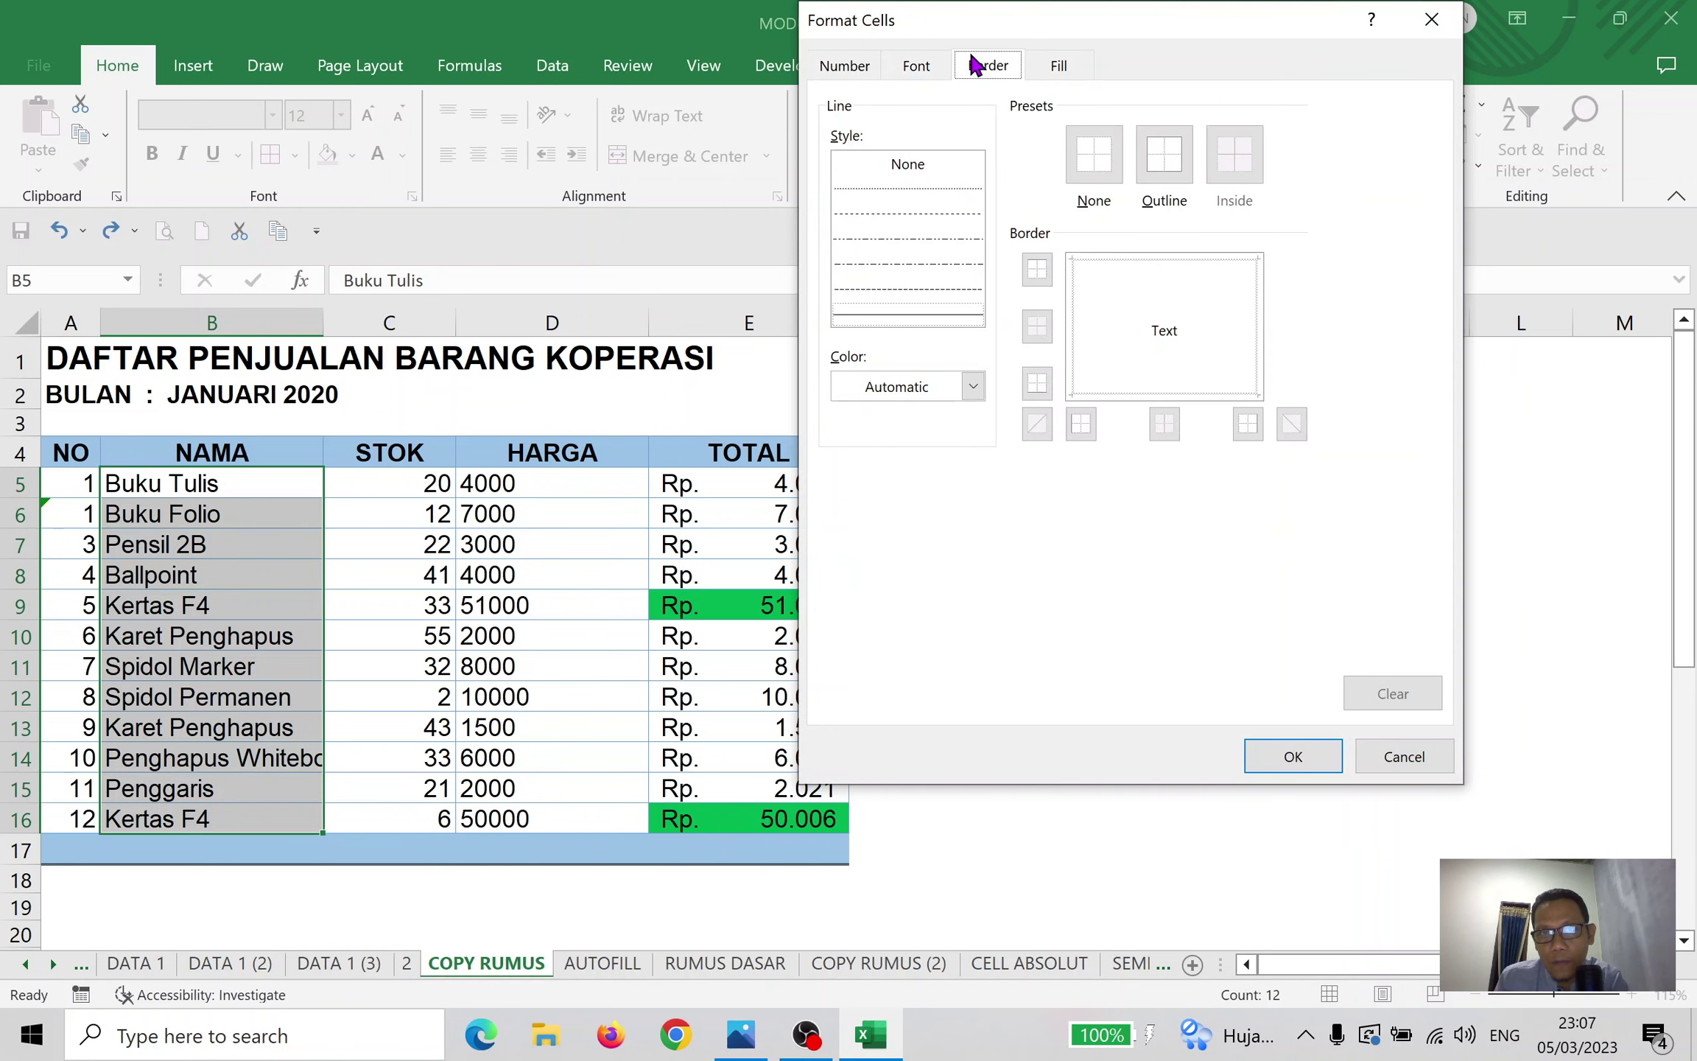
left_click(1058, 66)
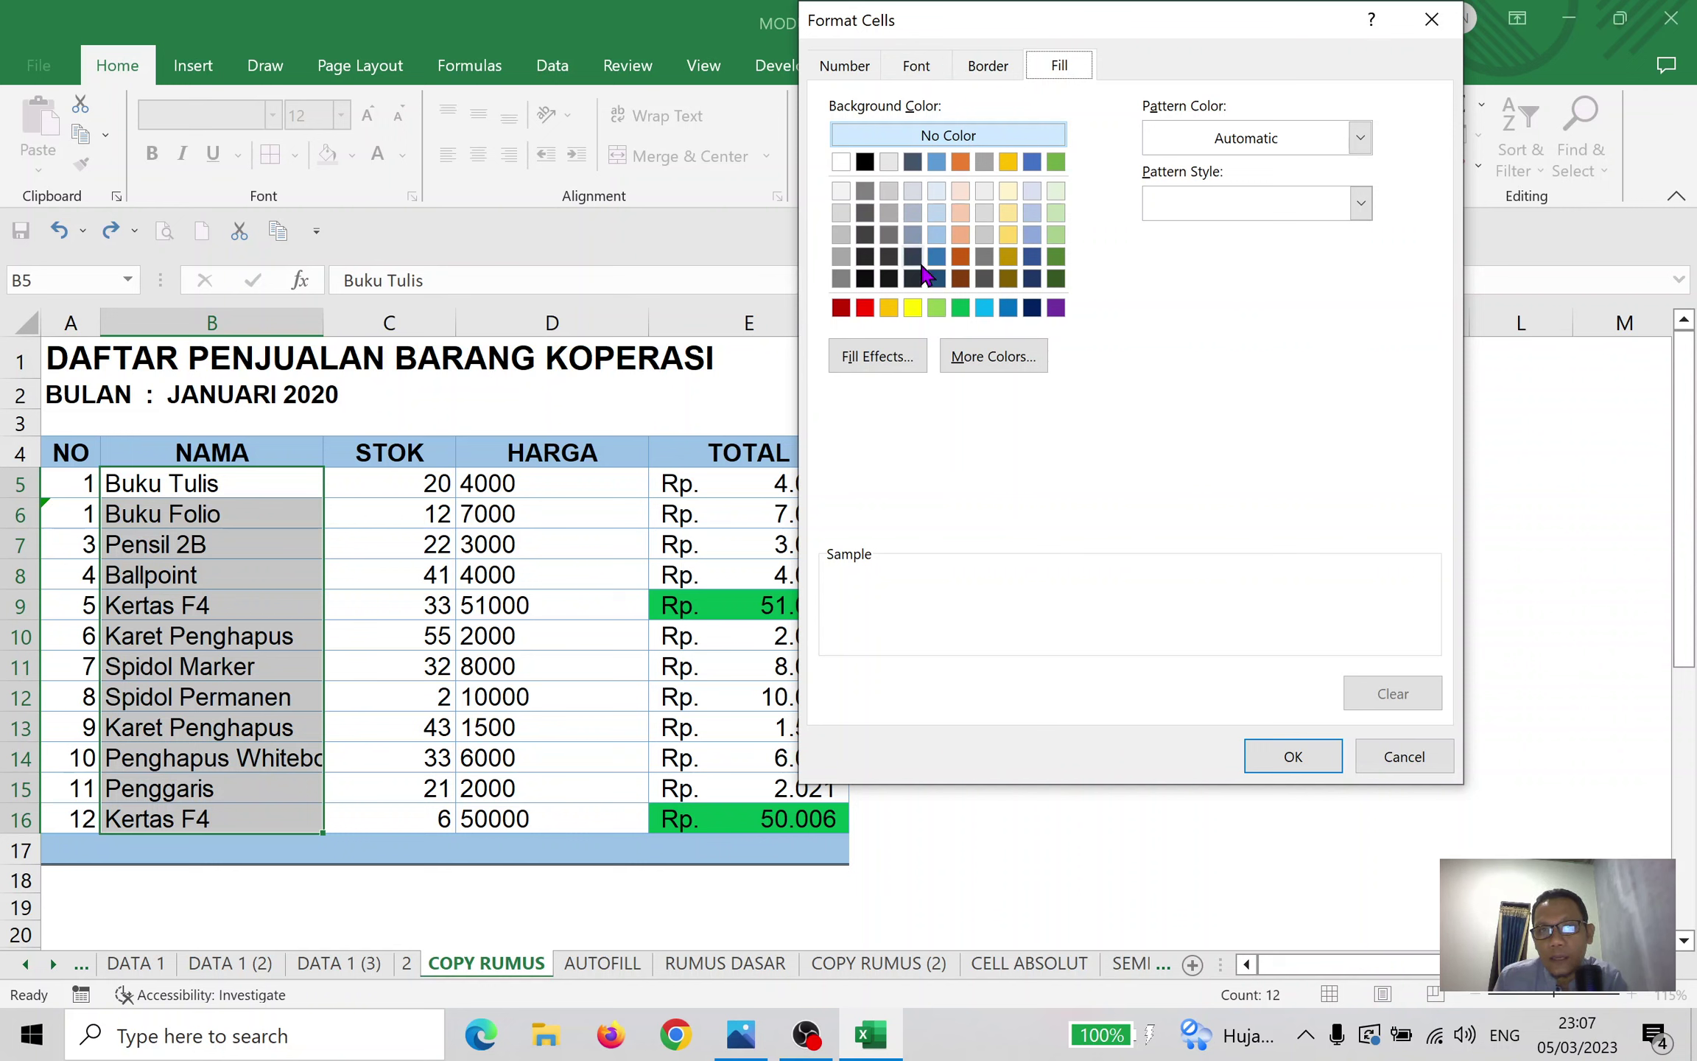
left_click(867, 310)
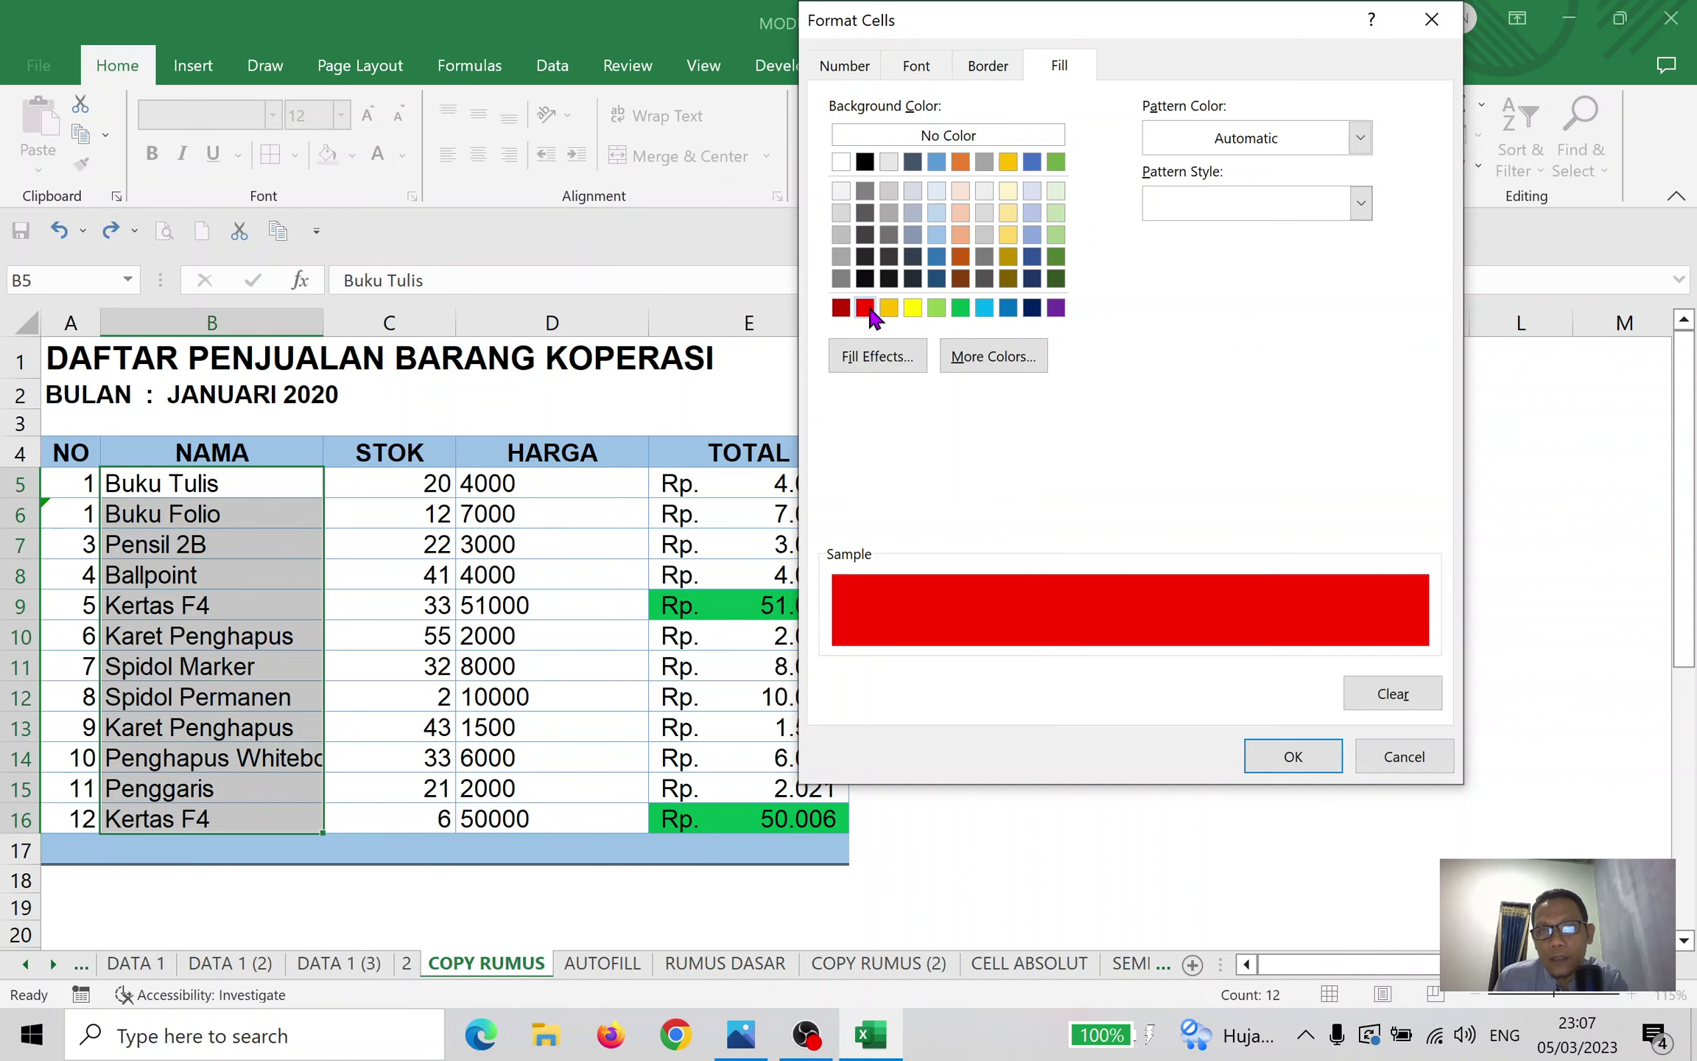
left_click(1295, 759)
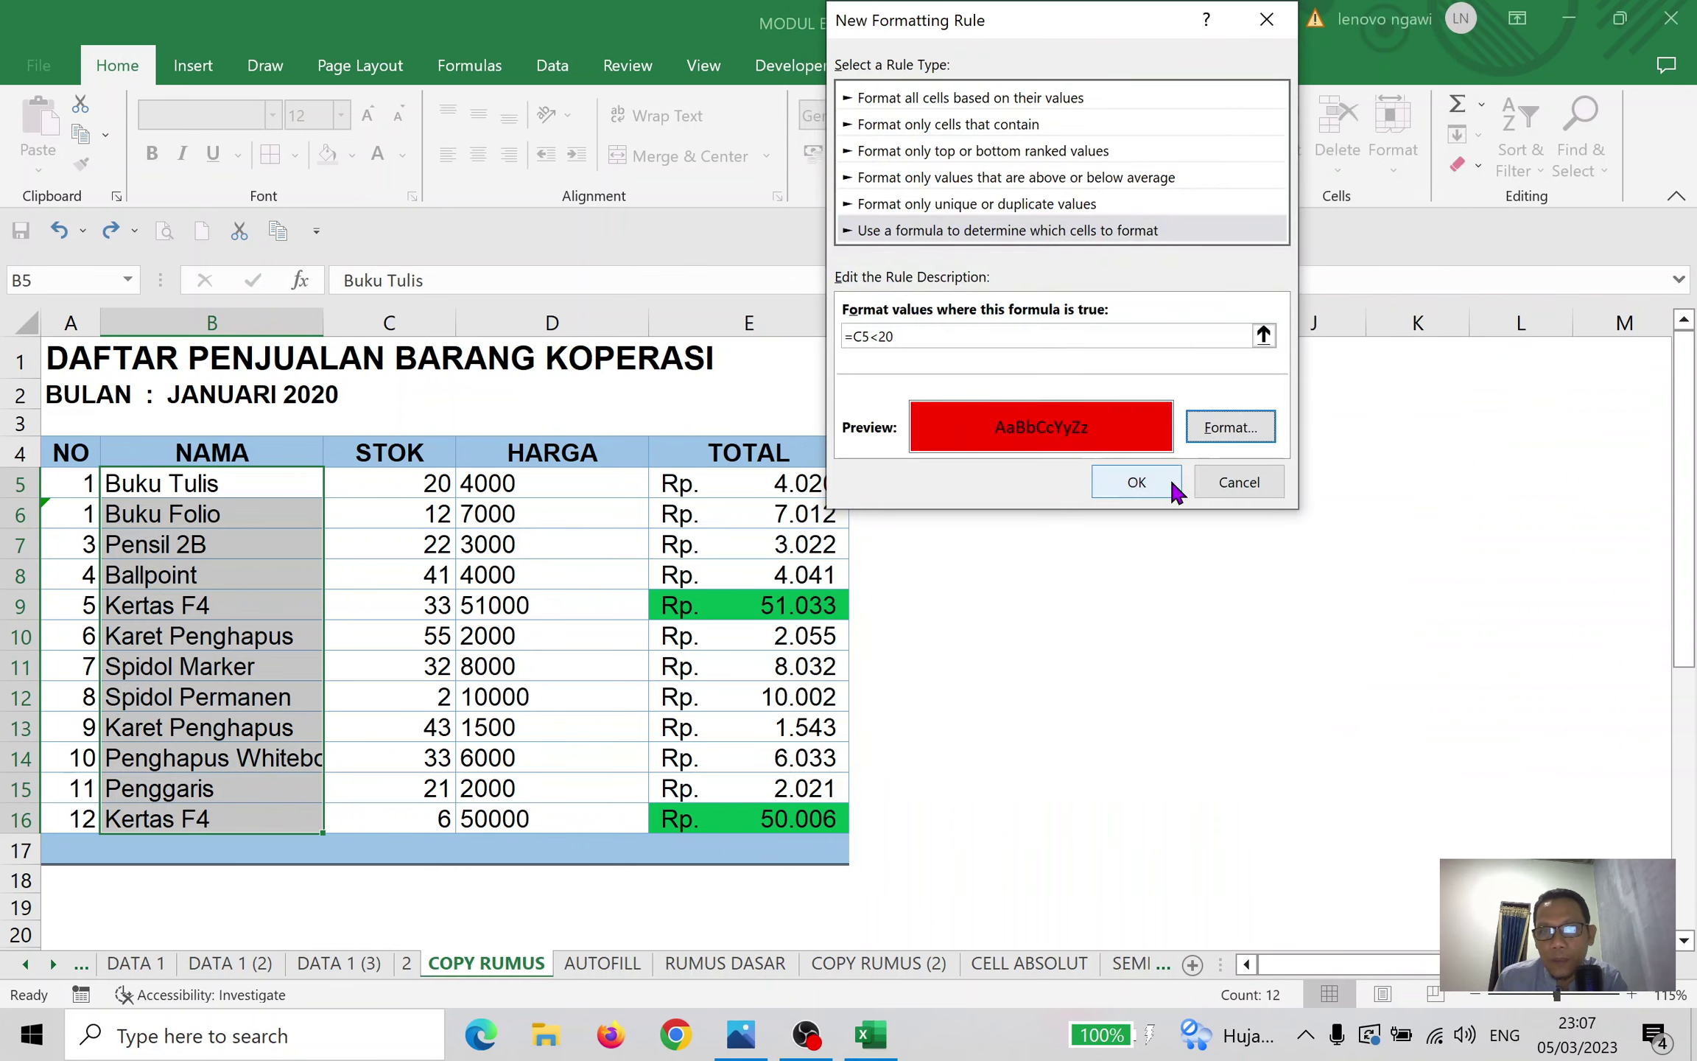
left_click(1101, 482)
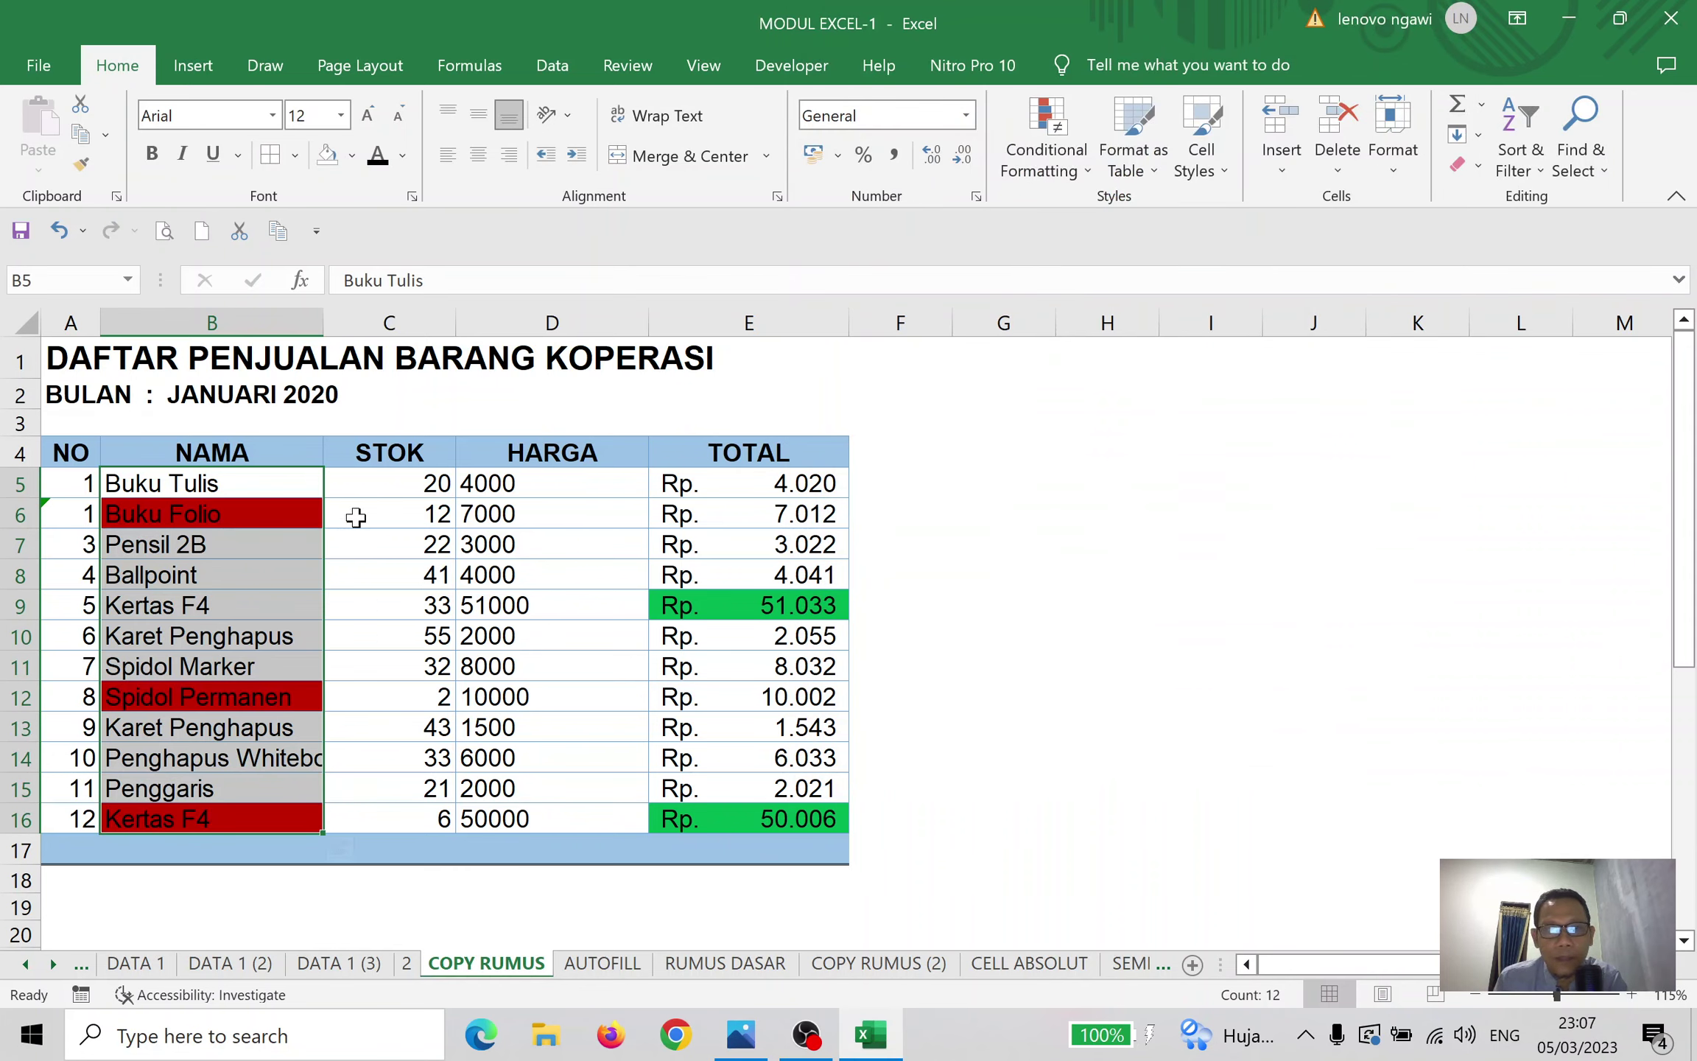
Open the conditional formatting rules manager for the item names in B5:B16 and select the =C5<20 formula rule
left_click(236, 514)
left_click_drag(236, 483, 227, 814)
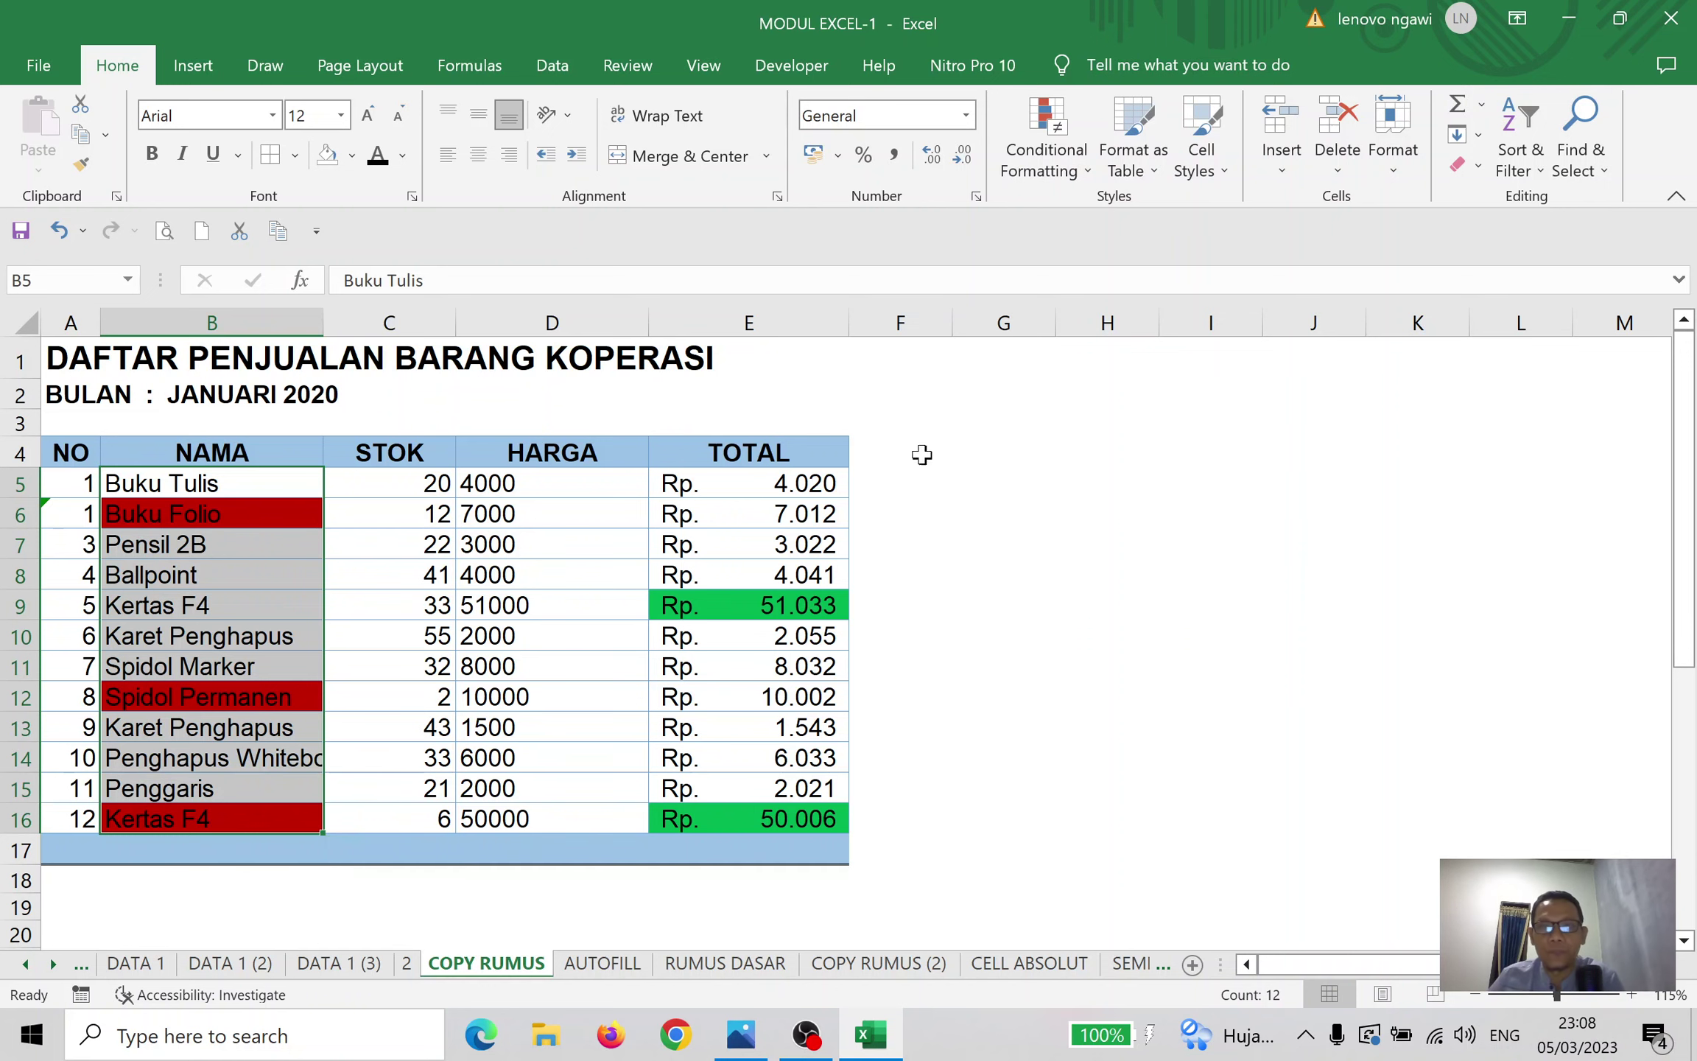
left_click(1080, 171)
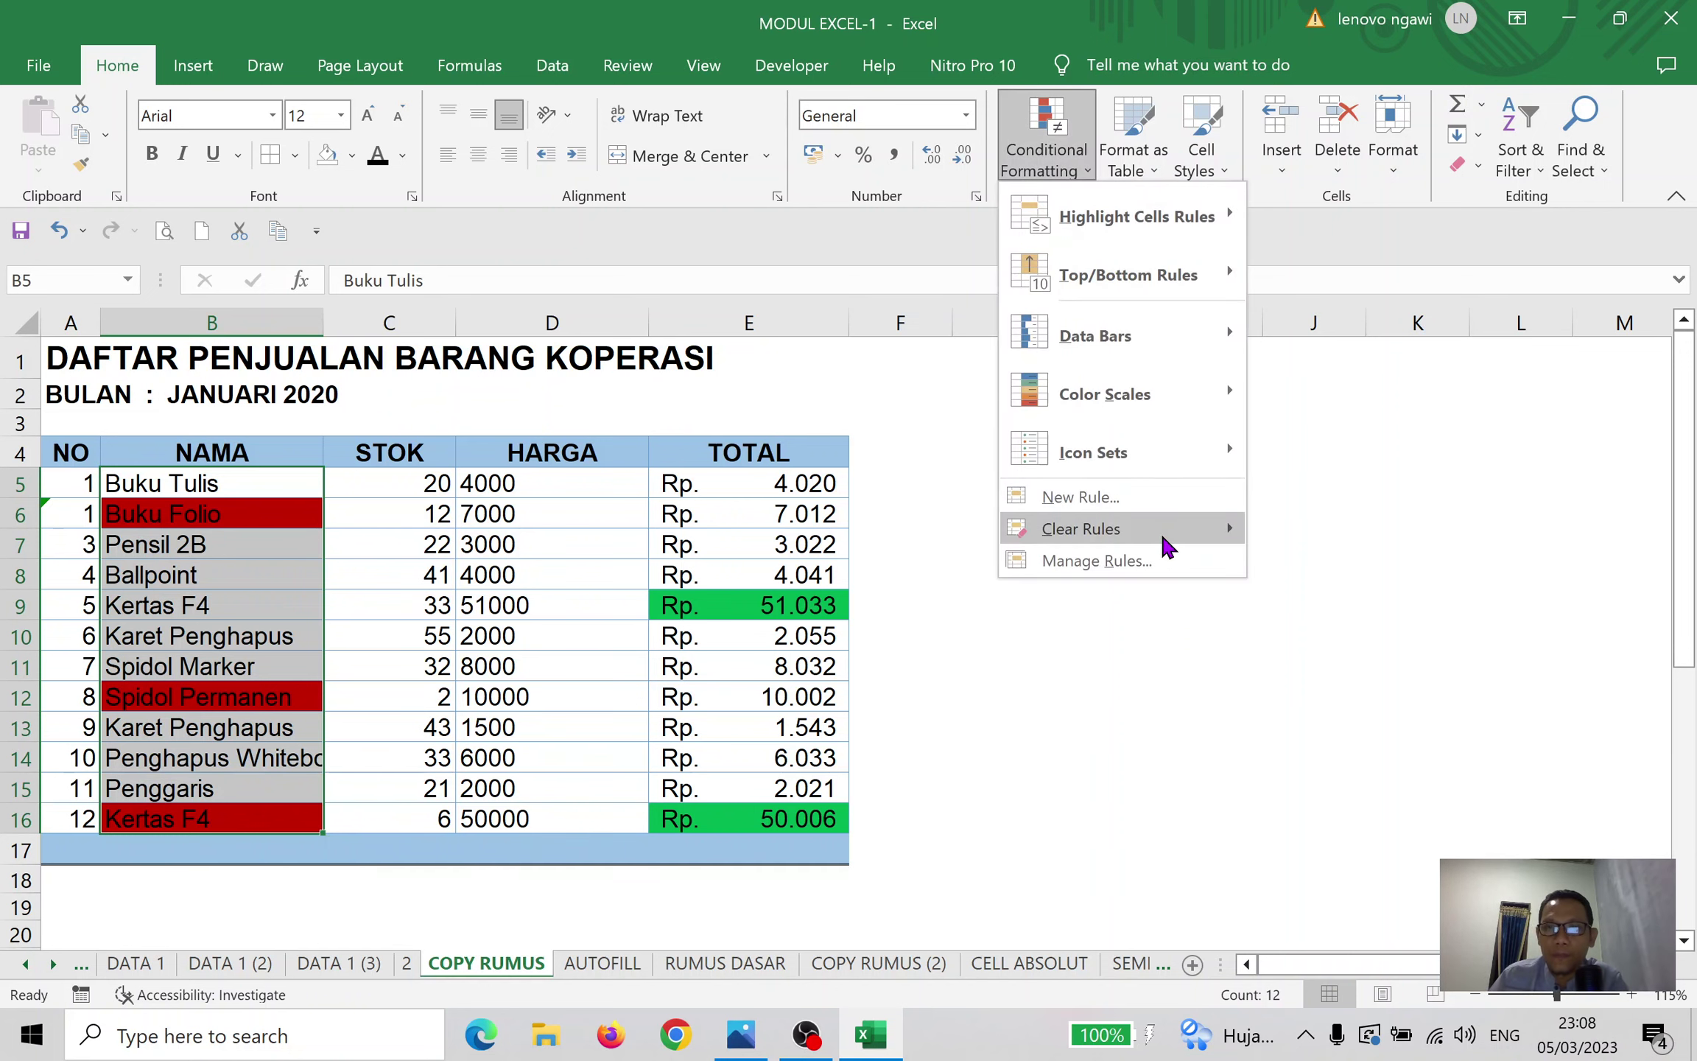
left_click(1159, 561)
left_click(1074, 233)
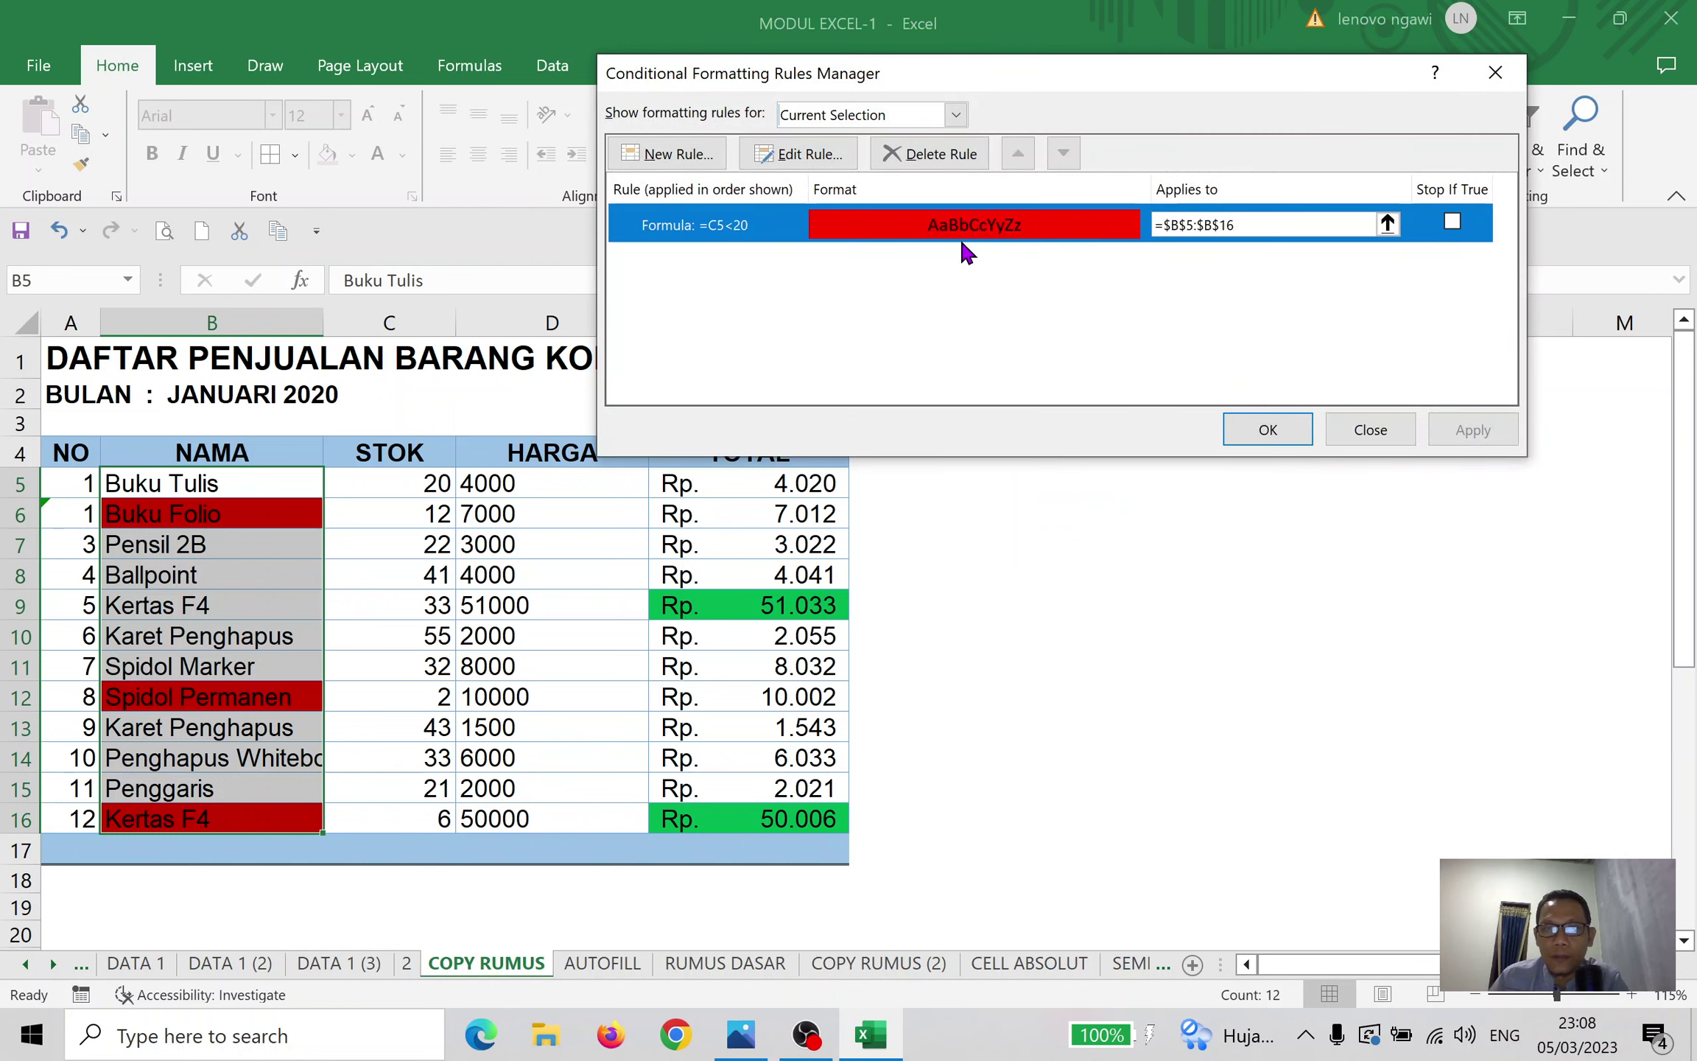
left_click(668, 153)
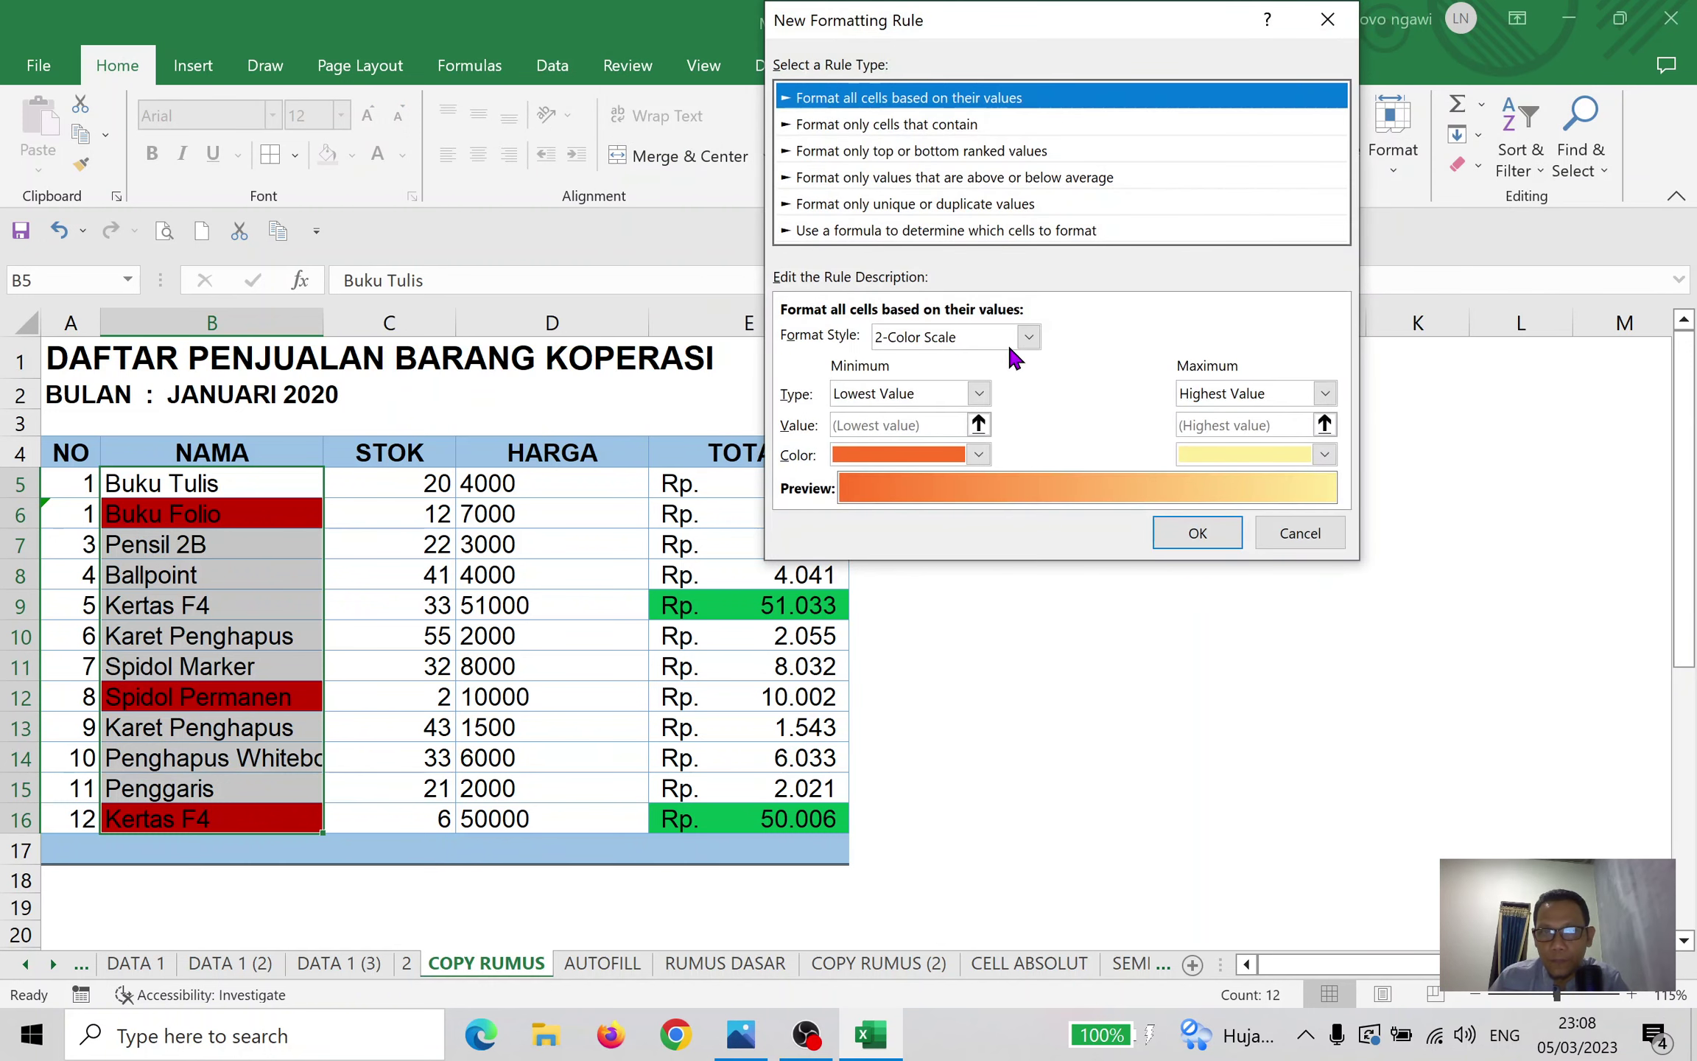
left_click(994, 232)
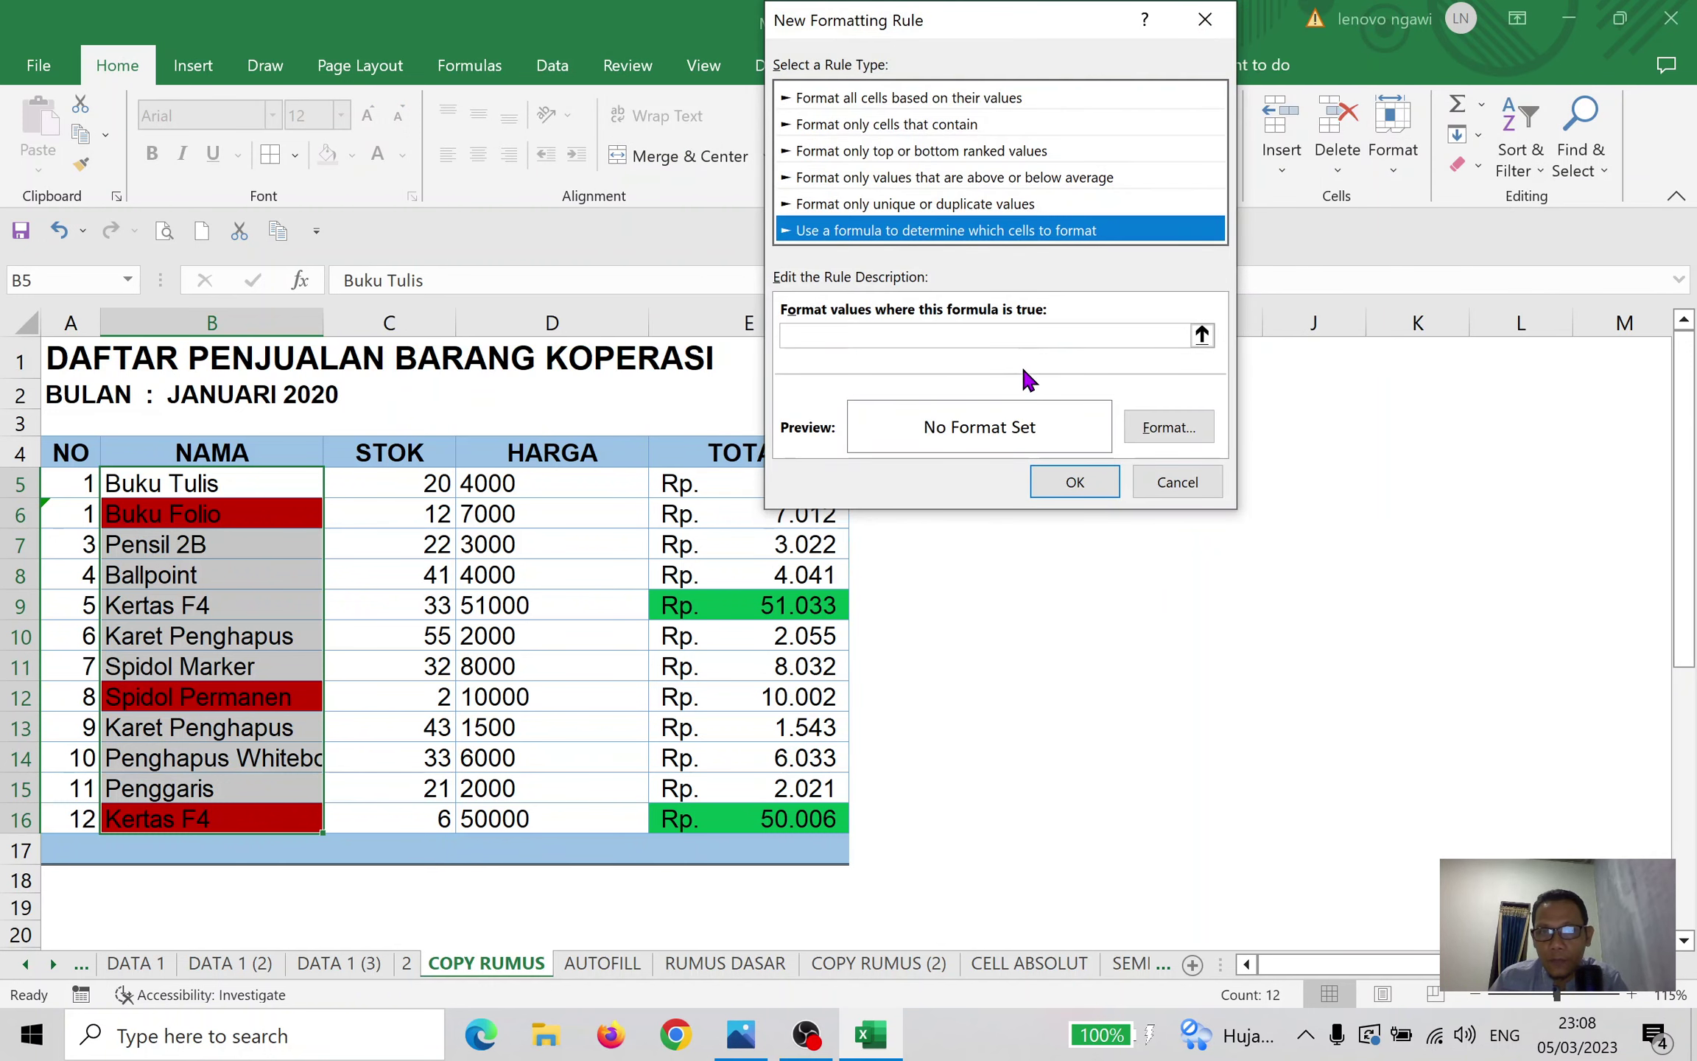
left_click(1026, 334)
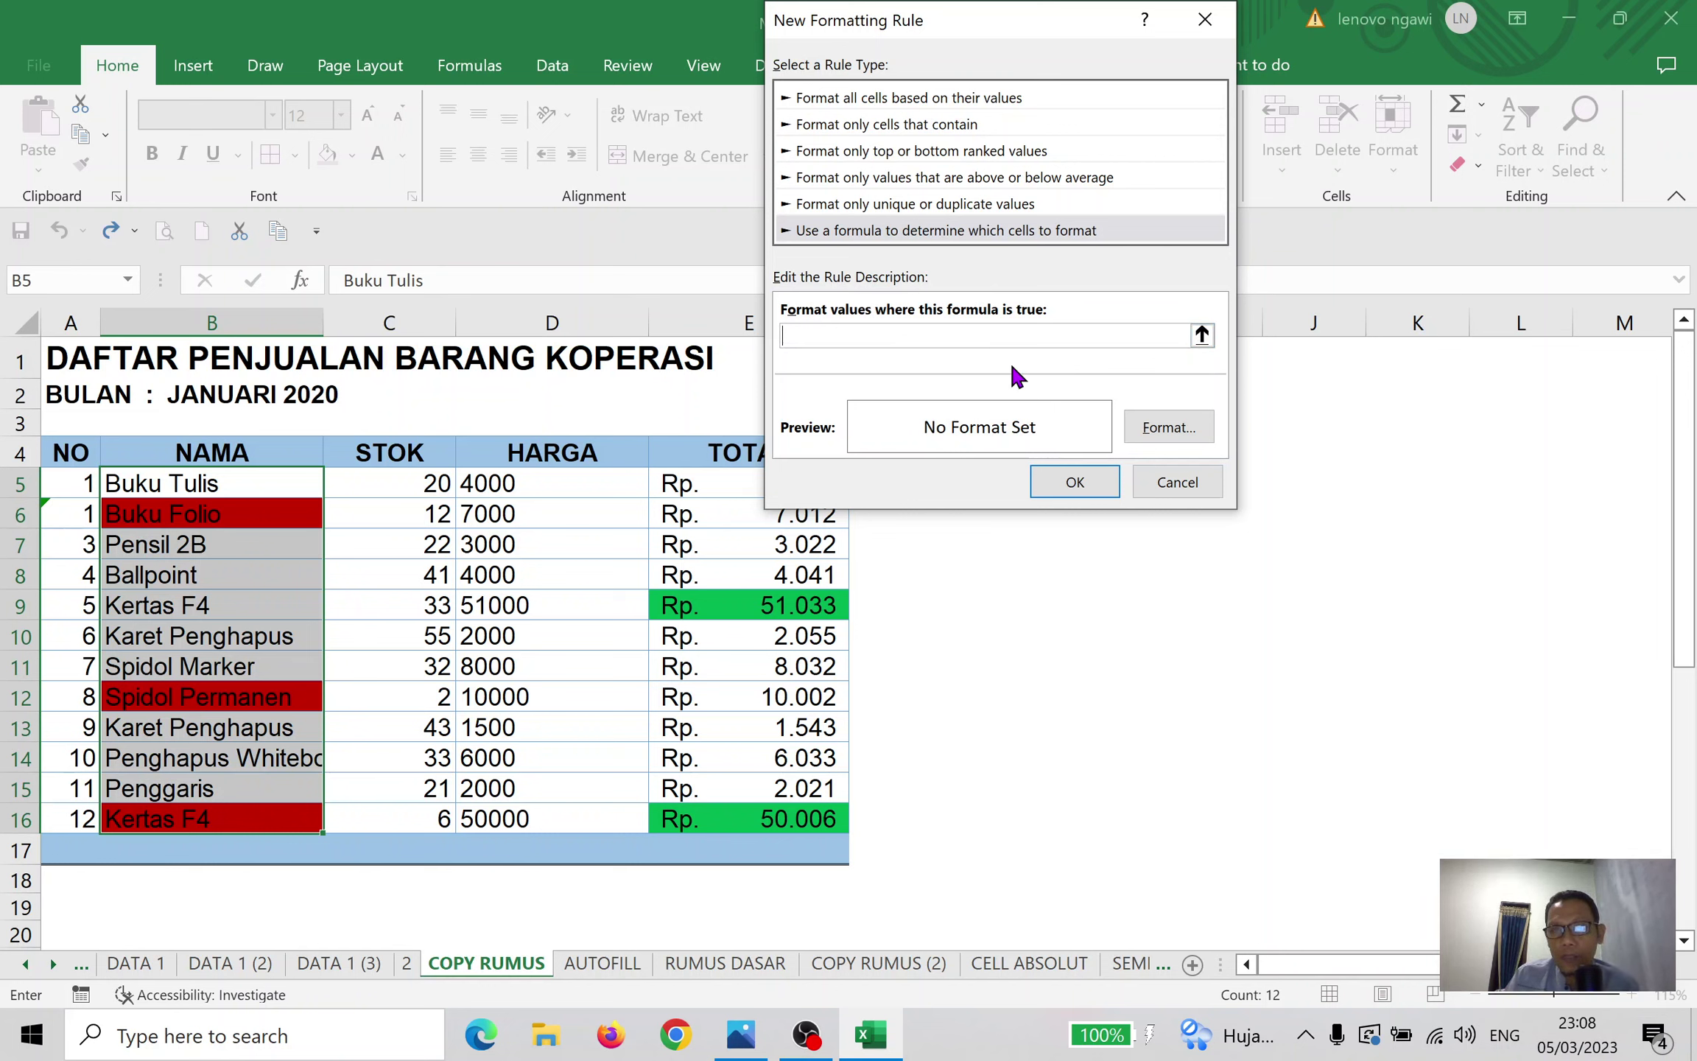
left_click(1177, 482)
Delete the =C5<20 formula rule from the item names in B5:B16 and apply the change
left_click(1059, 221)
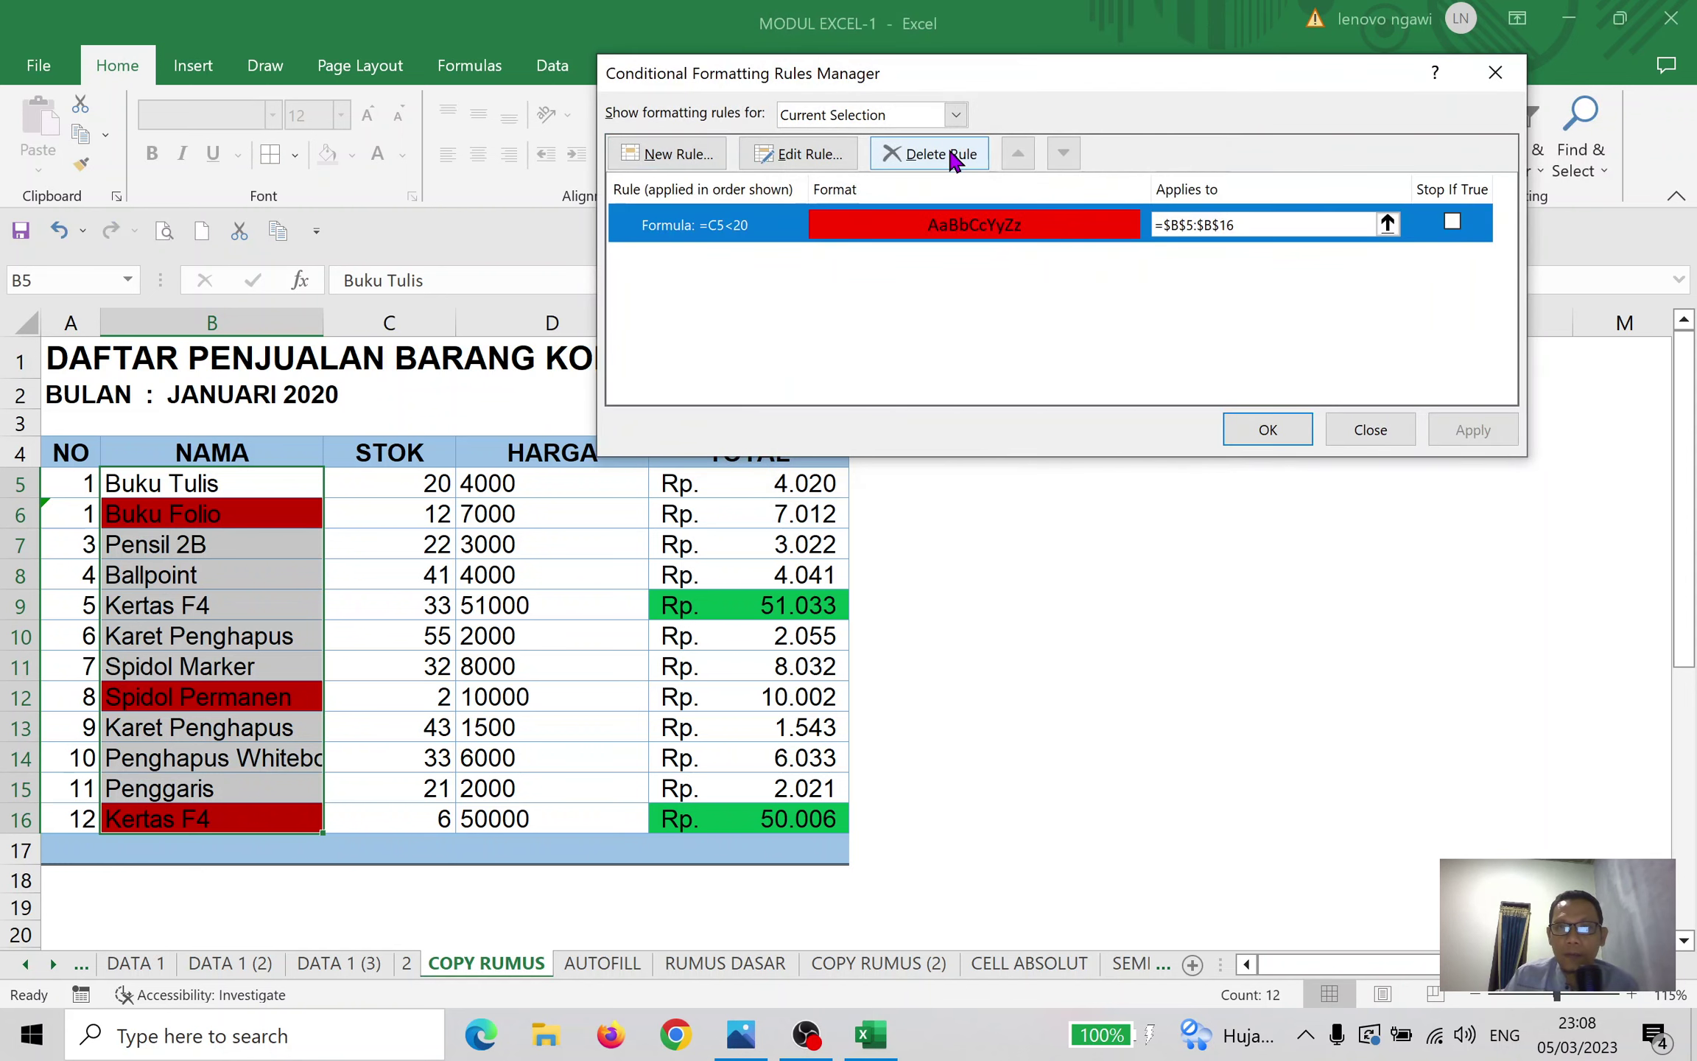
left_click(939, 153)
left_click(1469, 431)
left_click(1286, 427)
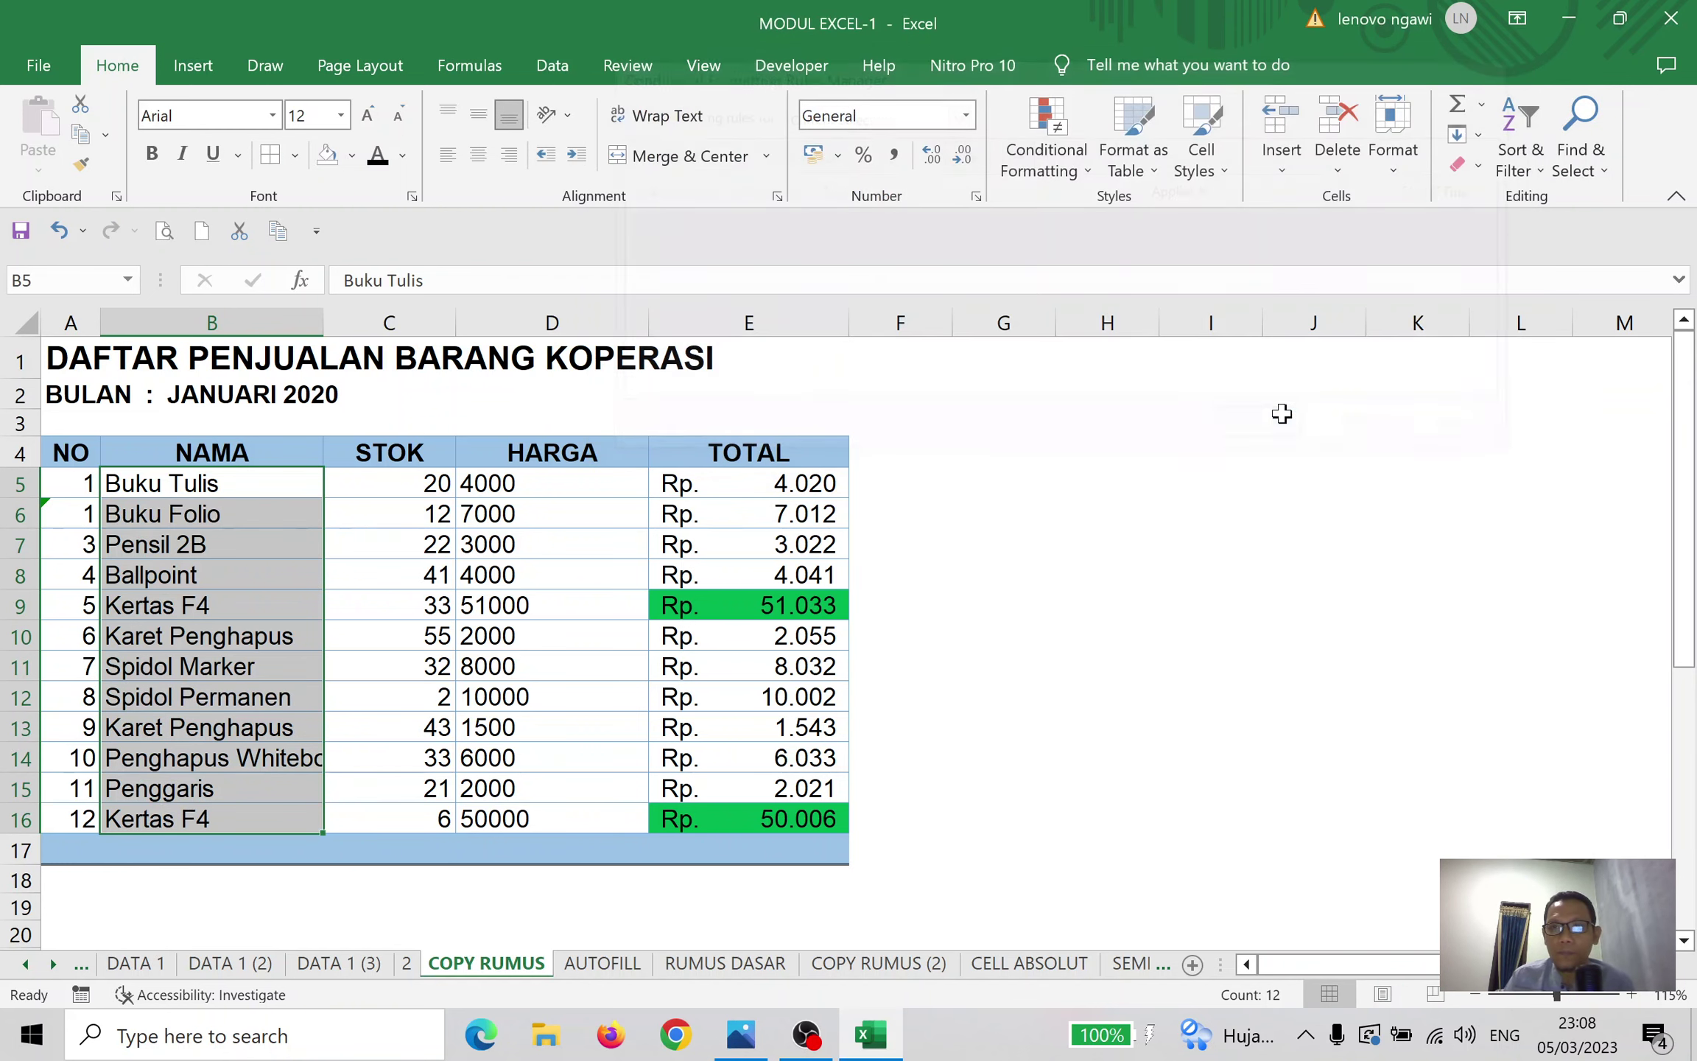
Select the totals in E5:E16
left_click(1092, 176)
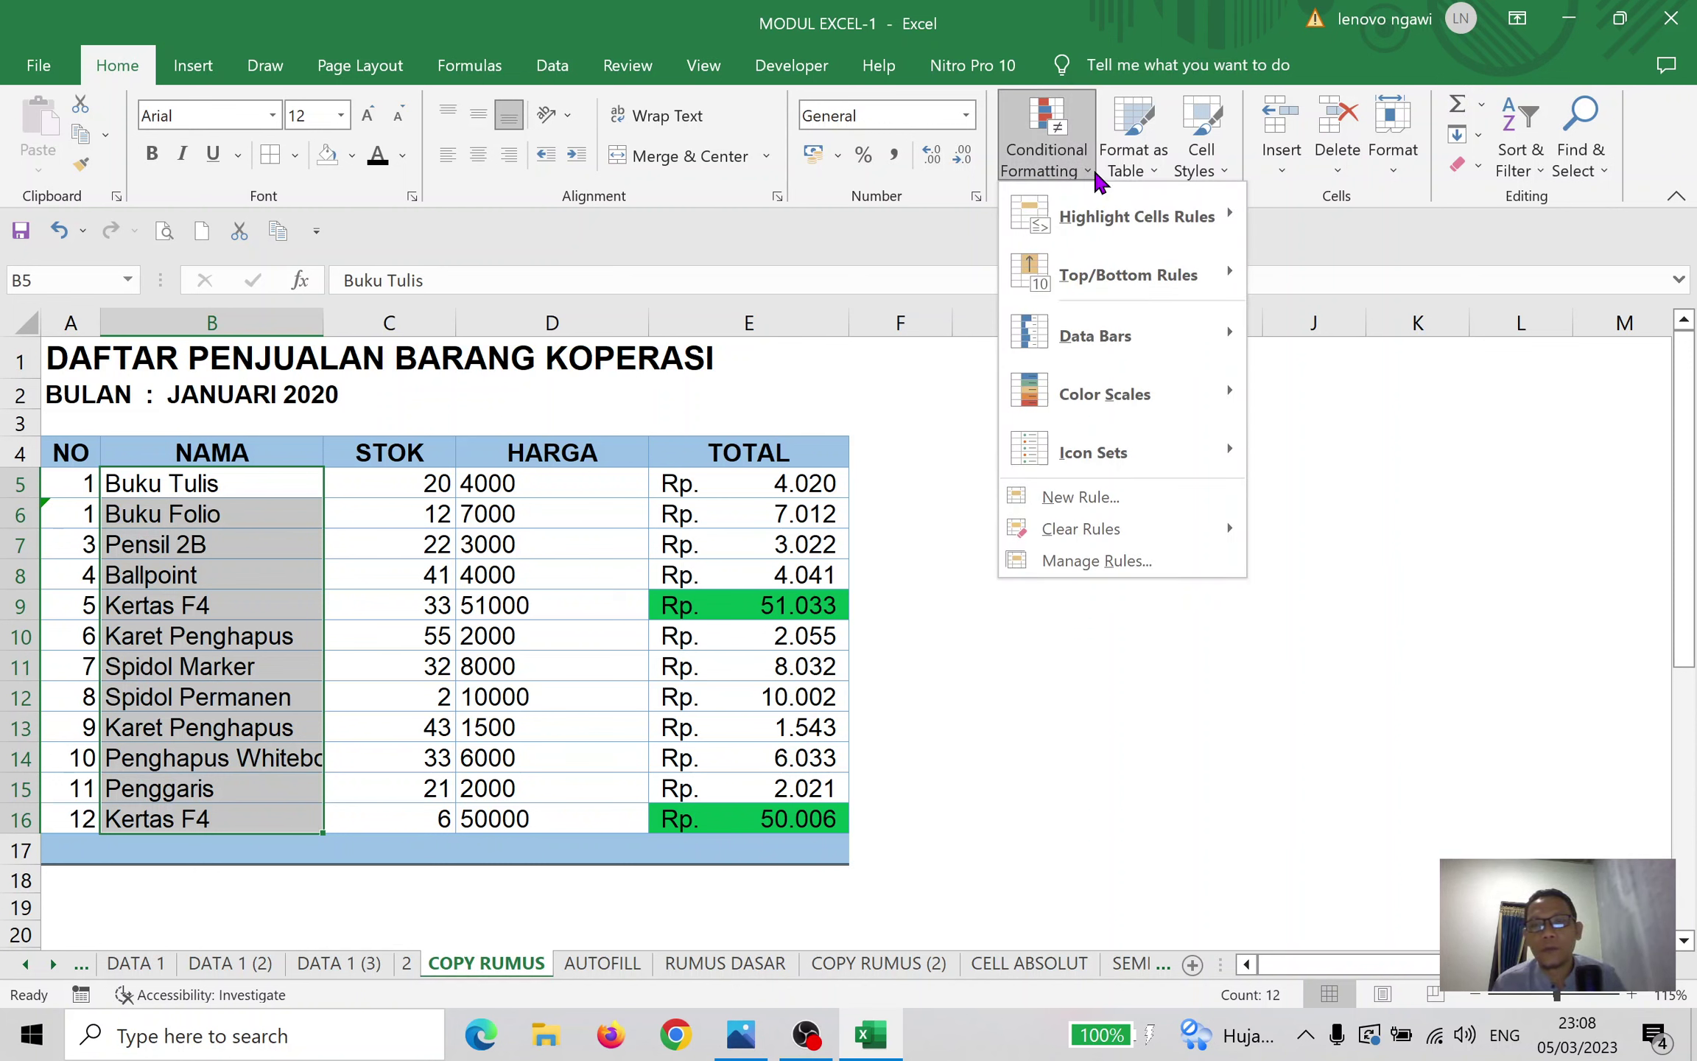
left_click(1092, 167)
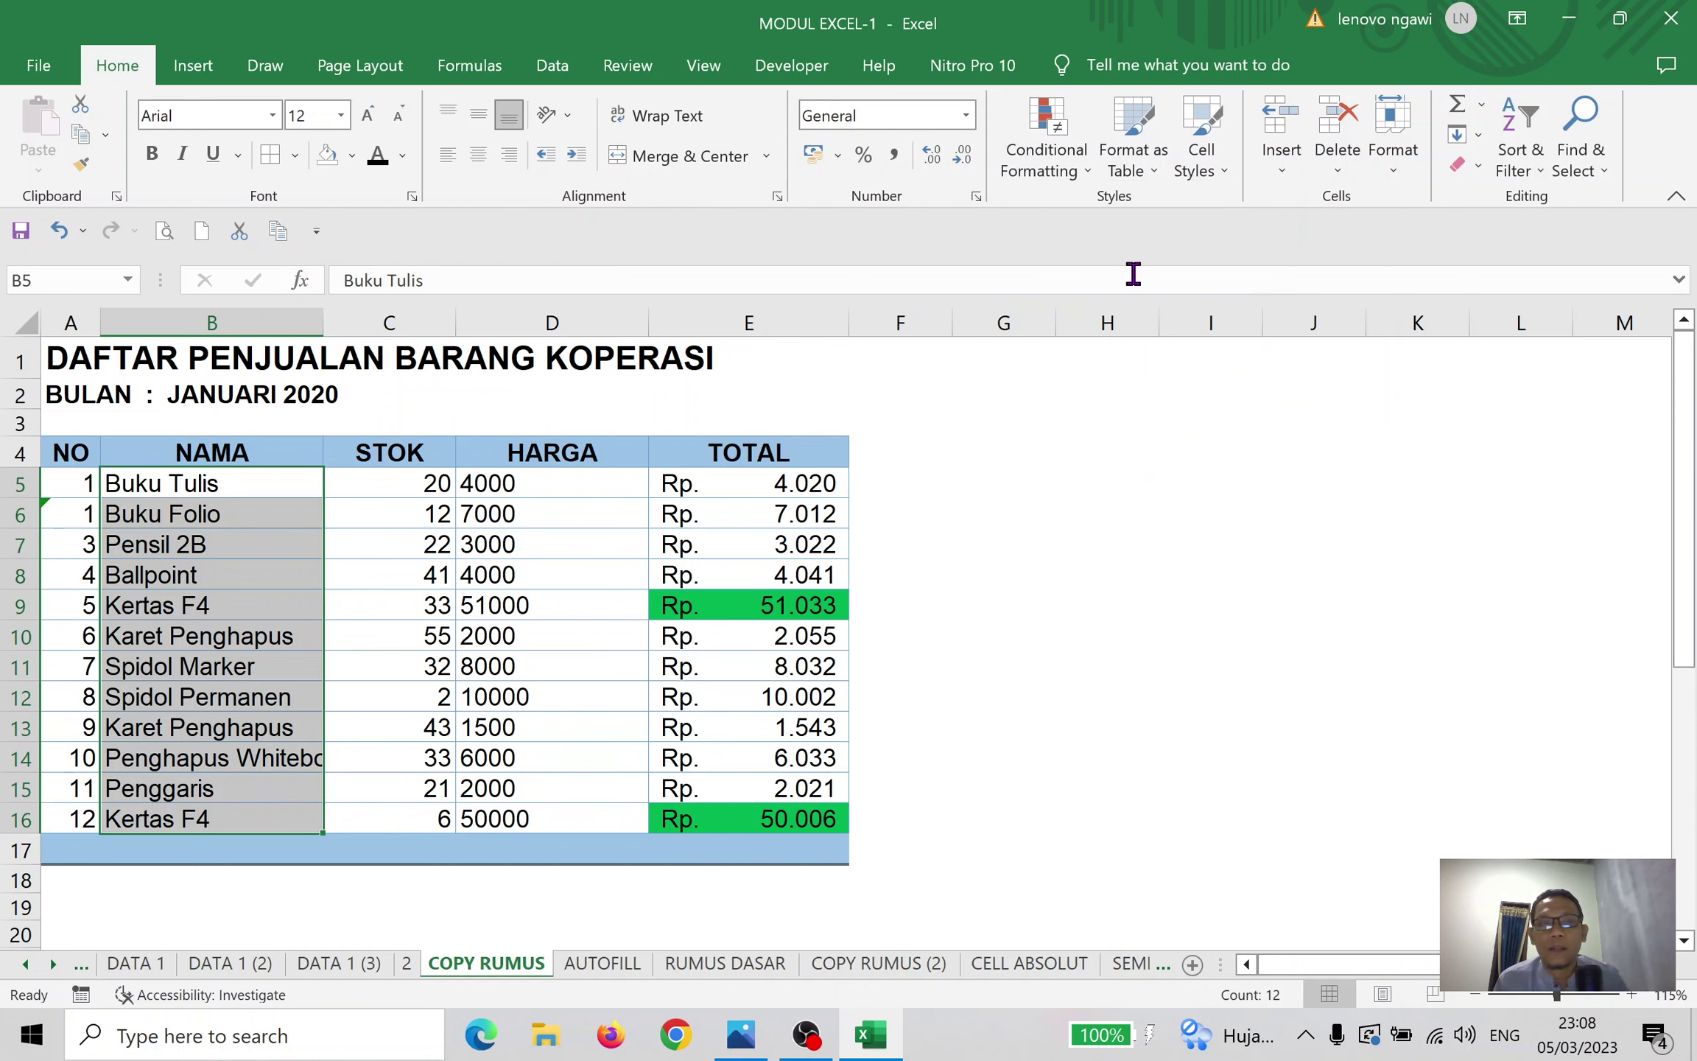
left_click(779, 595)
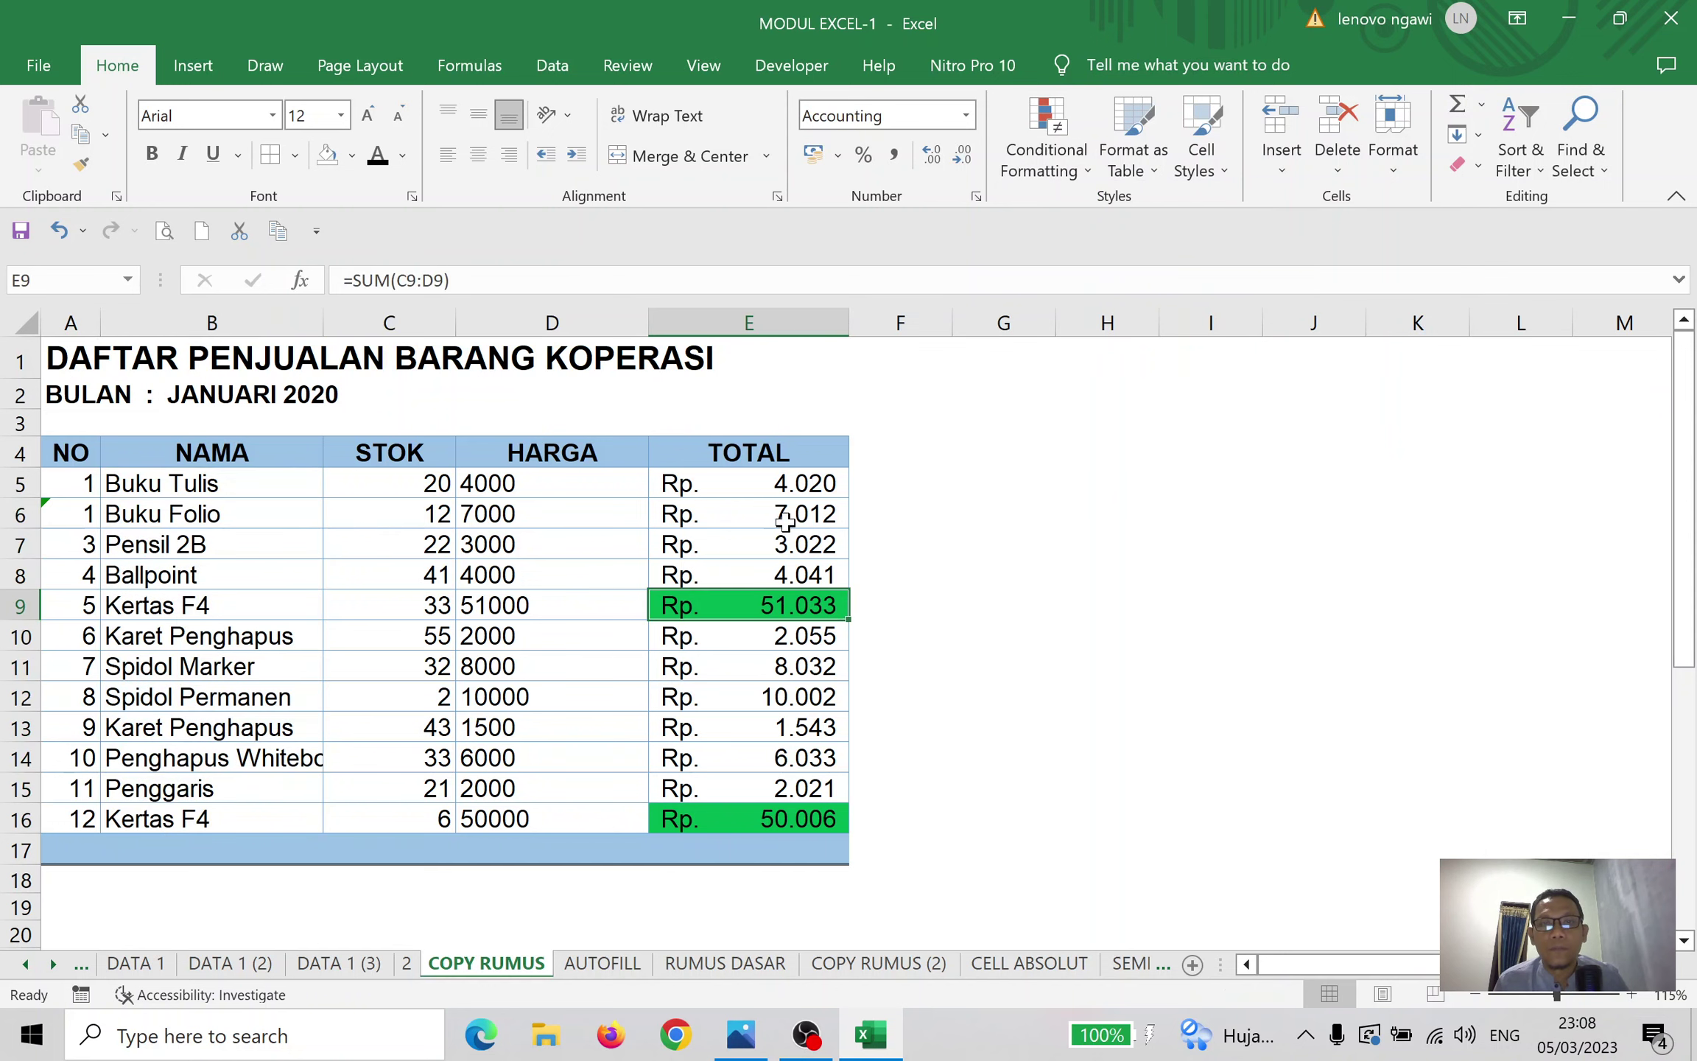
left_click_drag(787, 485, 759, 808)
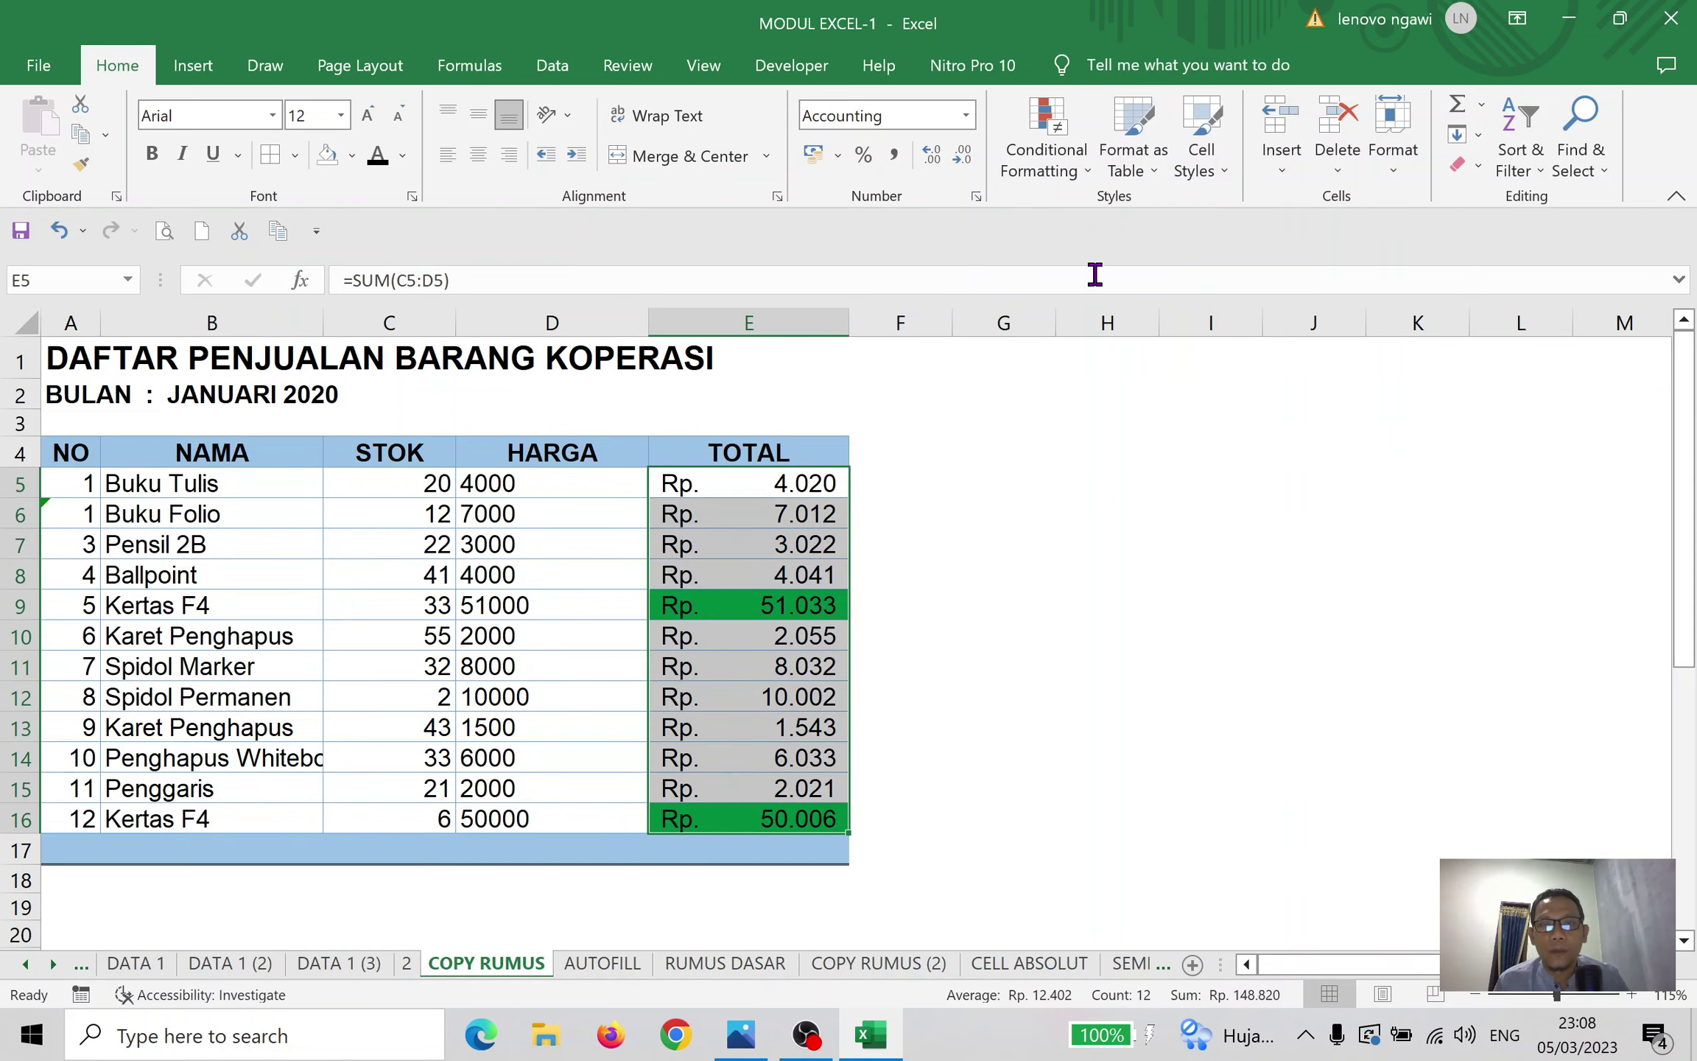
left_click(1077, 167)
left_click(1098, 559)
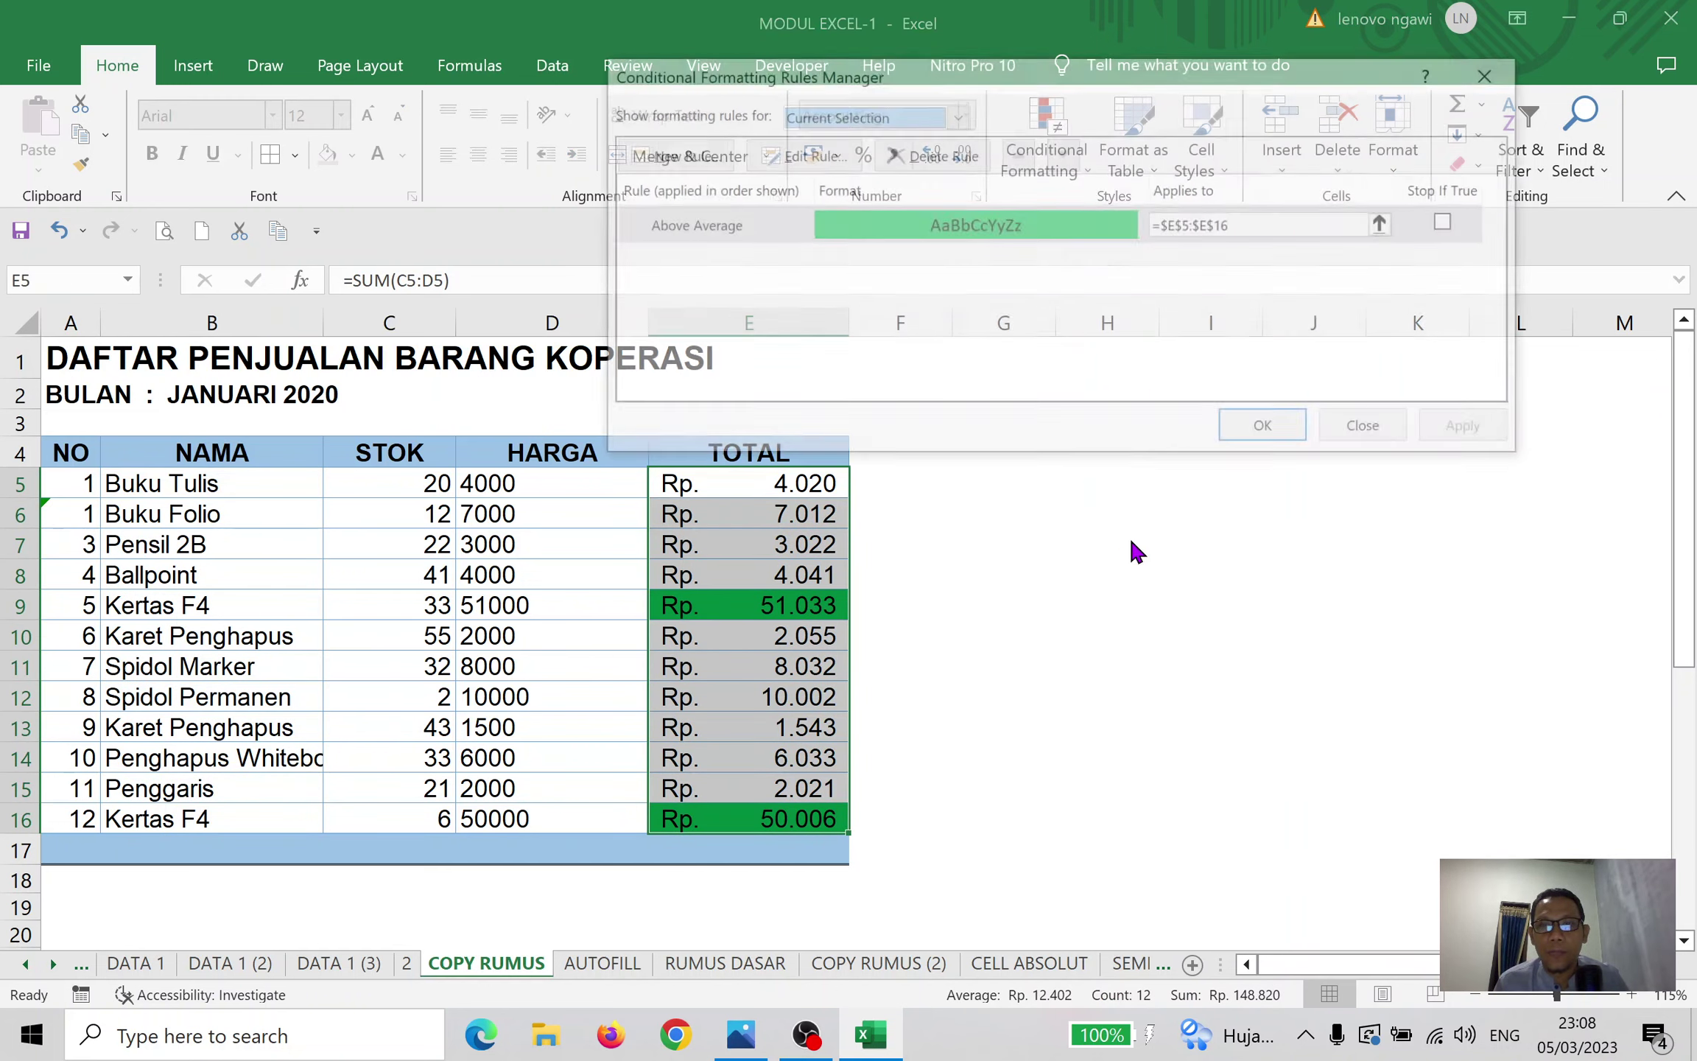
left_click(1098, 236)
left_click(980, 154)
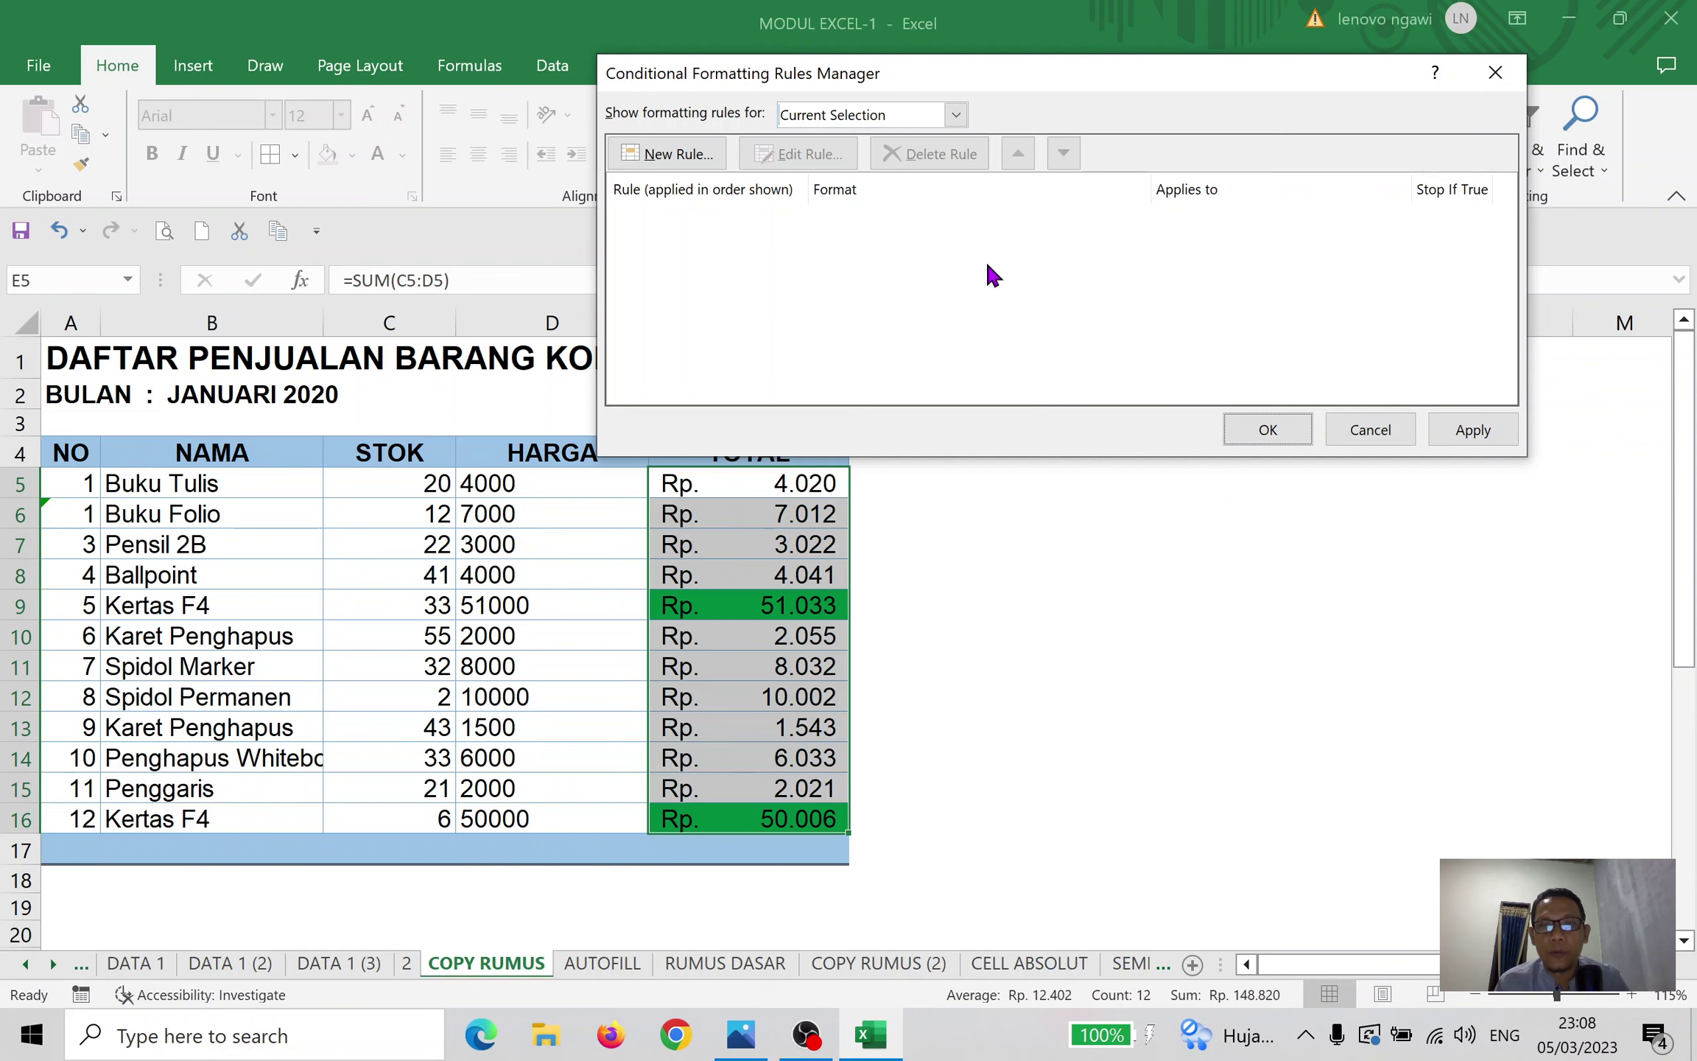
left_click(1359, 431)
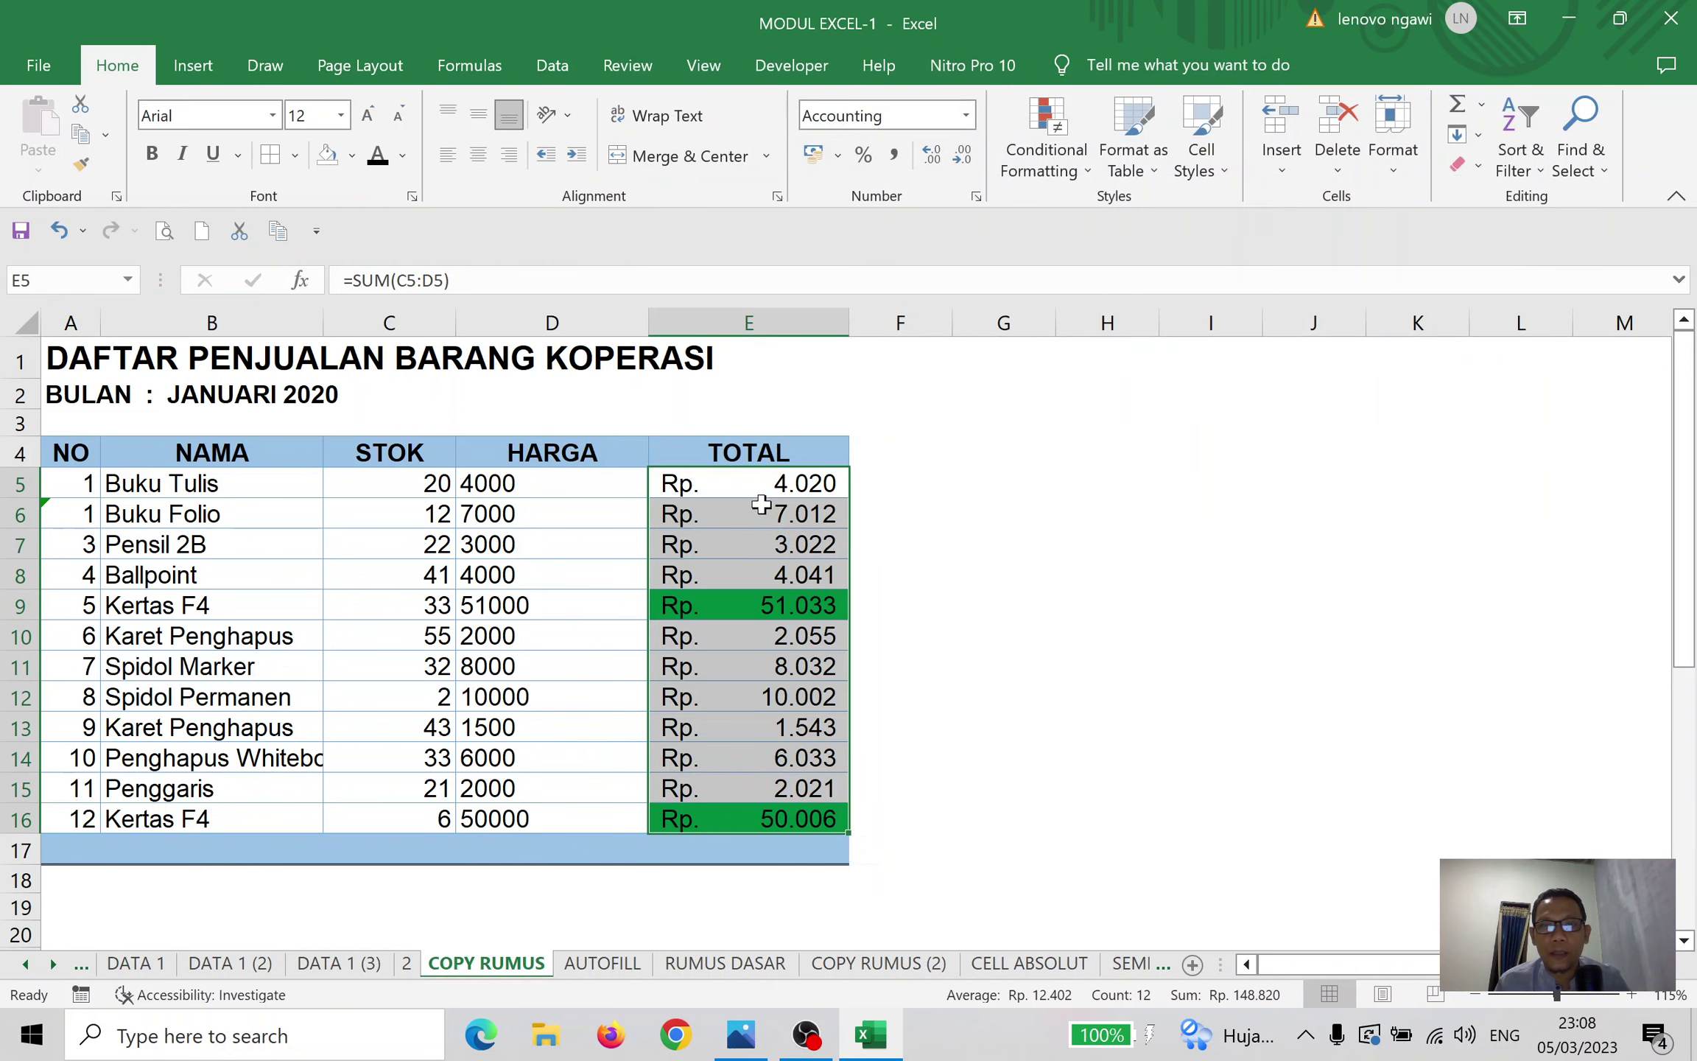
Delete the above-average rule from the totals in E5:E16 and apply the change
left_click(1080, 176)
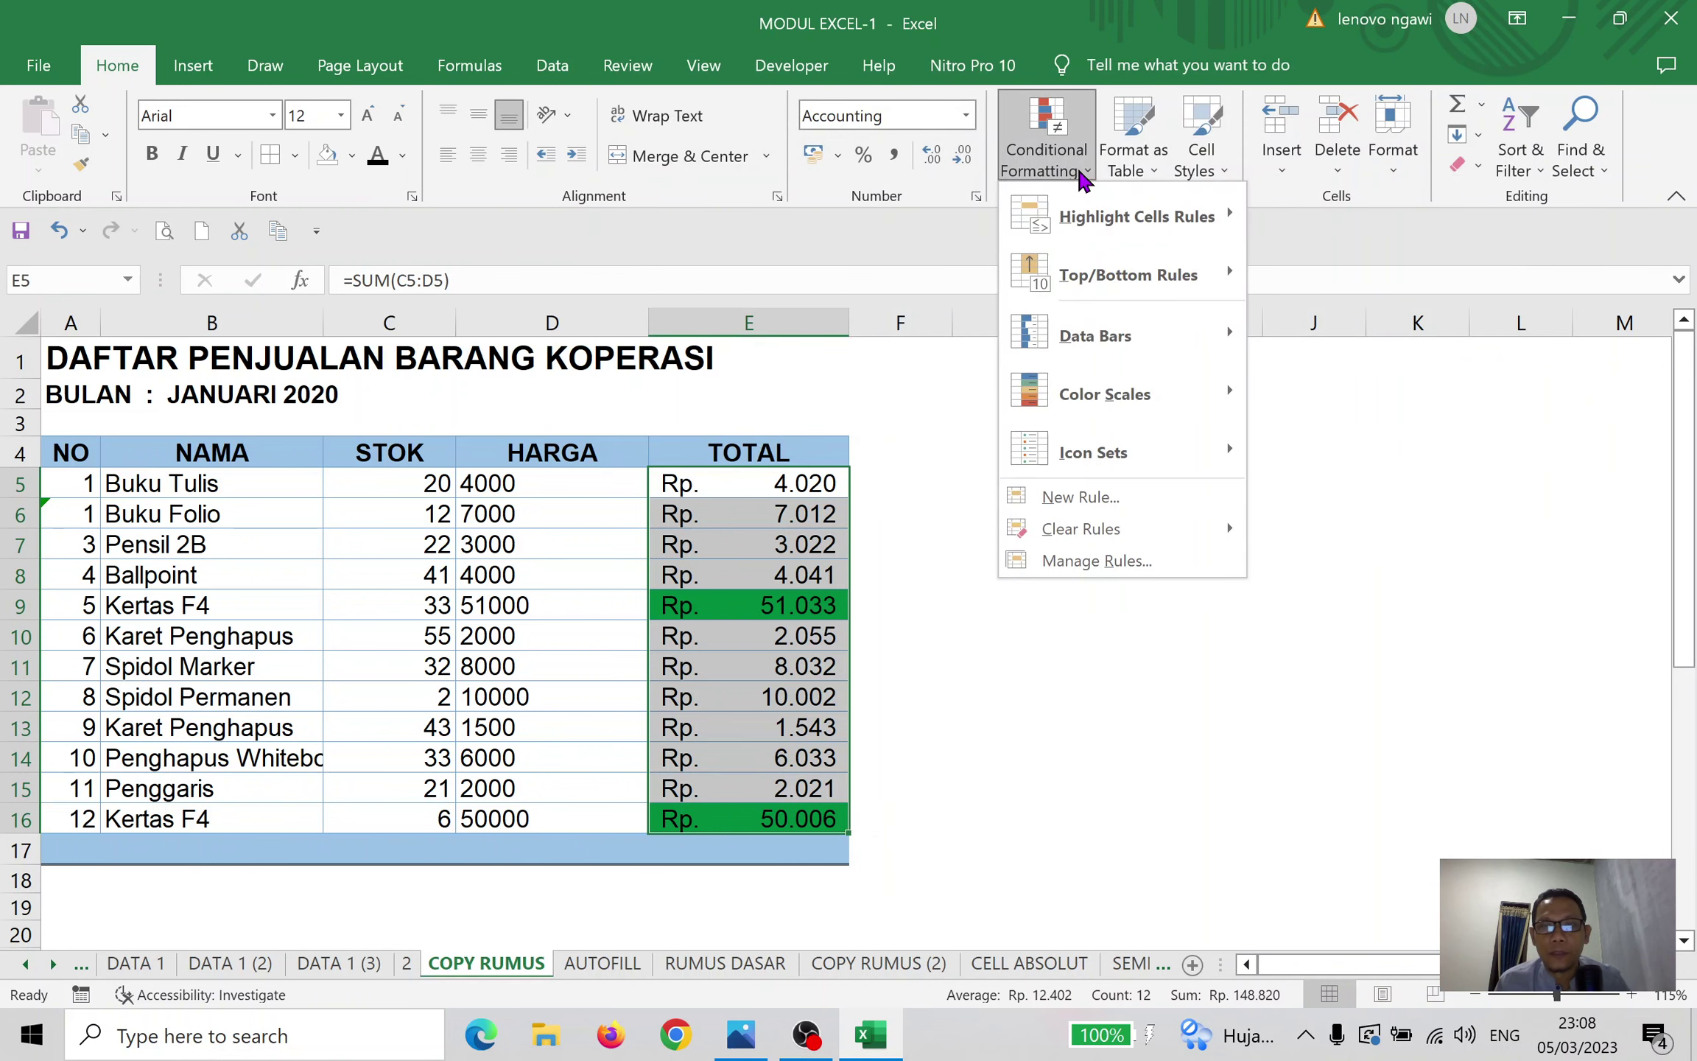
left_click(1125, 564)
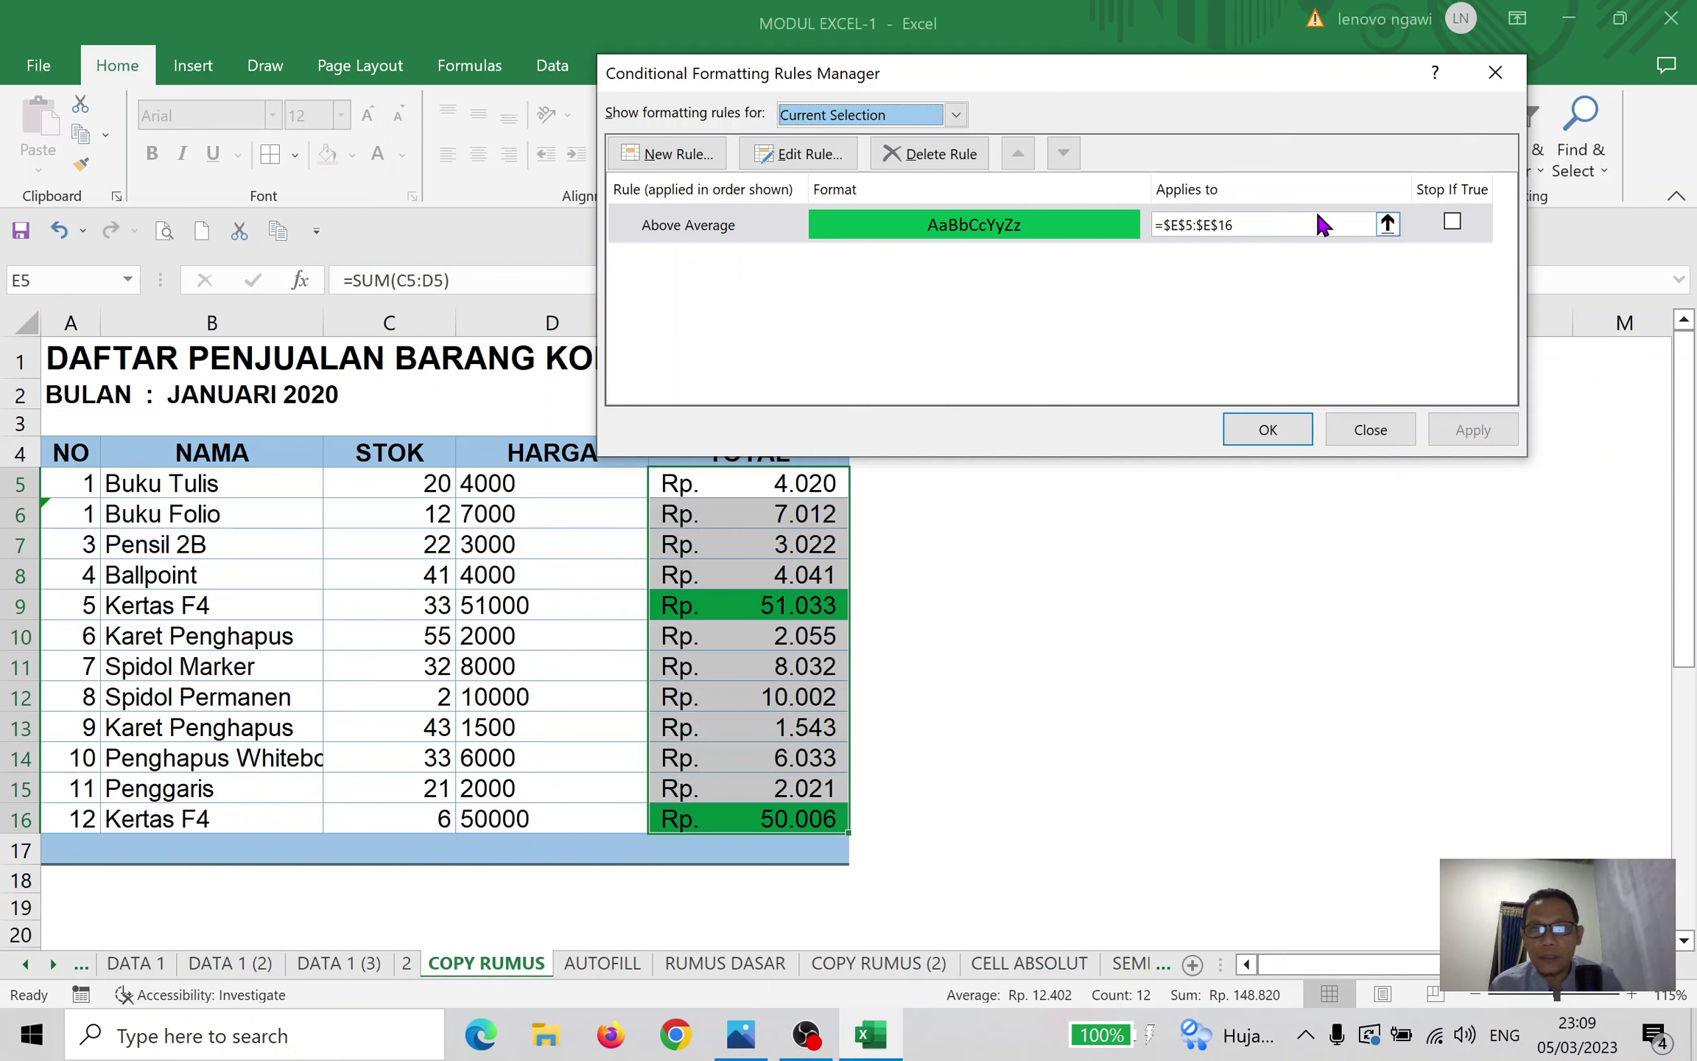
left_click(980, 224)
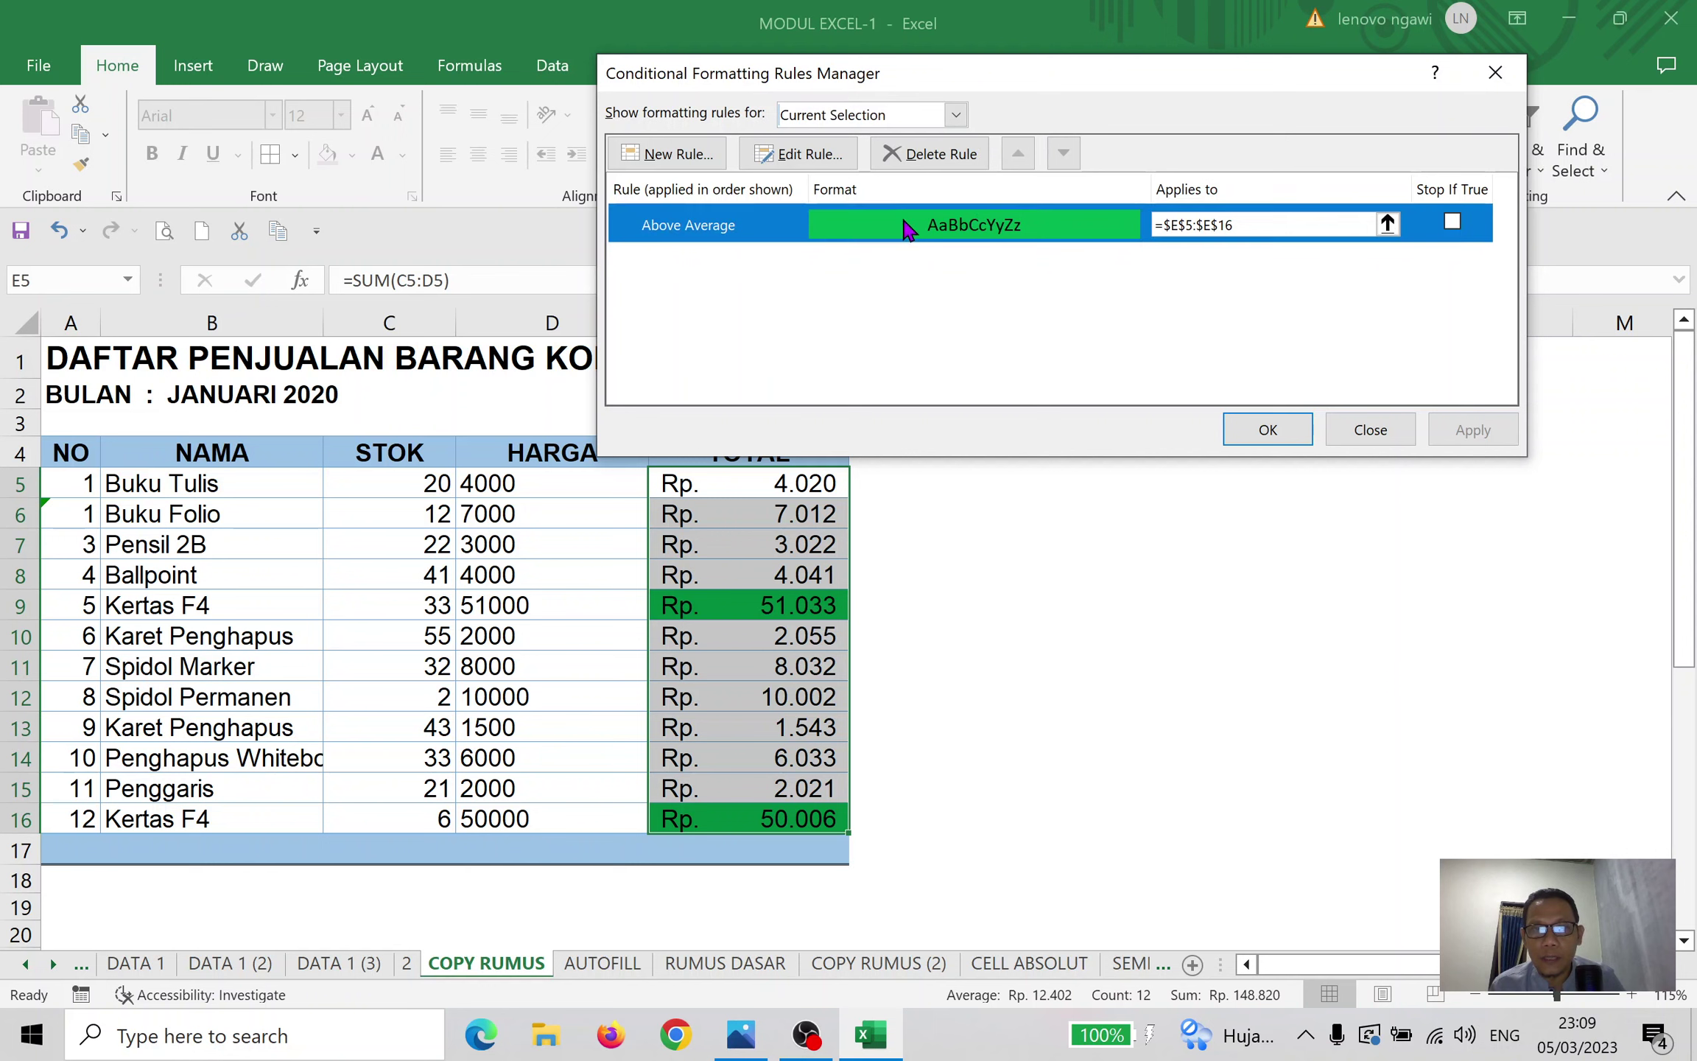
left_click(943, 156)
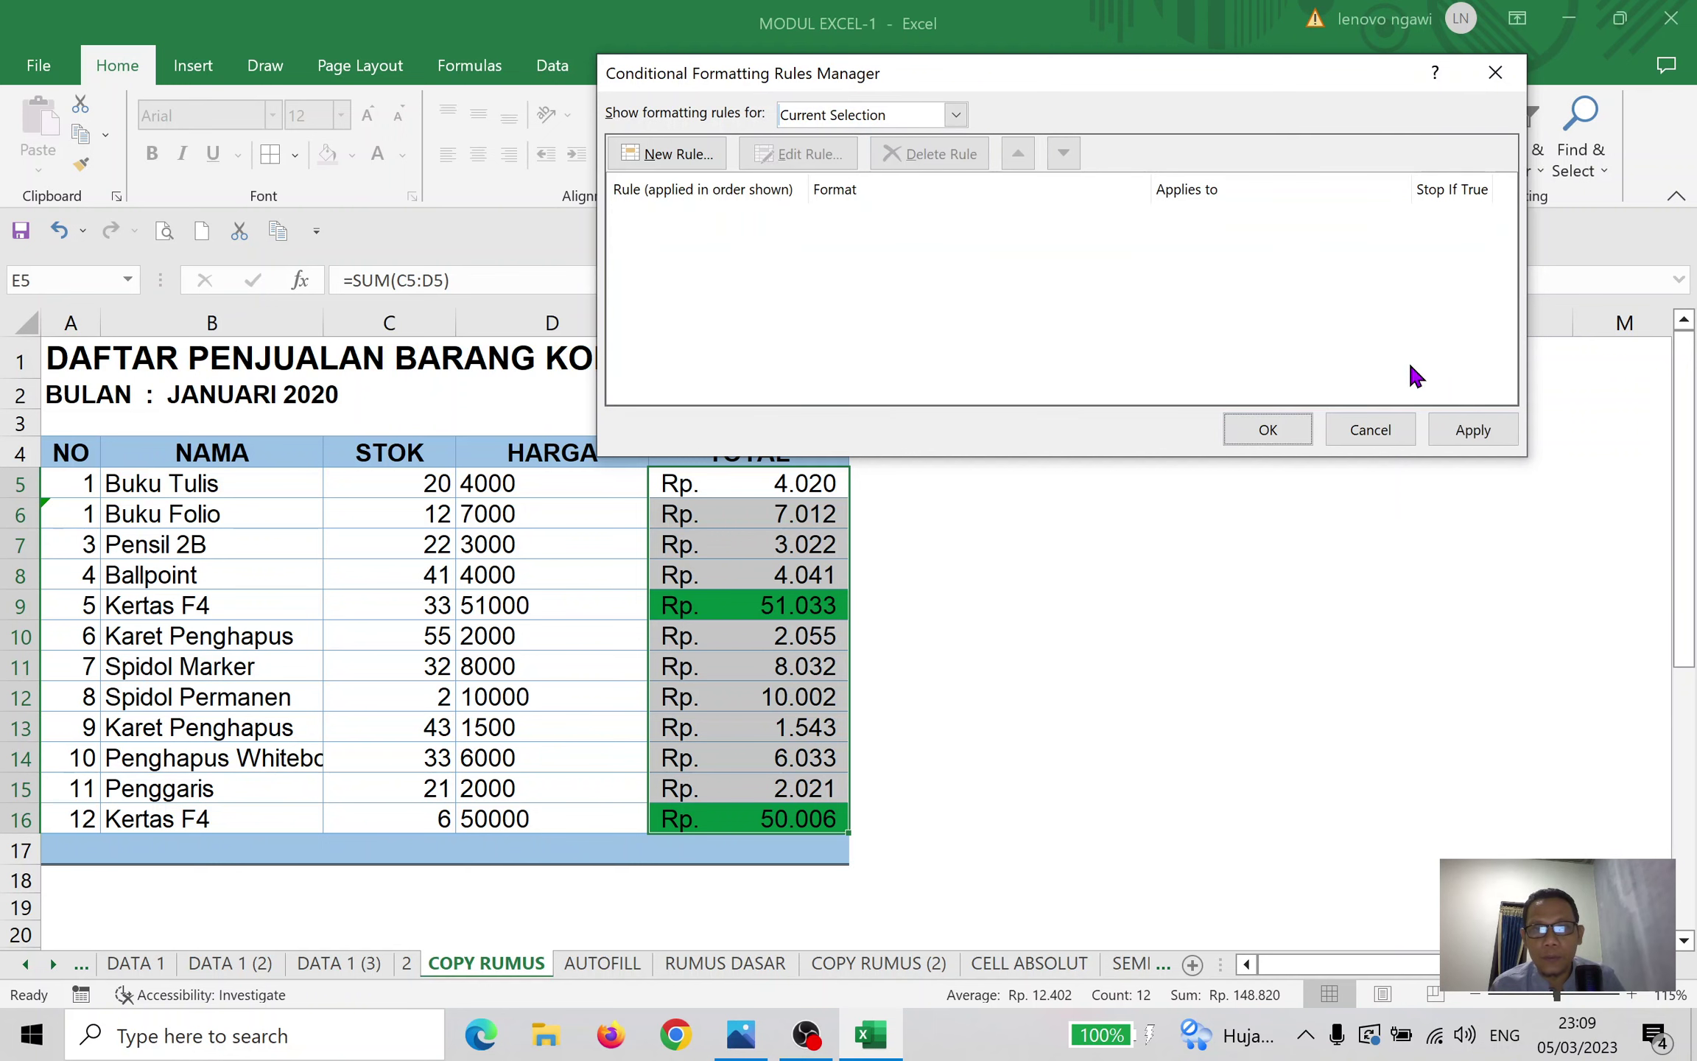
left_click(1469, 428)
left_click(1286, 427)
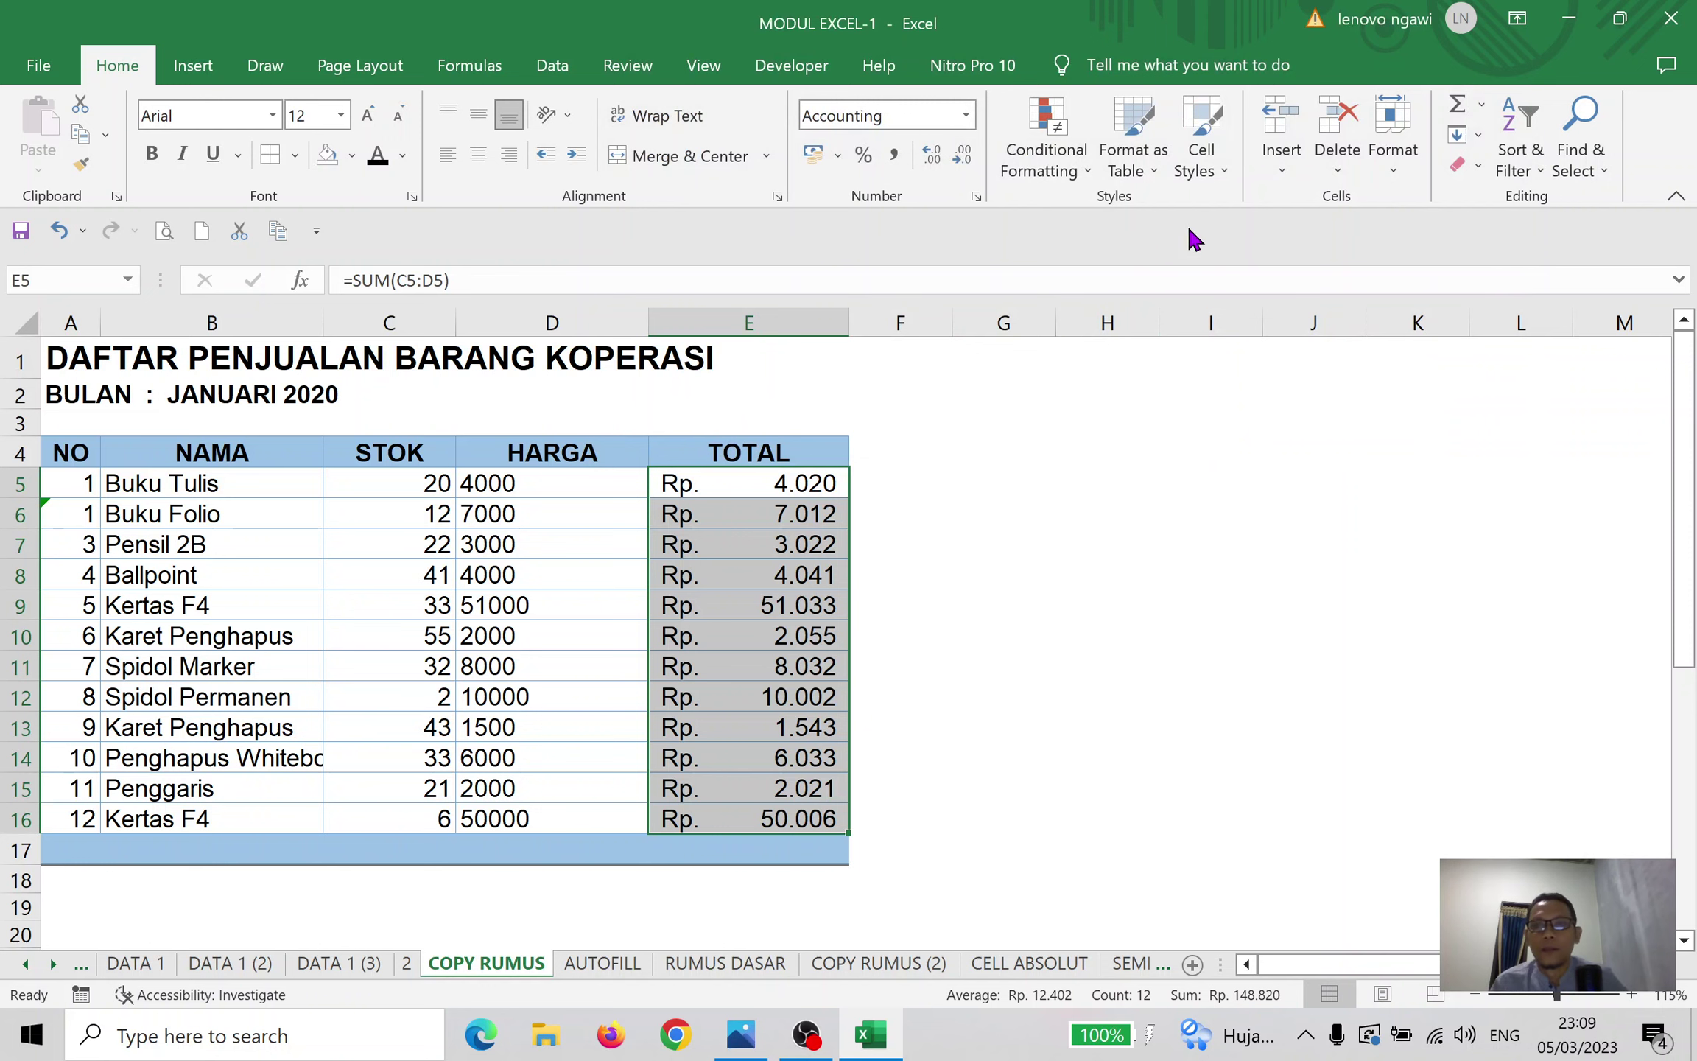
Format the sales list A4:E17 as a table with headers, using a green table style from the Light group
left_click(1167, 177)
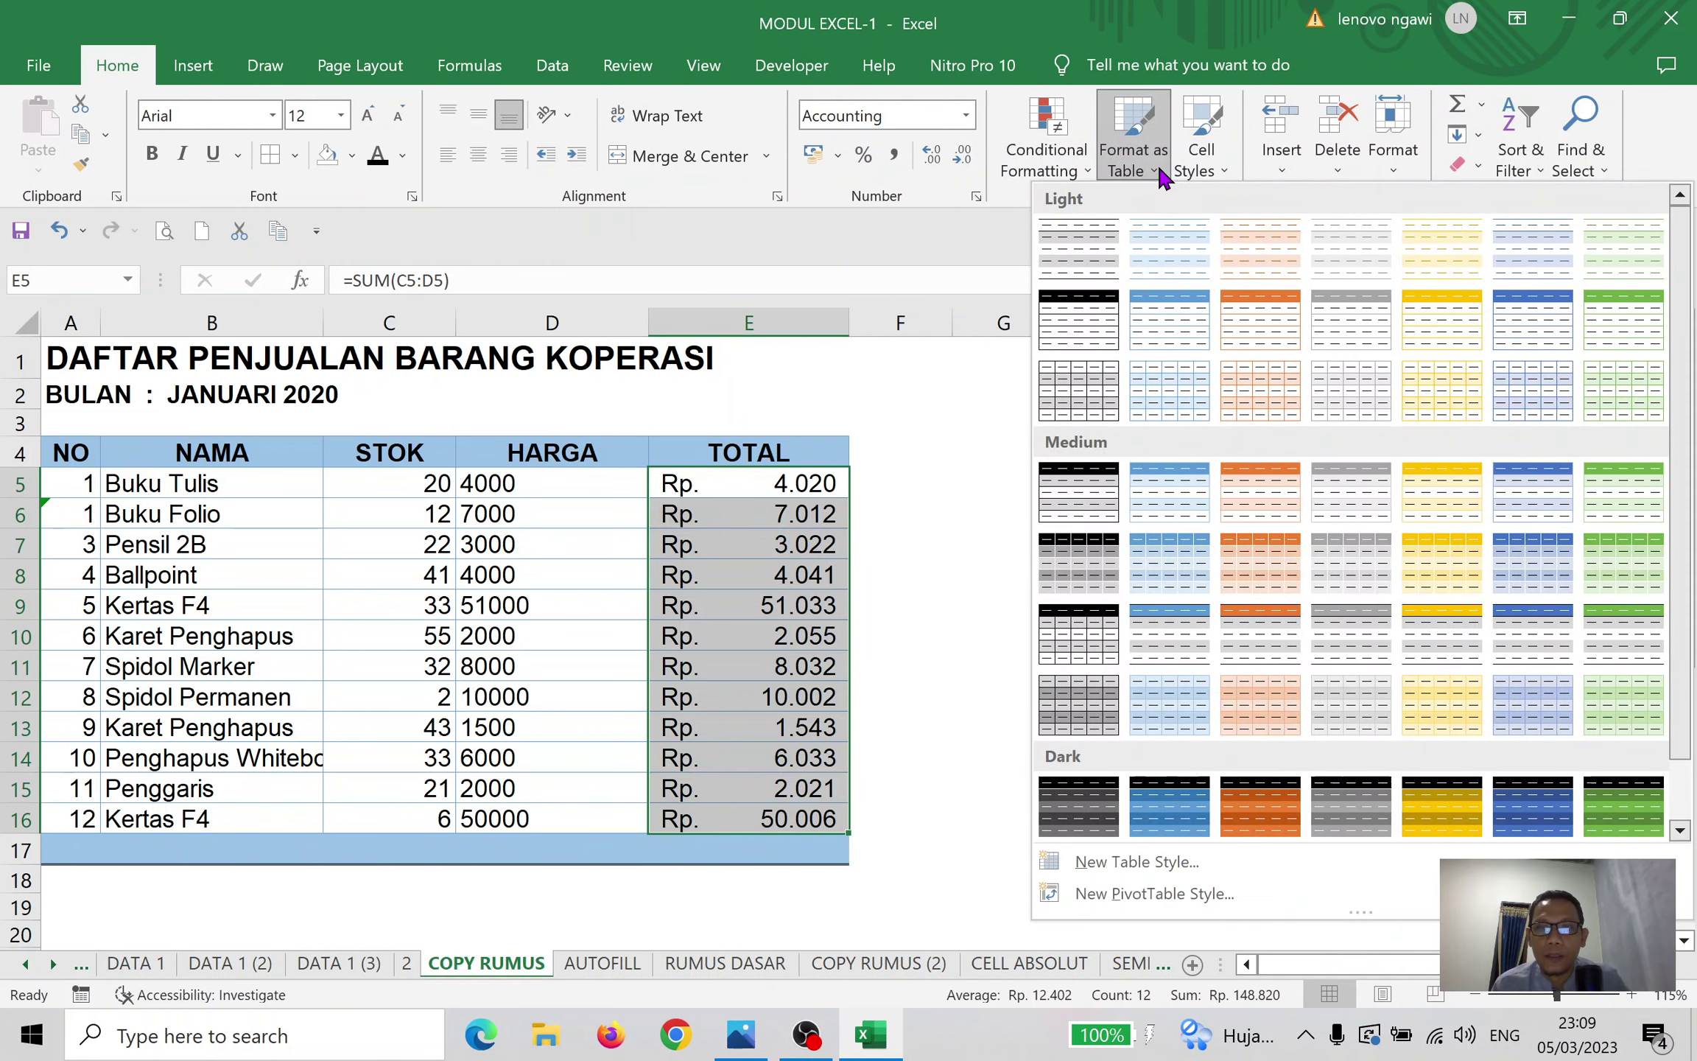
left_click(1158, 177)
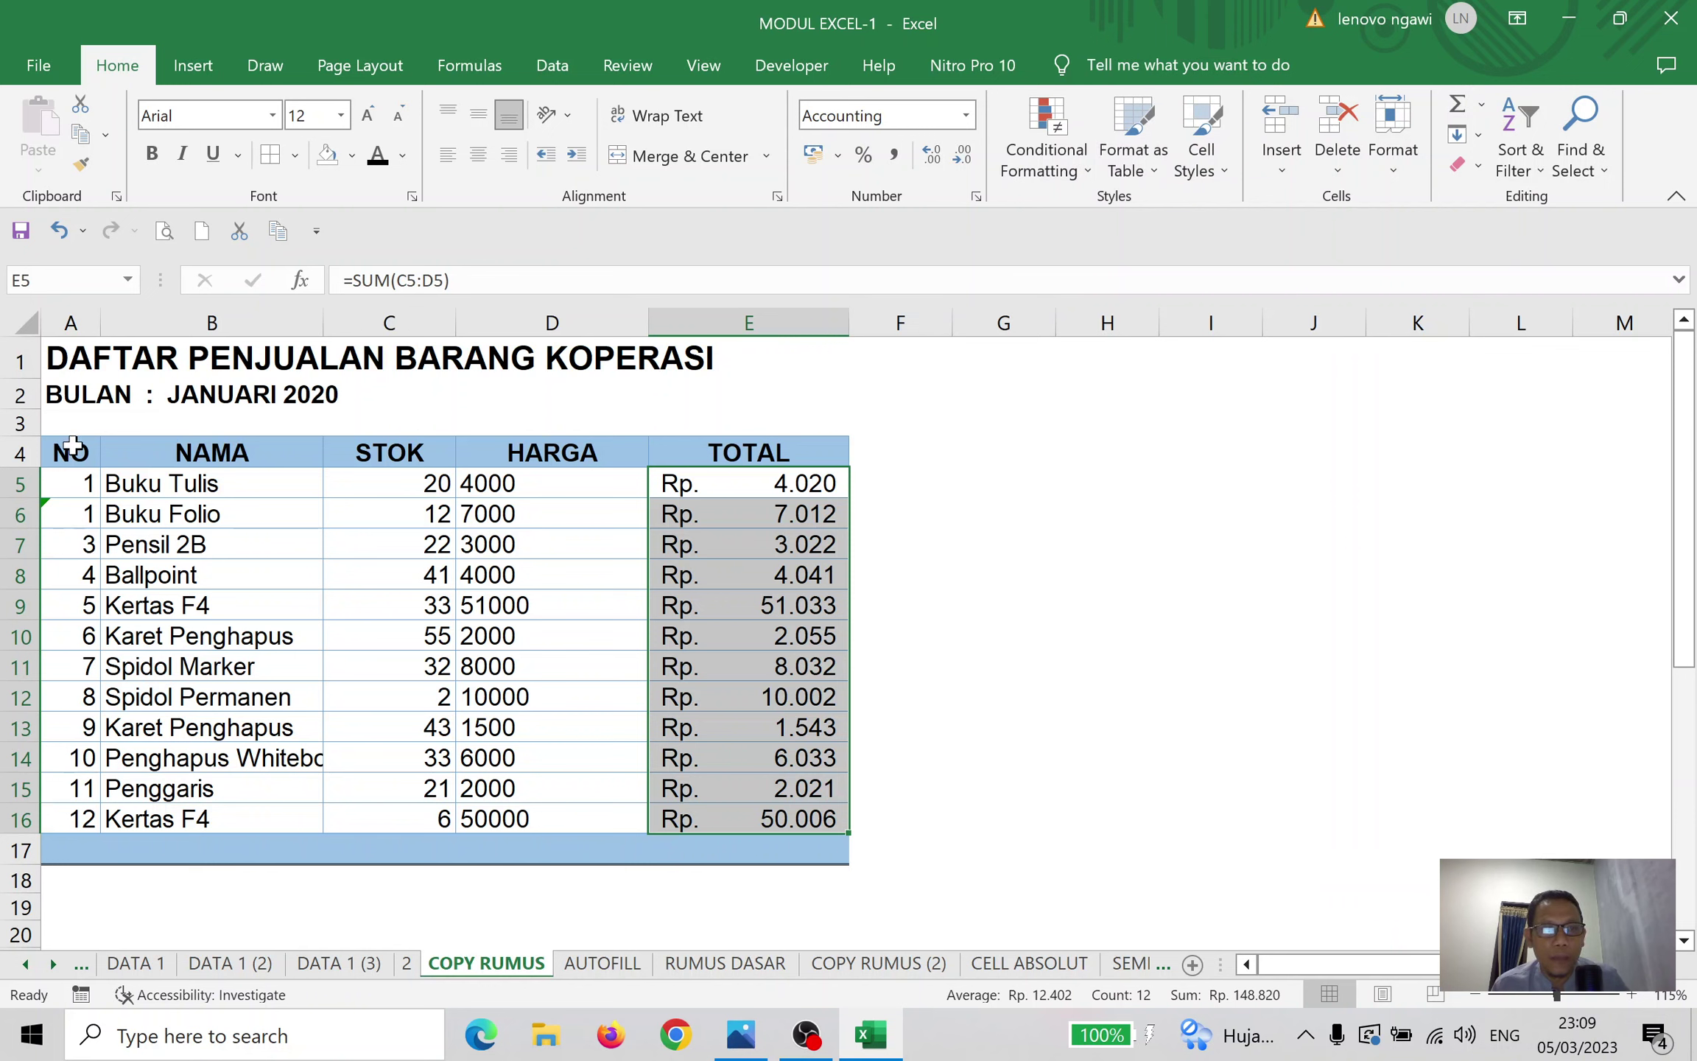
left_click_drag(72, 445, 761, 854)
left_click(1162, 176)
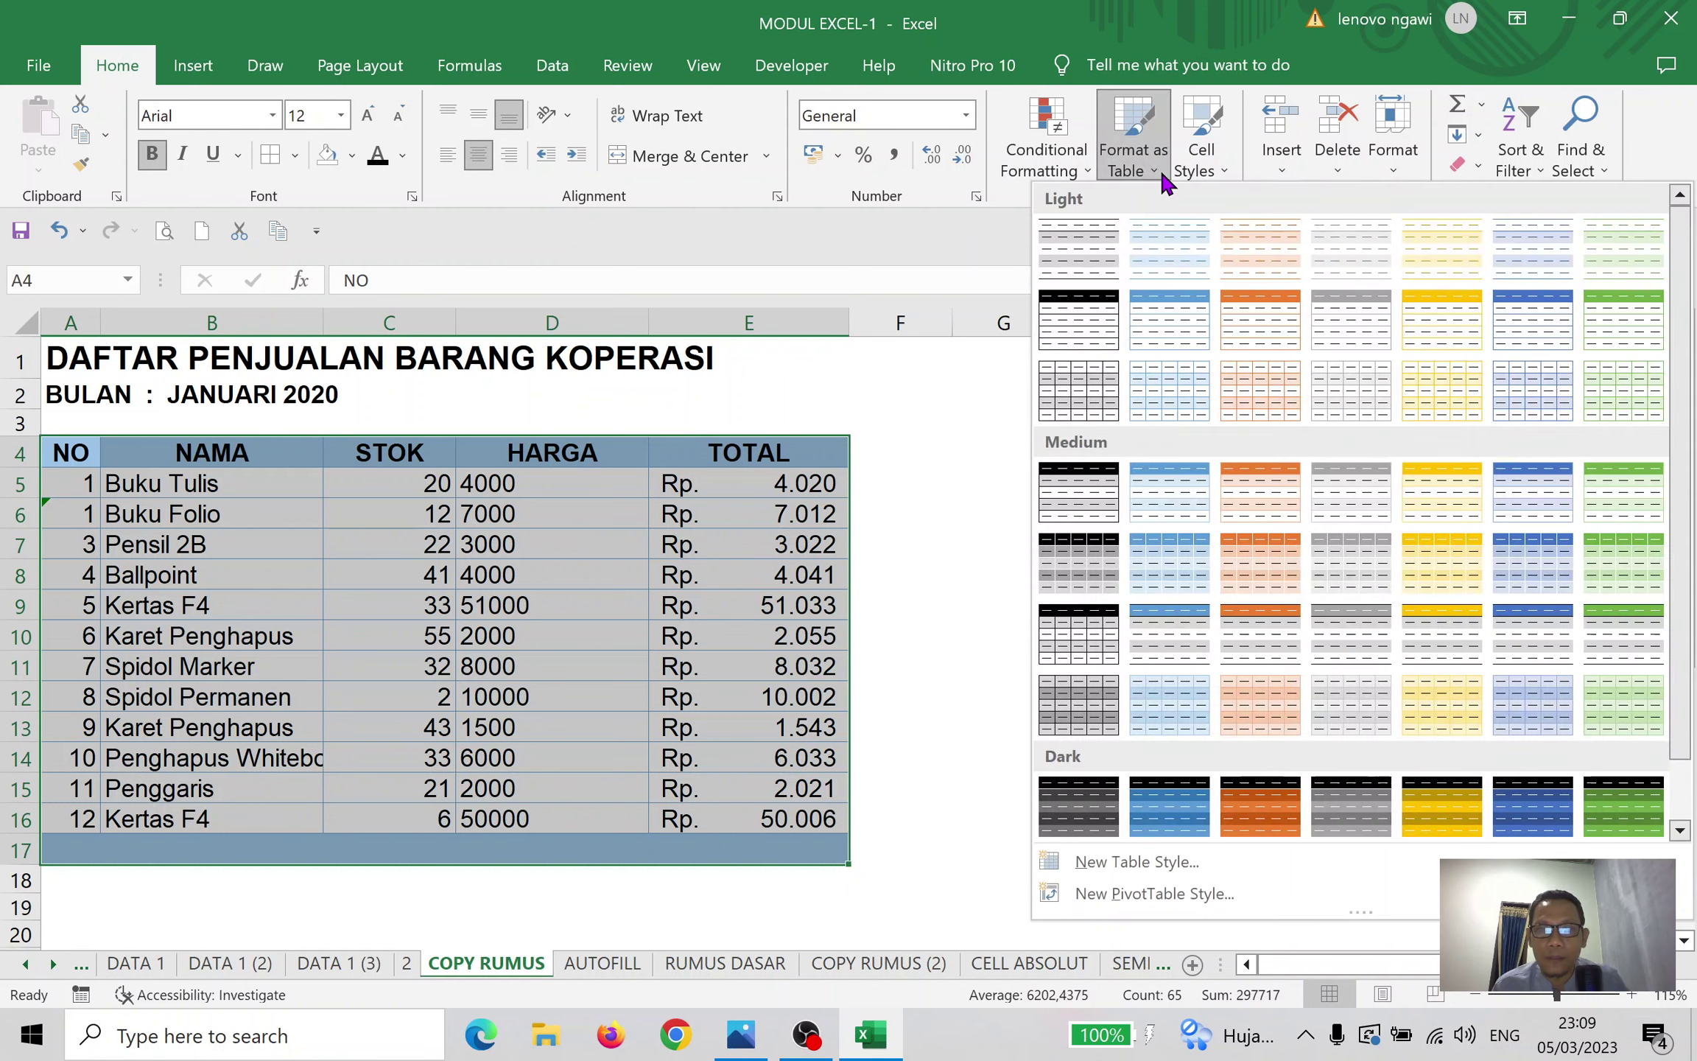
left_click(1615, 316)
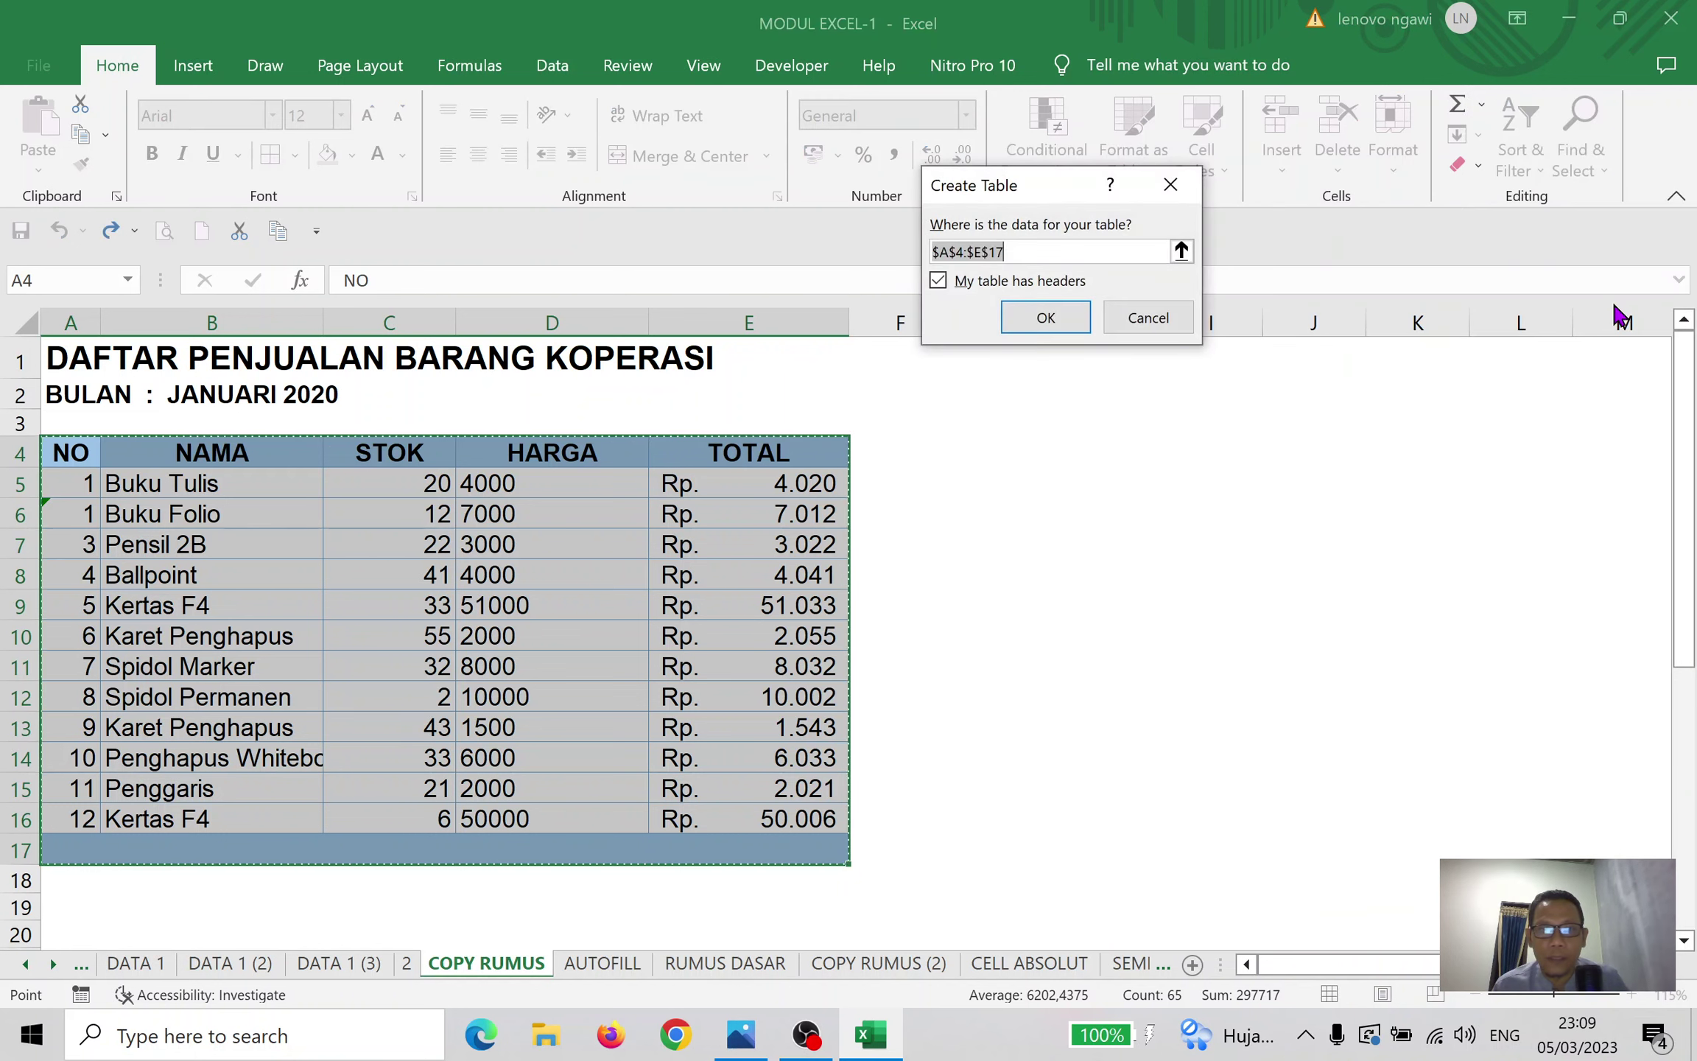
left_click(1046, 318)
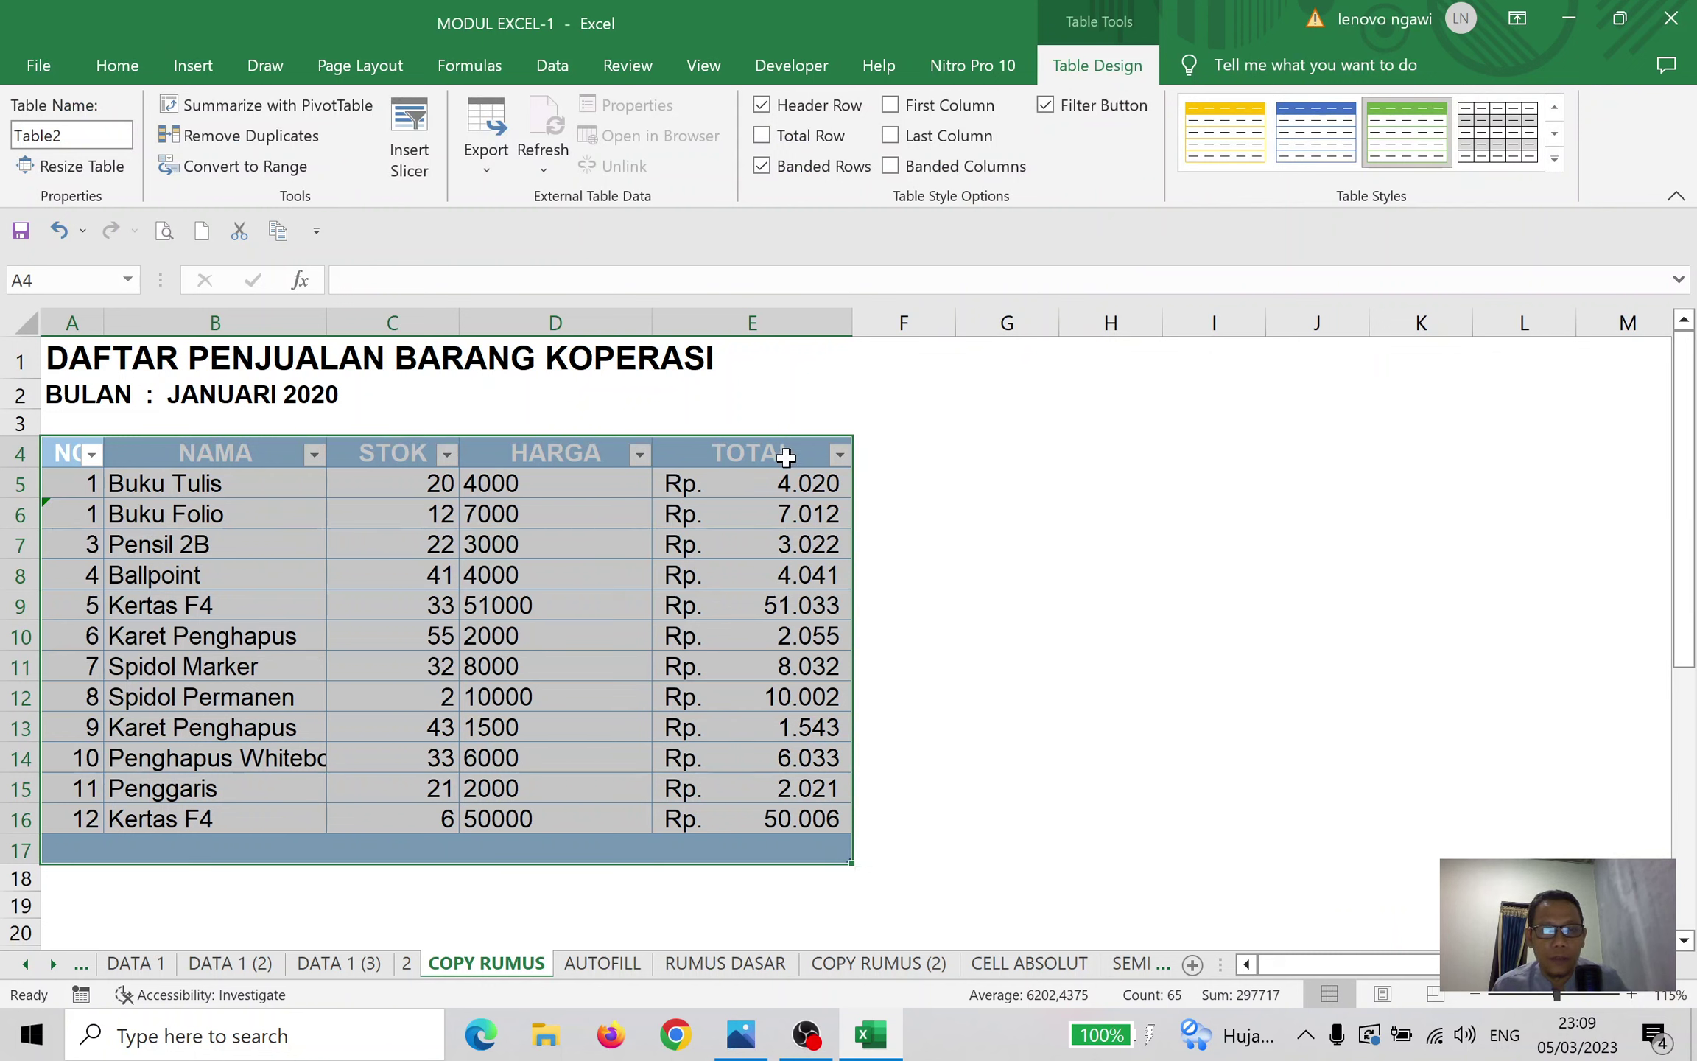
Check the filter options of the table's NO column, leave them unapplied, and deselect the table
left_click(92, 454)
left_click(420, 969)
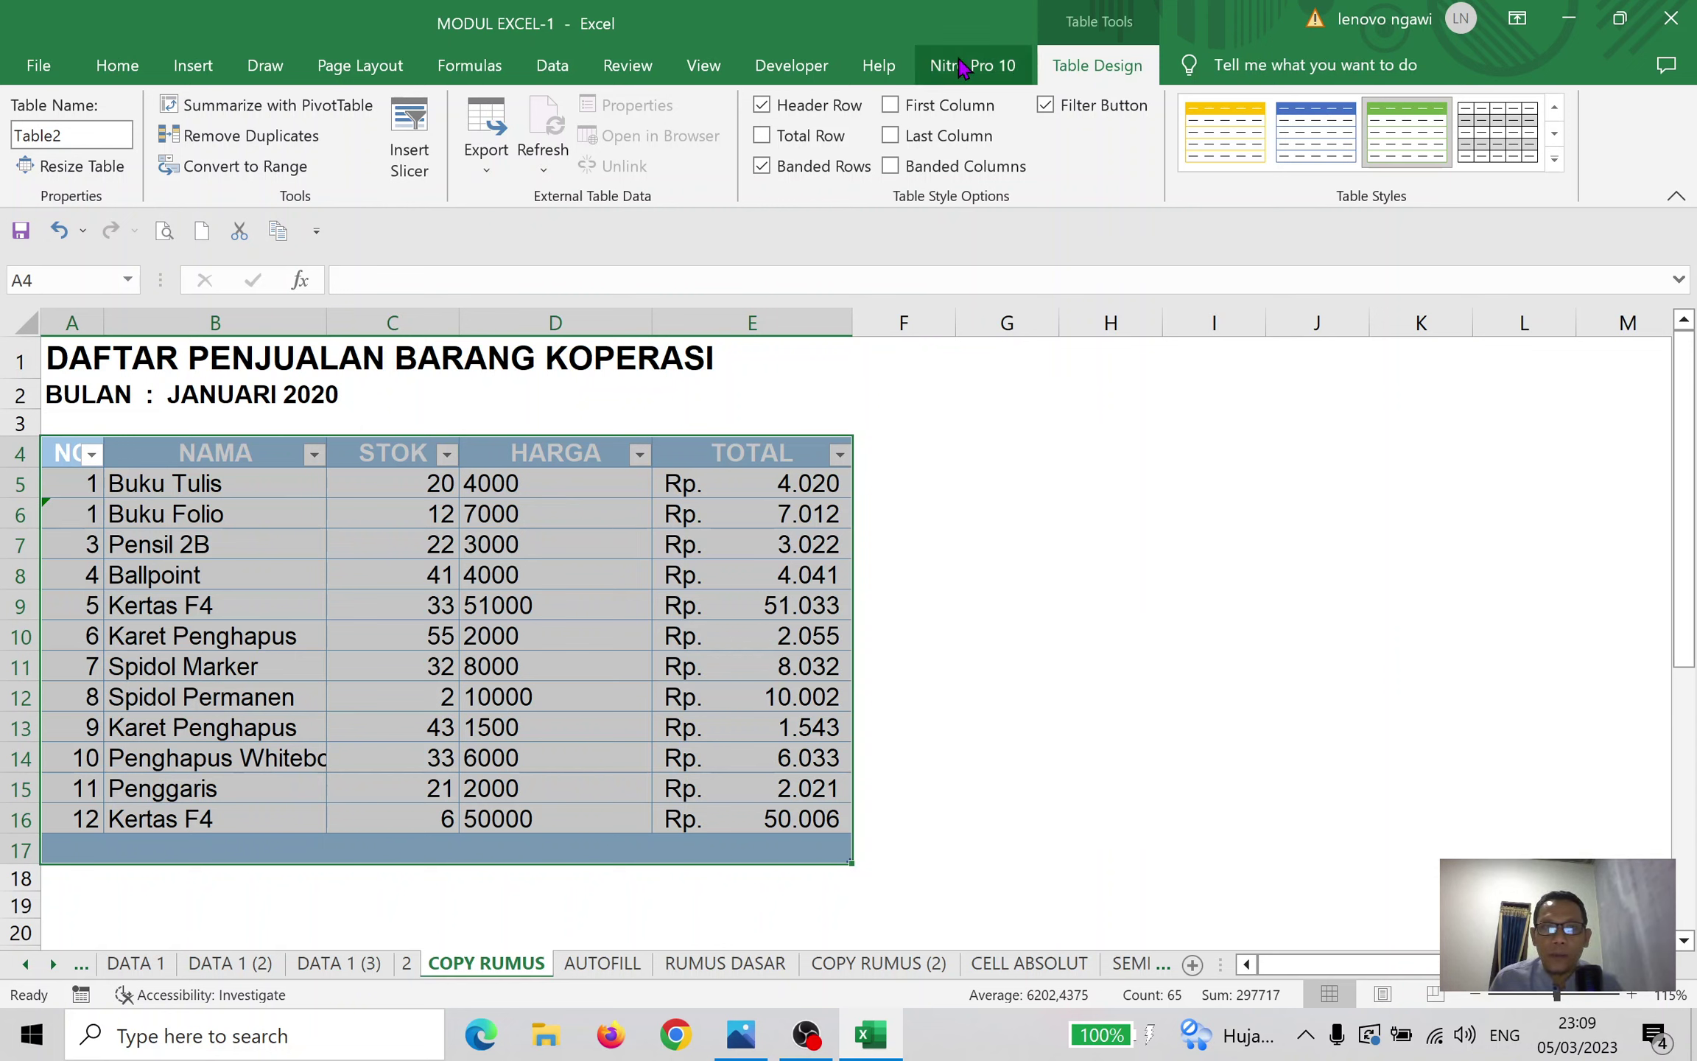
left_click(946, 435)
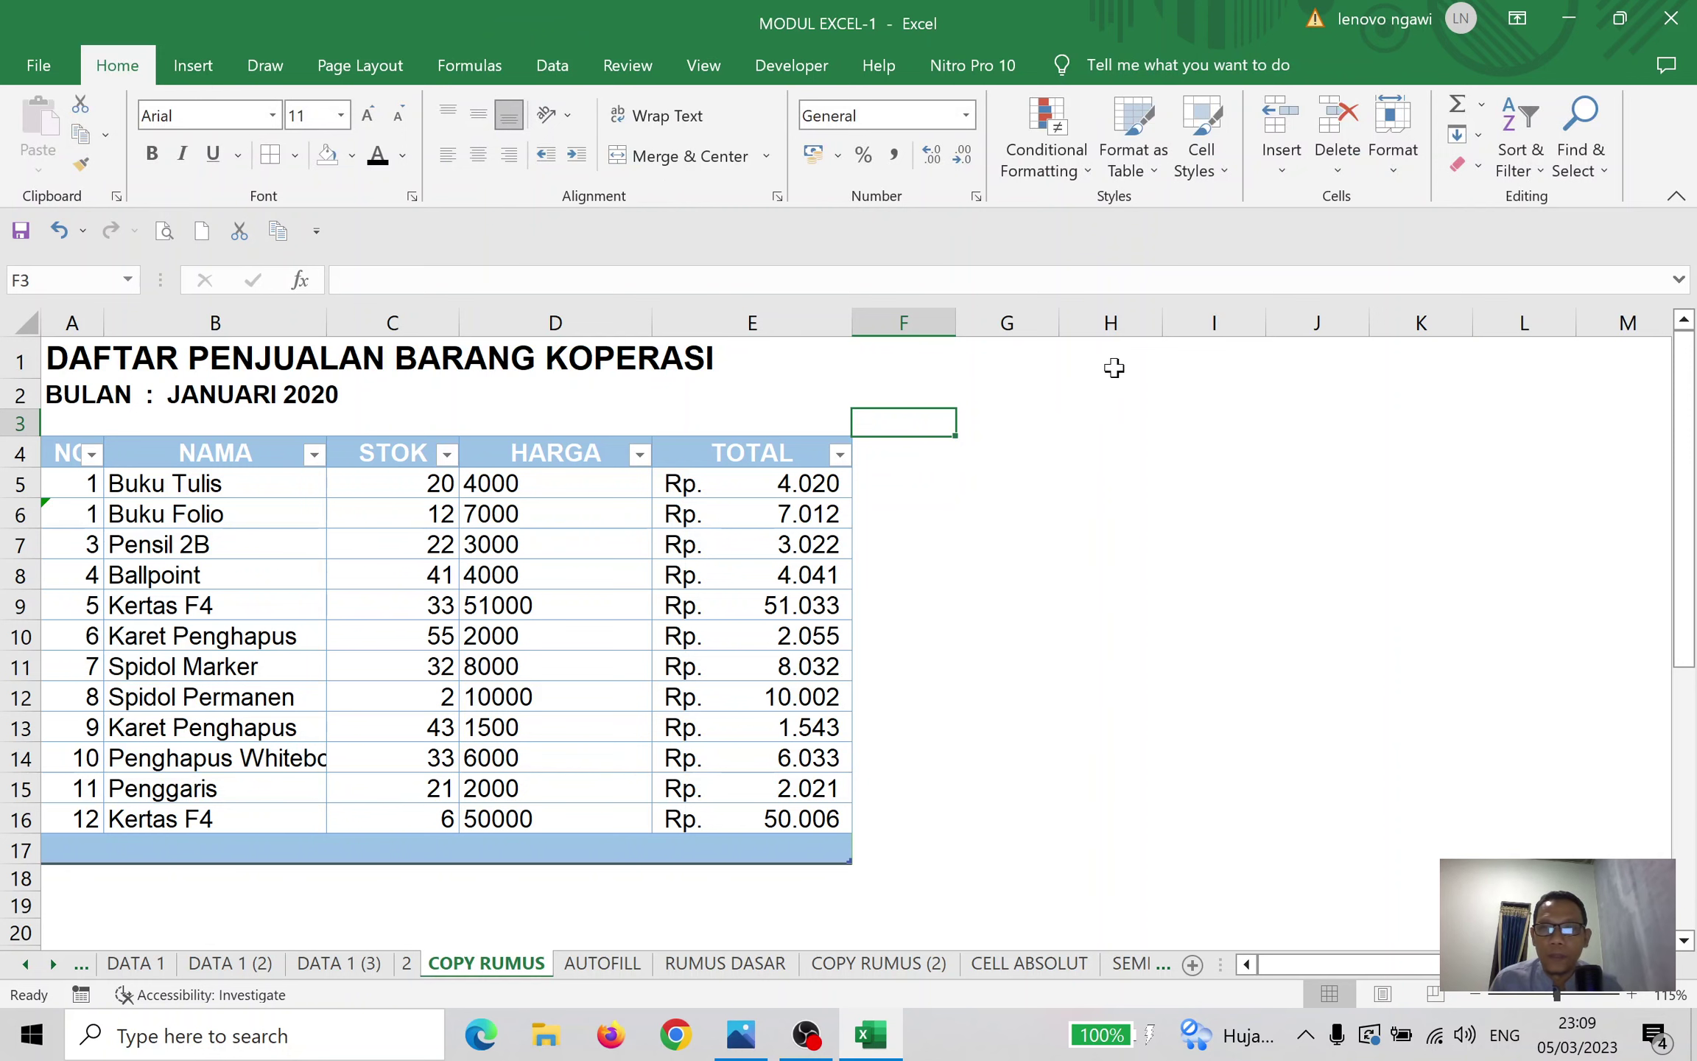
Browse the cell styles and preview them on the Buku Folio row in B6:E6, including 40% - Accent2, without applying one
left_click(1215, 177)
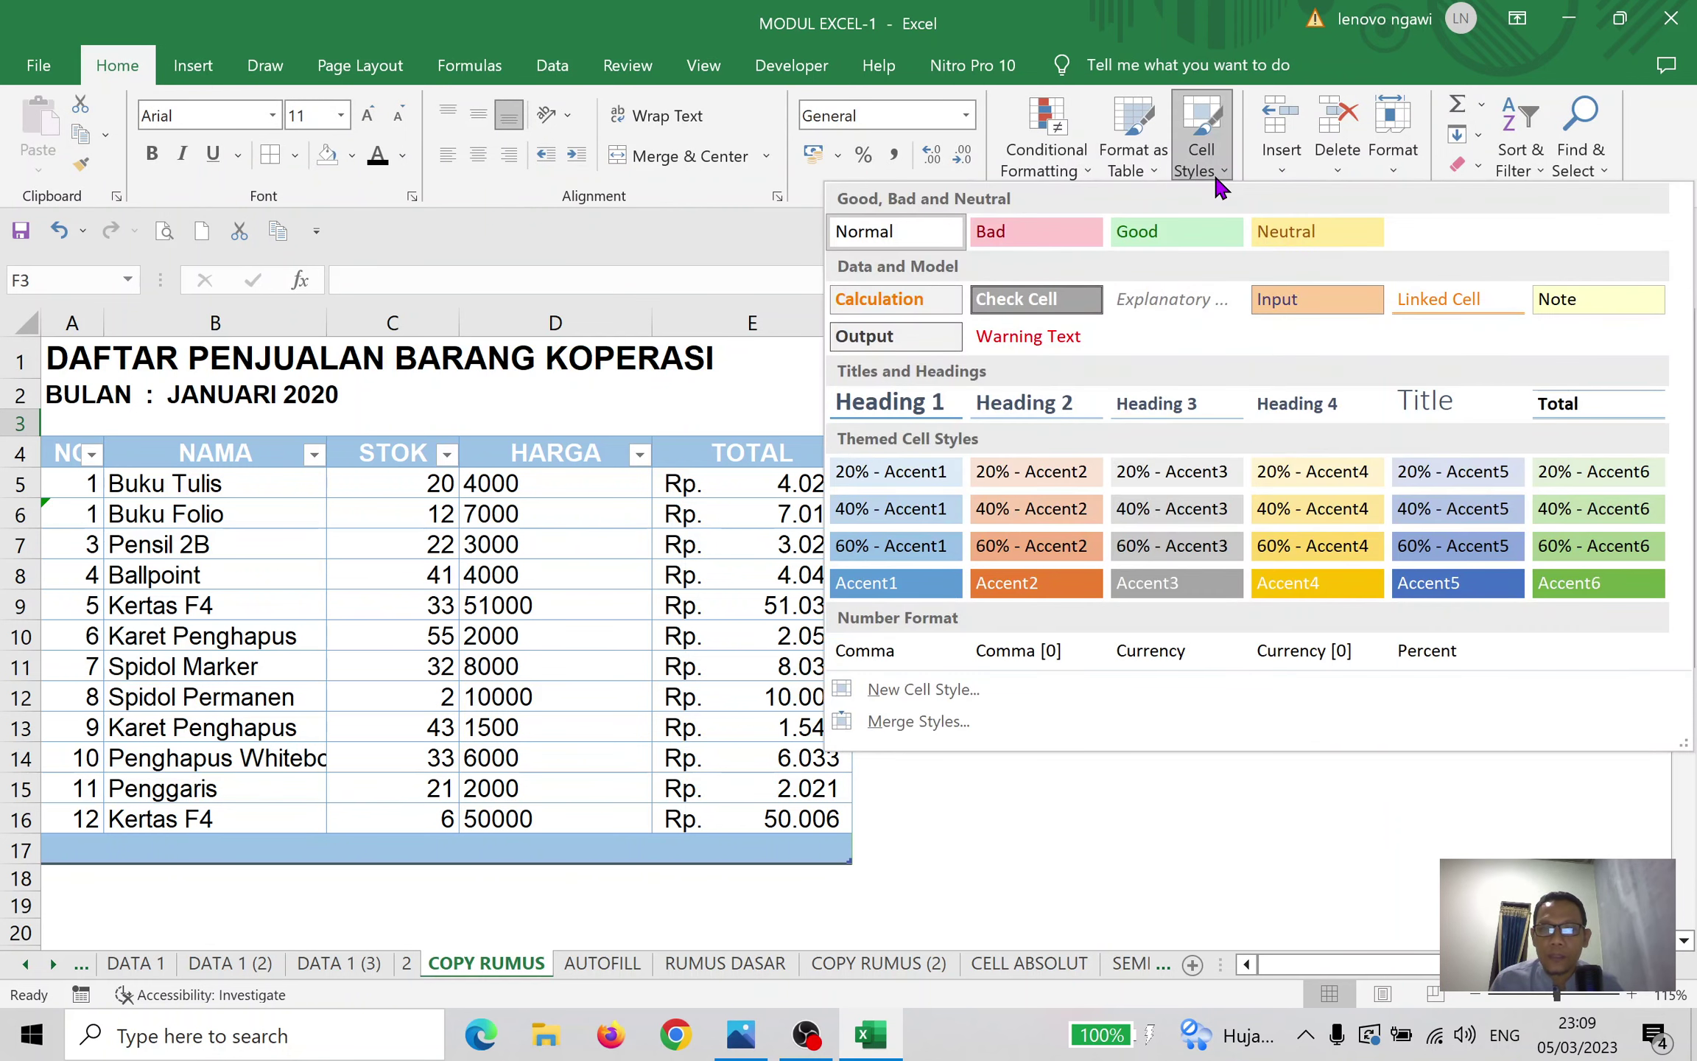
left_click(1011, 760)
left_click_drag(186, 516, 840, 515)
left_click(1208, 166)
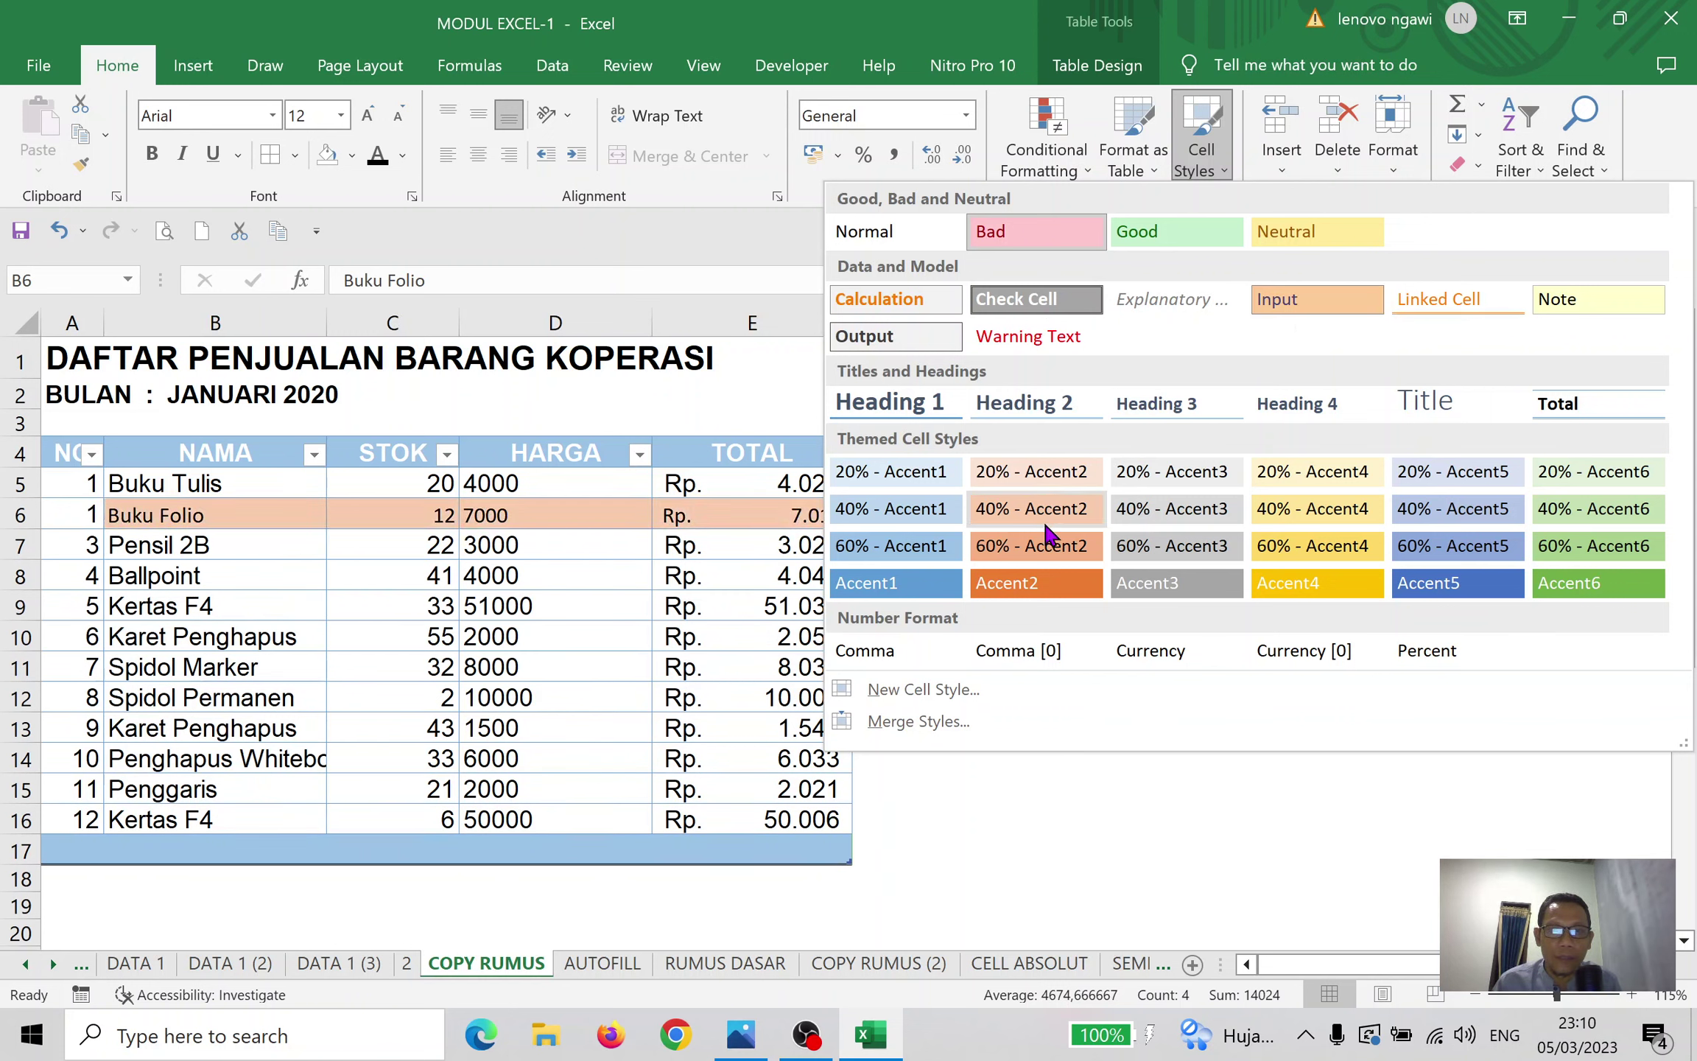
left_click(1280, 814)
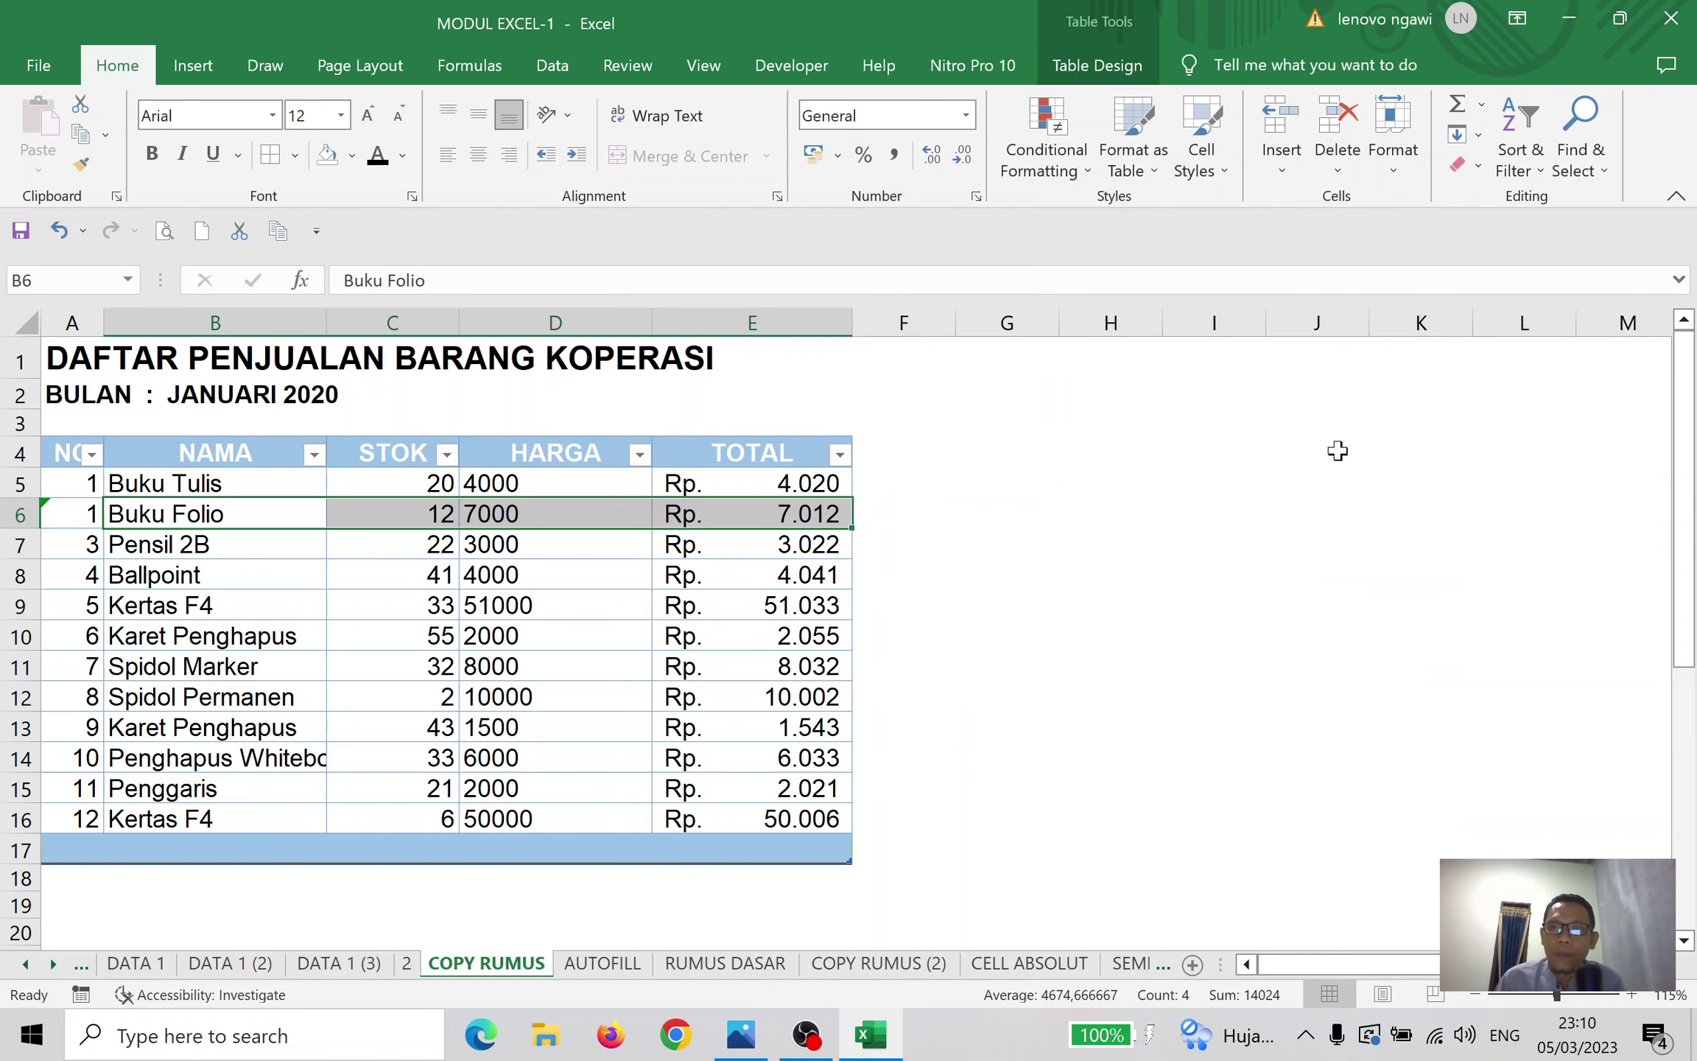
left_click(1025, 537)
Insert a blank row into the table above the Buku Folio entry at cell B6
left_click(755, 503)
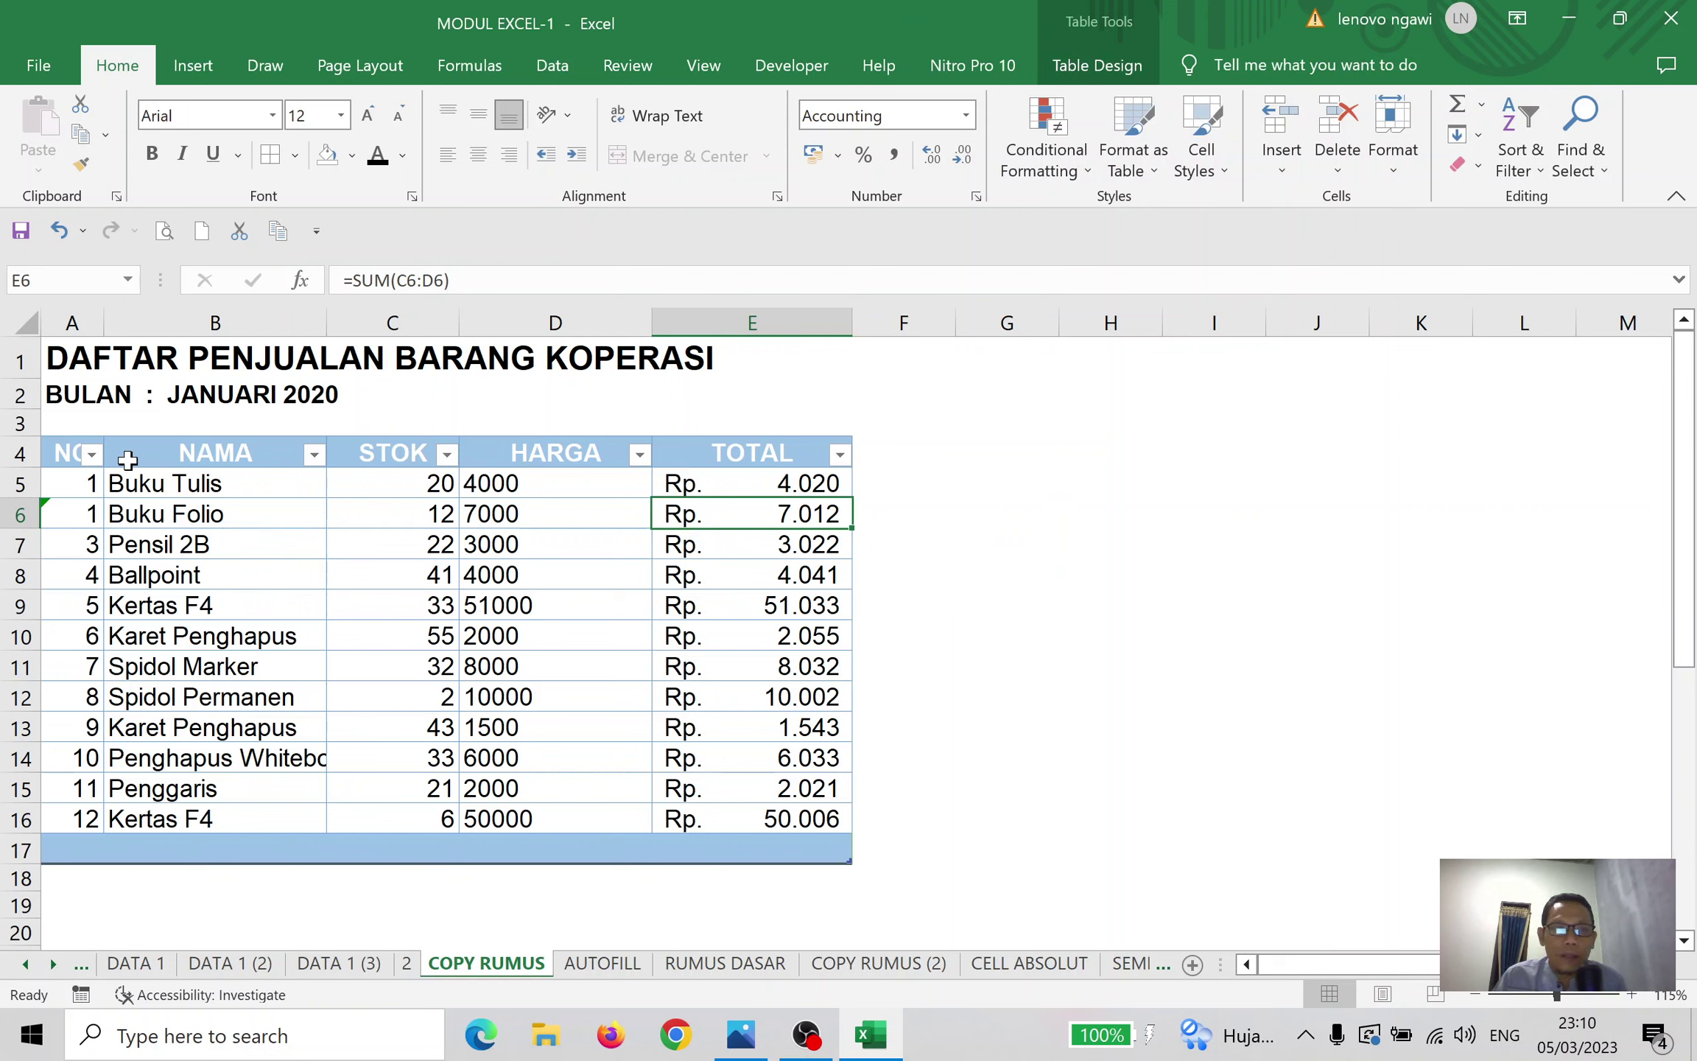
left_click(250, 512)
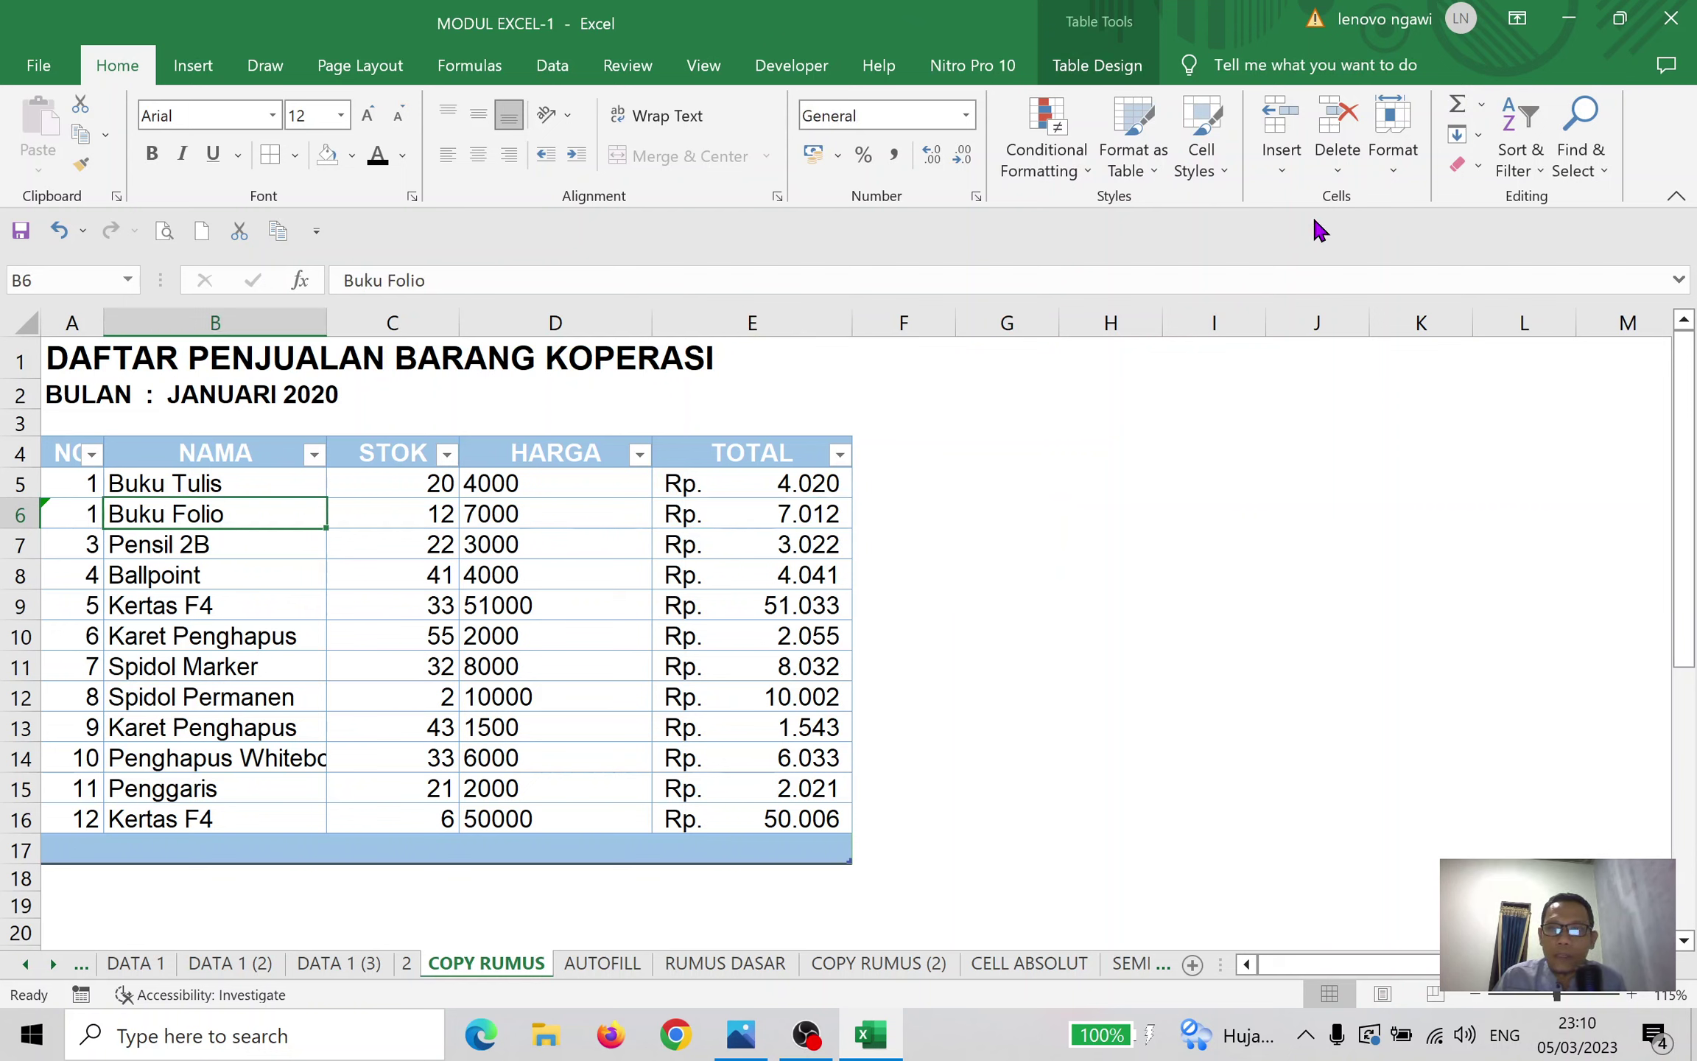
left_click(1282, 166)
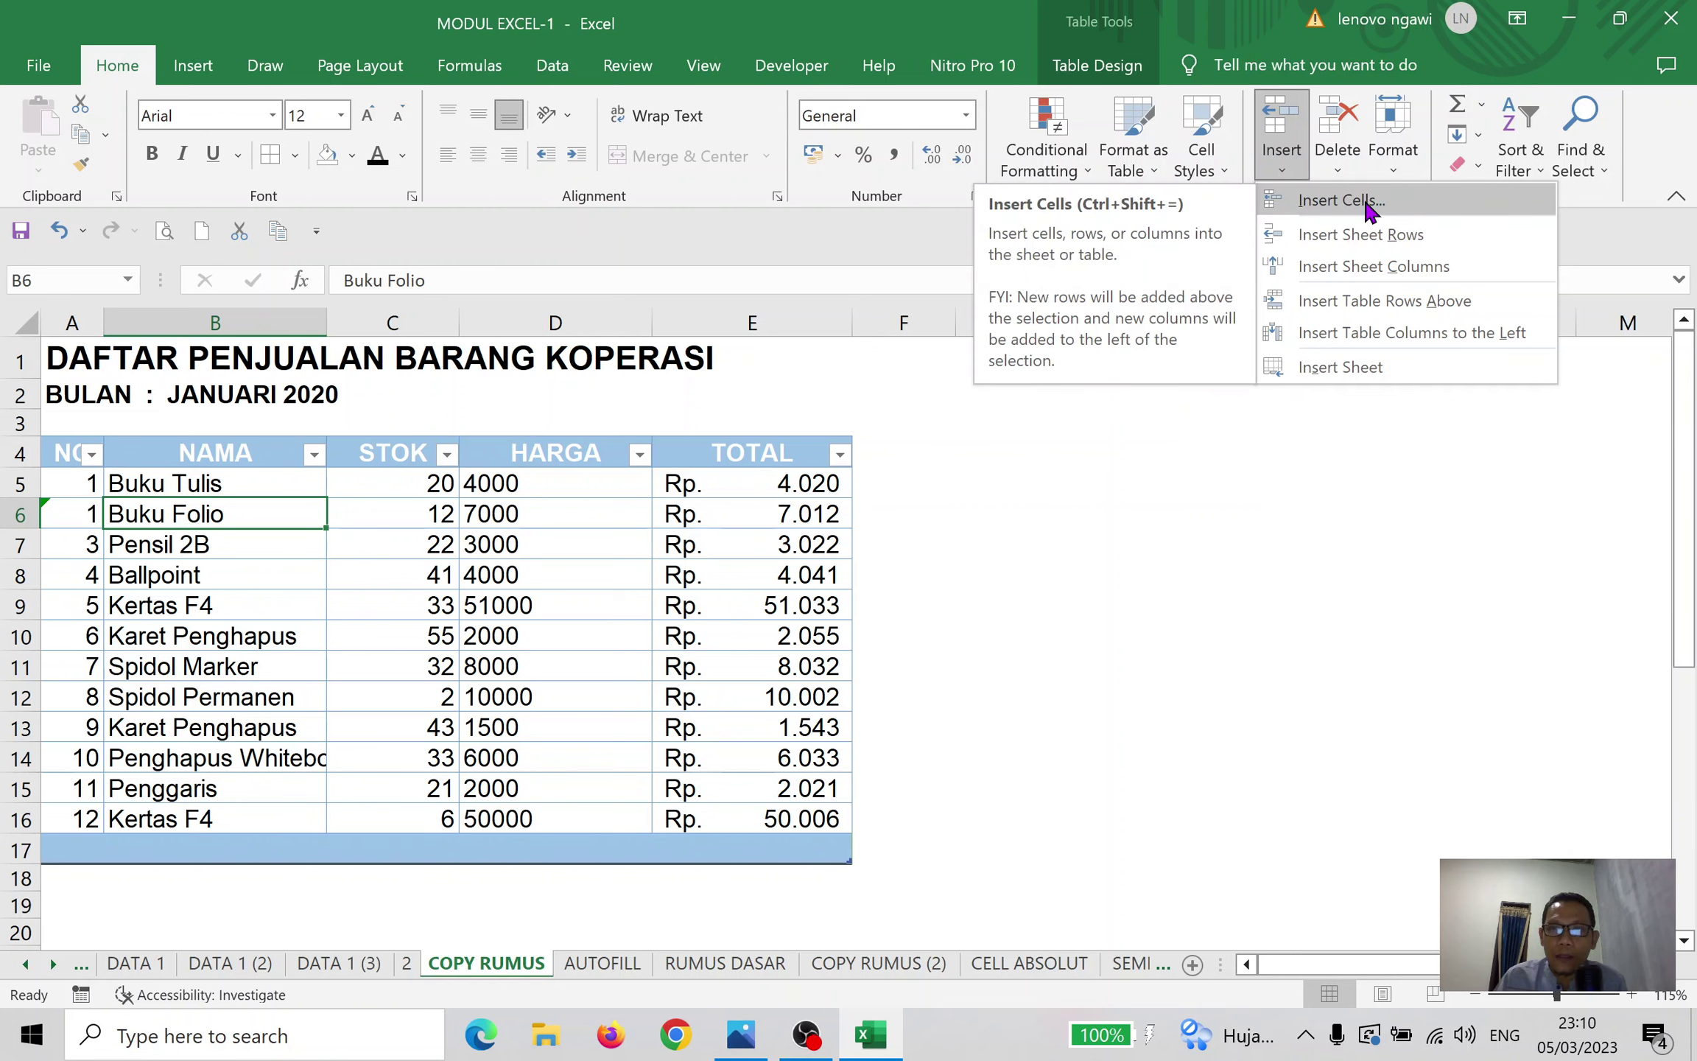
left_click(1341, 200)
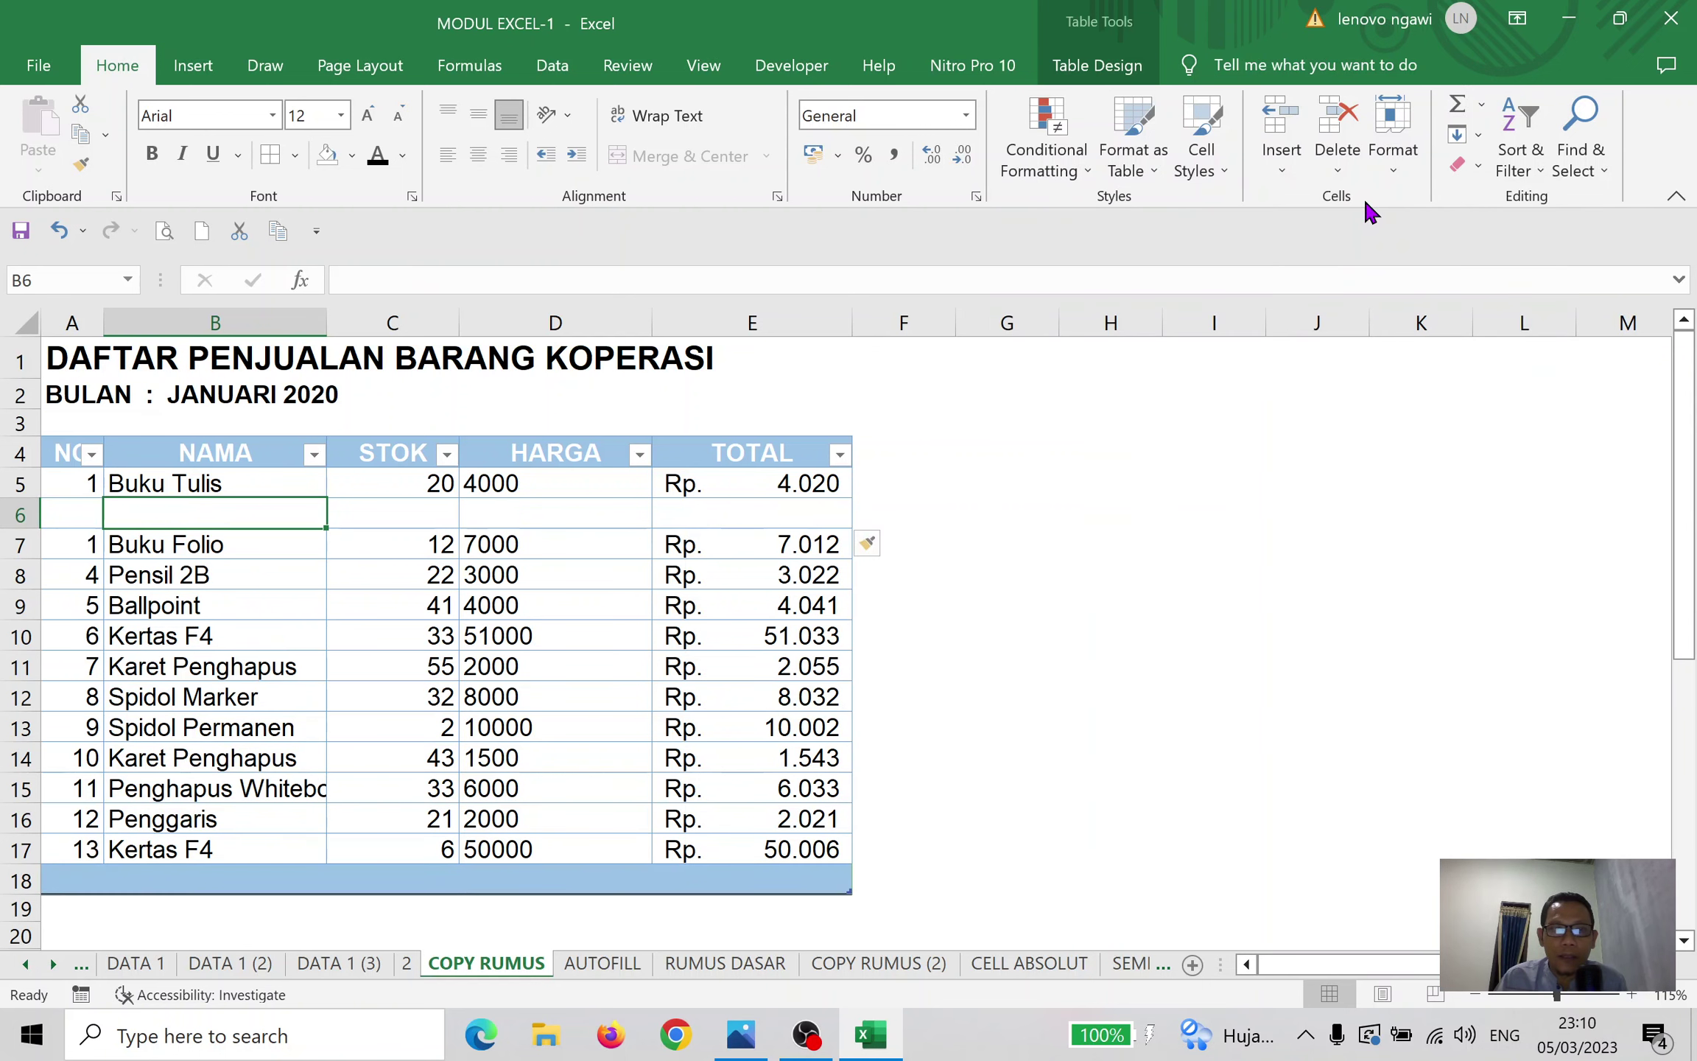
Insert a blank sheet row above the Ballpoint entry at B9 and a blank sheet column before the NAMA column
left_click(1290, 171)
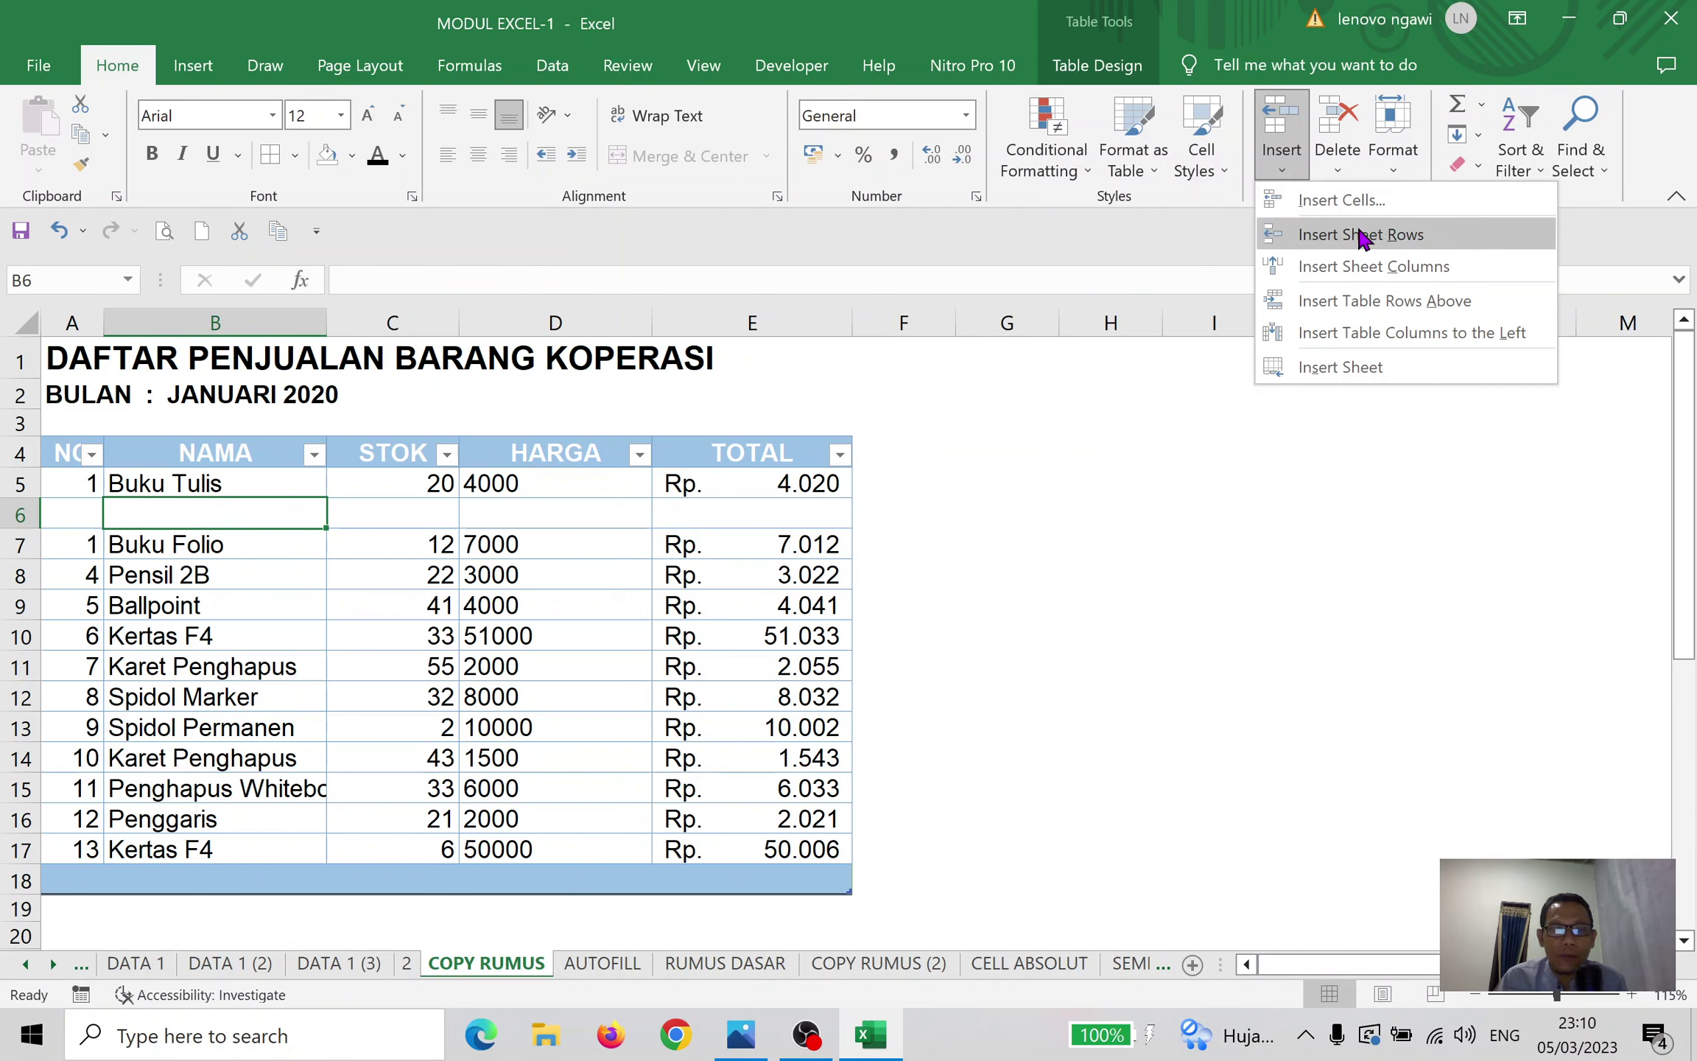
left_click(206, 596)
left_click(193, 600)
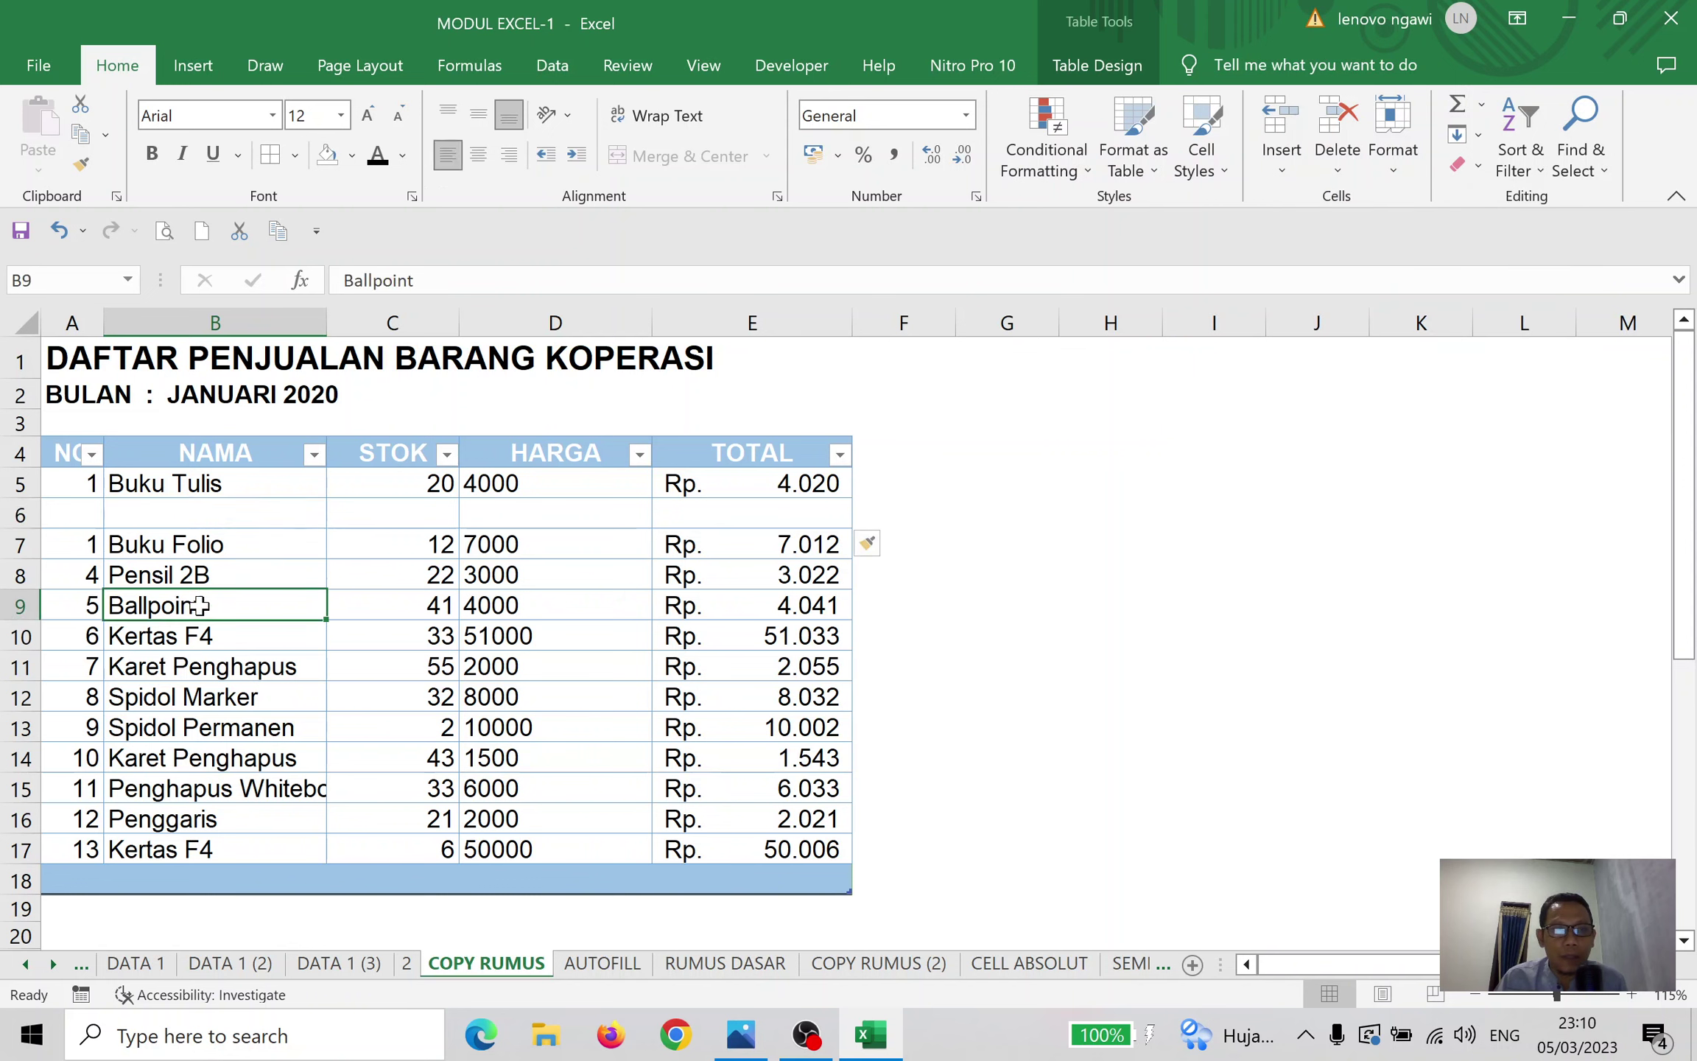
left_click(1282, 140)
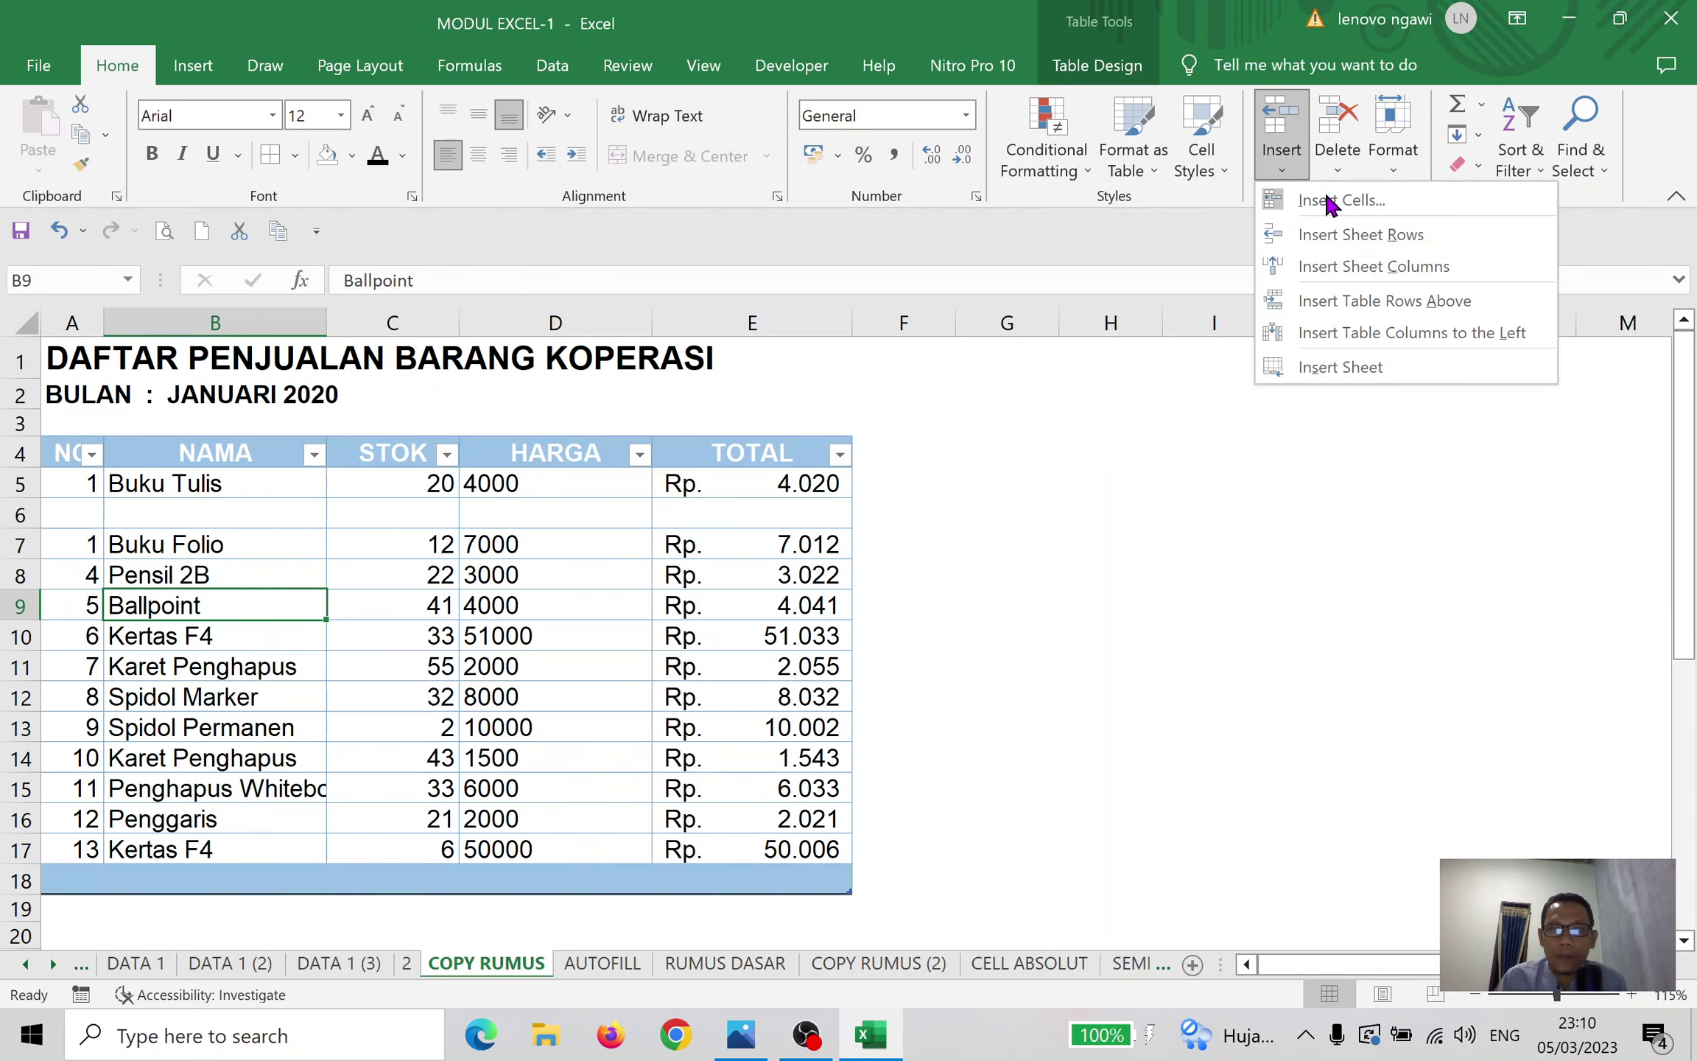
left_click(1353, 235)
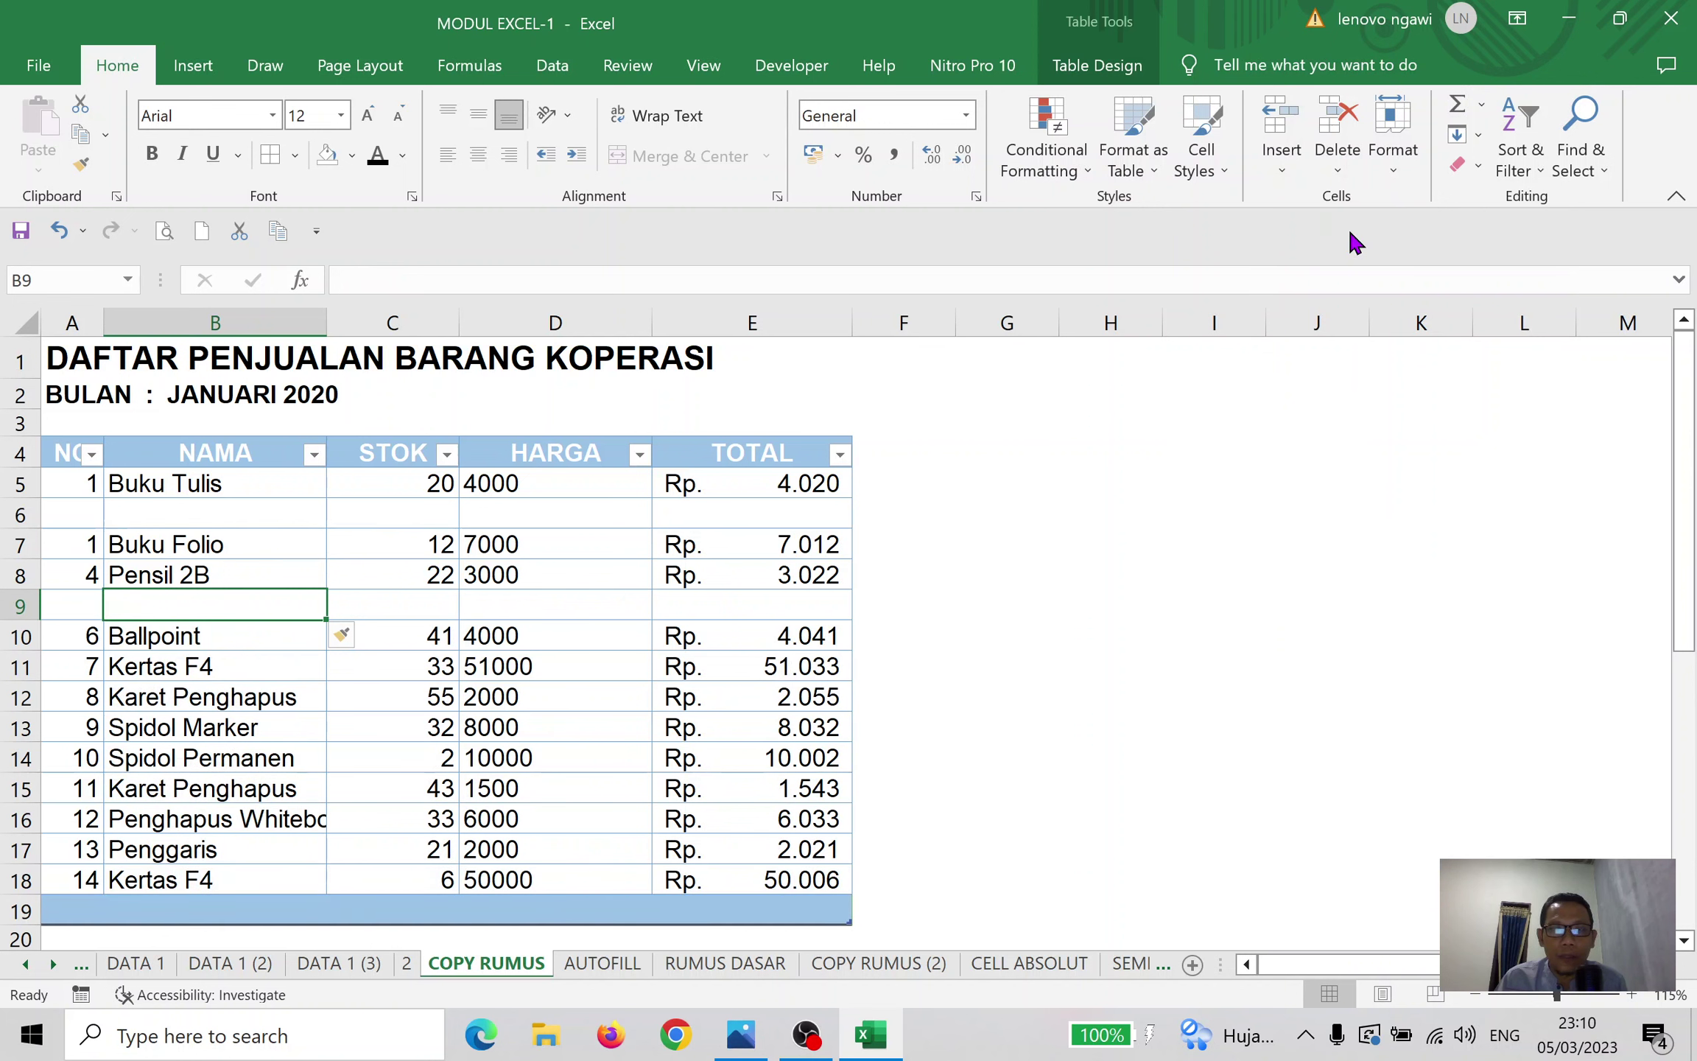
left_click(1283, 173)
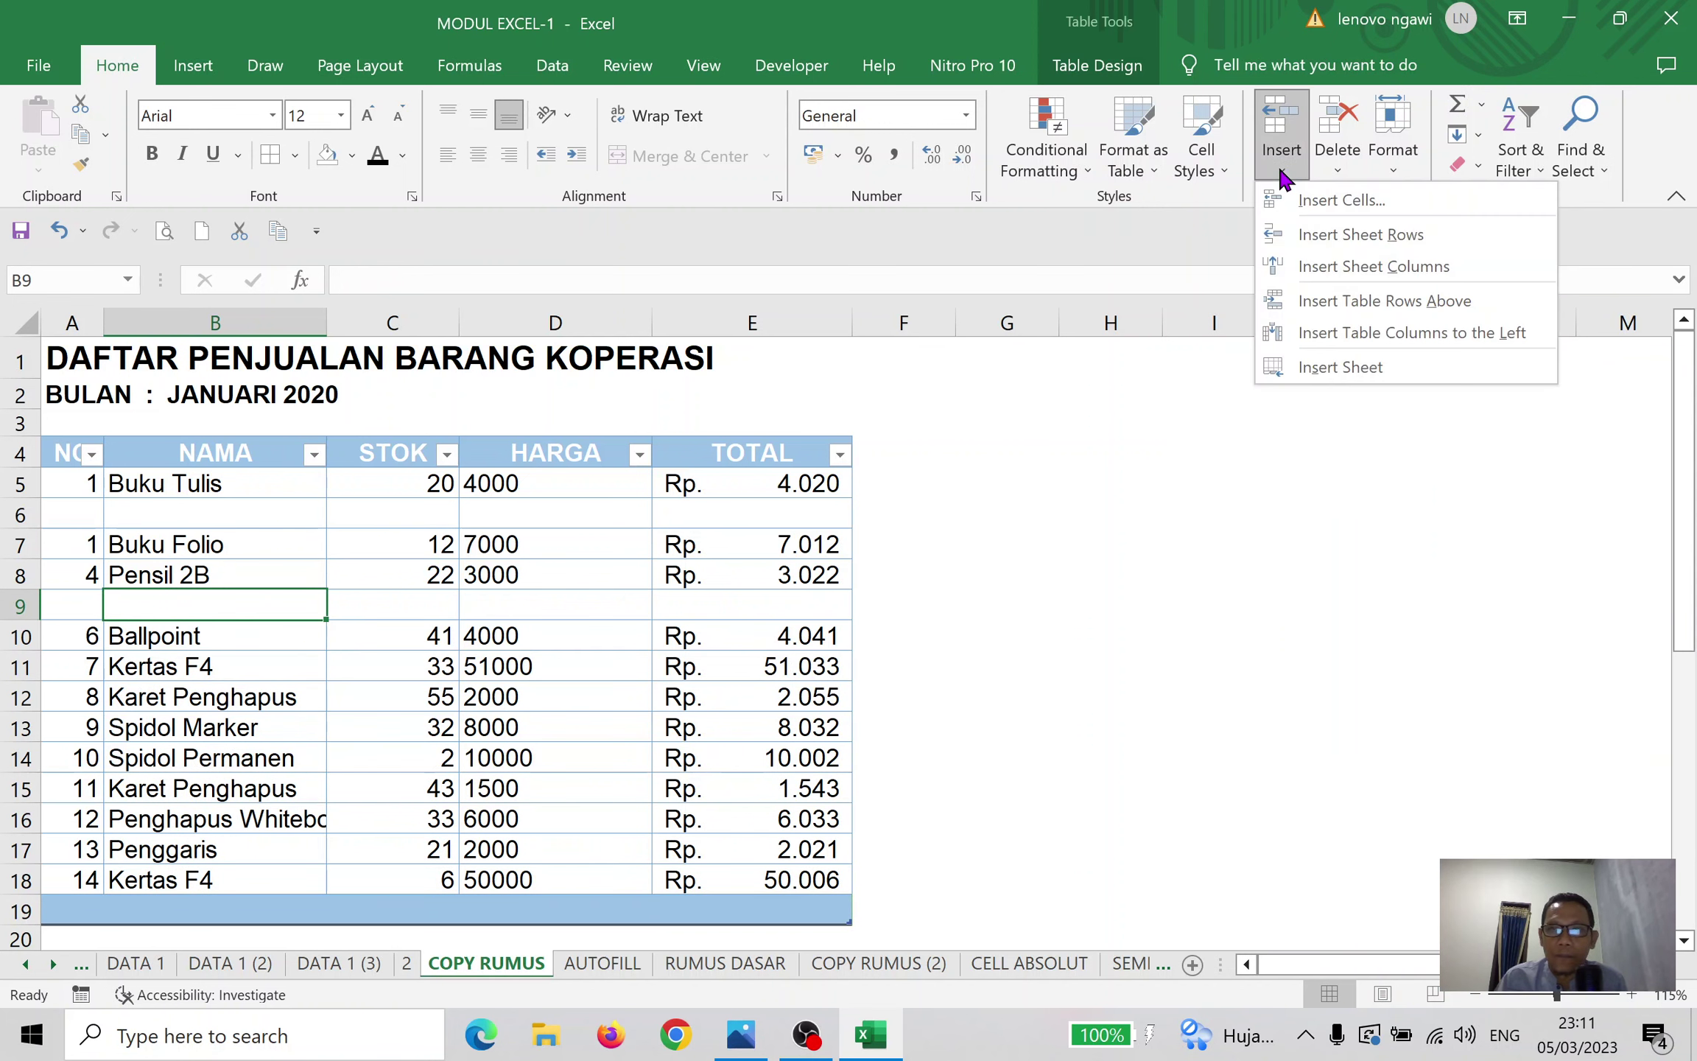
left_click(1326, 269)
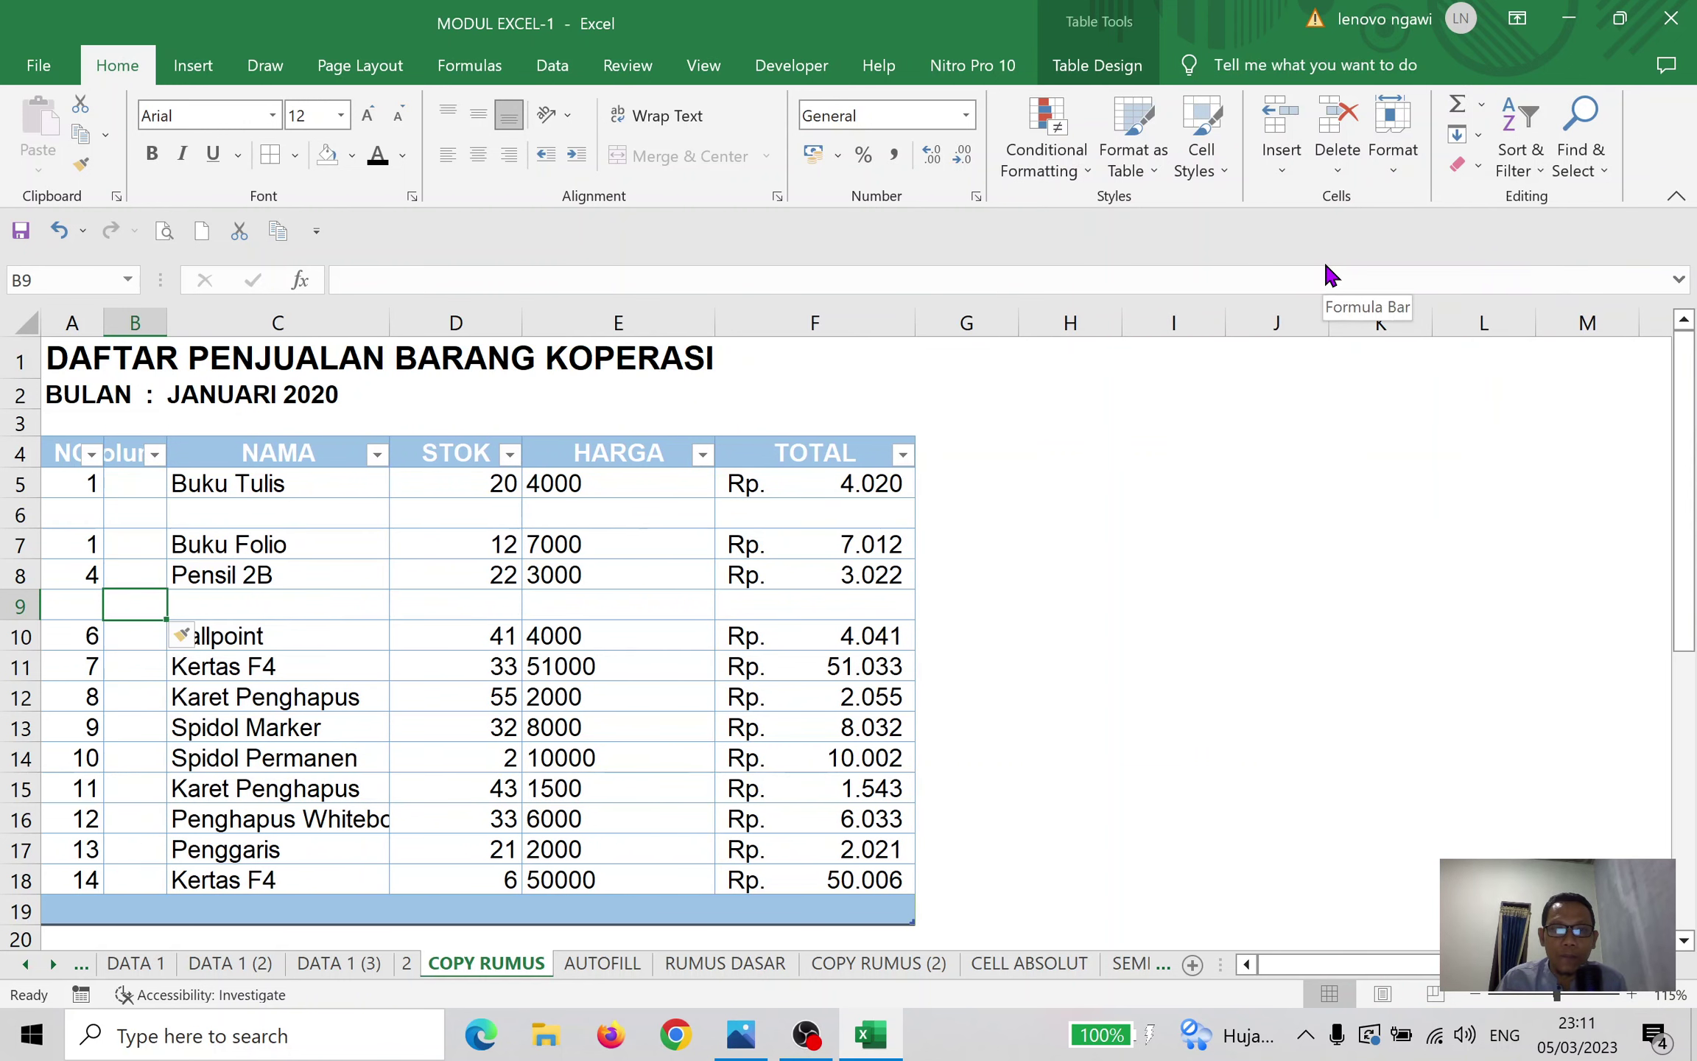
Insert a blank table row above the Kertas F4 entry at C11
left_click(1282, 167)
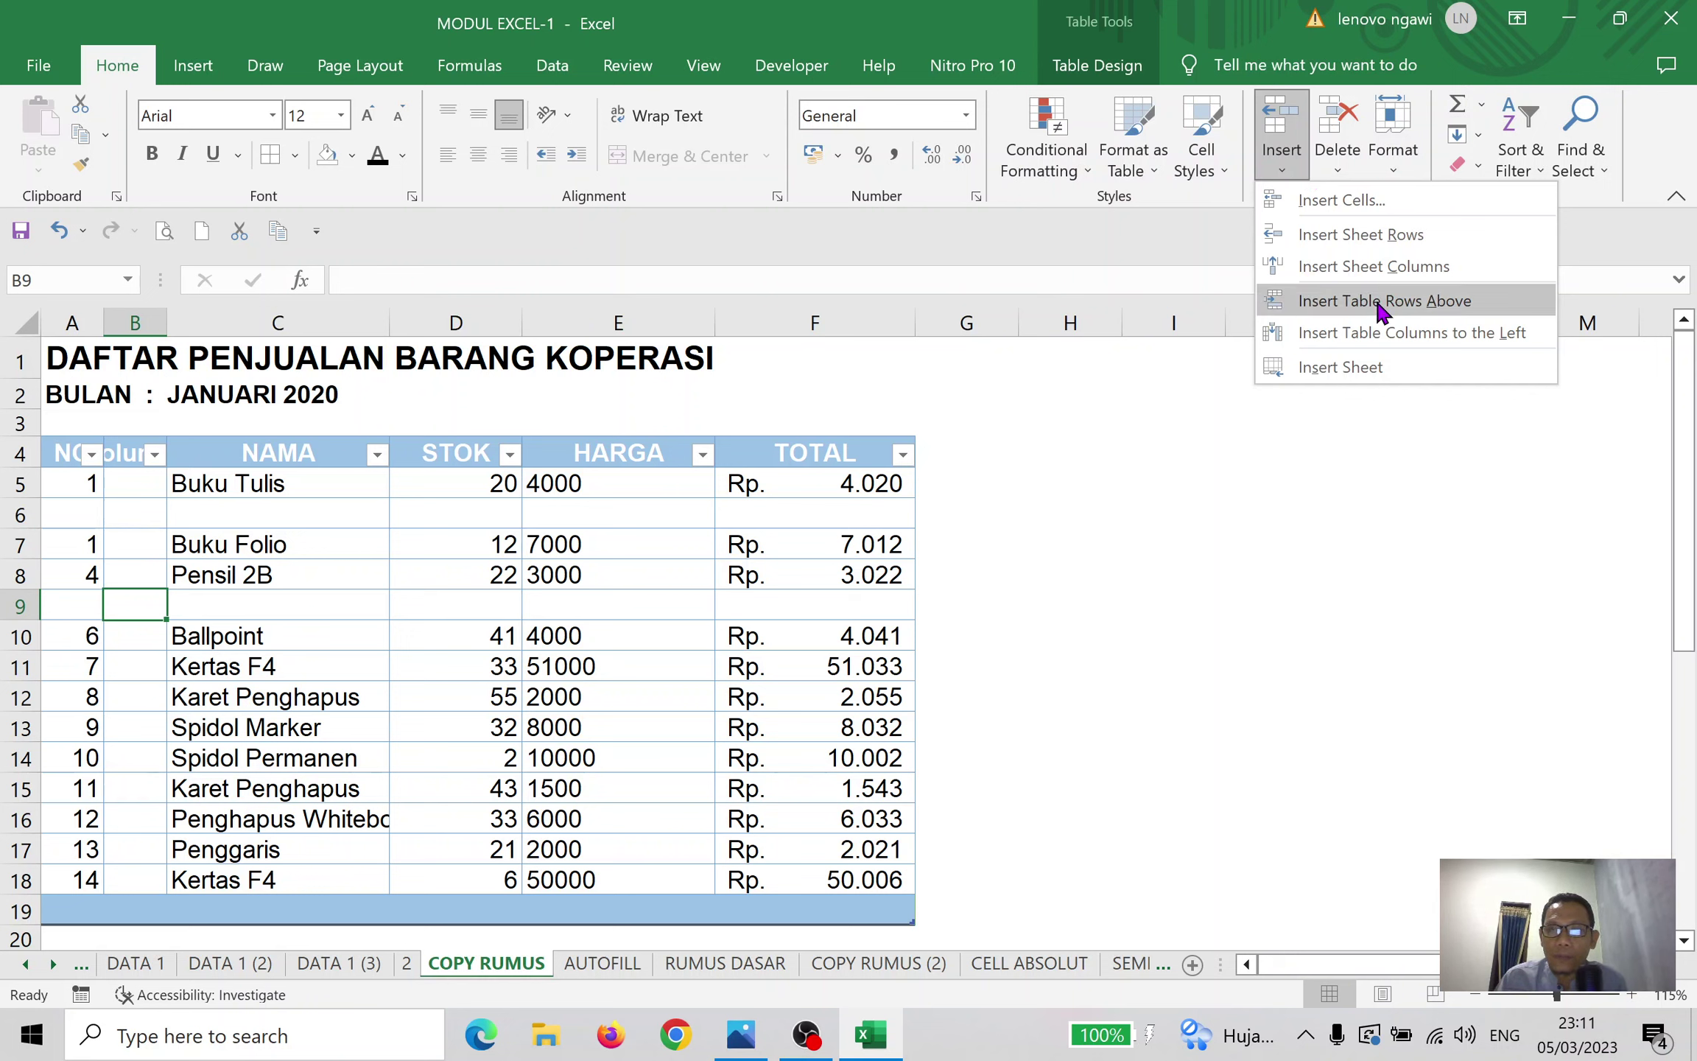
left_click(295, 704)
left_click(306, 672)
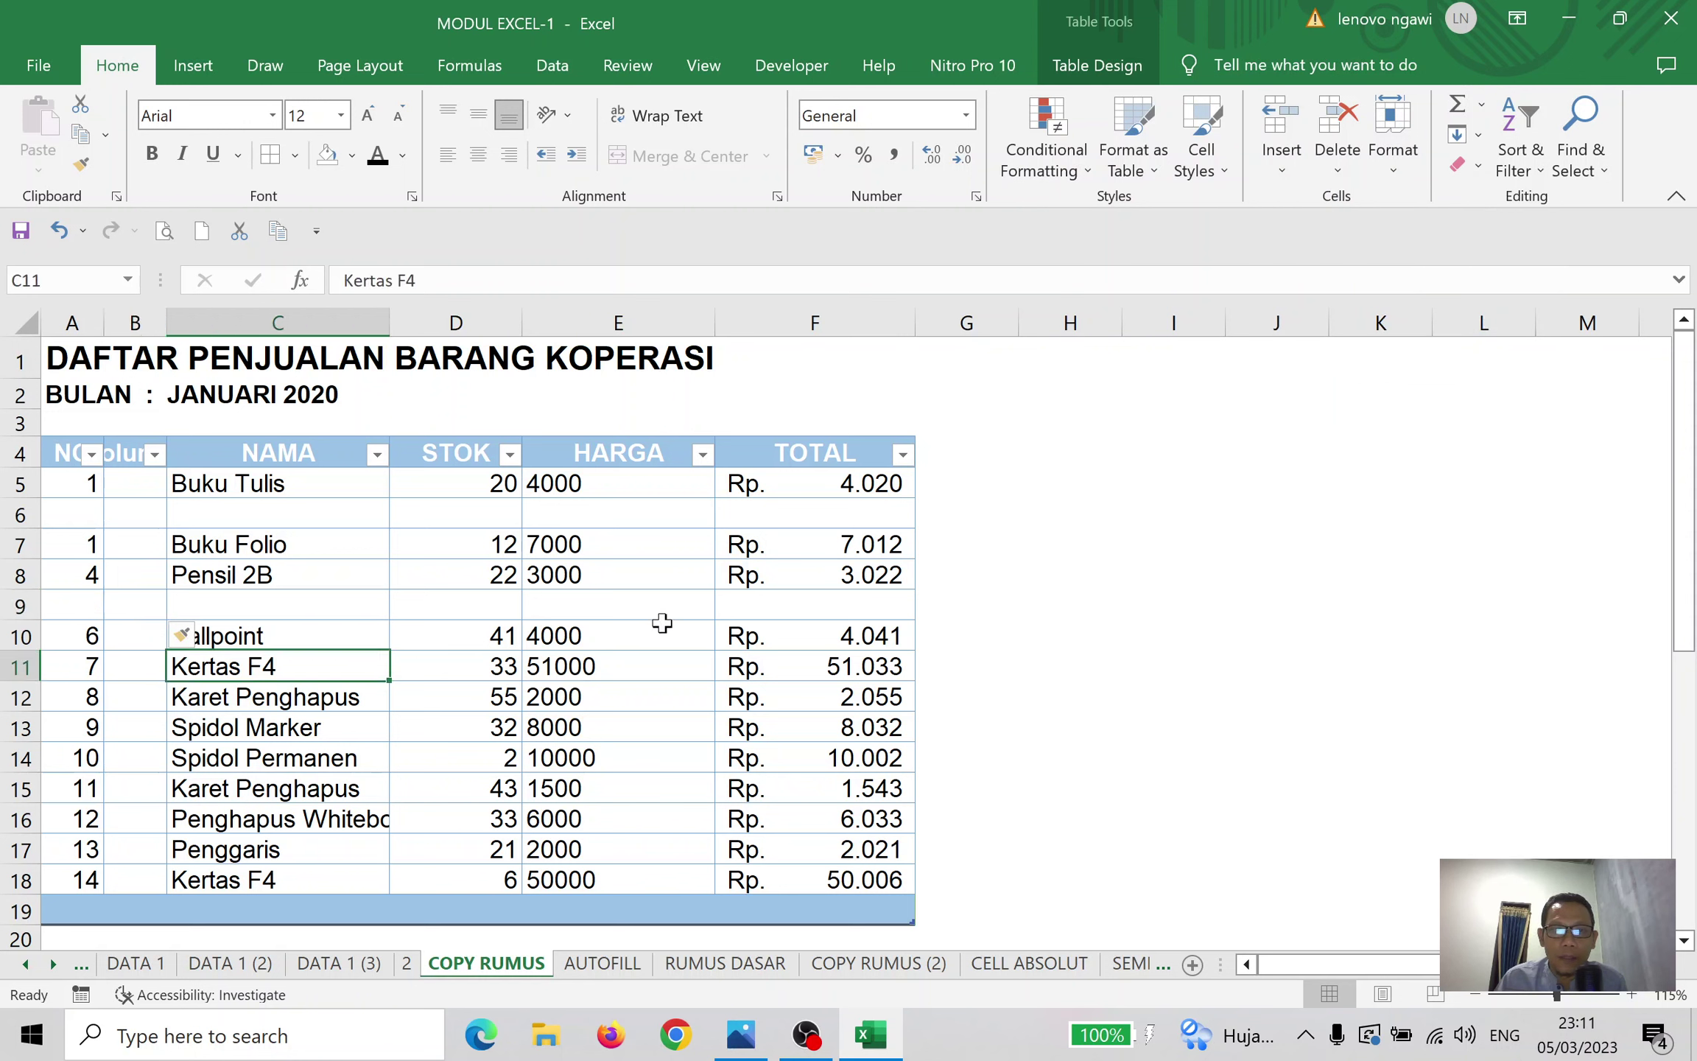
left_click(1282, 170)
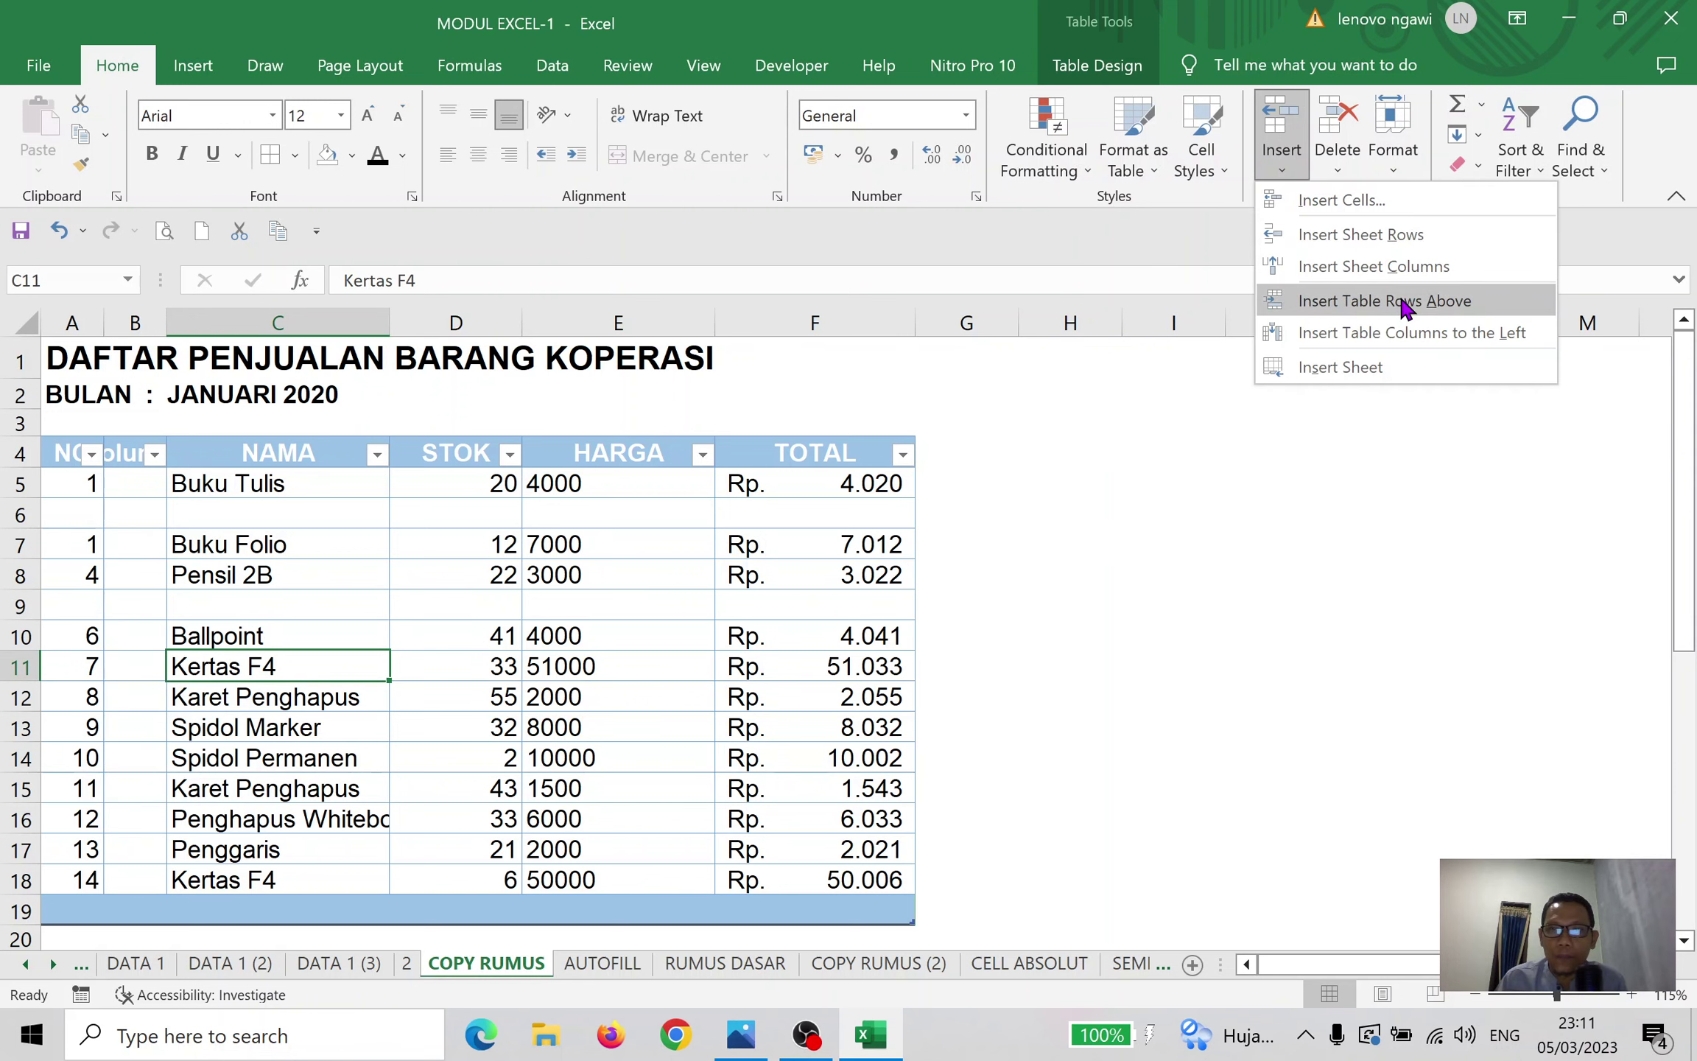
left_click(1307, 299)
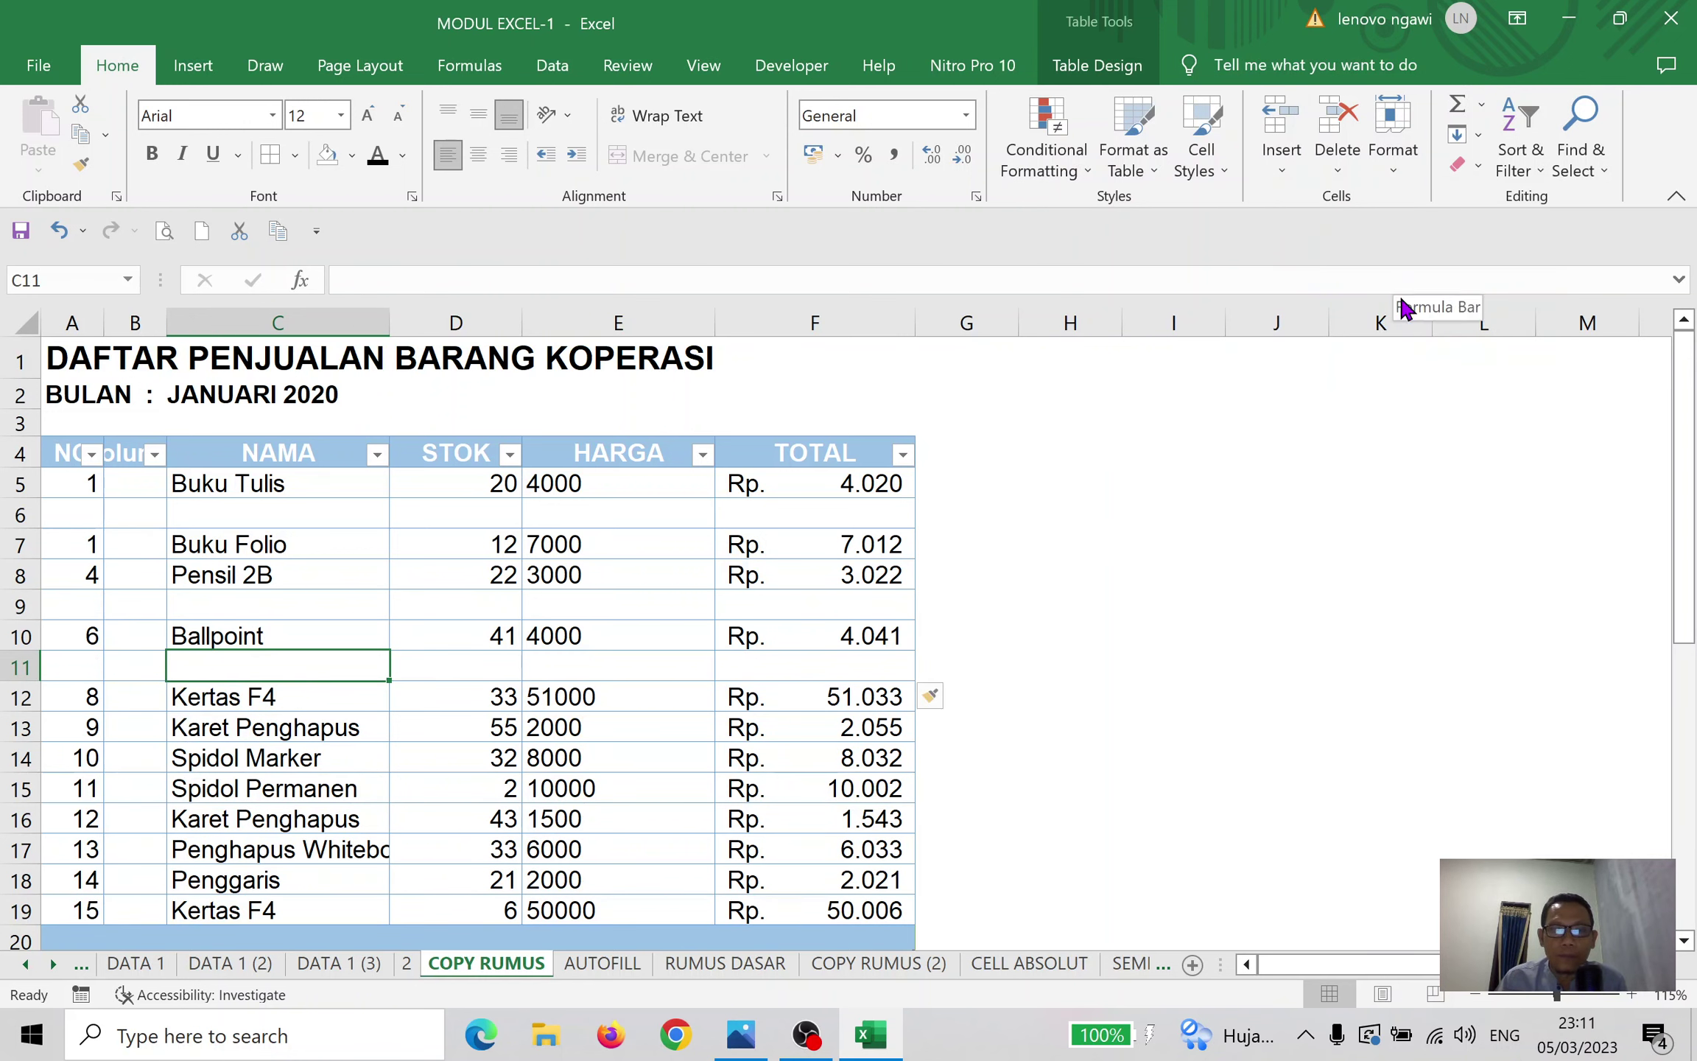
left_click(1302, 175)
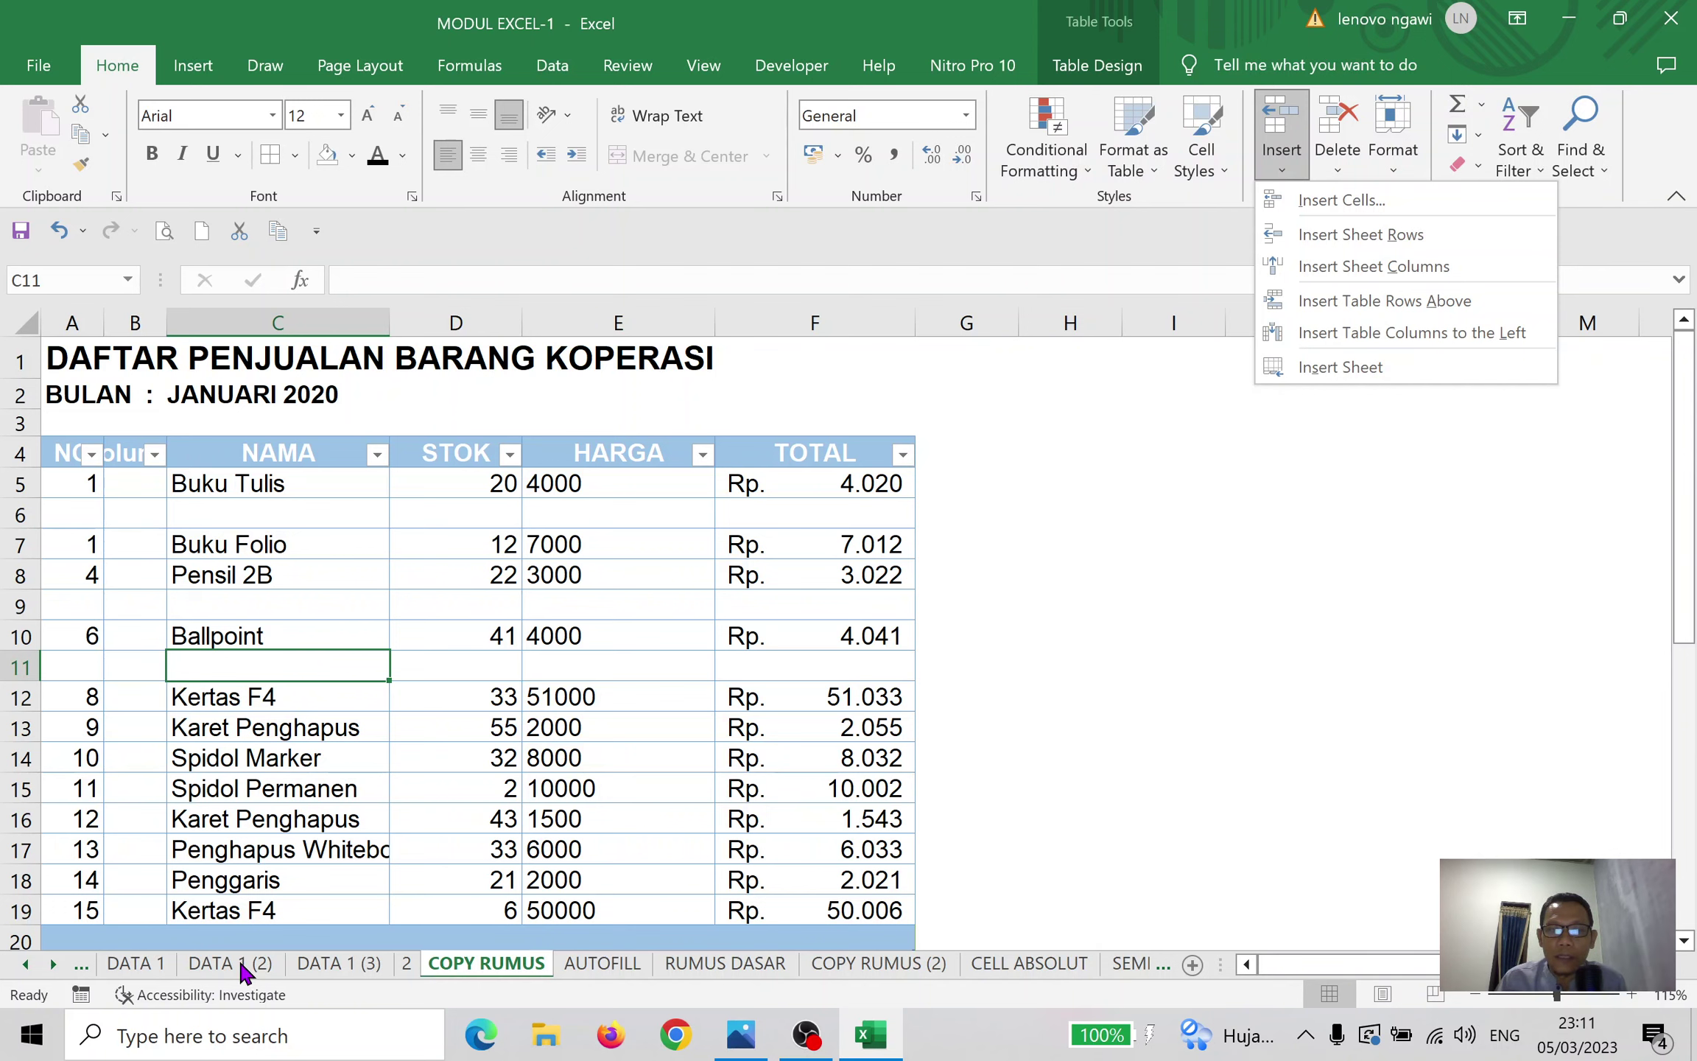
left_click(1285, 750)
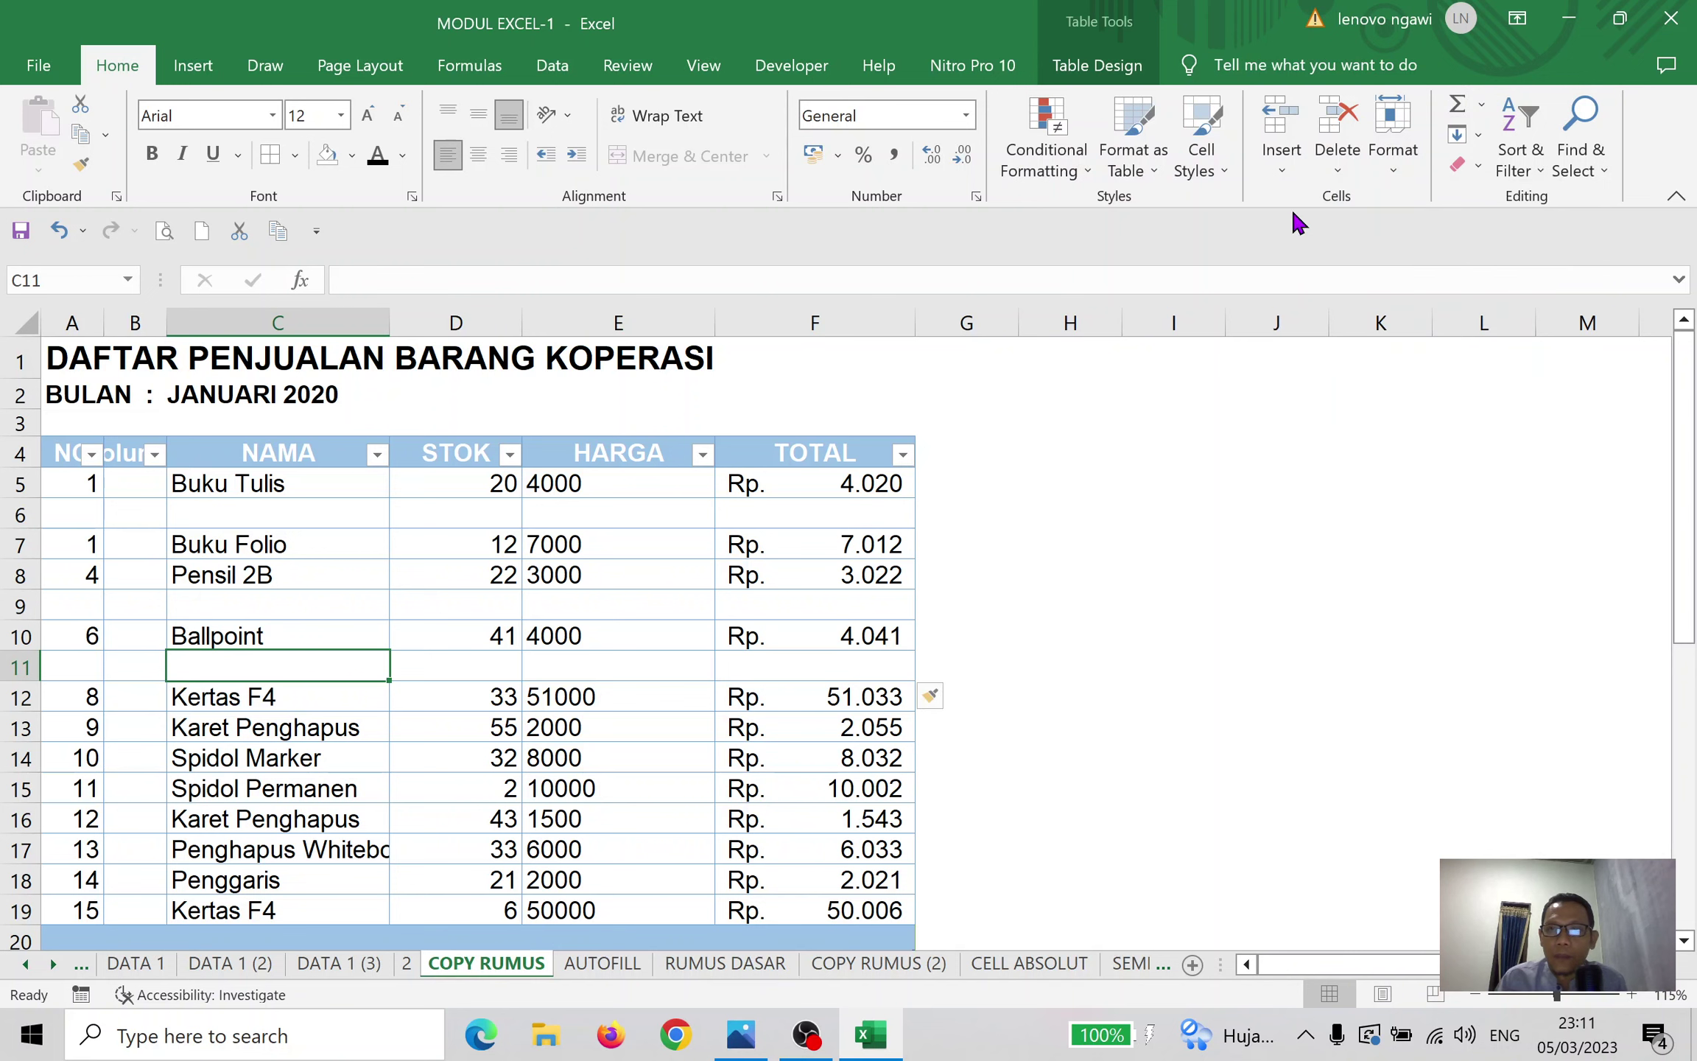
left_click(1291, 171)
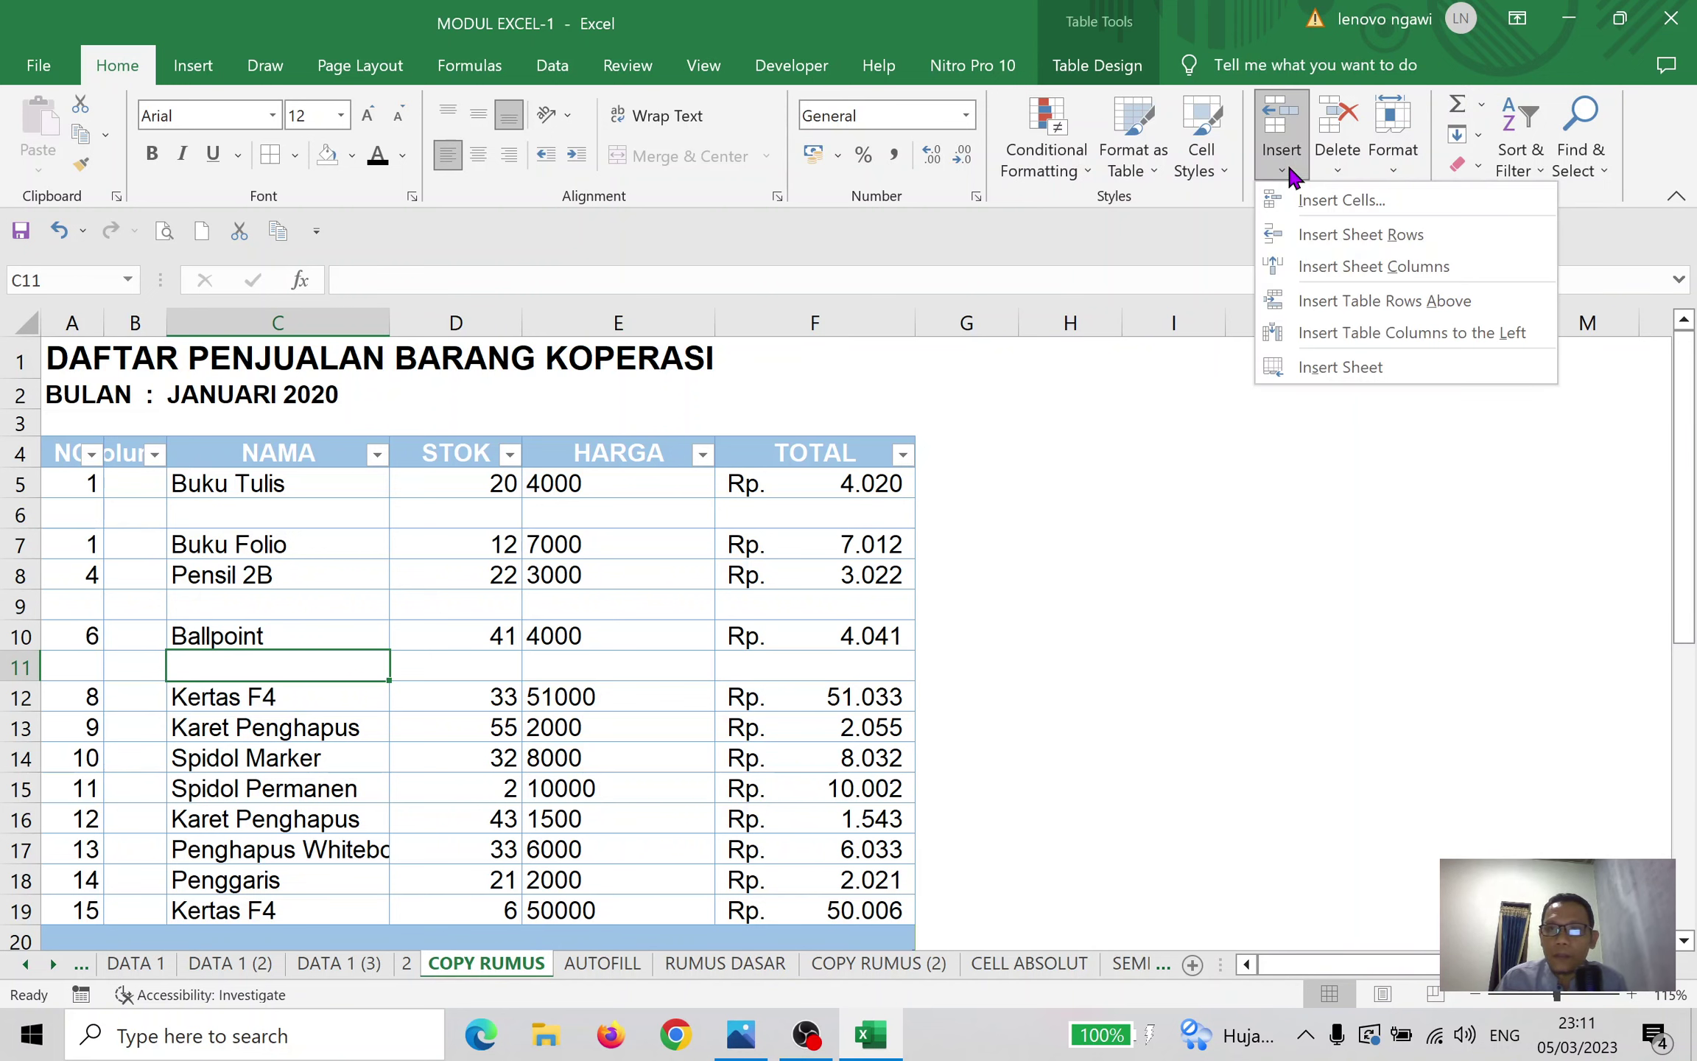
Remove the blank row above Buku Folio by applying Delete Cells at B6
left_click(1344, 170)
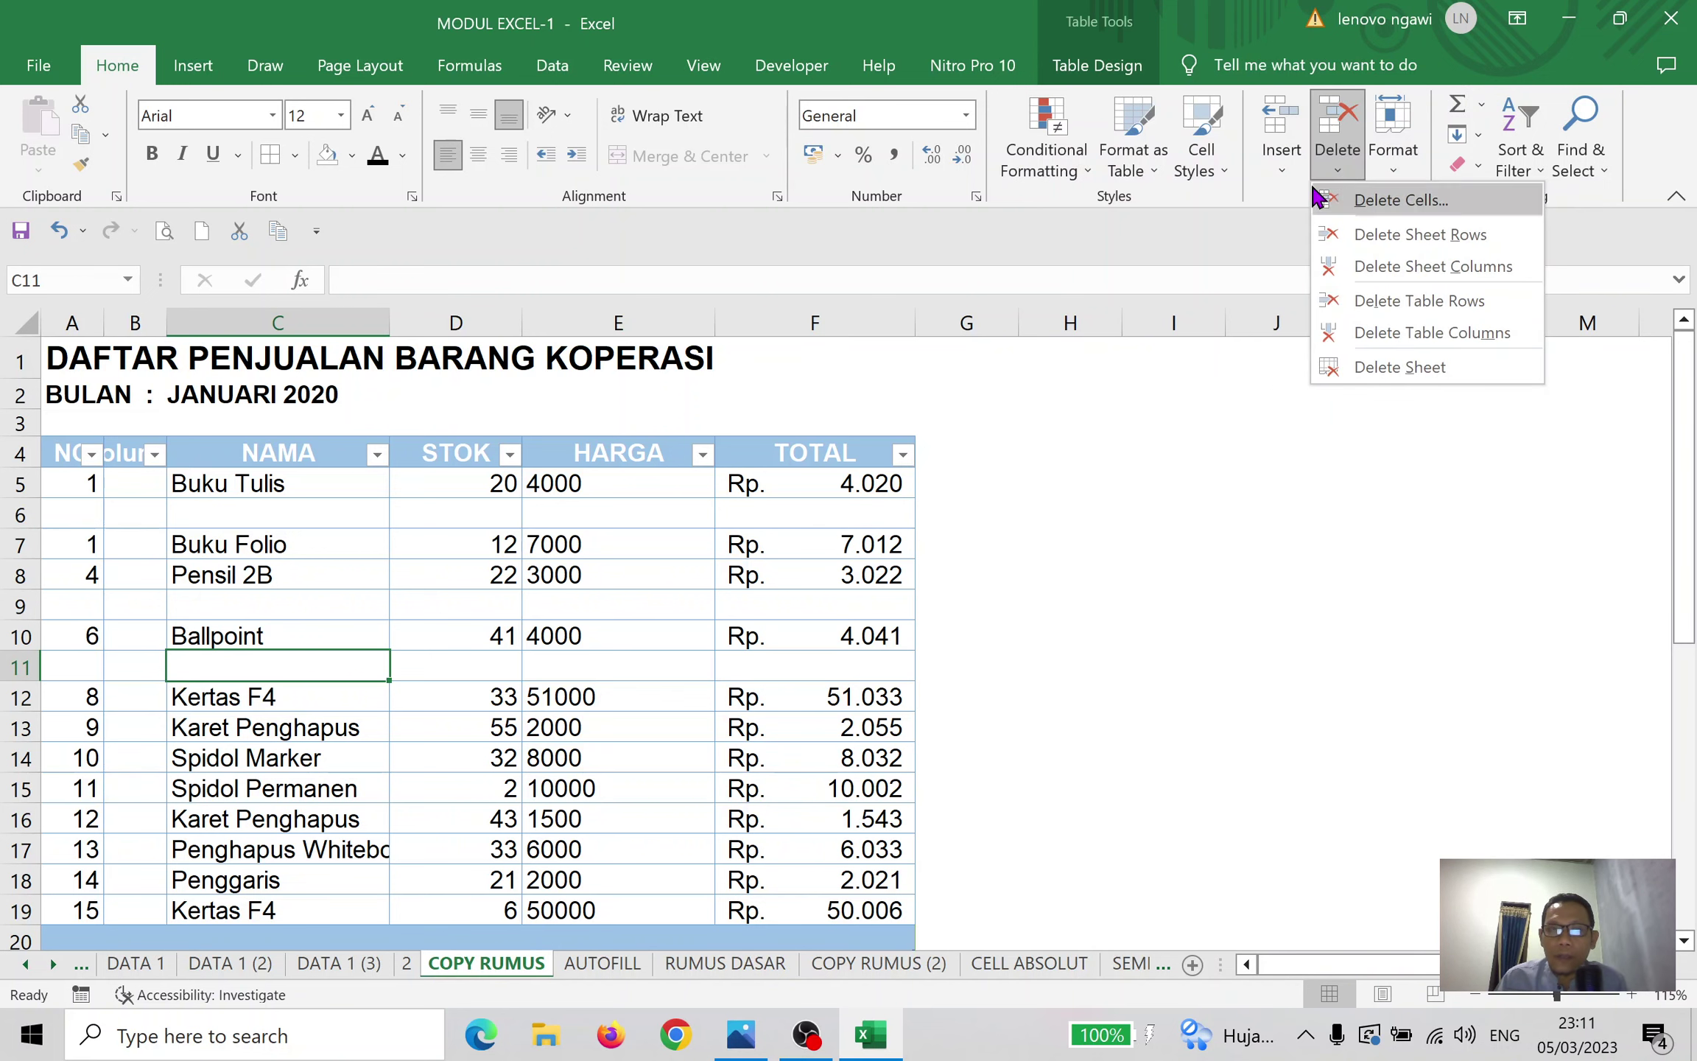
left_click(227, 496)
left_click(135, 513)
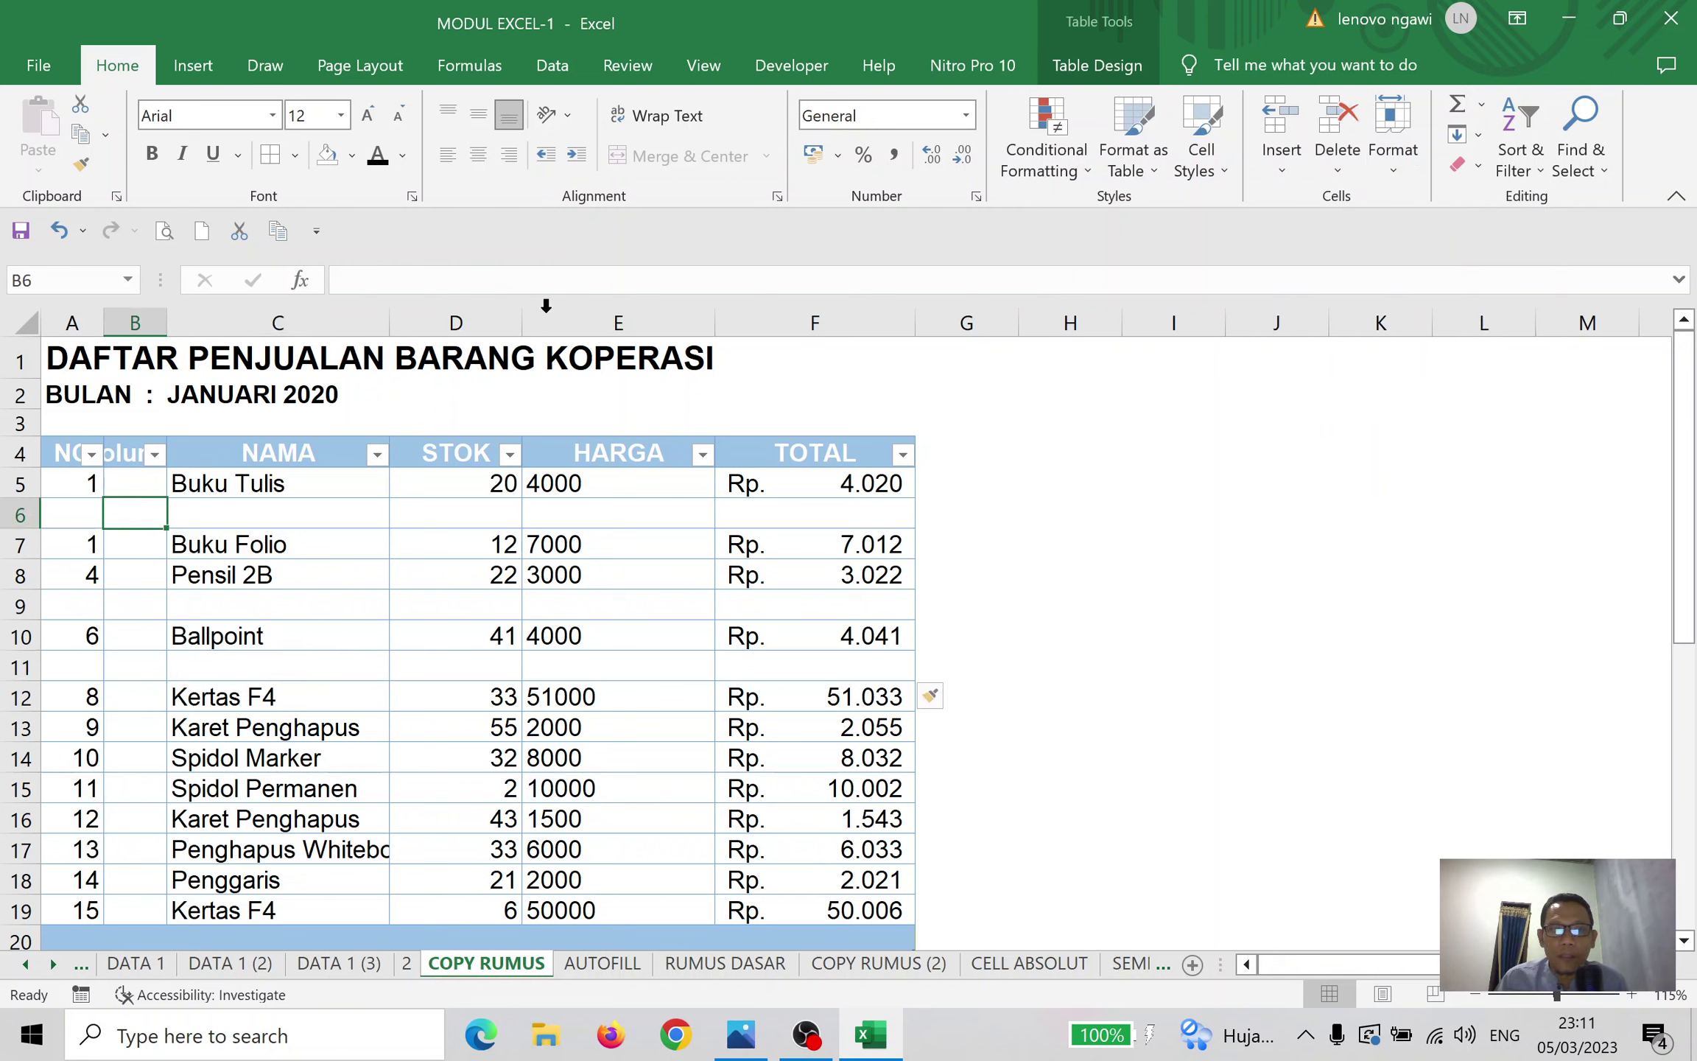
left_click(1335, 170)
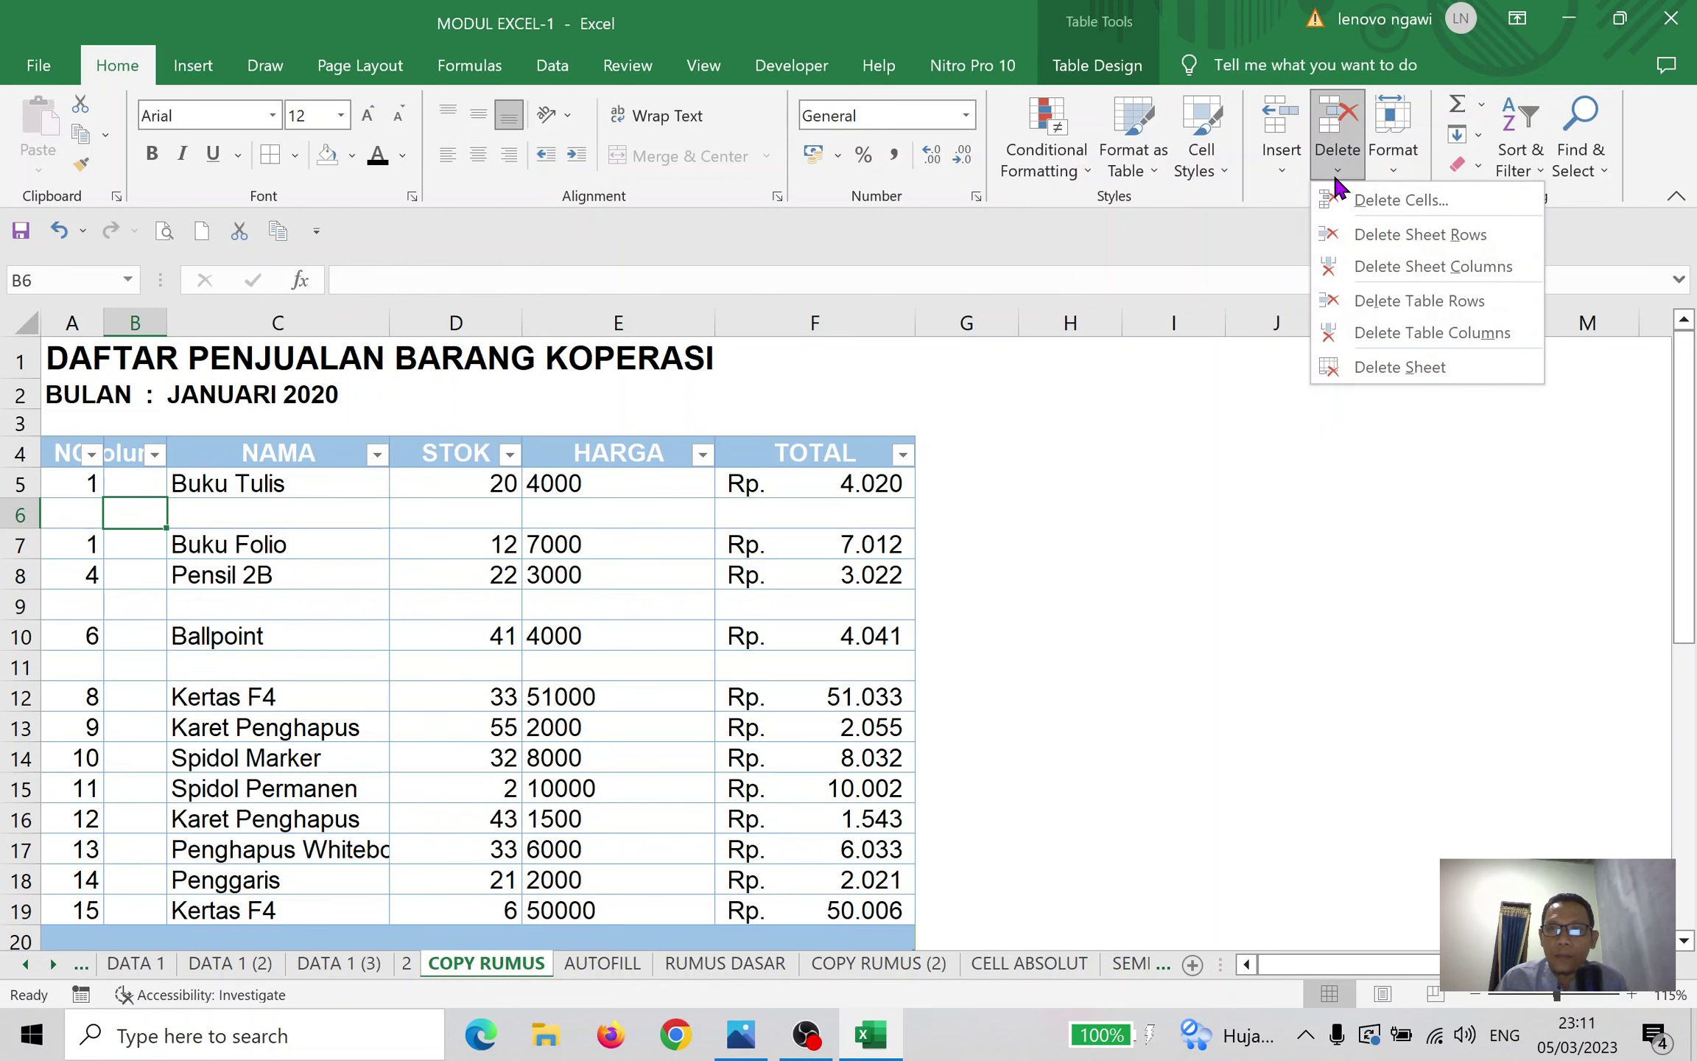
left_click(1399, 200)
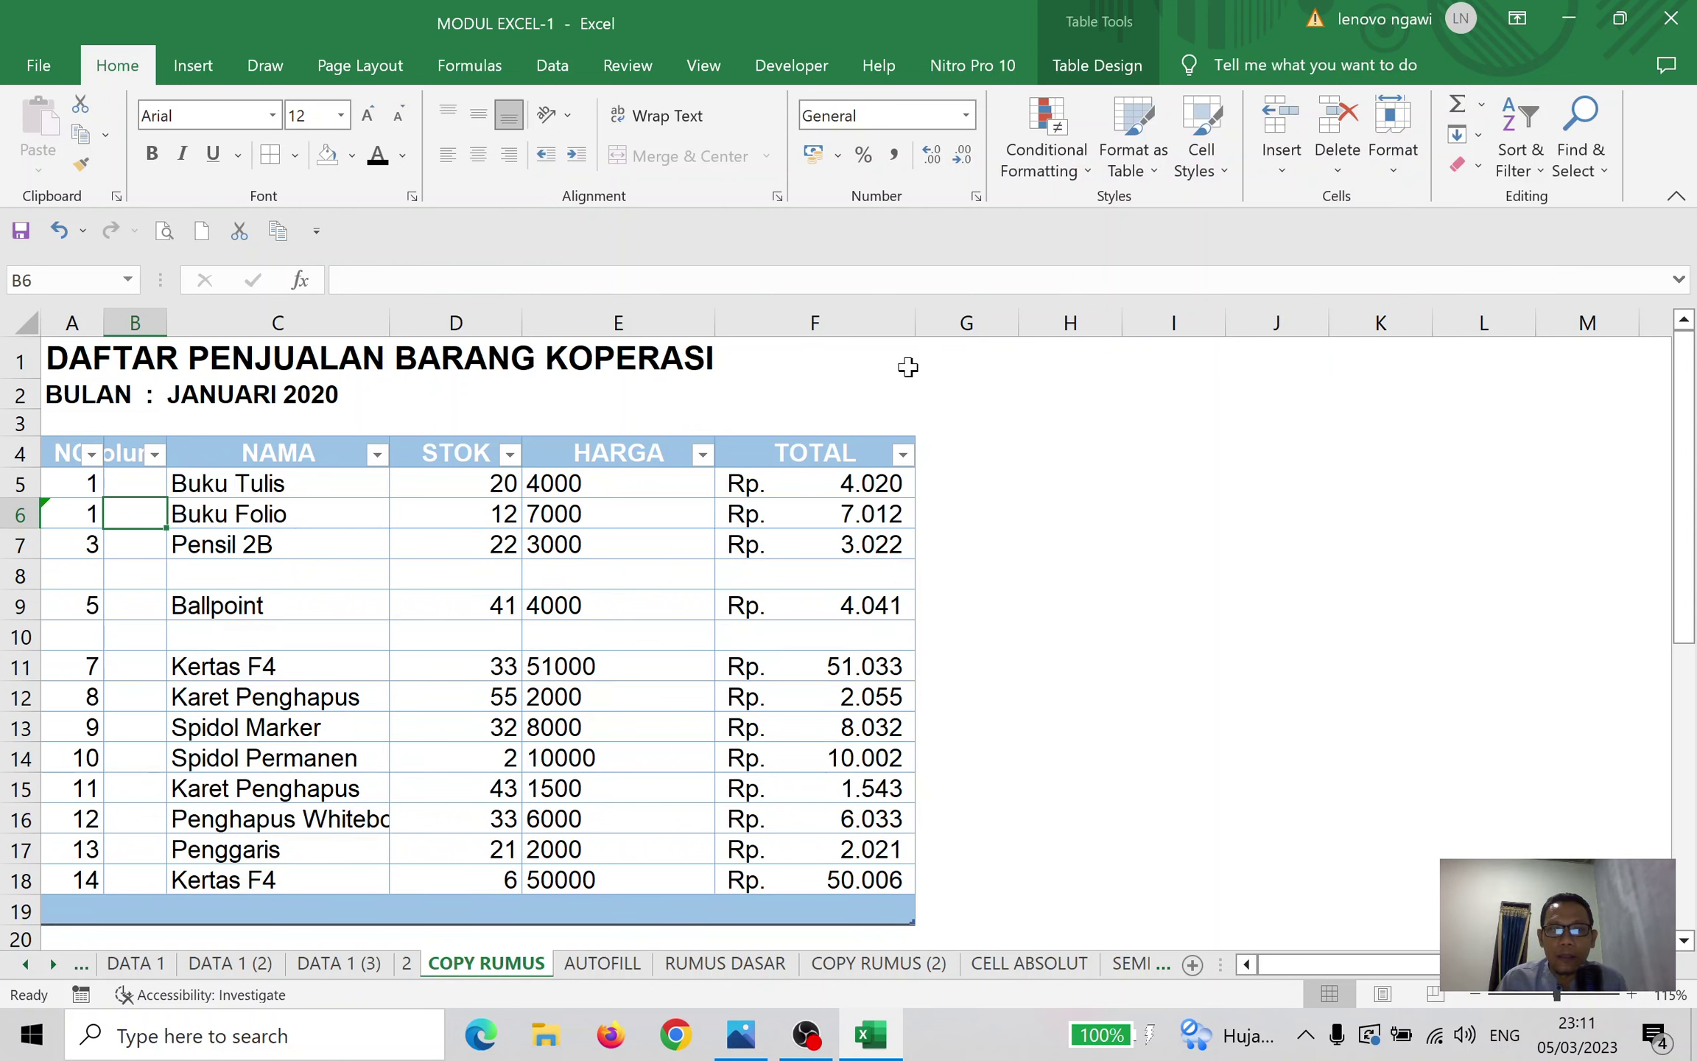
Delete the blank sheet row above the Ballpoint entry at B8
left_click(136, 575)
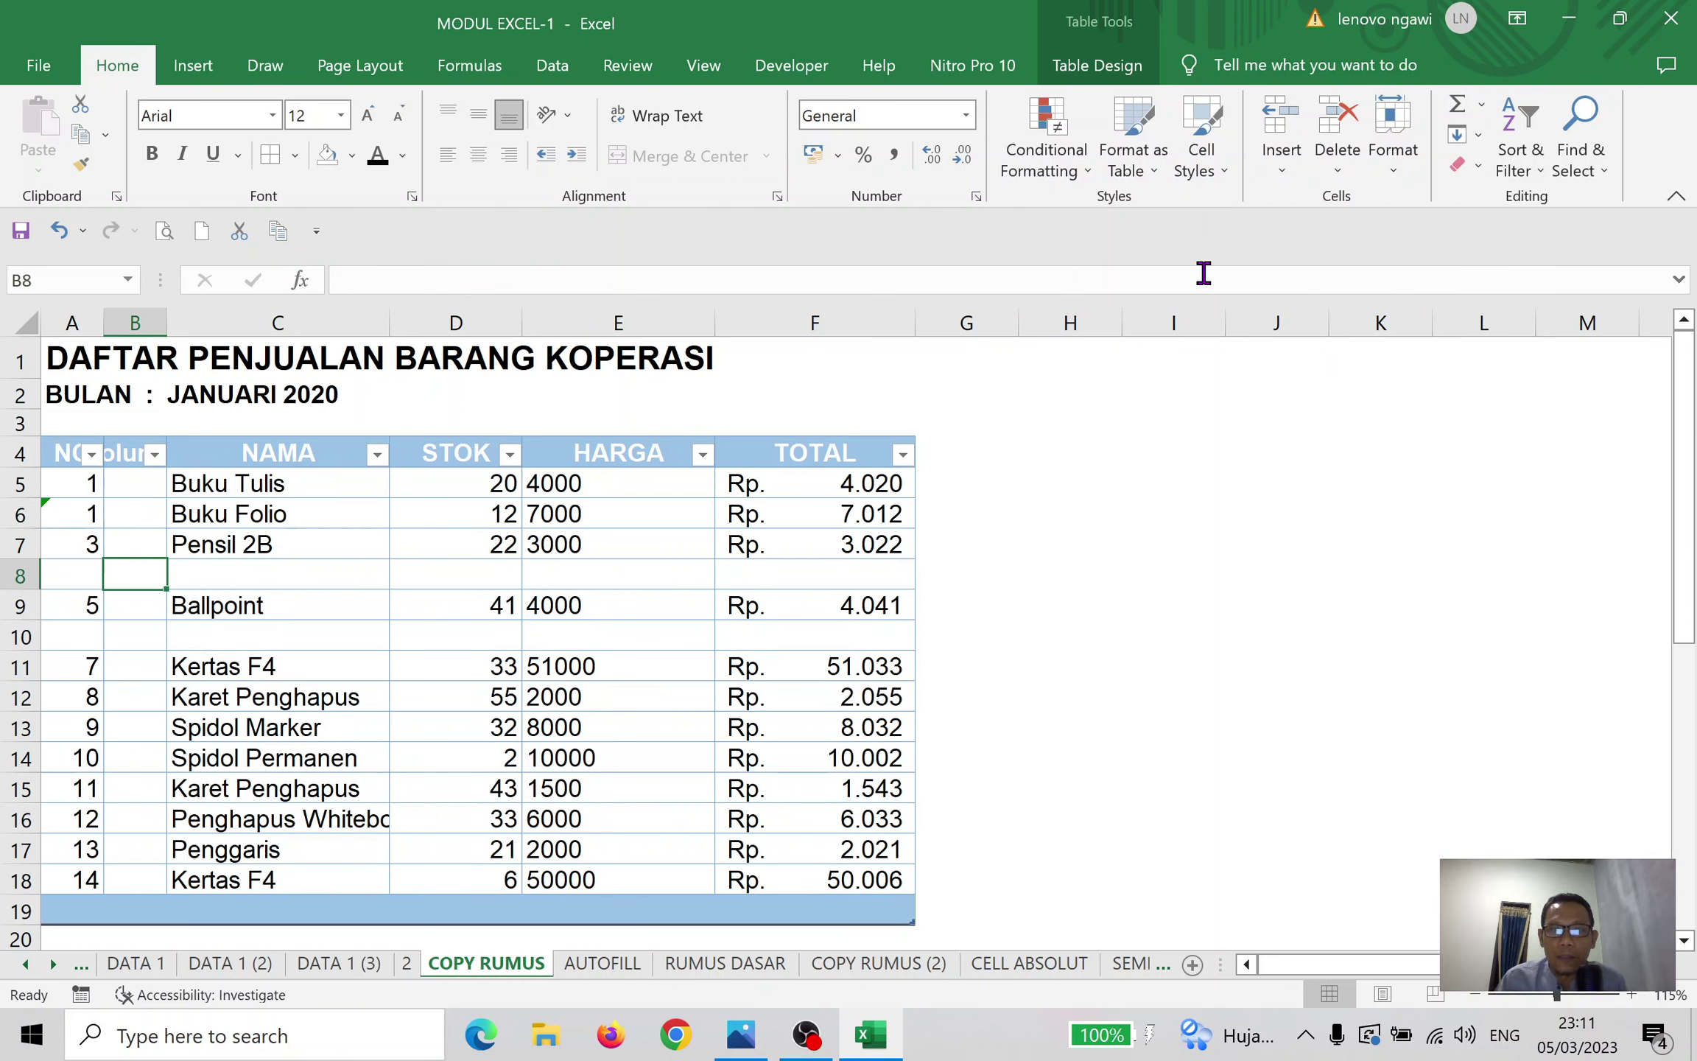
left_click(1339, 174)
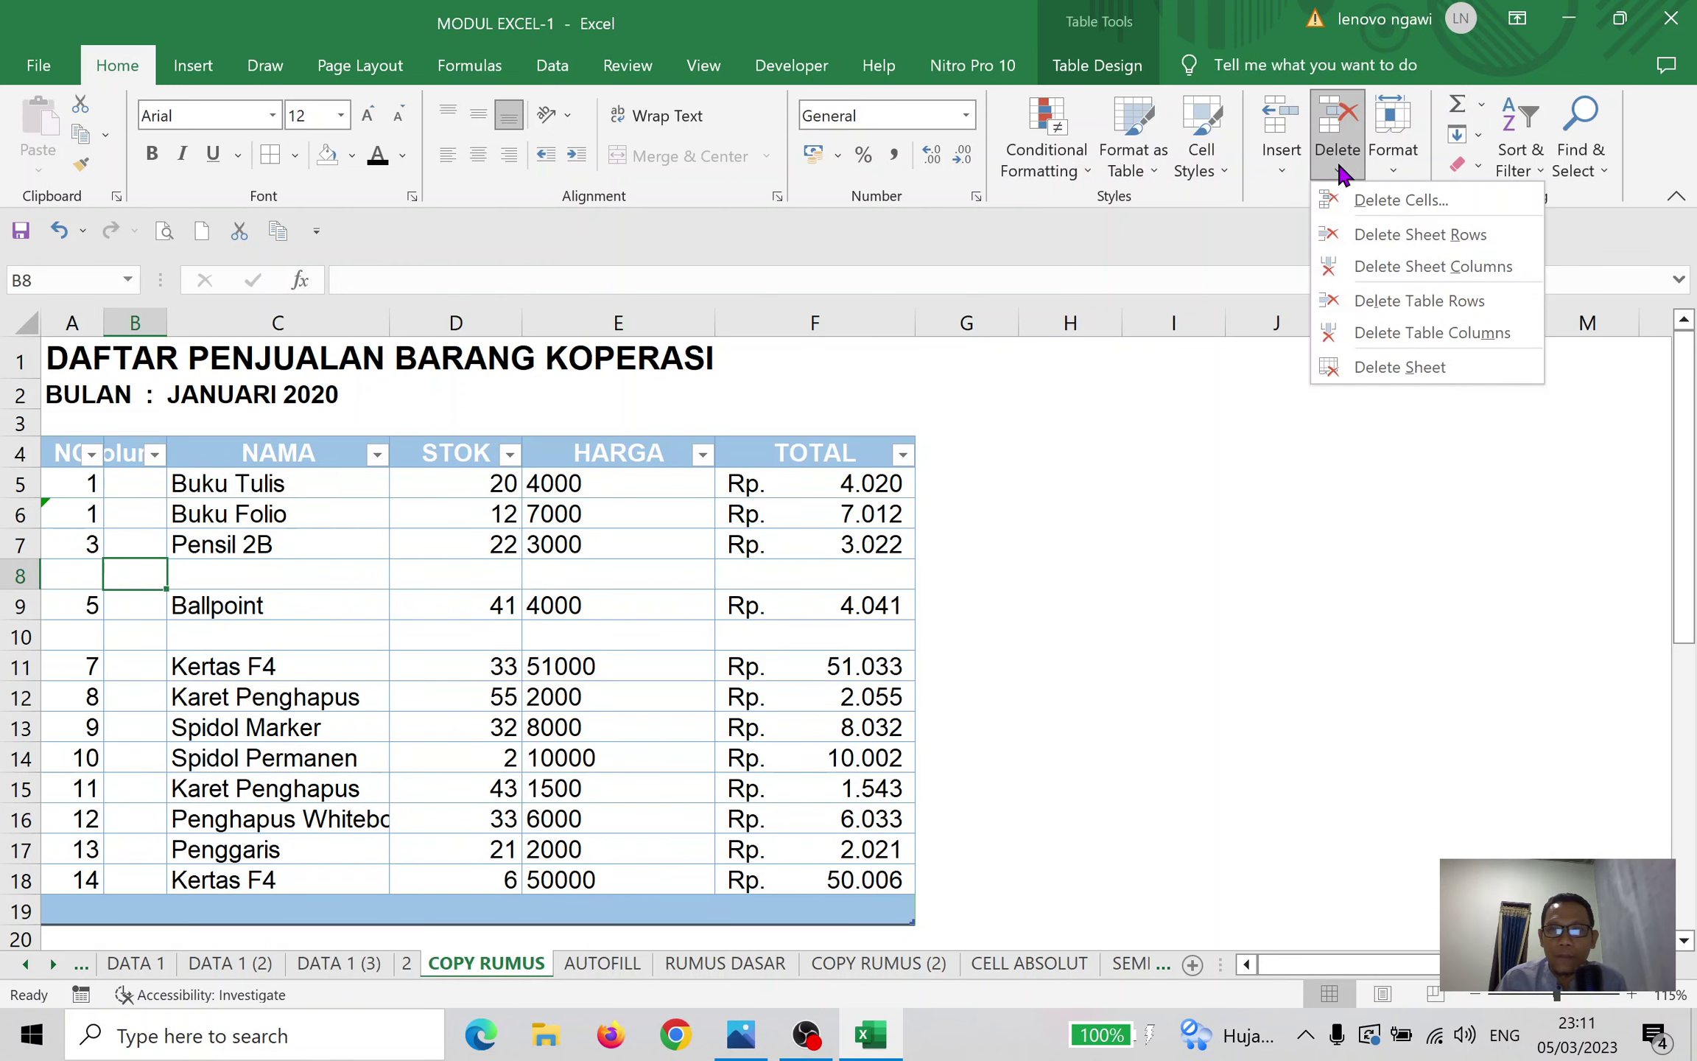
left_click(1423, 237)
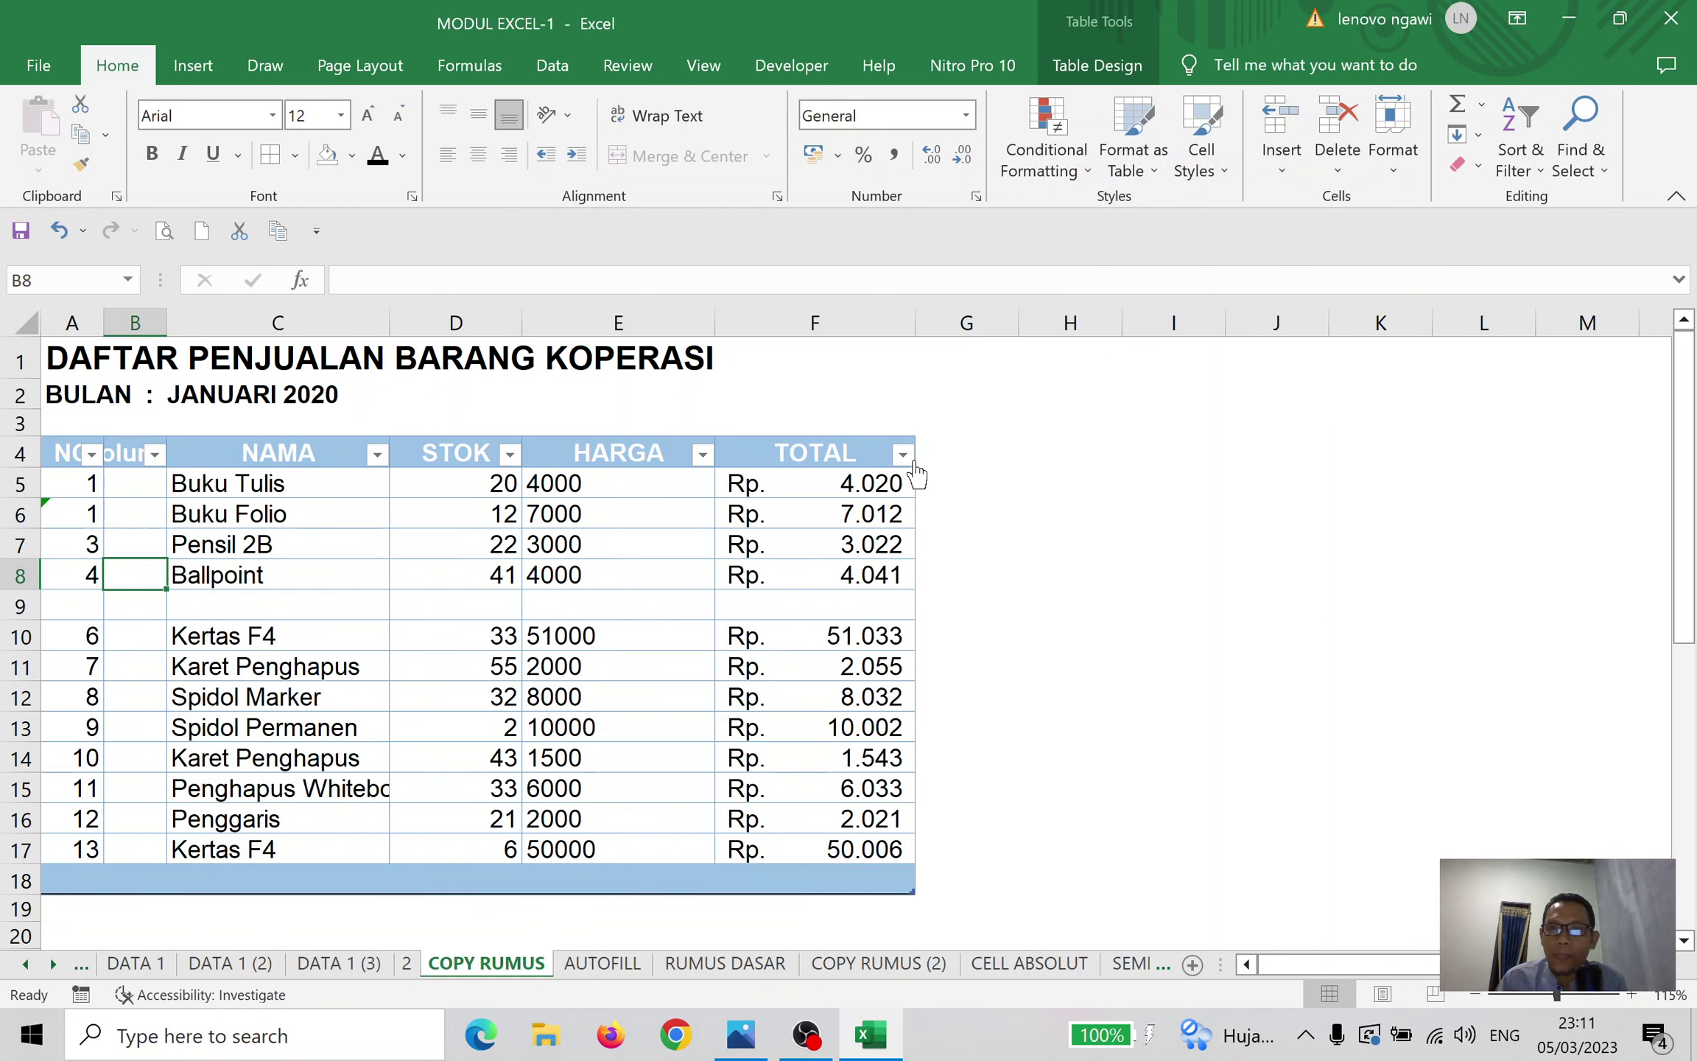
Delete the blank table row above the Kertas F4 entry at C9
left_click(80, 604)
left_click(207, 605)
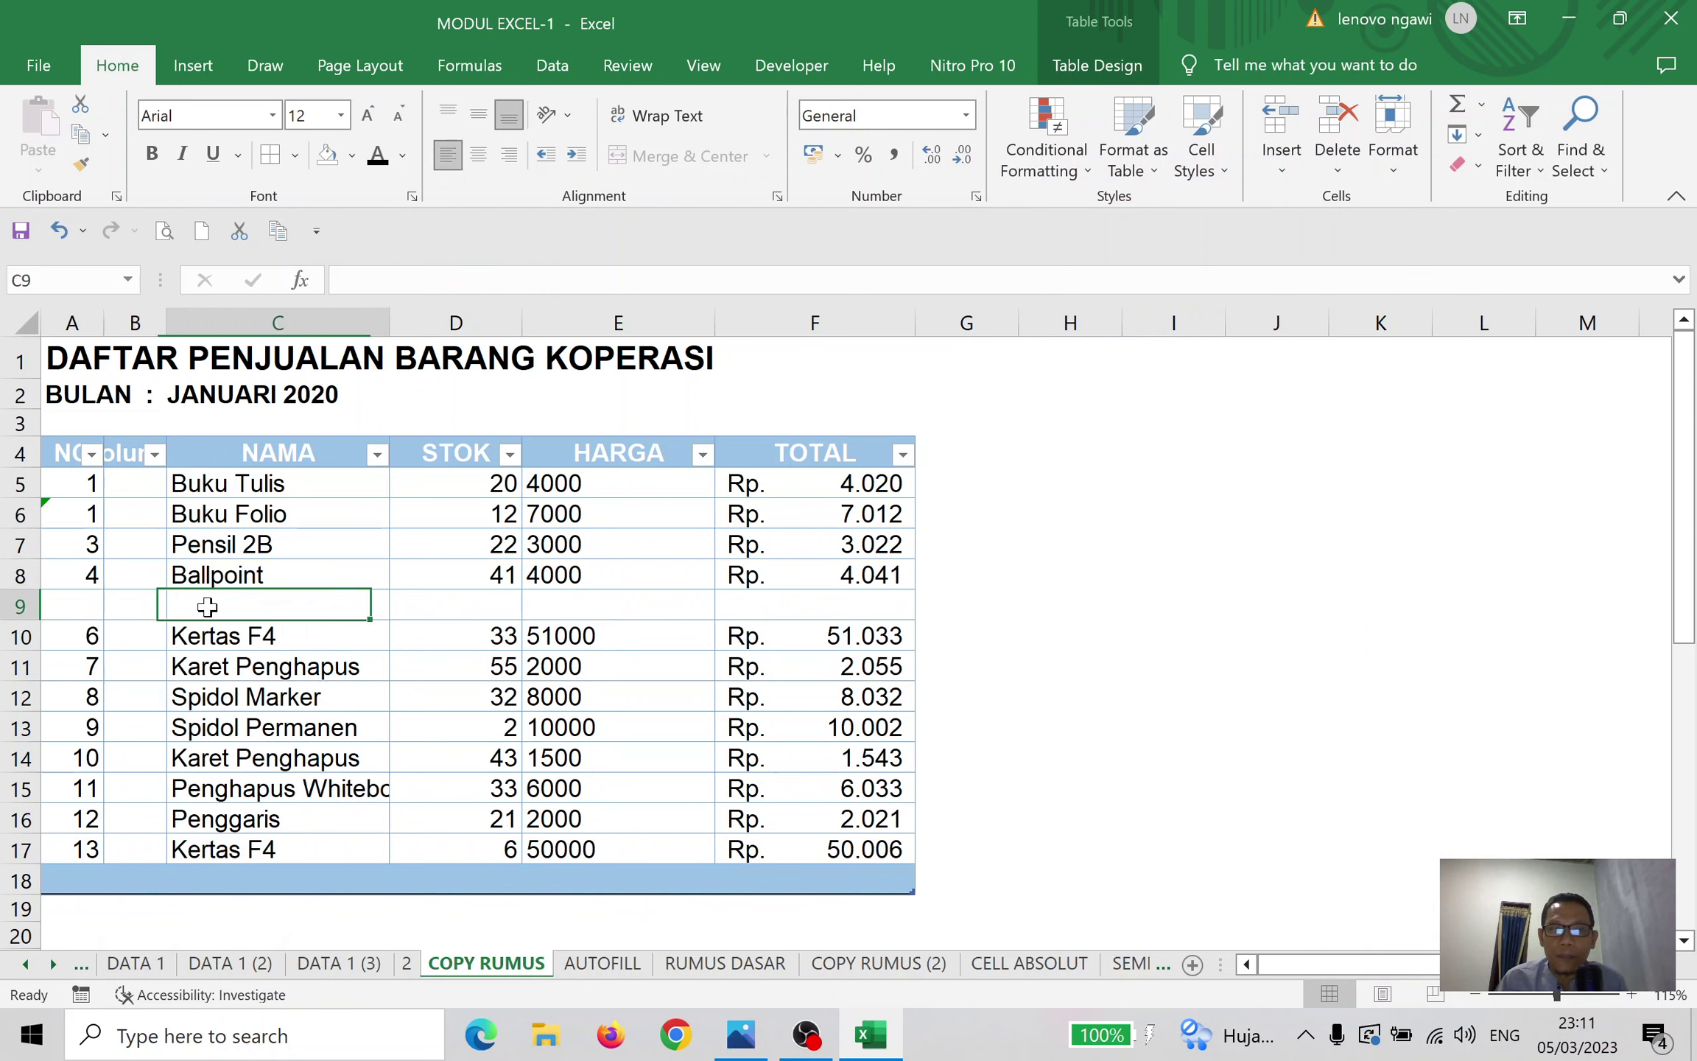
left_click(1337, 171)
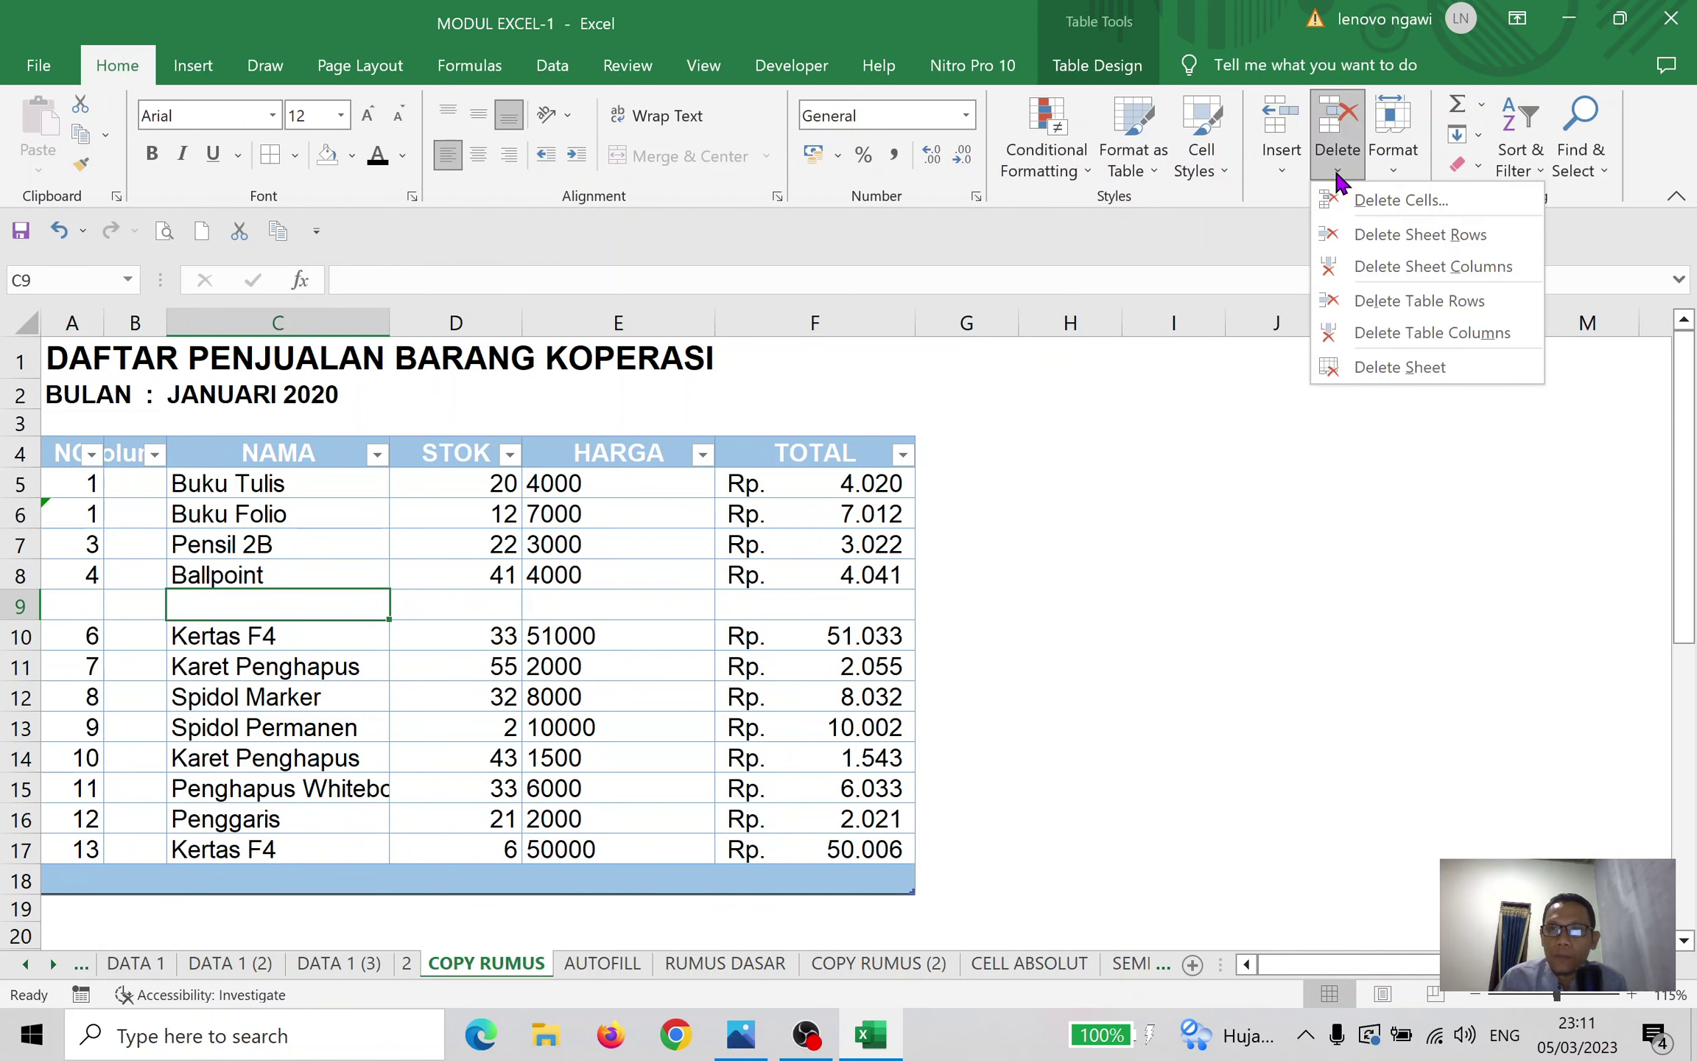
left_click(1387, 307)
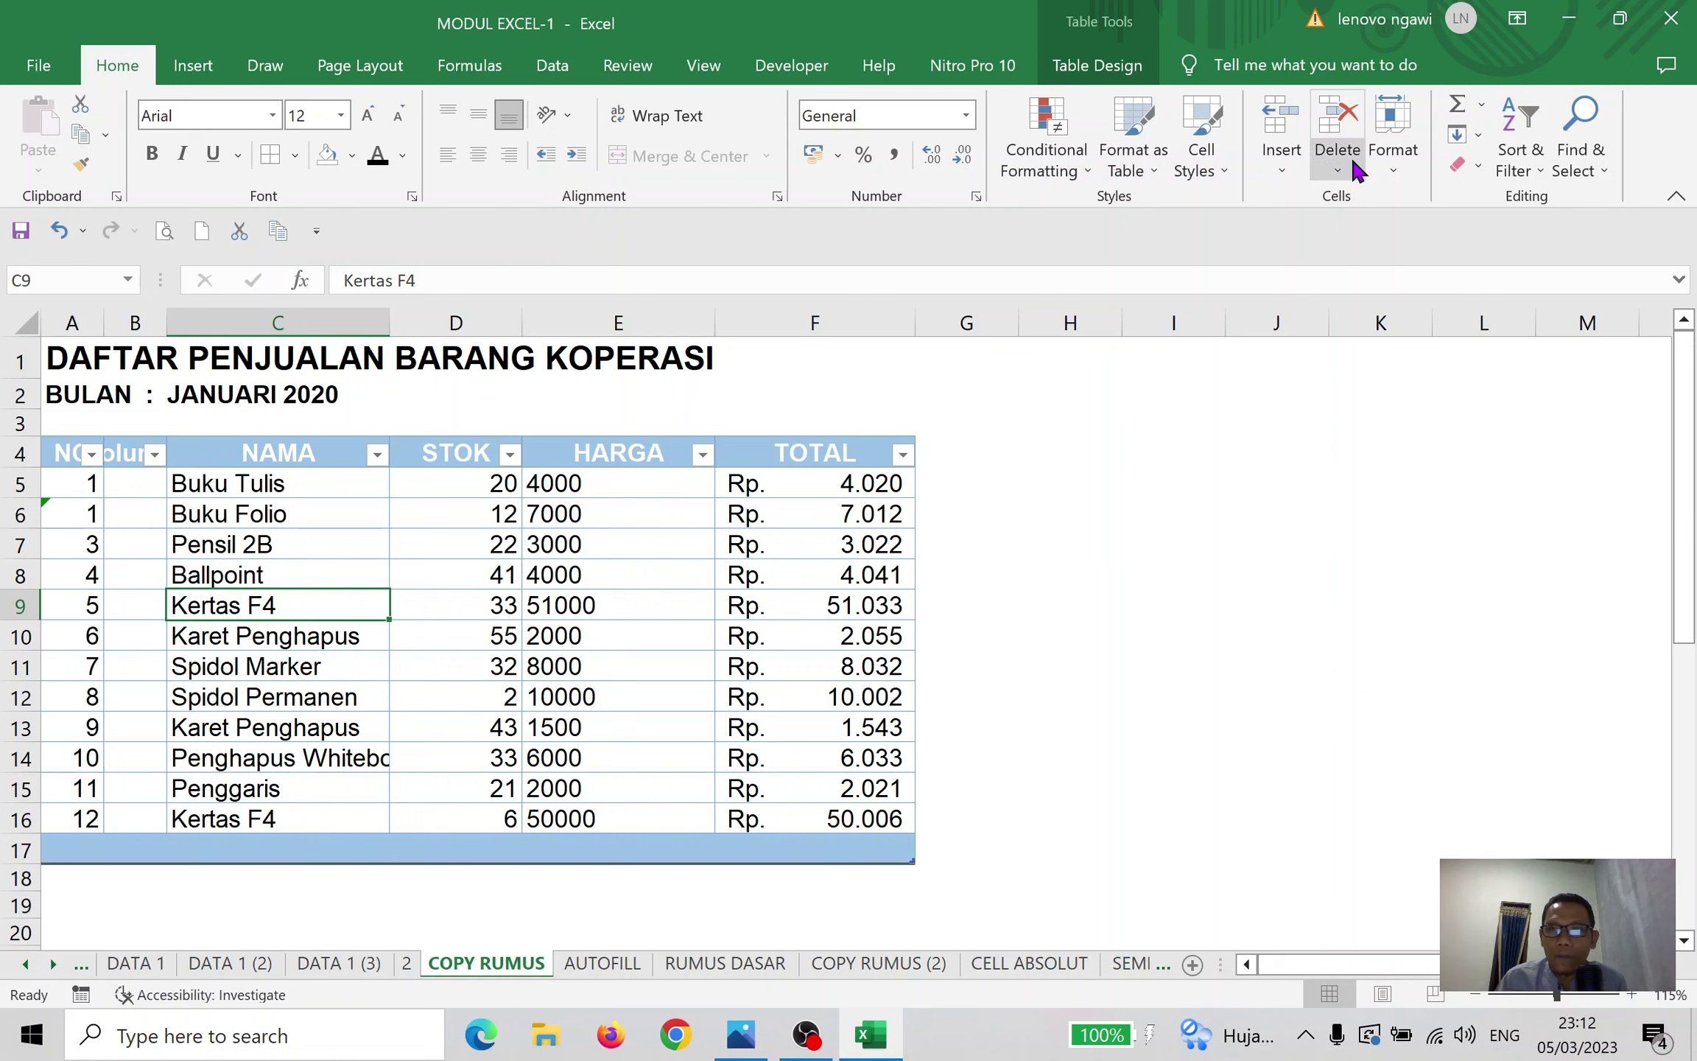
Review the cell deletion options and open the cell format options for size, visibility, sheets and protection
left_click(1338, 170)
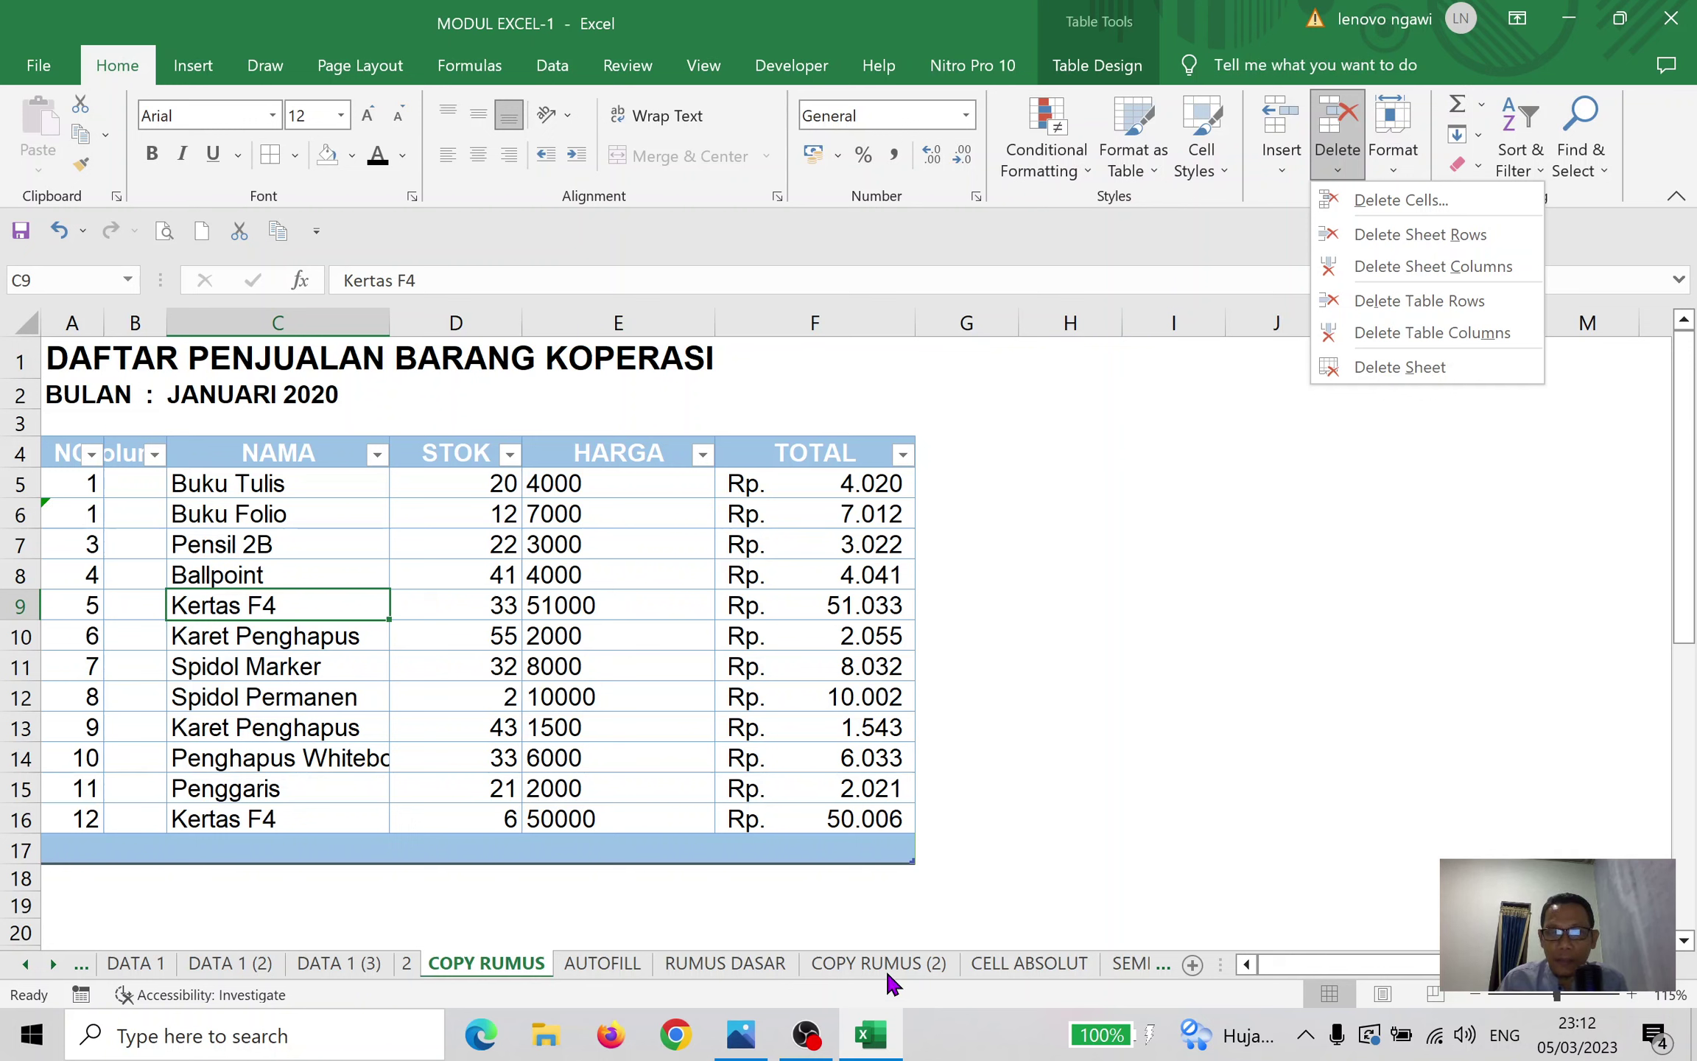
left_click(1342, 168)
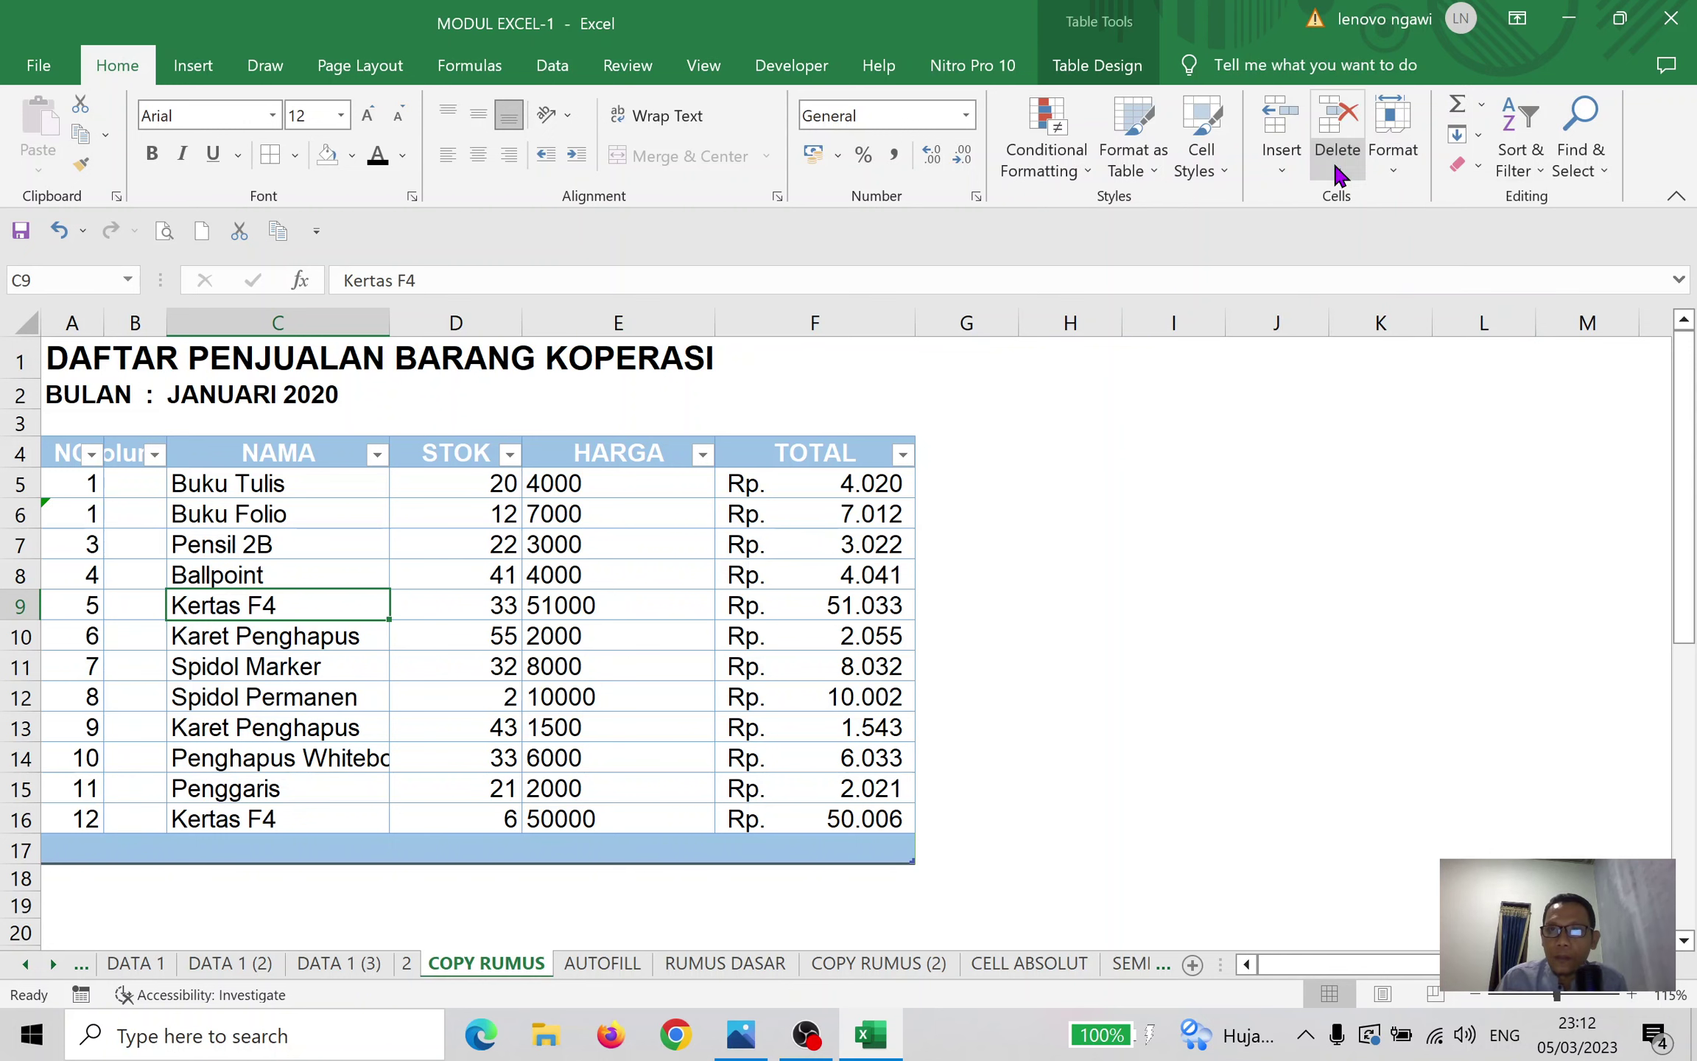
left_click(1398, 157)
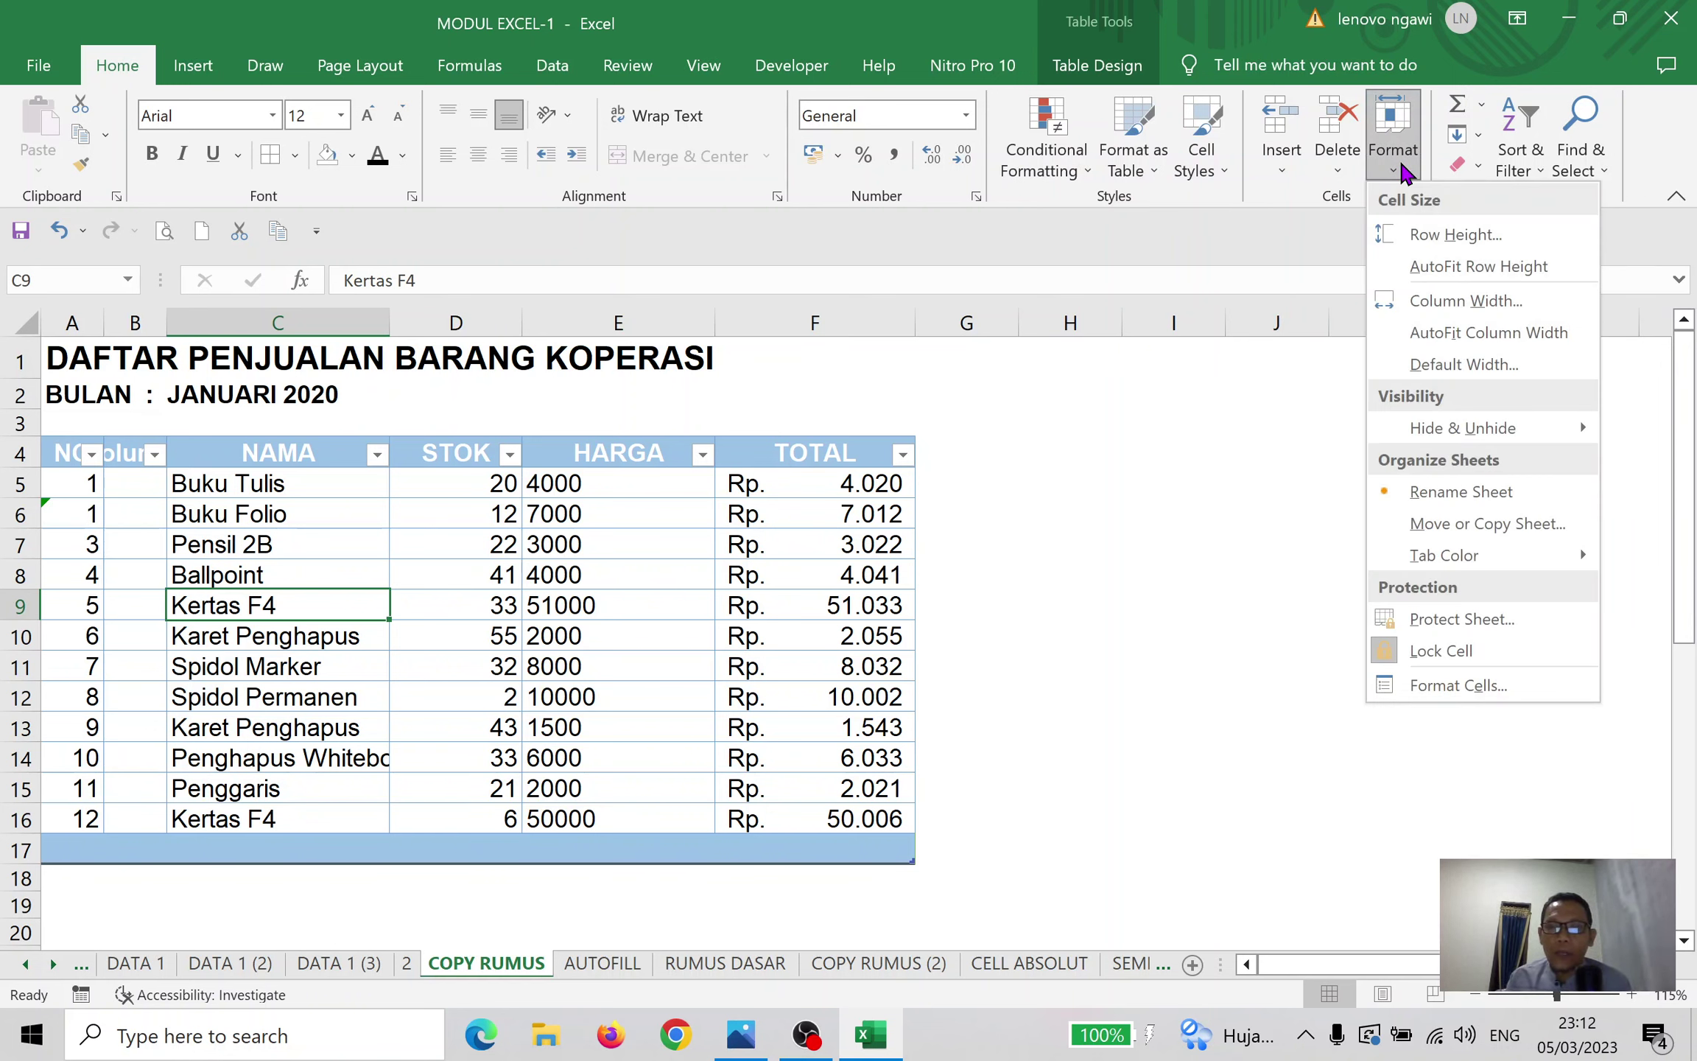
Set the height of row 9 to 40 and undo the change
left_click(1444, 234)
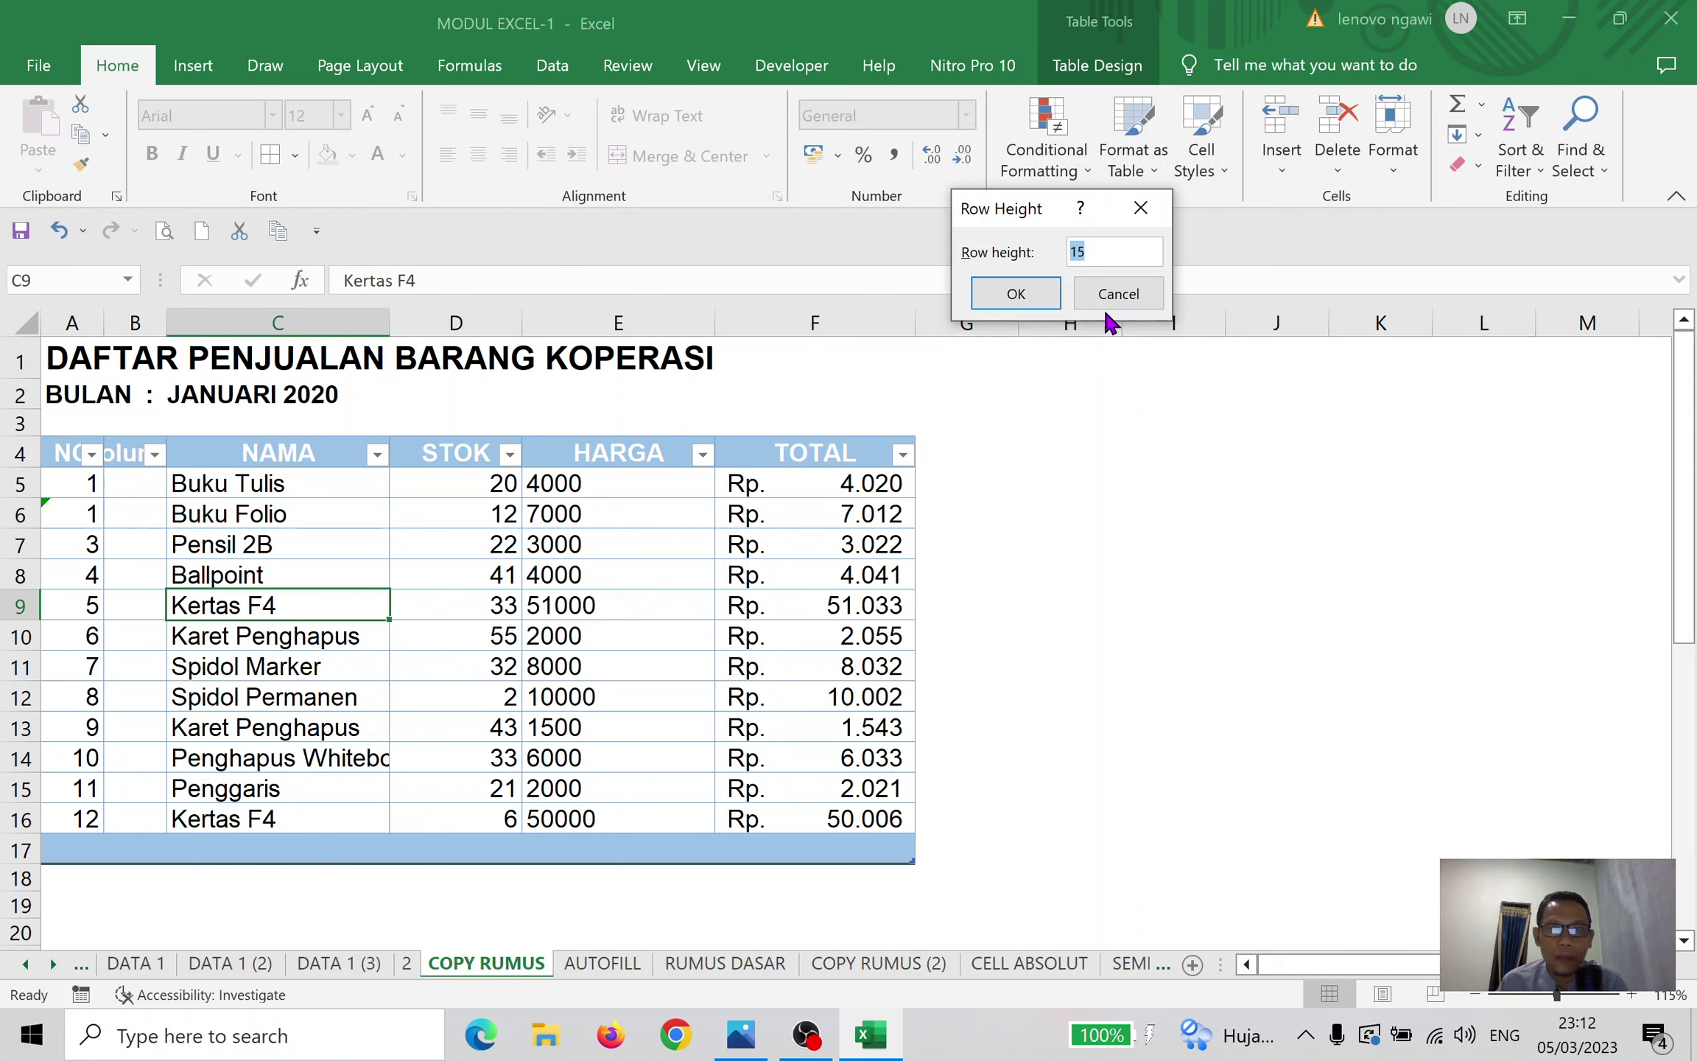
type("40")
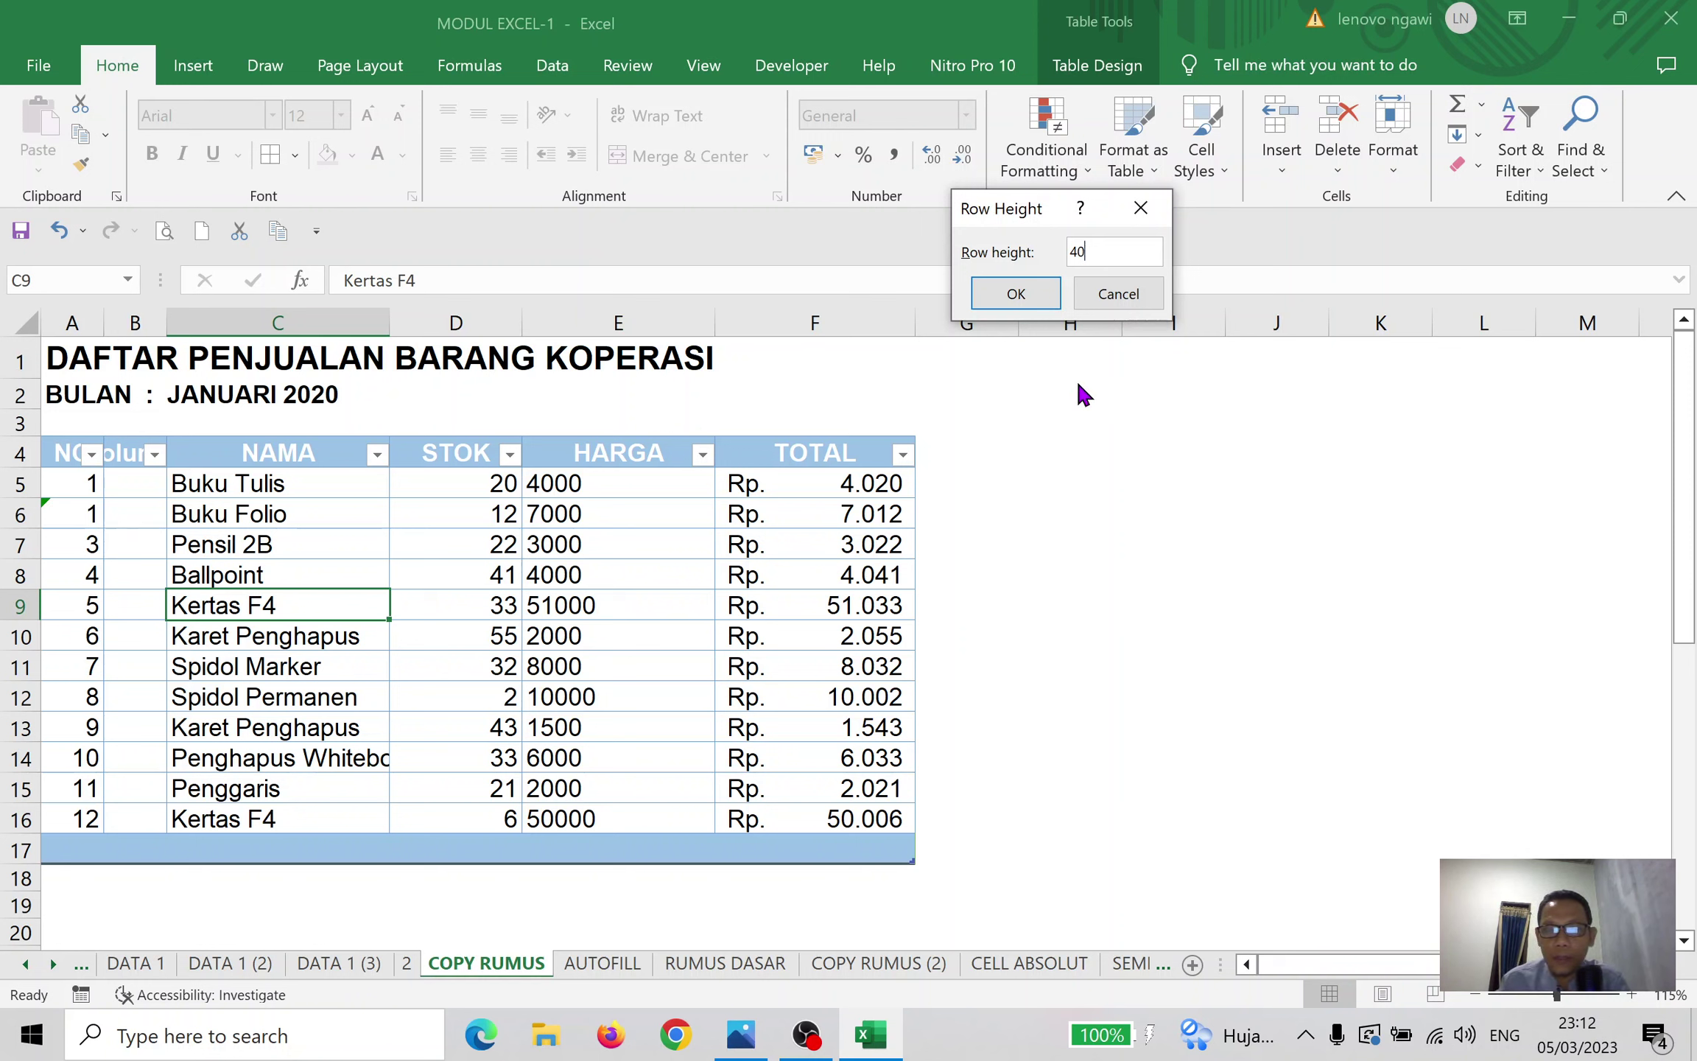
key("Return")
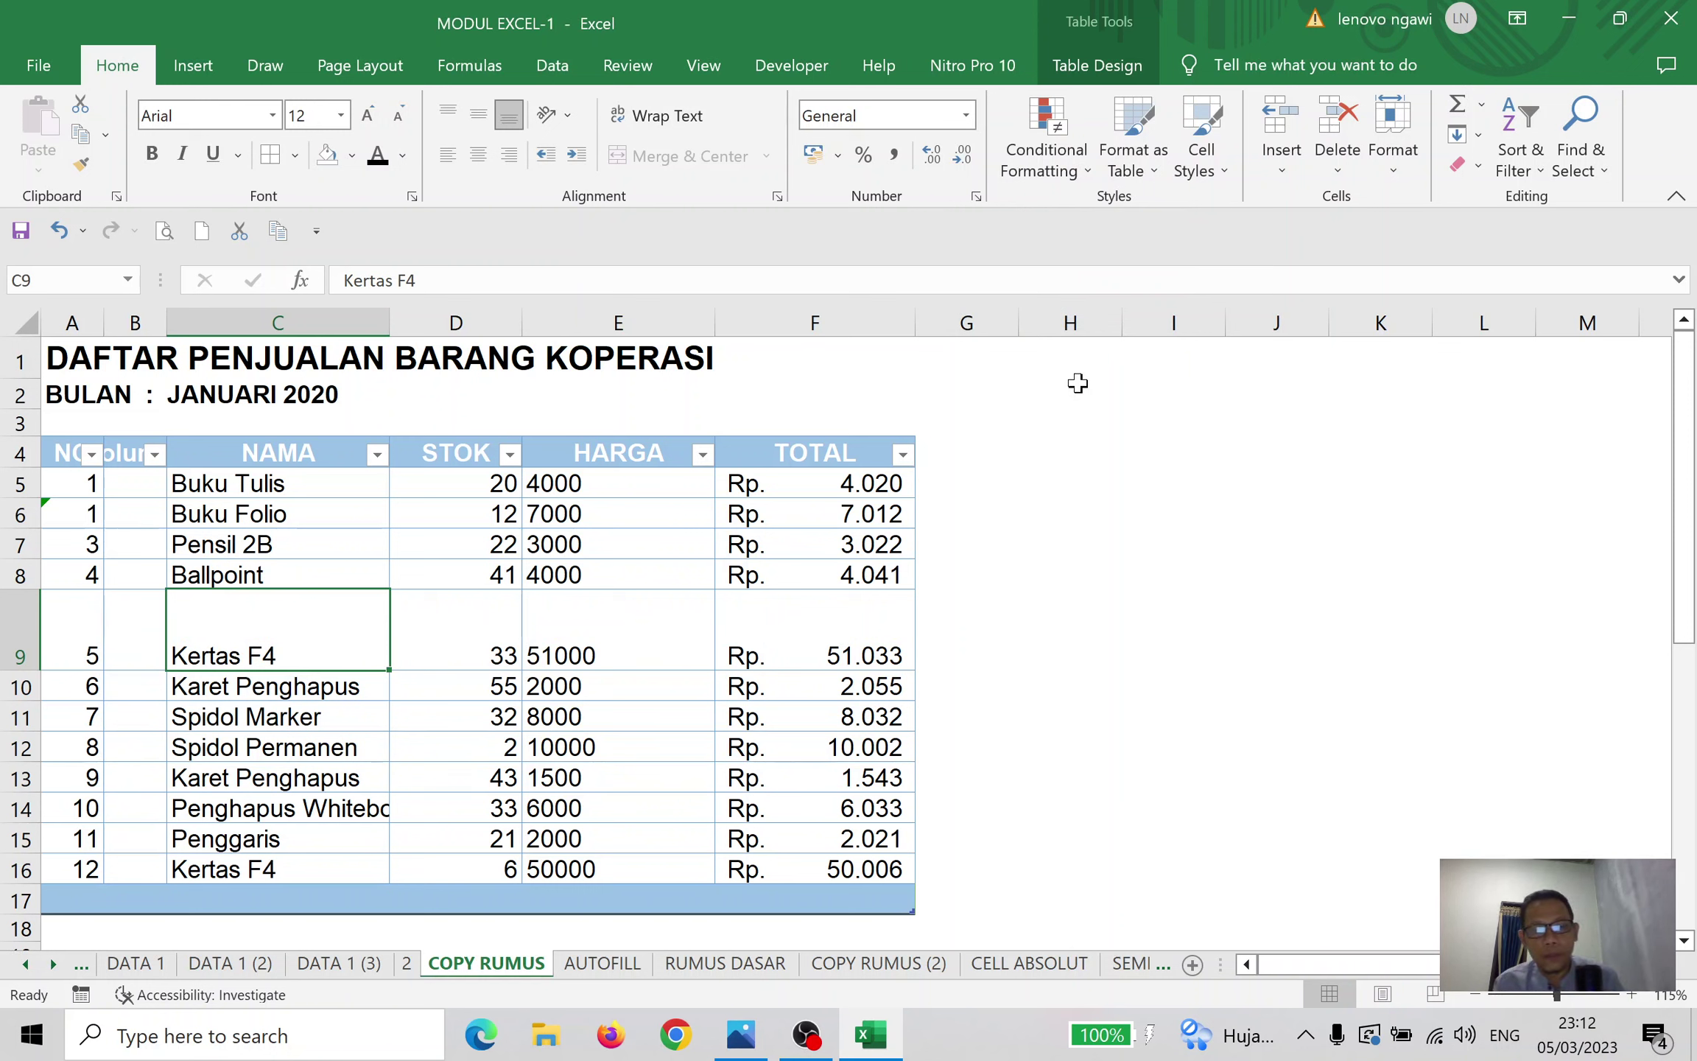
key("ctrl+z")
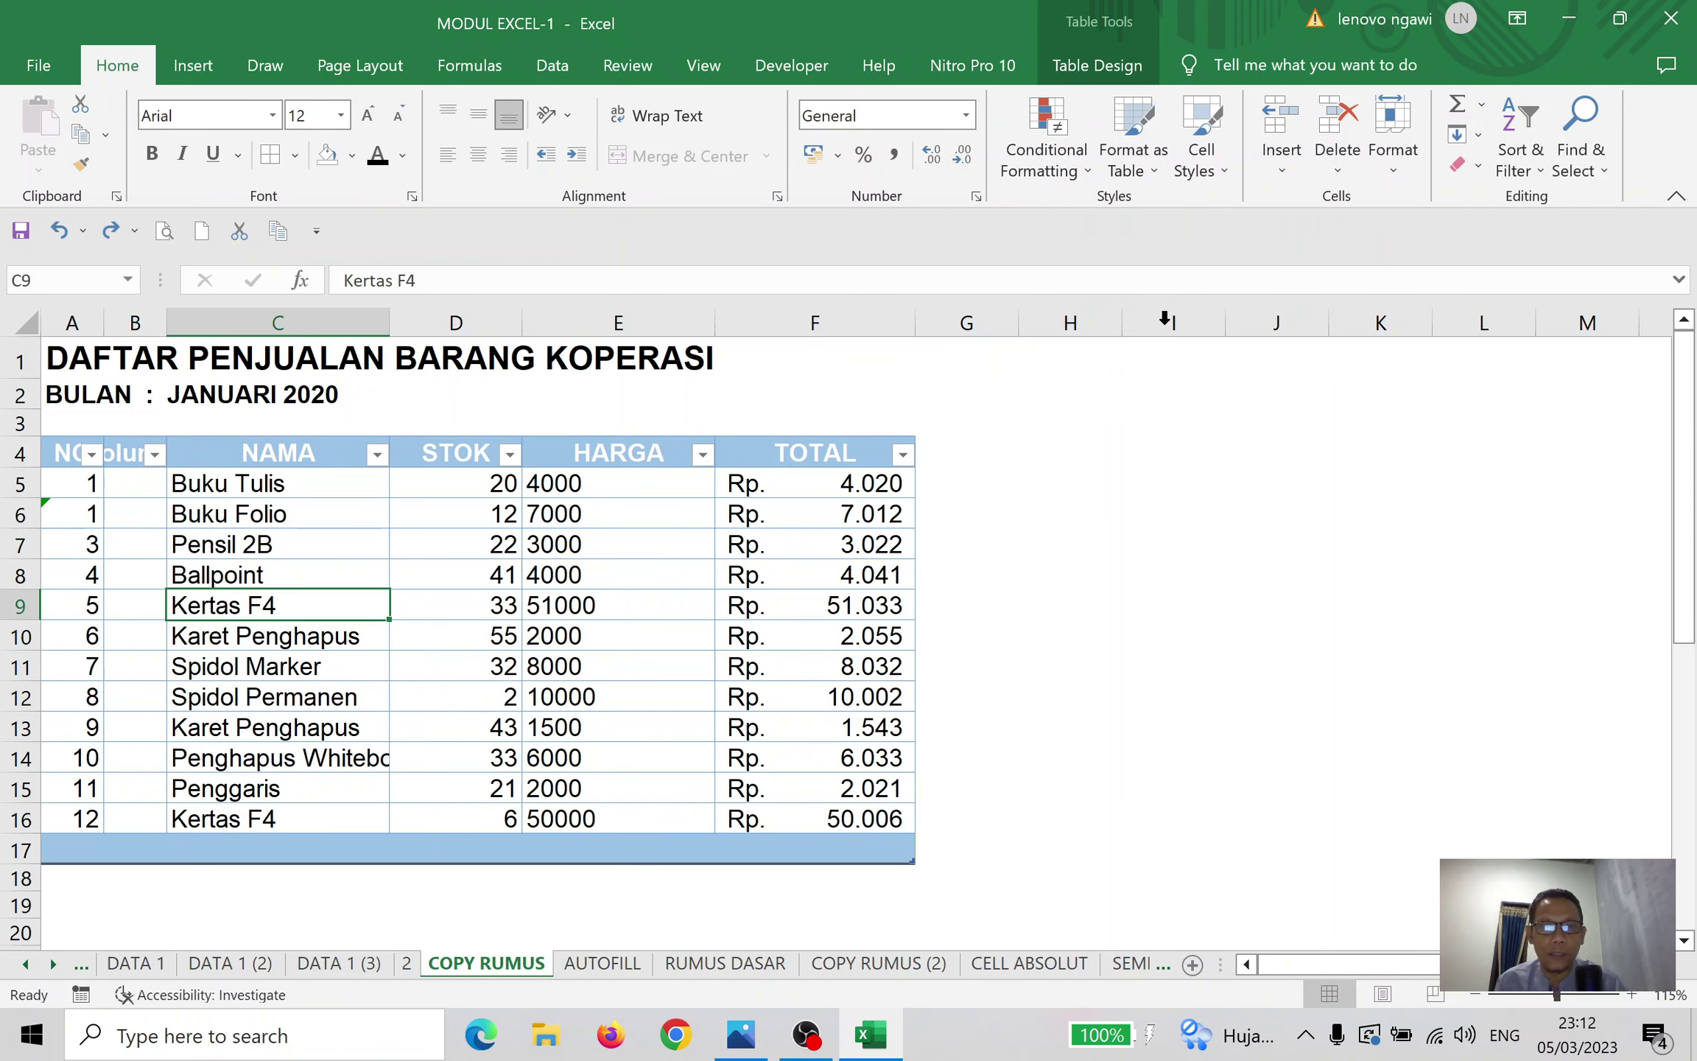
AutoFit the height of row 9 to its contents
left_click(1392, 166)
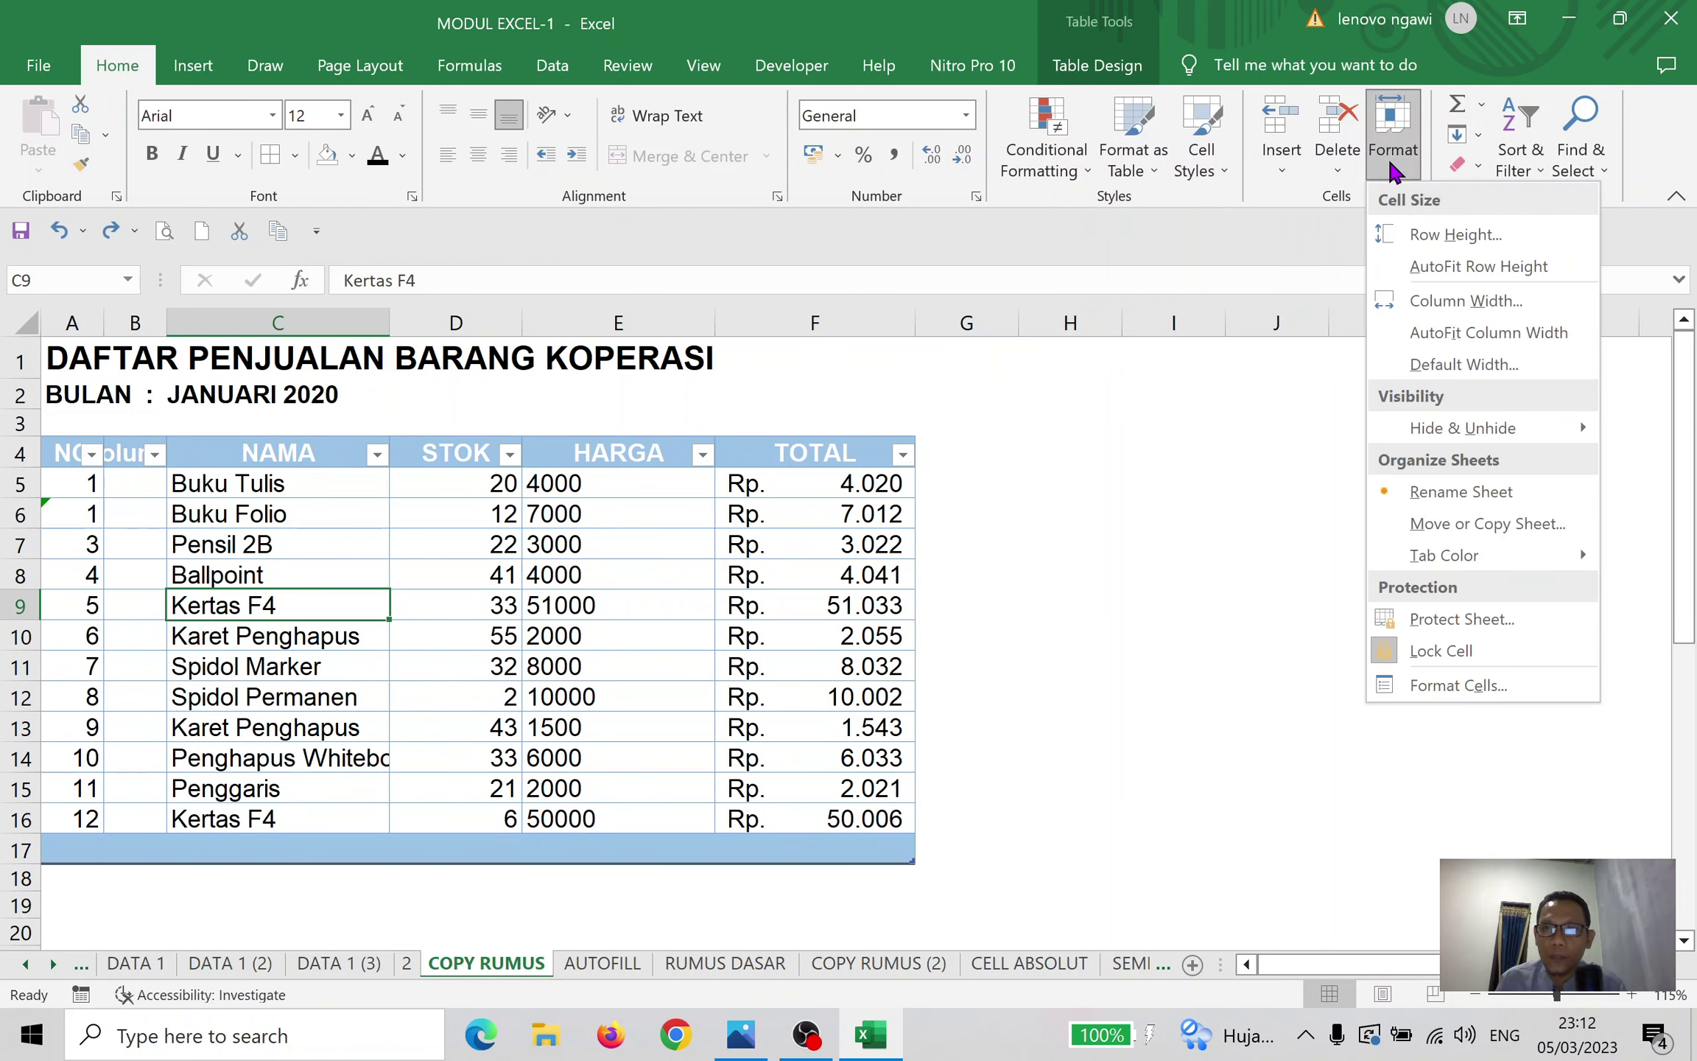
left_click(1462, 268)
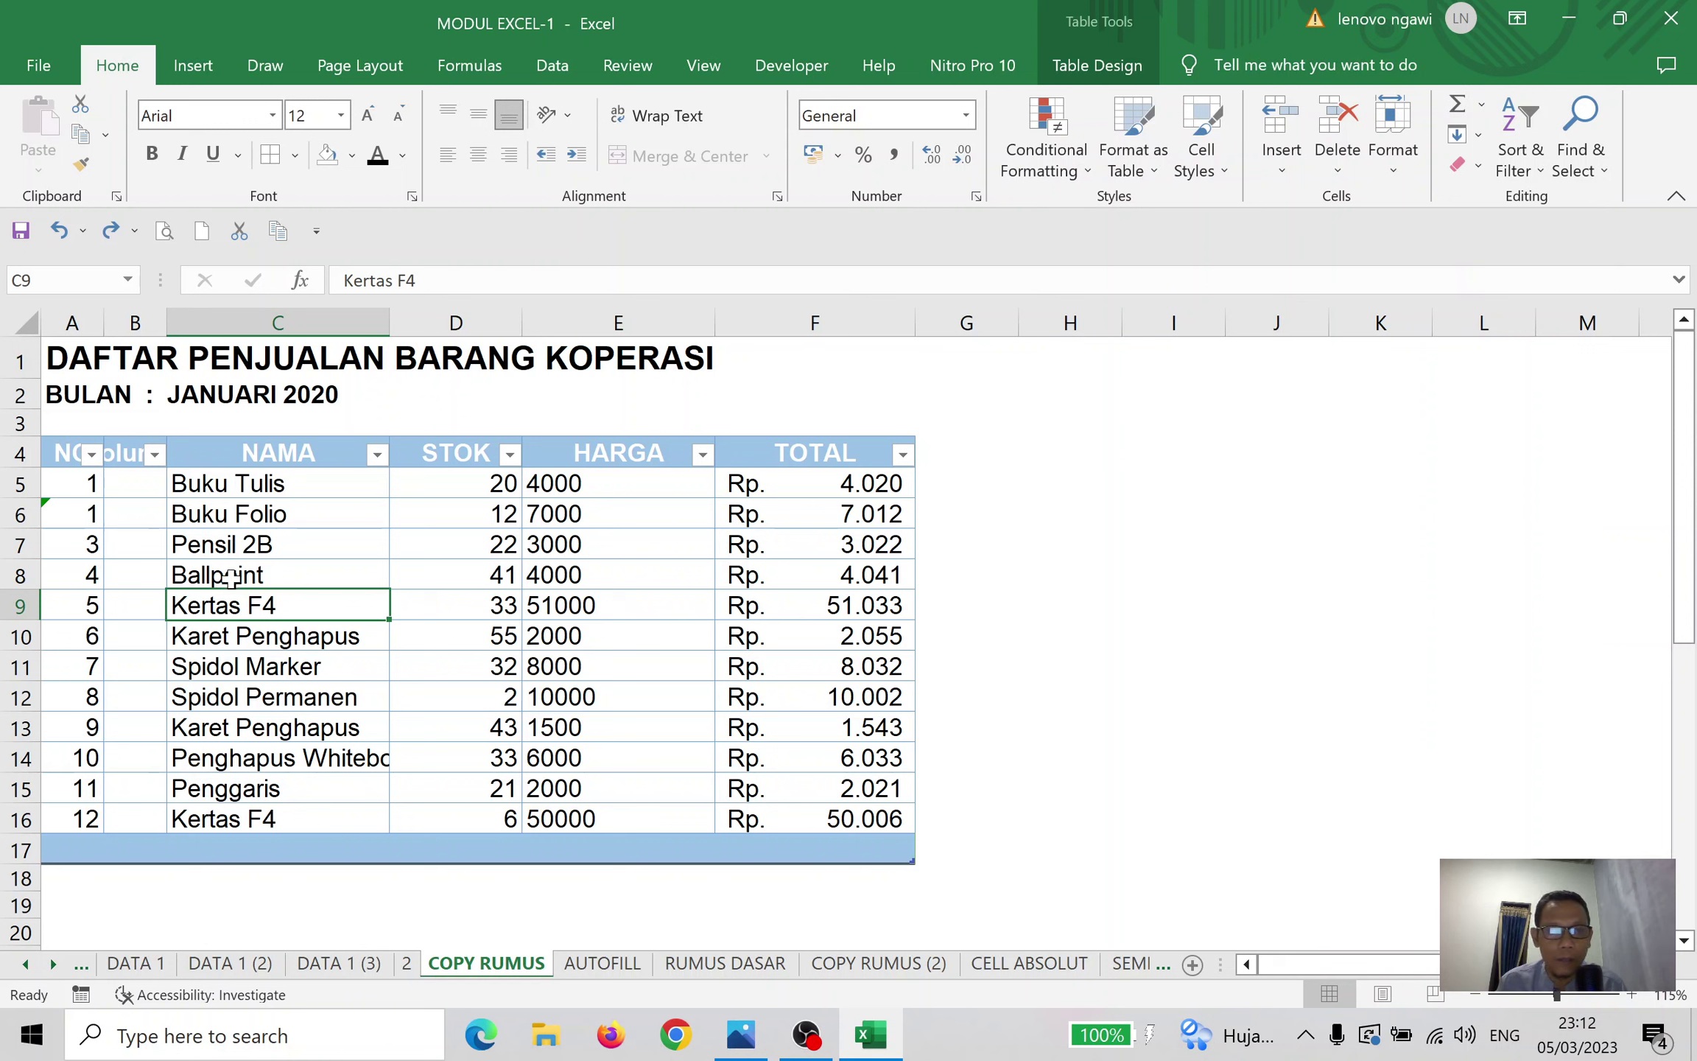
Enlarge the font of Kertas F4 in cell C9 to 26 points
left_click(367, 116)
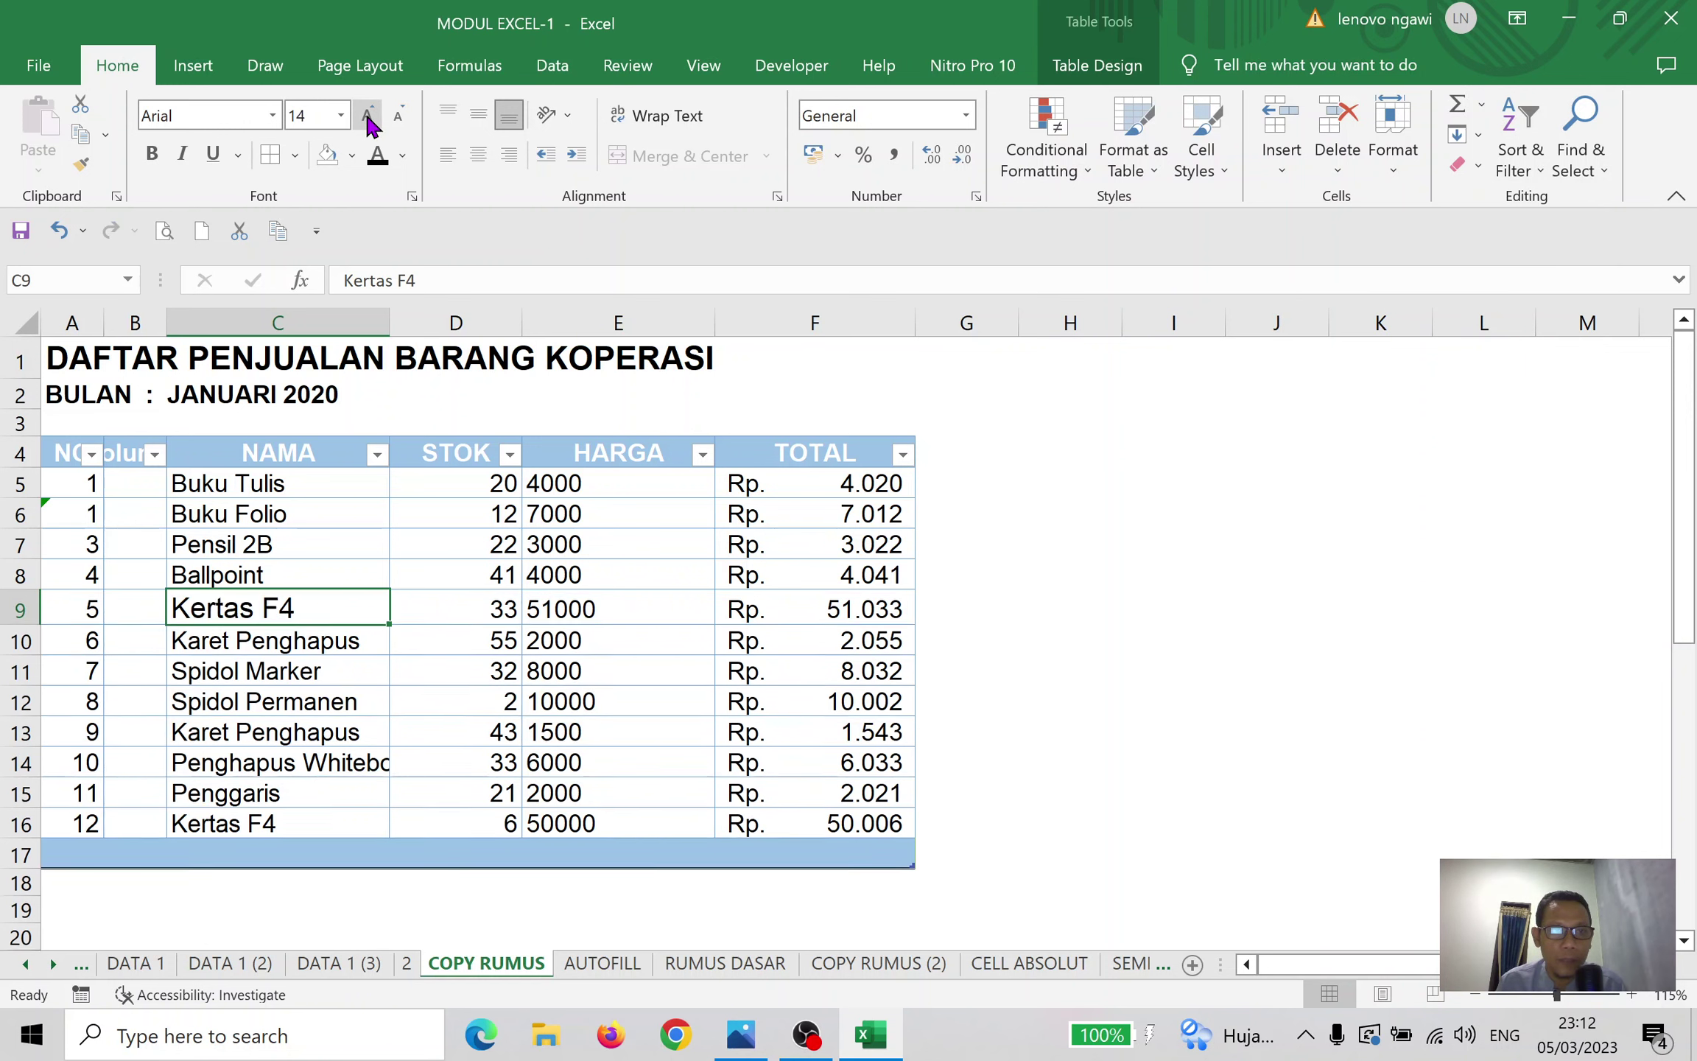
left_click(368, 116)
left_click(368, 116)
left_click(367, 116)
left_click(367, 116)
left_click(368, 116)
left_click(367, 115)
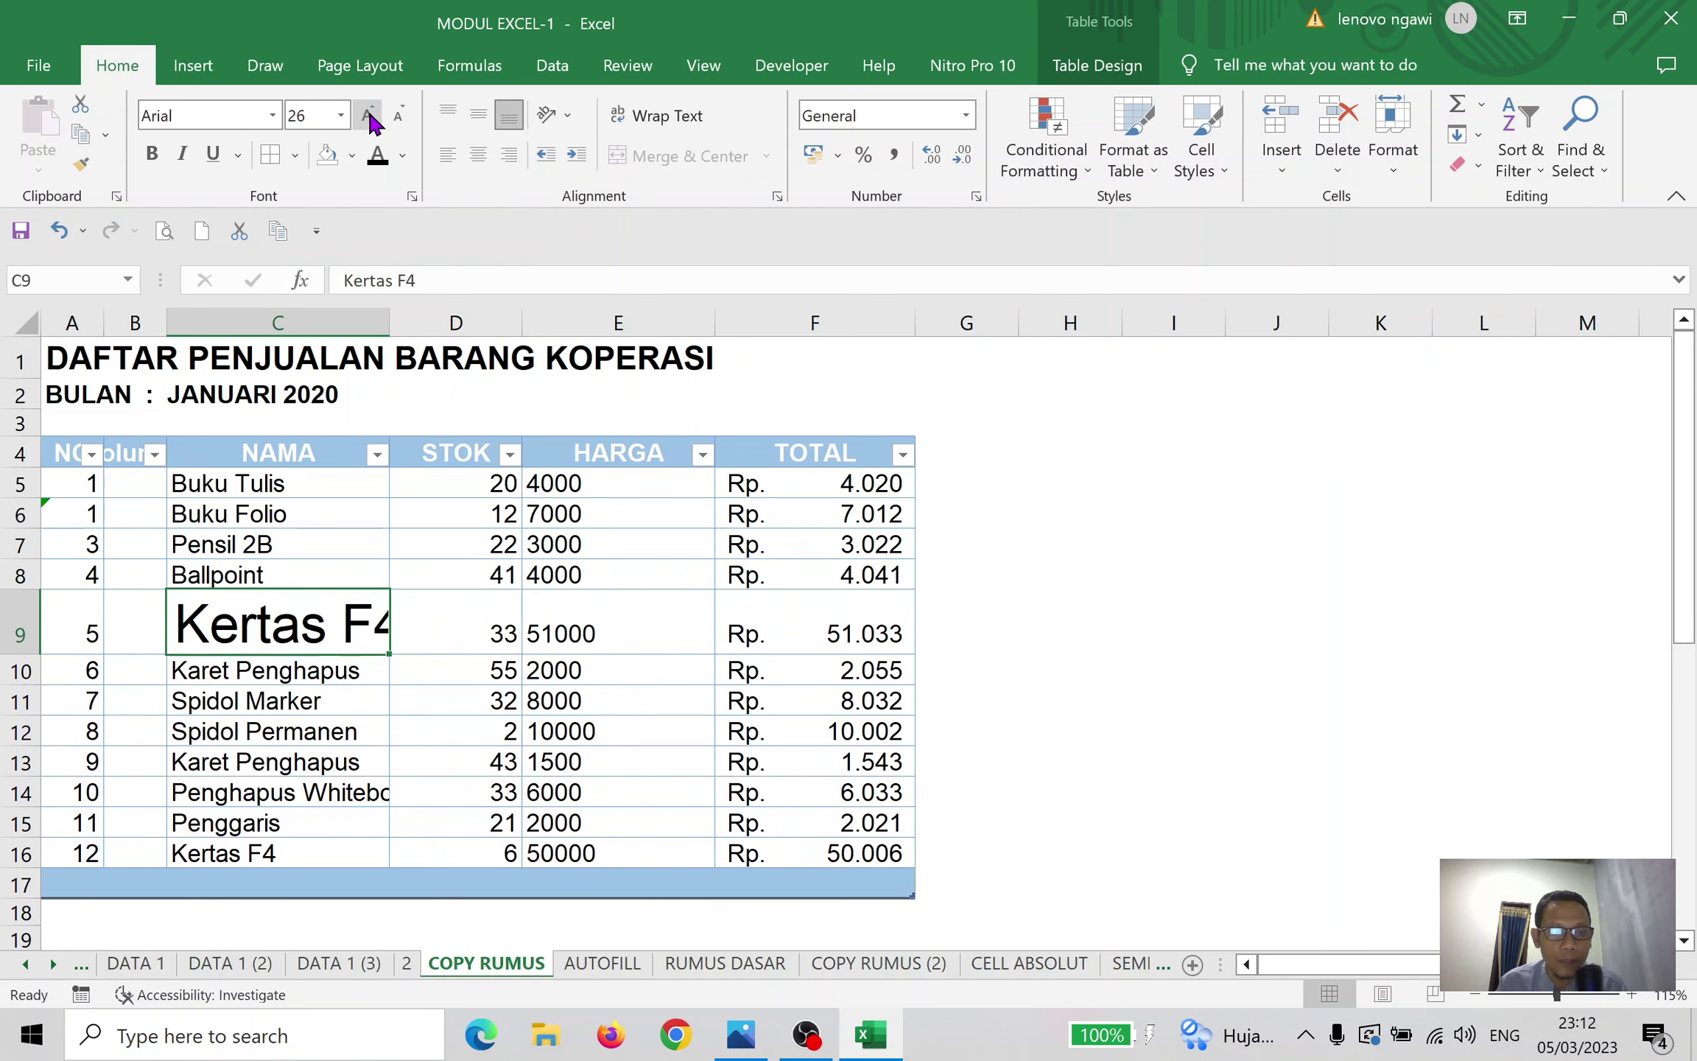
Reduce the font size of cell C9 to 12 points
left_click(398, 115)
left_click(398, 116)
left_click(398, 116)
left_click(398, 116)
left_click(398, 116)
left_click(397, 116)
left_click(398, 116)
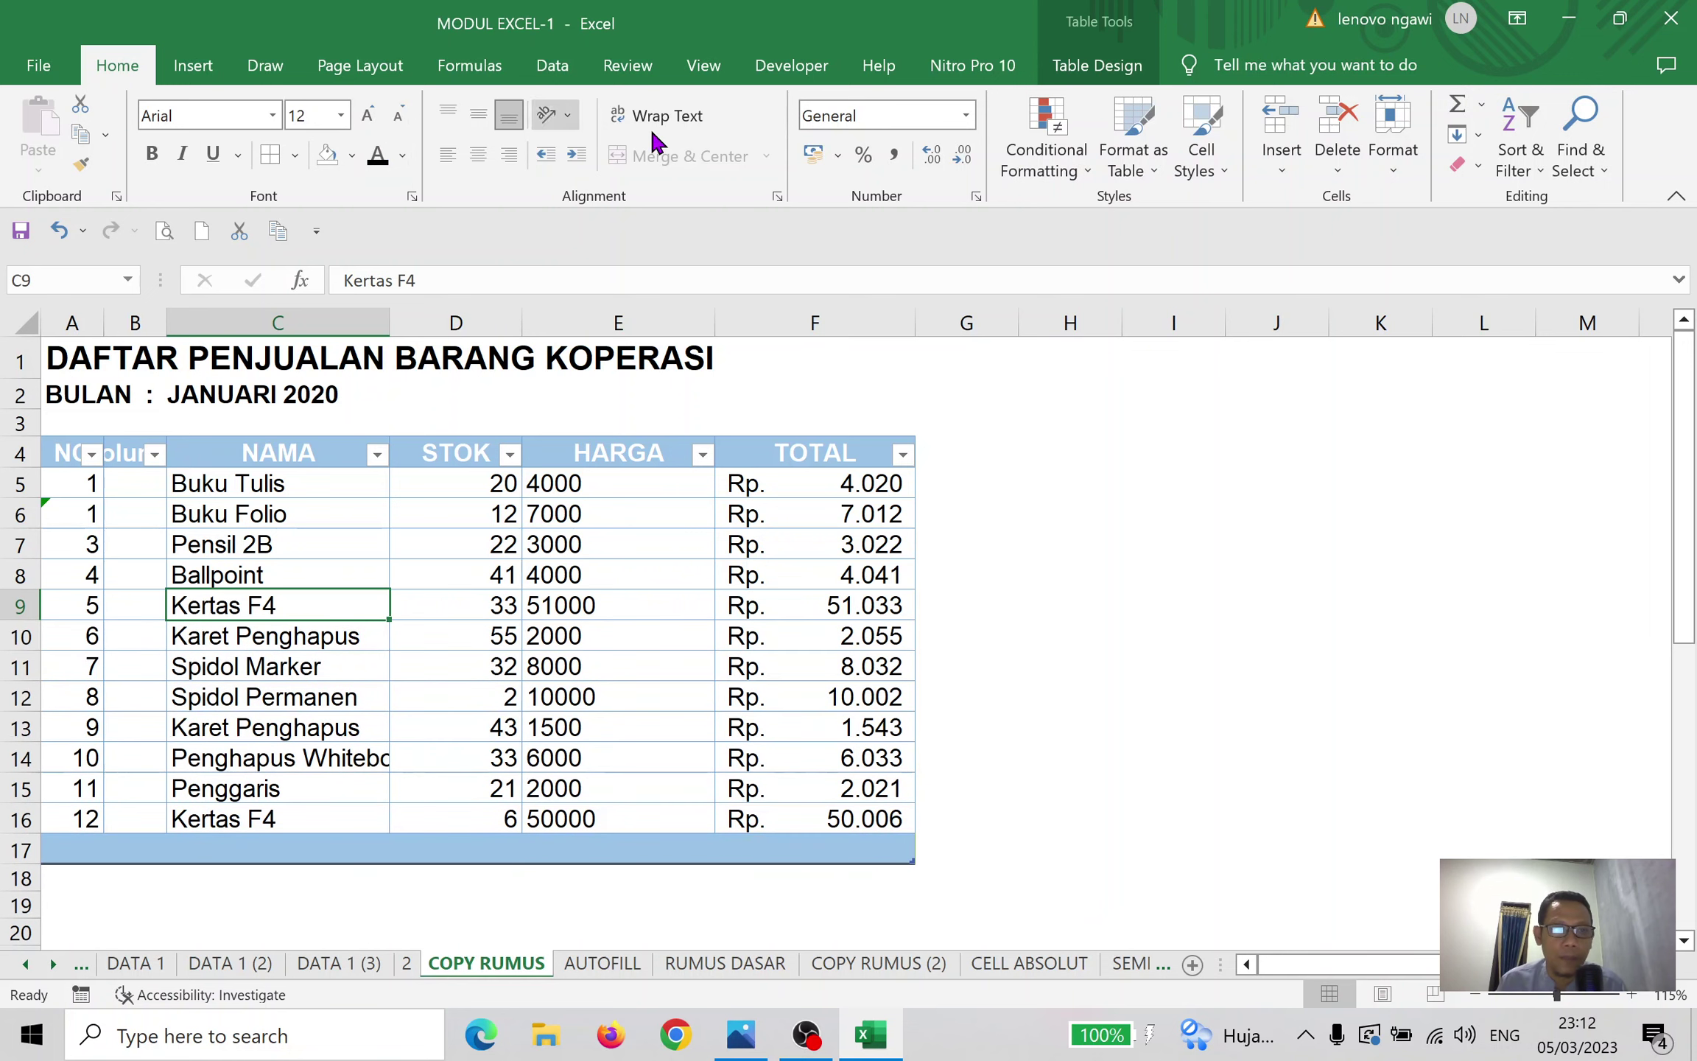
Set the NAMA column's width to 40, and narrow it until it just fits the longest item name, Penghapus Whiteboard
left_click(1389, 164)
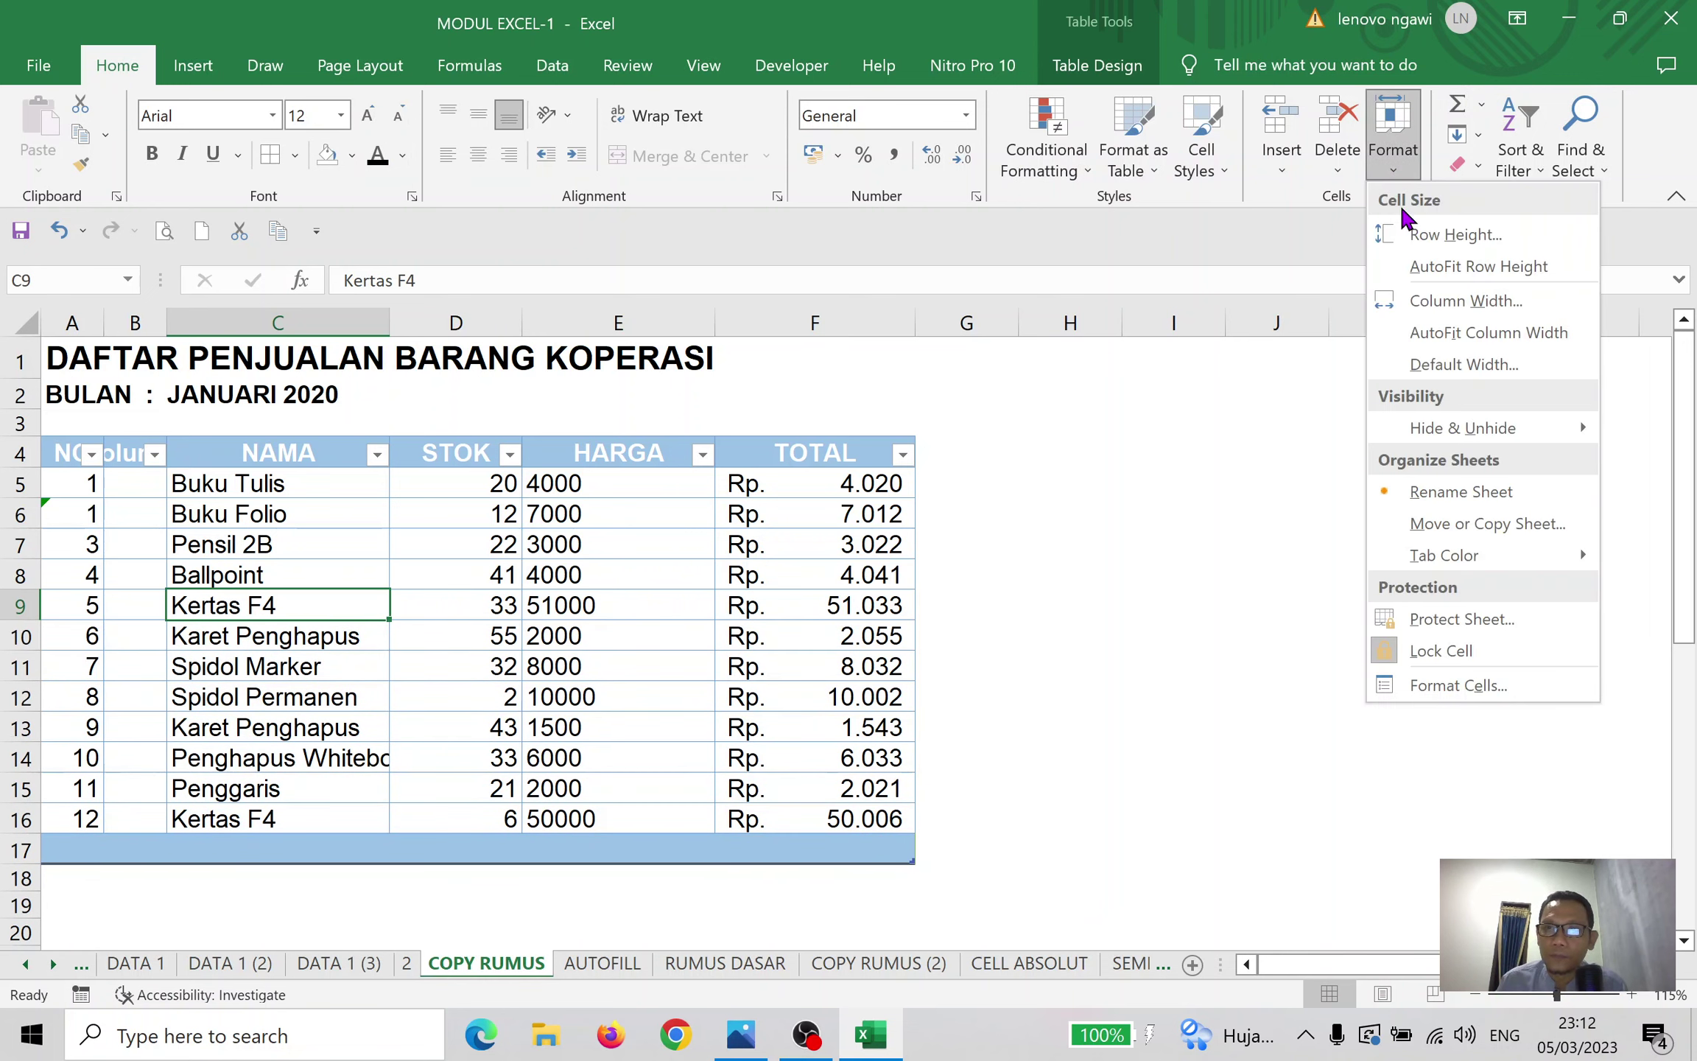
left_click(1438, 311)
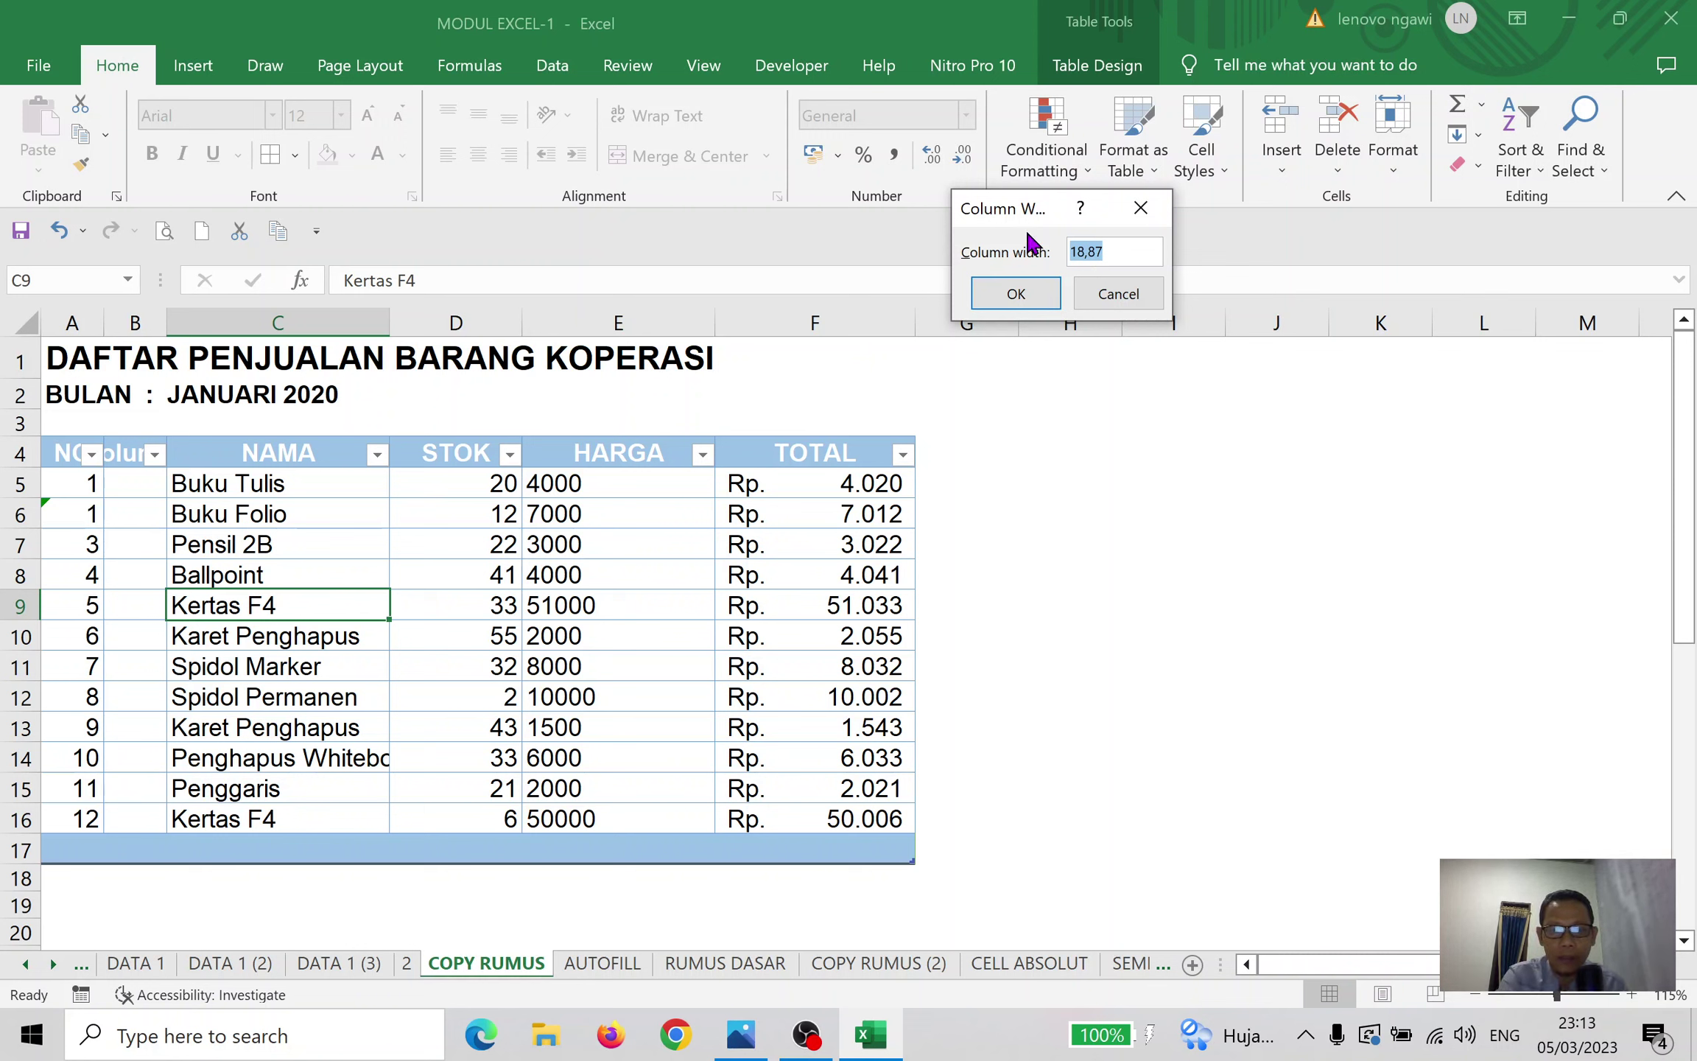
type("40")
key("Return")
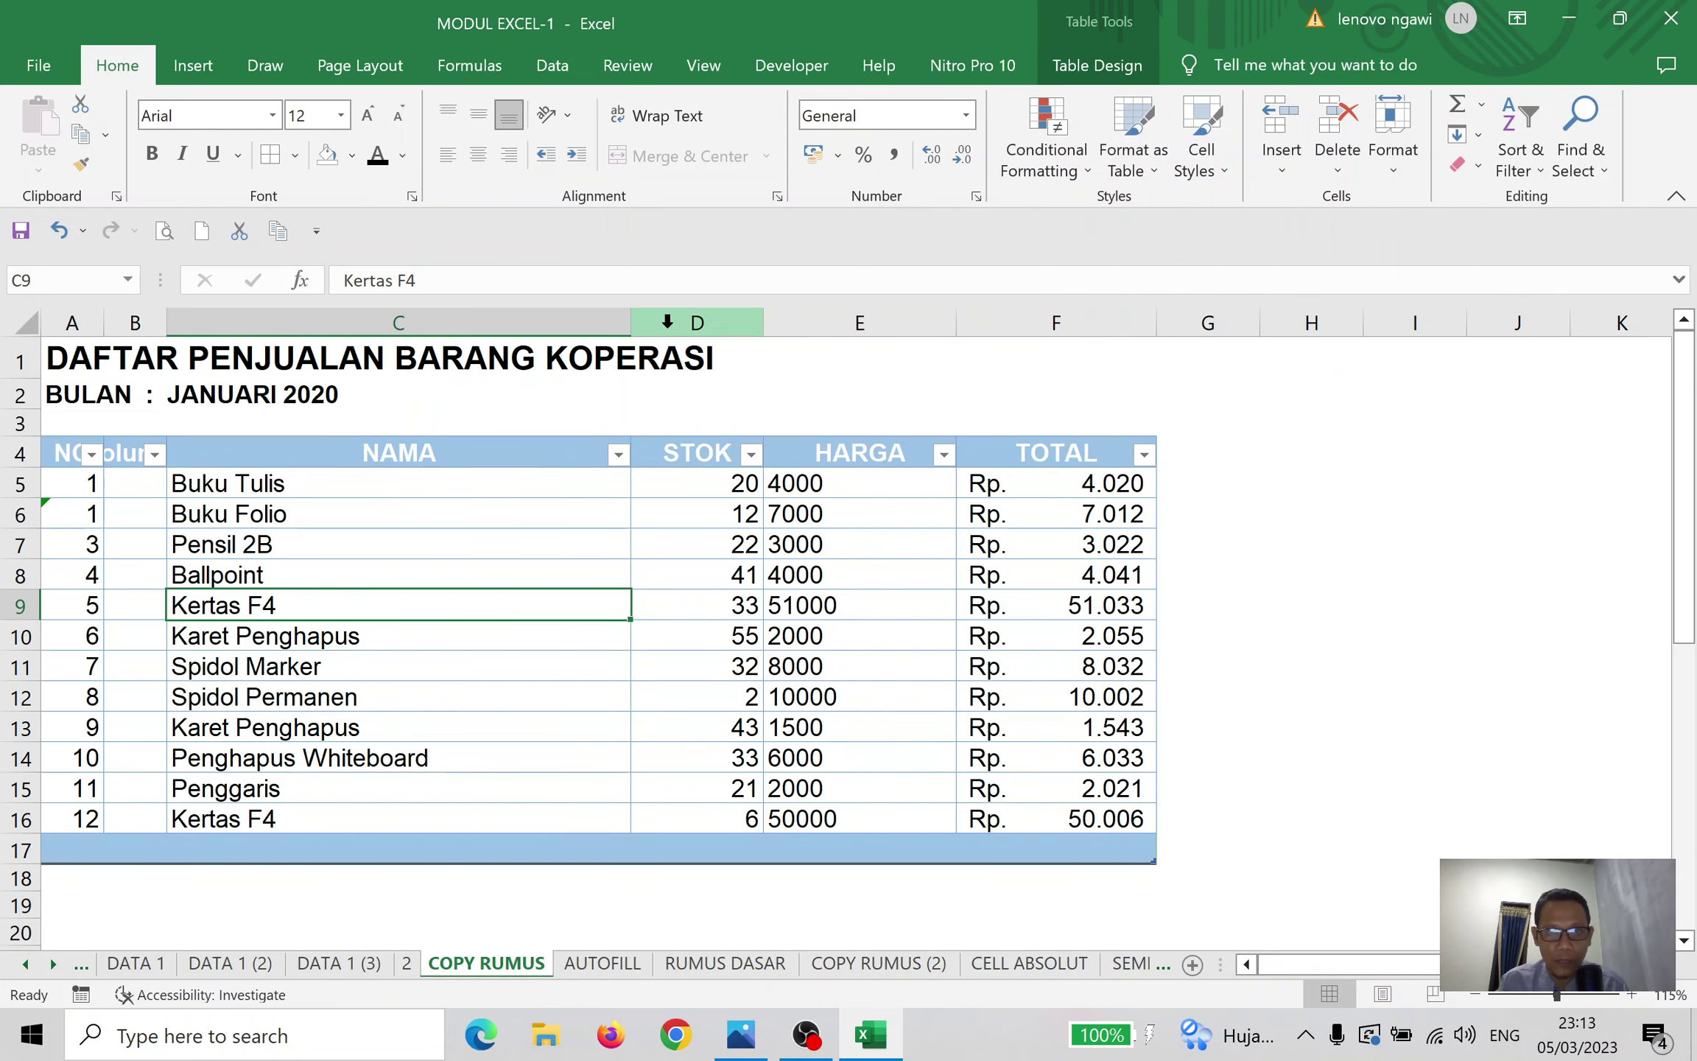
left_click_drag(632, 329, 460, 332)
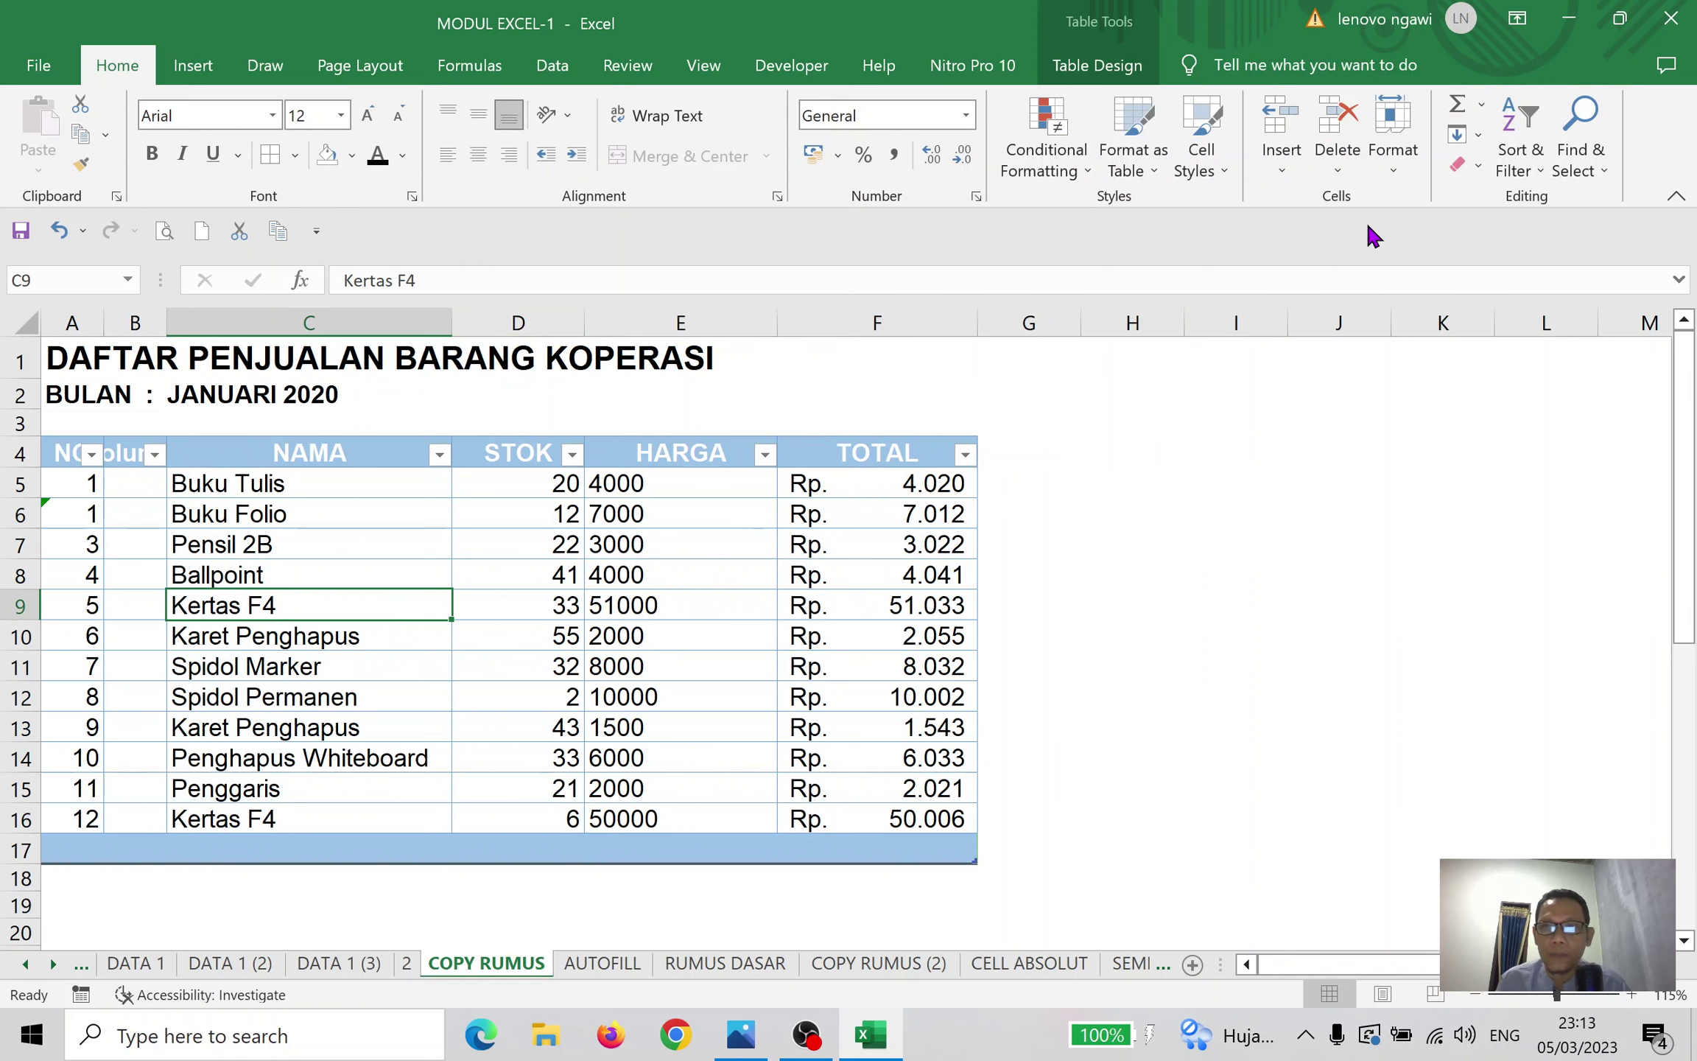
Accept 8,47 as the sheet's standard column width
left_click(1394, 174)
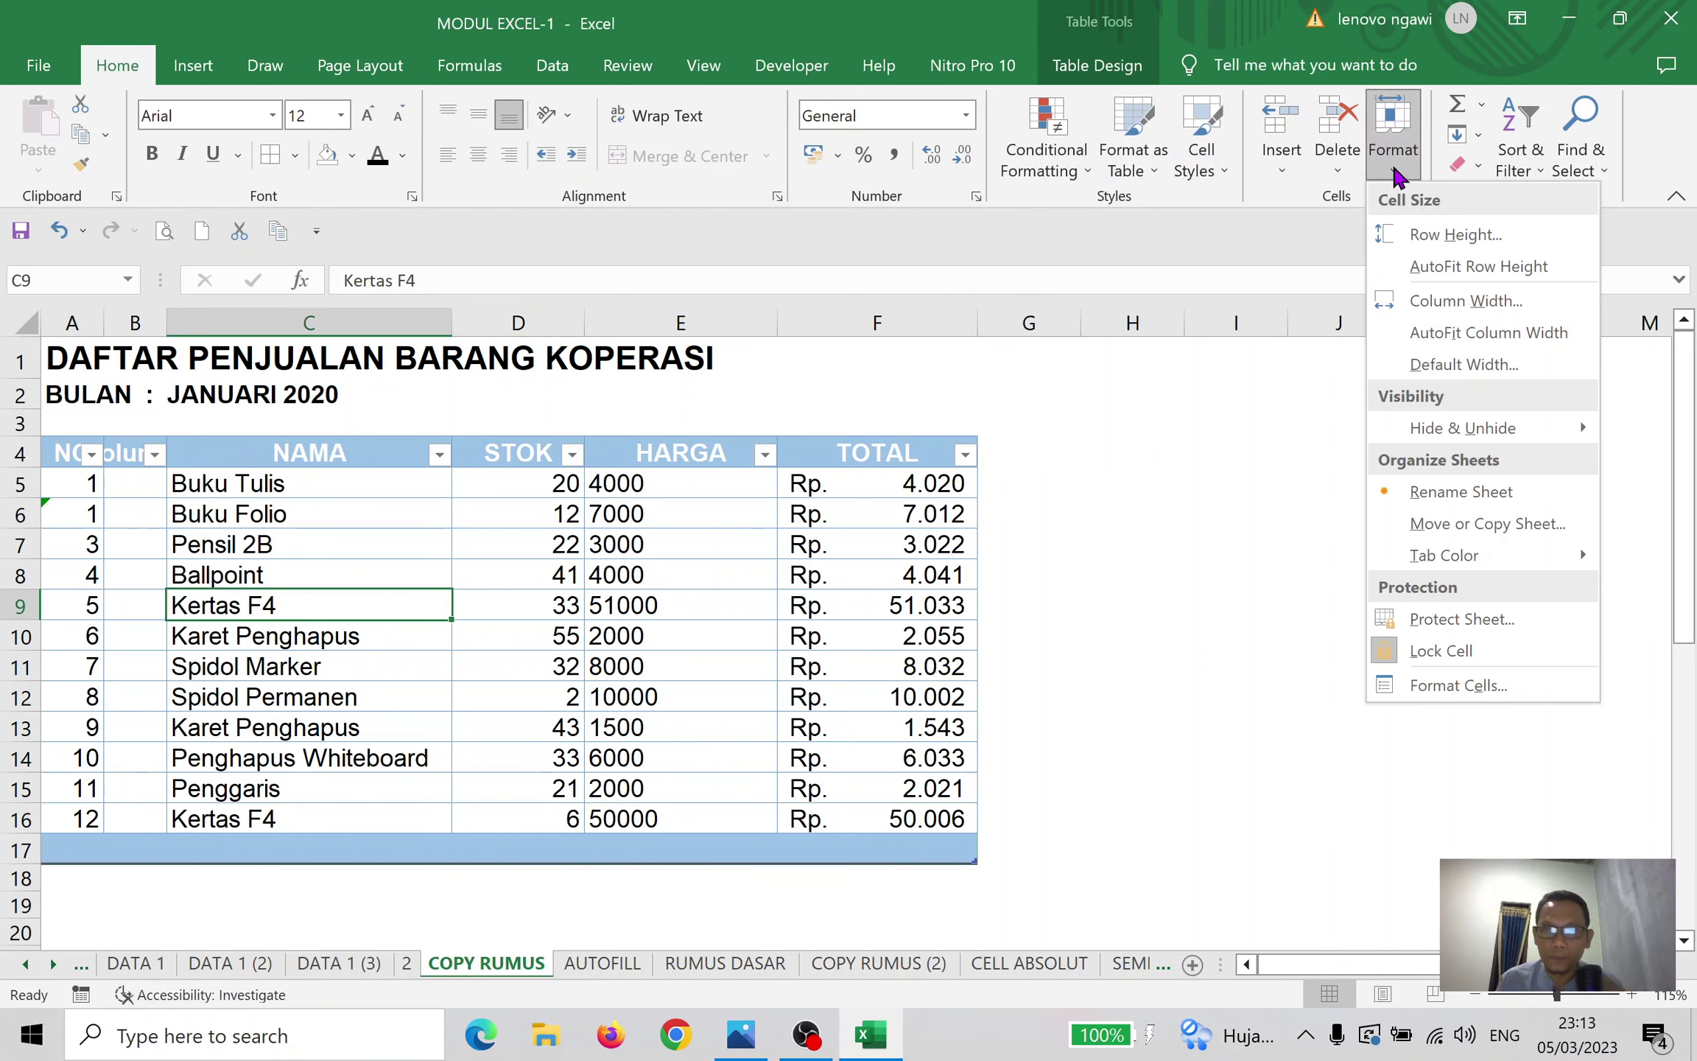
left_click(1450, 365)
left_click(1068, 293)
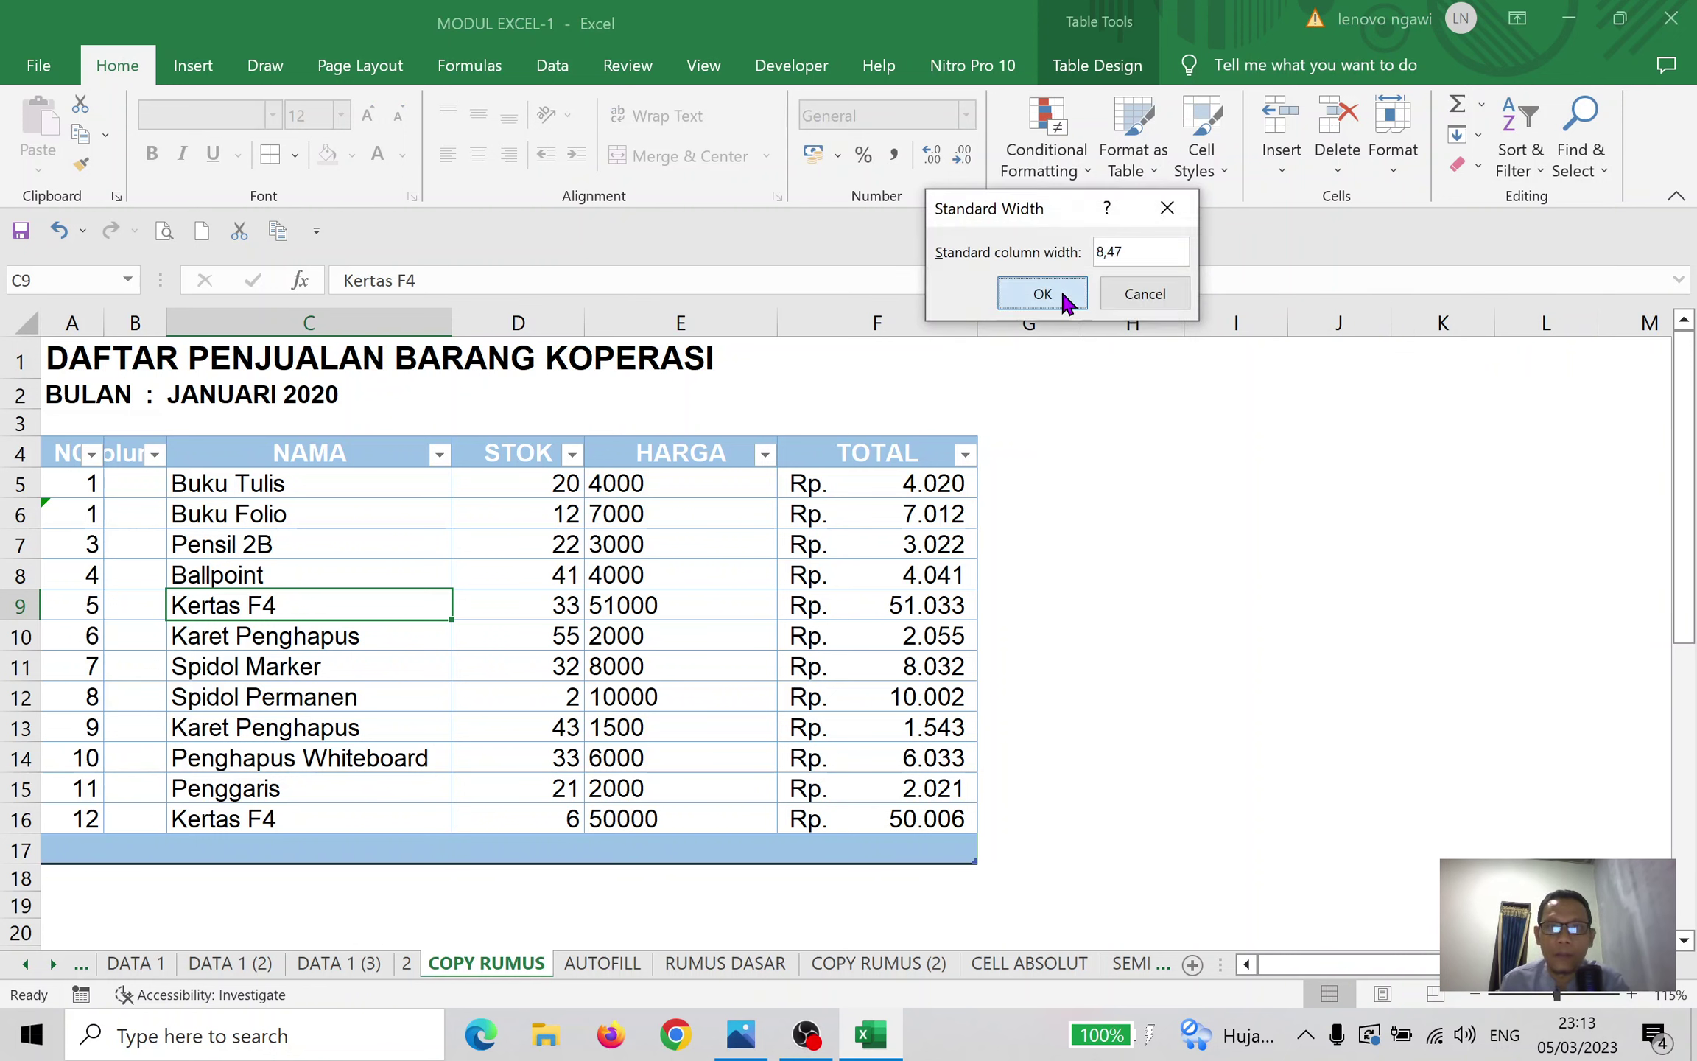
Hide row 9, the first Kertas F4 entry in the table
left_click(1350, 166)
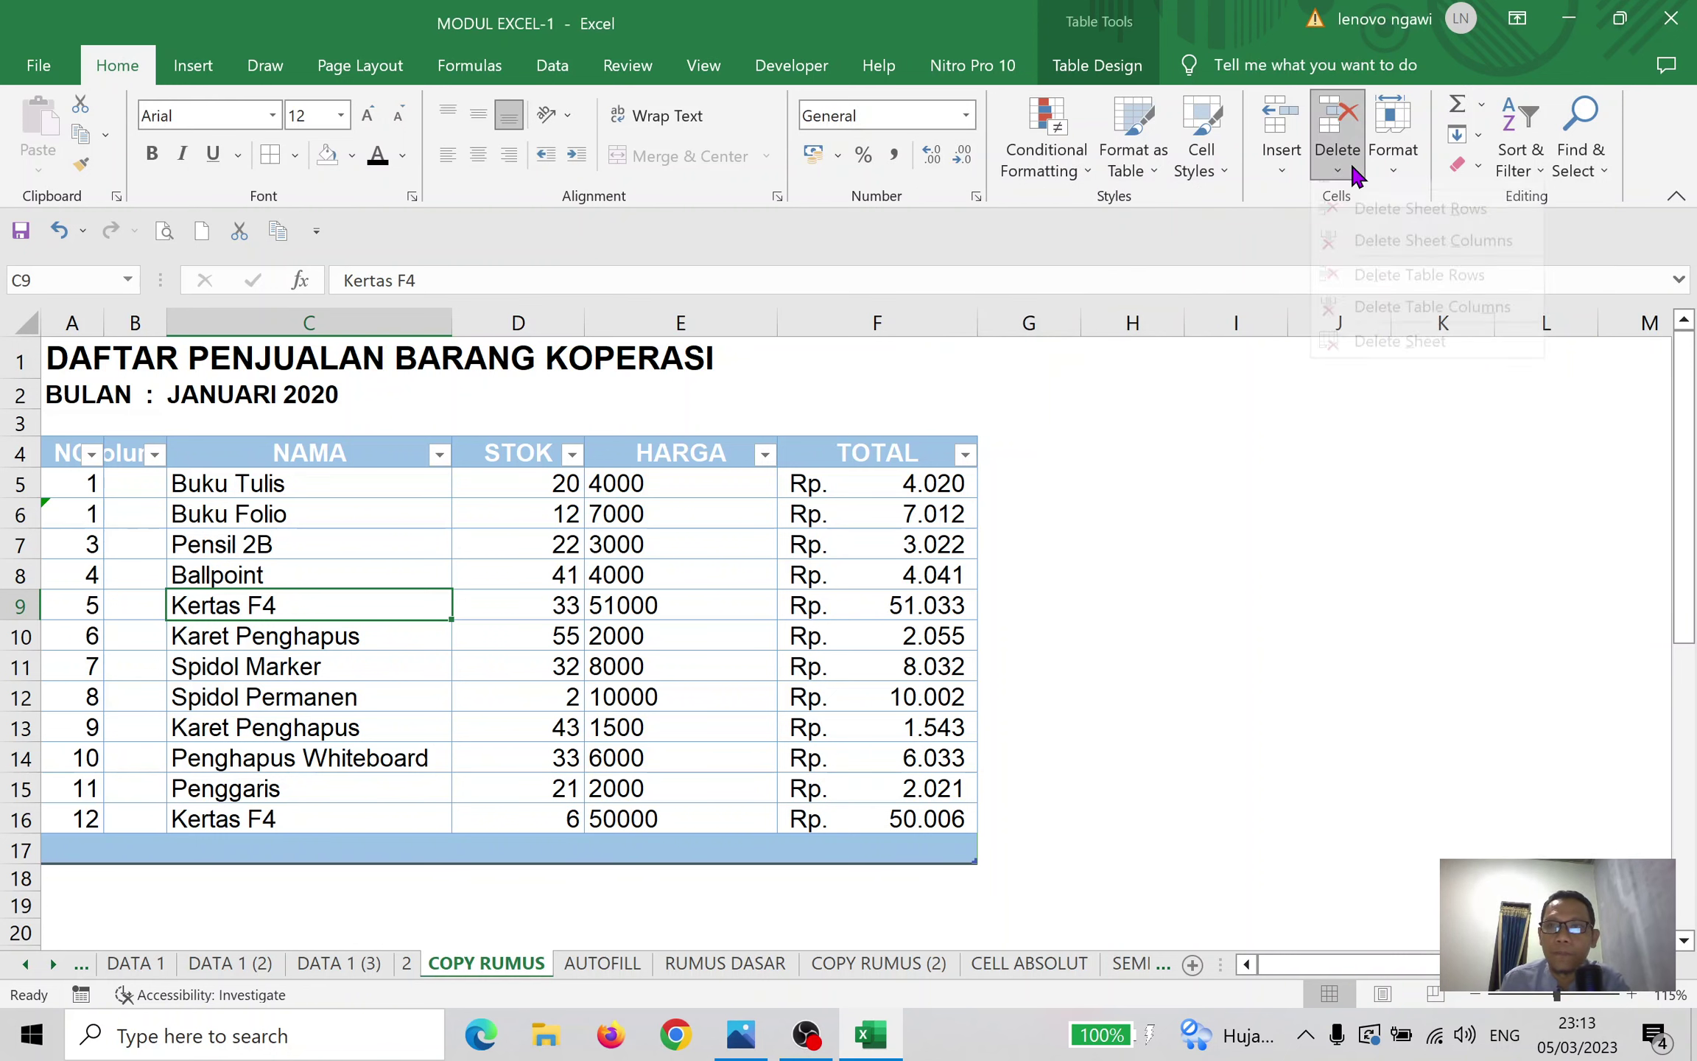
left_click(1402, 160)
mouse_move(1458, 436)
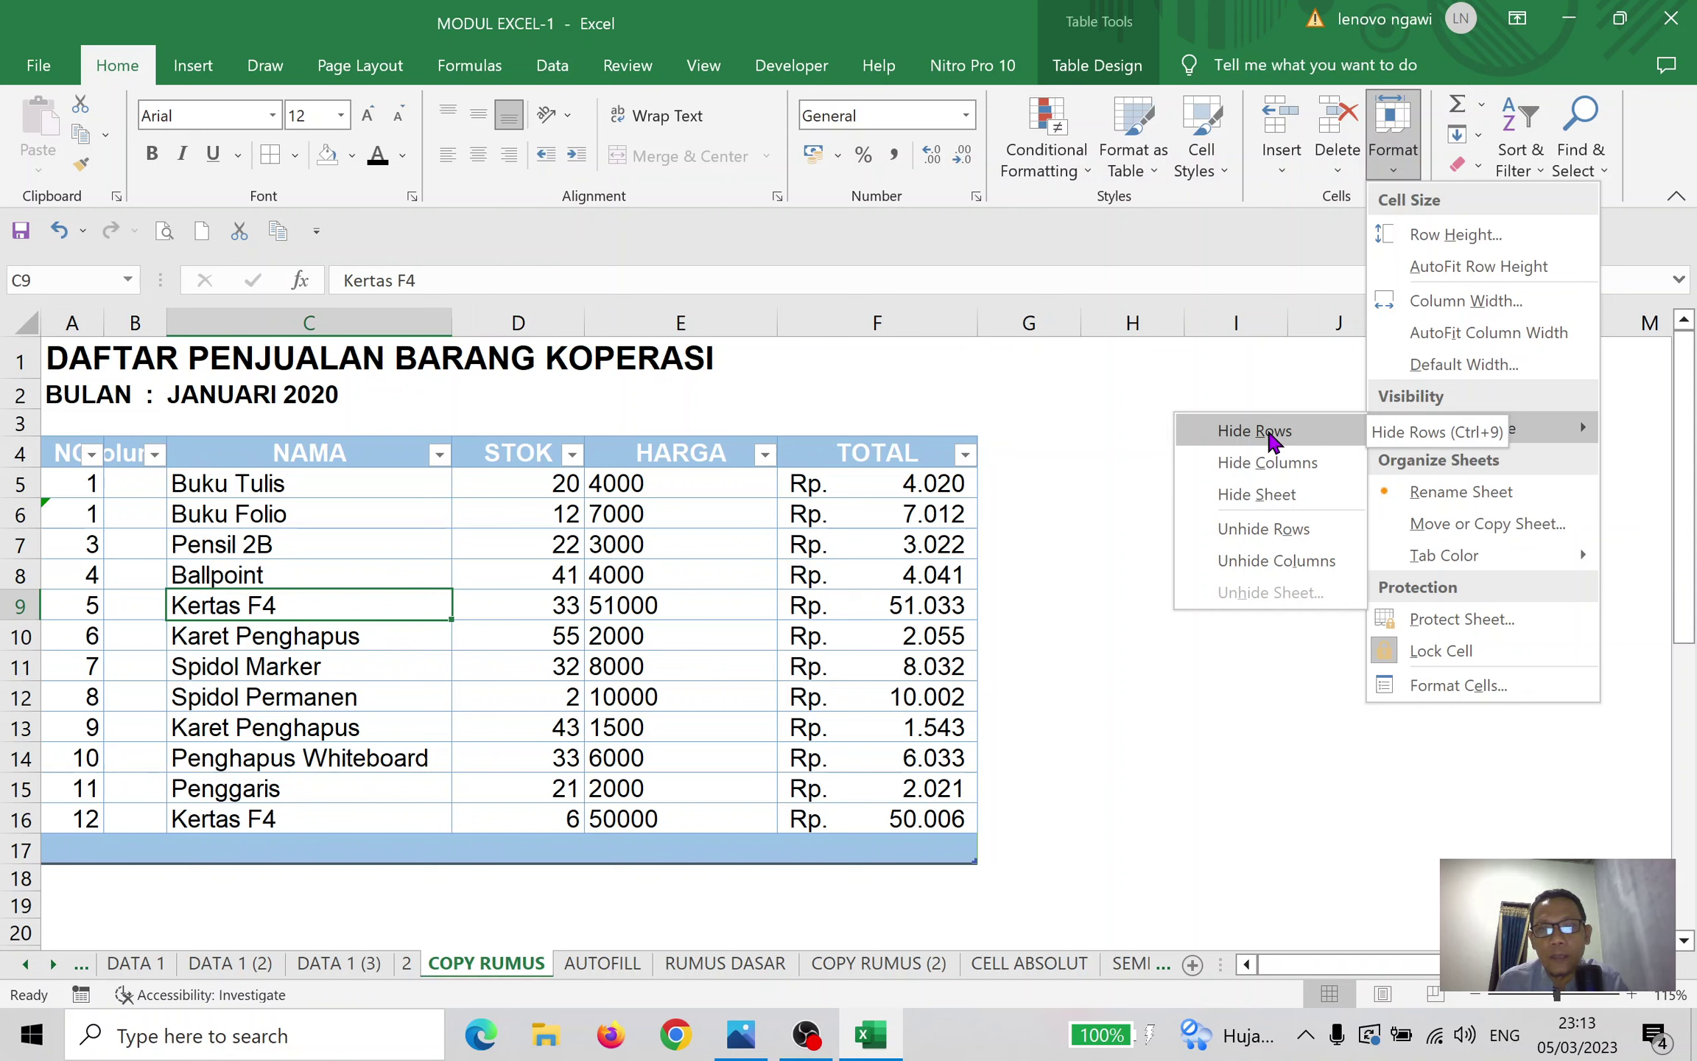
left_click(1270, 432)
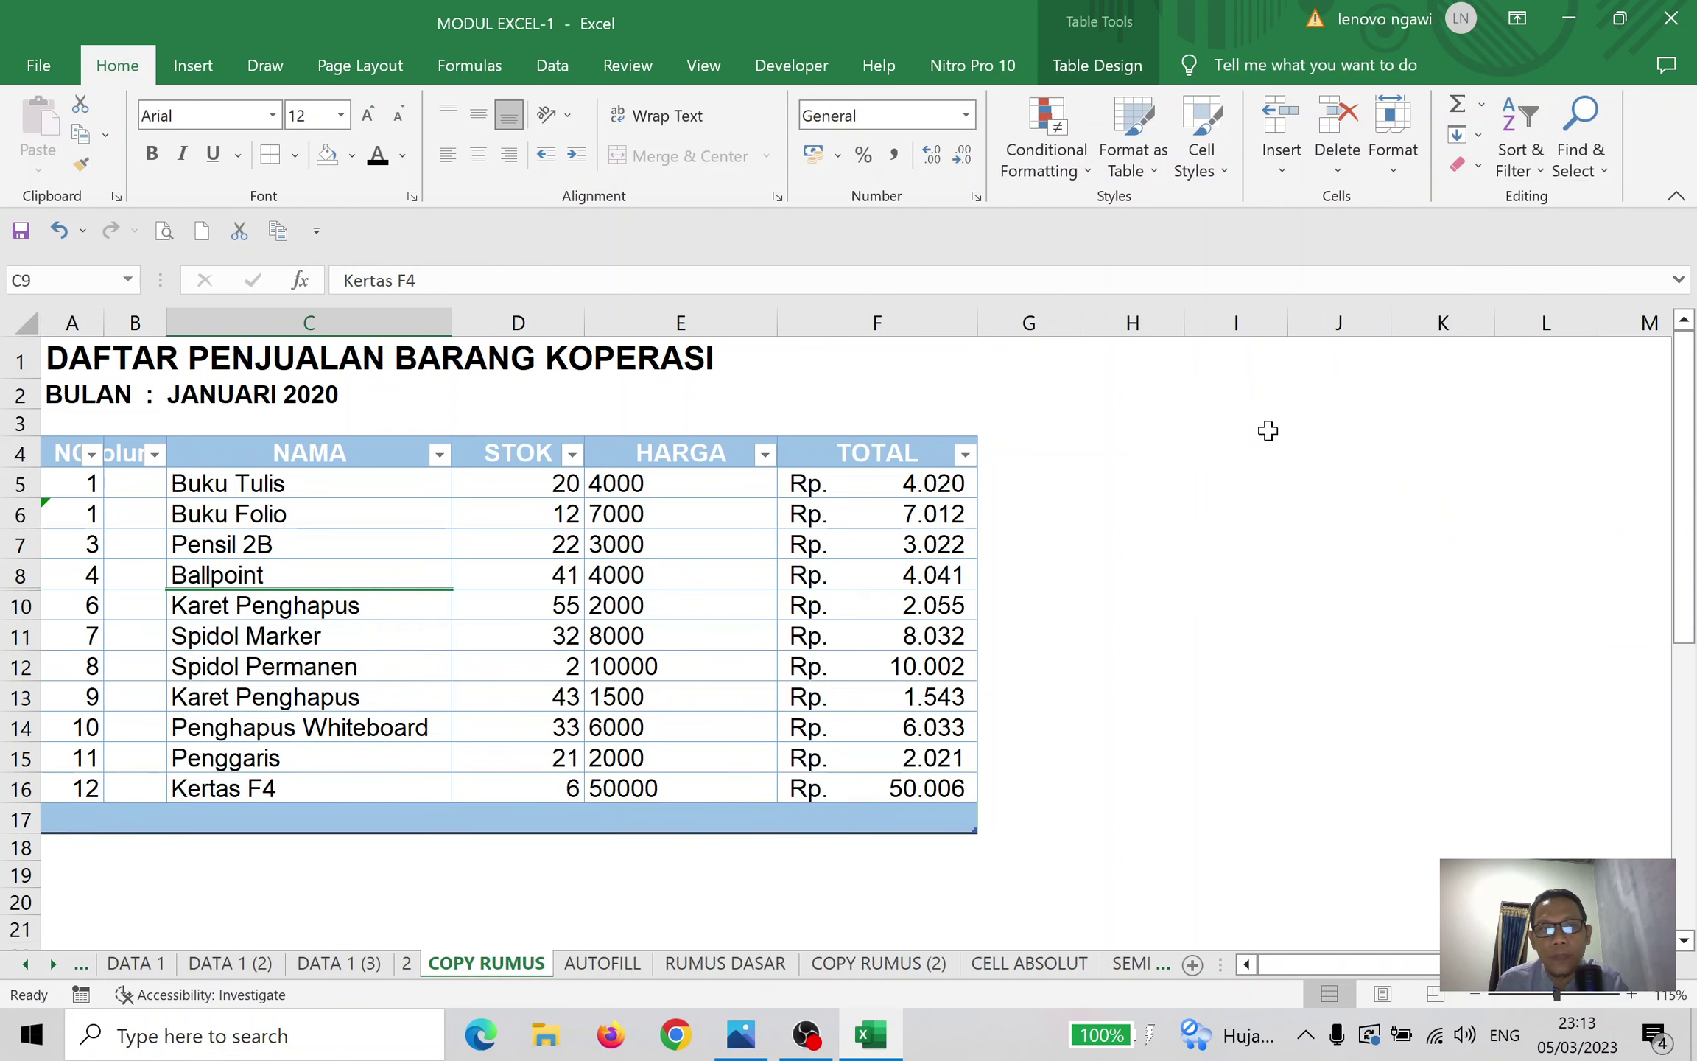
left_click(1227, 545)
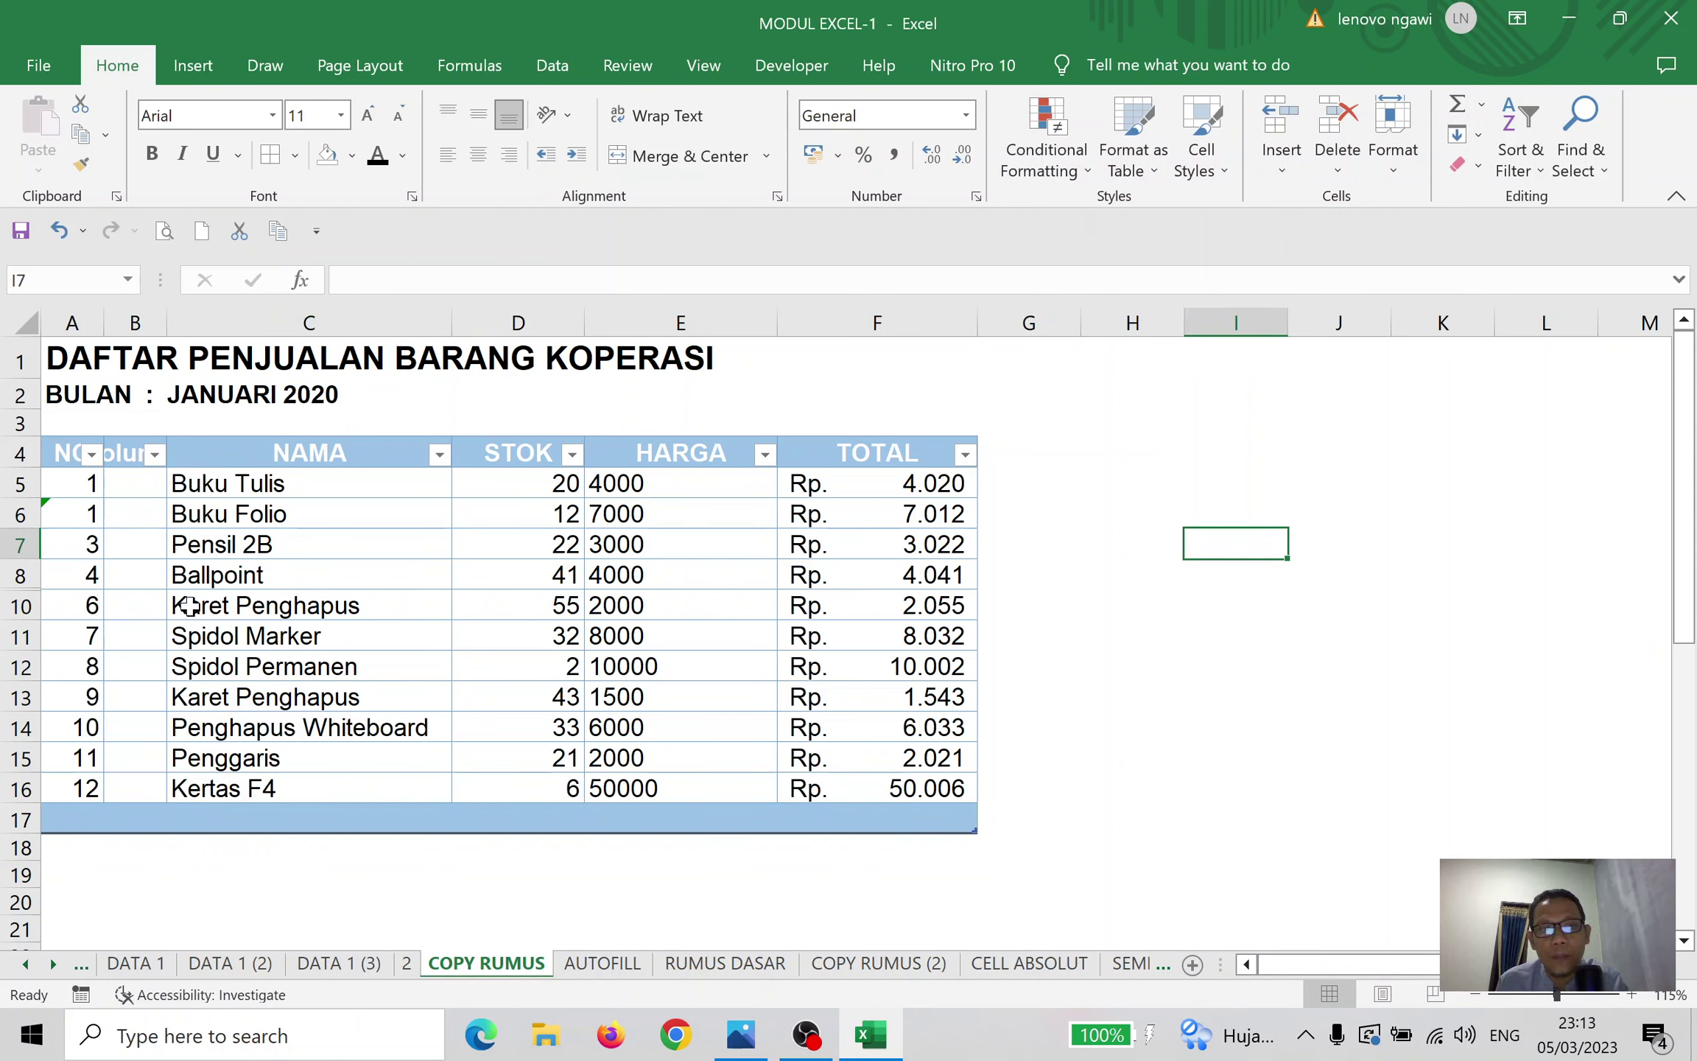
Unhide row 9 between the Ballpoint and Karet Penghapus rows, and select cell C9
right_click(16, 606)
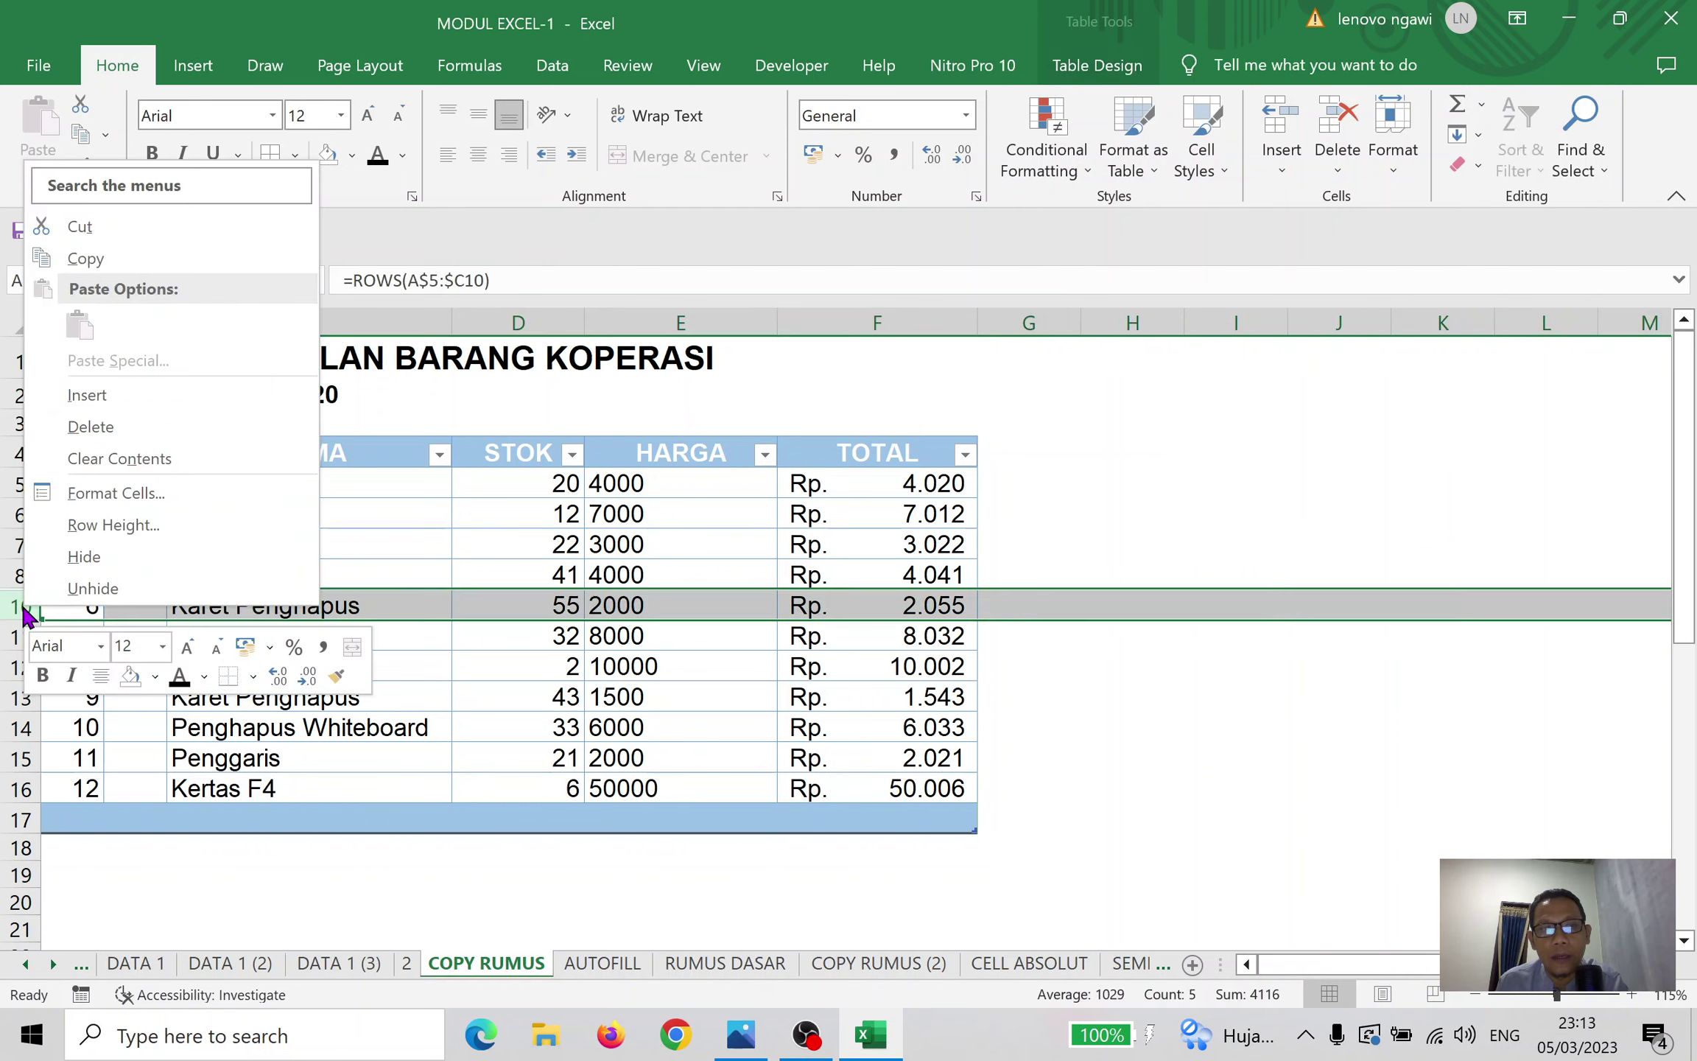
left_click(89, 589)
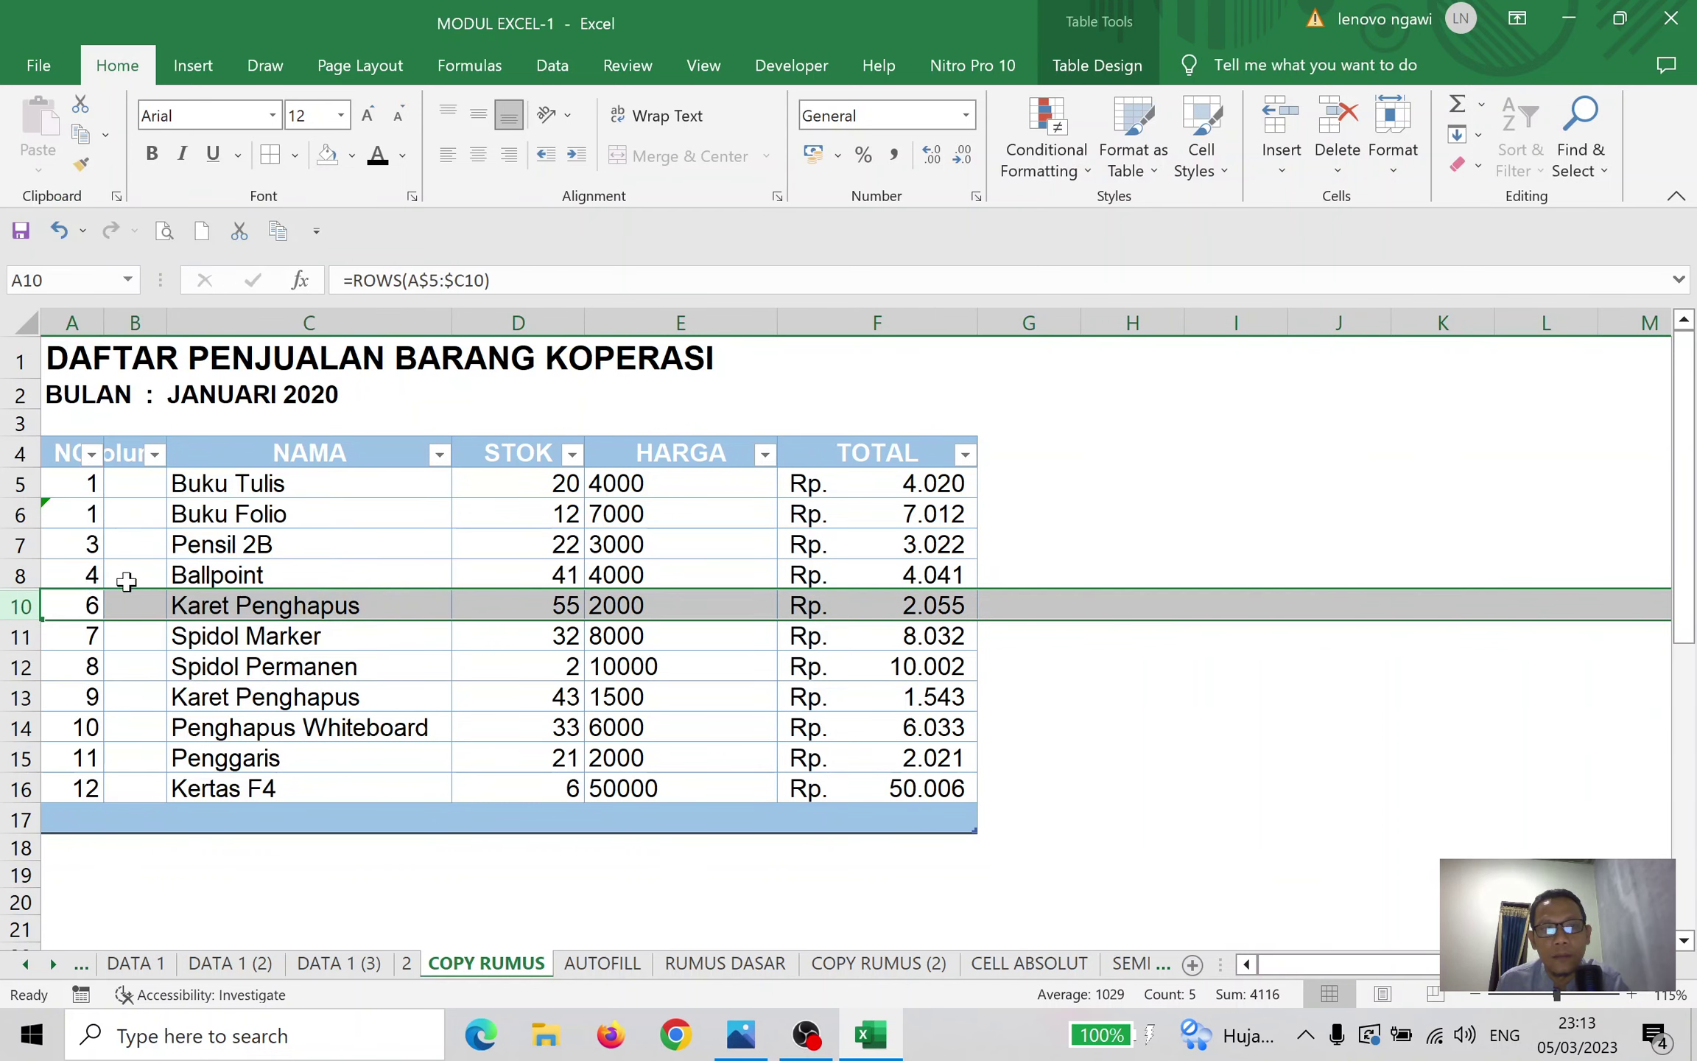
left_click(22, 573)
left_click(24, 601, "shift")
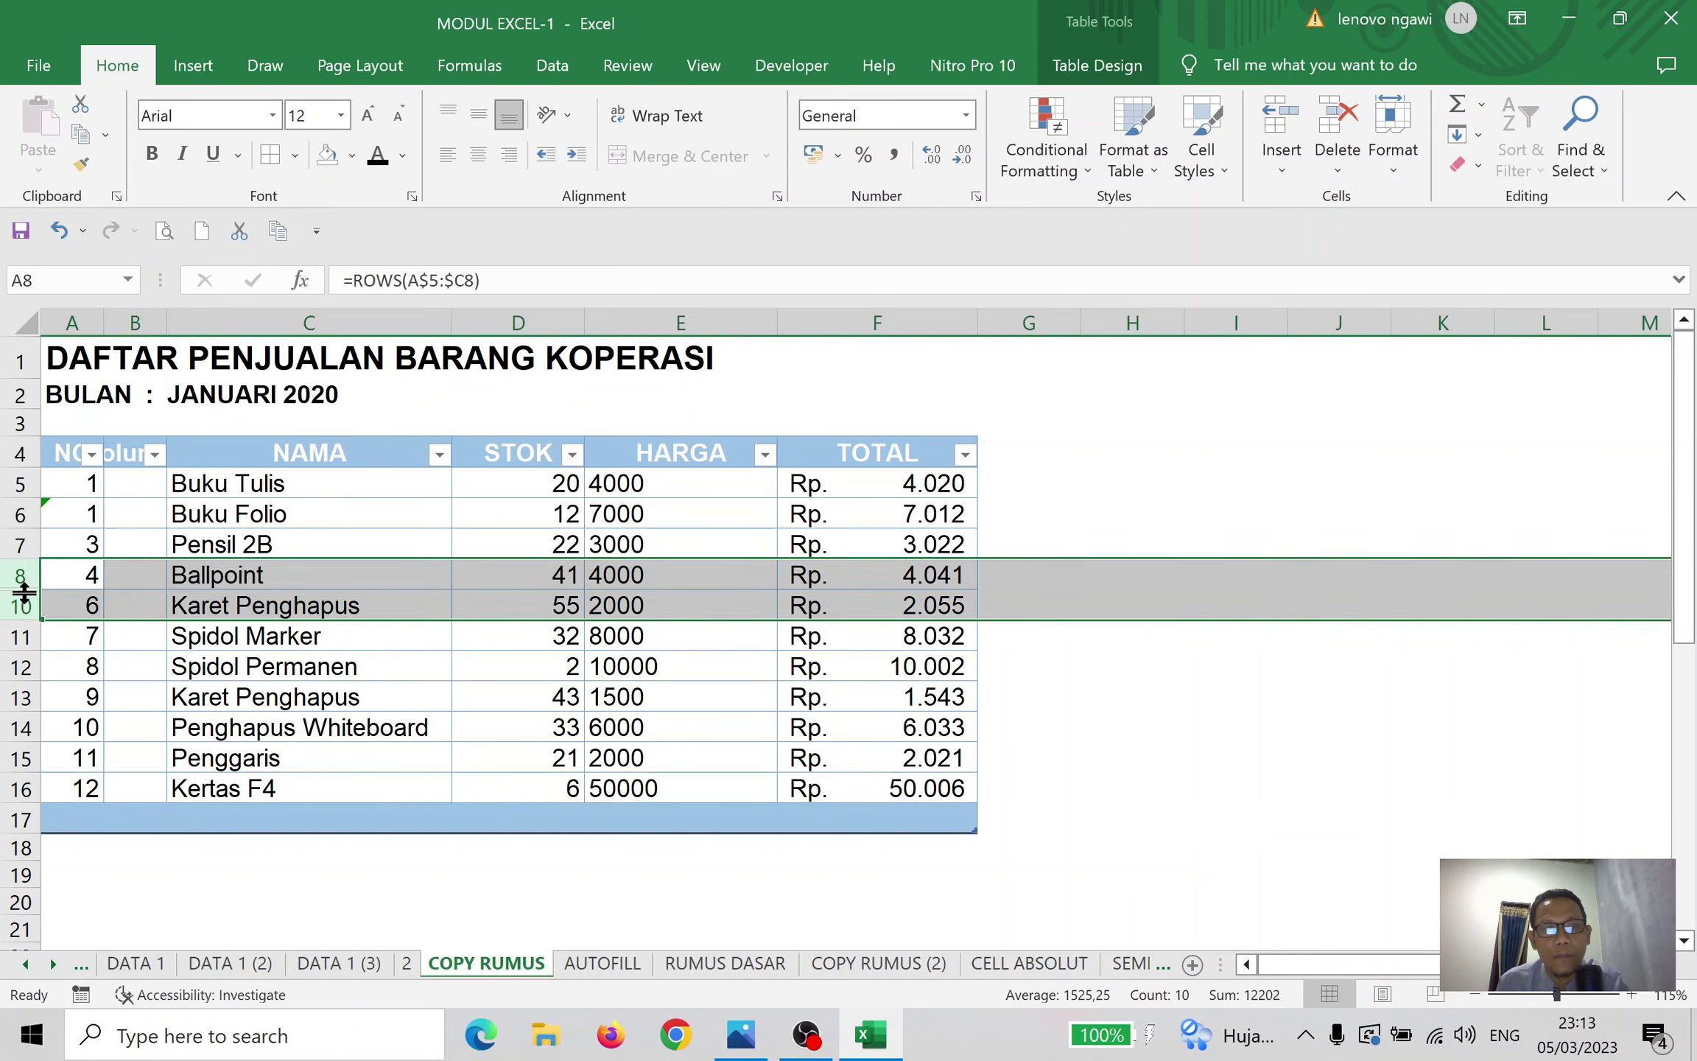
right_click(24, 593)
key("Escape")
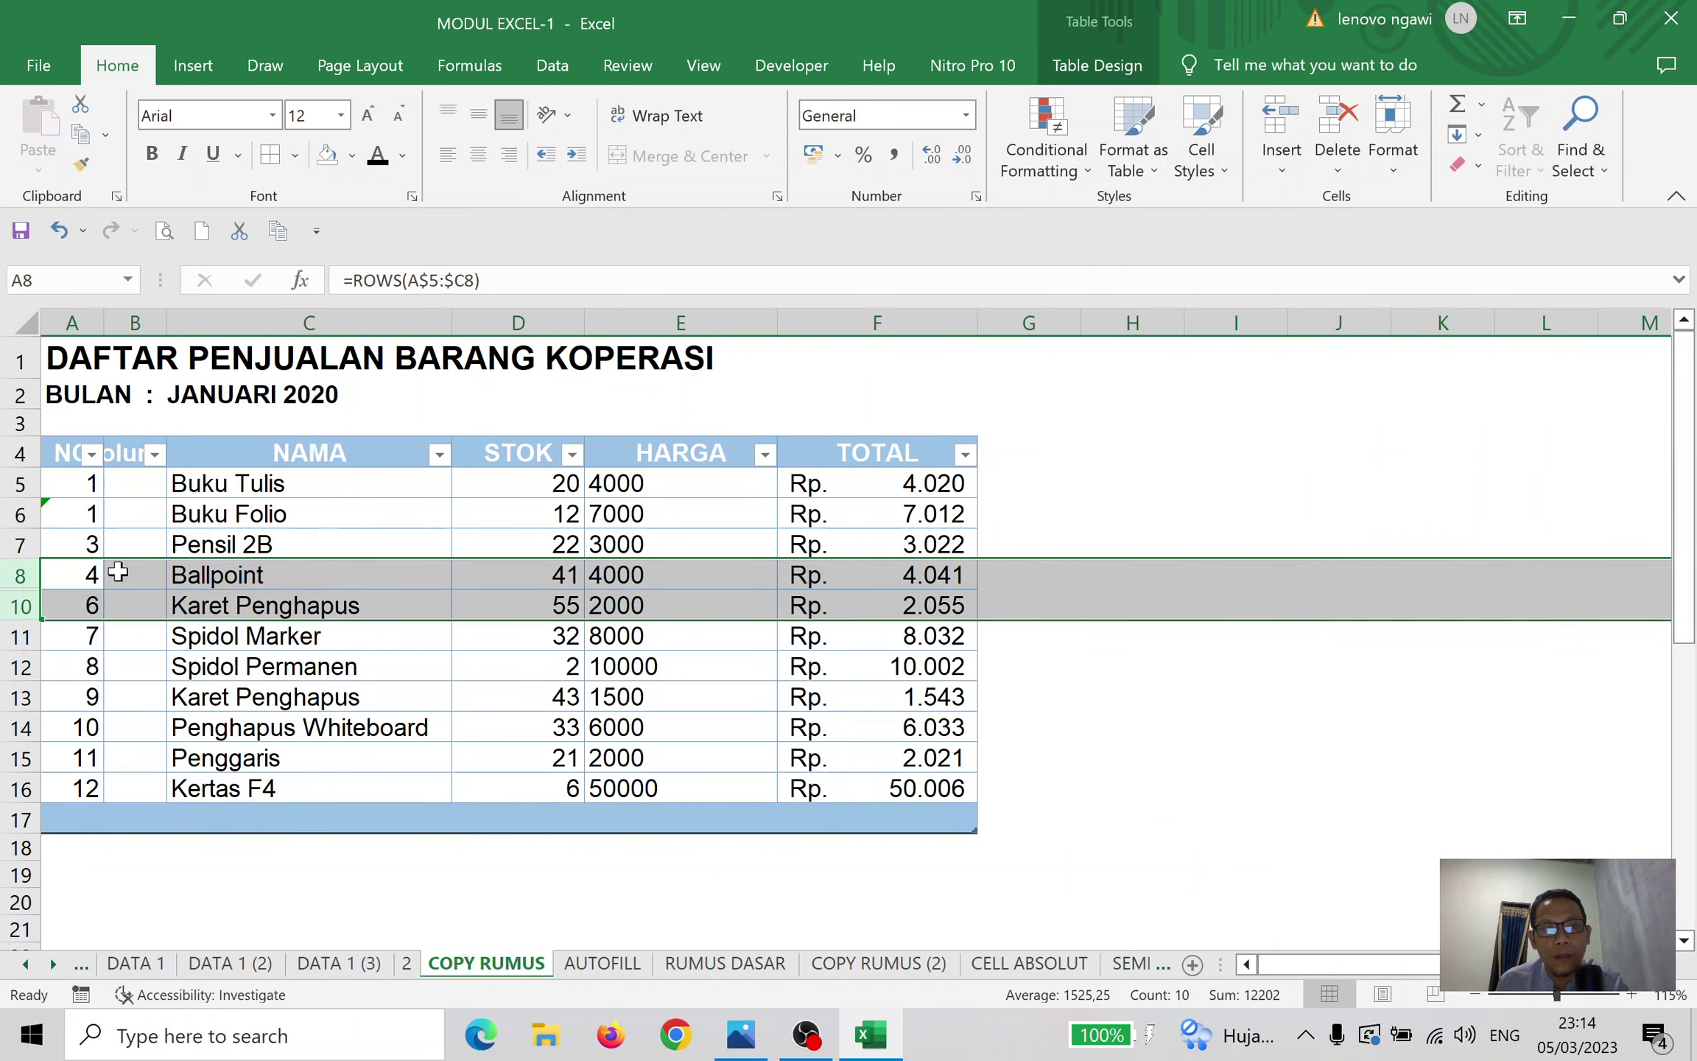
key("ctrl+shift+9")
left_click(329, 603)
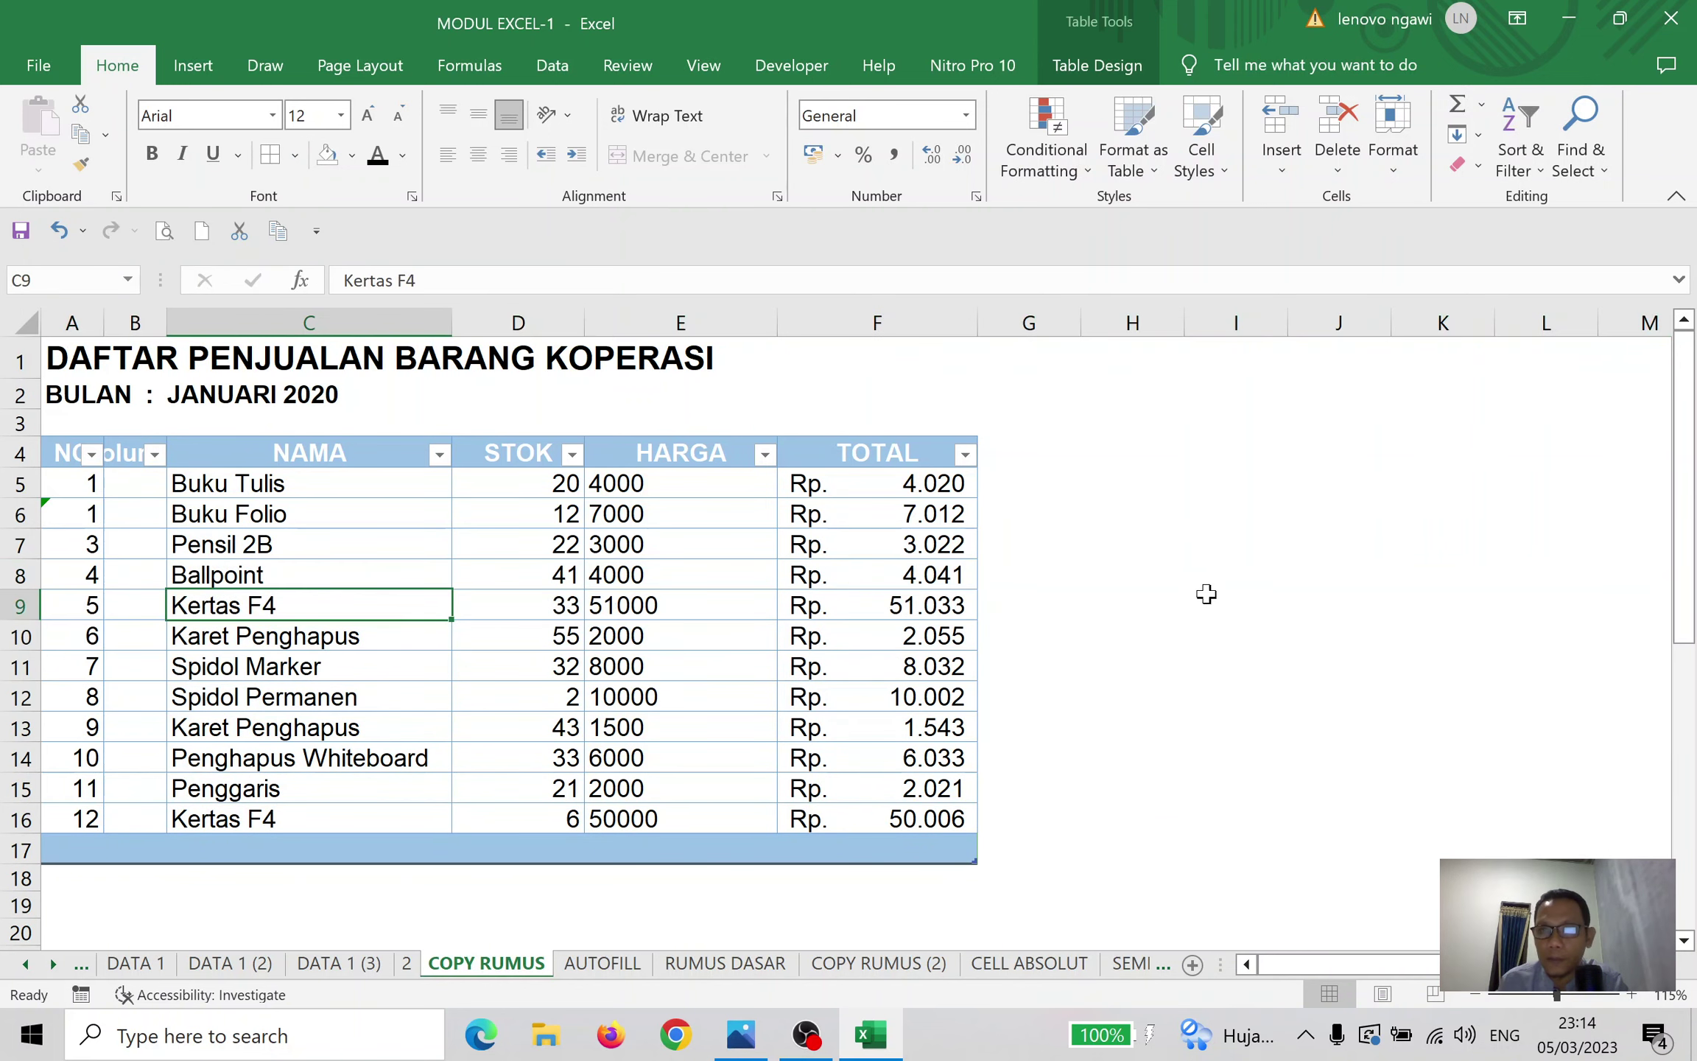
Create a copy of the COPY RUMUS sheet in MODUL EXCEL-1.xlsx, placed before the AUTOFILL sheet
left_click(1393, 171)
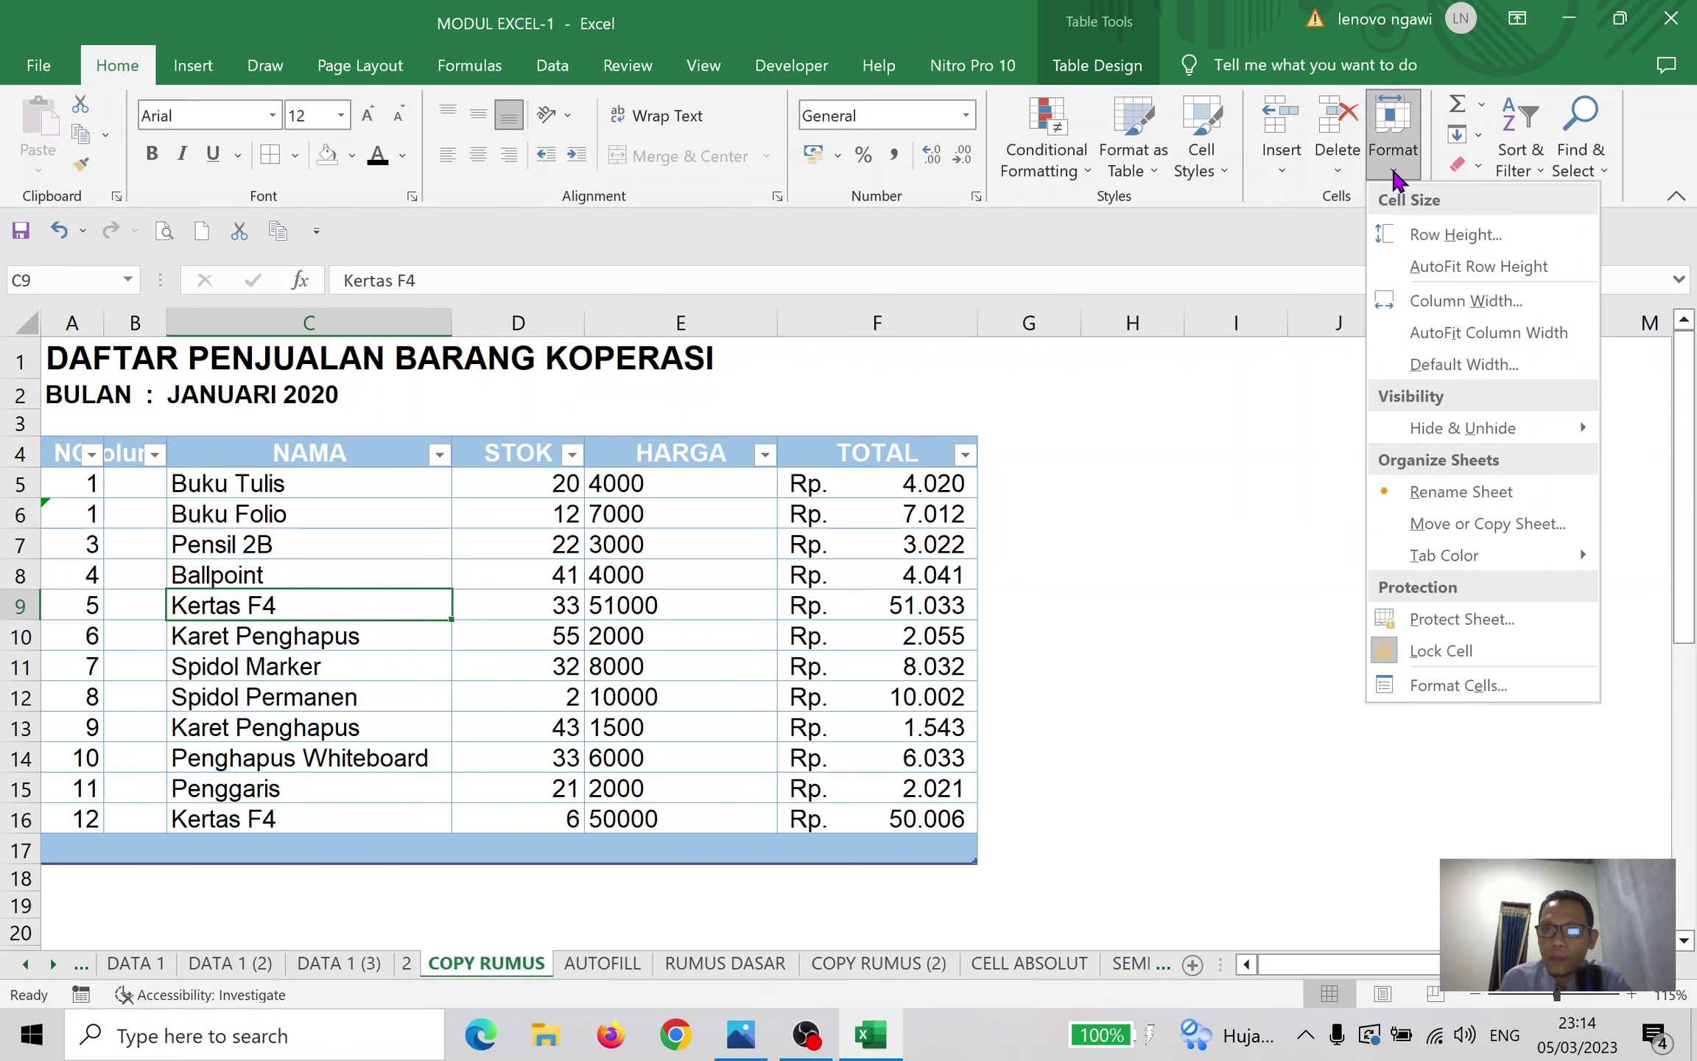
mouse_move(1514, 427)
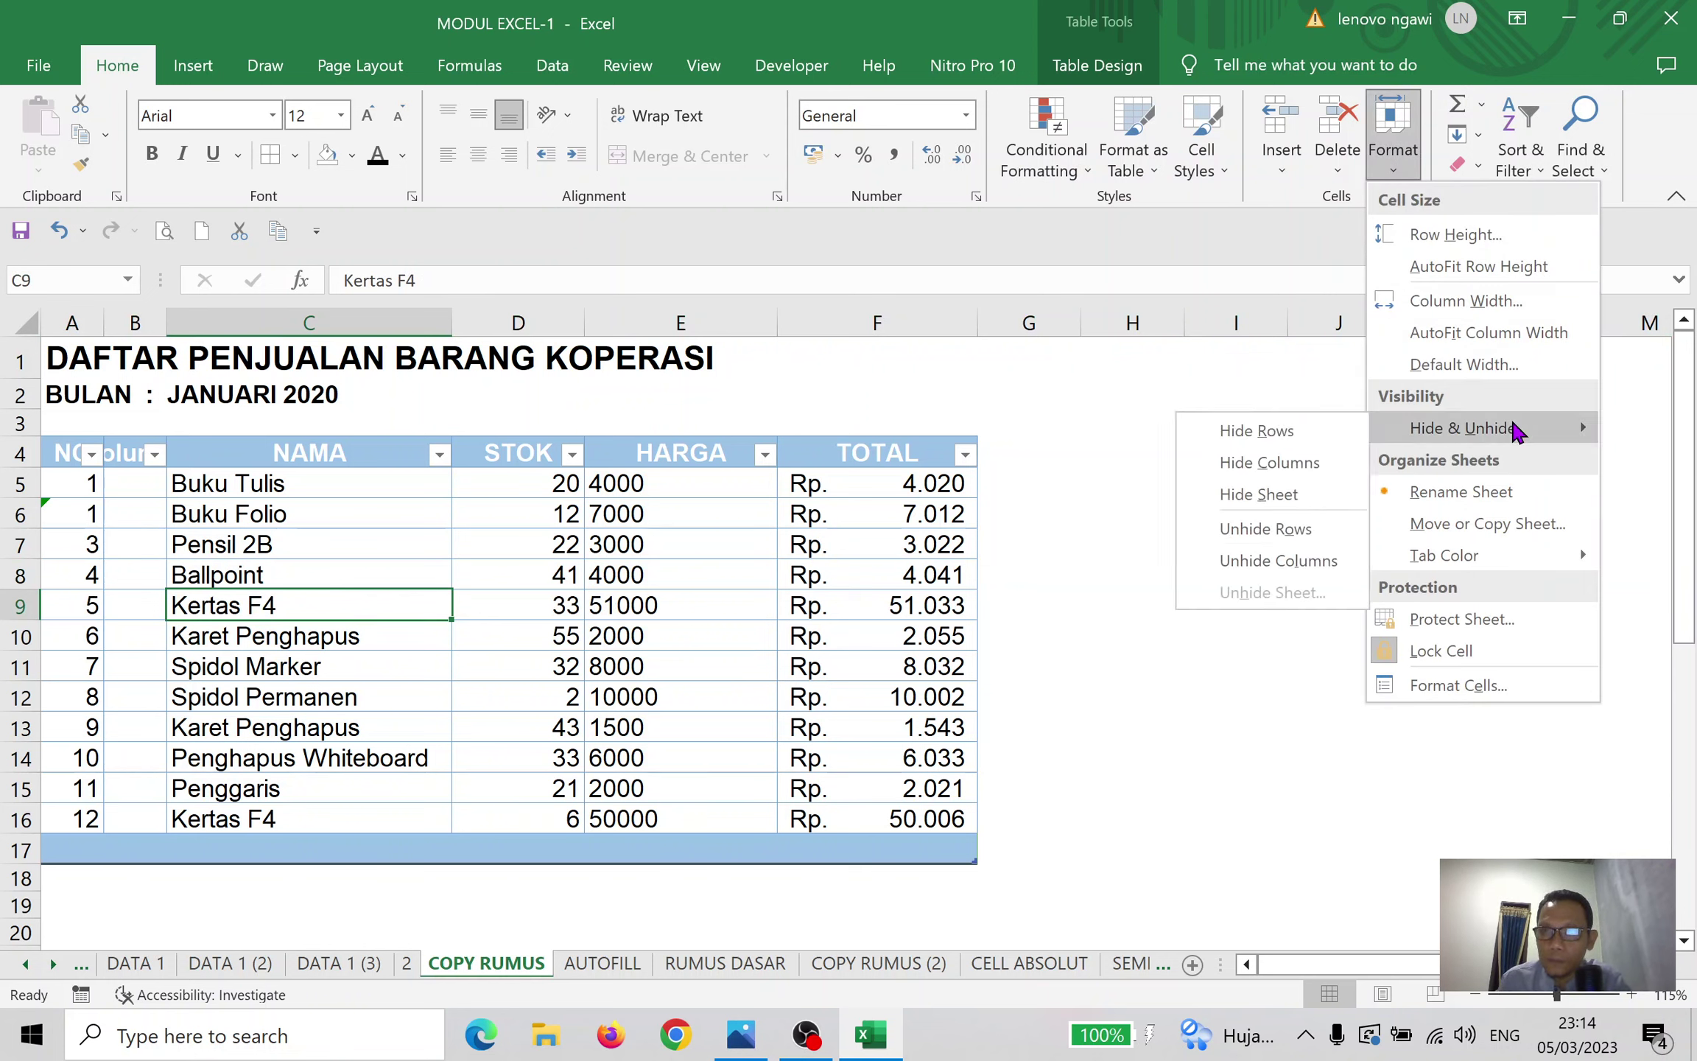
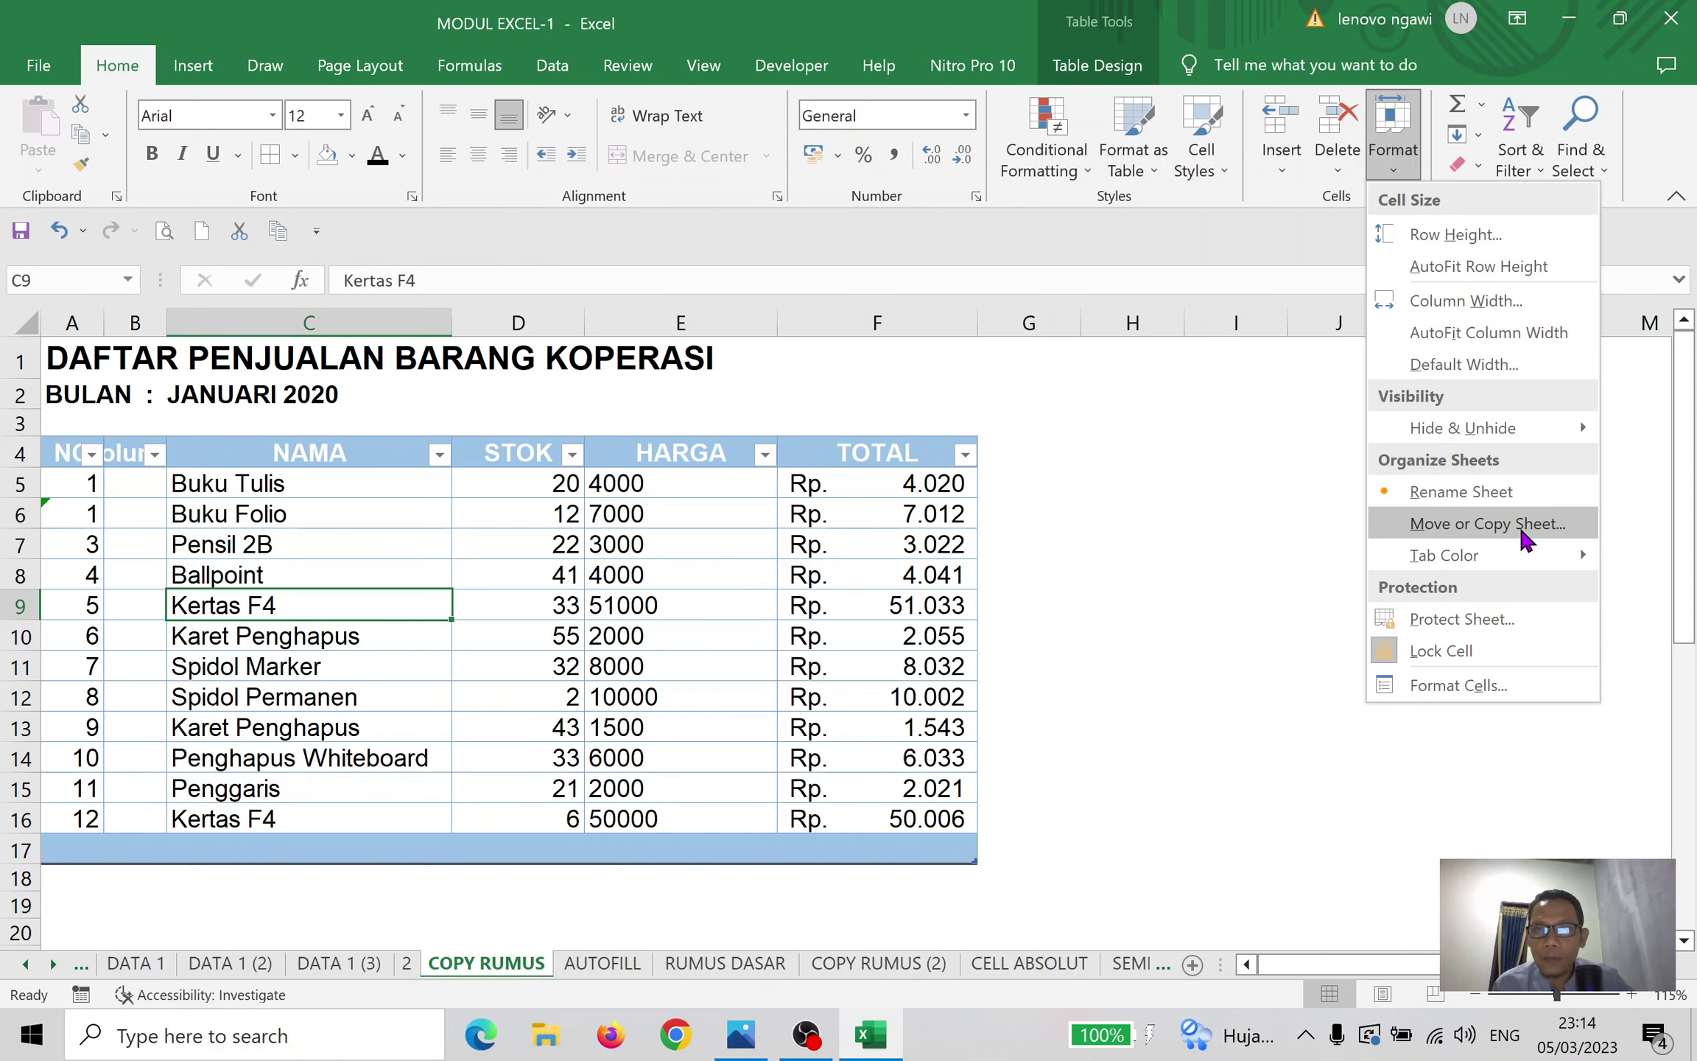
left_click(1520, 526)
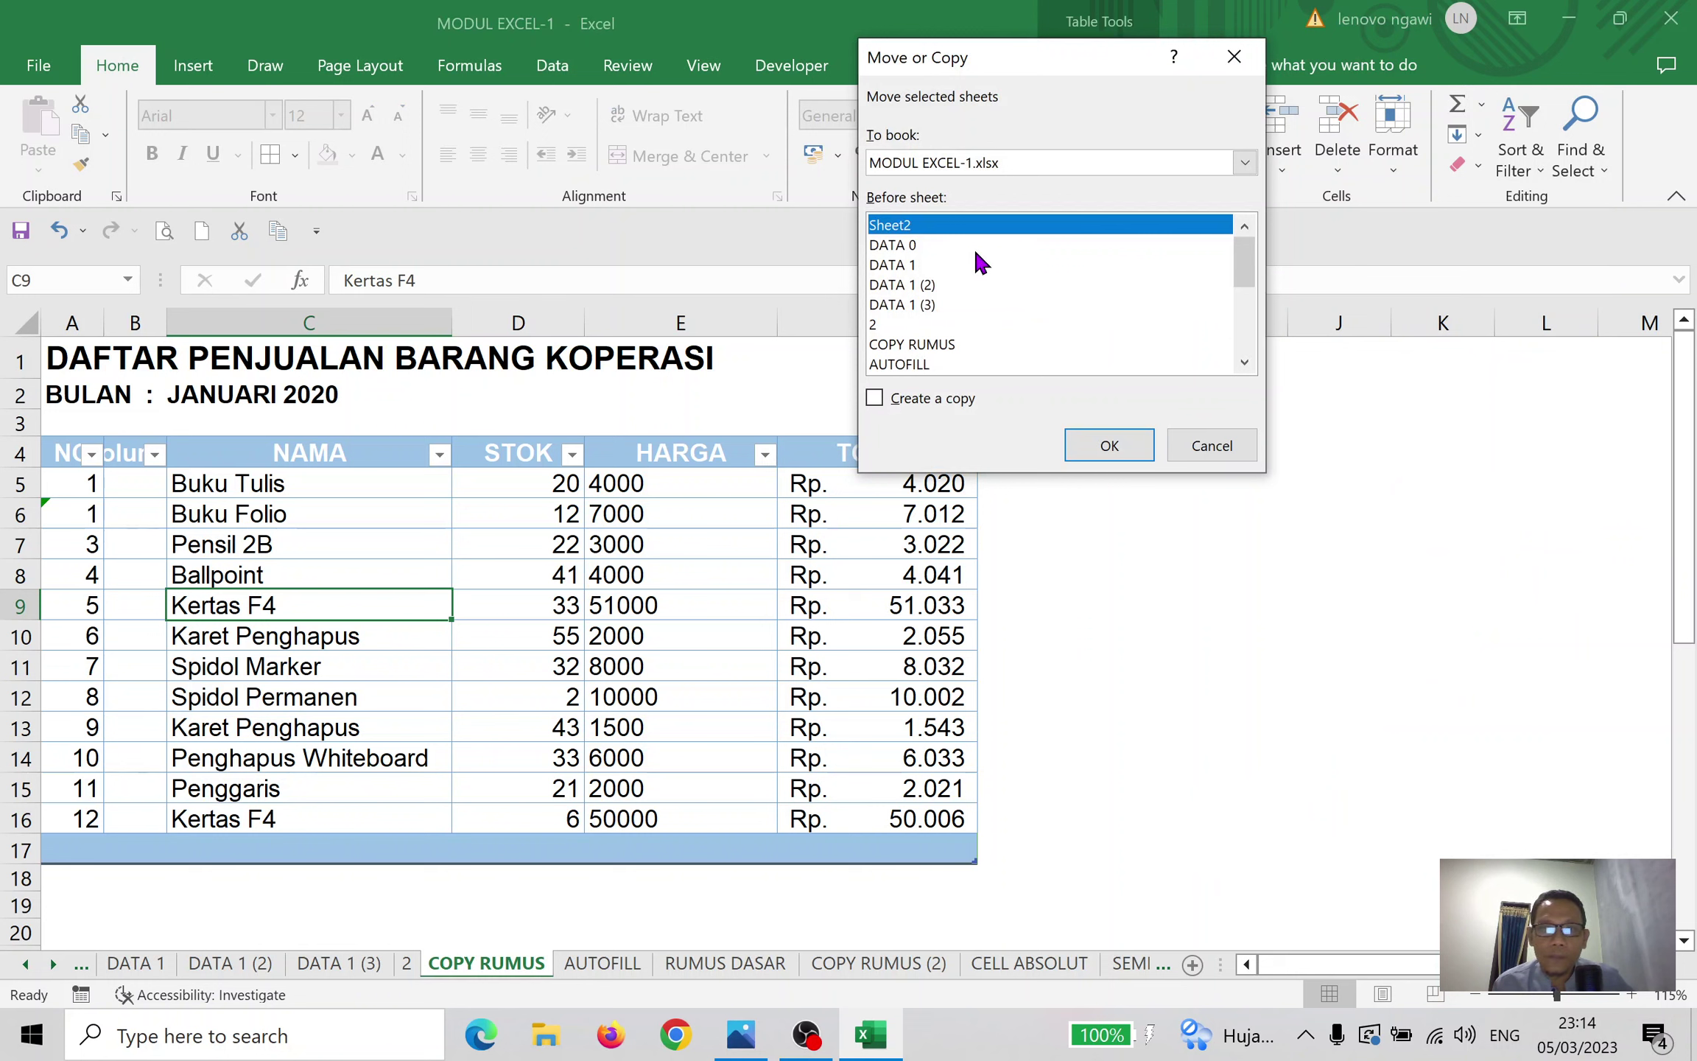
left_click(875, 398)
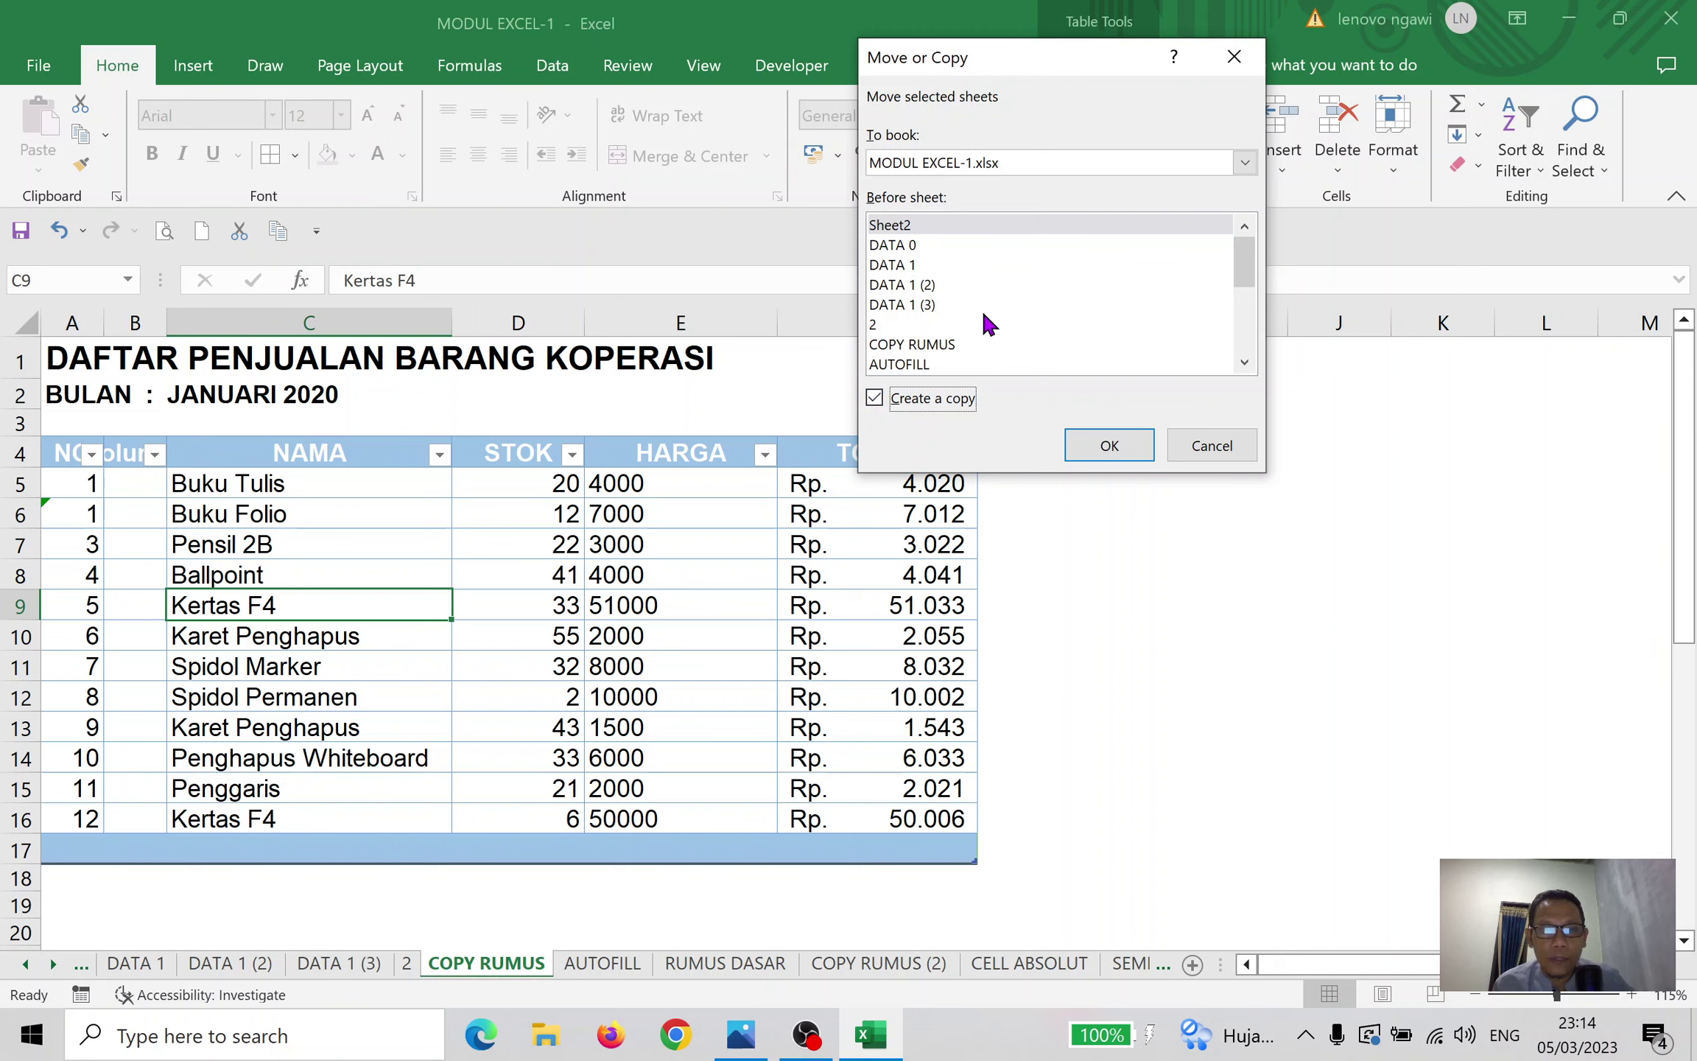
left_click(920, 366)
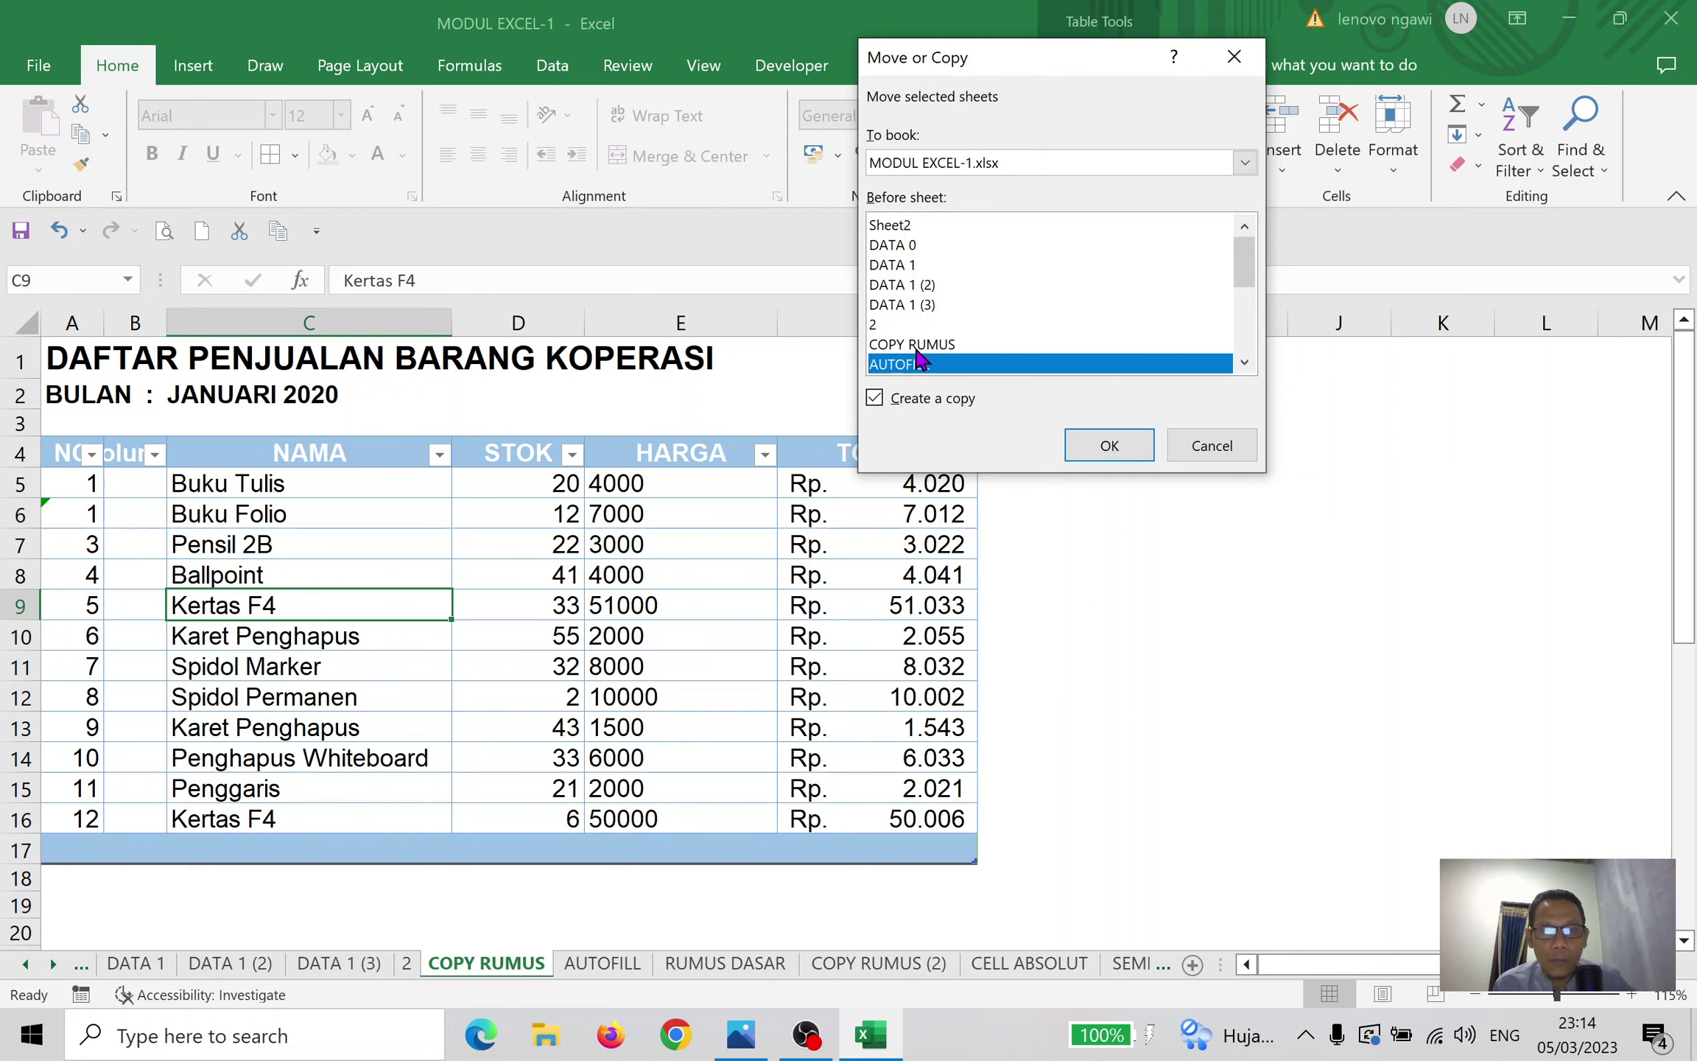
left_click(1103, 447)
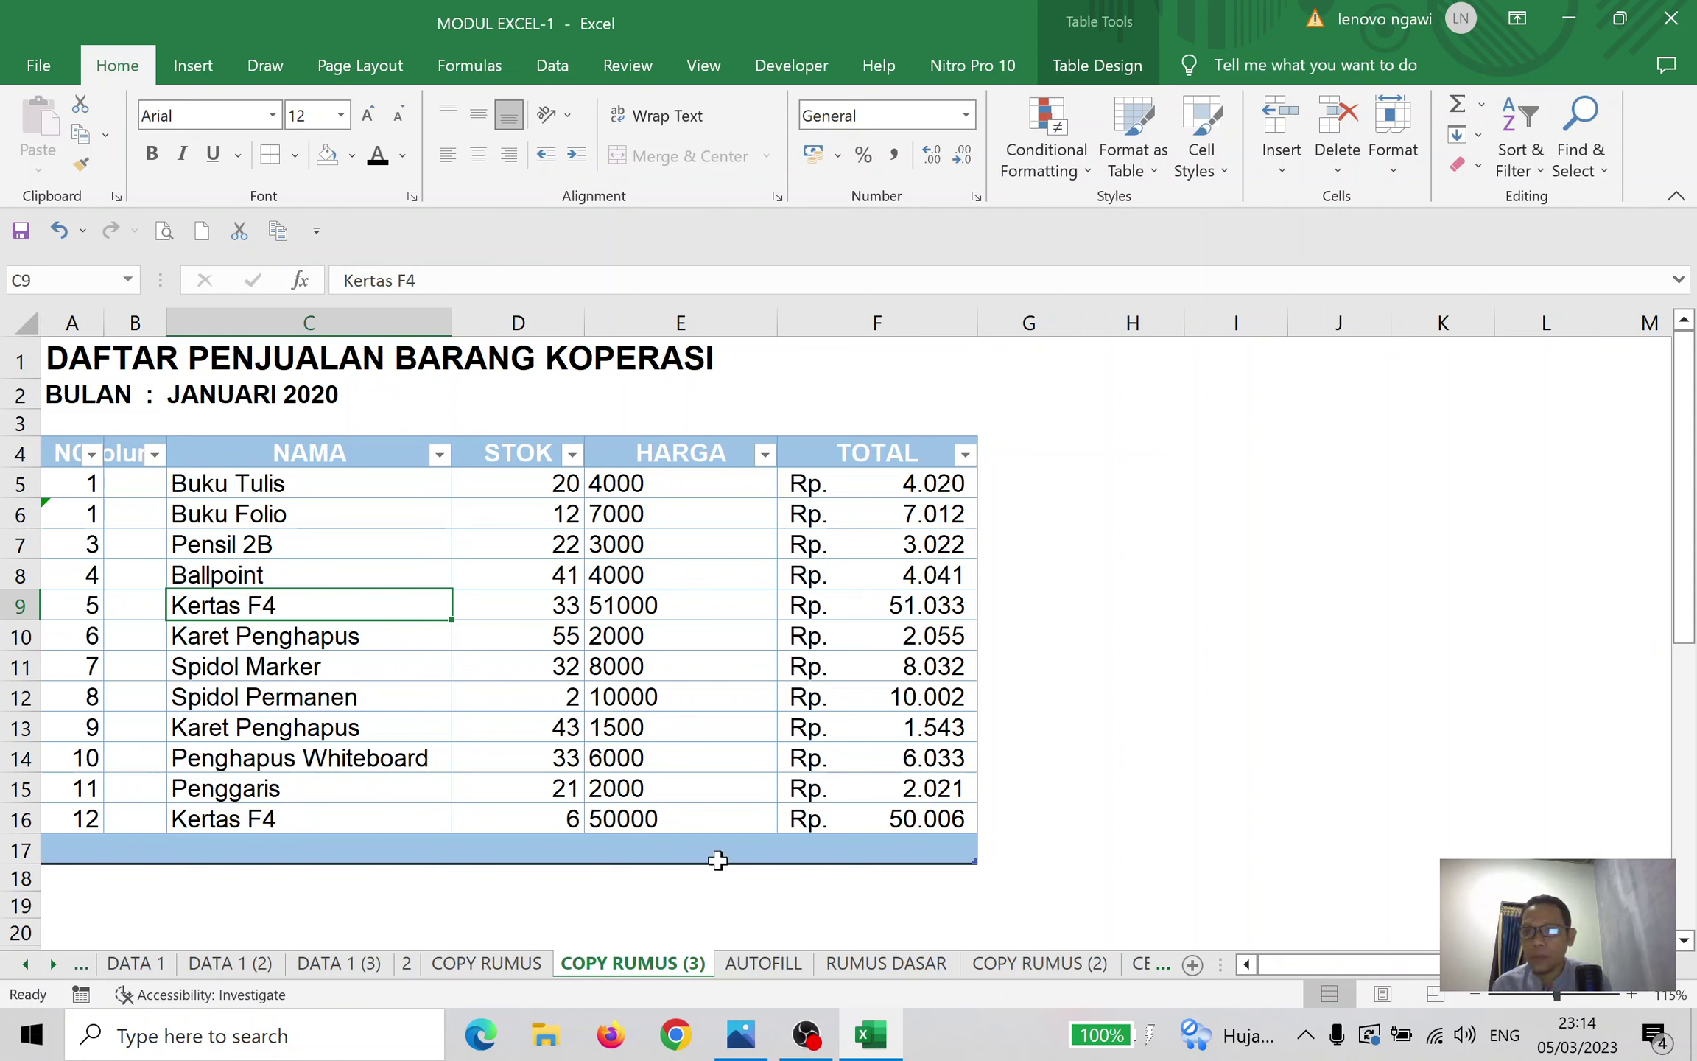
Open the Protect Sheet settings, examine the actions users can be allowed, and cancel without protecting the sheet
left_click(1394, 171)
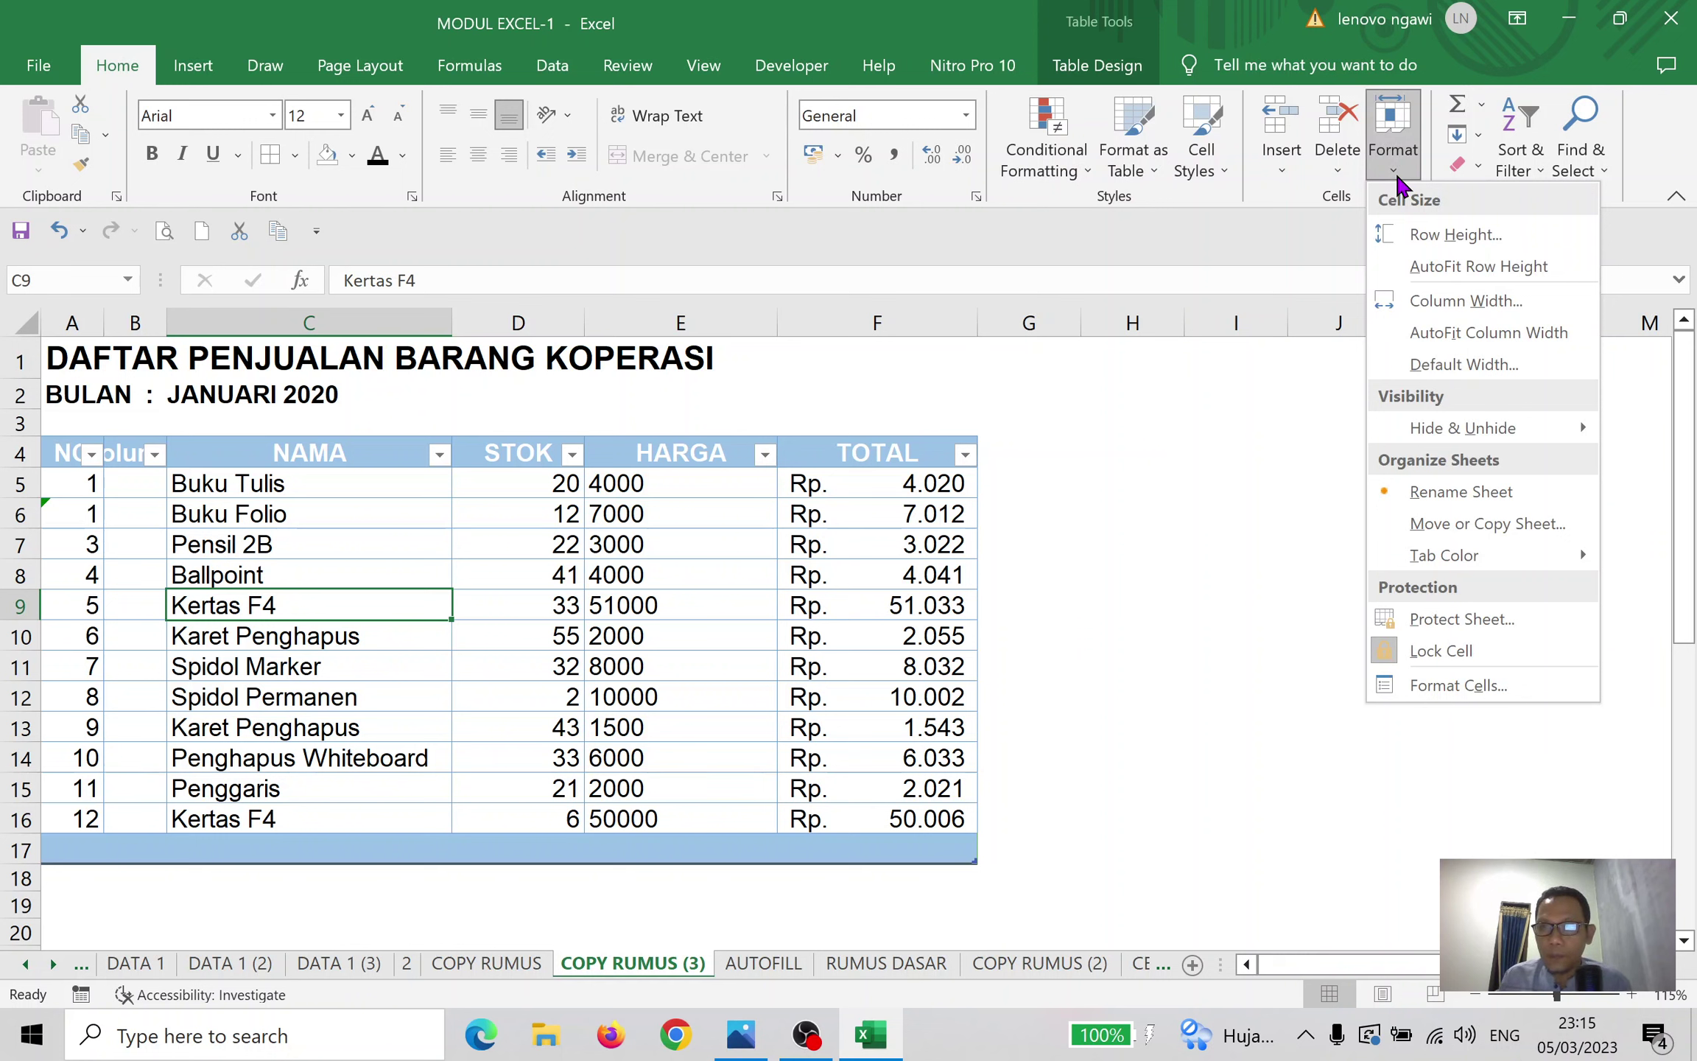
mouse_move(1482, 554)
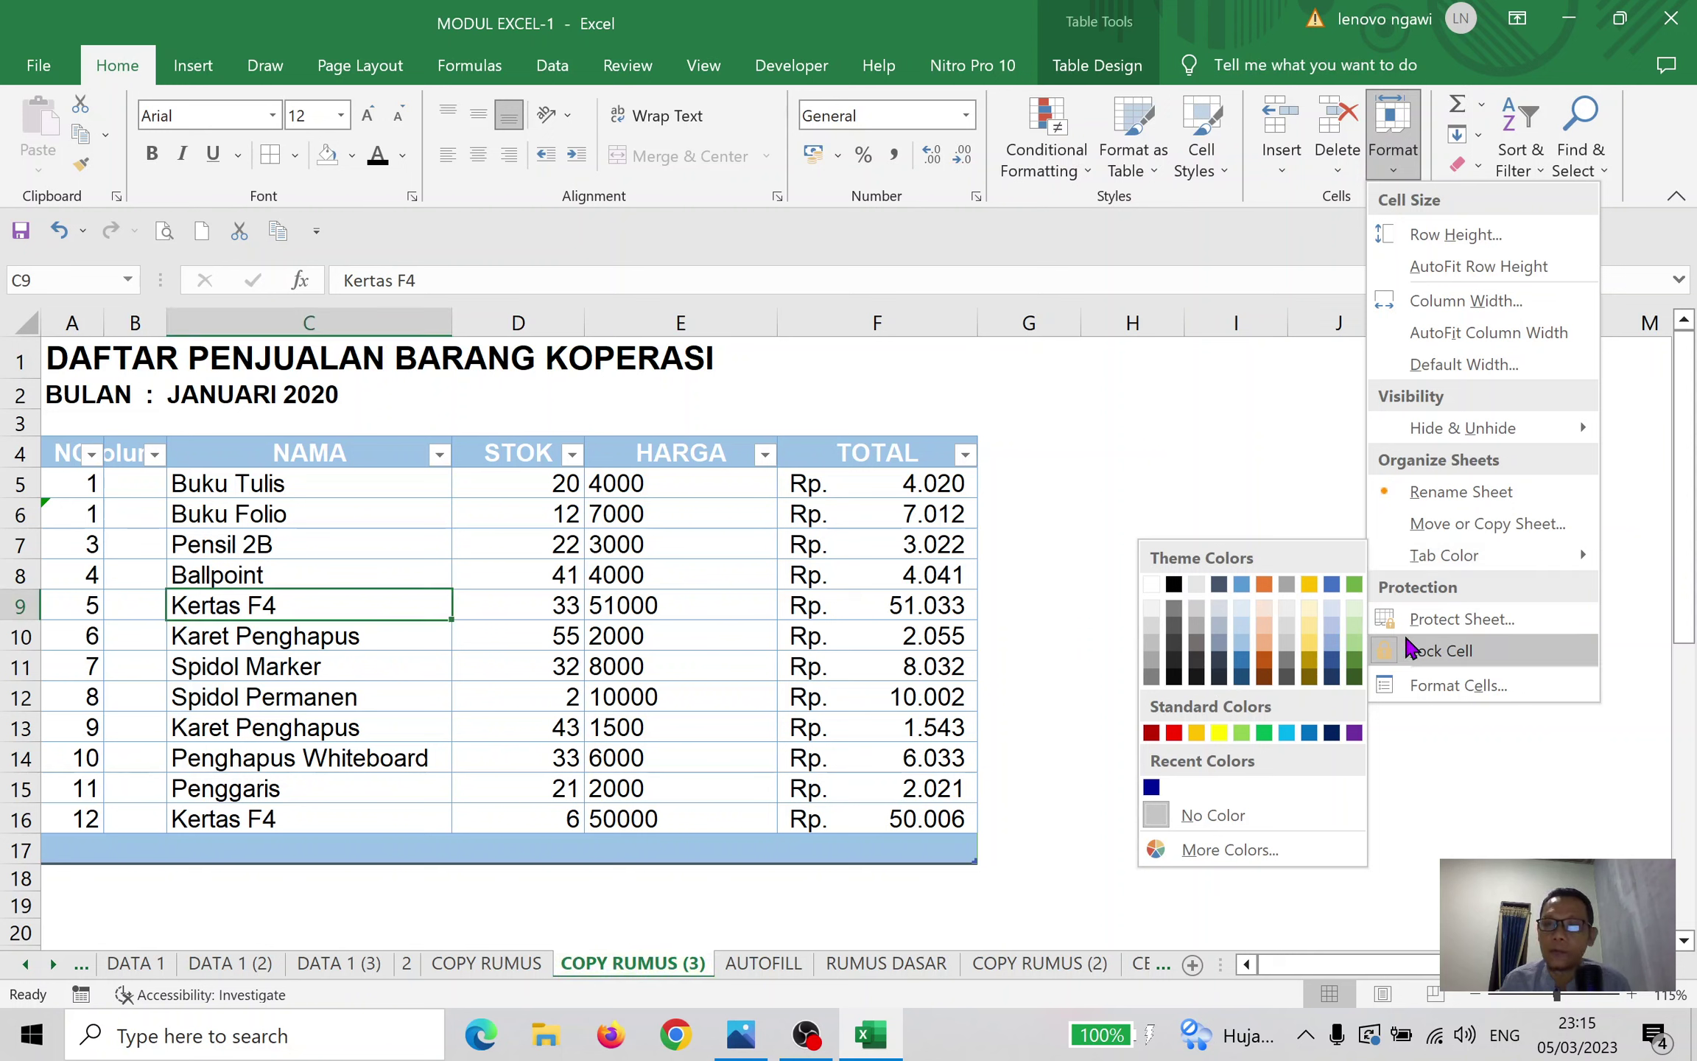
left_click(1495, 626)
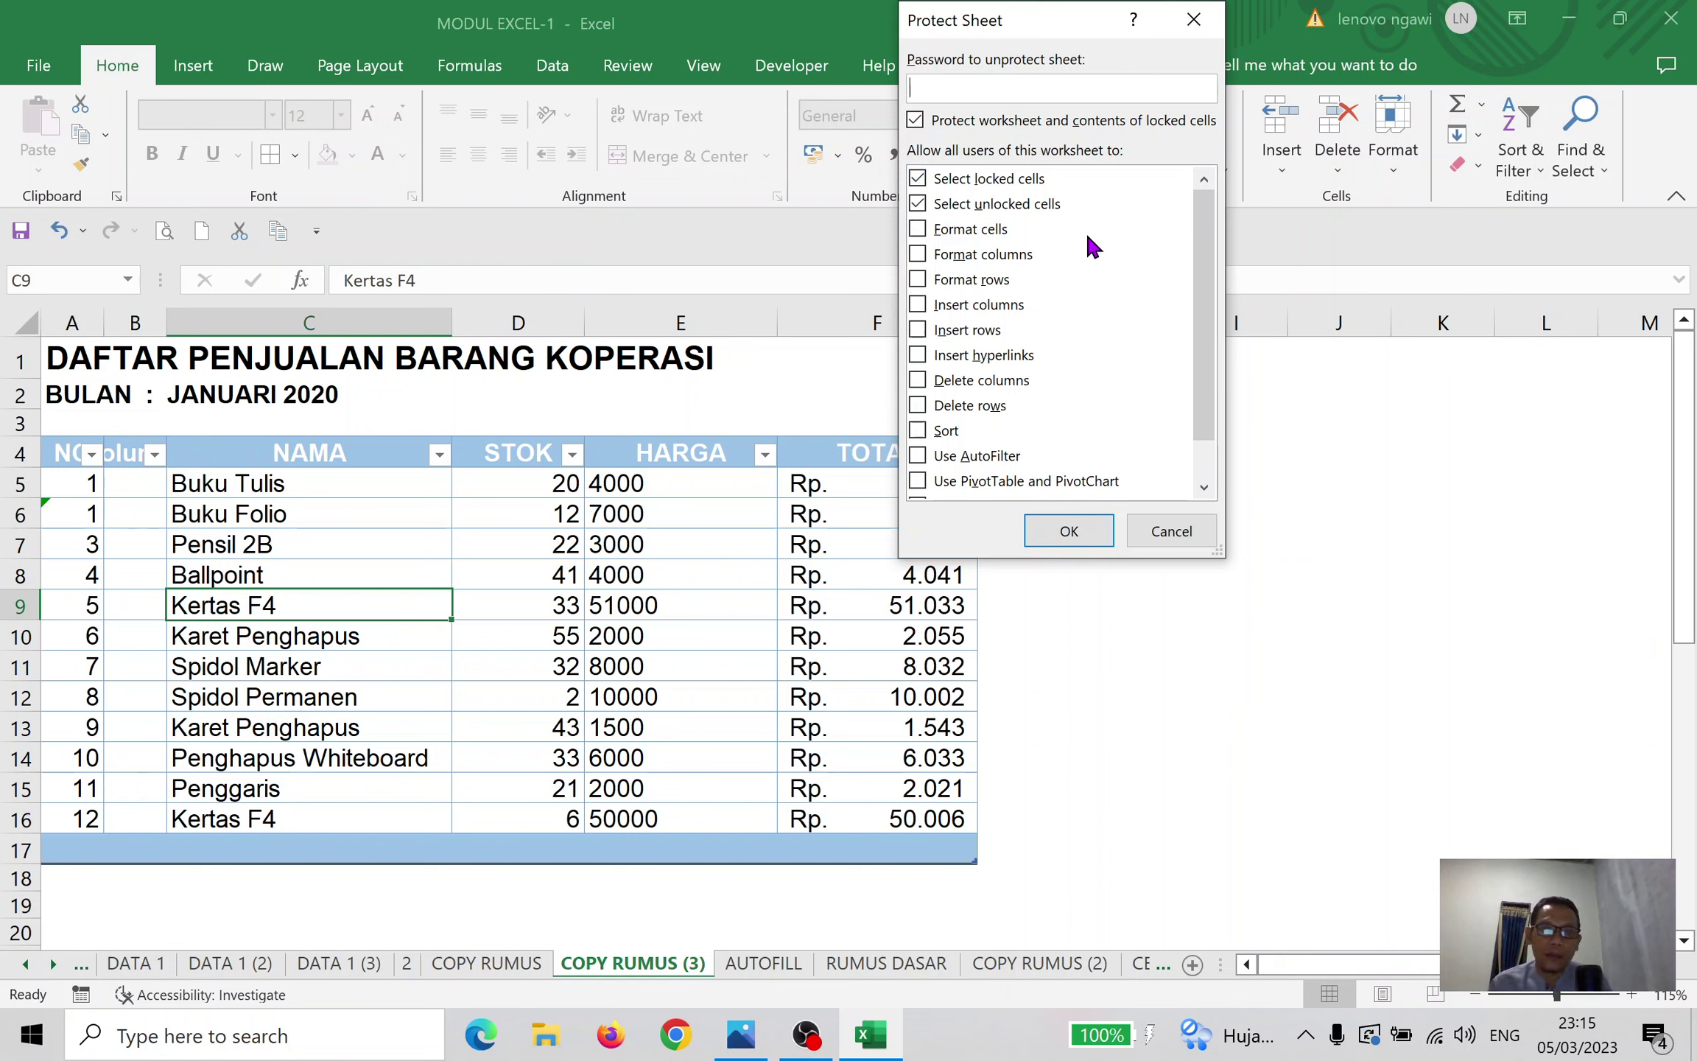
scroll(1092, 235, "down", 1)
scroll(1016, 269, "up", 1)
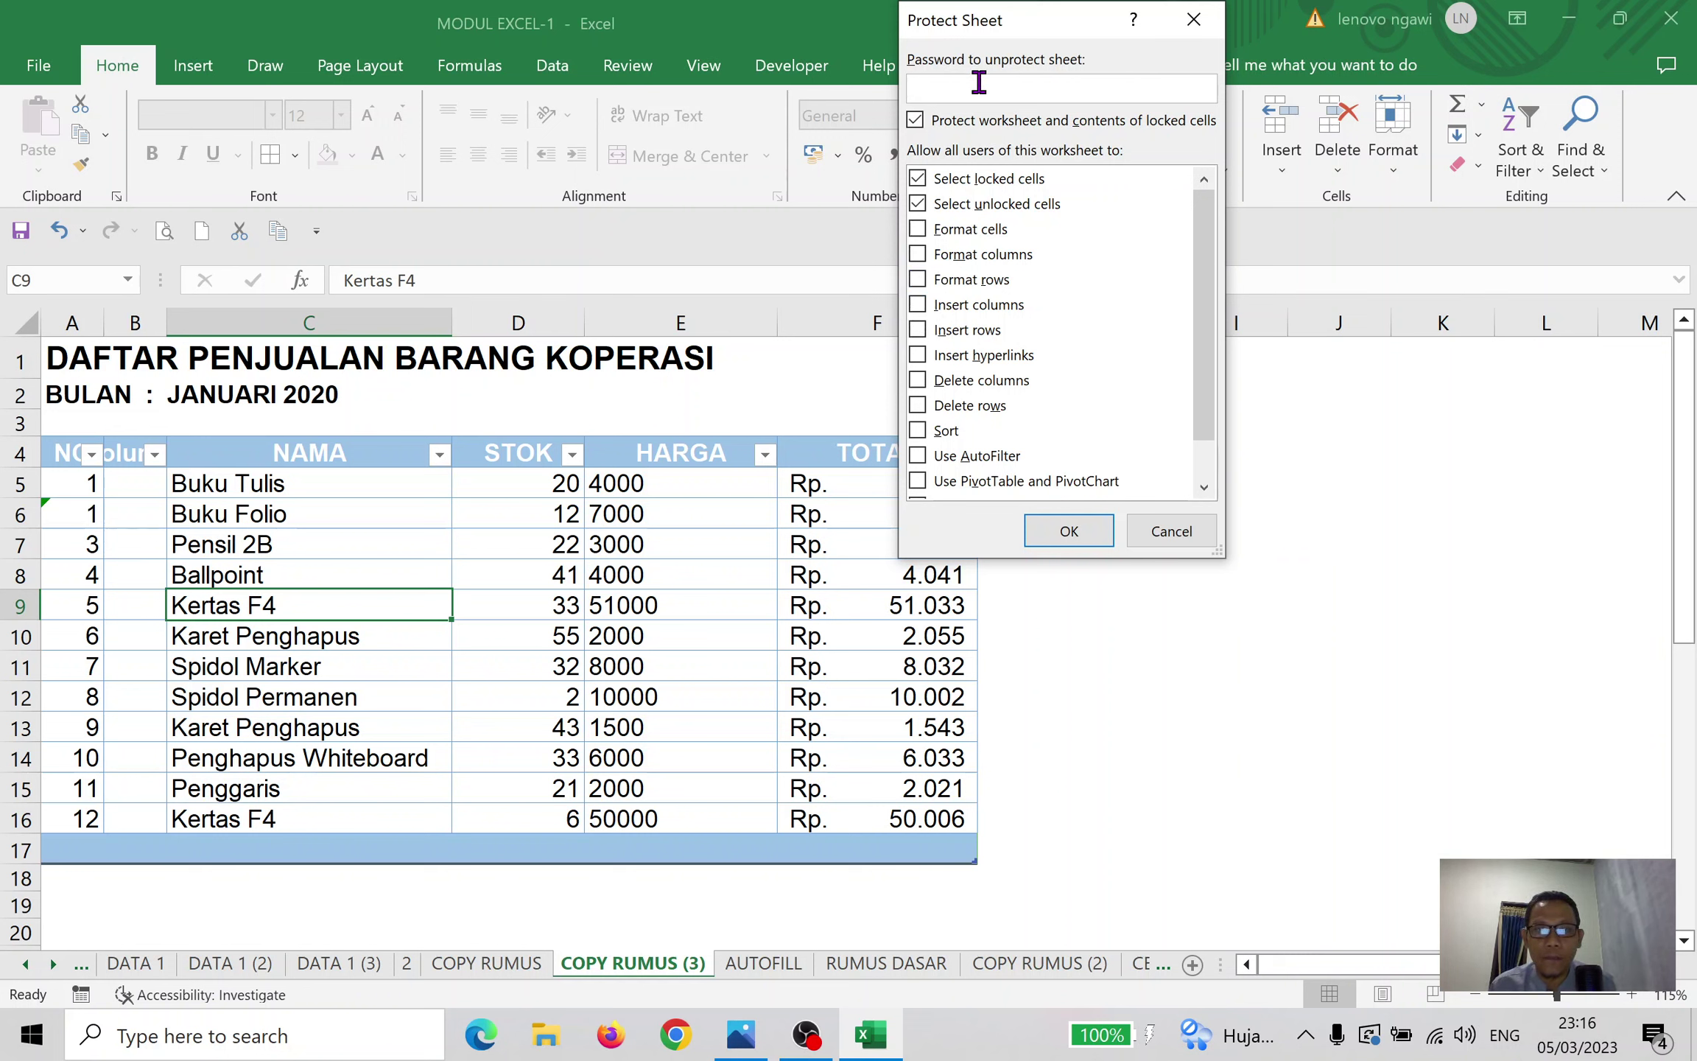
left_click(1170, 532)
Switch off Lock Cell for C9, test it by clearing the cell's Kertas F4 entry, and undo the deletion
left_click(1399, 158)
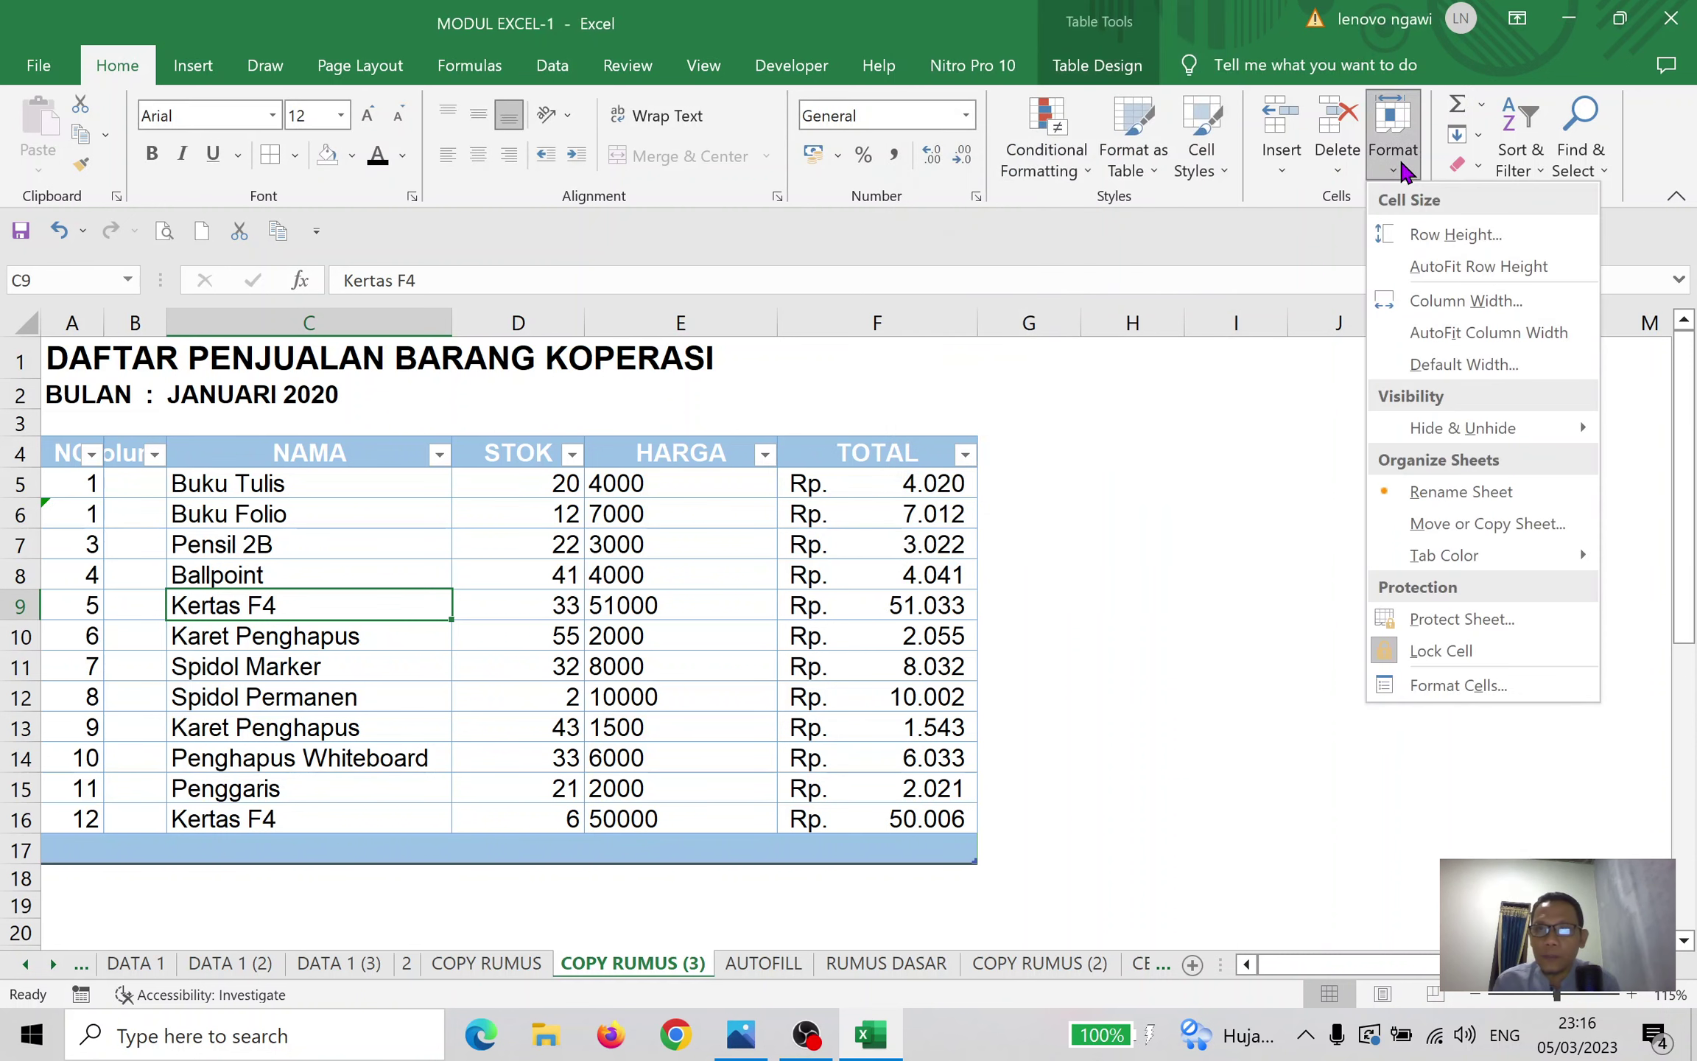
left_click(1489, 648)
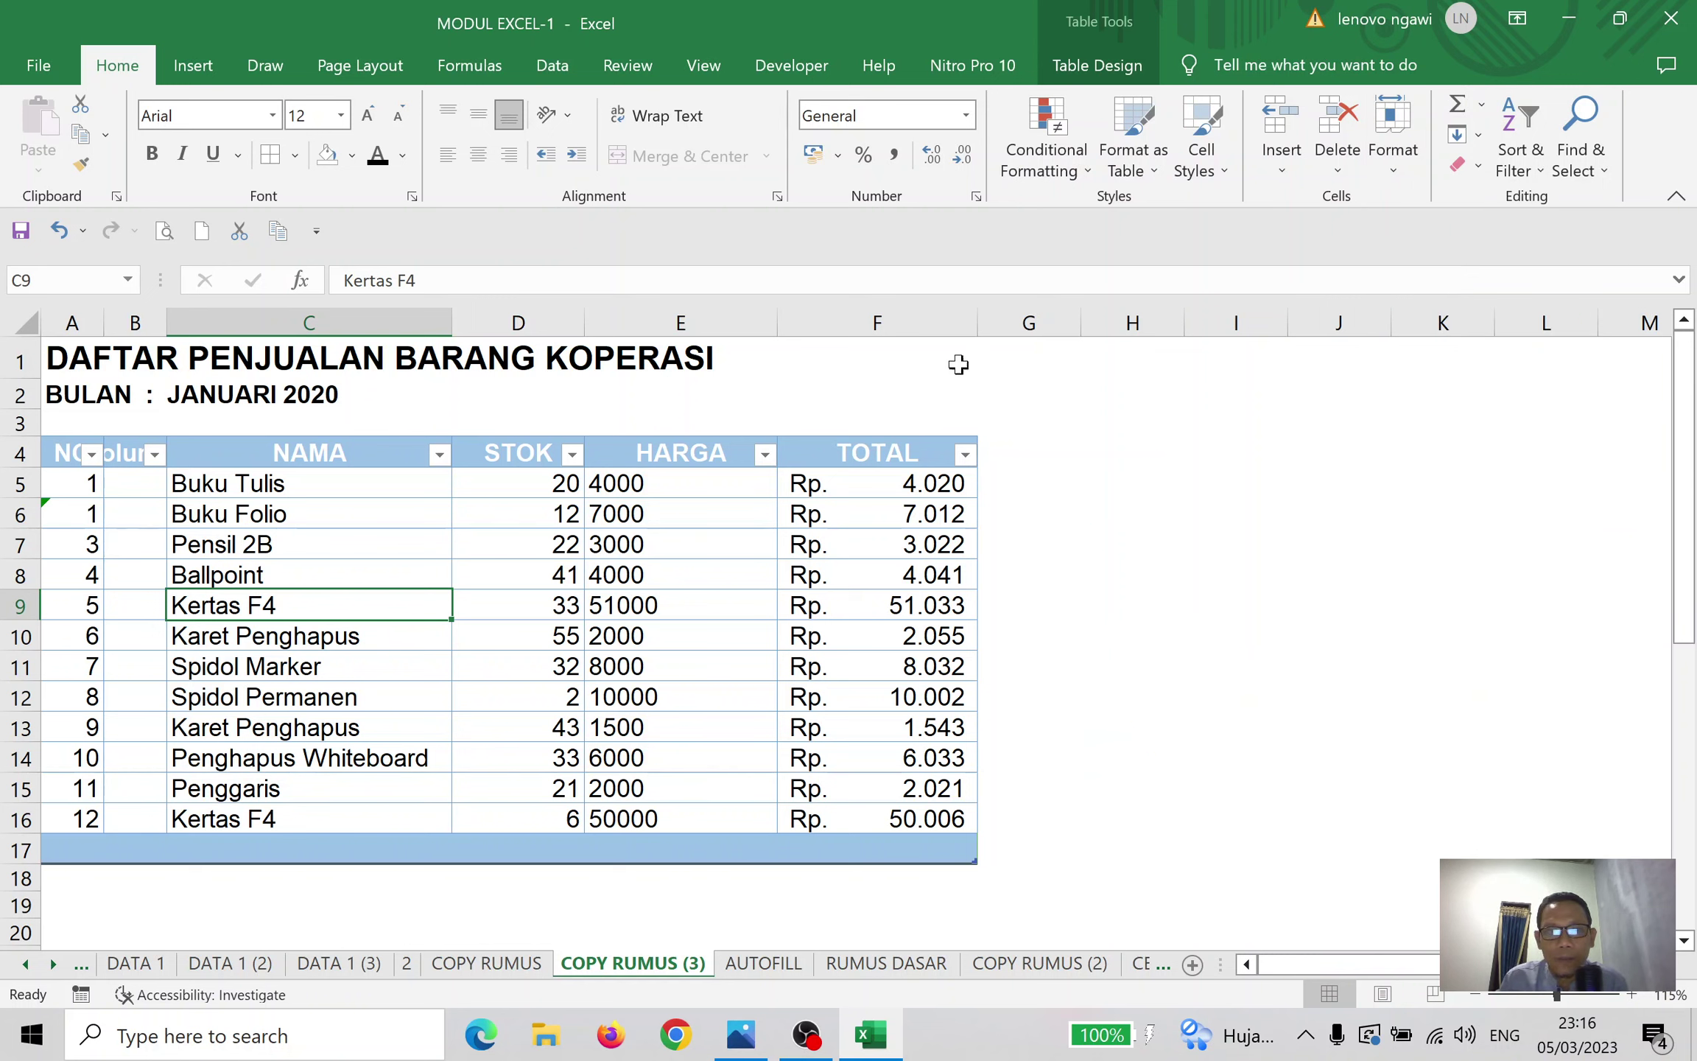
left_click(1413, 164)
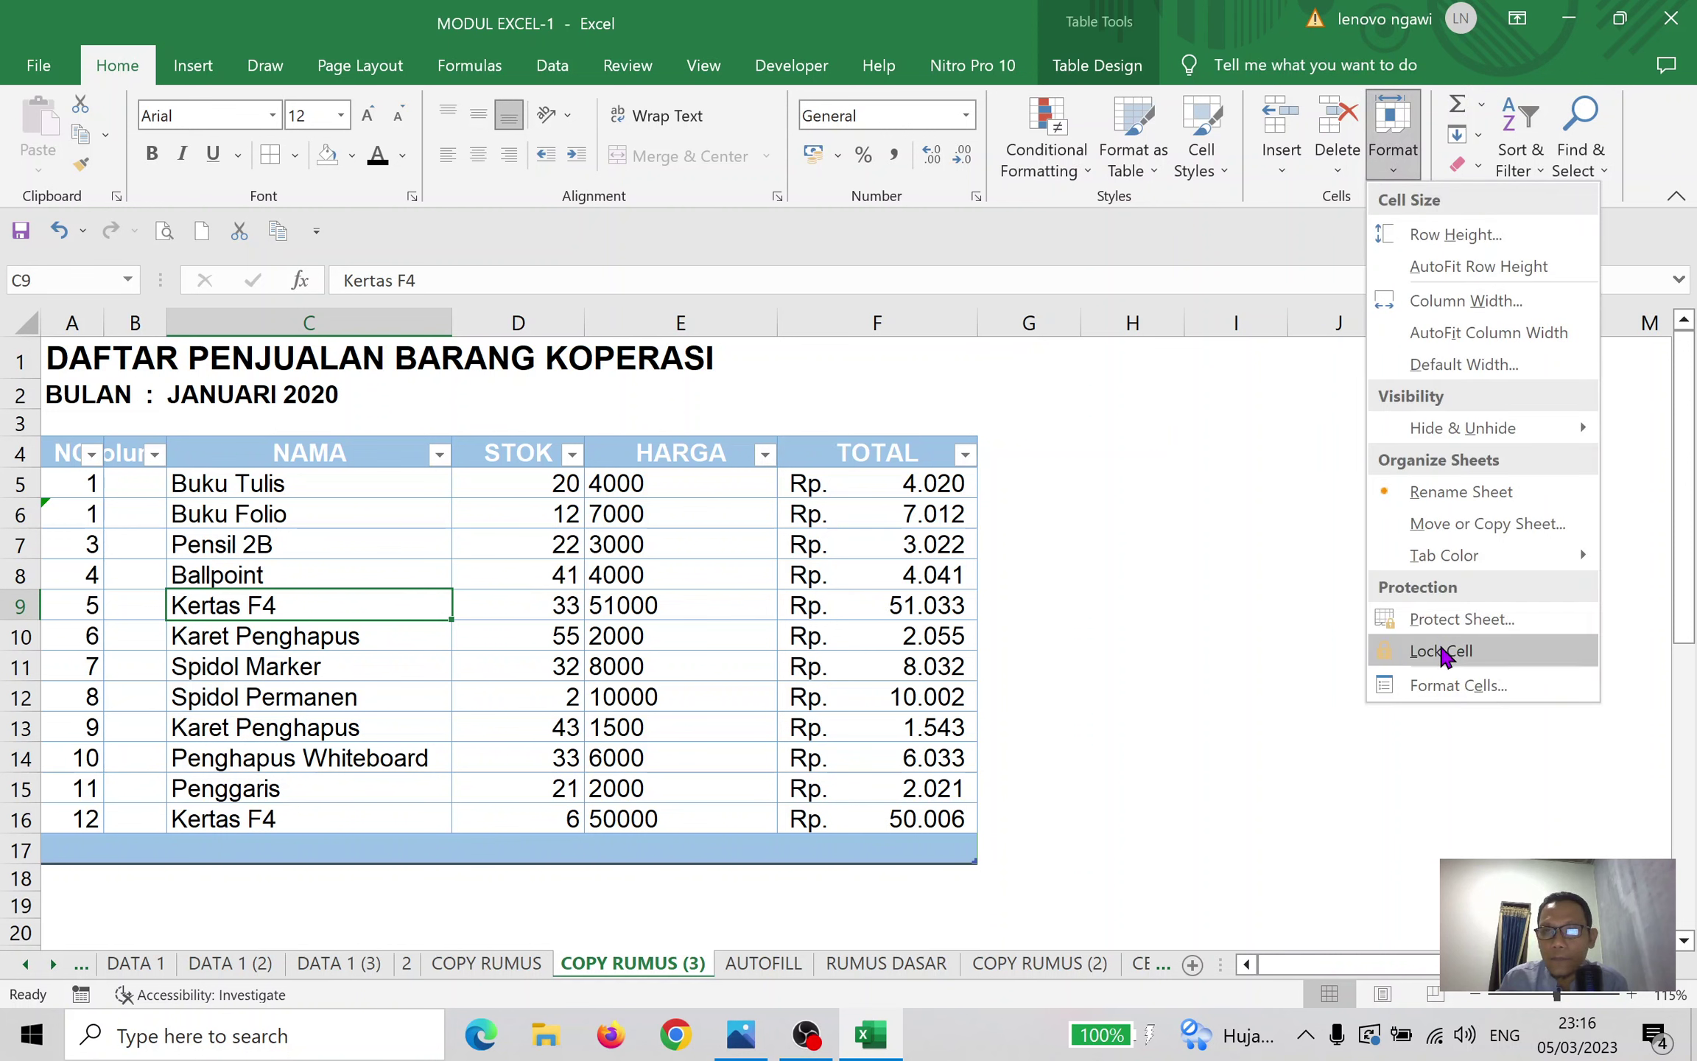
left_click(352, 613)
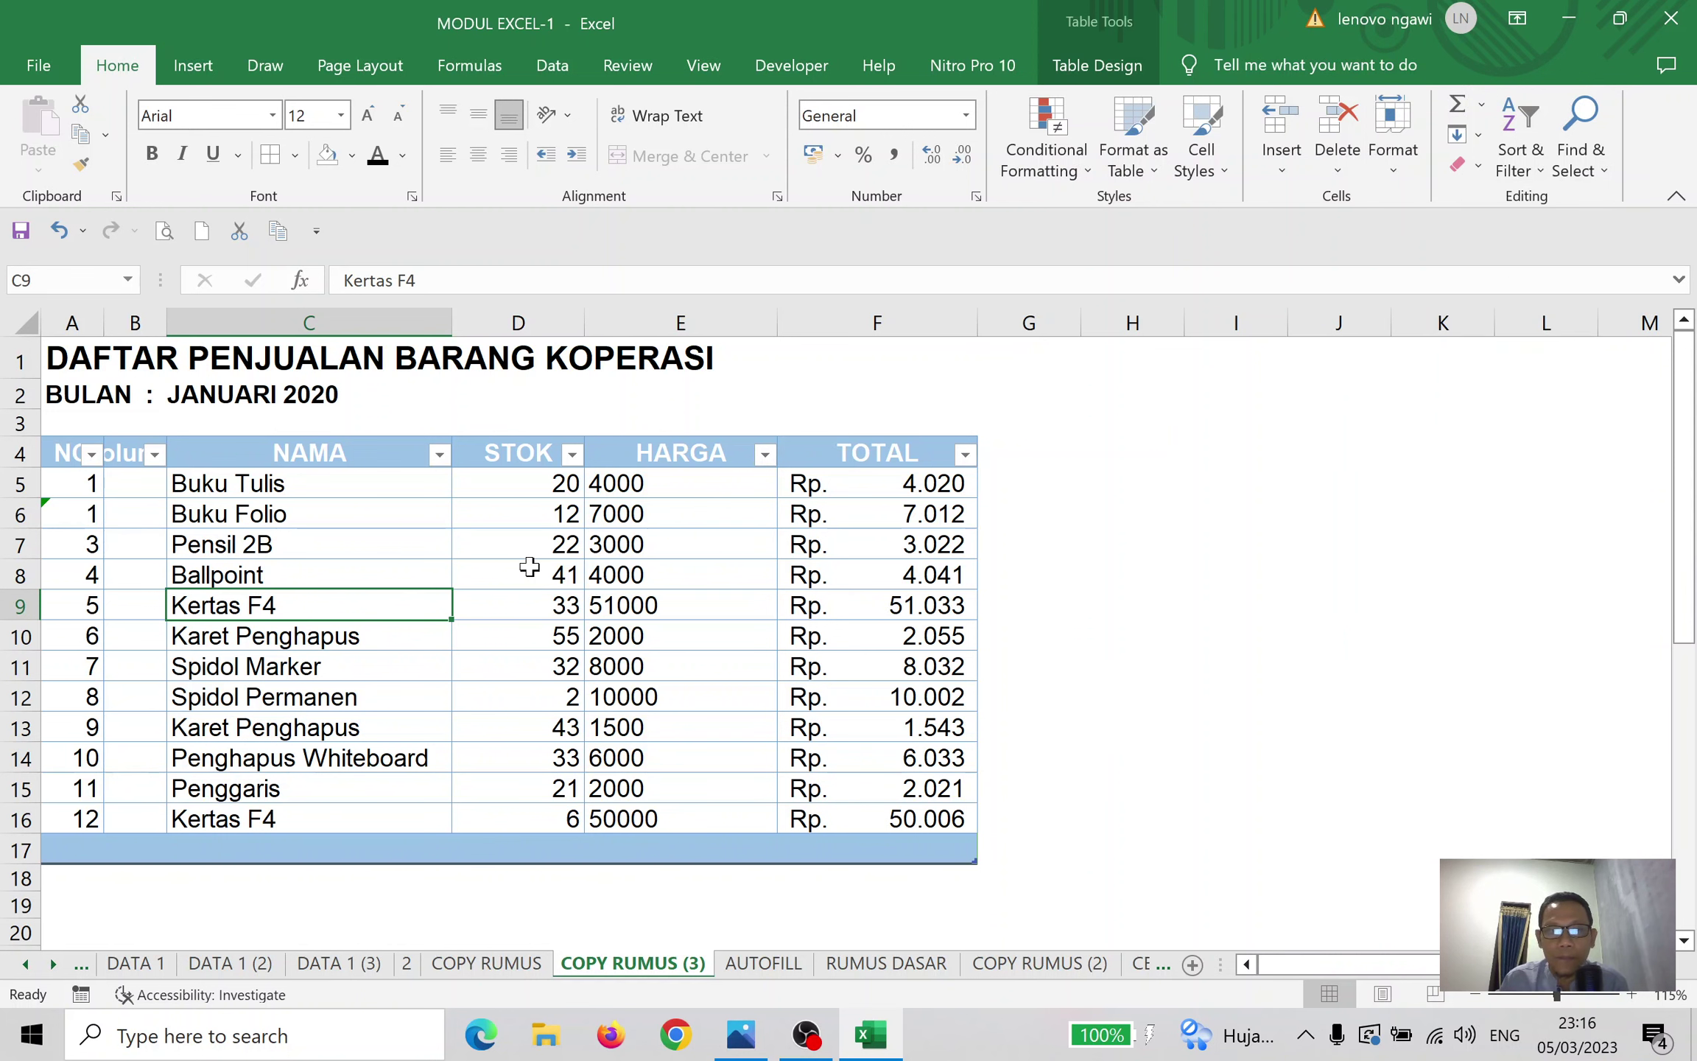
key("Delete")
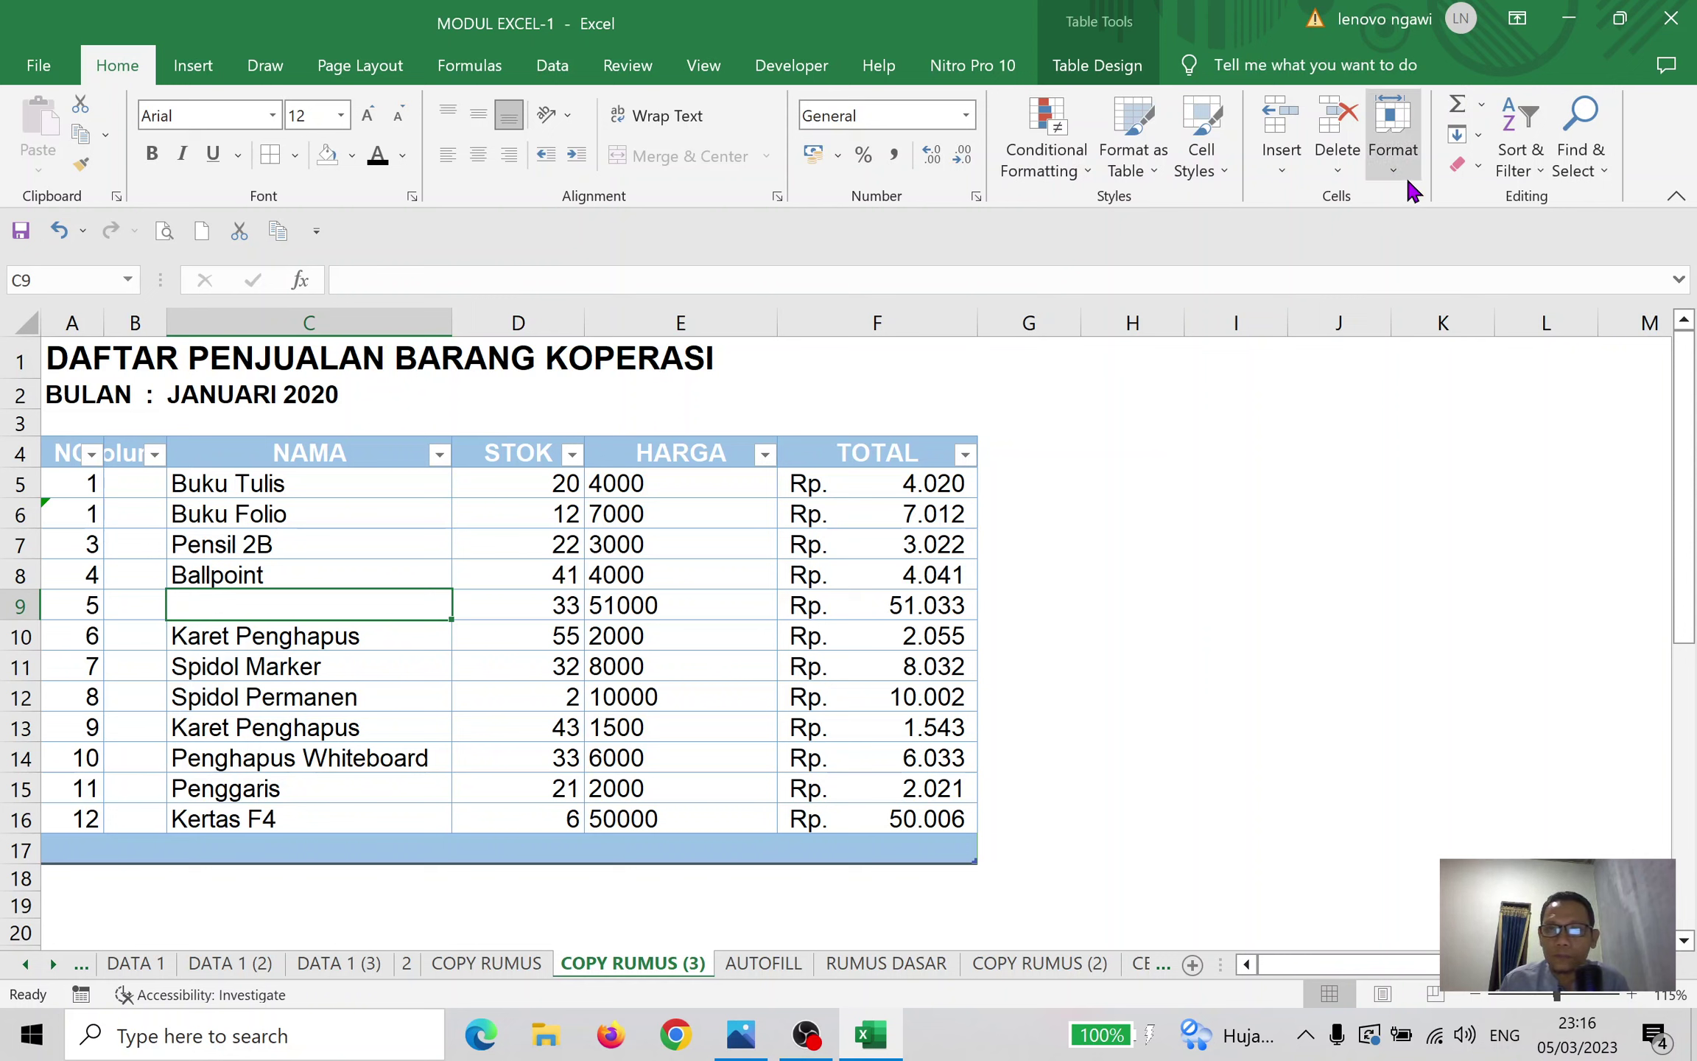
key("ctrl+z")
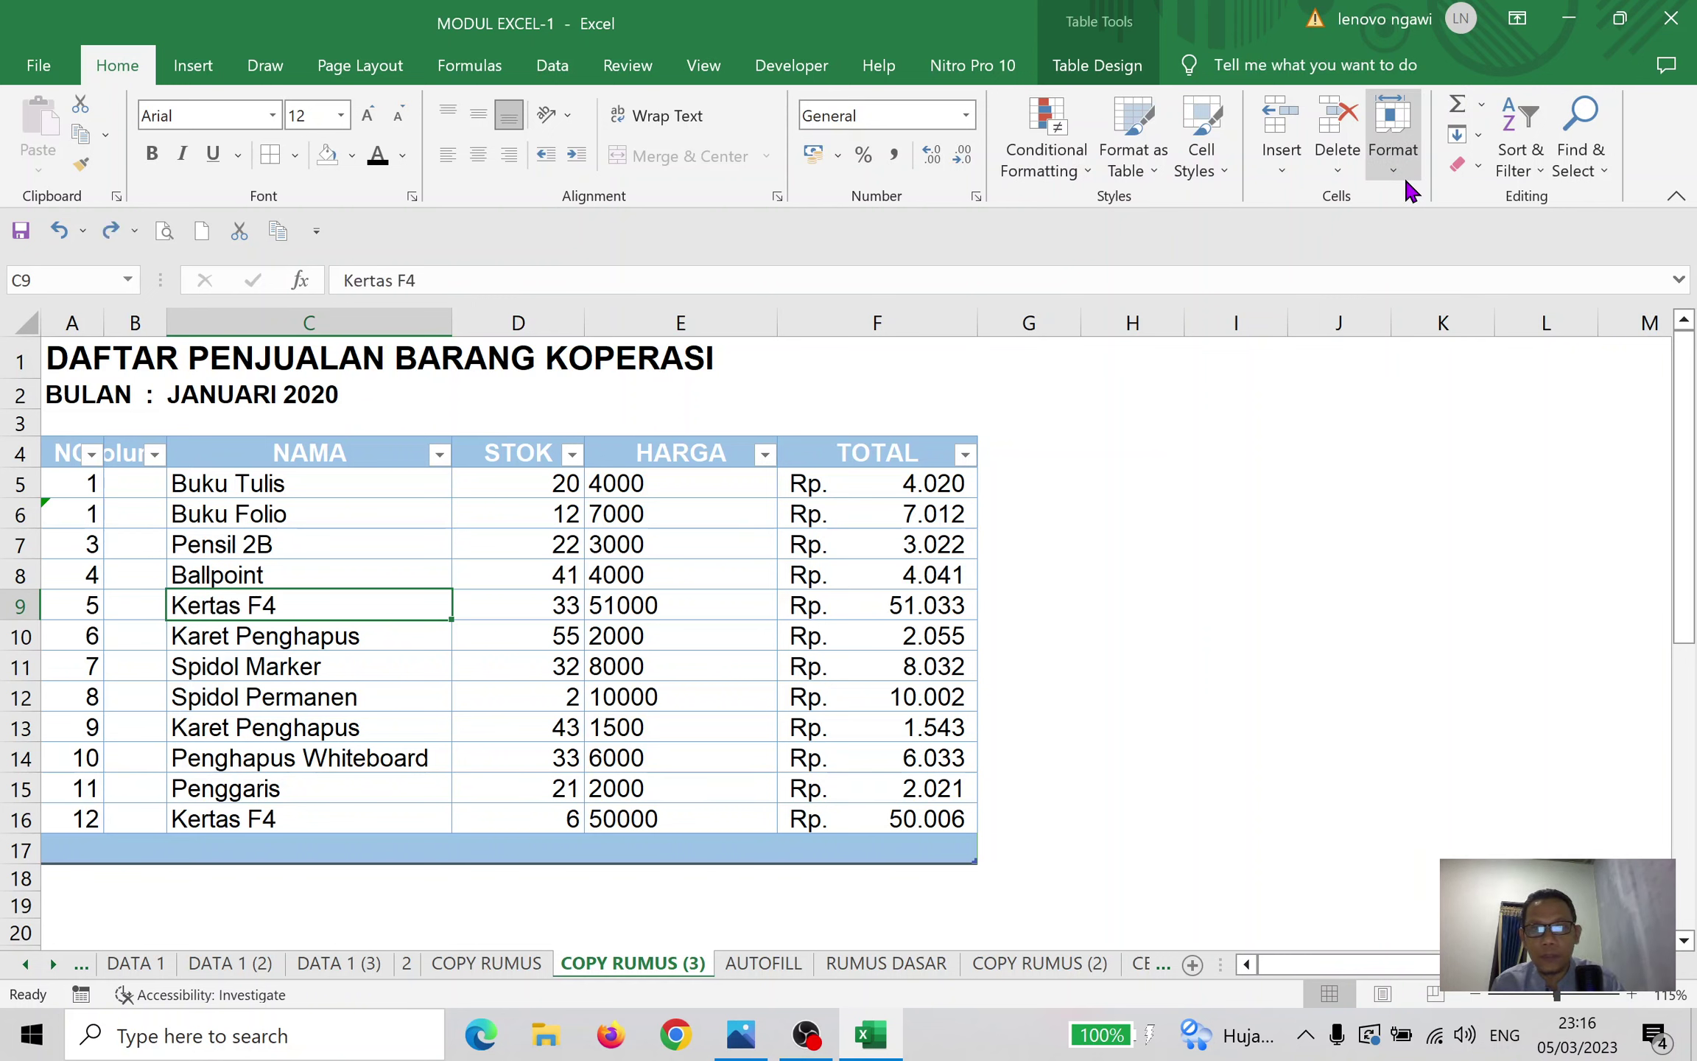
Switch Lock Cell back on for C9, test clearing the Kertas F4 entry again, and undo the deletion
left_click(1403, 168)
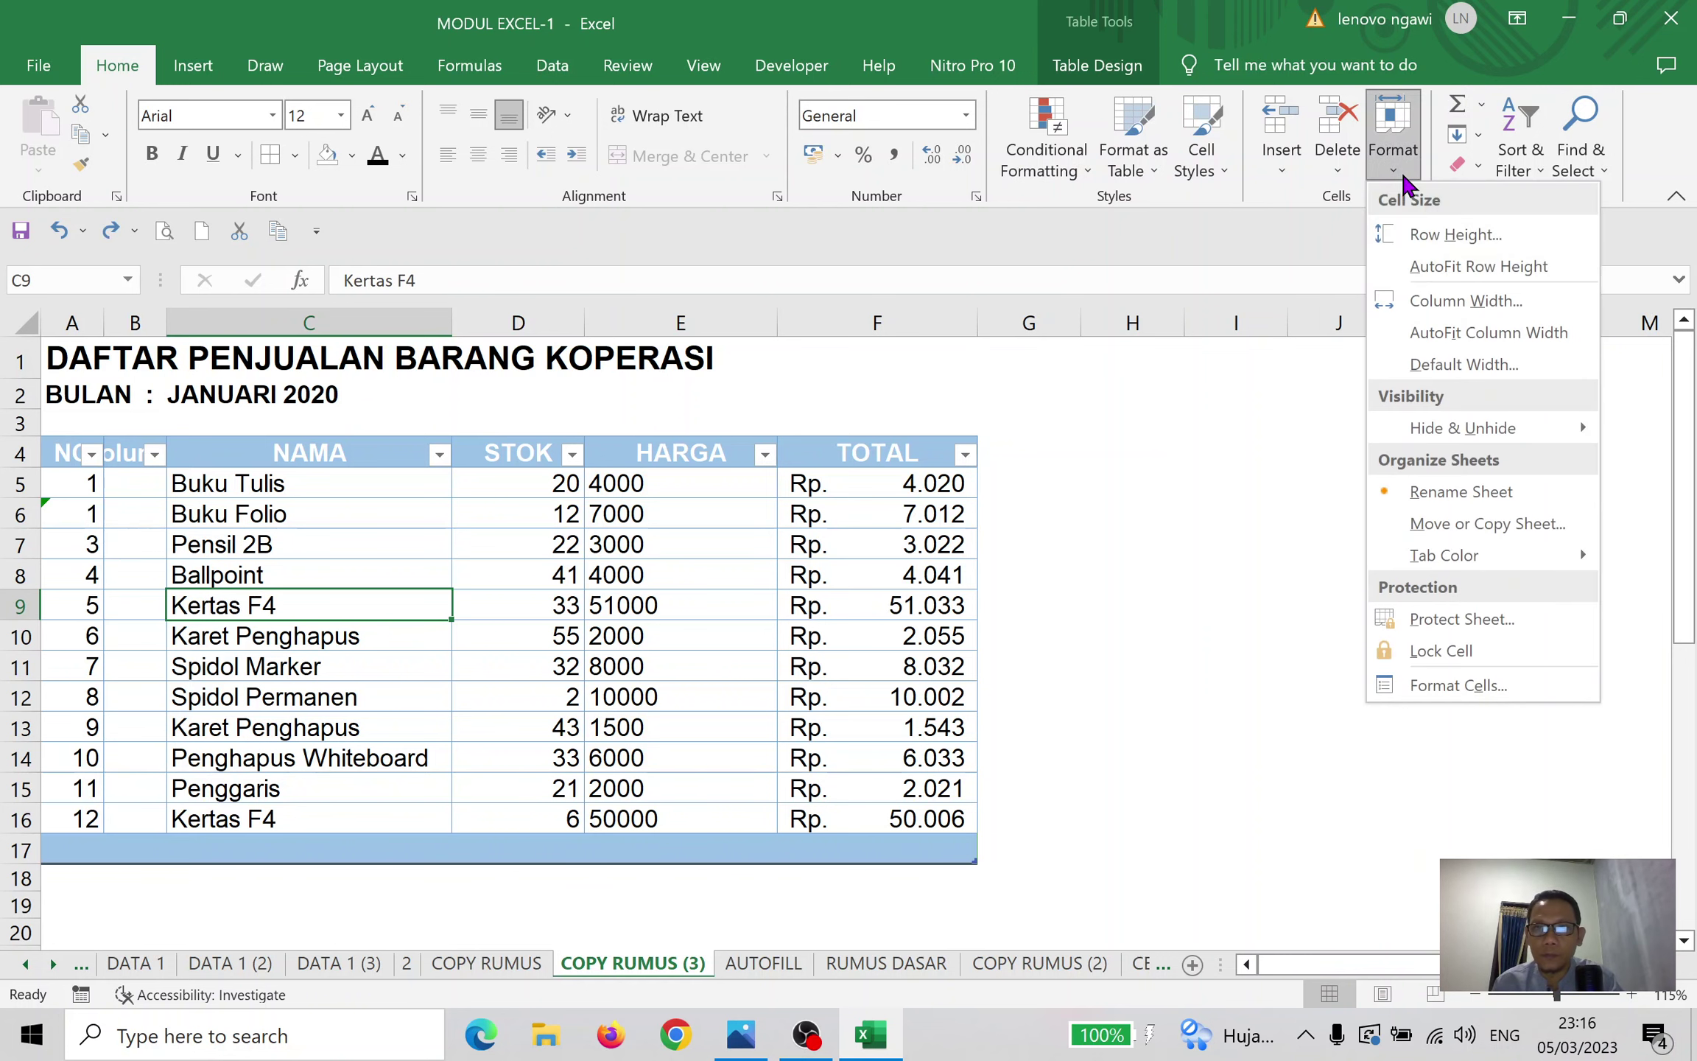
left_click(1468, 659)
left_click(492, 600)
left_click(390, 607)
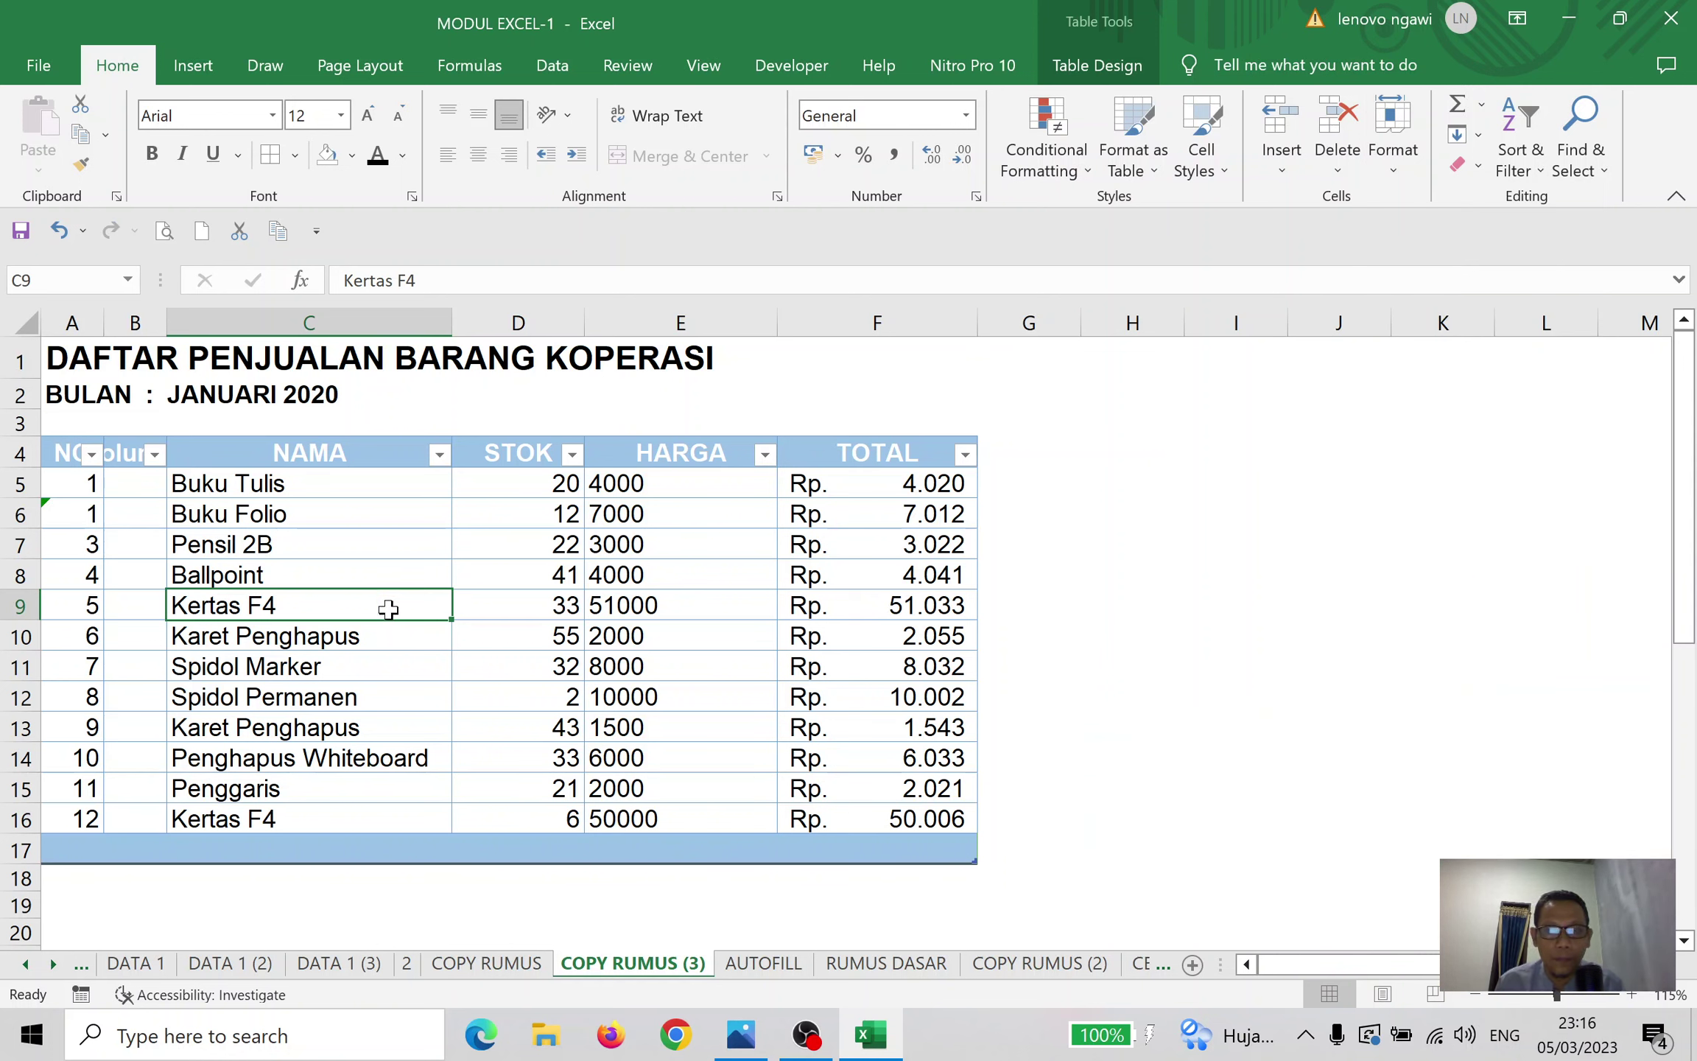
key("Delete")
key("ctrl+z")
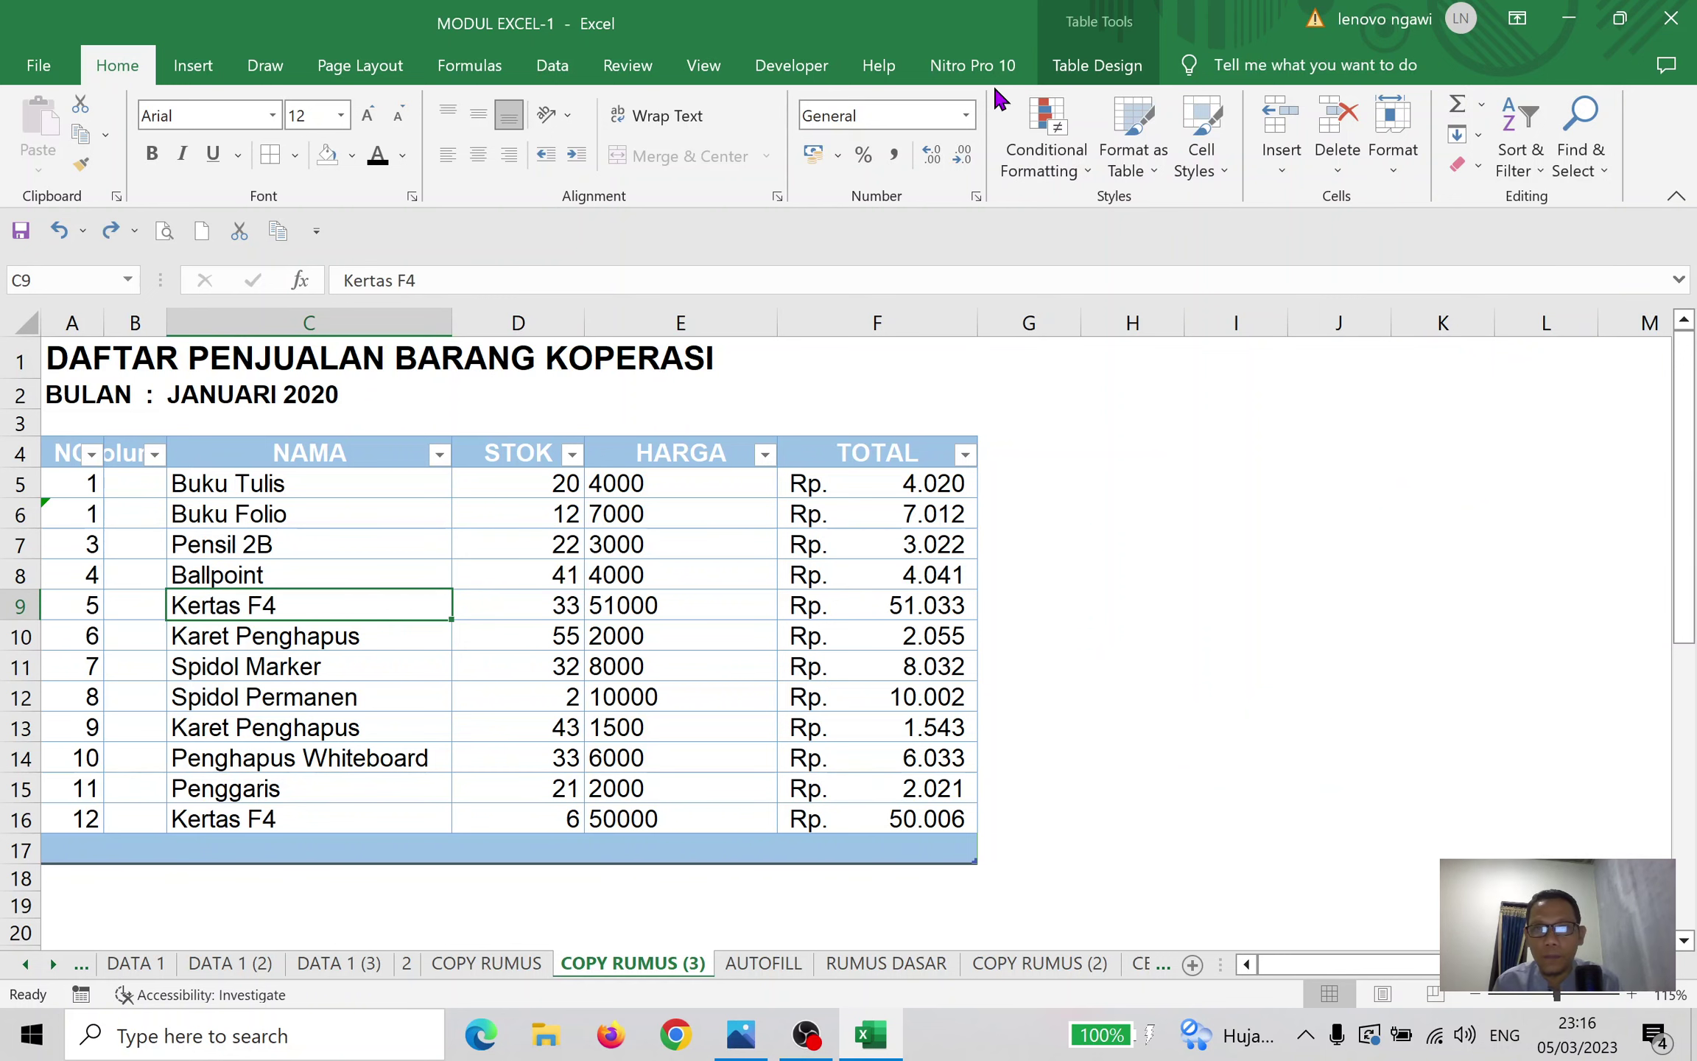
Open the Format Cells settings for C9, look over the number format categories, and cancel
left_click(1399, 176)
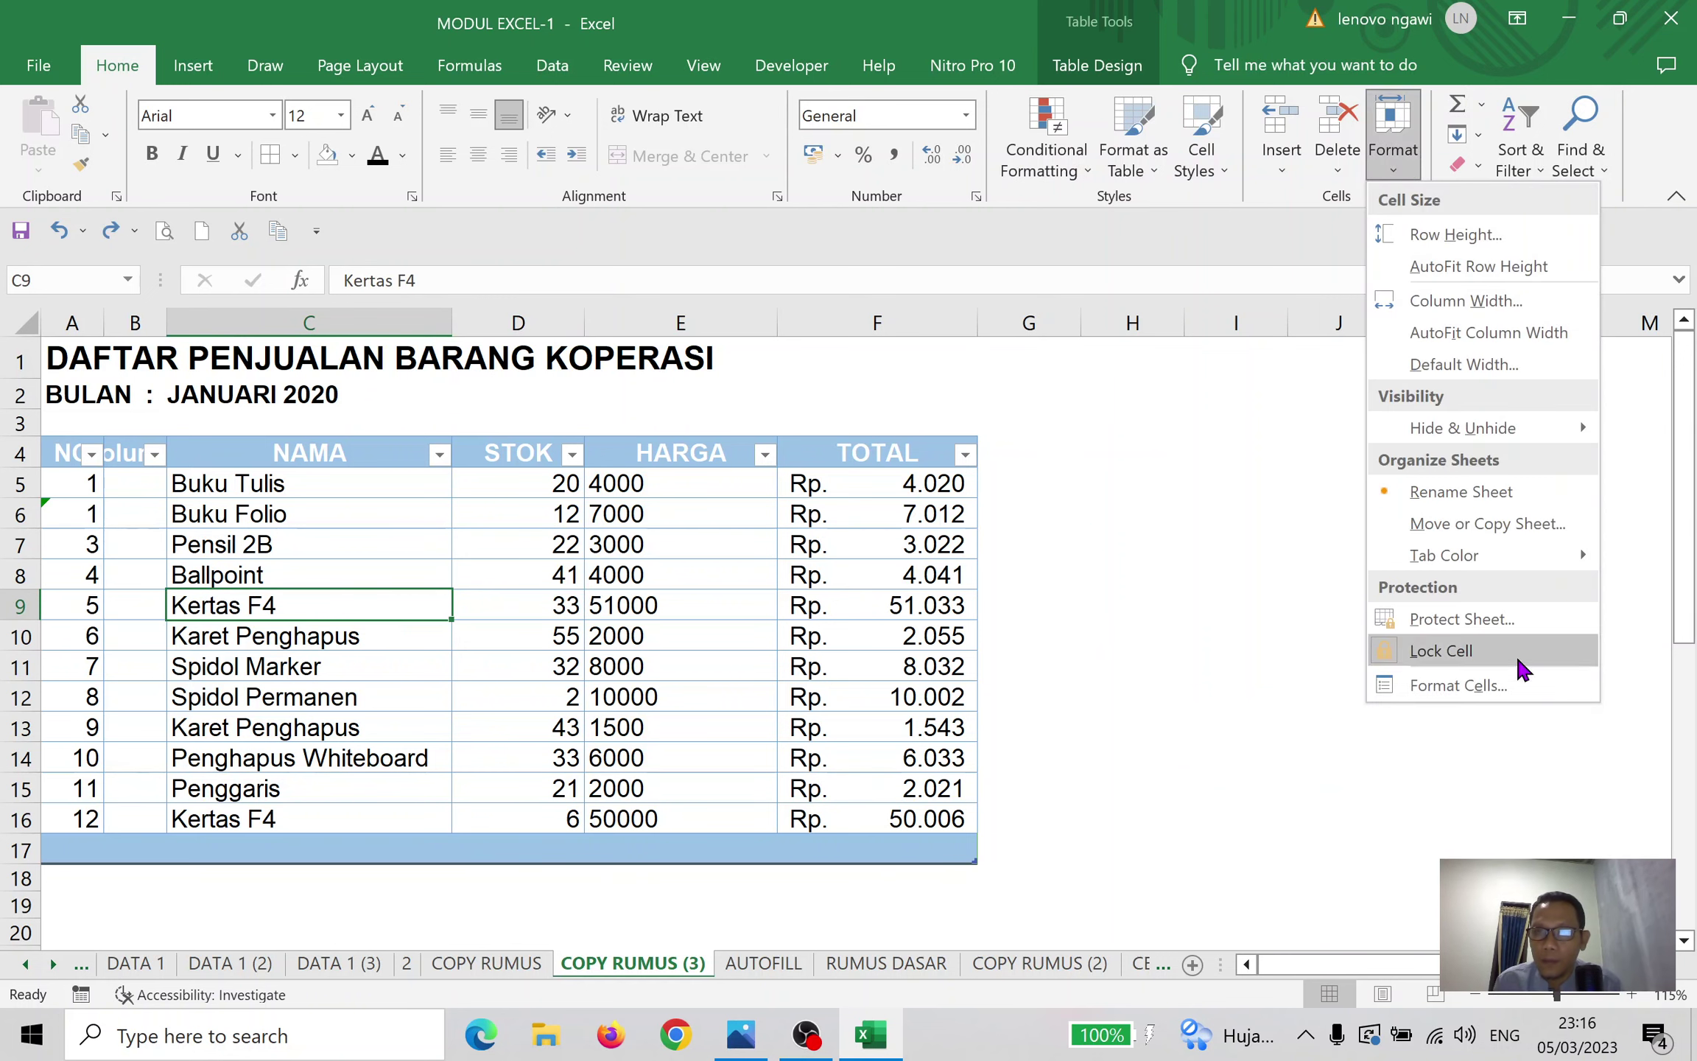
left_click(1454, 685)
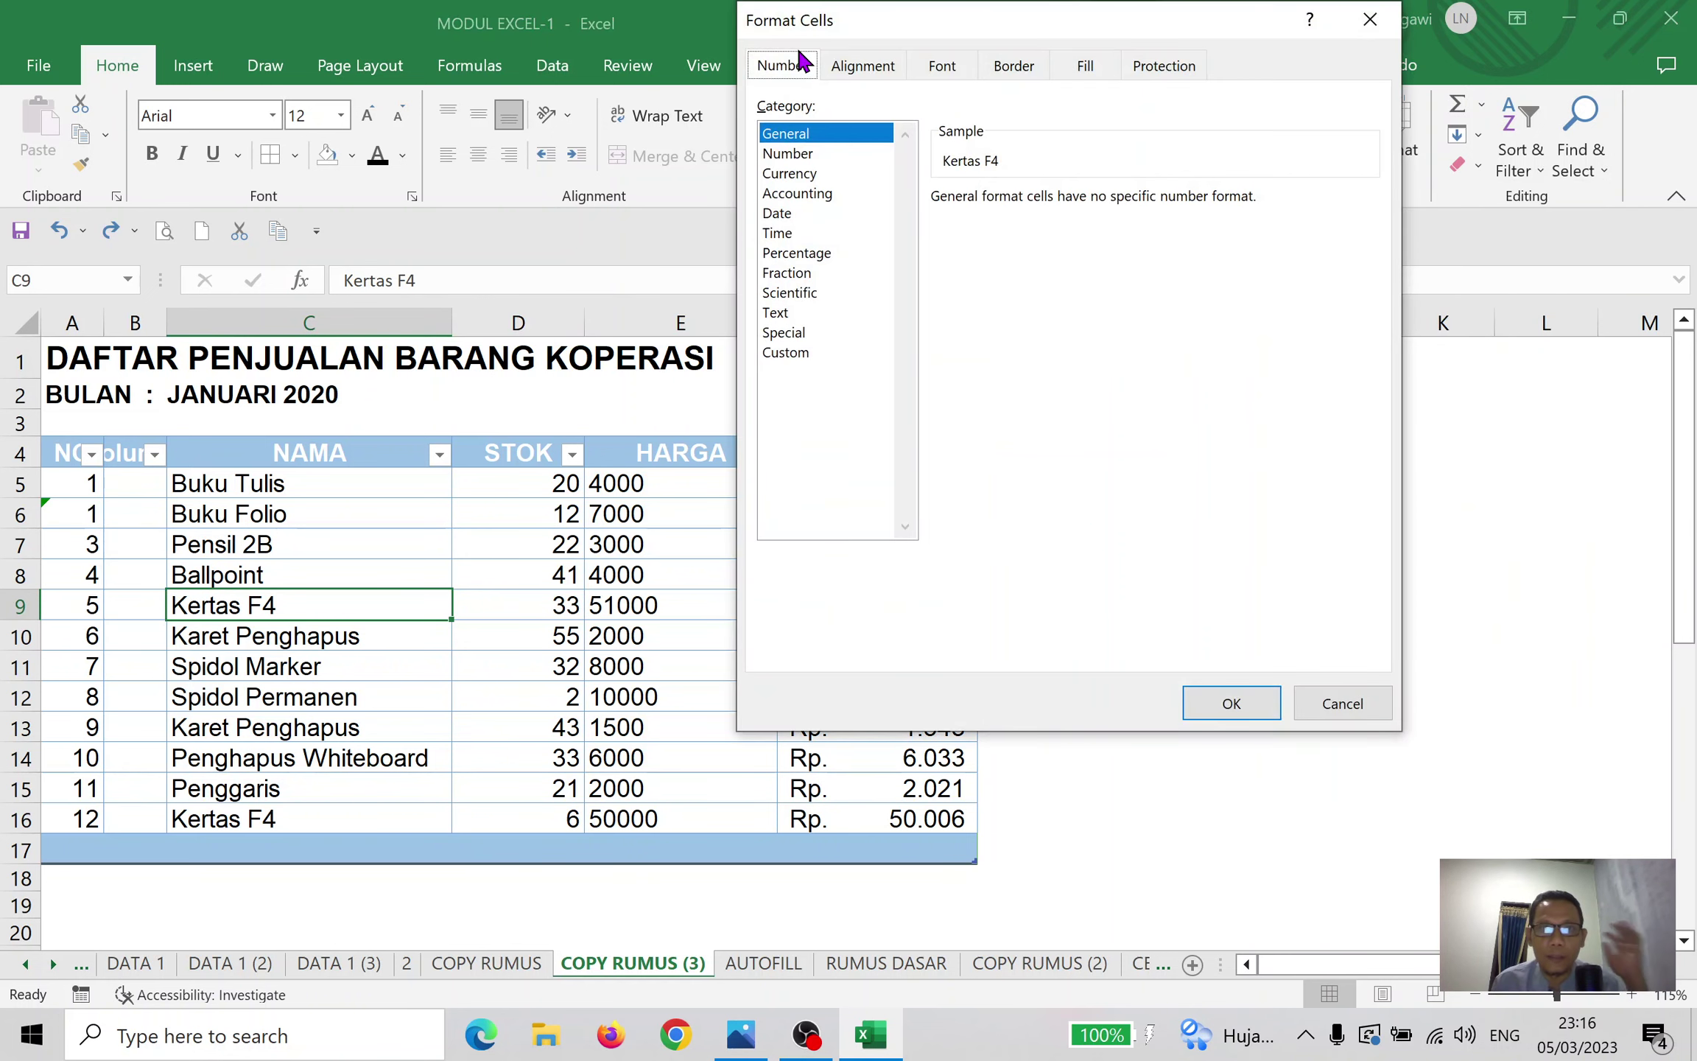
left_click_drag(1012, 11, 817, 86)
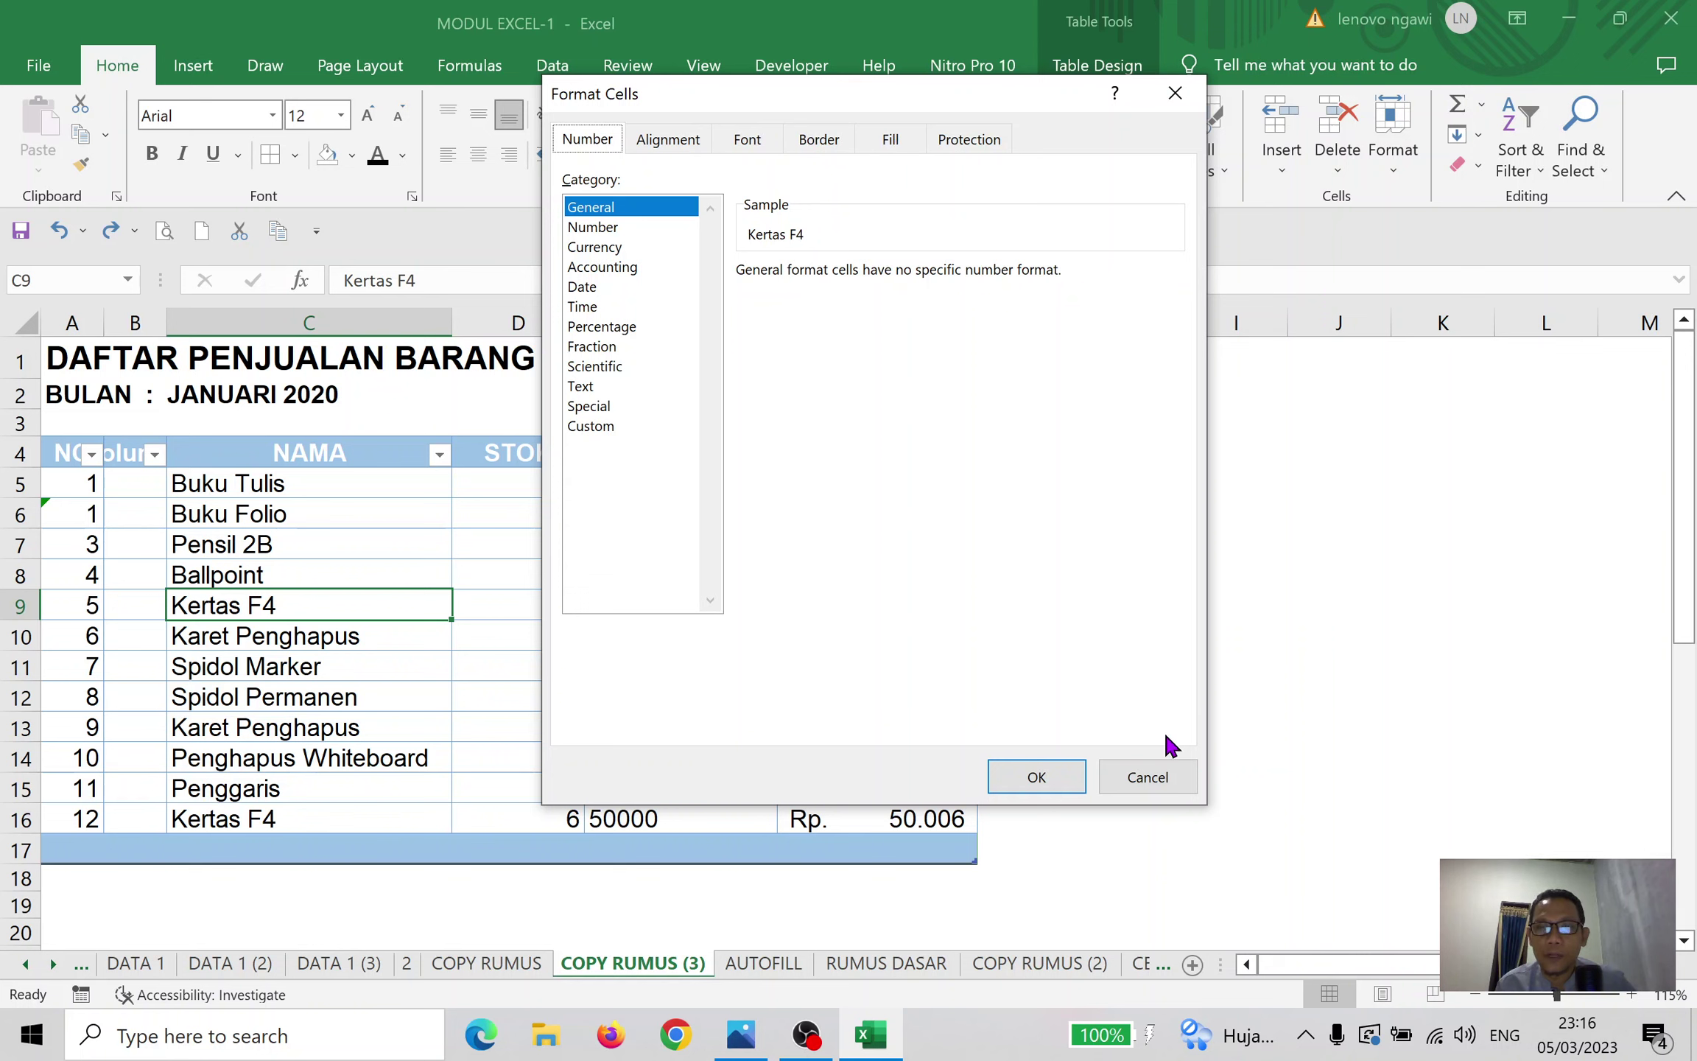
left_click(1157, 774)
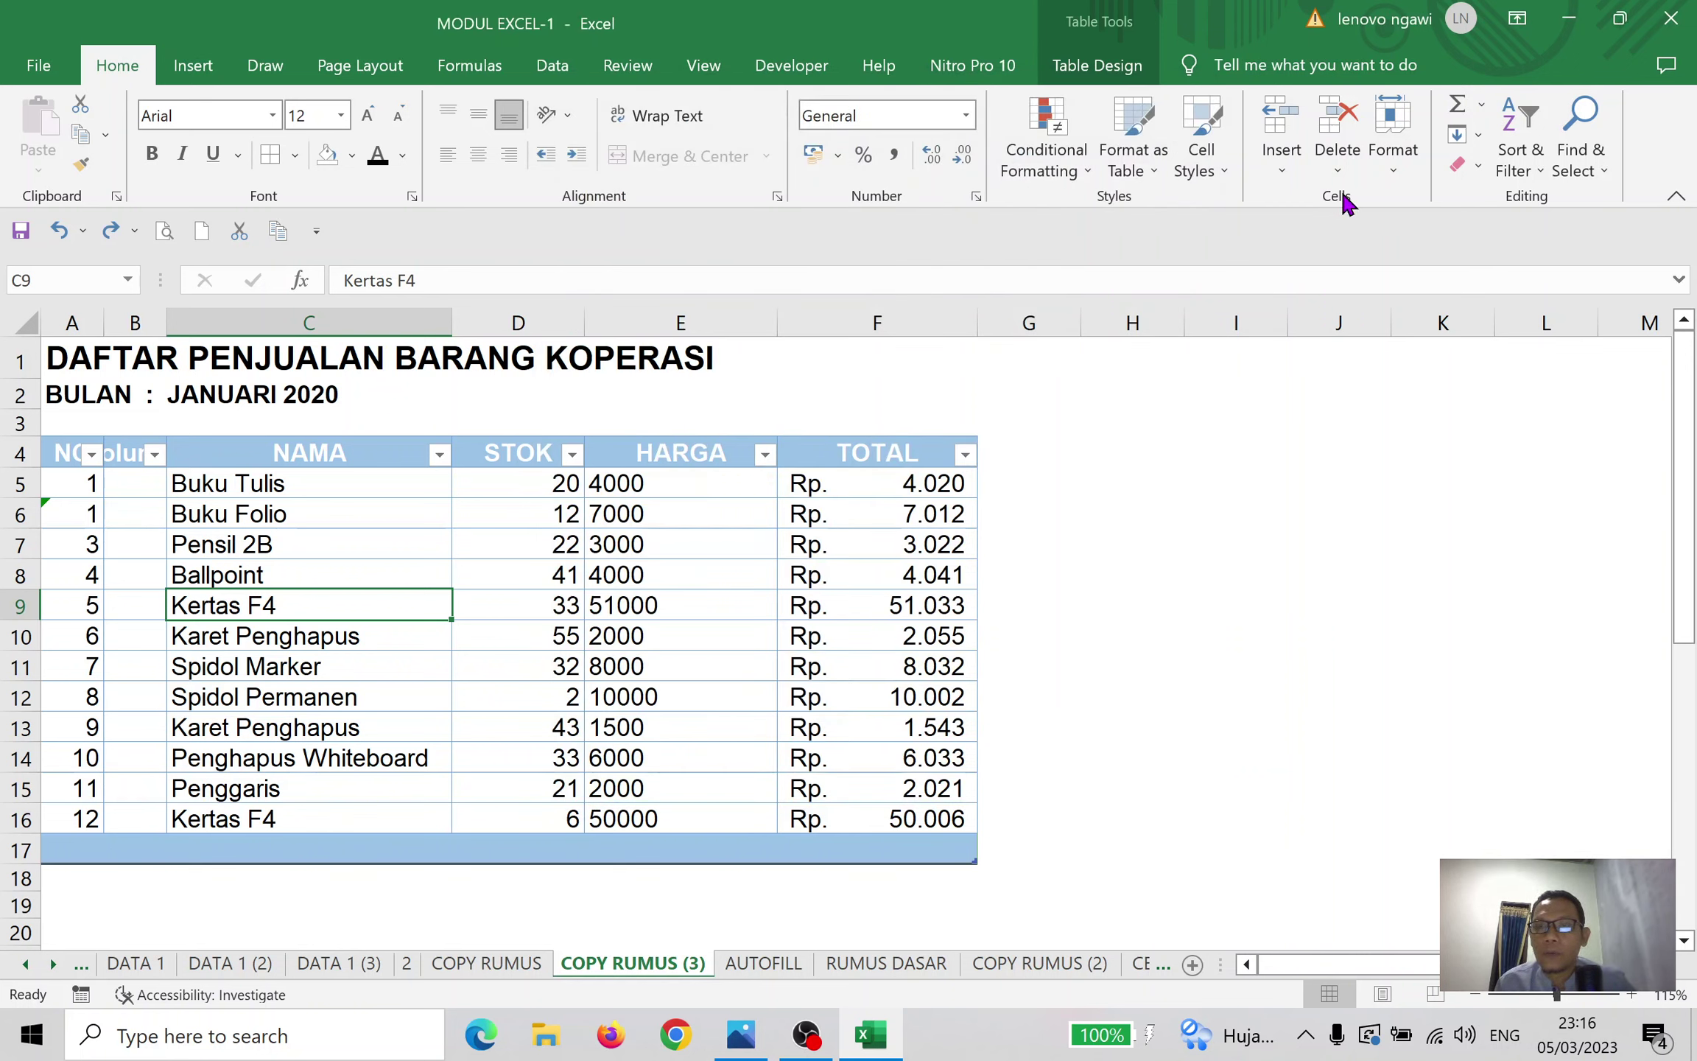
left_click(1241, 483)
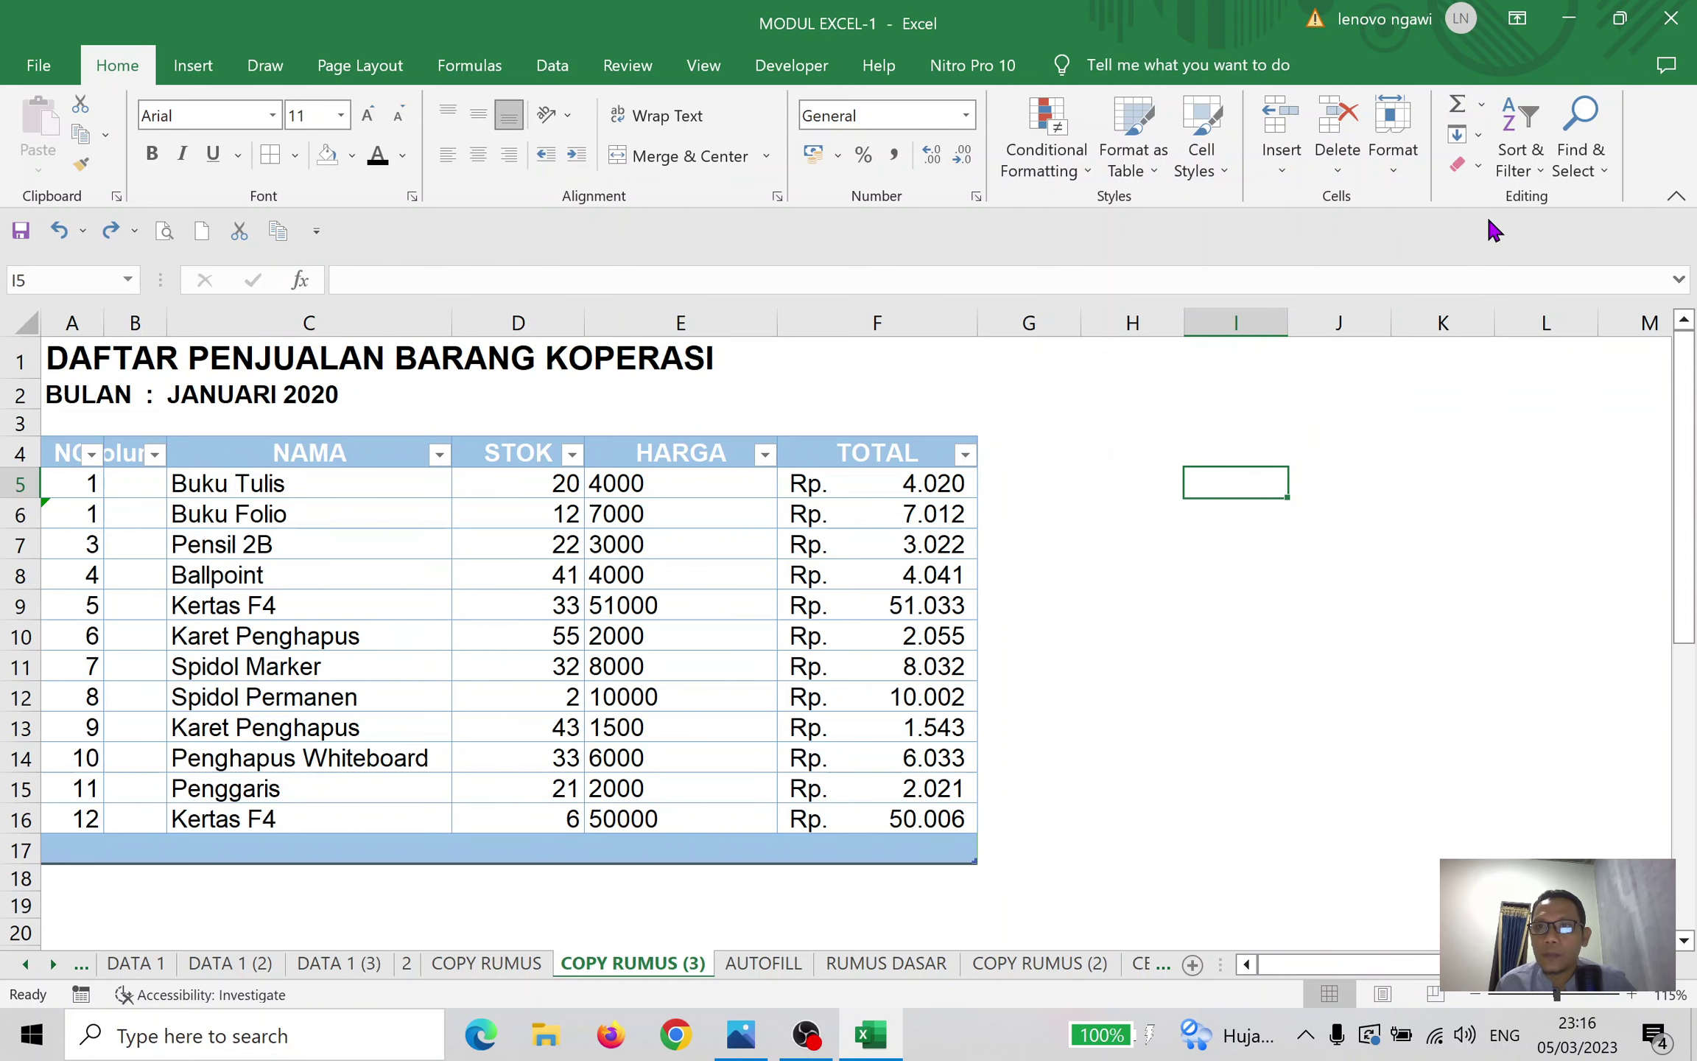
left_click_drag(68, 456, 894, 843)
left_click(895, 729)
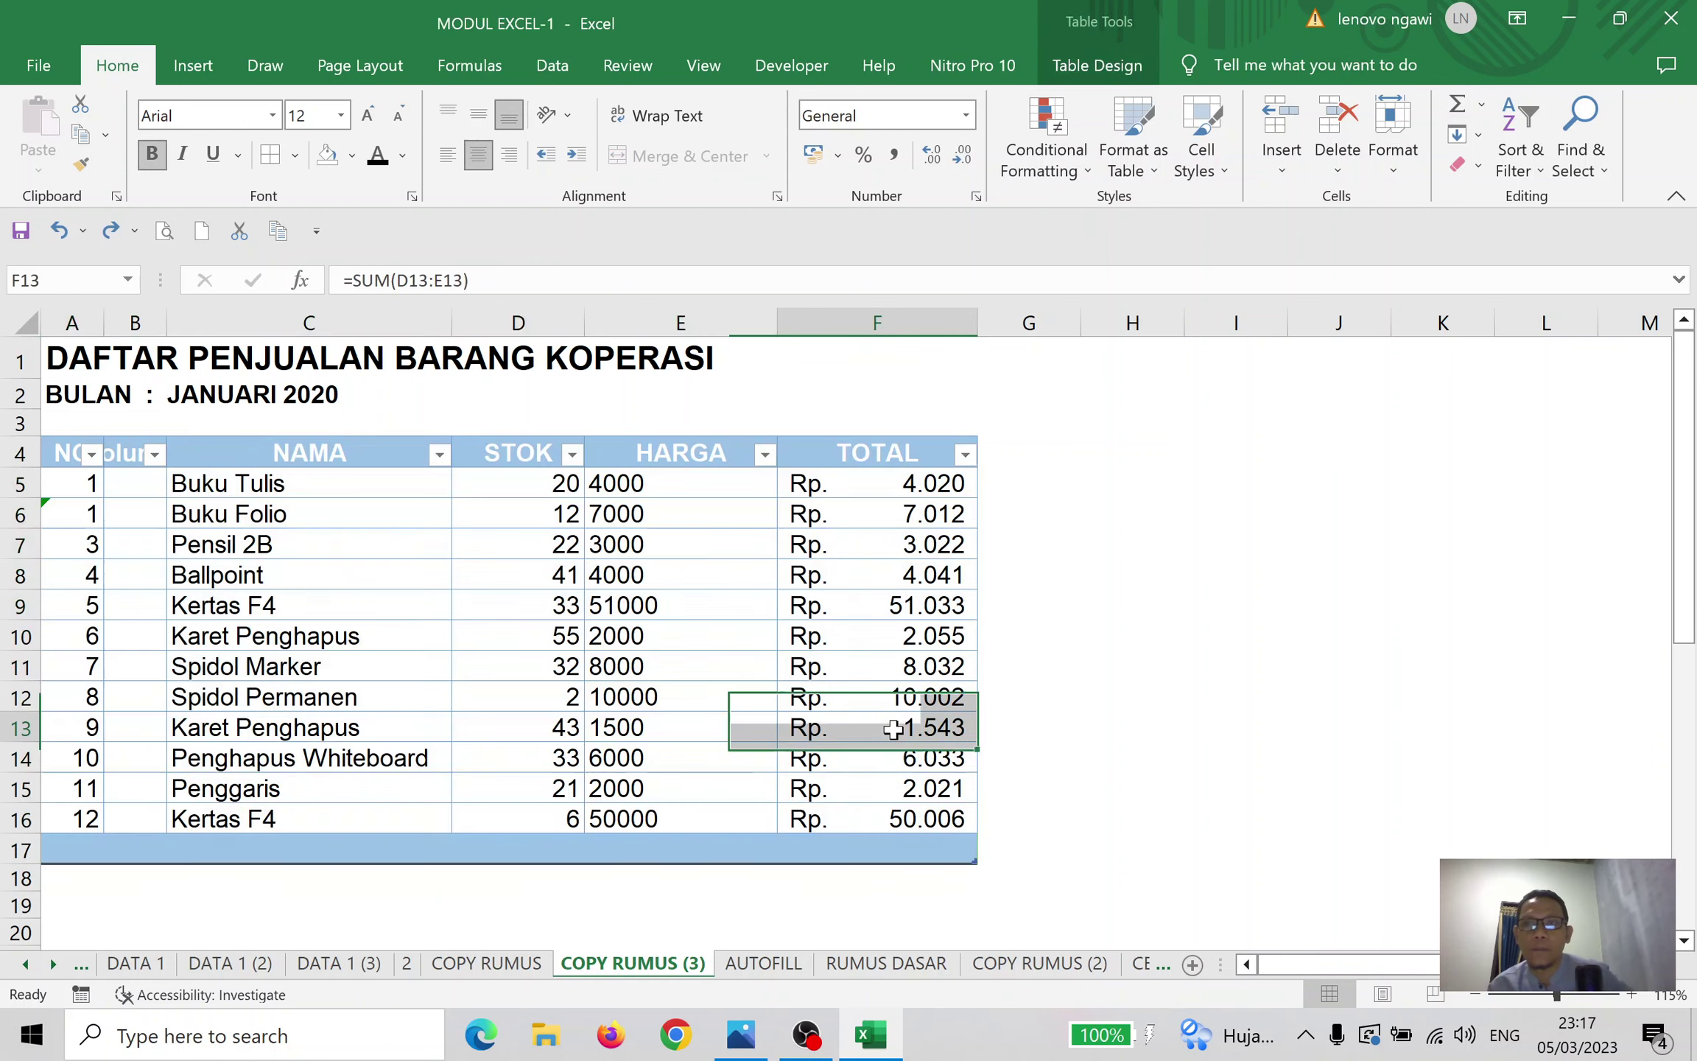
left_click_drag(318, 487, 373, 818)
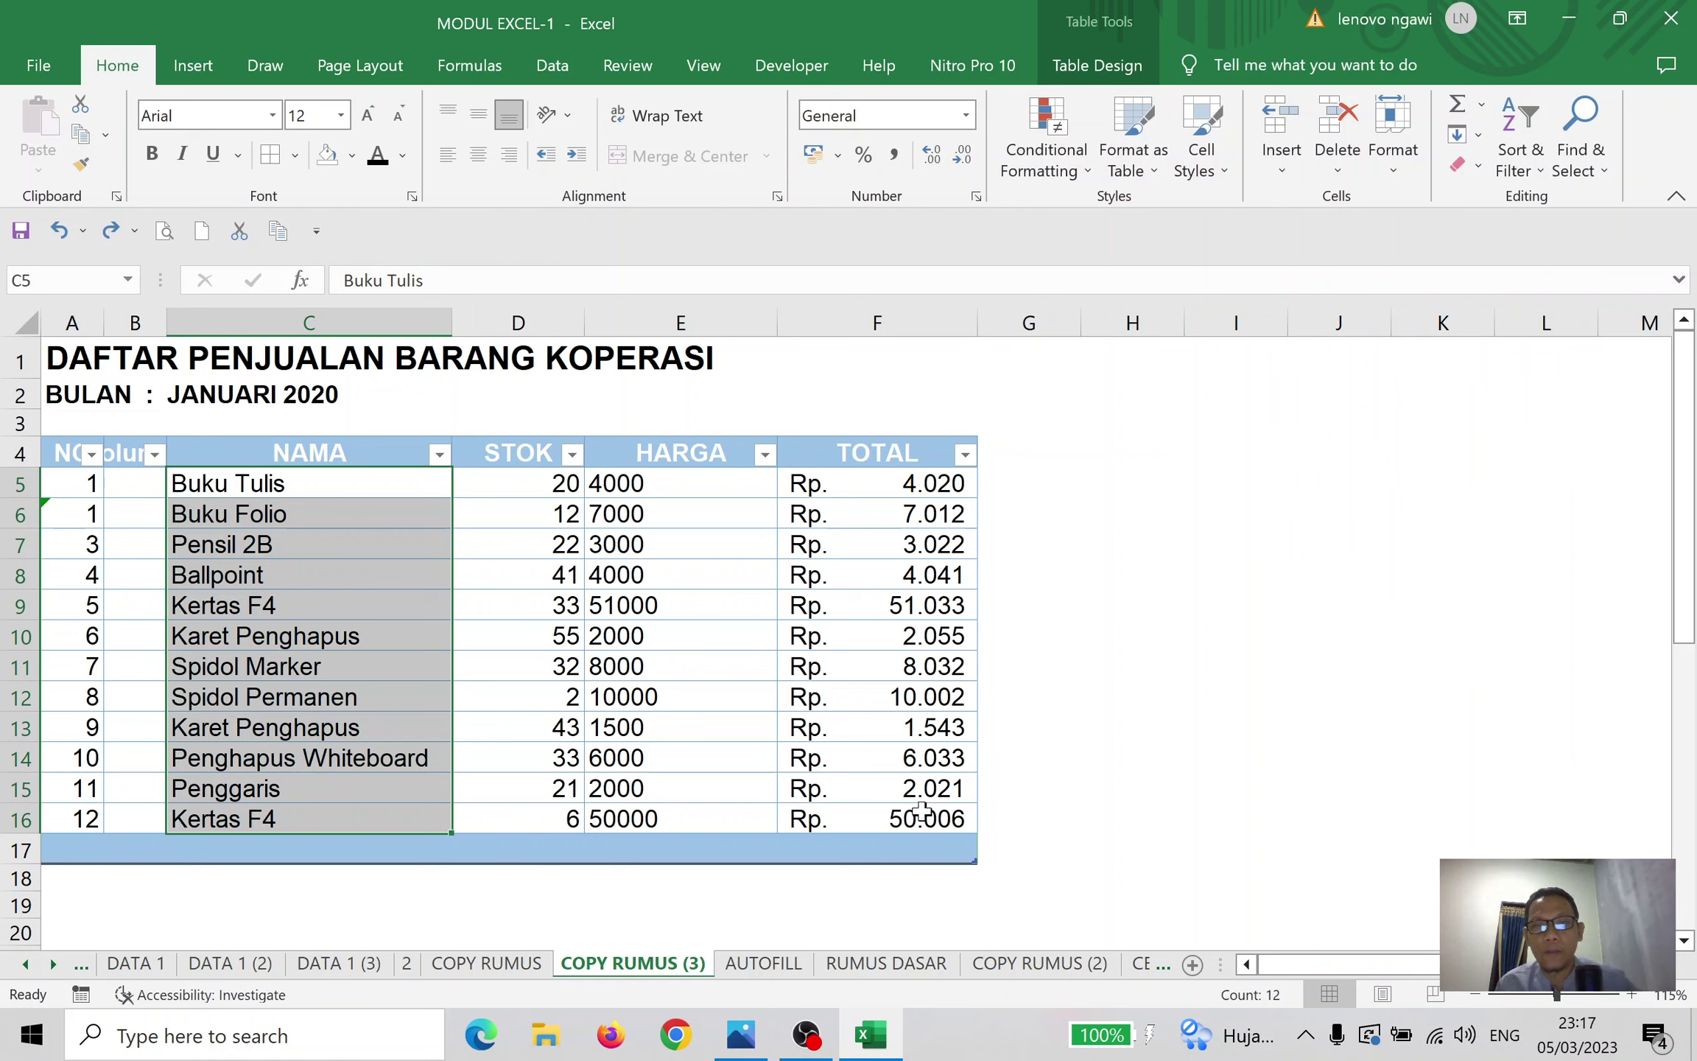
Insert an automatic sum of F5:F16 in cell F17 below the TOTAL column, and clear the cell again
left_click(929, 855)
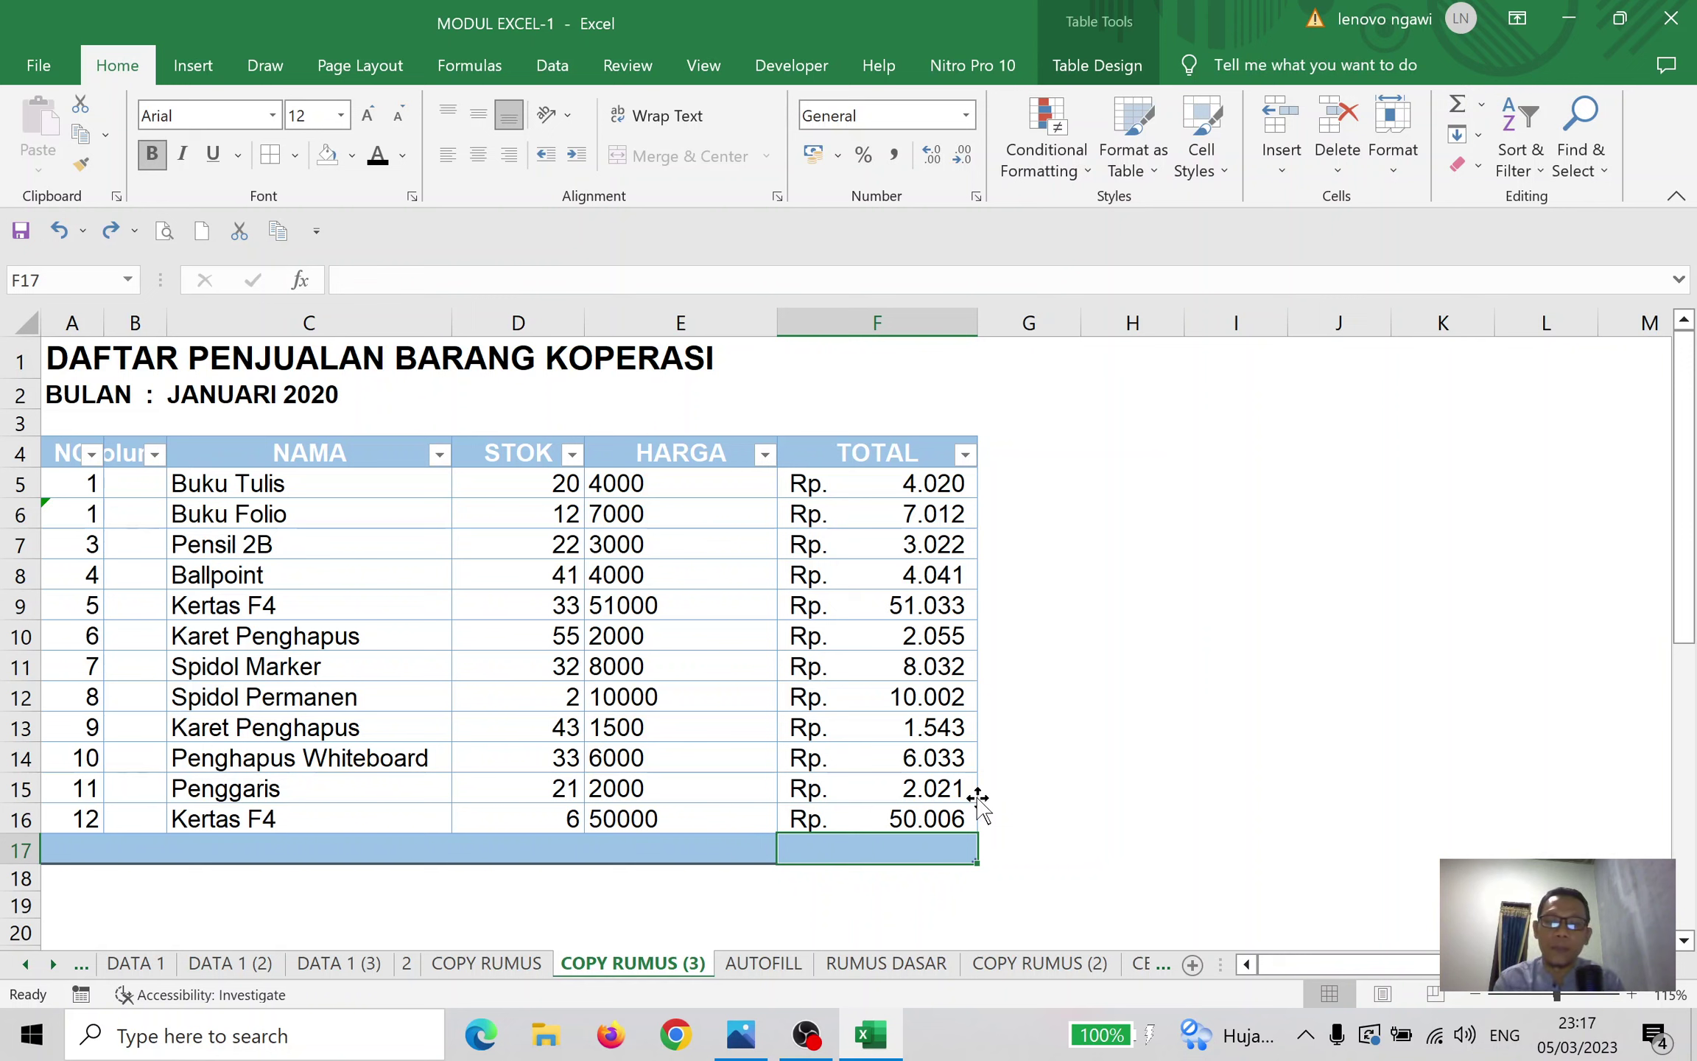
key("alt+equal")
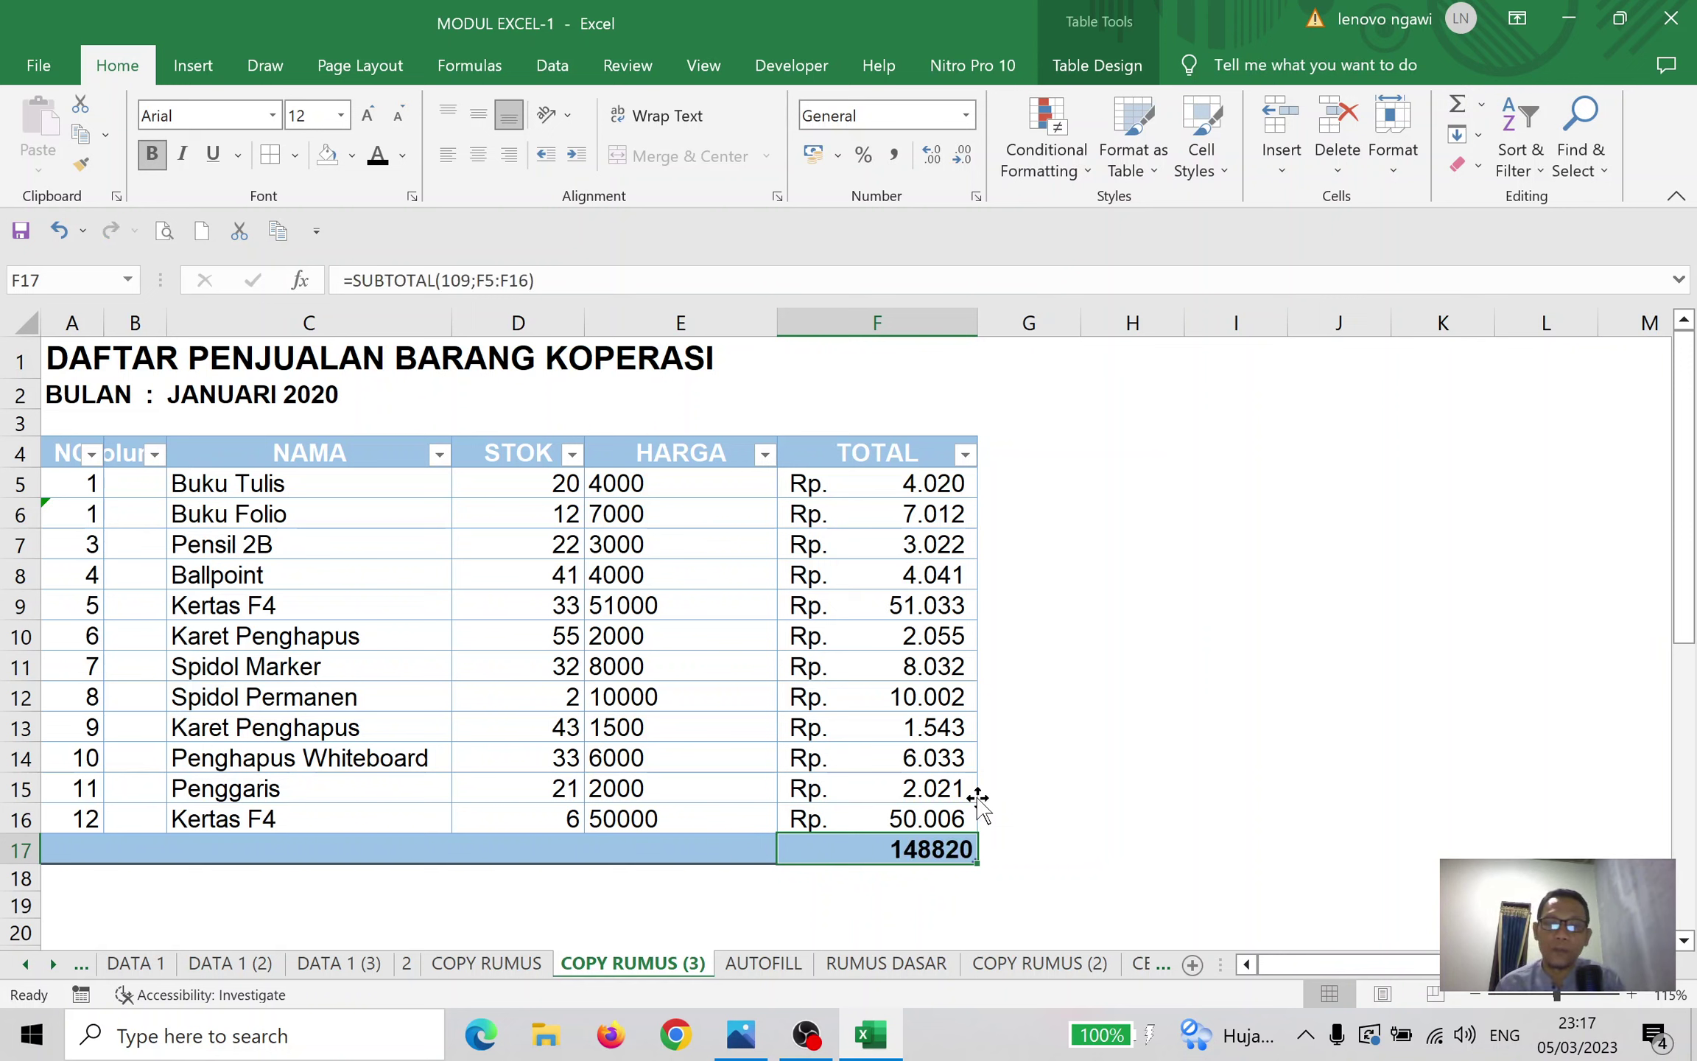
key("Delete")
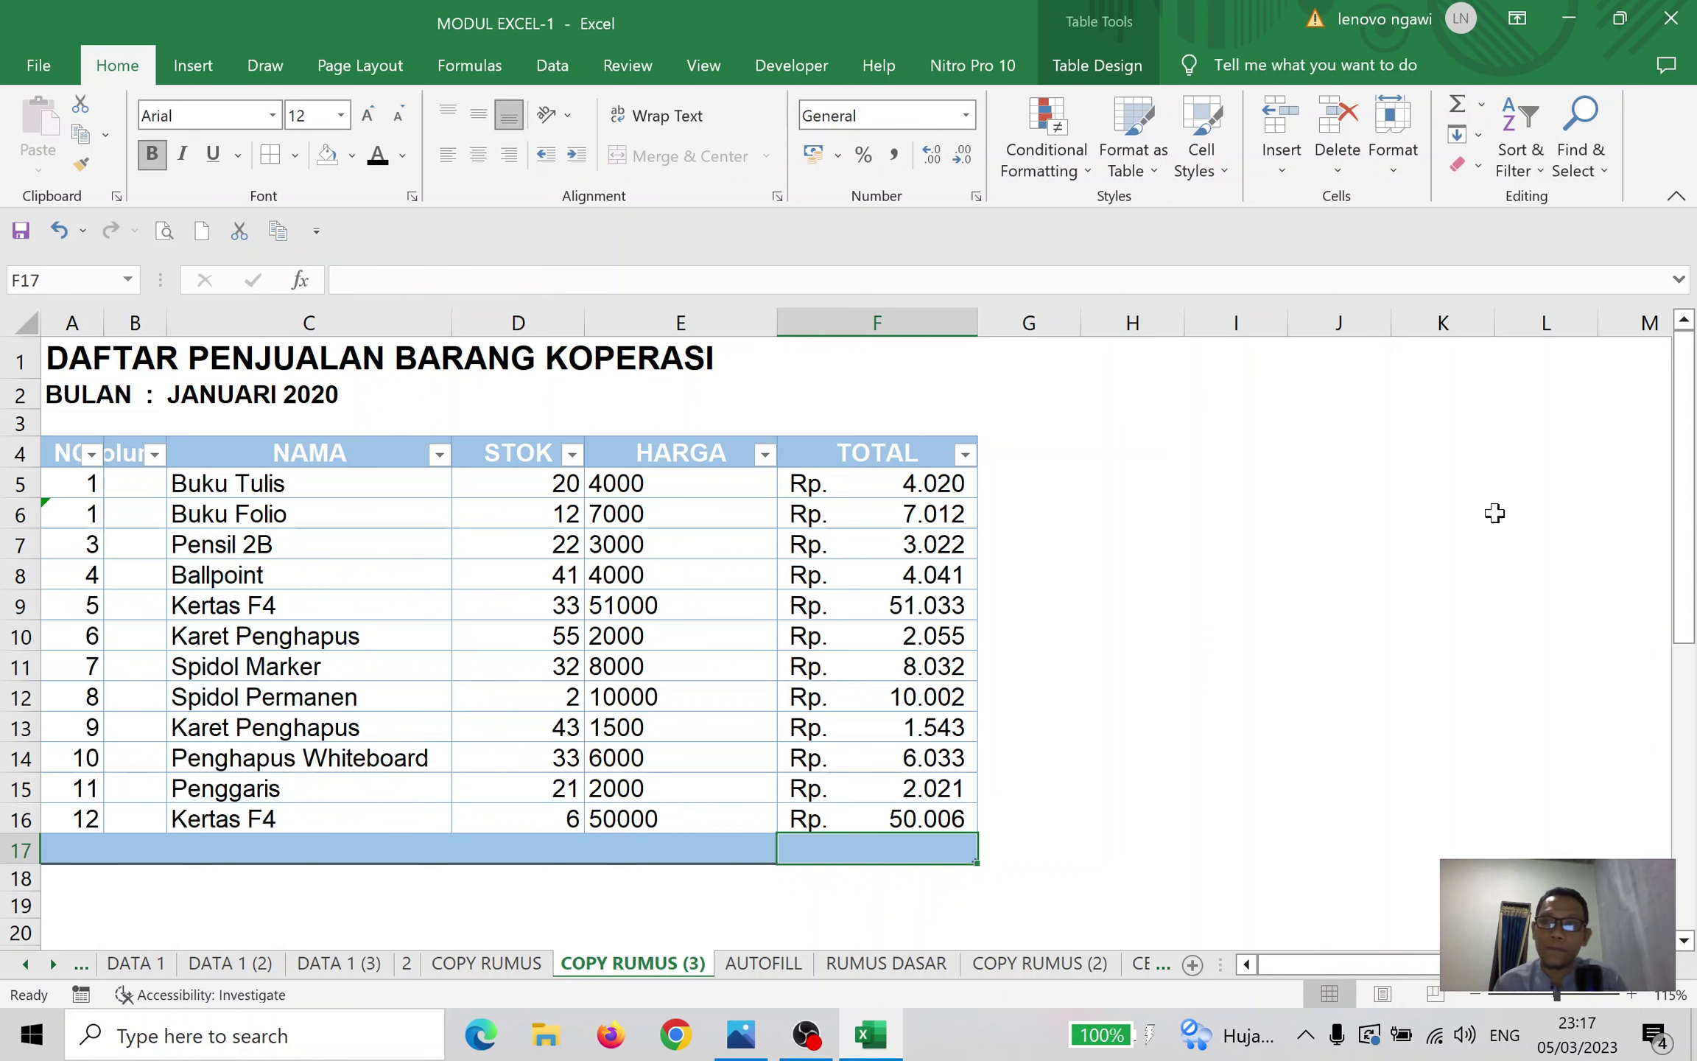
Sum F5:F16 in cell F17 once more, and replace the sum with the range's average
left_click(1456, 106)
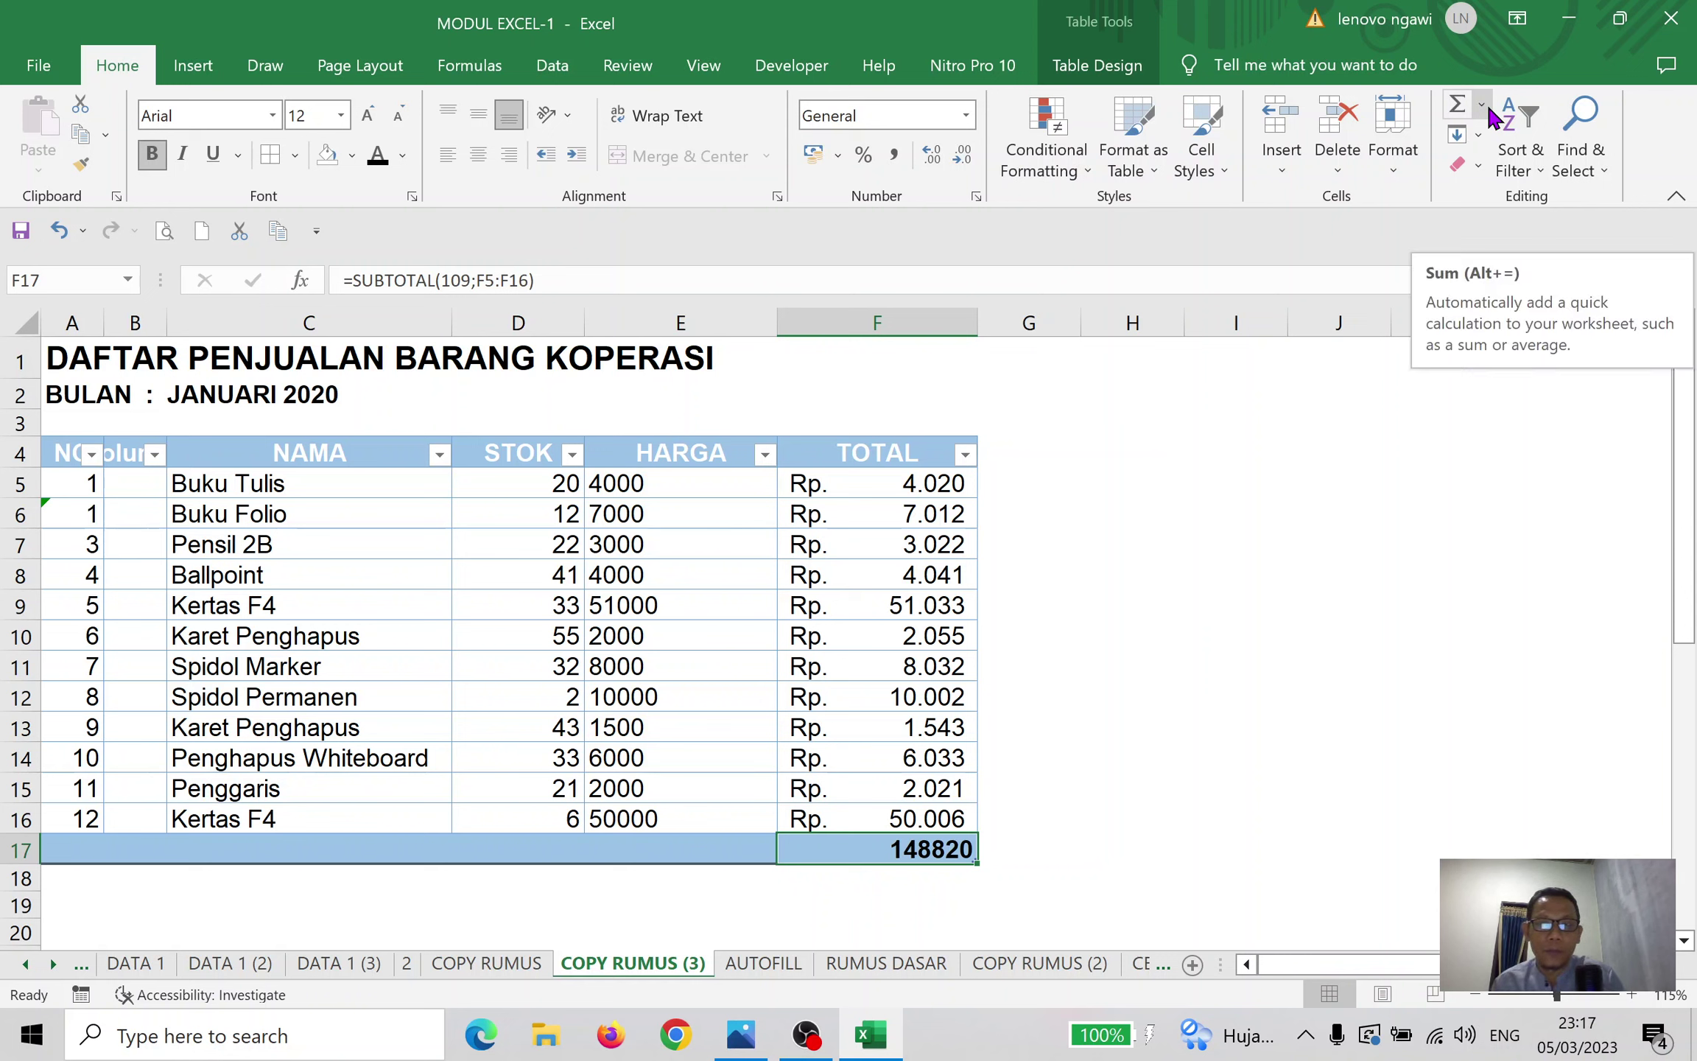
left_click(1483, 105)
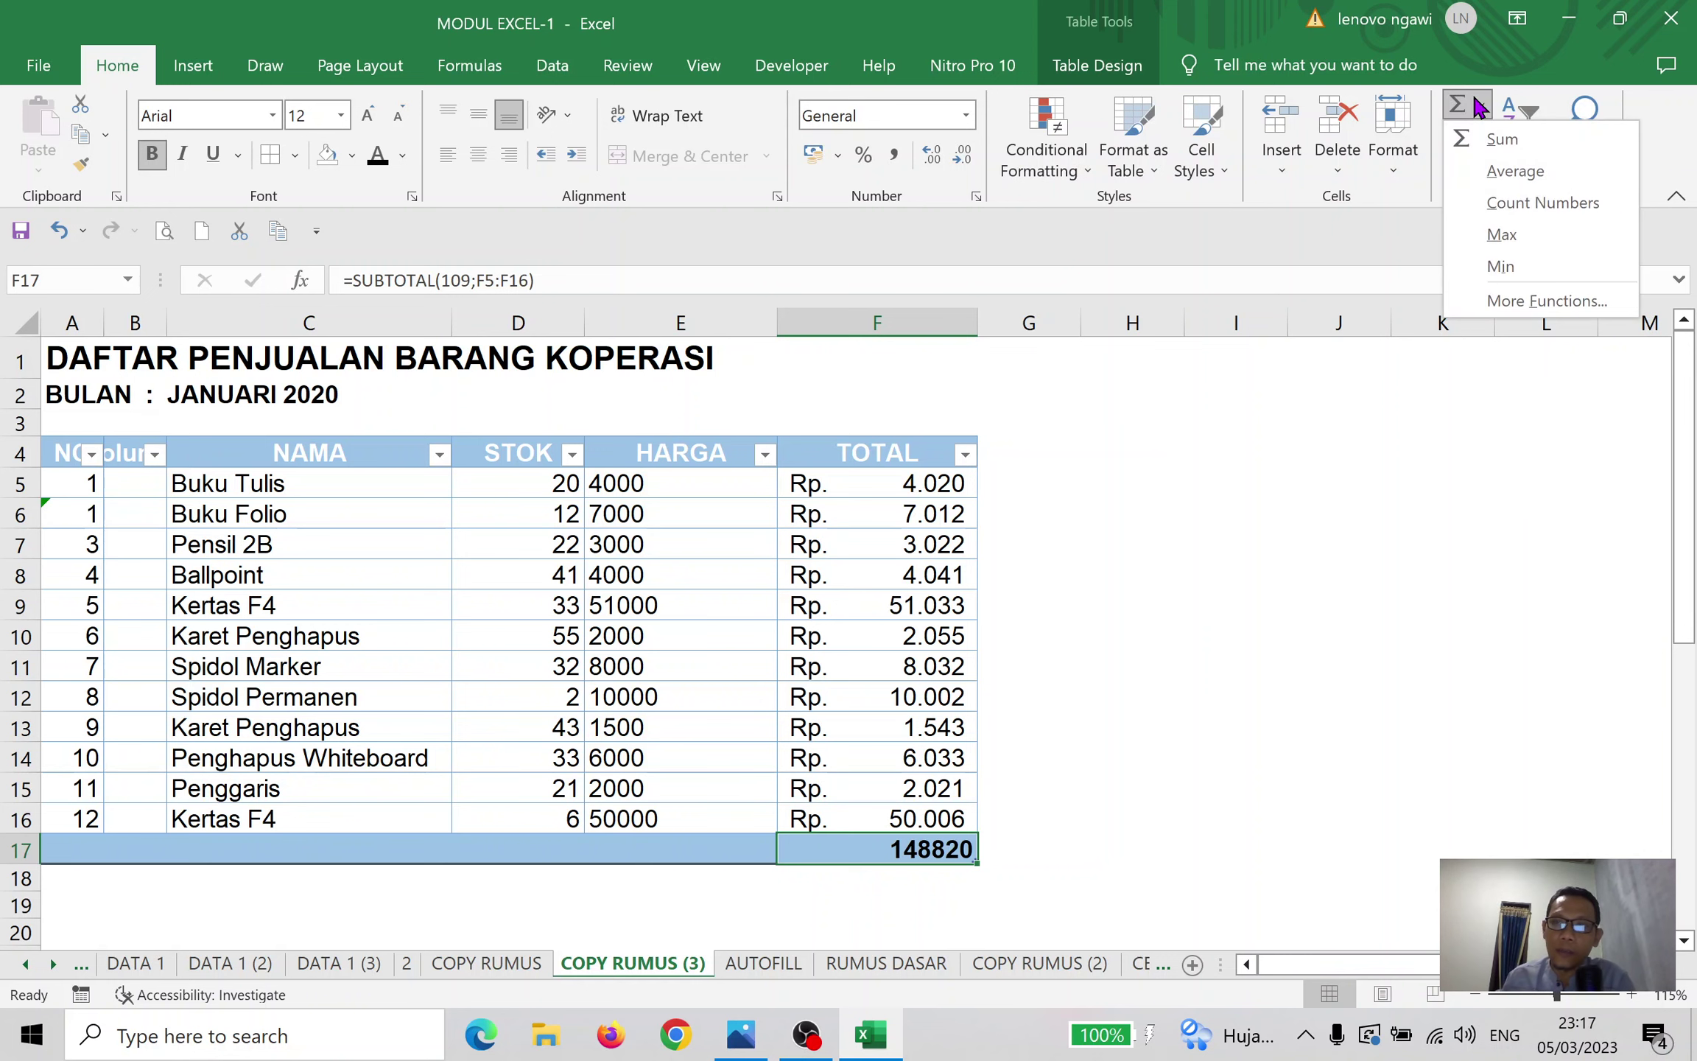
left_click(1521, 173)
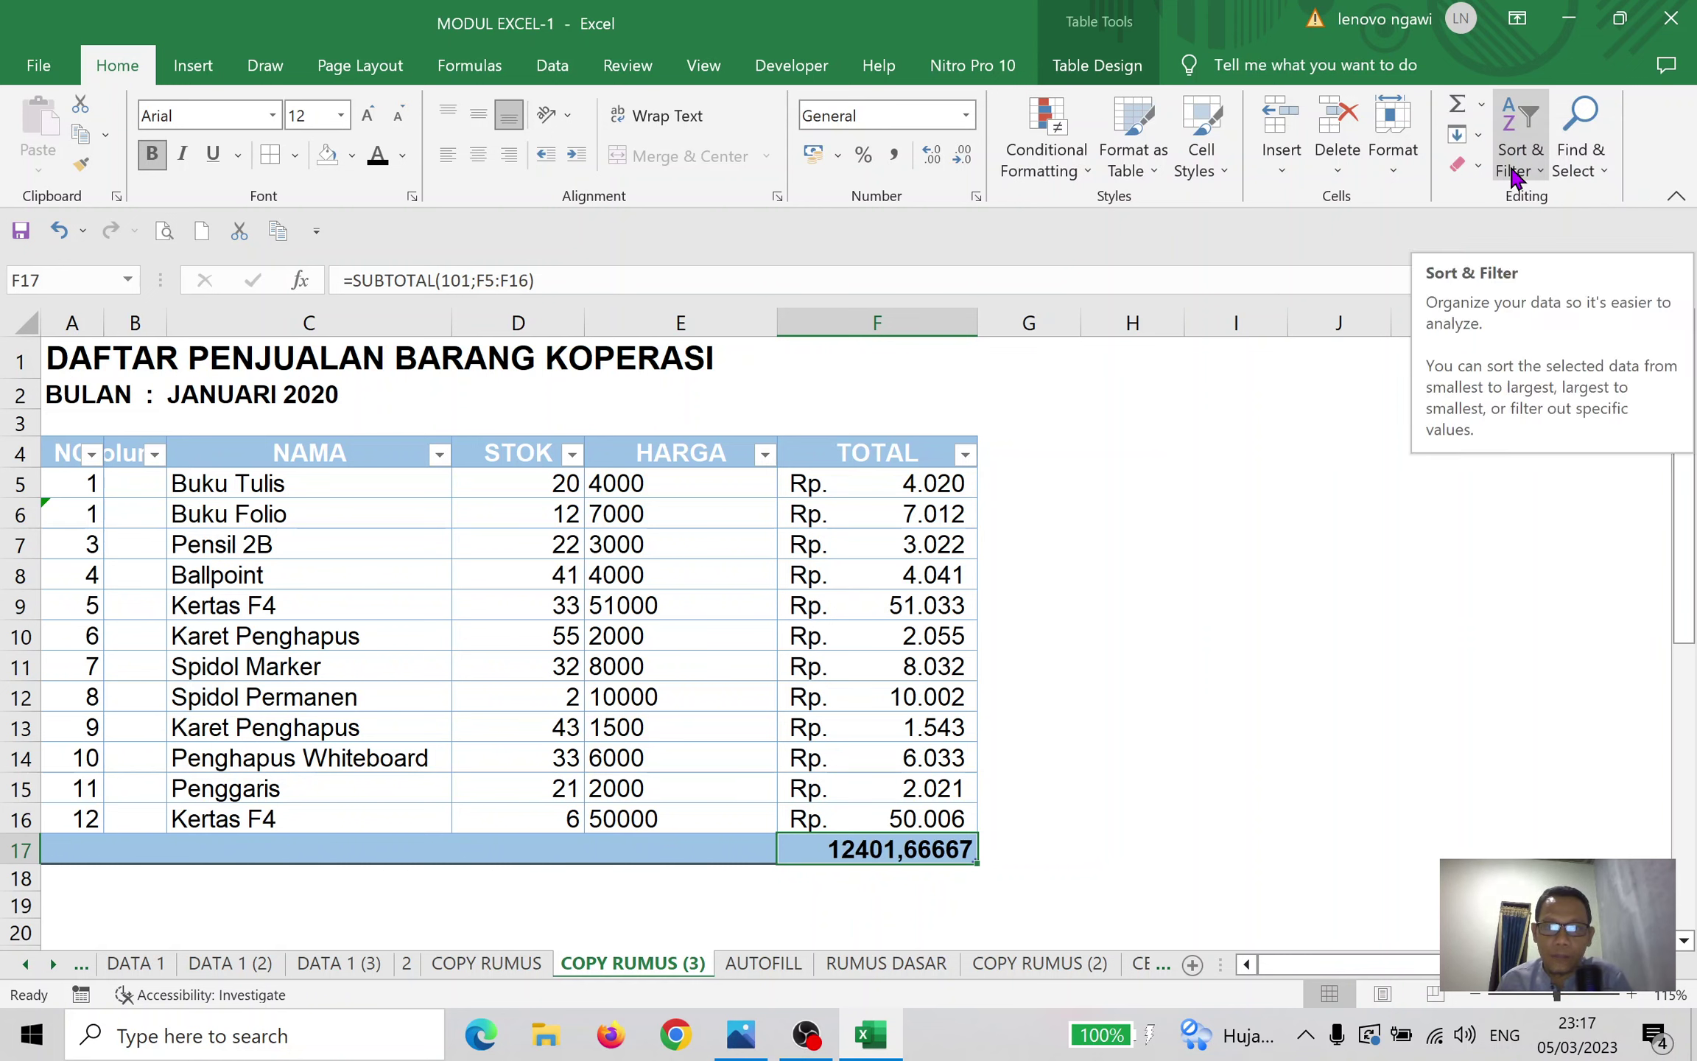
Change the calculation in F17 to Count Numbers, and switch it to Max for the TOTAL column
left_click(1481, 110)
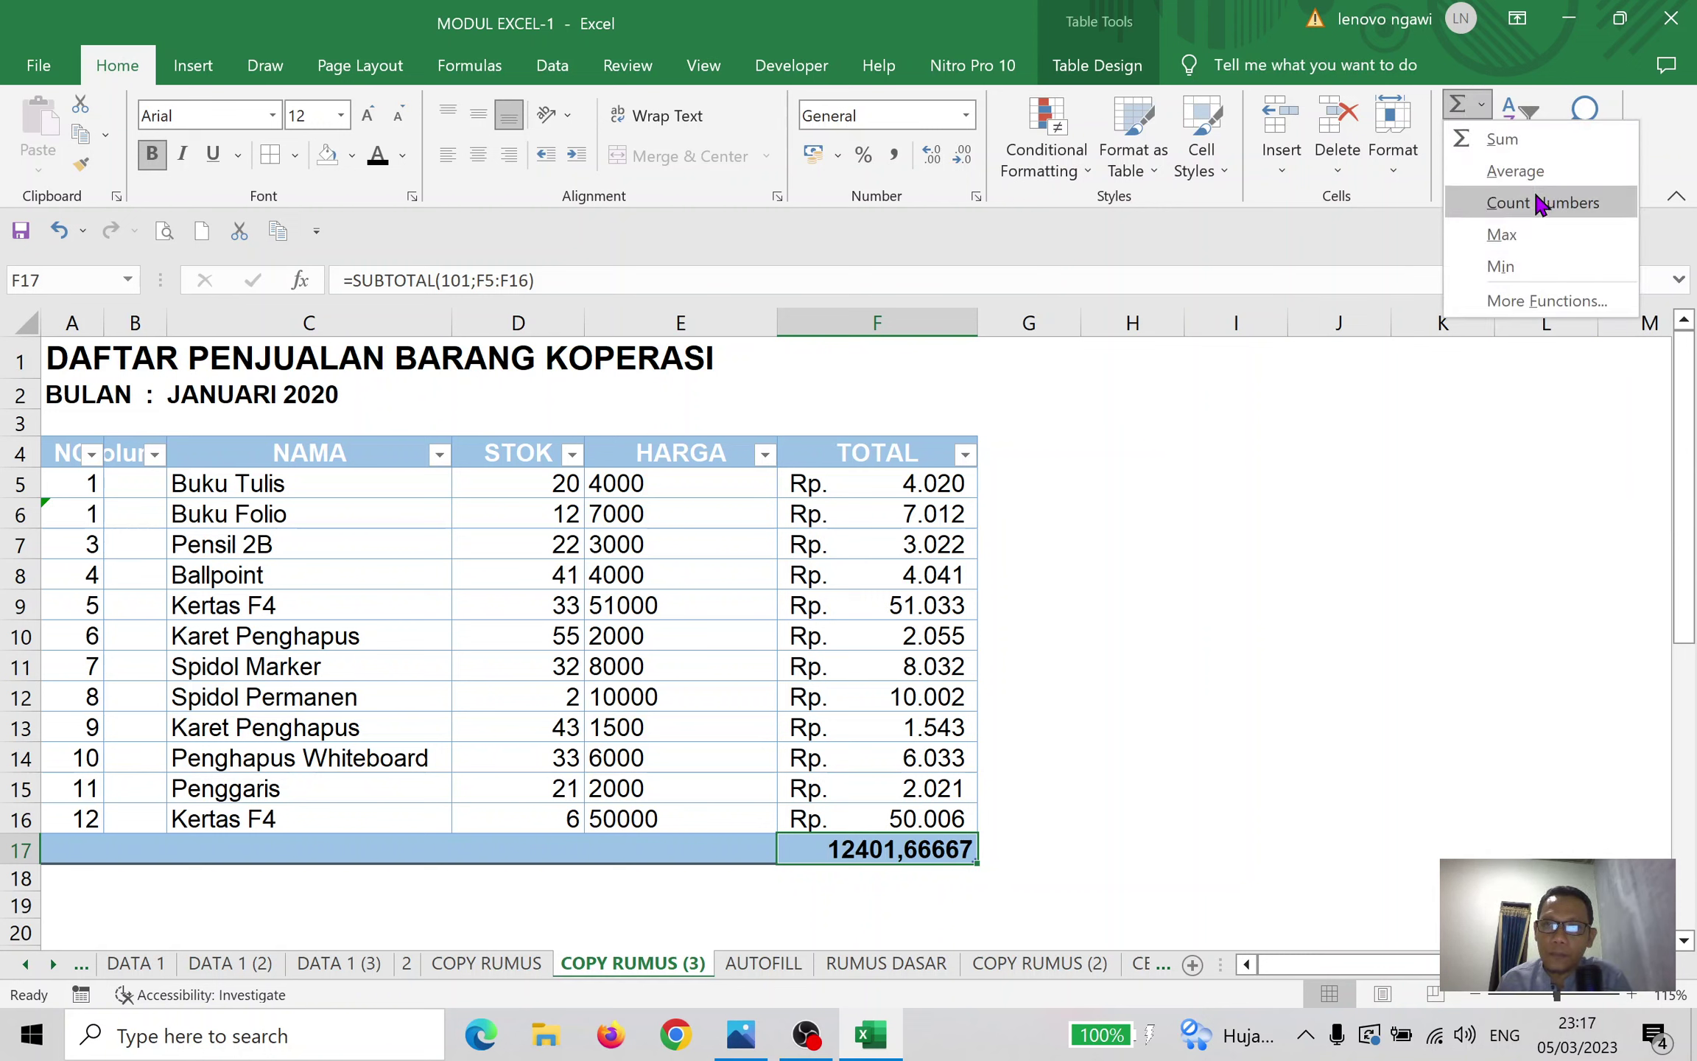
left_click(1535, 213)
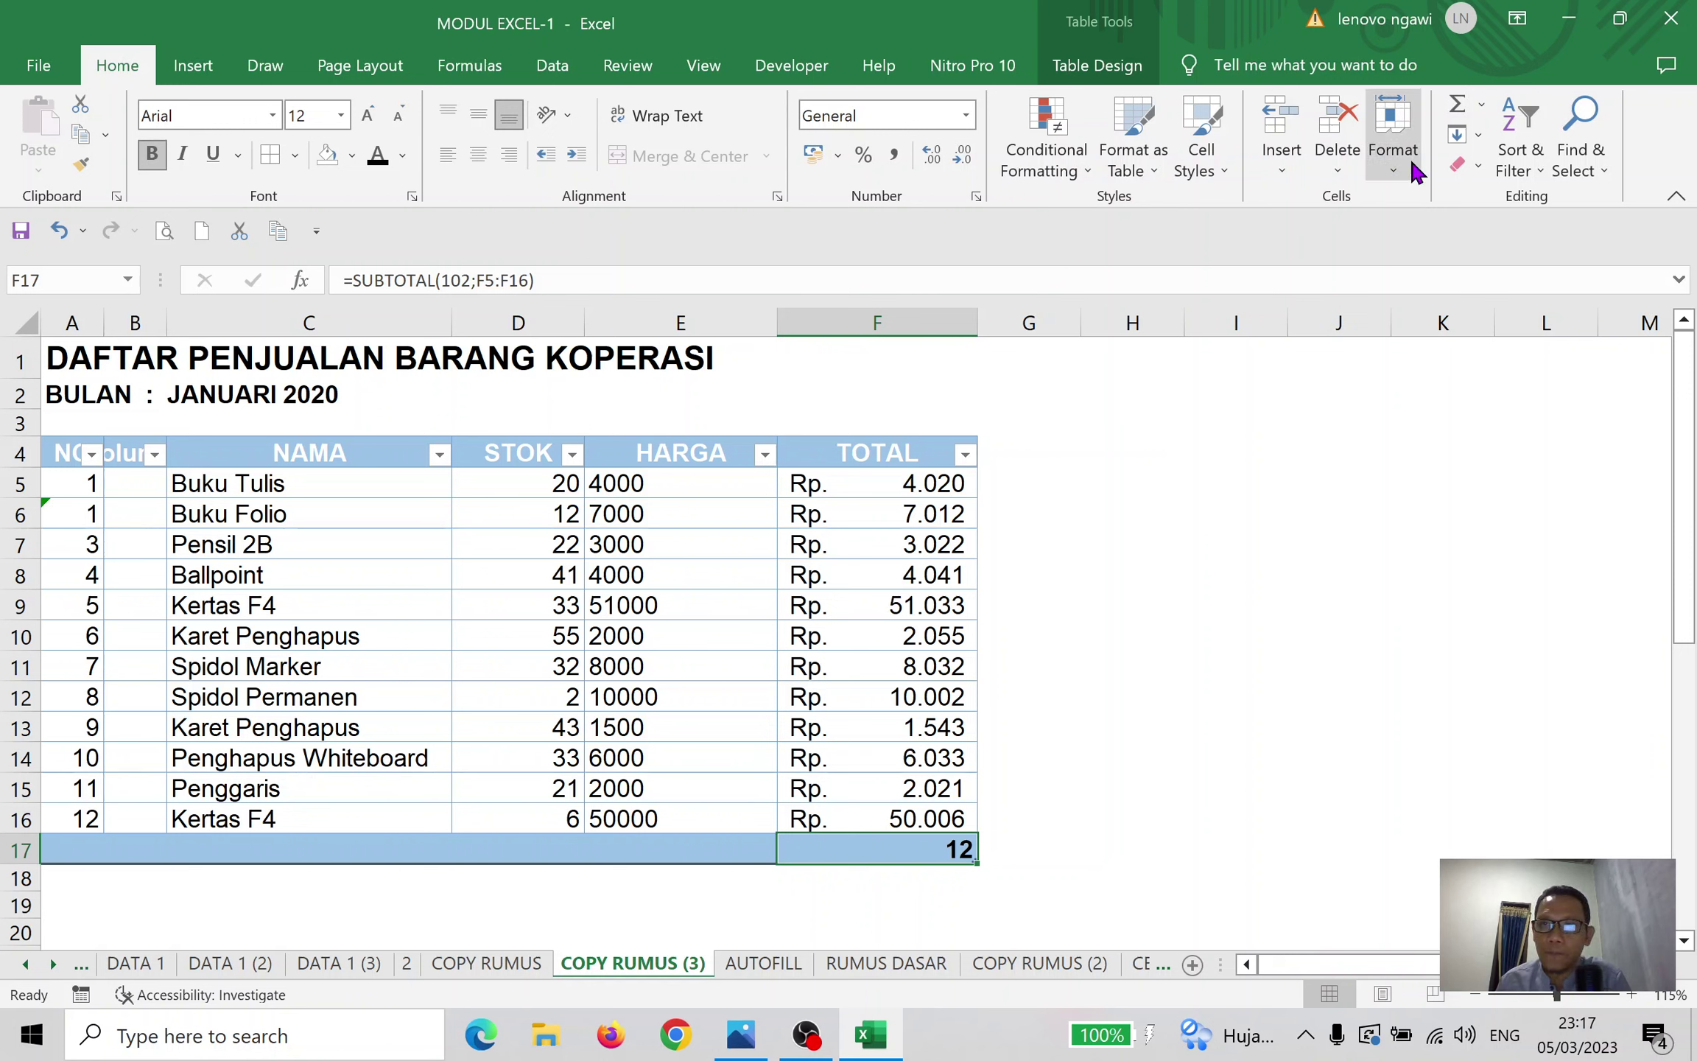
left_click(1479, 108)
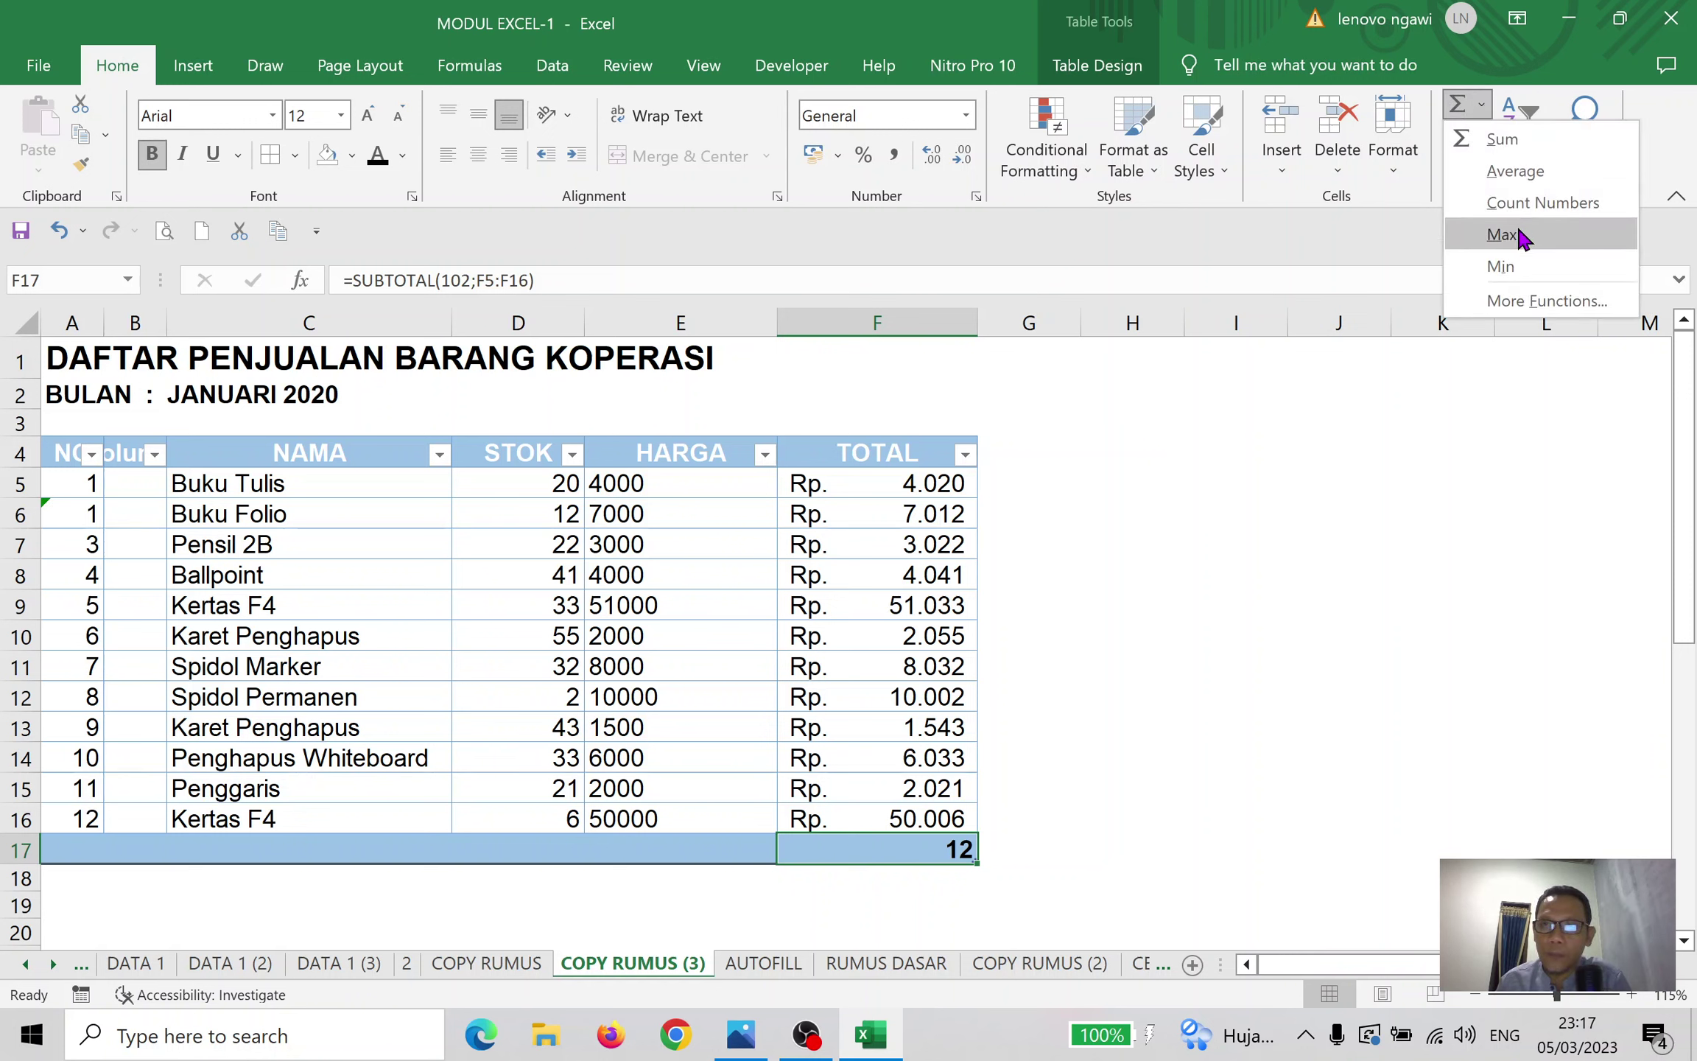
left_click(1520, 236)
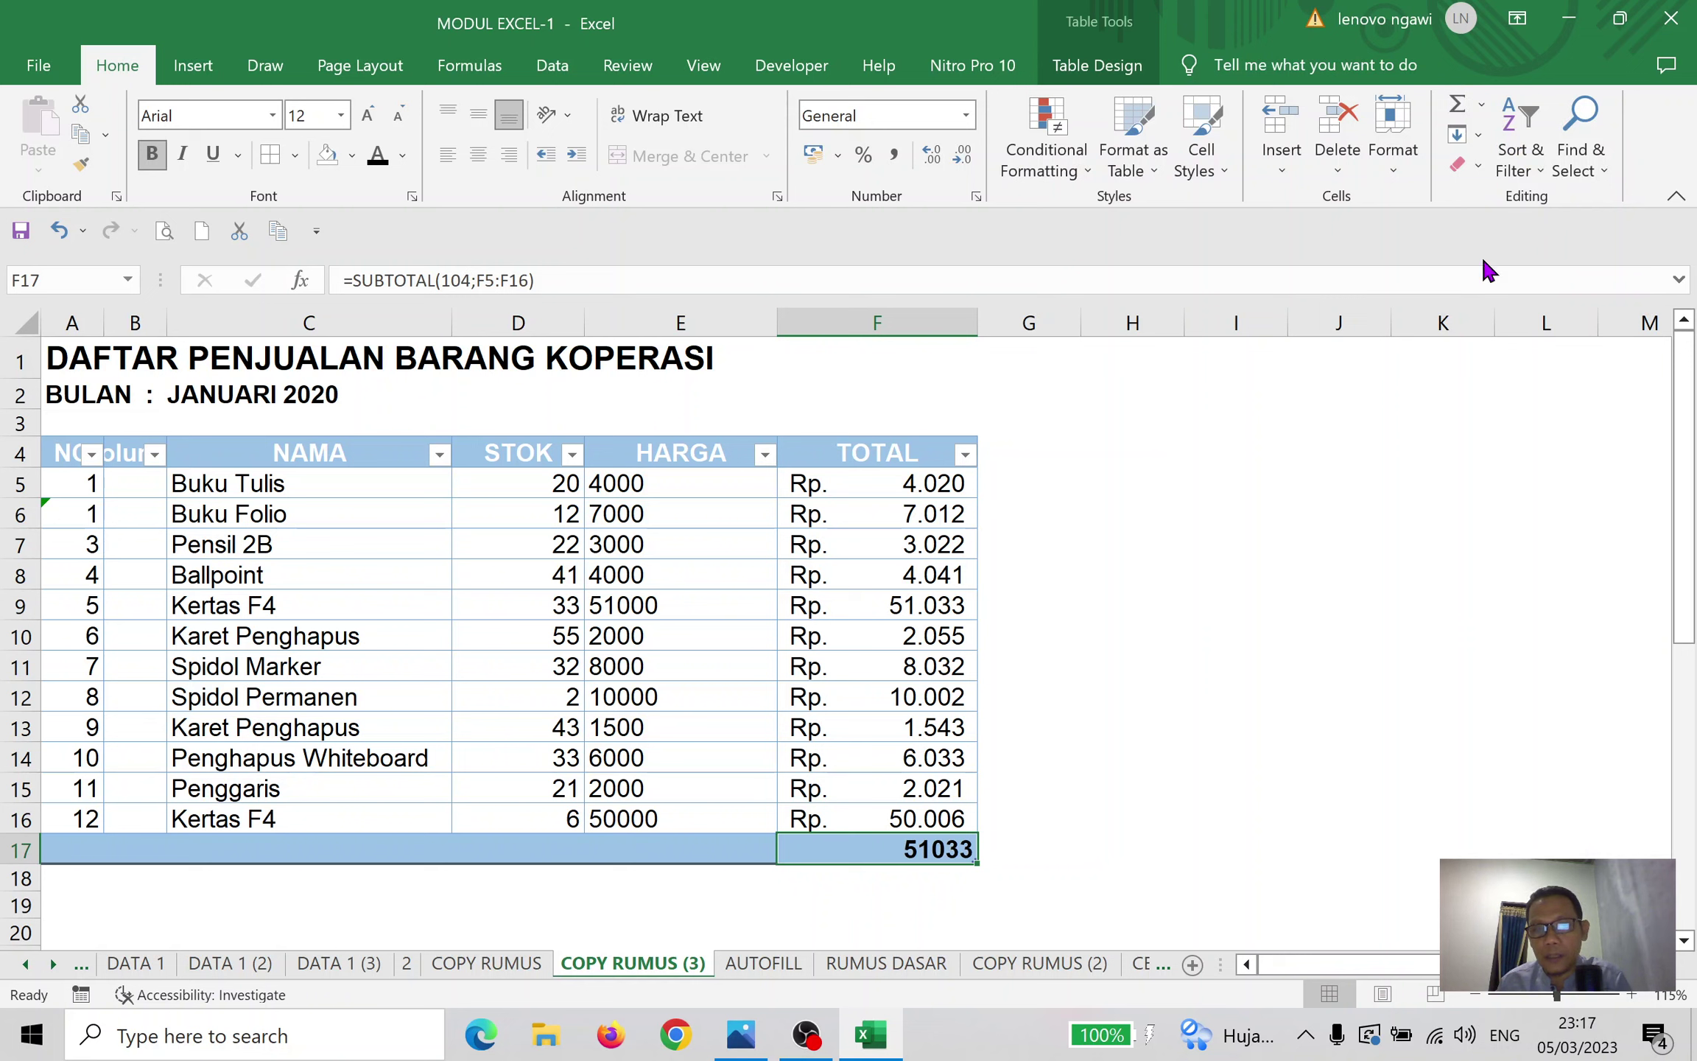
Change the calculation in F17 to Min of F5:F16, and view the SUBTOTAL function arguments without editing them
left_click(1480, 107)
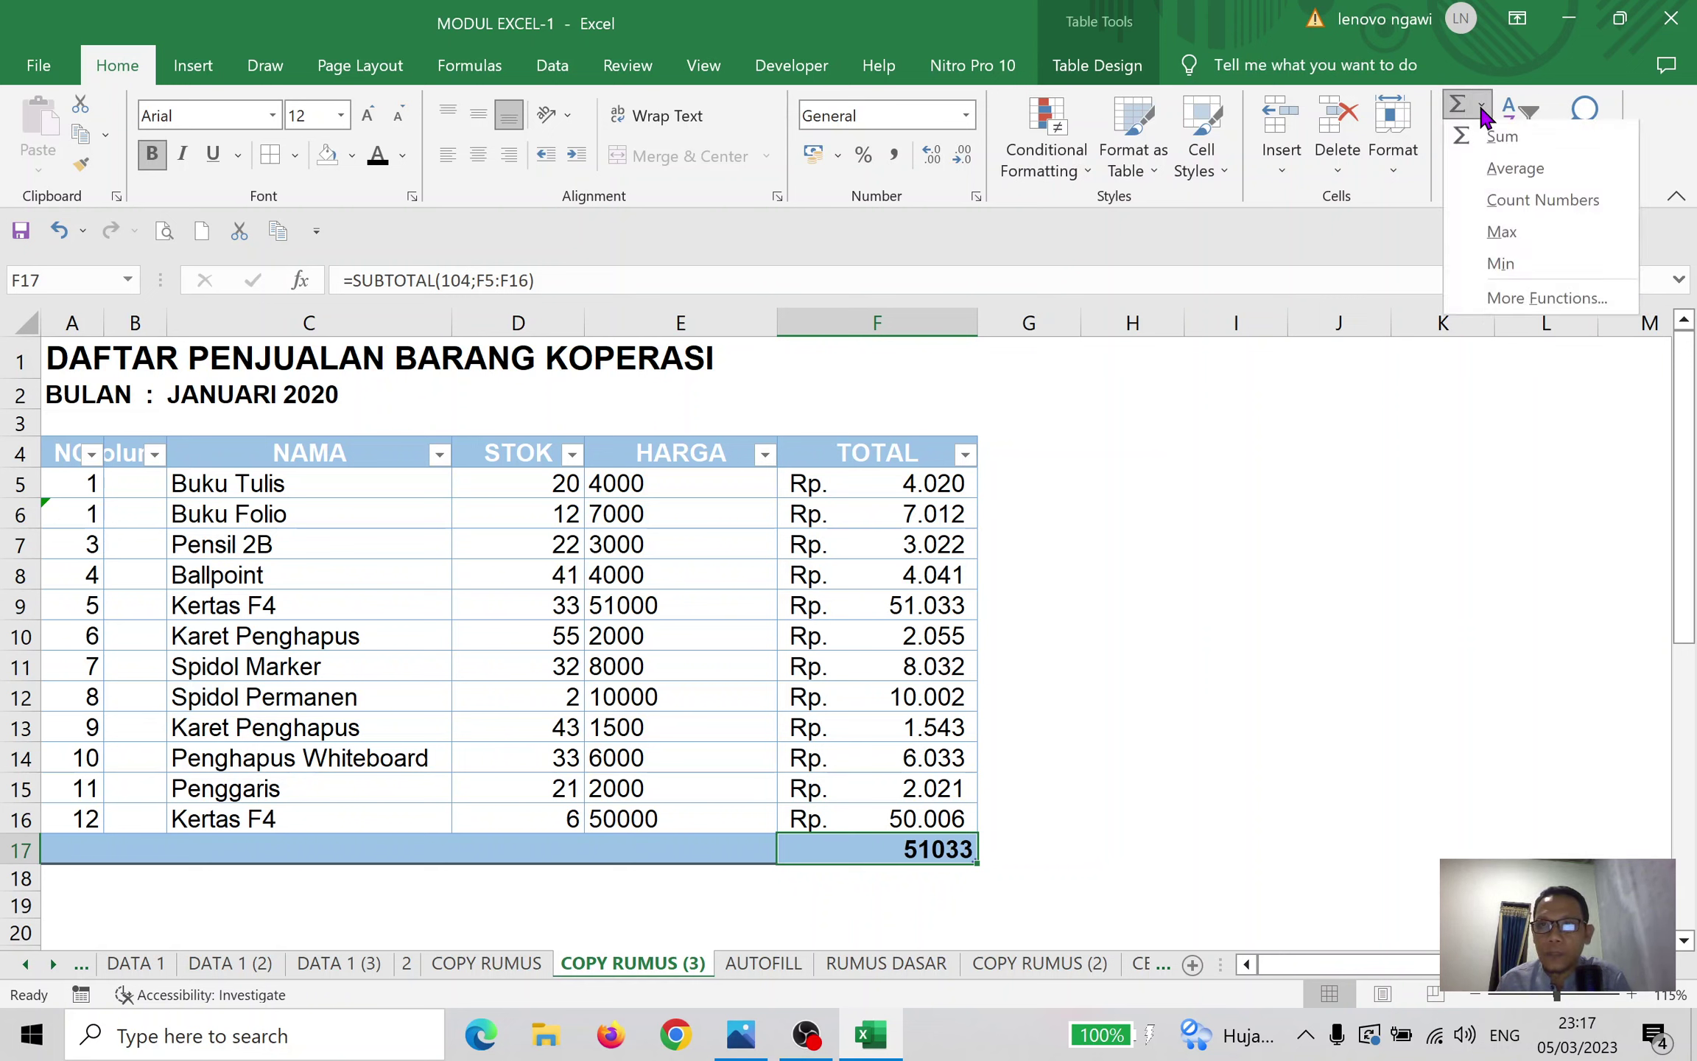
left_click(1532, 260)
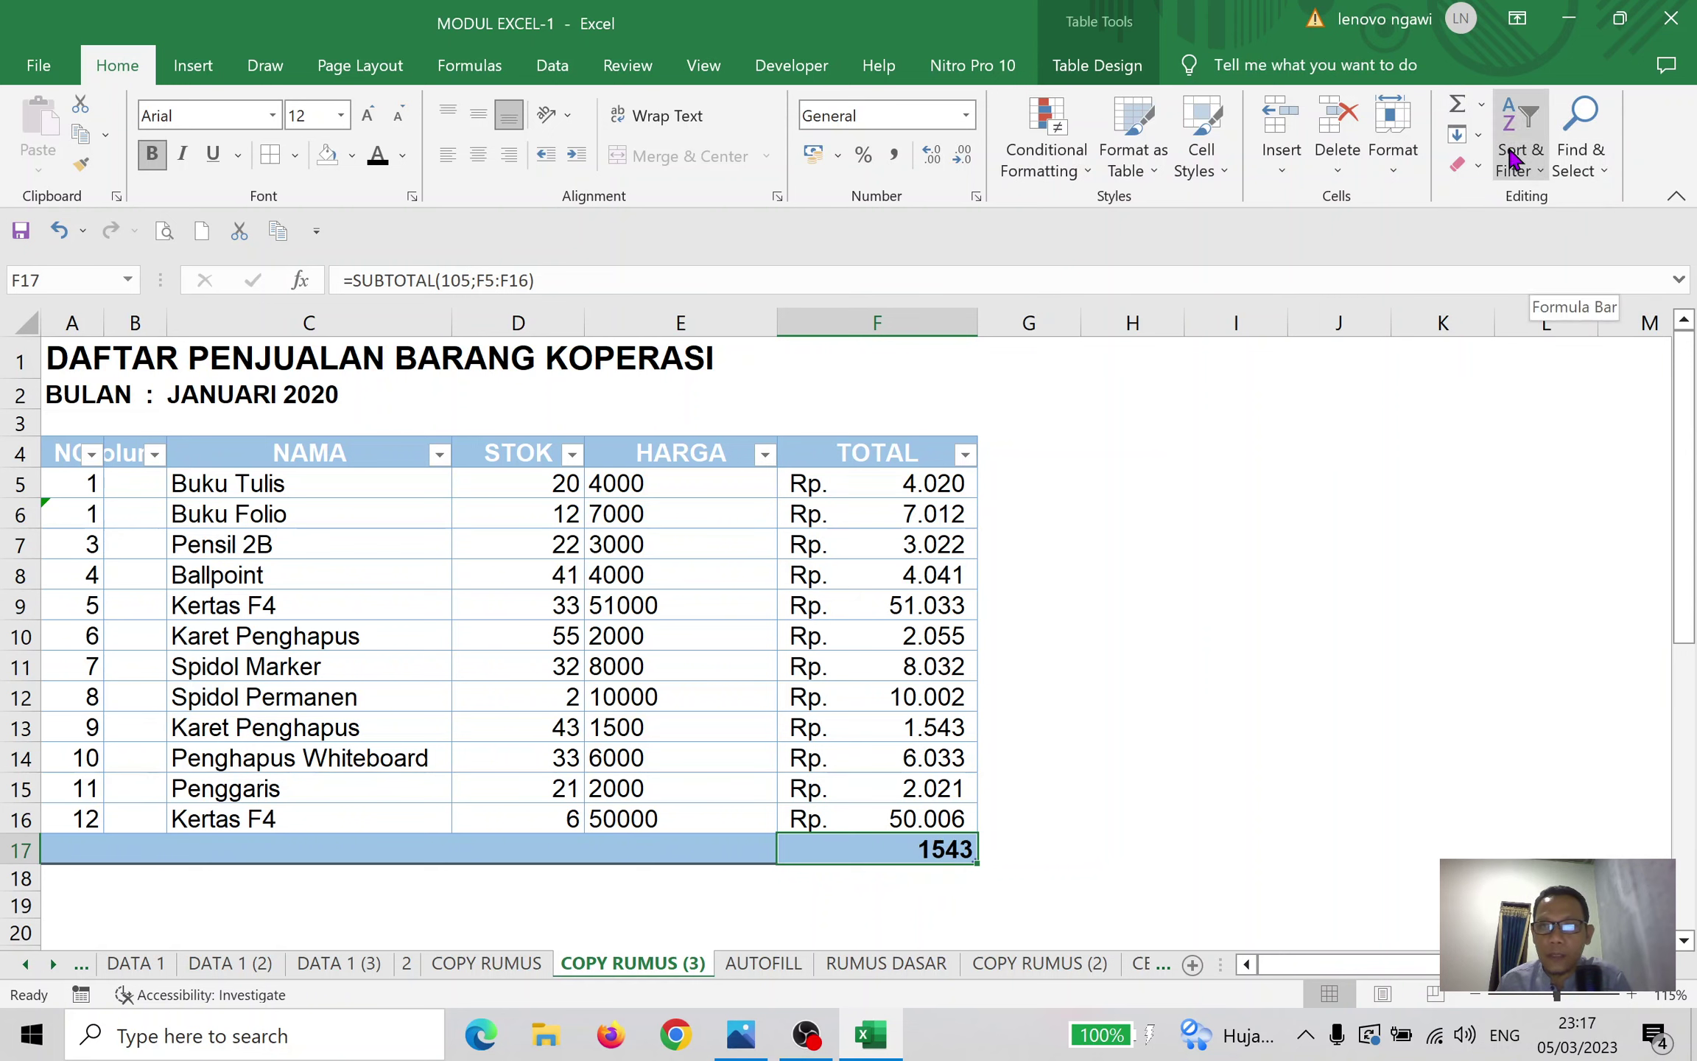
left_click(1477, 105)
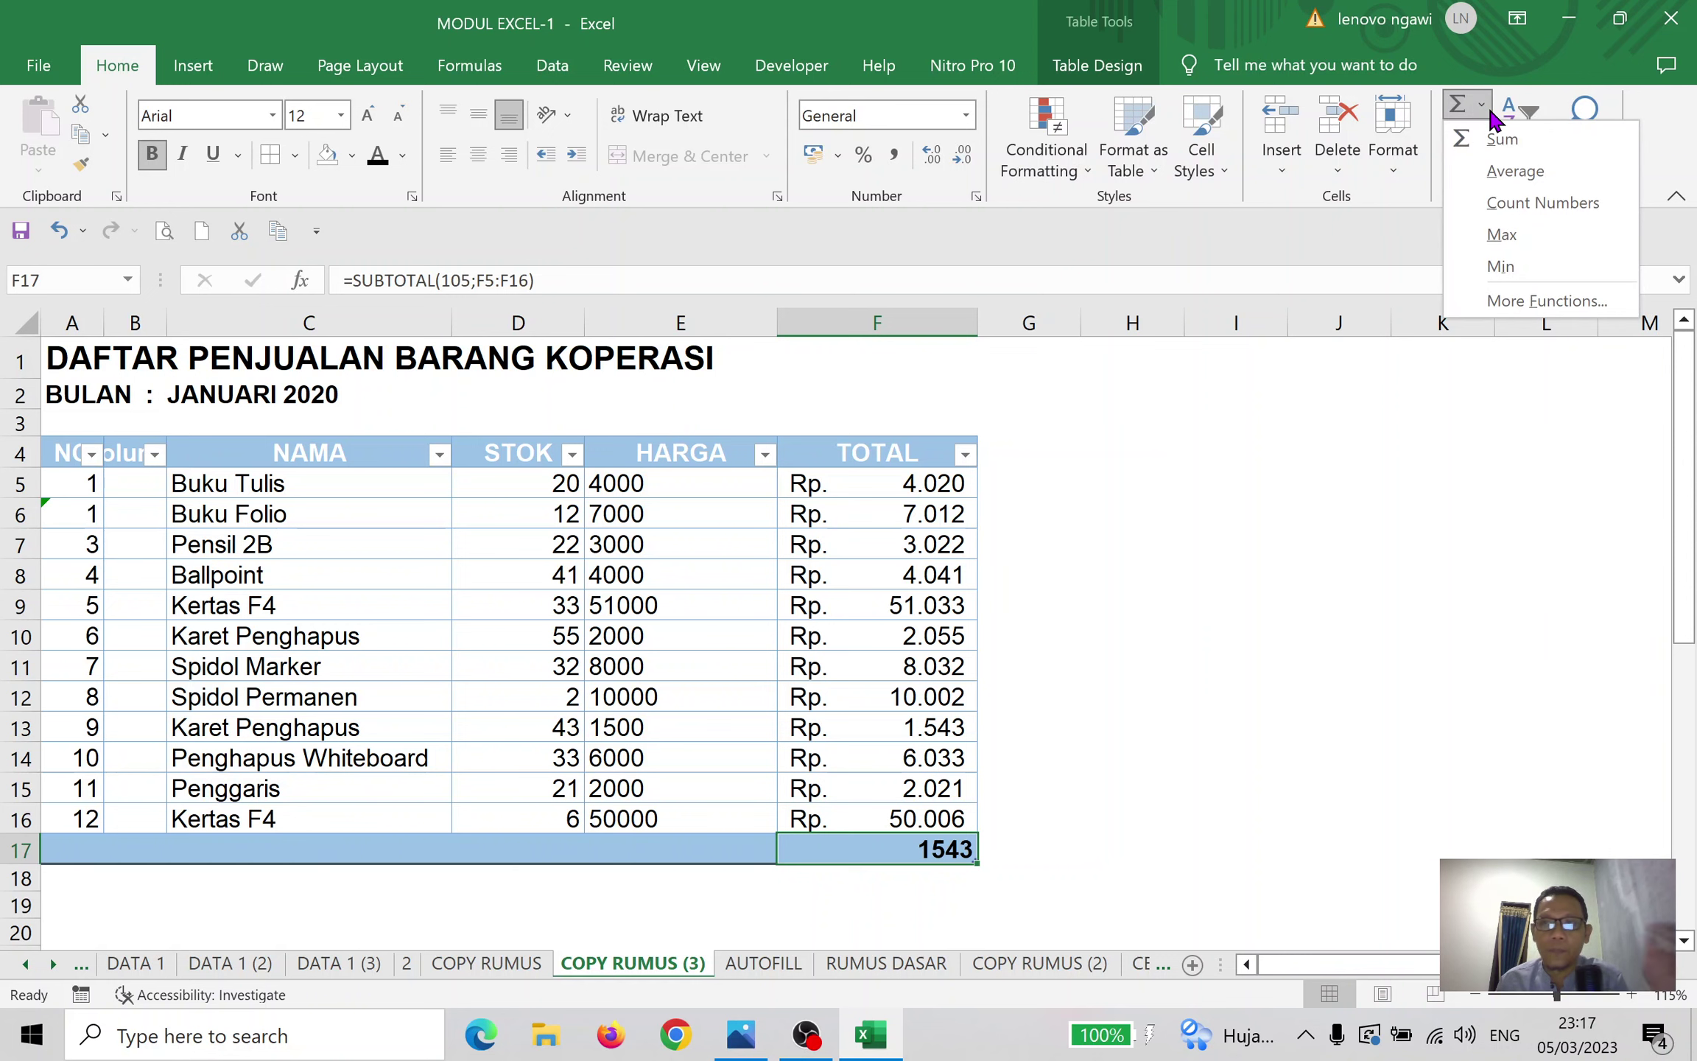
left_click(1526, 308)
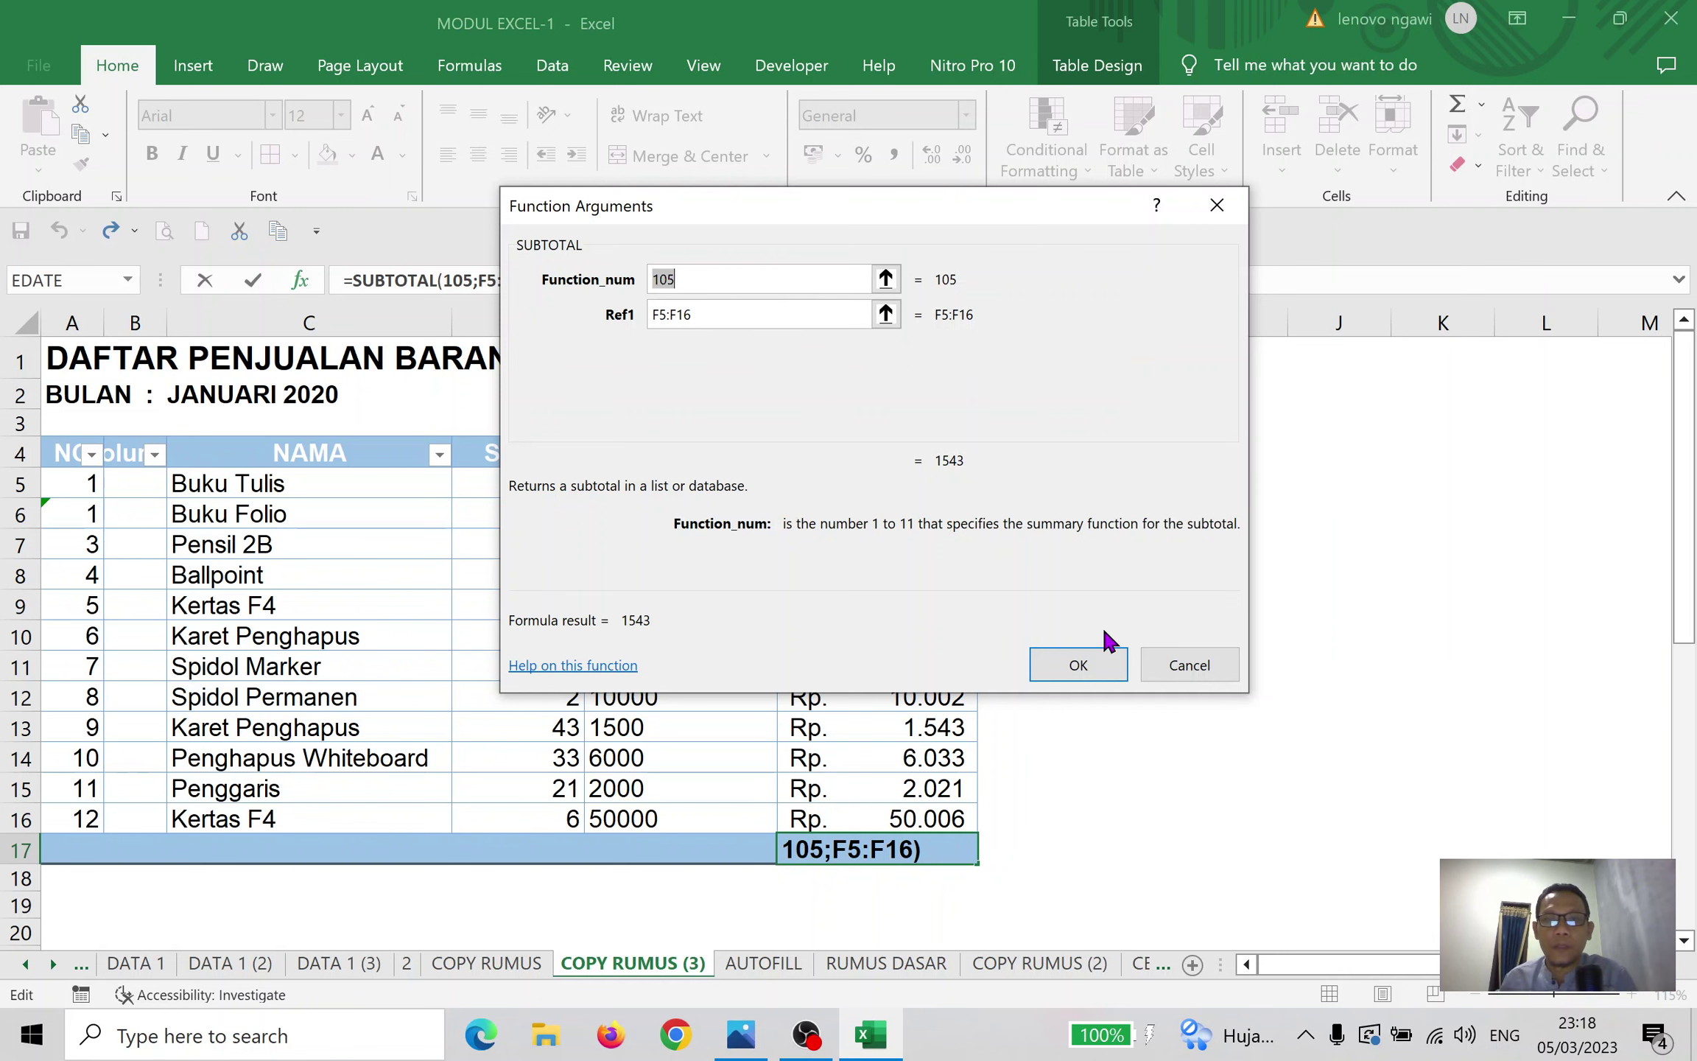
left_click(1183, 670)
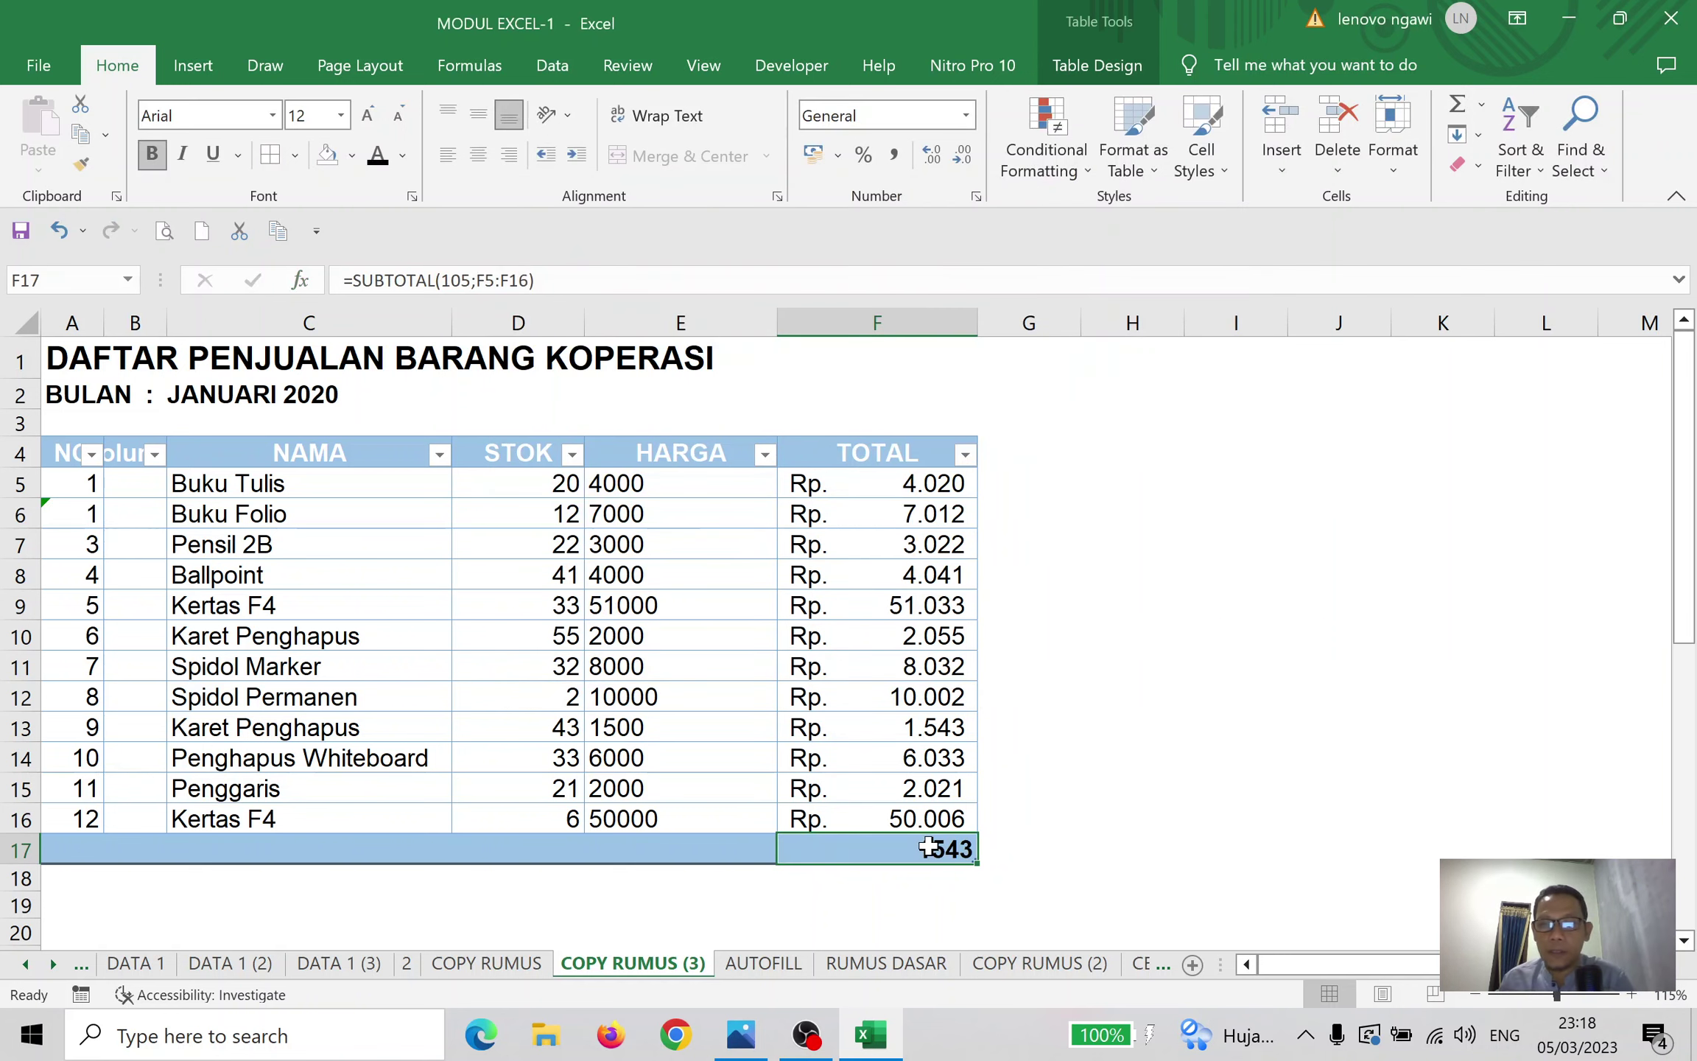
Clear the calculation in F17, and view the Insert Function list without choosing a function
key("Delete")
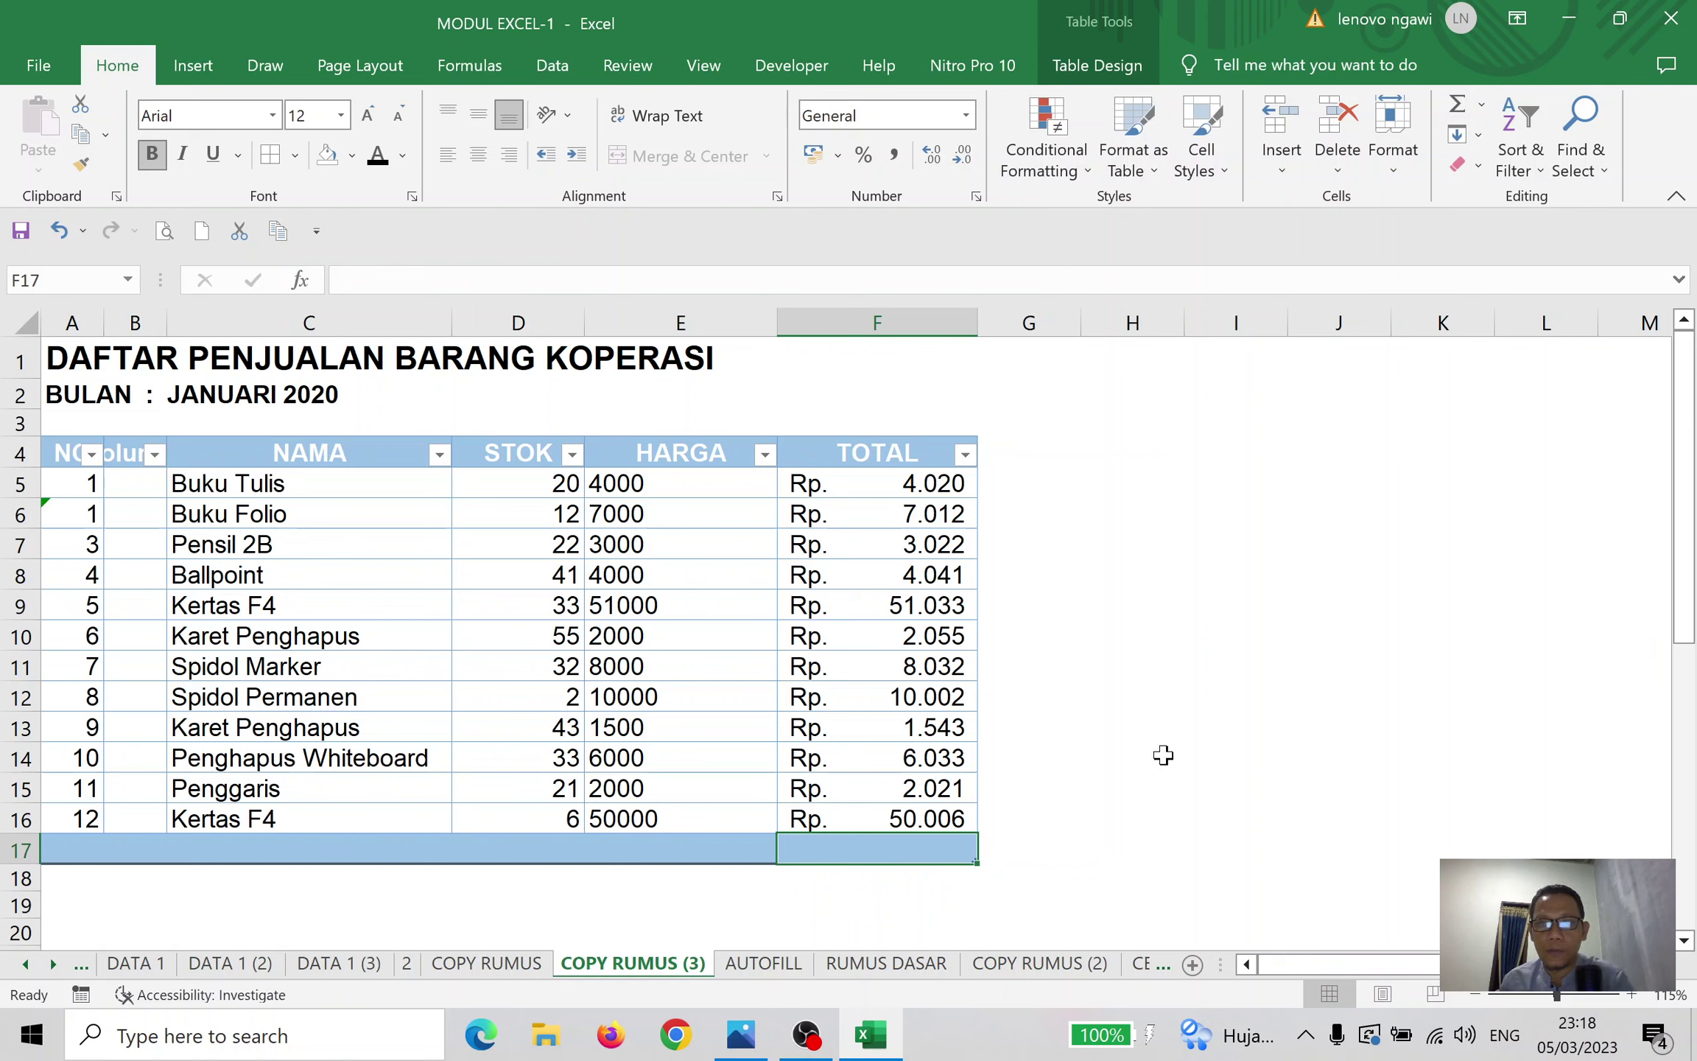
left_click(1480, 105)
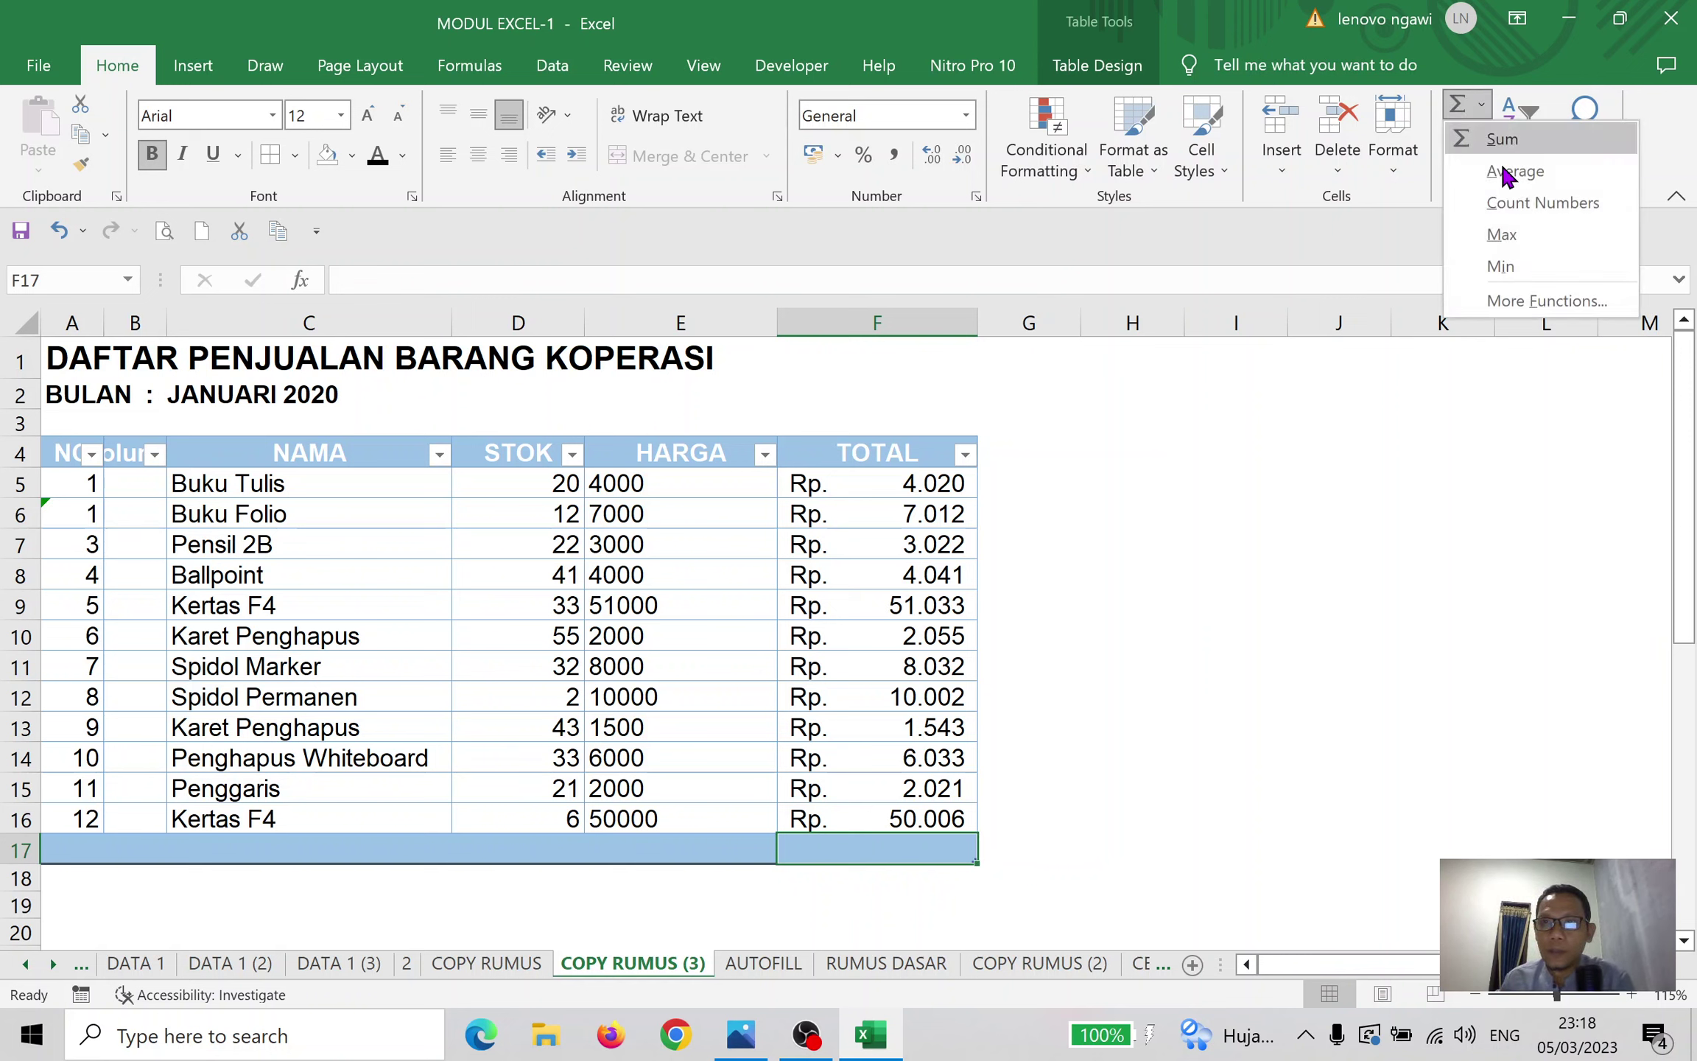
left_click(1546, 296)
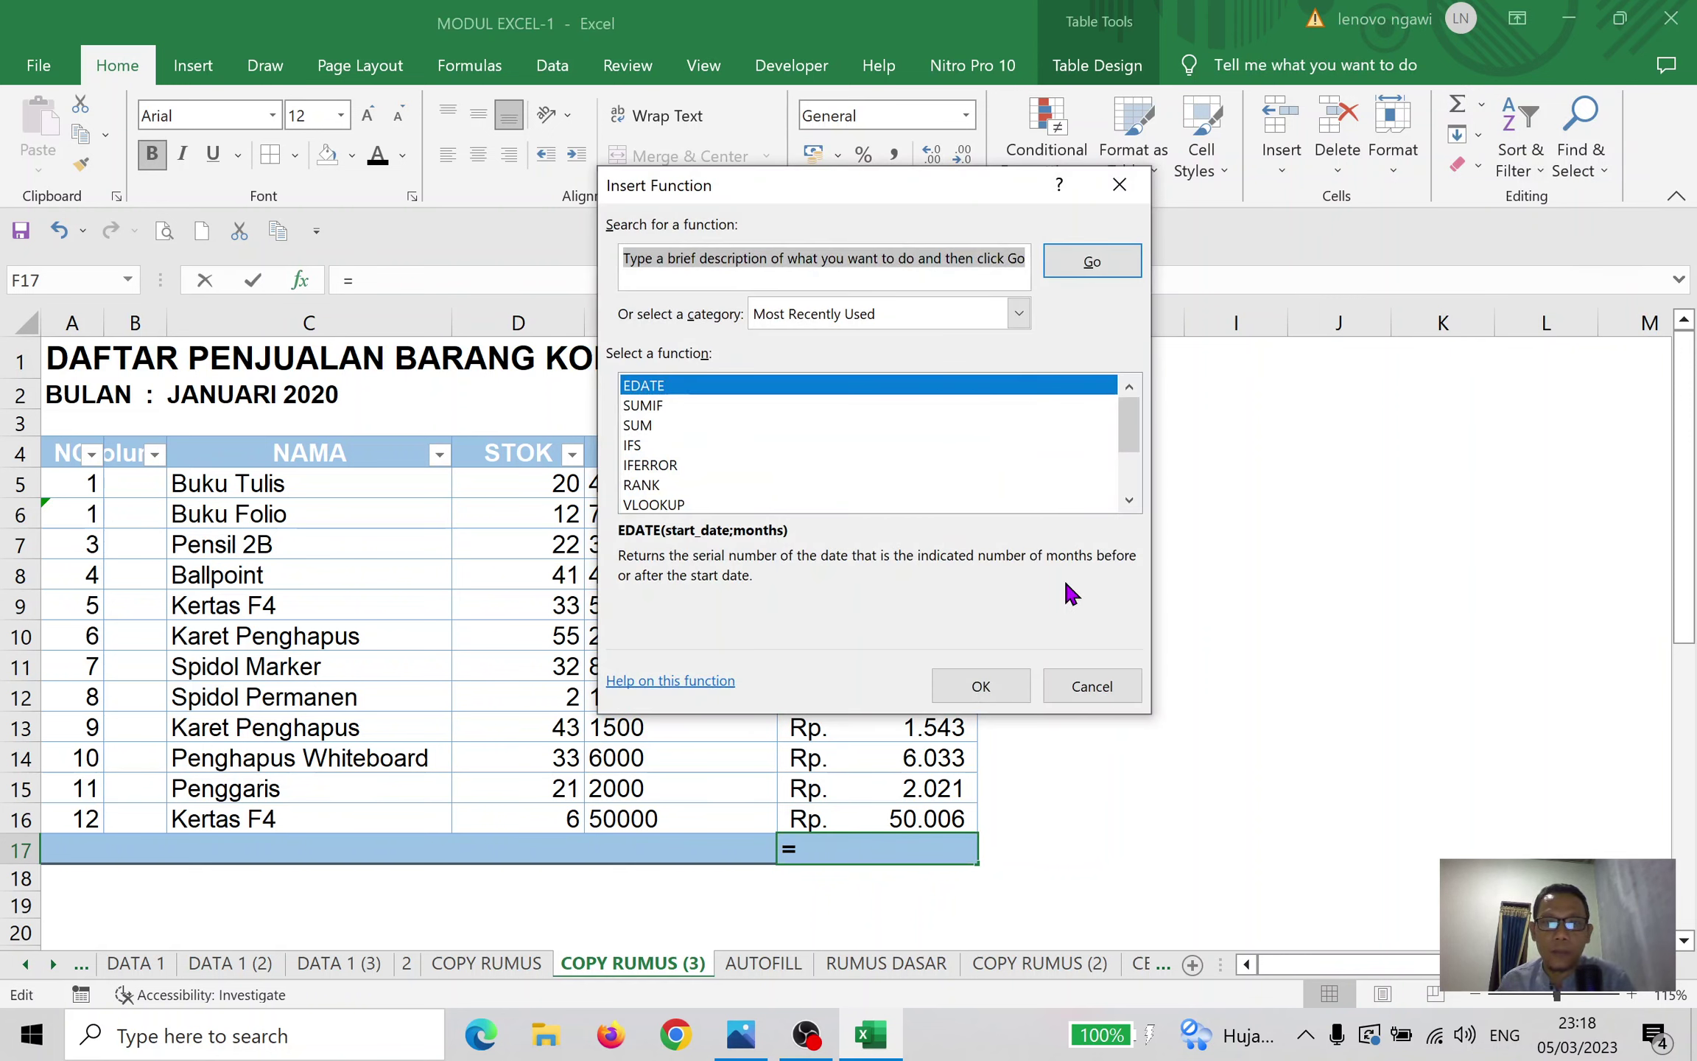
left_click(1090, 685)
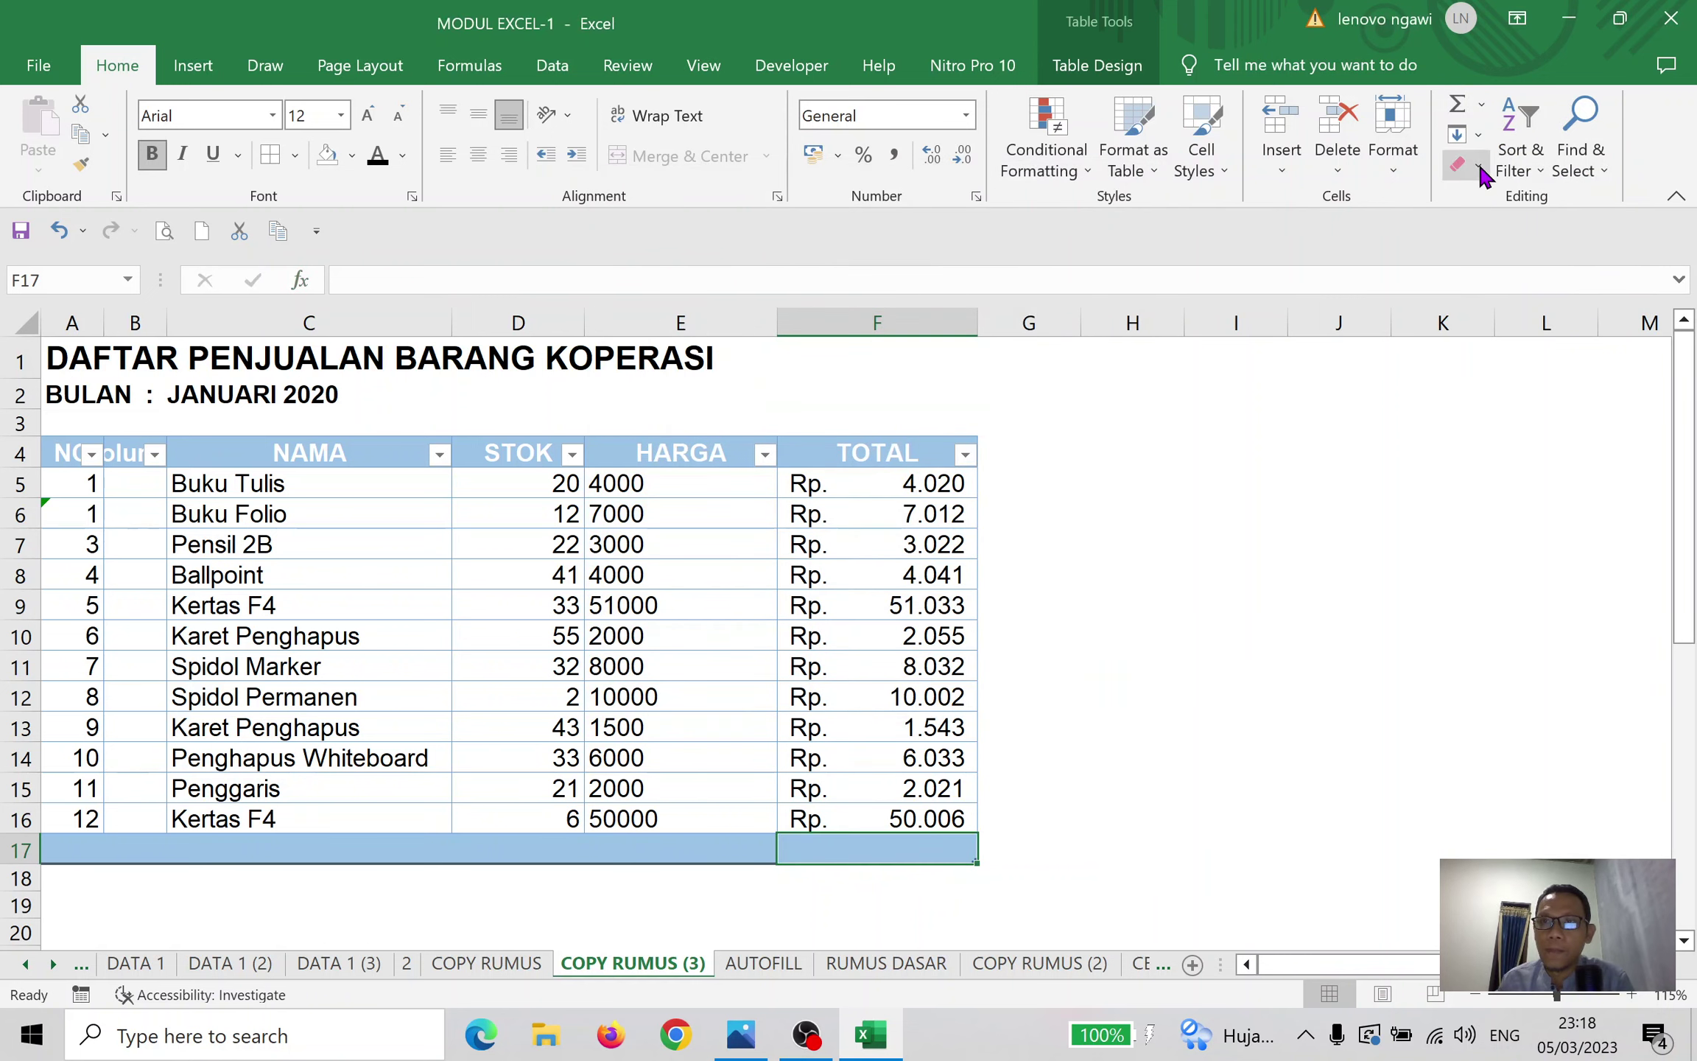
left_click(1479, 135)
left_click(1311, 443)
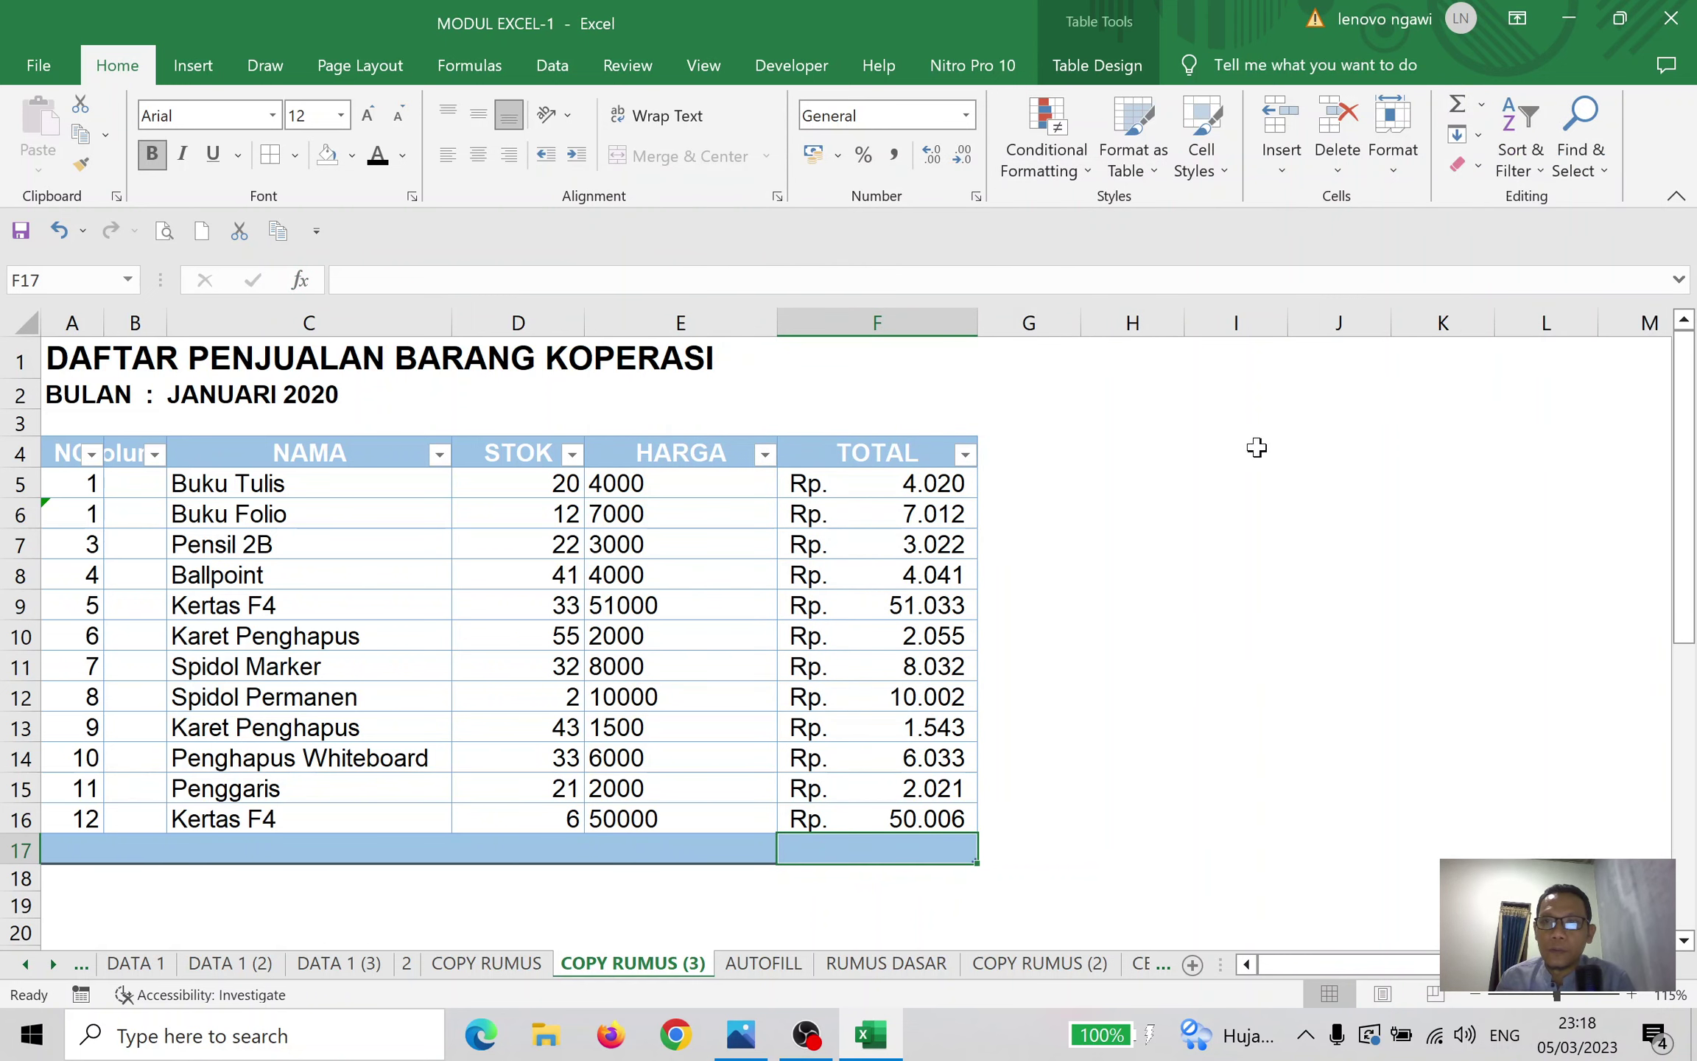
Fill cell E8 in the HARGA column down from the cell above it
left_click(808, 573)
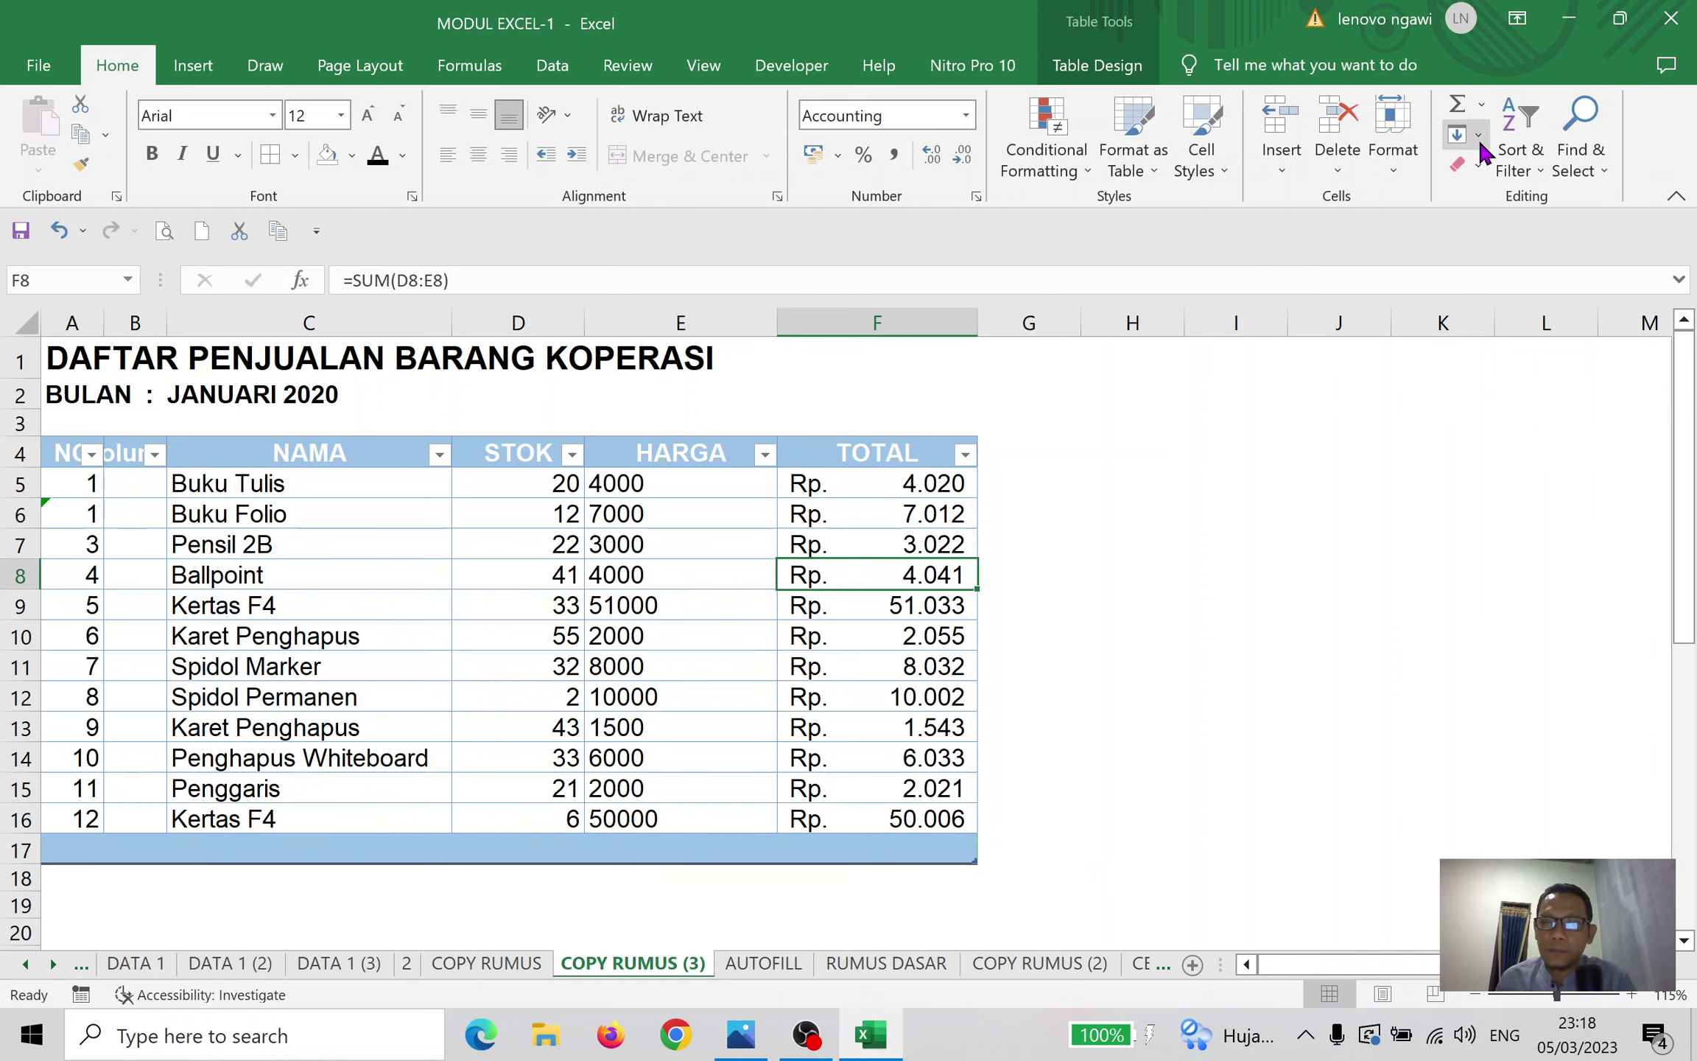
left_click(711, 576)
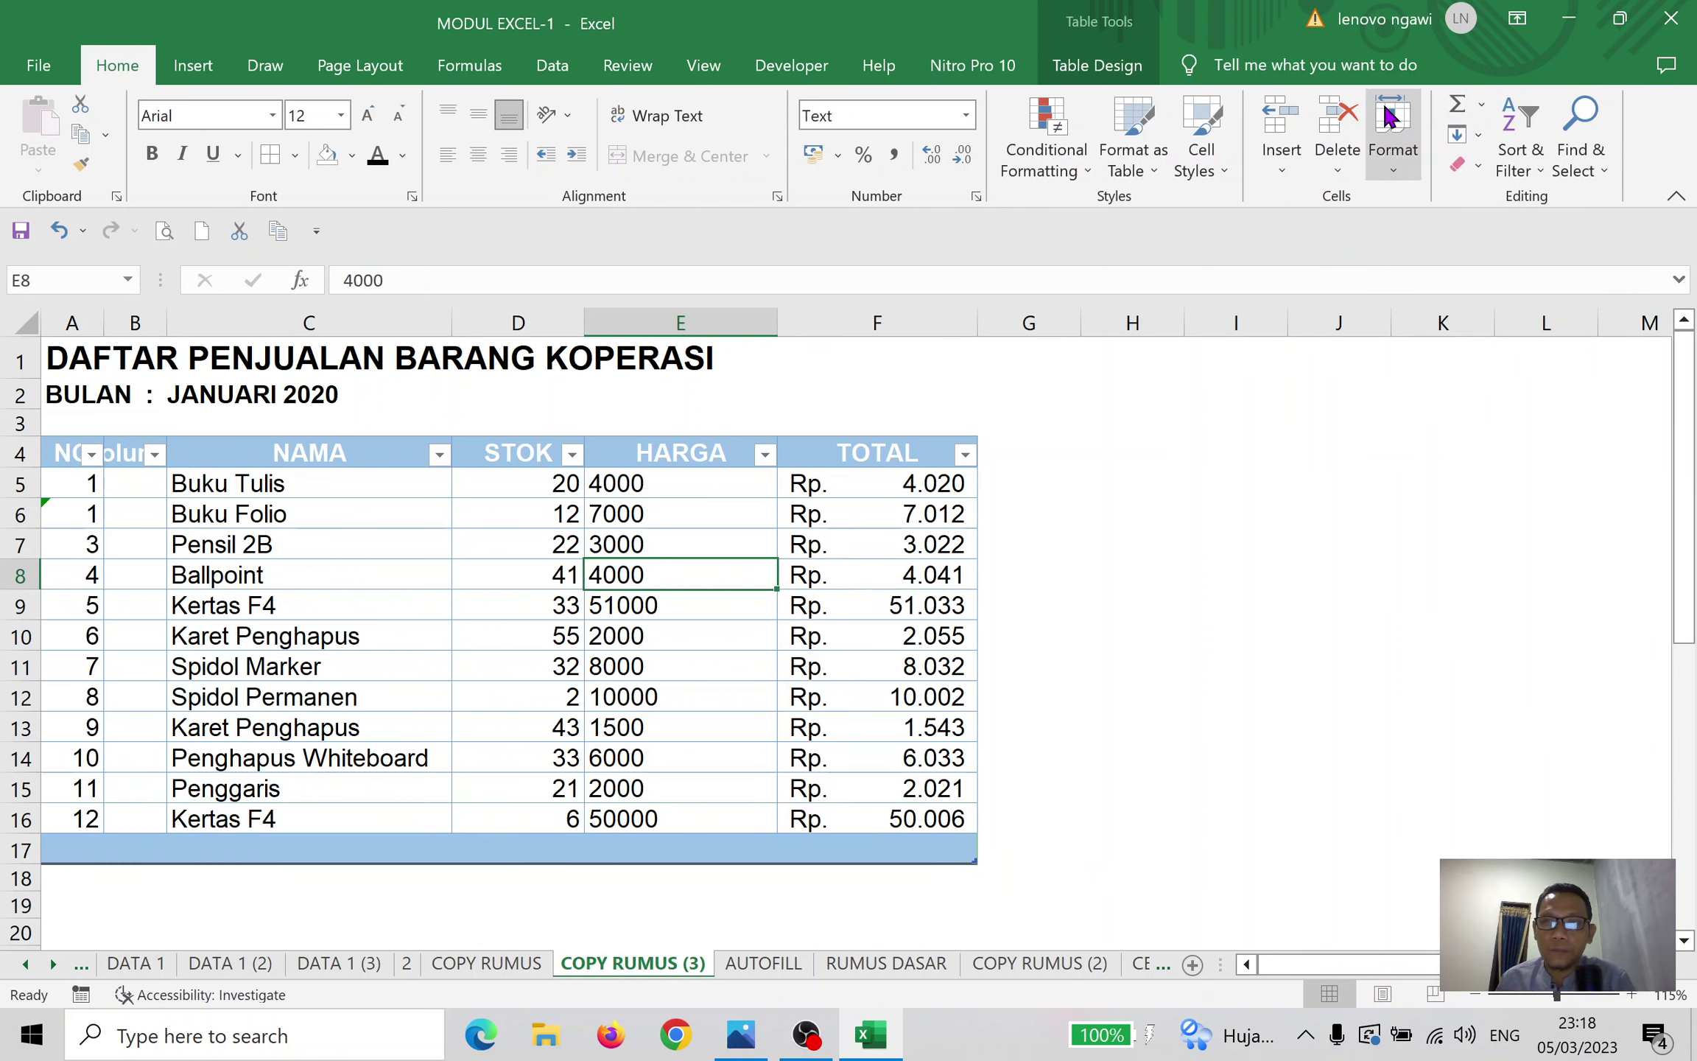
left_click(1479, 135)
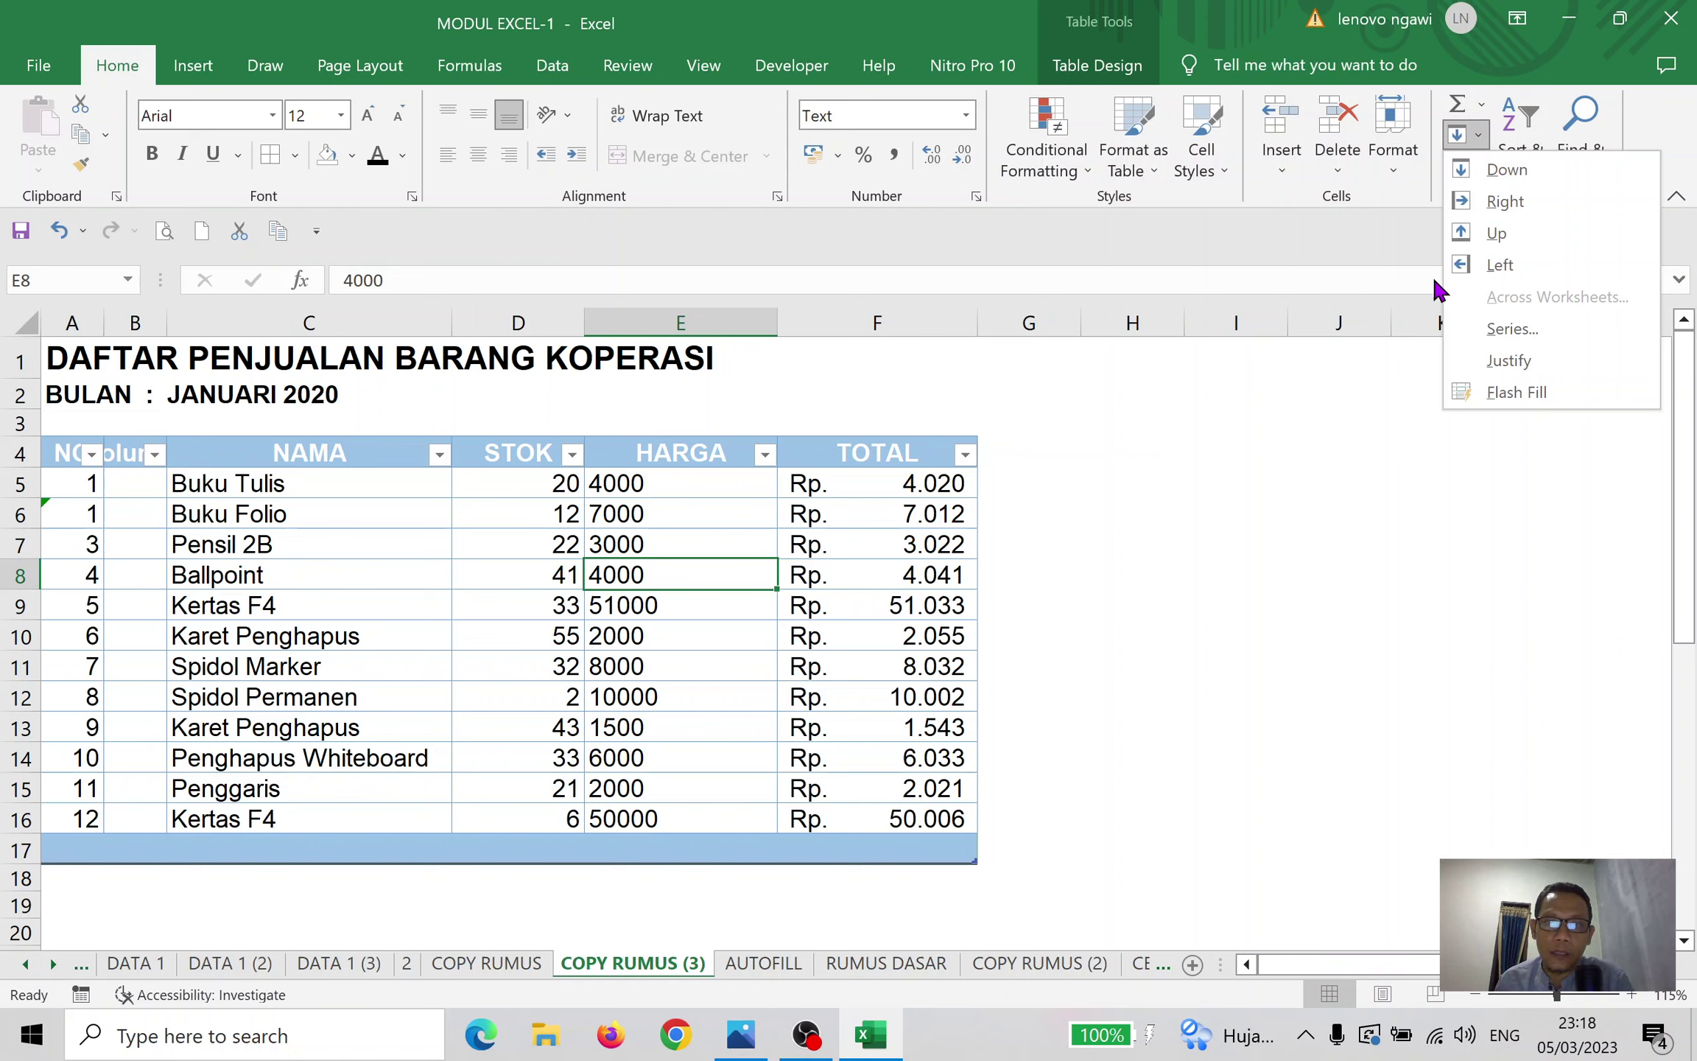
left_click(1505, 171)
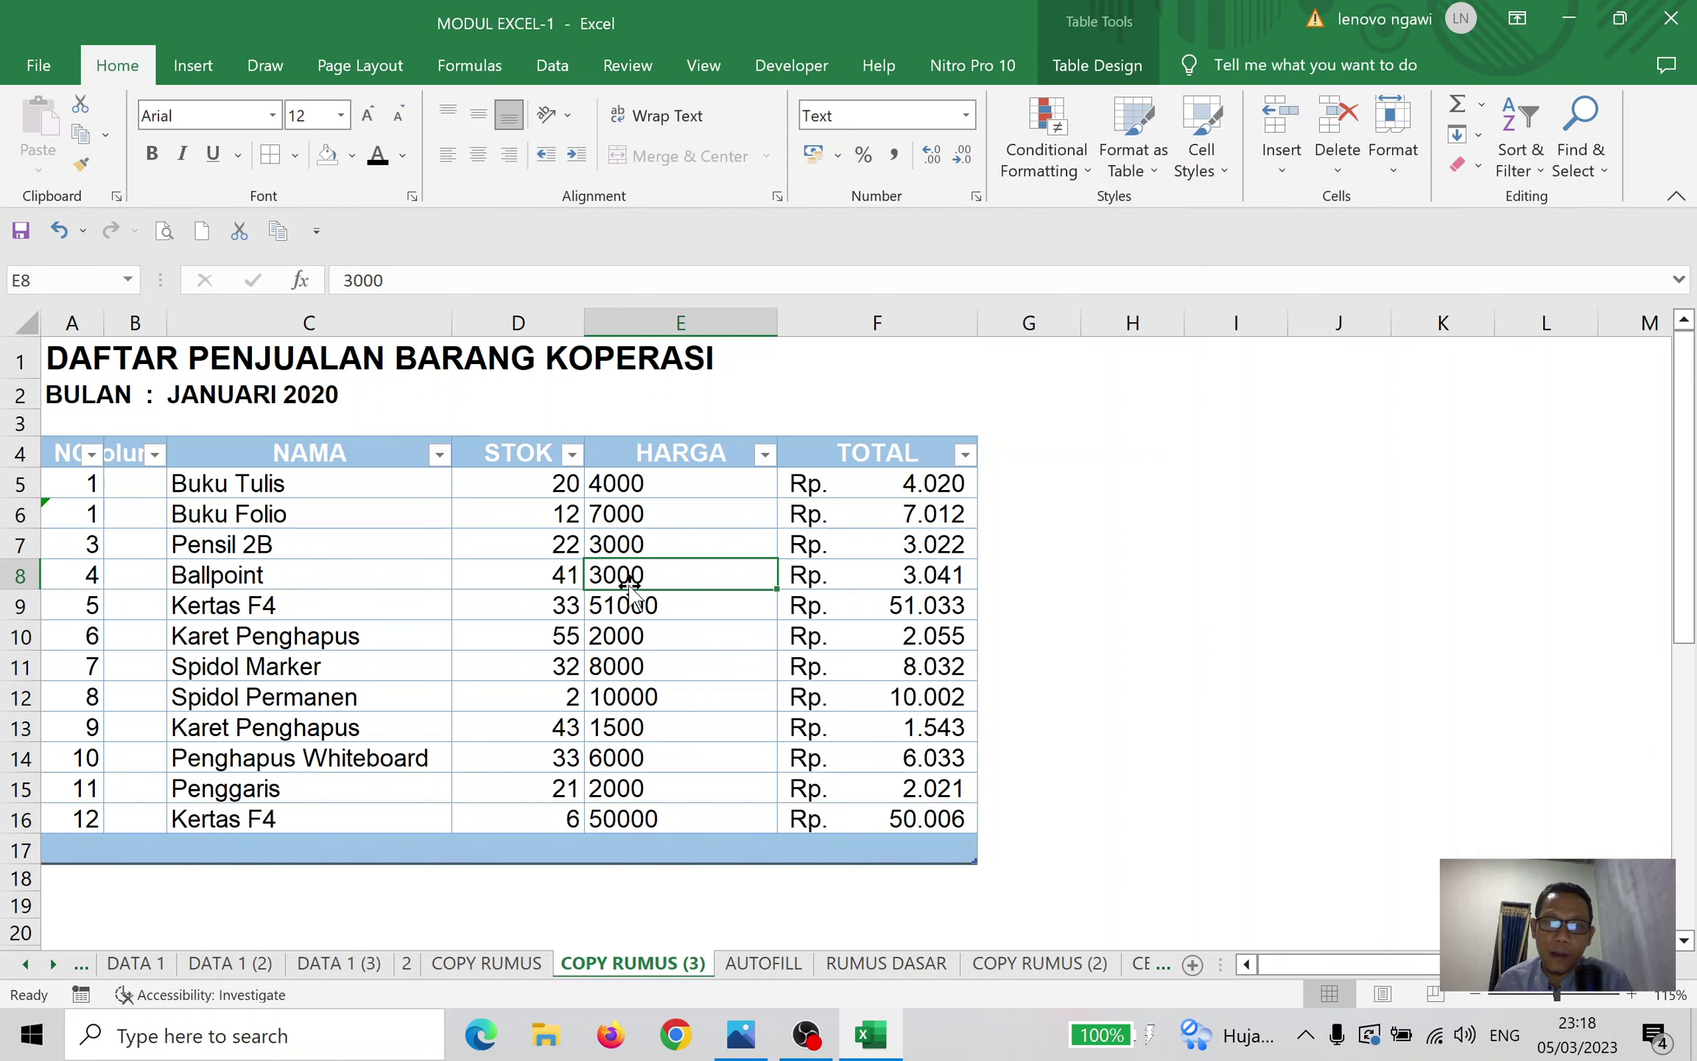
Fill E8 rightward from the STOK cell beside it, and undo that fill
left_click(1476, 133)
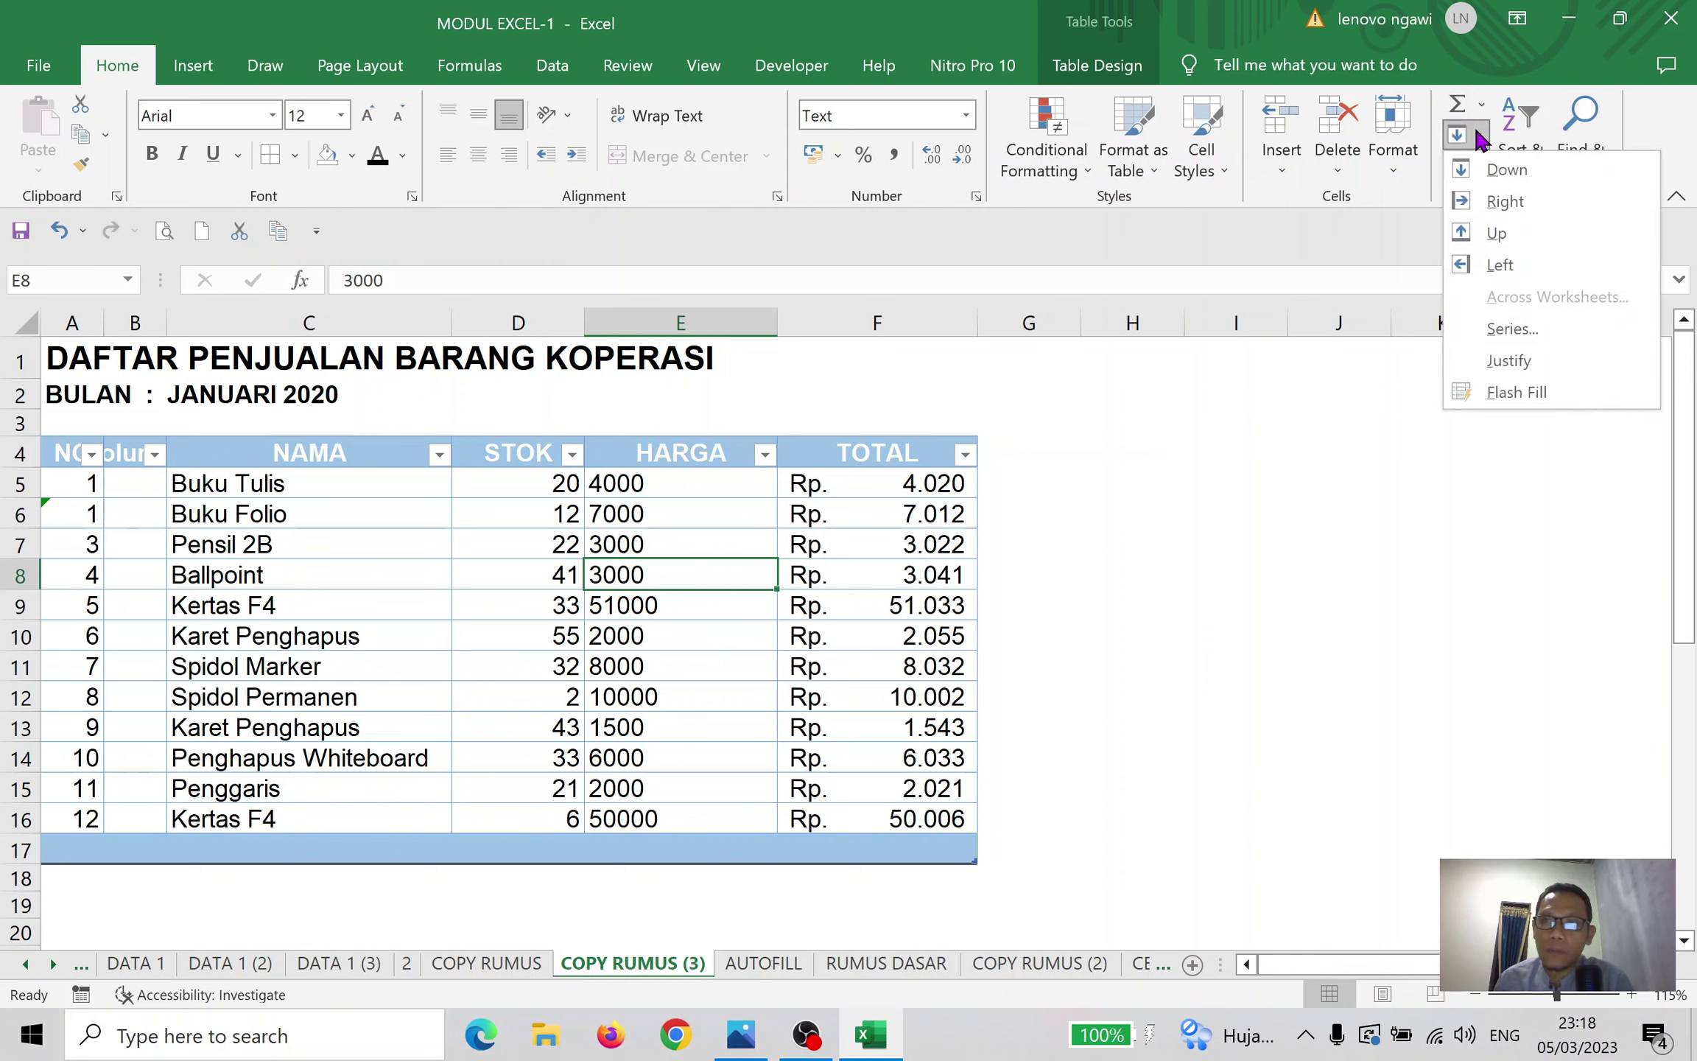
left_click(1510, 202)
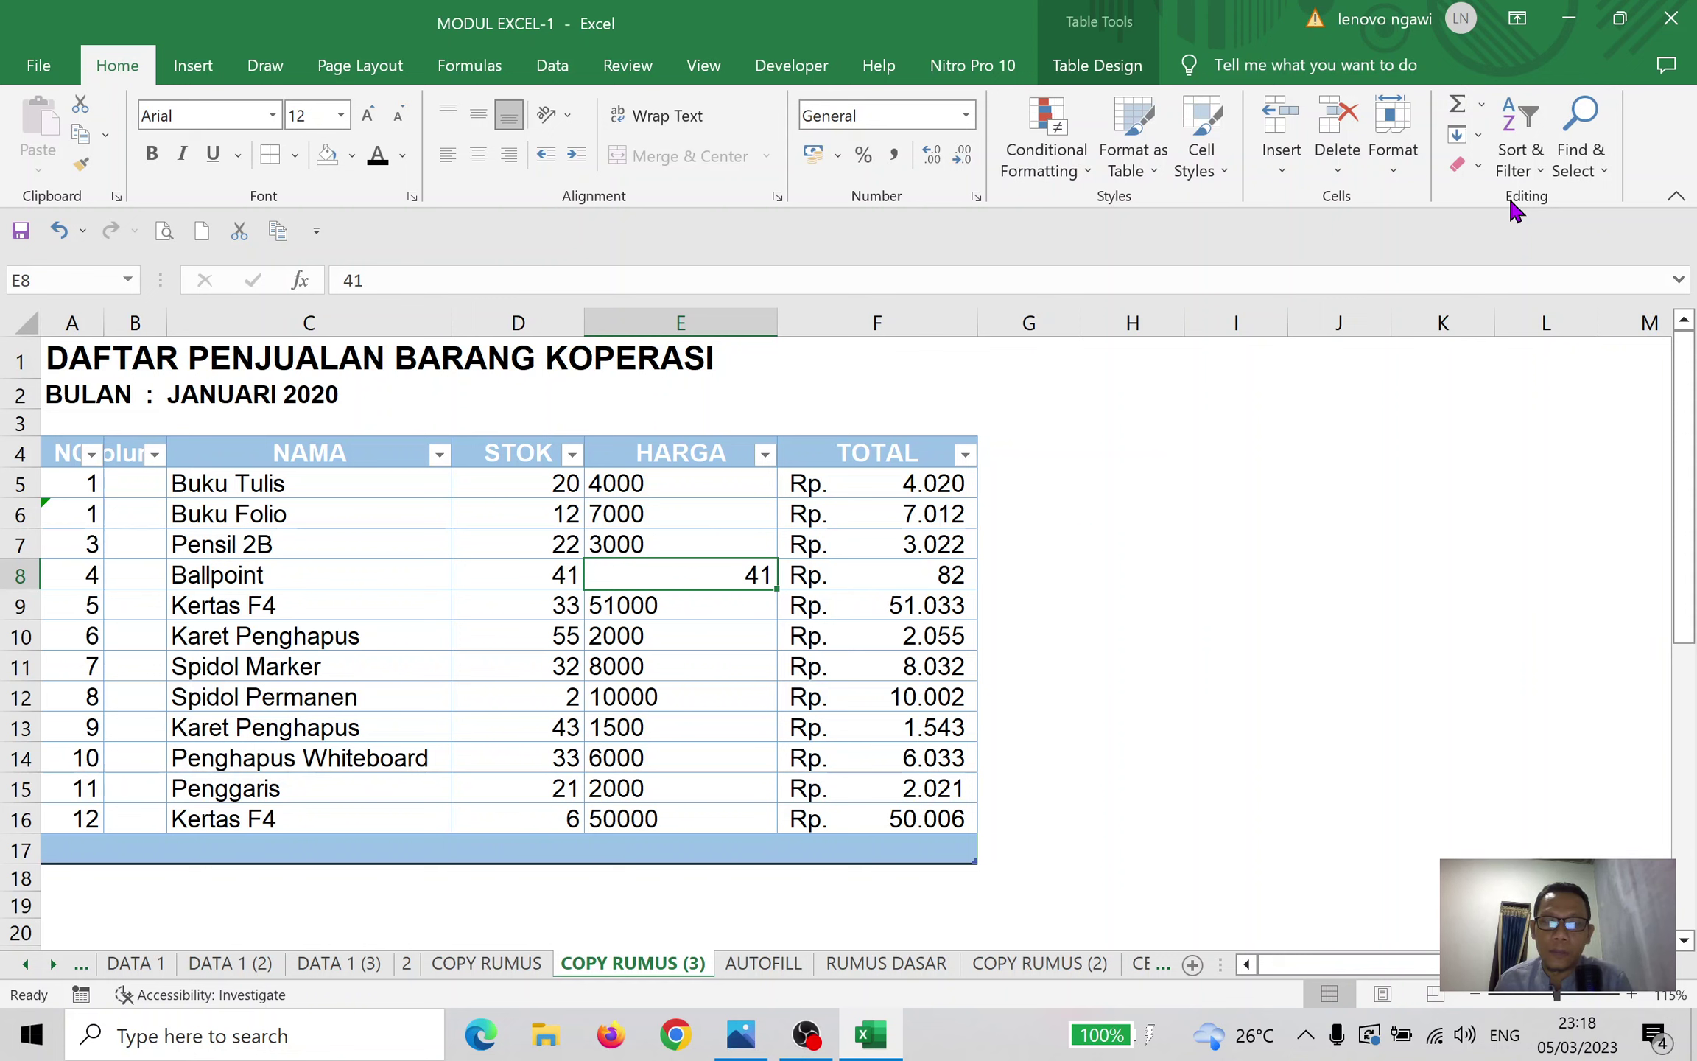
key("ctrl+z")
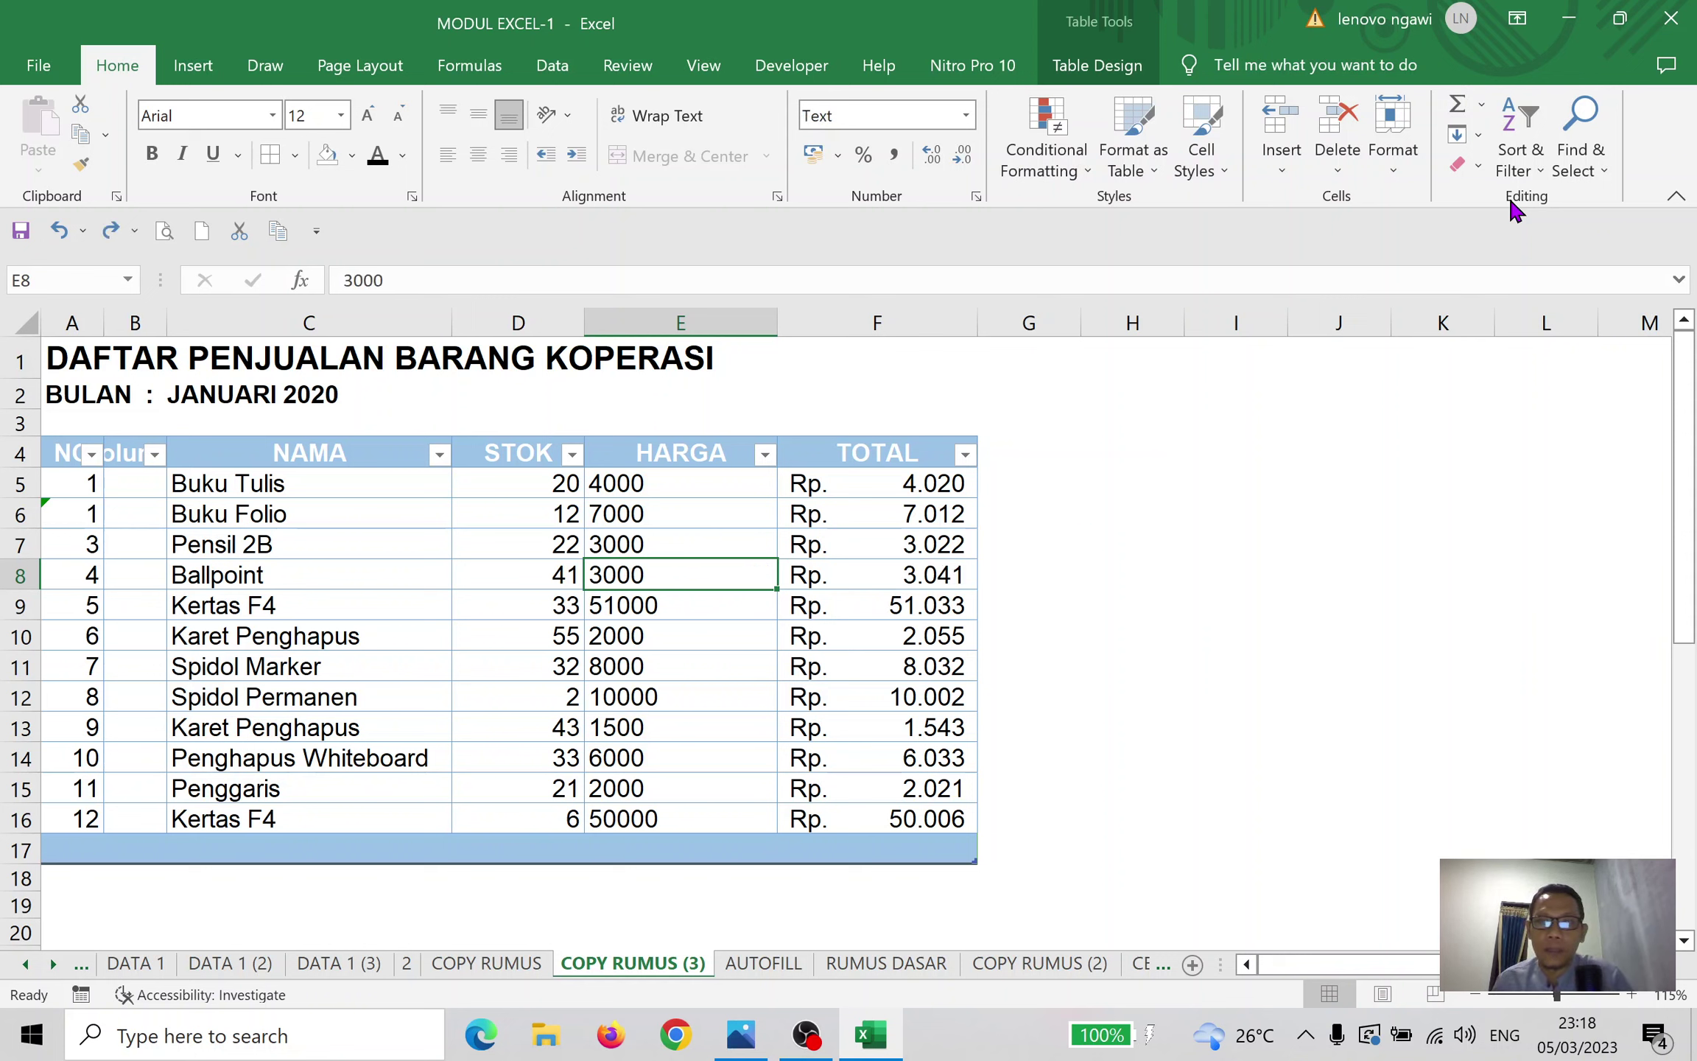
View the fill Series options for E8 without applying a series
left_click(1478, 135)
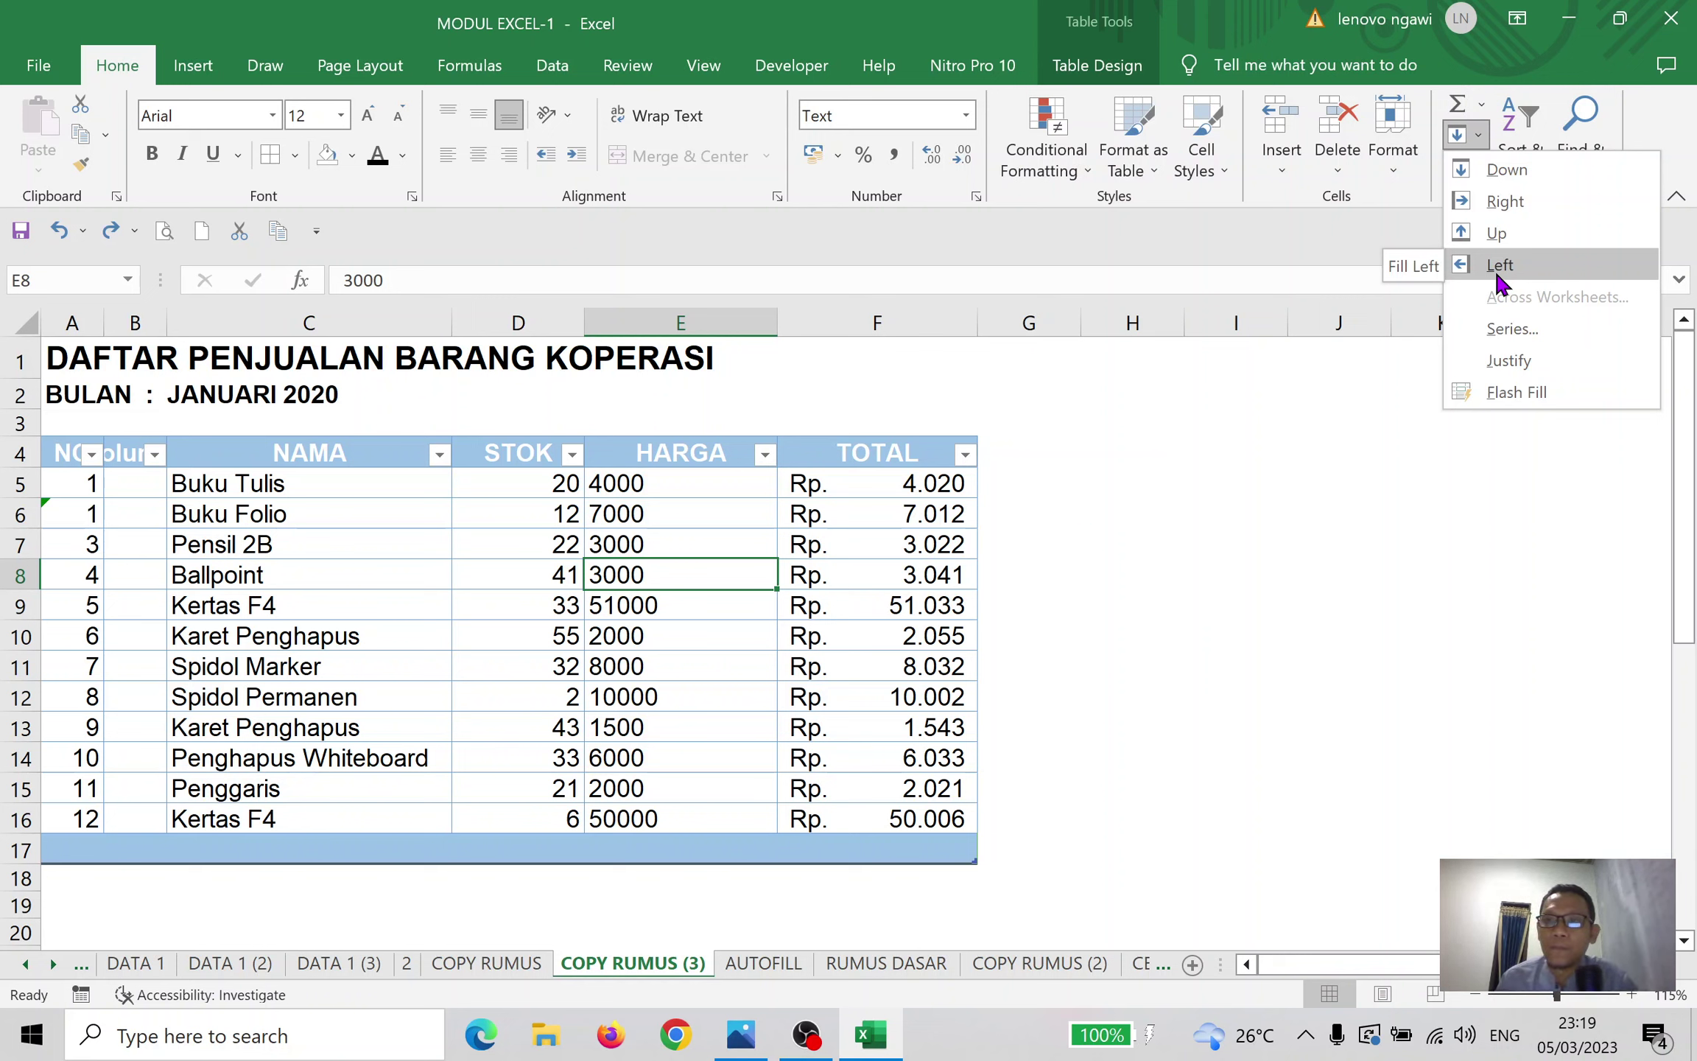
left_click(1507, 329)
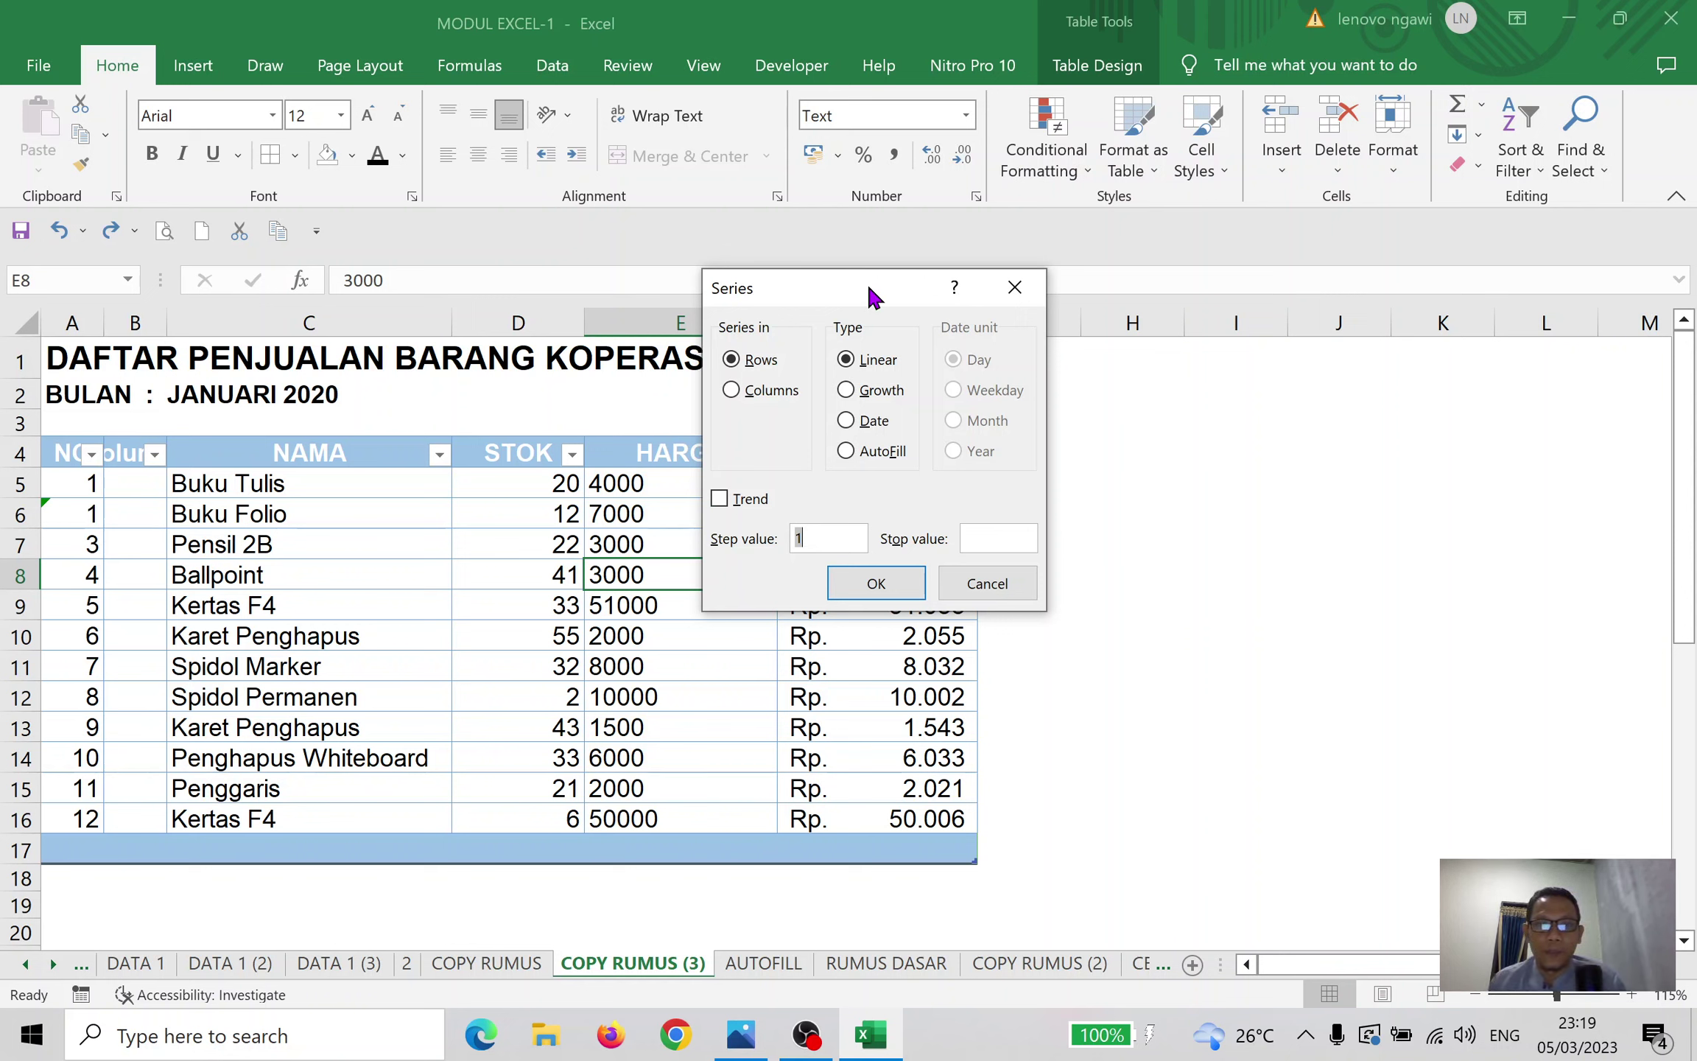
left_click(972, 583)
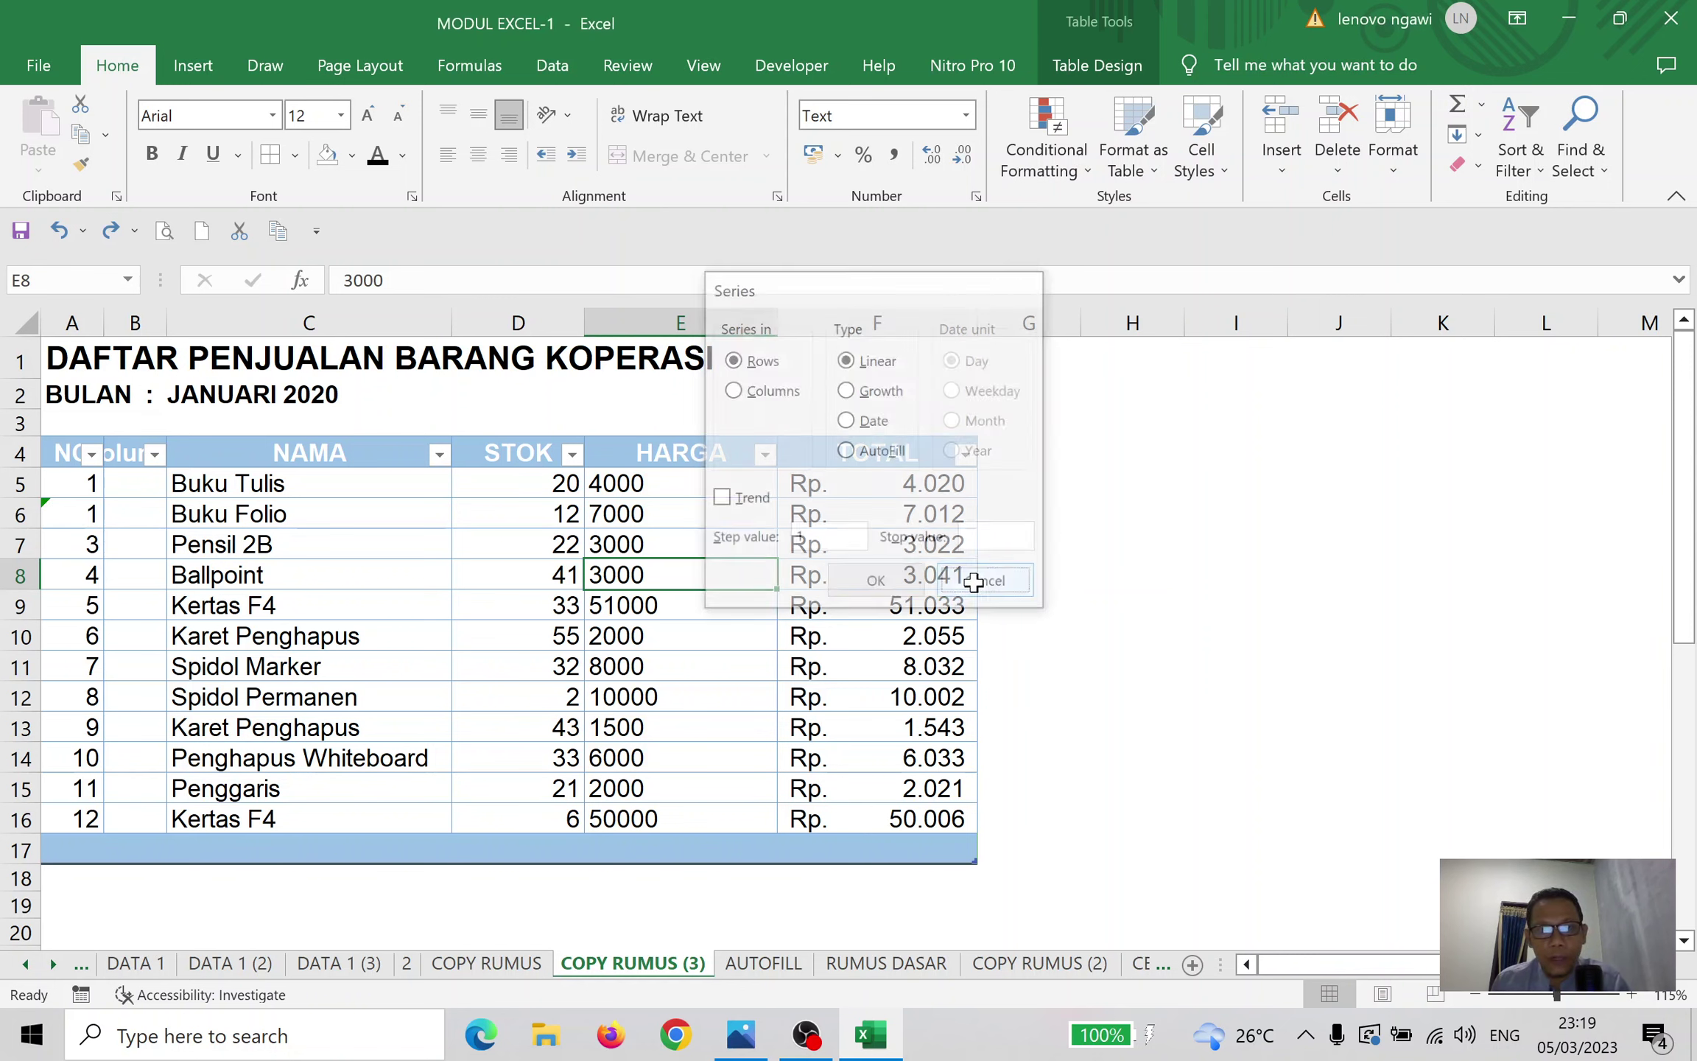
Clear the numbers in A5:A16 of the NO column
left_click_drag(74, 483, 92, 821)
key("Delete")
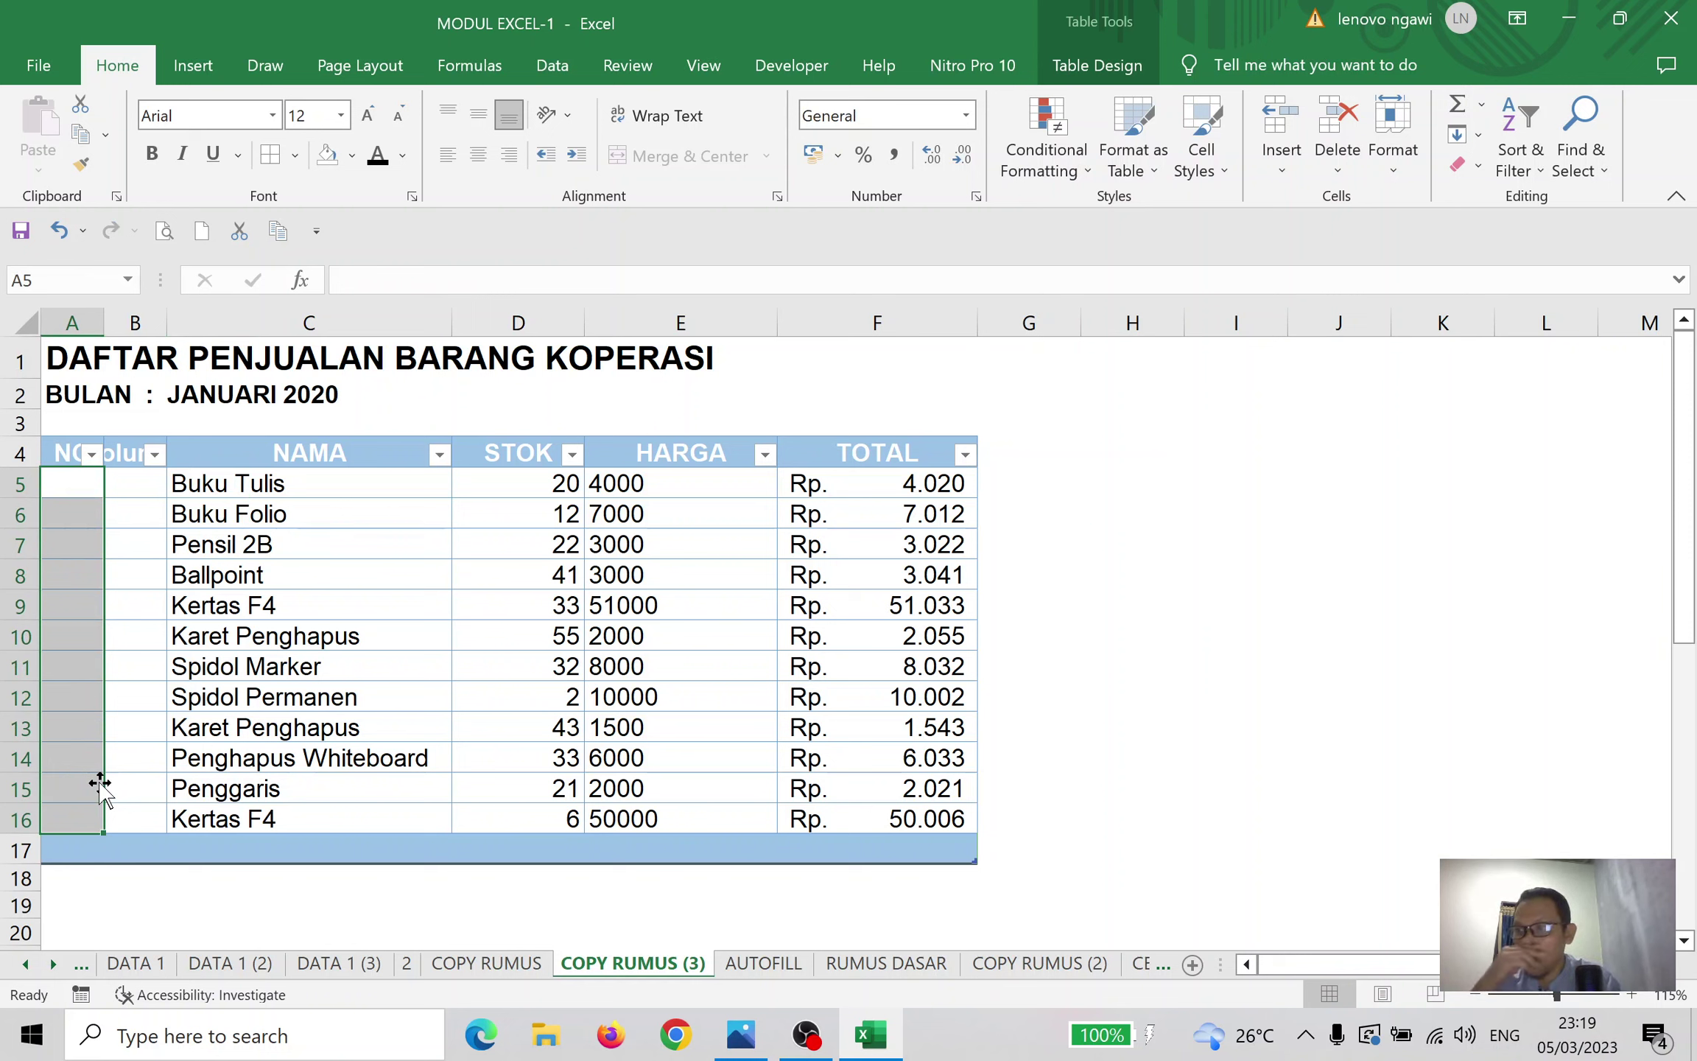
left_click(65, 481)
left_click(76, 517)
left_click(84, 483)
left_click(79, 512)
left_click(76, 482)
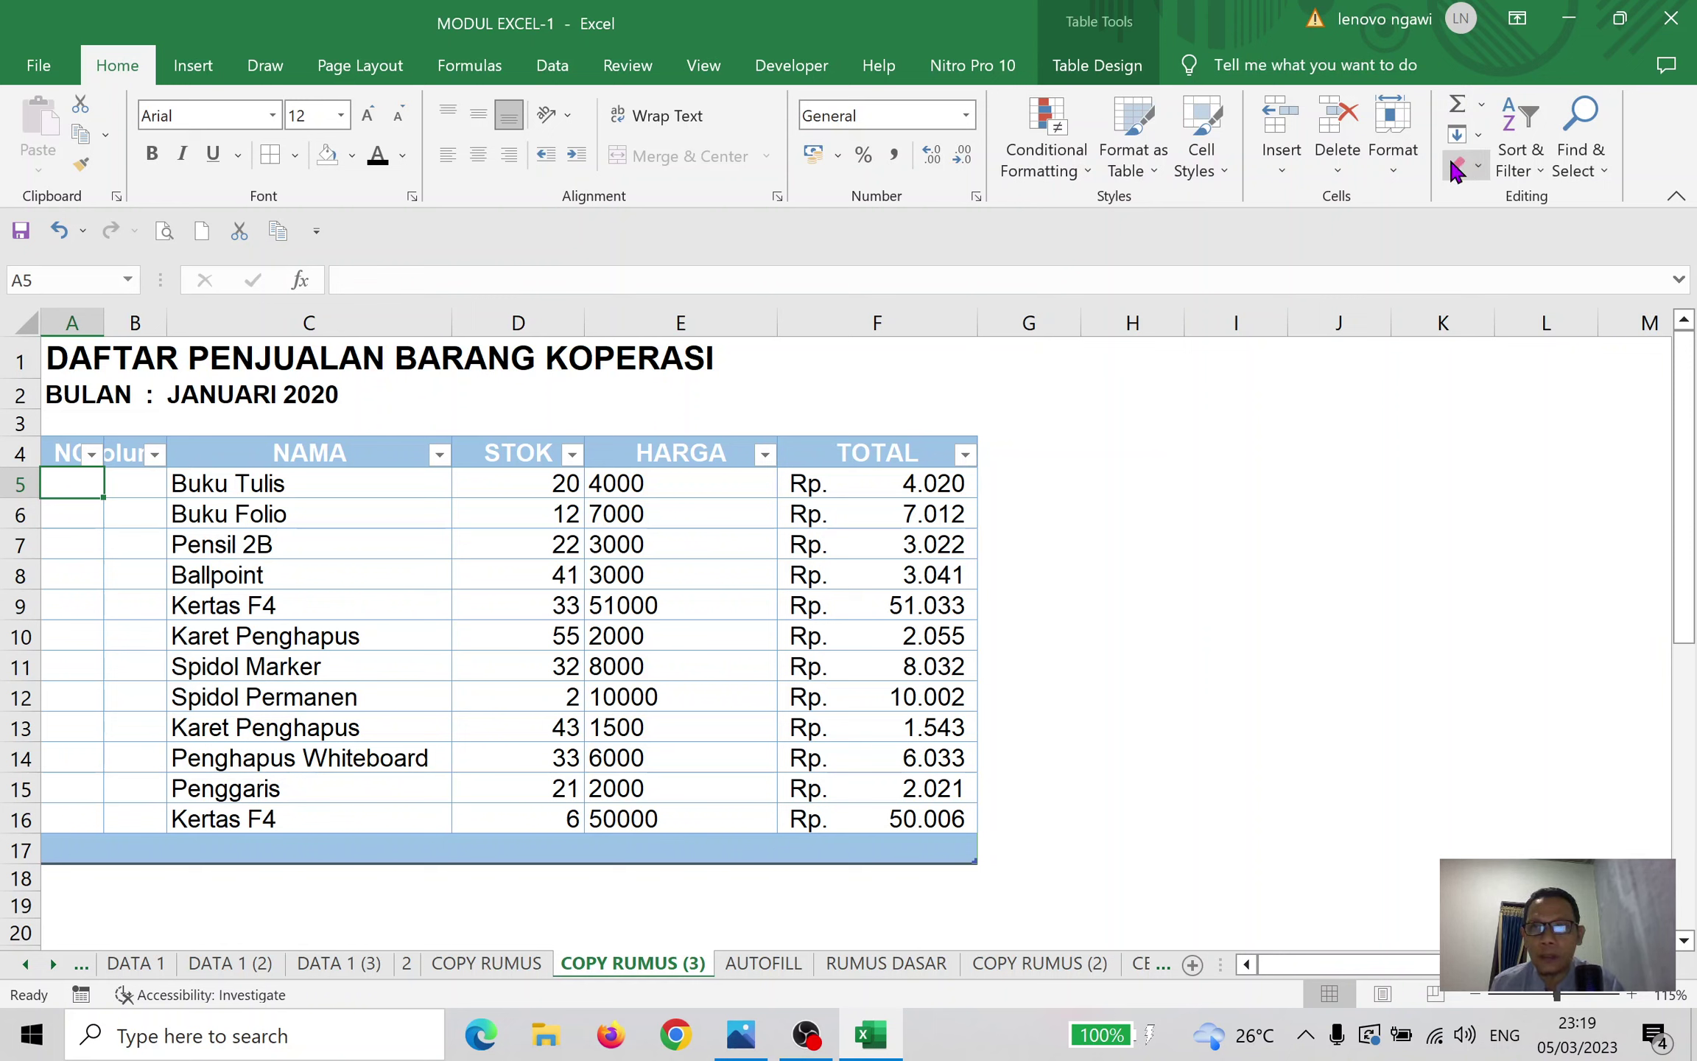
left_click(1472, 134)
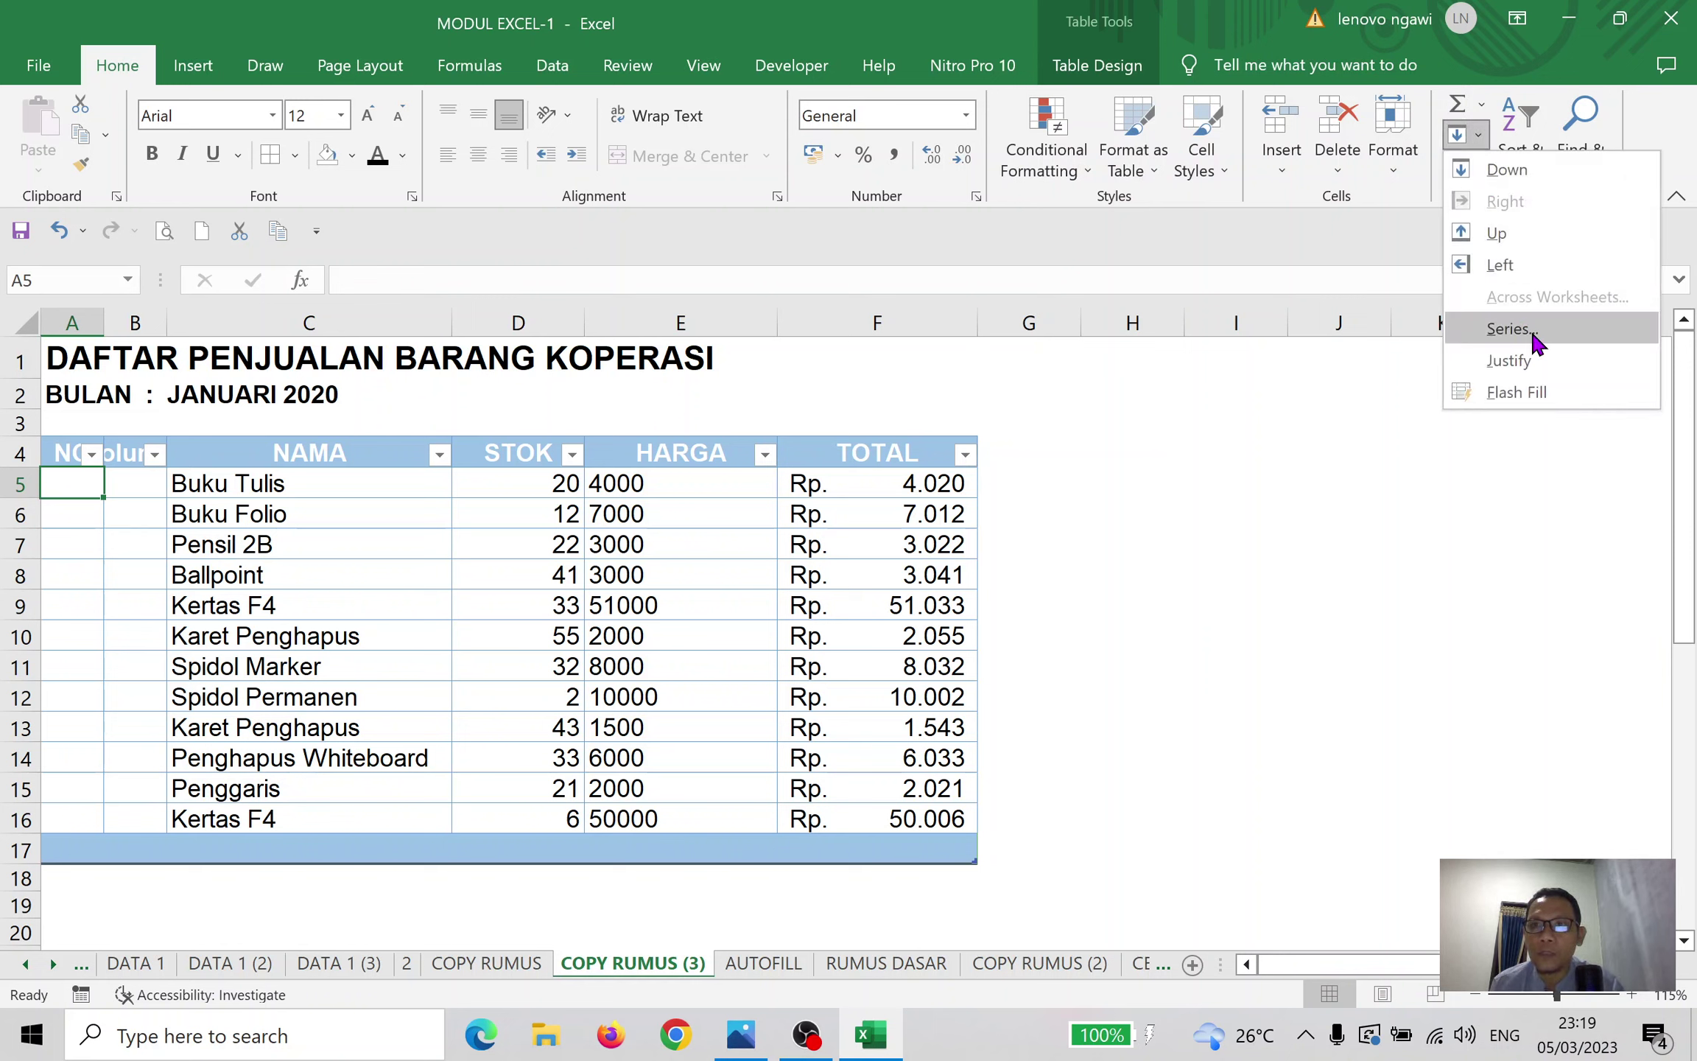
left_click(1206, 559)
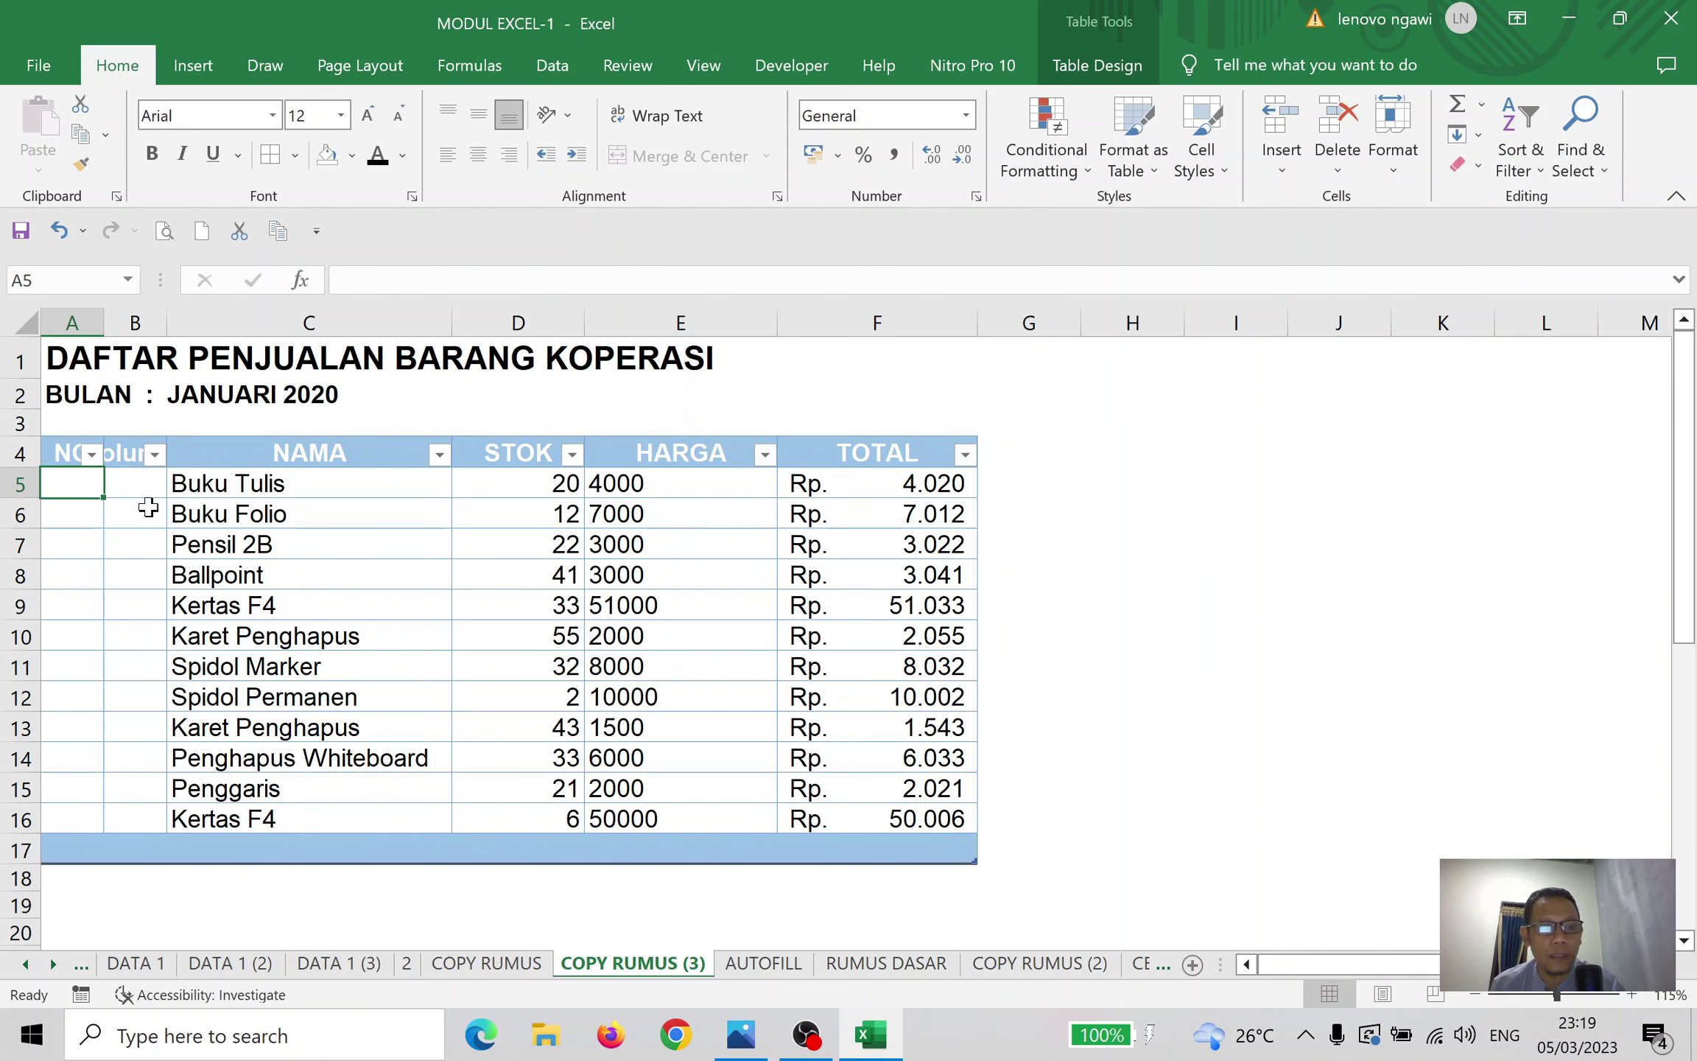
Enter 1 in A5 and fill A5:A16 with a linear column series using step value 1 and stop value 12
type("1")
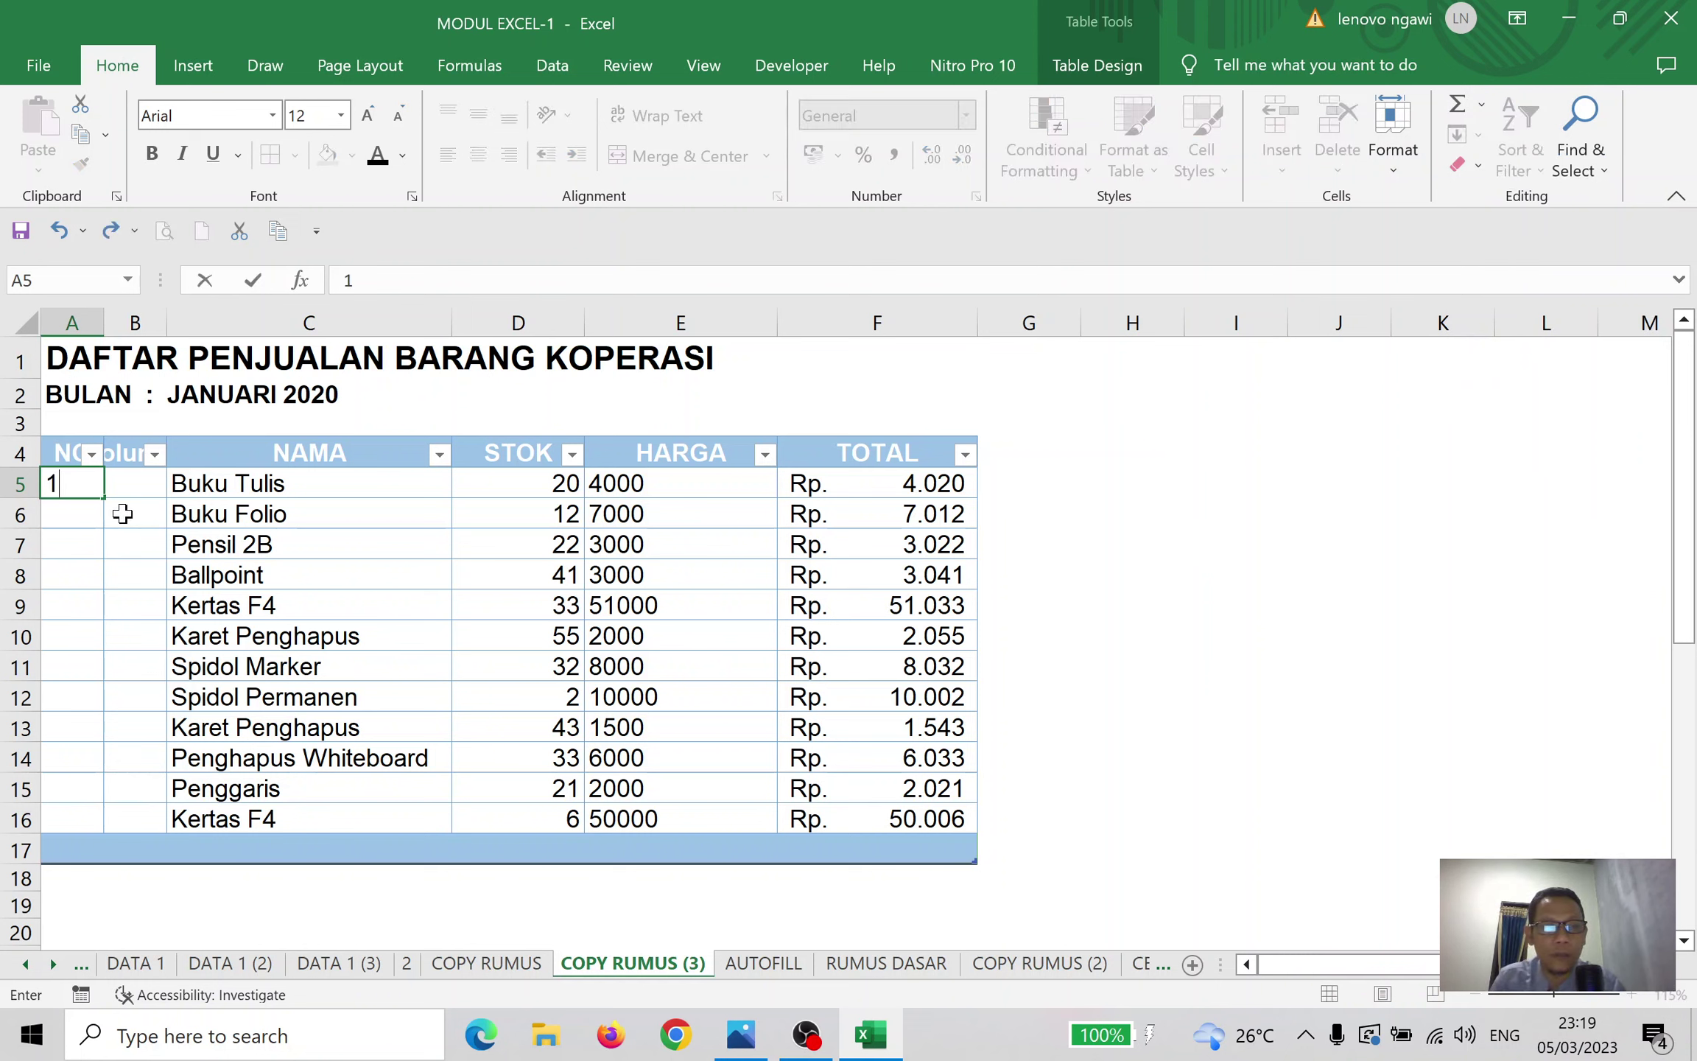
key("Return")
left_click_drag(94, 484, 83, 810)
left_click(1485, 136)
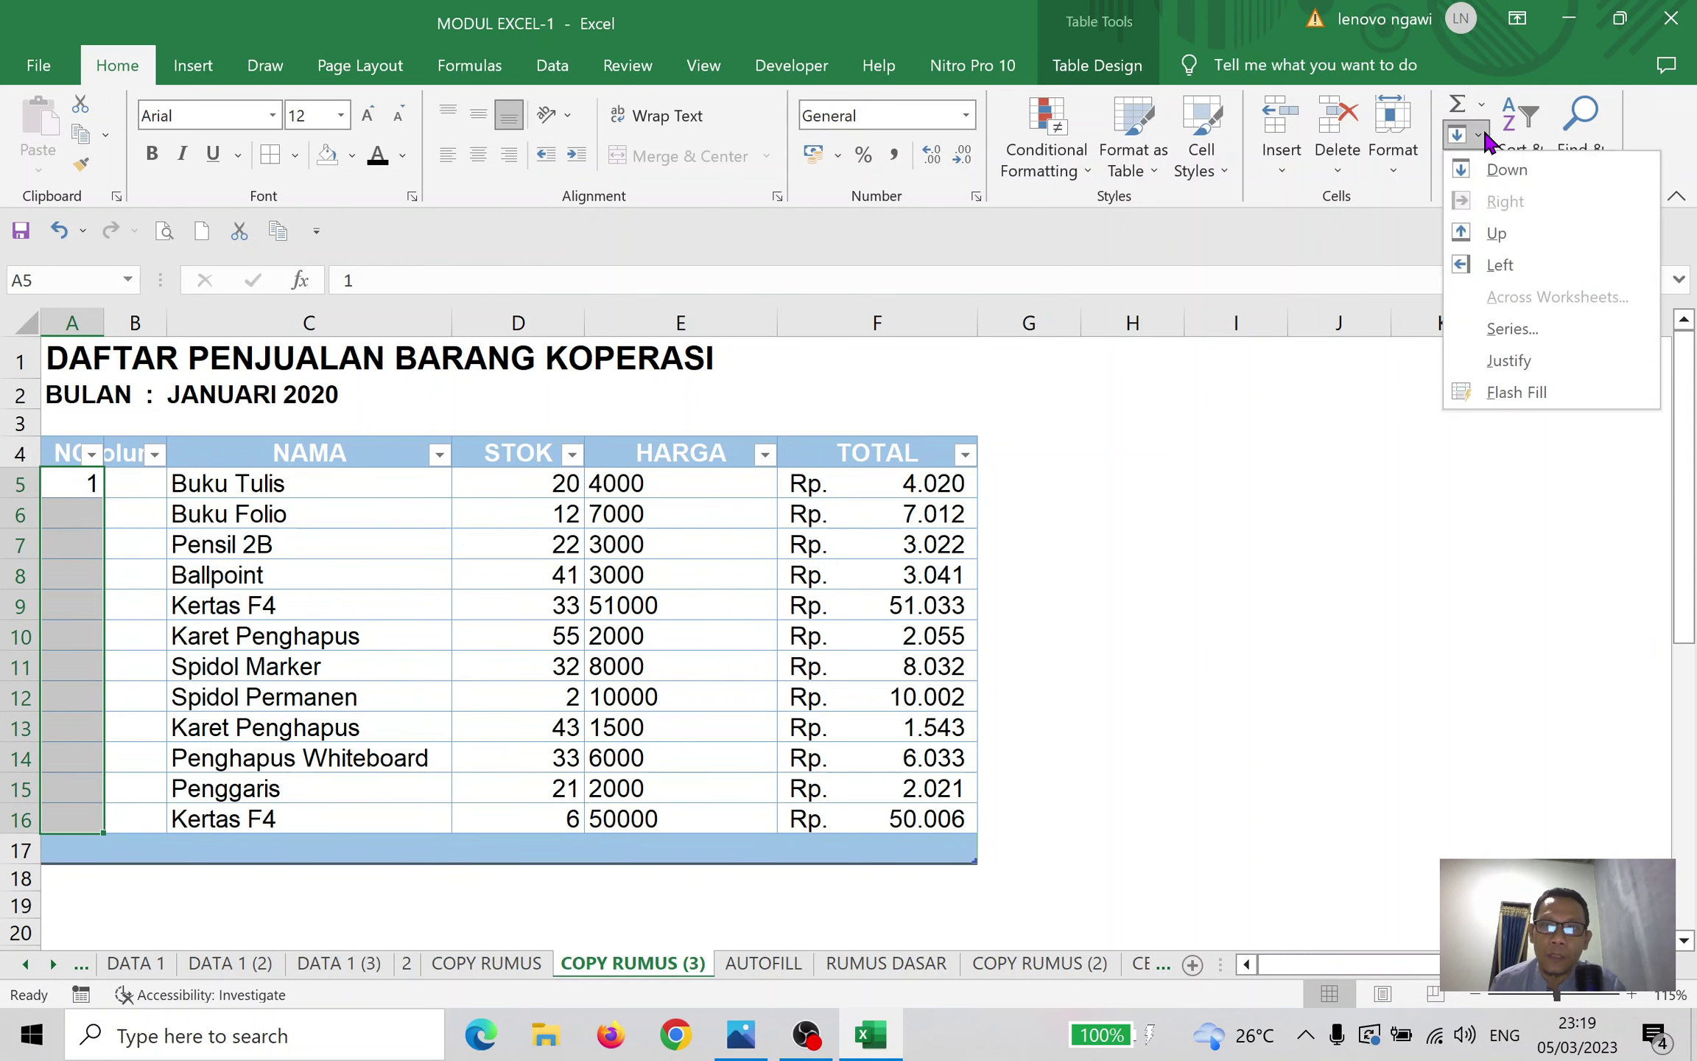
left_click(1558, 324)
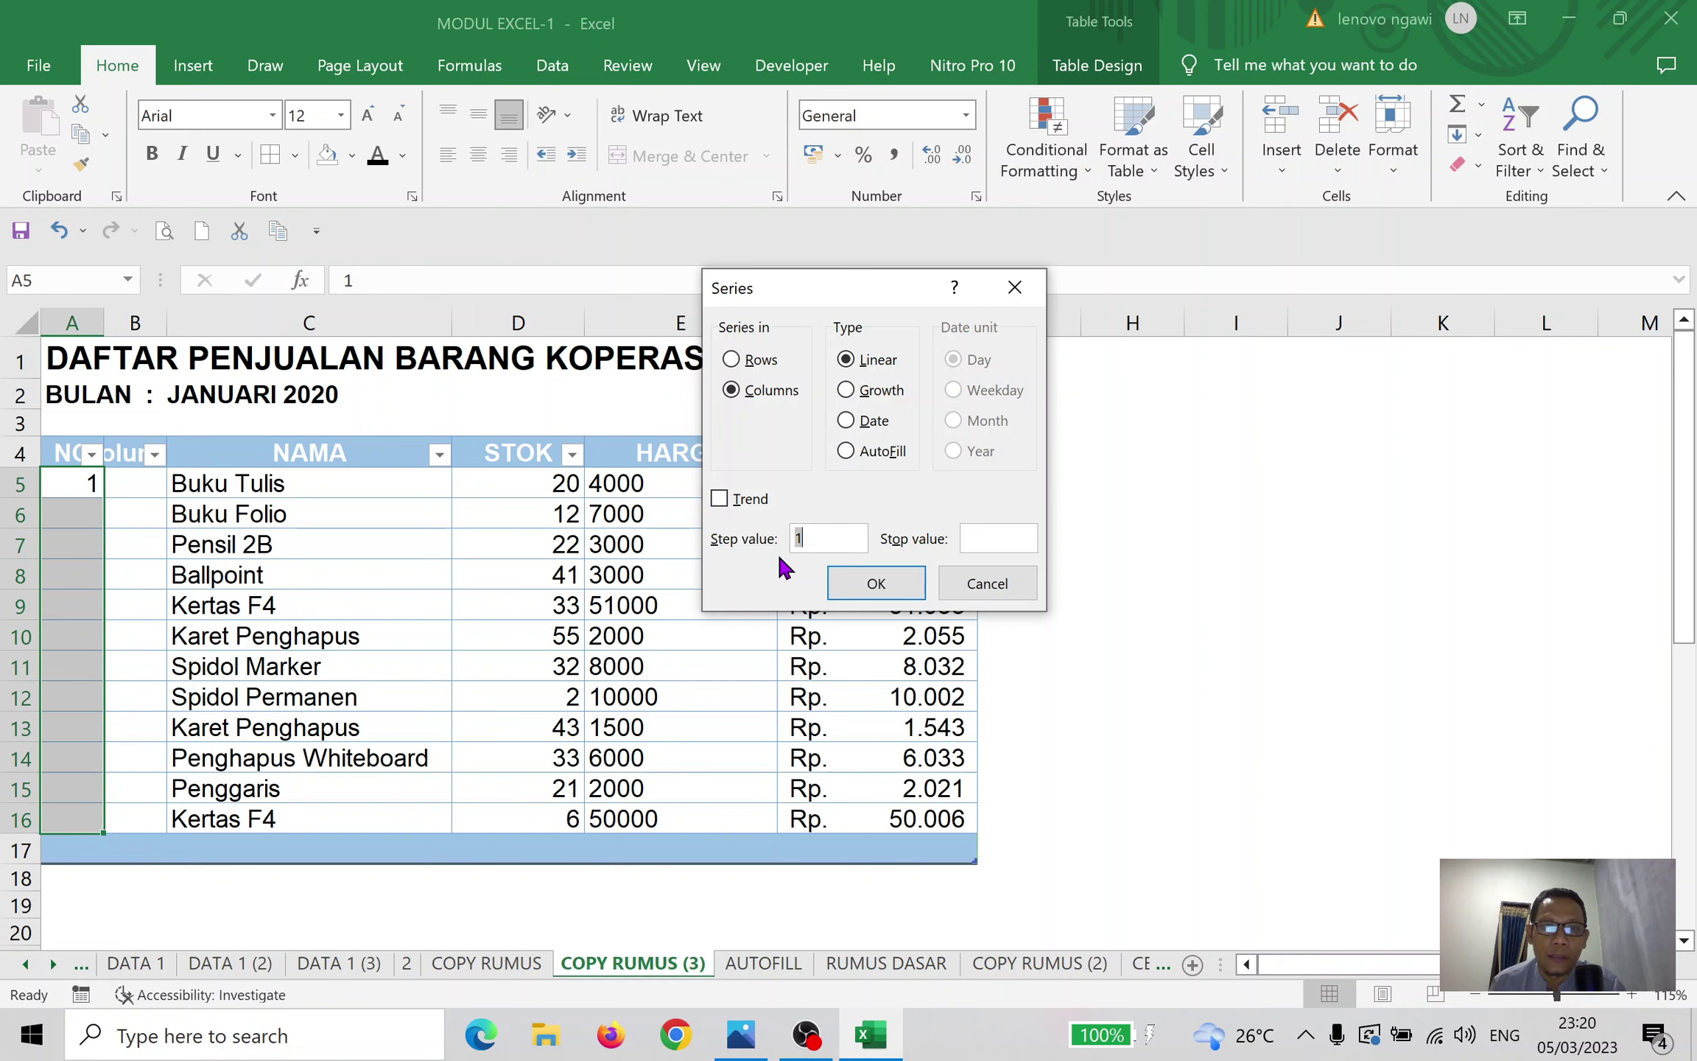
left_click(982, 537)
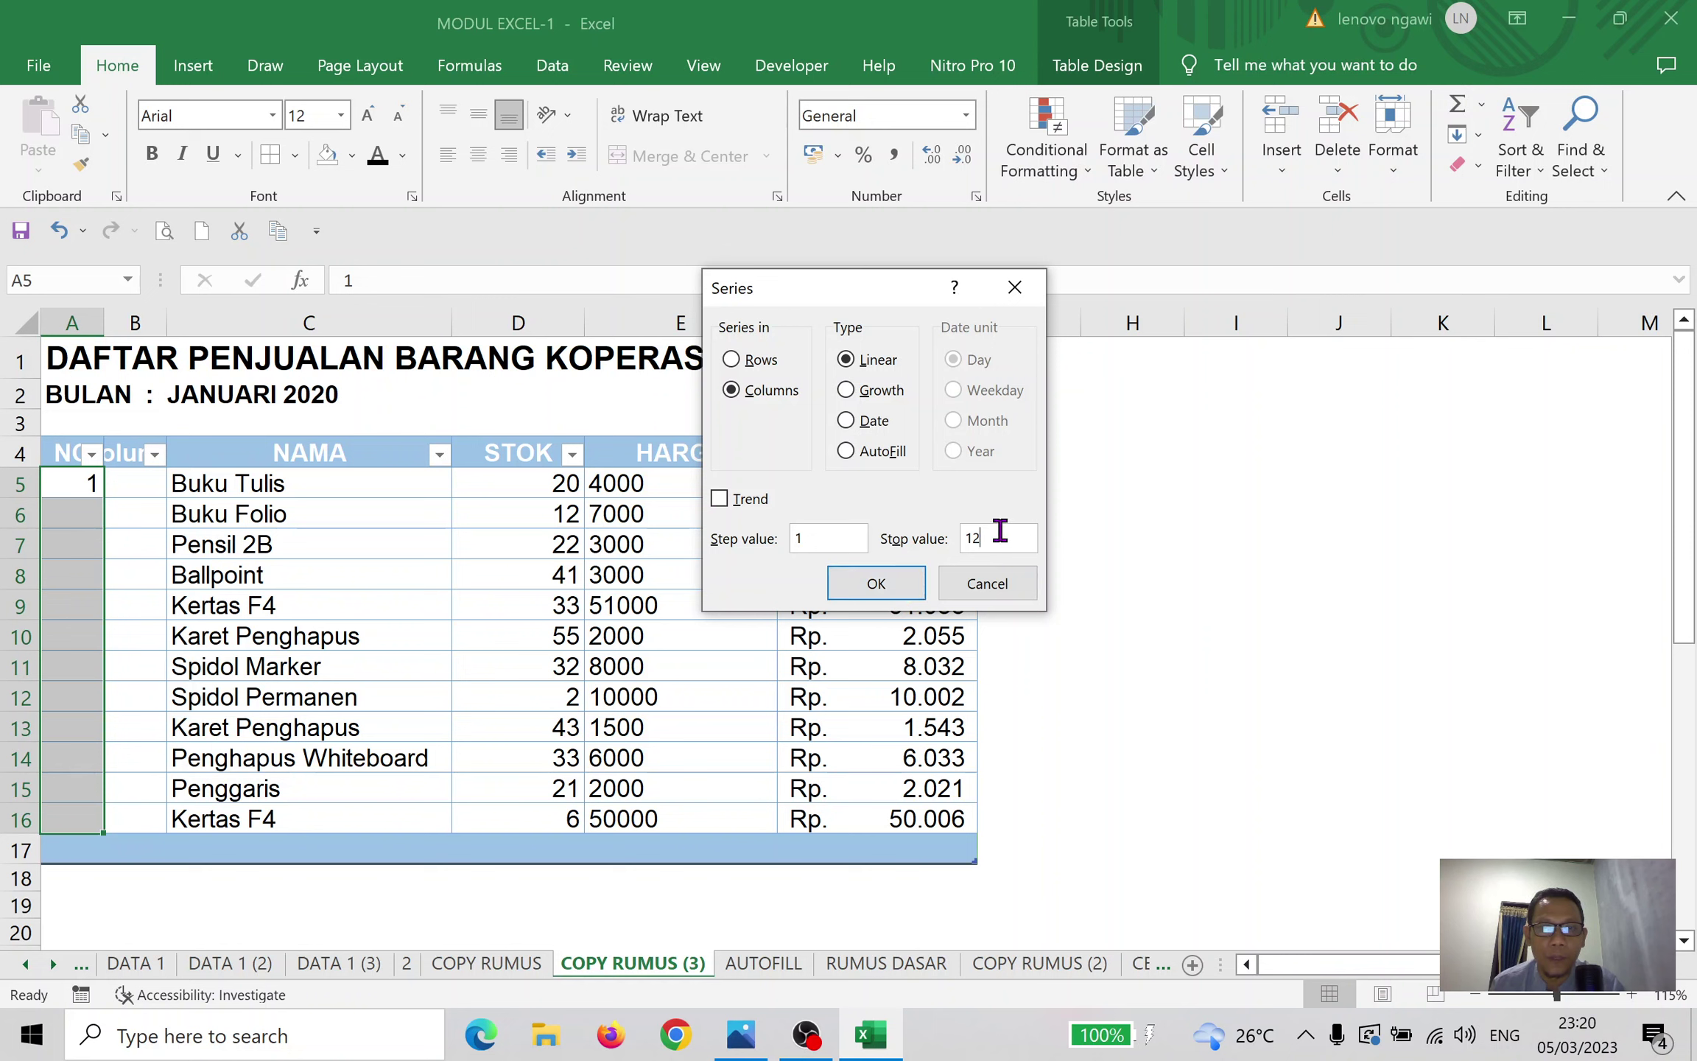
left_click(880, 582)
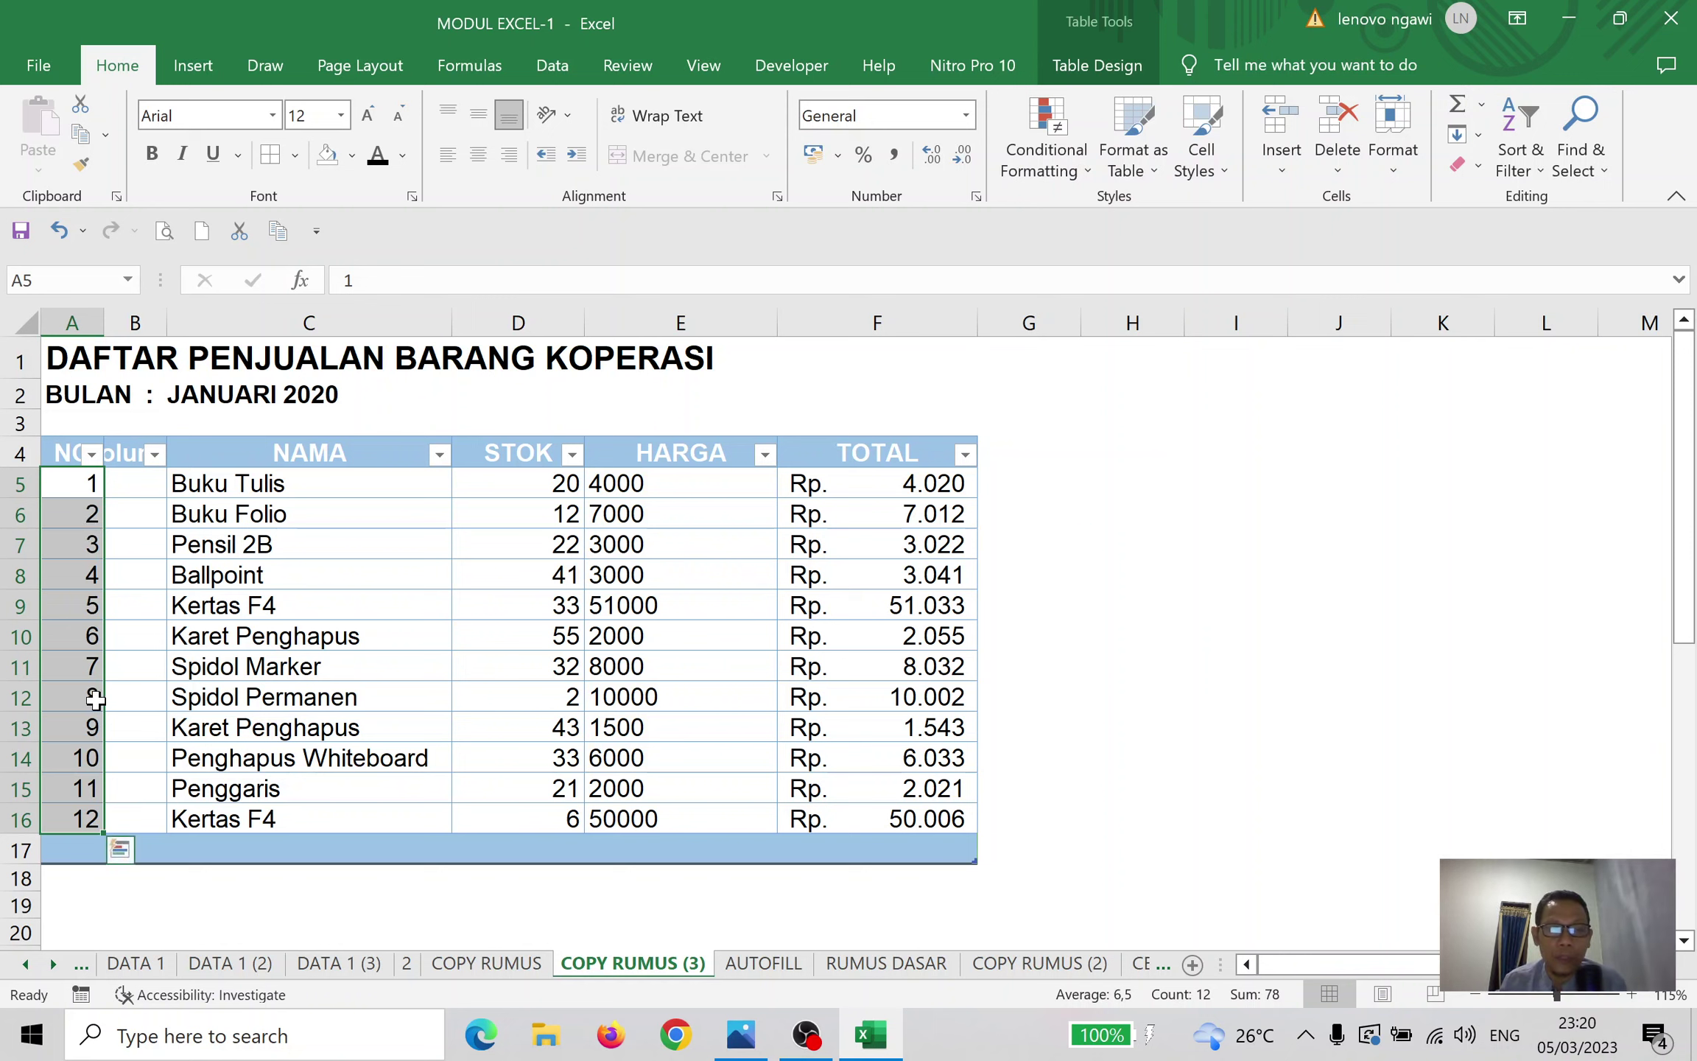
Review the step and stop value settings of the fill Series for A5:A16 without applying changes
left_click(1482, 142)
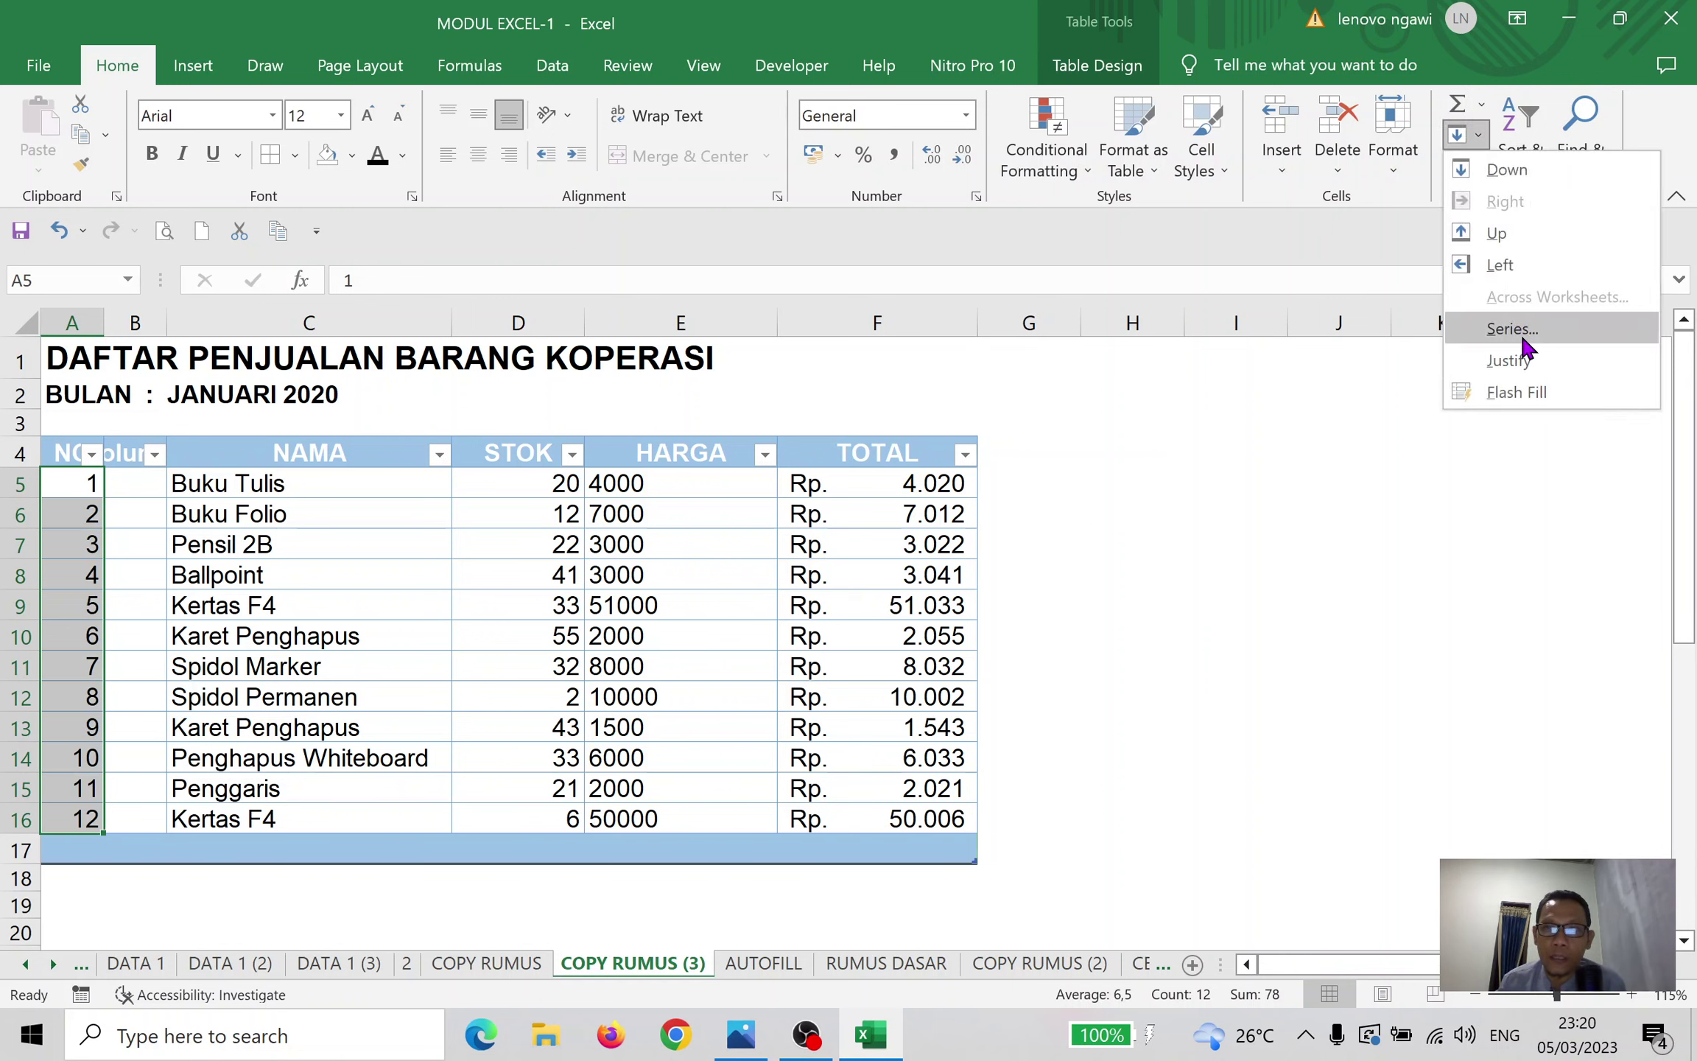
left_click(1494, 330)
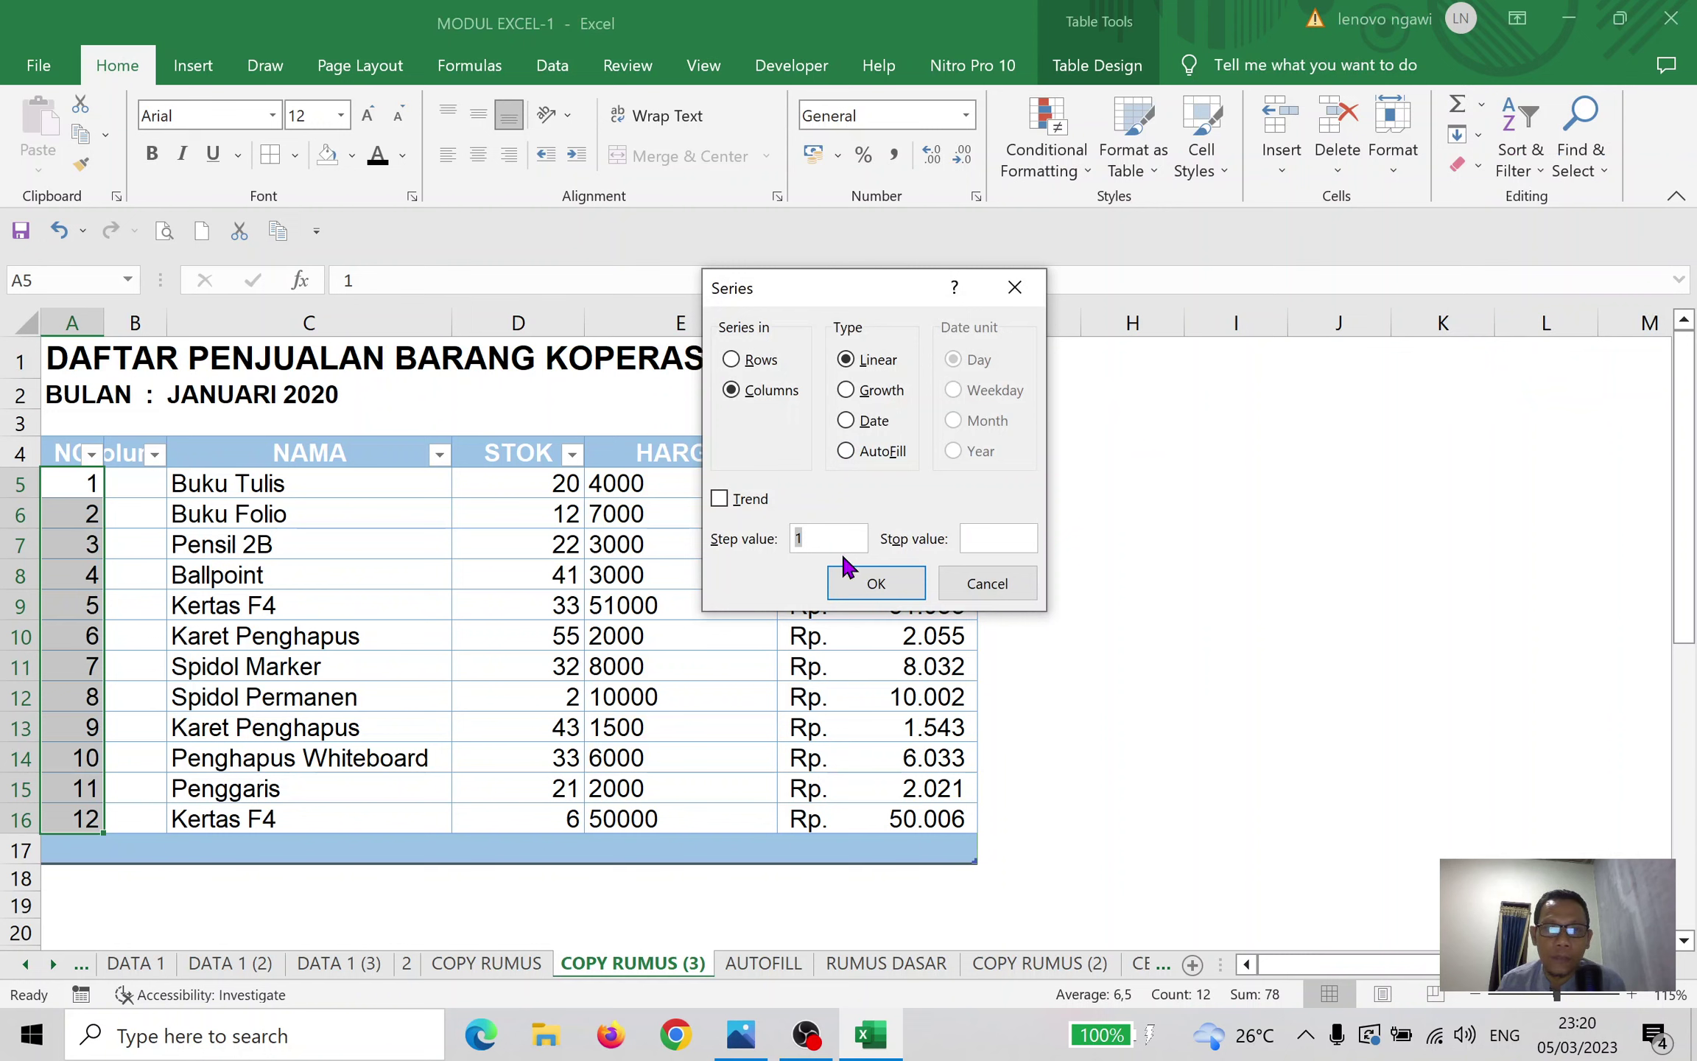
left_click(987, 536)
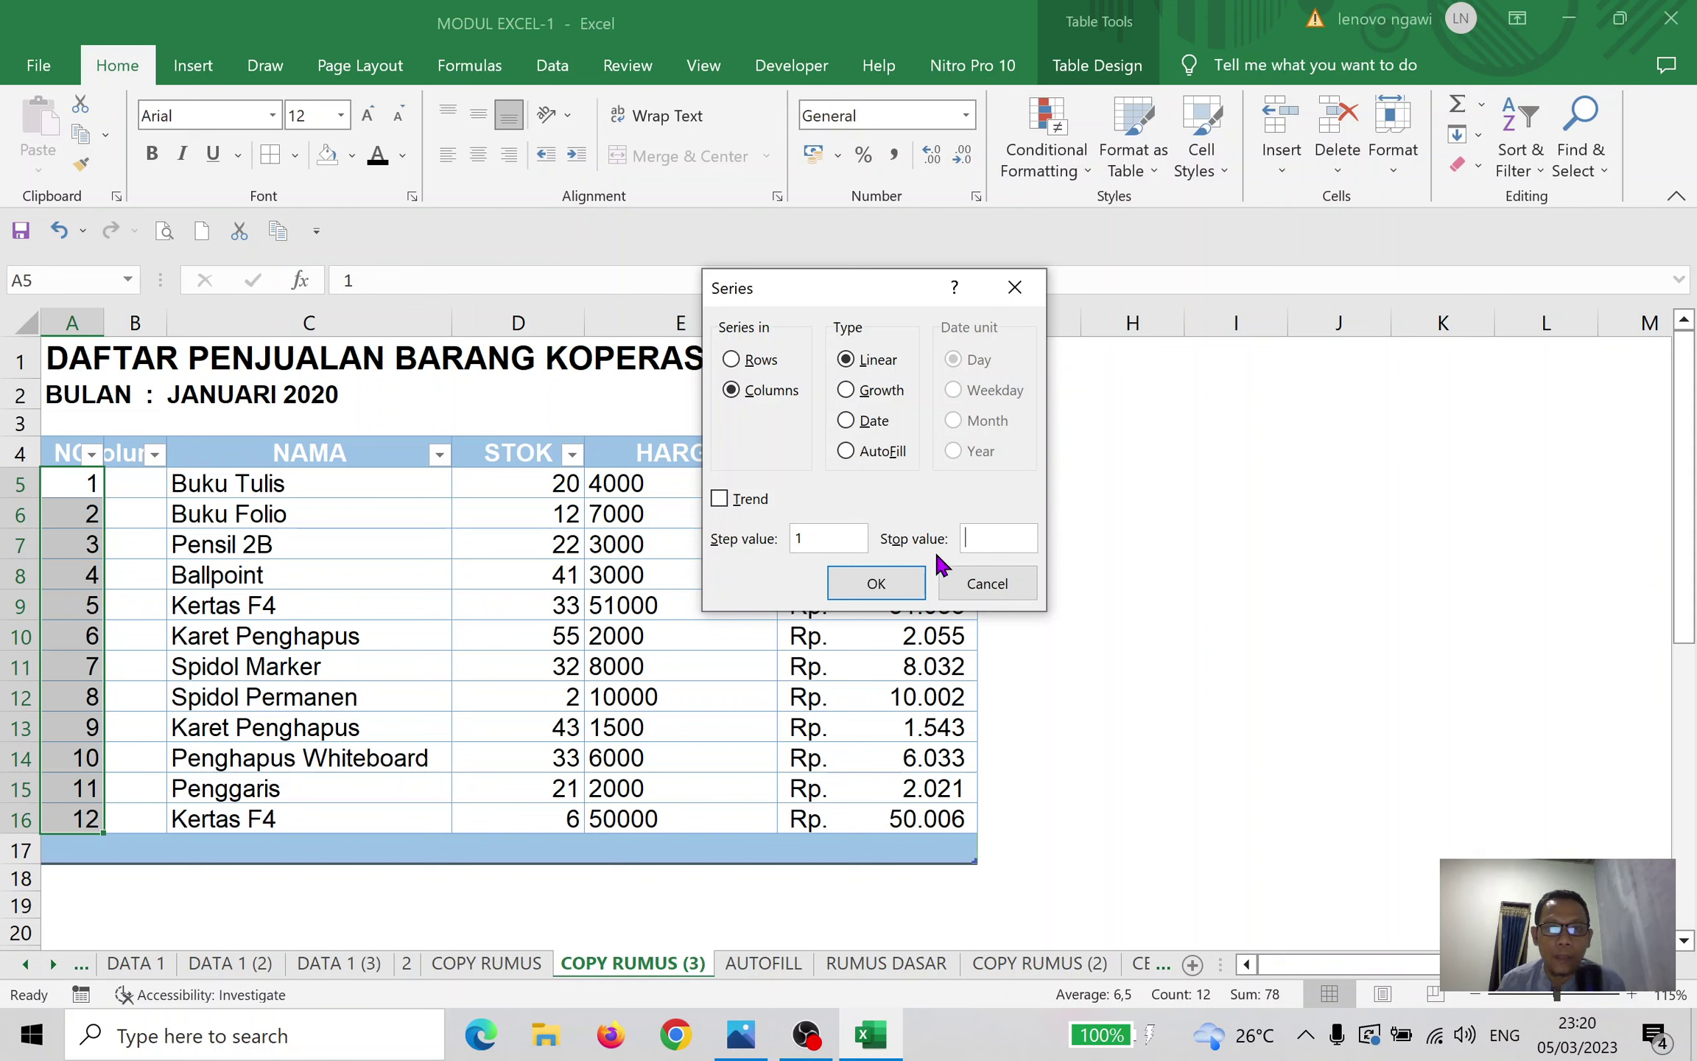
left_click(987, 585)
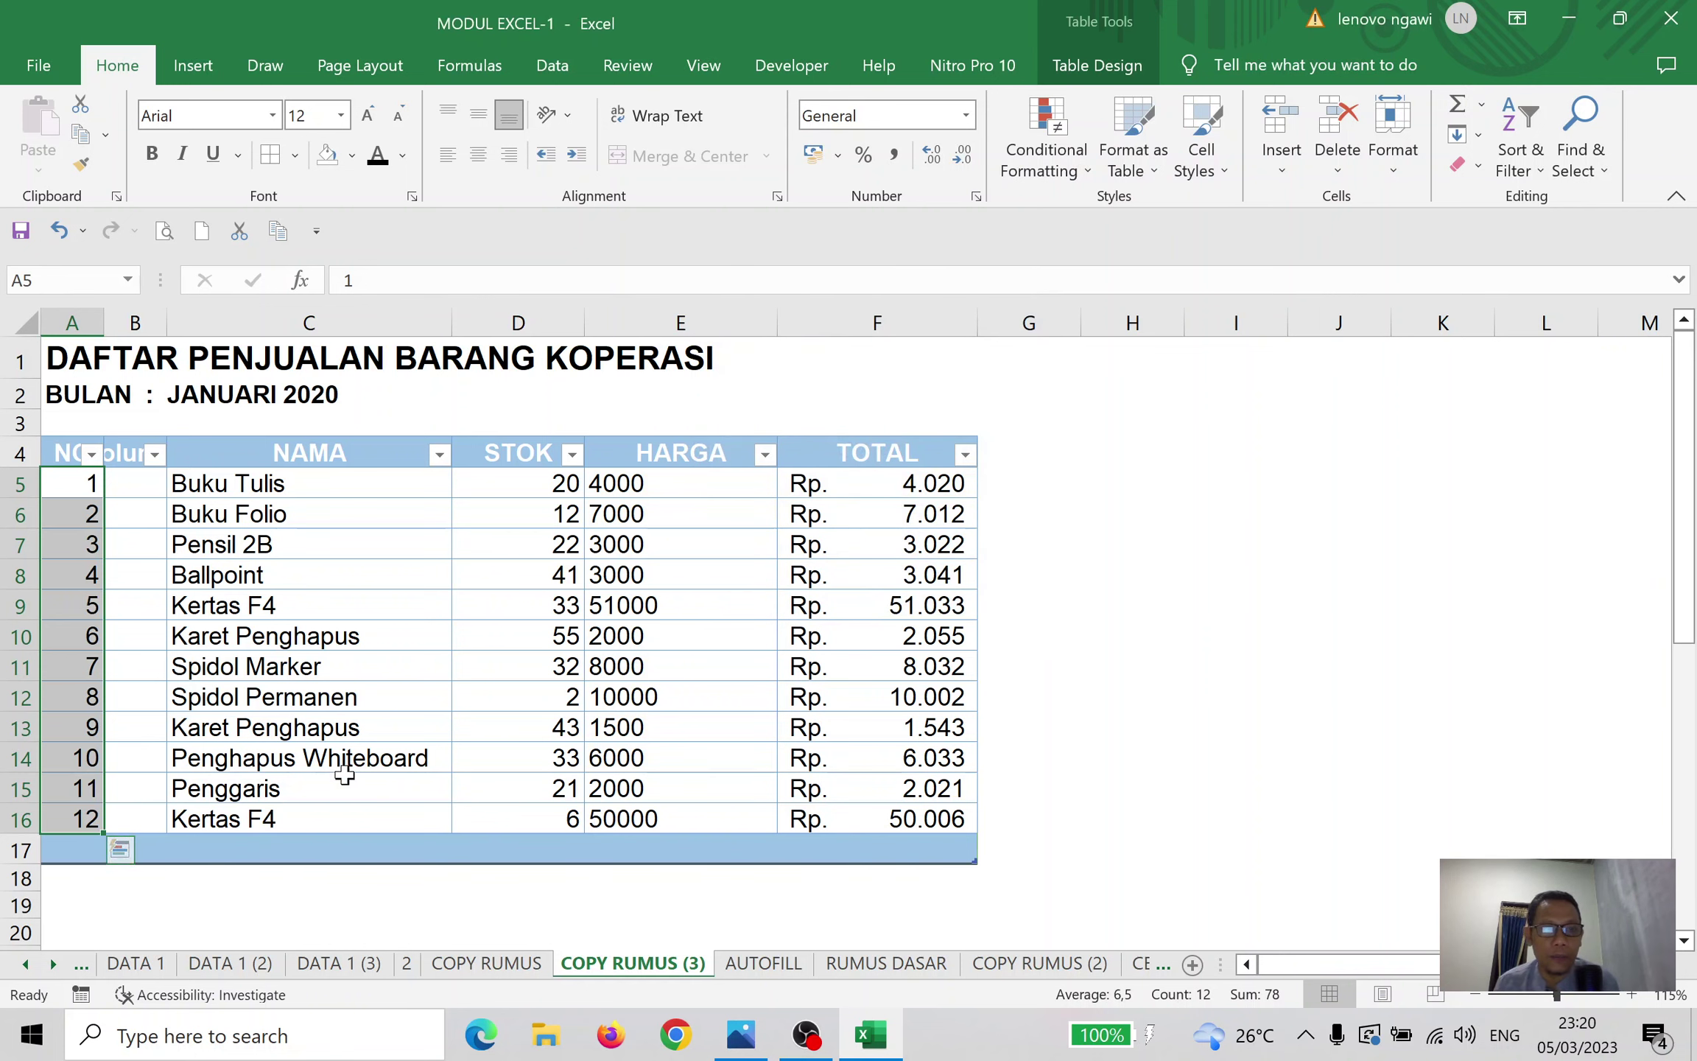
Insert an empty row above the Buku Tulis row, directly under the table header
right_click(20, 481)
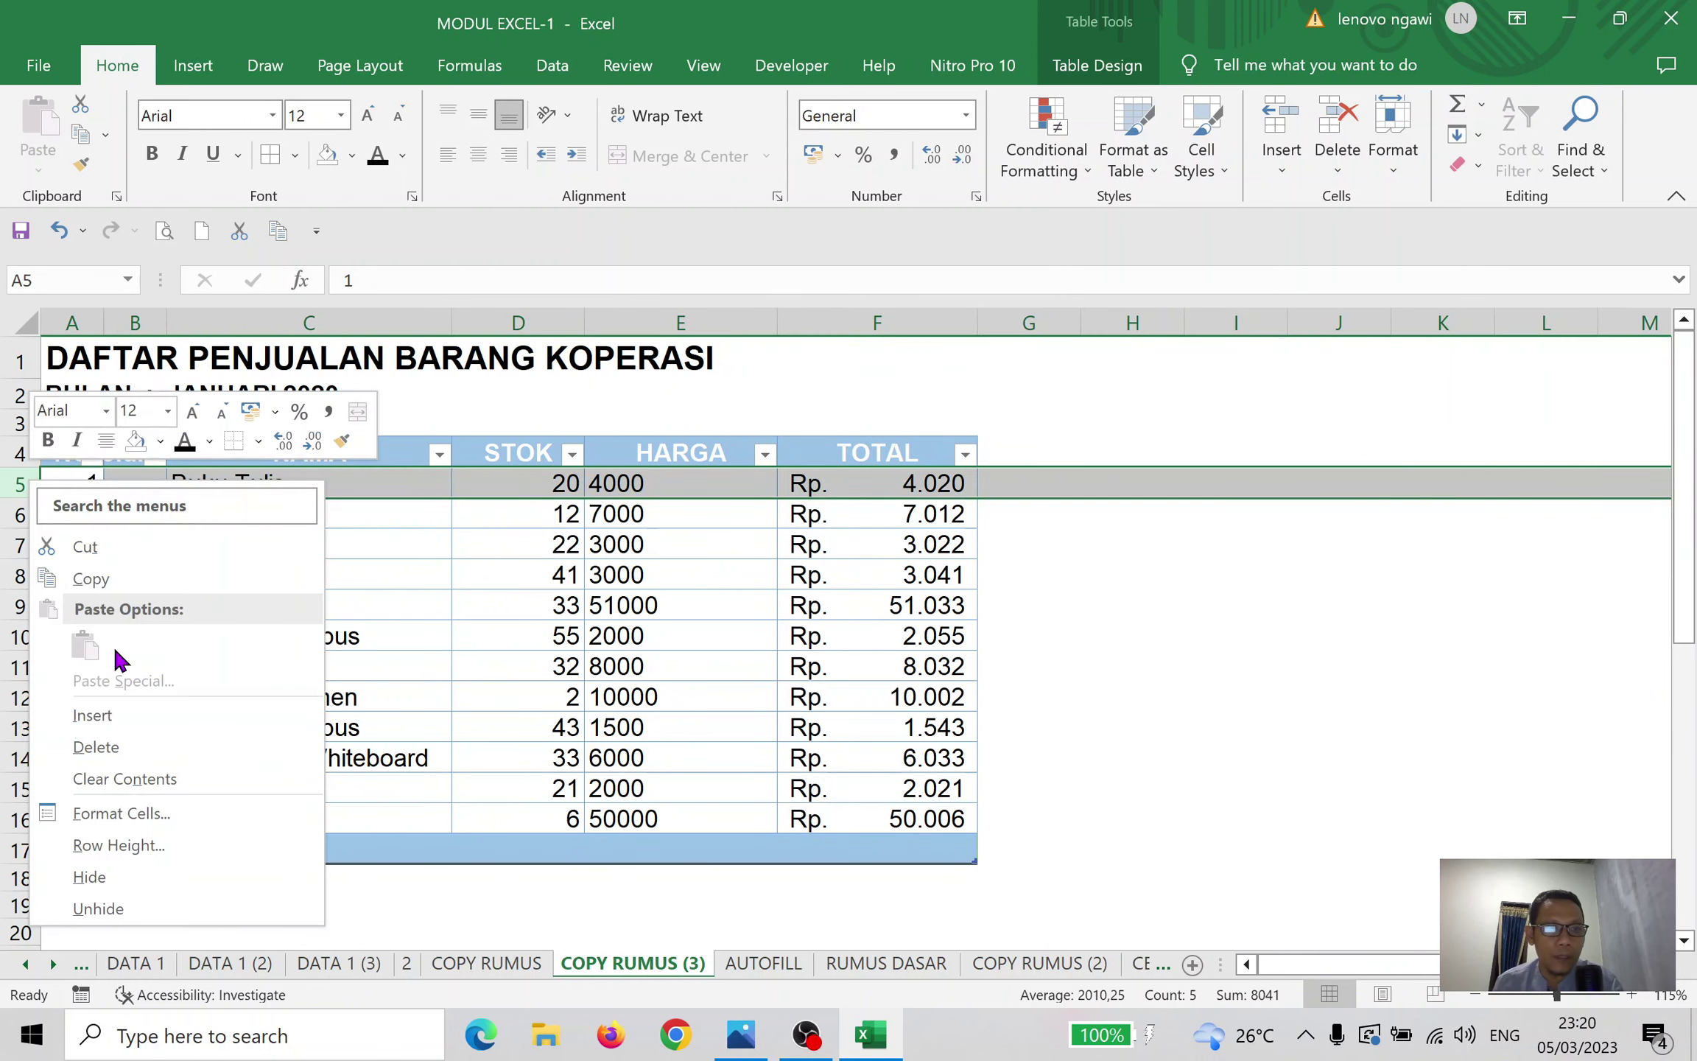
left_click(122, 711)
left_click(331, 537)
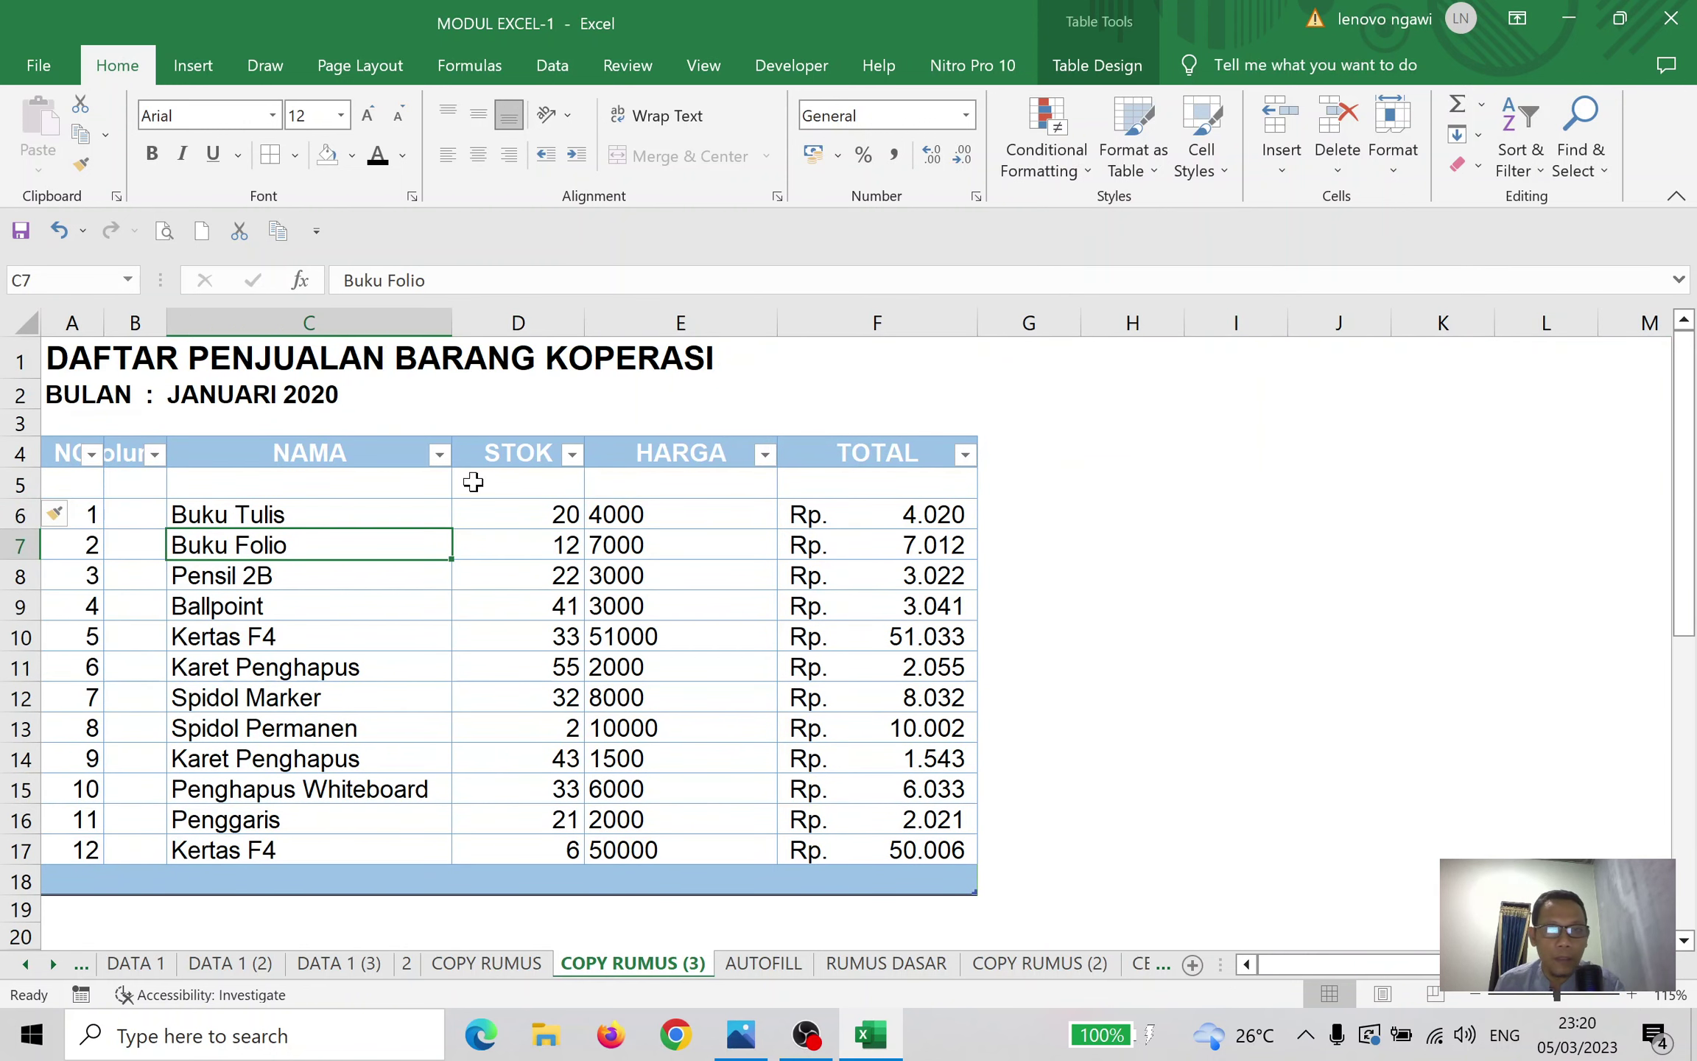
Enter 1 in A5 and fill A5:F5 with a linear row series using step value 1 and stop value 10
left_click(74, 483)
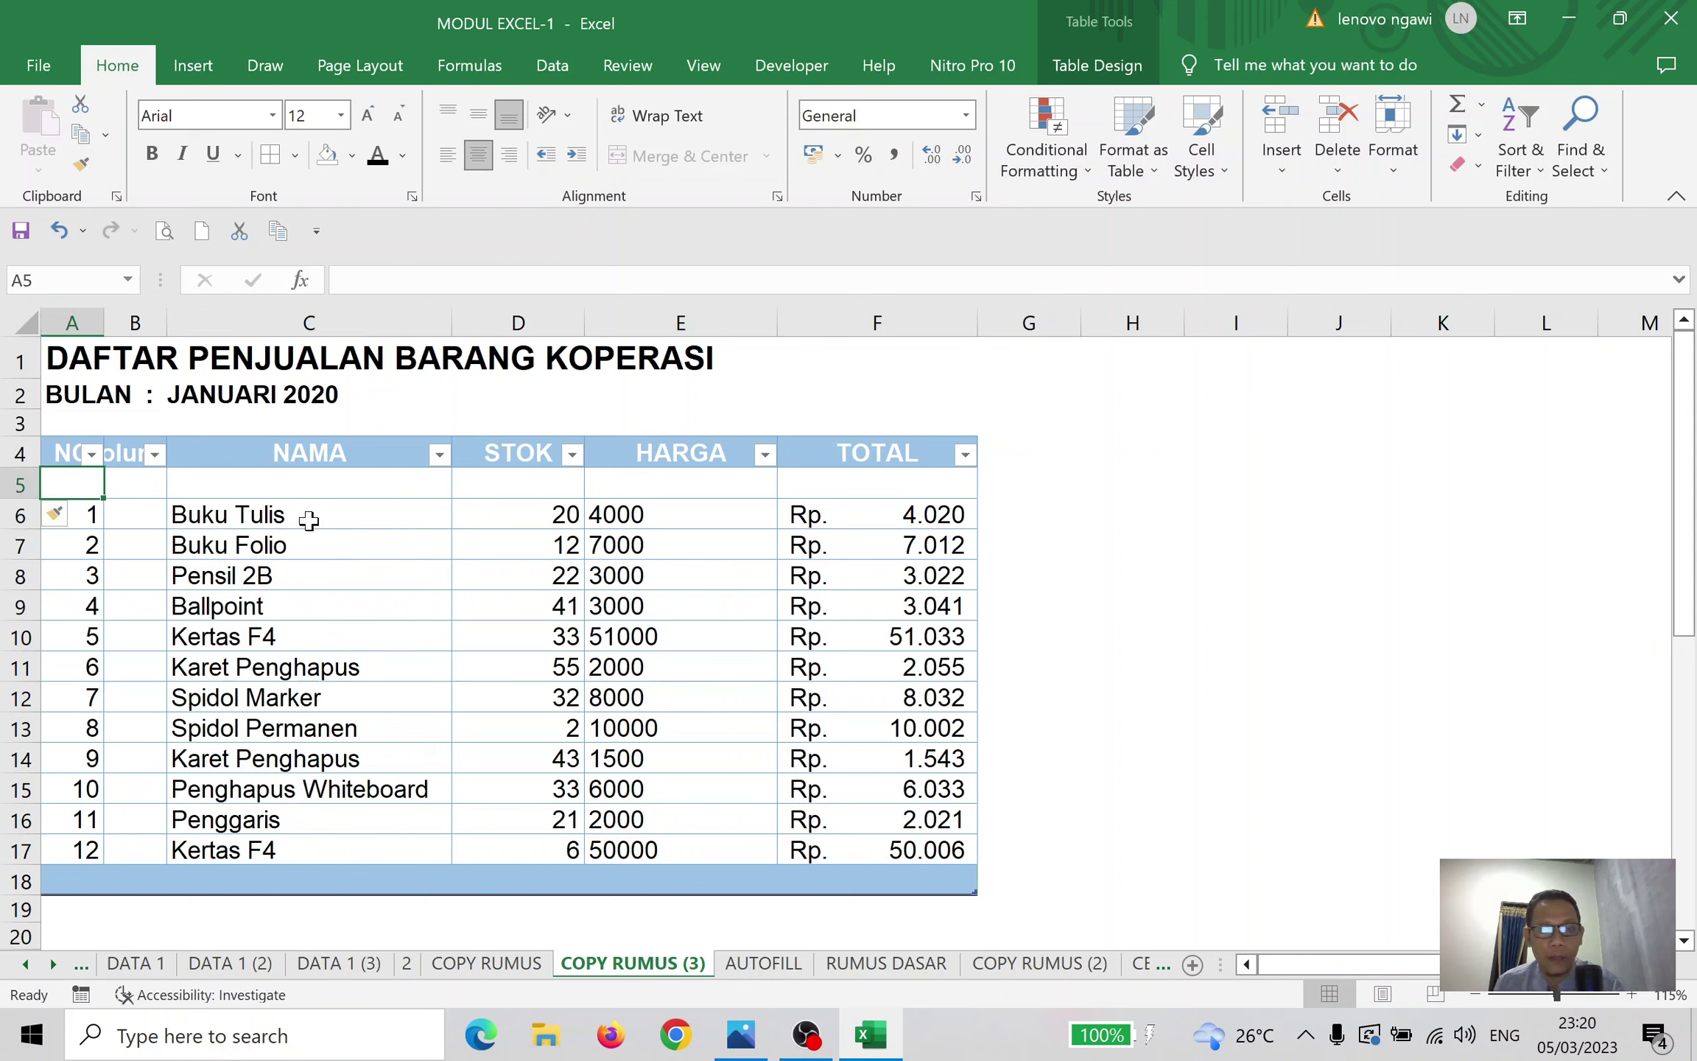
type("1")
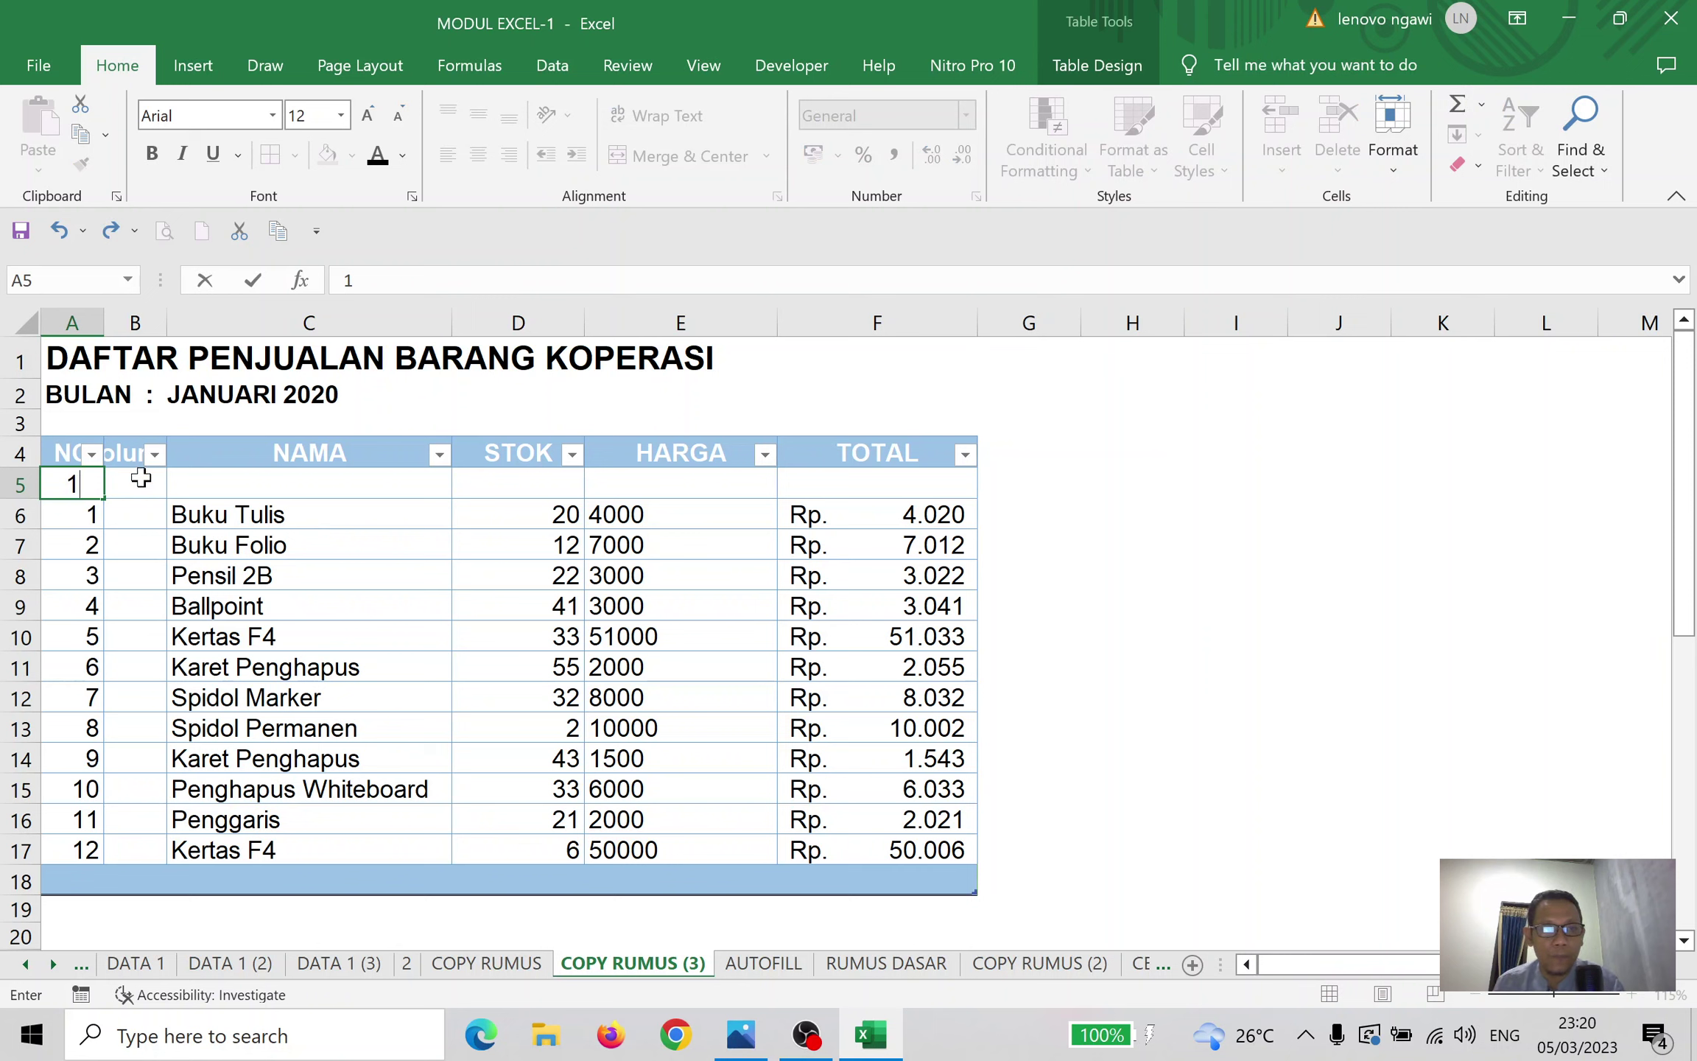
key("Tab")
left_click_drag(91, 486, 840, 483)
left_click(1464, 134)
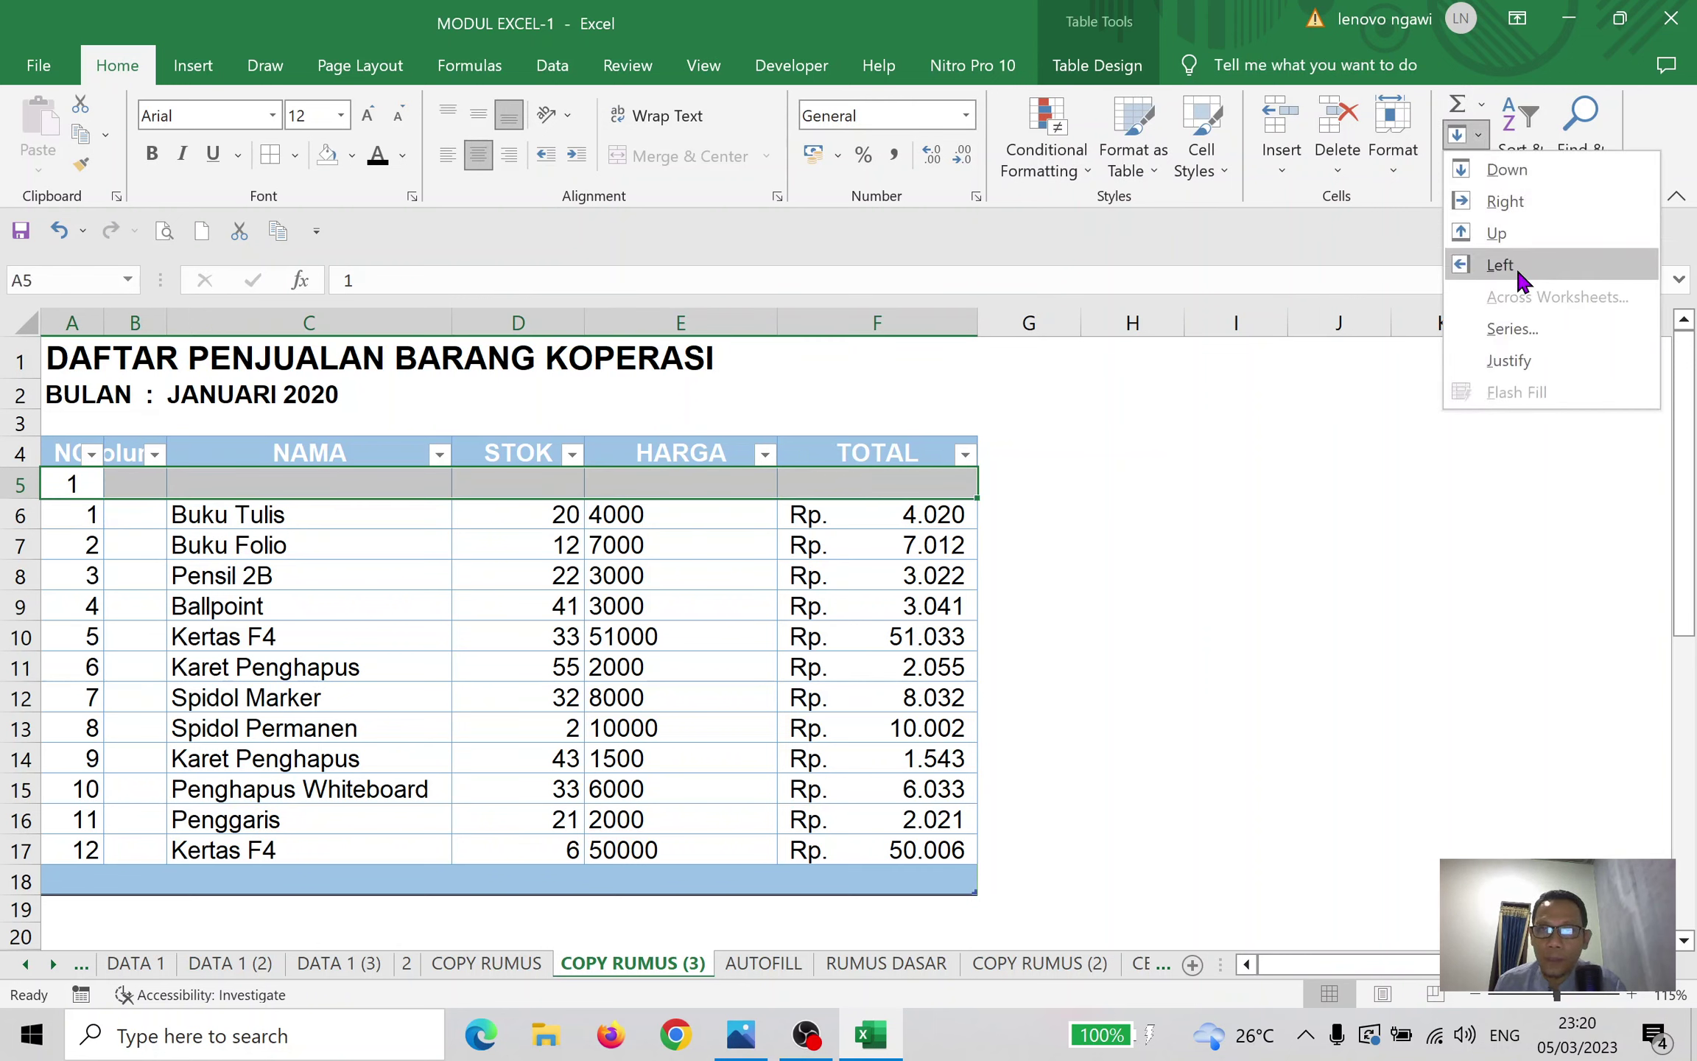
left_click(1507, 329)
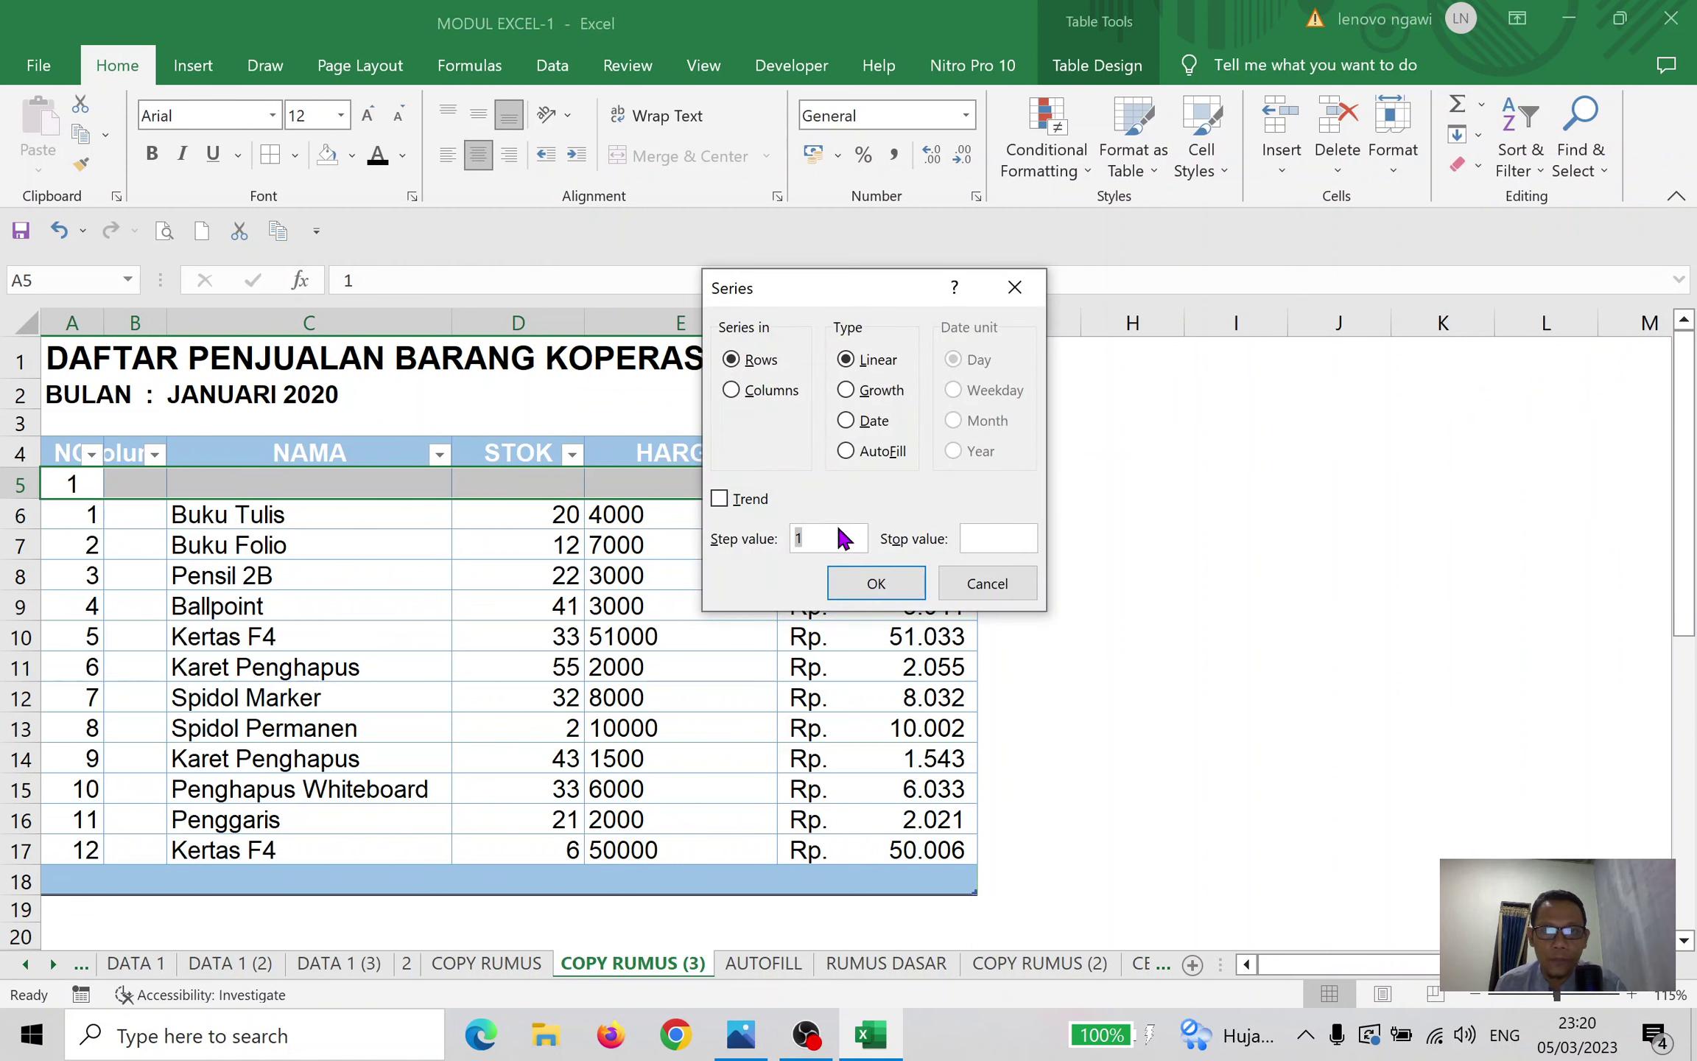
left_click_drag(836, 292, 1290, 292)
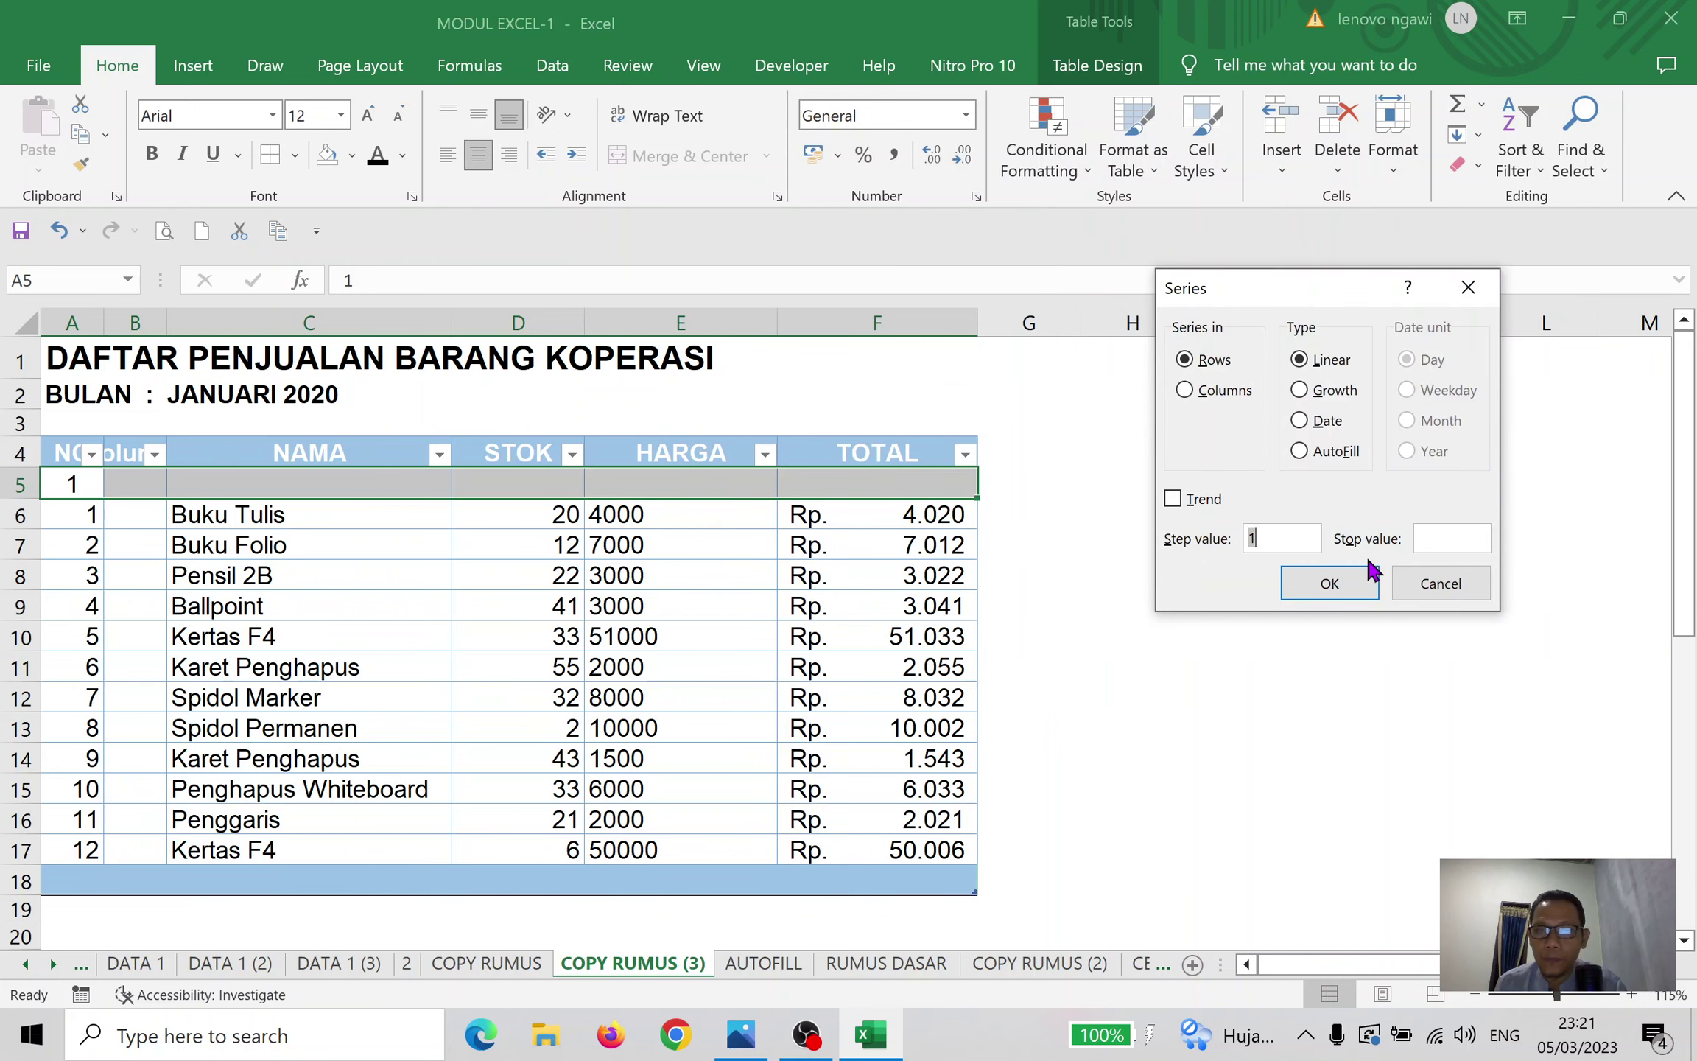
left_click(1443, 536)
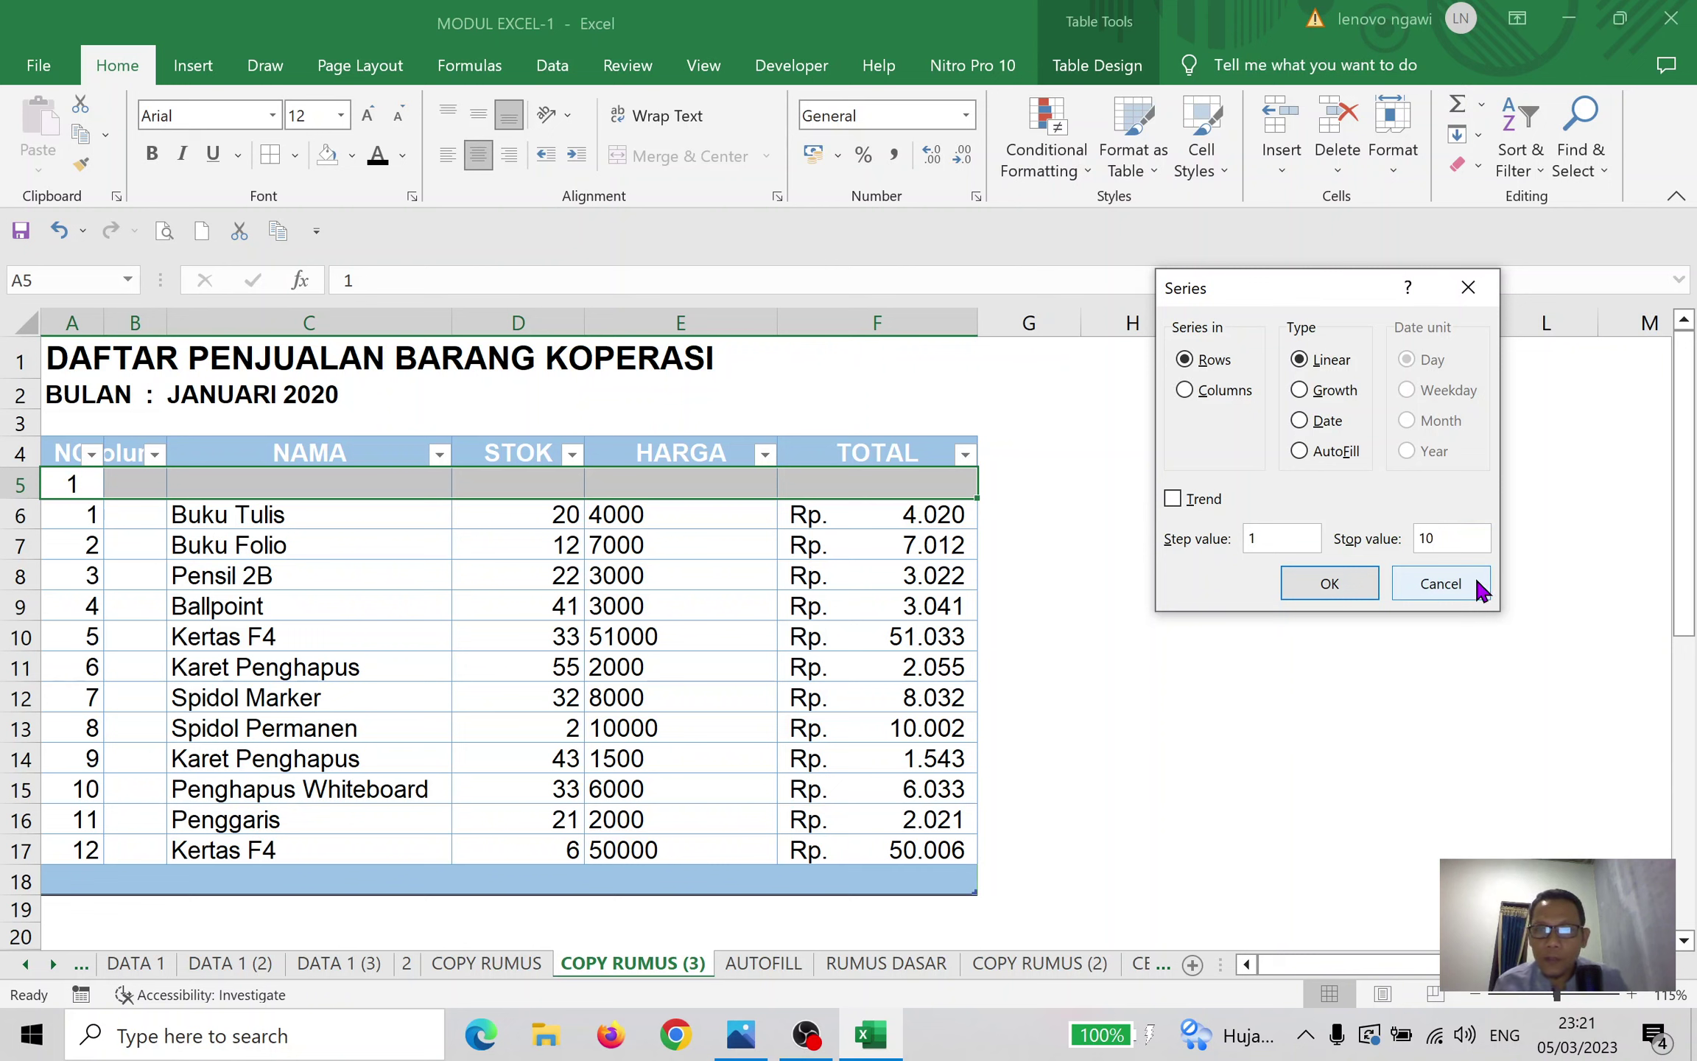
left_click(1329, 583)
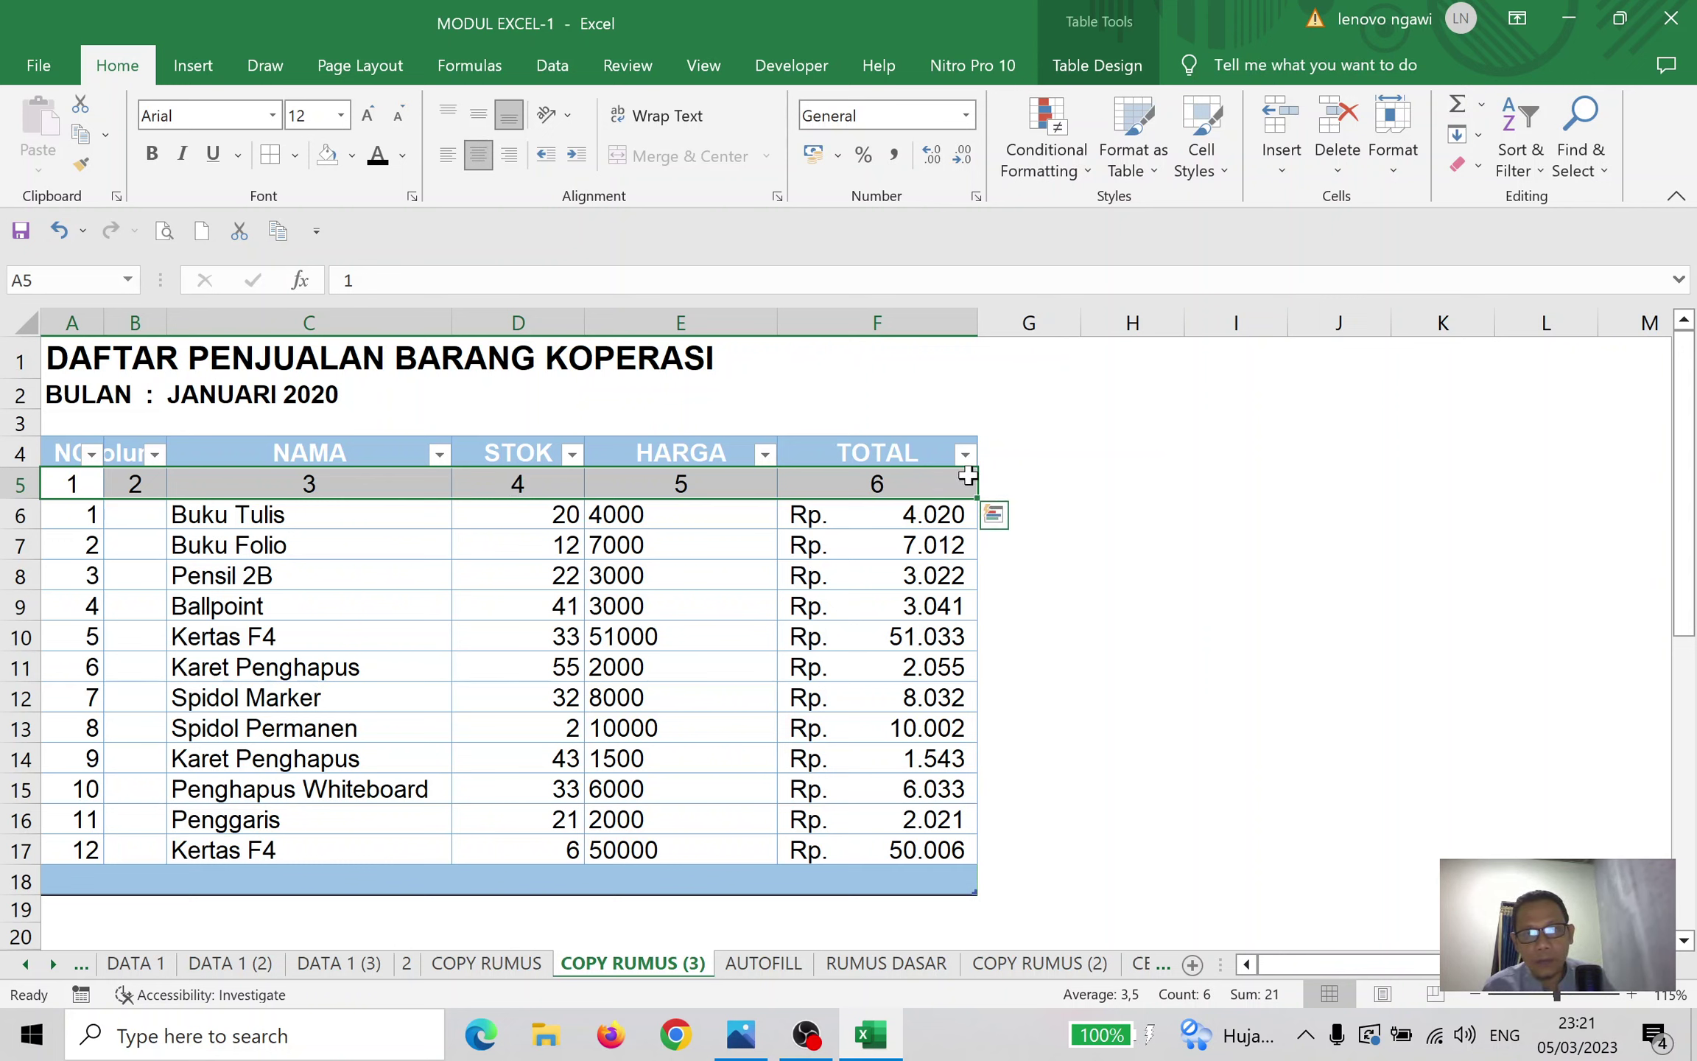
left_click(1131, 449)
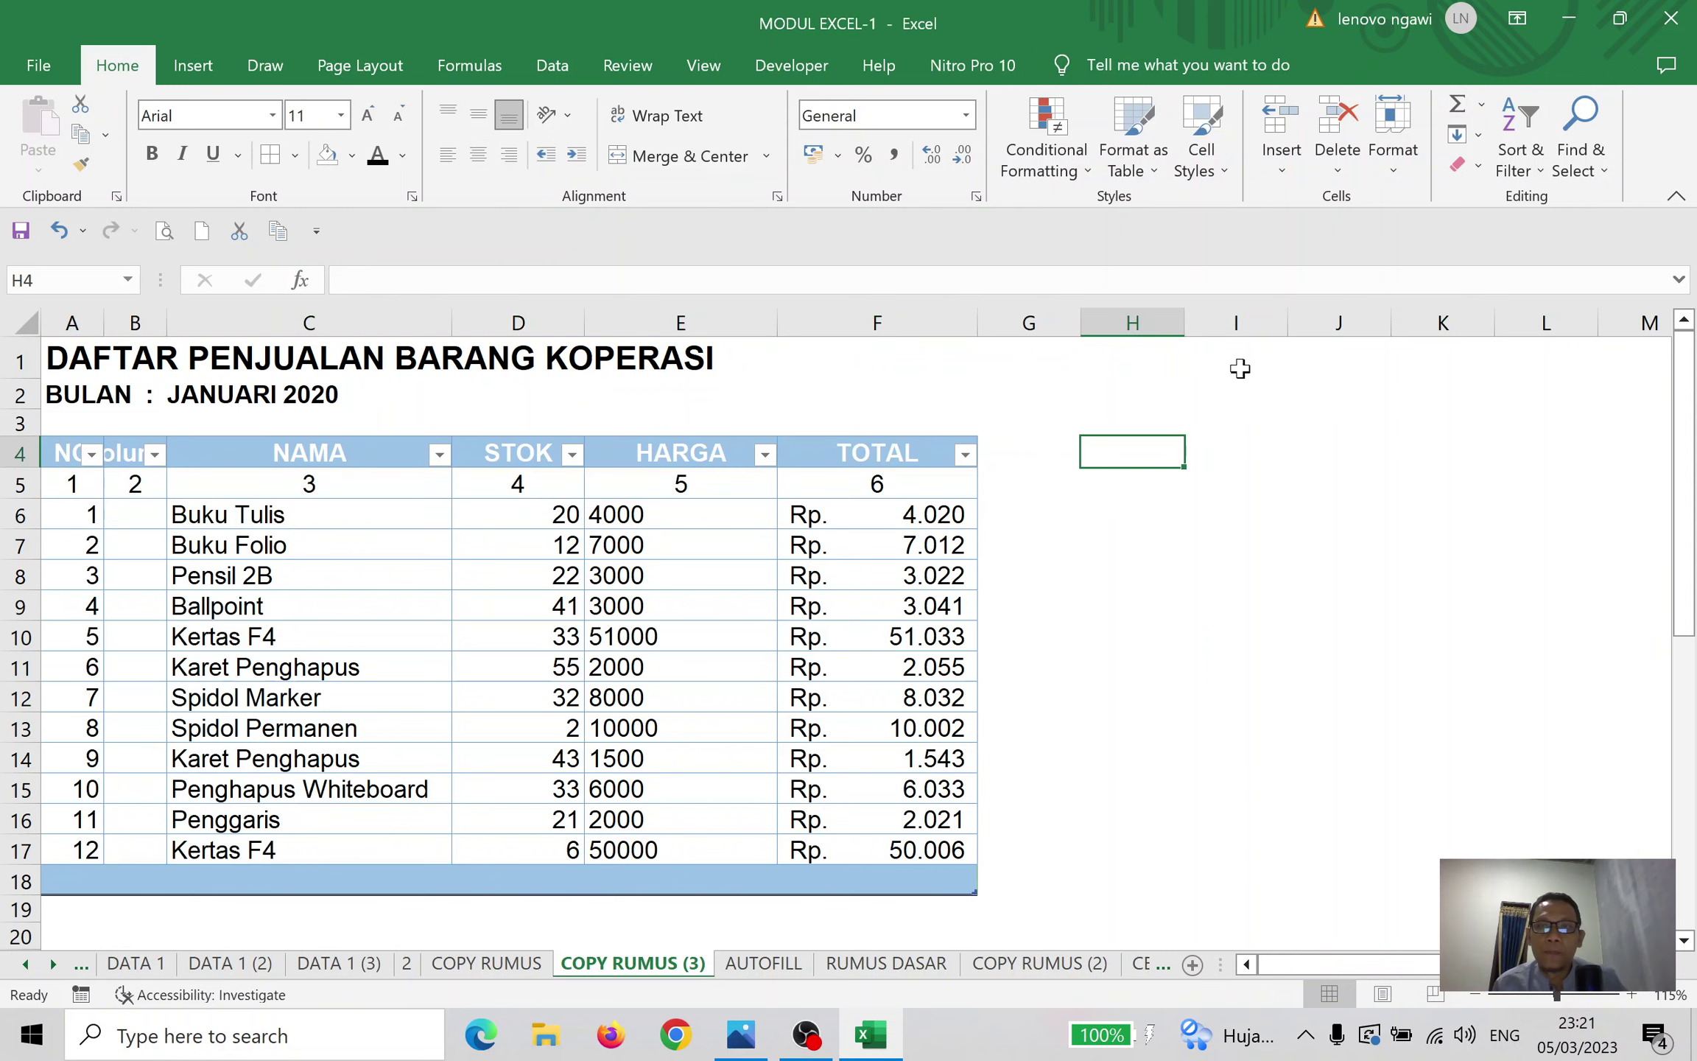
left_click(1479, 134)
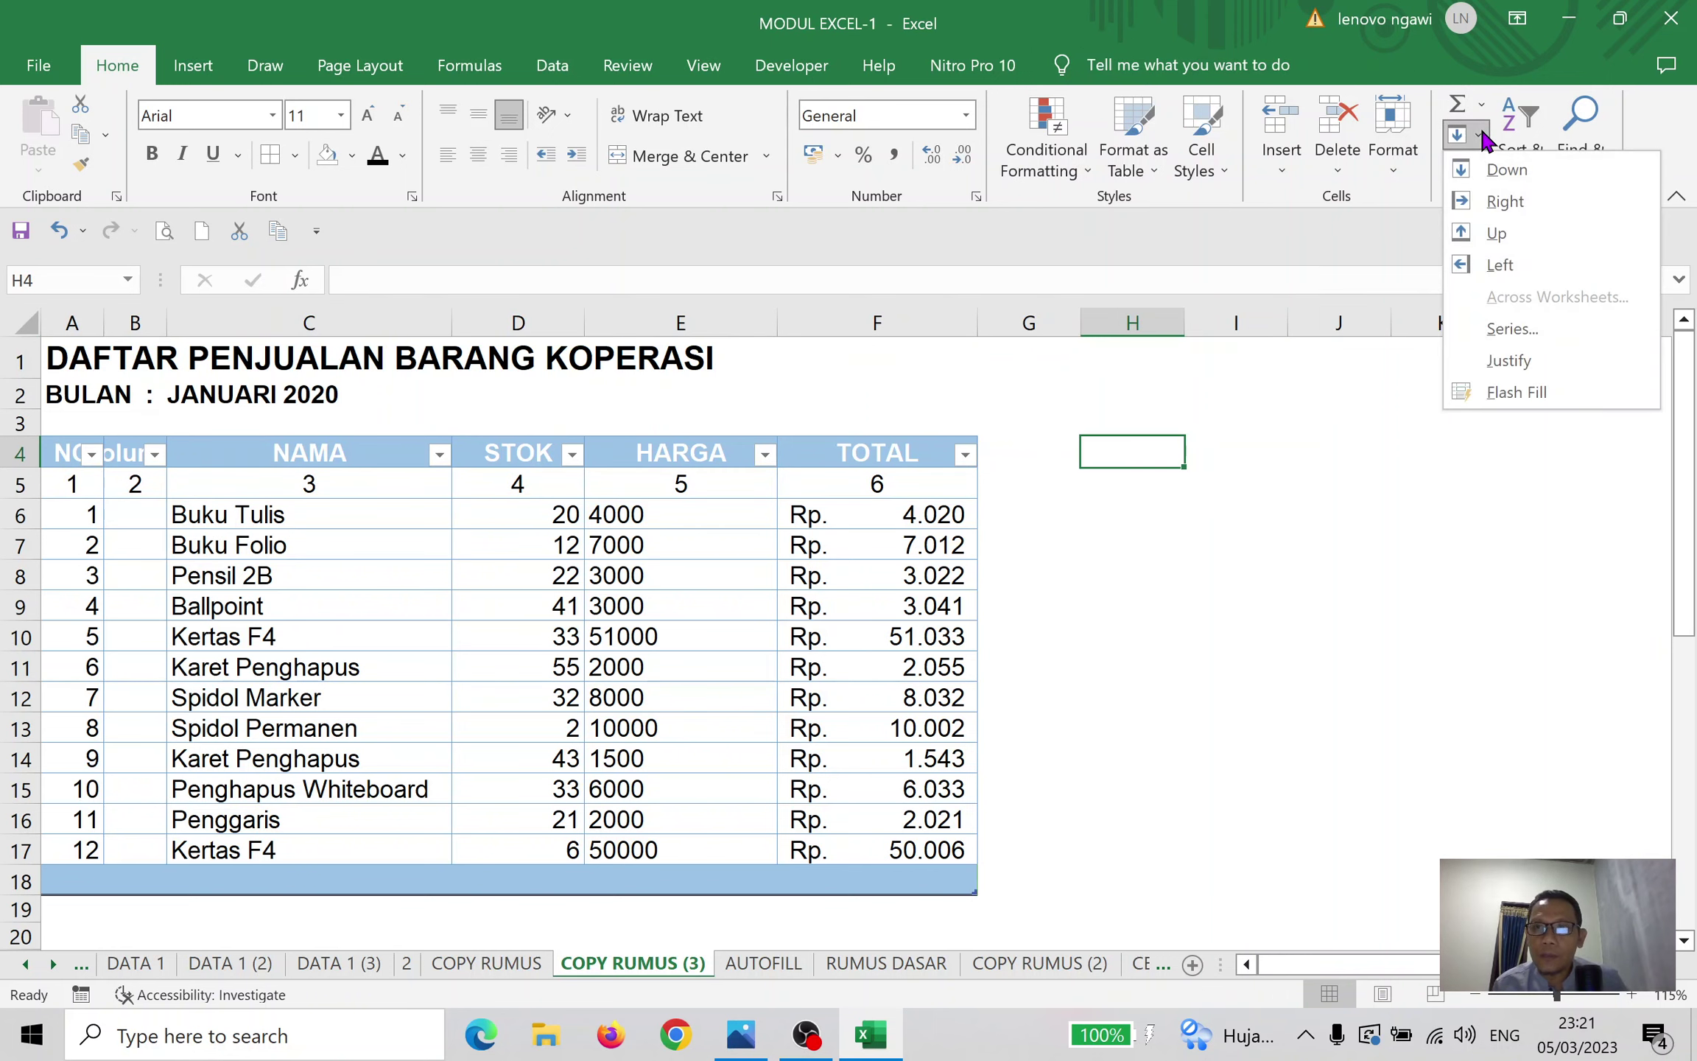
left_click(1400, 377)
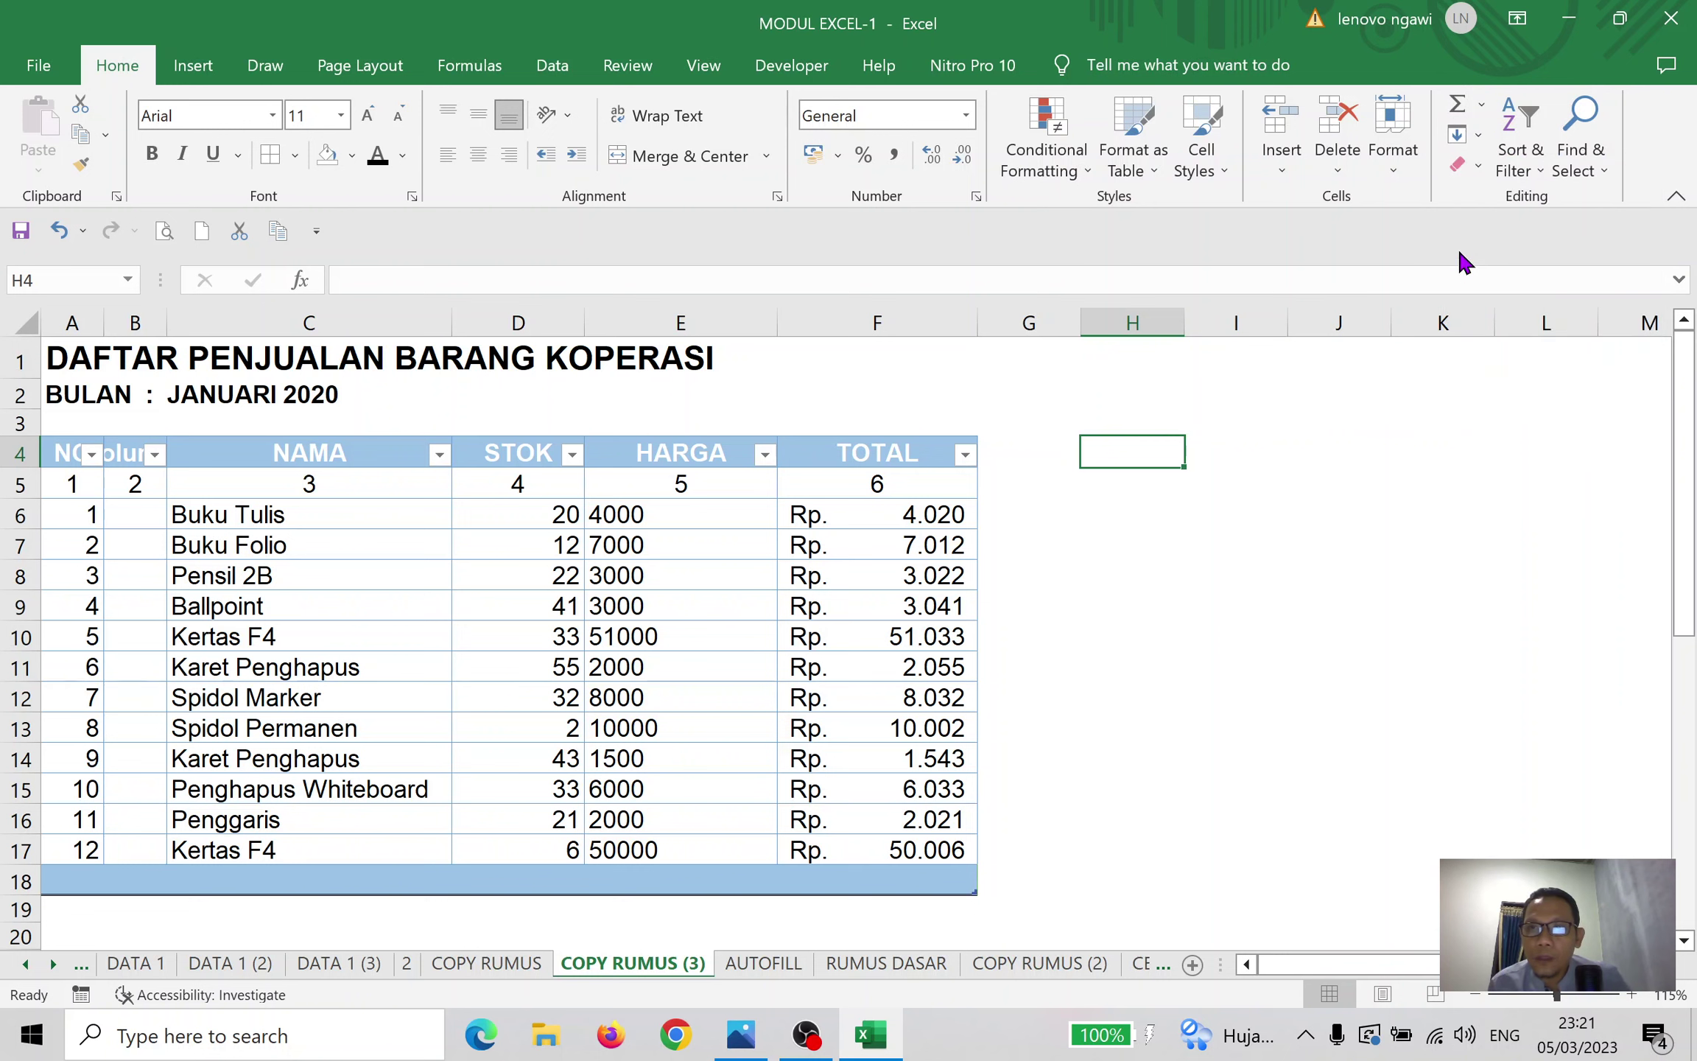
left_click(1462, 172)
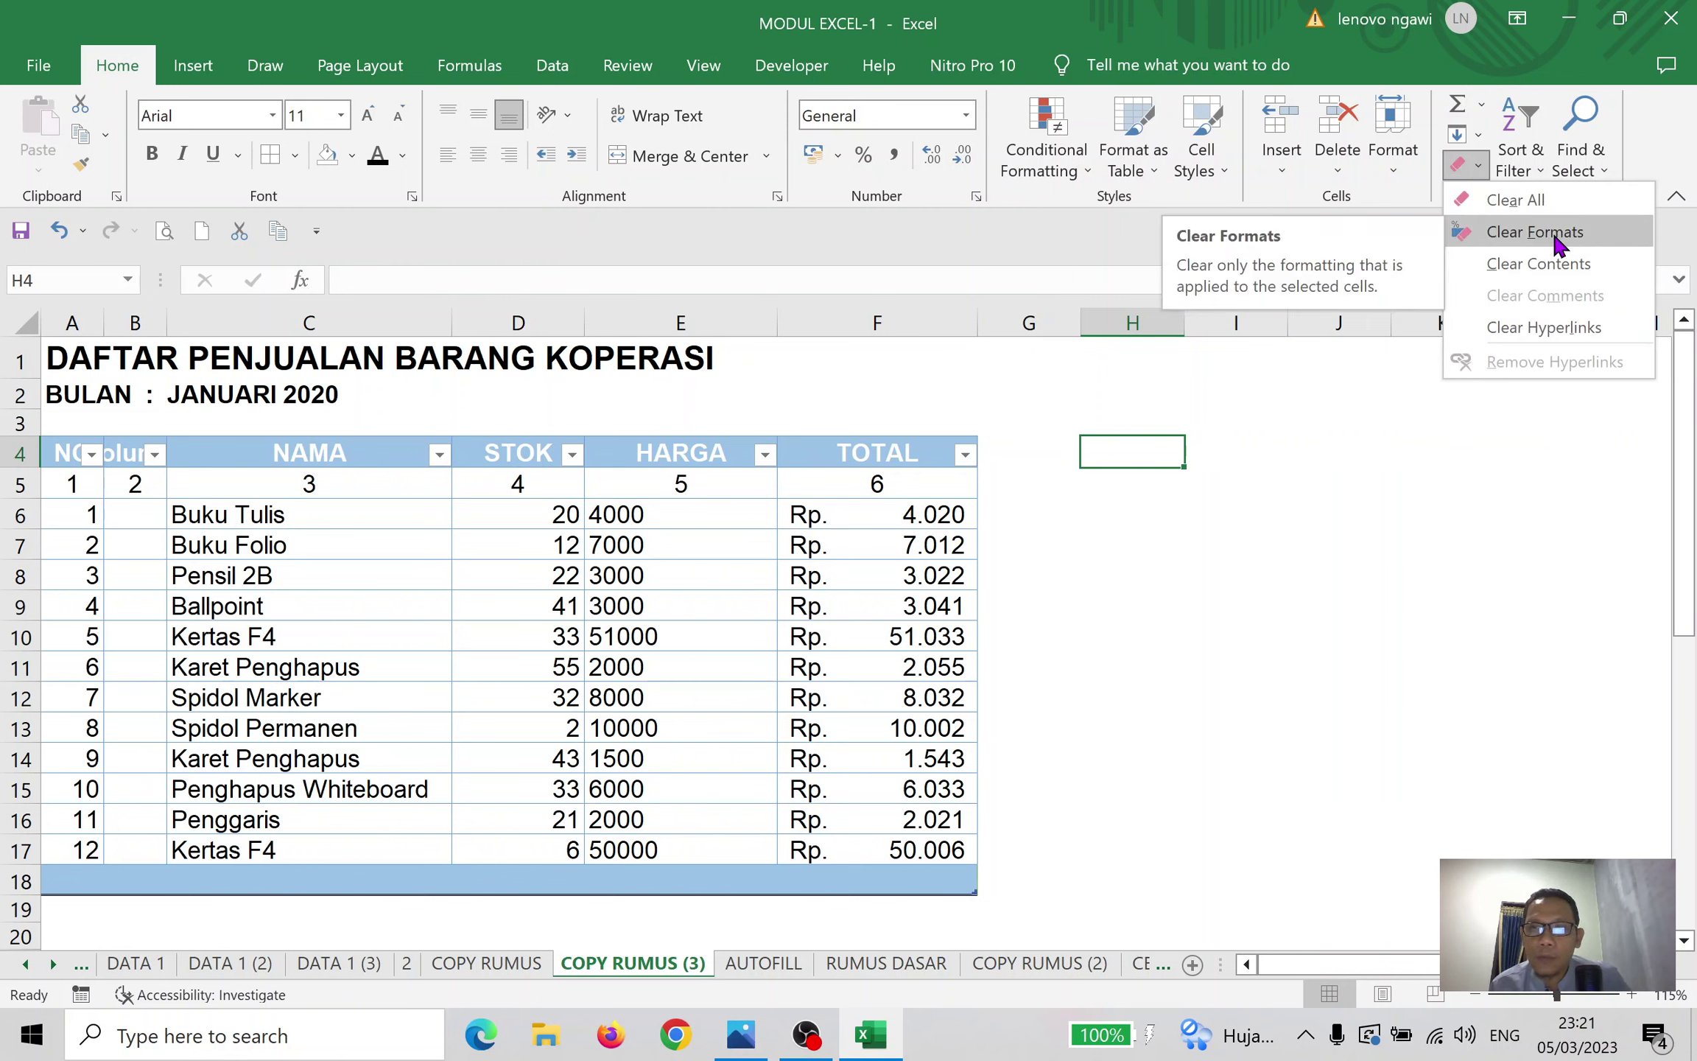
left_click(917, 507)
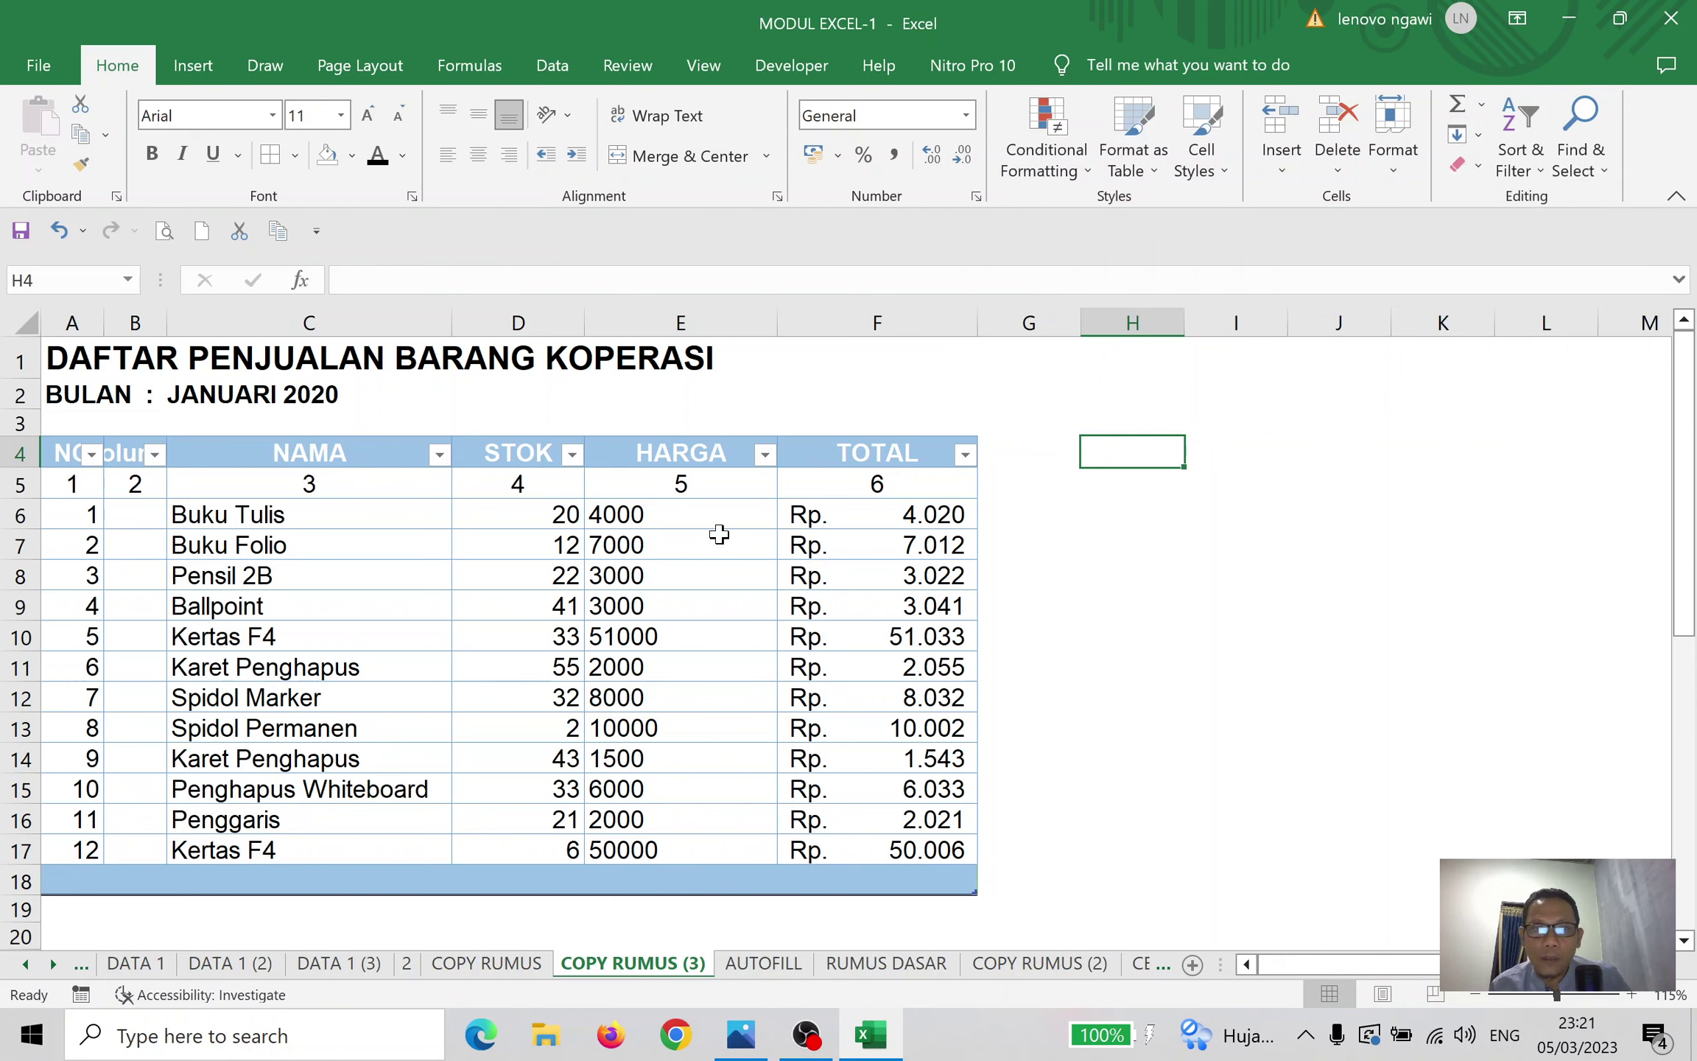
Apply the comma number style to the HARGA prices in E6:E17 and clear all formats from the same cells
left_click_drag(733, 520, 706, 850)
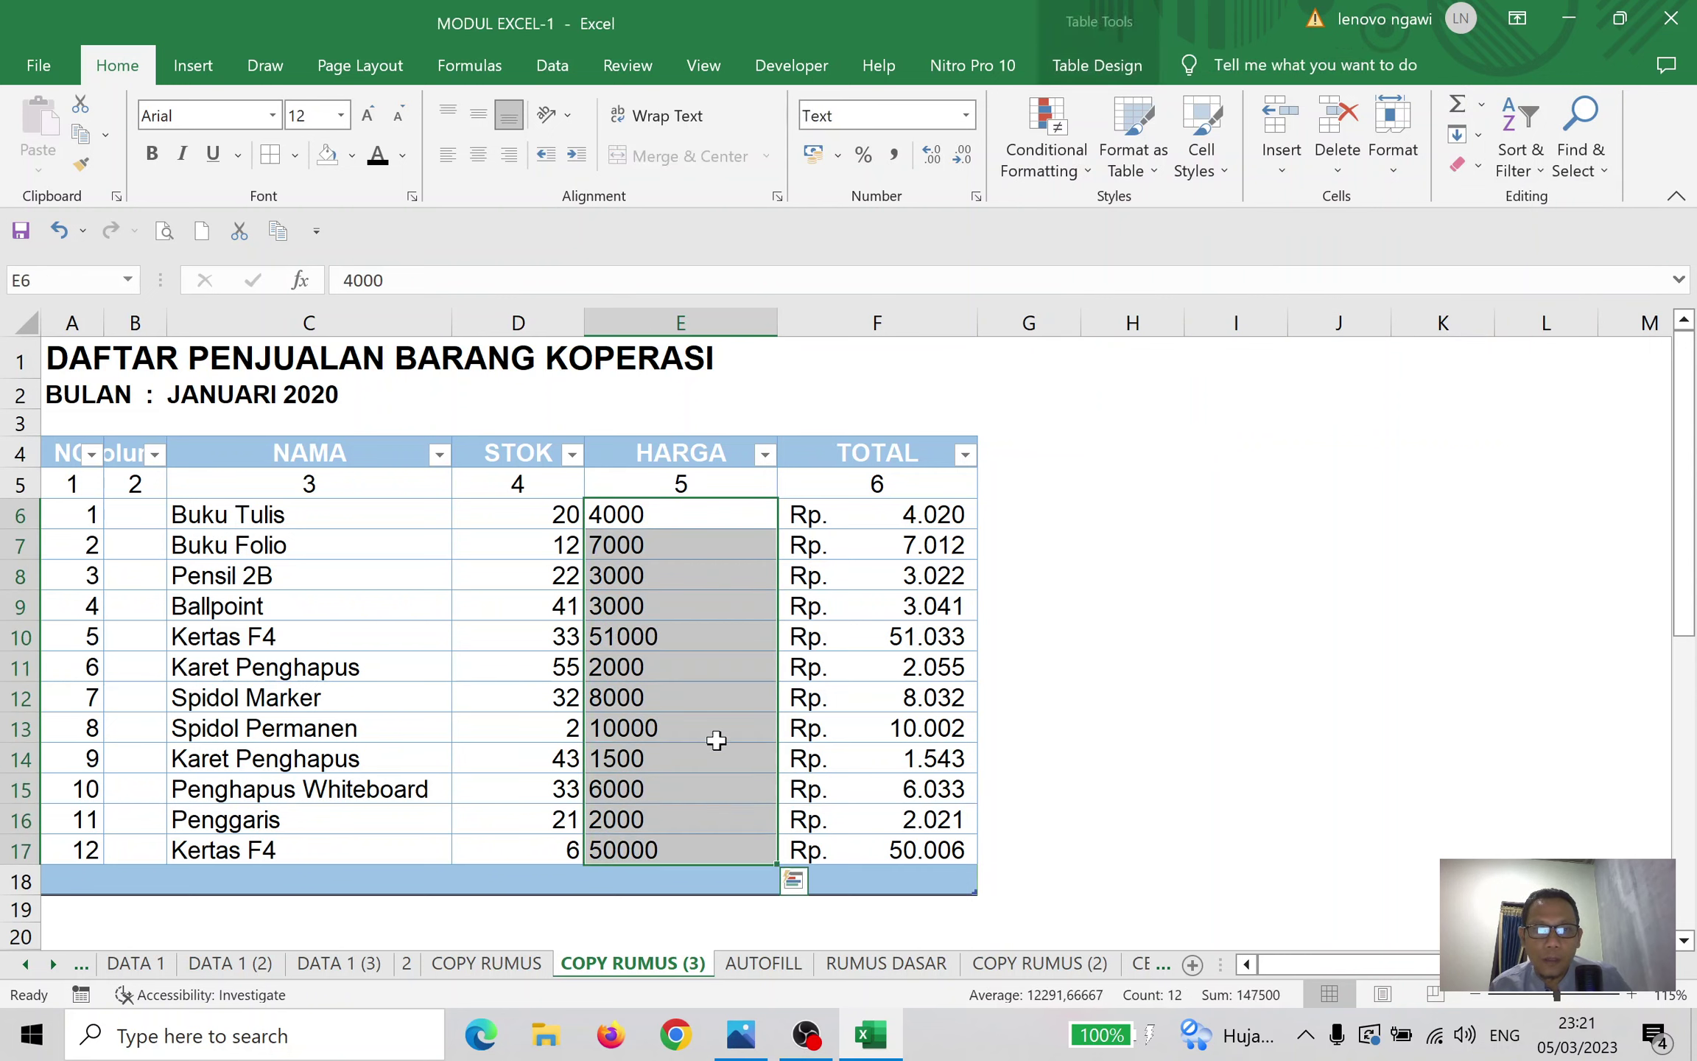
left_click(895, 152)
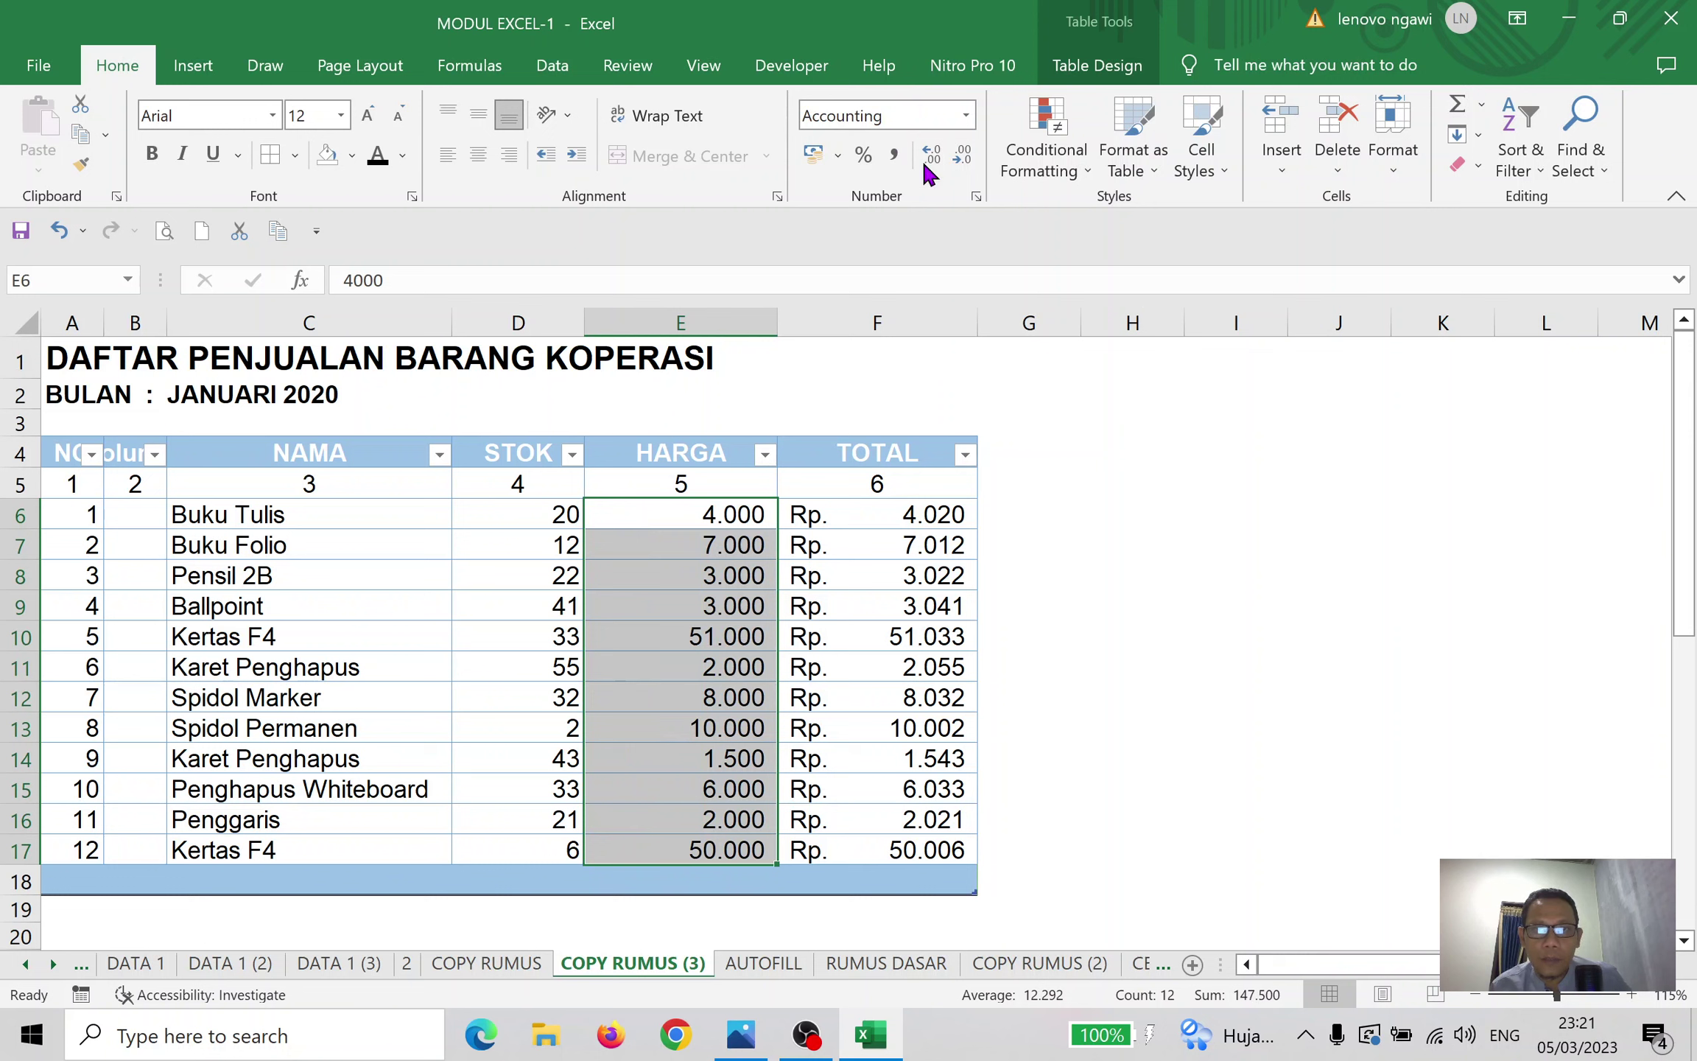
left_click(1469, 163)
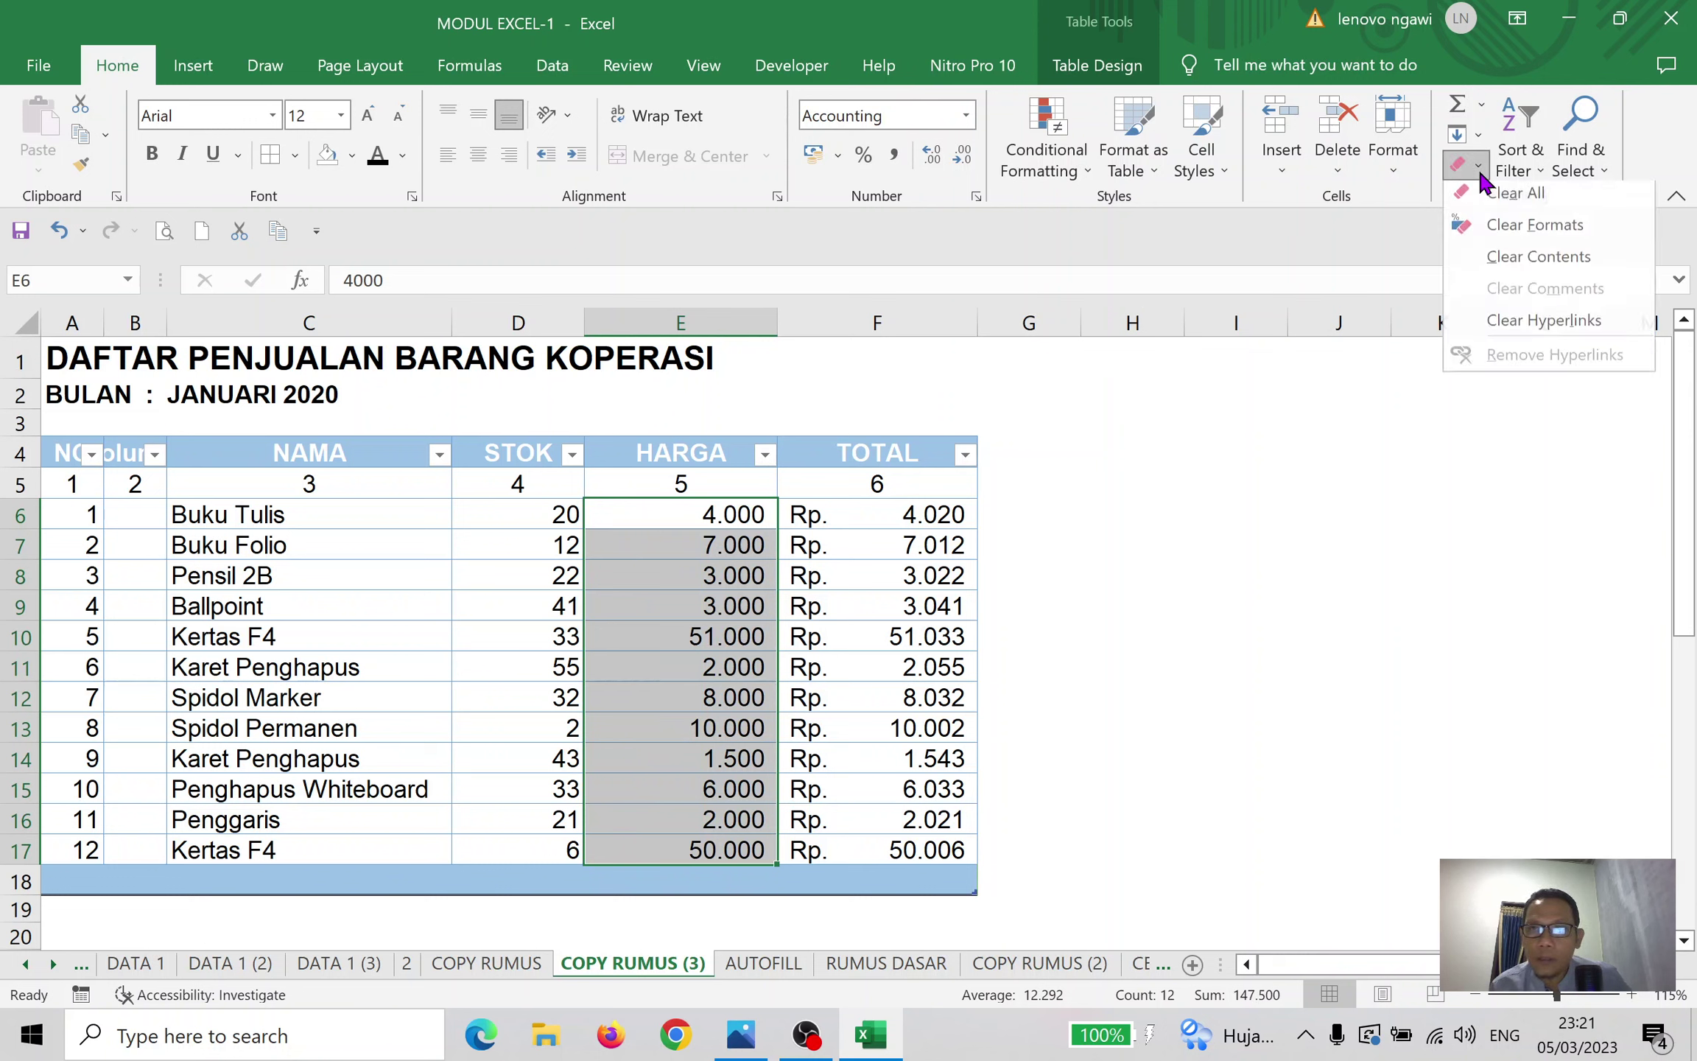
left_click(1520, 237)
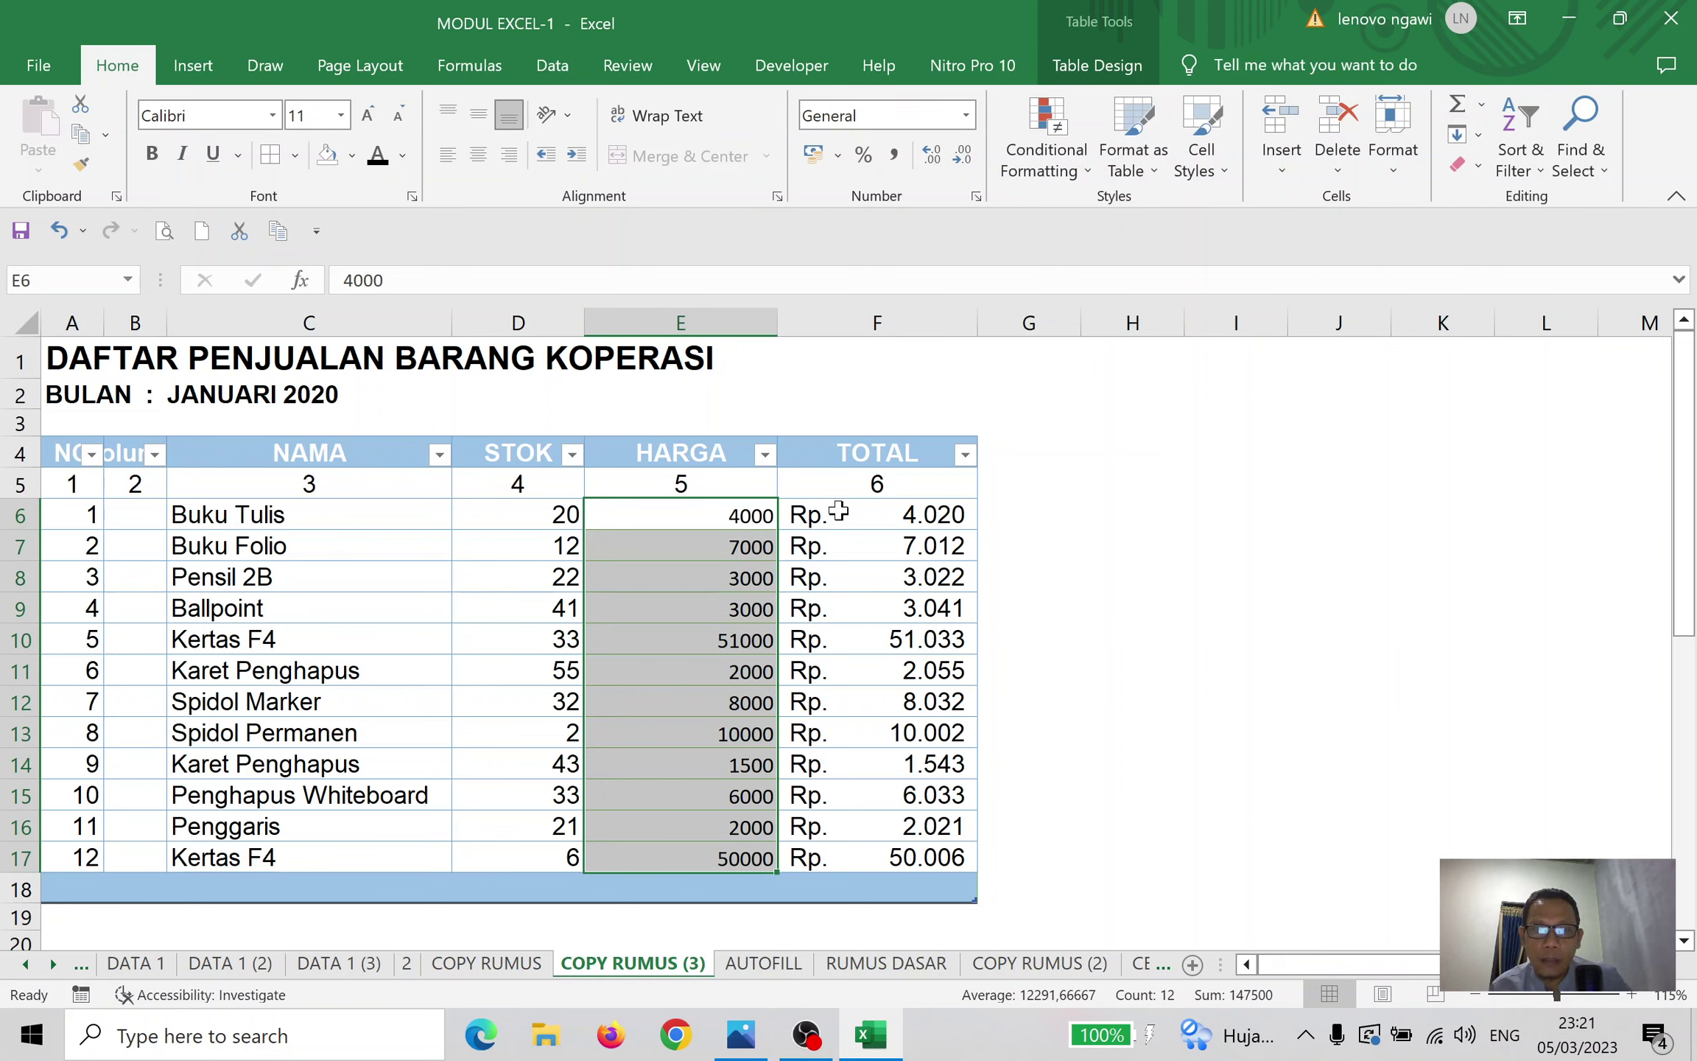
Try Clear All and Clear Contents on the HARGA prices in E6:E17, undoing each one
left_click(1468, 165)
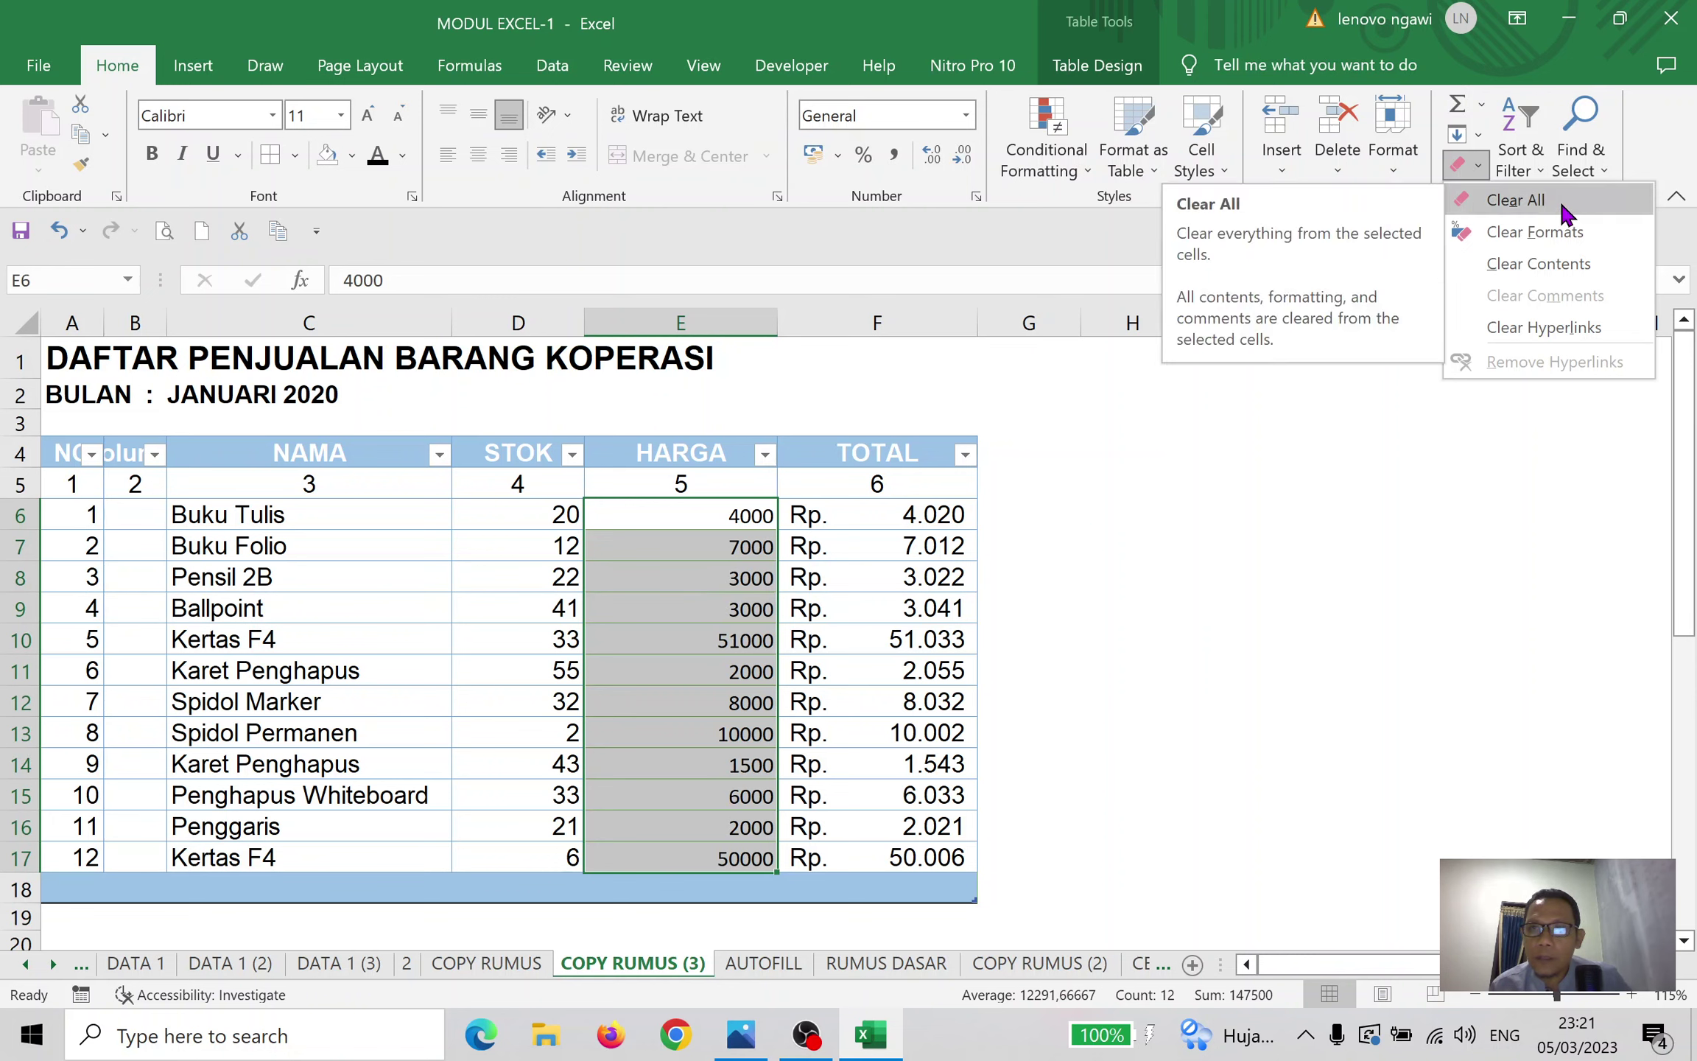
left_click(1569, 201)
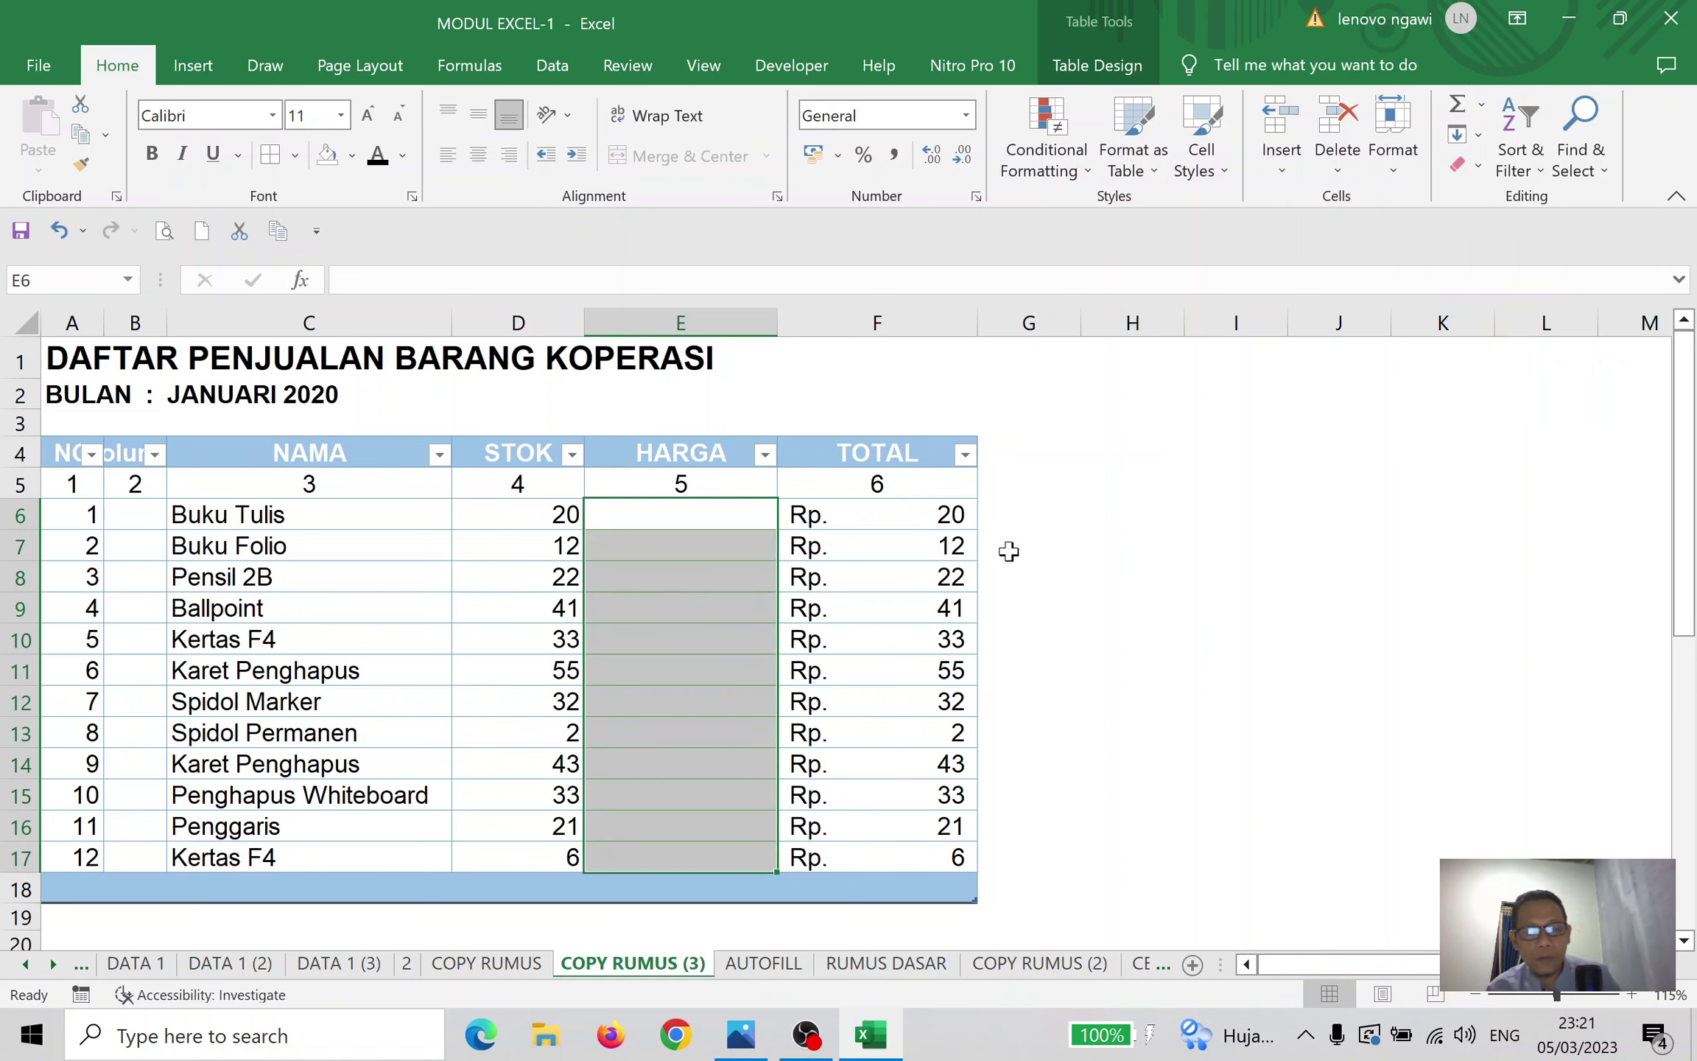
key("ctrl+z")
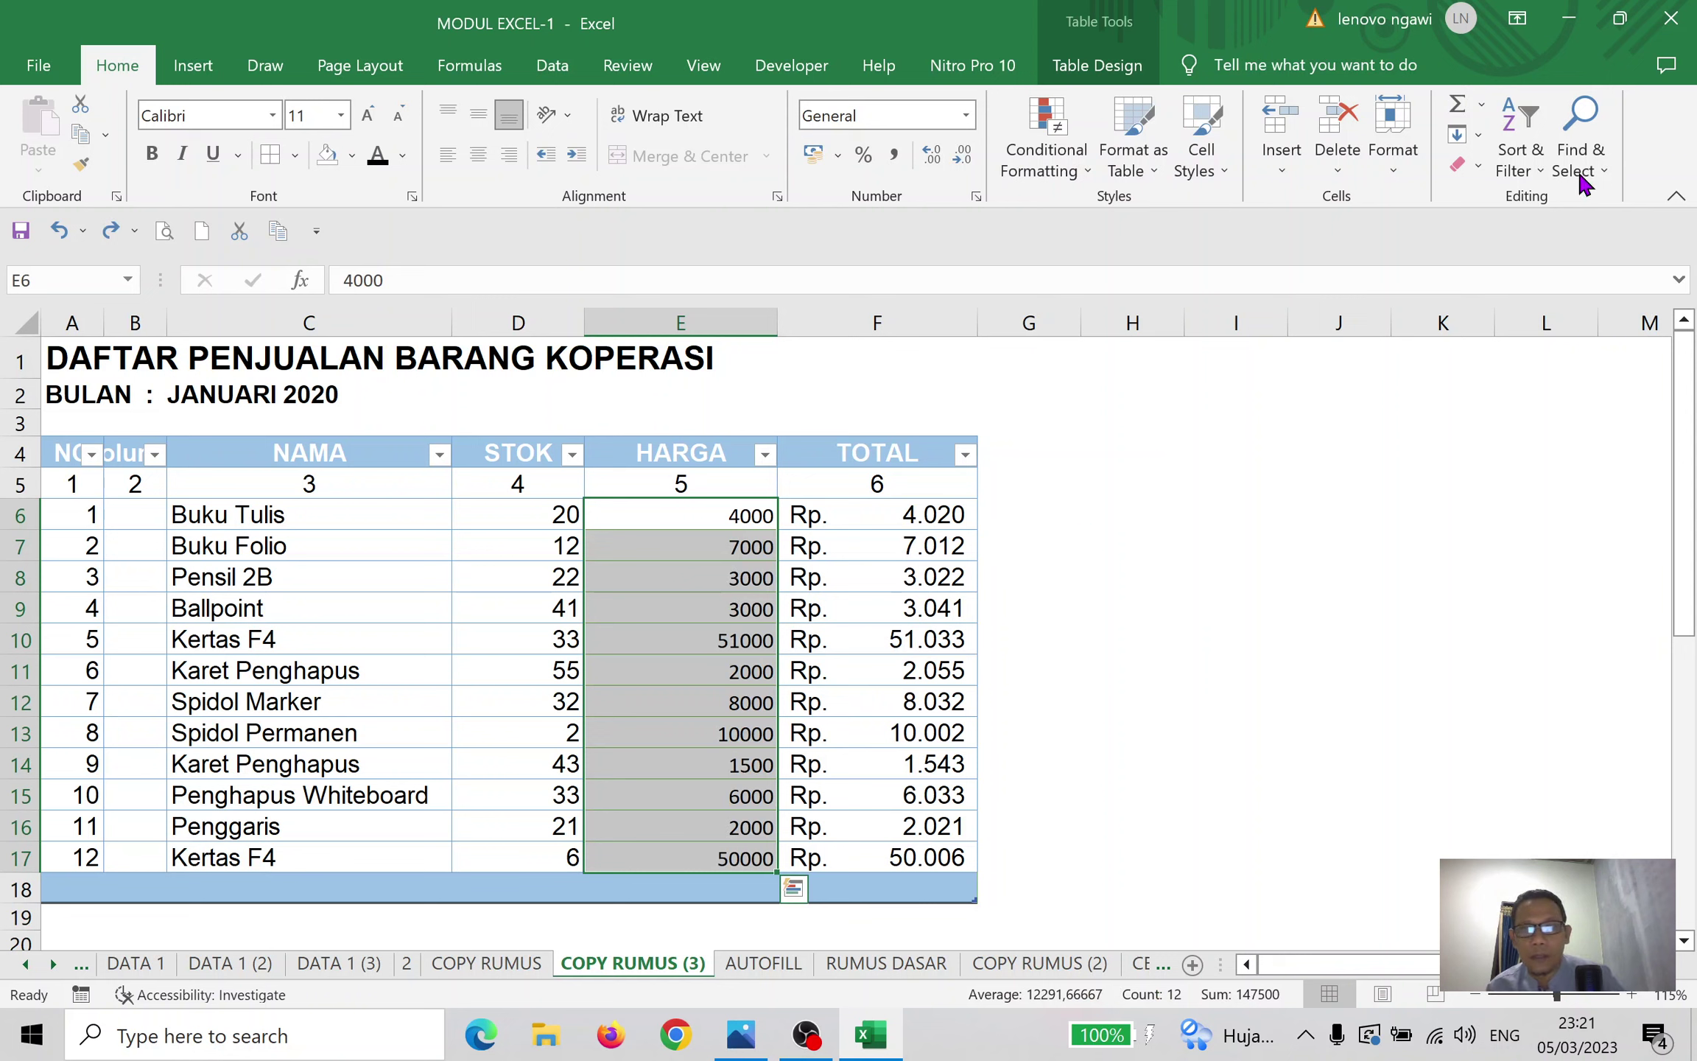
left_click(1481, 172)
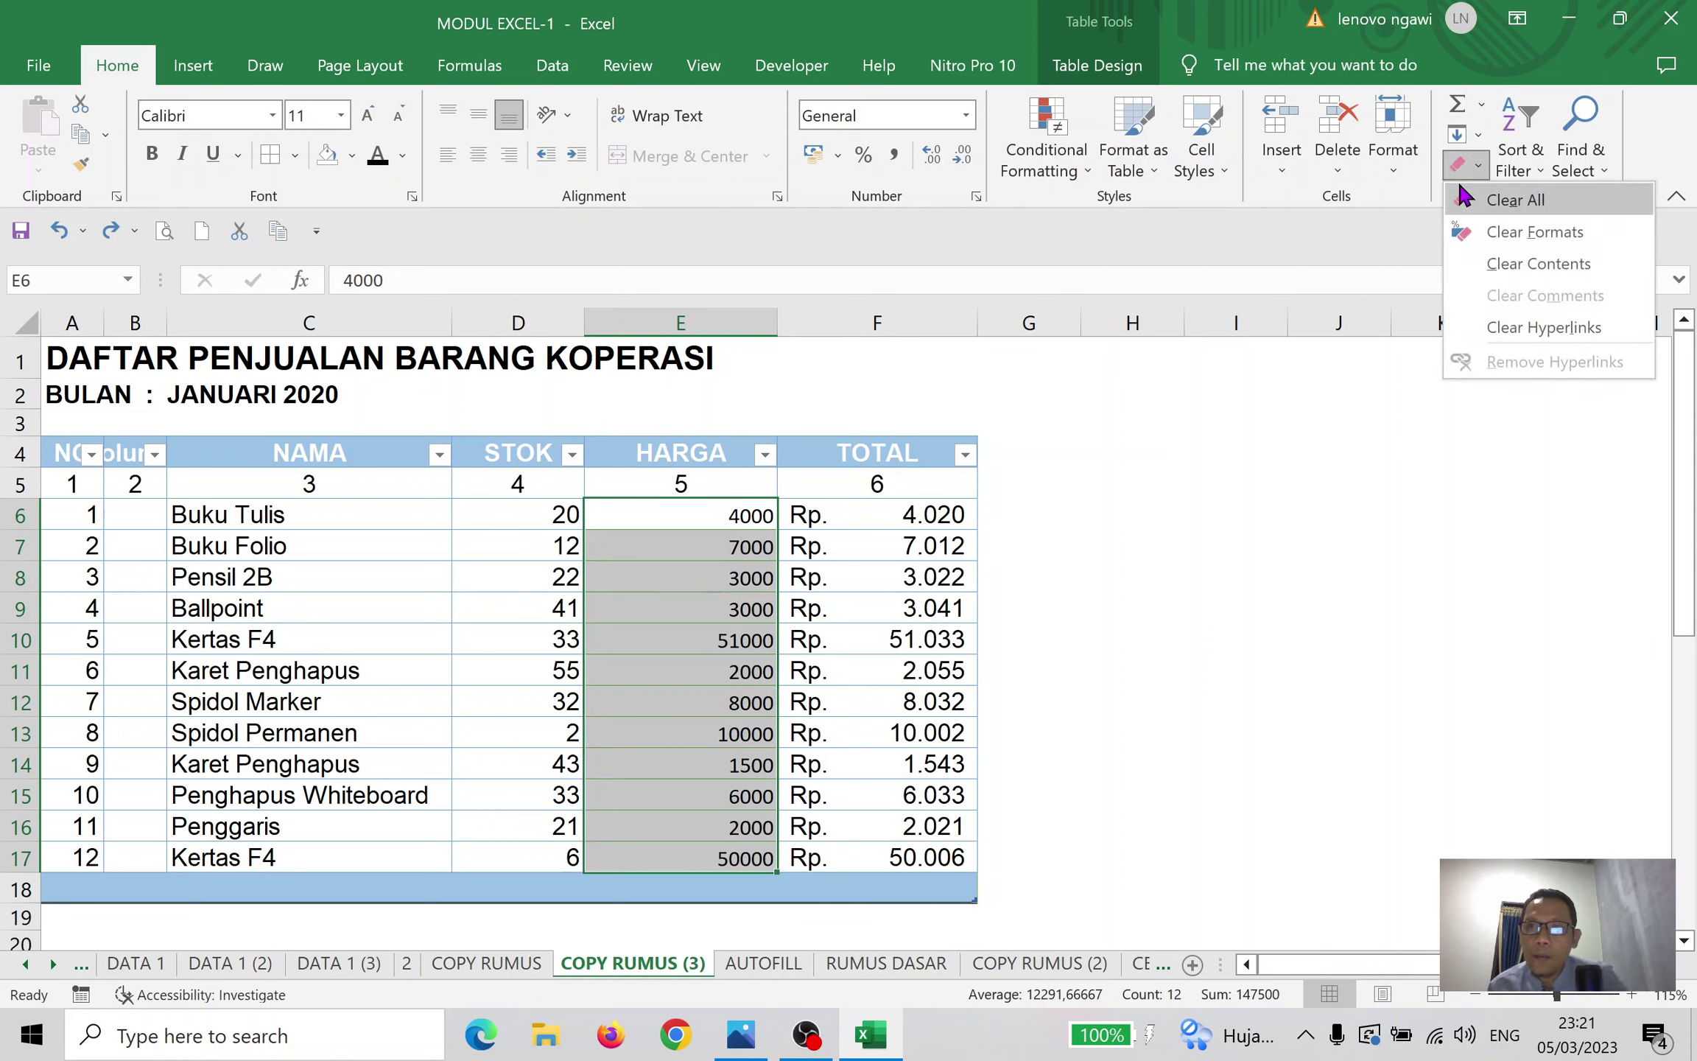
left_click(1512, 264)
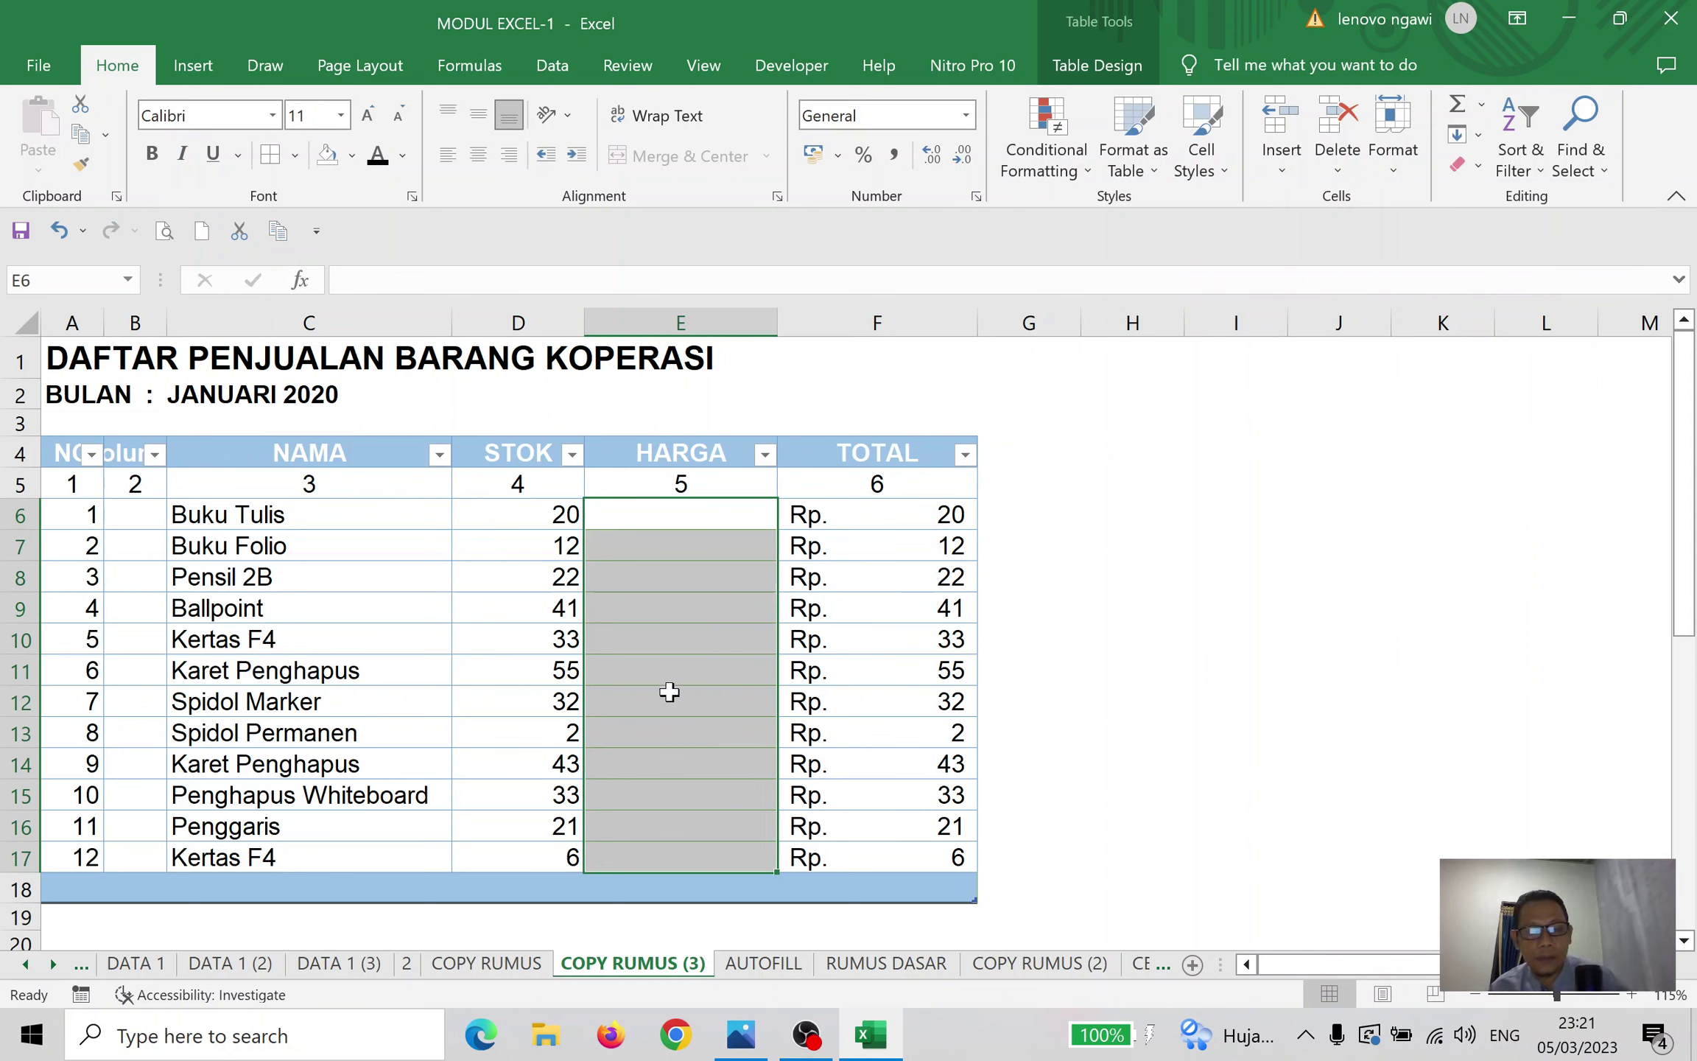
key("ctrl+z")
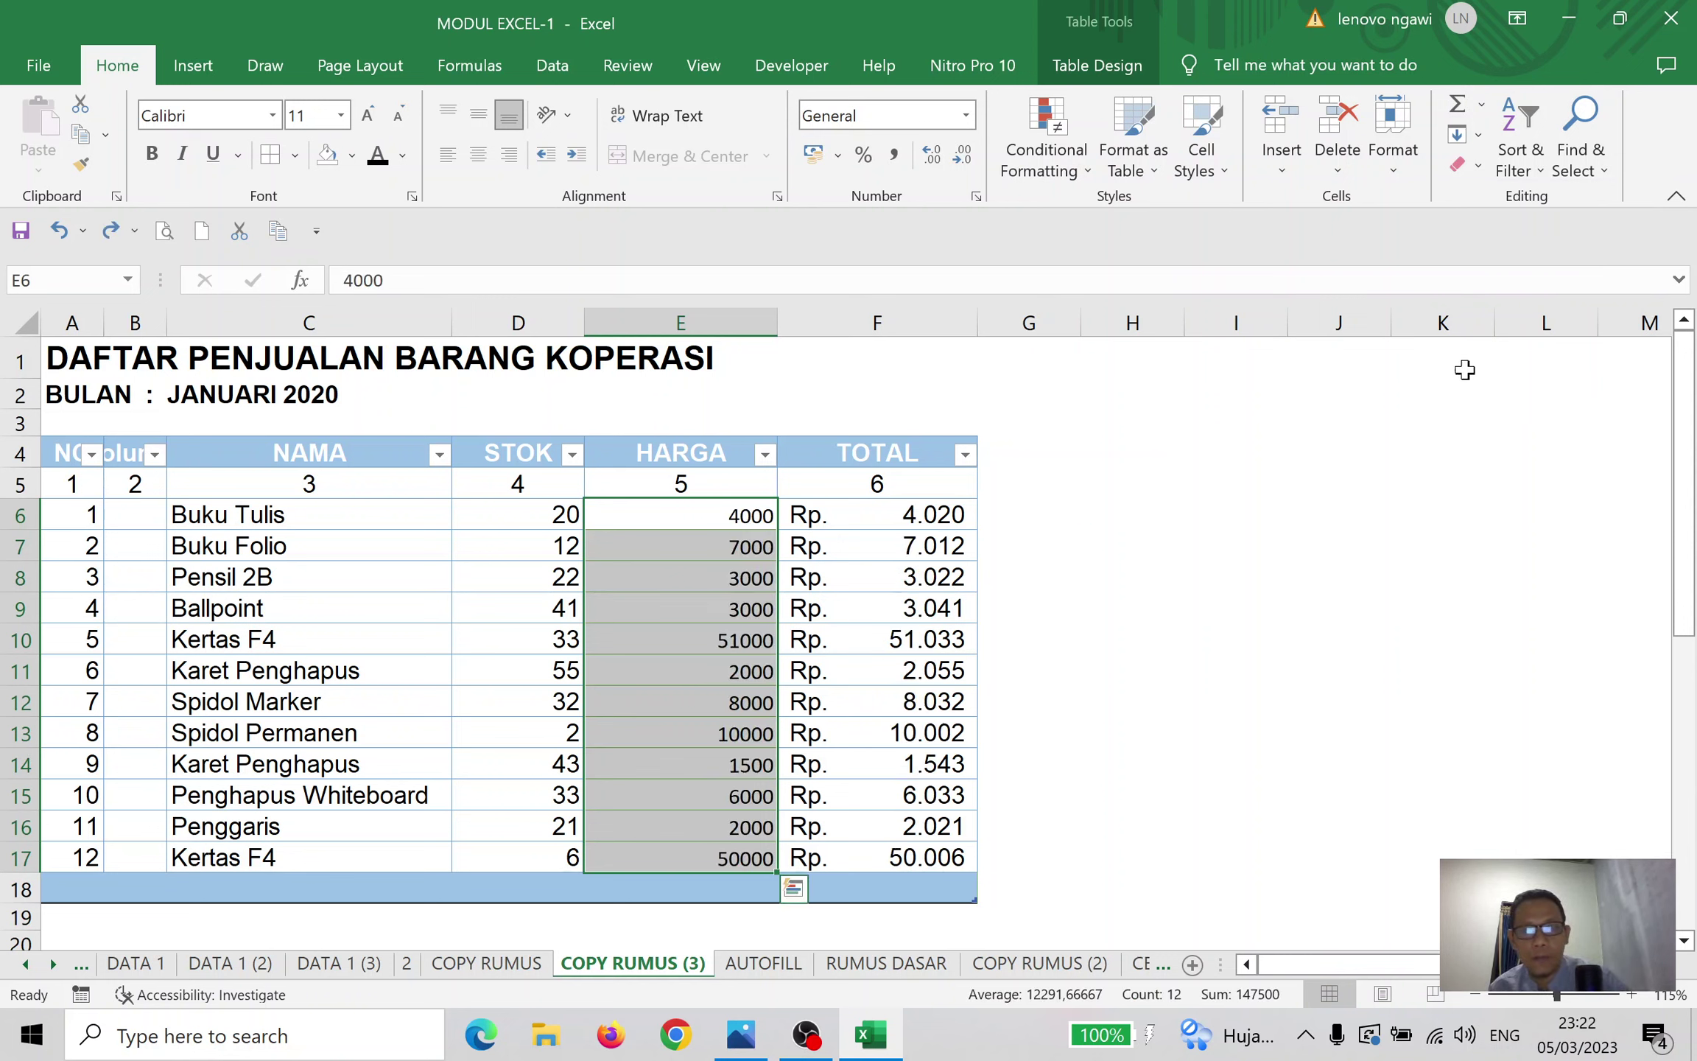
Clear the hyperlinks from the HARGA prices in E6:E17
left_click(1475, 166)
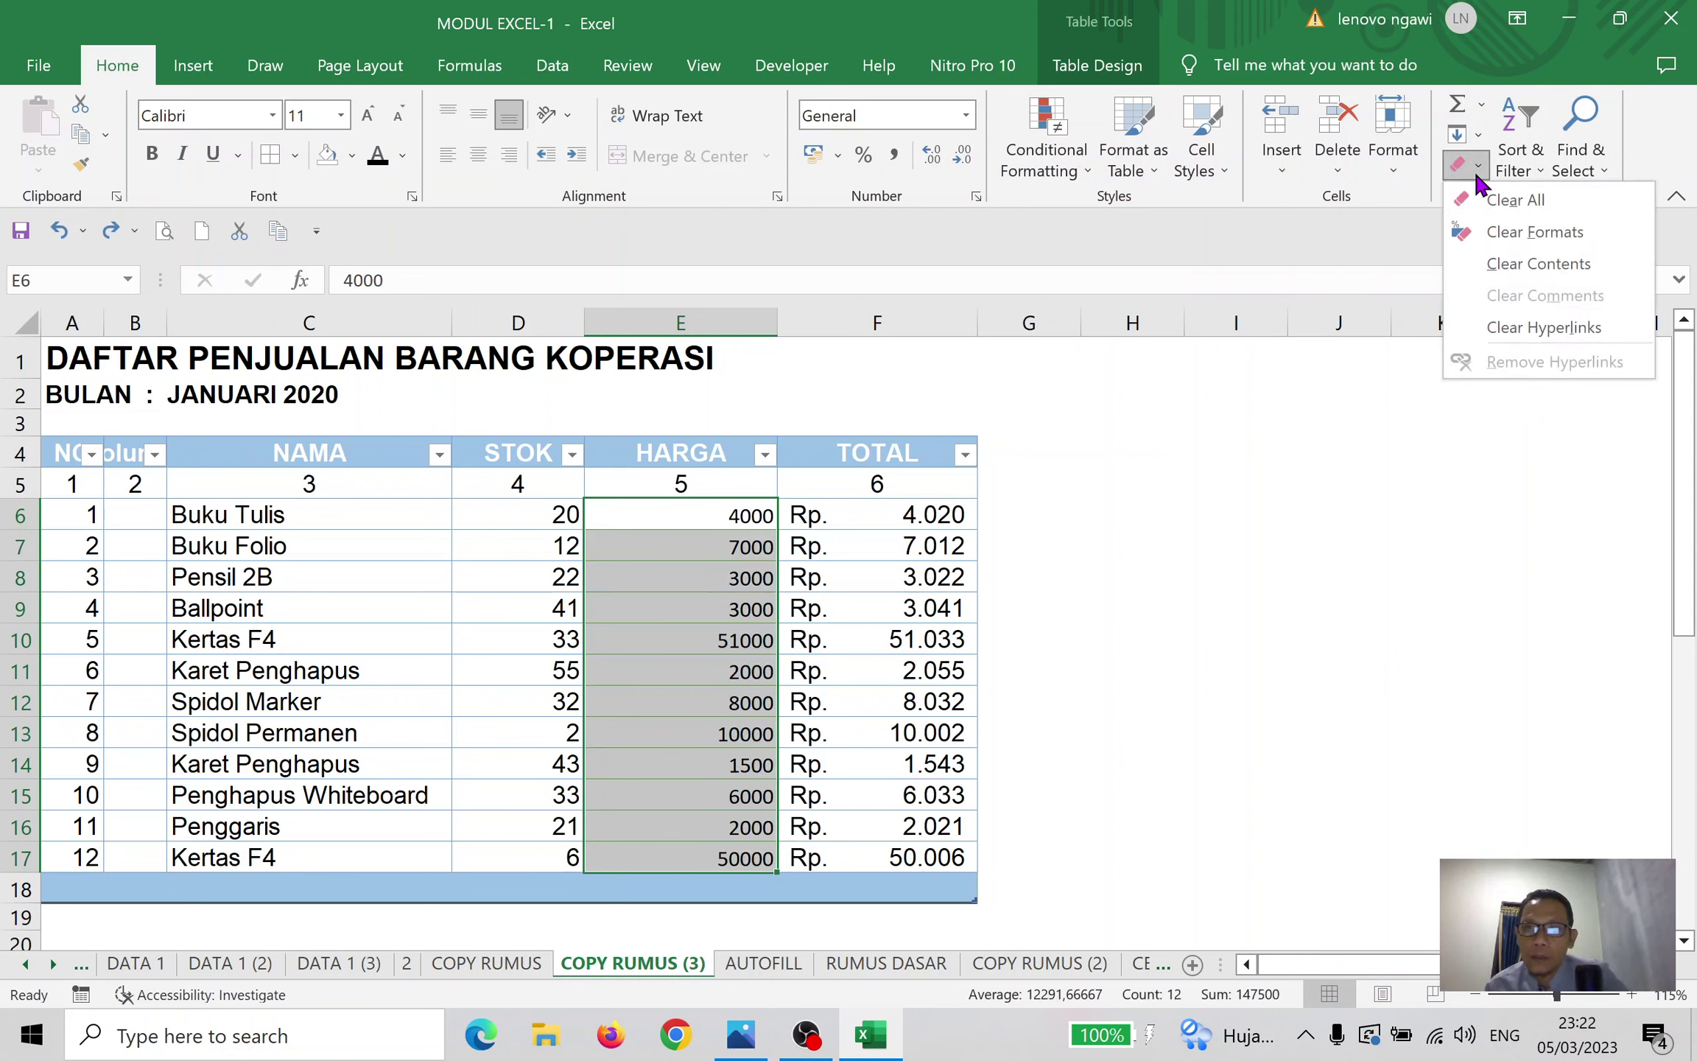
left_click(1515, 331)
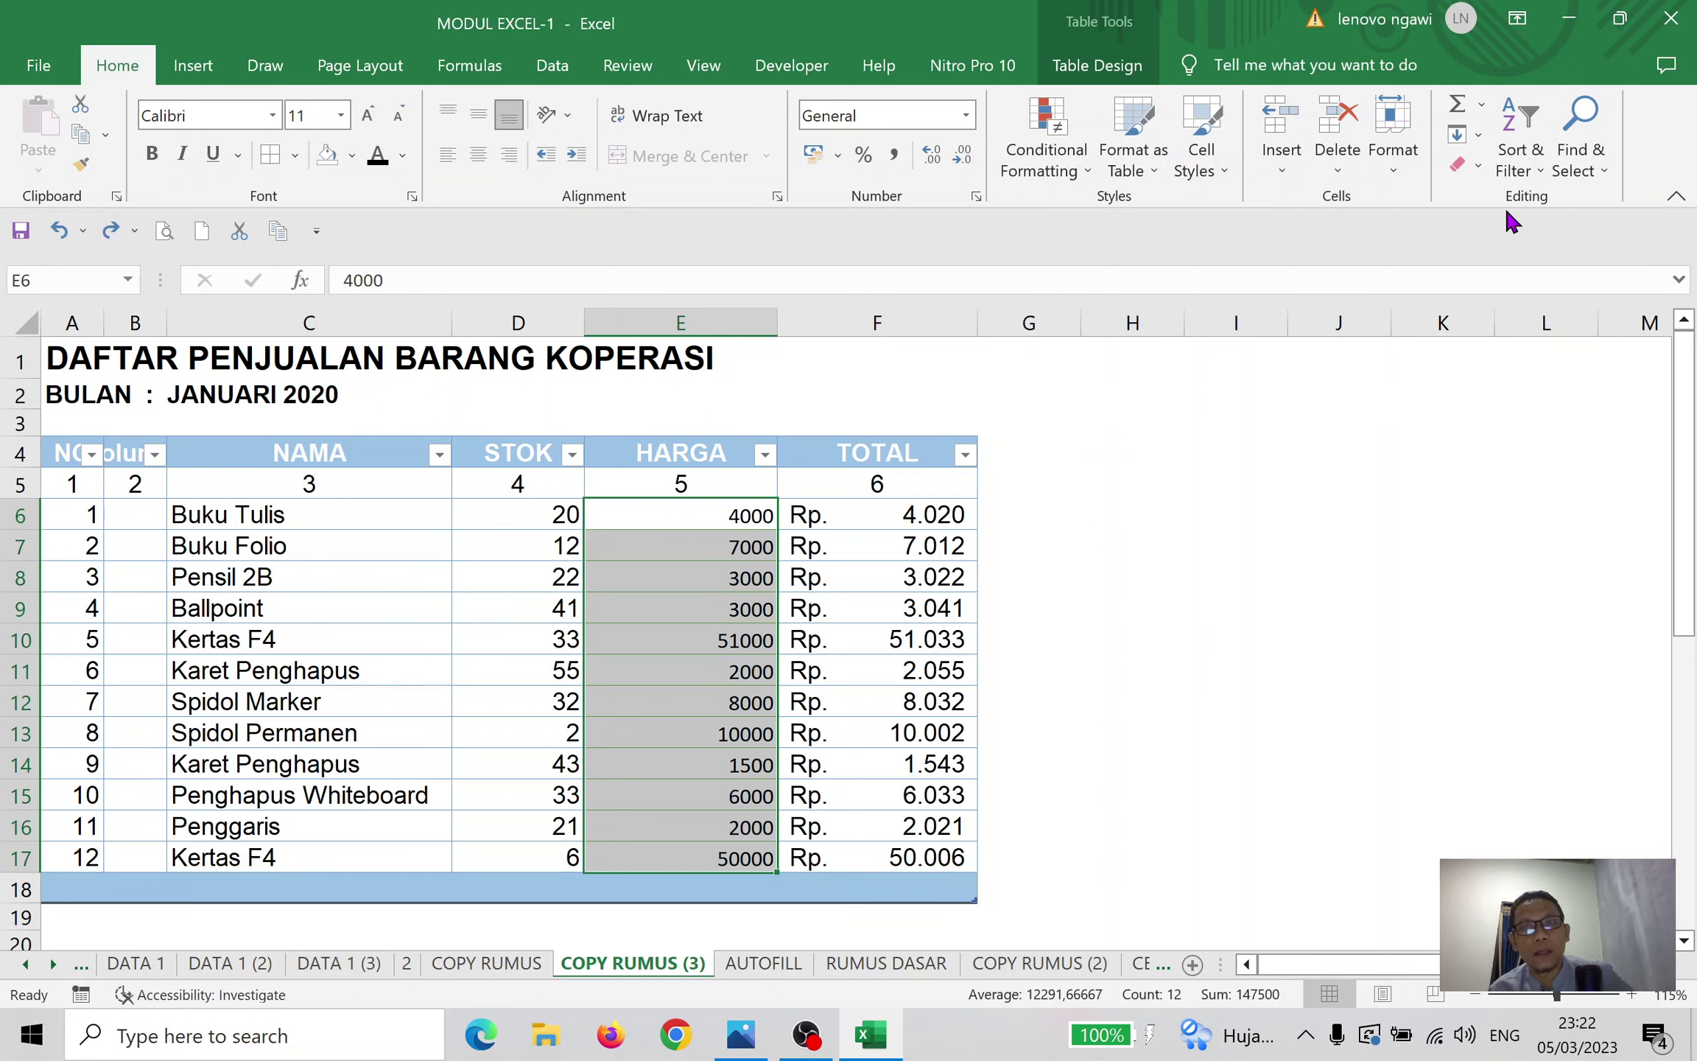
left_click(1478, 168)
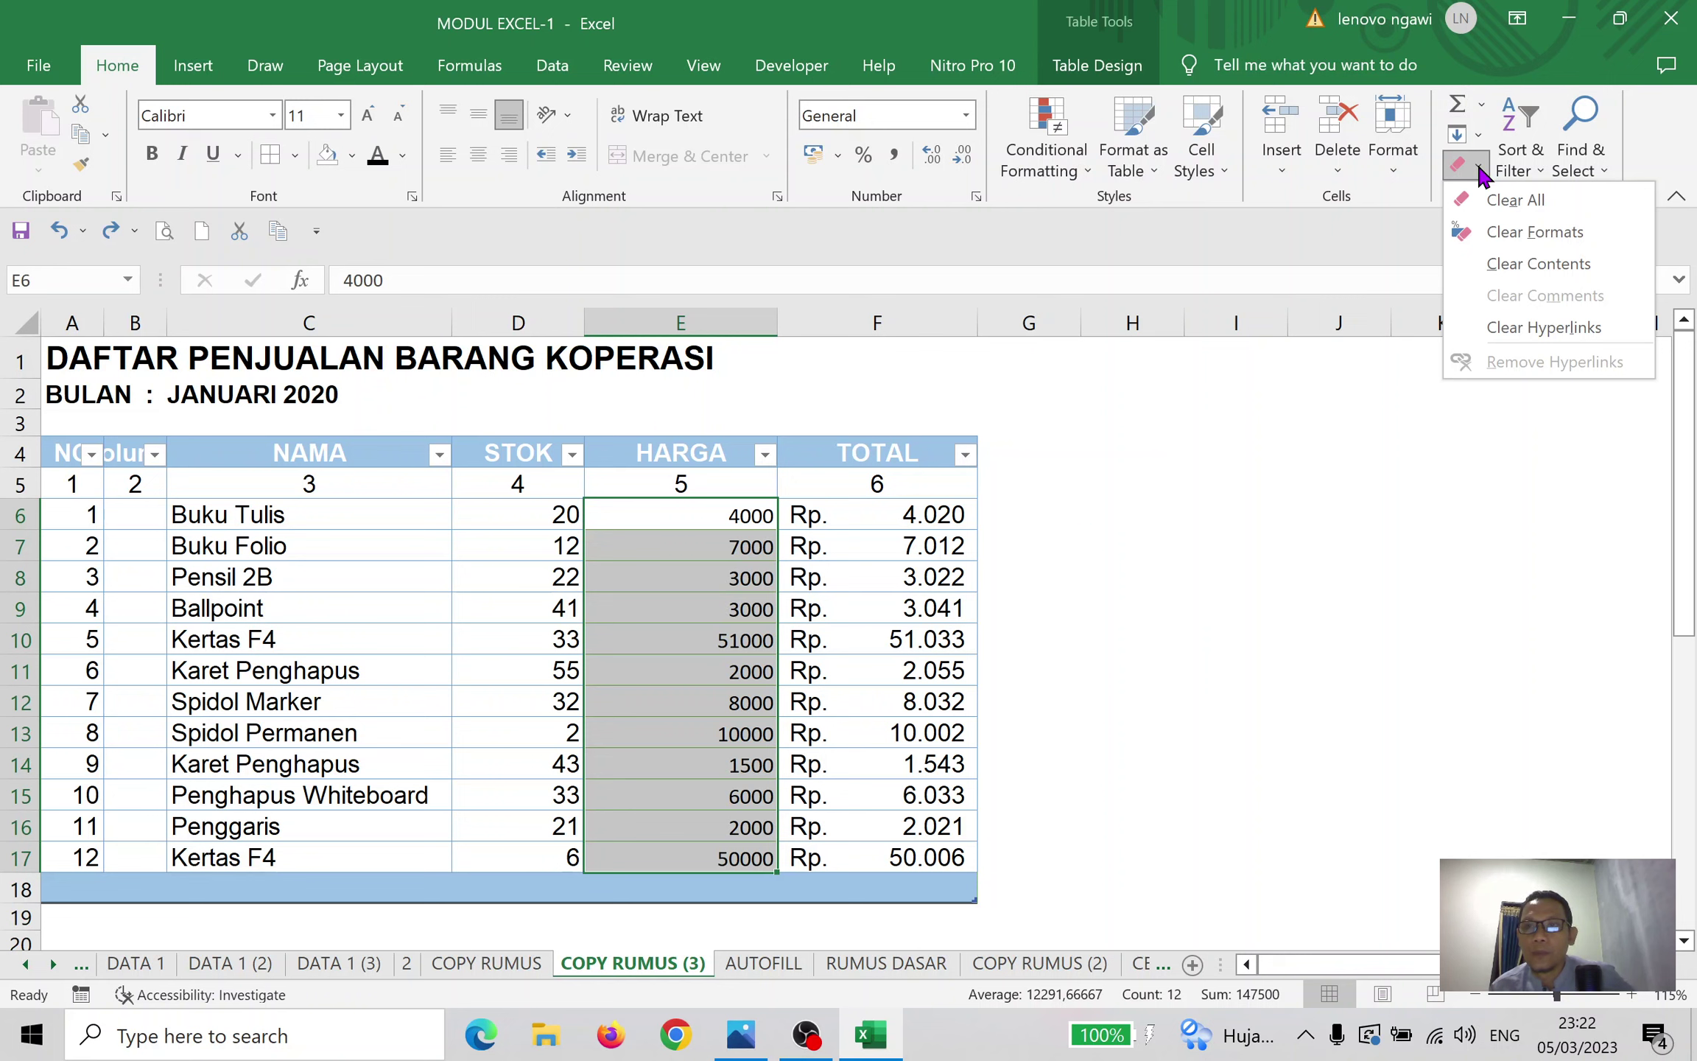
left_click(1409, 212)
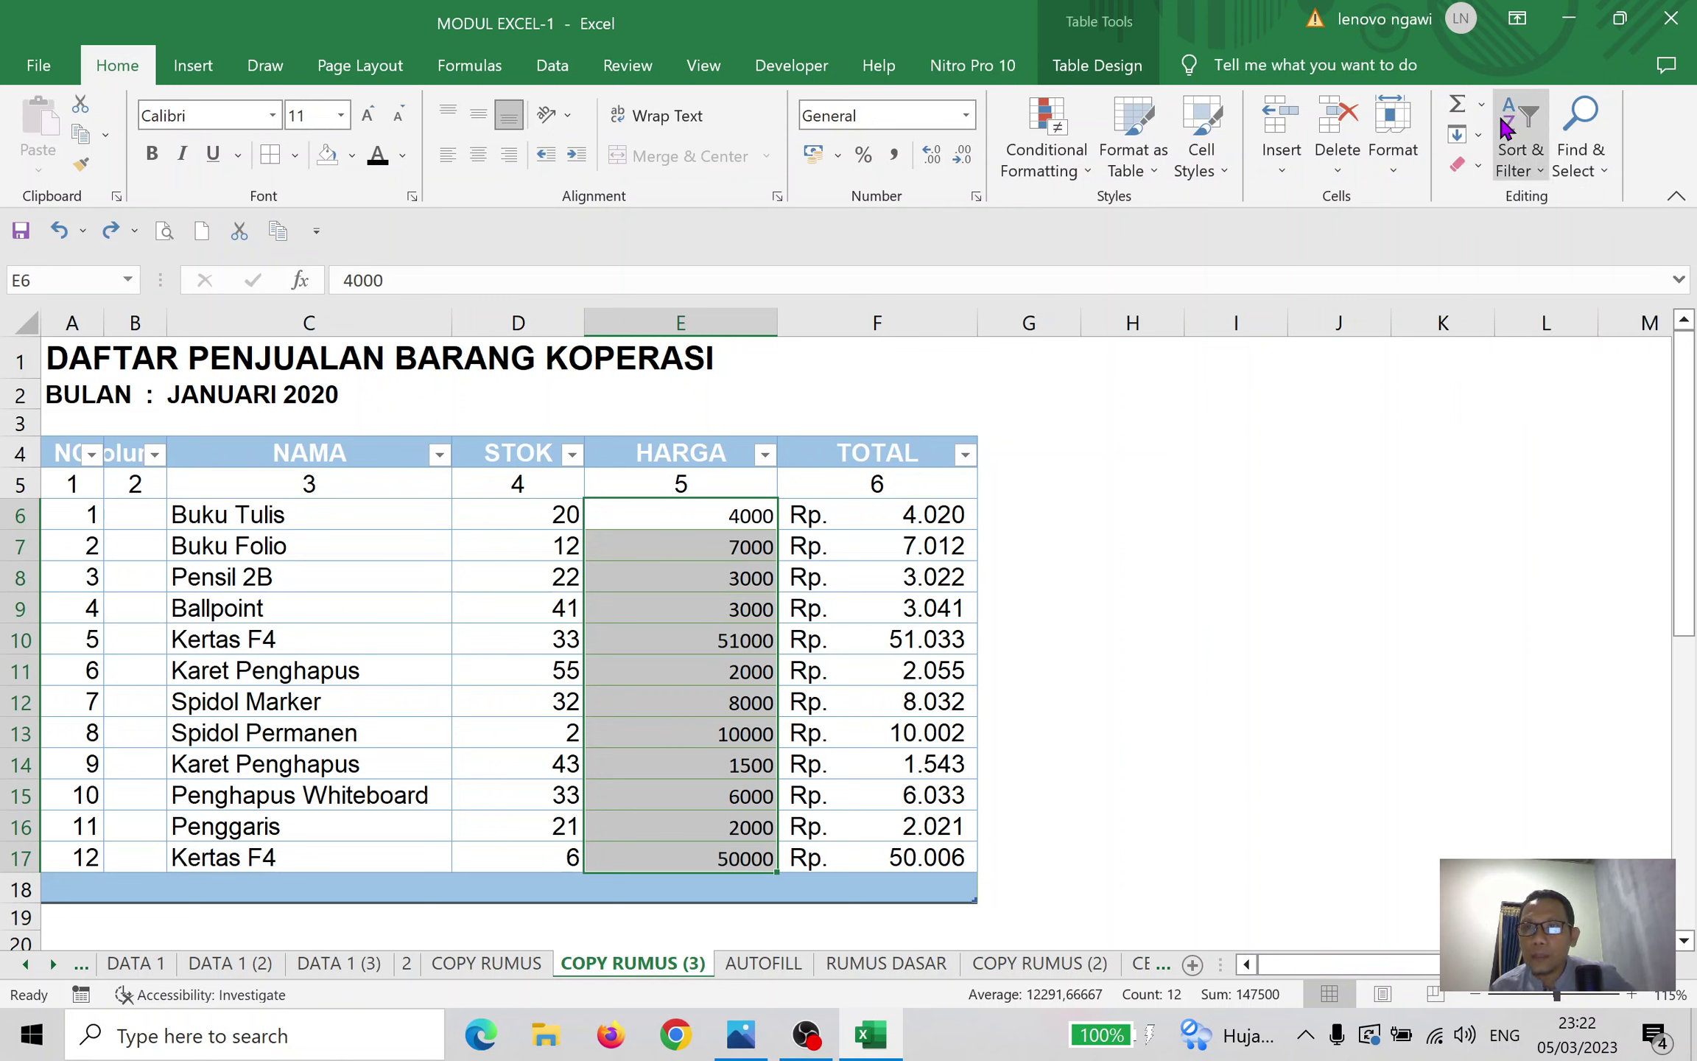
Sort the table by the HARGA column from smallest to largest, and again from largest to smallest
left_click(1536, 163)
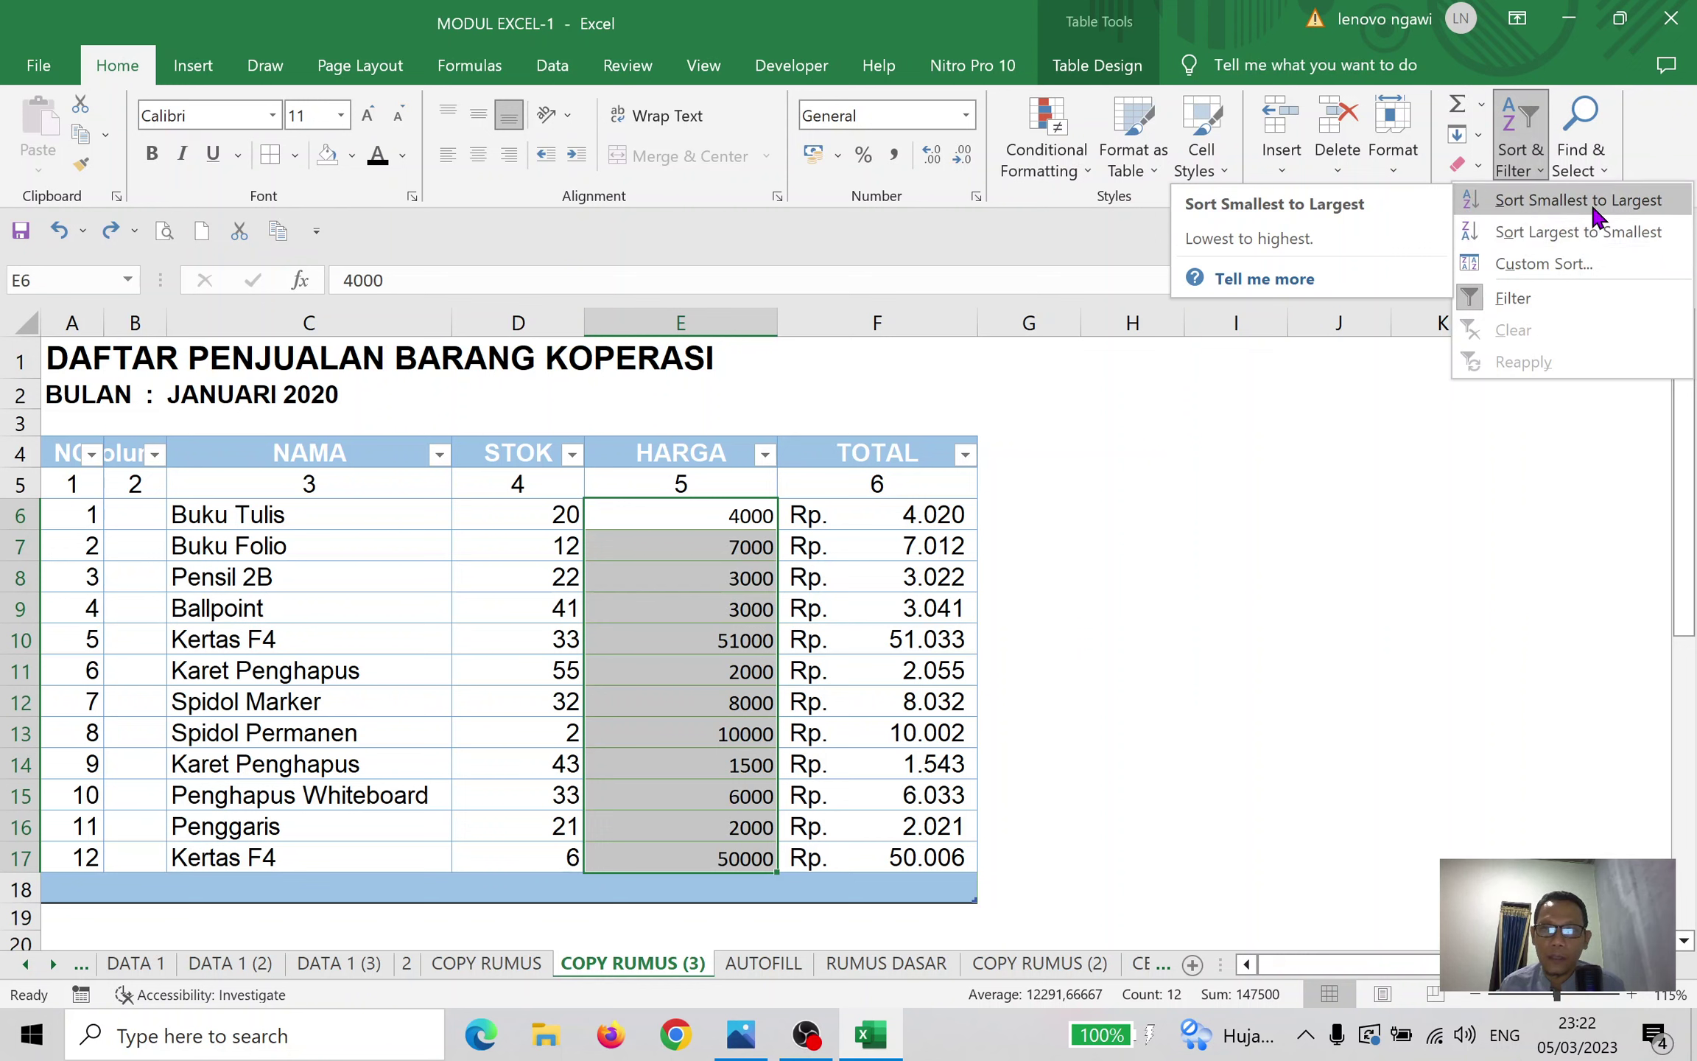
left_click(1590, 202)
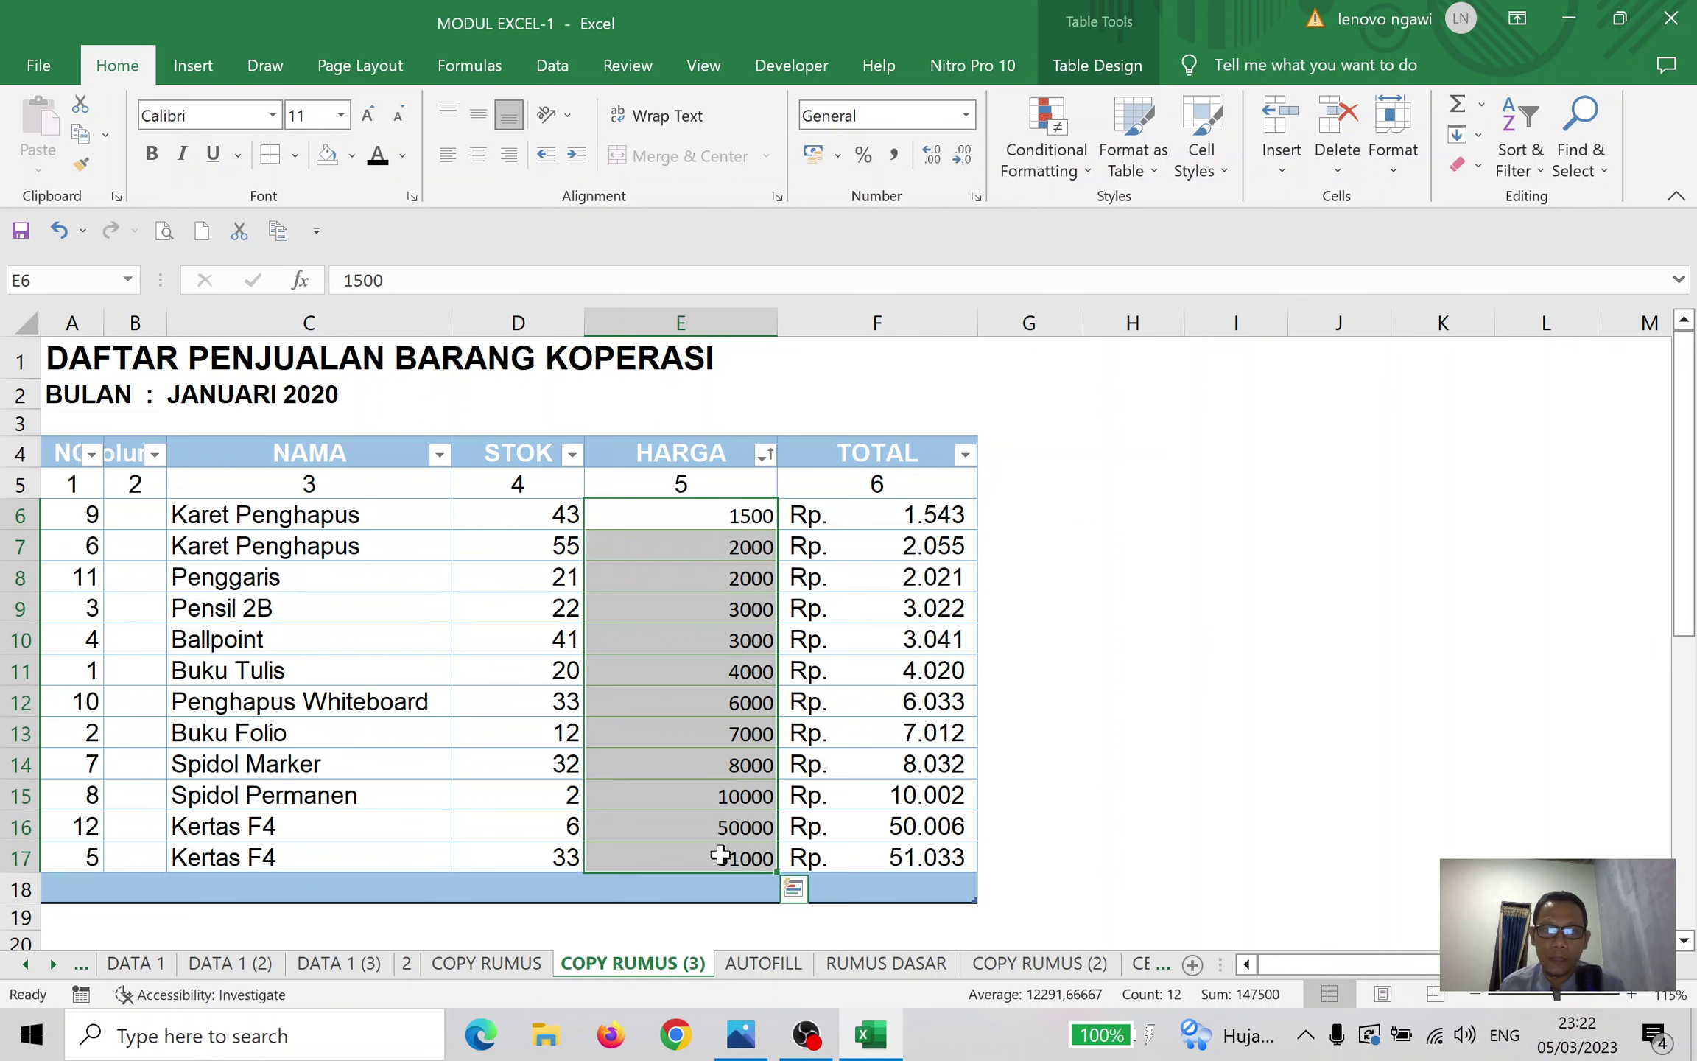
left_click(1547, 169)
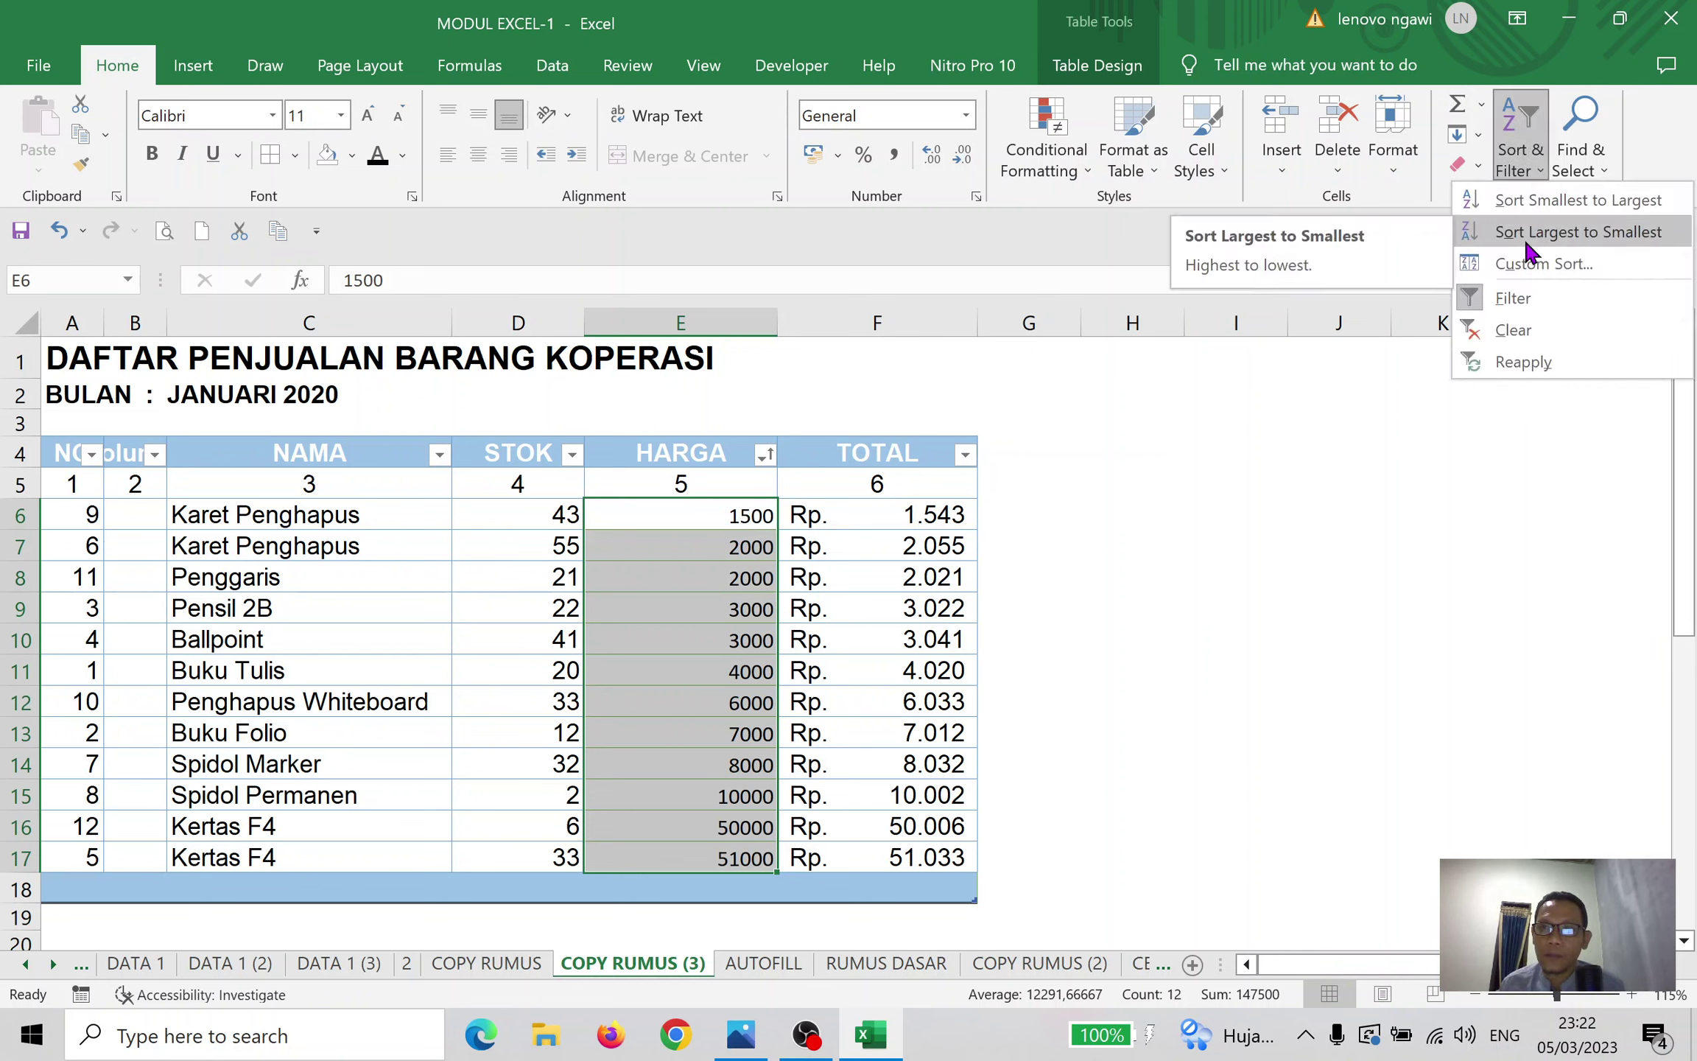
left_click(1613, 232)
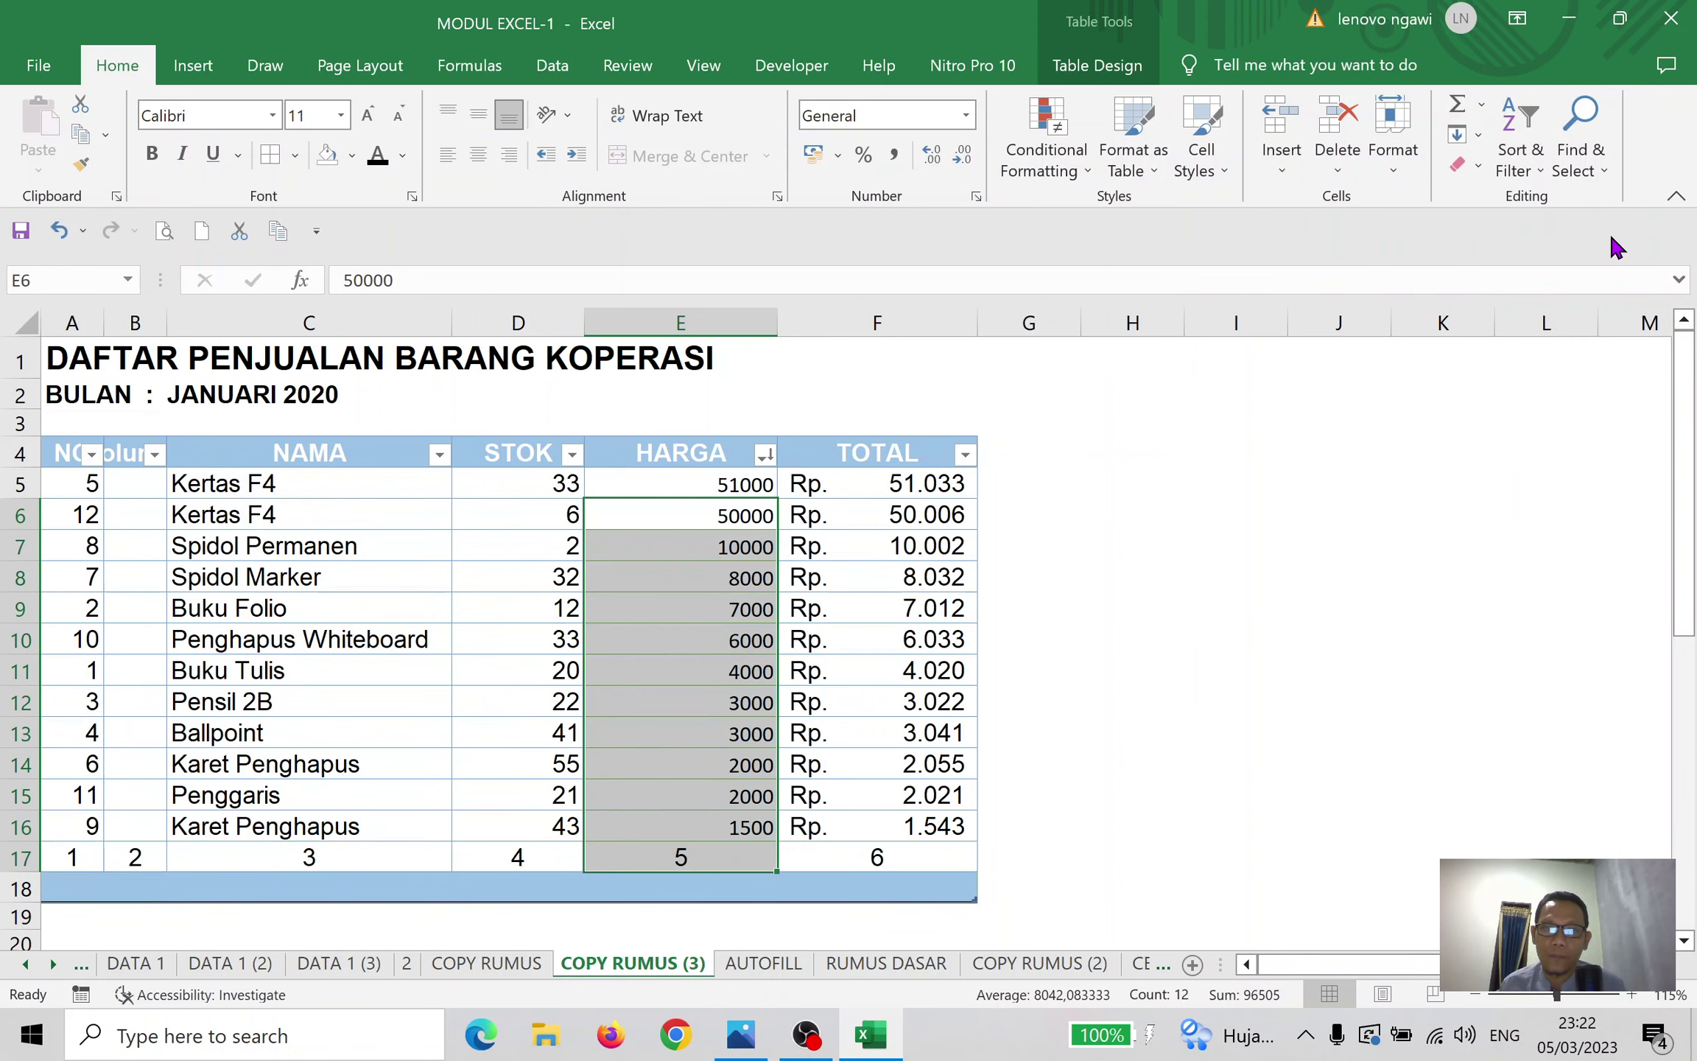
Custom-sort the table by the NO column on cell values, ordered smallest to largest
left_click(1516, 171)
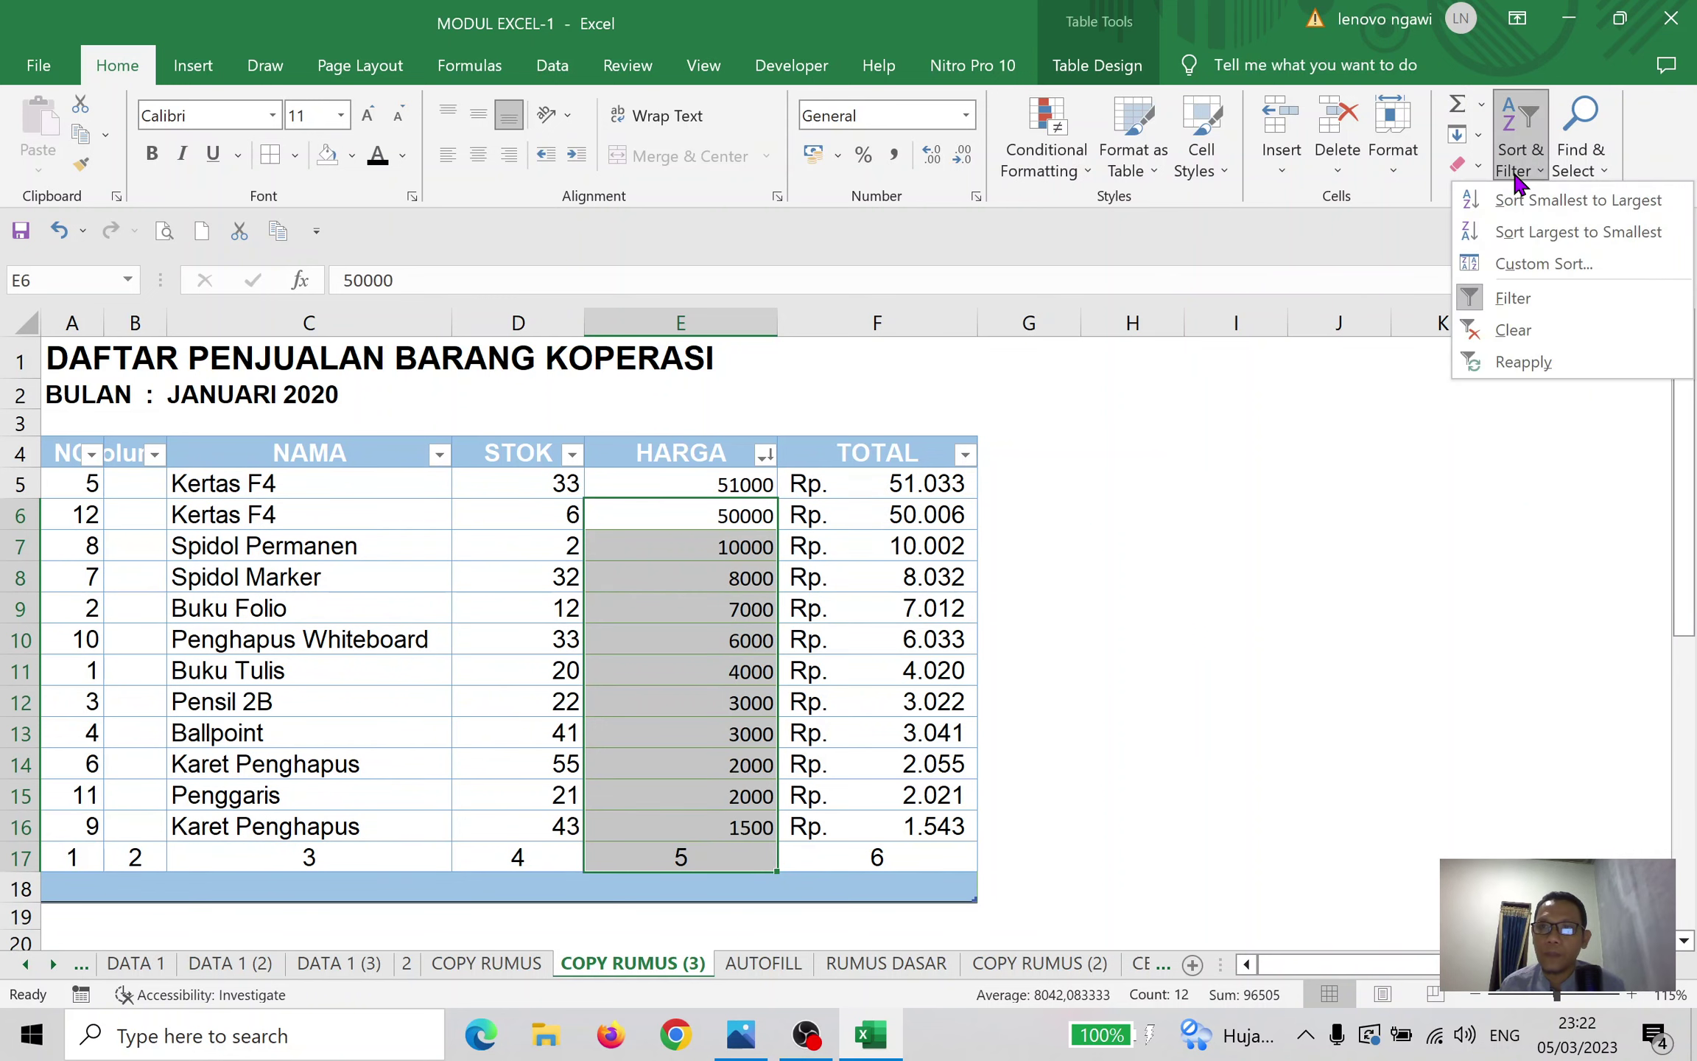
left_click(1556, 269)
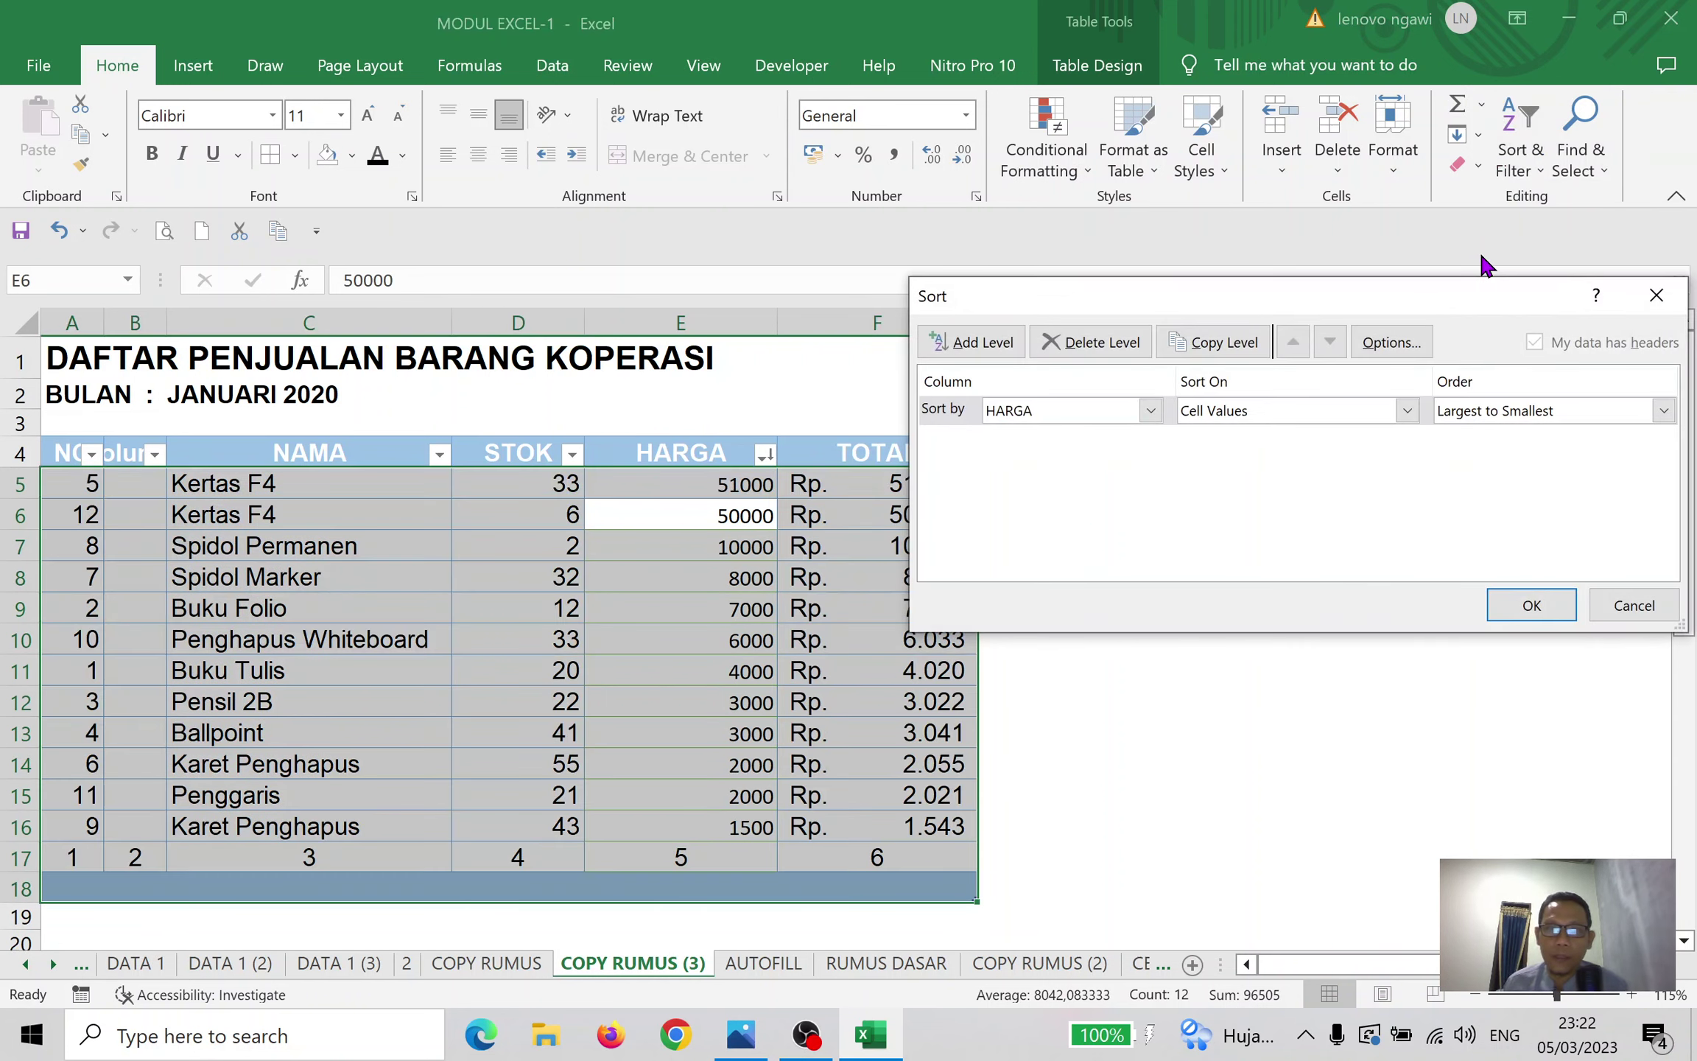
left_click_drag(1438, 293, 1153, 237)
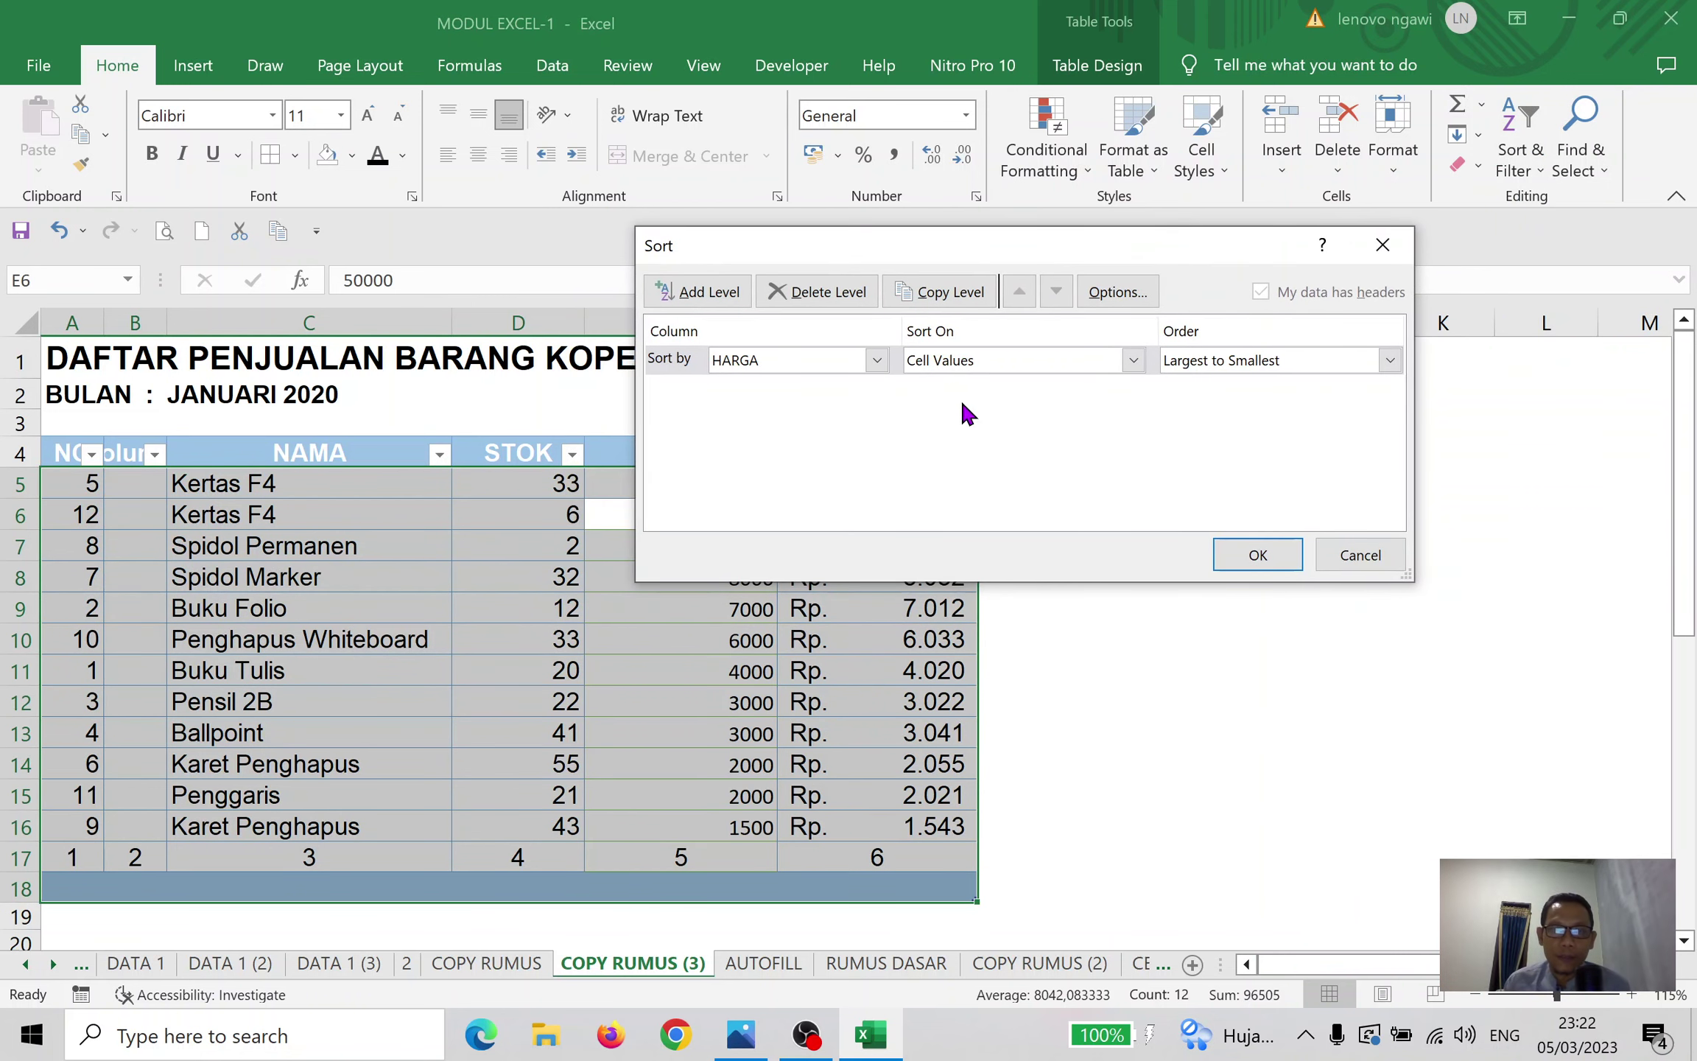
left_click(876, 359)
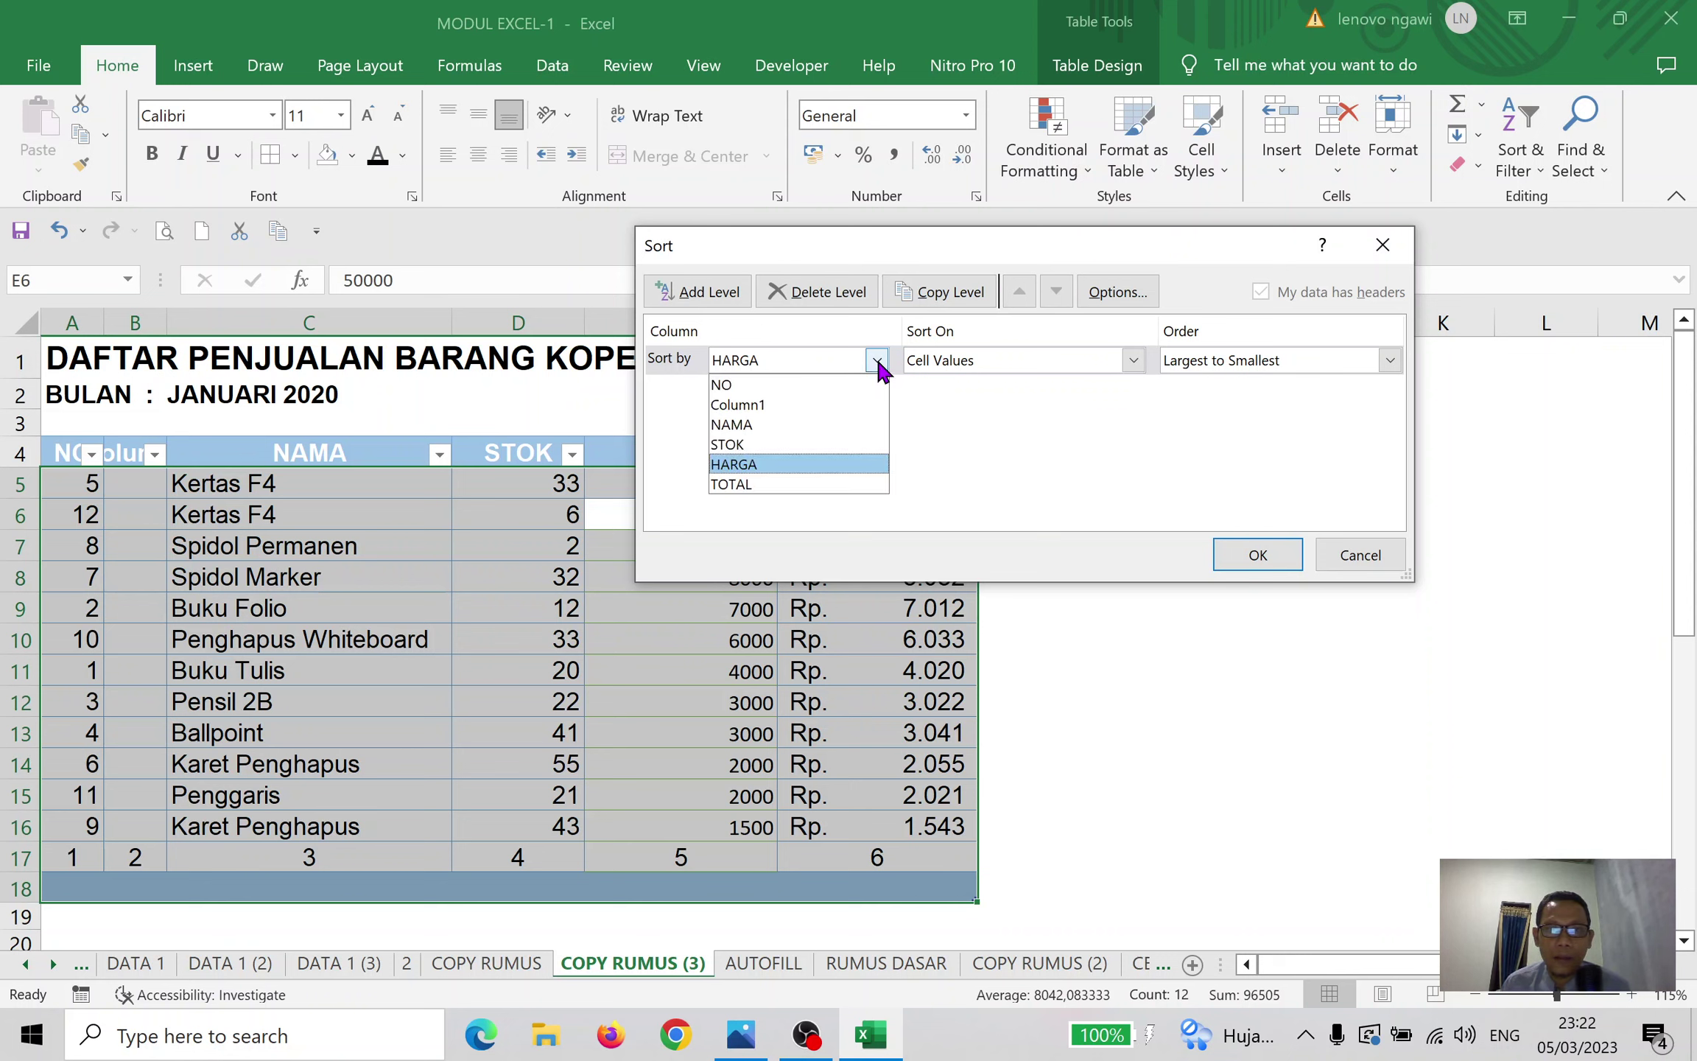
left_click(778, 377)
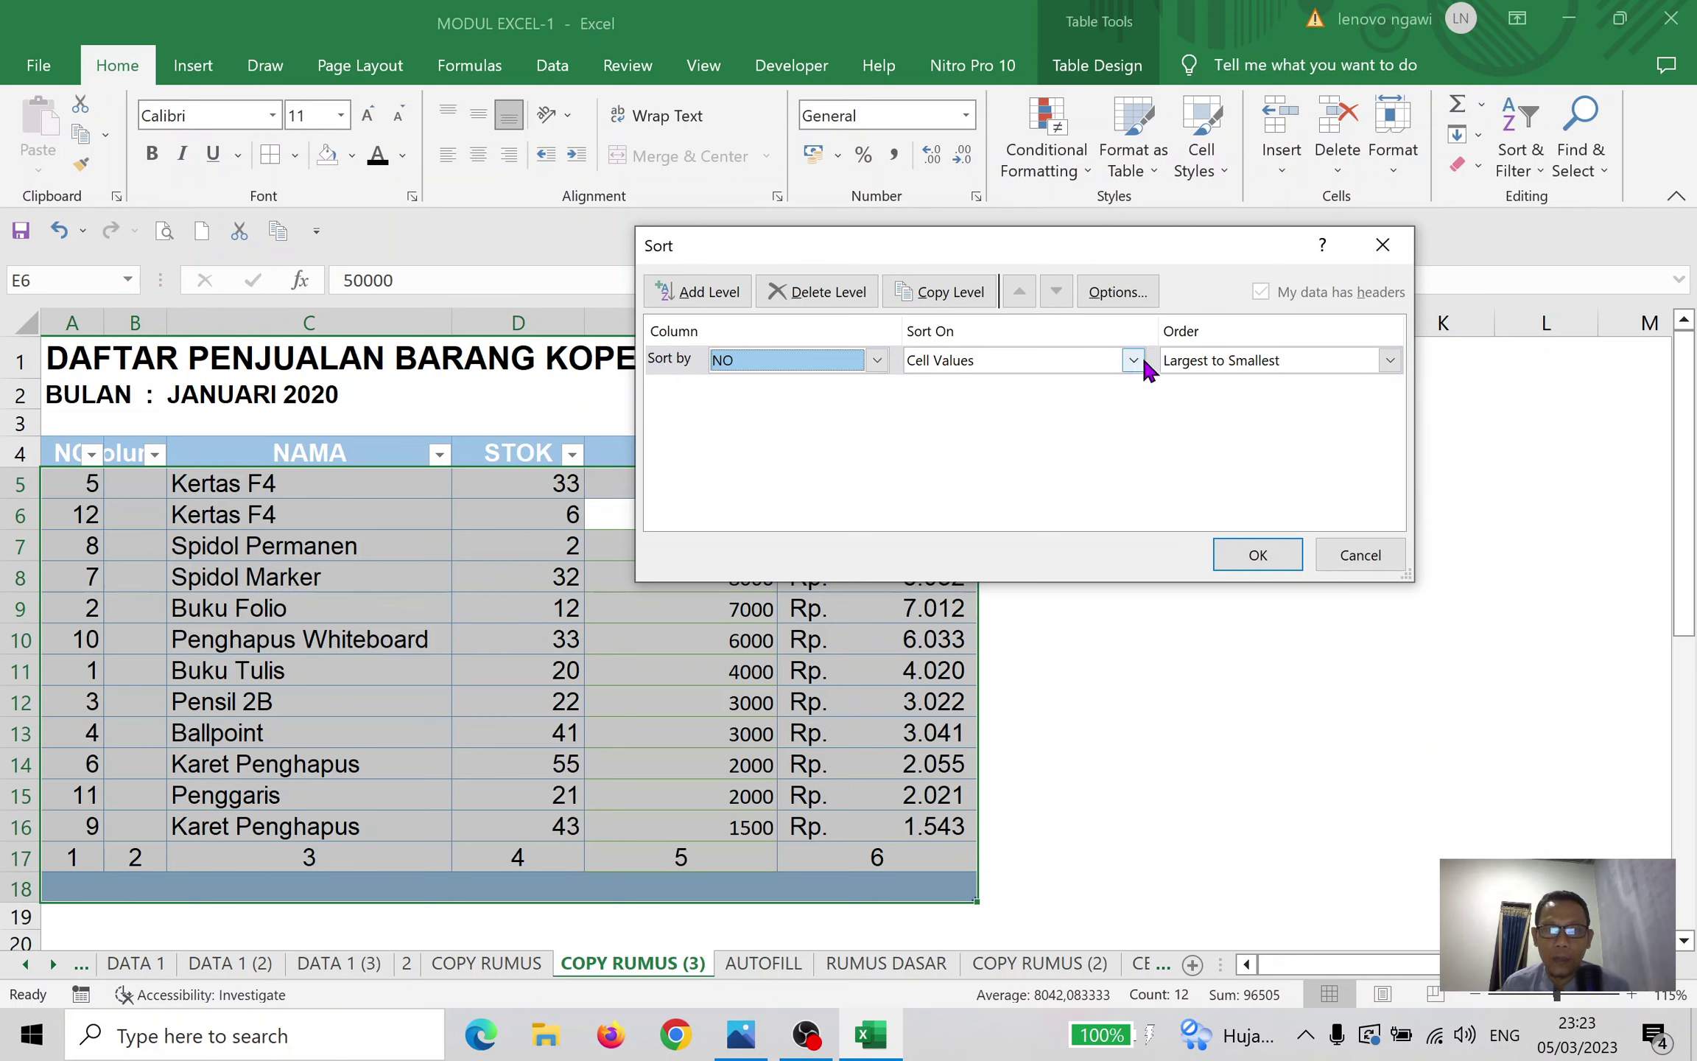
left_click(1391, 357)
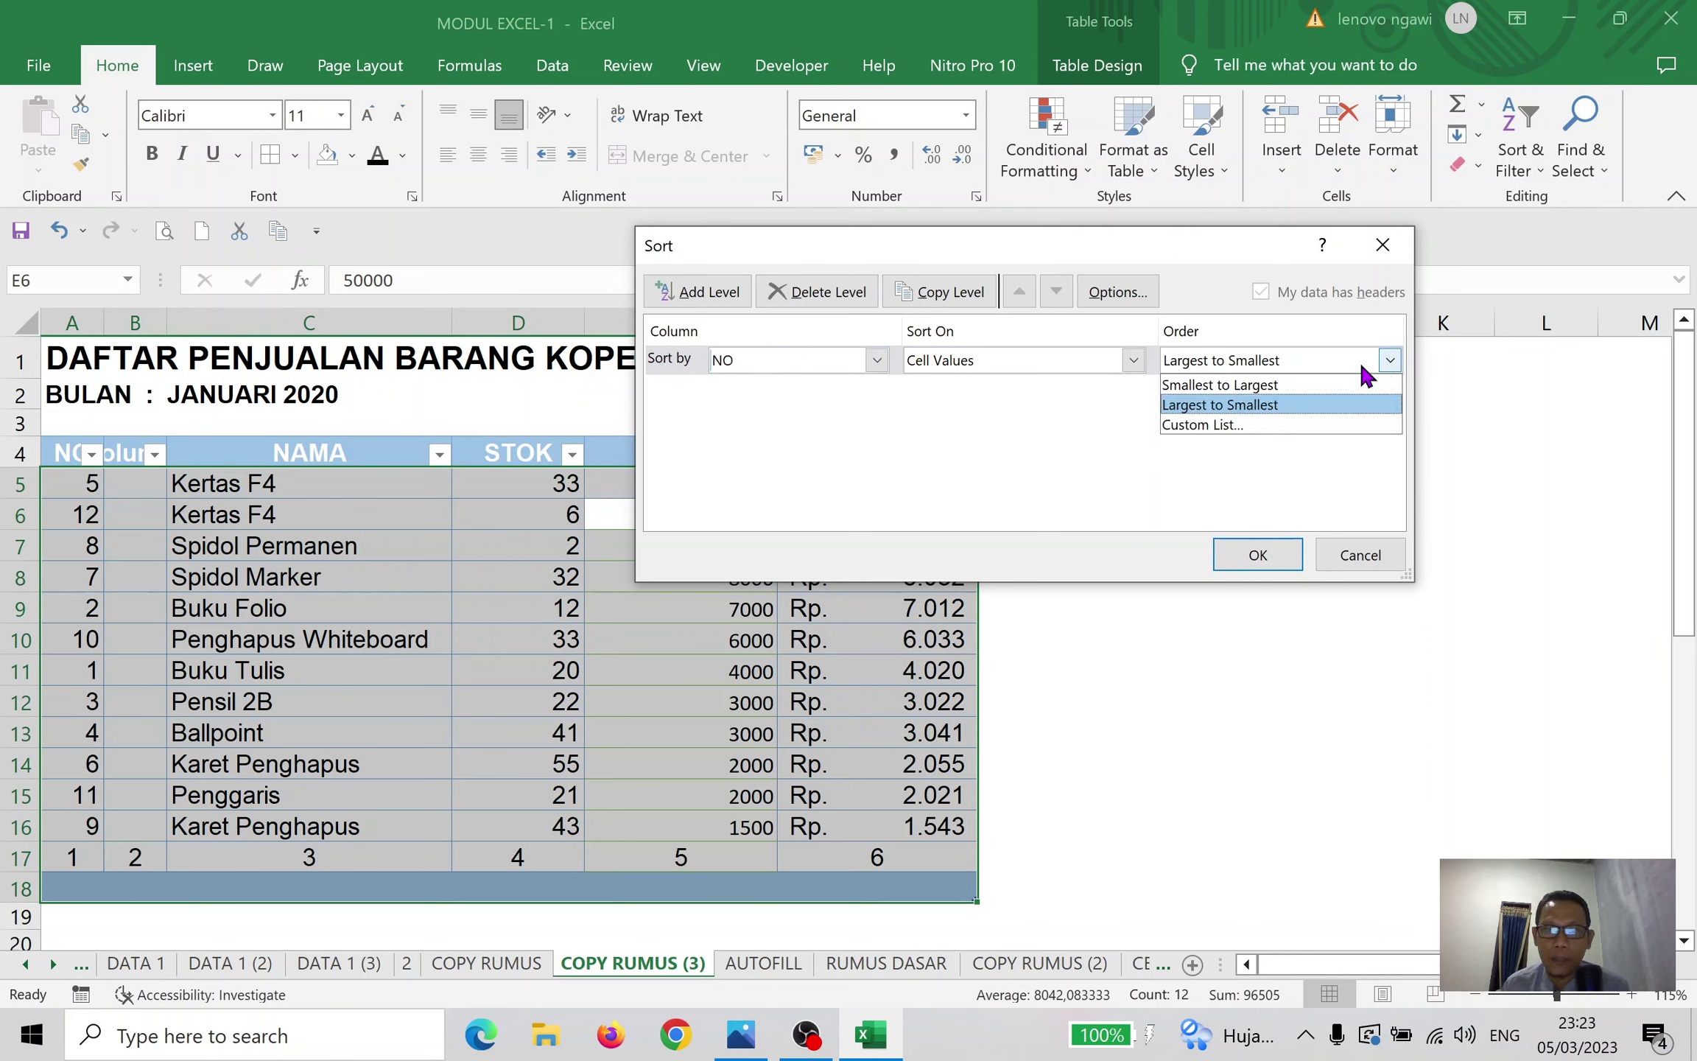
left_click(1303, 385)
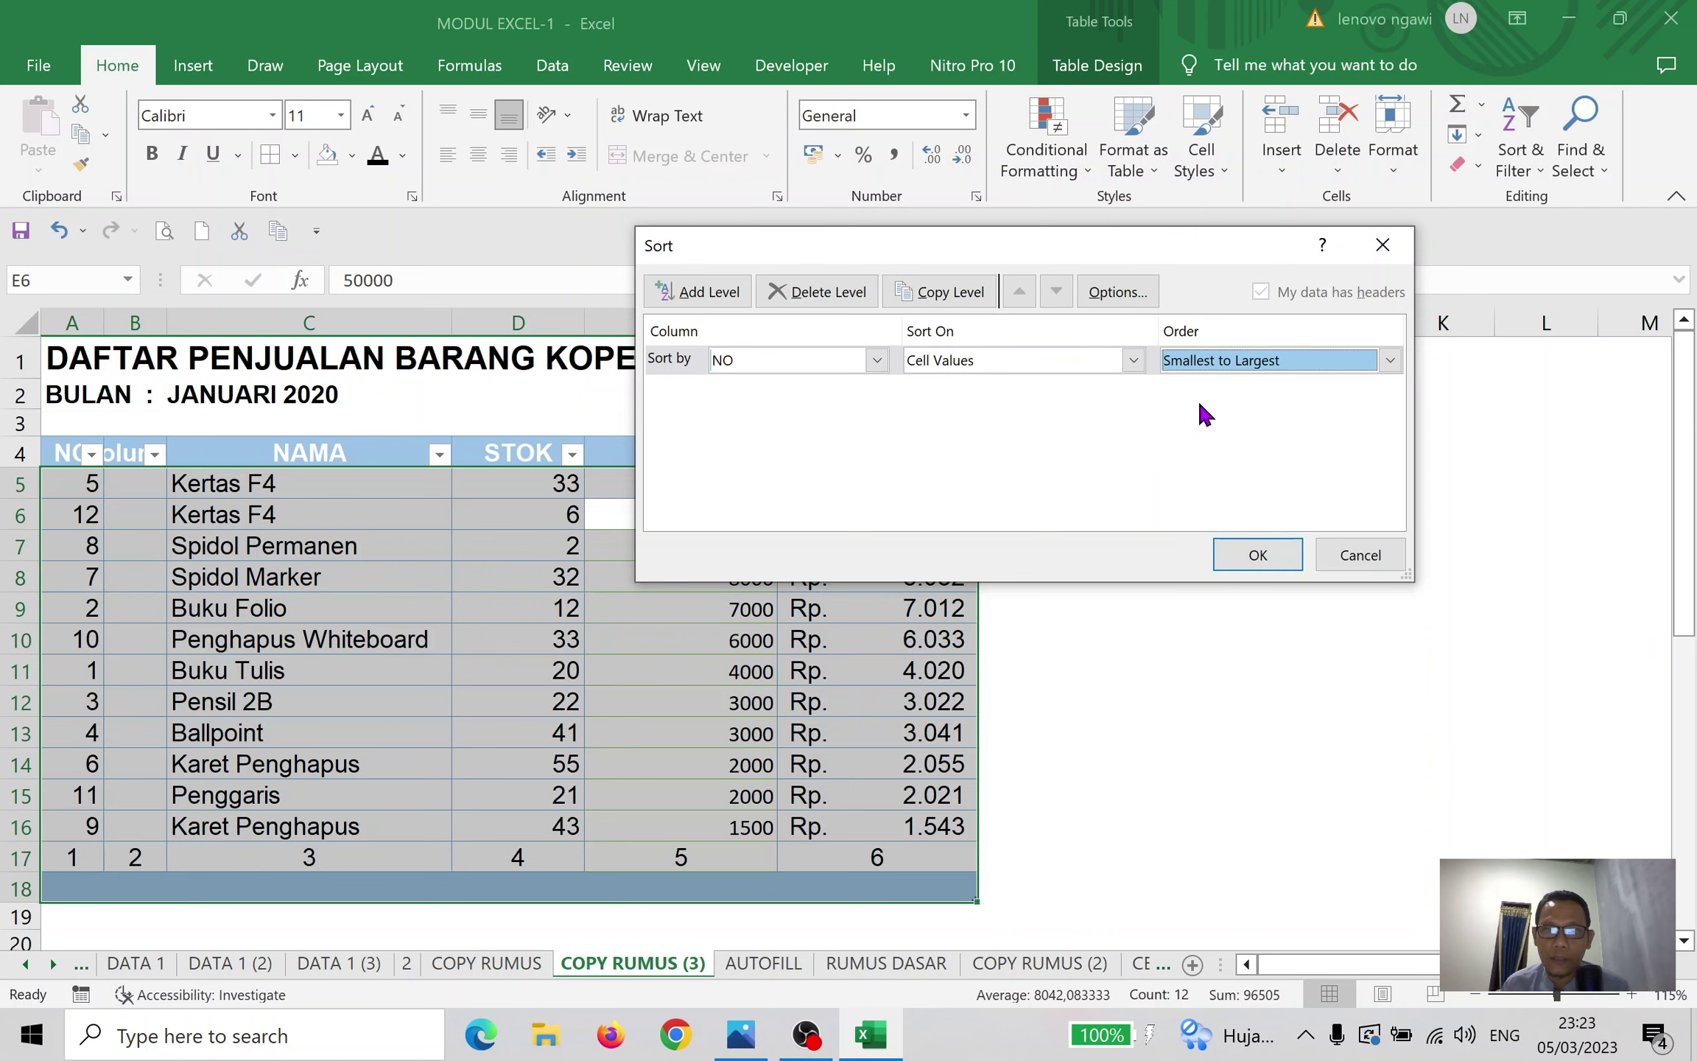
left_click(1253, 554)
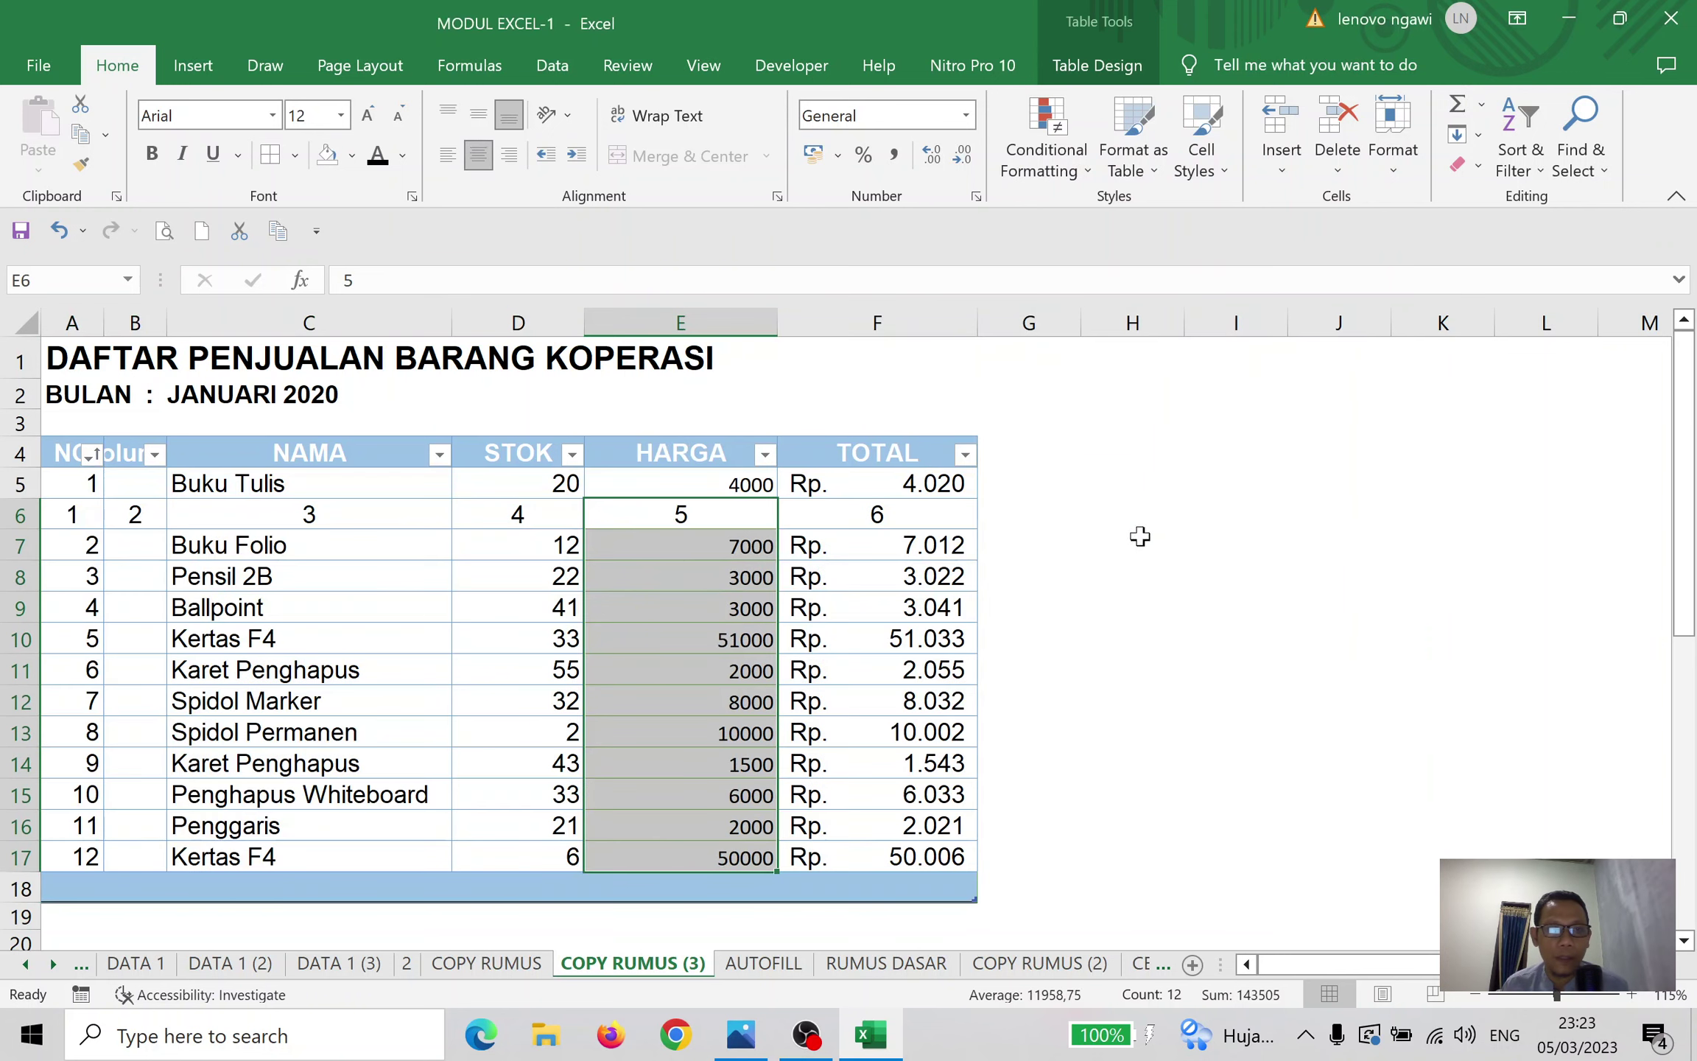
Filter the table's NAMA column so that only the Buku Folio entry is selected
left_click(785, 587)
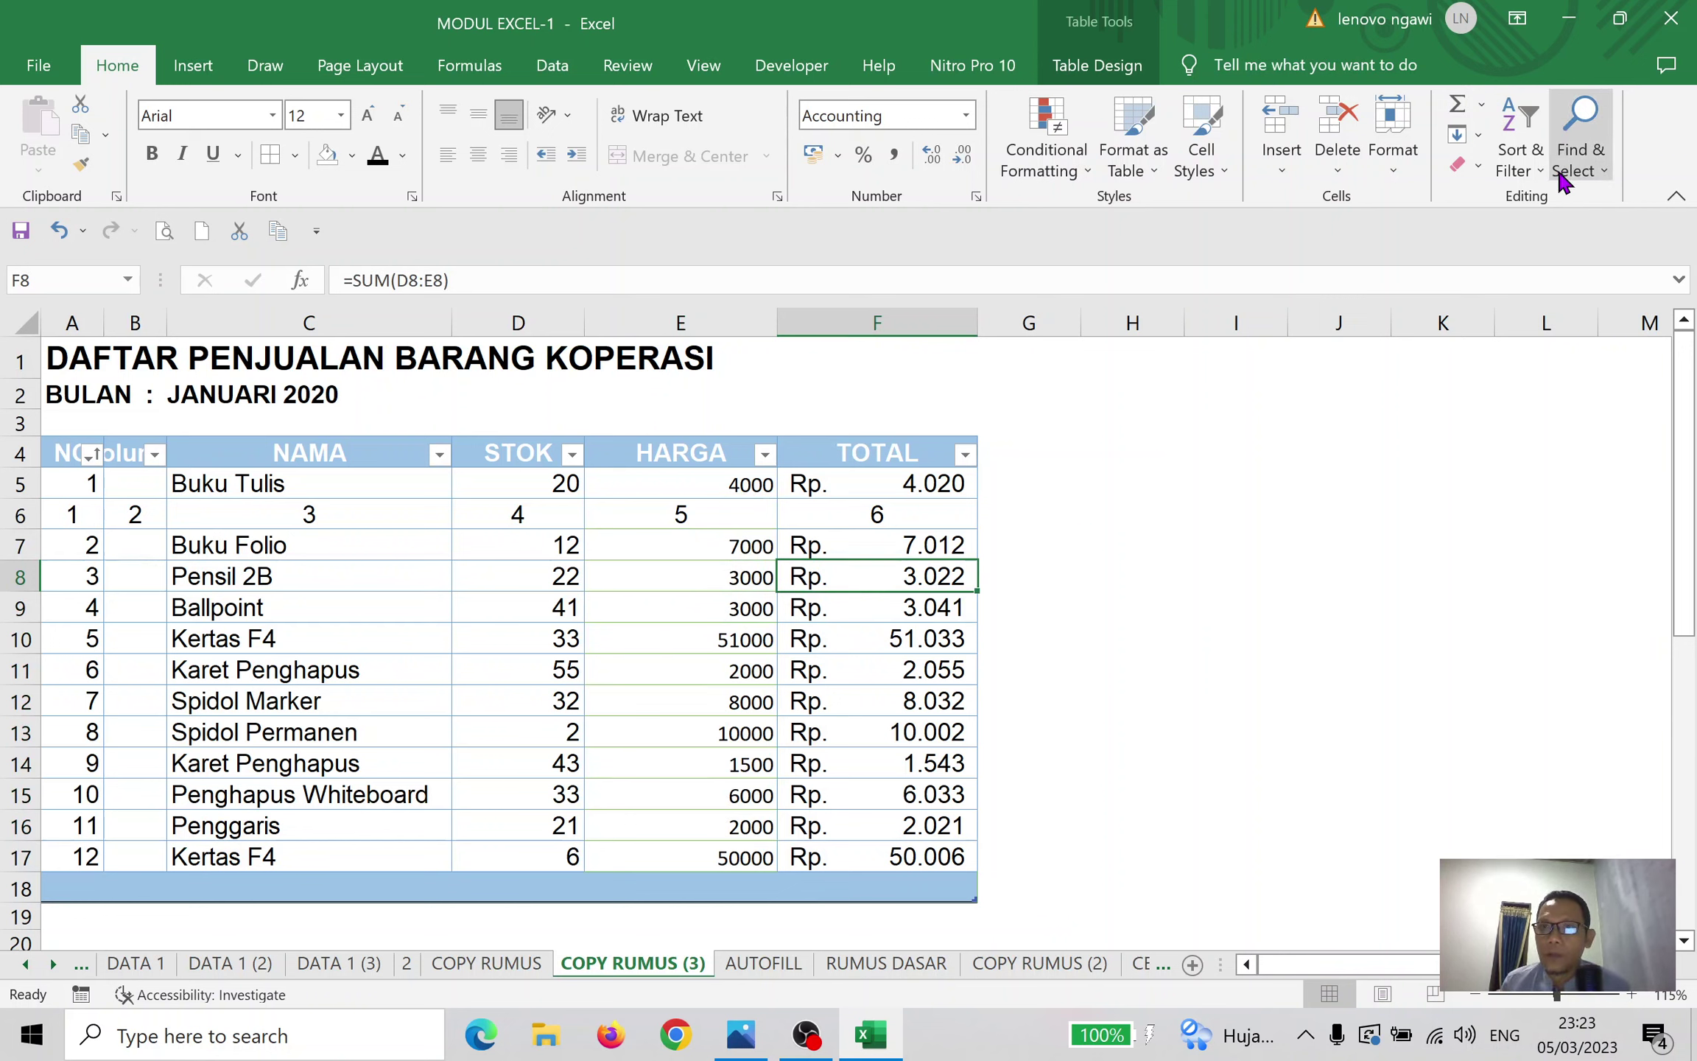
left_click(1534, 169)
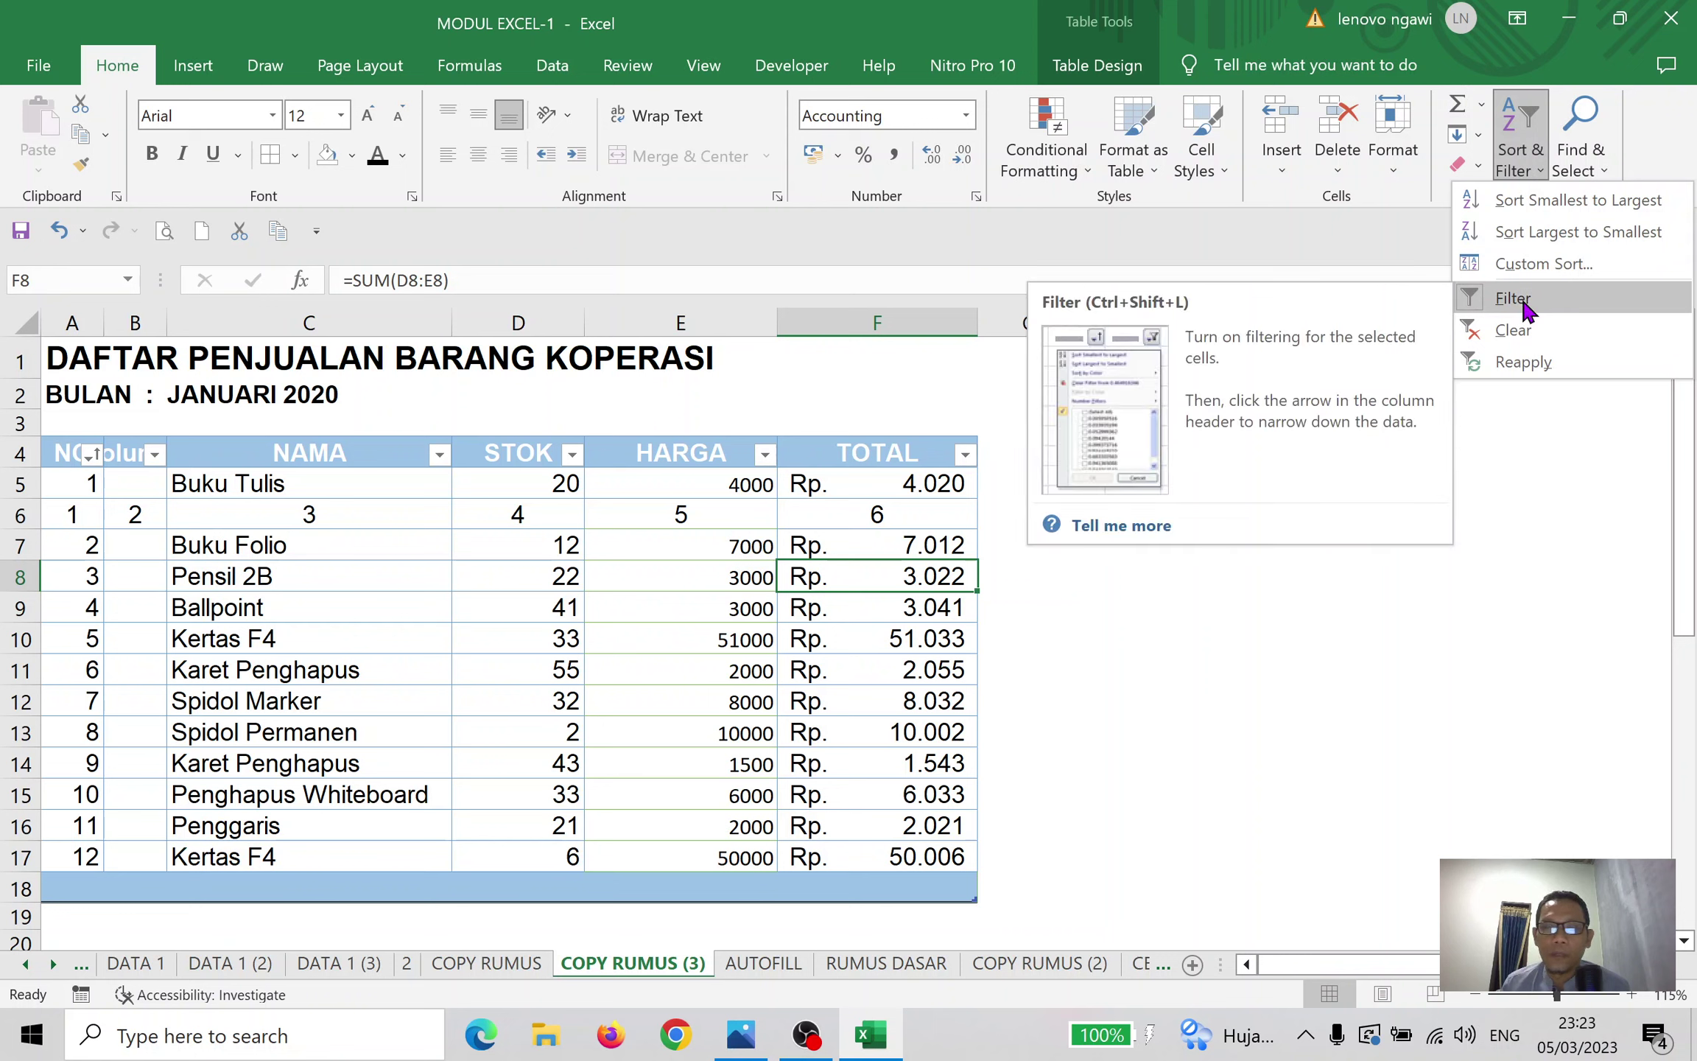
left_click(571, 457)
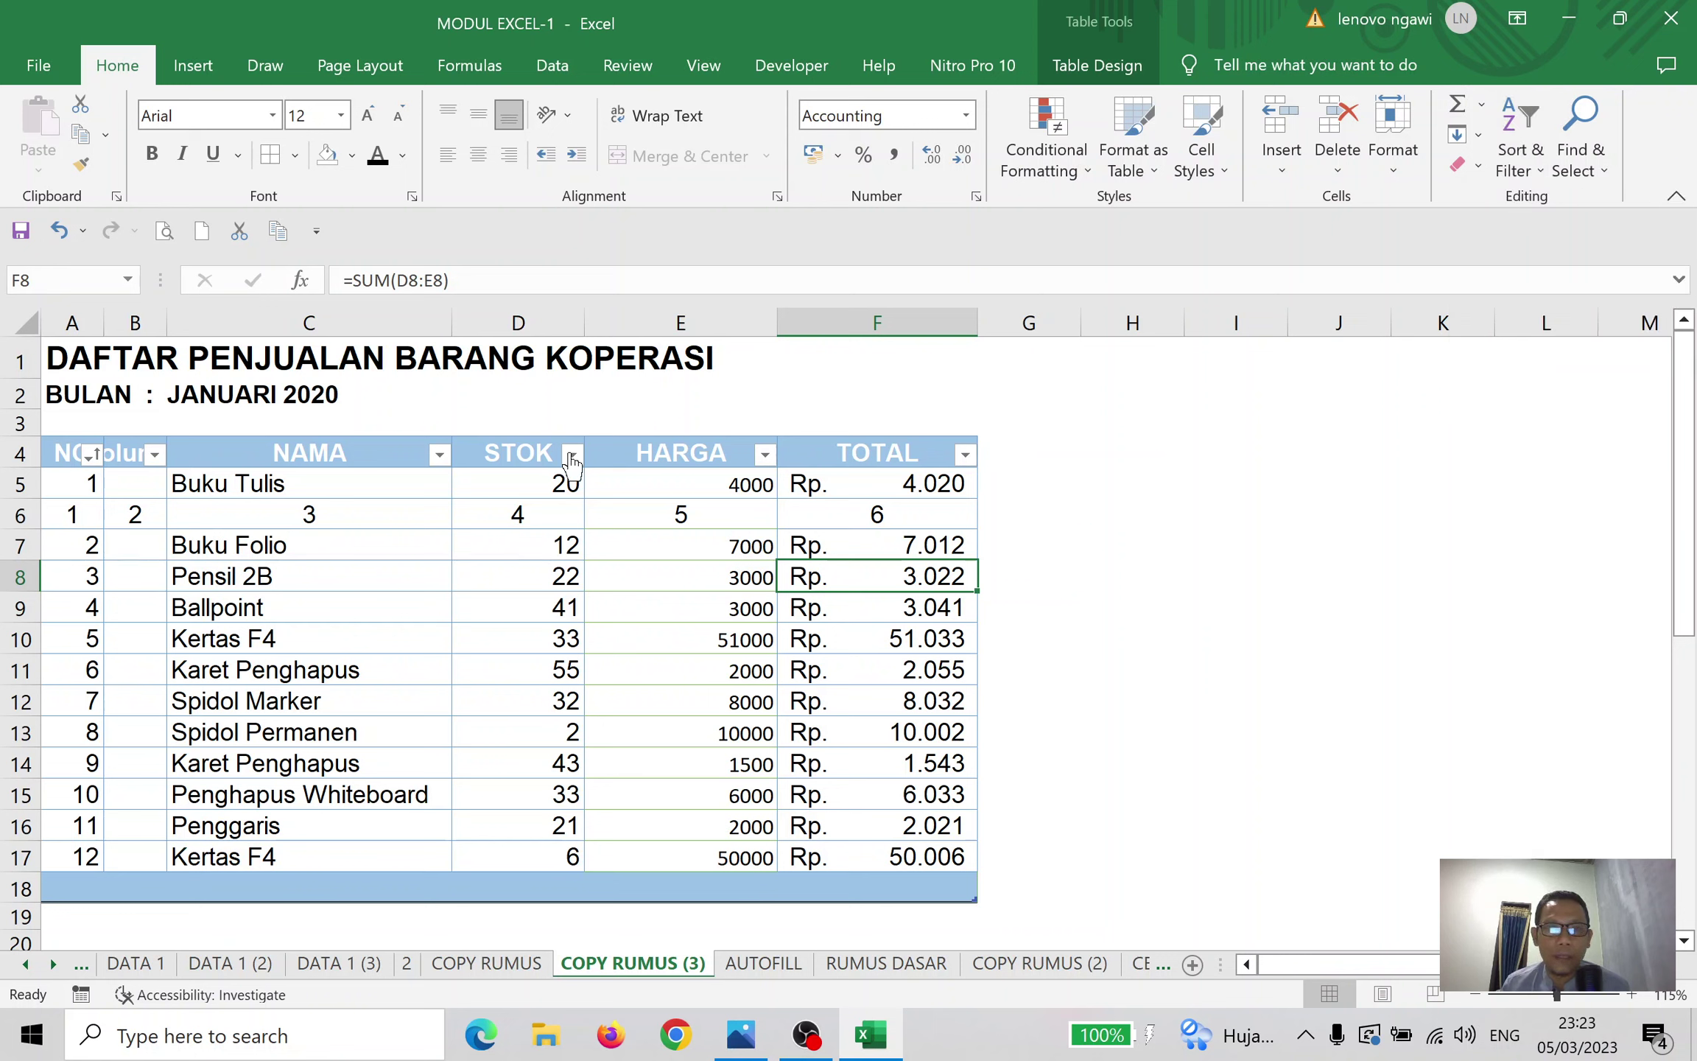
left_click(571, 457)
left_click(571, 457)
left_click(440, 457)
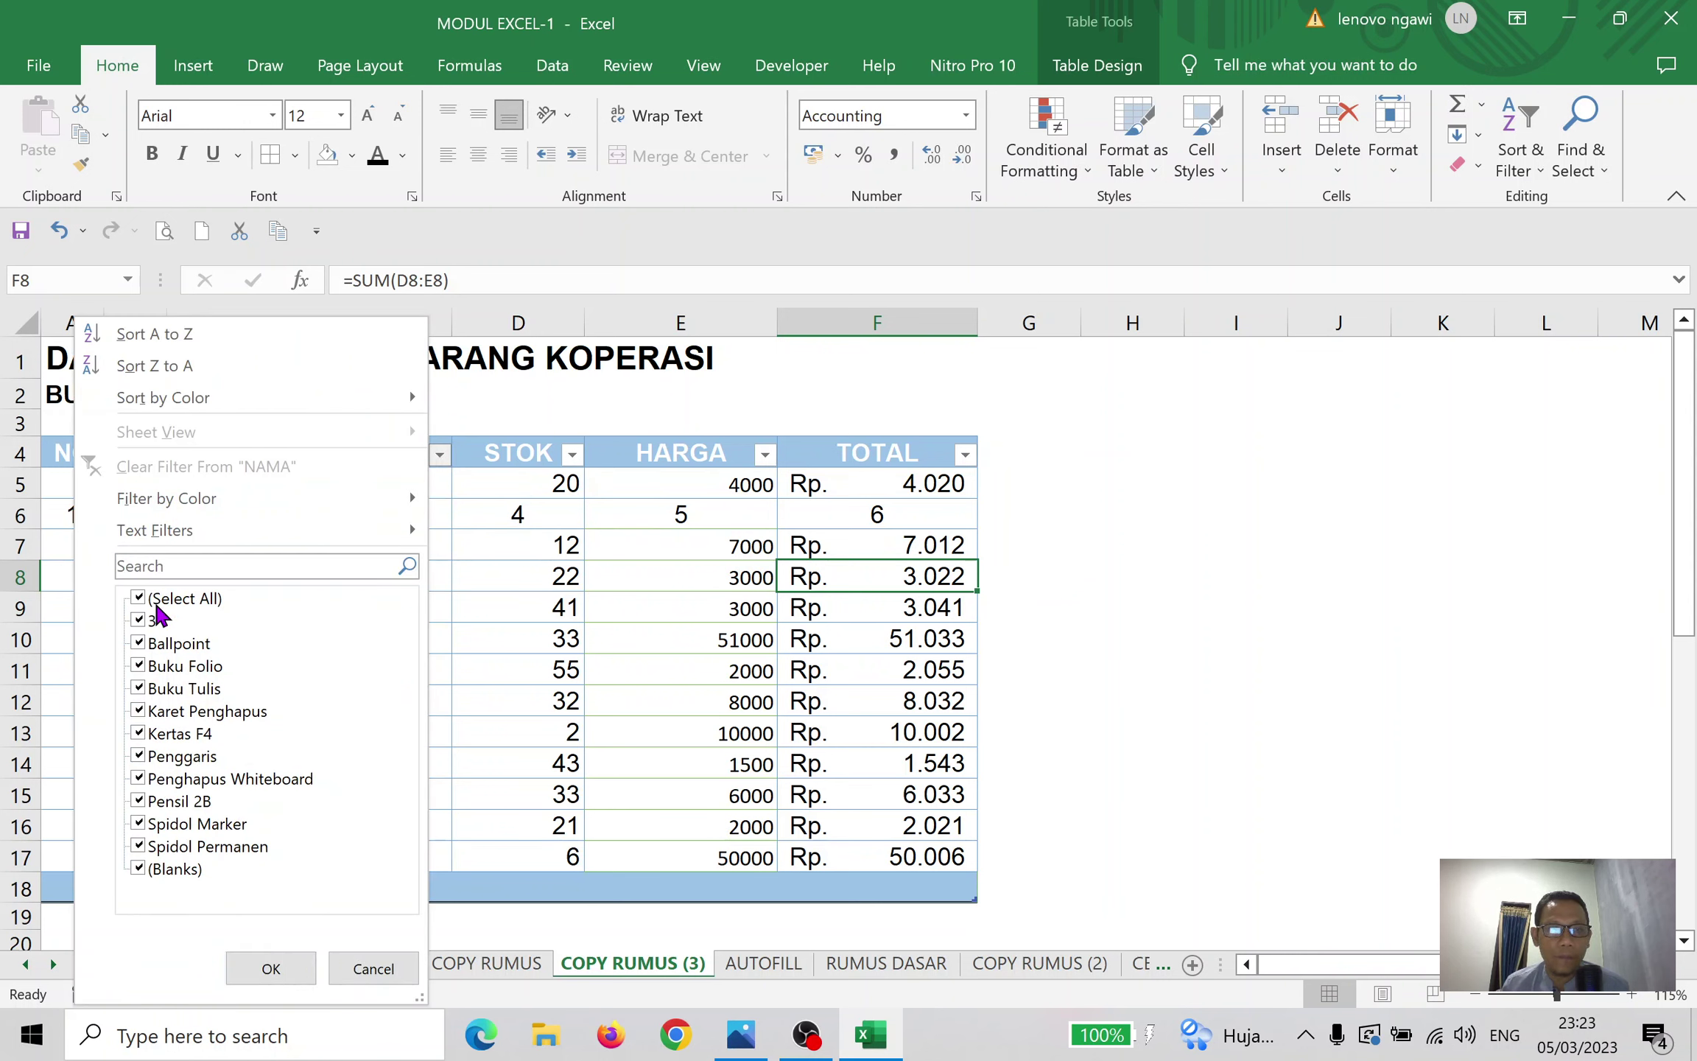
key("Return")
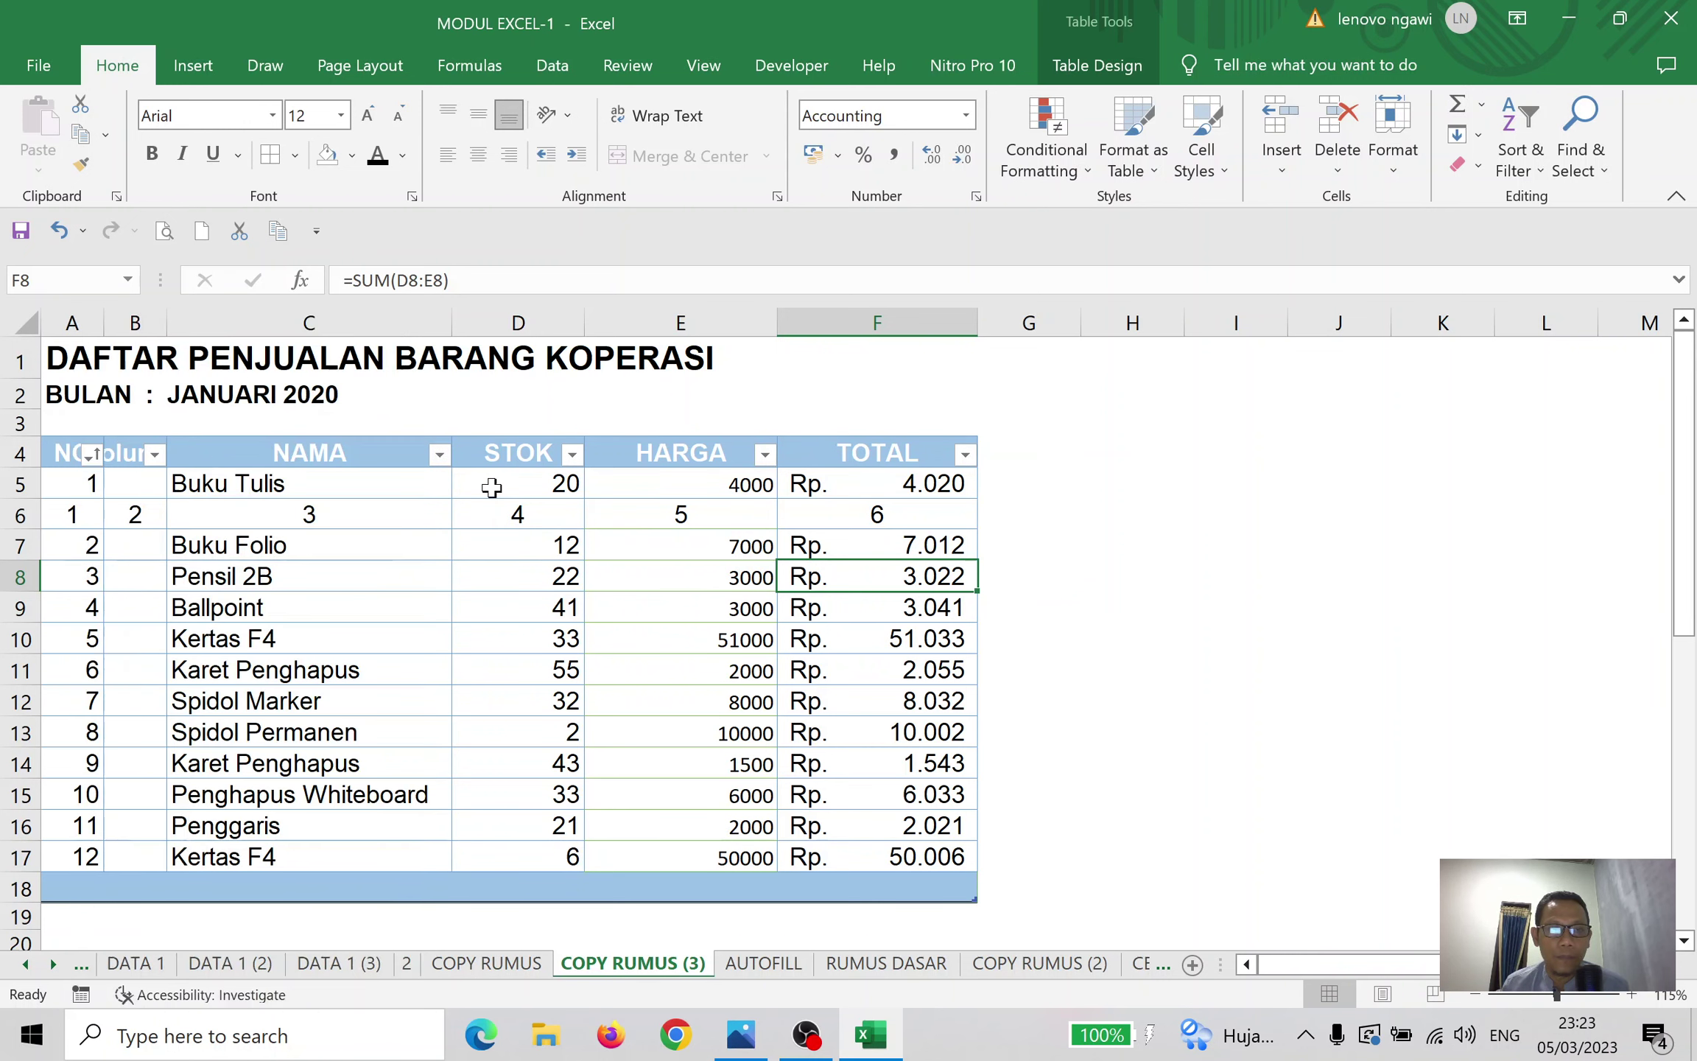
left_click(438, 457)
left_click(140, 598)
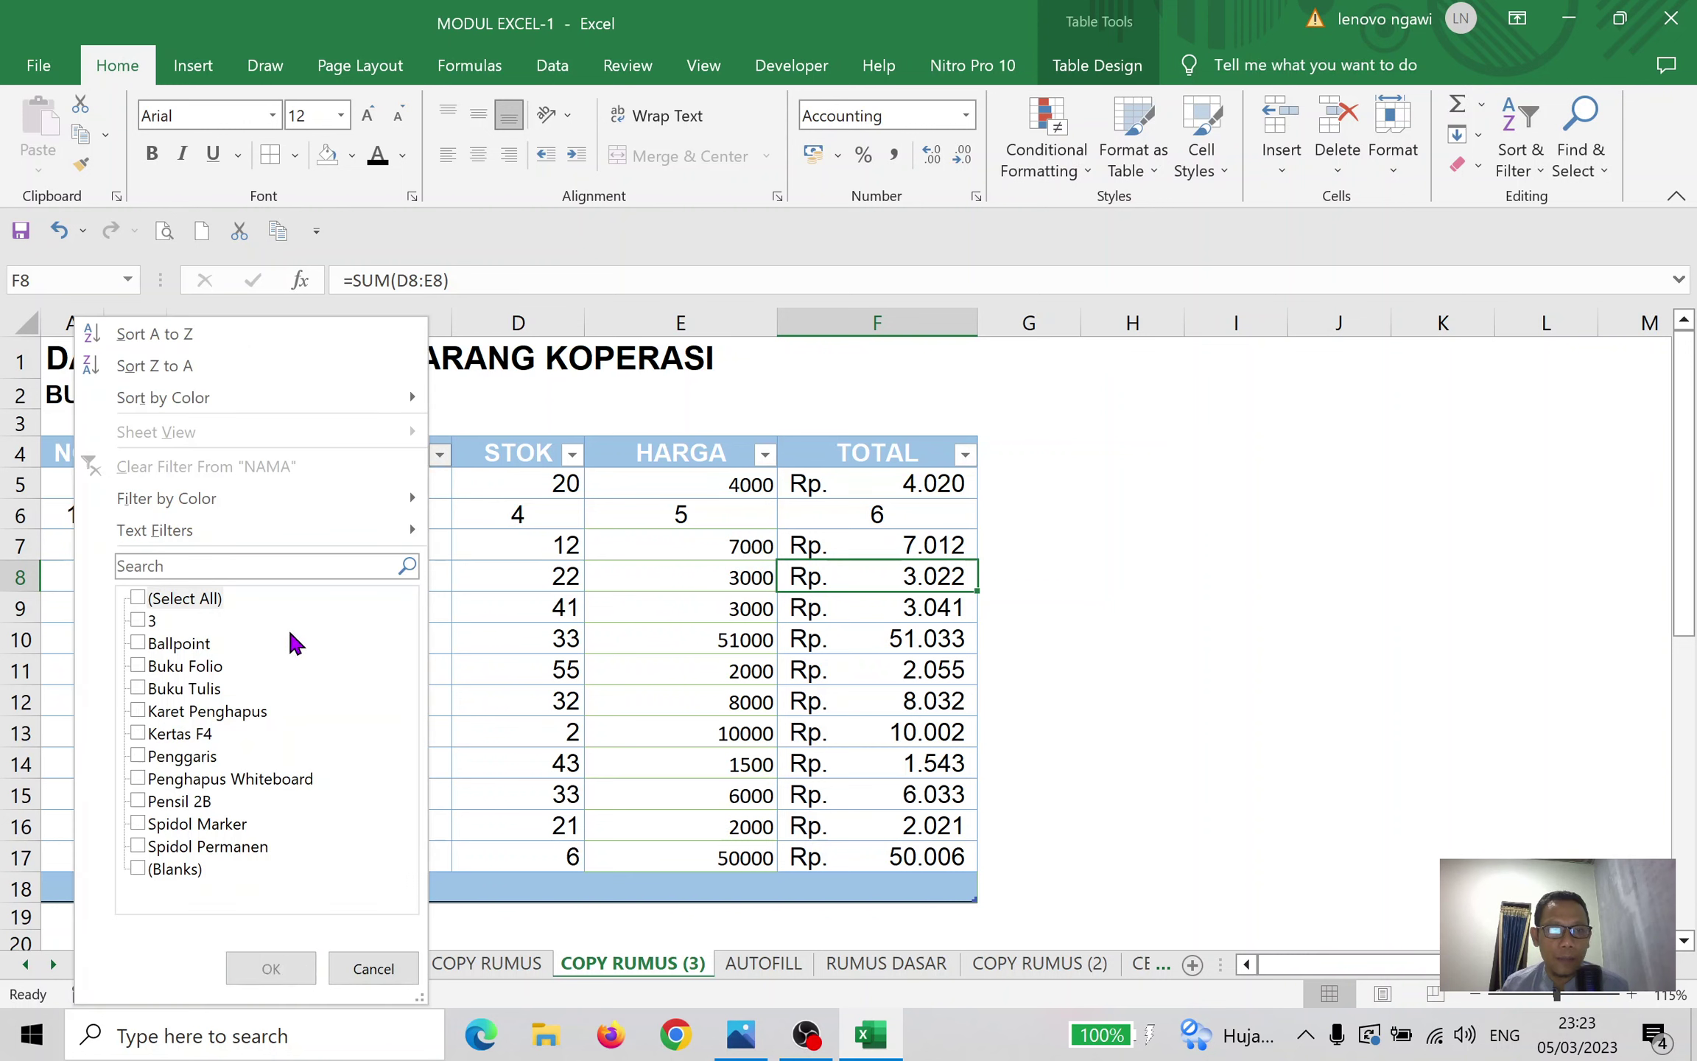
left_click(142, 667)
left_click(274, 967)
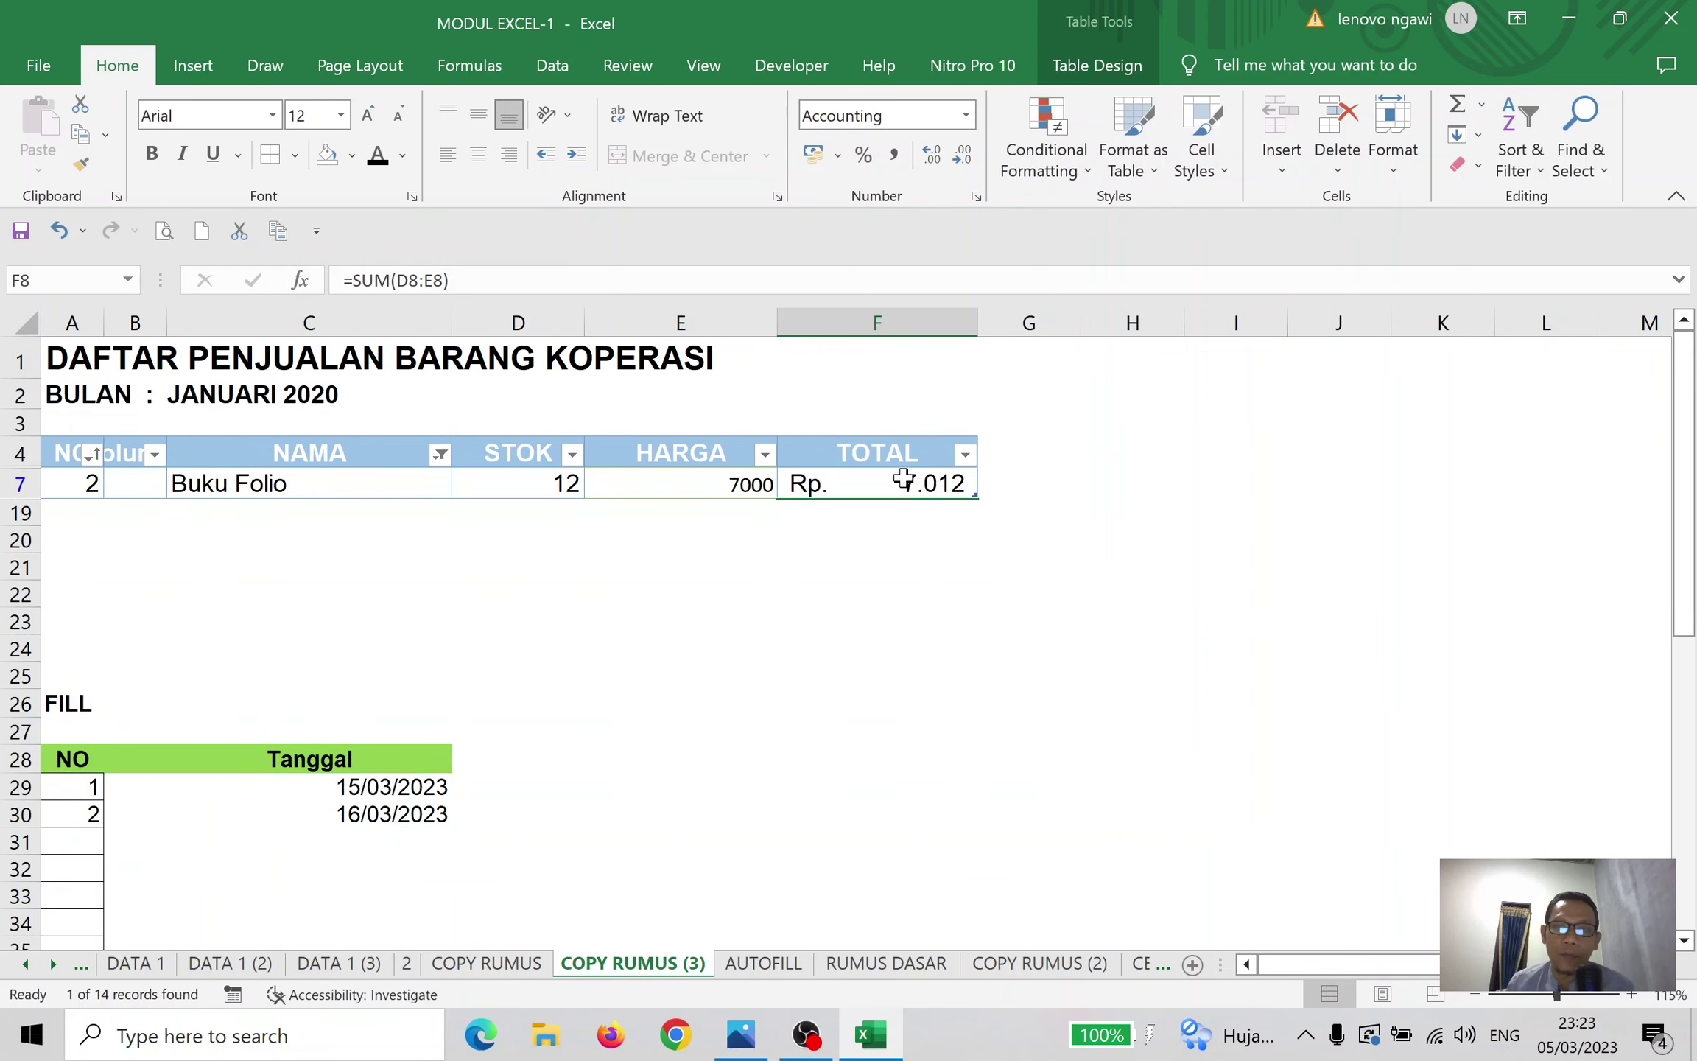
Reselect all entries in the NAMA column's filter to show every table row again
left_click(439, 455)
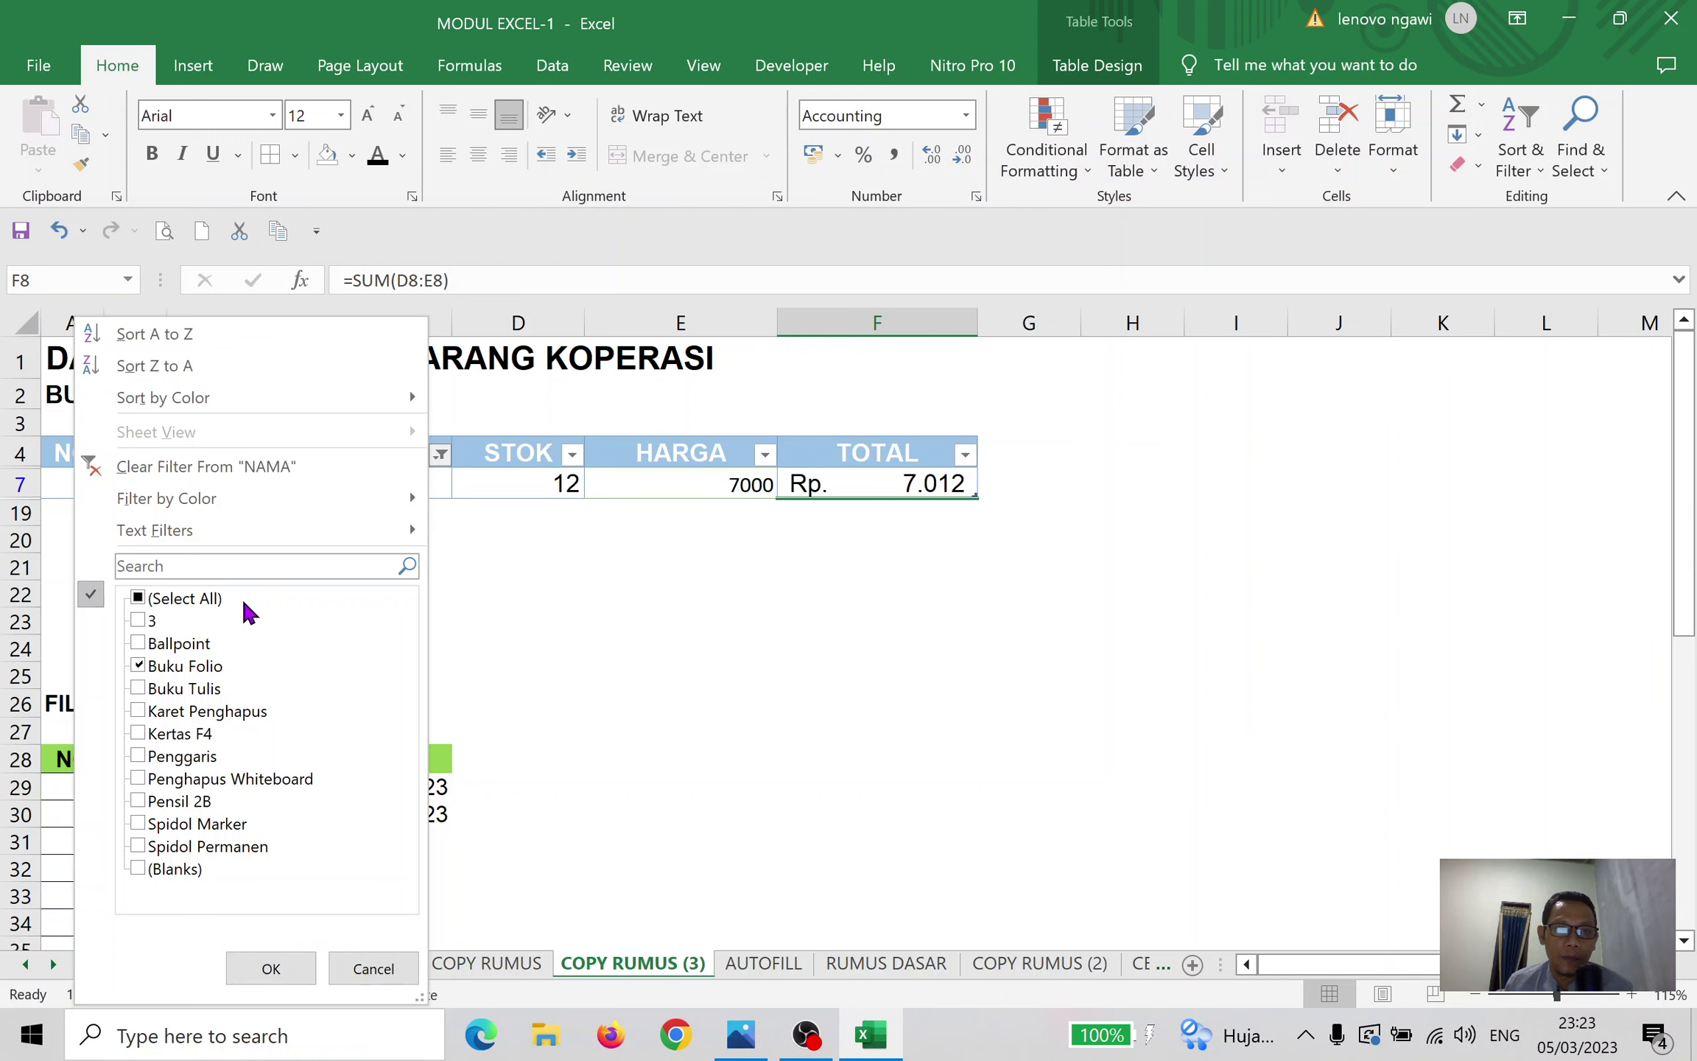
left_click(140, 599)
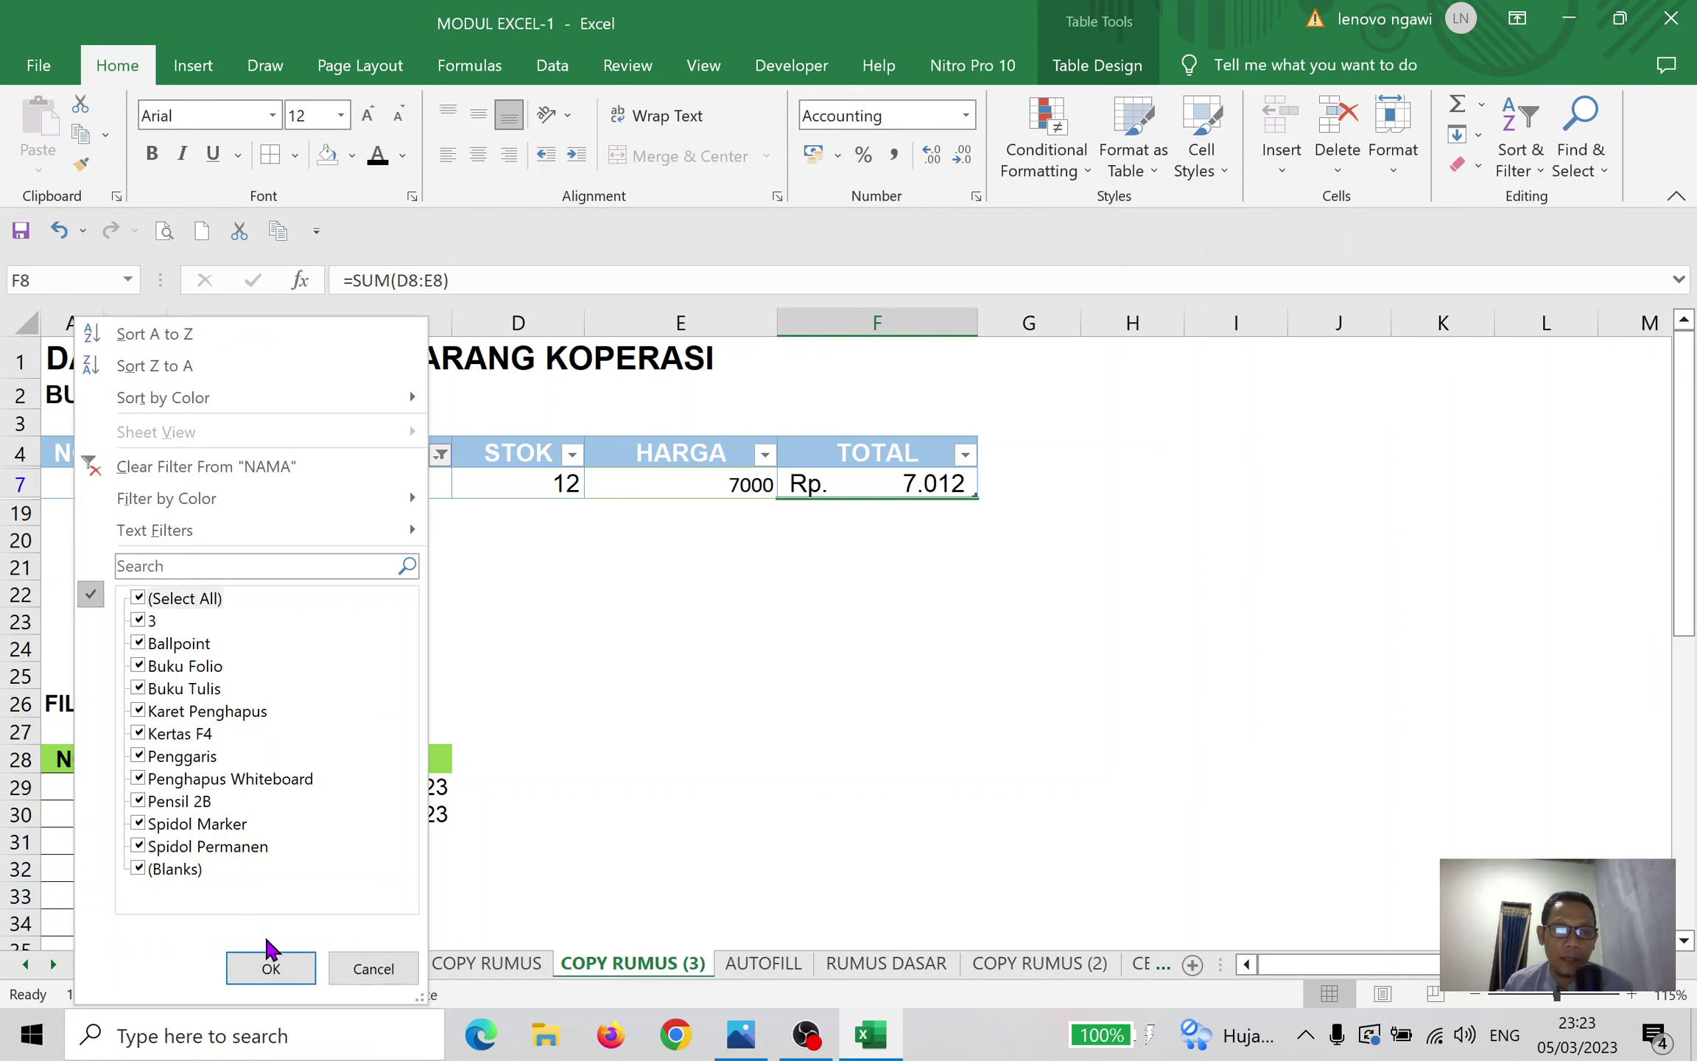
left_click(272, 965)
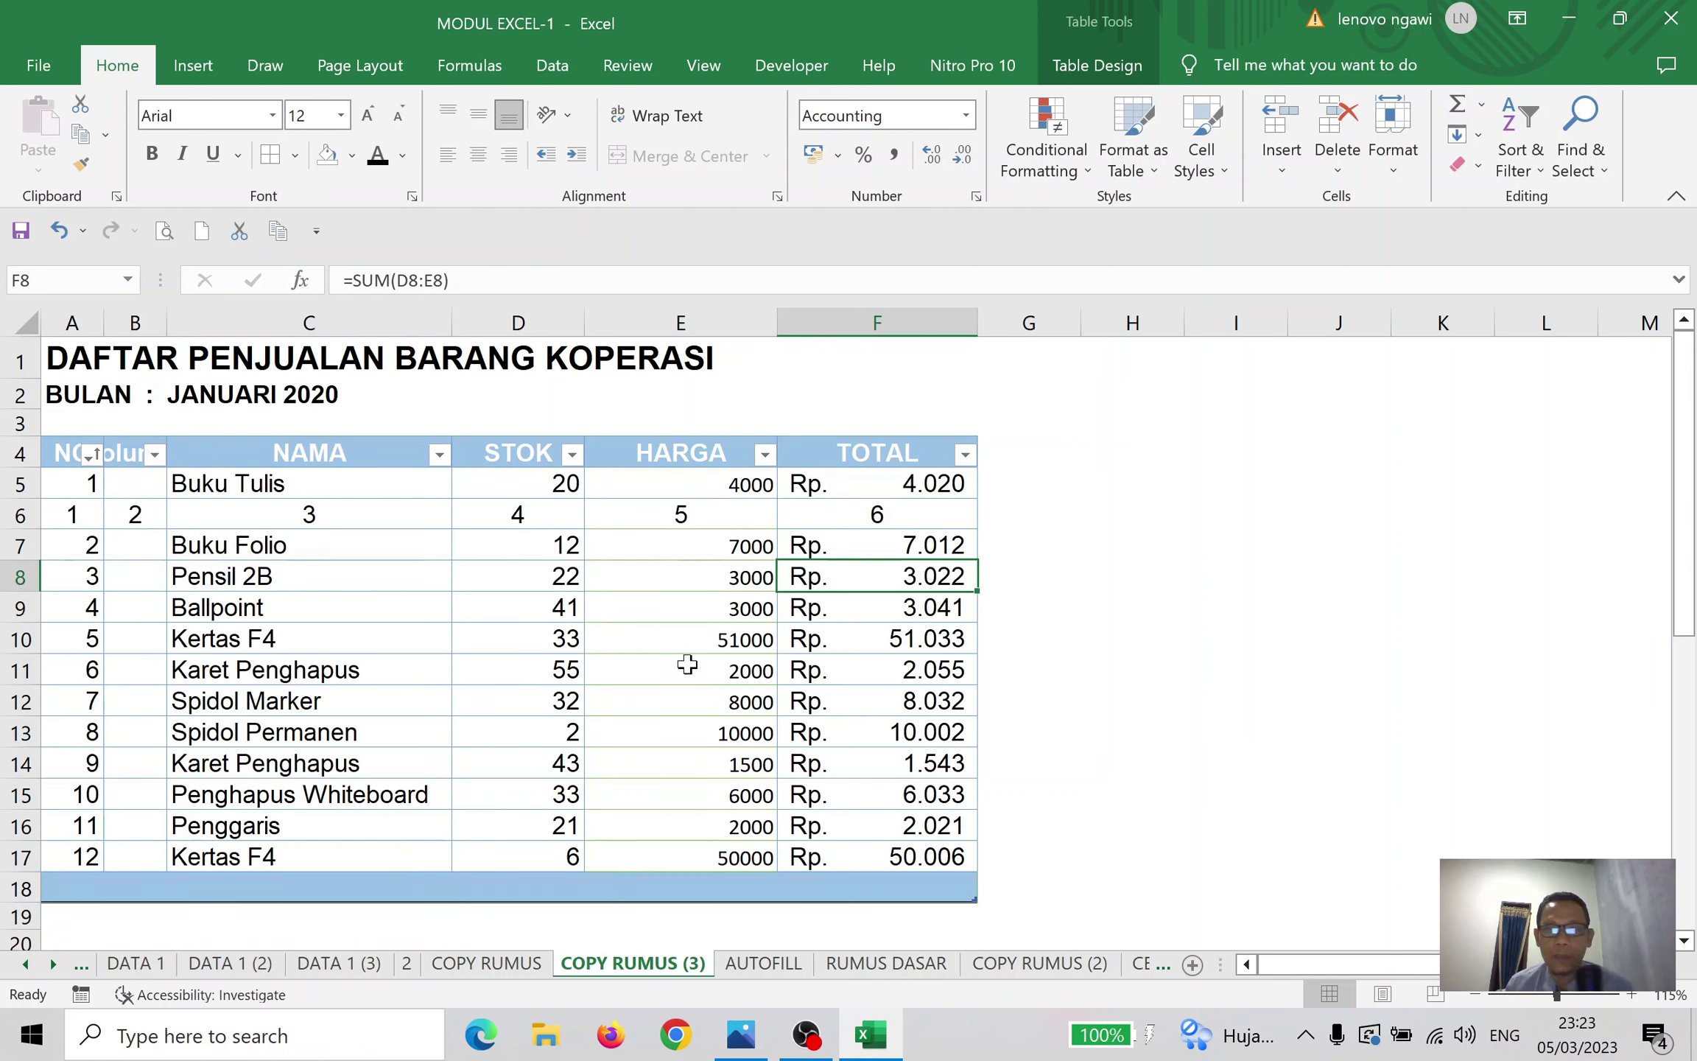
Try to toggle the filter with the empty cell H7 outside the table selected
left_click(1171, 549)
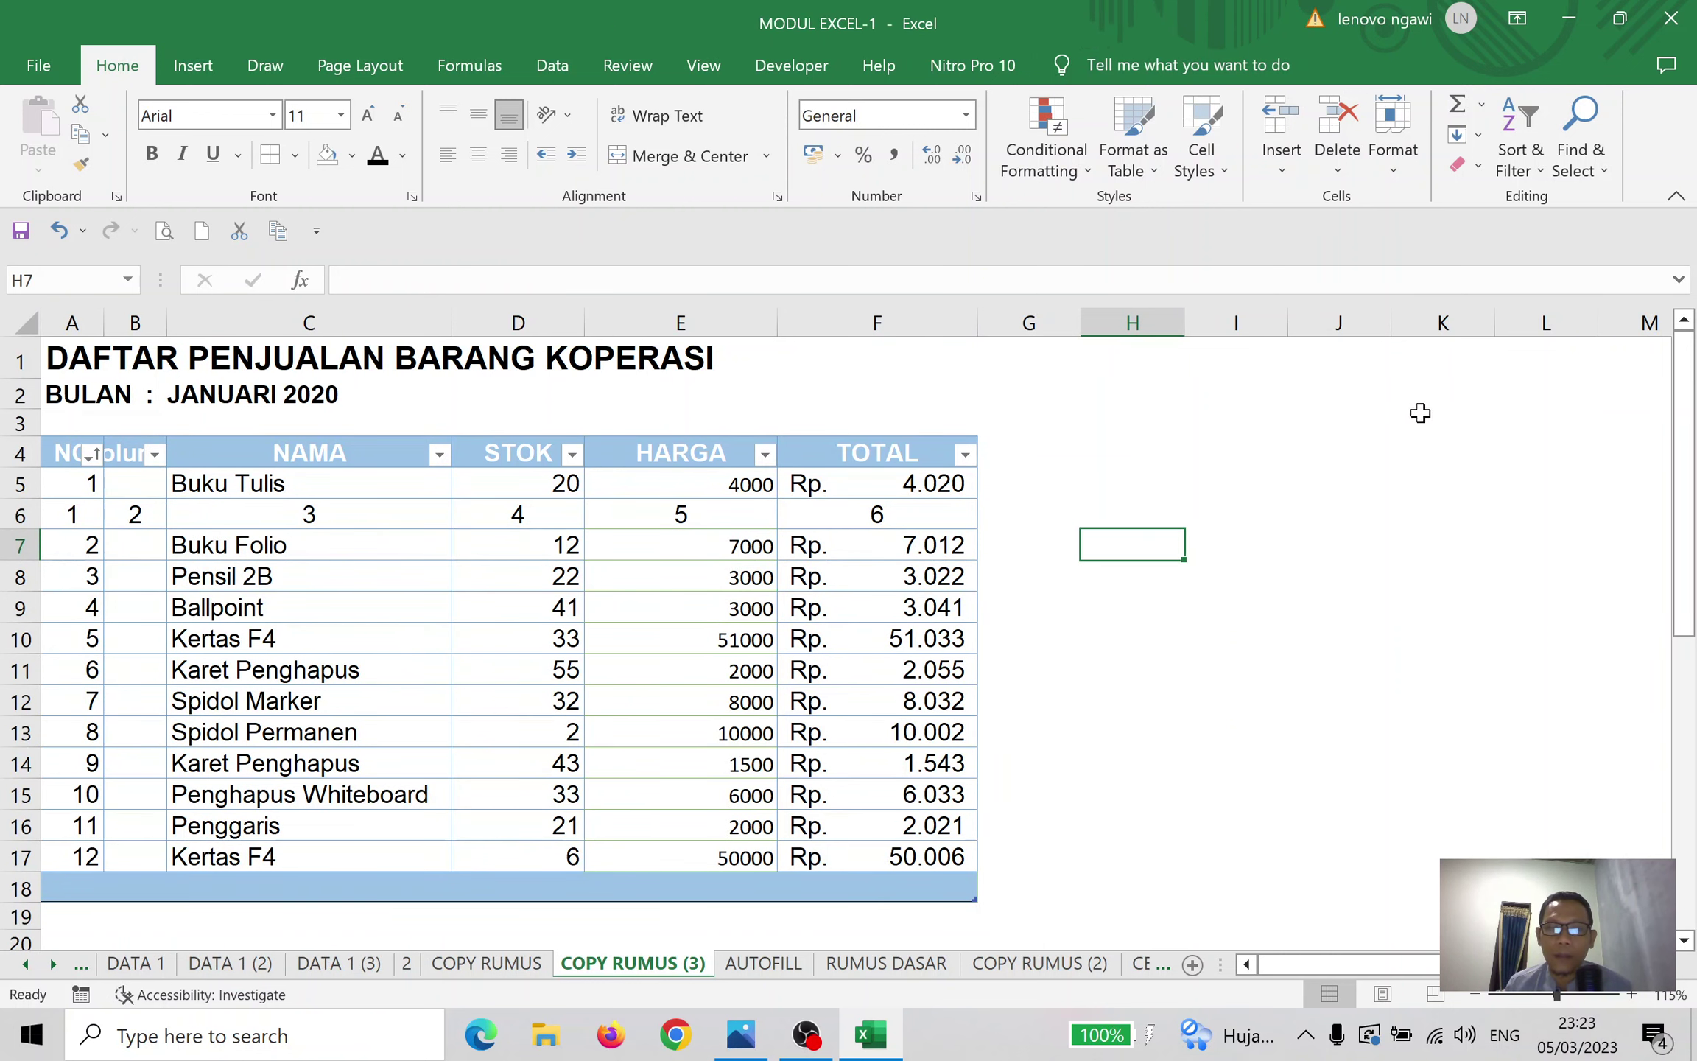
left_click(1538, 172)
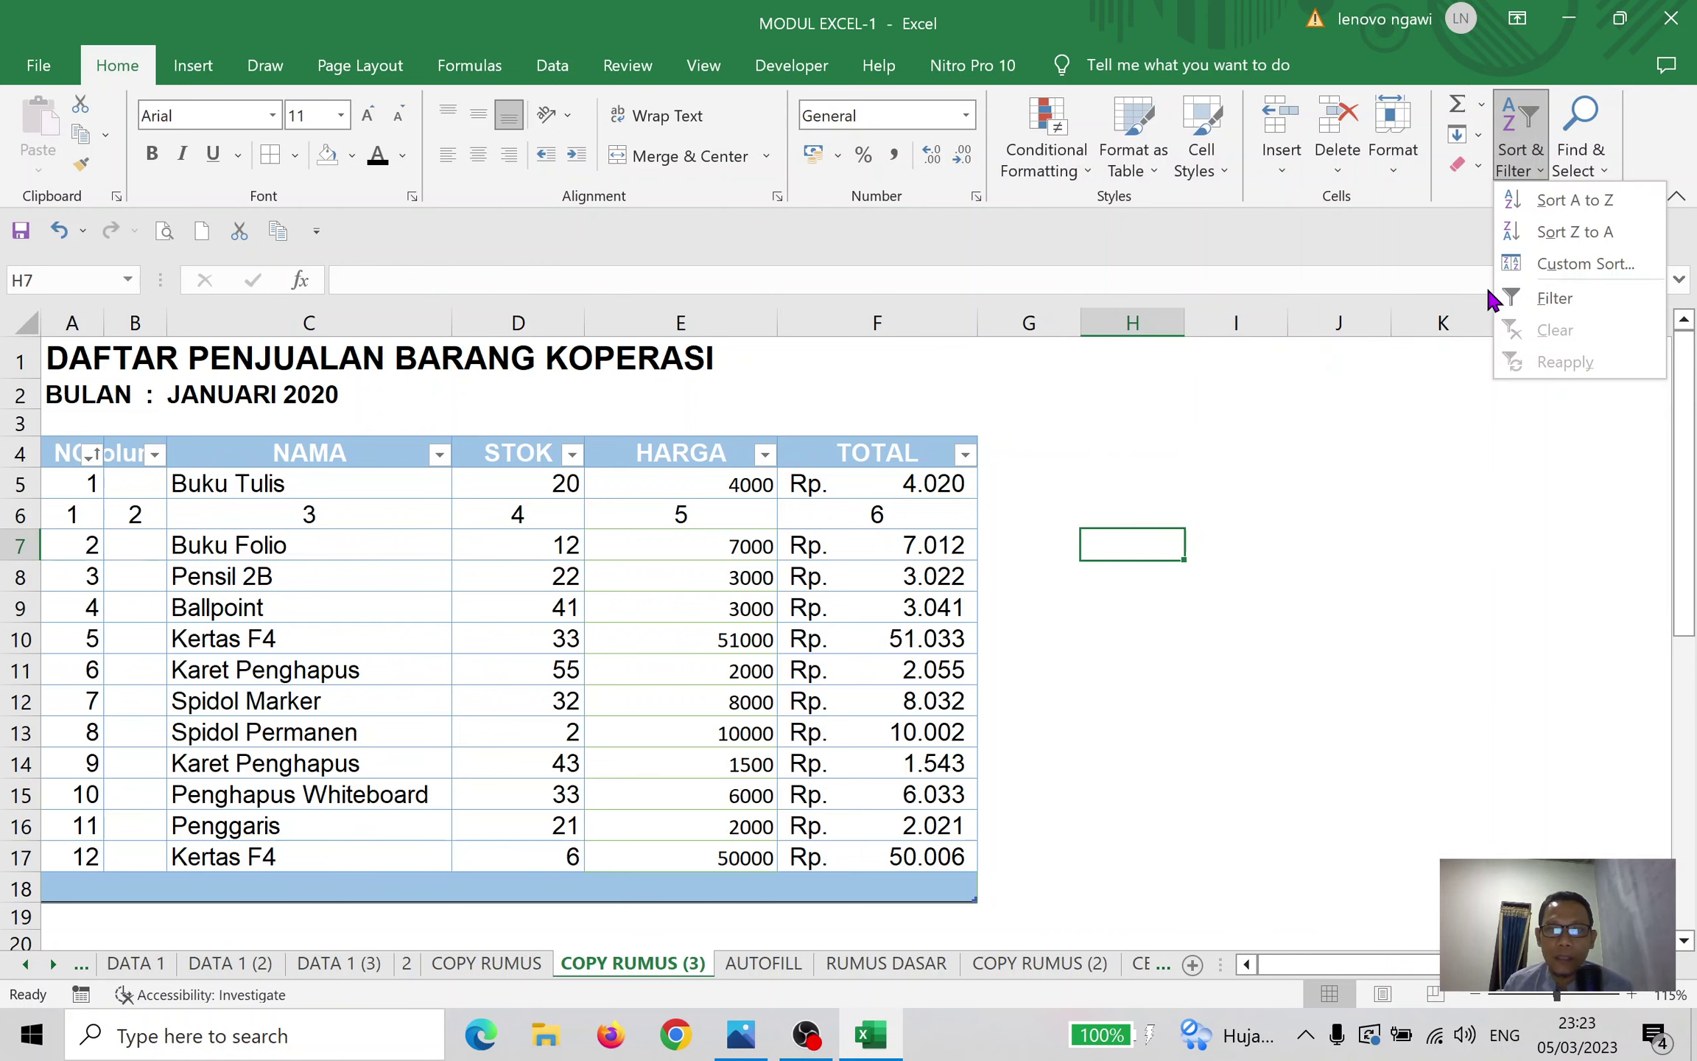
left_click(1567, 297)
left_click(856, 587)
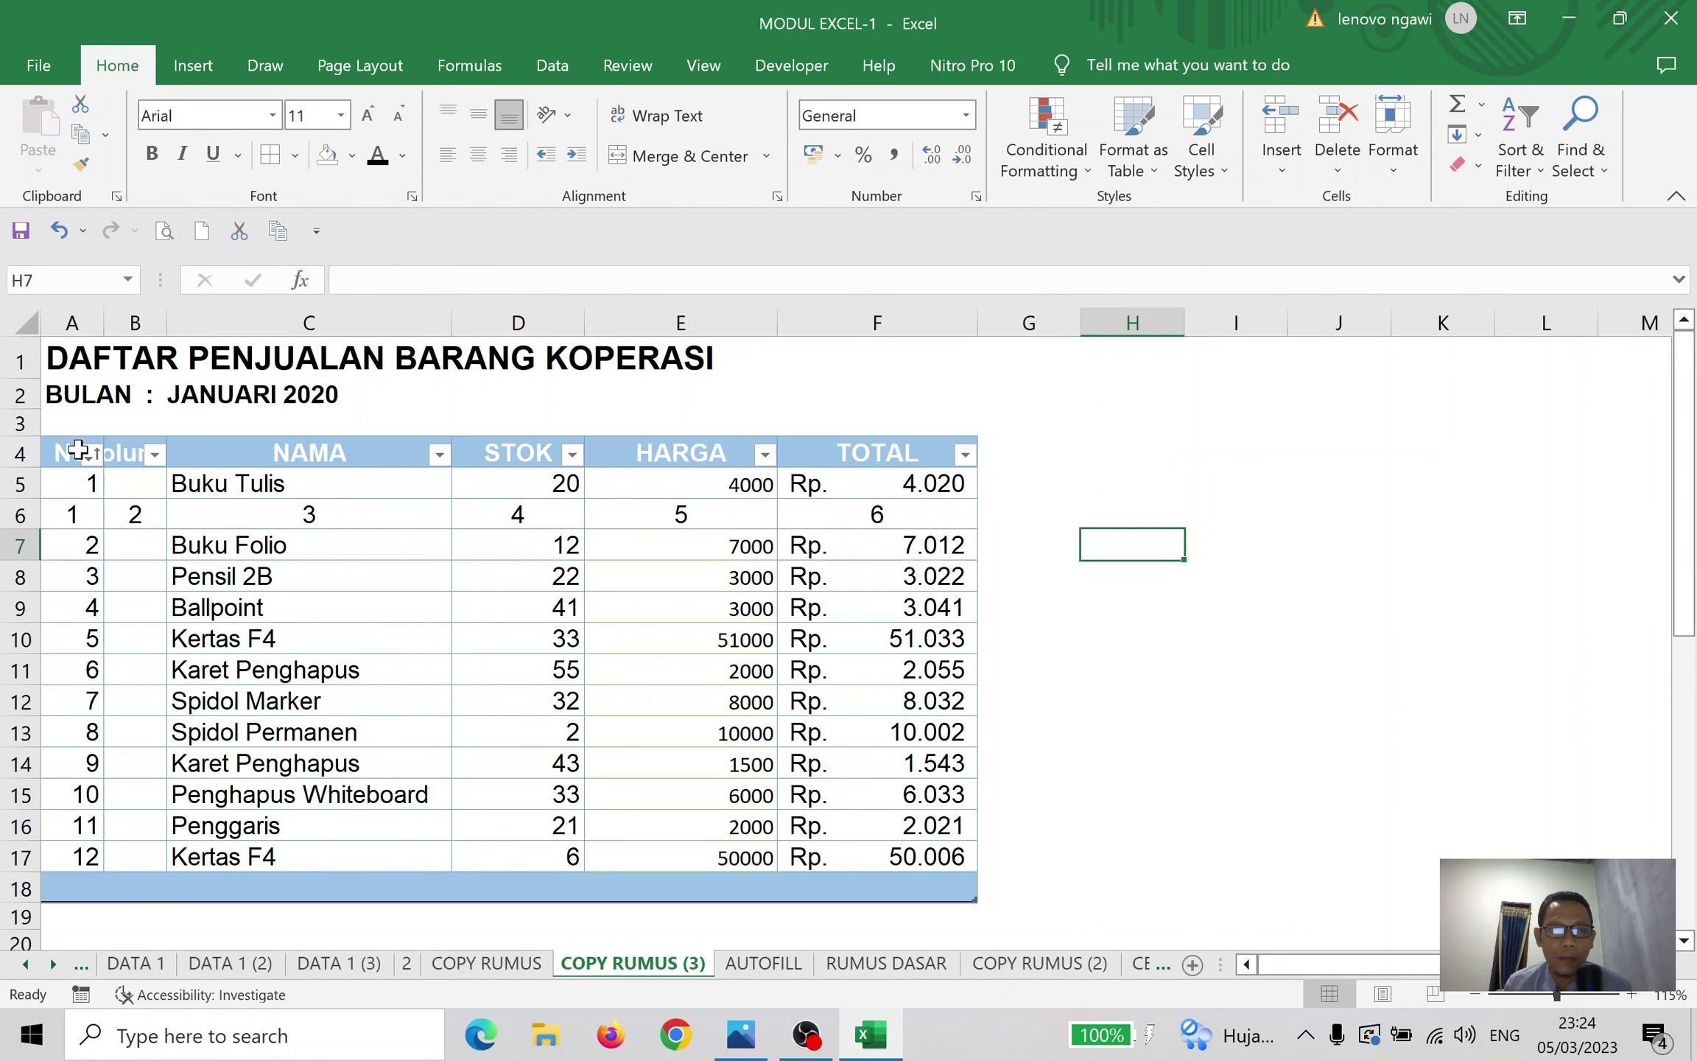
Turn off filtering on the table's header row A4:F4 and deselect the headers
left_click_drag(73, 449, 883, 449)
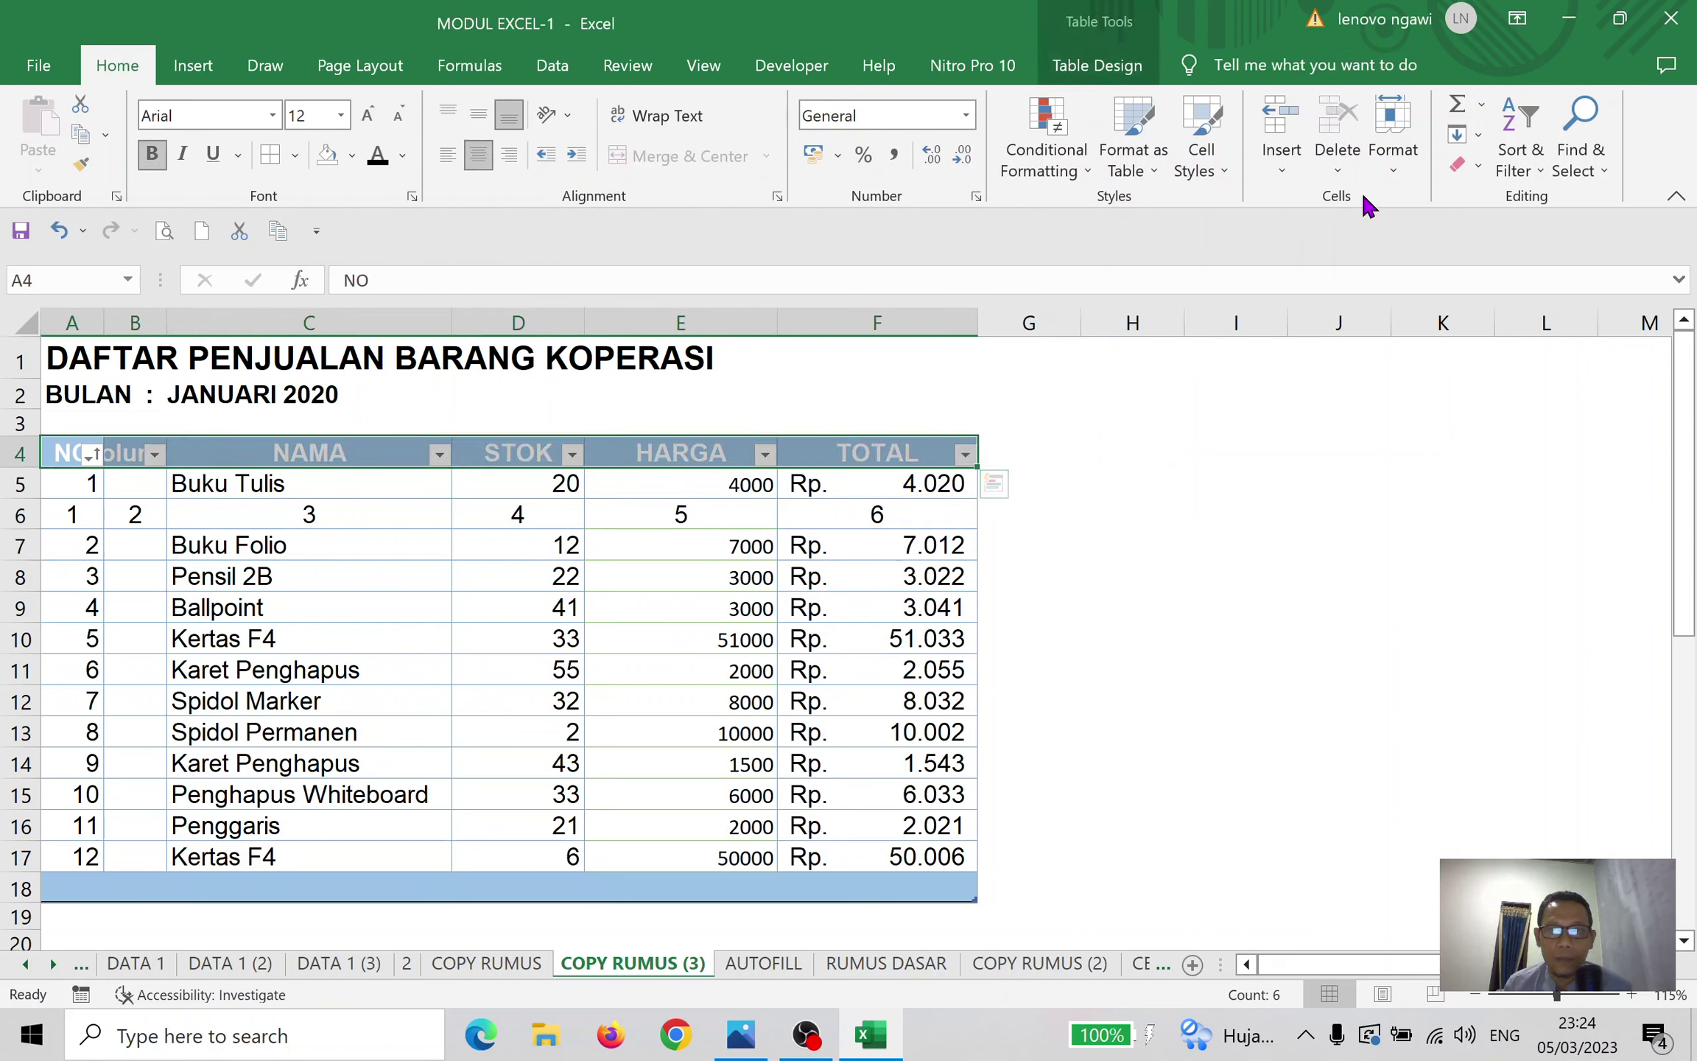
left_click(1519, 169)
left_click(1560, 295)
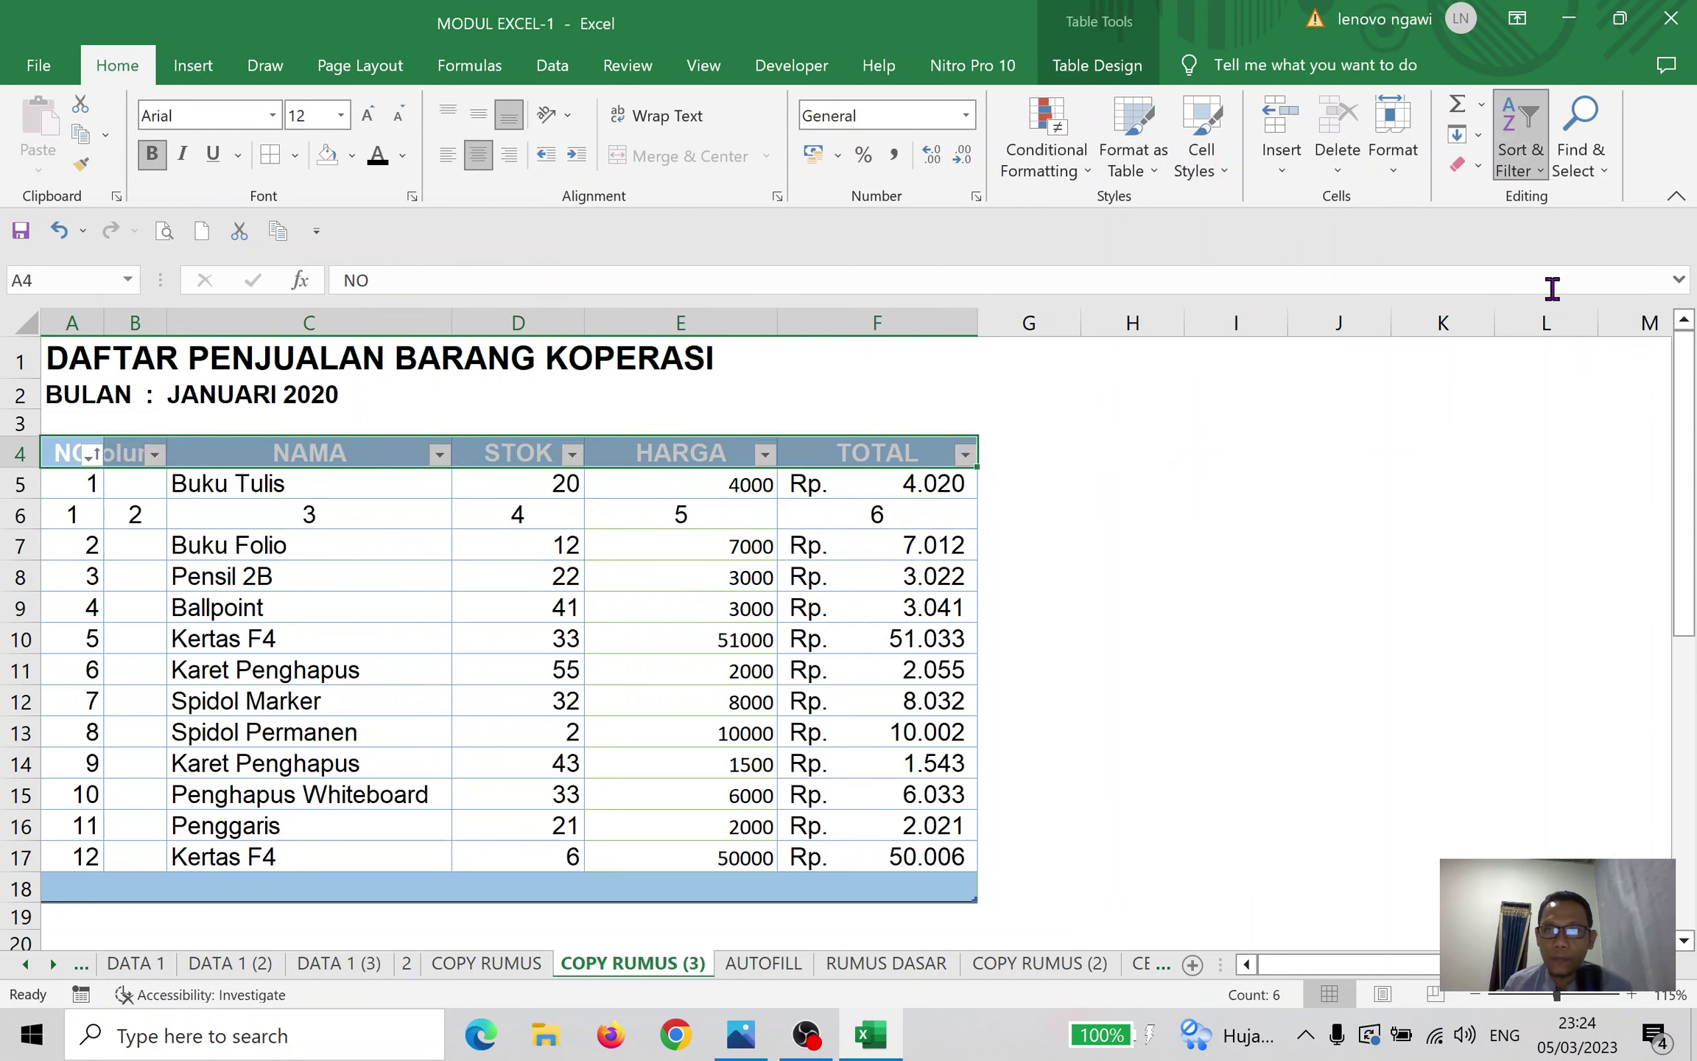
left_click(1237, 480)
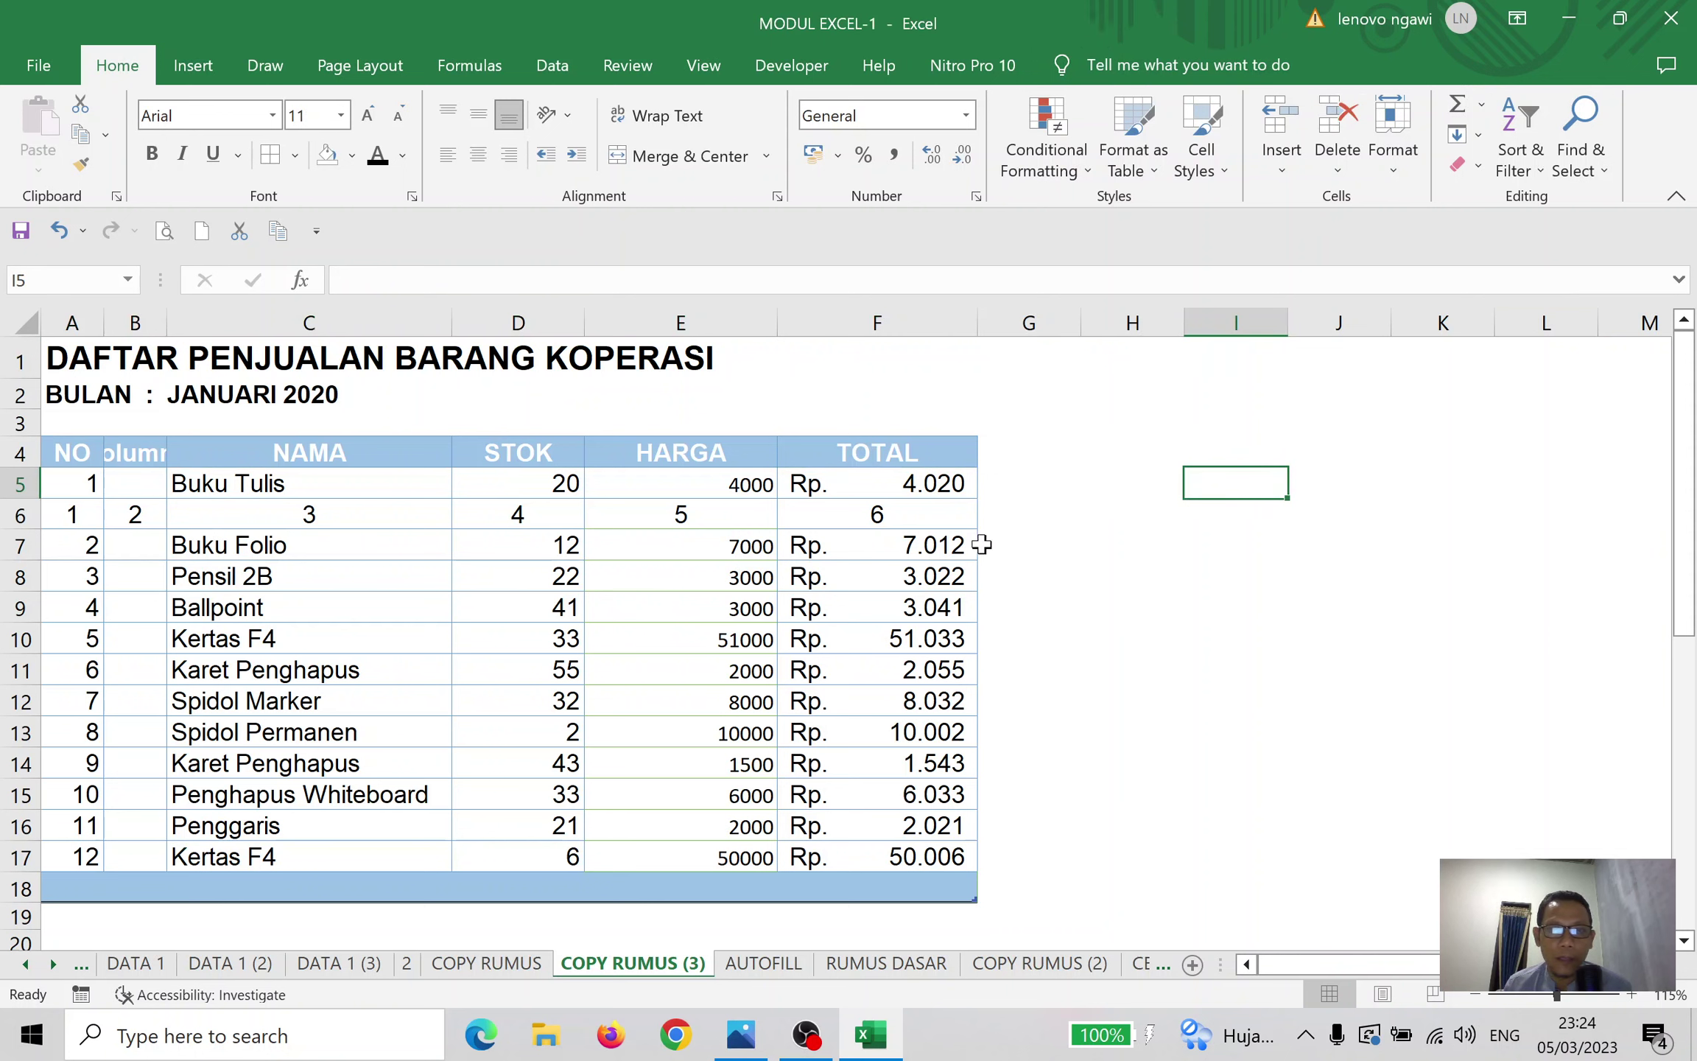
left_click(893, 451)
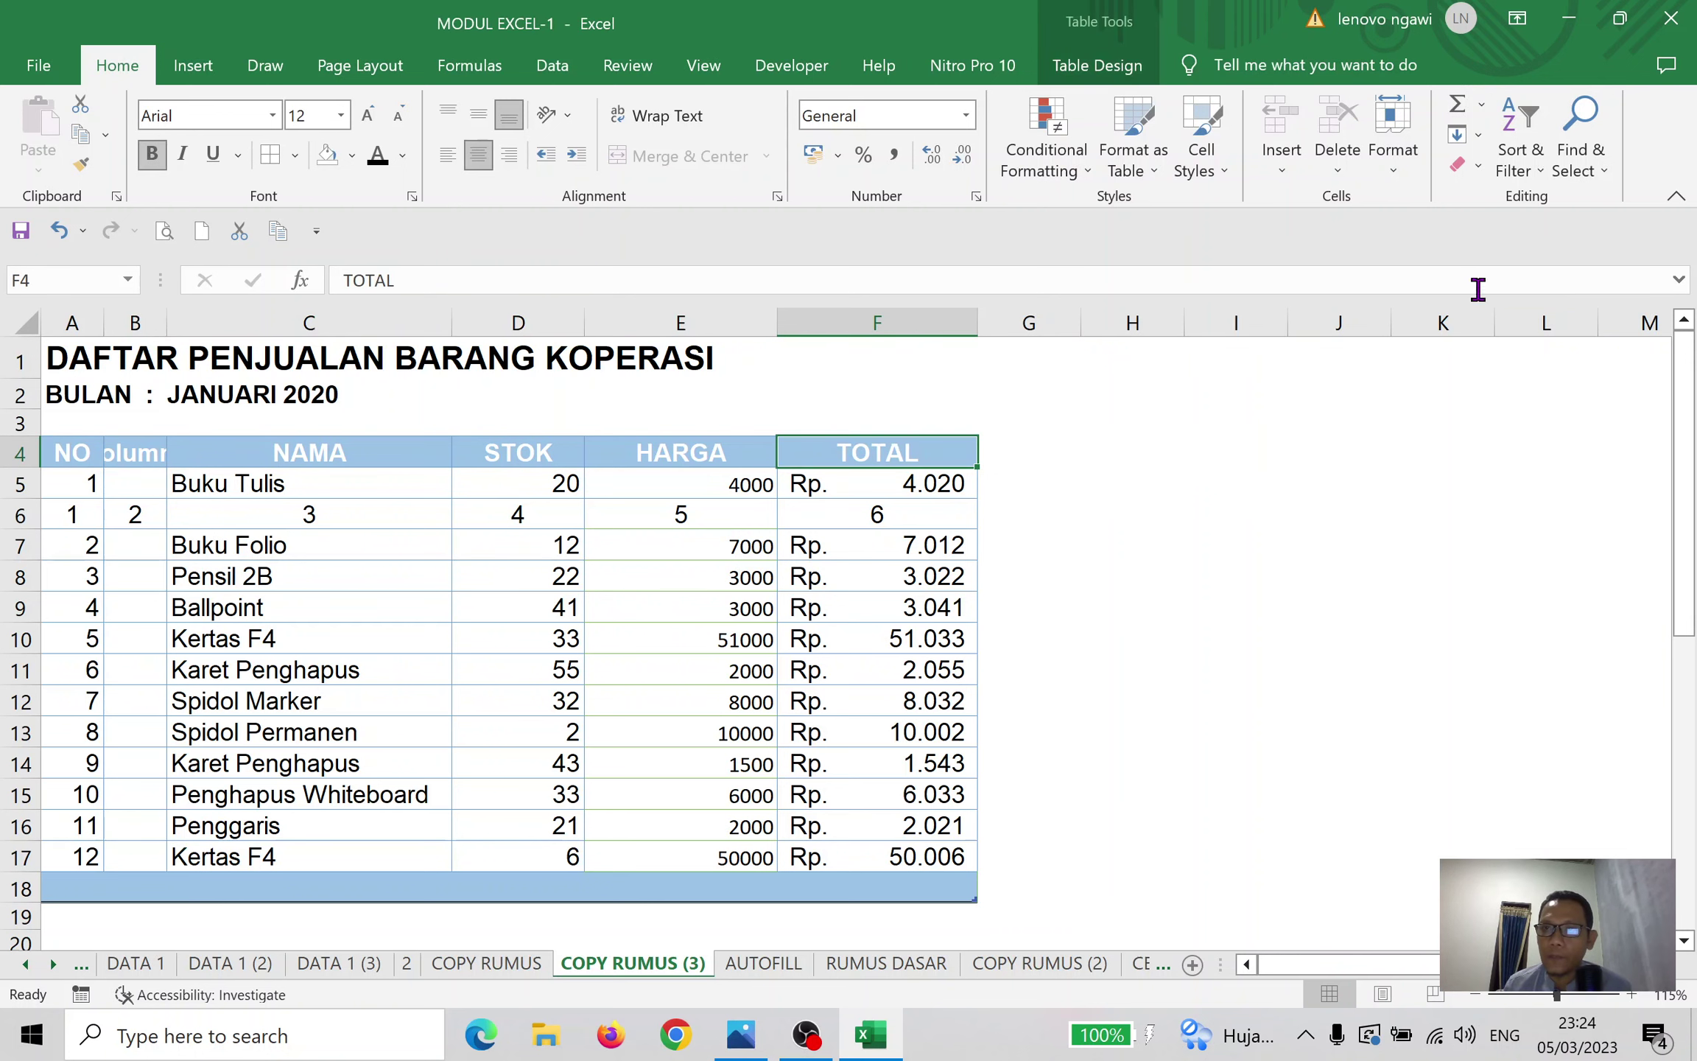
left_click(1538, 176)
left_click(1414, 420)
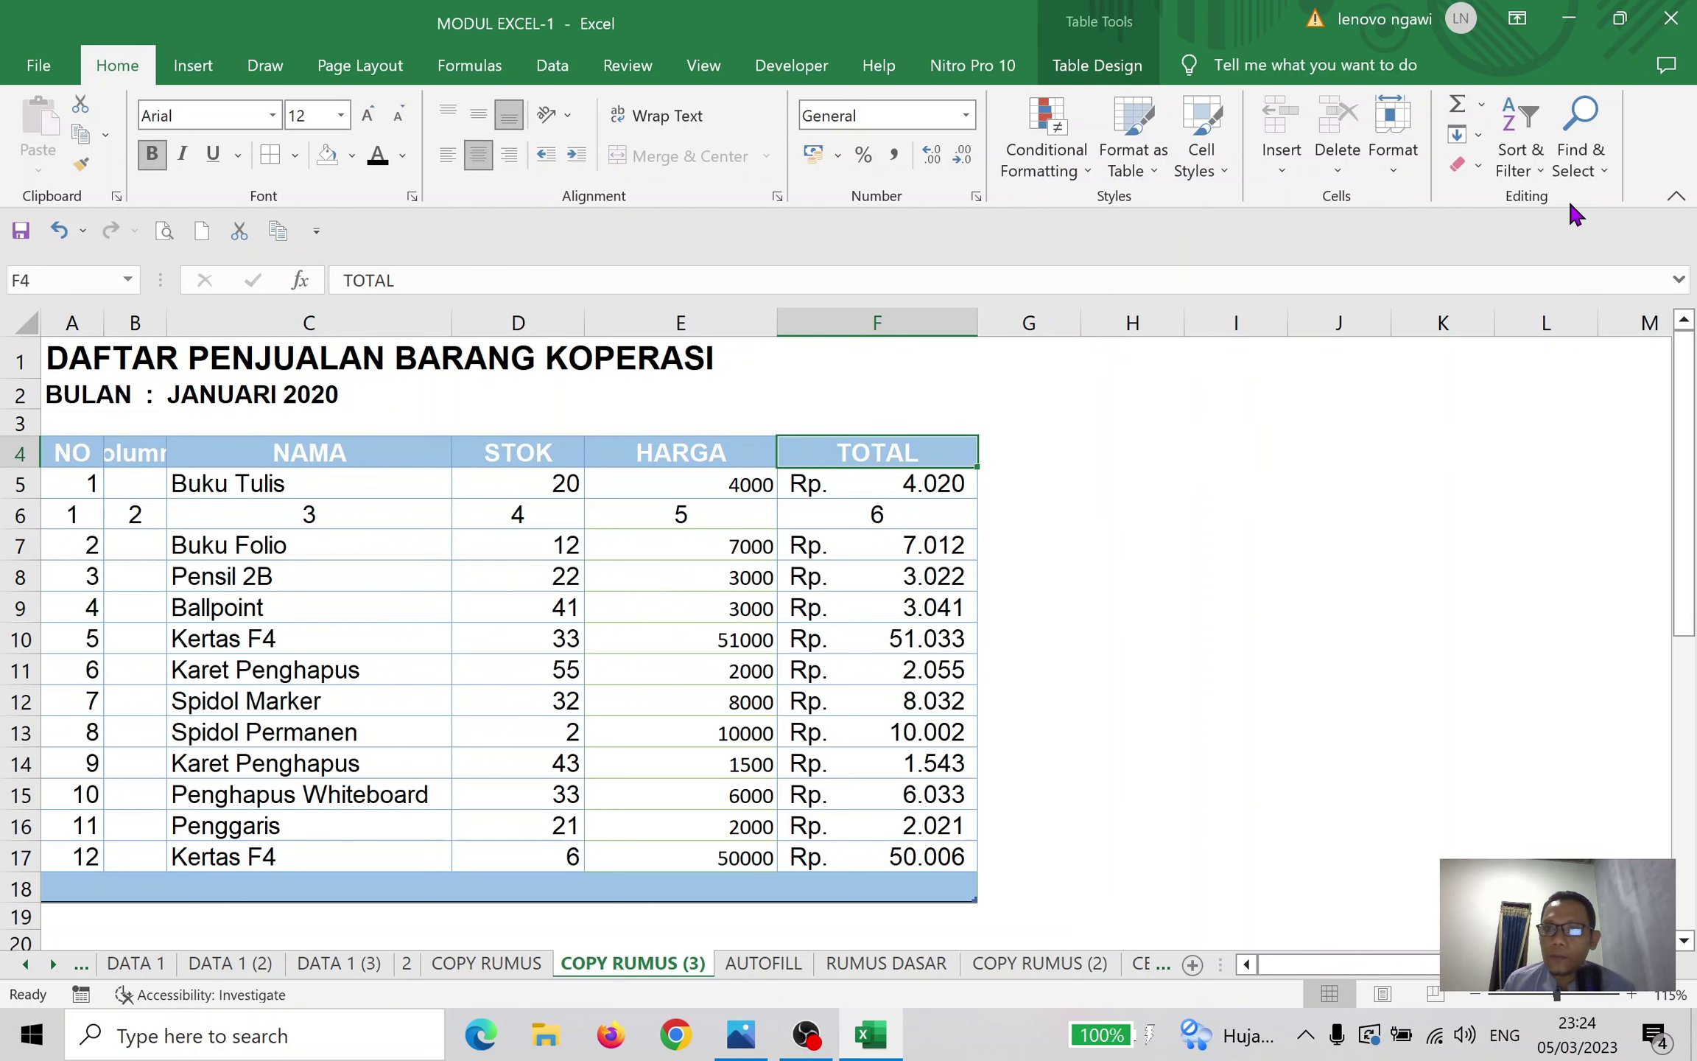
Search the sheet for FOLIO, look for further matches, and close the search
left_click(1609, 173)
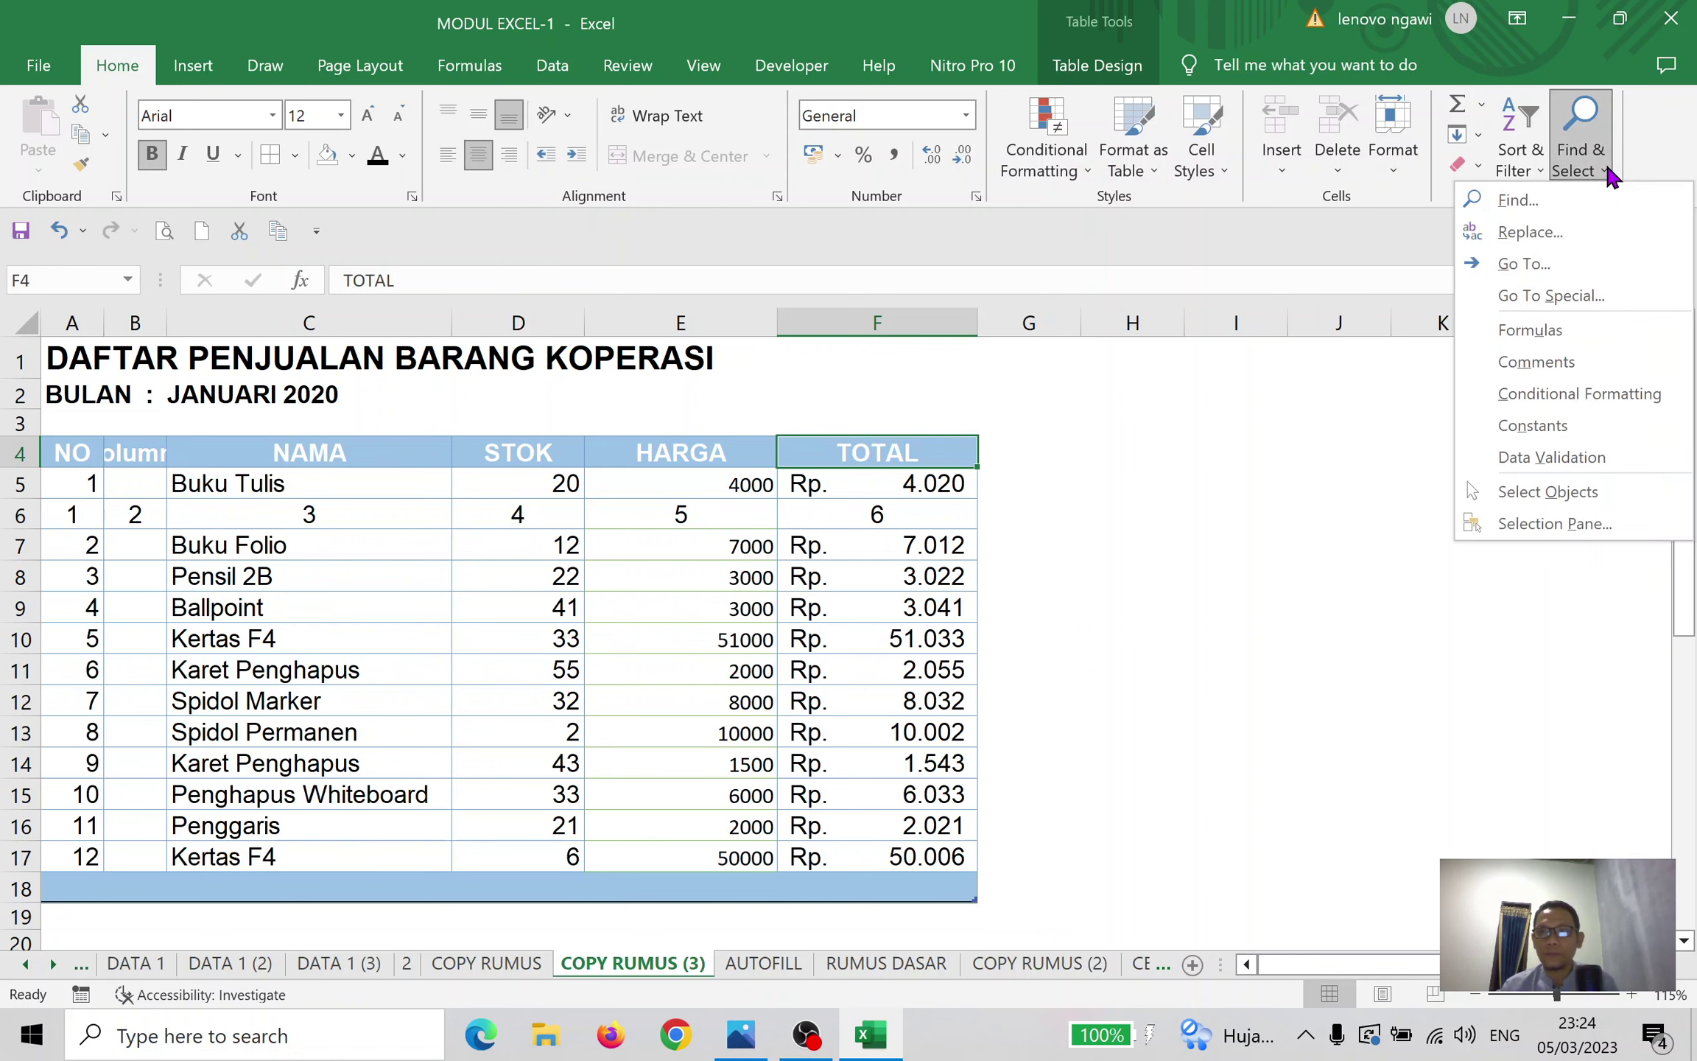
left_click(1576, 199)
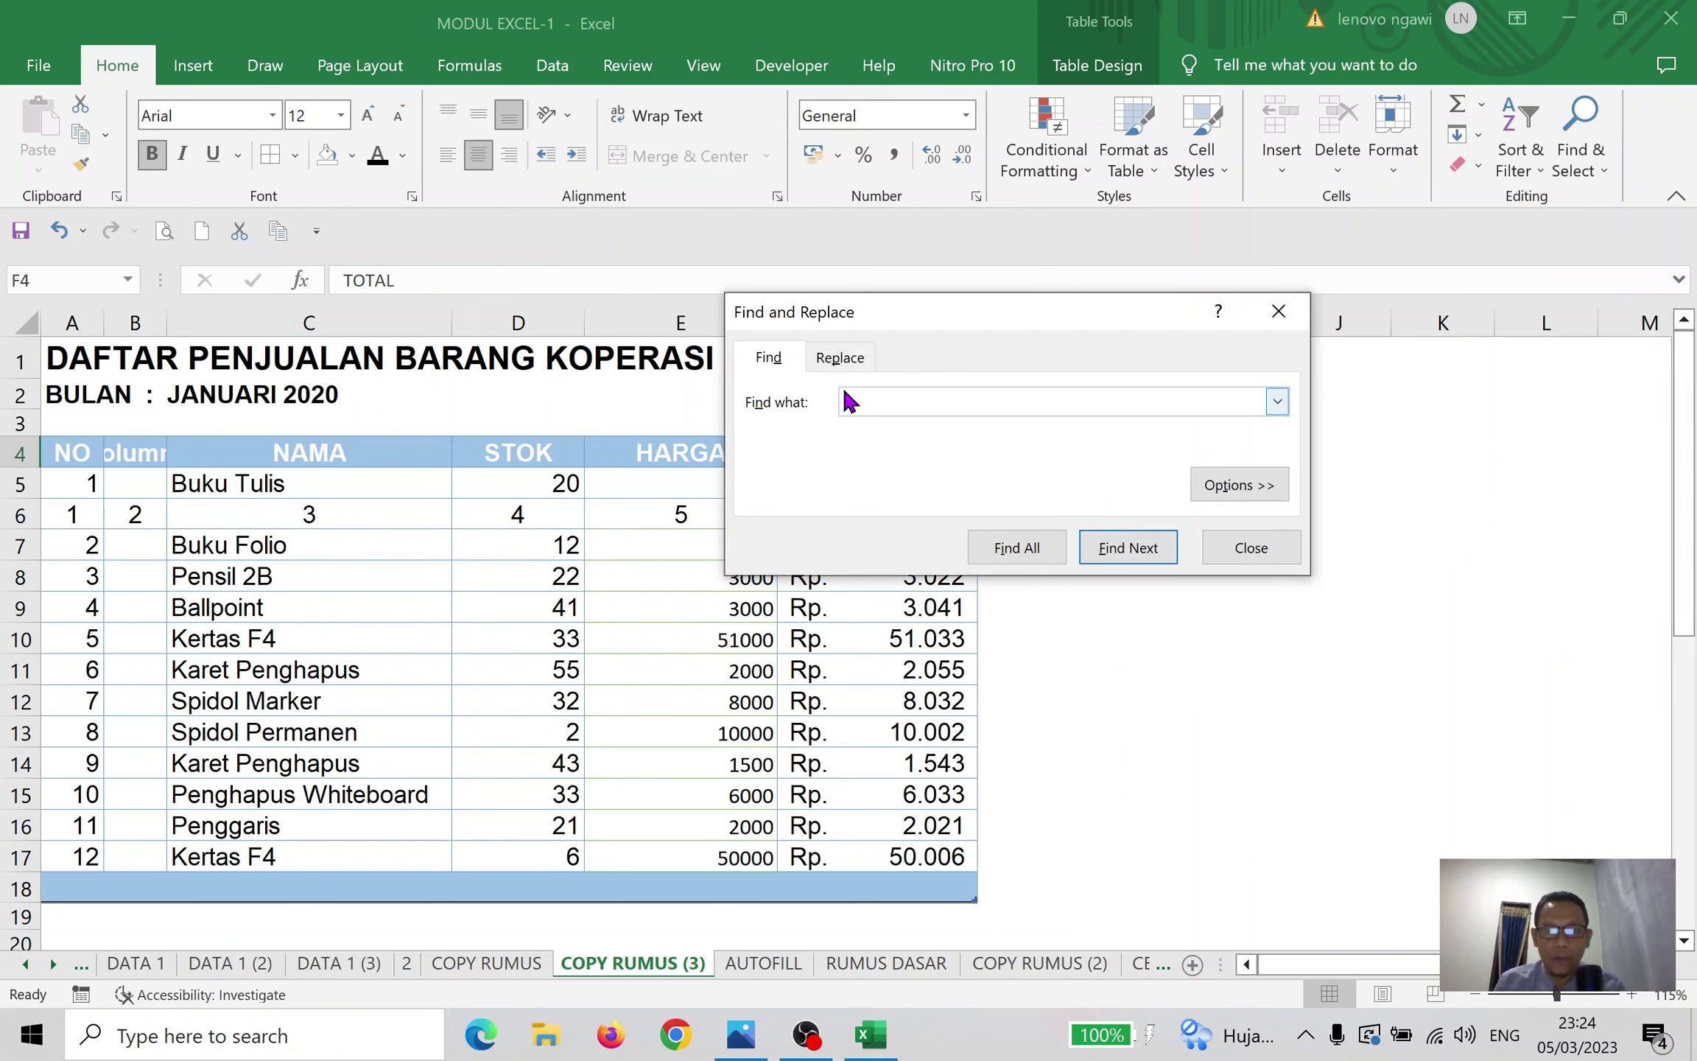
type("COL")
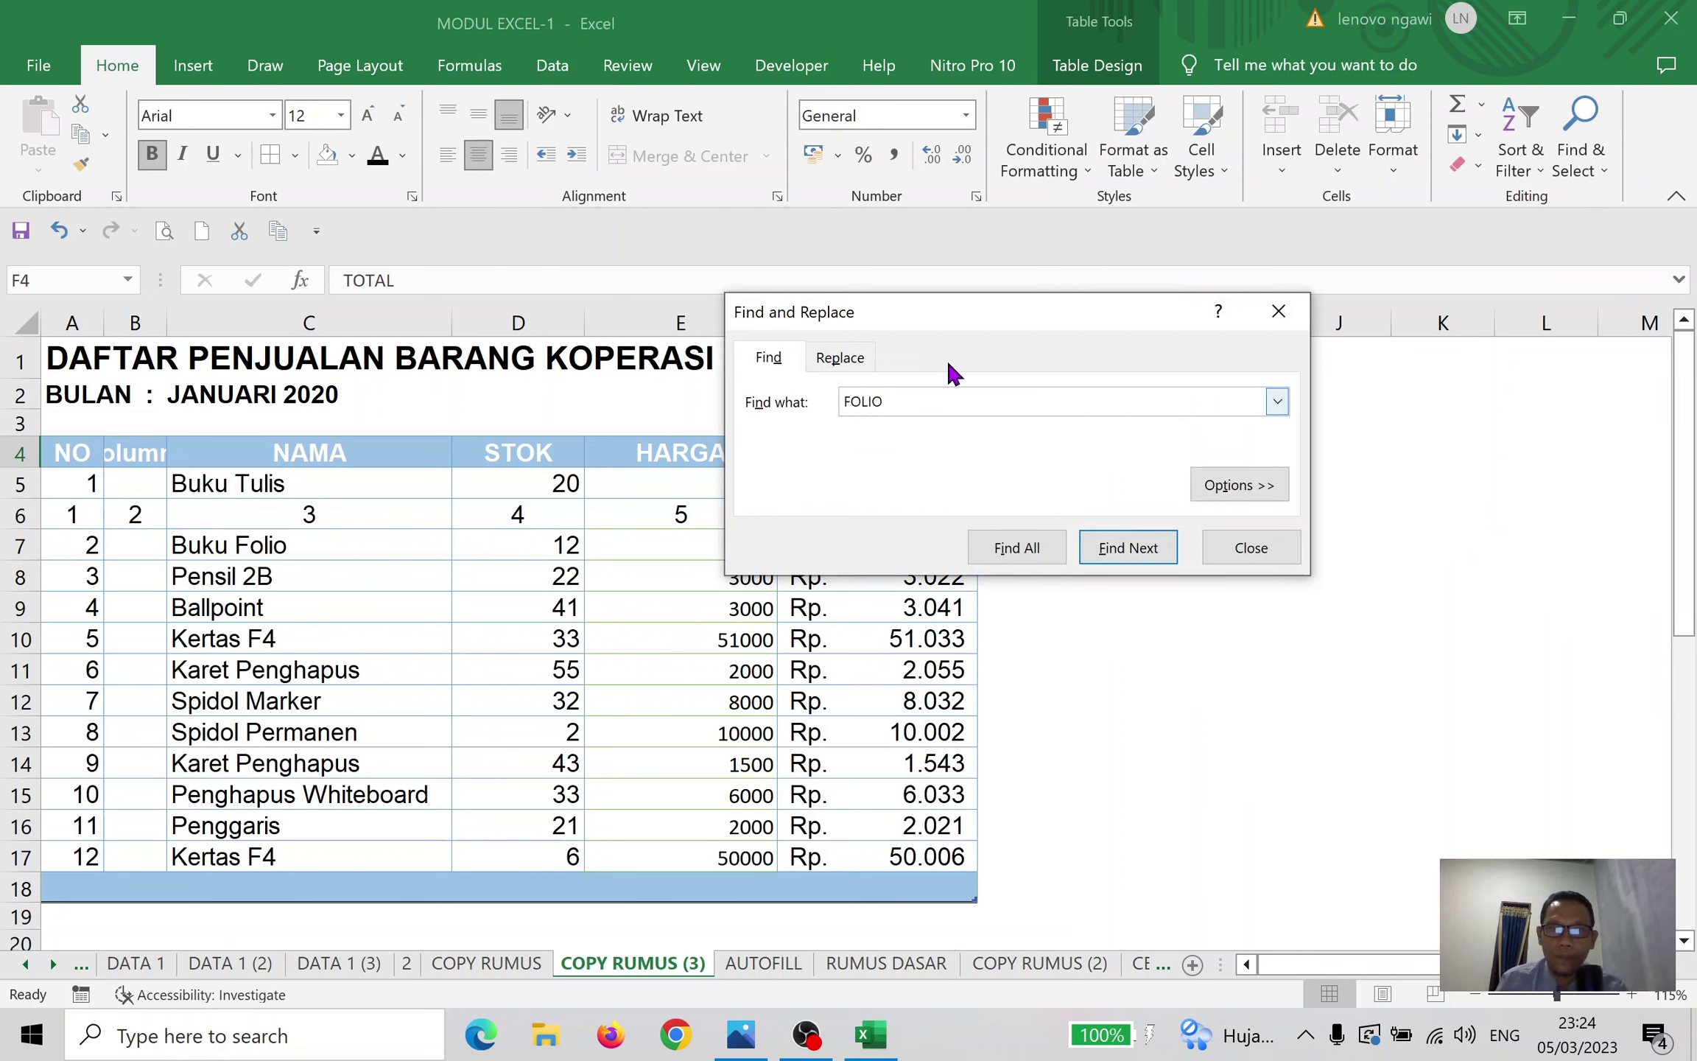
left_click(1124, 549)
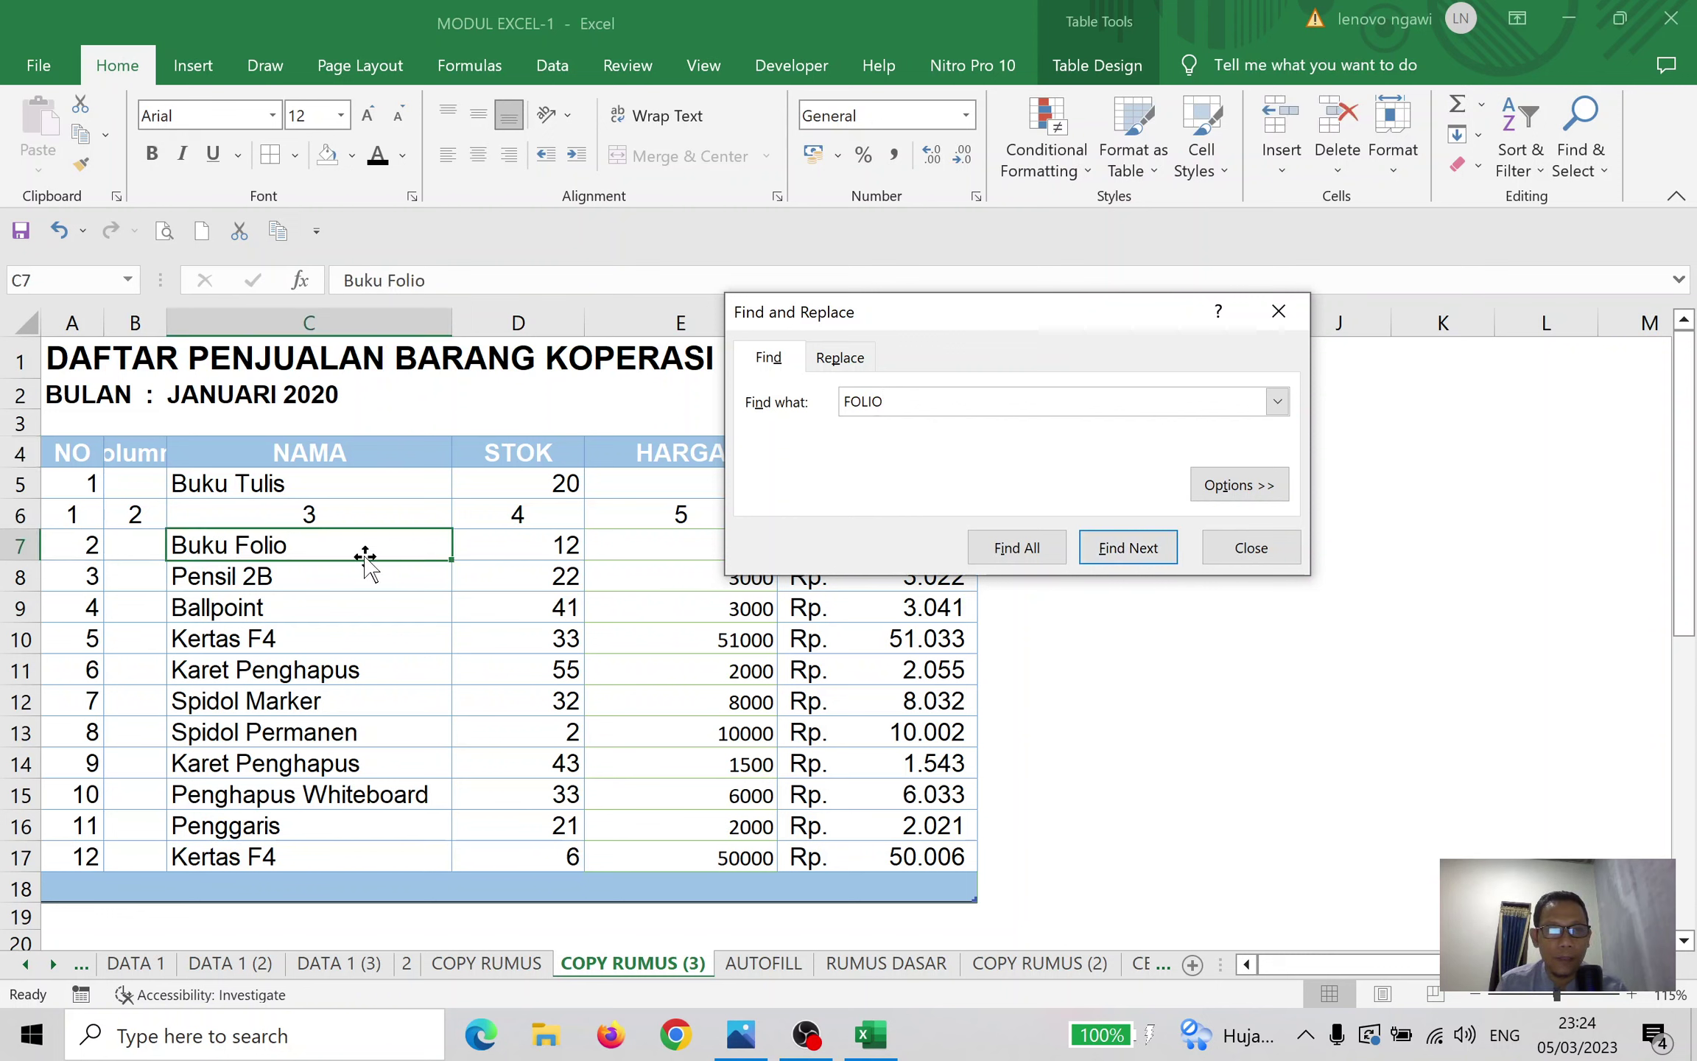
left_click(1129, 550)
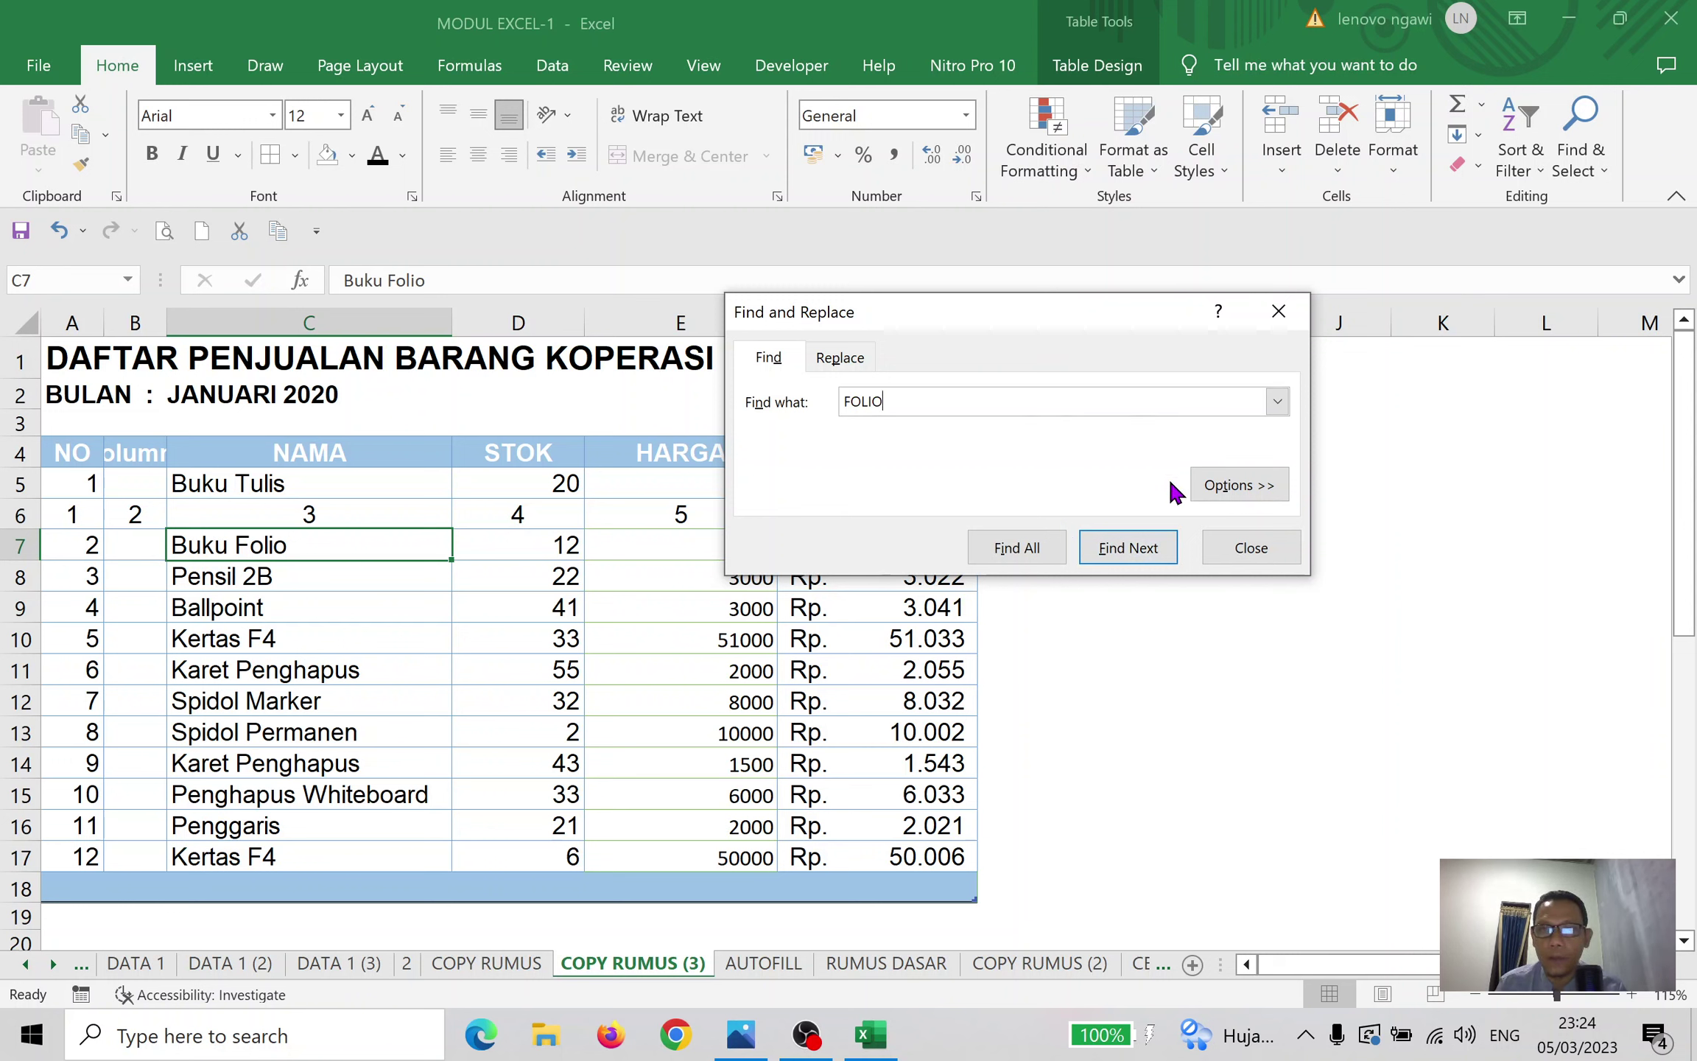
left_click(1252, 549)
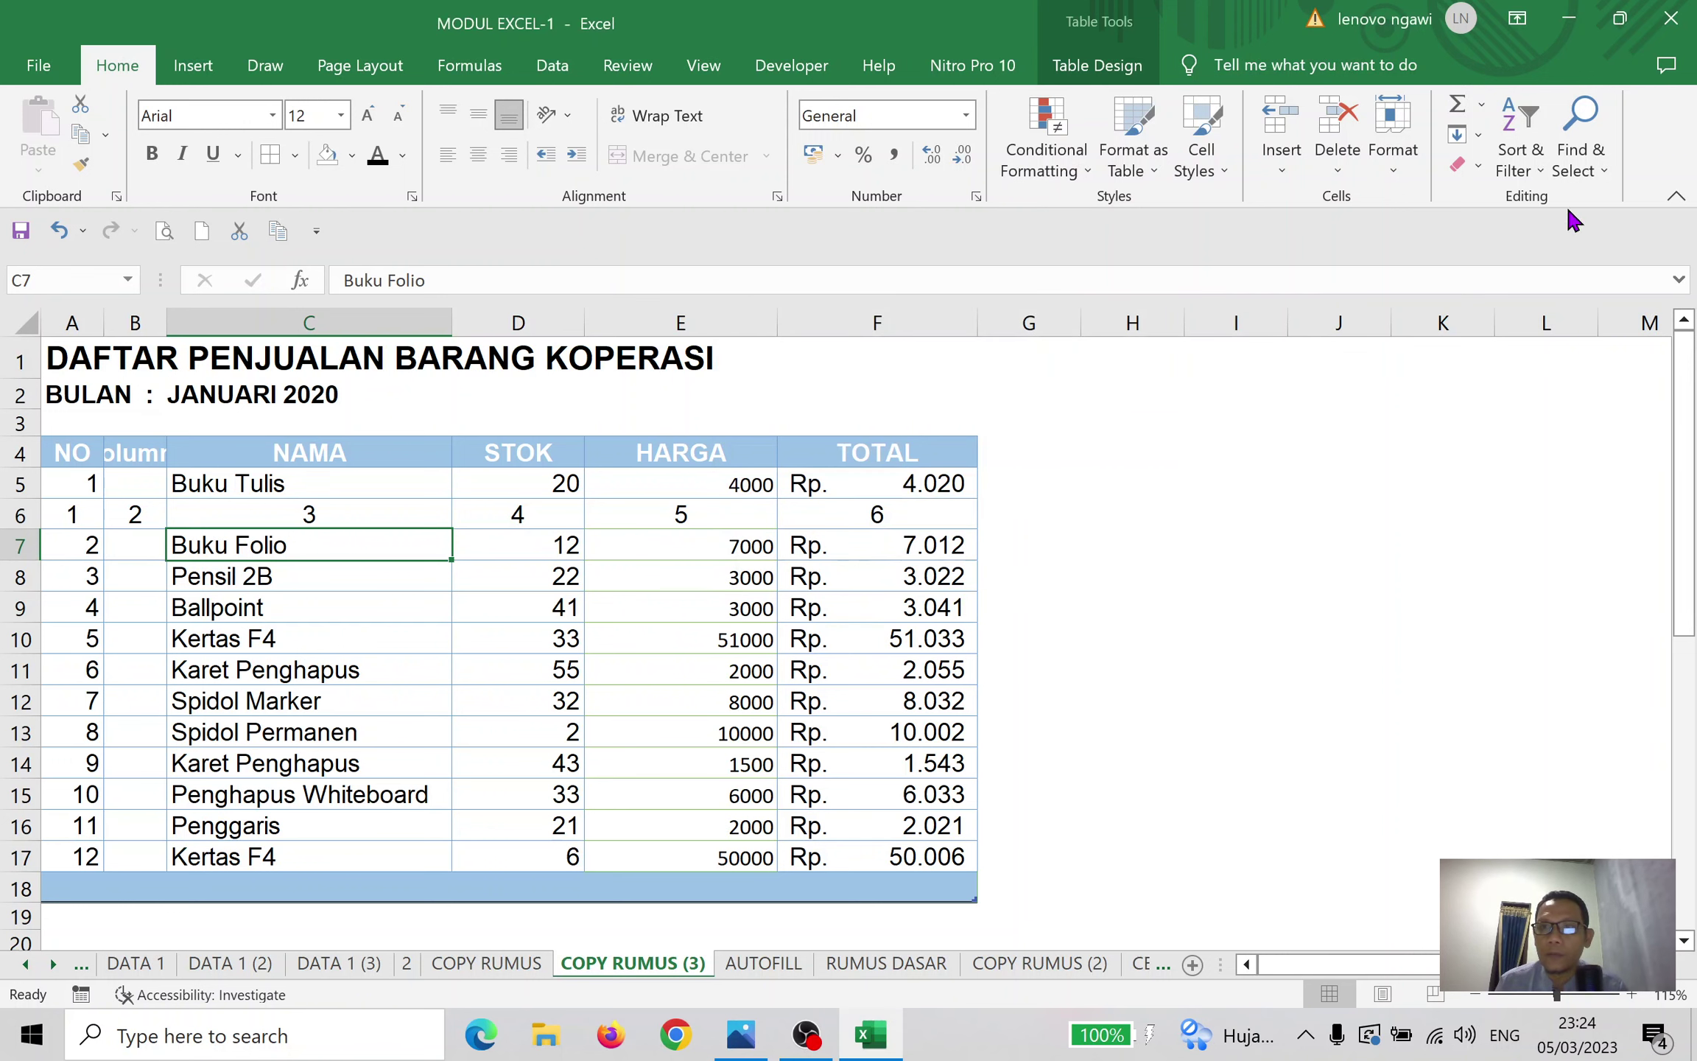
Replace every occurrence of FOLIO on the sheet with GAMBAR and close the Find and Replace dialog
left_click(1580, 147)
left_click(1586, 233)
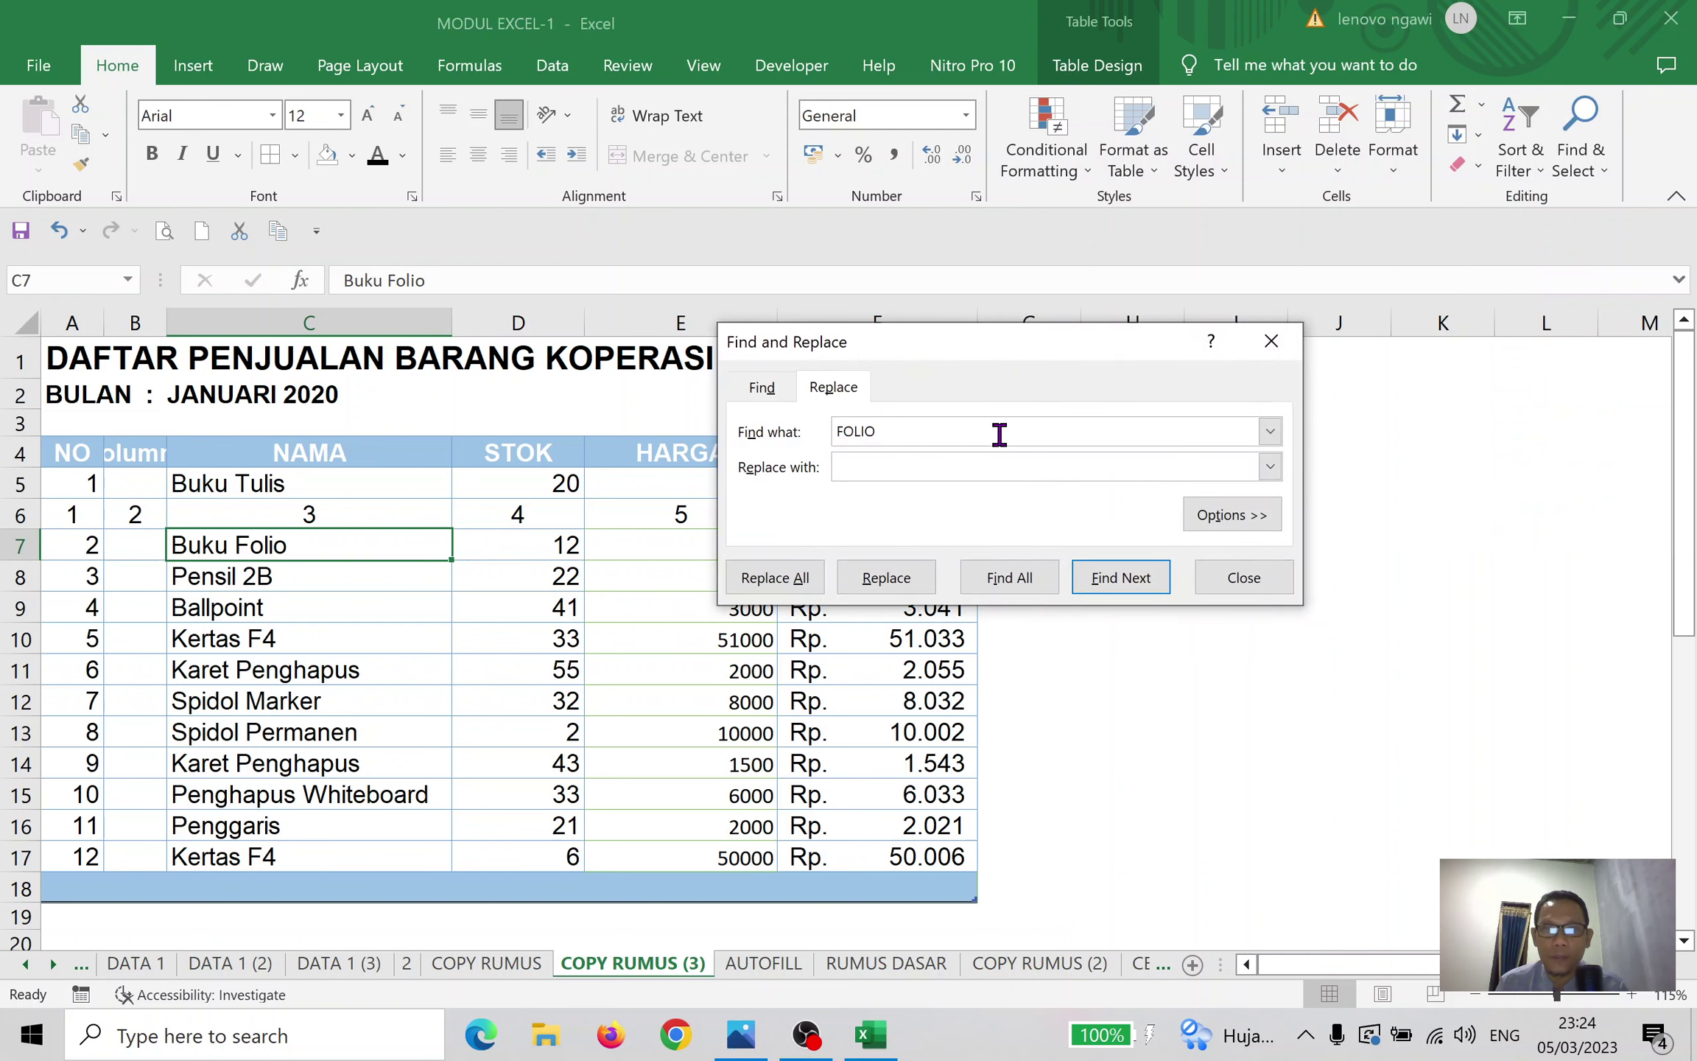
left_click(954, 462)
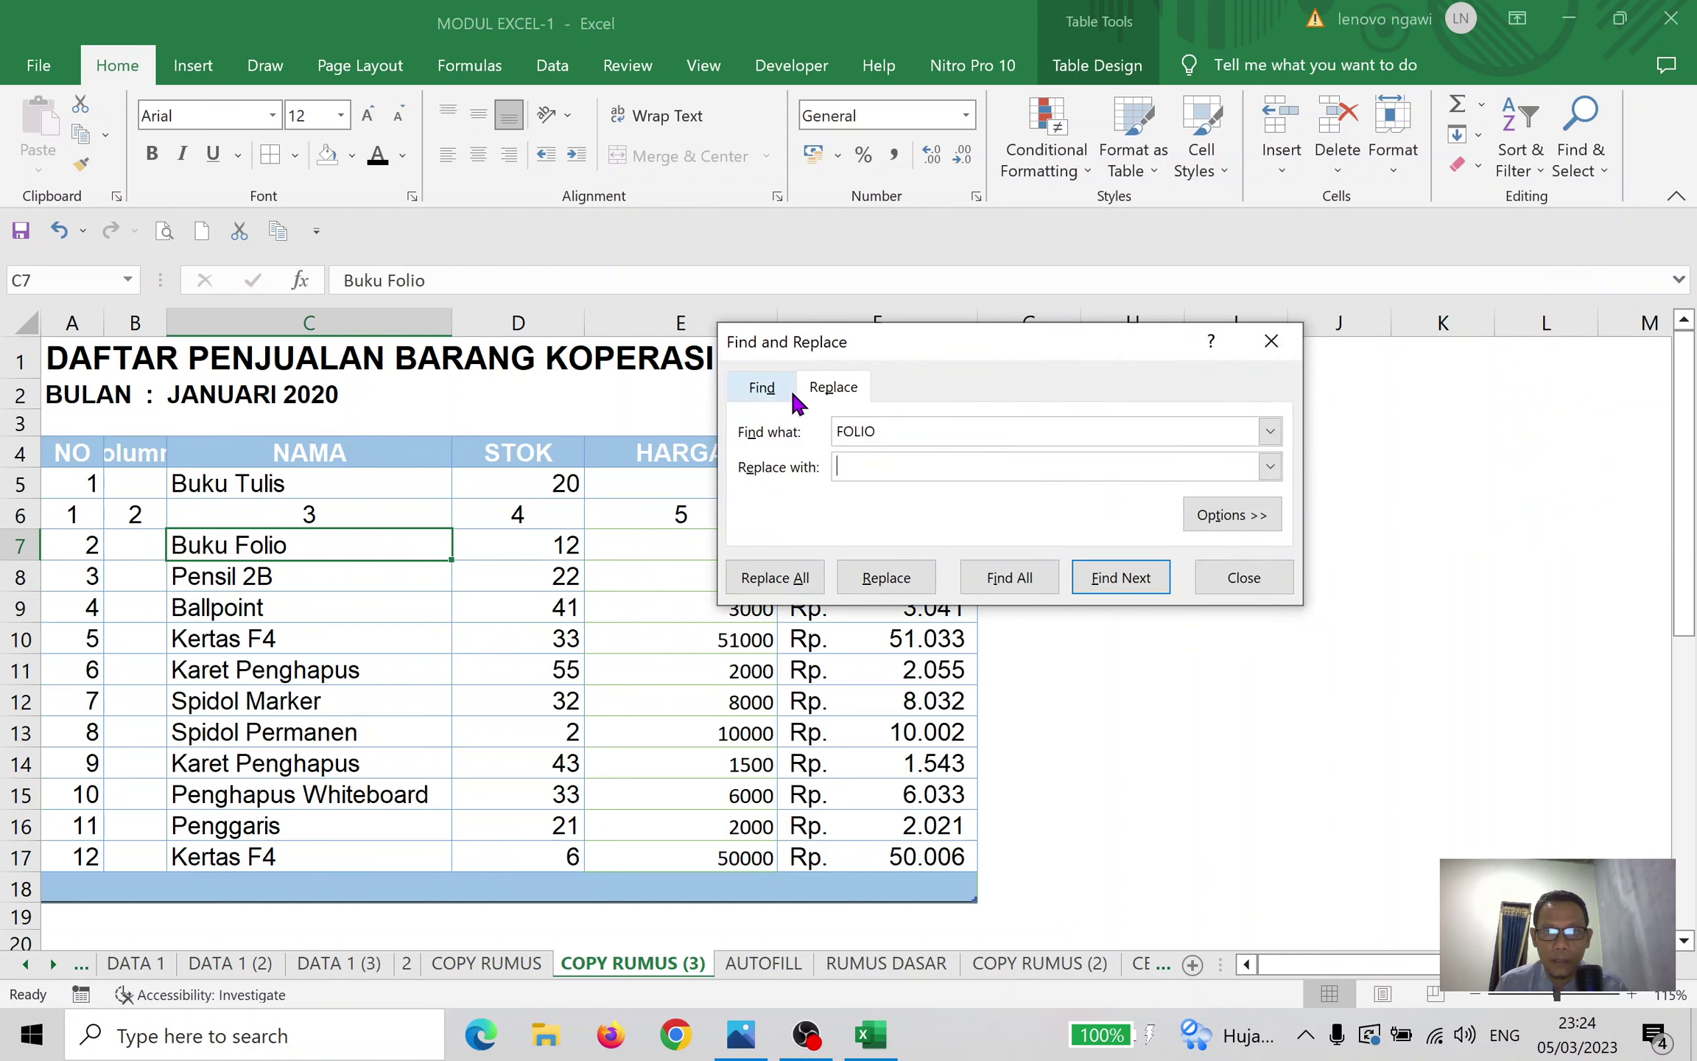
left_click(762, 387)
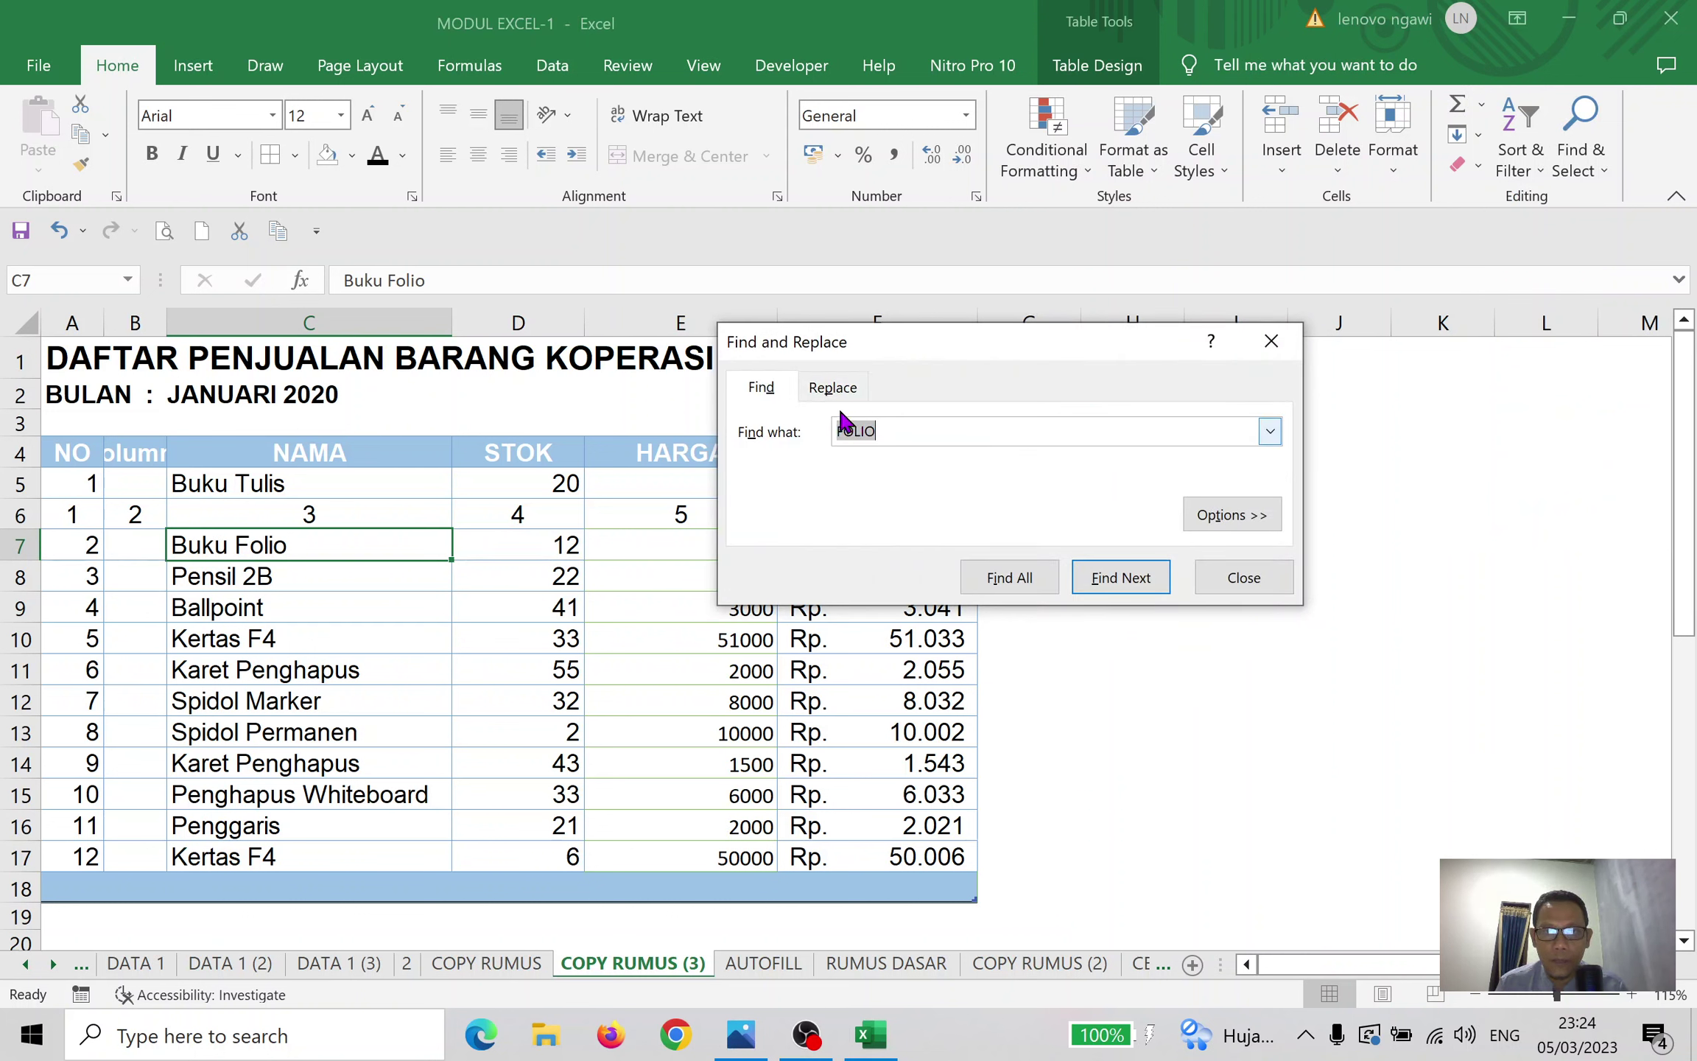
left_click(833, 386)
left_click(869, 464)
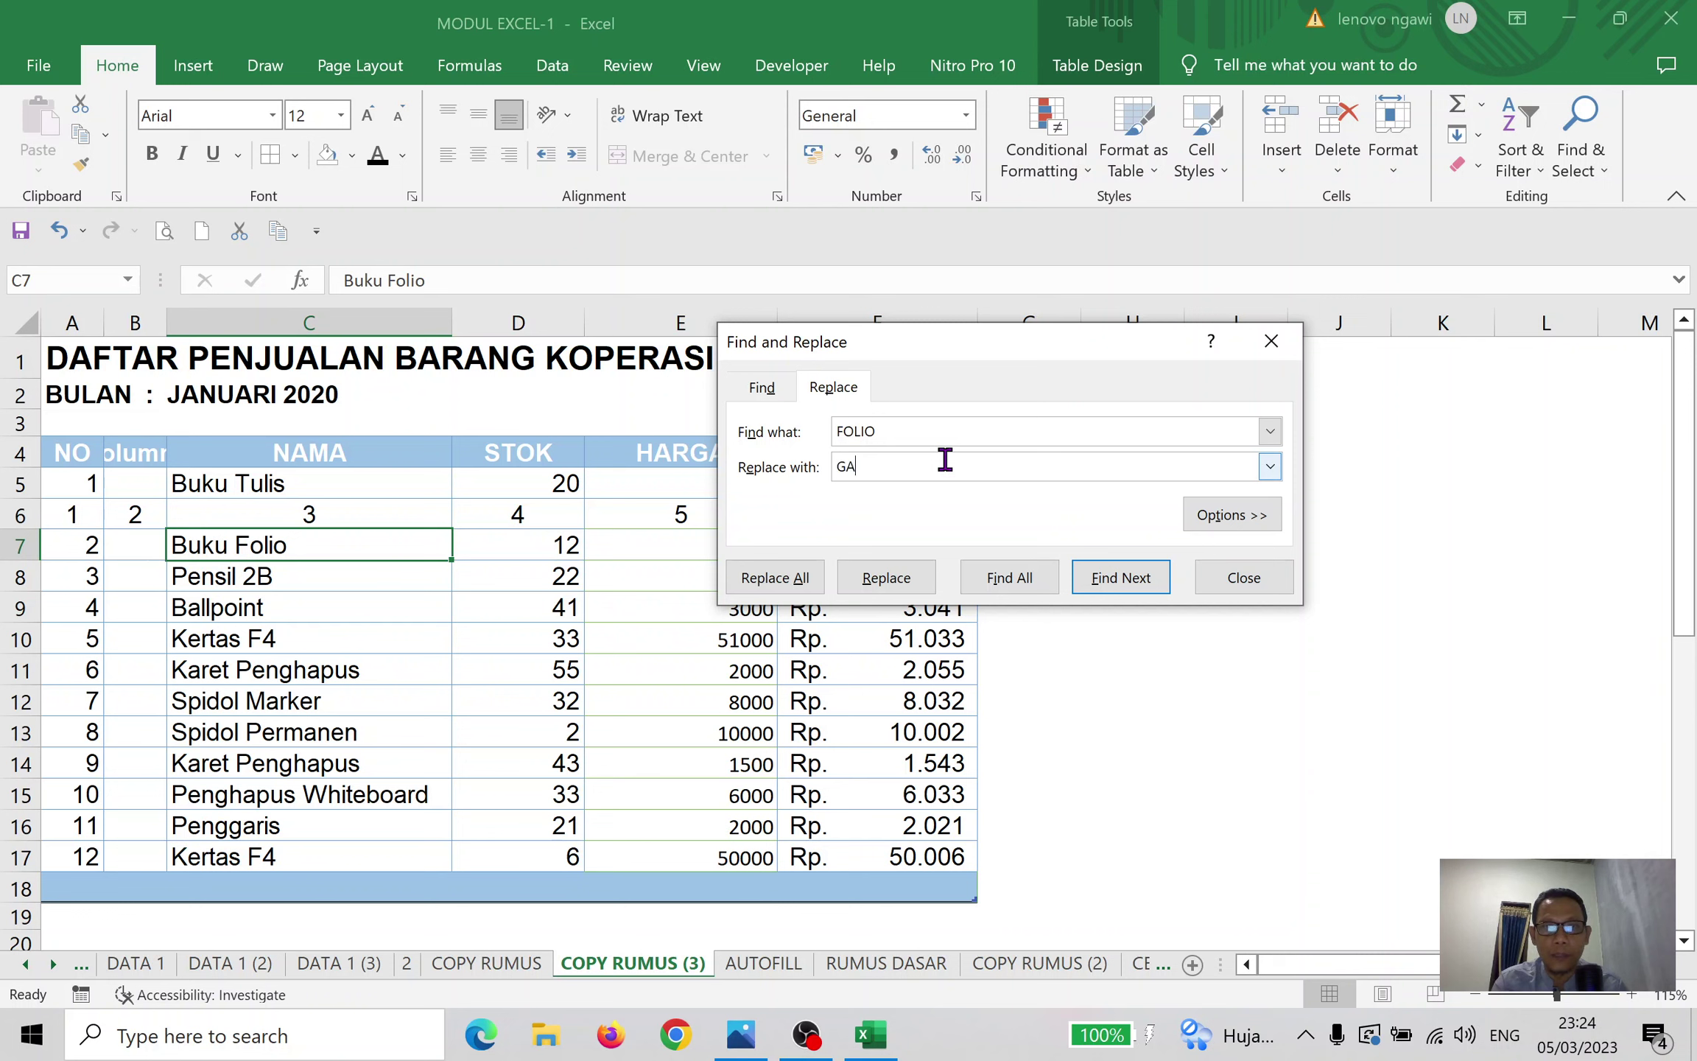
type("R")
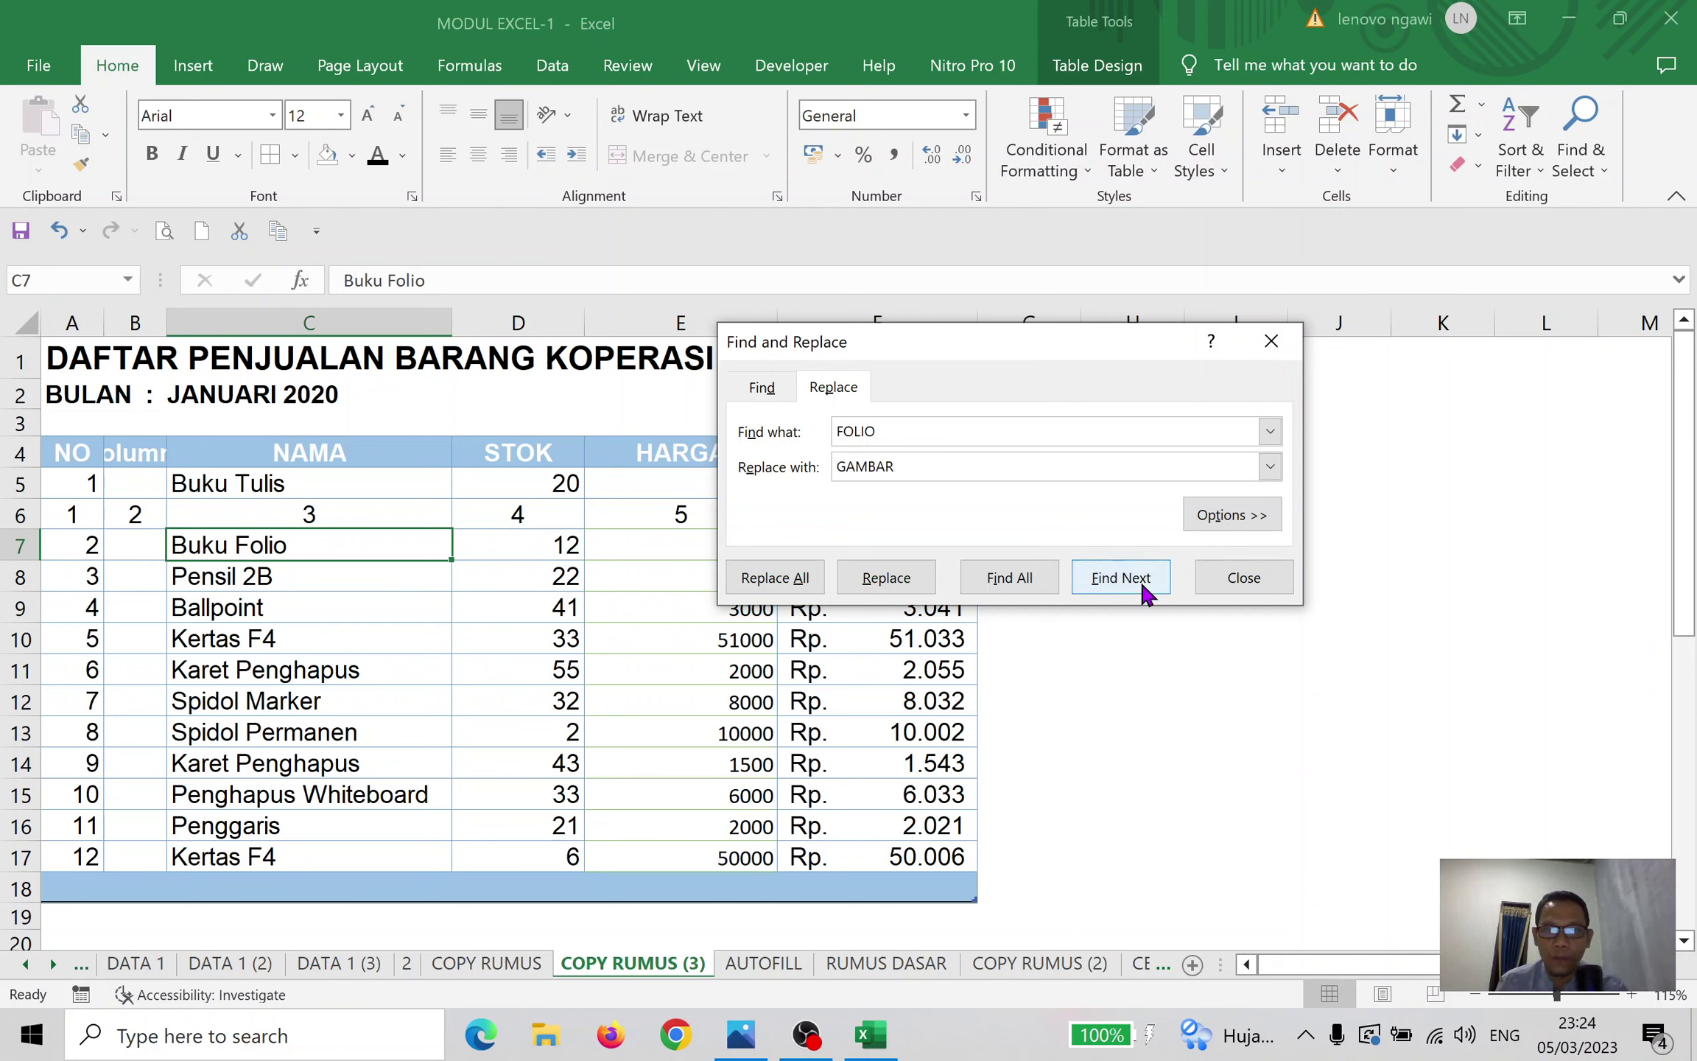
left_click(799, 587)
left_click(834, 586)
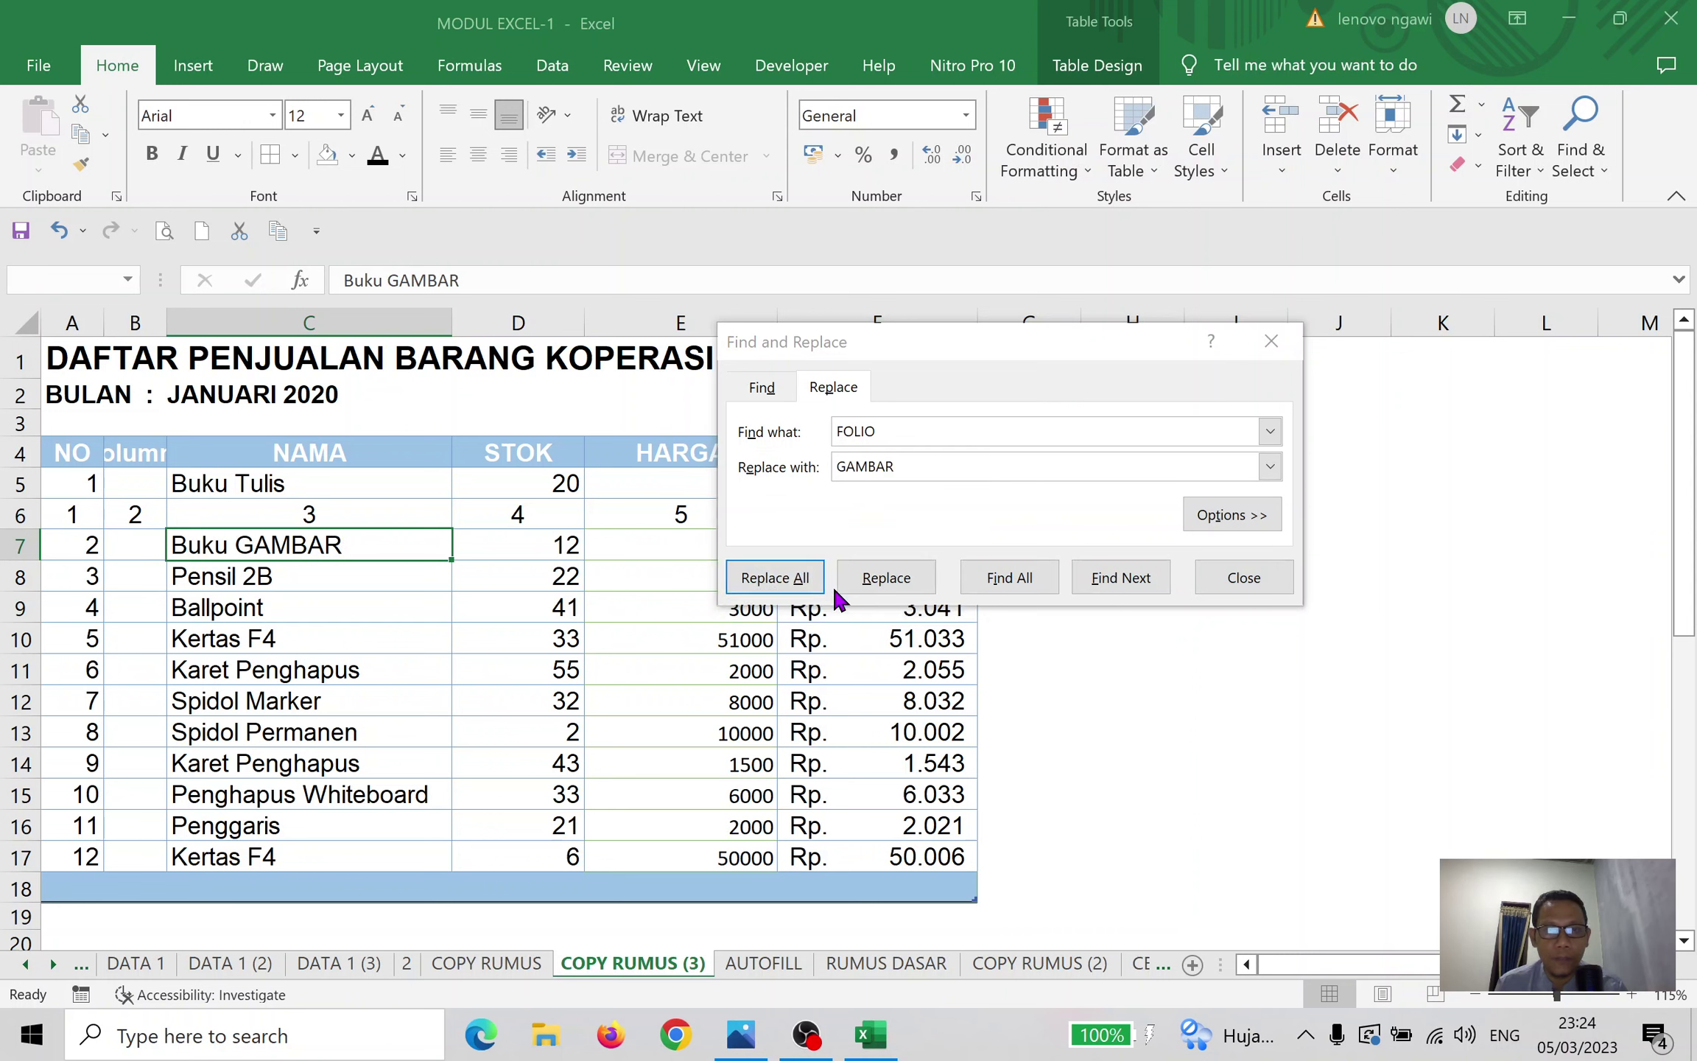
left_click(1241, 577)
Use Go To to jump to the named table Table1
left_click(1593, 176)
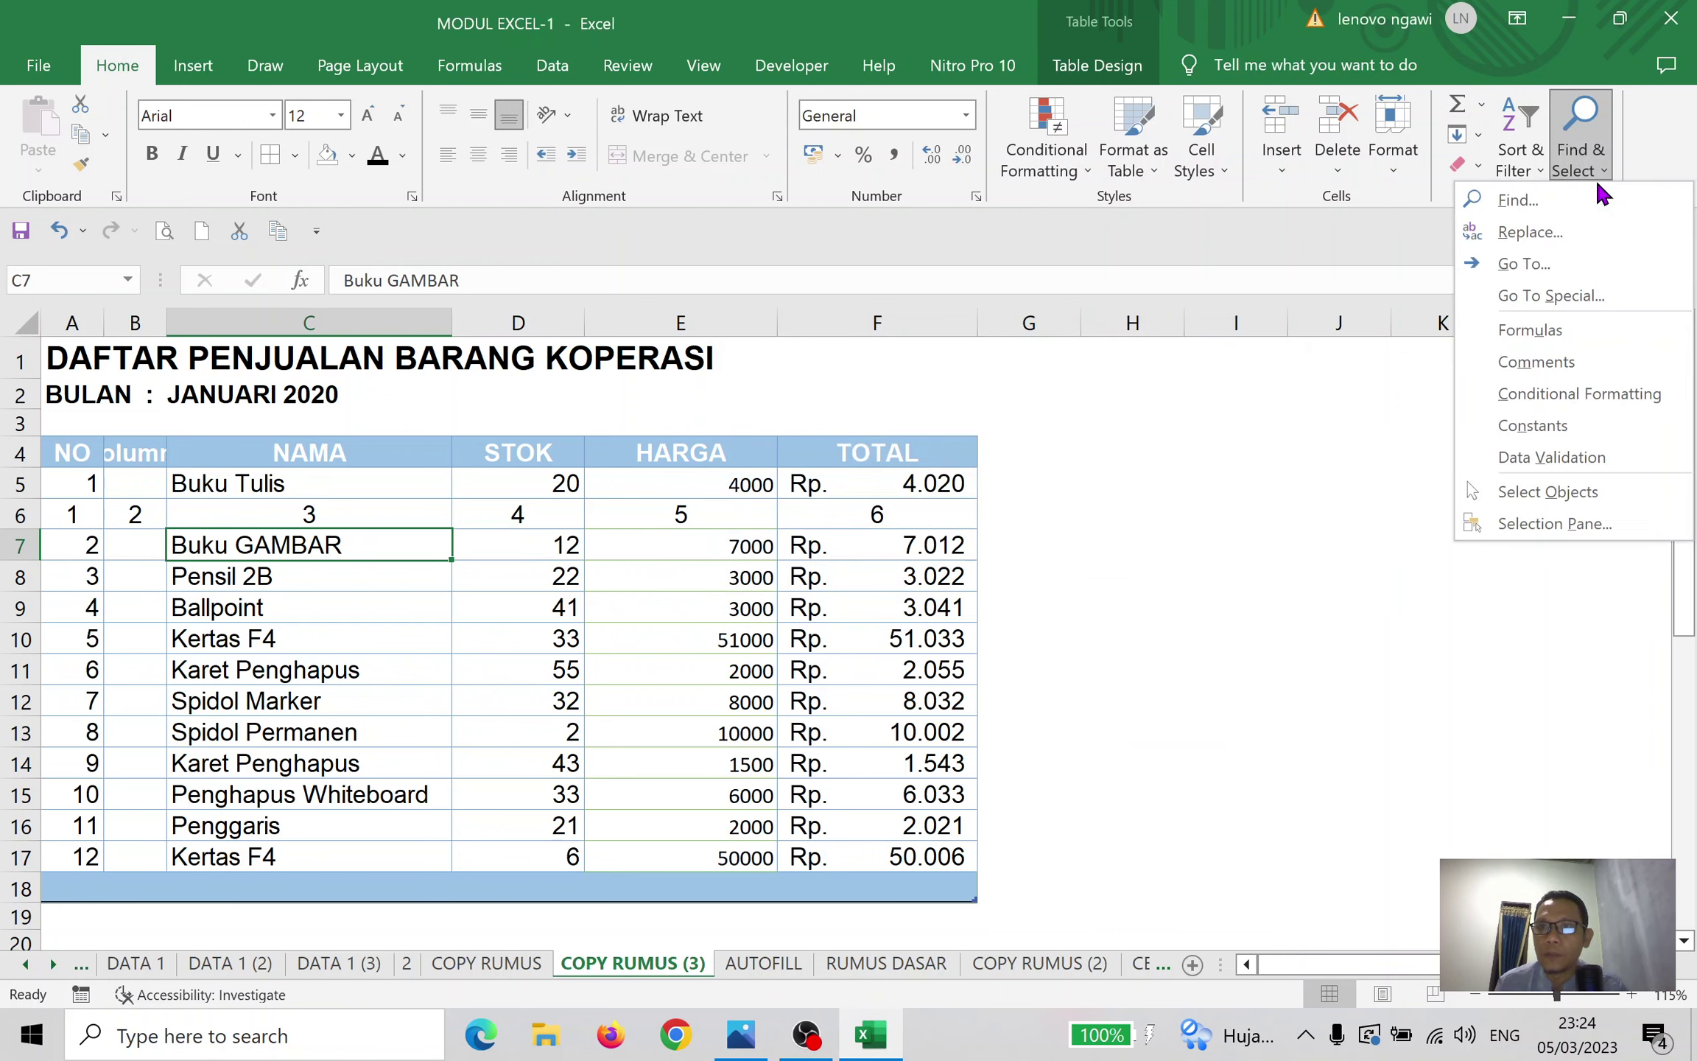
left_click(1567, 265)
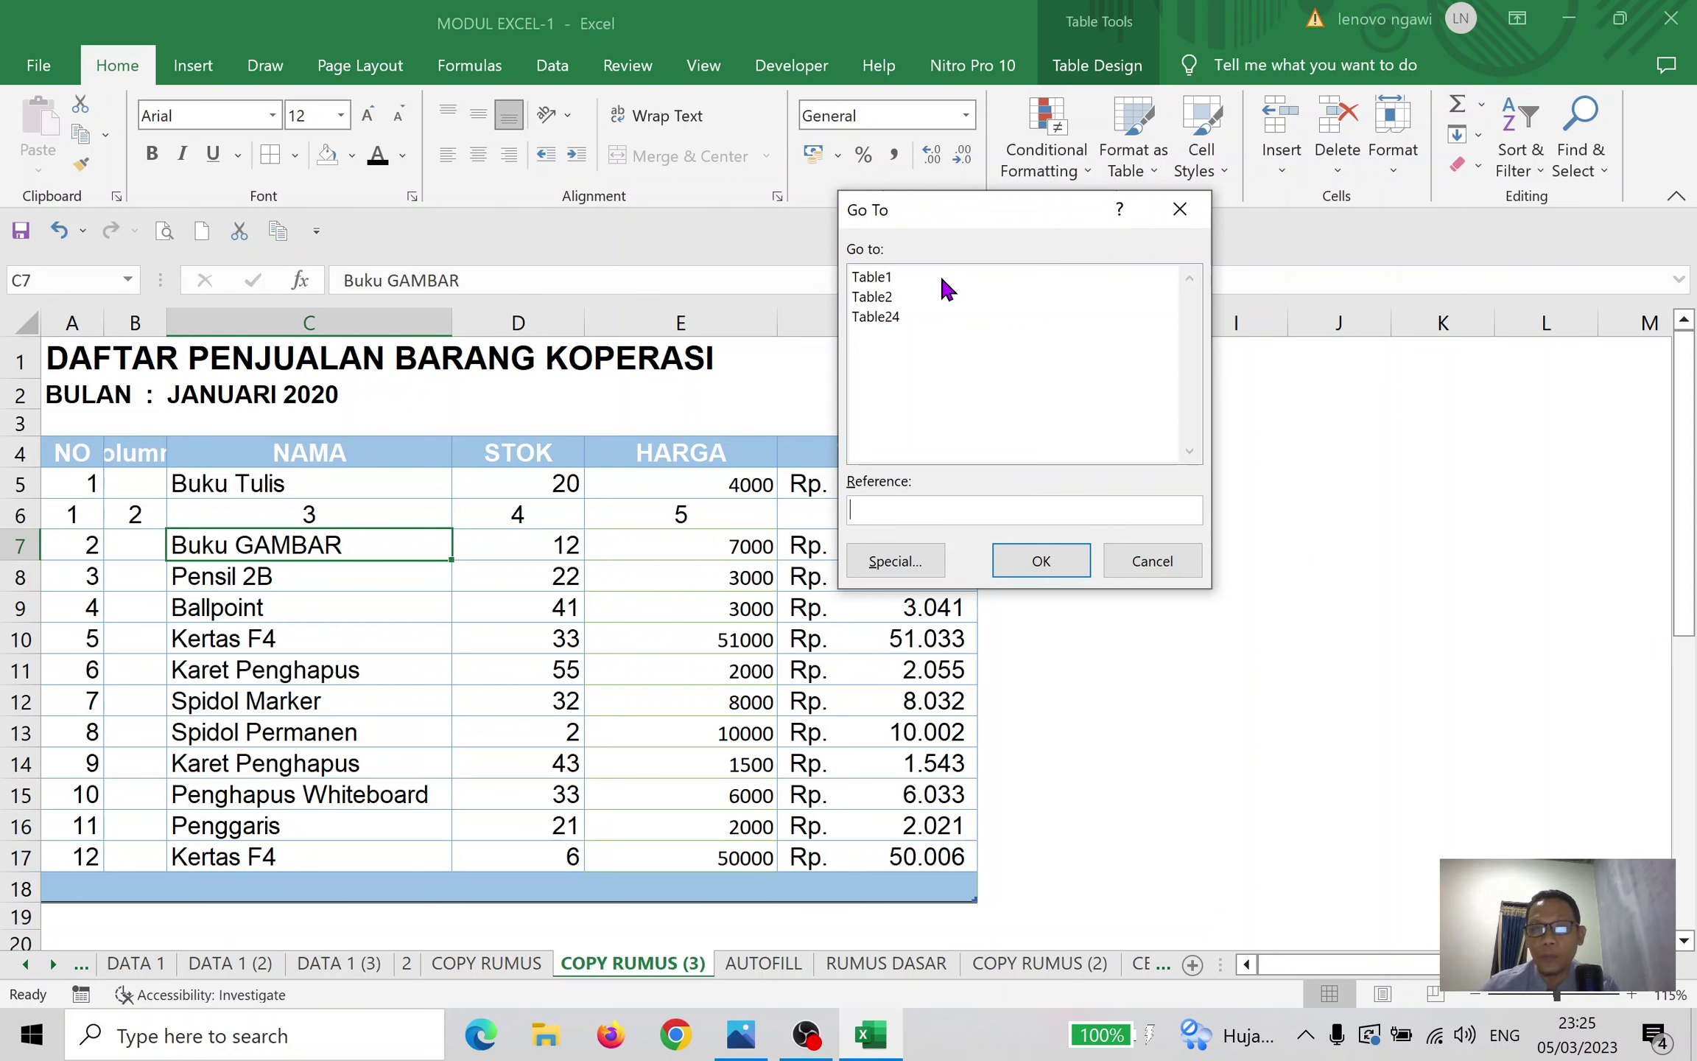
left_click(872, 277)
left_click(1034, 557)
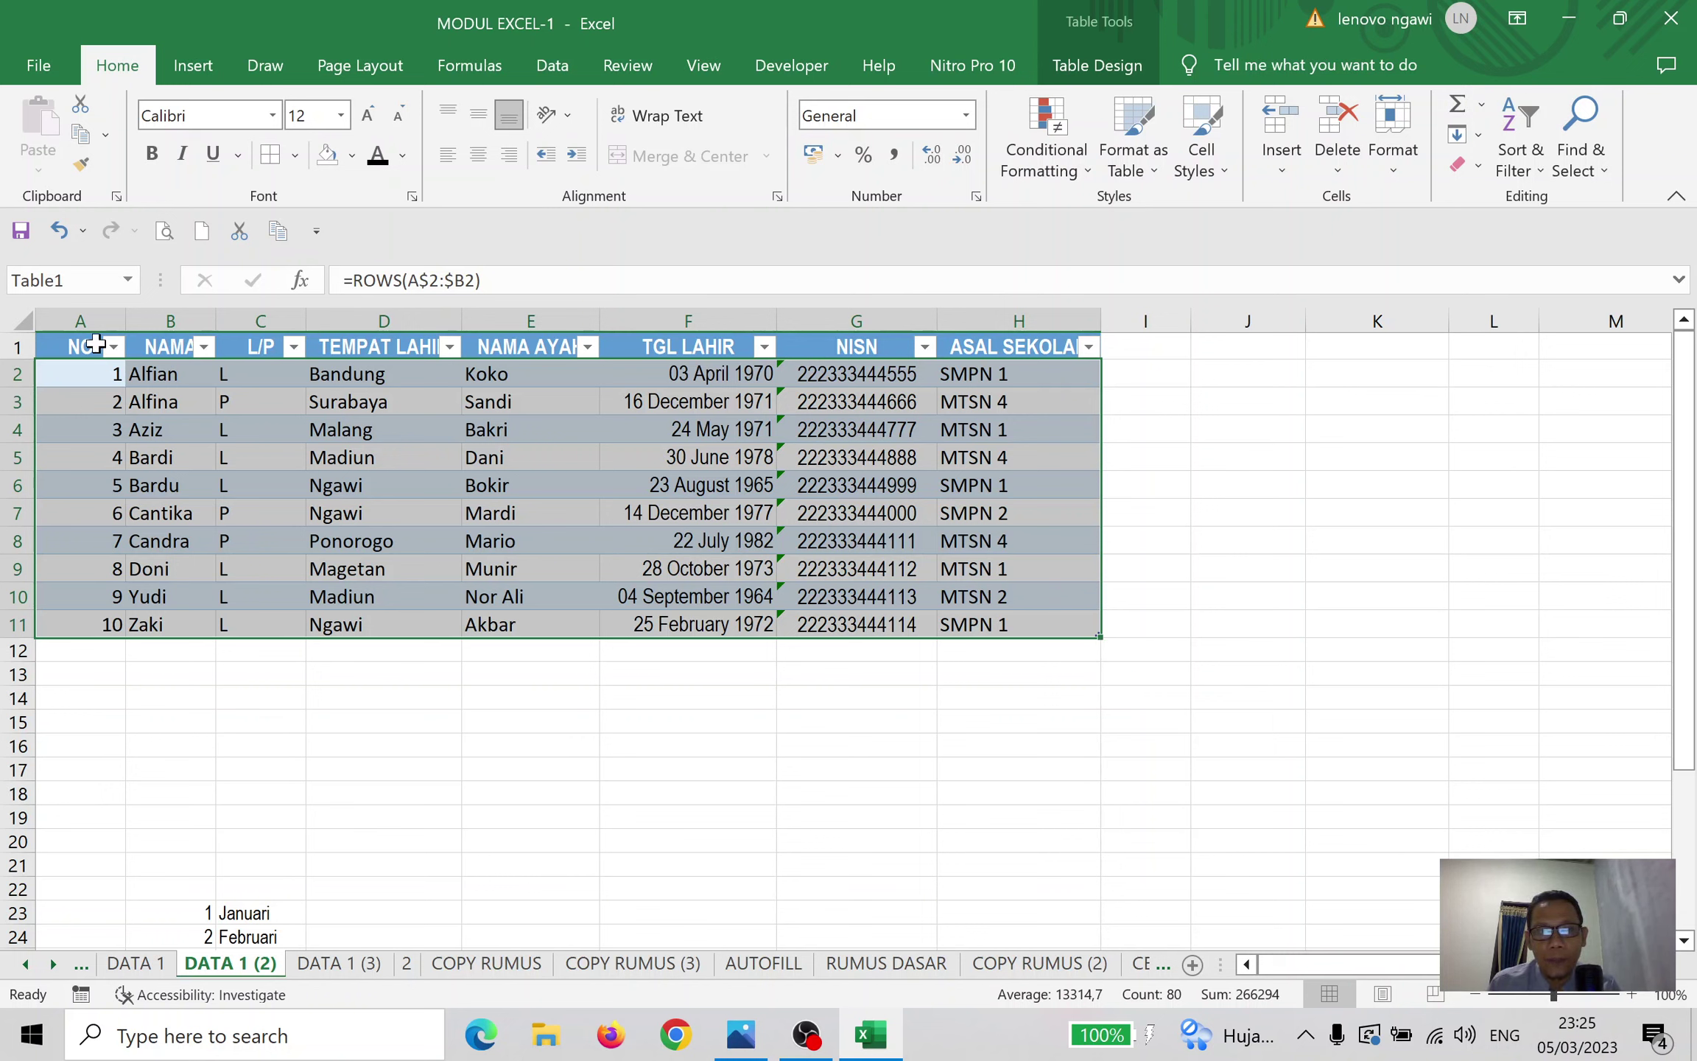
Select the whole student table A1:H11 including its headers and look through the workbook's list of defined names
left_click_drag(83, 345, 453, 405)
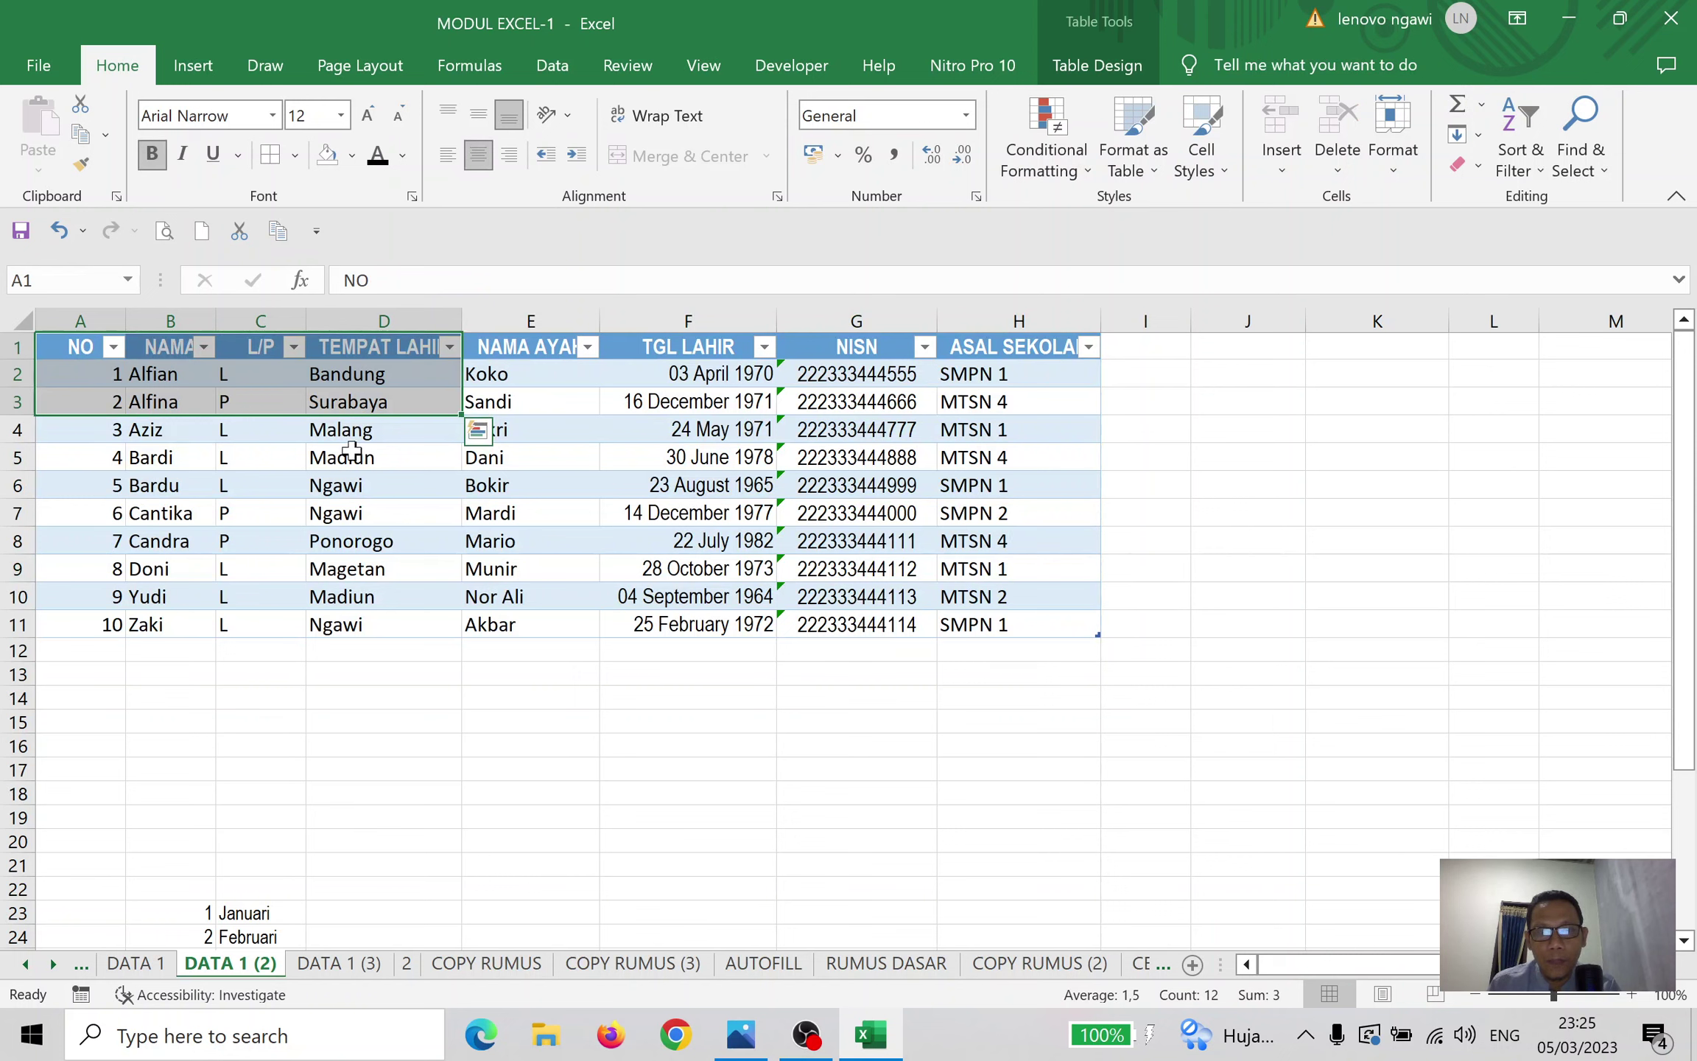
left_click_drag(84, 344, 1065, 627)
left_click(126, 280)
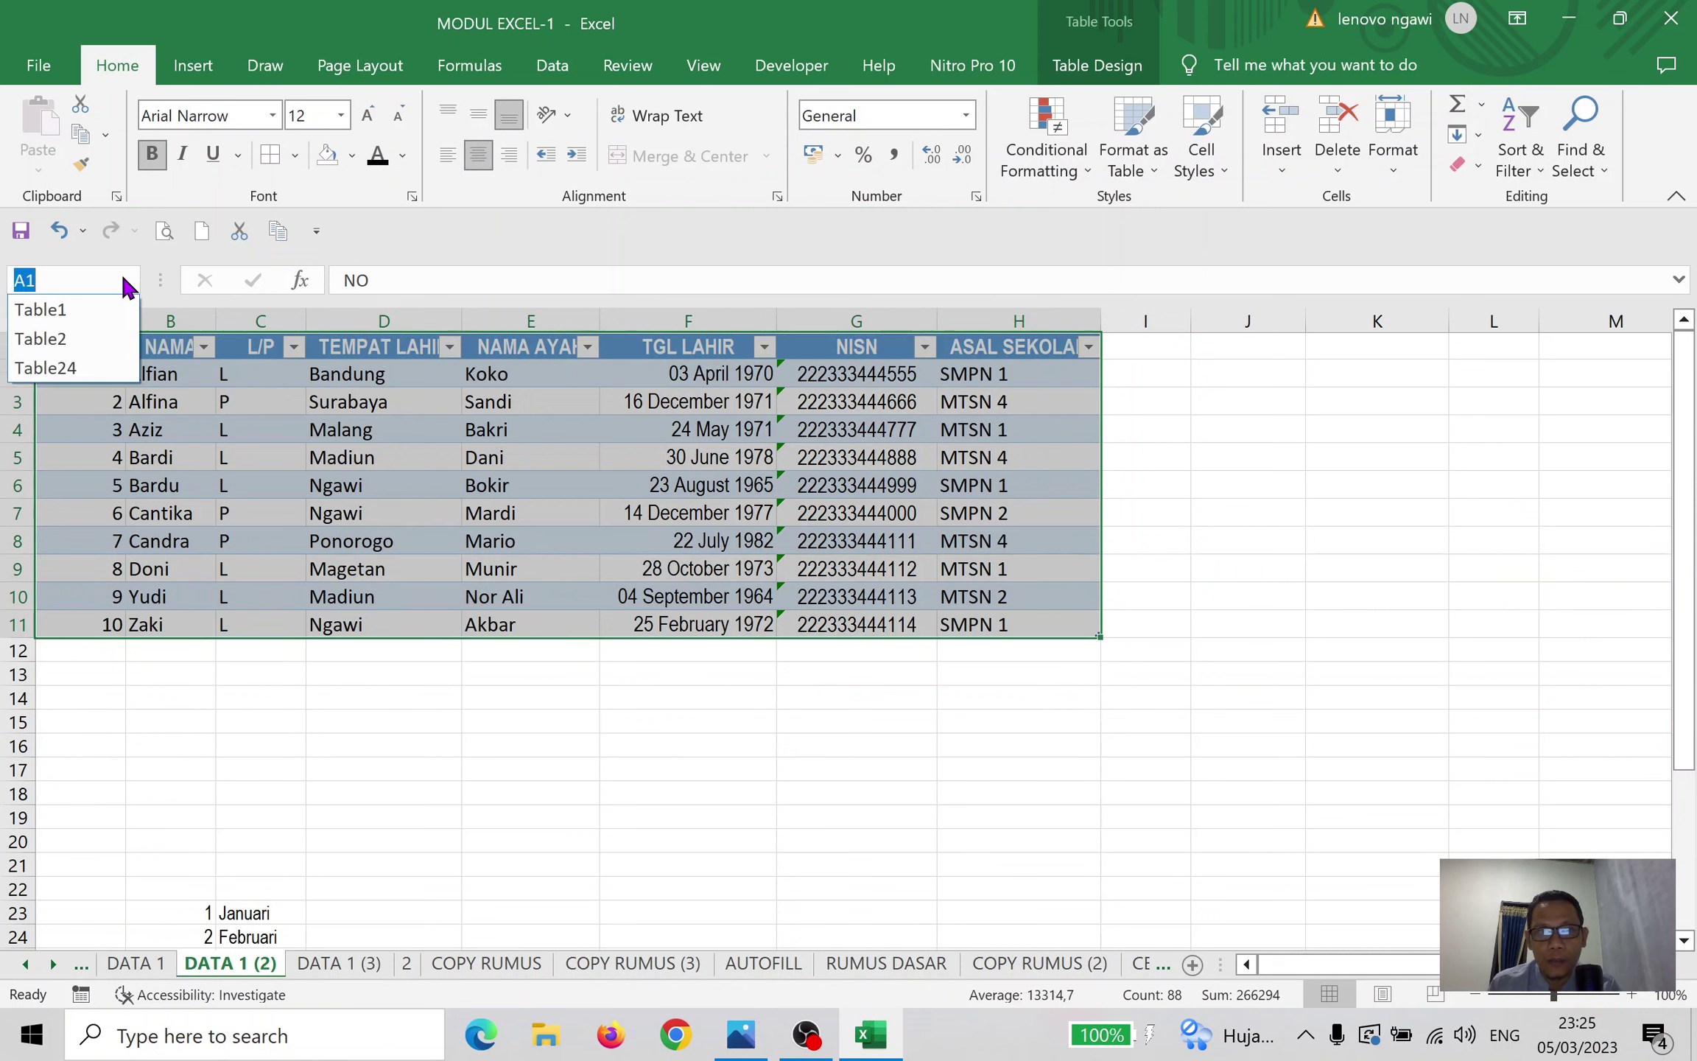
key("Escape")
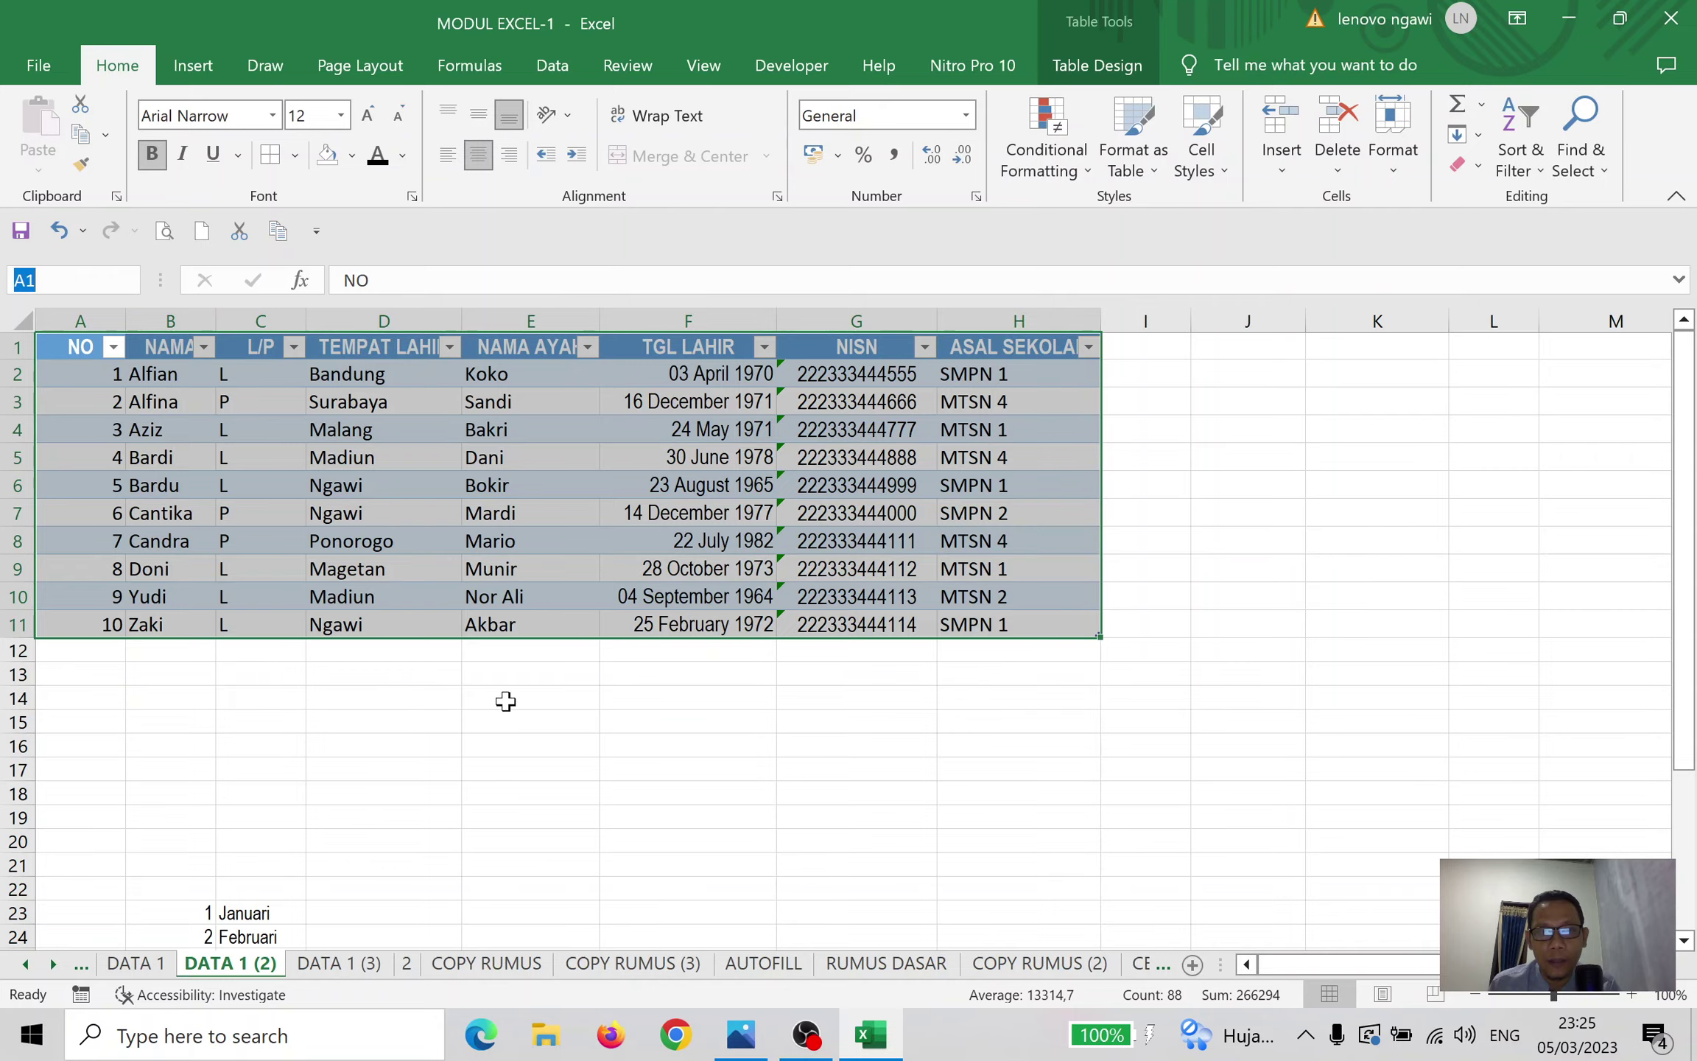
Define the name BULAN for the numbered month list in B23:C34, leaving the range deselected
scroll(499, 710, "down", 3)
left_click(378, 698)
left_click(260, 663)
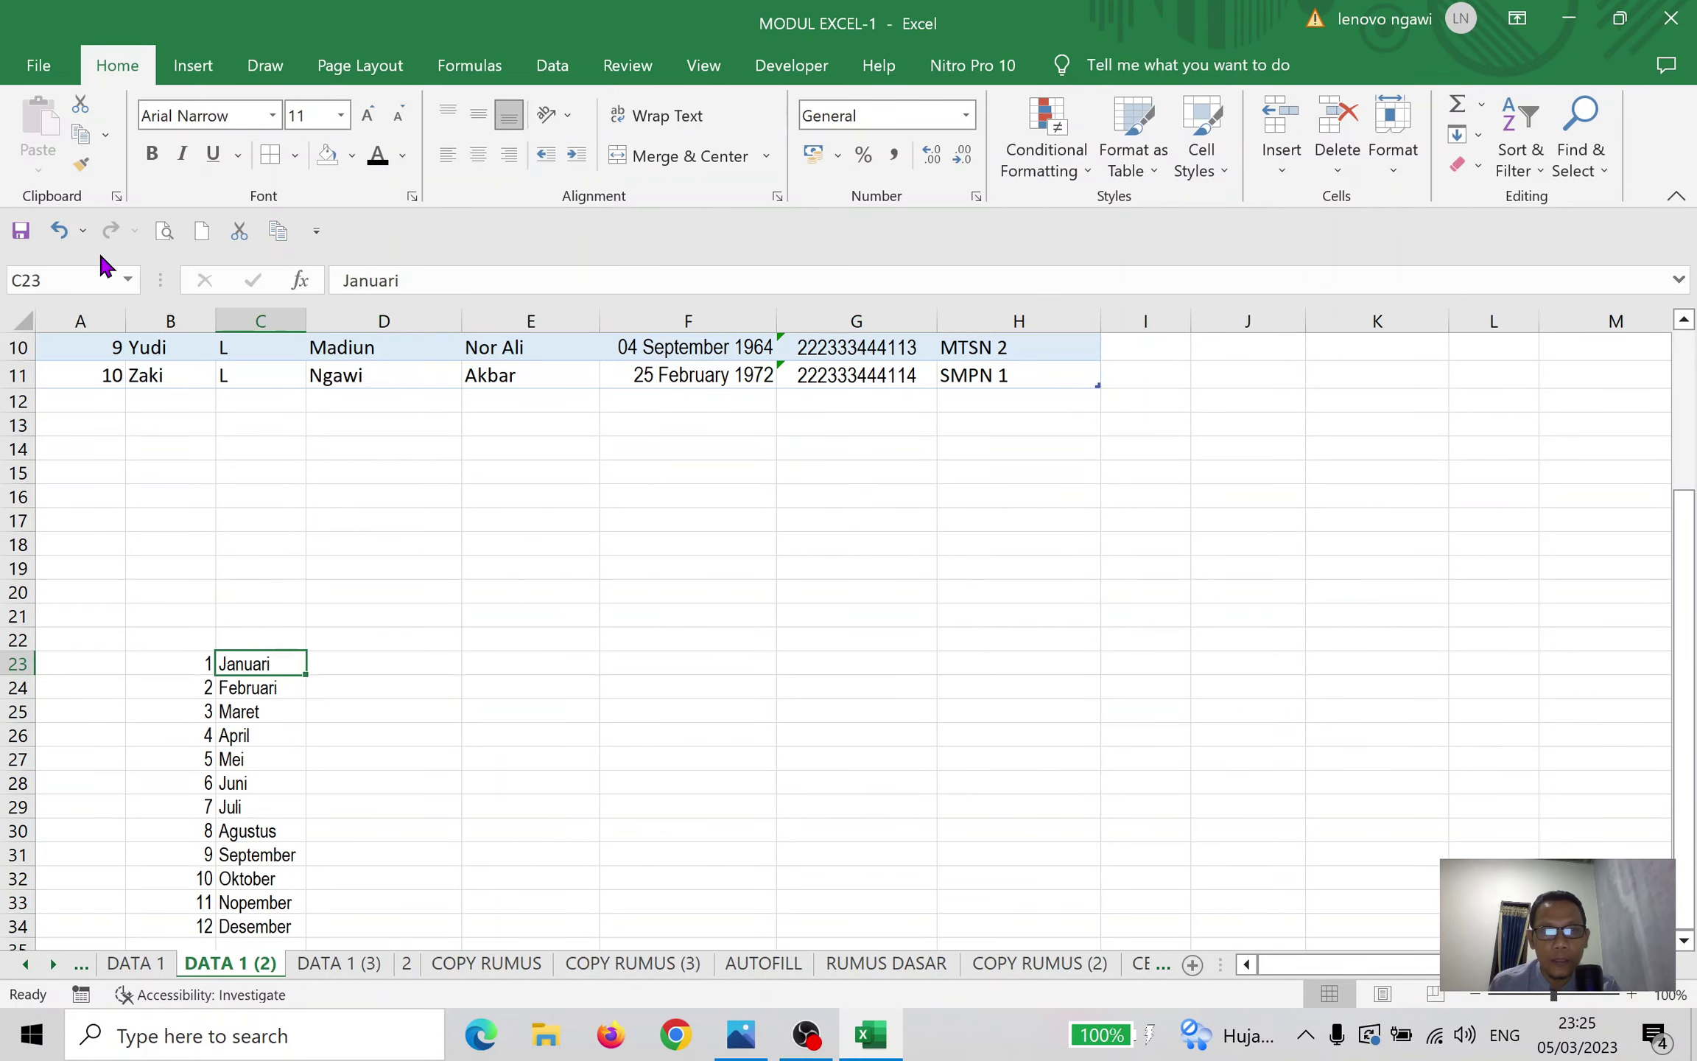
left_click(125, 279)
key("Escape")
left_click_drag(200, 666, 238, 924)
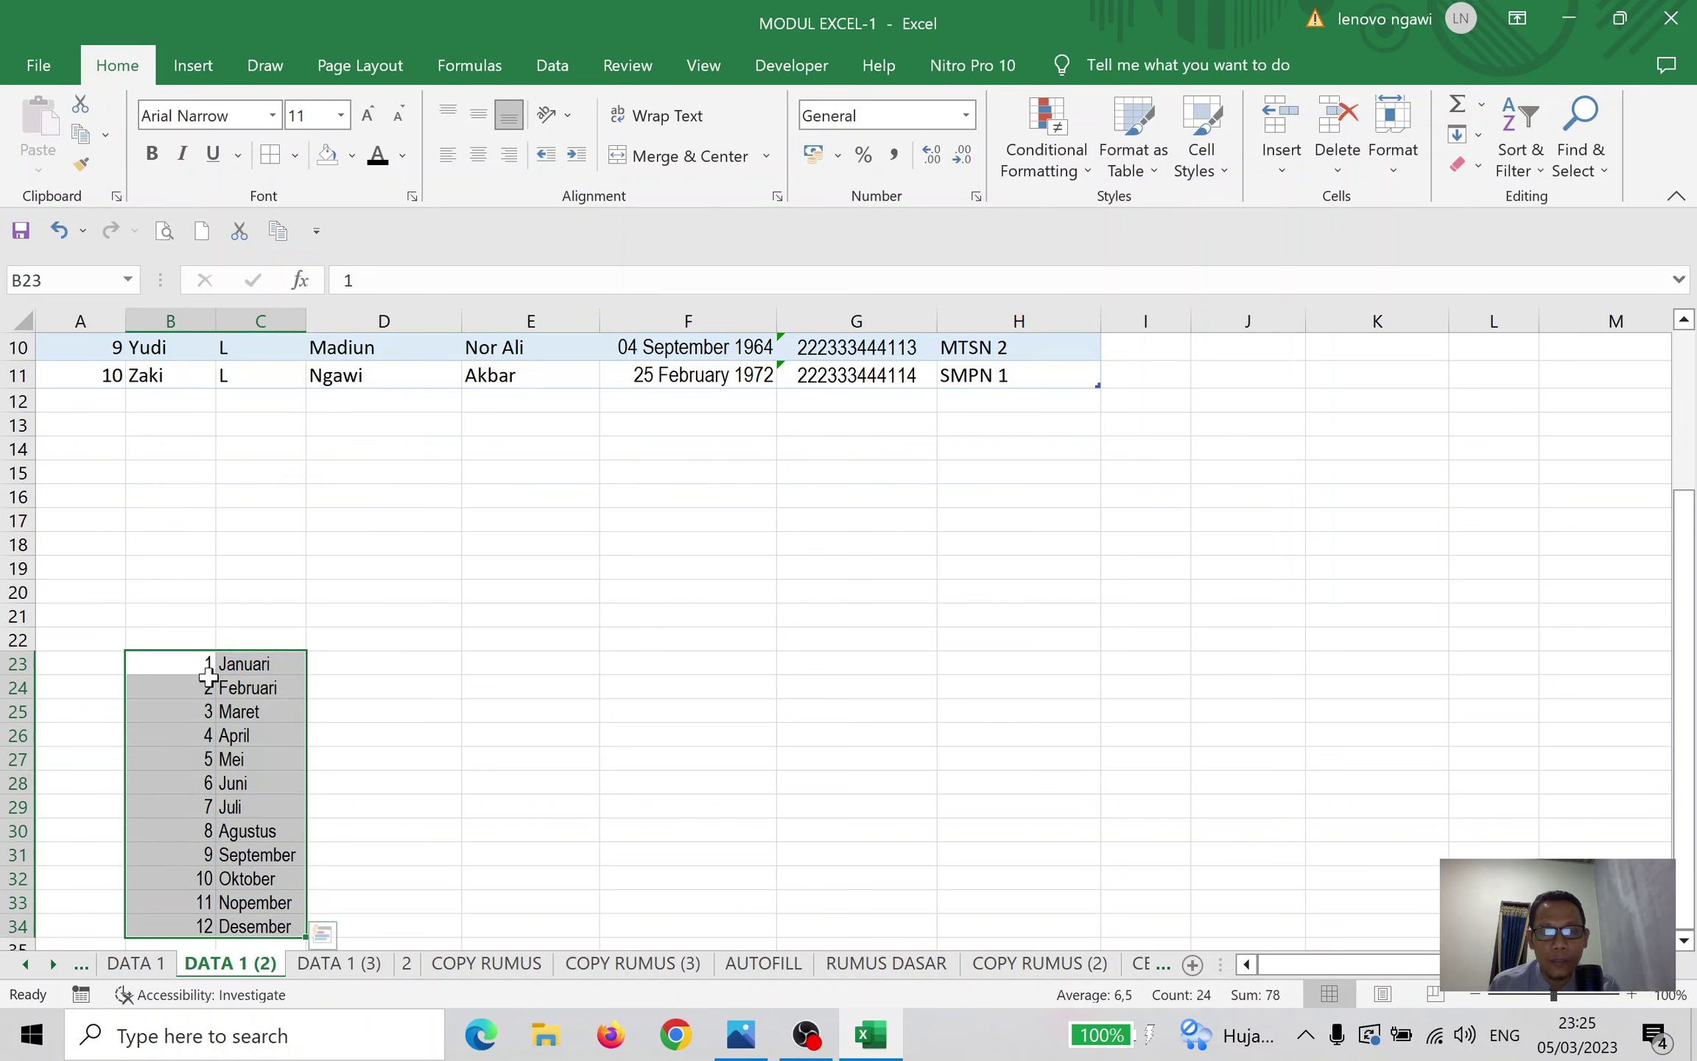
left_click(59, 277)
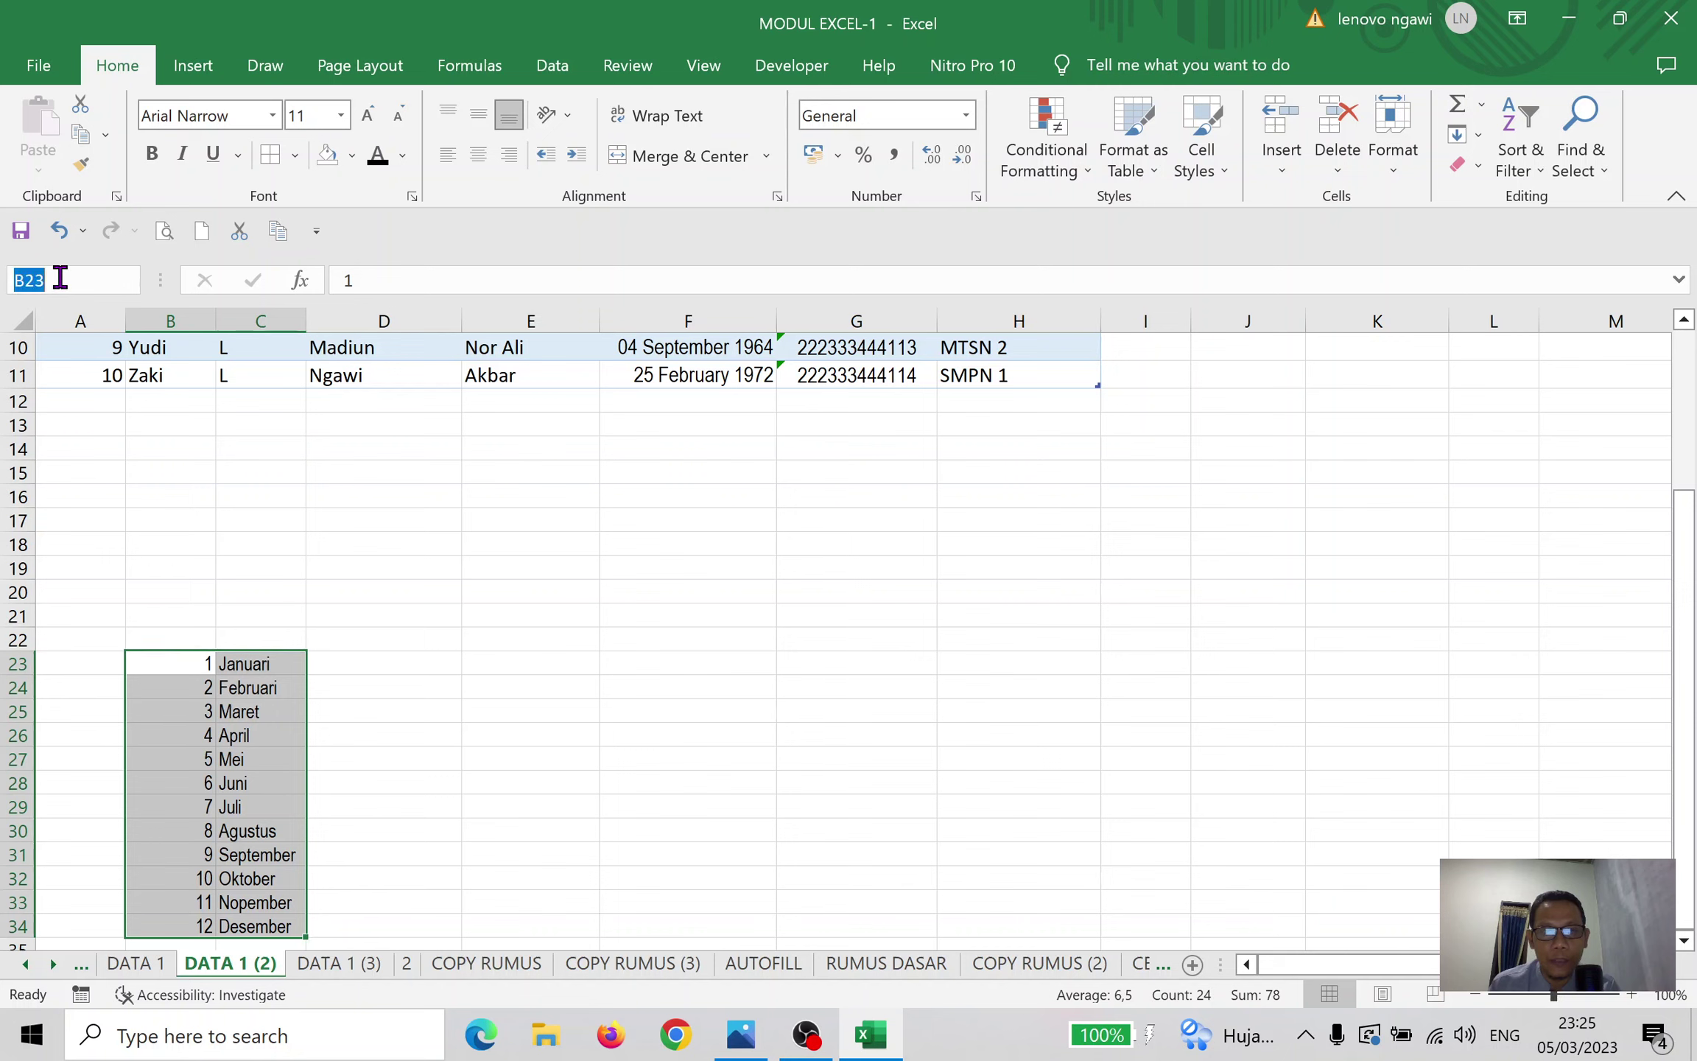
type("B")
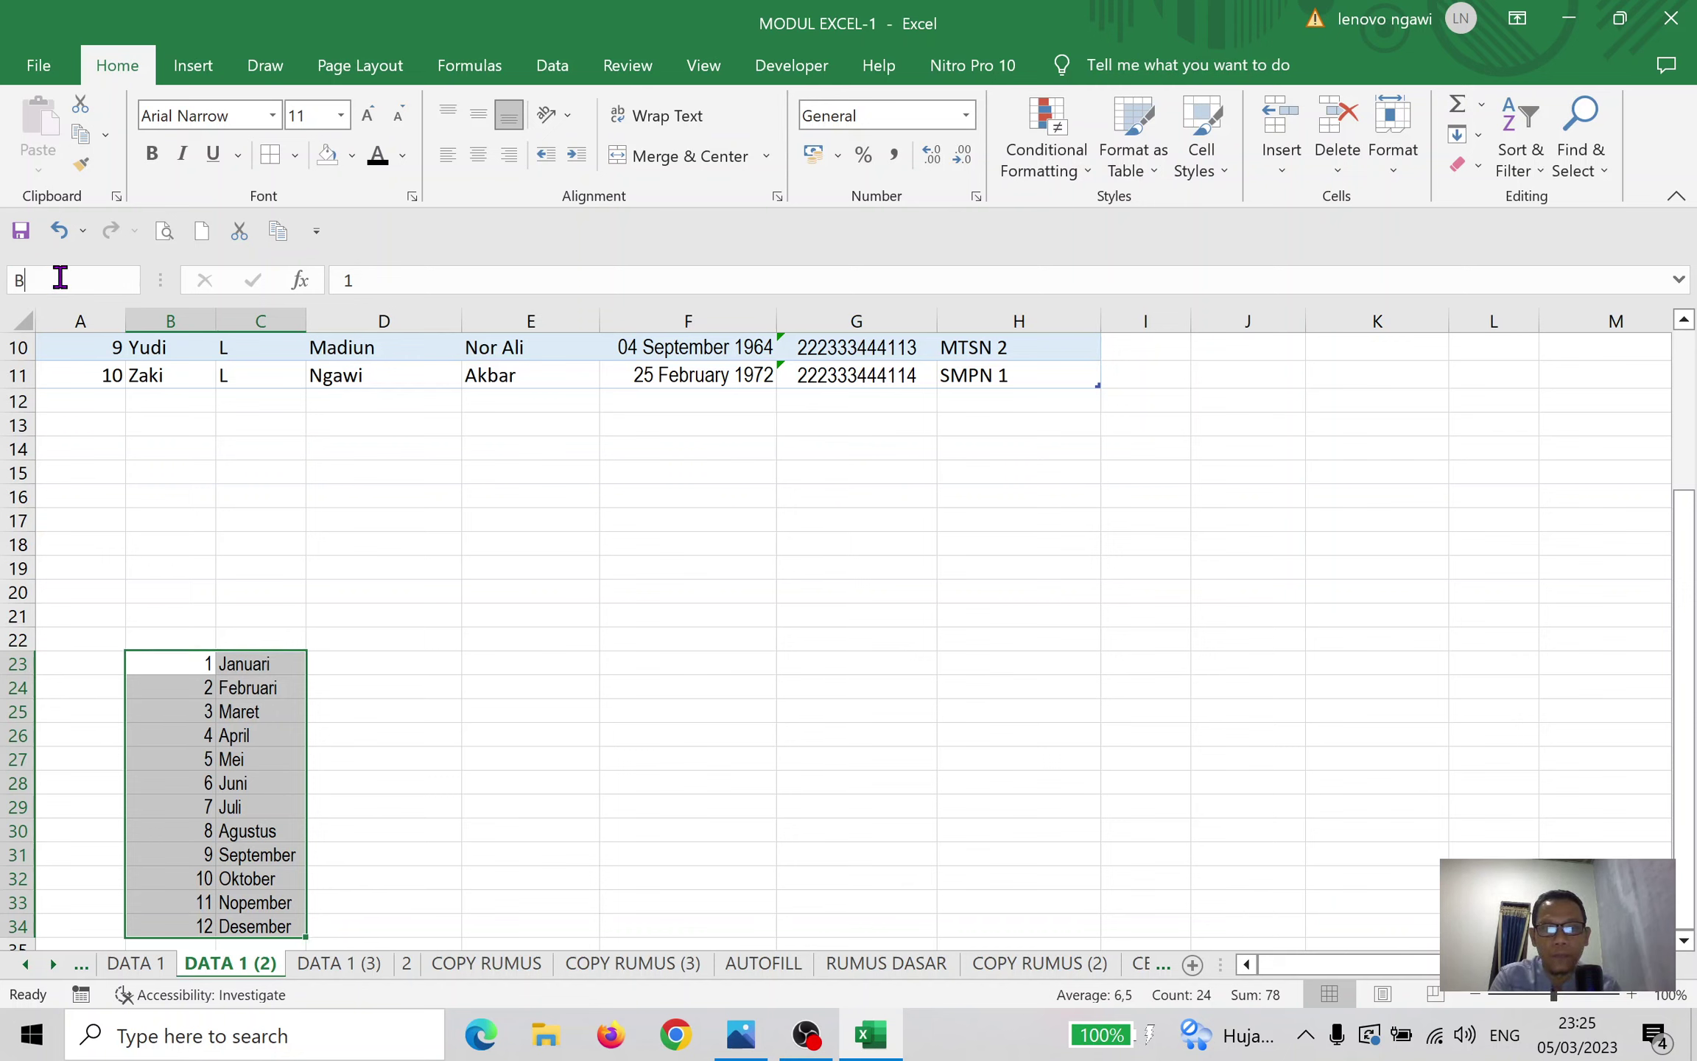
type("ULAN")
key("Return")
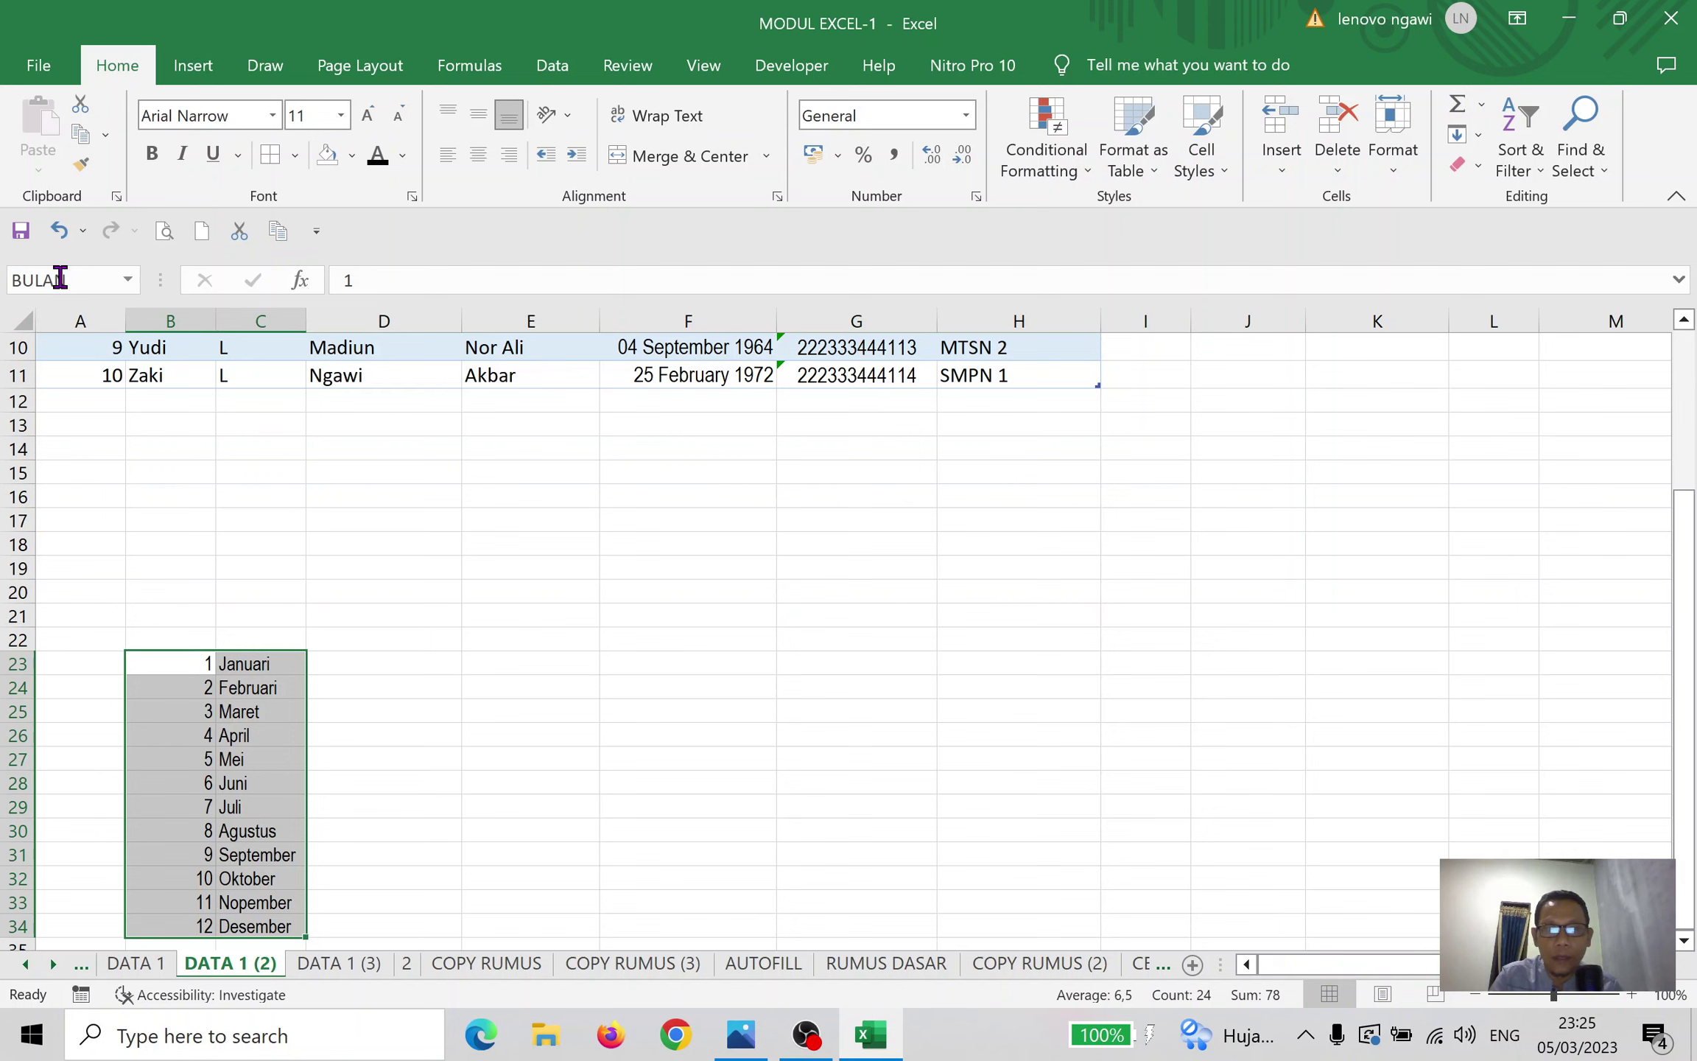
left_click(398, 691)
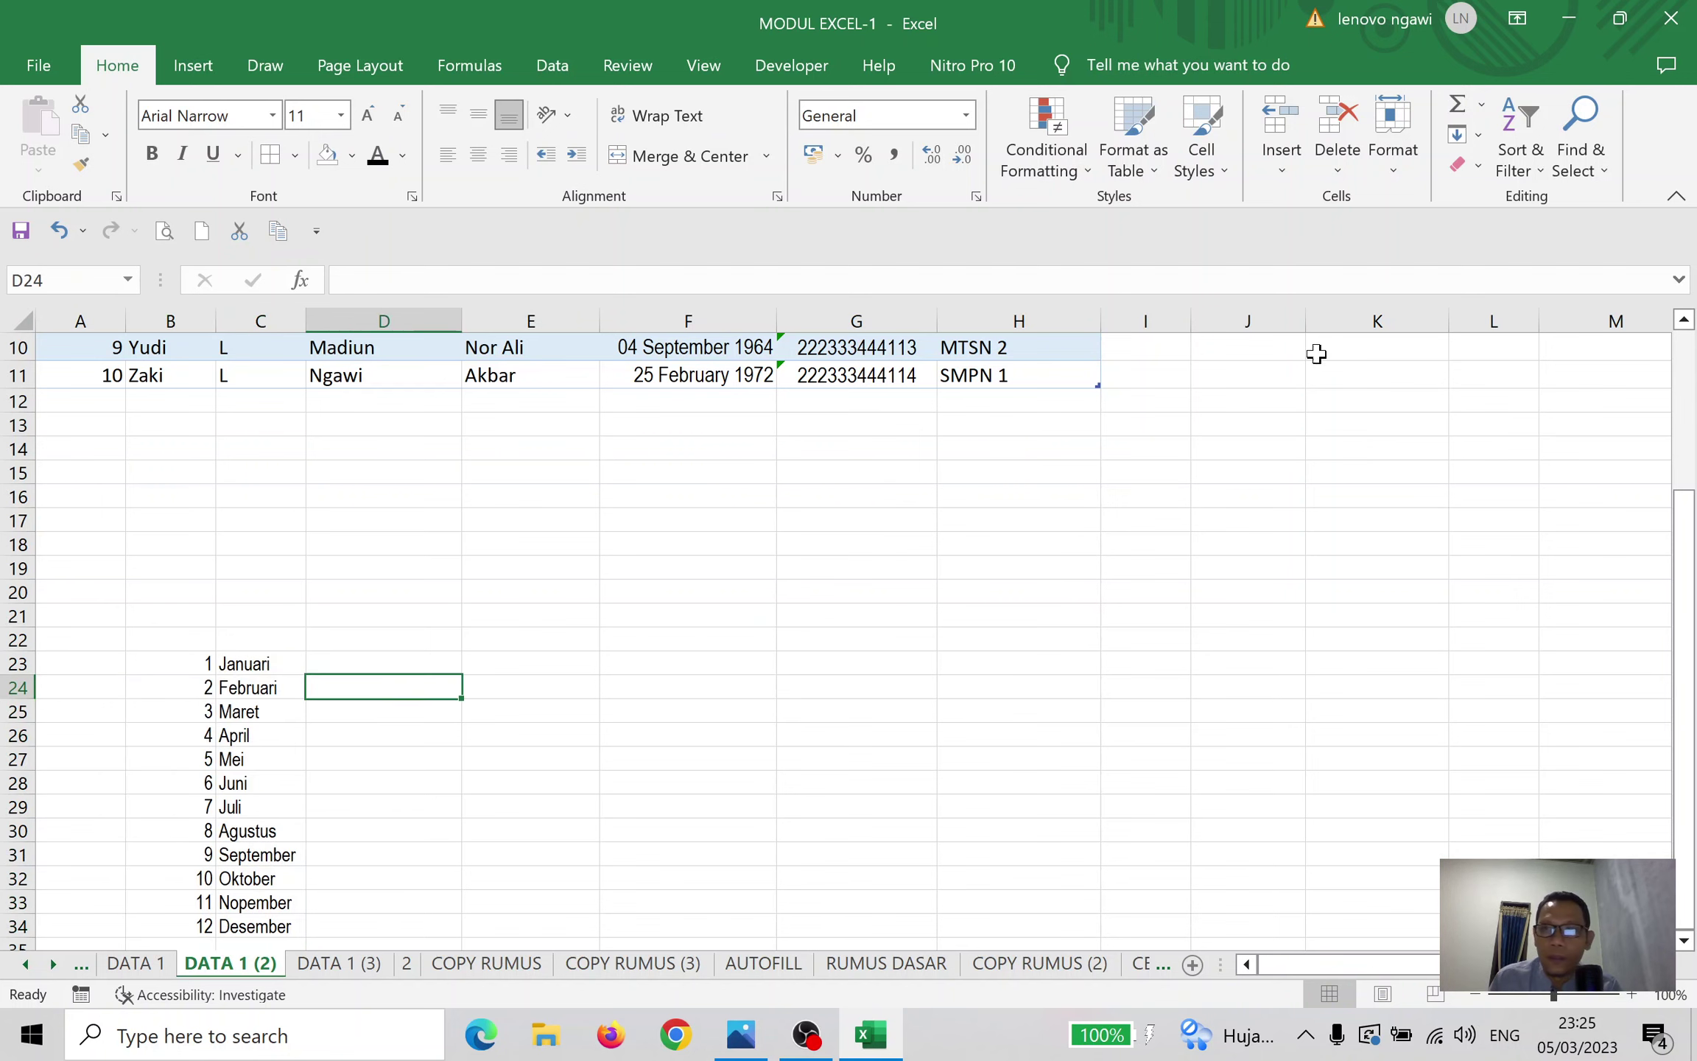
Use Go To to jump to the named table Table2, and deselect it by selecting the empty cell H7
left_click(1572, 170)
left_click(1564, 264)
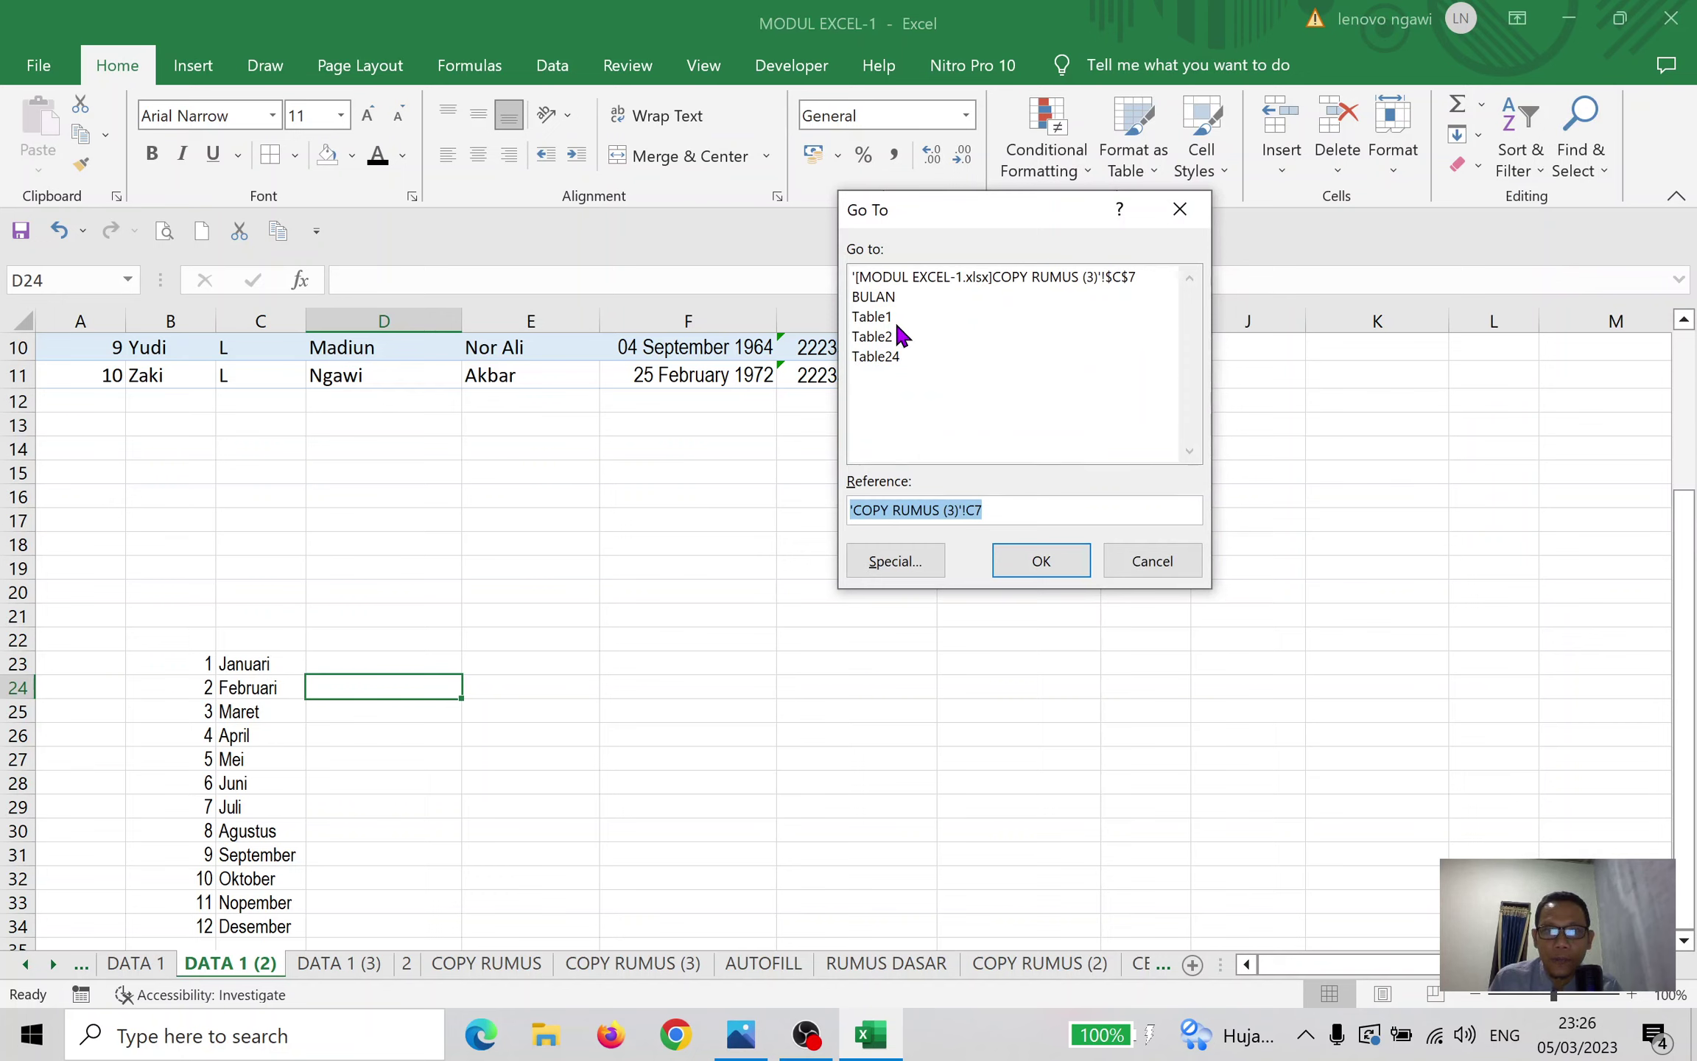
left_click(877, 338)
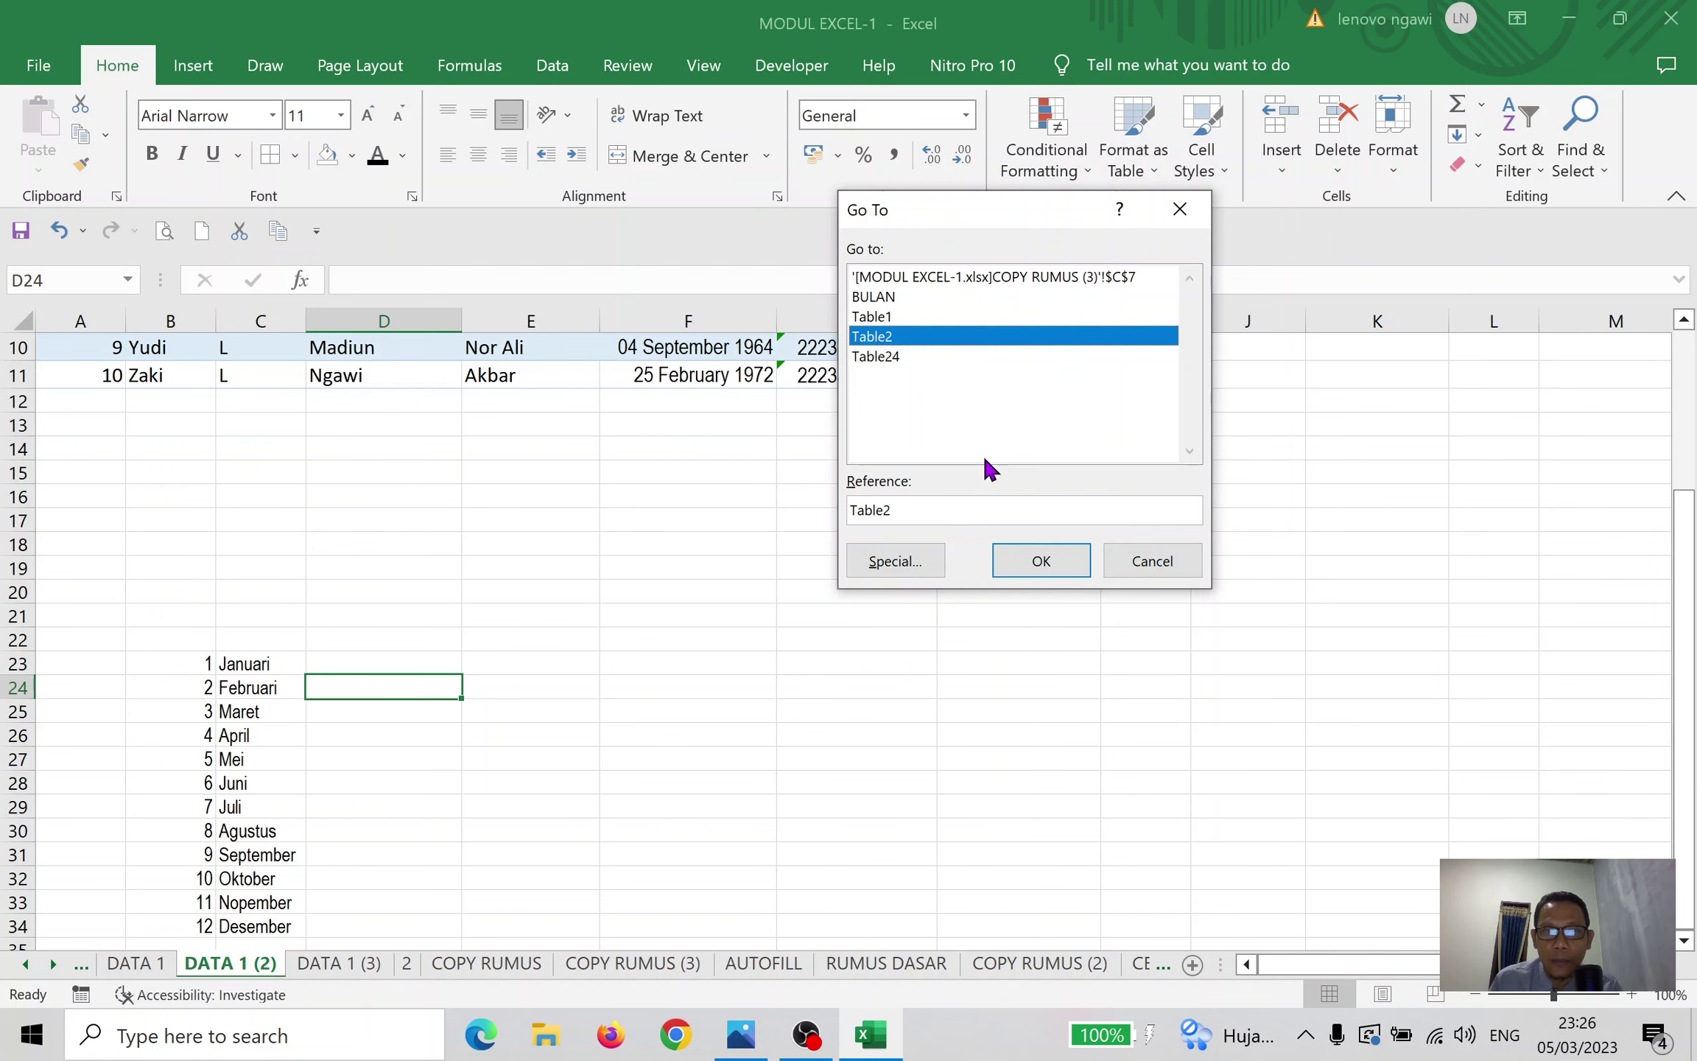
left_click(1041, 563)
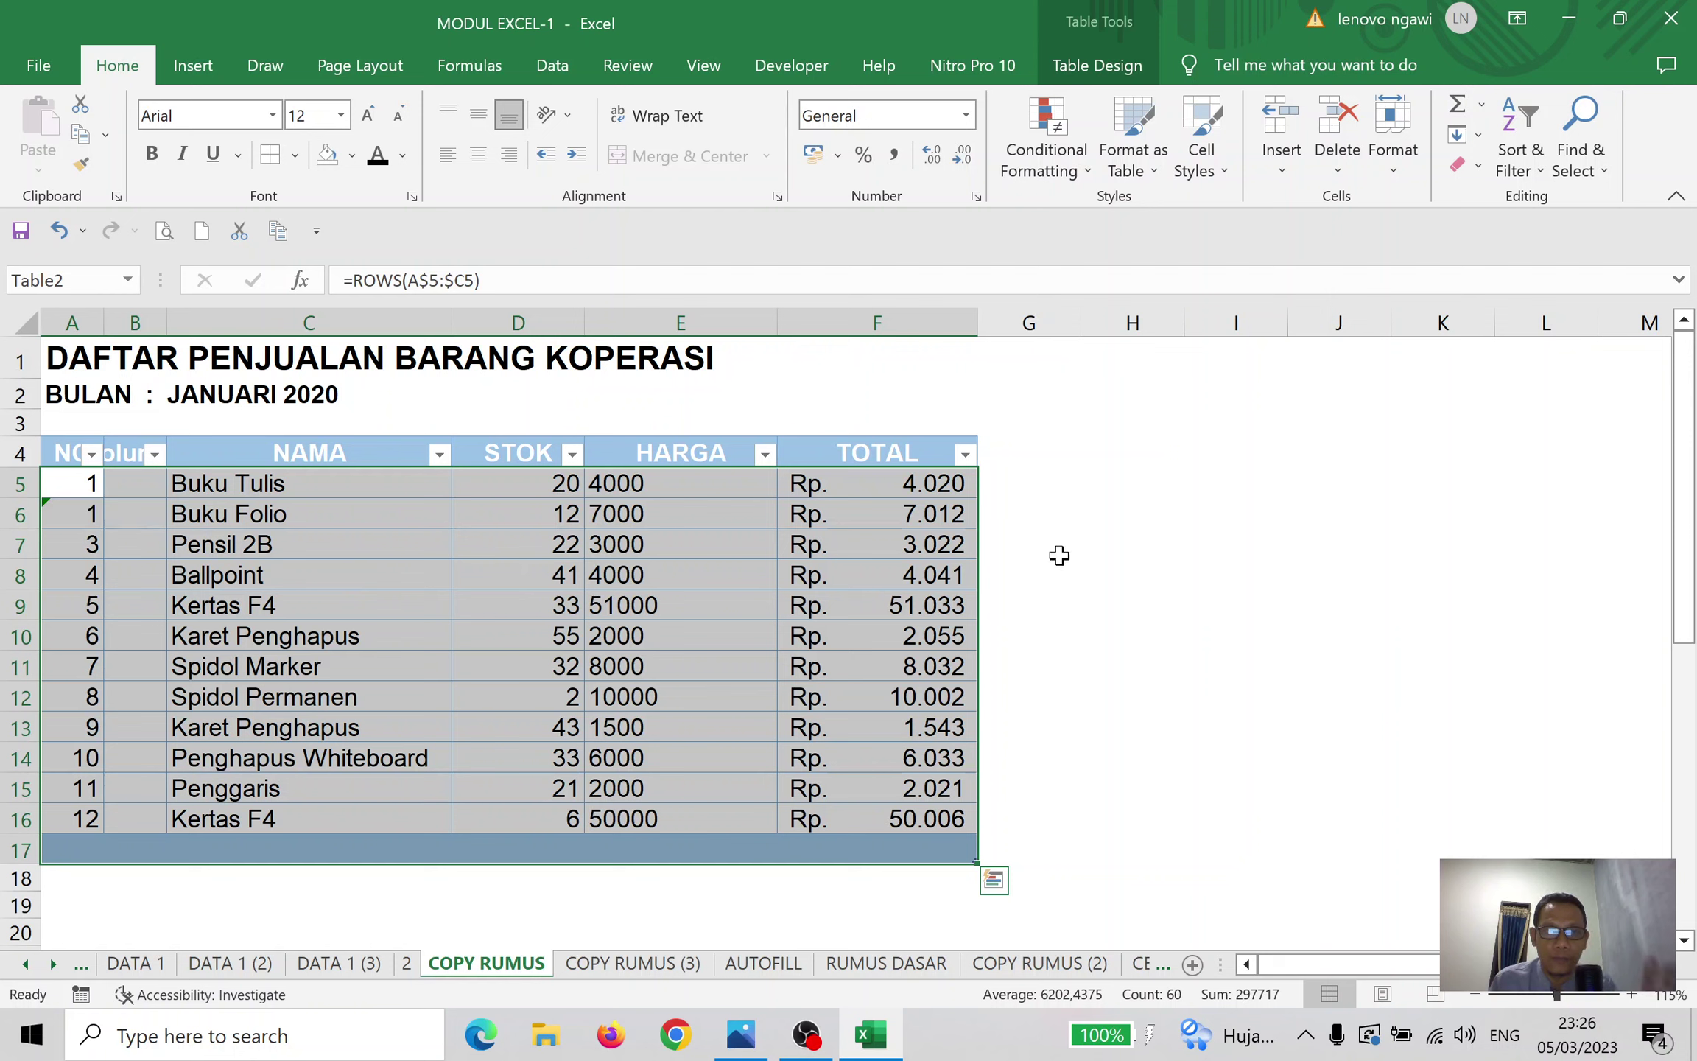
left_click(1121, 551)
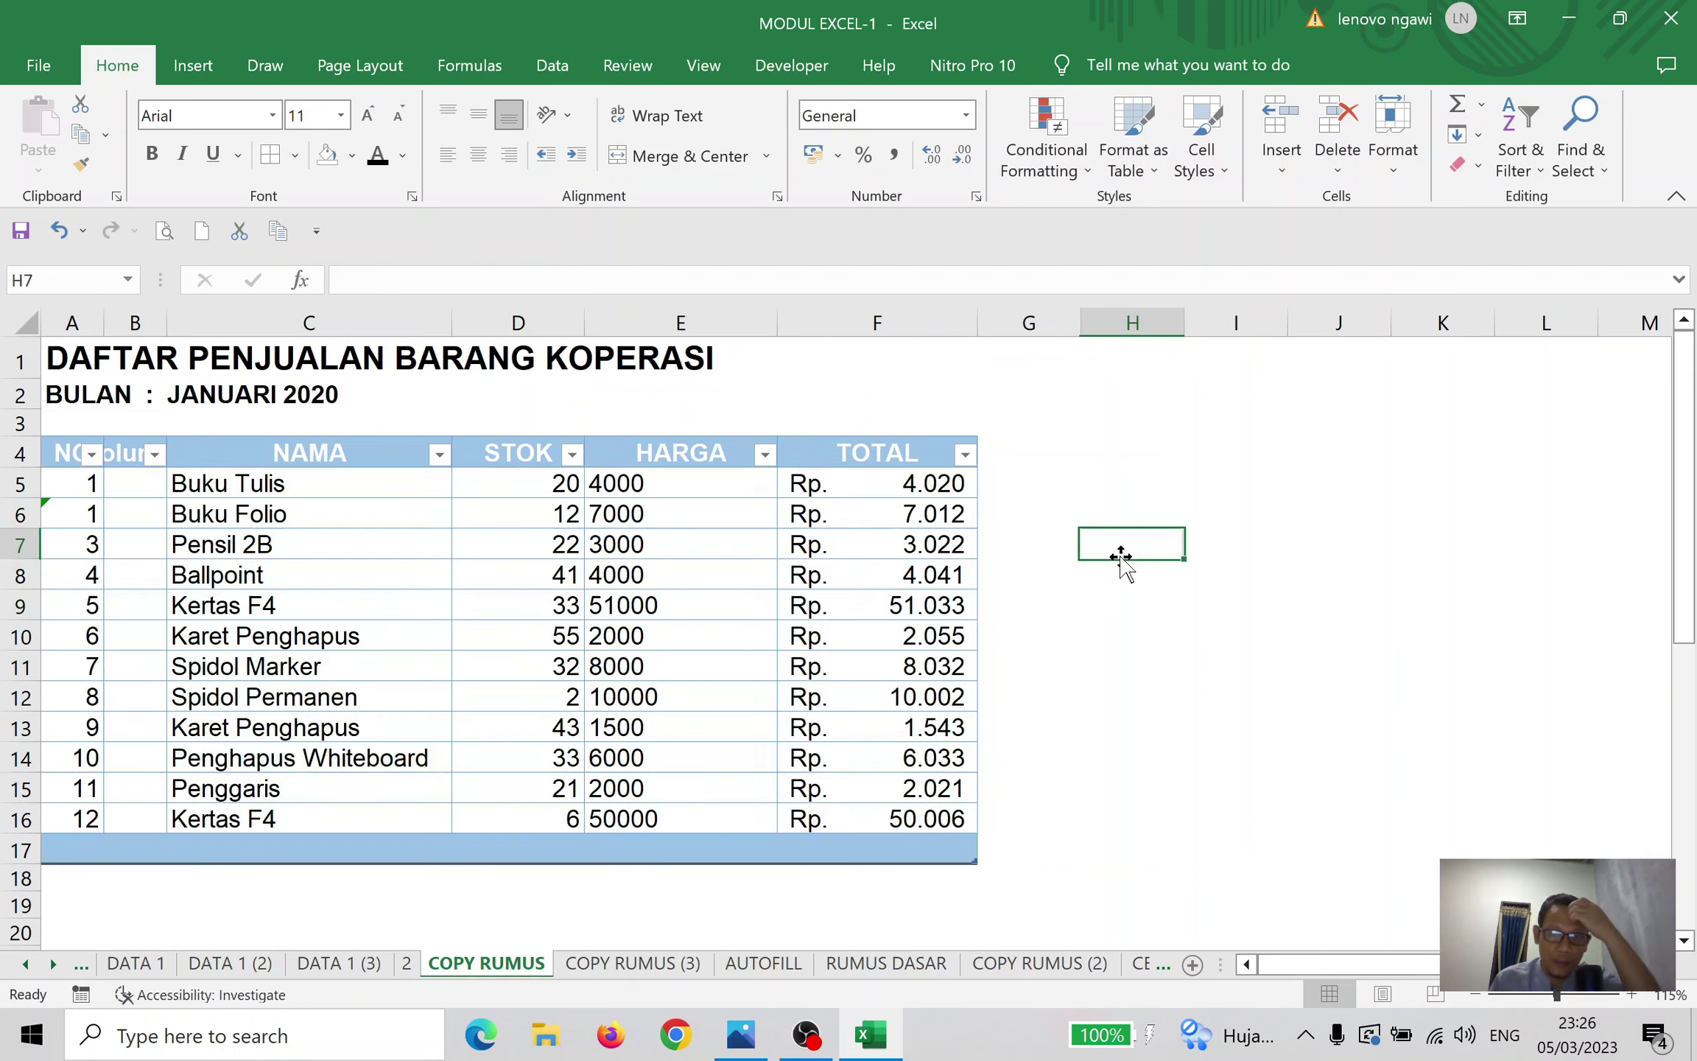
Select all formula cells on the sheet with Go To Special, including numbers, text, logicals and errors
left_click(1589, 160)
left_click(1576, 295)
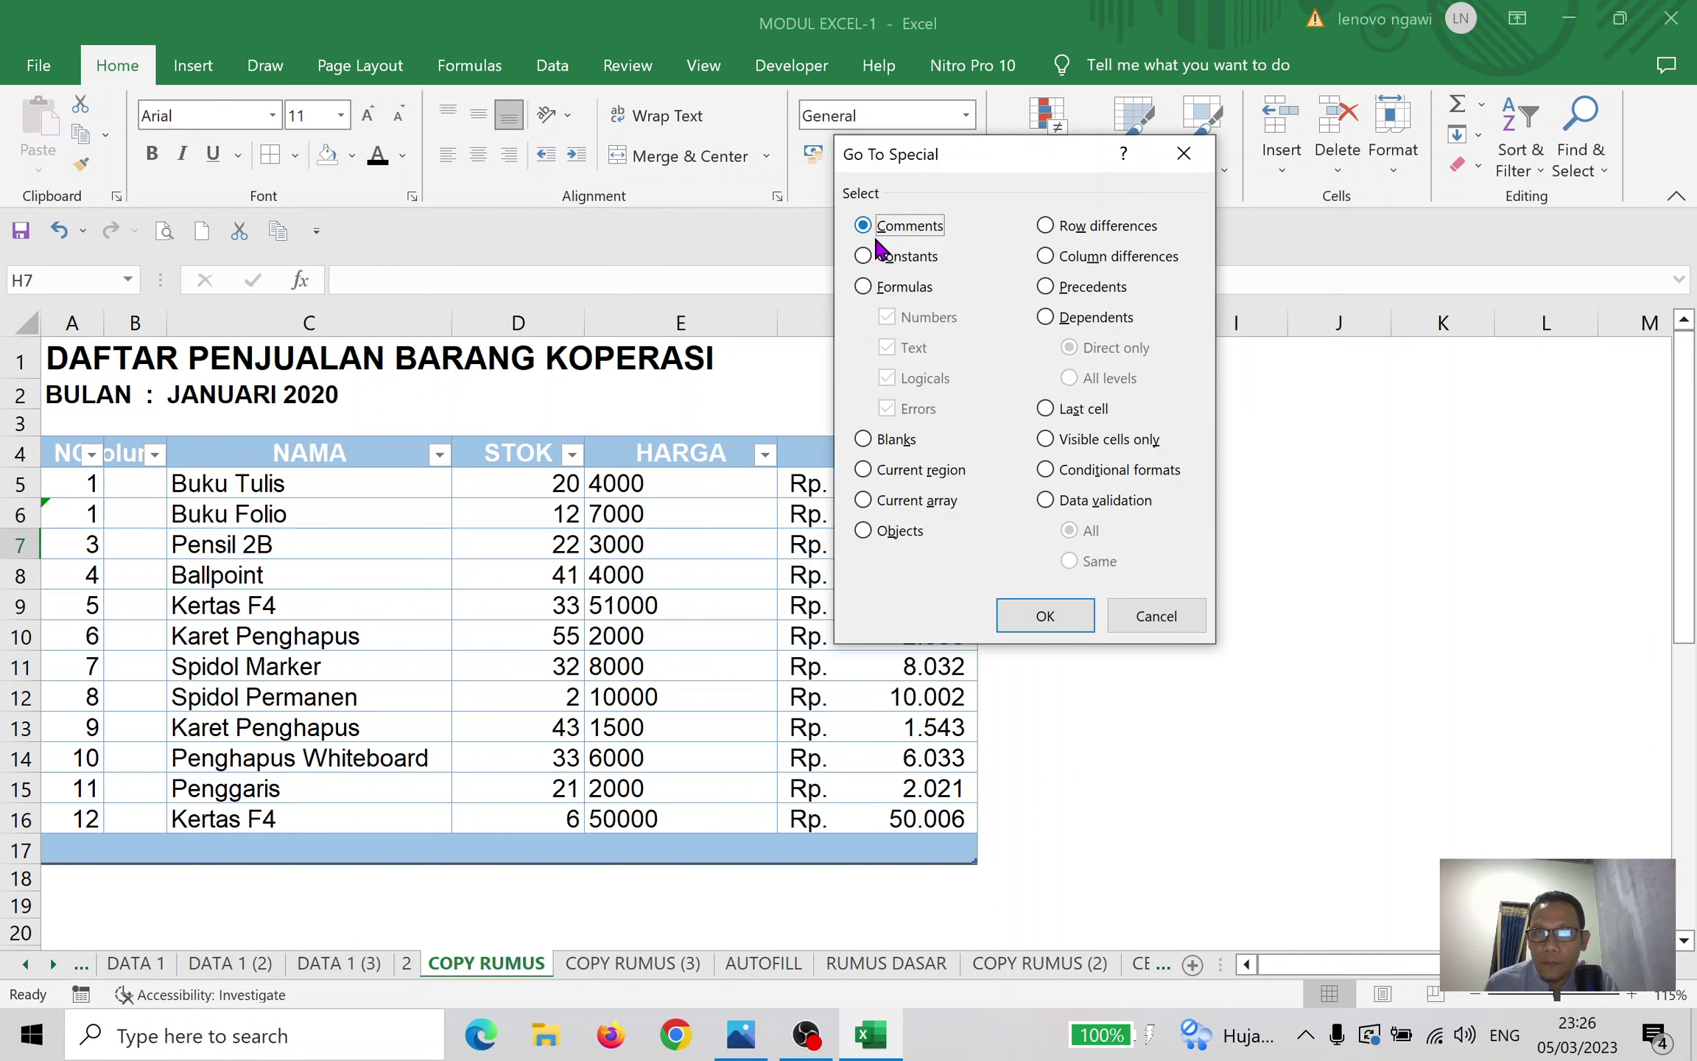
left_click(864, 287)
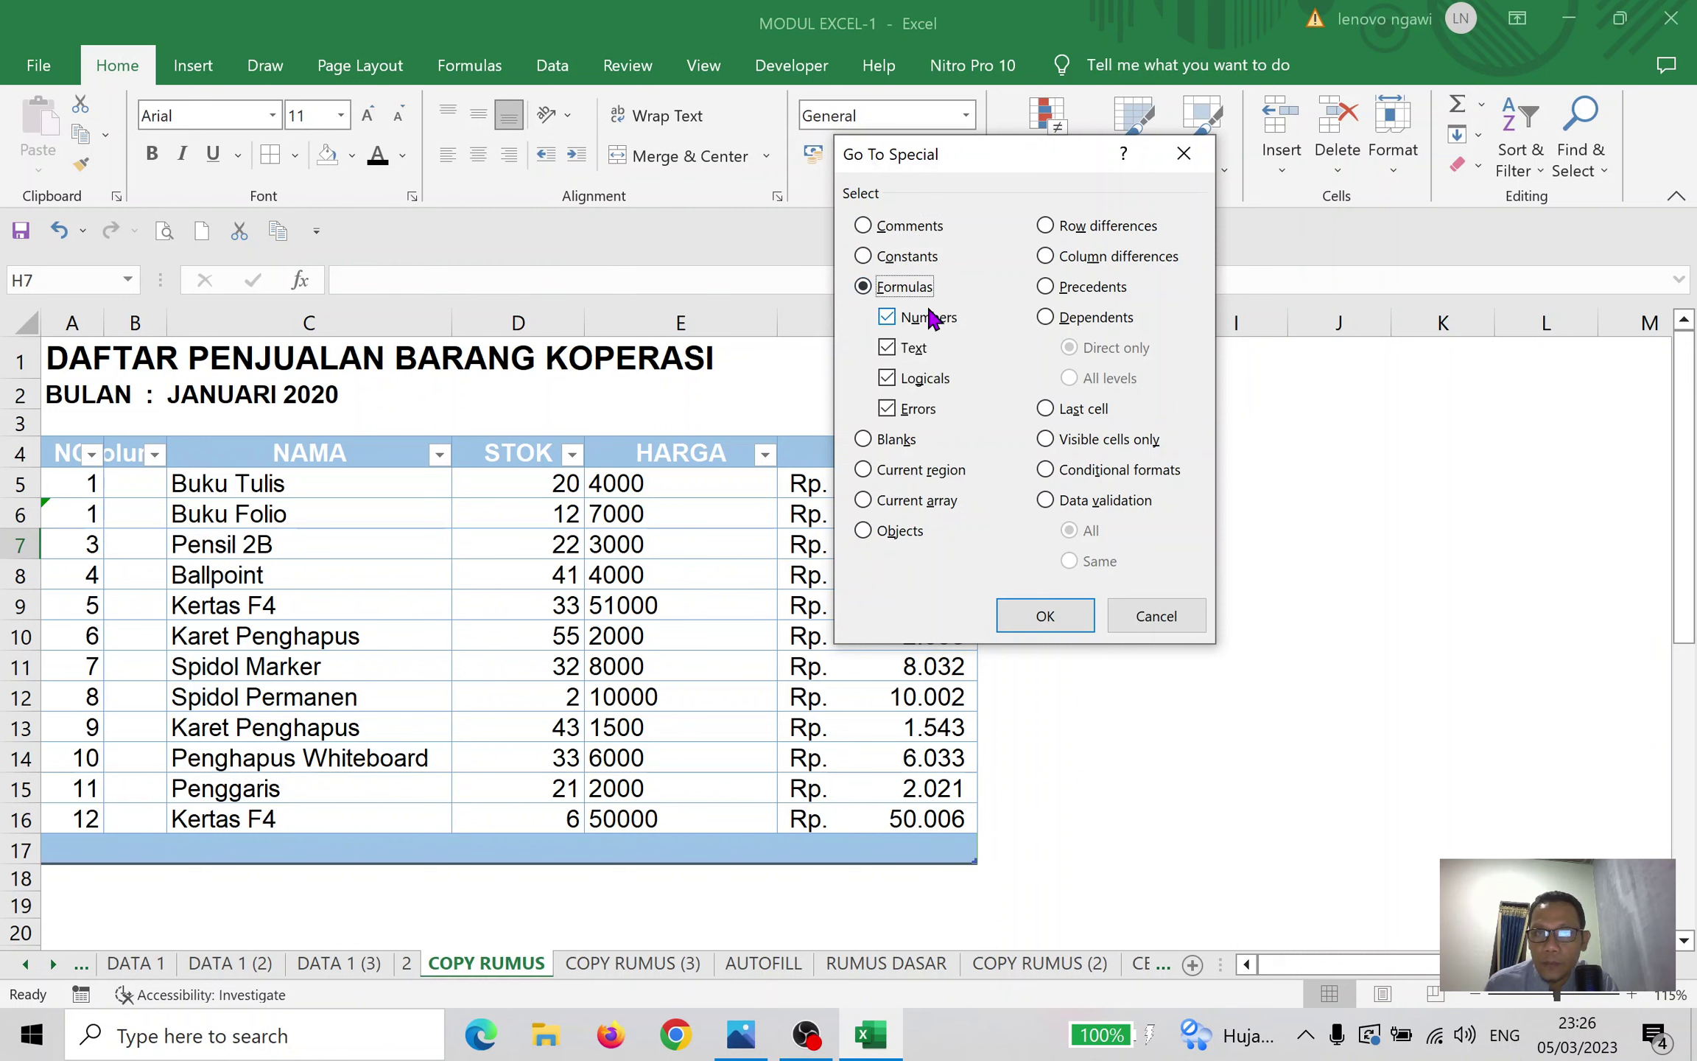
left_click(1045, 617)
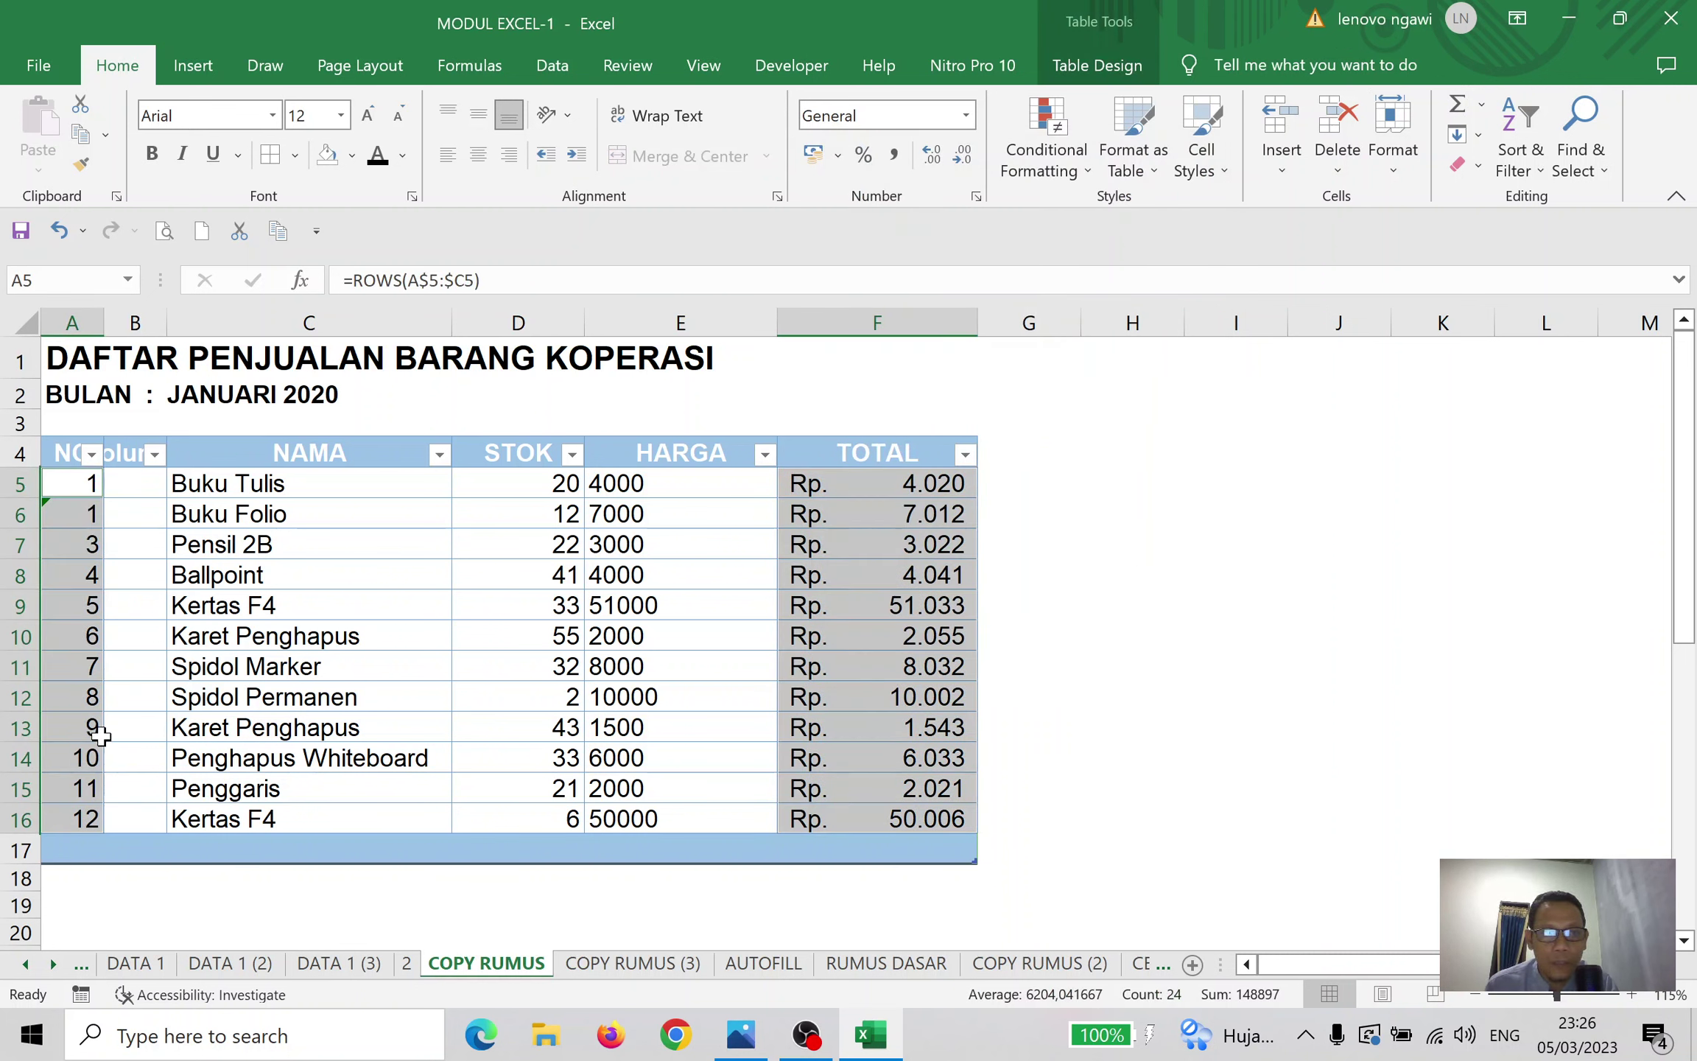
Inspect the formulas in the NO column's cell A7 and the TOTAL column's cells F9 and F10
left_click(76, 557)
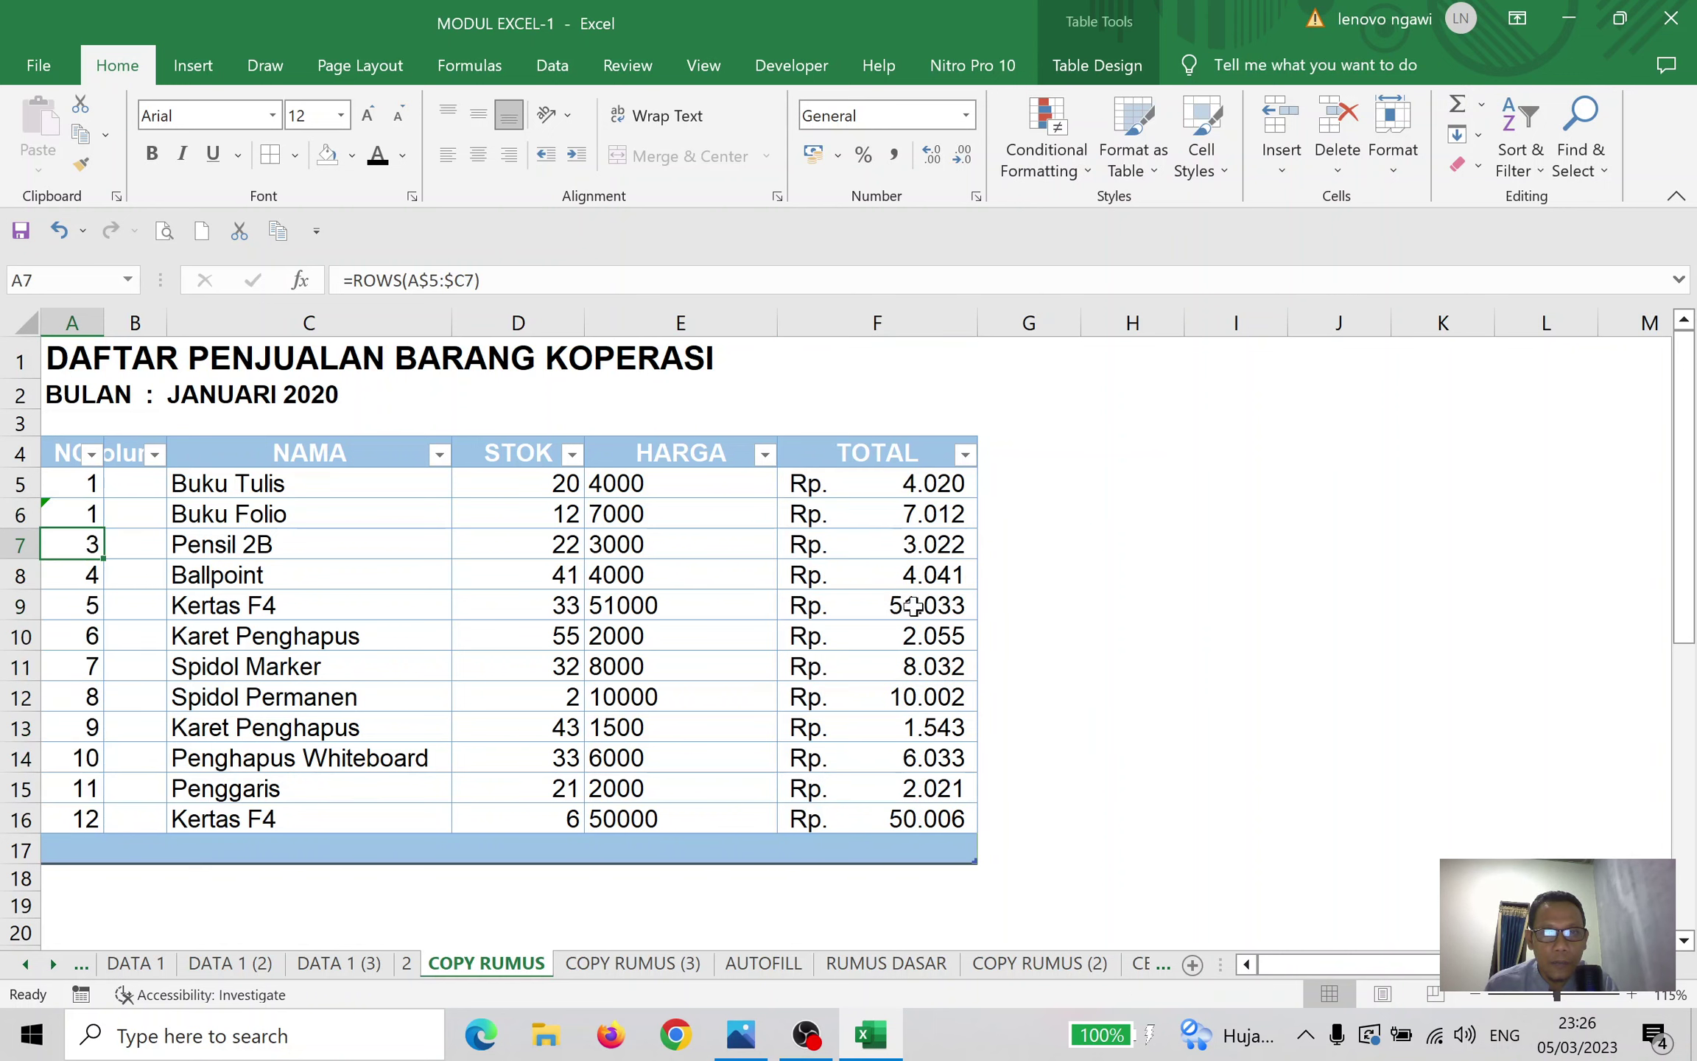
left_click(950, 604)
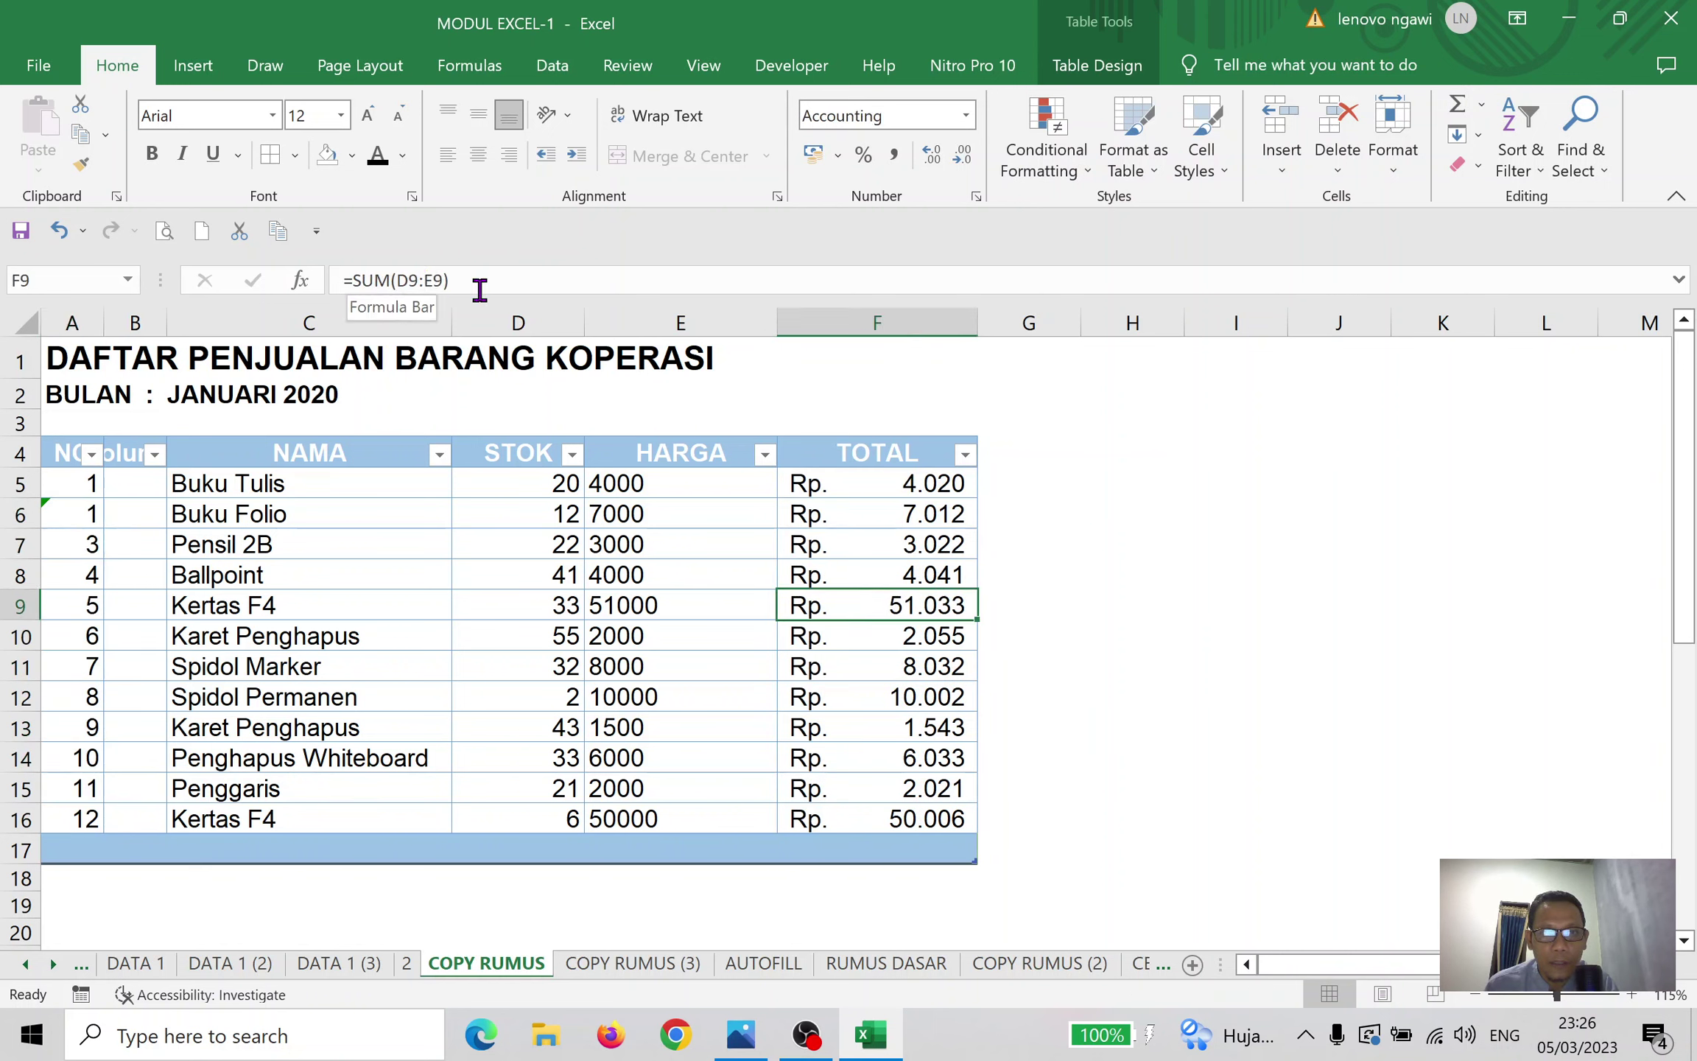
left_click(902, 640)
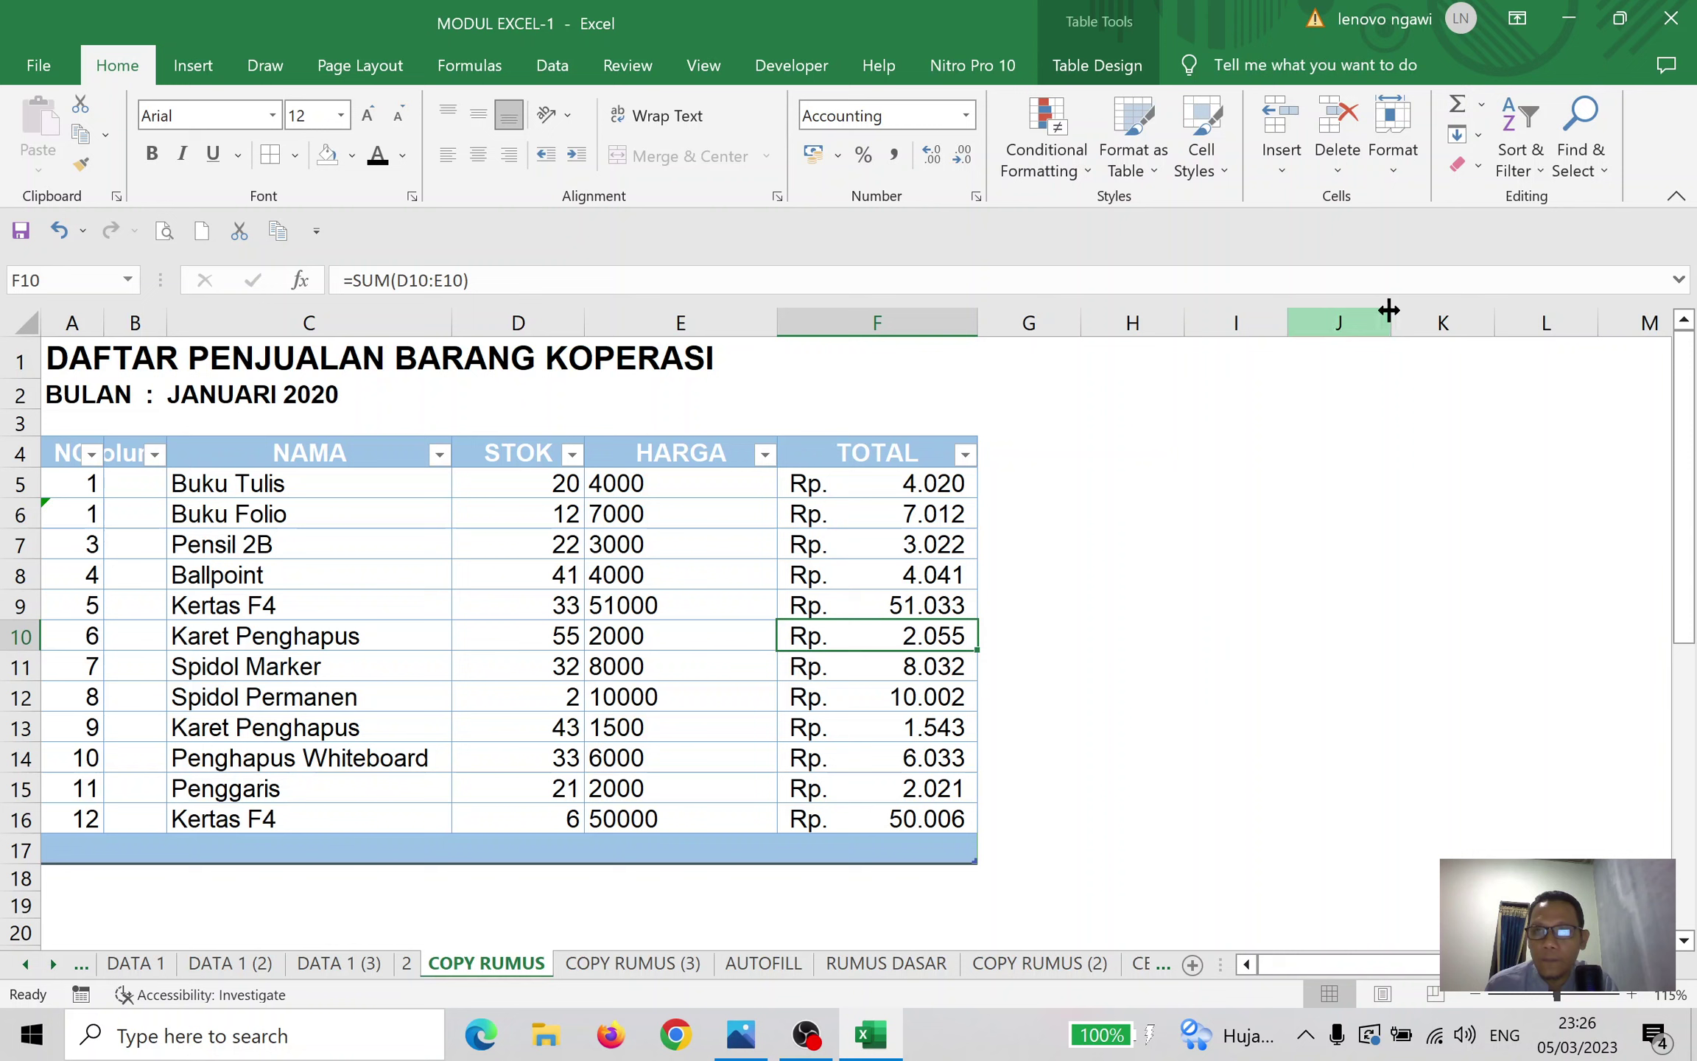
left_click(1583, 169)
left_click(1176, 591)
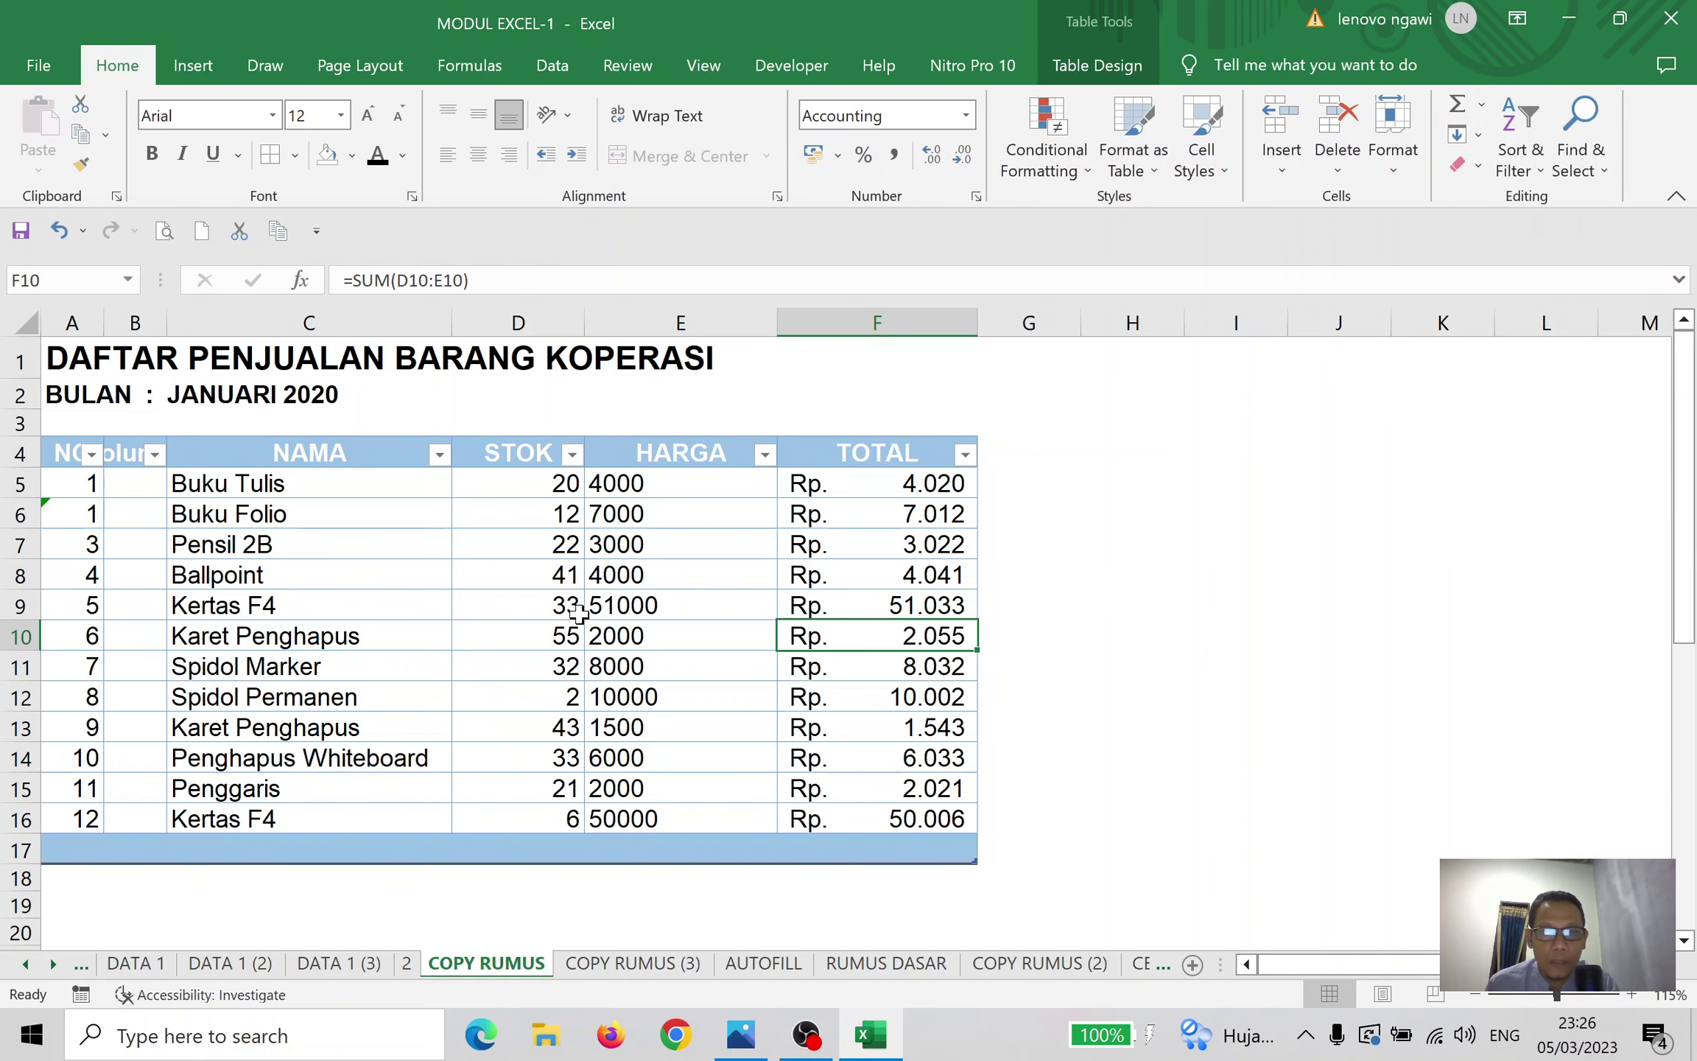
Clear the STOK value in cell D9 of the Kertas F4 row and select the empty cell H6
left_click(552, 608)
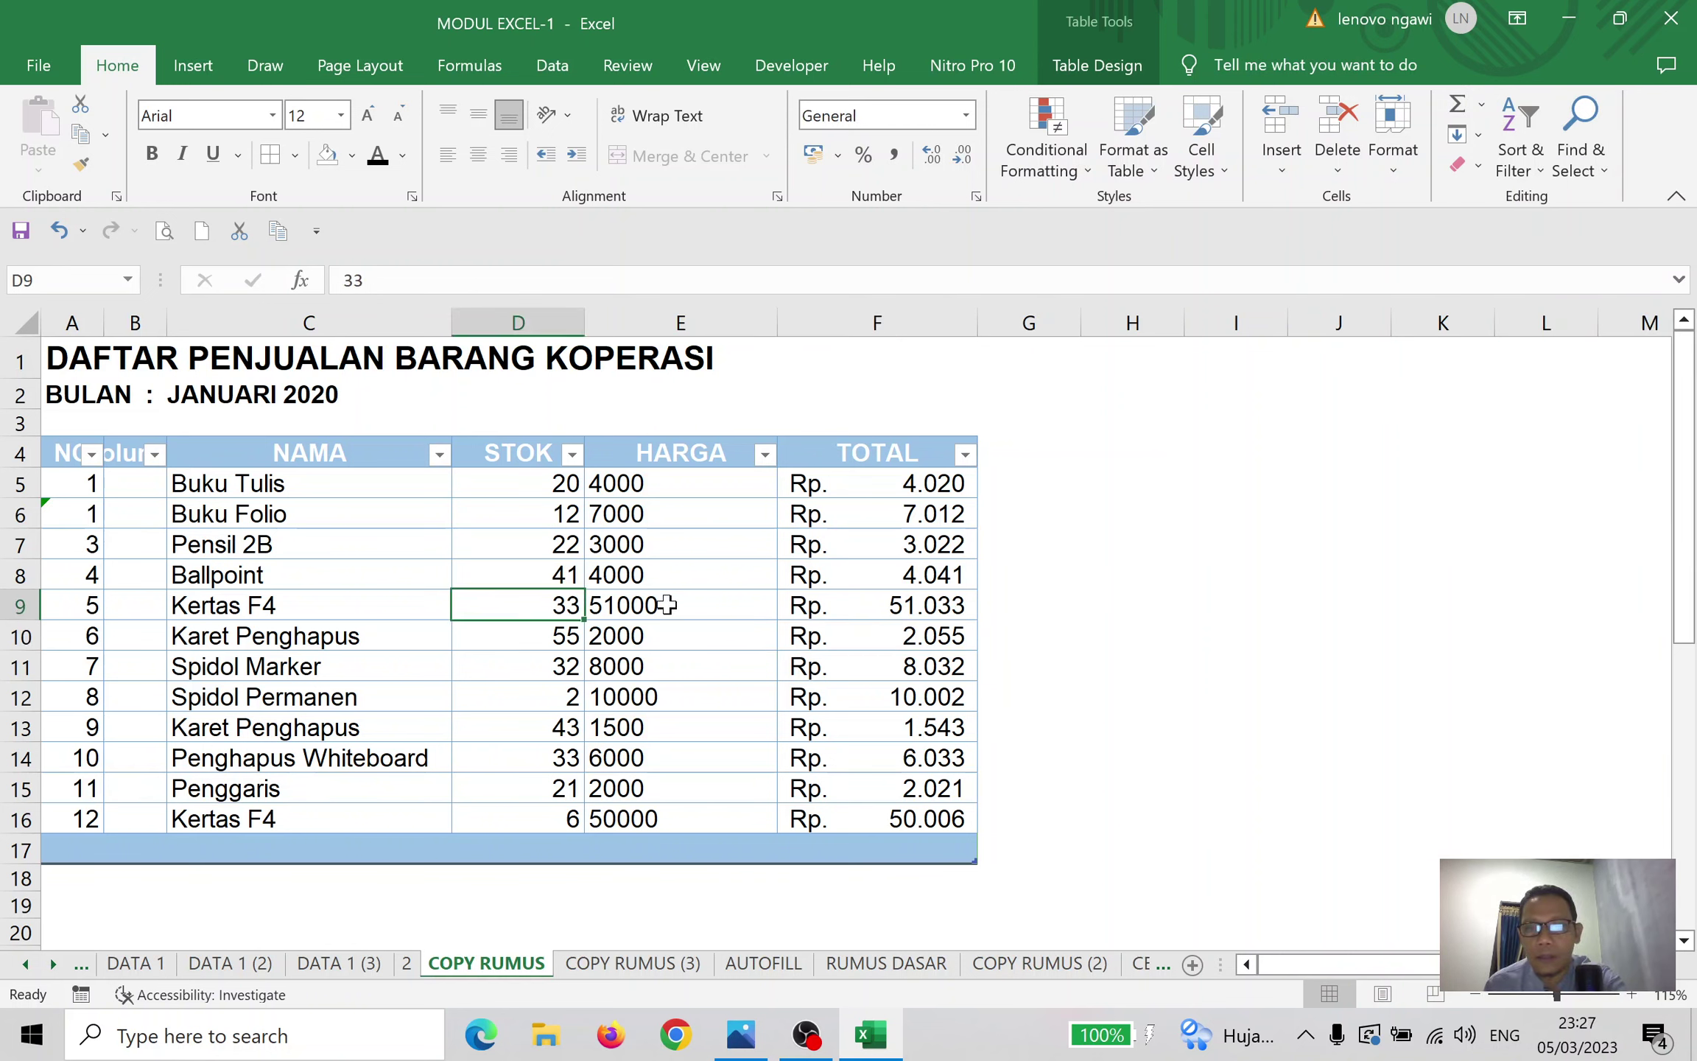
key("Delete")
left_click(1145, 512)
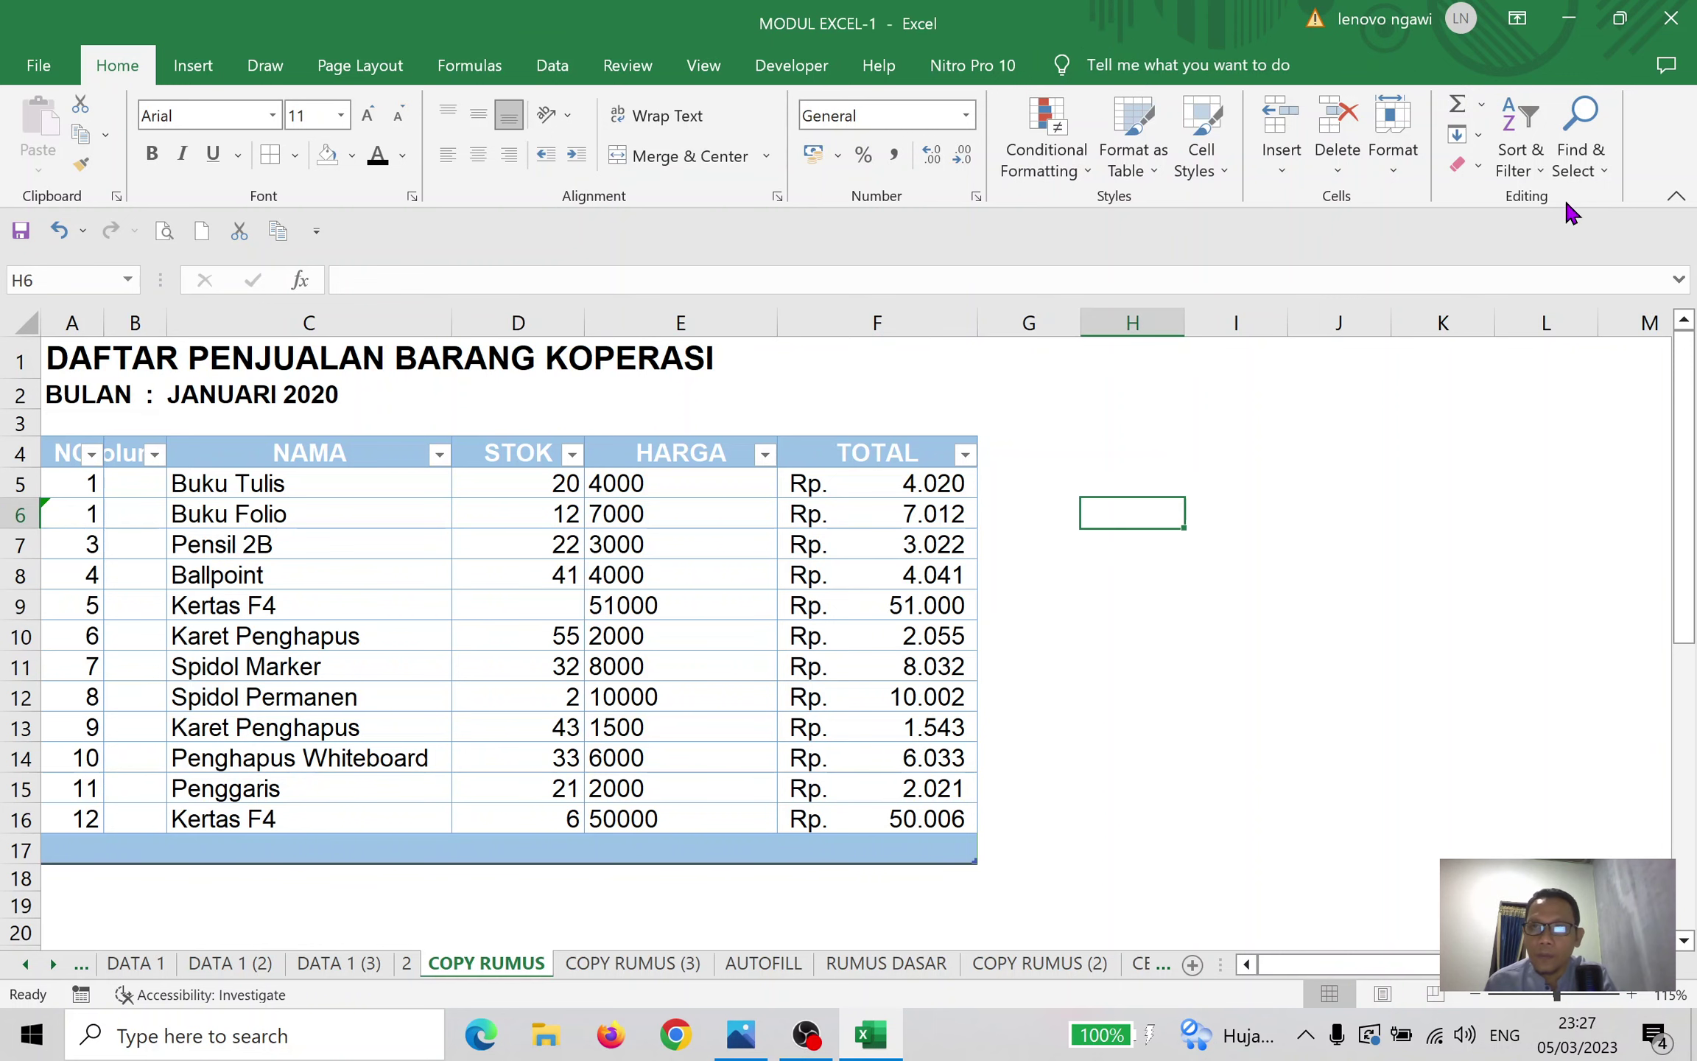
Select all blank cells on the sheet with Go To Special and review the selection down to the FILL section
left_click(1576, 158)
left_click(1602, 292)
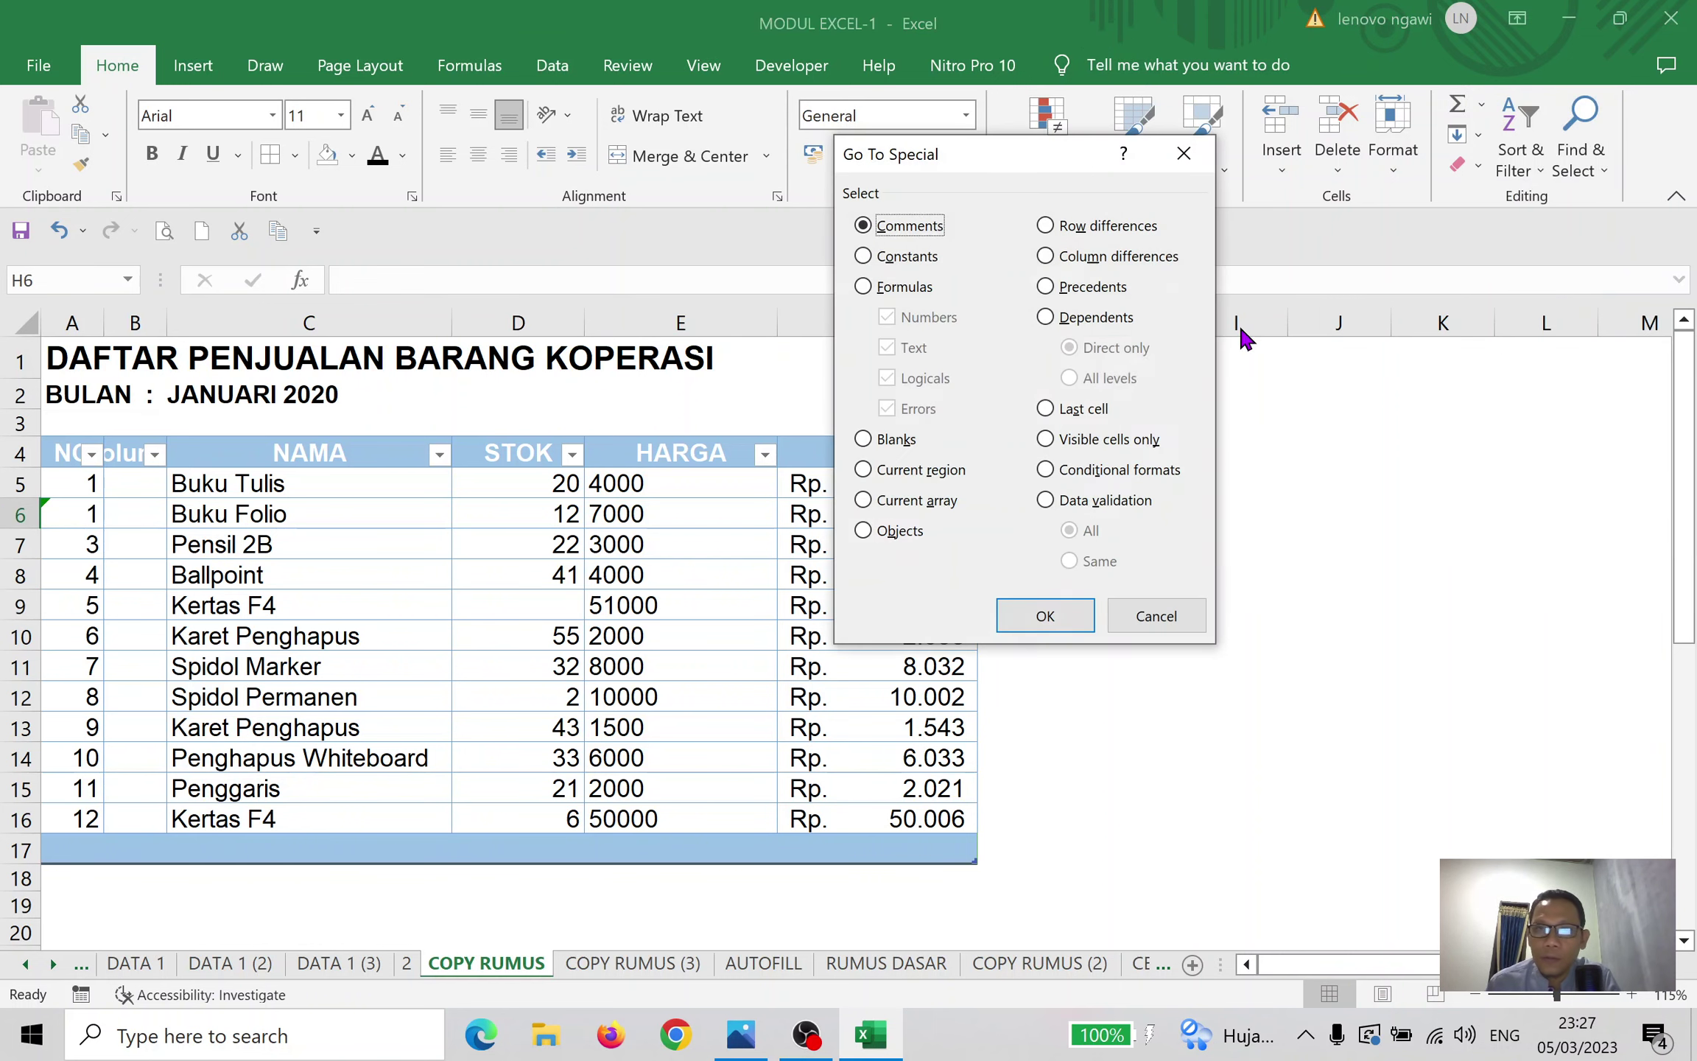
left_click(888, 442)
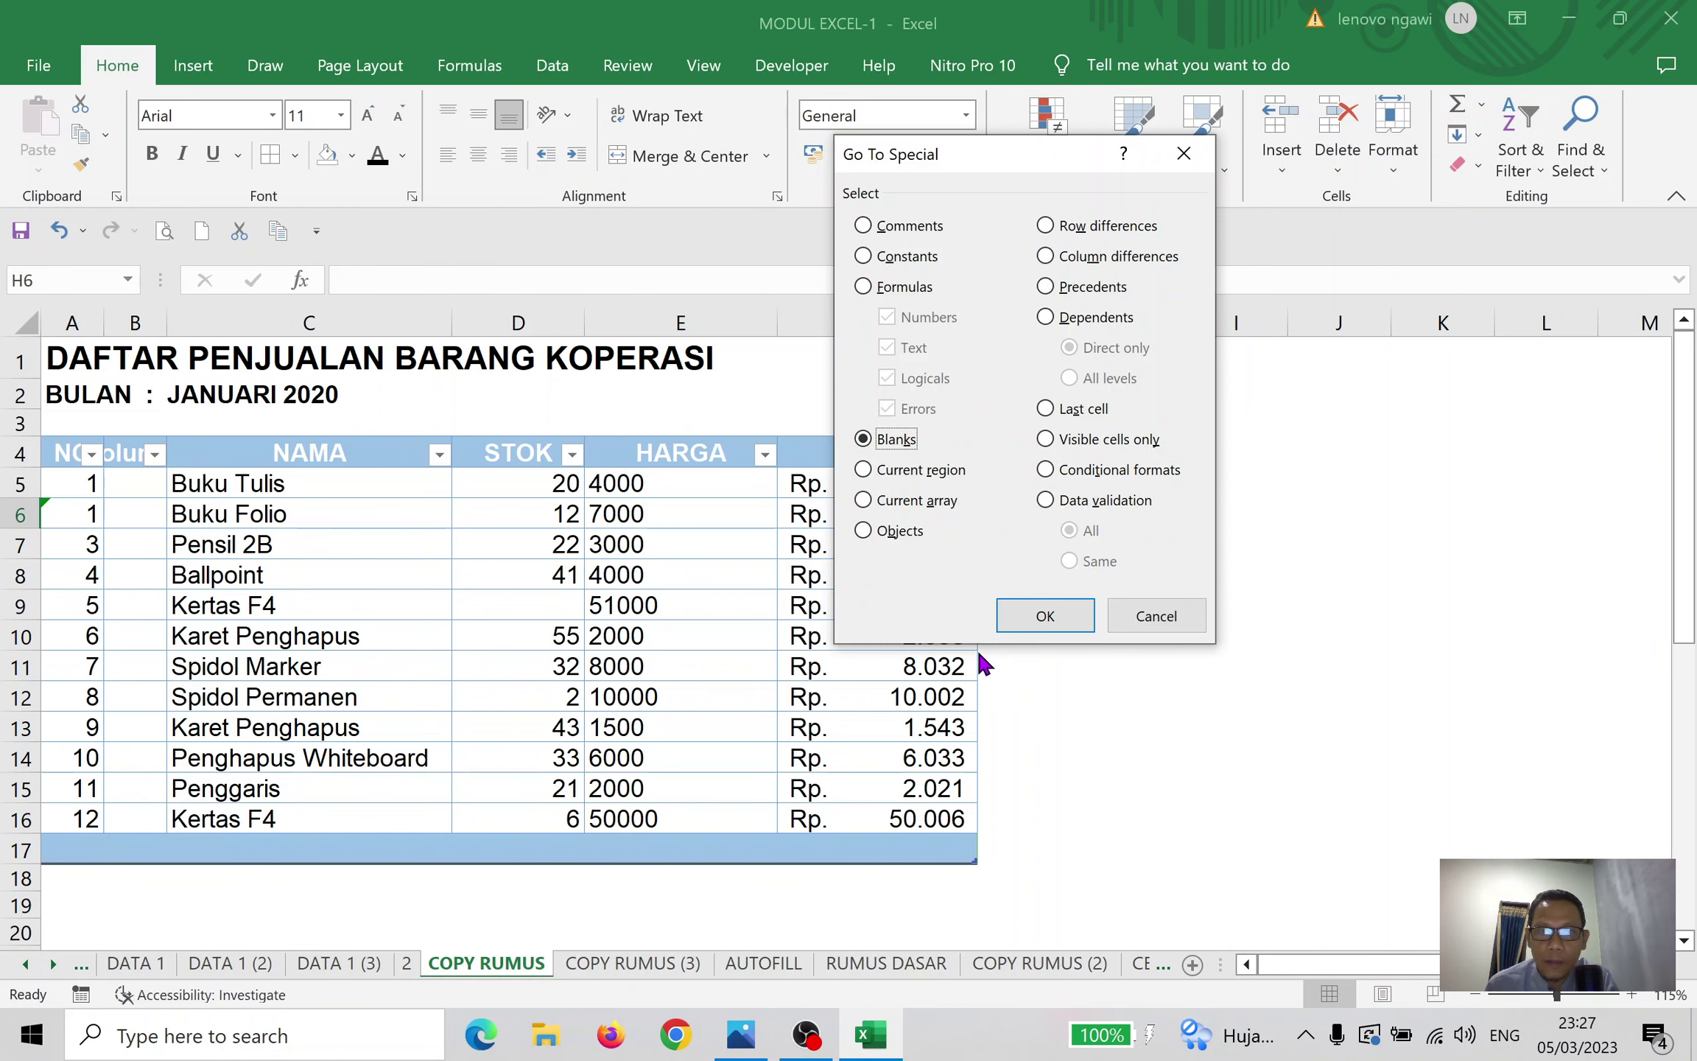
left_click(1045, 616)
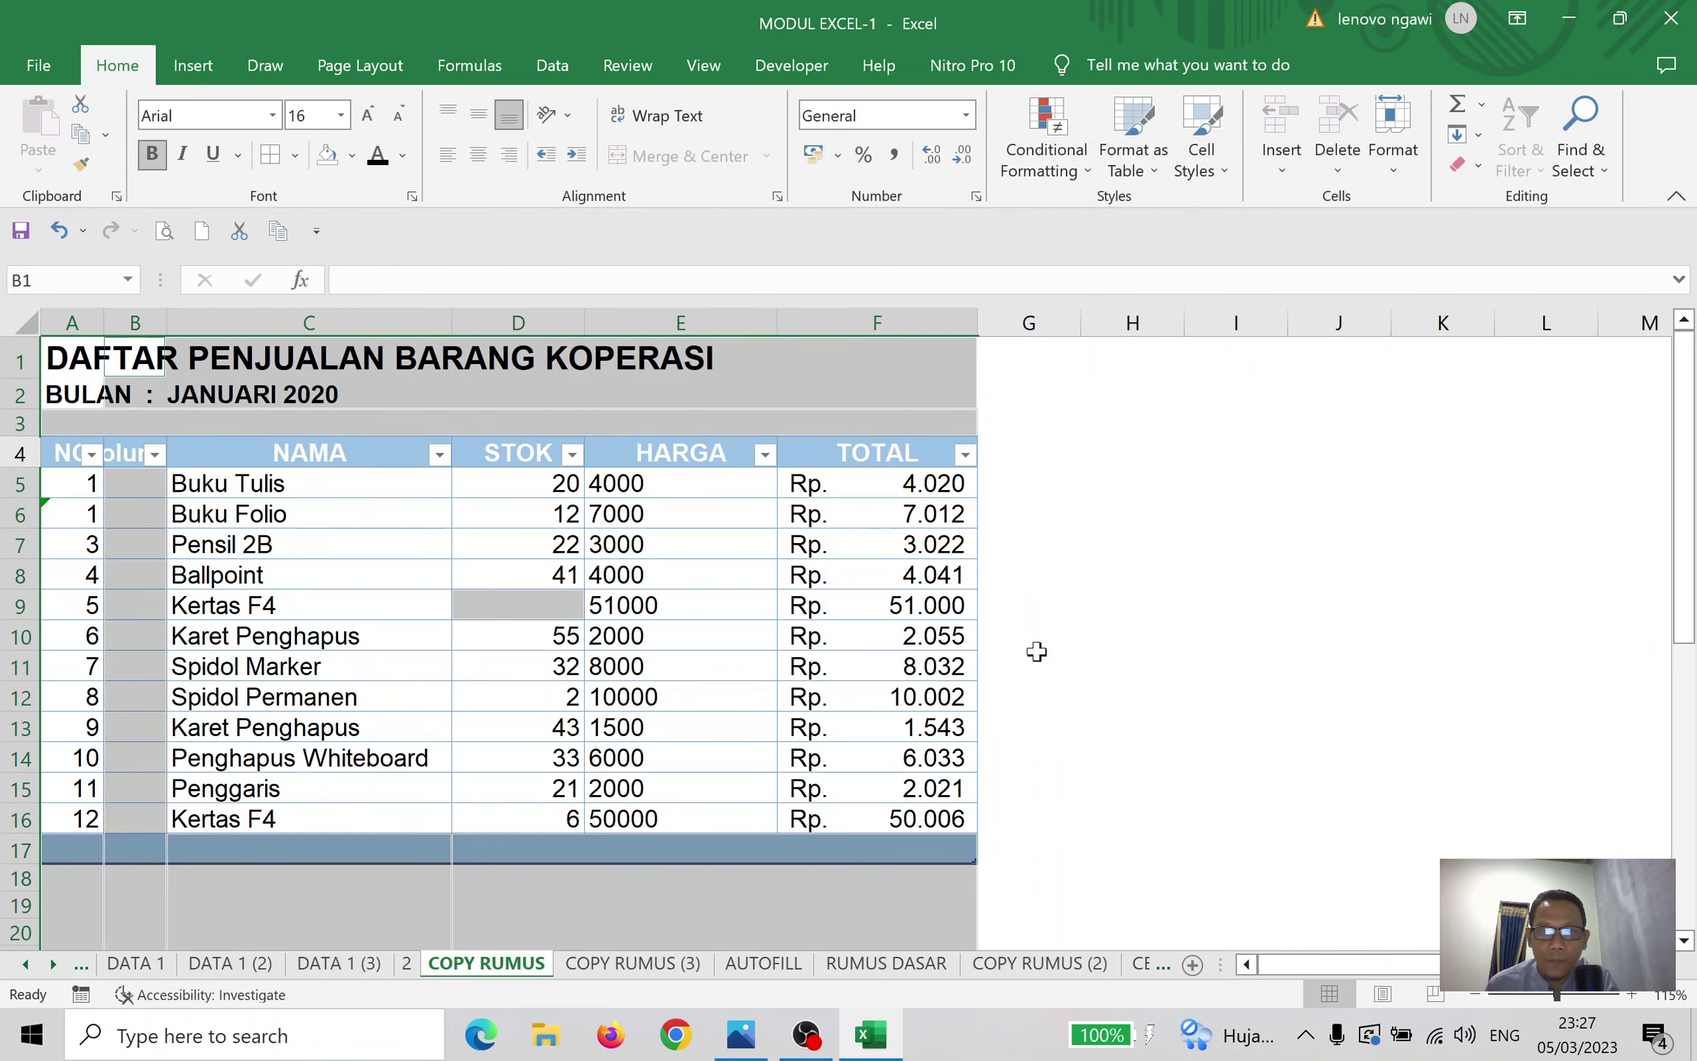
scroll(530, 476, "down", 12)
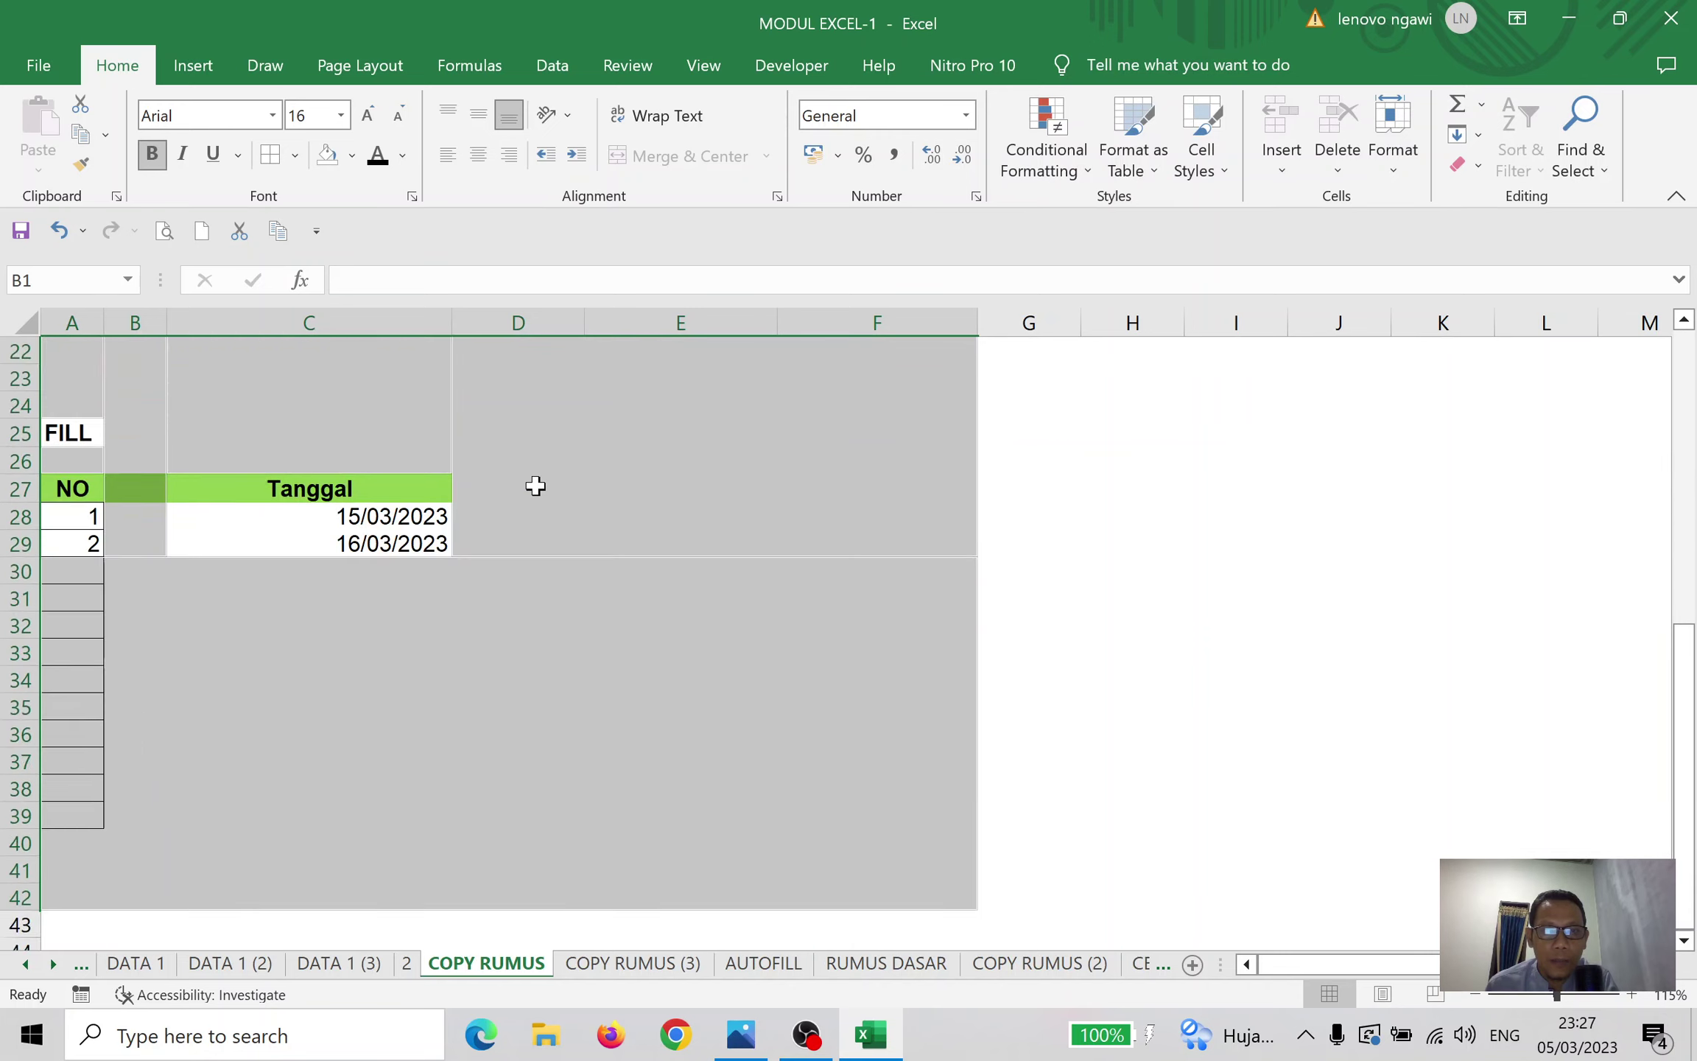
Clear the blank-cell selection and select all formula cells on the sheet with the Formulas option of Find & Select
scroll(540, 489, "up", 5)
scroll(542, 483, "up", 7)
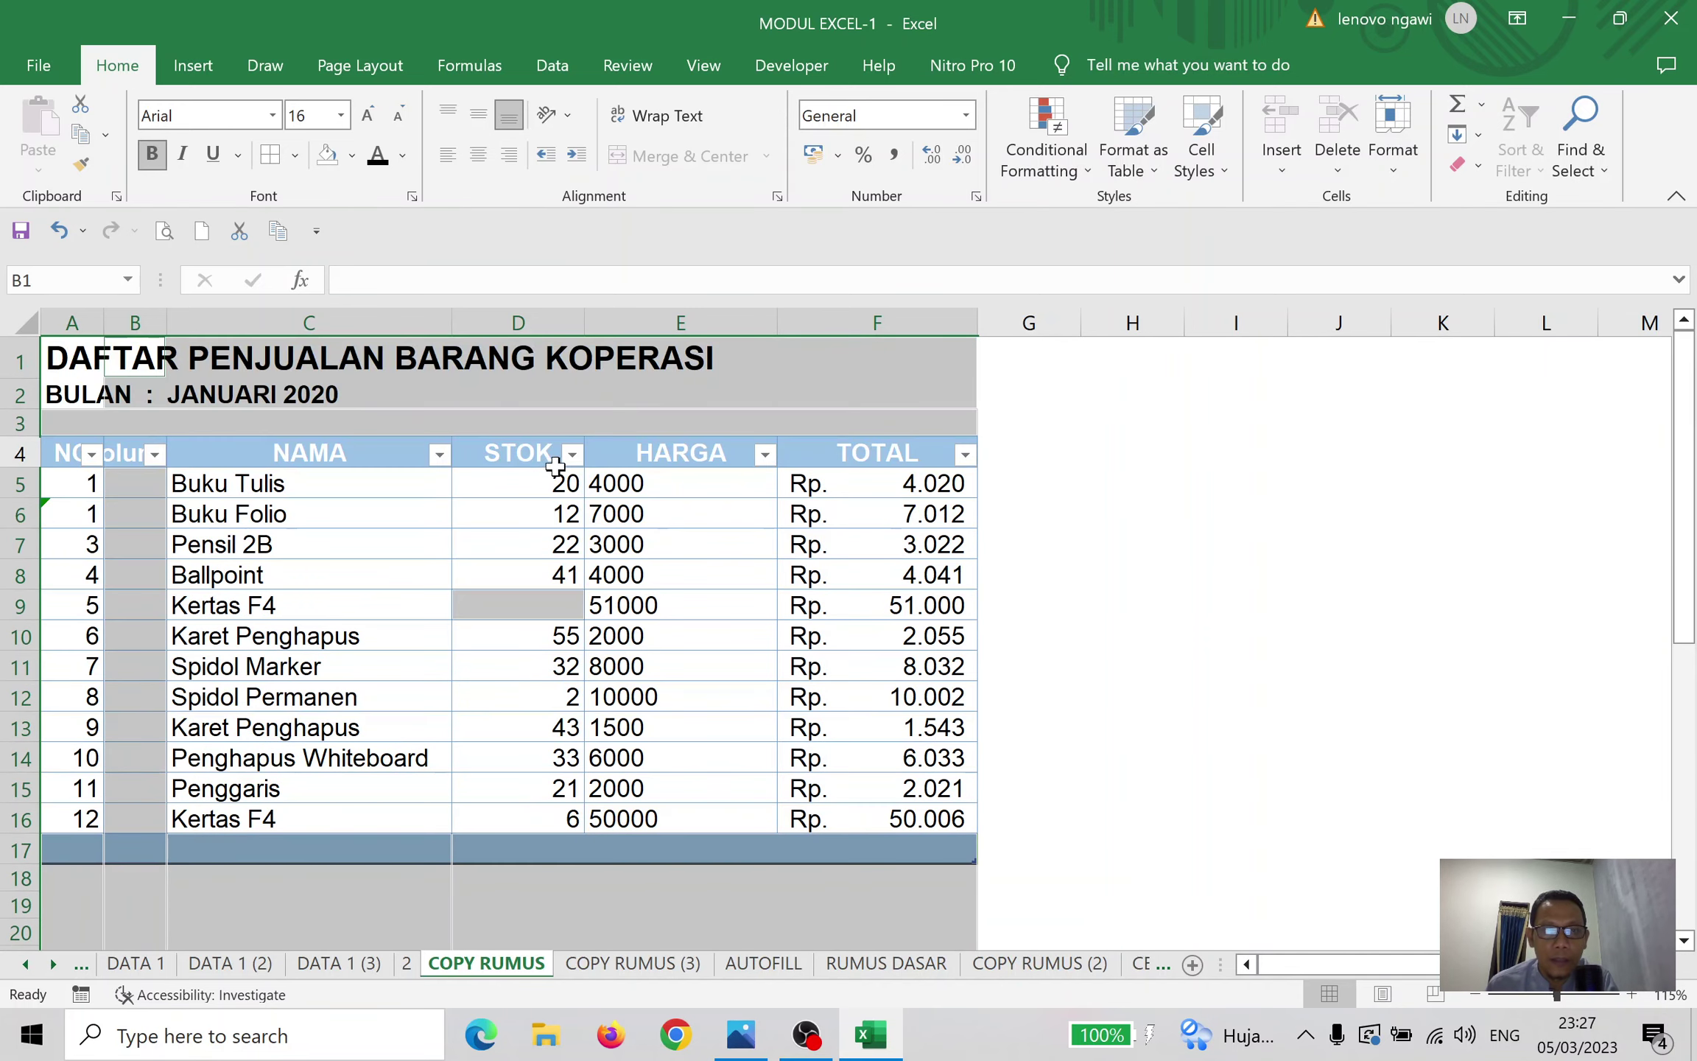
scroll(861, 464, "down", 9)
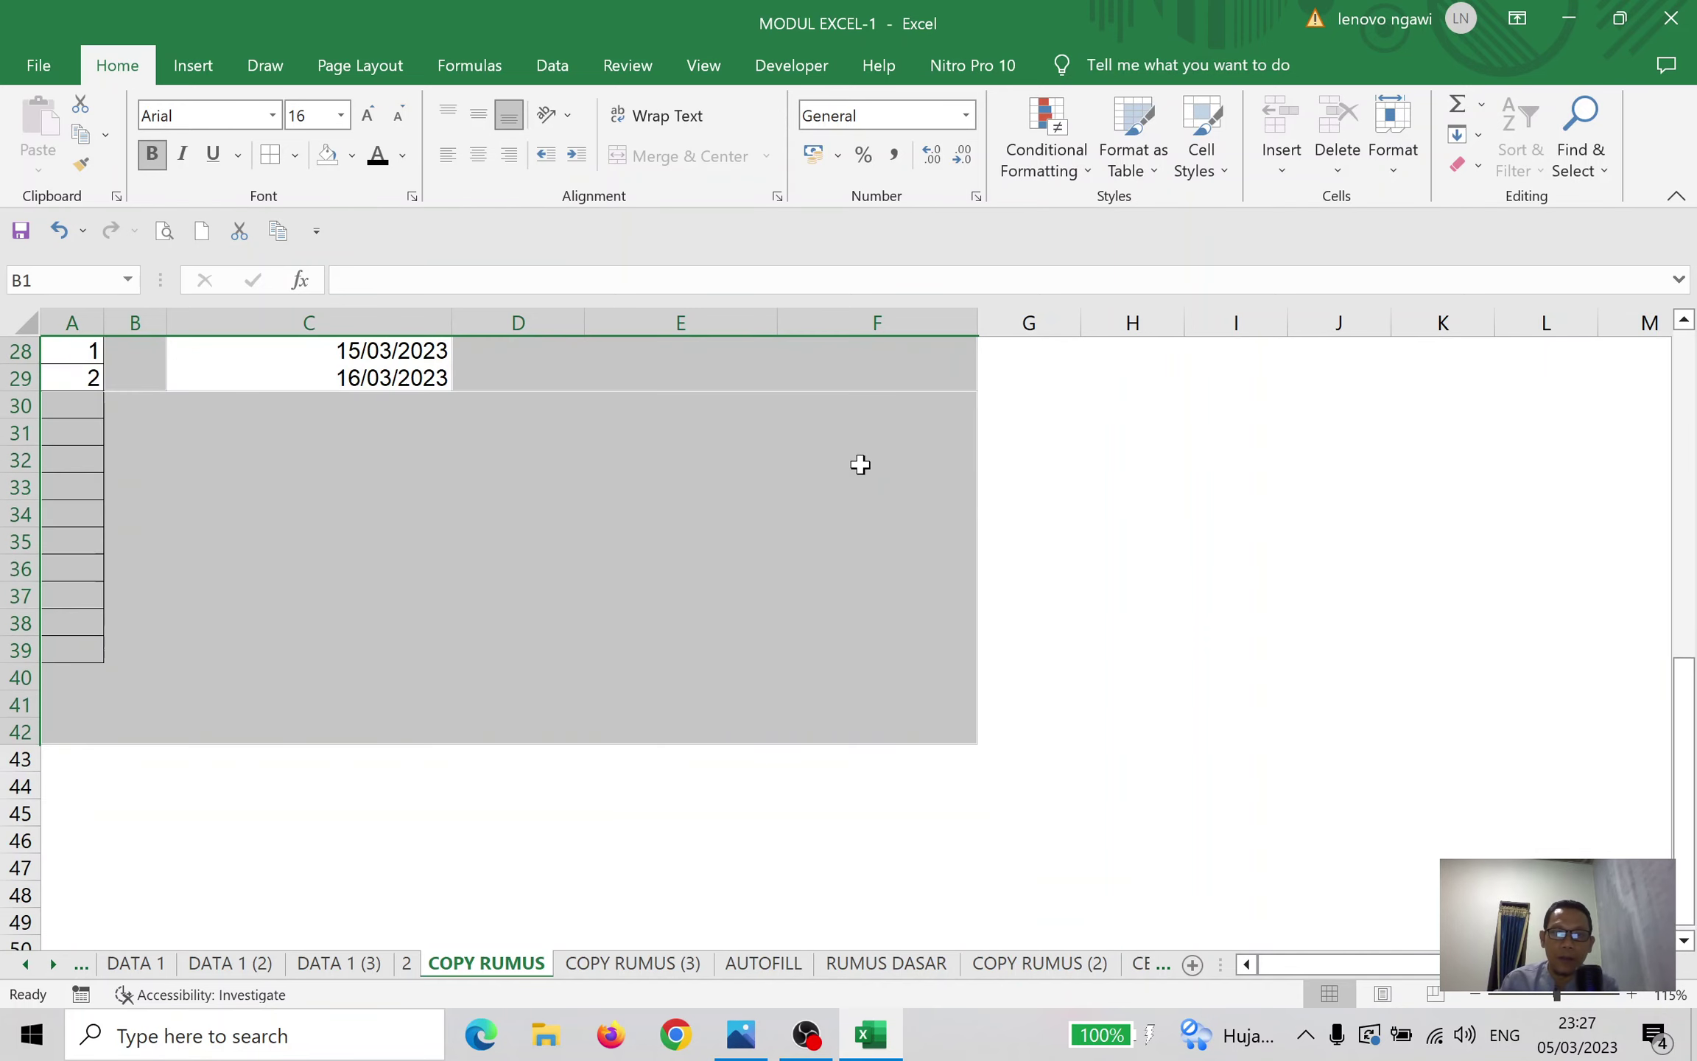
scroll(861, 464, "up", 5)
scroll(861, 464, "up", 4)
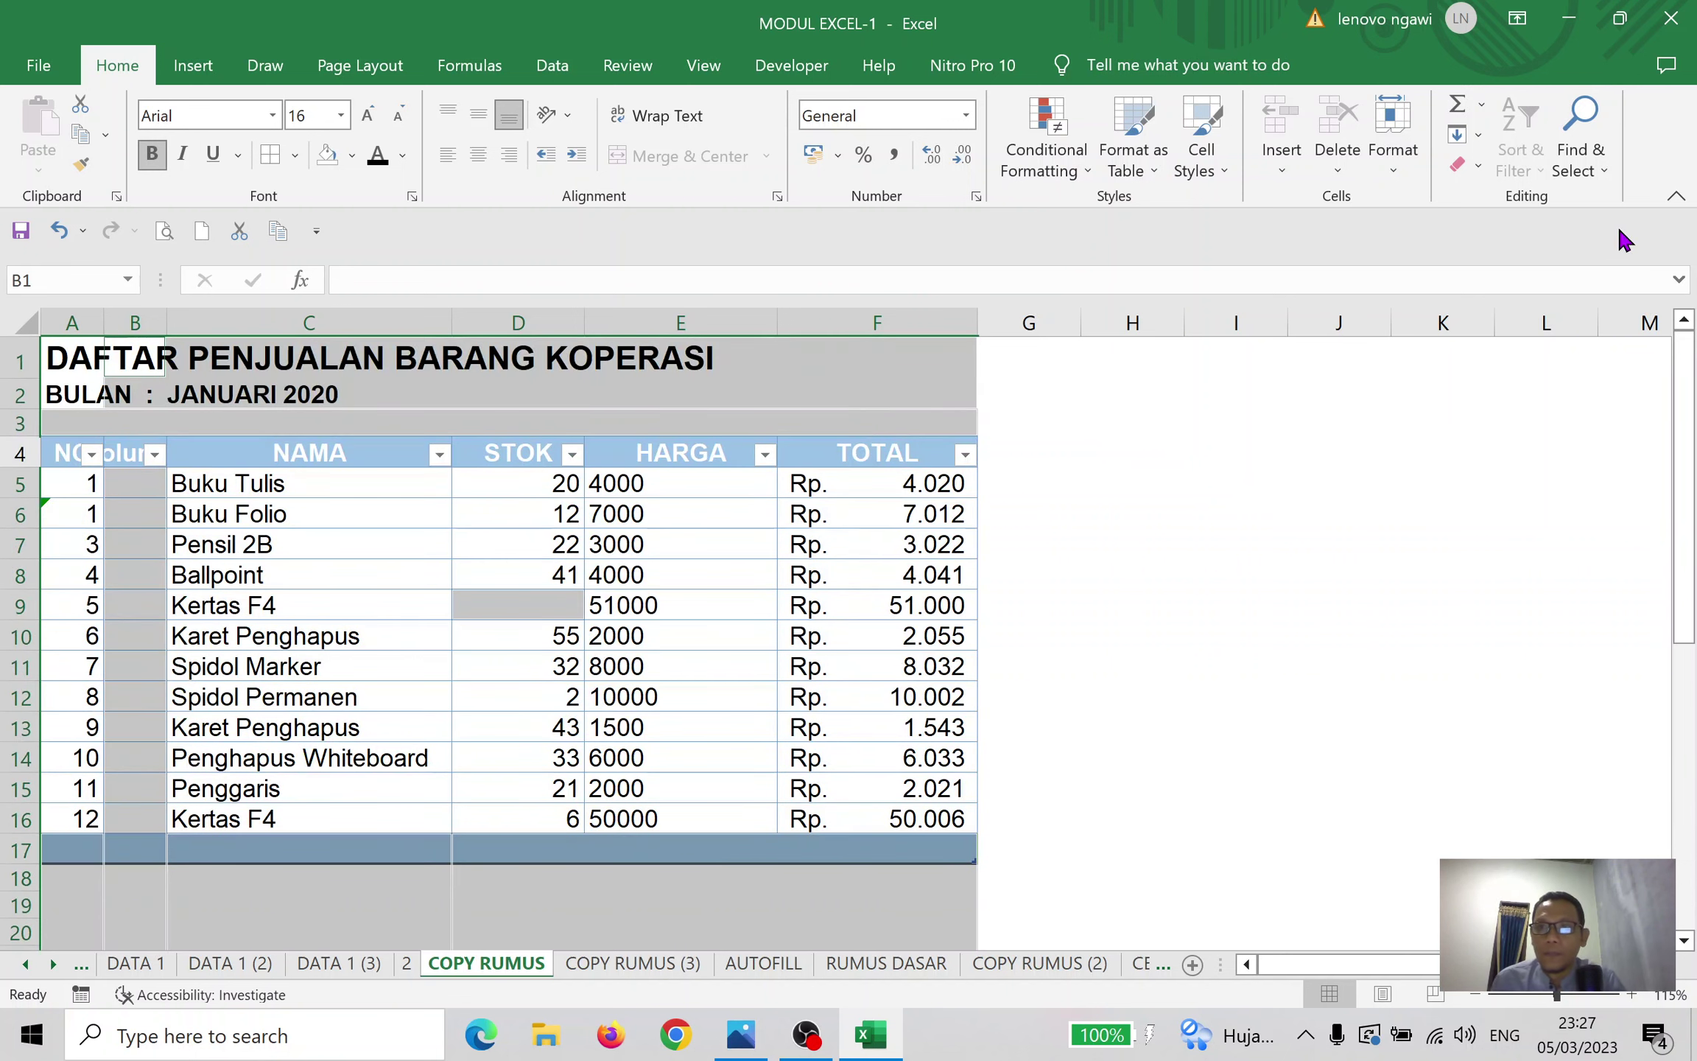
left_click(1112, 457)
left_click(1602, 174)
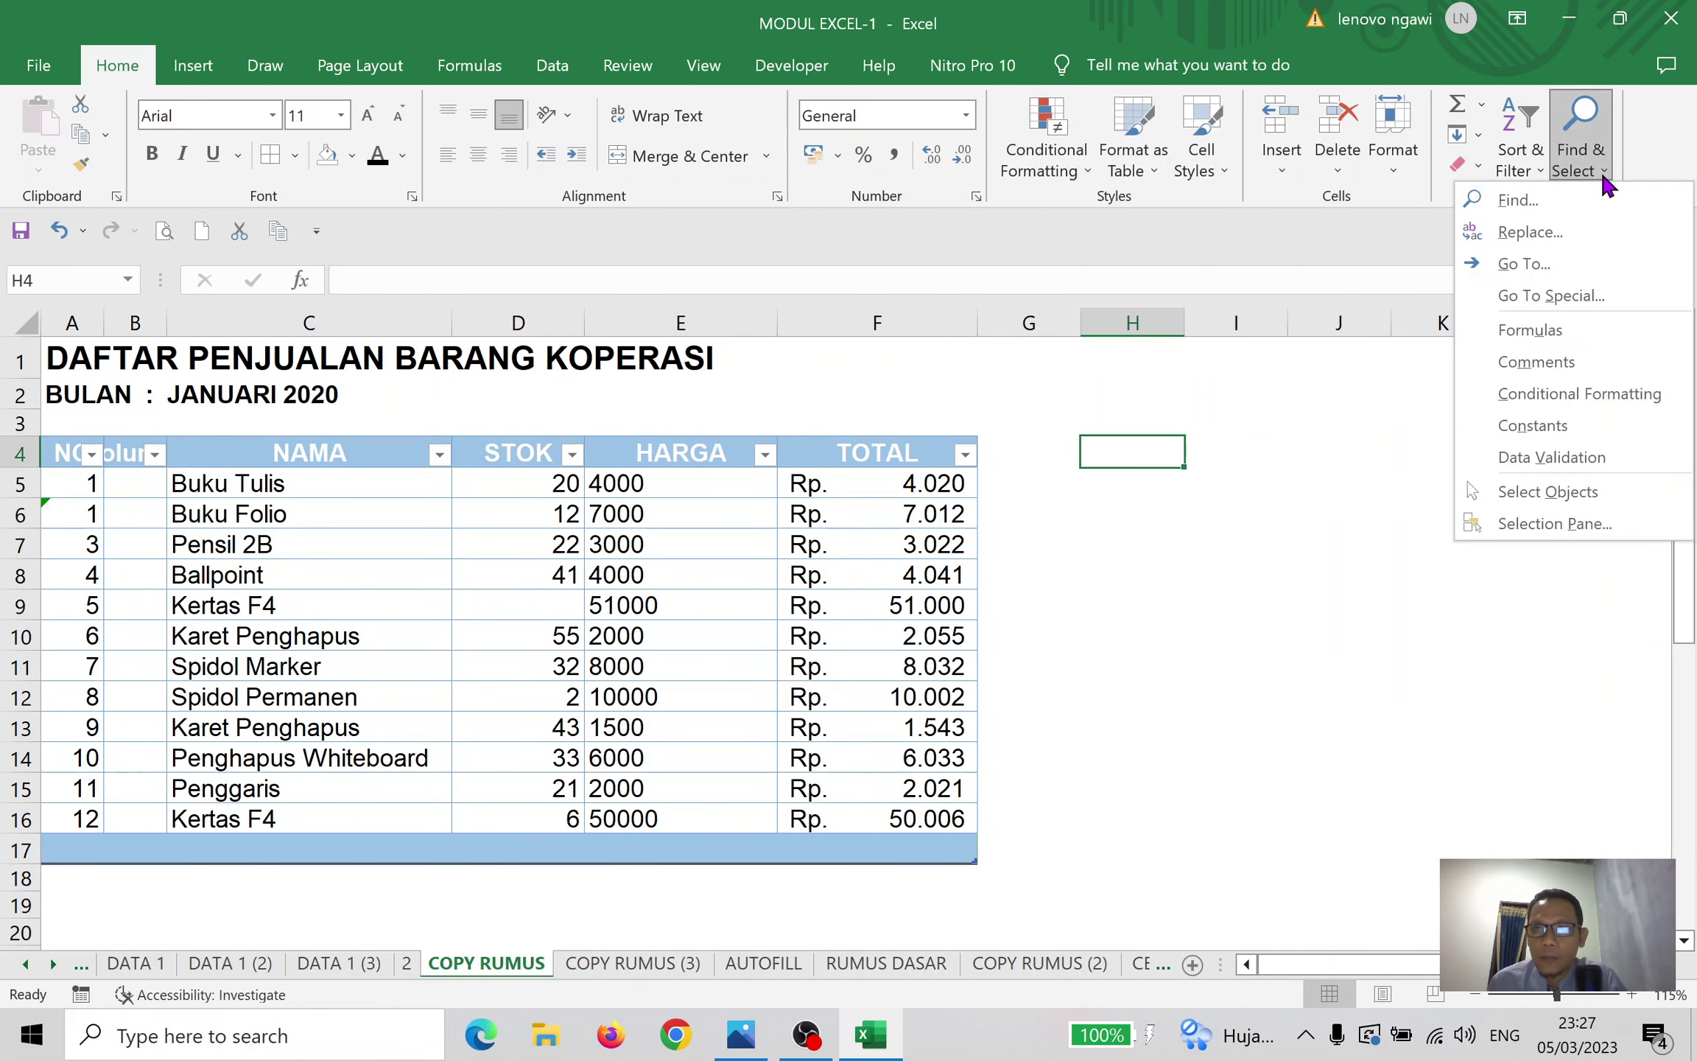
left_click(1559, 333)
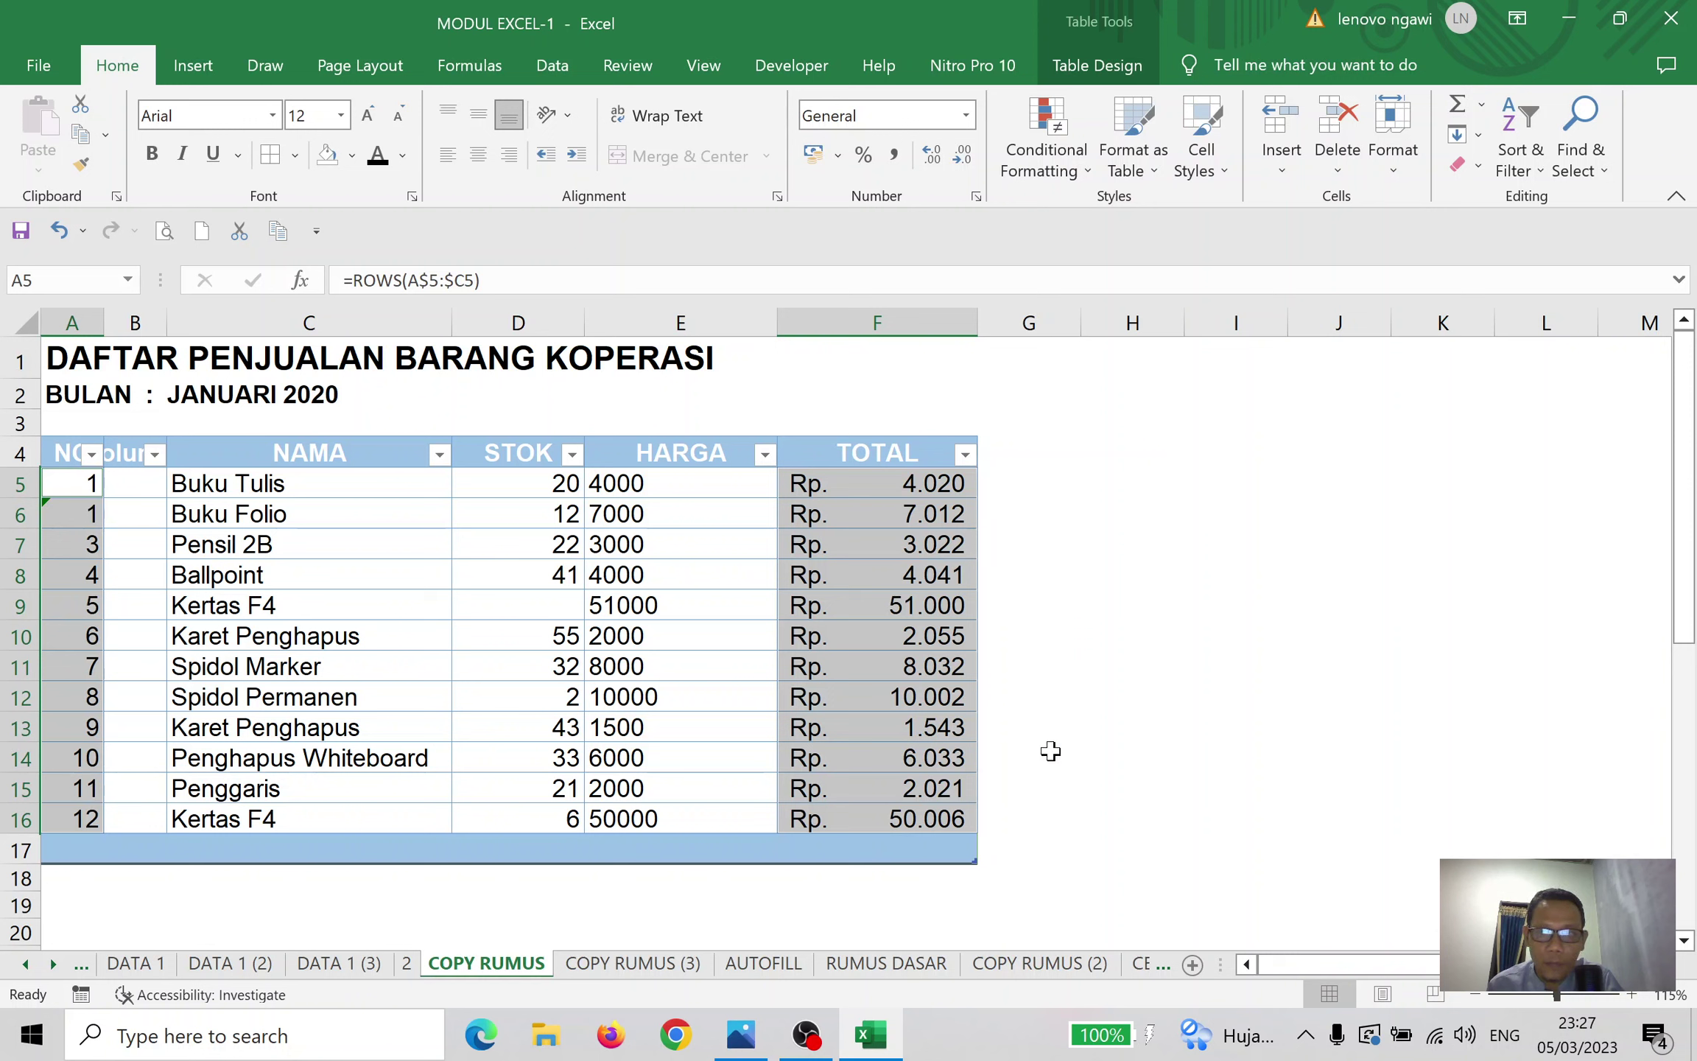
left_click(1603, 176)
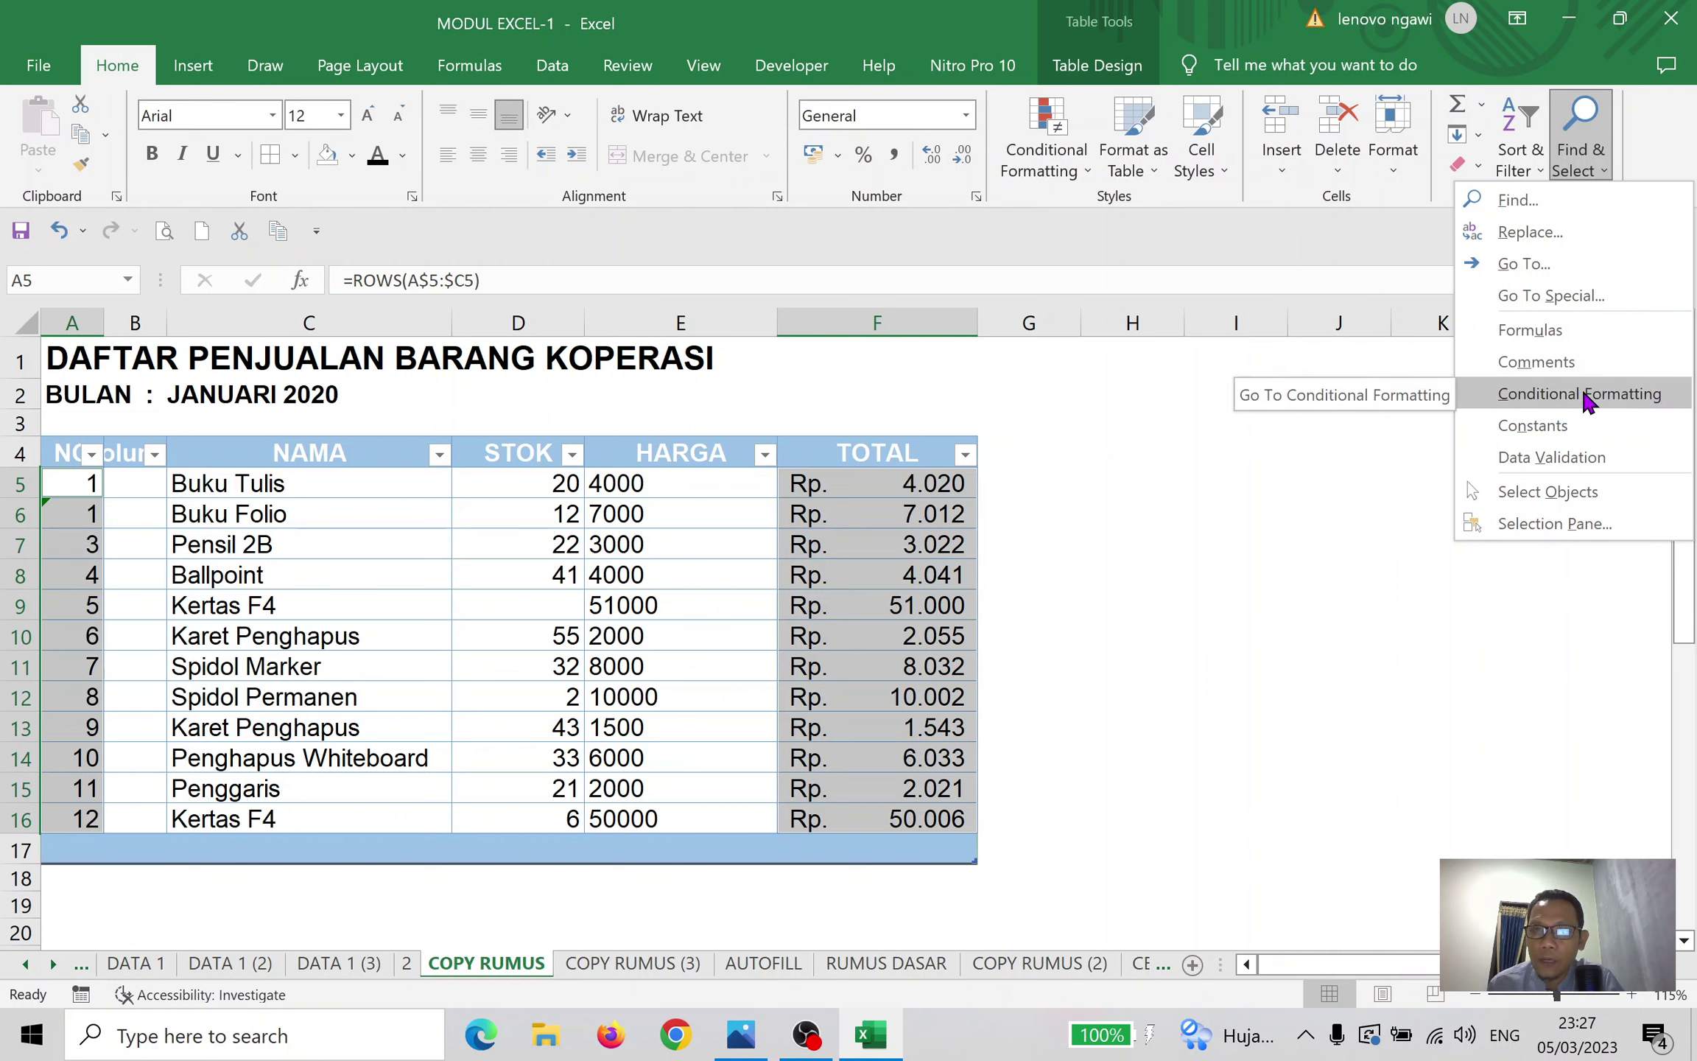
left_click(1543, 495)
left_click(1064, 421)
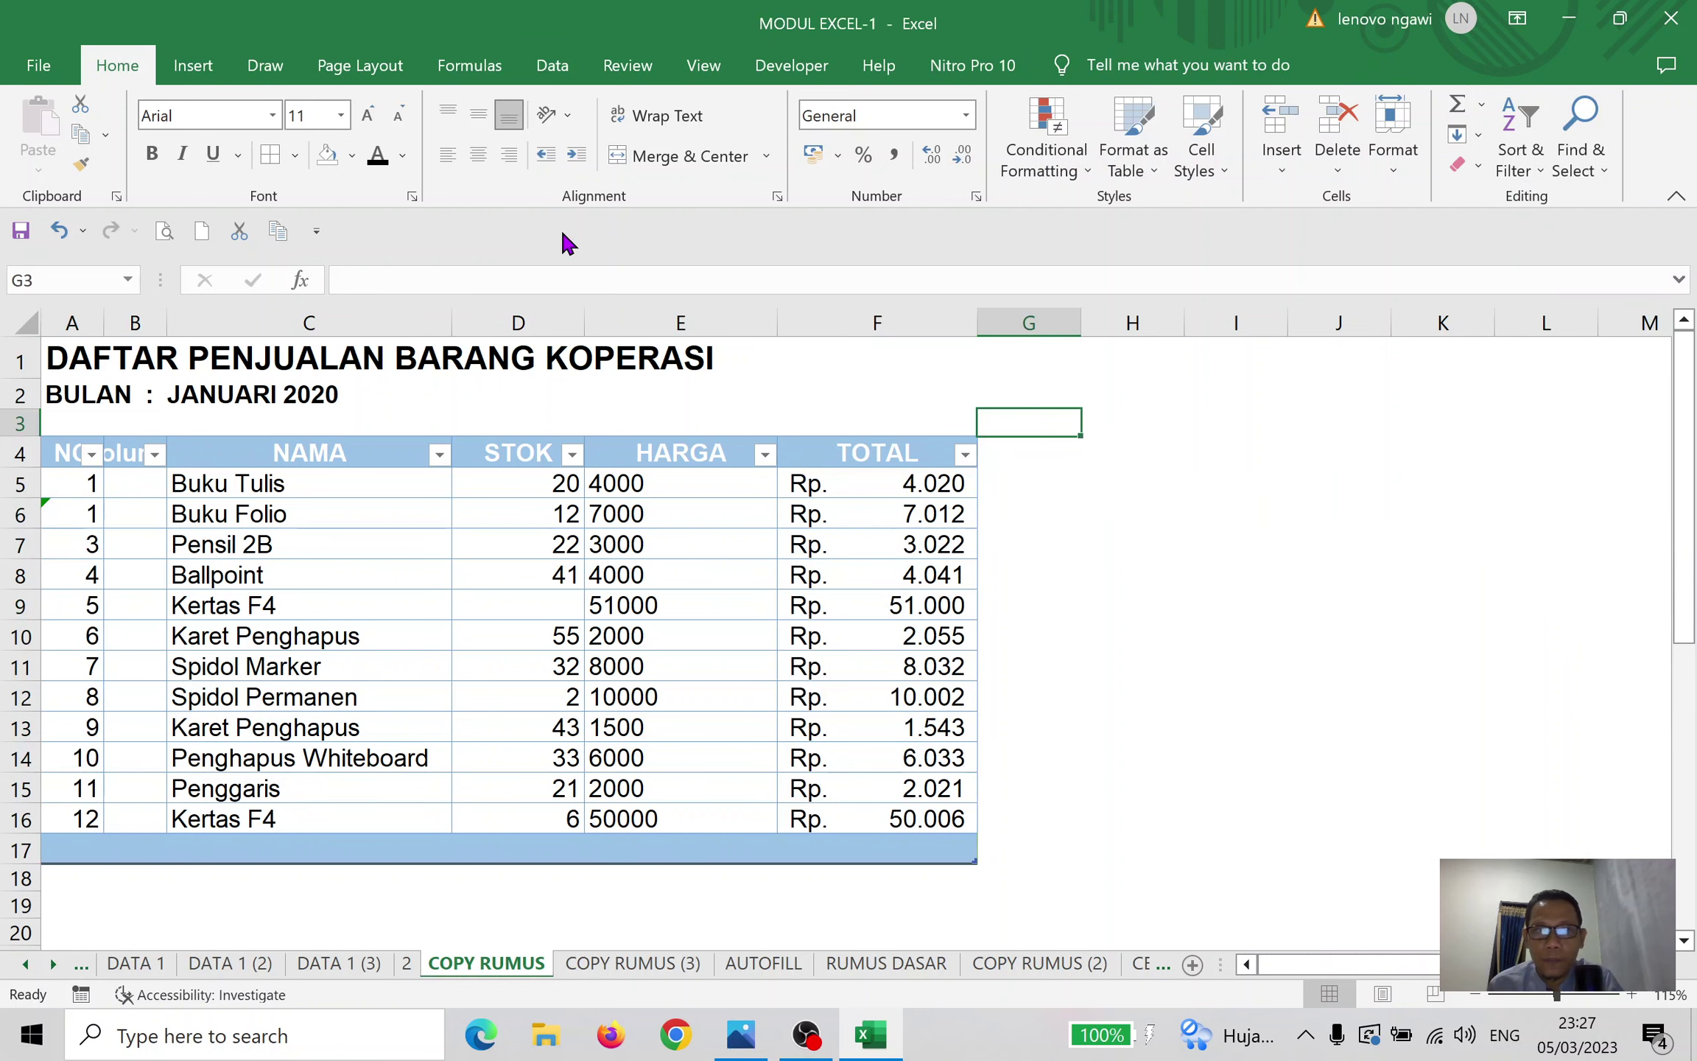
Draw a rectangle about 2.16 cm wide and 0.83 cm high beside the table header, over columns H and I, and deselect it
left_click(189, 66)
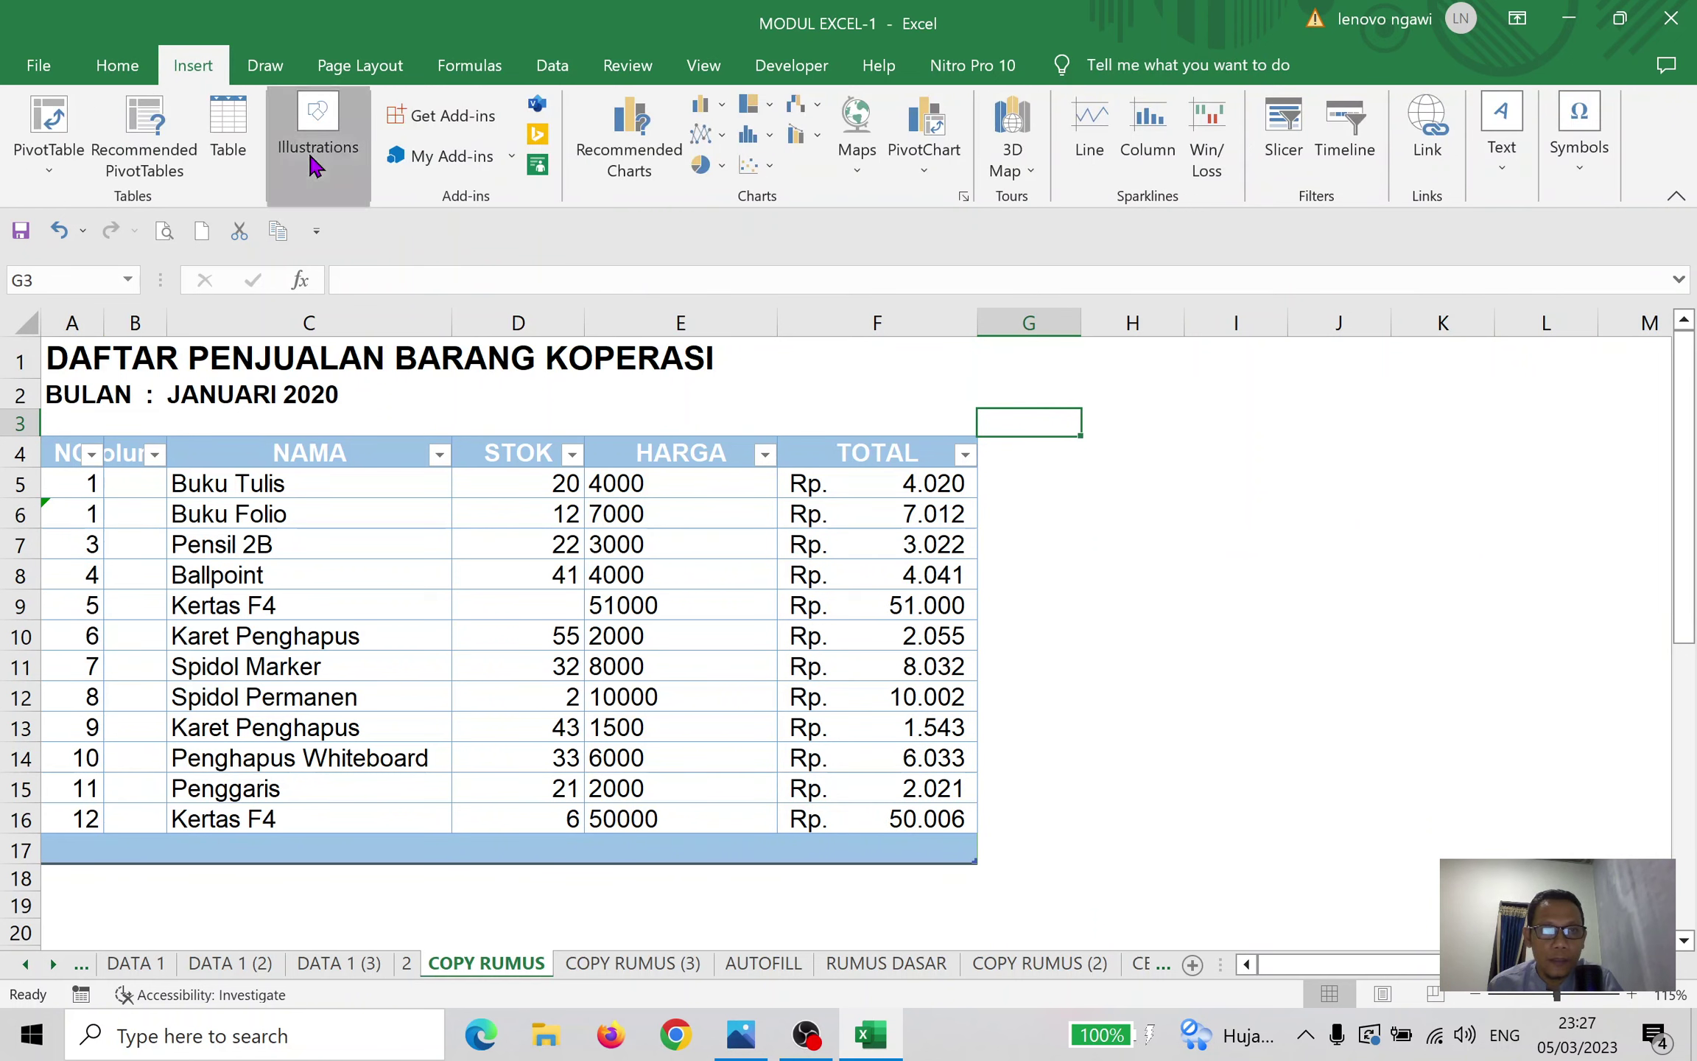
left_click(310, 156)
left_click(363, 254)
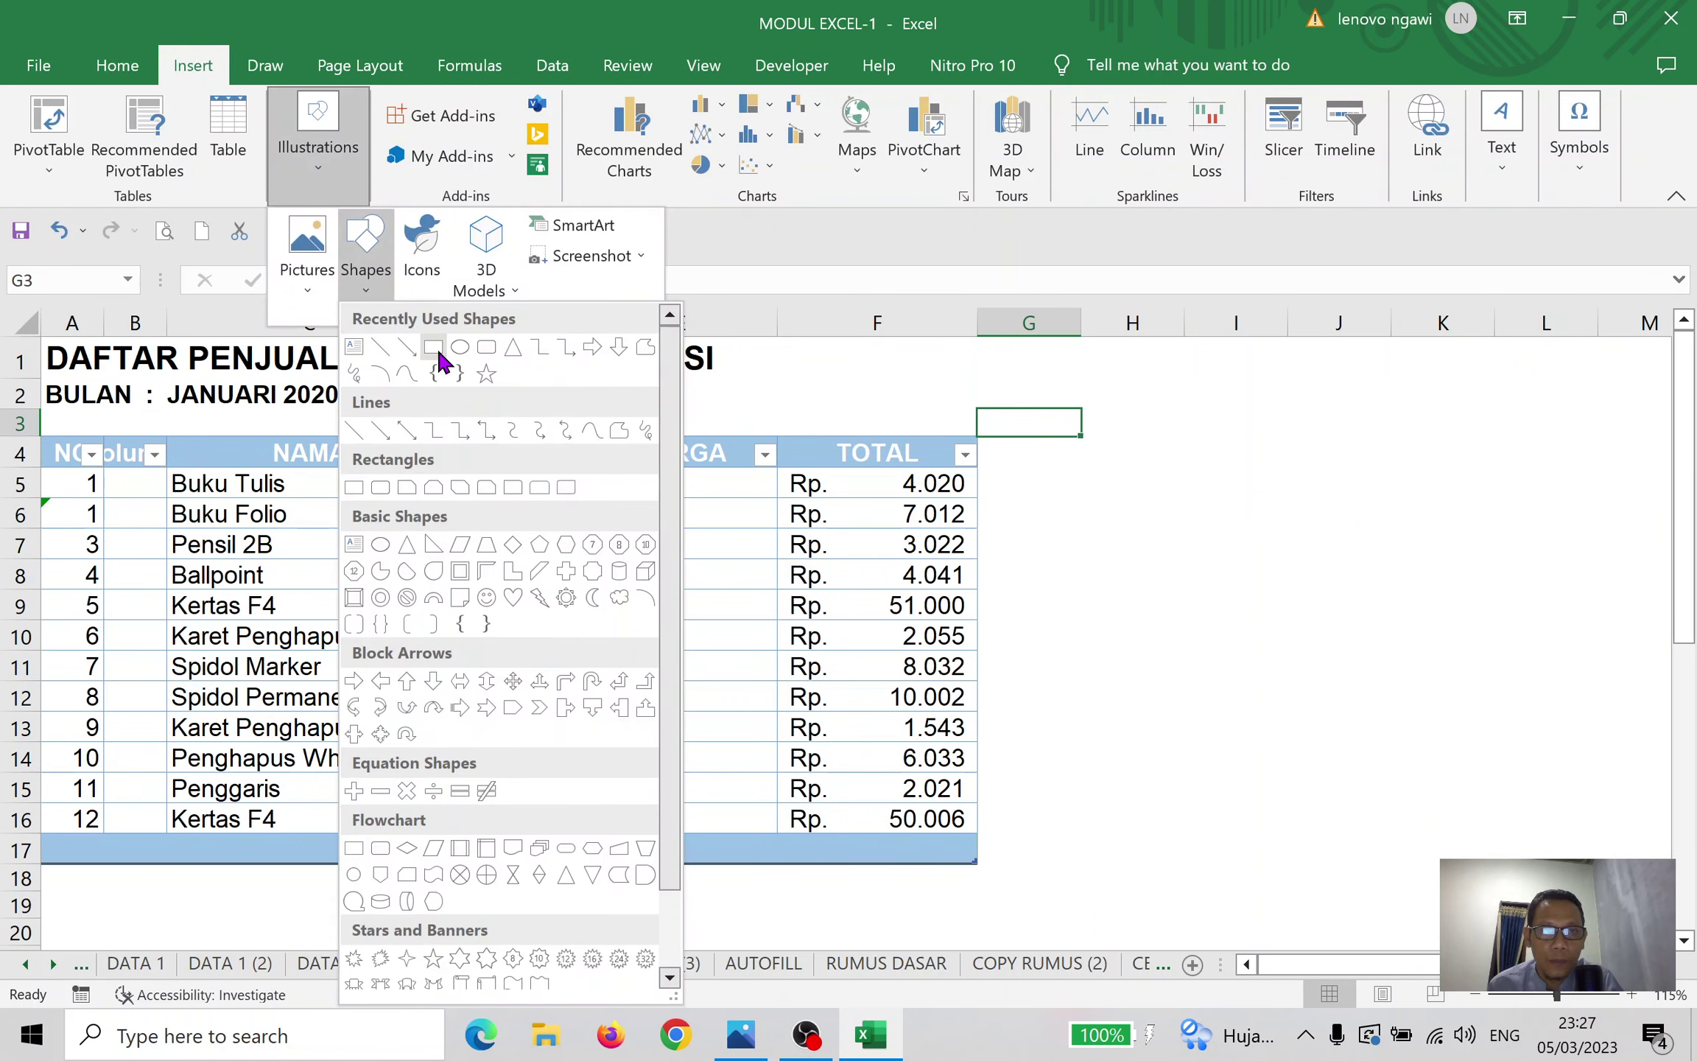
left_click(445, 362)
left_click_drag(1152, 410, 1278, 458)
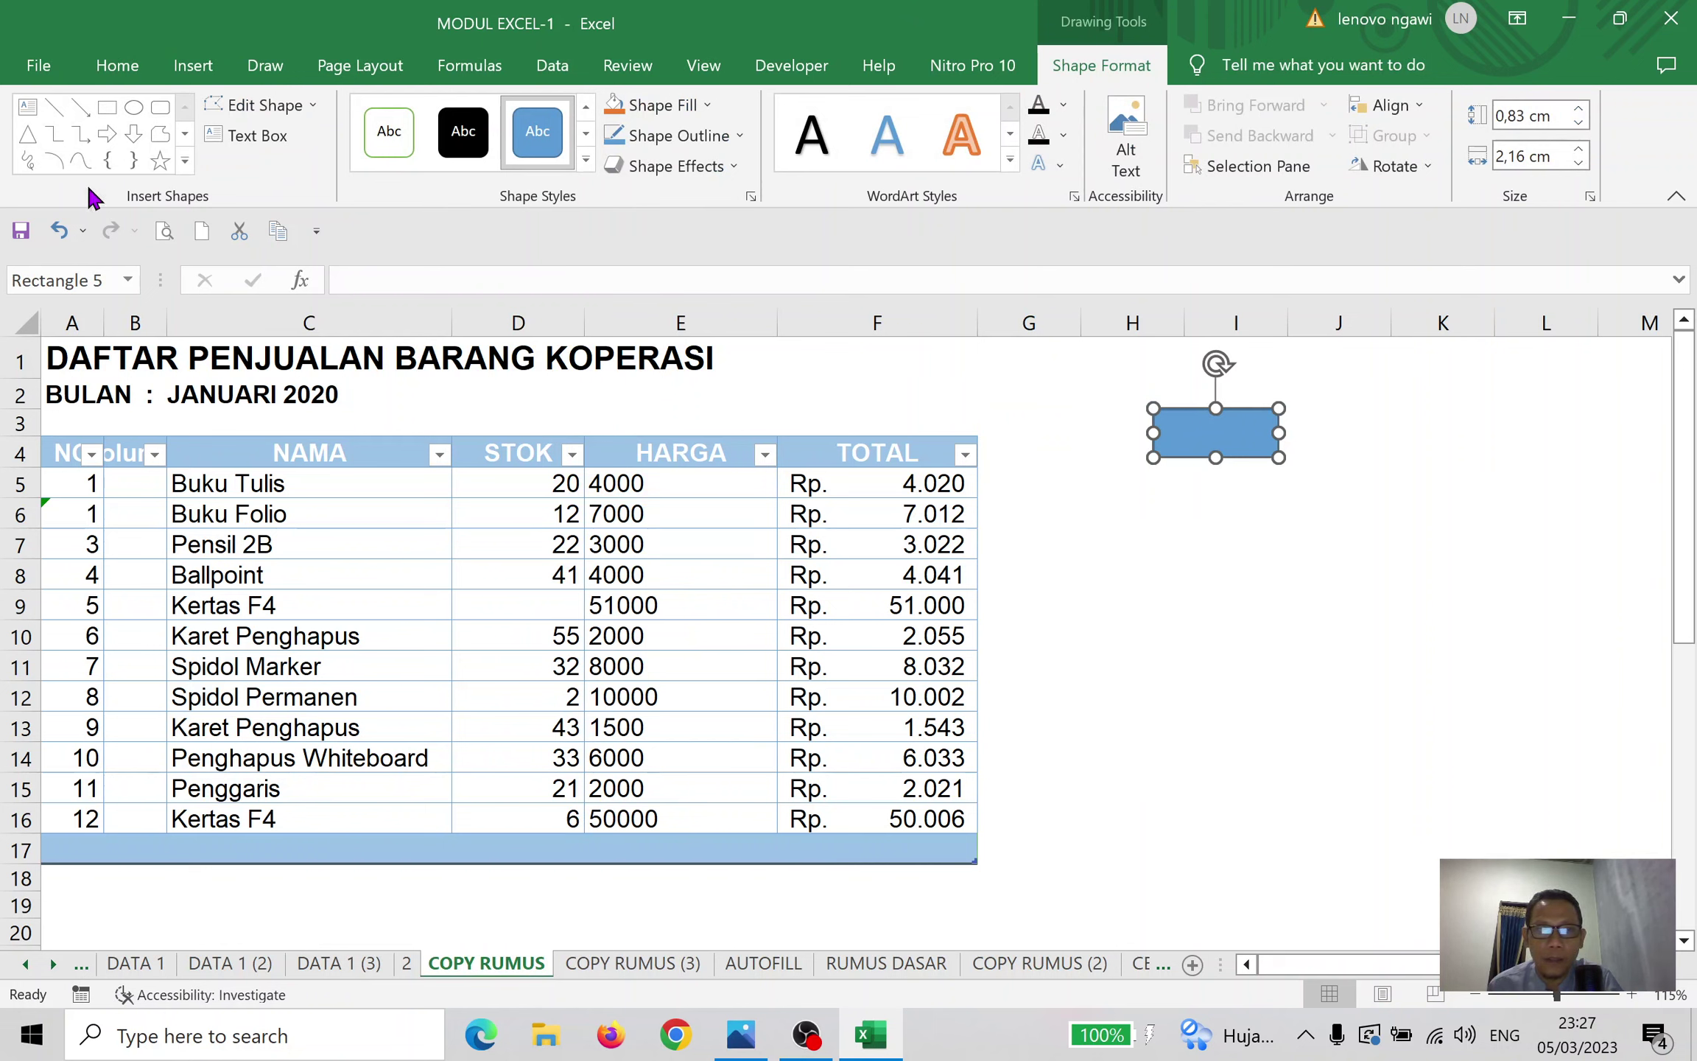
left_click(1456, 442)
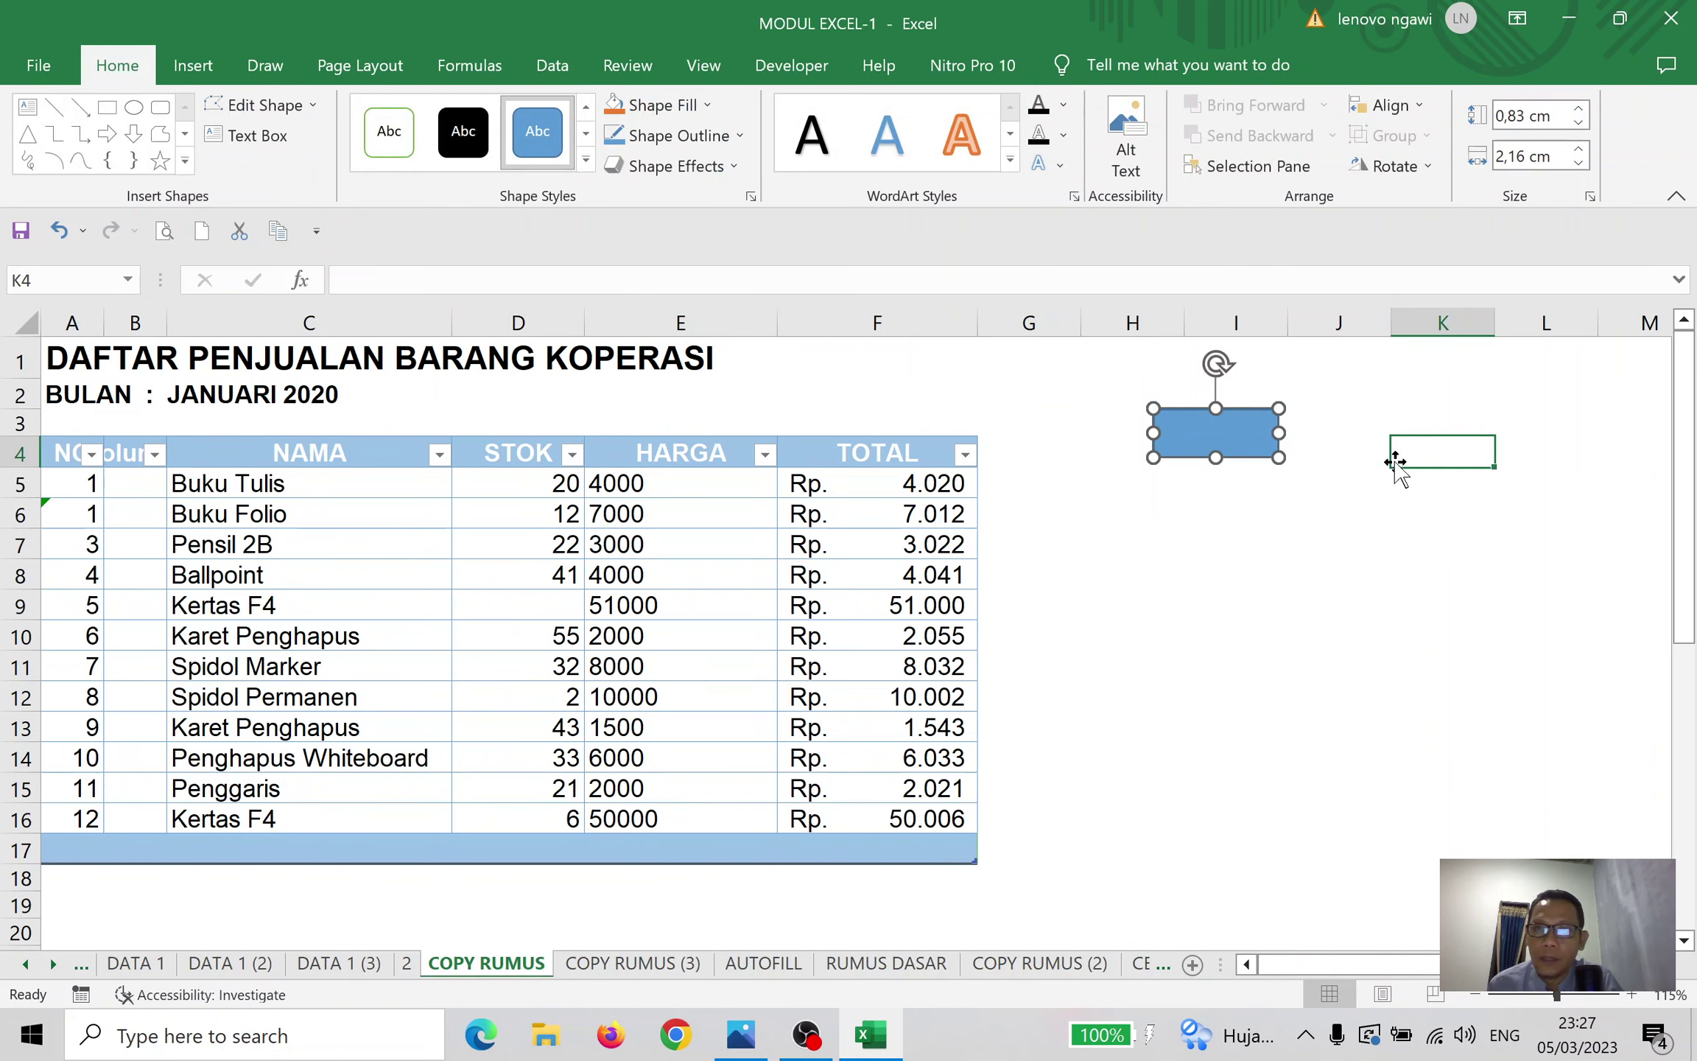
Turn on Select Objects, select the rectangle with a selection box around it and delete it
left_click(1590, 169)
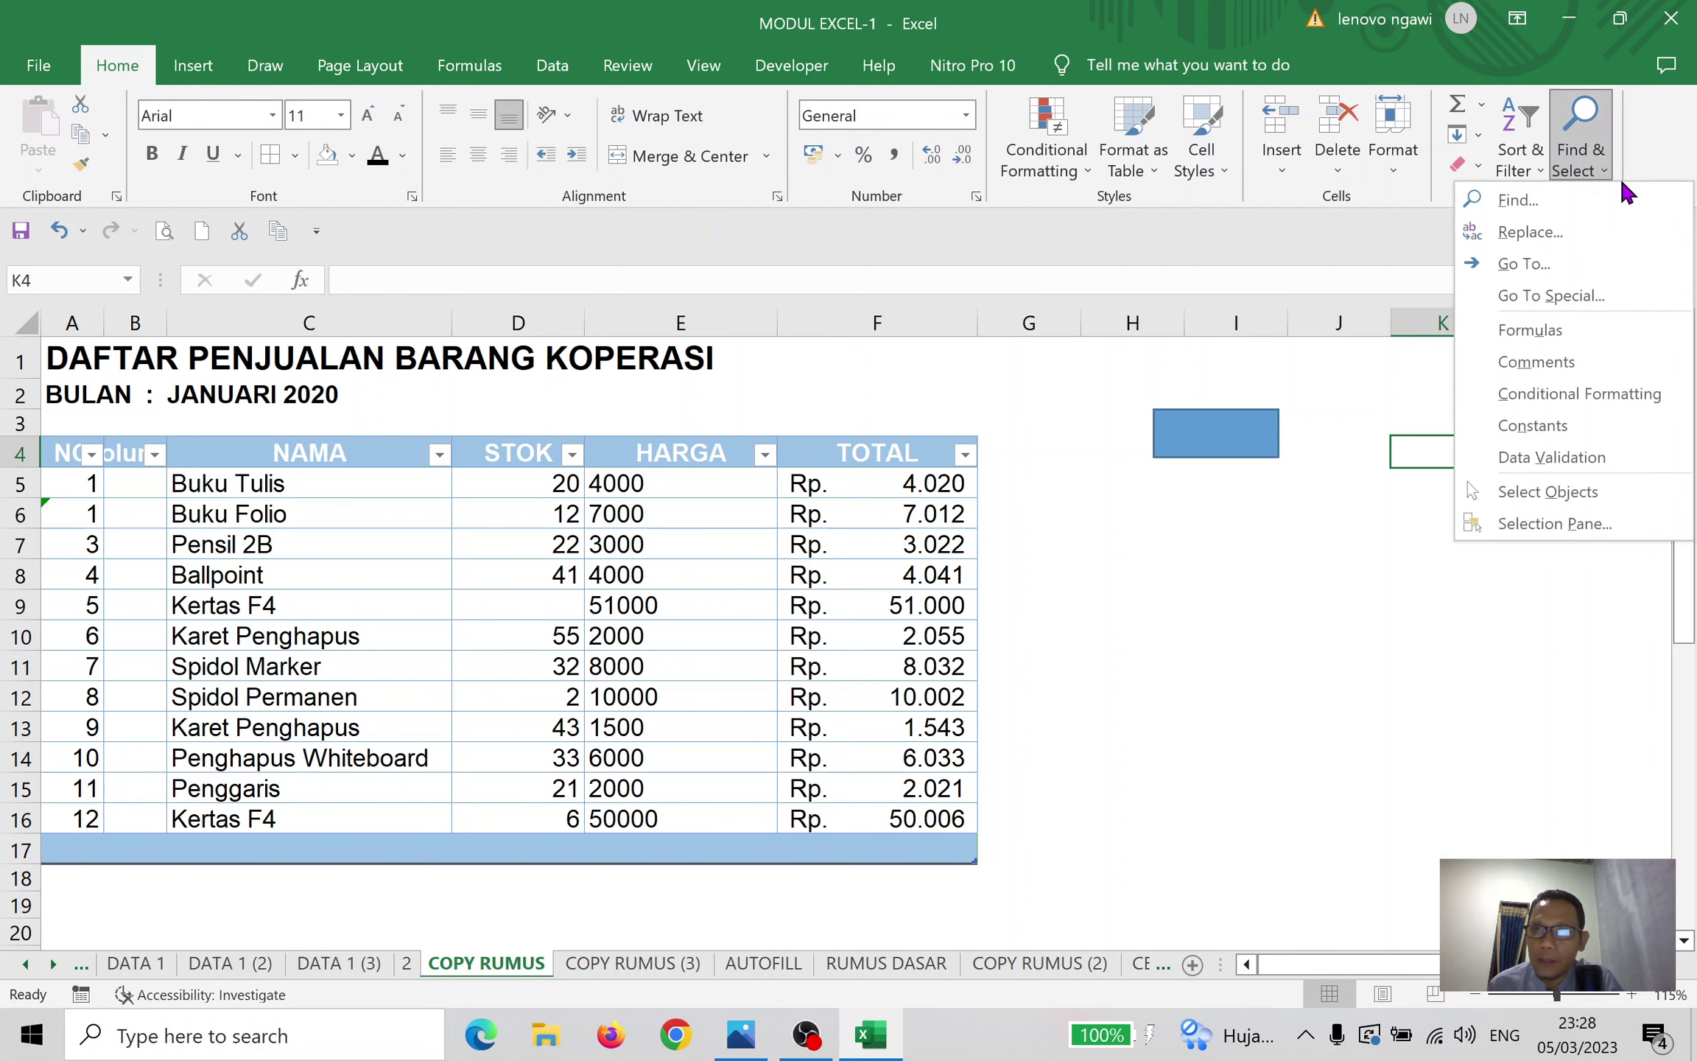
left_click(1461, 492)
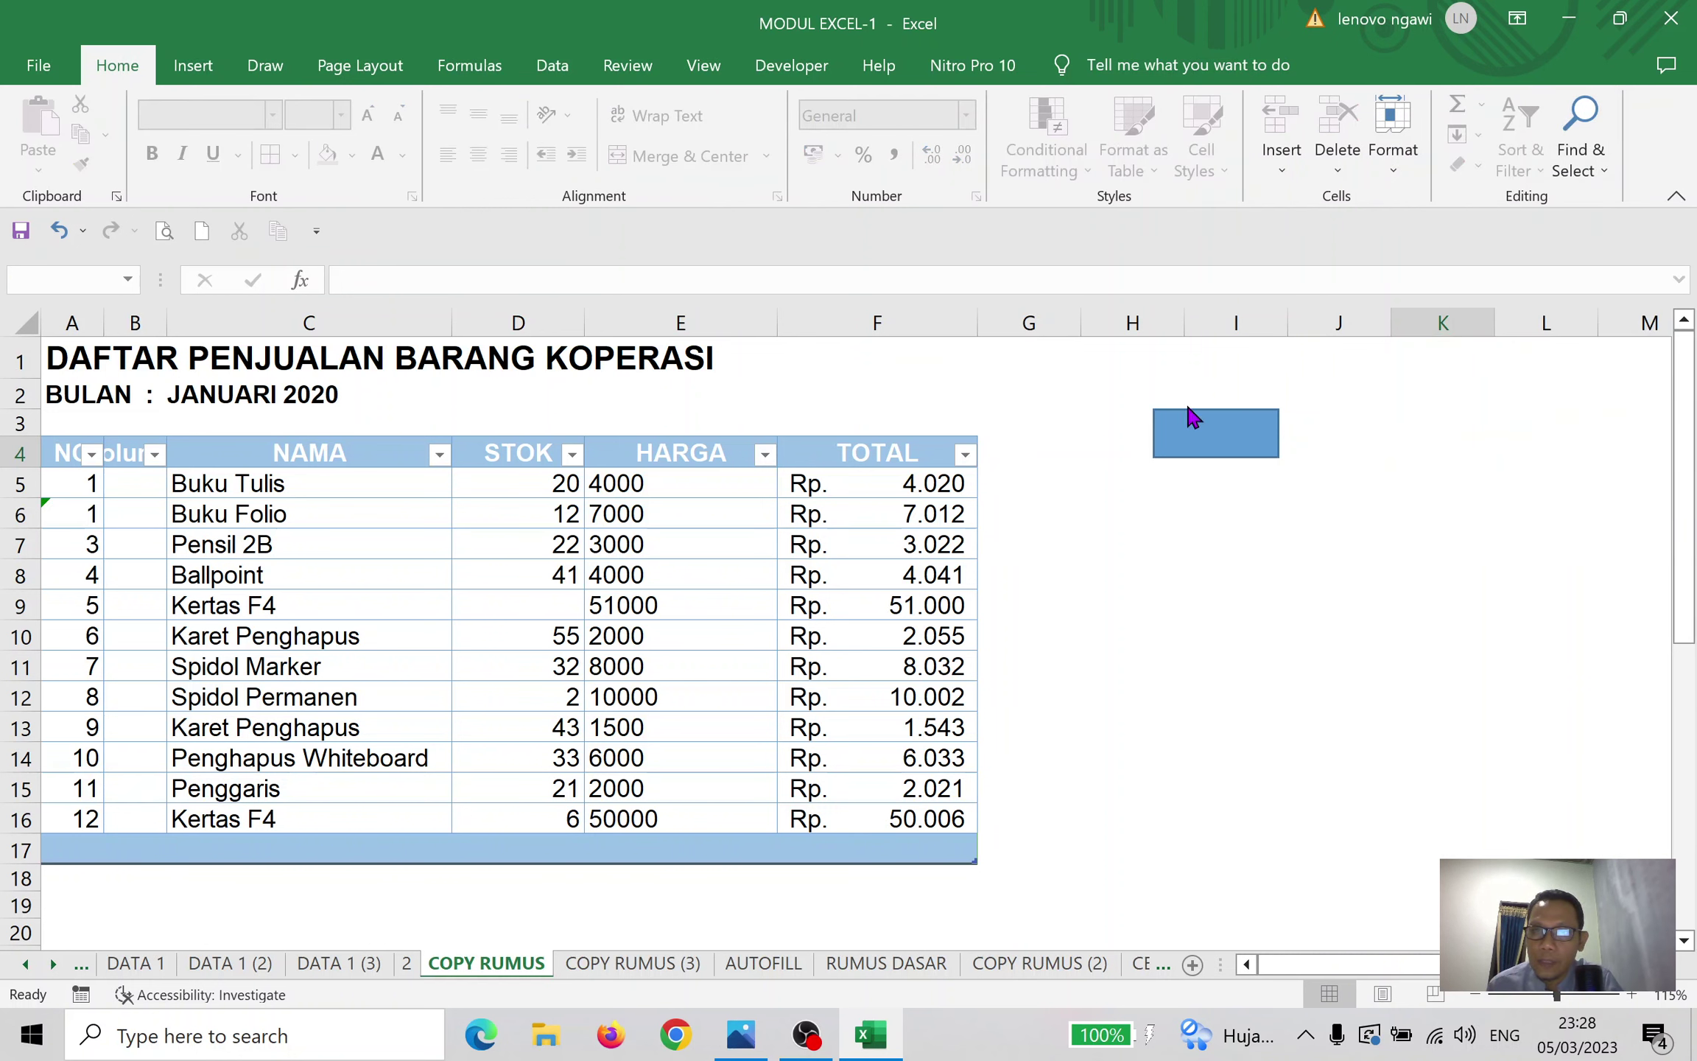
left_click_drag(1081, 367, 1362, 536)
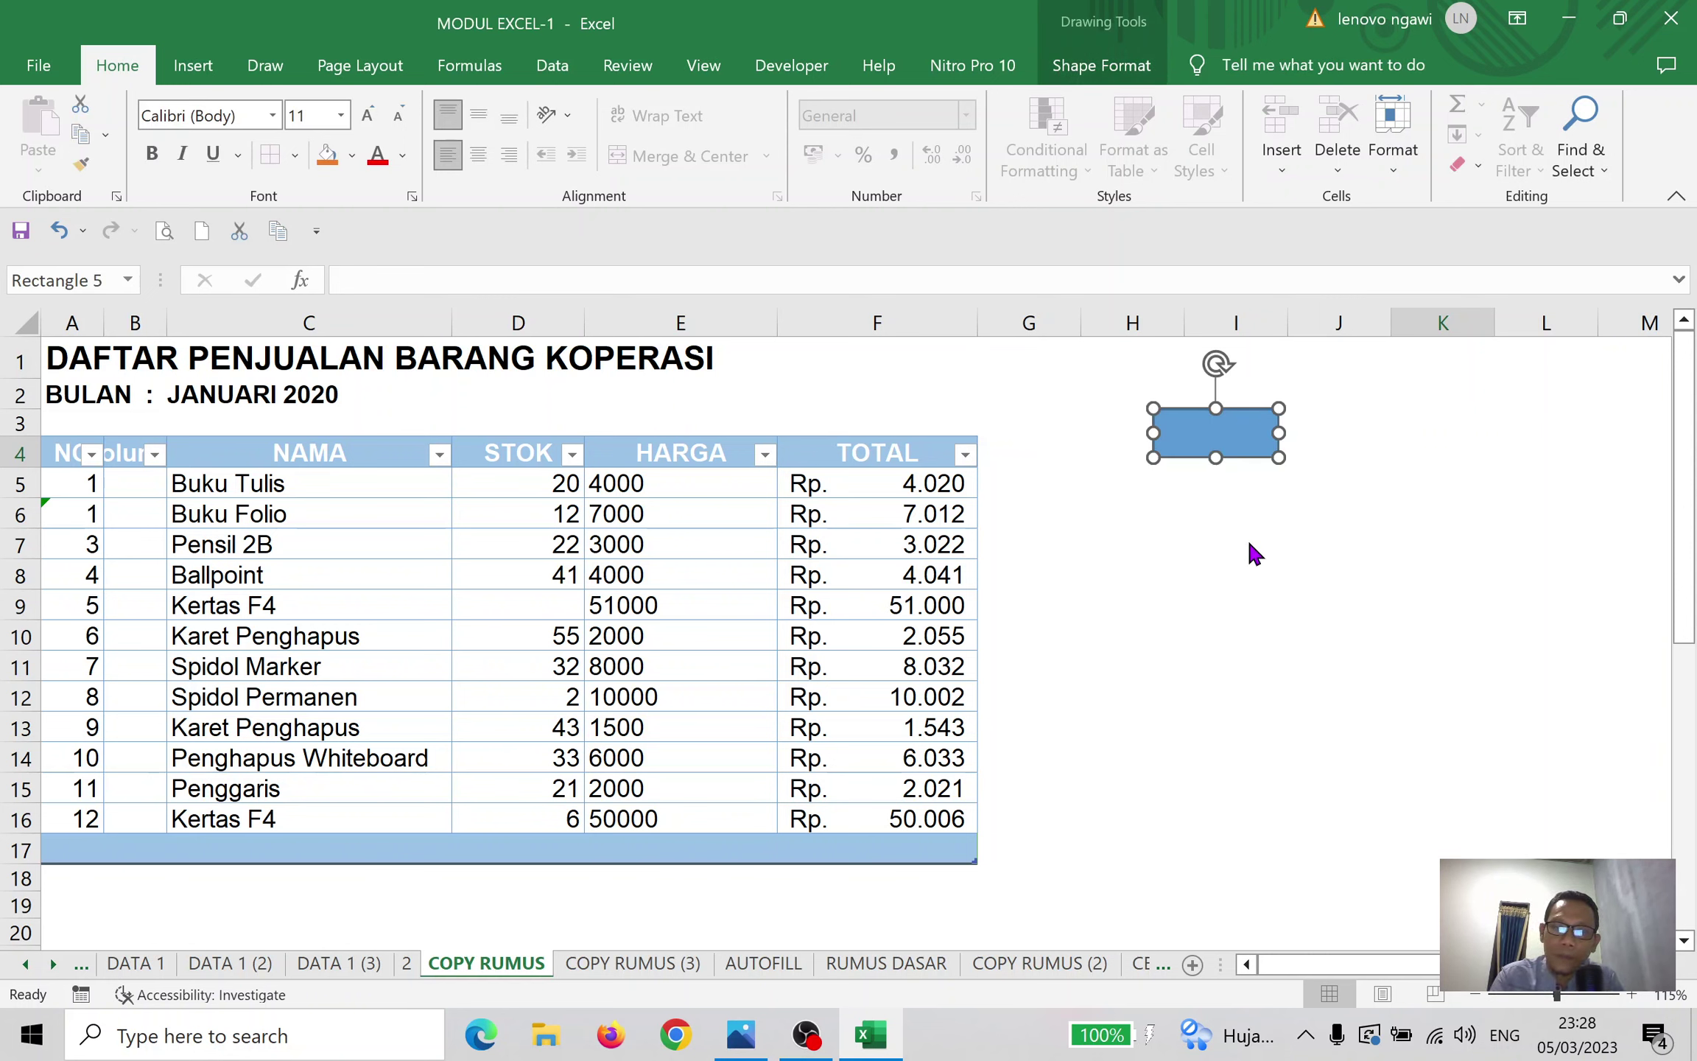
key("Delete")
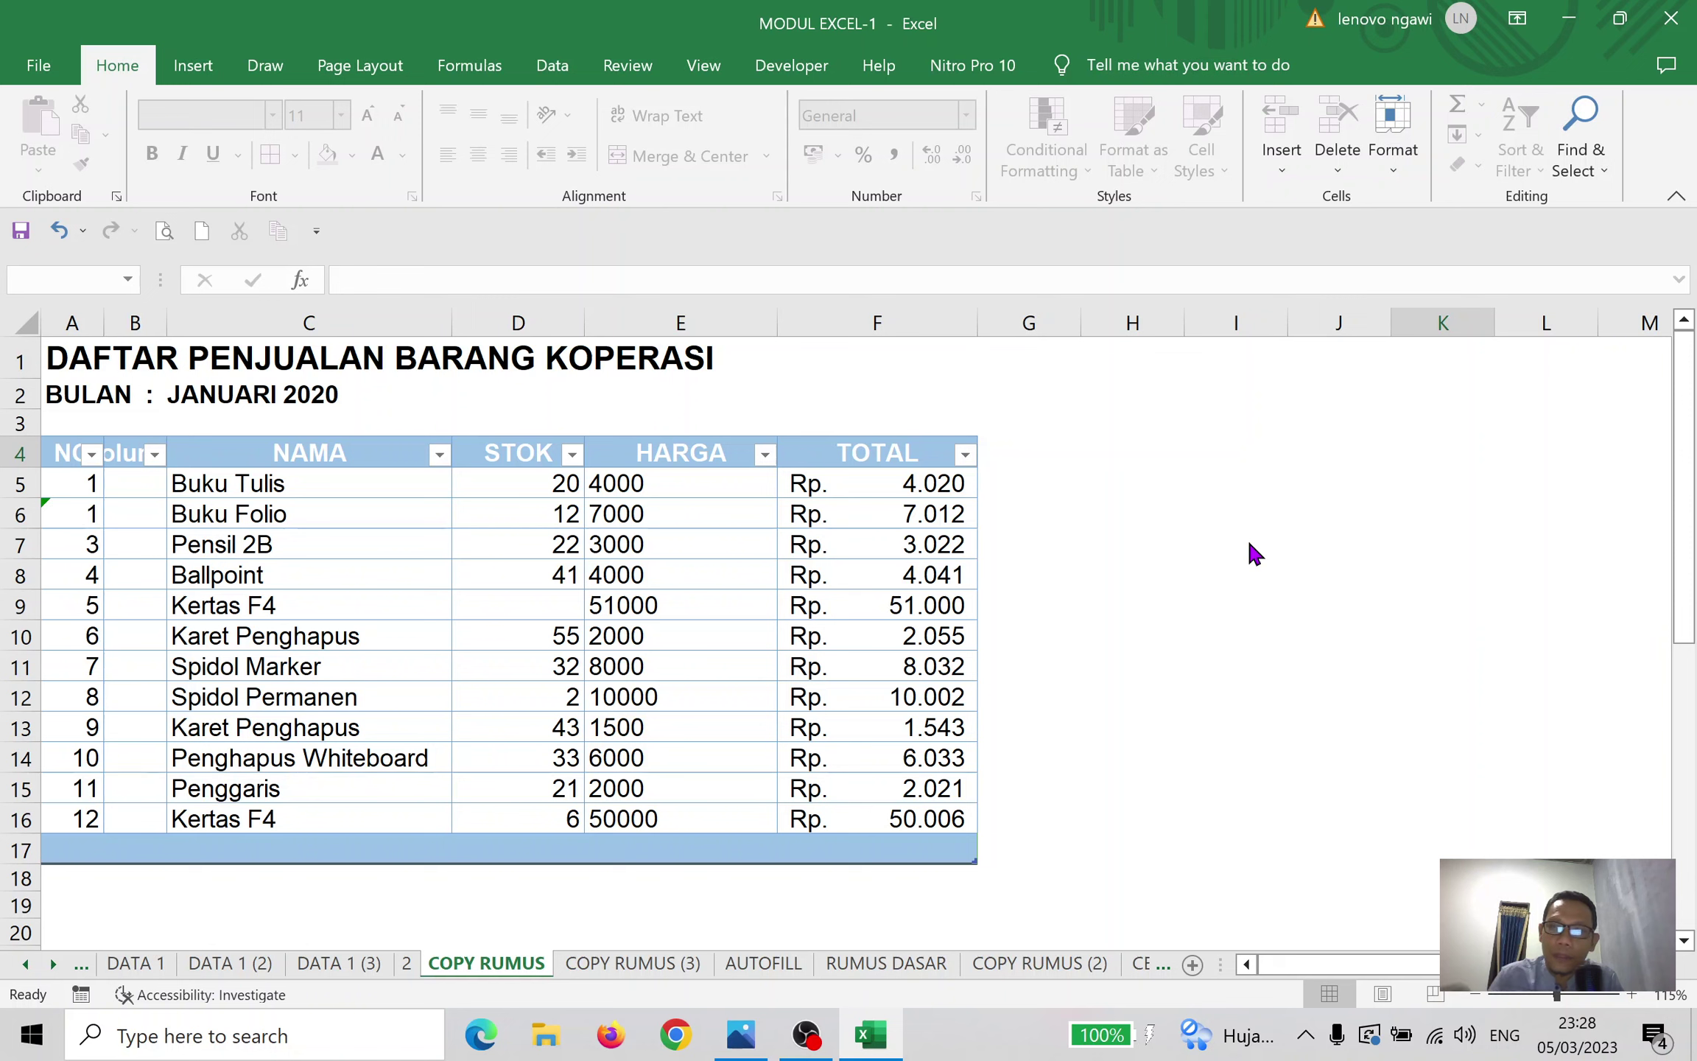
Open the Selection Pane to list the objects on the sheet
left_click(1593, 168)
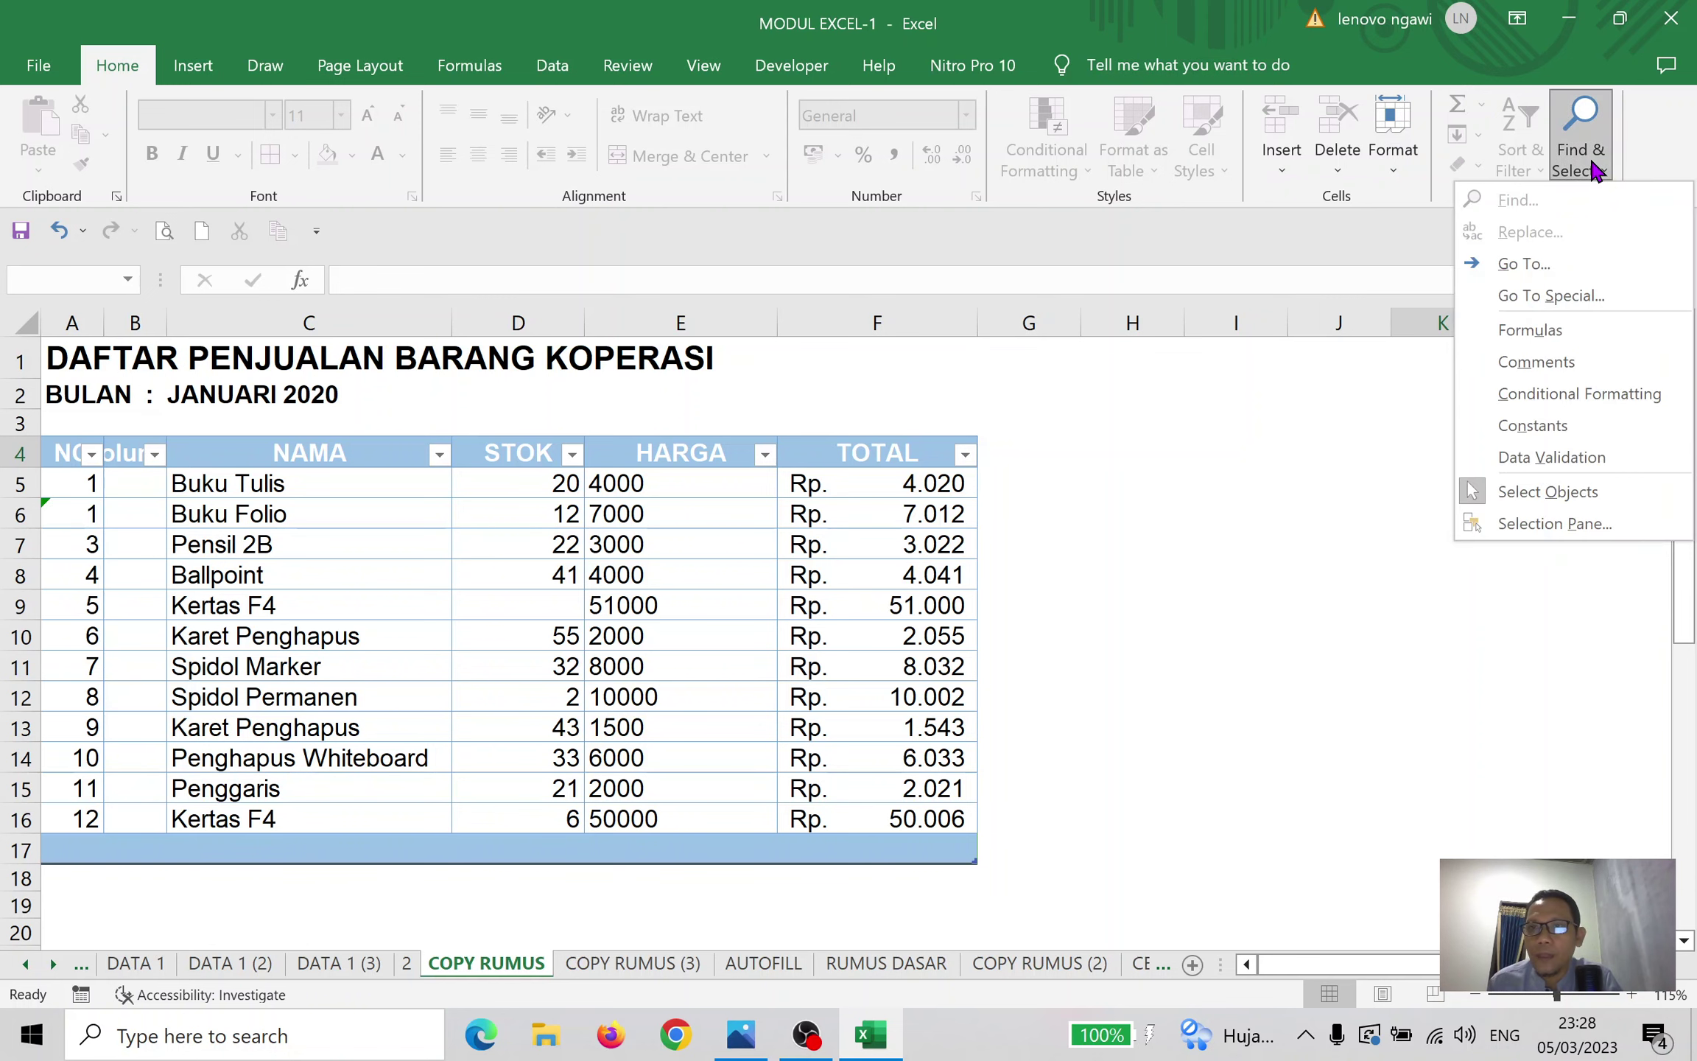
left_click(1572, 528)
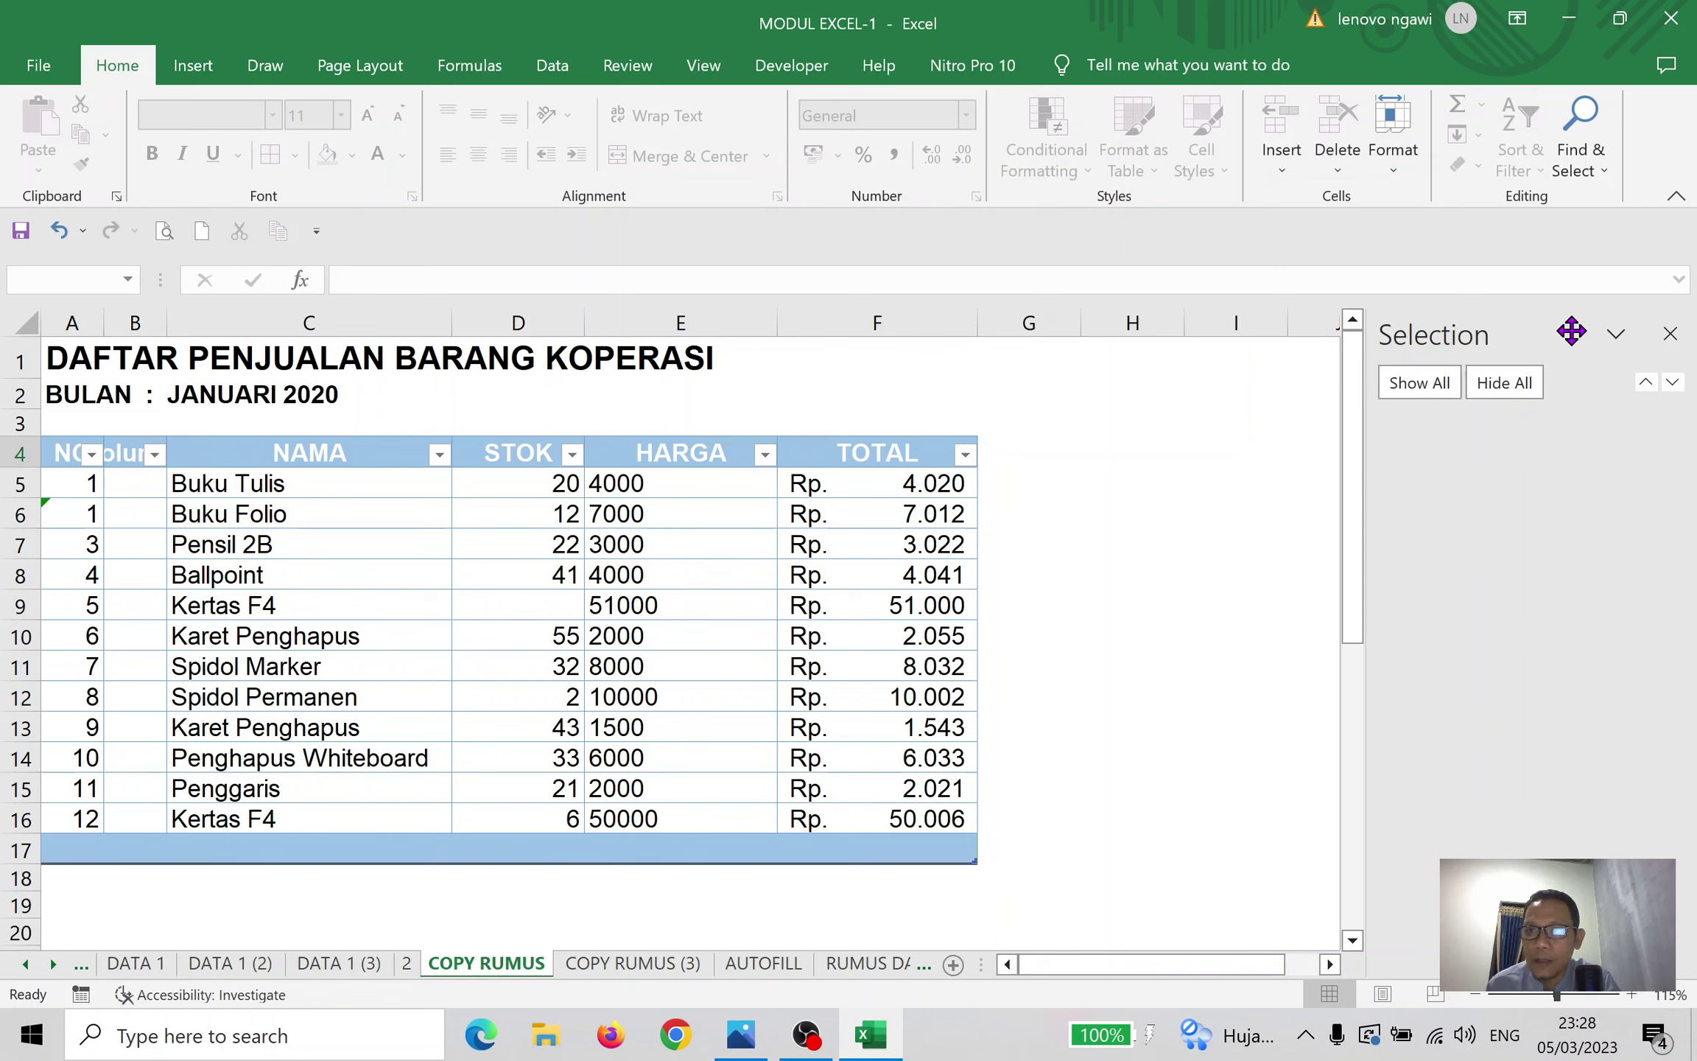
left_click(1614, 337)
left_click(1611, 339)
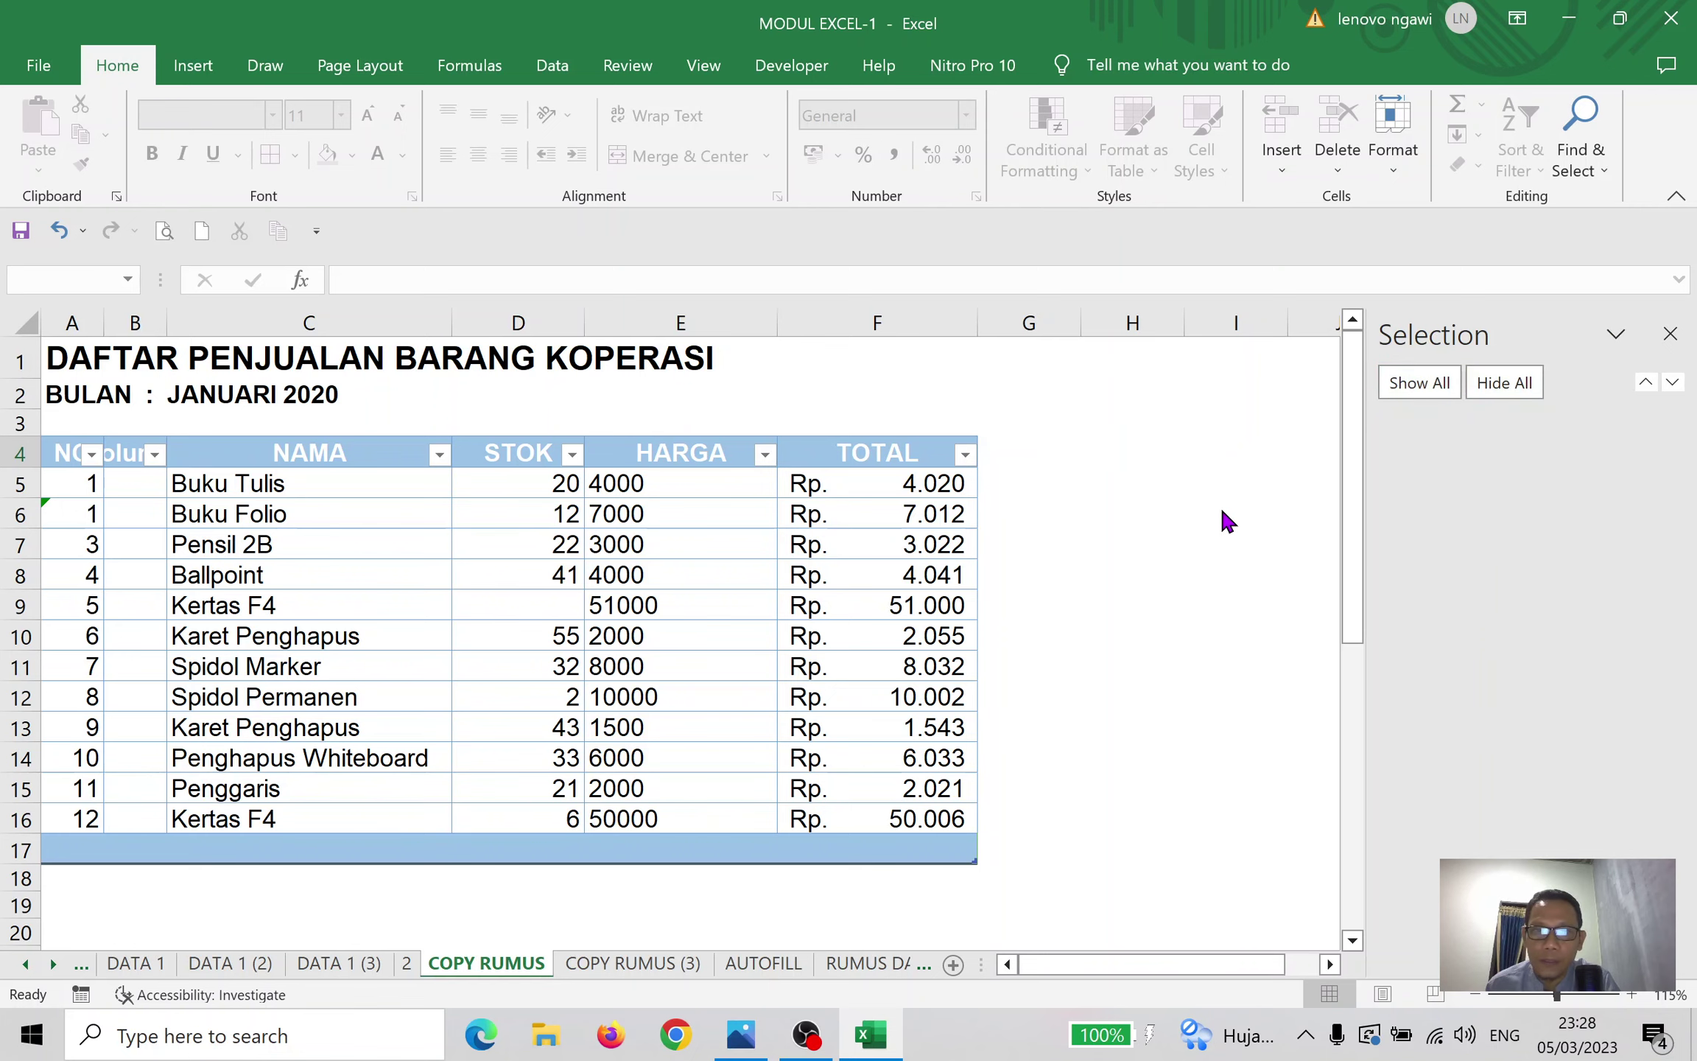
Draw a rectangle about 2.74 cm wide and 1.29 cm high in the empty area around row 62, columns B and C
scroll(1208, 516, "down", 13)
scroll(1196, 512, "down", 2)
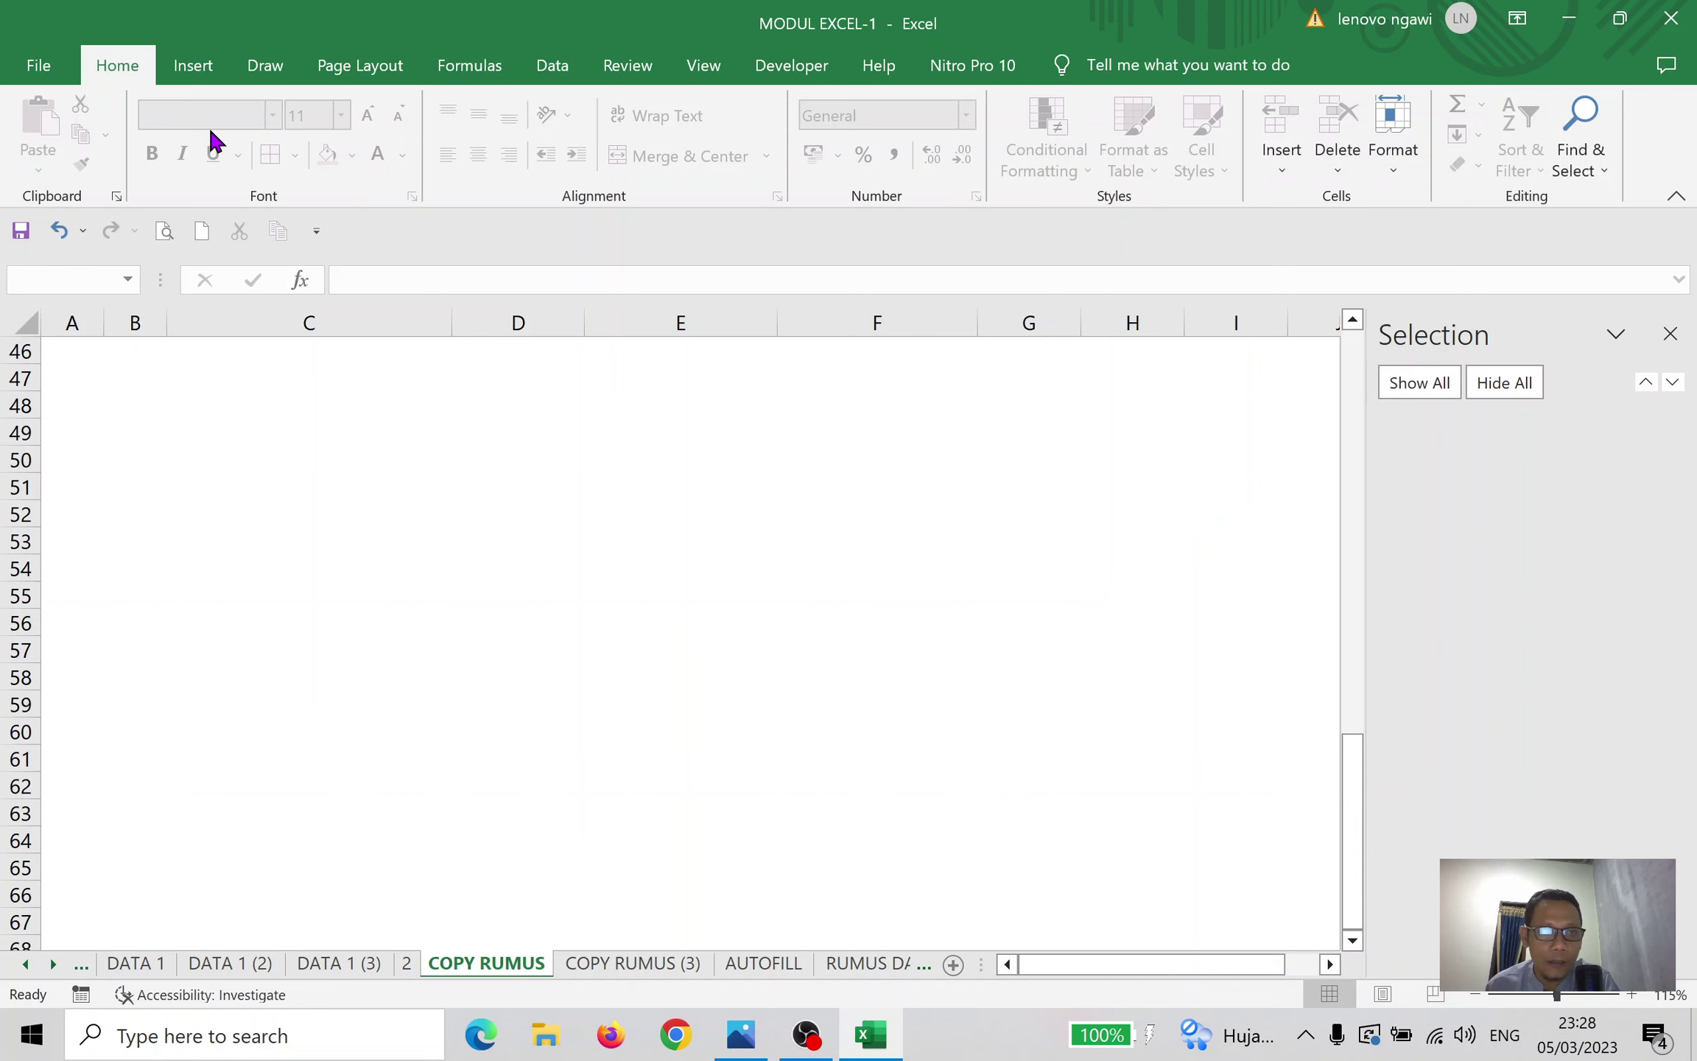
left_click(192, 65)
left_click(313, 140)
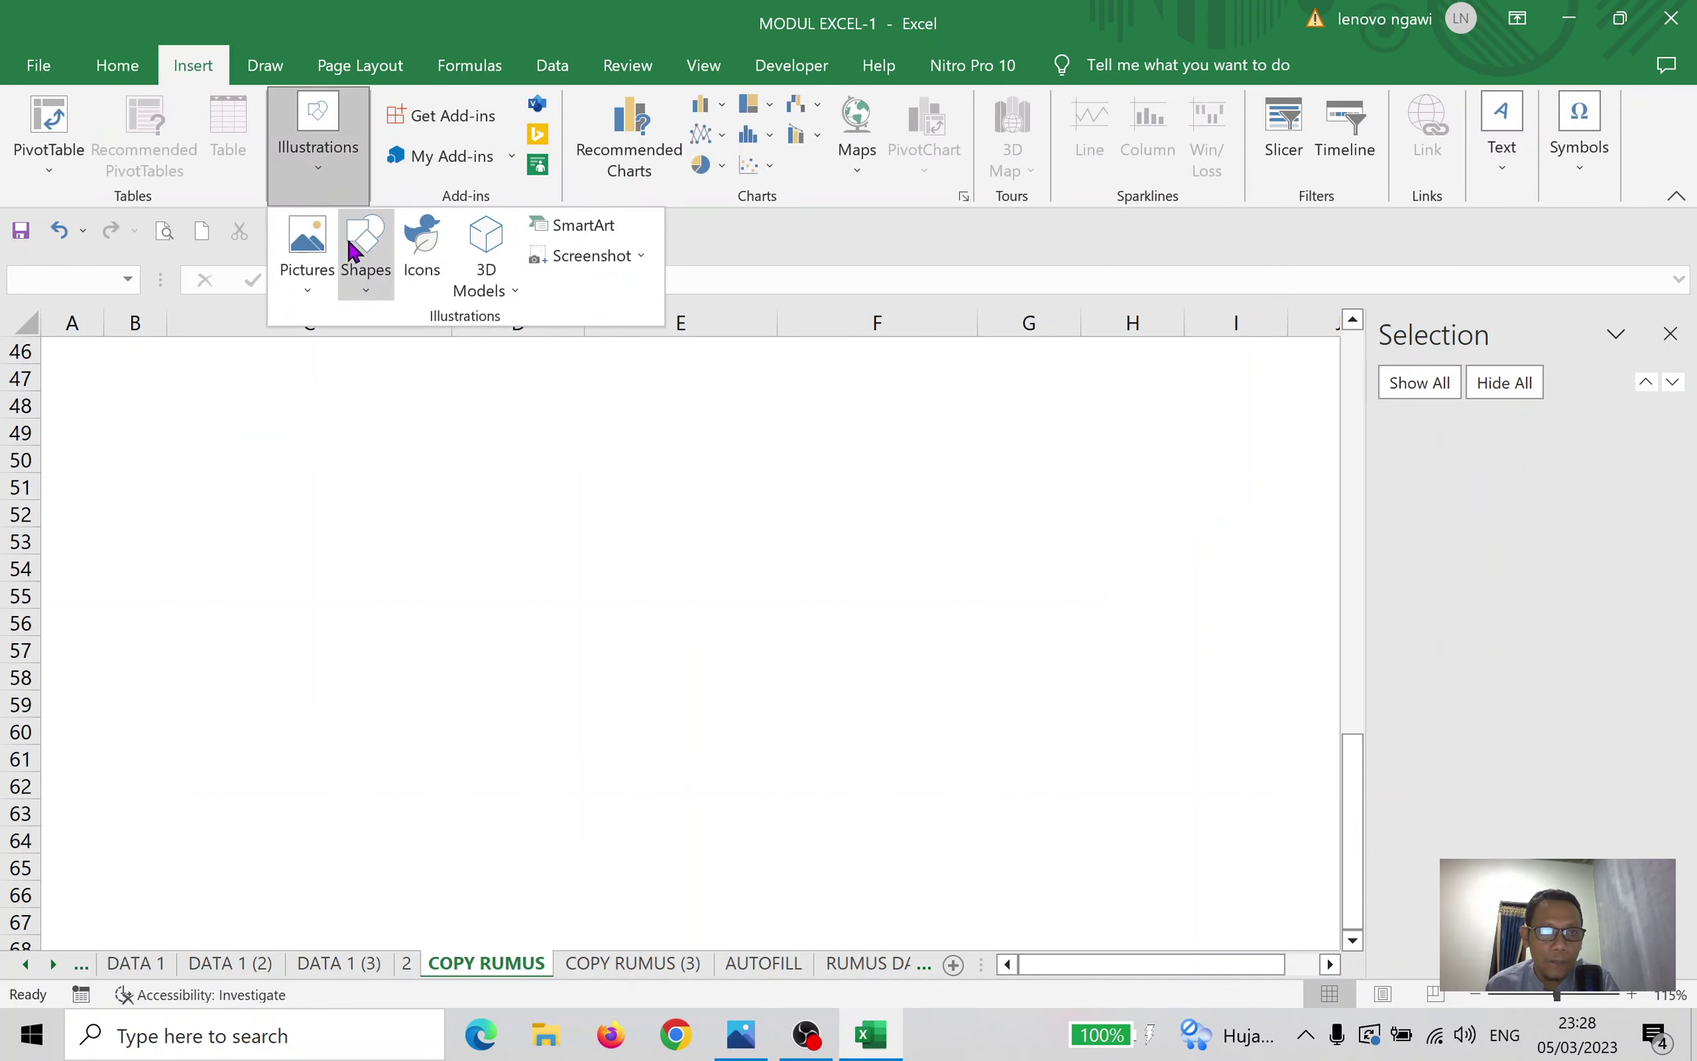
left_click(391, 251)
left_click(434, 347)
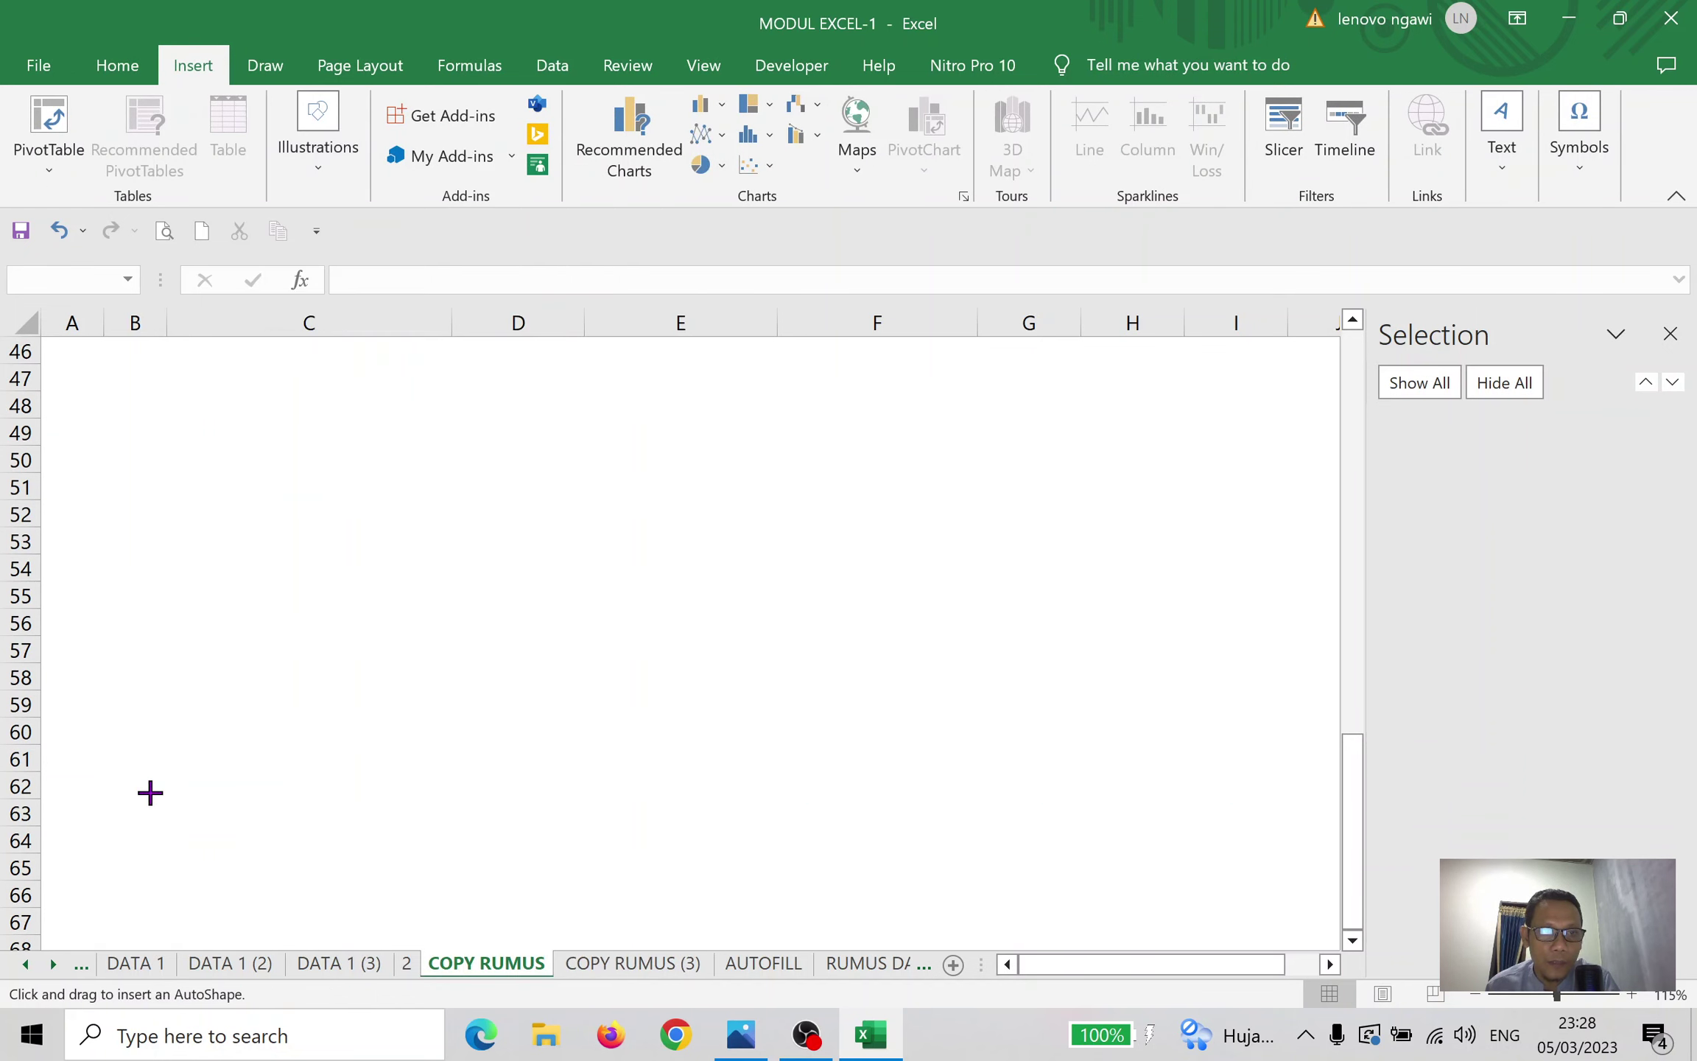
left_click_drag(149, 792, 311, 863)
scroll(814, 625, "up", 15)
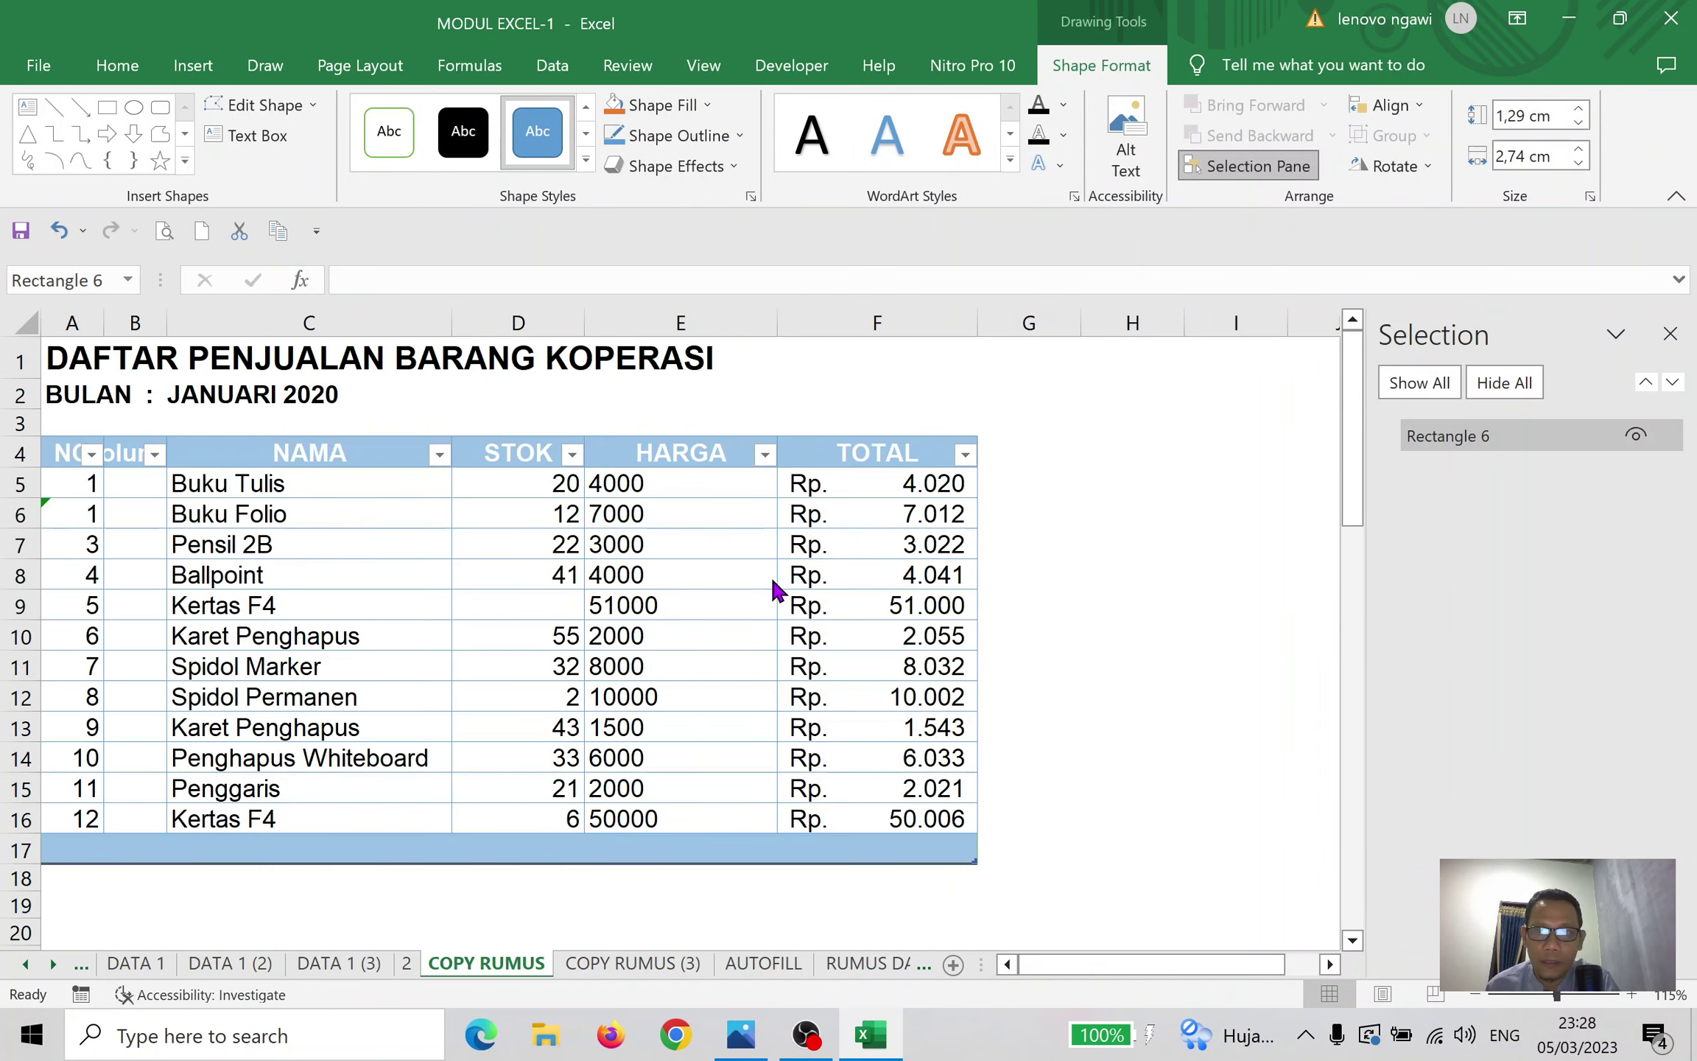
Reopen the Selection Pane and toggle the rectangle's visibility off and on again from its object list
key("Delete")
left_click(1670, 334)
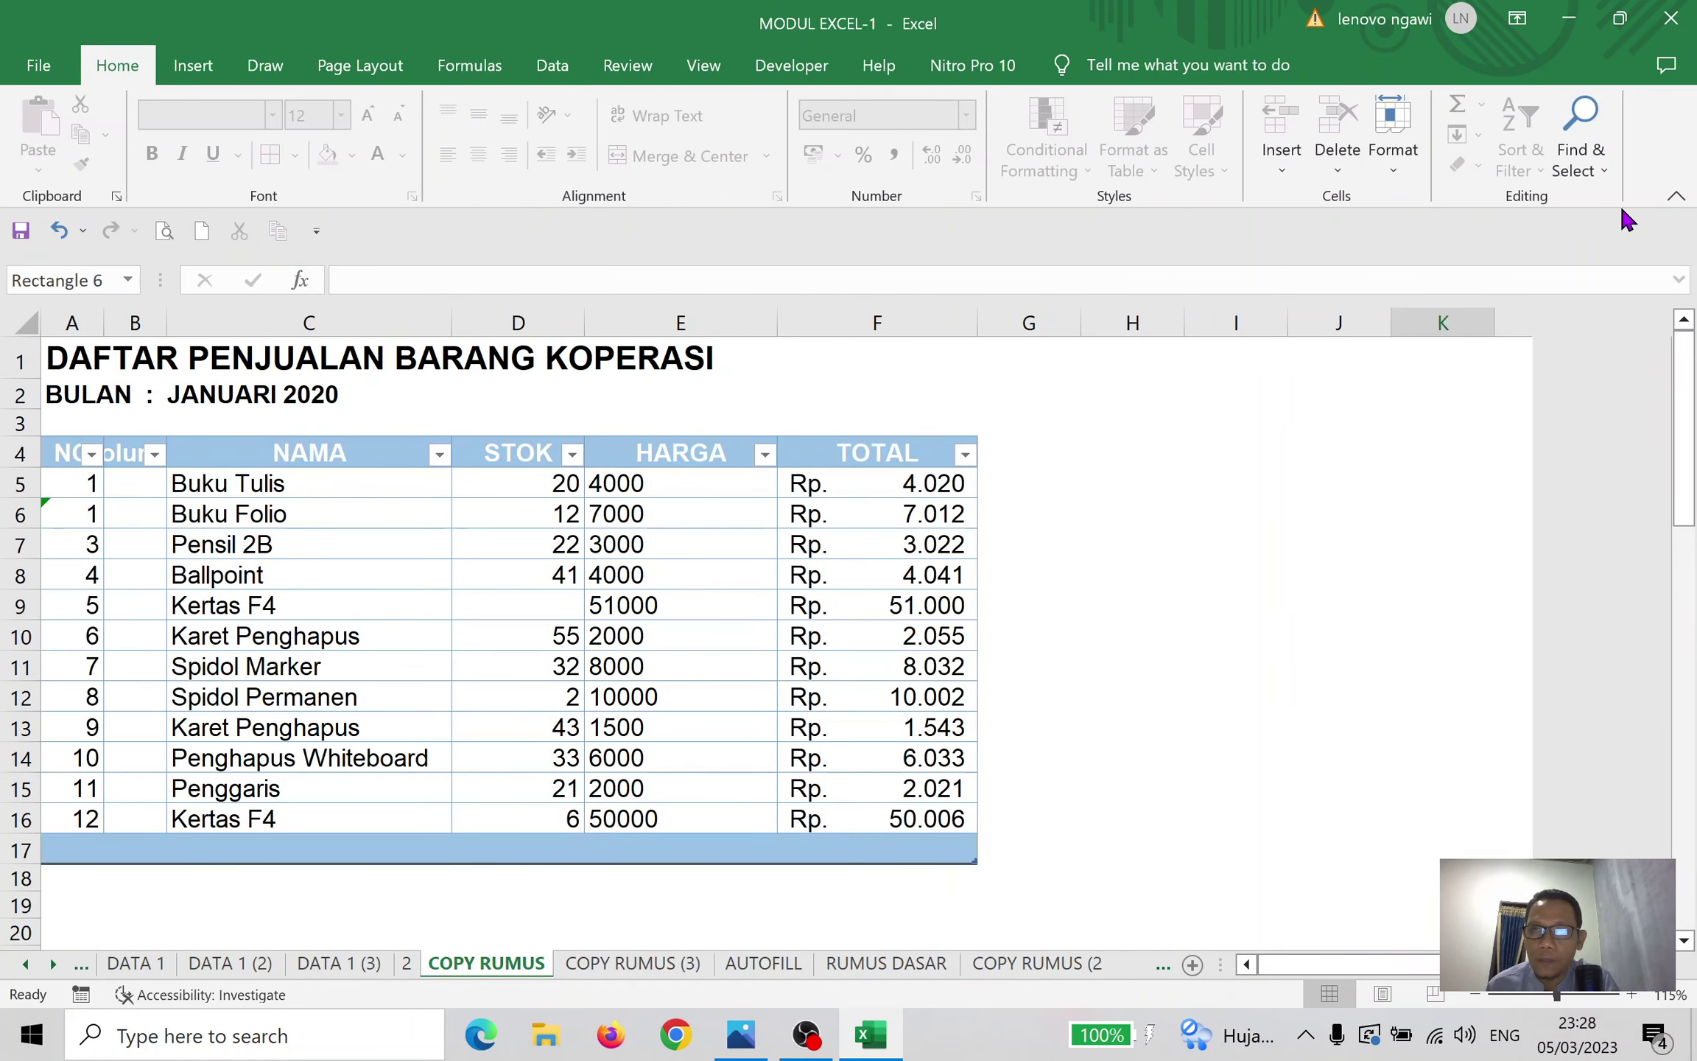
left_click(1604, 168)
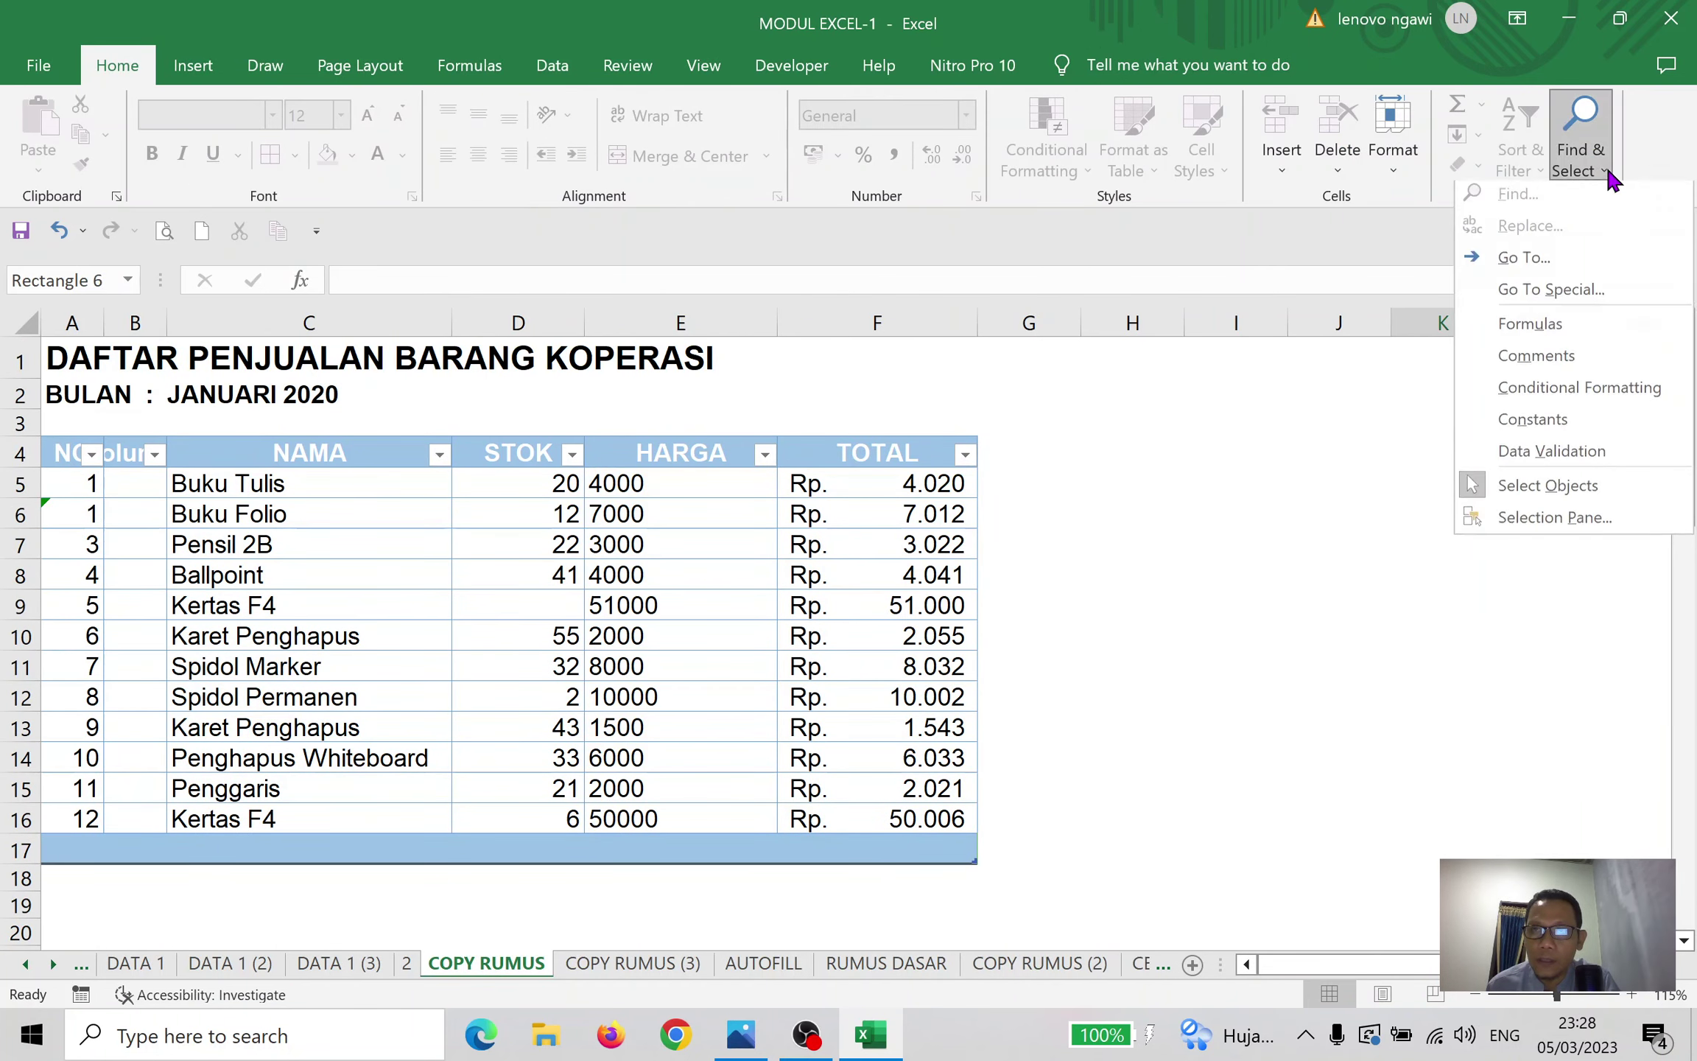
left_click(1591, 525)
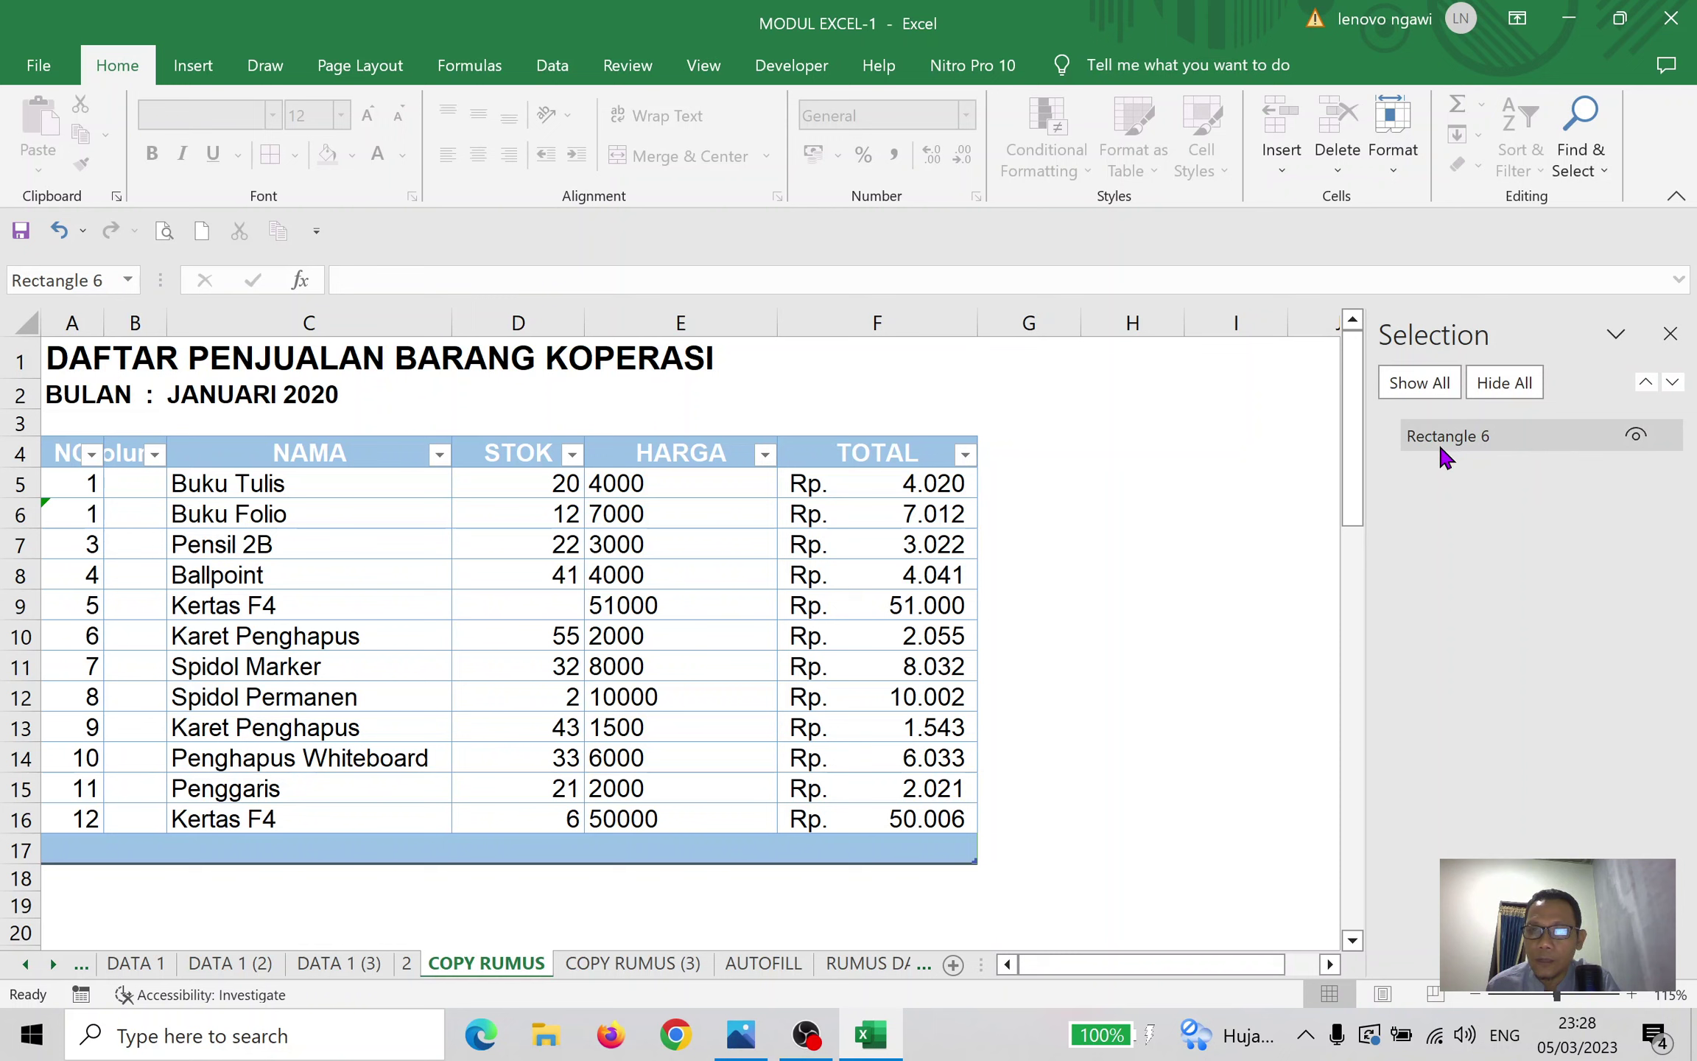
left_click(1466, 436)
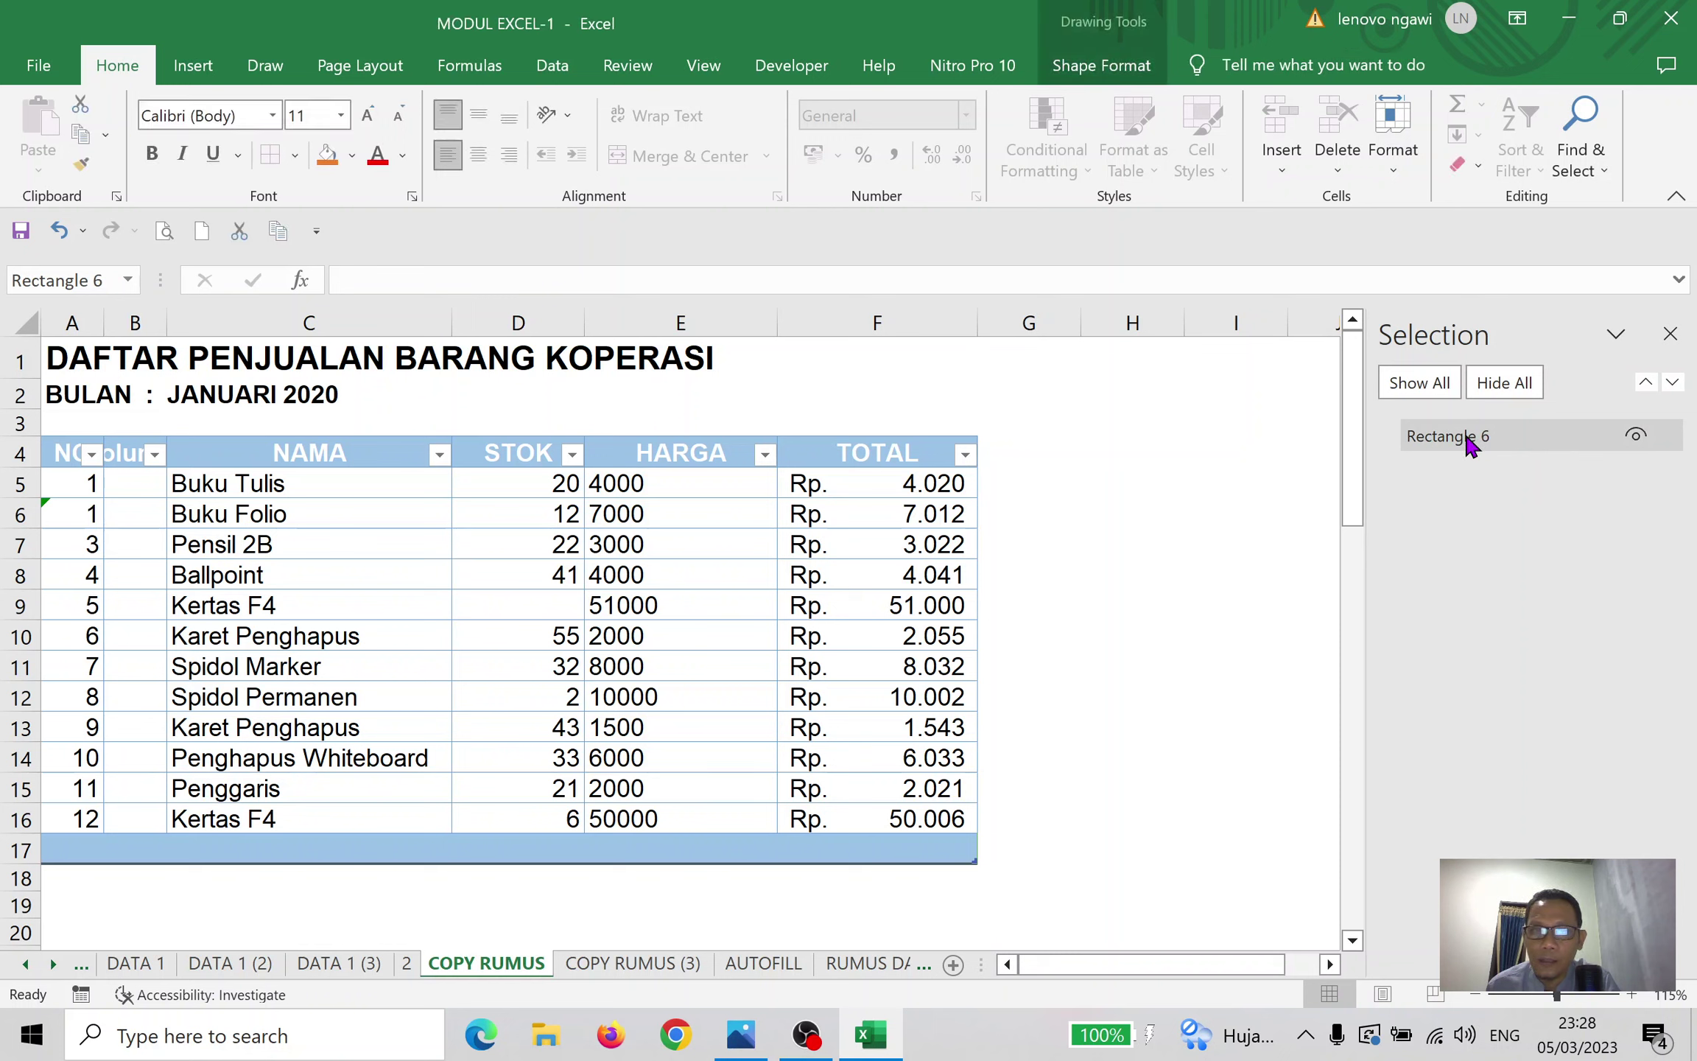
left_click(1632, 434)
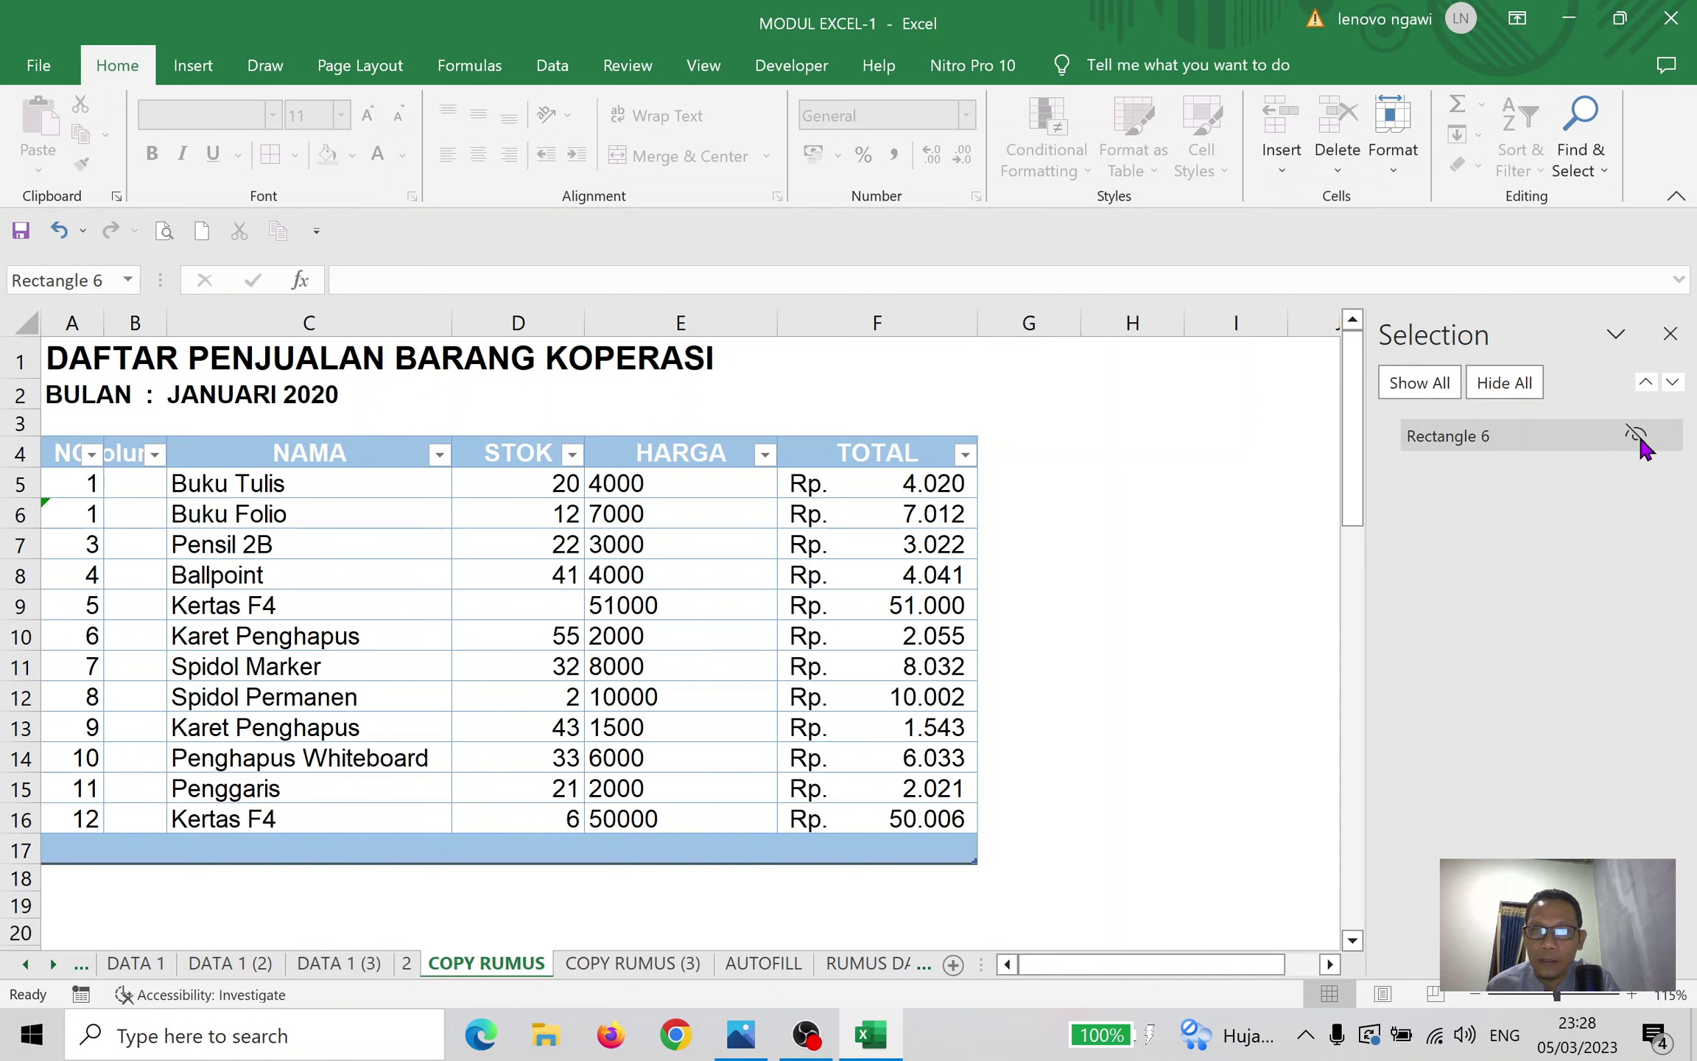
left_click(1481, 442)
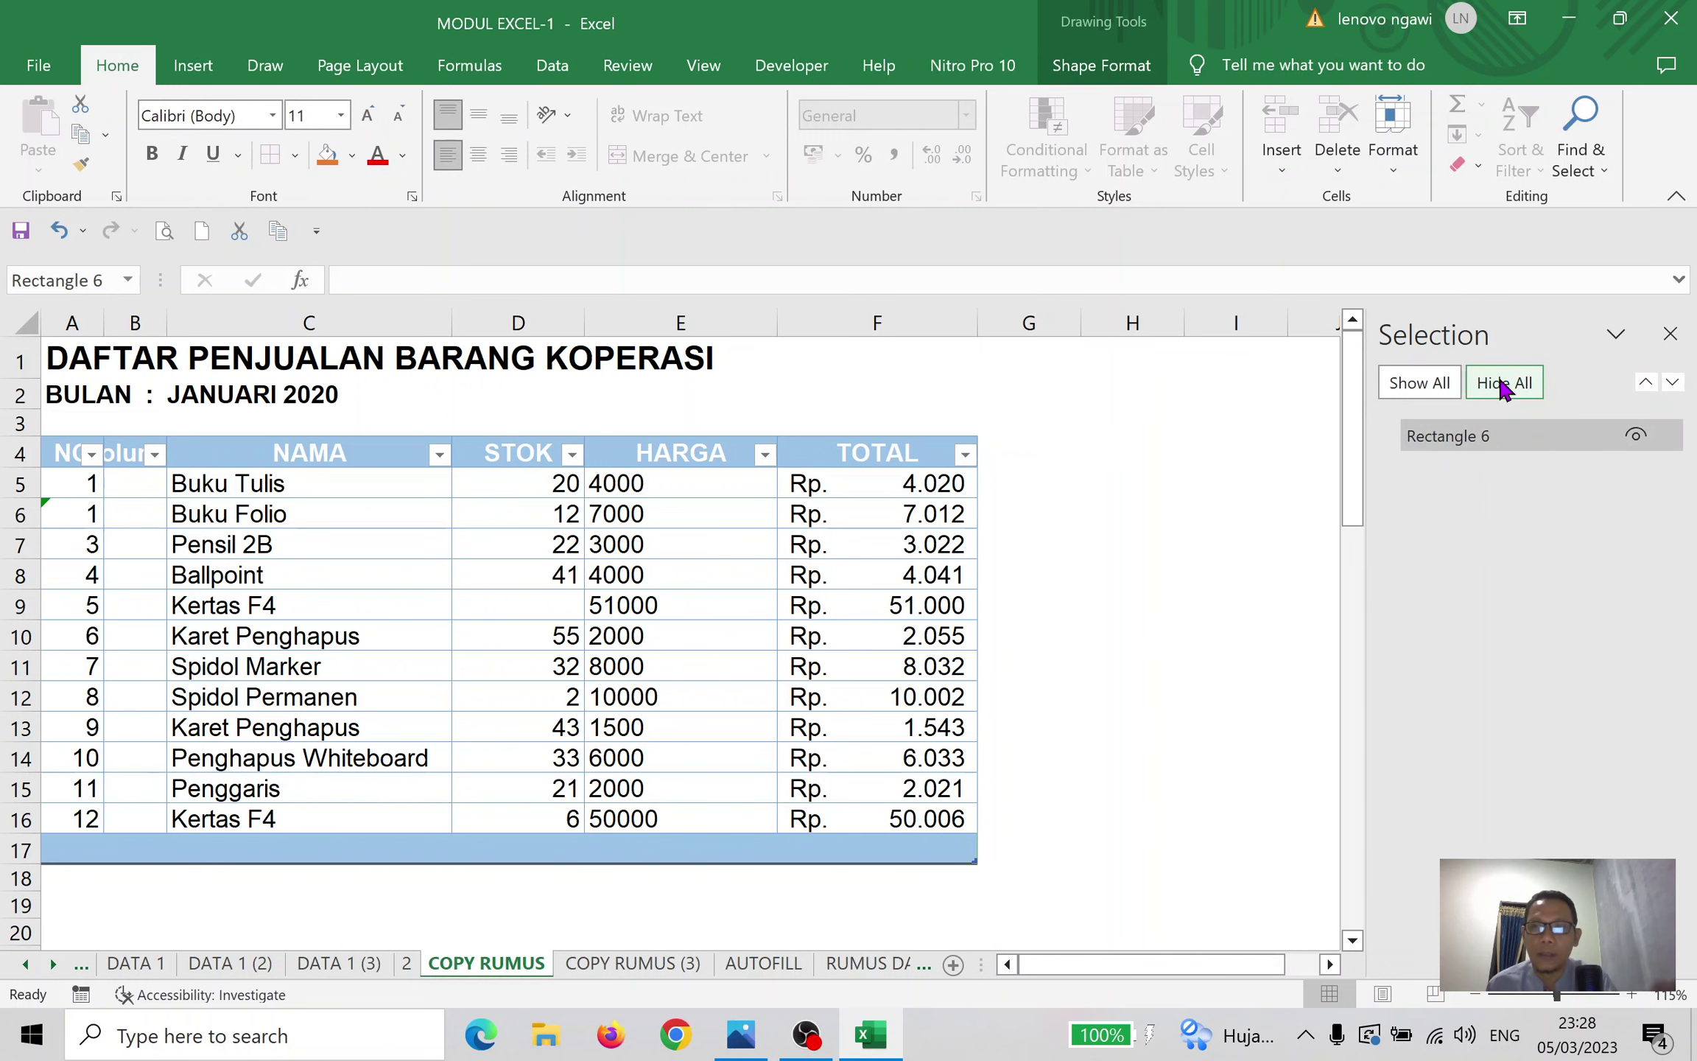
Move the rectangle from around row 62 up beside the sales table, over columns H and I at about rows 9 and 10
scroll(1185, 504, "down", 2)
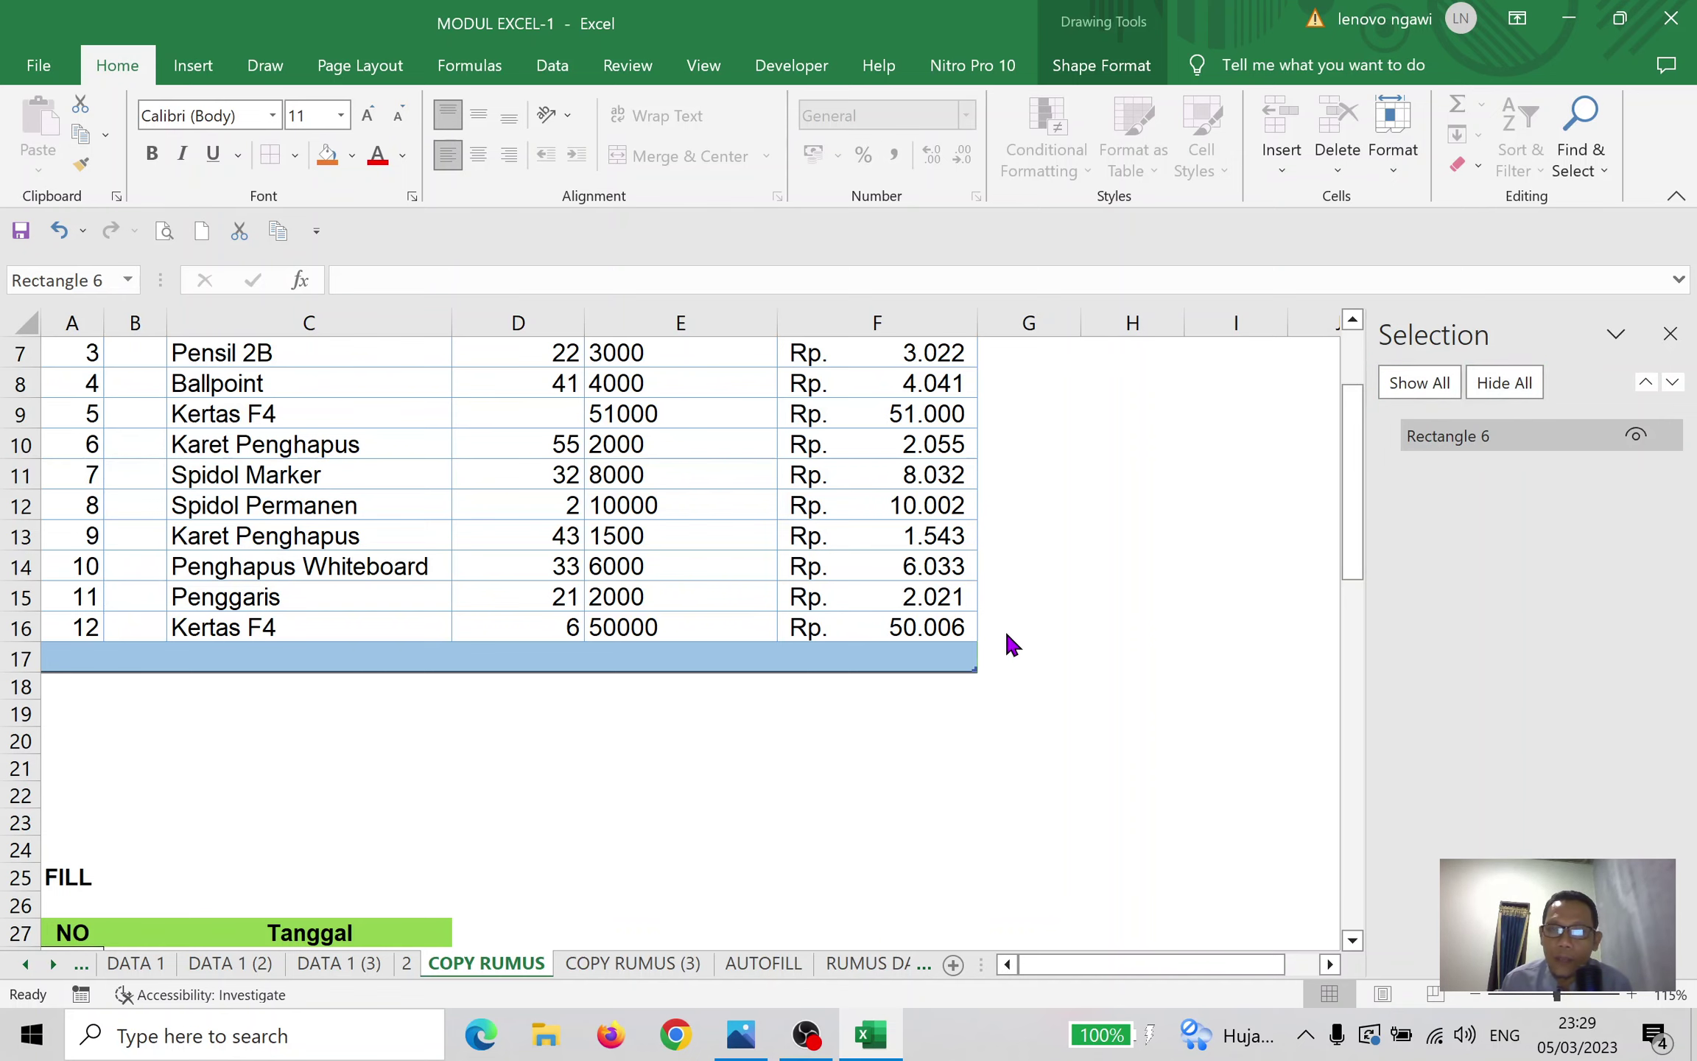
scroll(977, 674, "down", 13)
left_click_drag(260, 568, 1075, 359)
scroll(1314, 587, "up", 10)
scroll(1205, 587, "down", 5)
left_click_drag(1132, 773, 1159, 402)
scroll(1220, 458, "up", 8)
scroll(1123, 766, "down", 4)
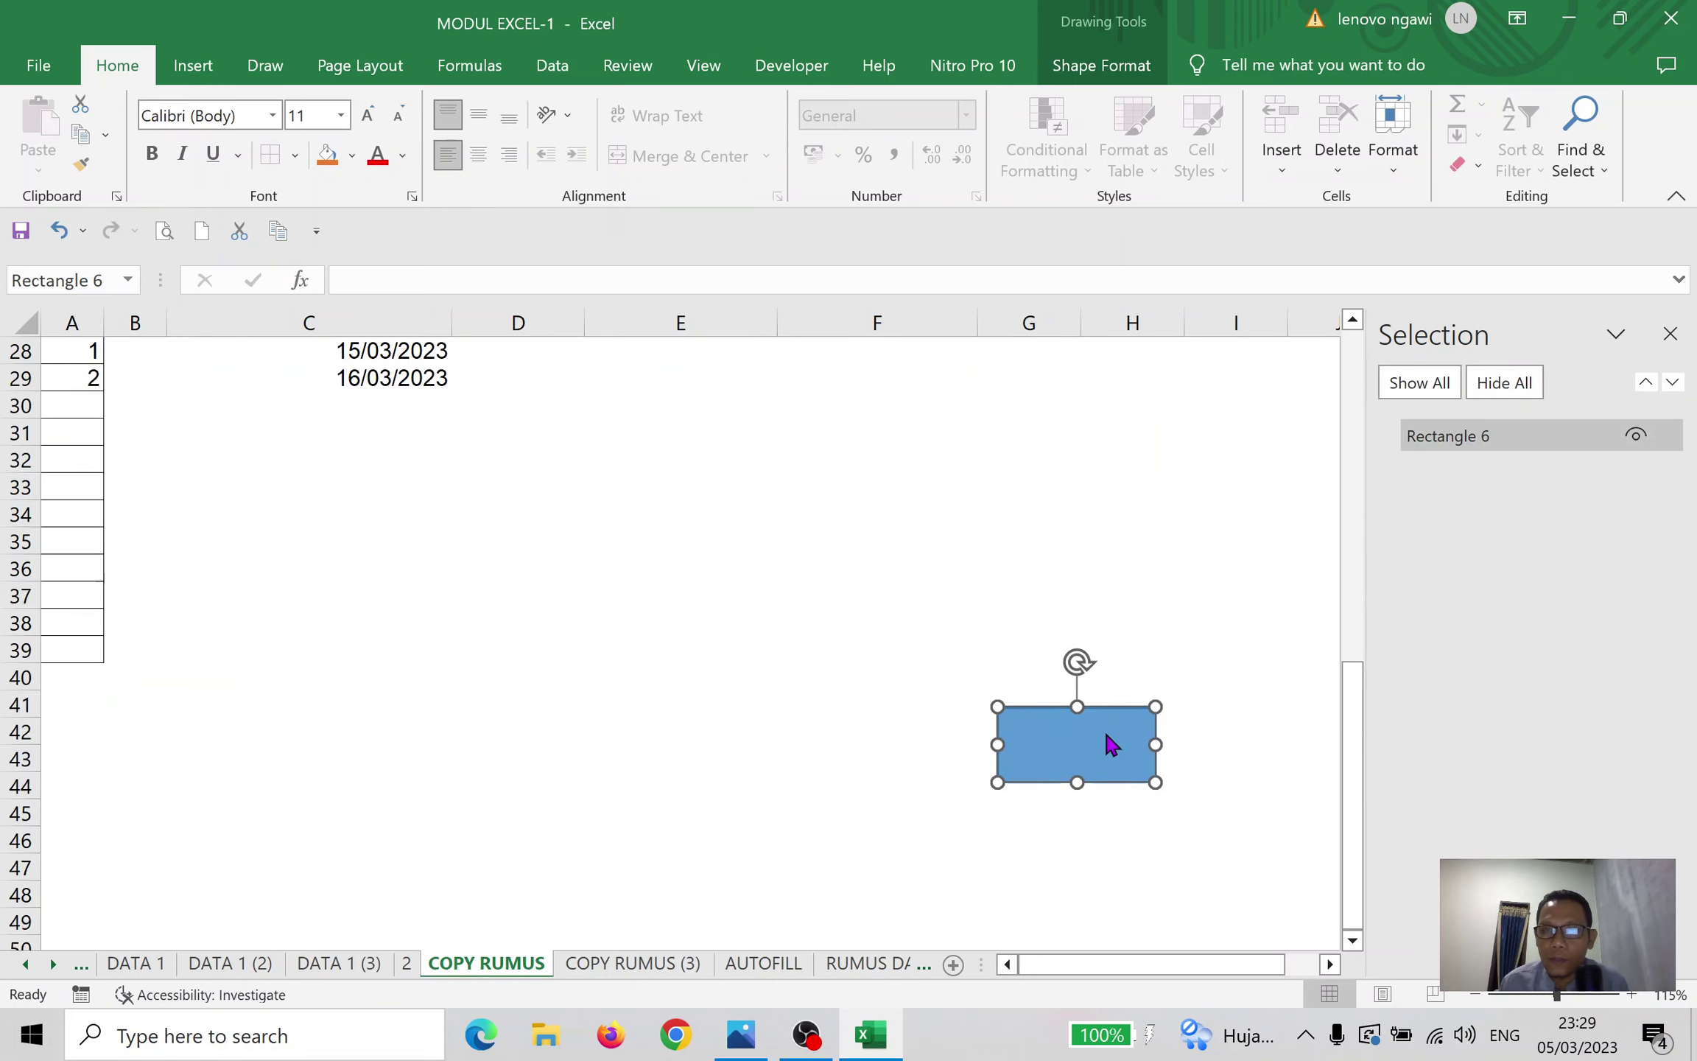
left_click_drag(1109, 742, 1128, 409)
scroll(1201, 435, "up", 5)
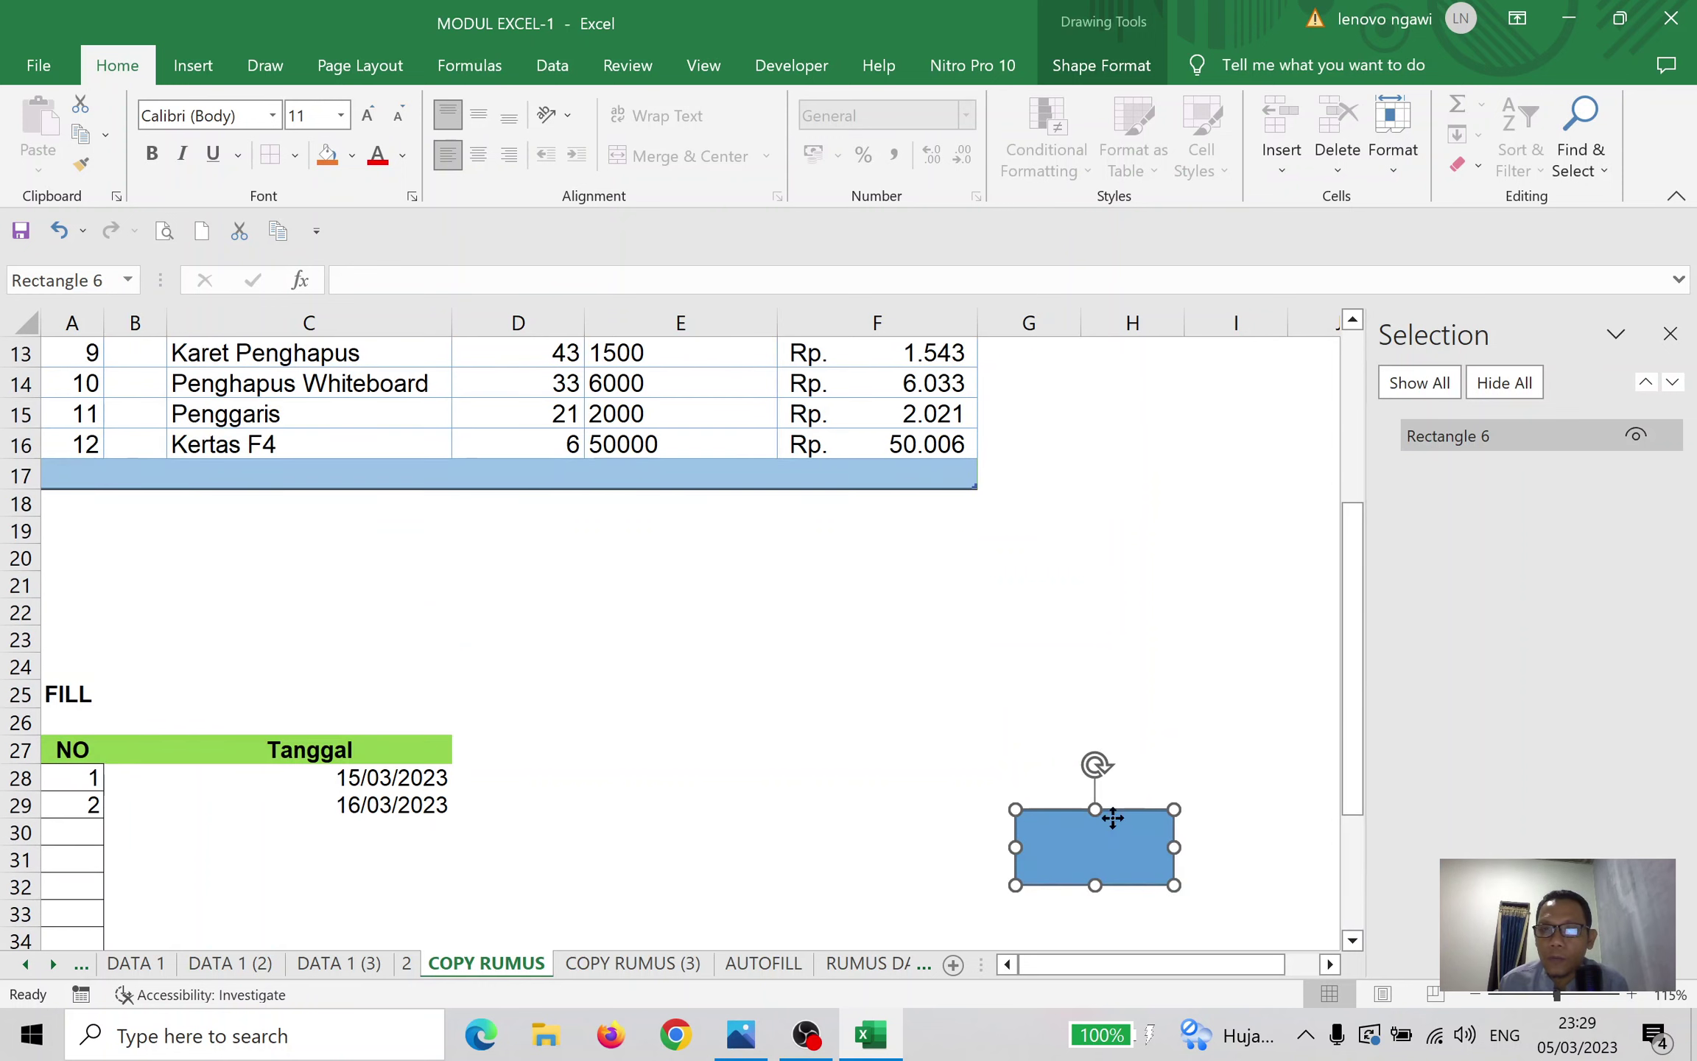
left_click_drag(1113, 821, 1163, 461)
scroll(1230, 482, "up", 4)
left_click_drag(1153, 816, 1187, 587)
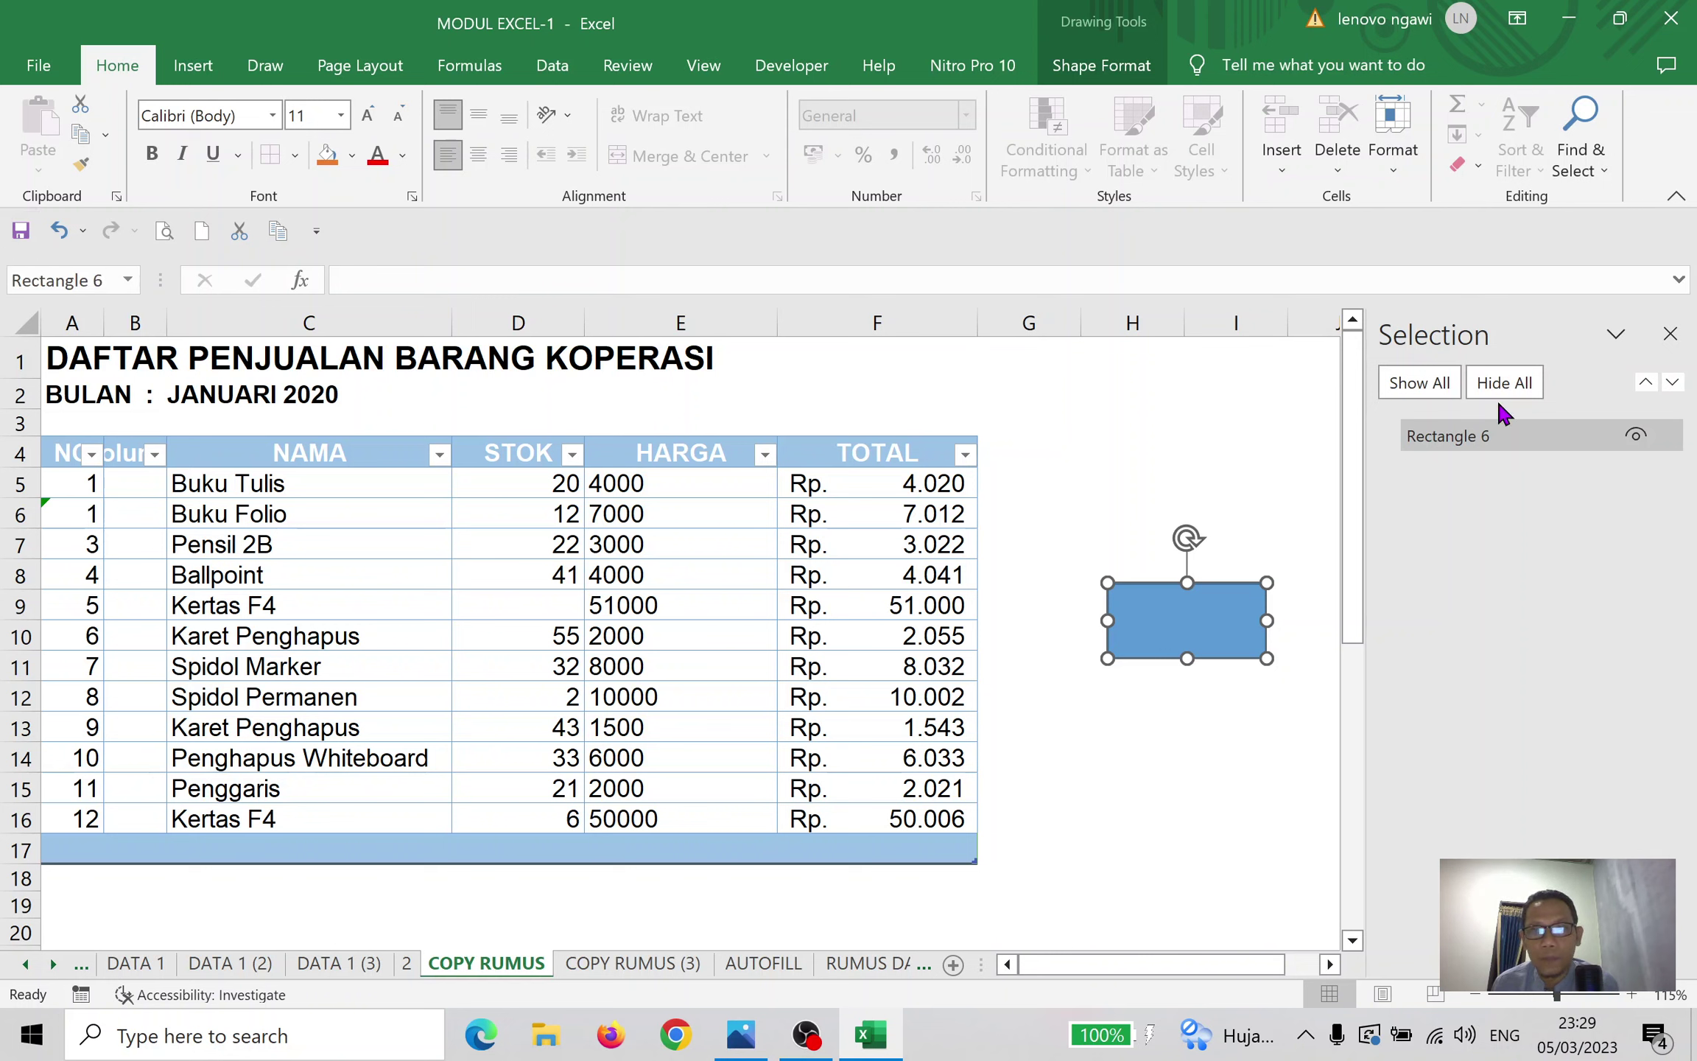
Close the Selection Pane and save the workbook, leaving the rectangle beside the table selected
left_click(1669, 334)
left_click(1436, 442)
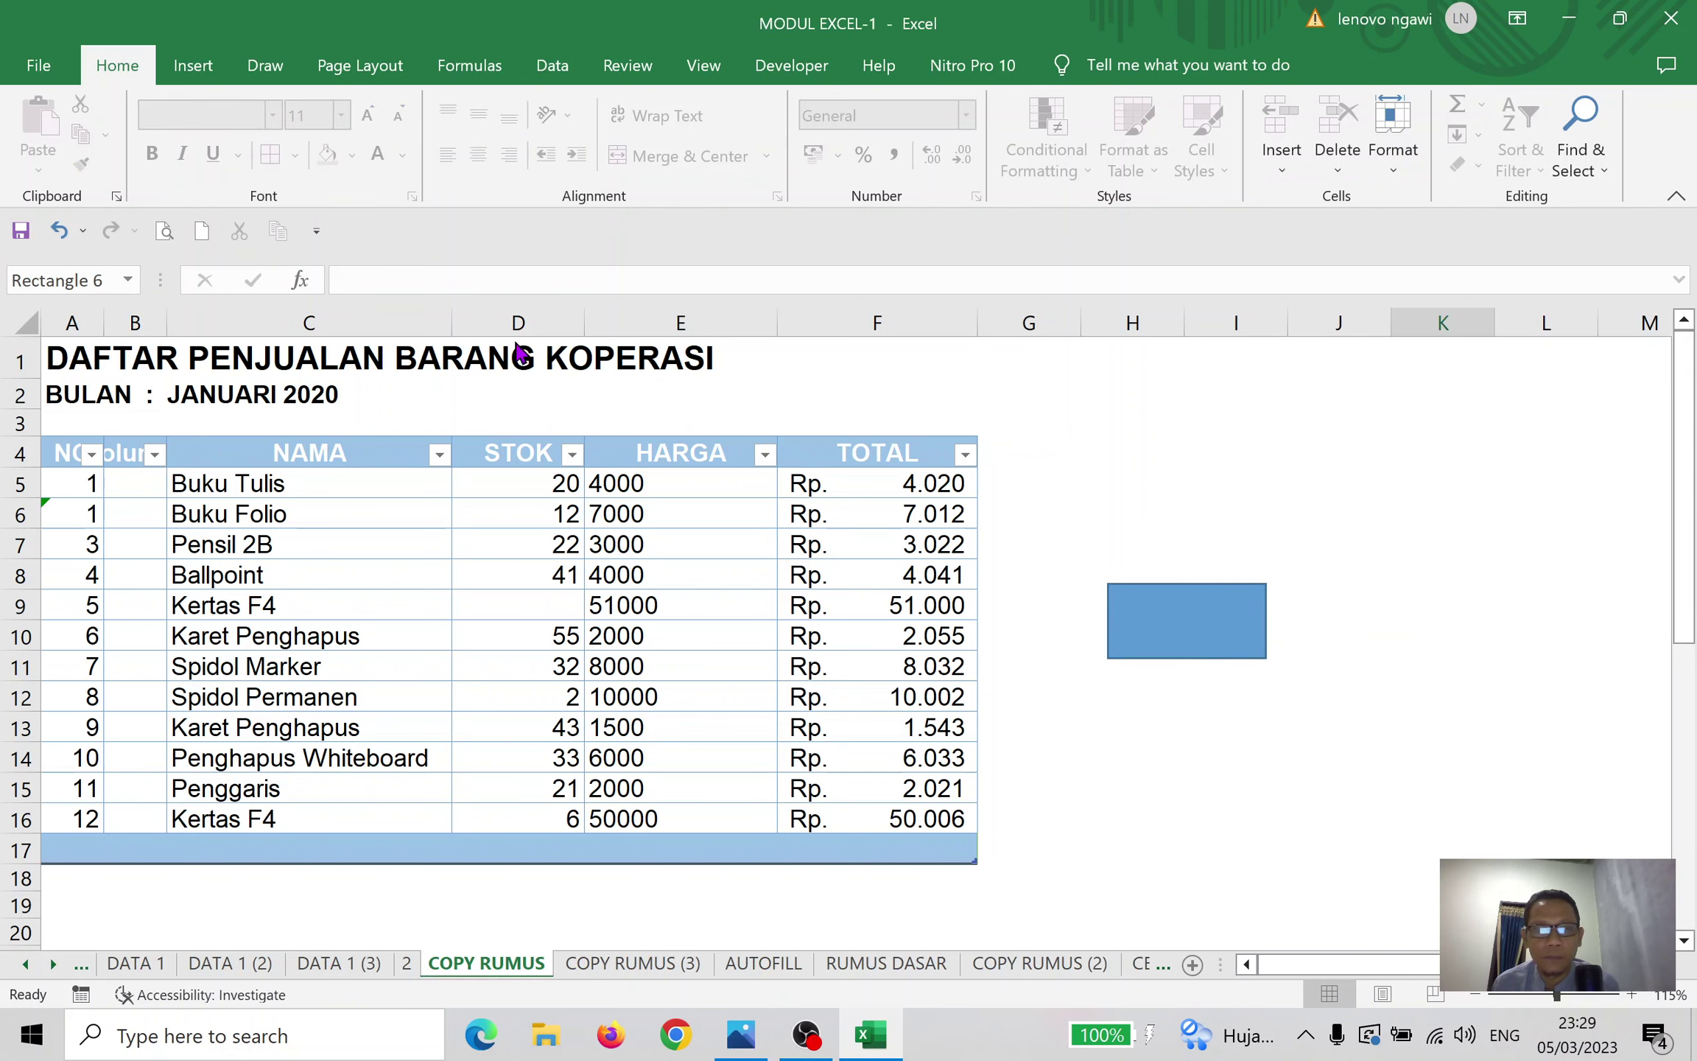
left_click(21, 234)
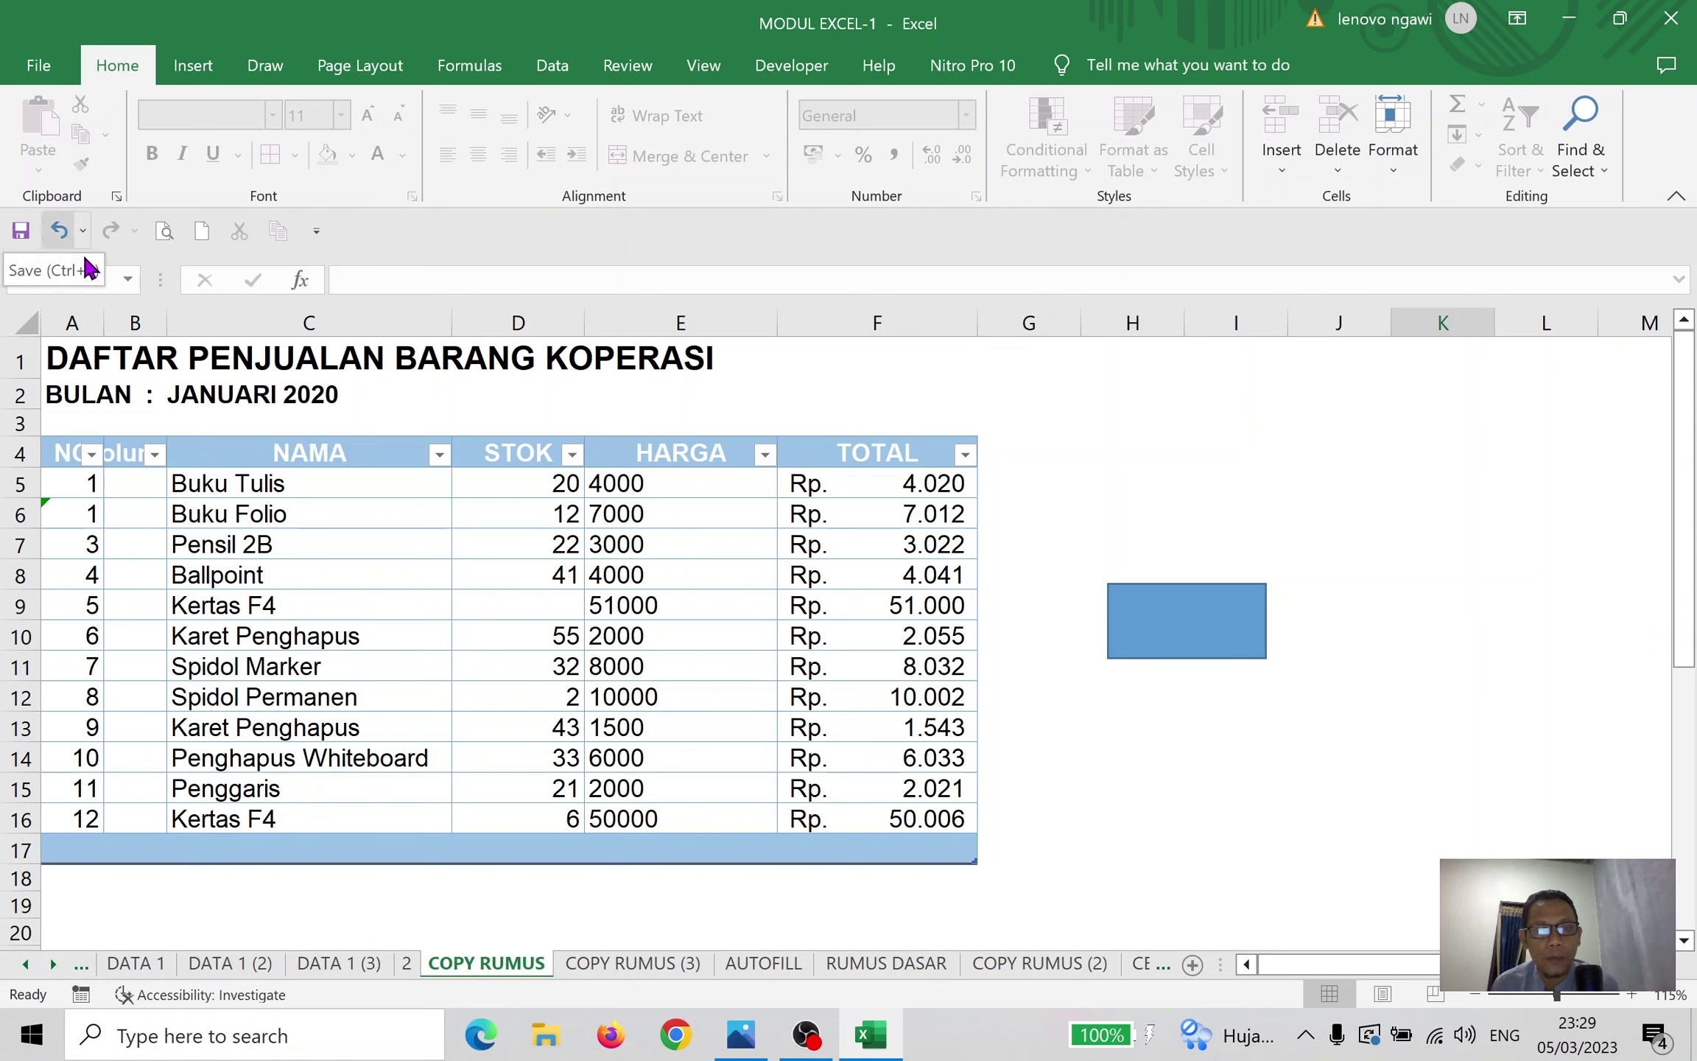
left_click(1179, 632)
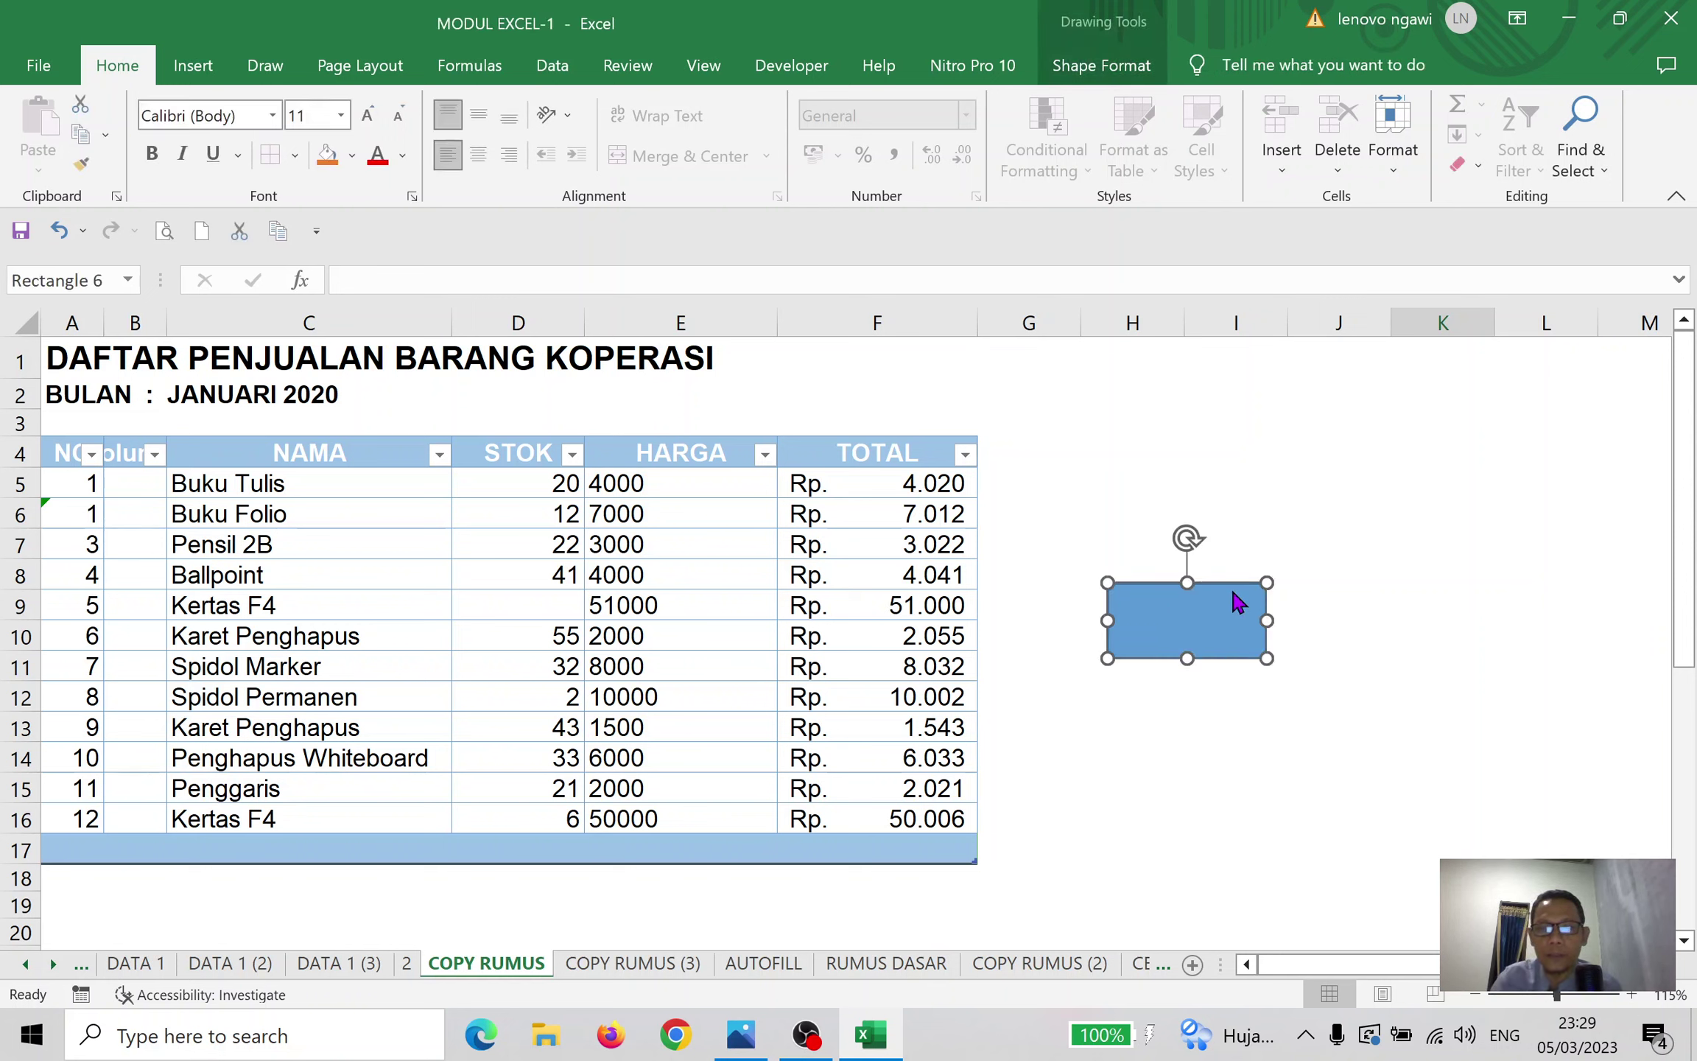
Delete the rectangle beside the sales table and save the workbook under its current name
key("Delete")
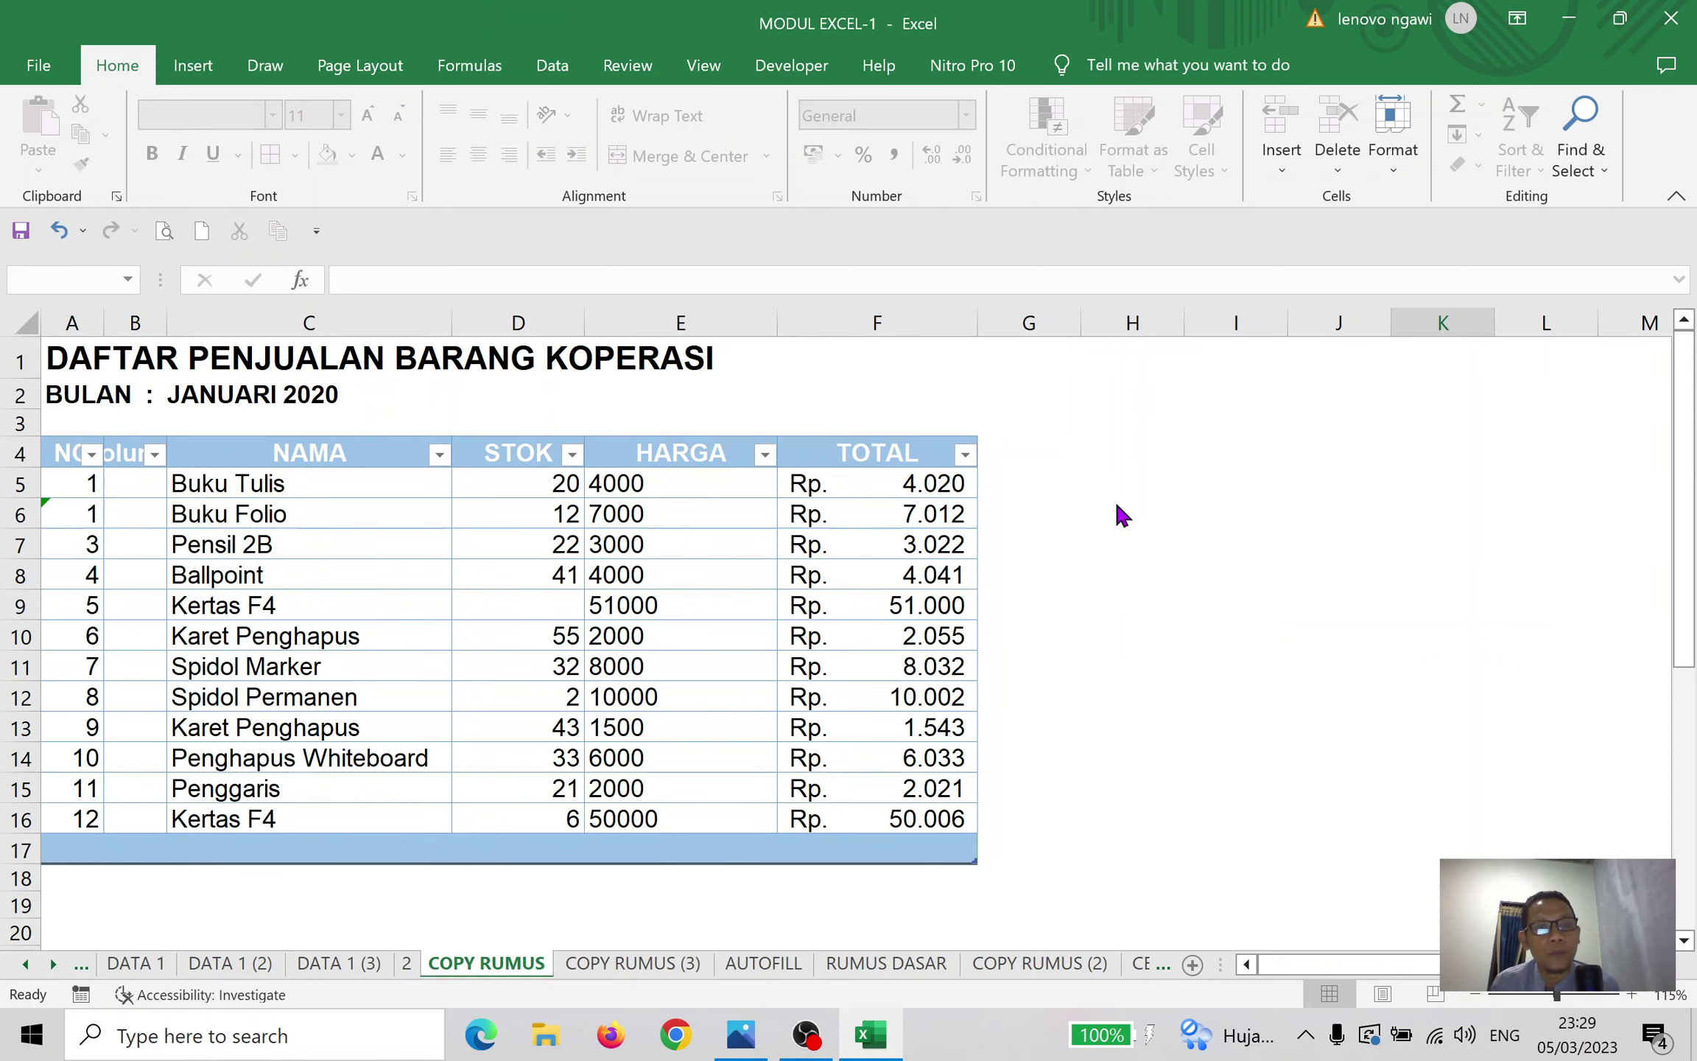
left_click(28, 78)
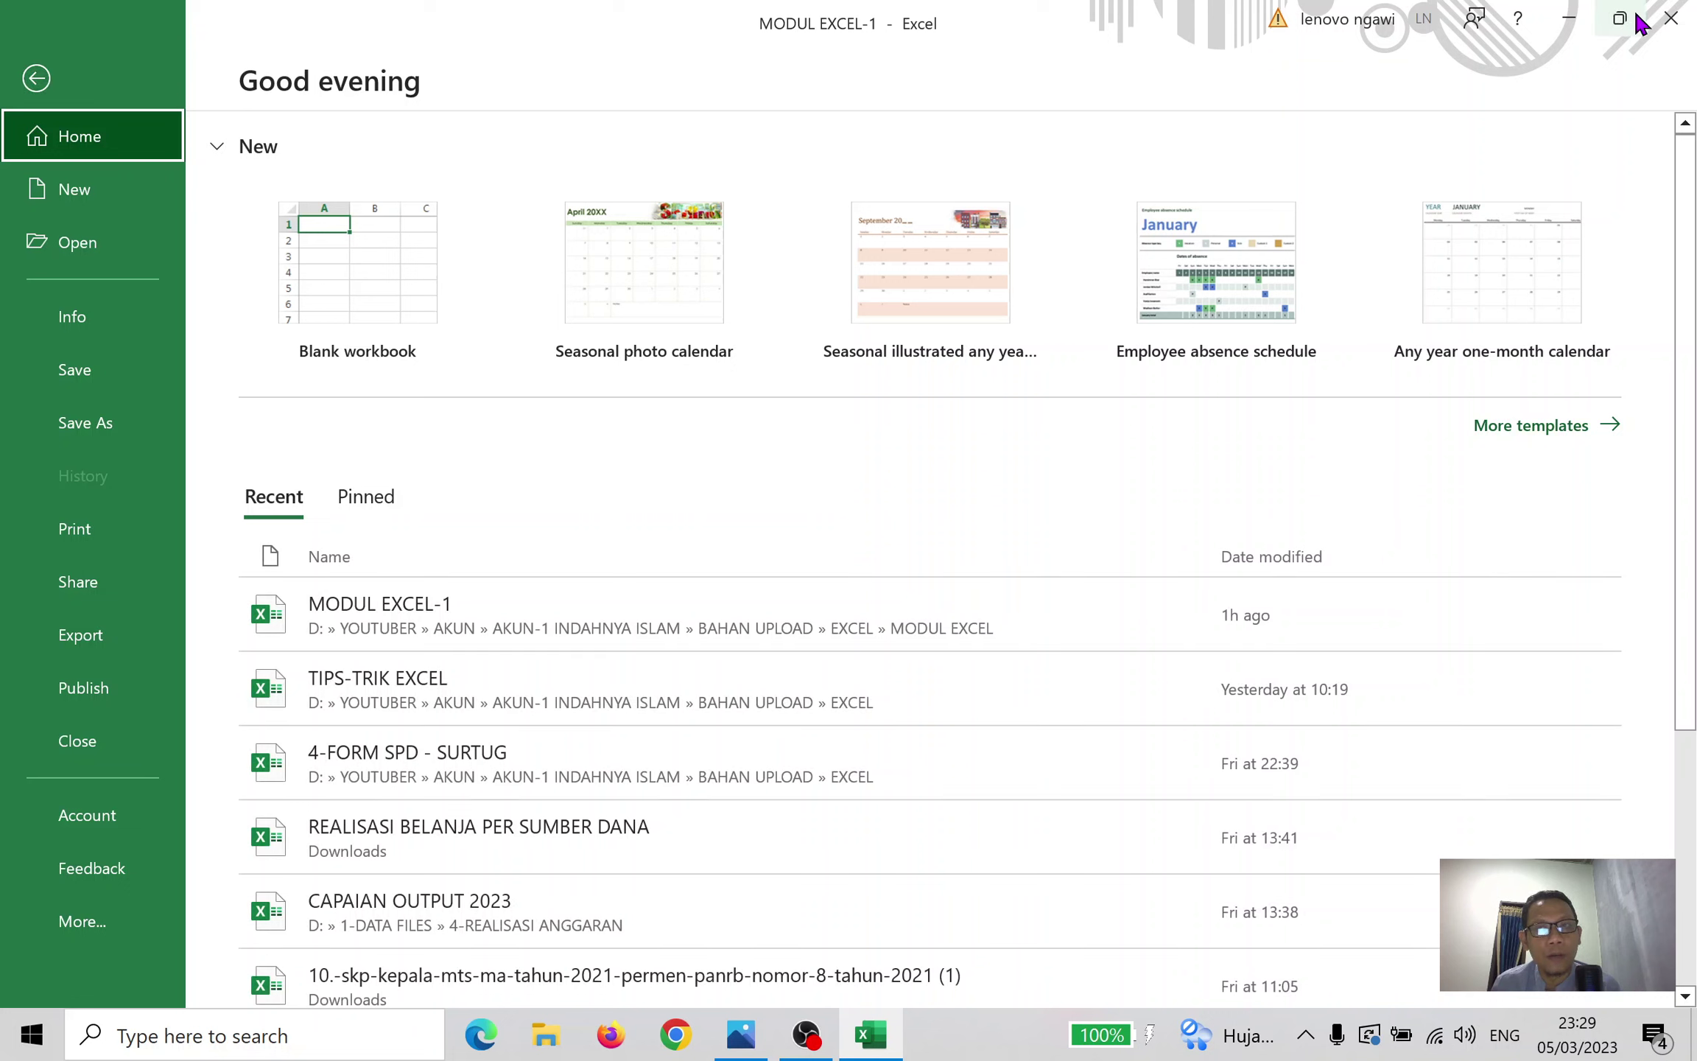
left_click(36, 78)
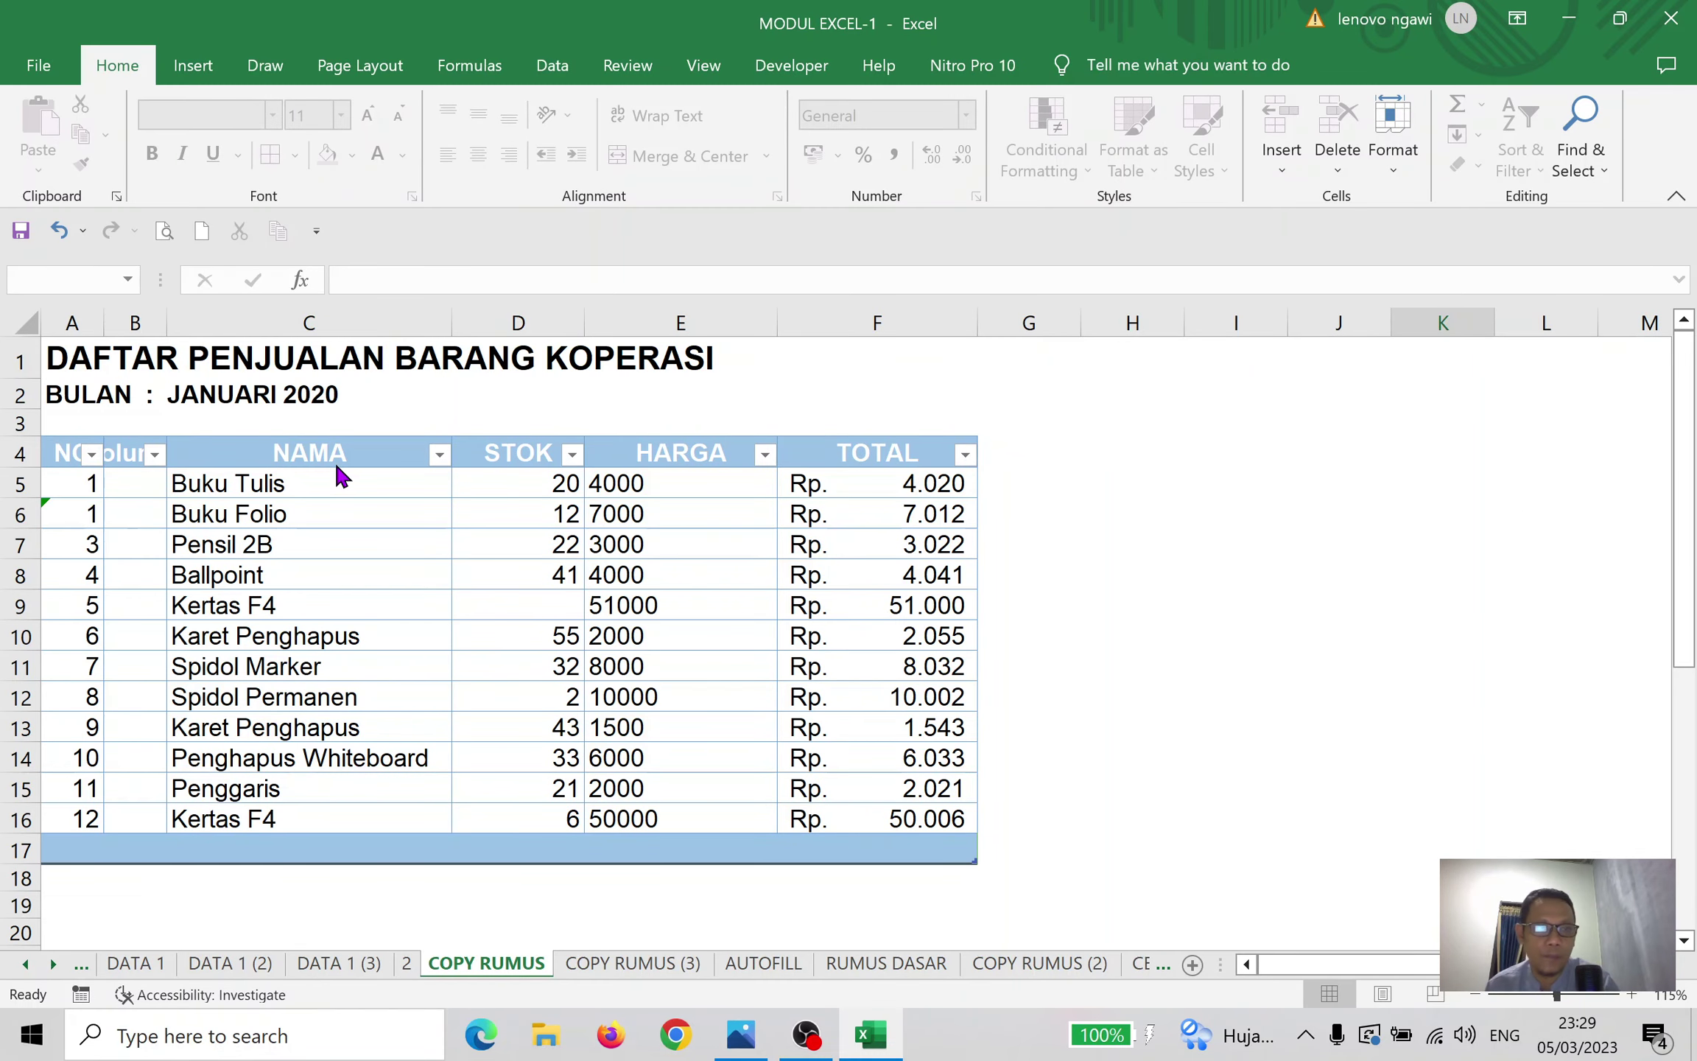
left_click(62, 71)
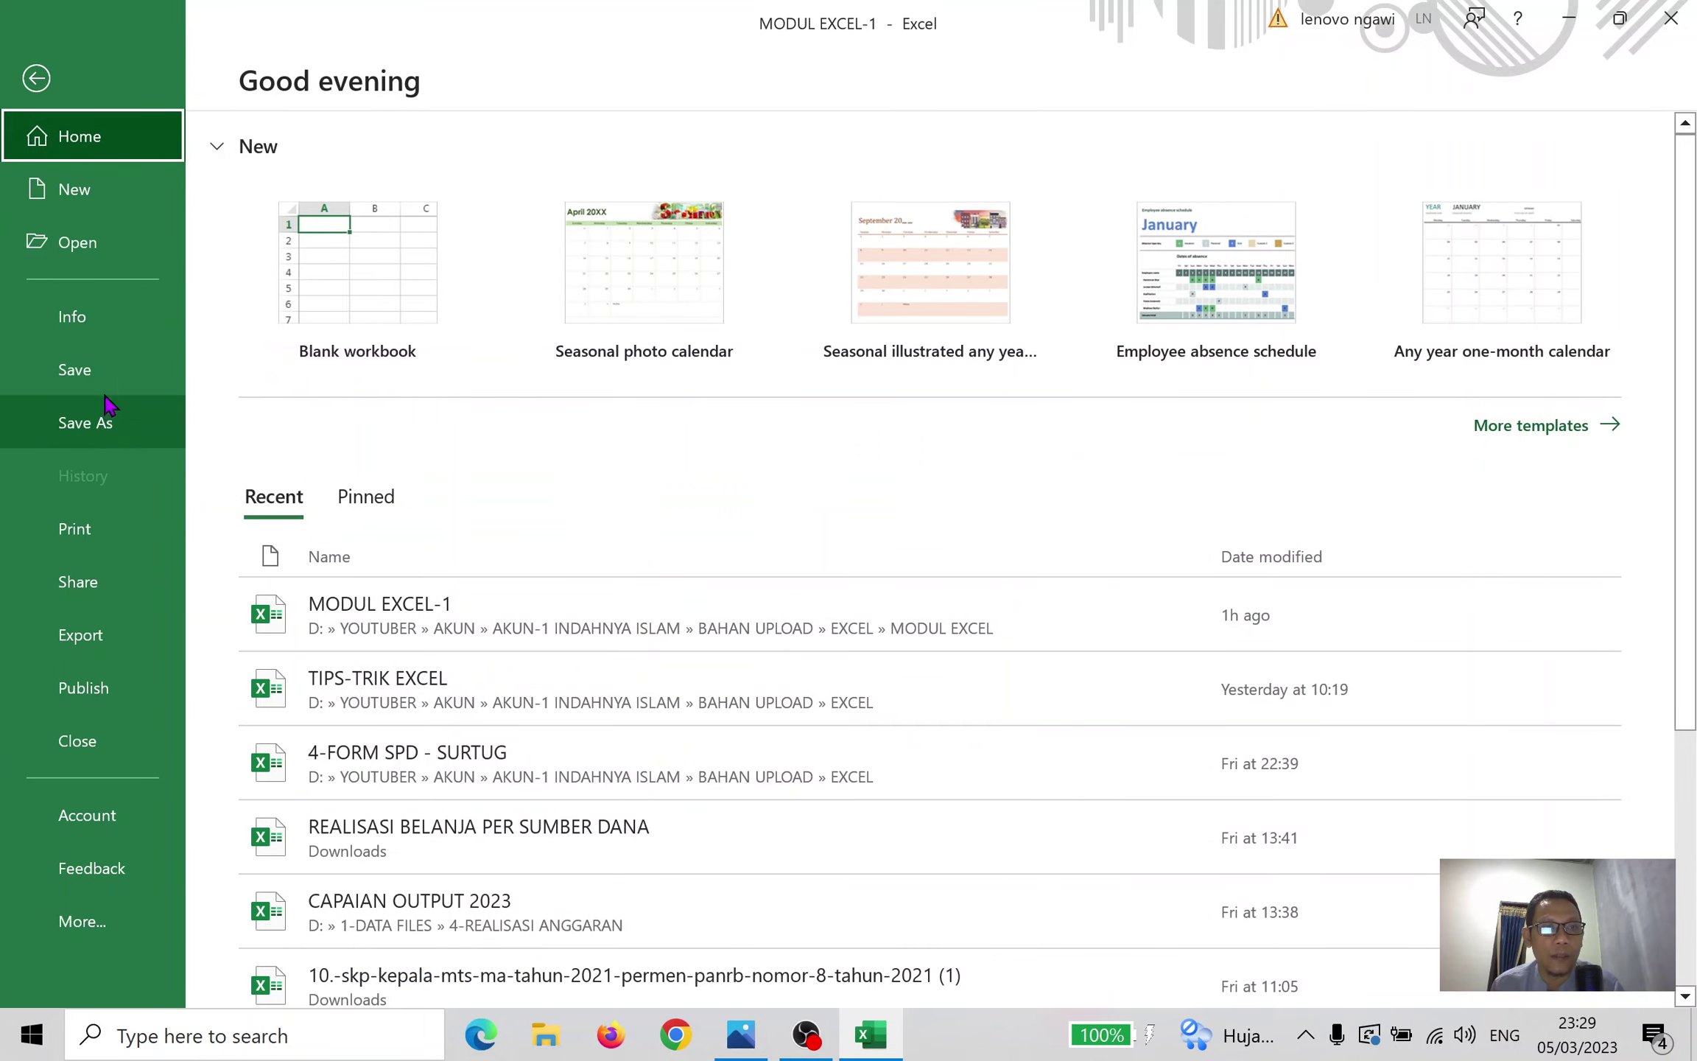
left_click(110, 370)
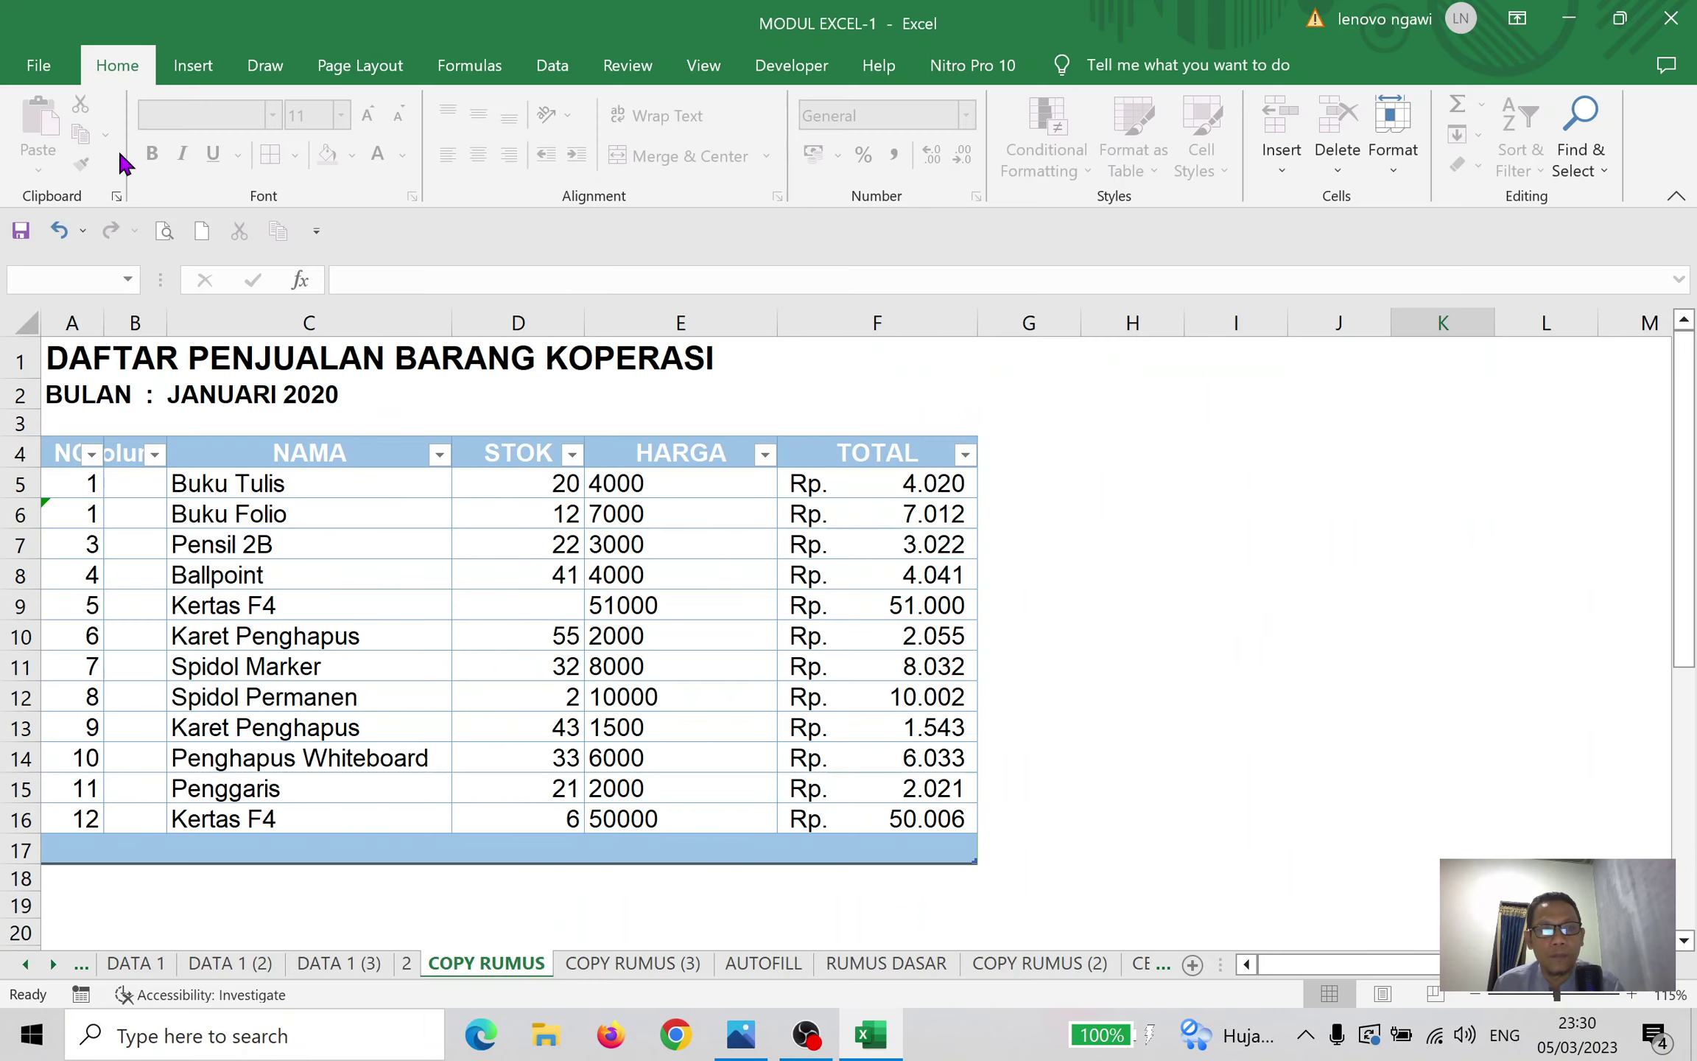
Browse to the 2-PROPOSAL folder on drive D in the Save As dialog, and cancel back to the sheet without saving a copy
left_click(41, 68)
left_click(88, 424)
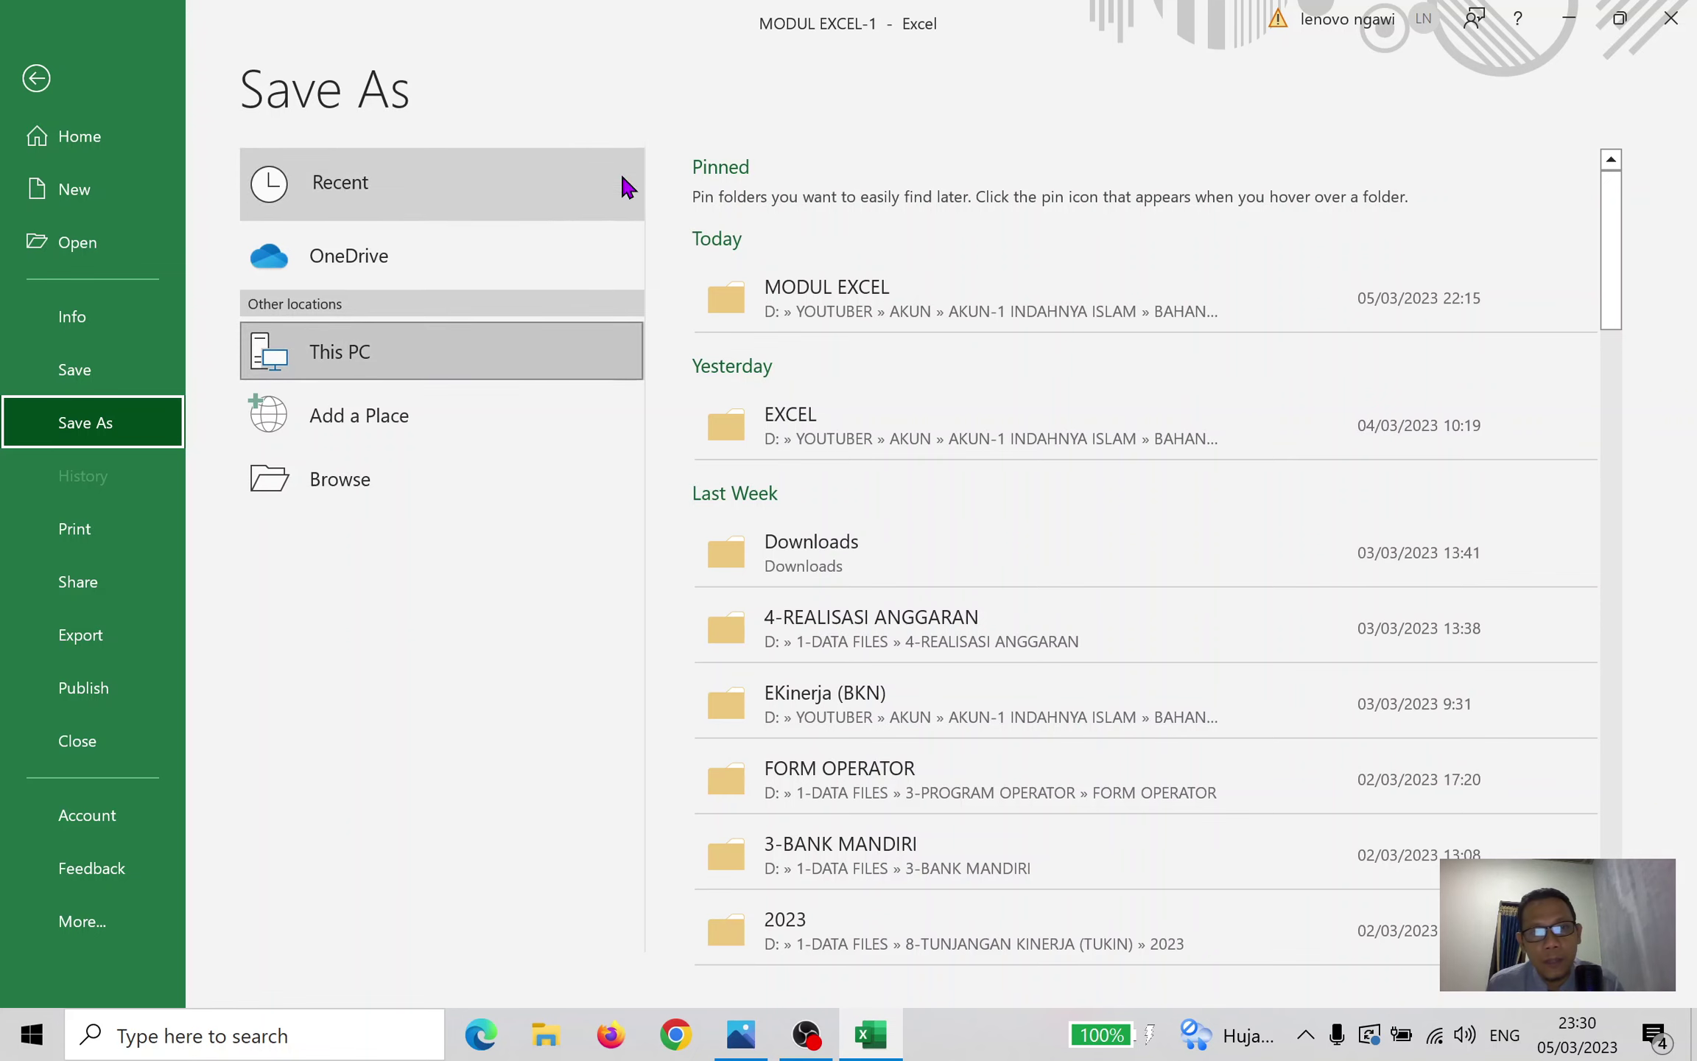
left_click(379, 480)
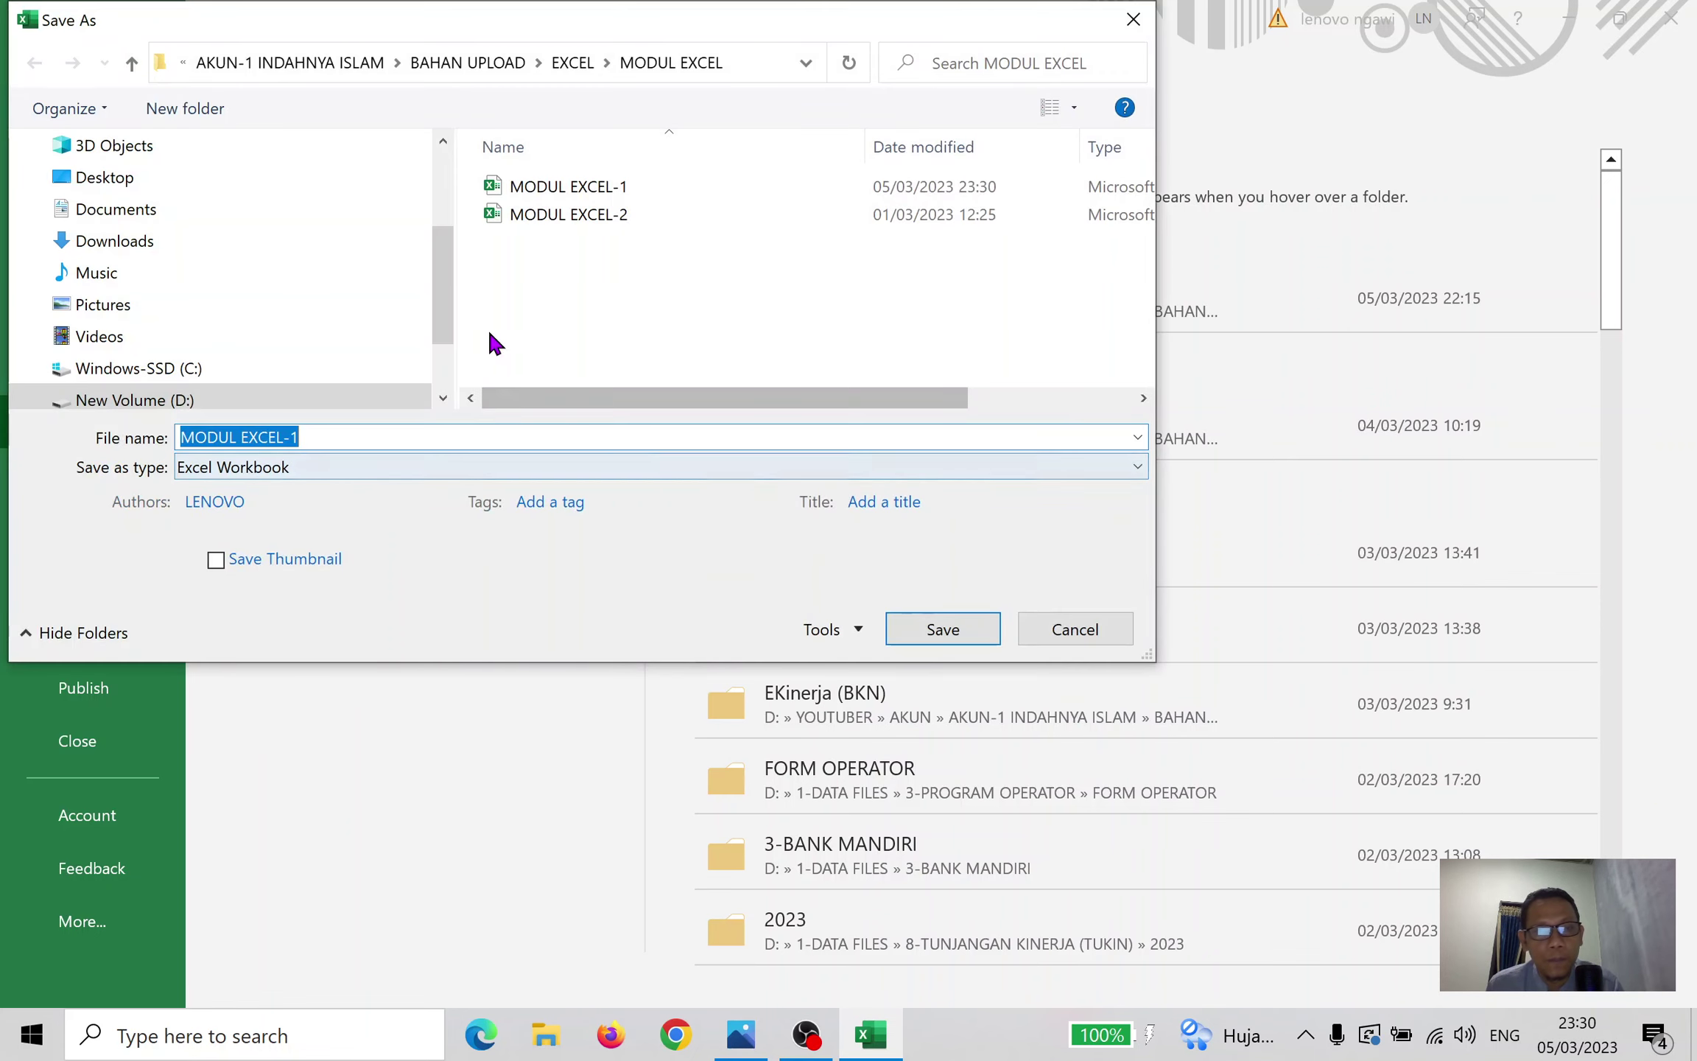
left_click_drag(444, 279, 442, 343)
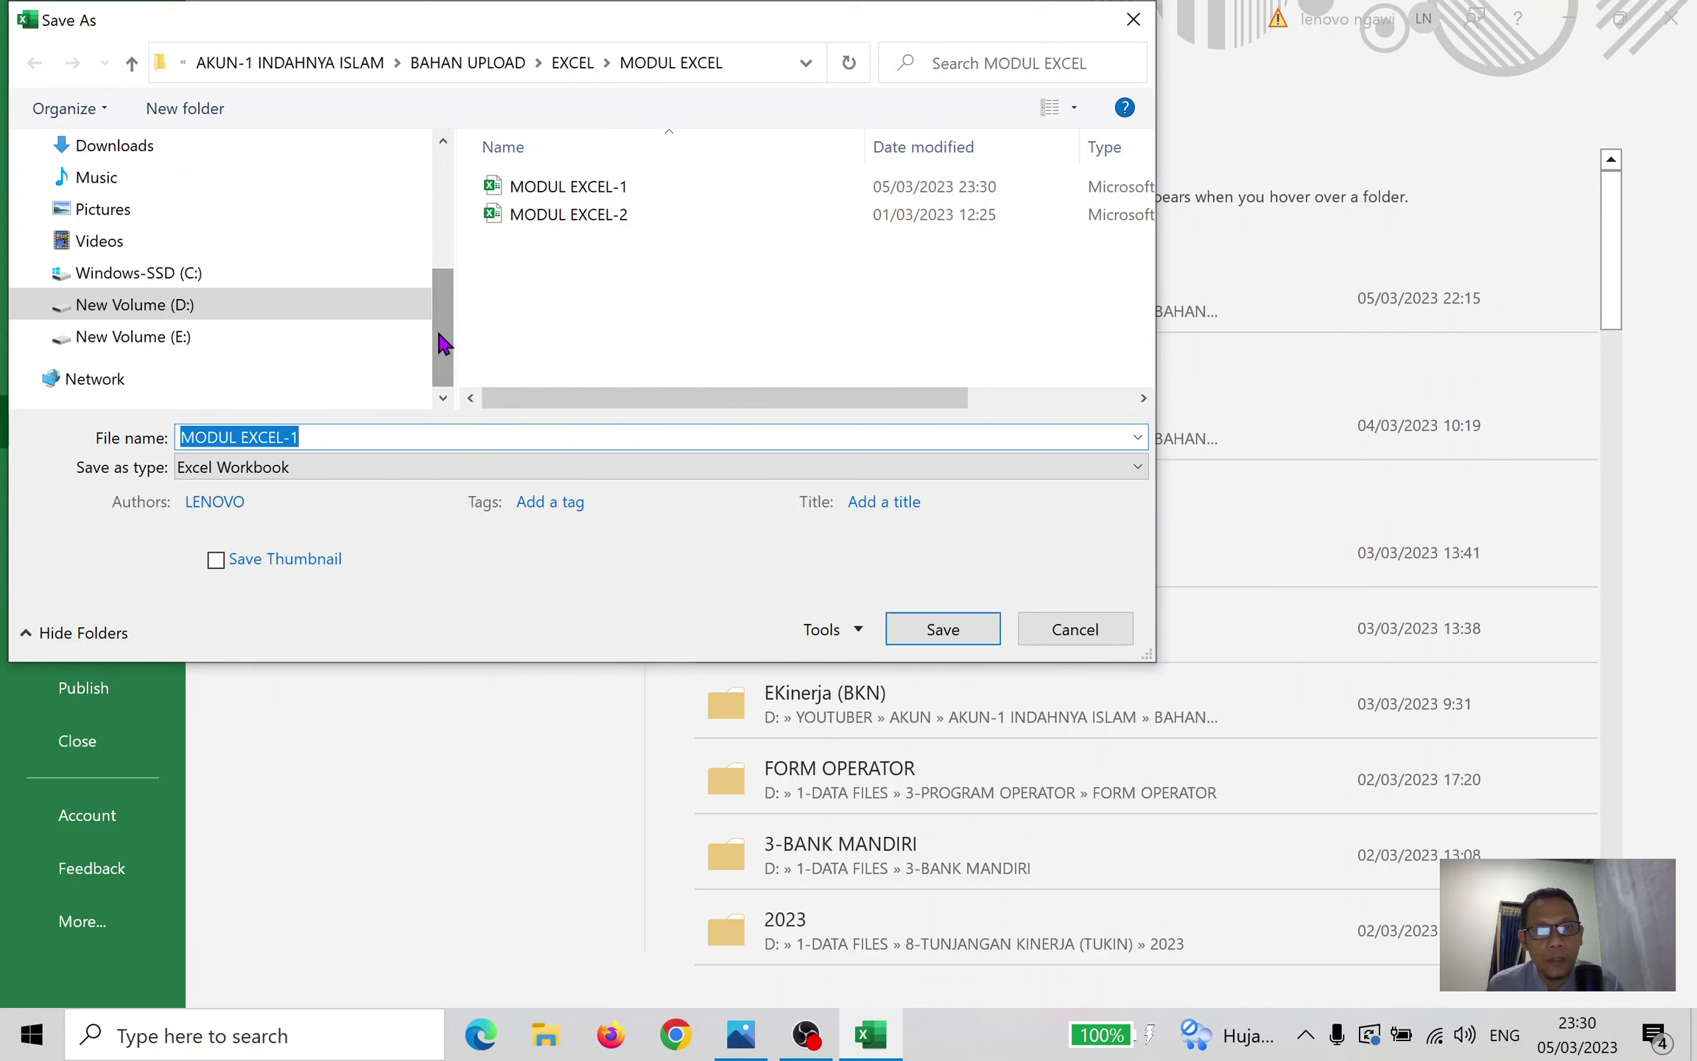
left_click(235, 305)
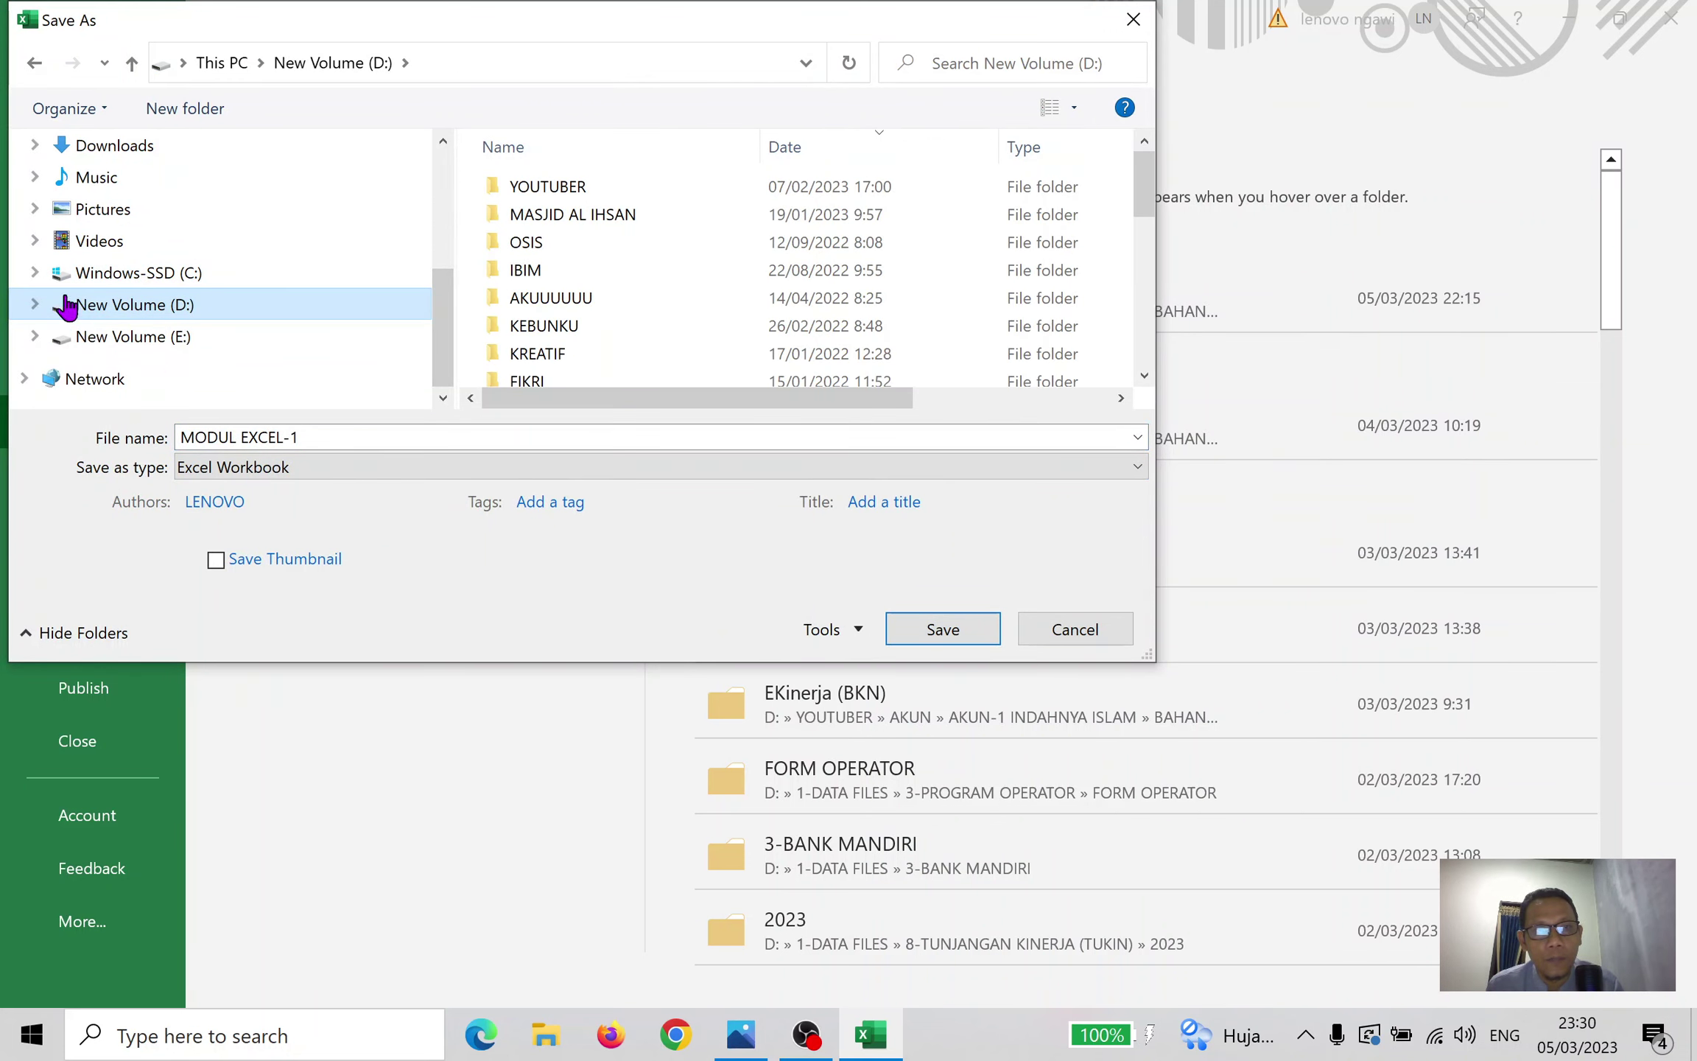
left_click(33, 305)
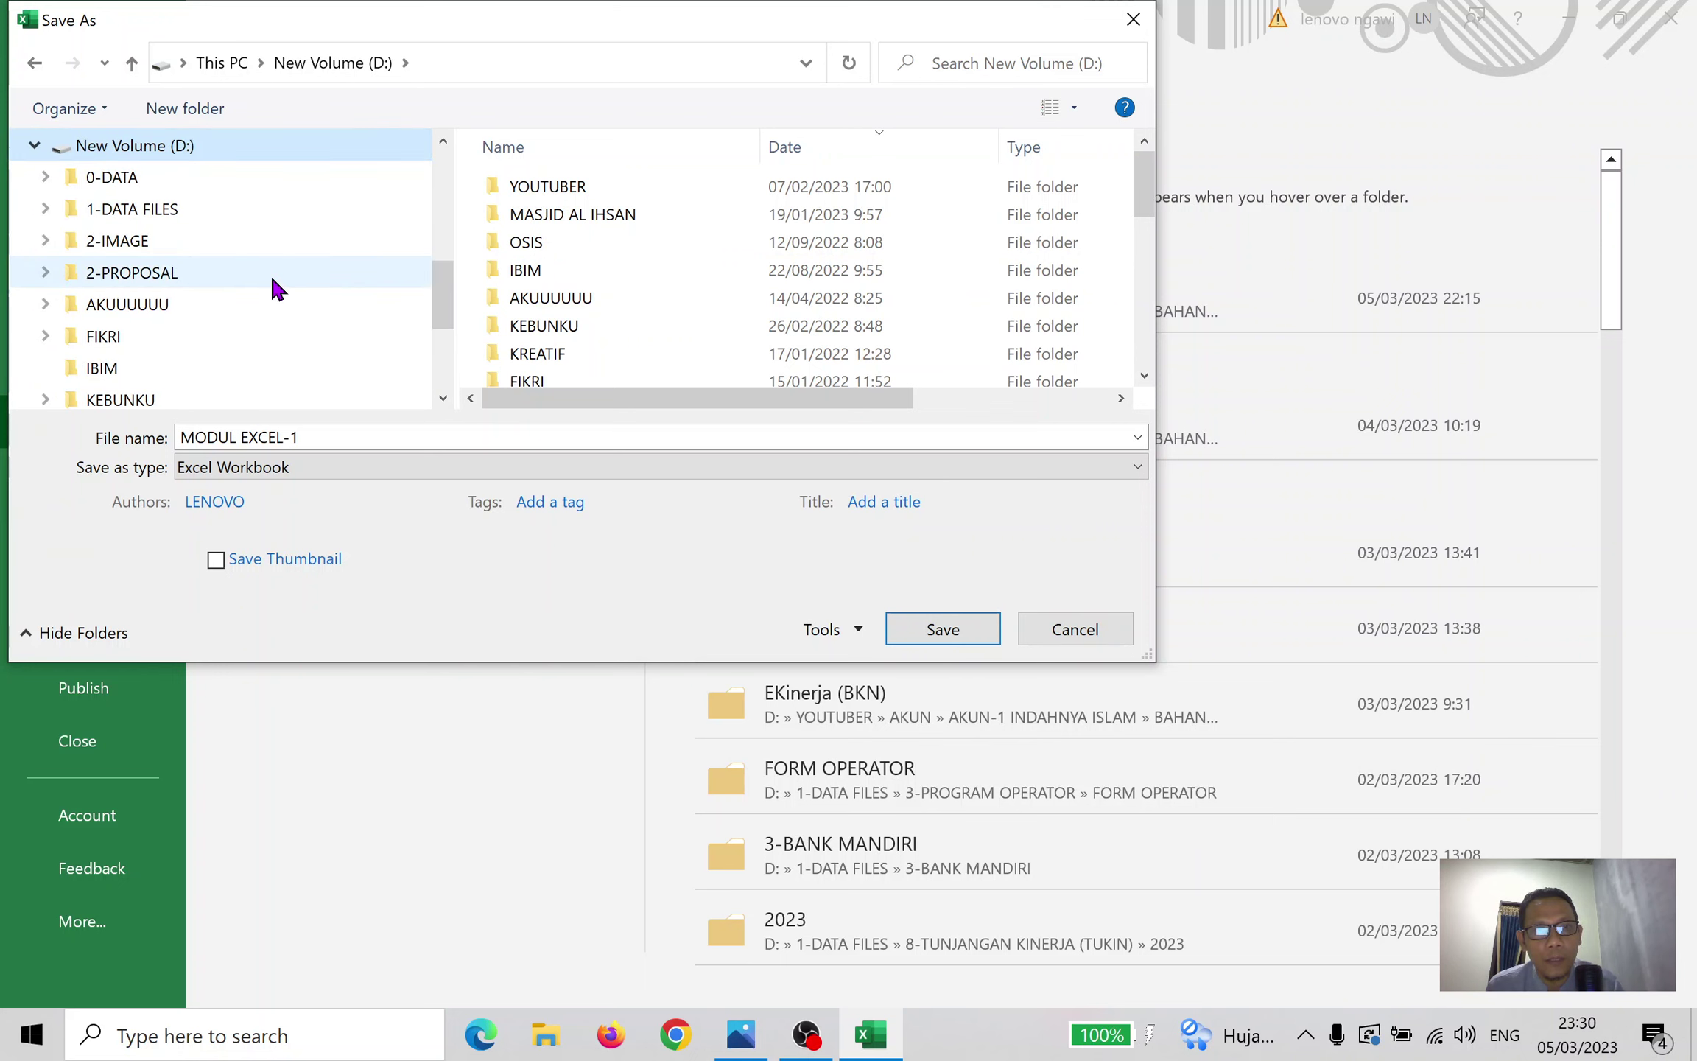
left_click(224, 276)
left_click(268, 441)
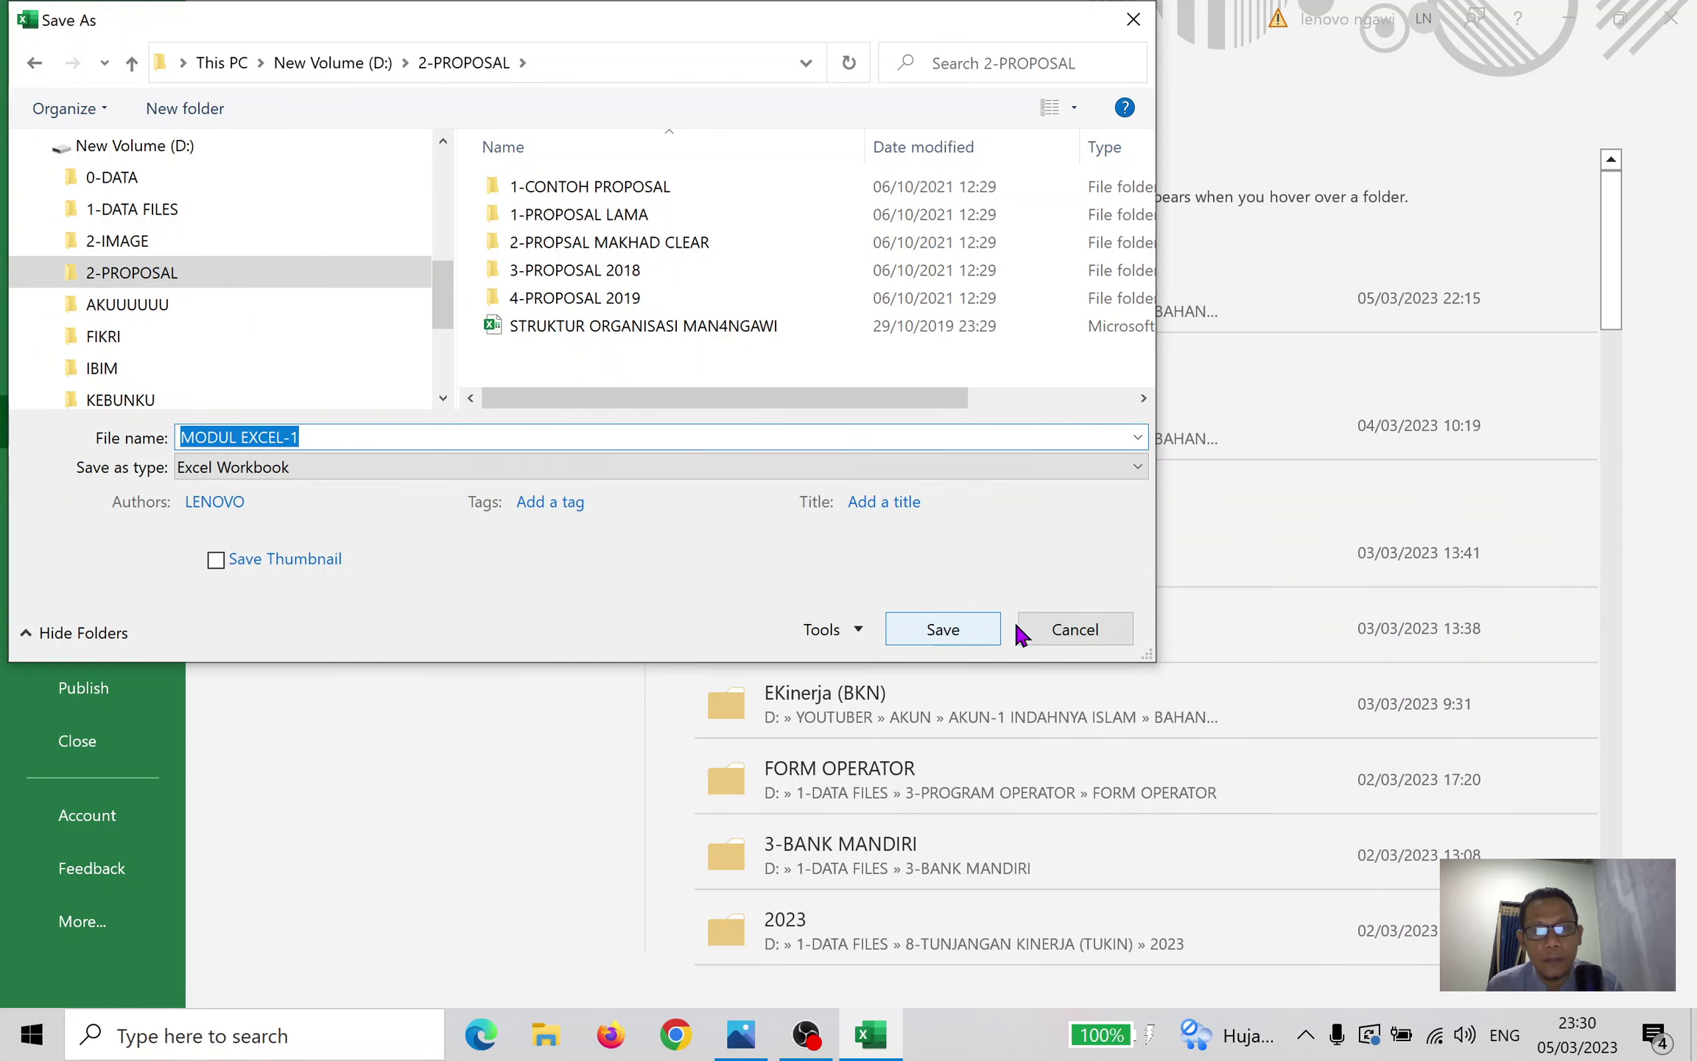
left_click(1106, 632)
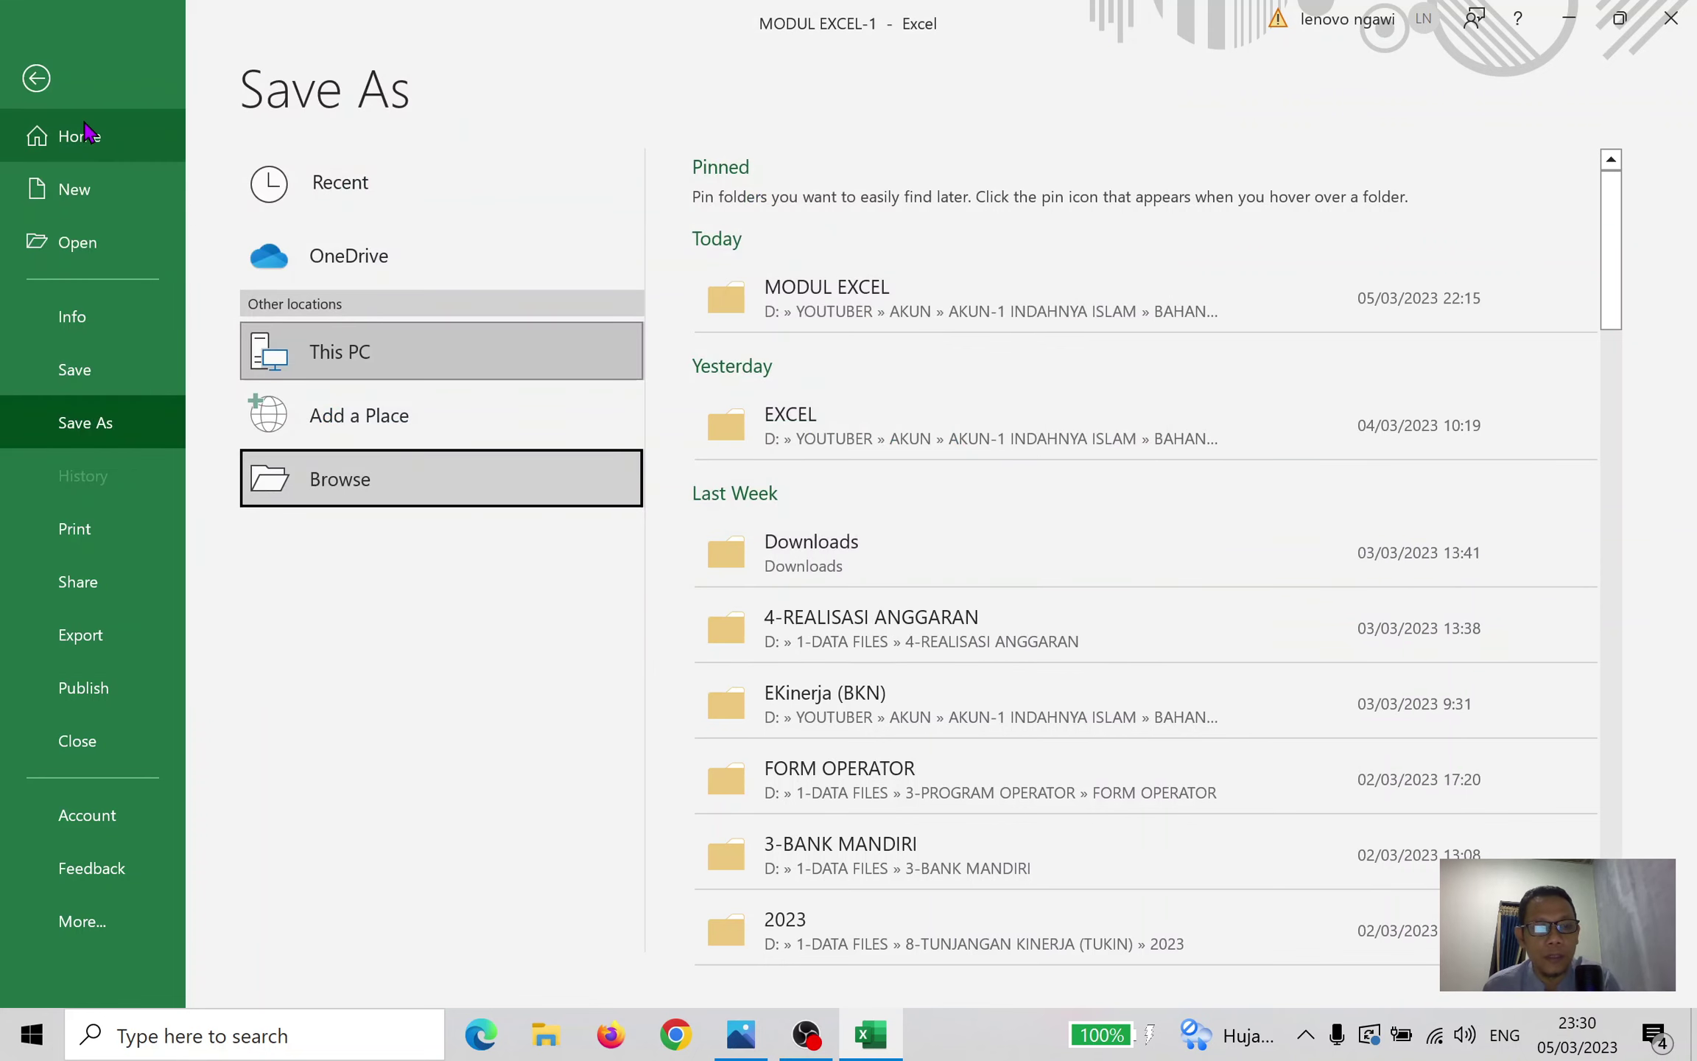
key("Escape")
left_click(1188, 601)
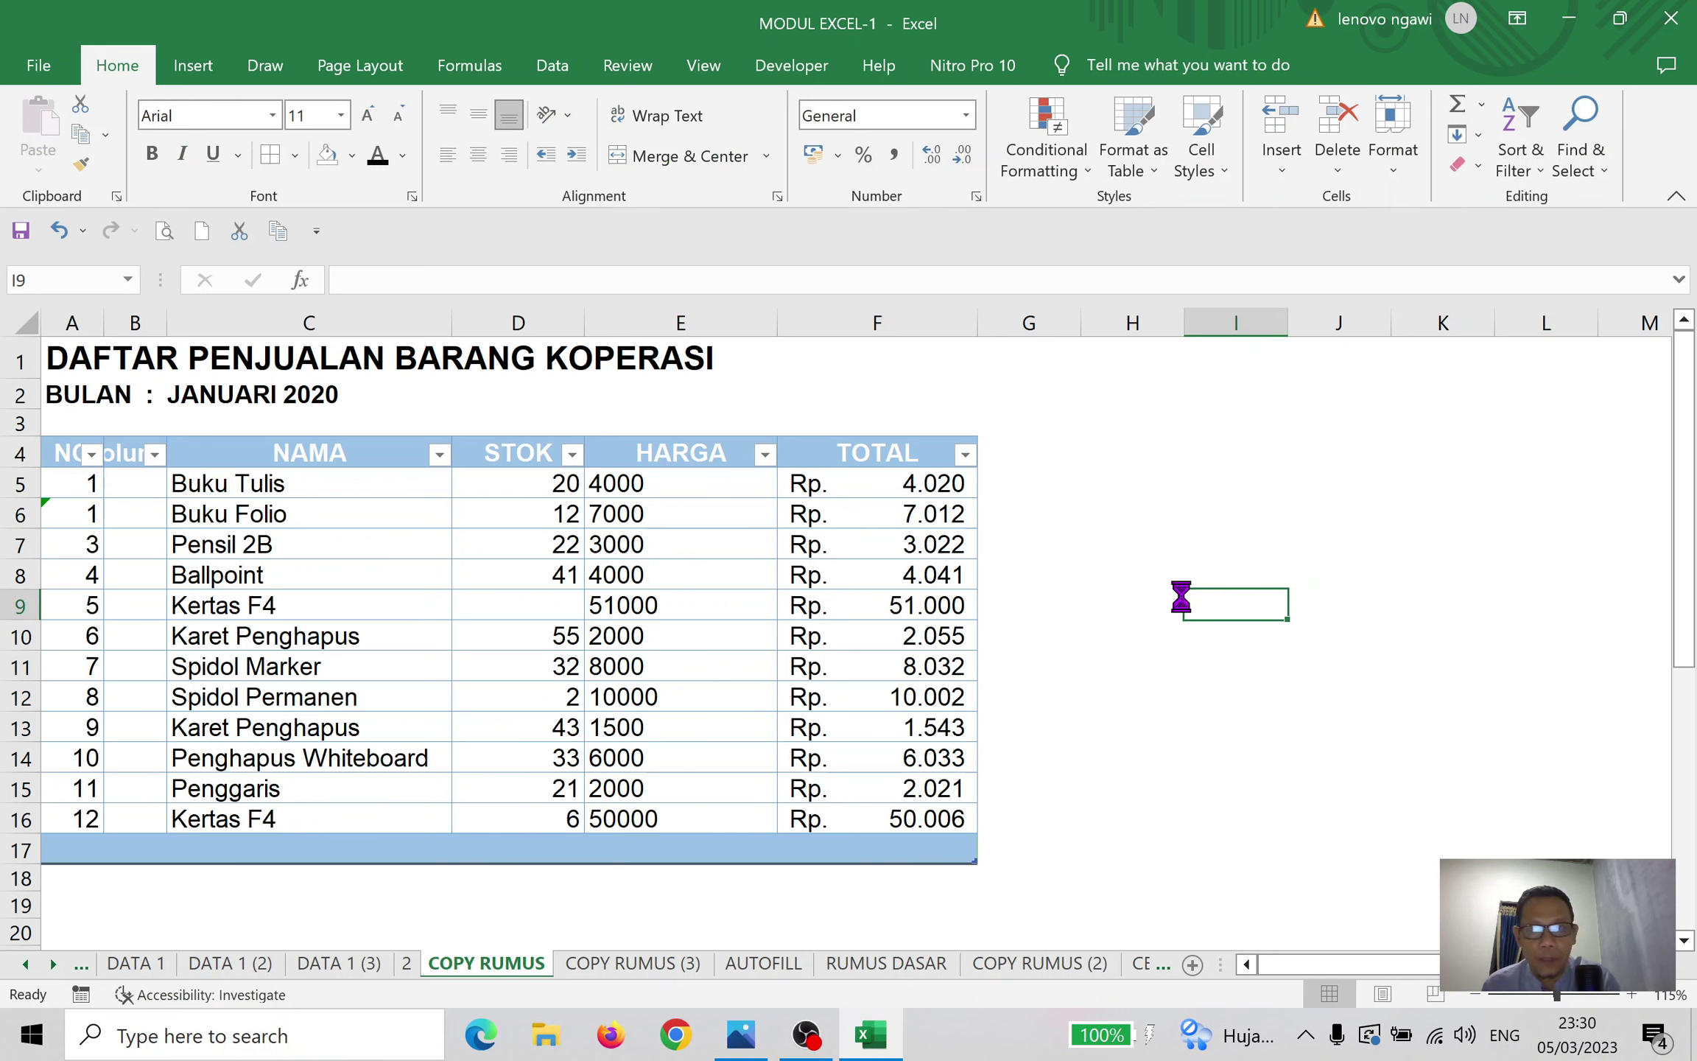